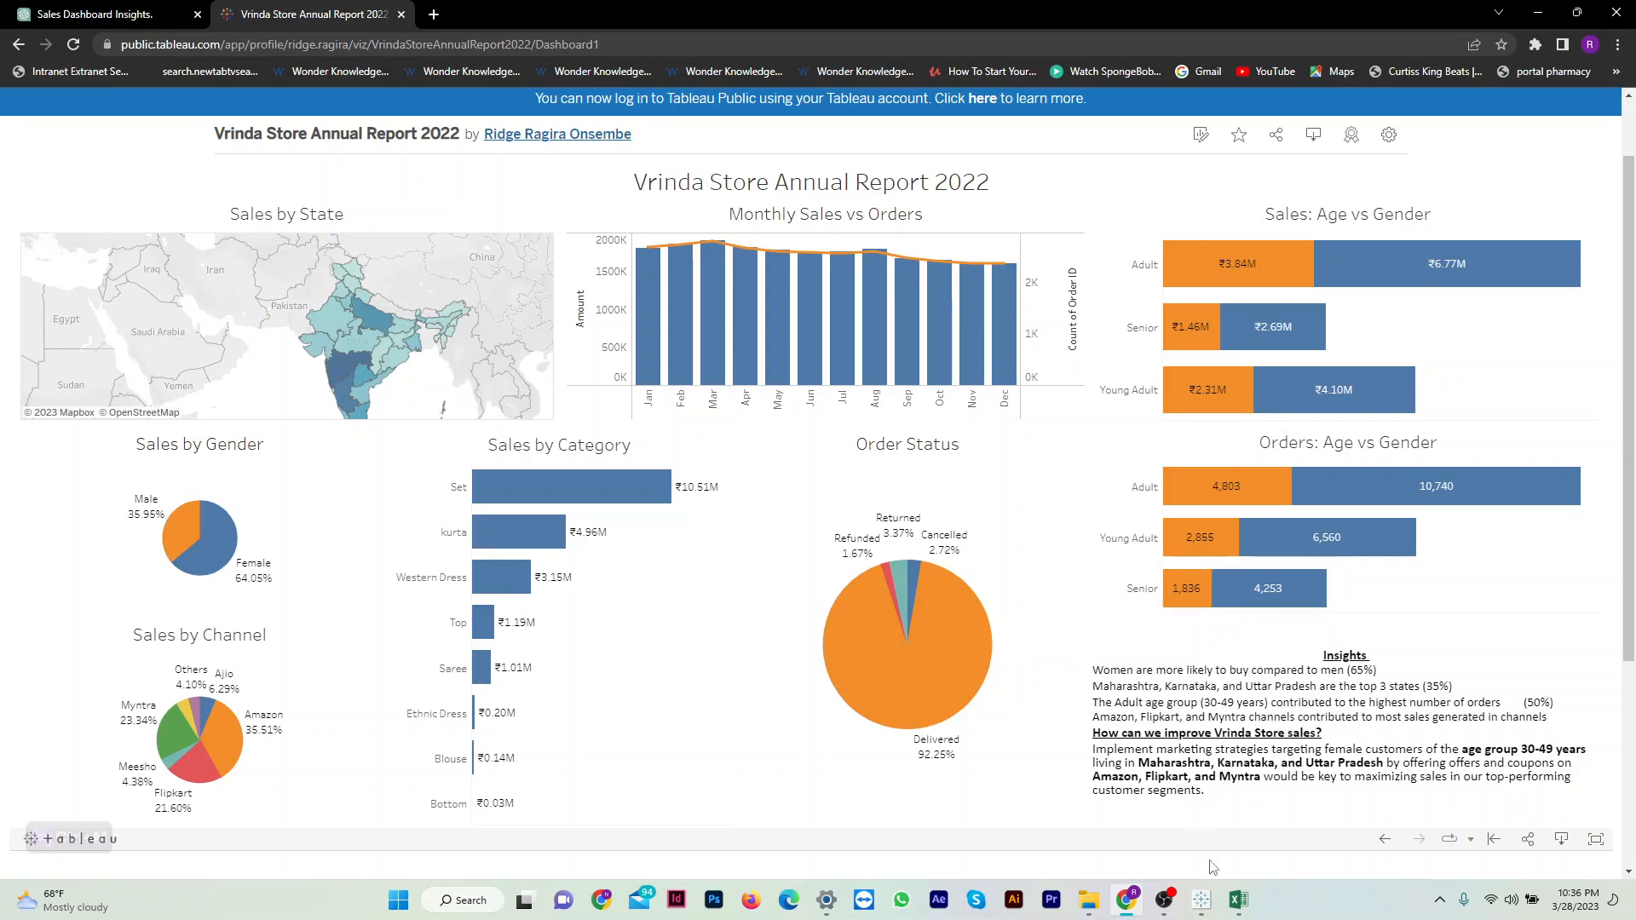
Switch to Tableau Public and connect to the Excel workbook "Vrinda Store Data Analysis- Dashboard" in the QVI DATA folder.
{"action": "left_click", "coordinate": [1238, 900]}
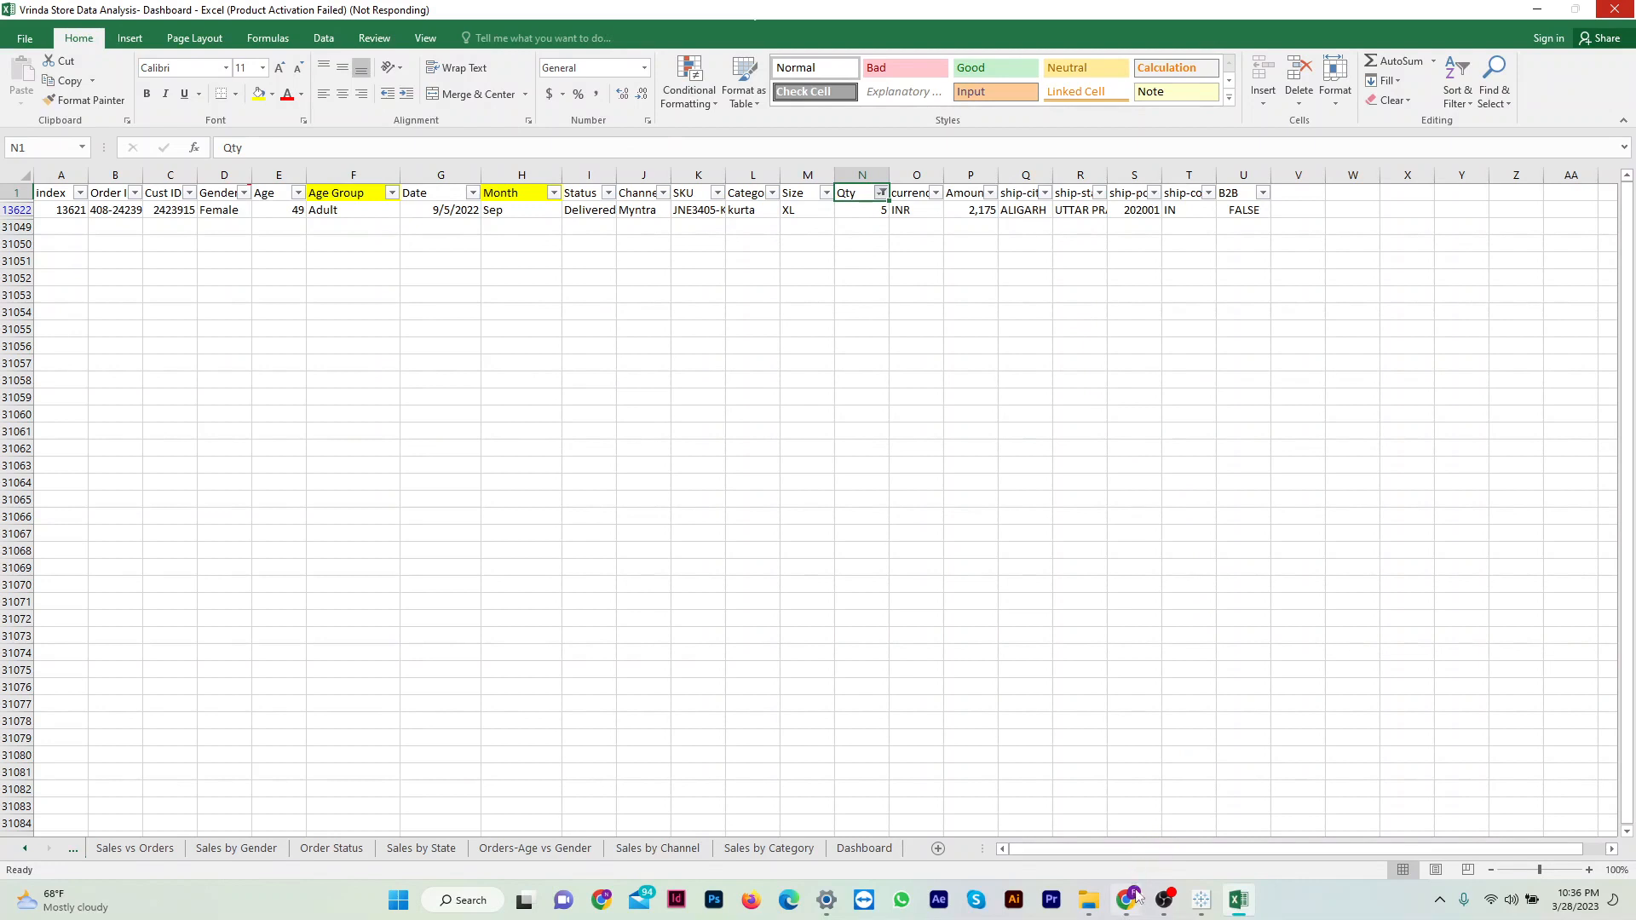
{"action": "mouse_move", "coordinate": [1136, 899]}
{"action": "left_click", "coordinate": [1203, 902]}
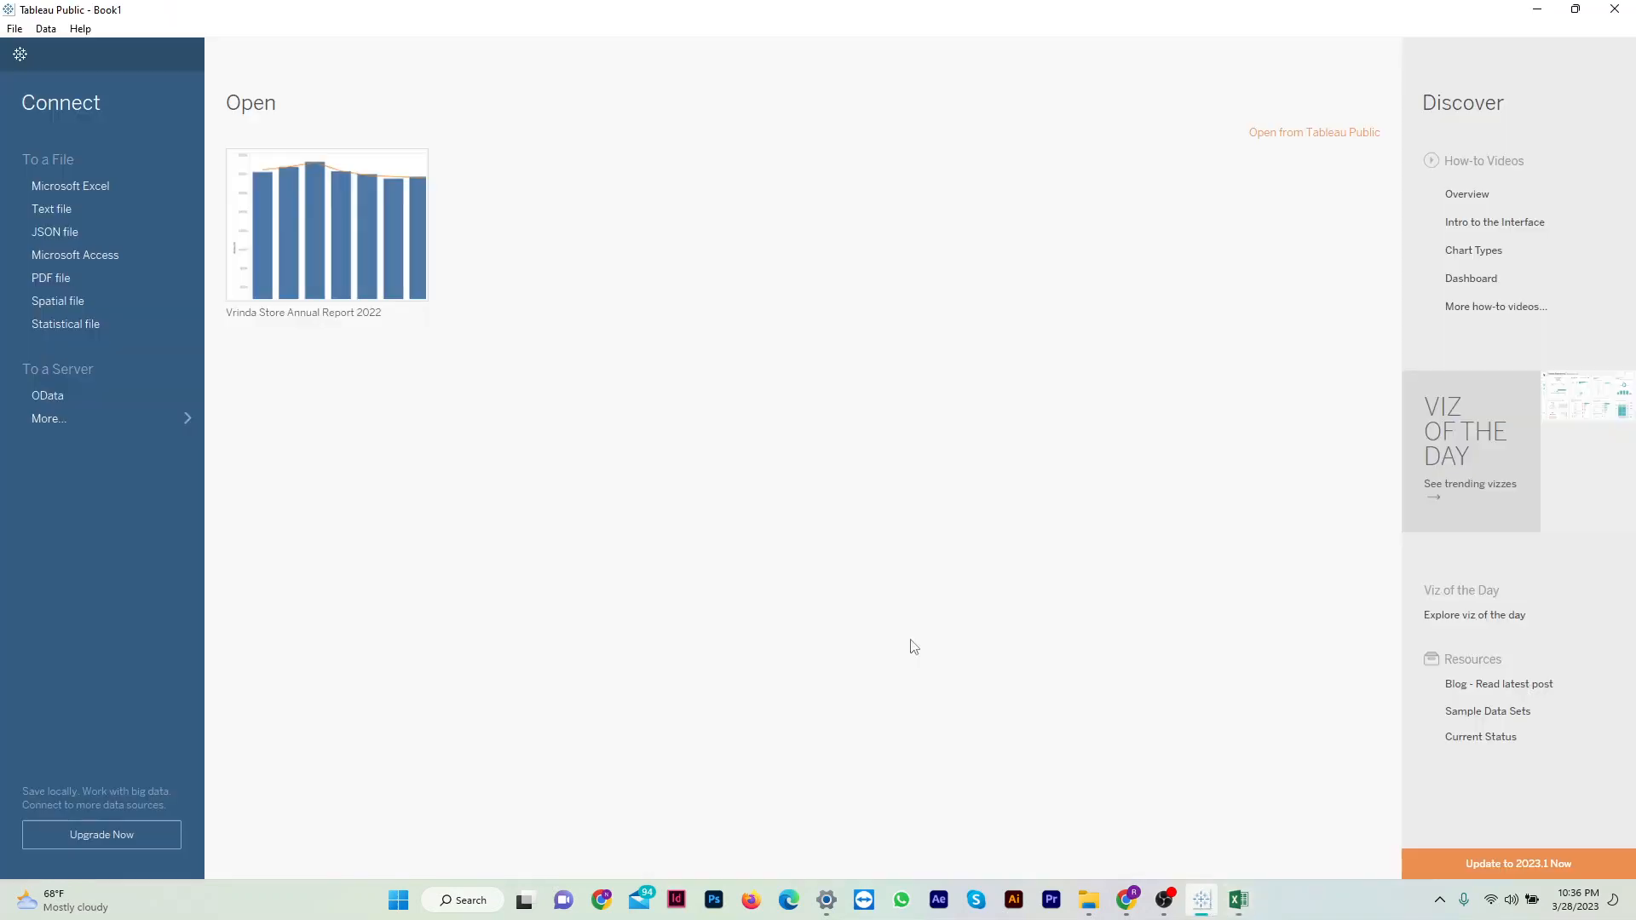
{"action": "left_click", "coordinate": [68, 192]}
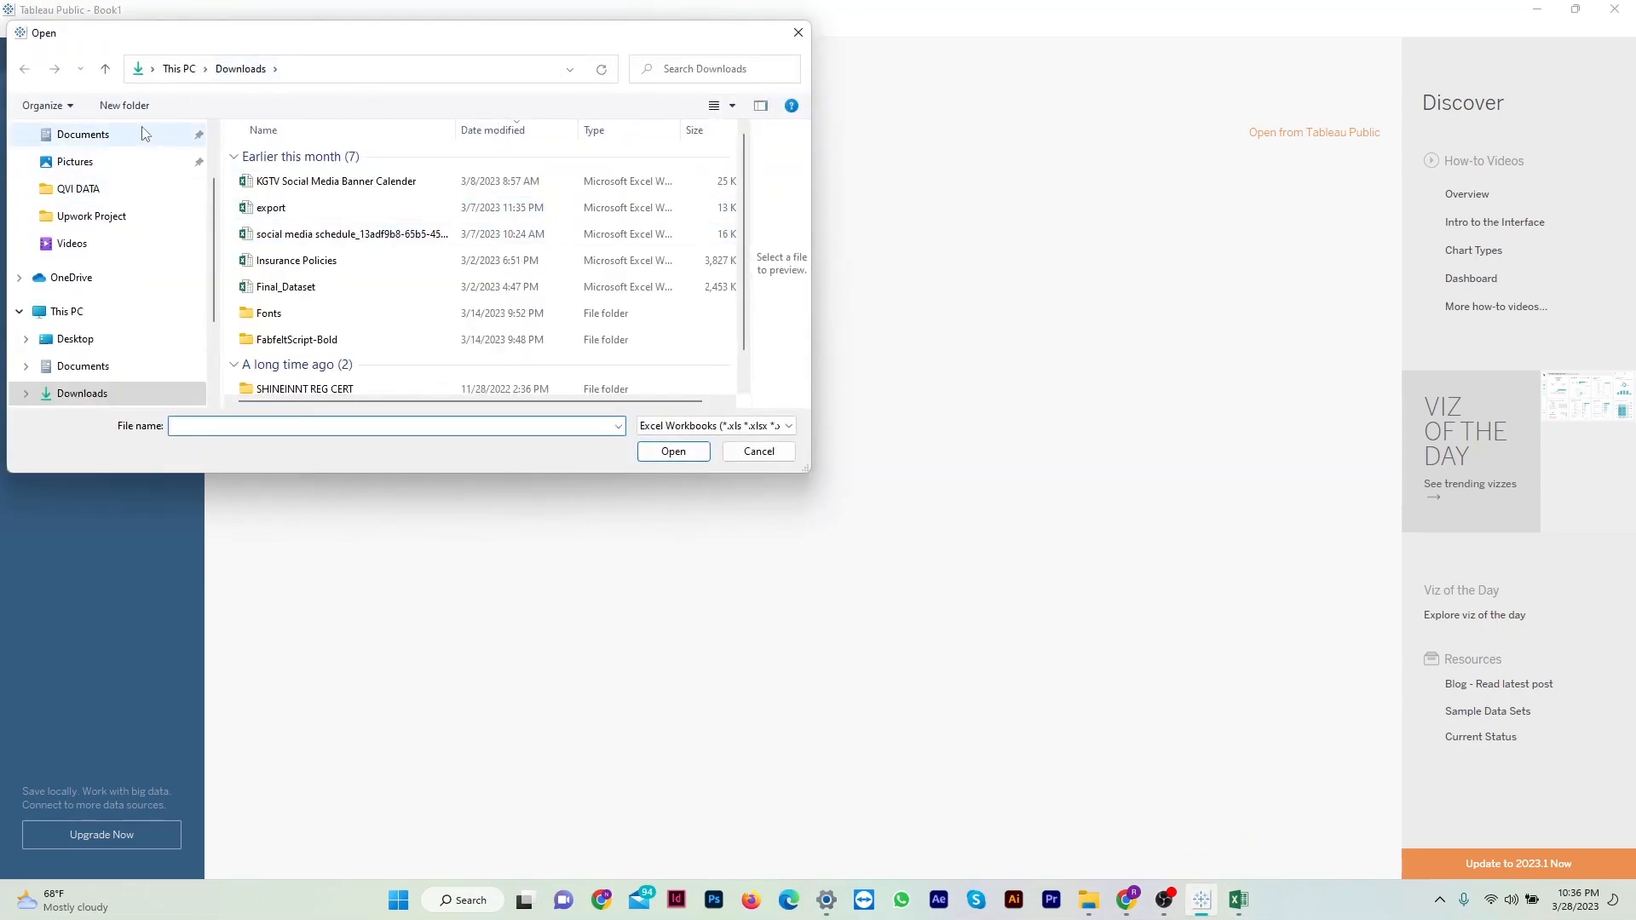
{"action": "left_click", "coordinate": [109, 195]}
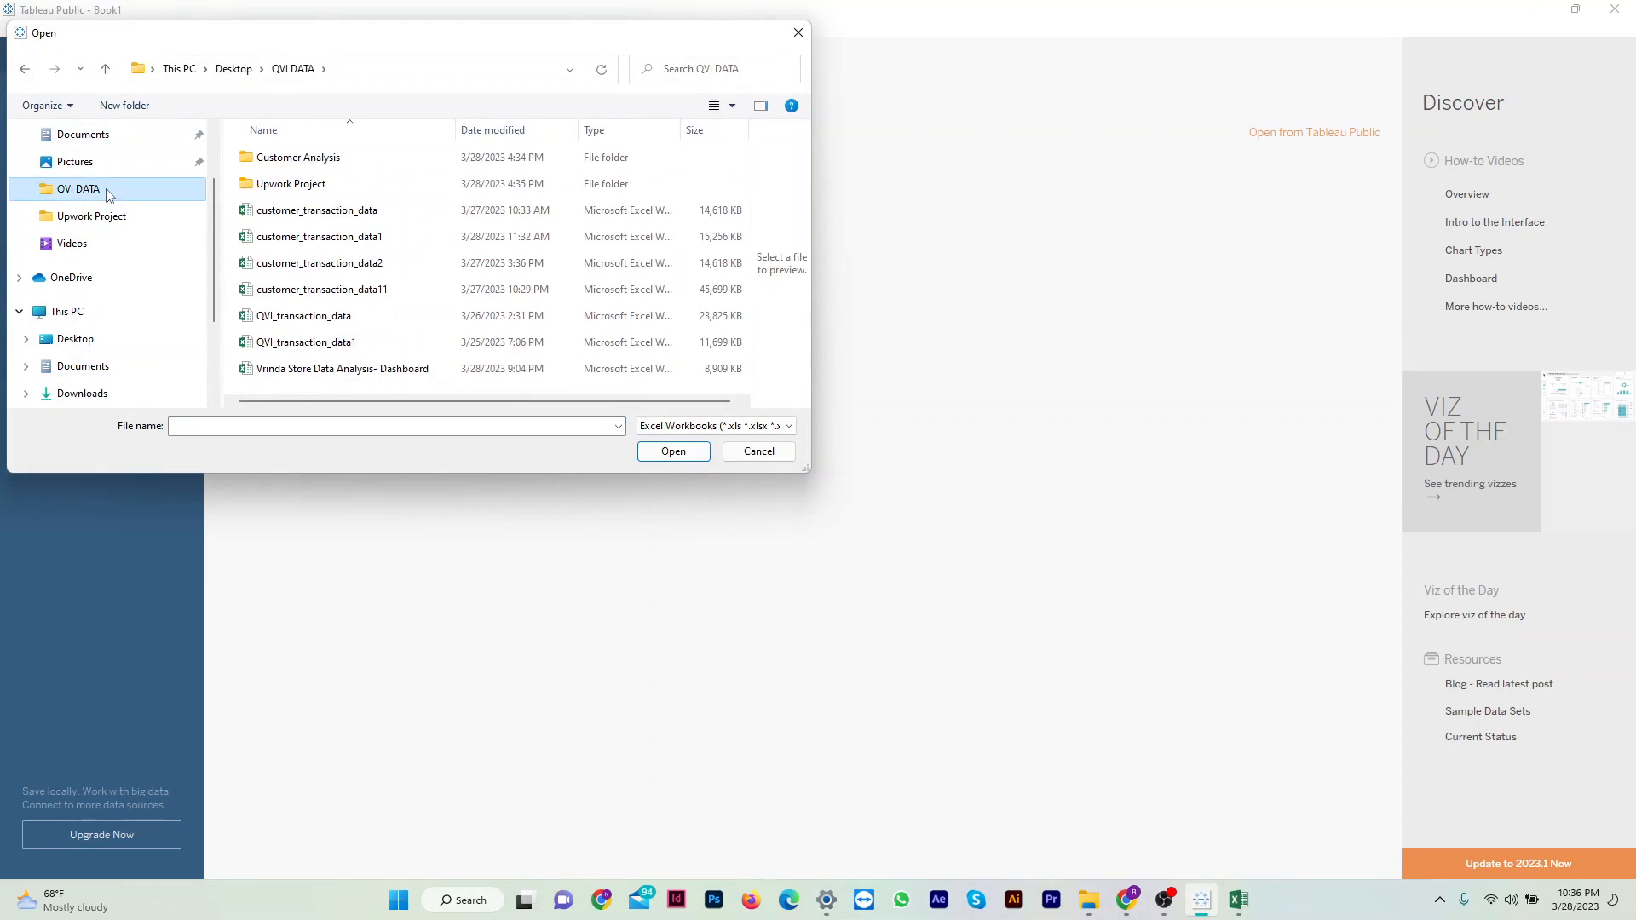
{"action": "left_click", "coordinate": [409, 371]}
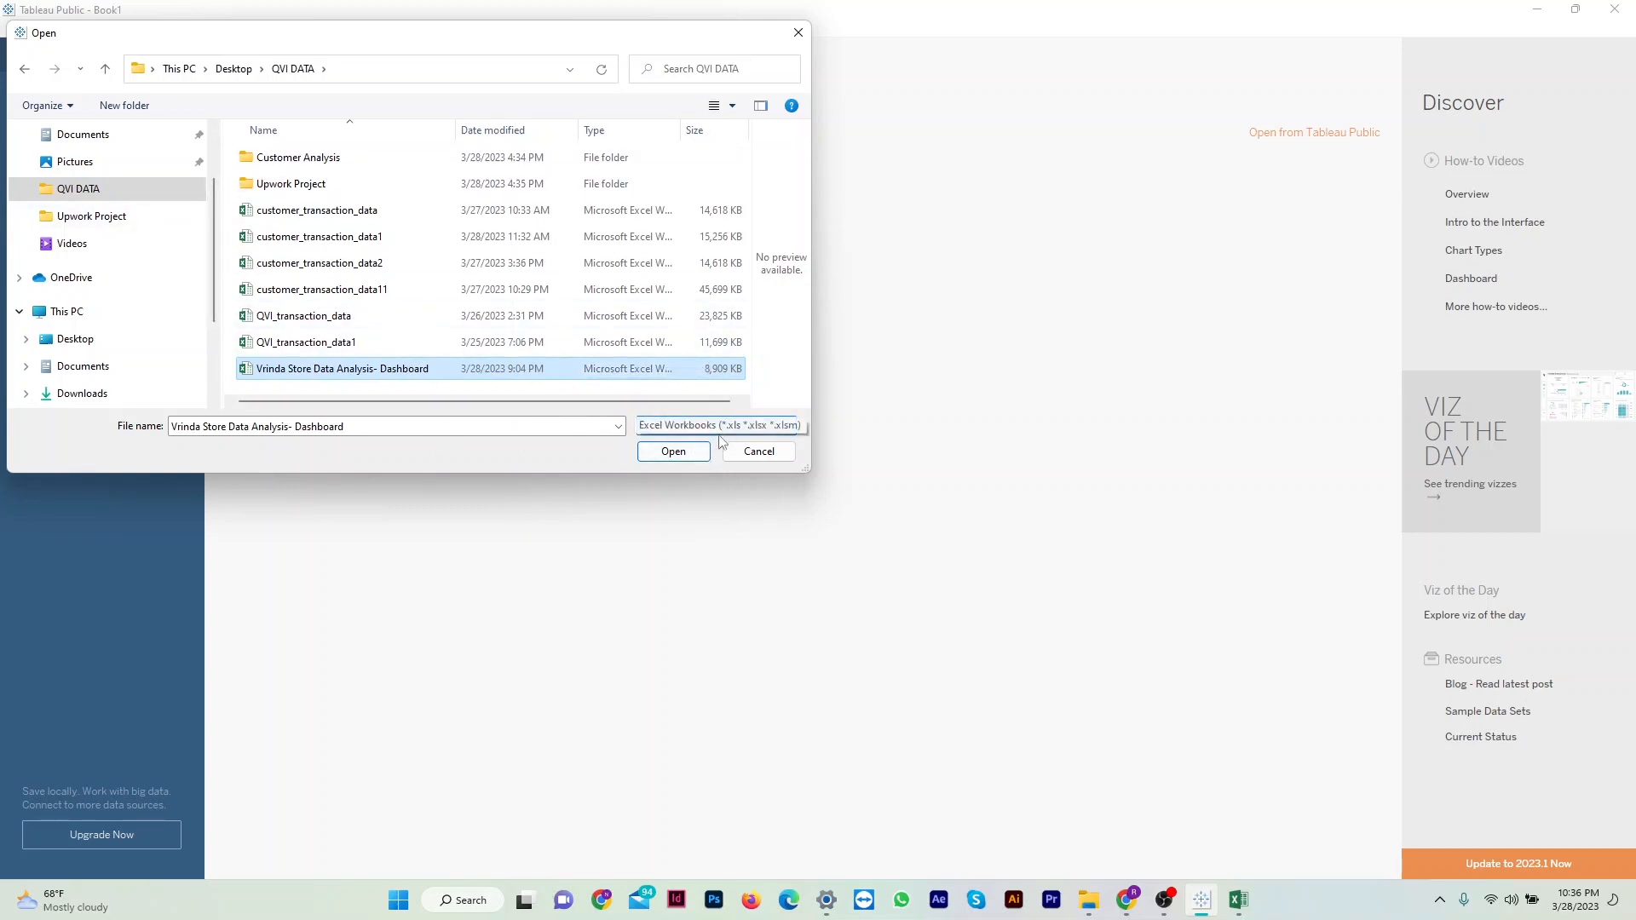
{"action": "left_click", "coordinate": [692, 455]}
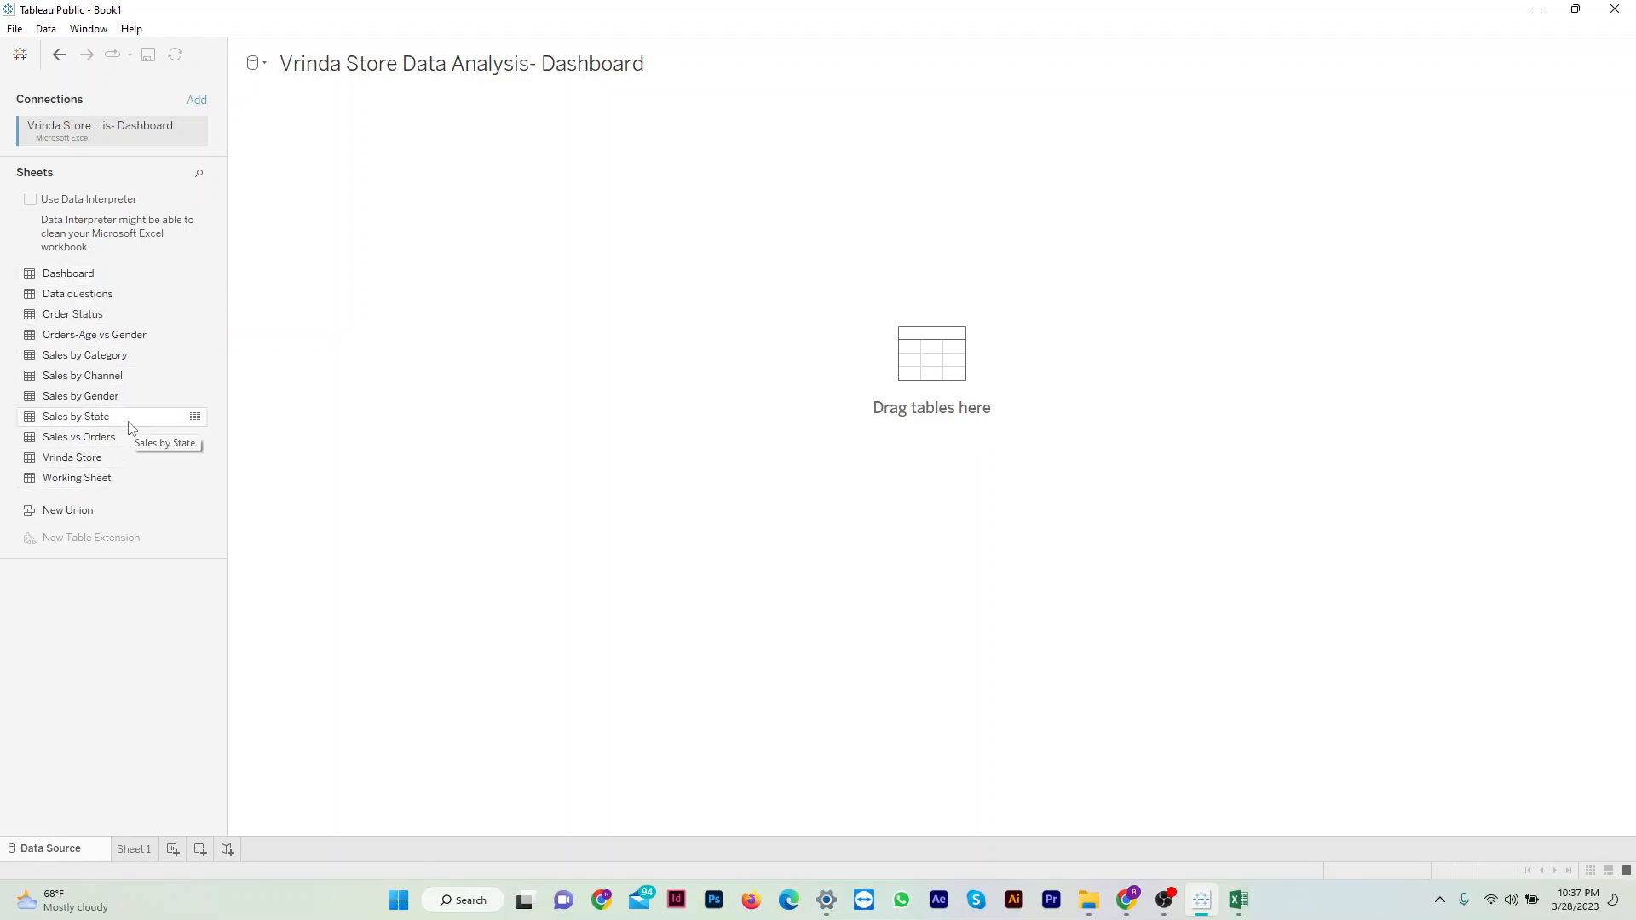
Add the Working Sheet table to the data source canvas, dismiss the error and update the data preview.
{"action": "left_click", "coordinate": [101, 485]}
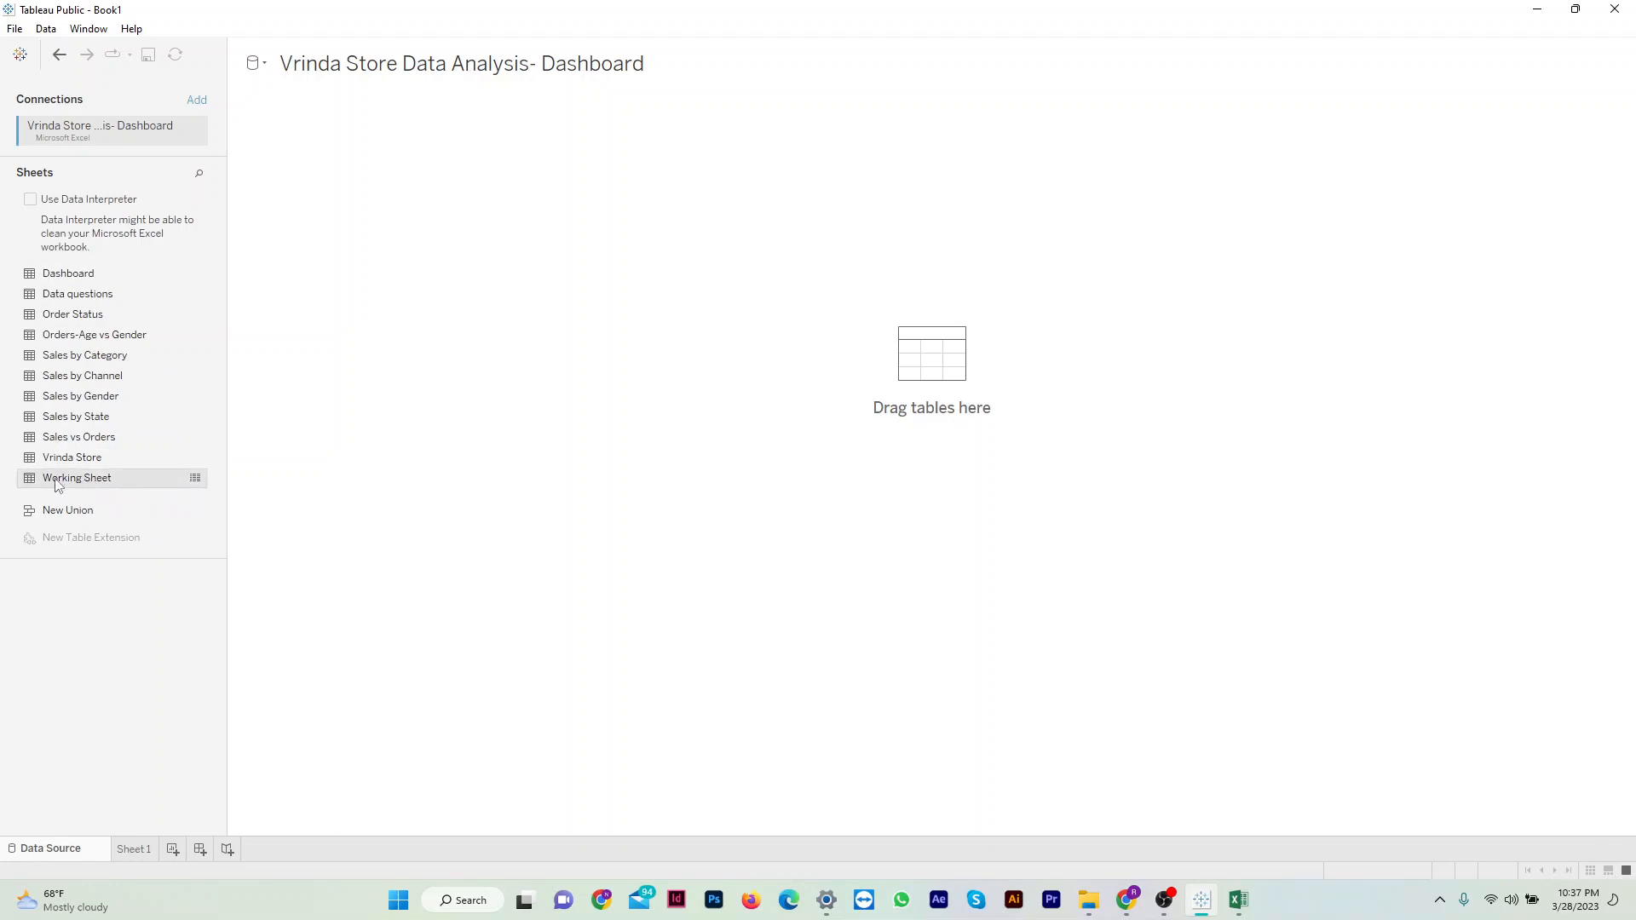
{"action": "left_click_drag", "start_coordinate": [58, 485], "coordinate": [847, 382]}
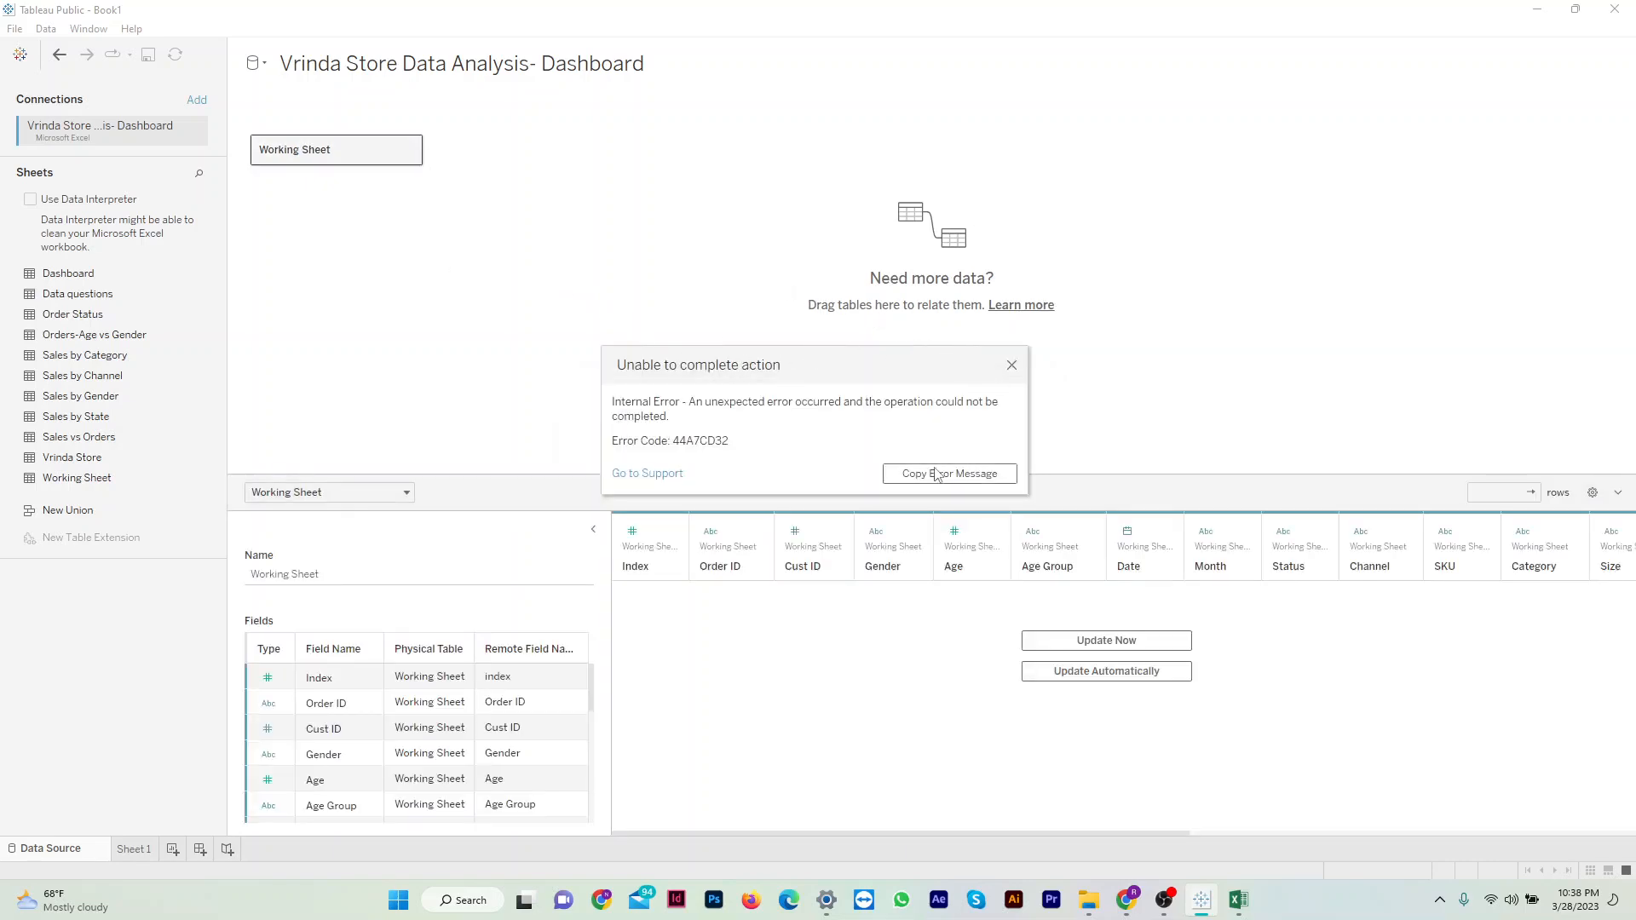
{"action": "left_click", "coordinate": [1013, 367]}
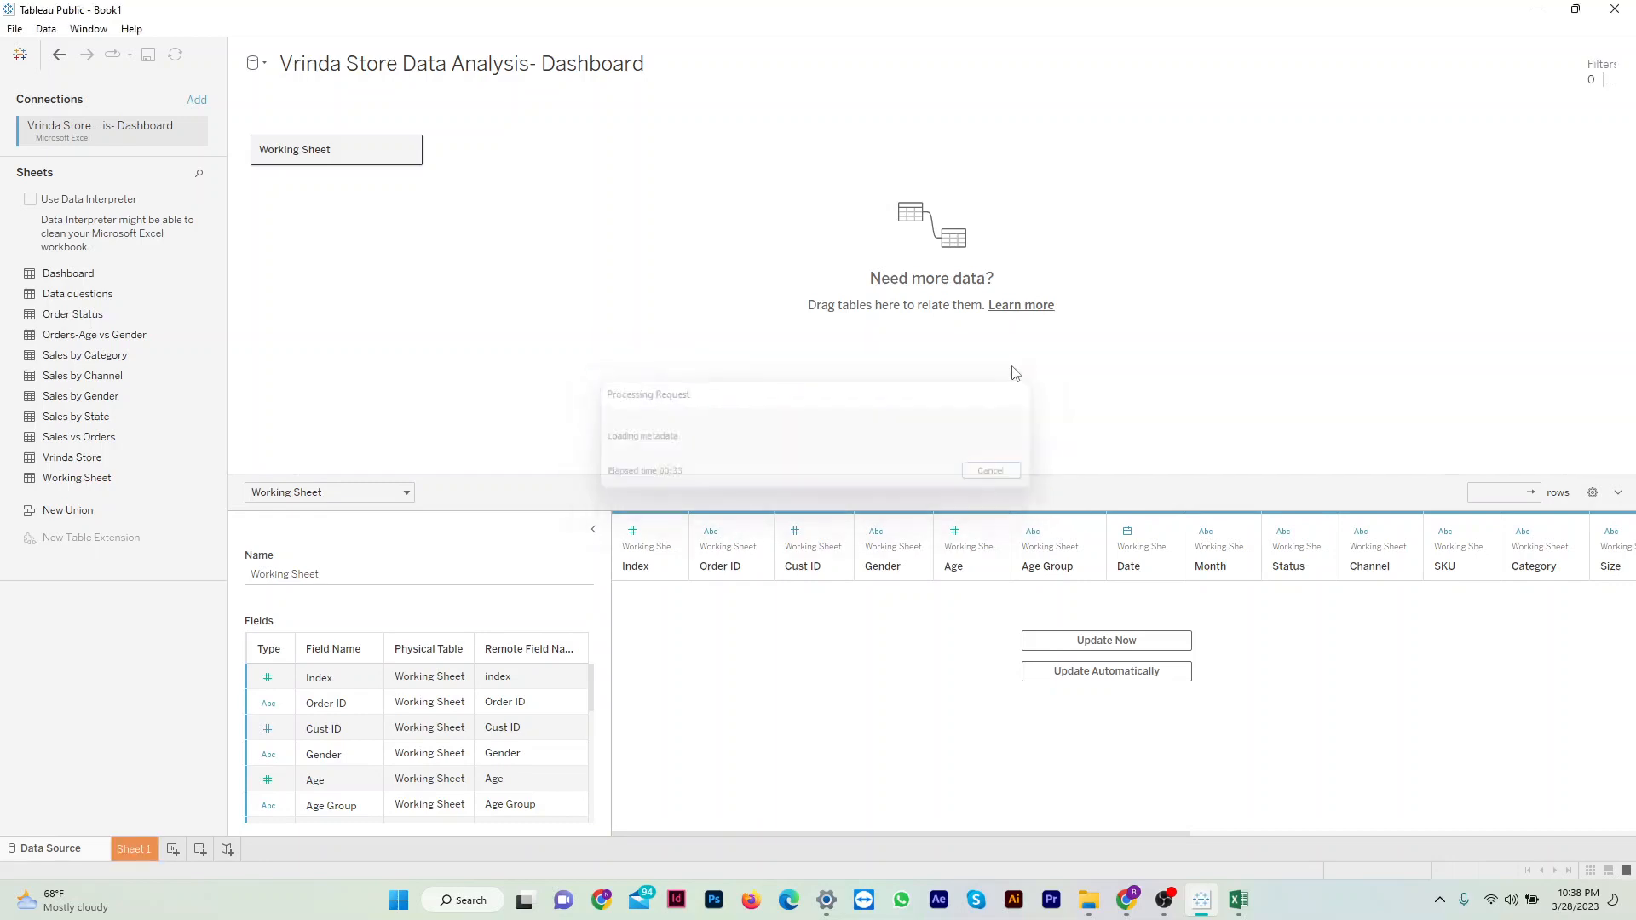
{"action": "left_click", "coordinate": [1110, 644]}
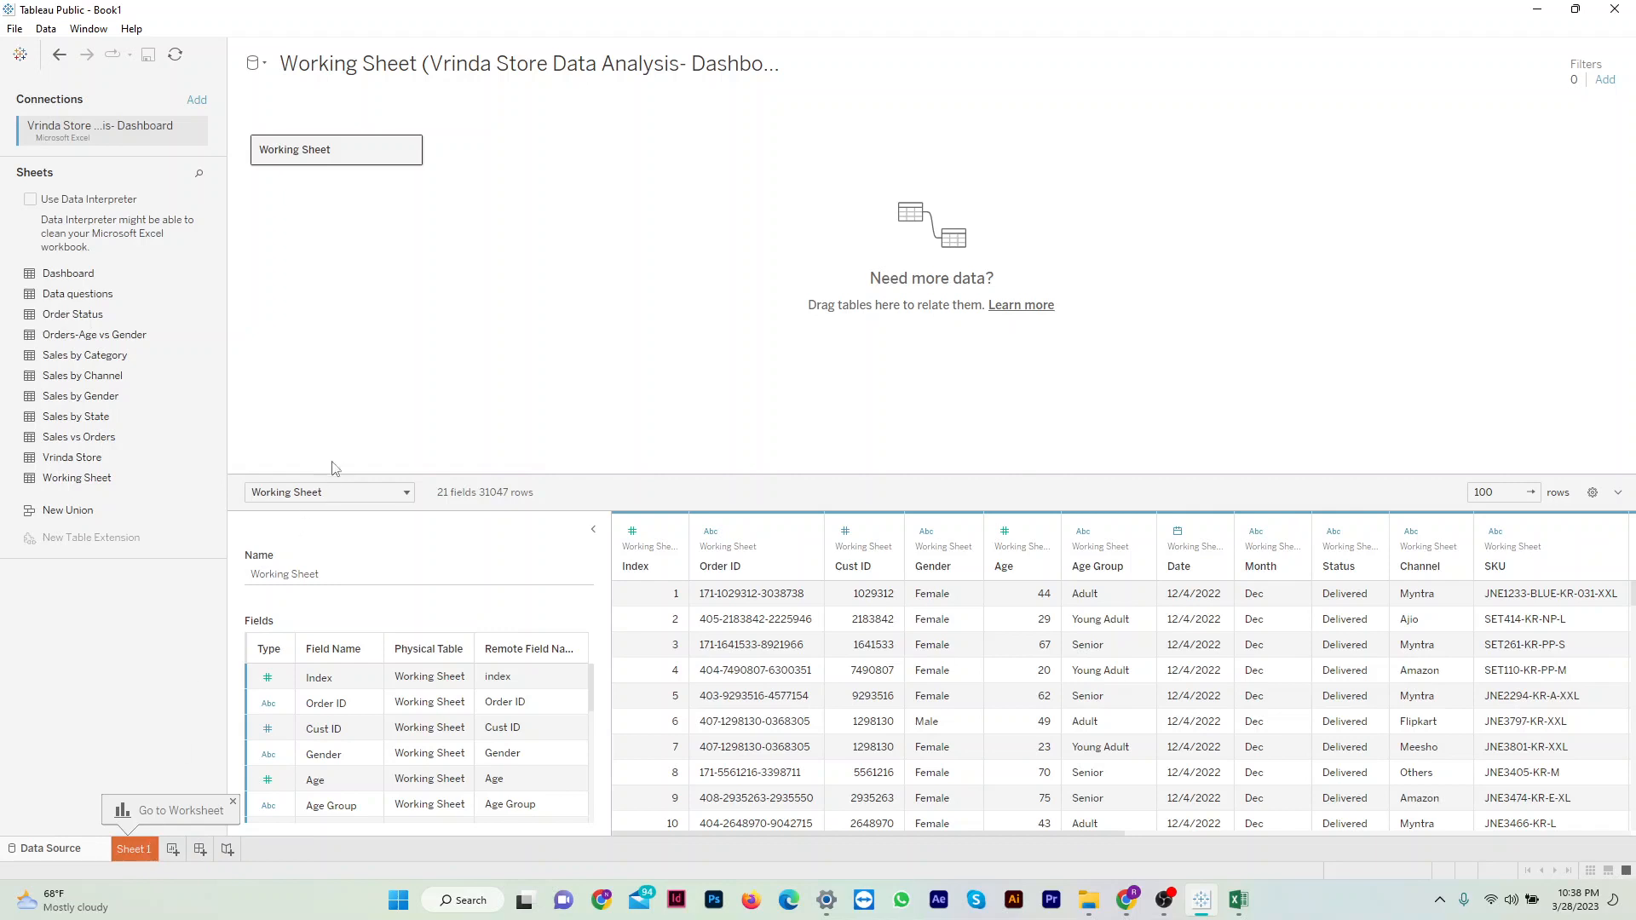
Open Sheet 1 and replace its title with a centred "Monthly Sales vs Orders".
{"action": "left_click", "coordinate": [118, 847]}
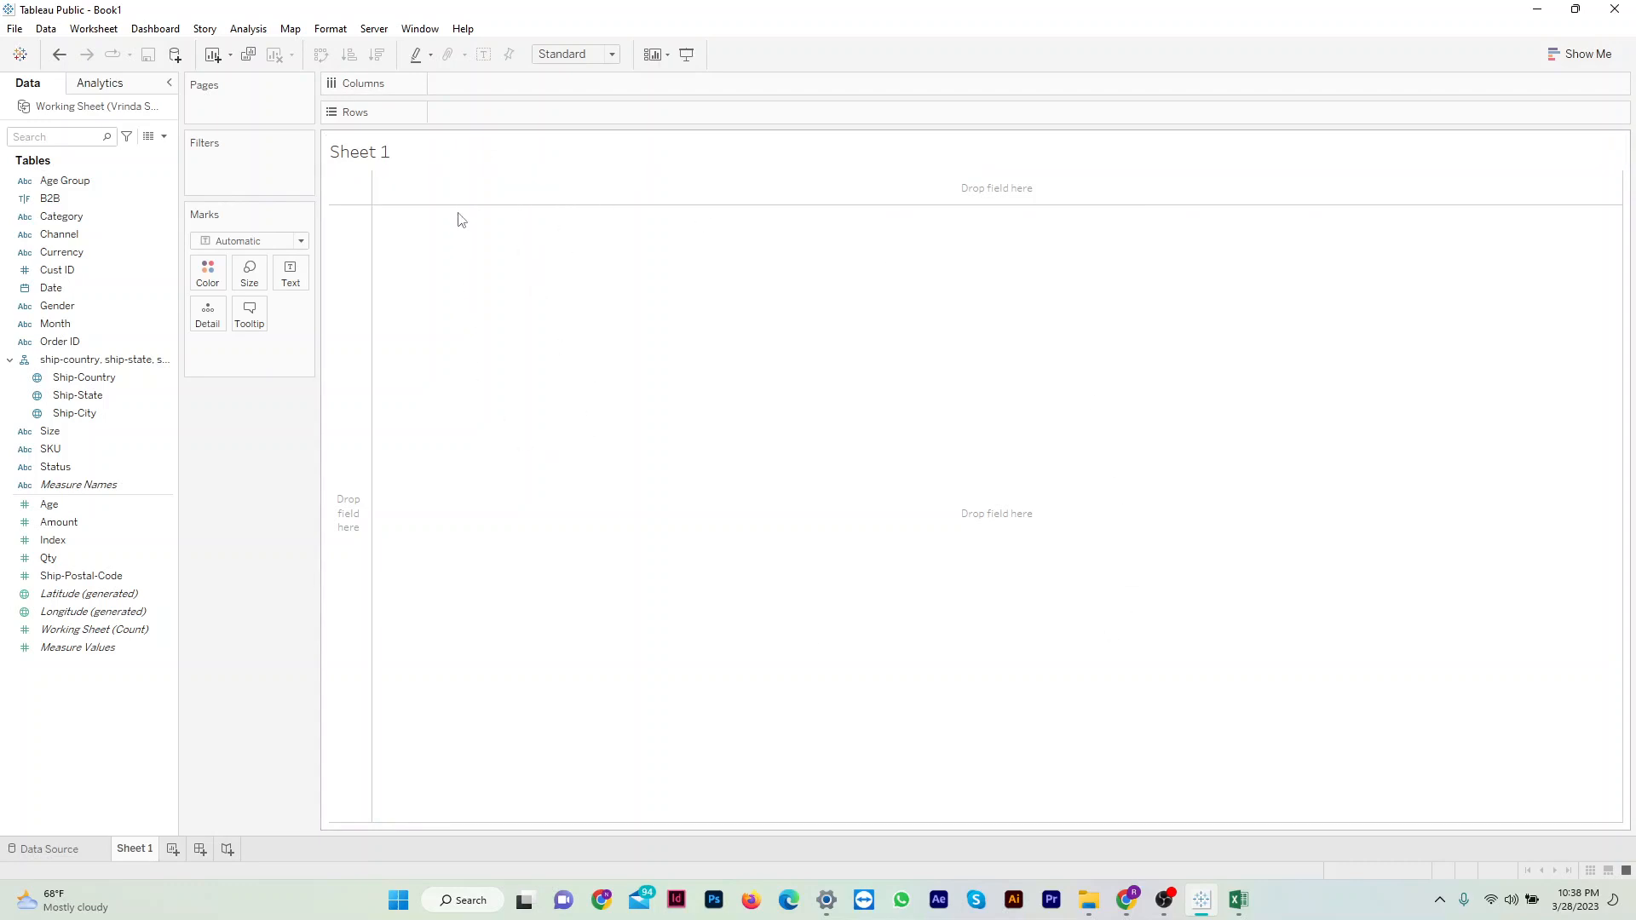
{"action": "double_click", "coordinate": [385, 154]}
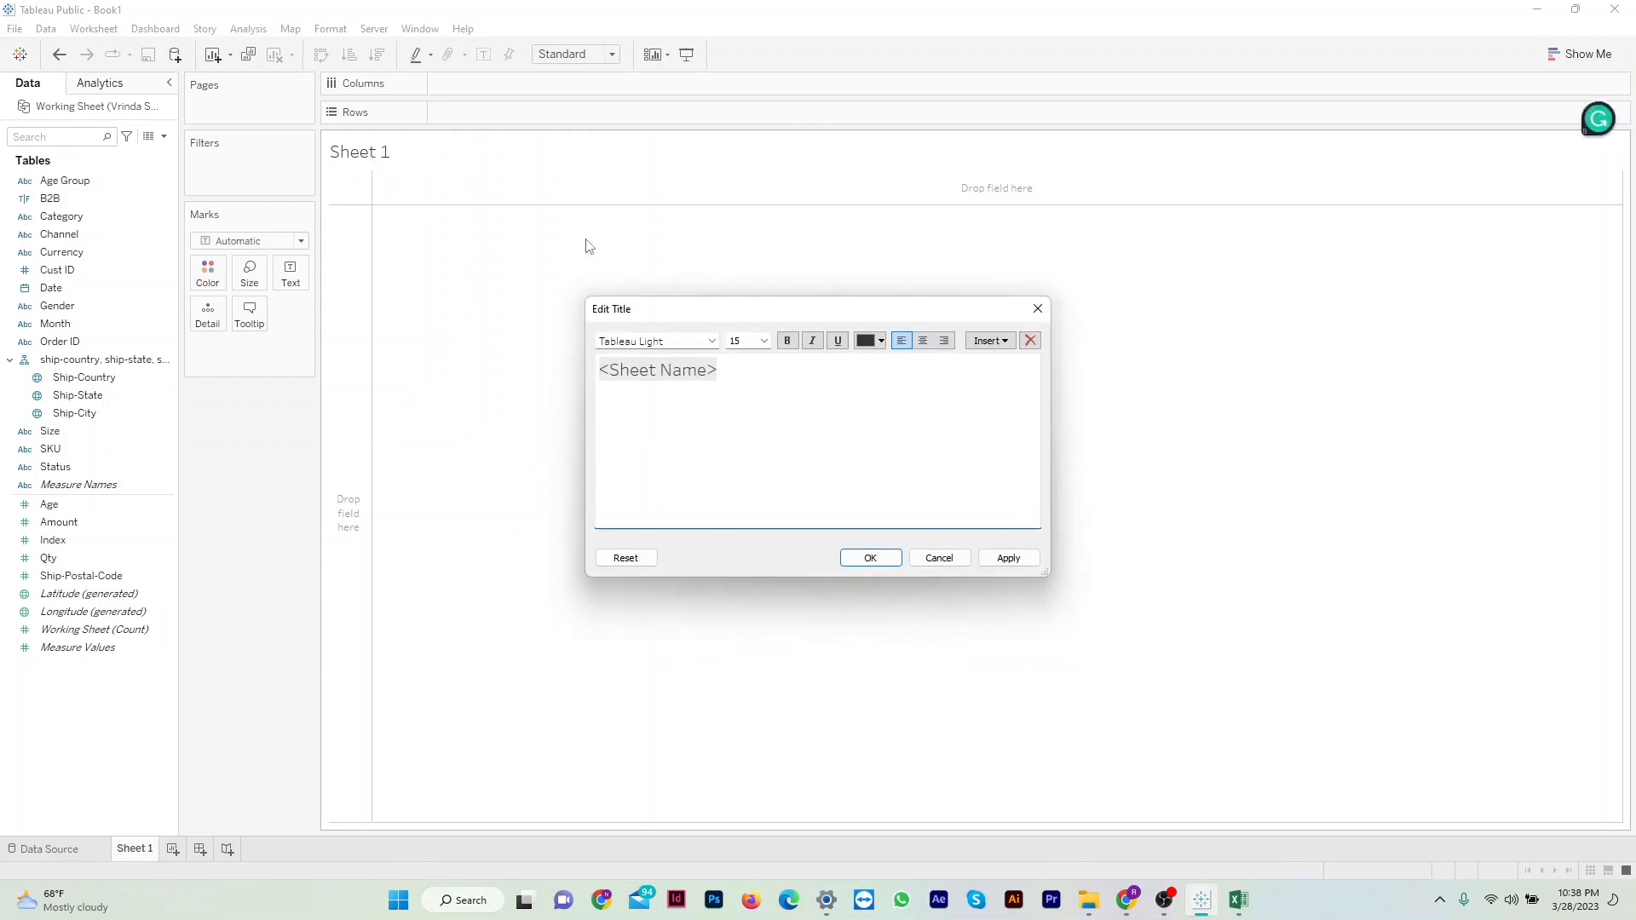
{"action": "key", "text": "ctrl+a"}
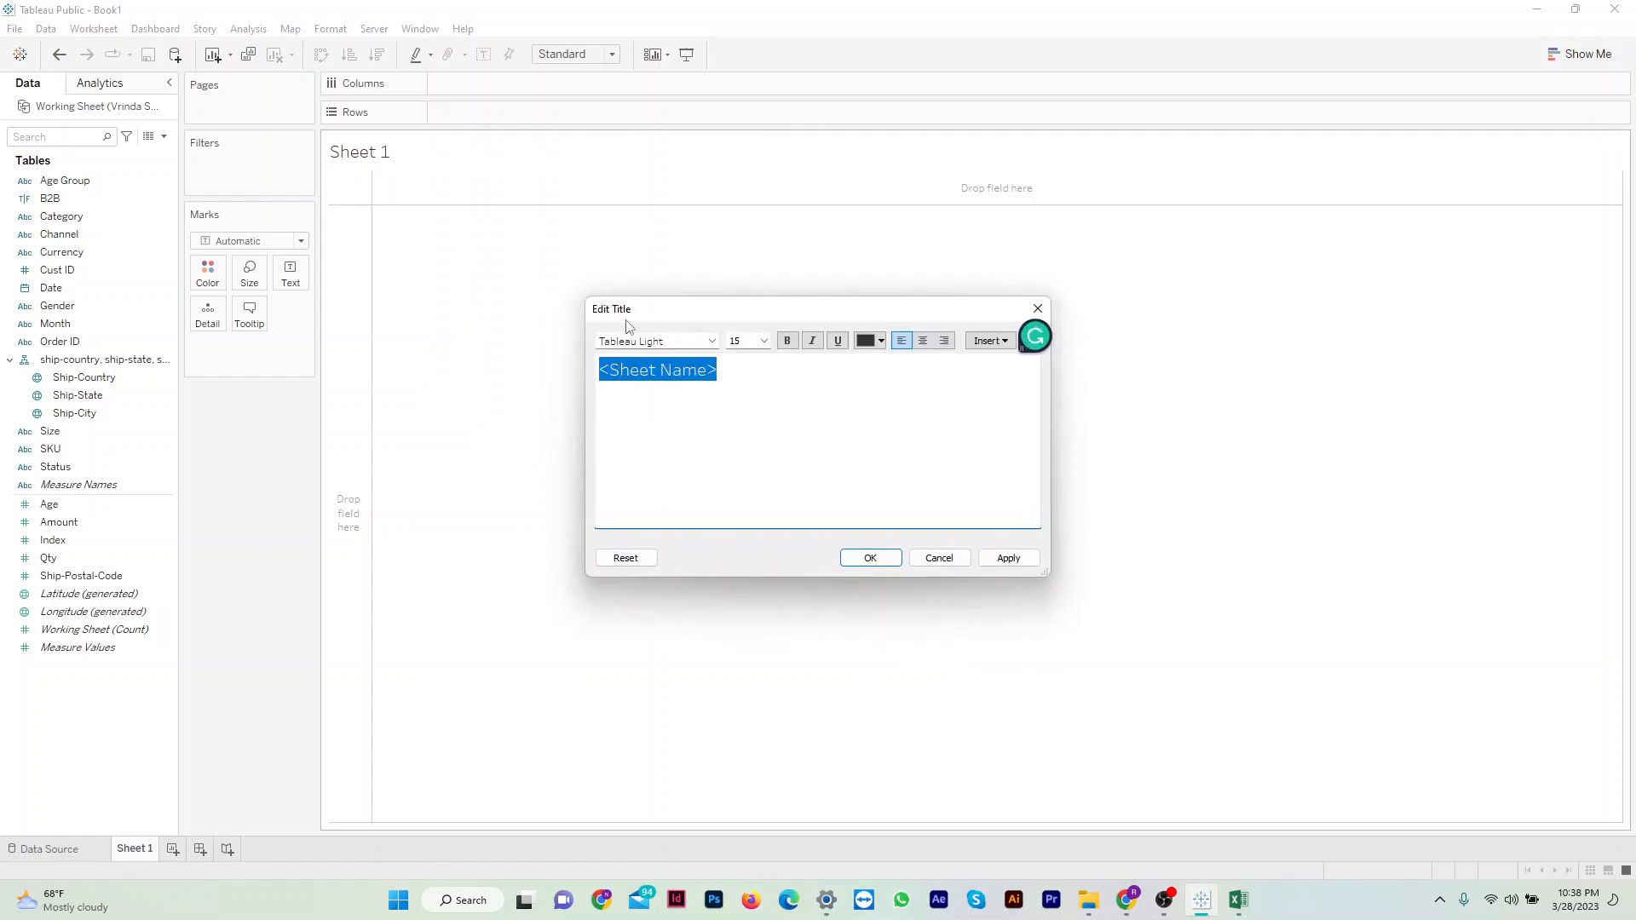
{"action": "type", "text": "Monthly "}
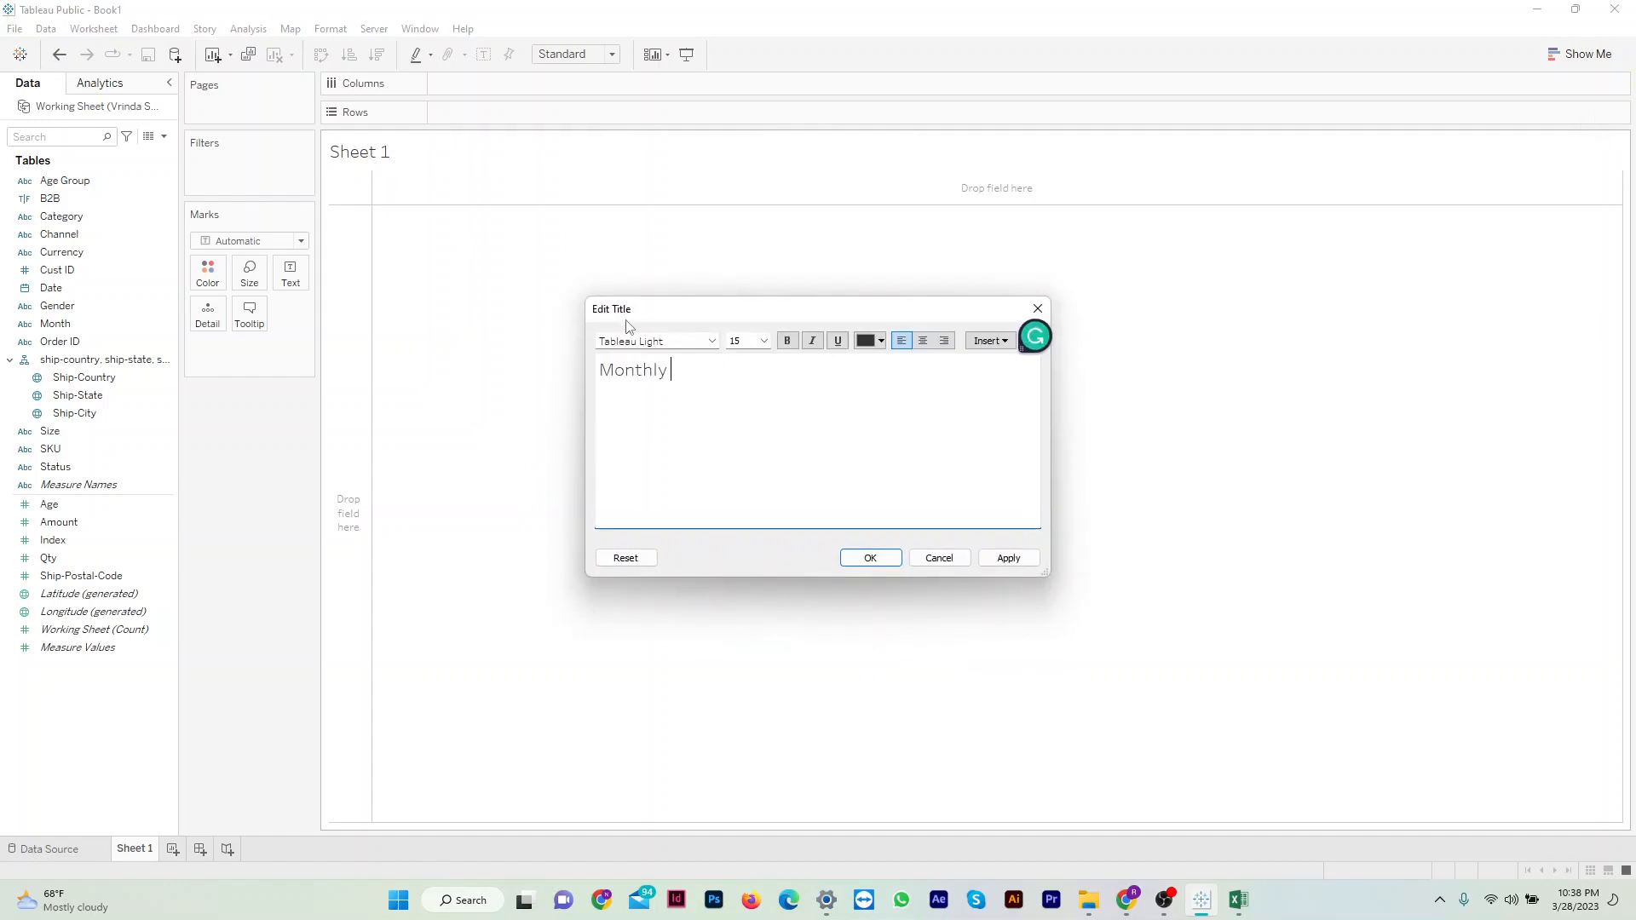
{"action": "type", "text": "Sales vs Orders"}
{"action": "key", "text": "ctrl+a"}
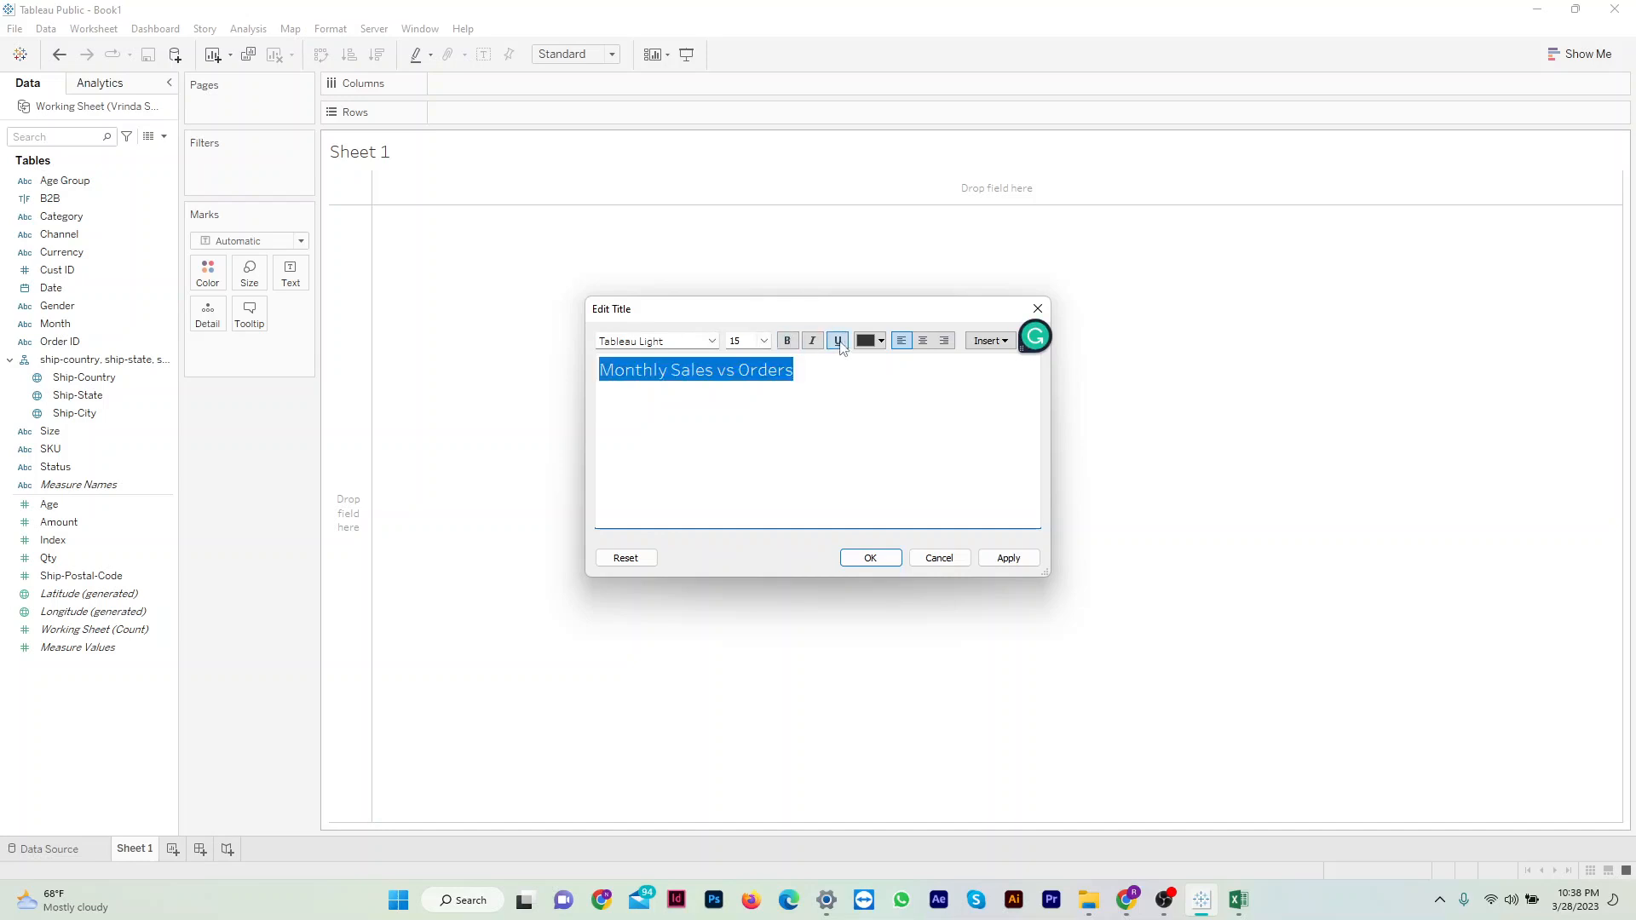
{"action": "left_click", "coordinate": [924, 341]}
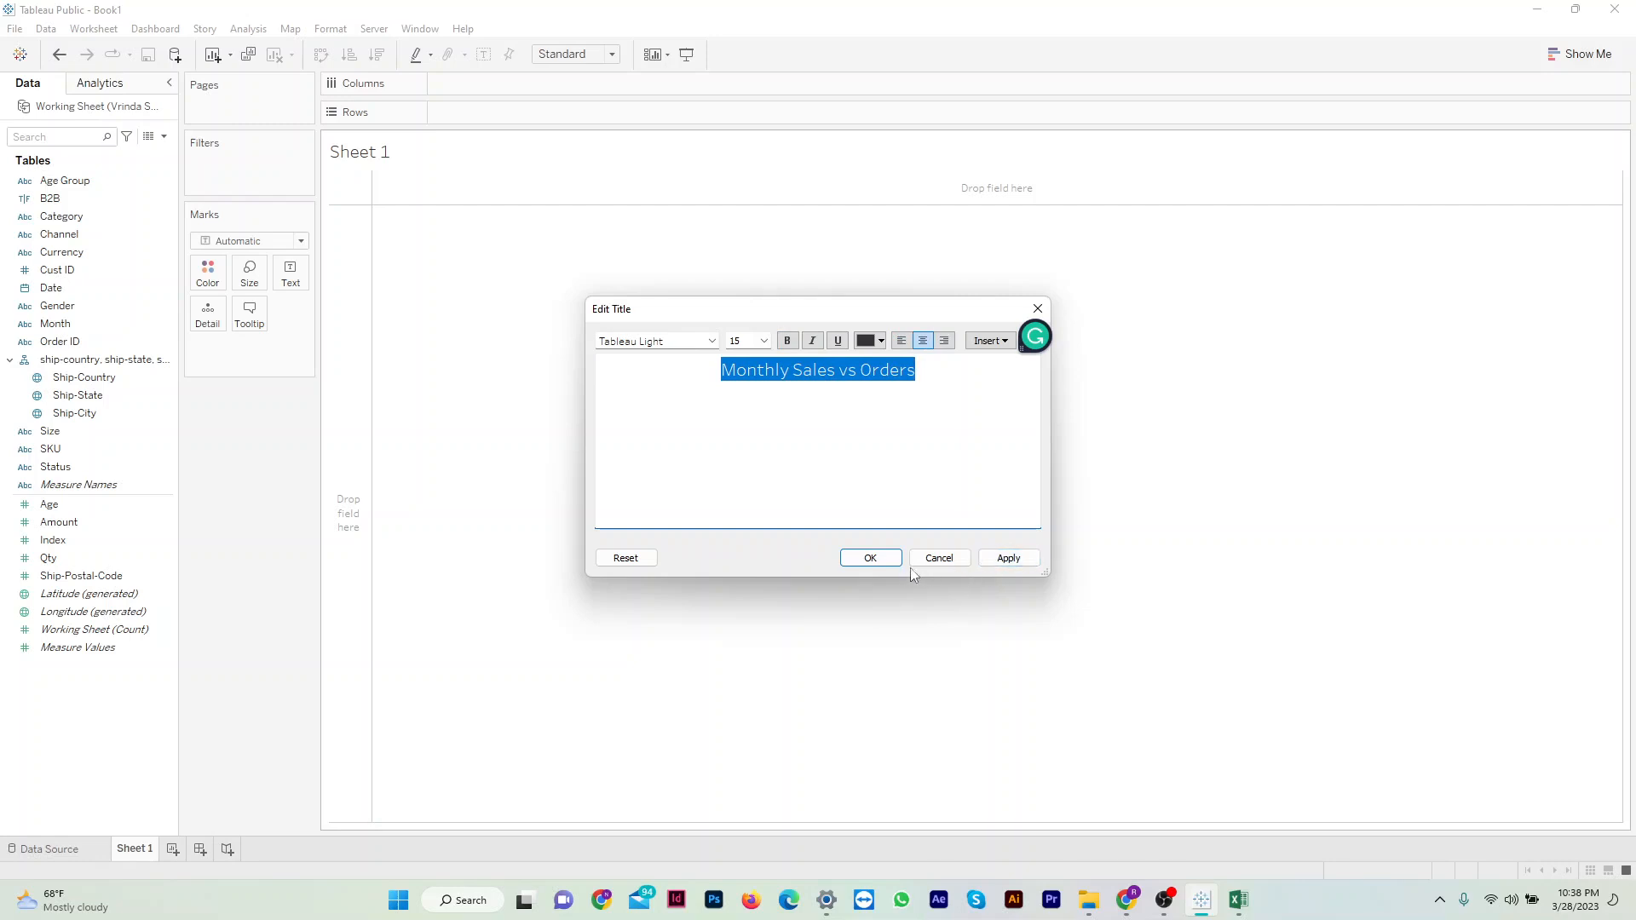
{"action": "left_click", "coordinate": [882, 561]}
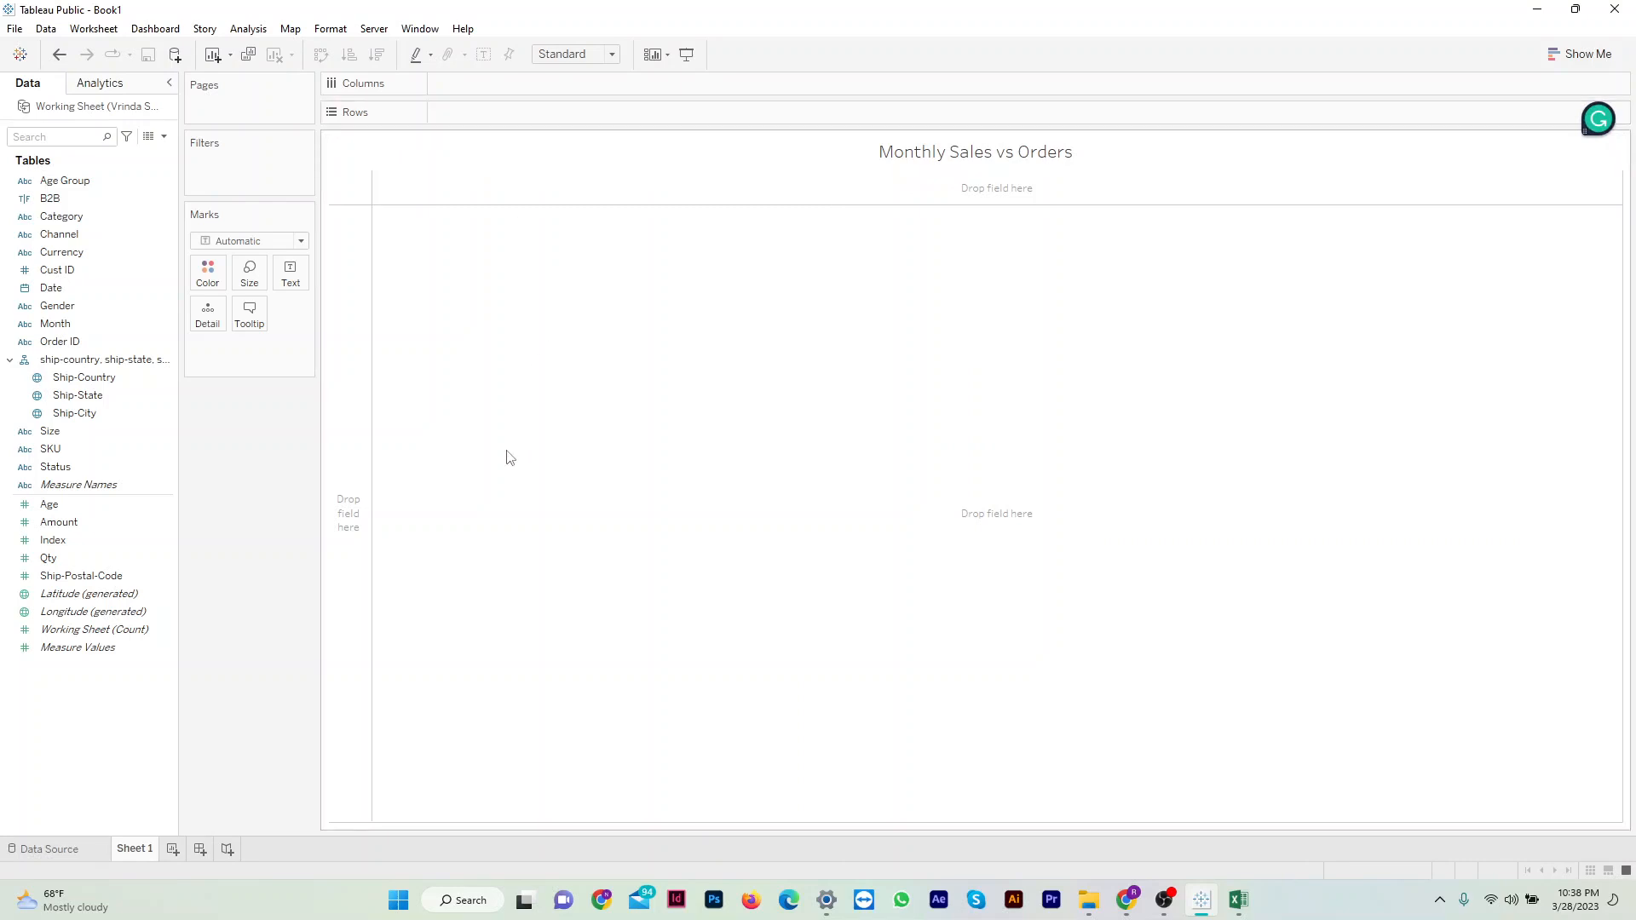
Build a bar chart with Measure Values on the rows and Month on the columns.
{"action": "left_click", "coordinate": [140, 652]}
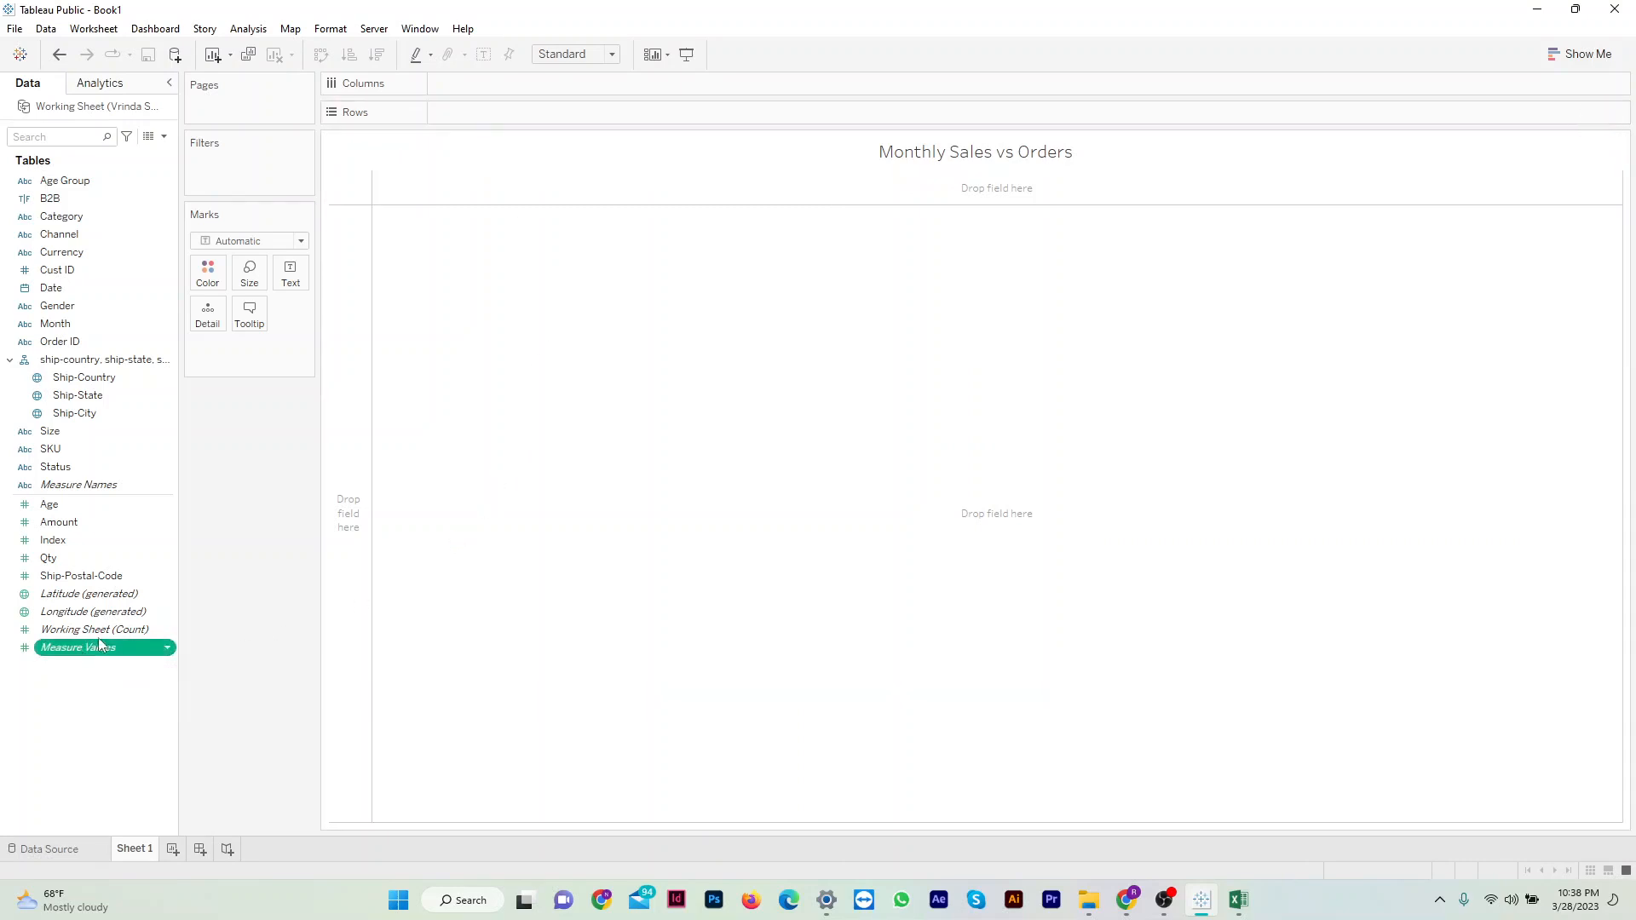
{"action": "left_click_drag", "start_coordinate": [83, 650], "coordinate": [513, 111]}
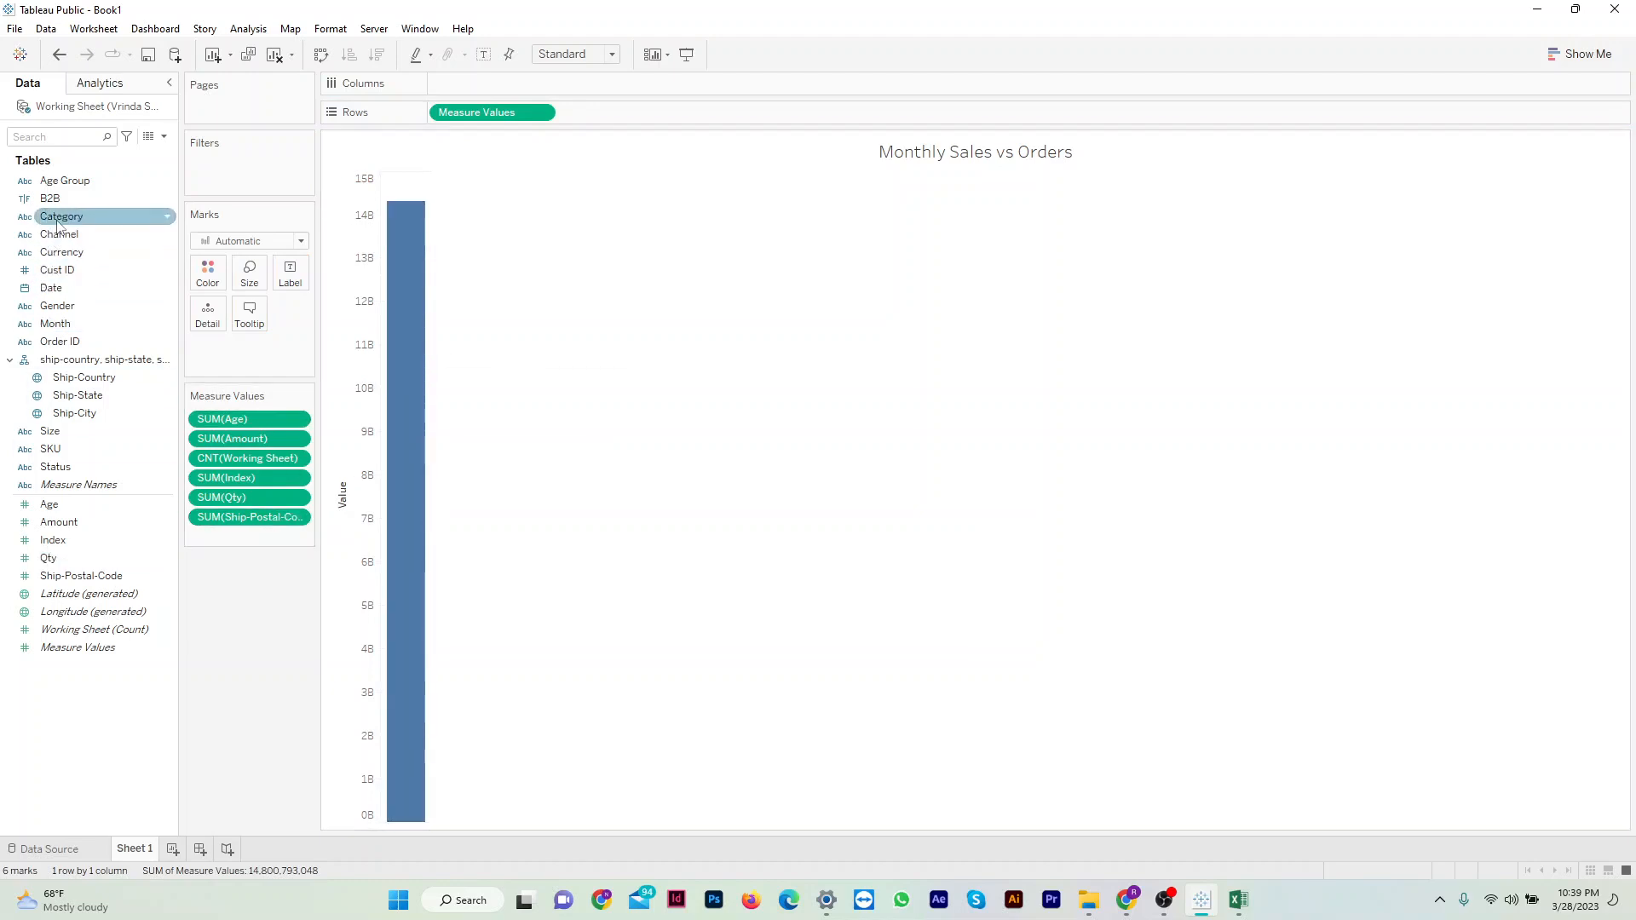
{"action": "left_click_drag", "start_coordinate": [73, 325], "coordinate": [478, 90]}
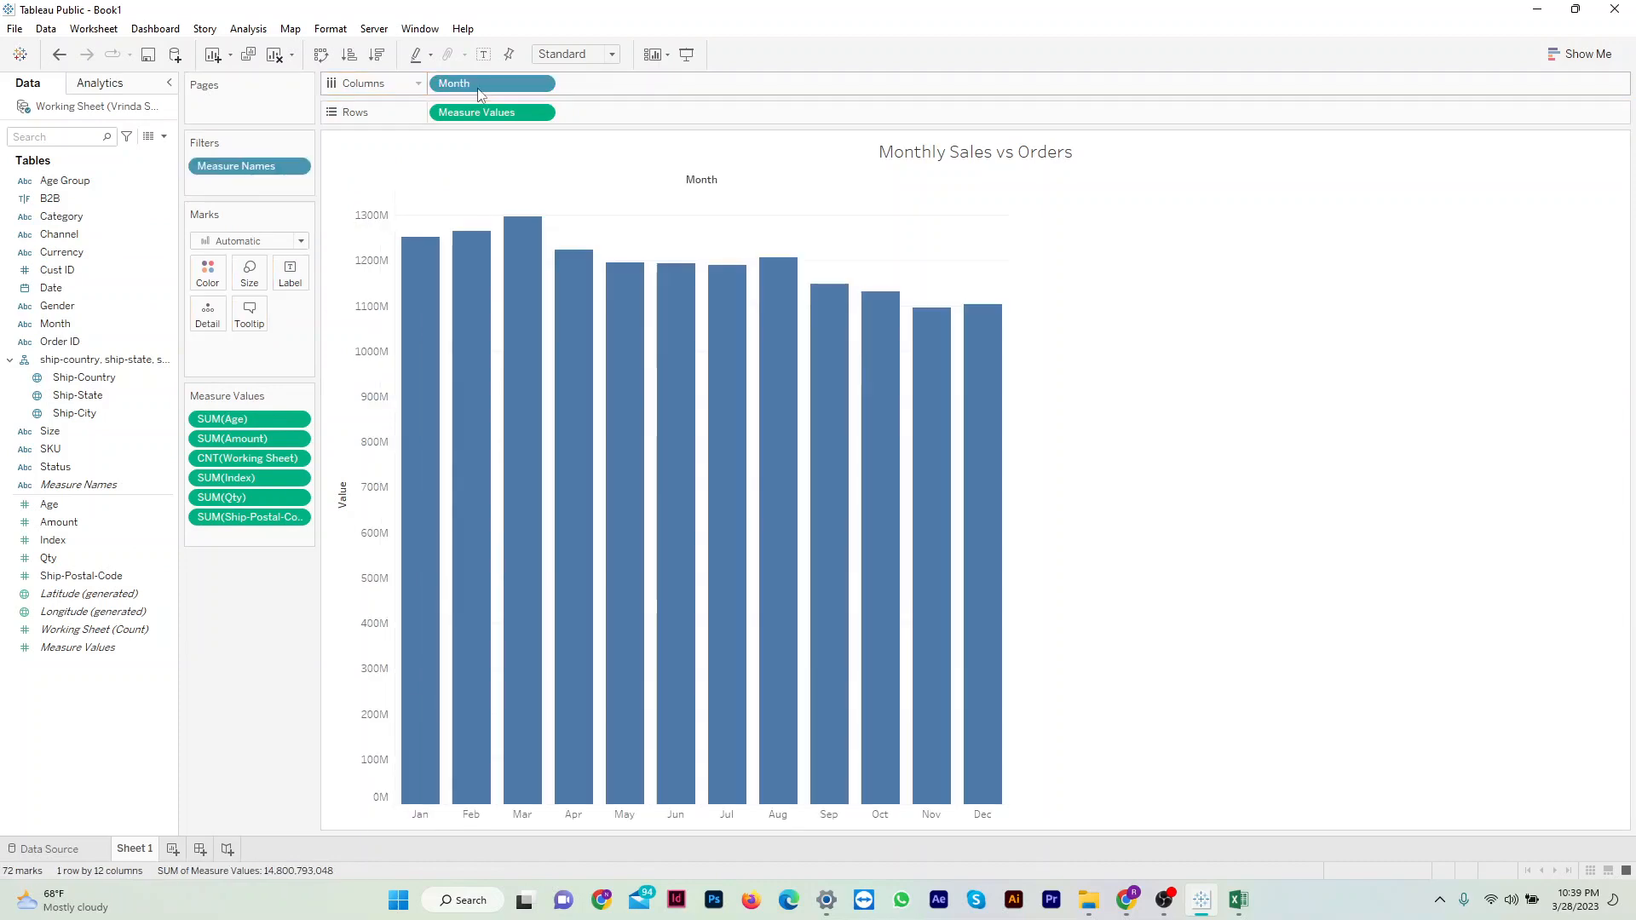
{"action": "left_click", "coordinate": [539, 115]}
{"action": "left_click", "coordinate": [538, 114]}
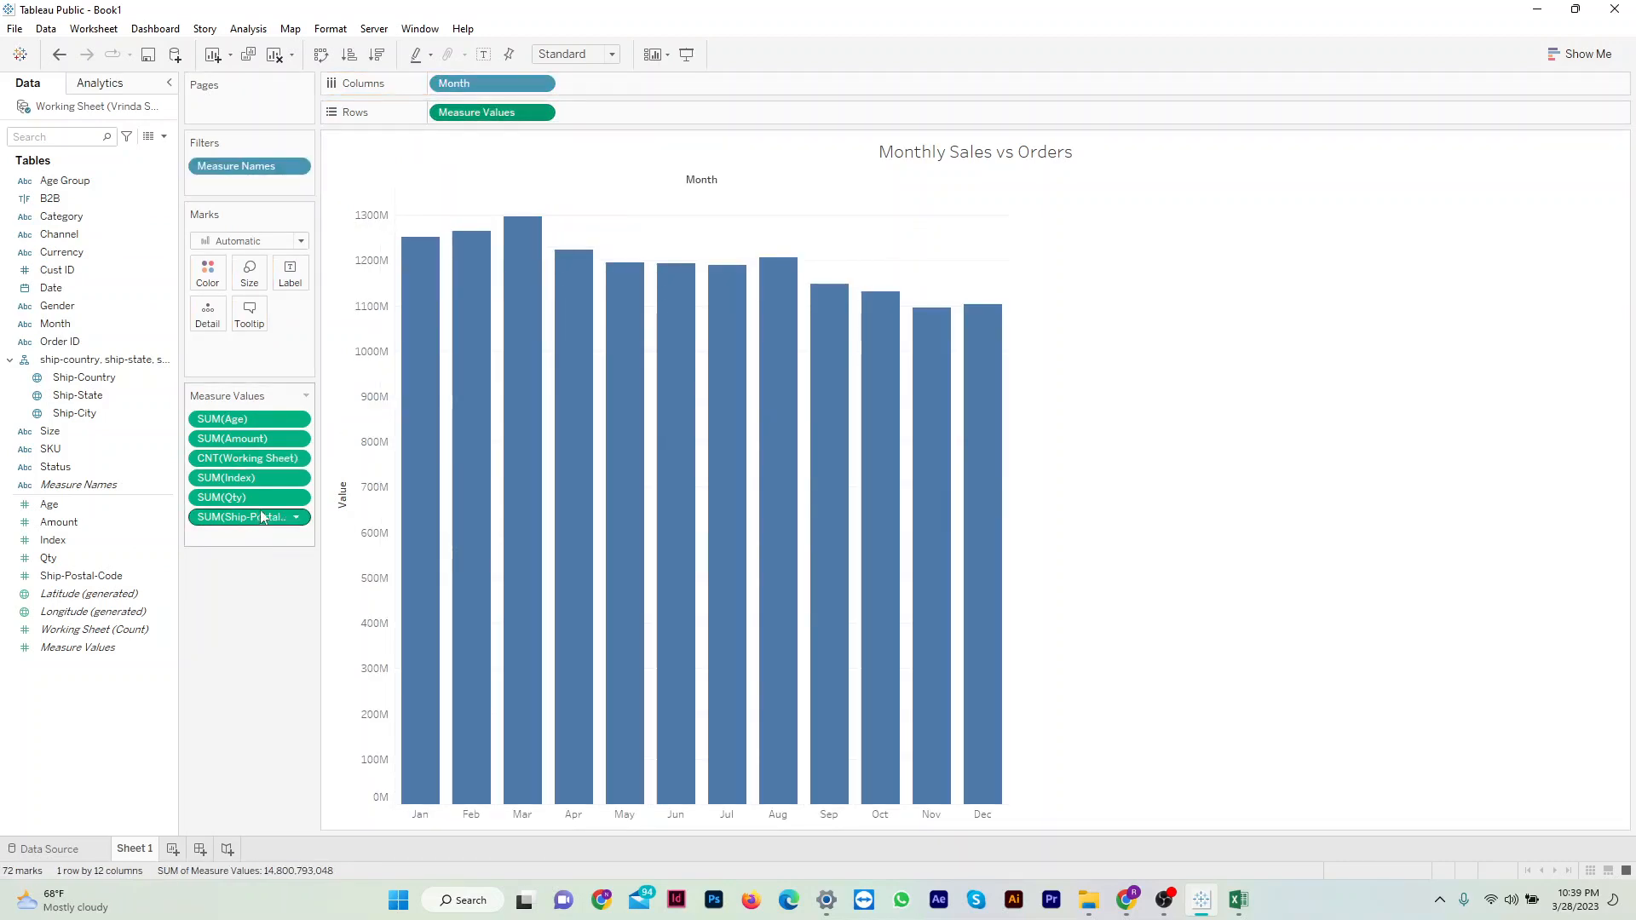
Remove Age, the Working Sheet count, Index, Qty and Ship-Postal-Code from the measure values, keeping only Amount.
{"action": "left_click", "coordinate": [297, 420]}
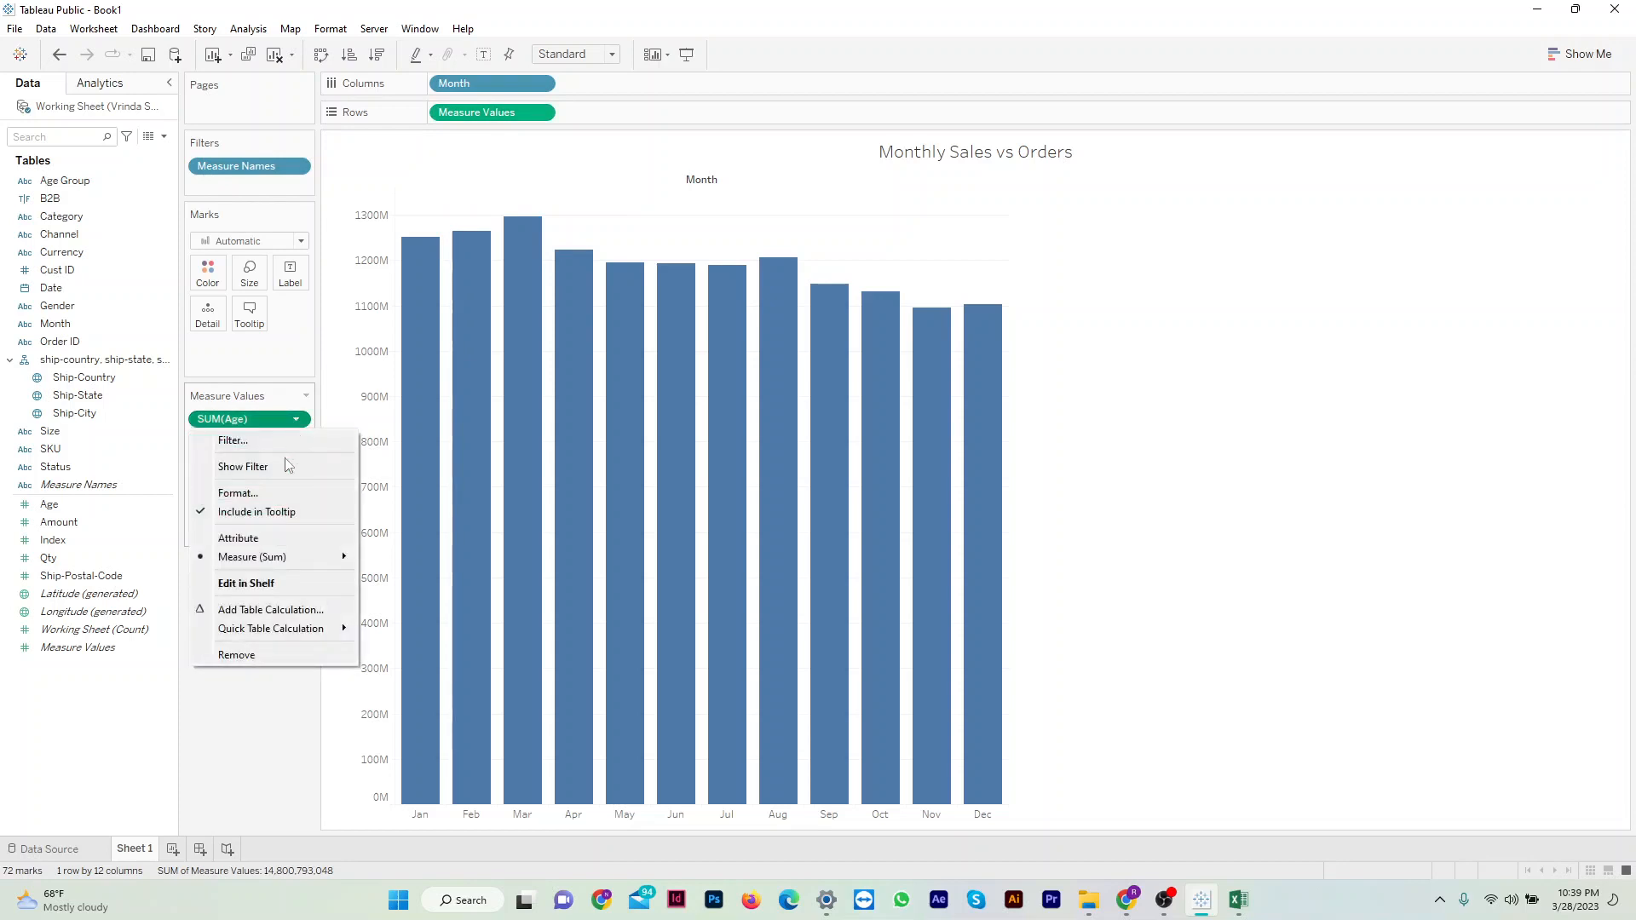
{"action": "left_click", "coordinate": [241, 657]}
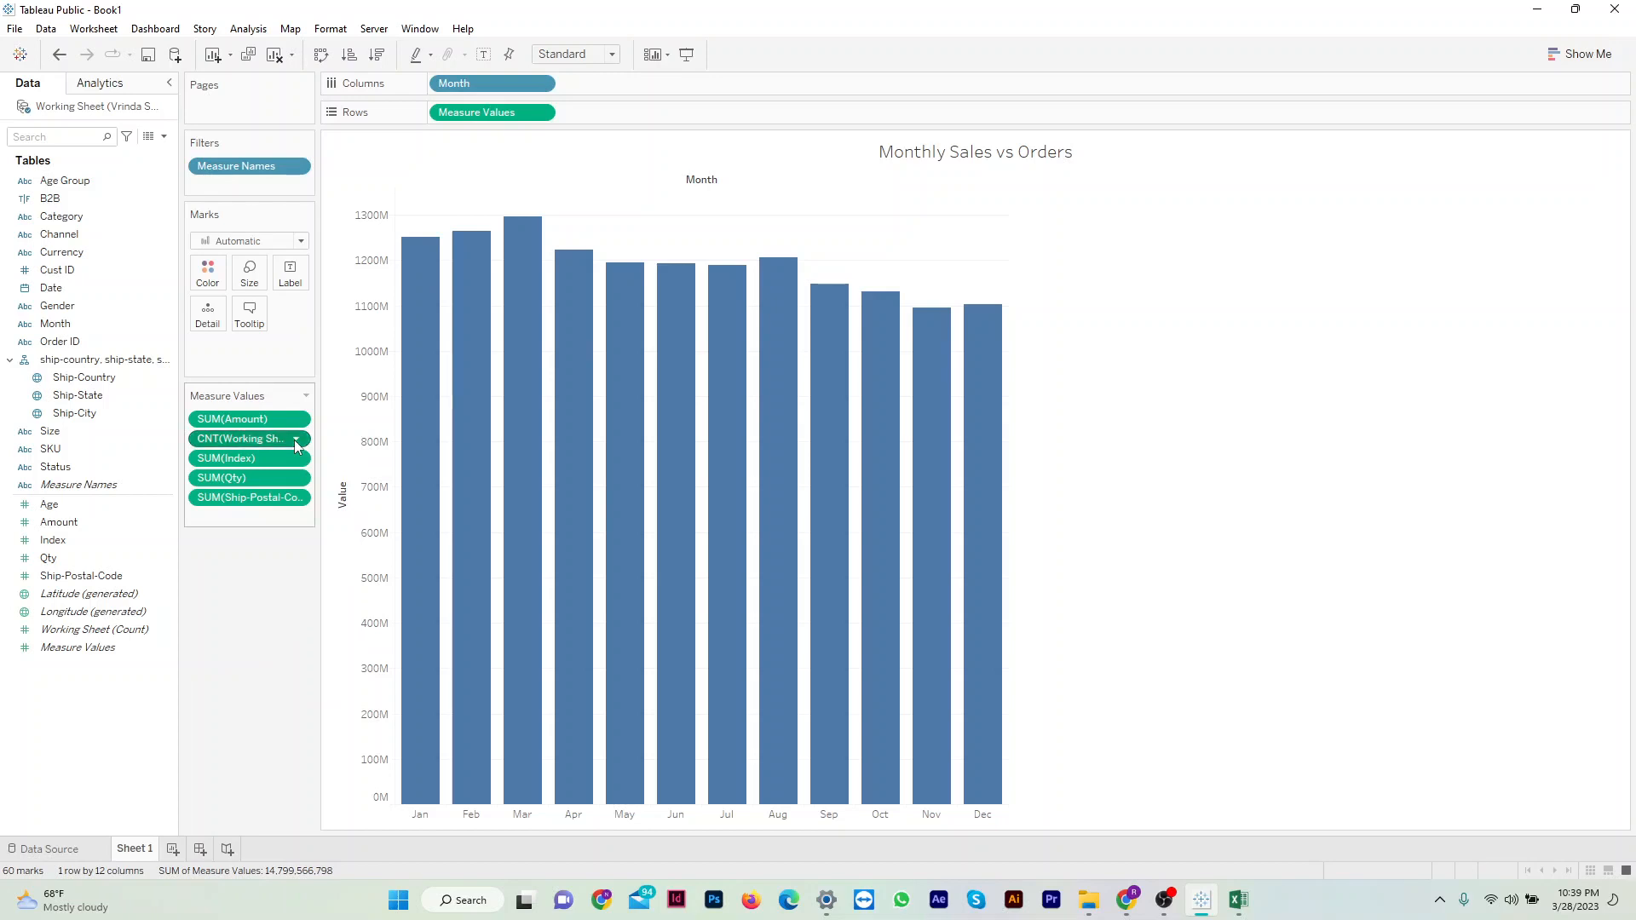
{"action": "left_click", "coordinate": [296, 439]}
{"action": "left_click", "coordinate": [267, 630]}
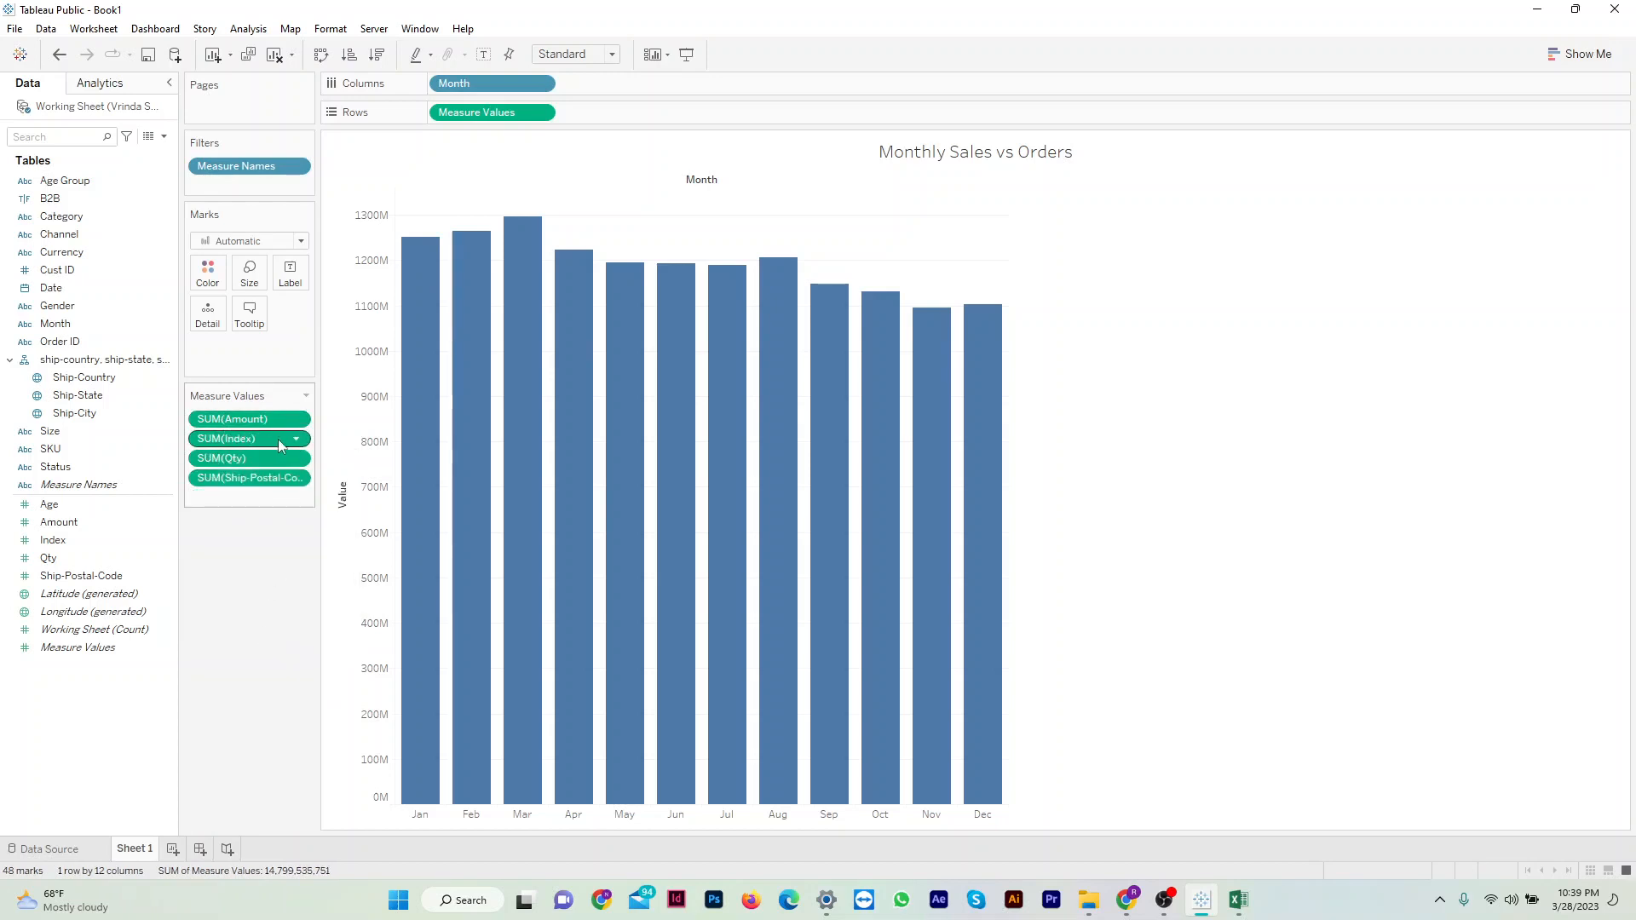
{"action": "left_click", "coordinate": [296, 440]}
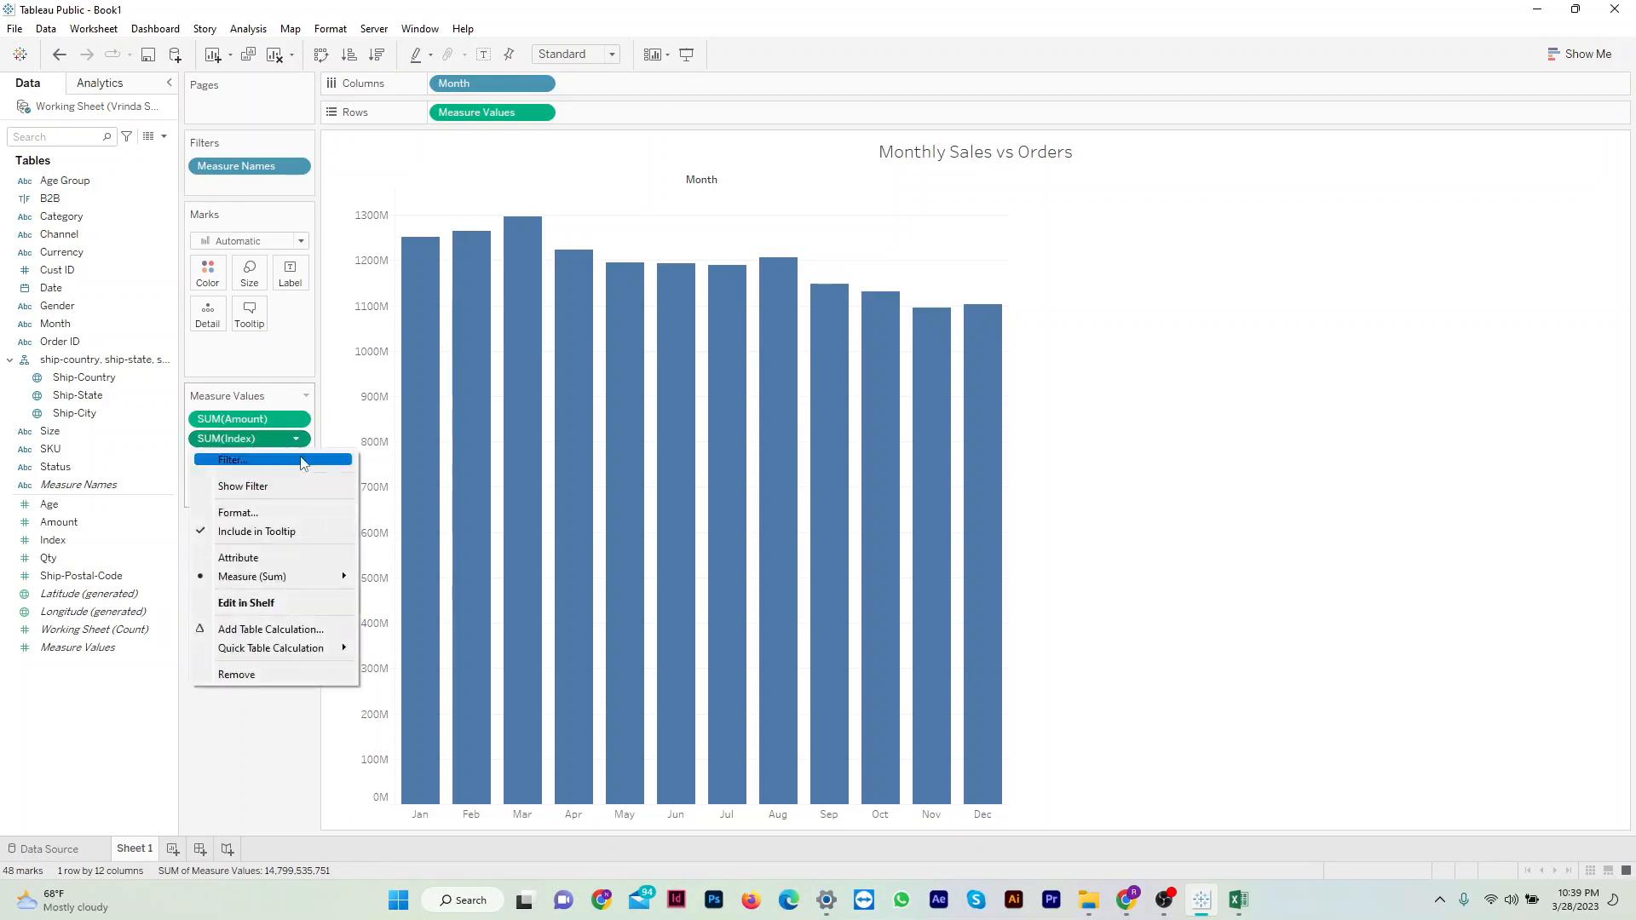
{"action": "left_click", "coordinate": [291, 673]}
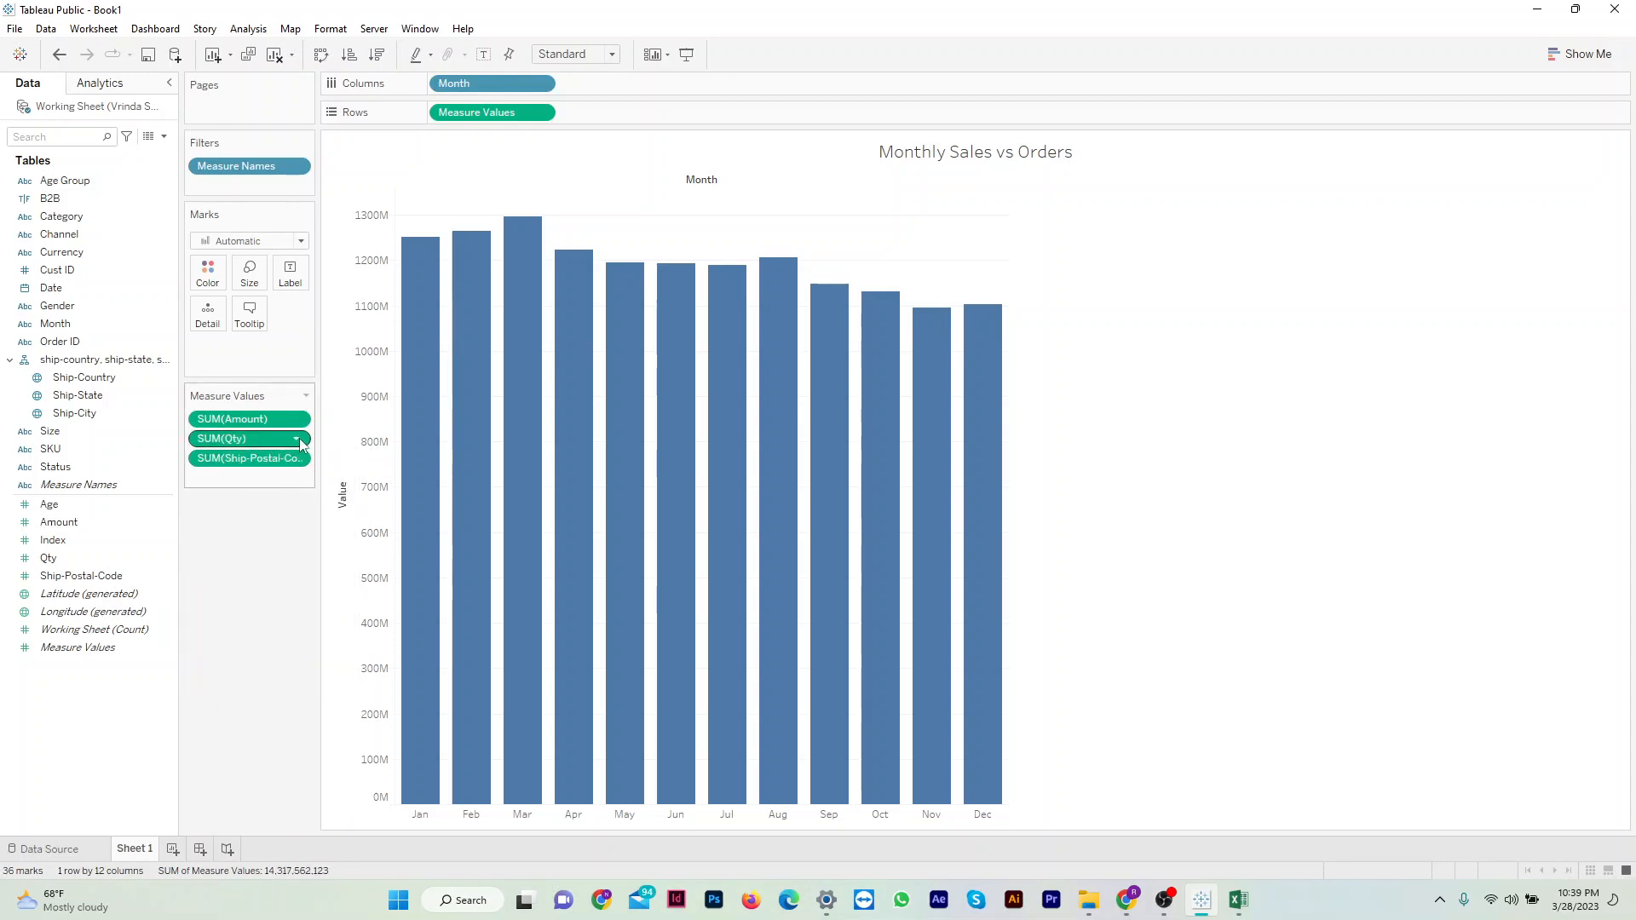
{"action": "left_click", "coordinate": [297, 440]}
{"action": "left_click", "coordinate": [293, 673]}
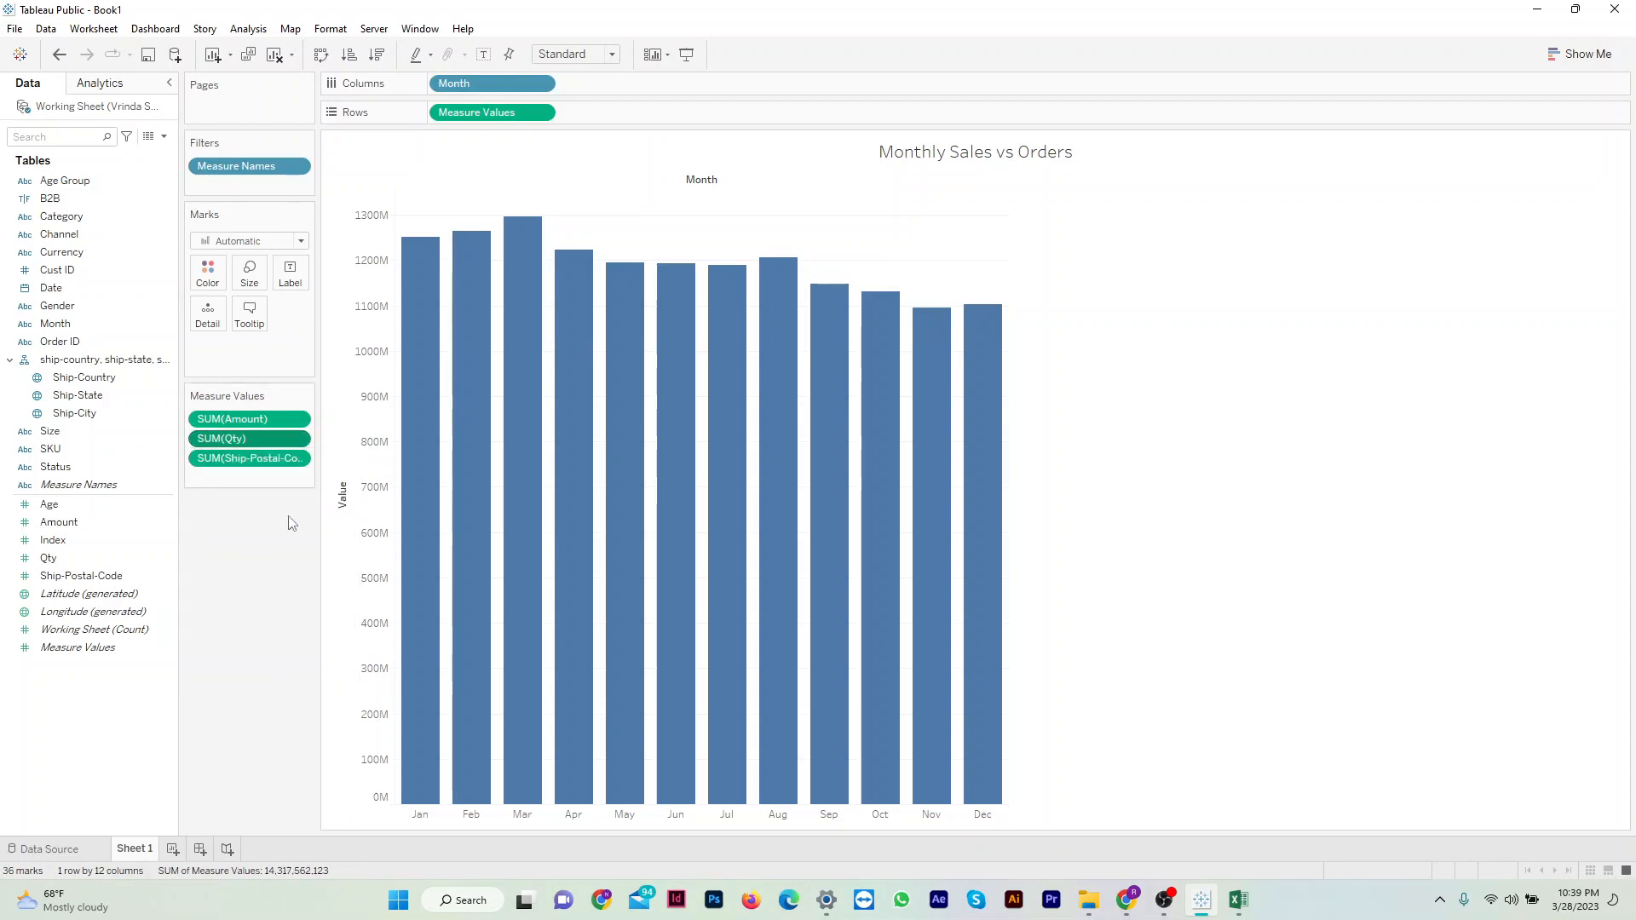
{"action": "left_click", "coordinate": [297, 440]}
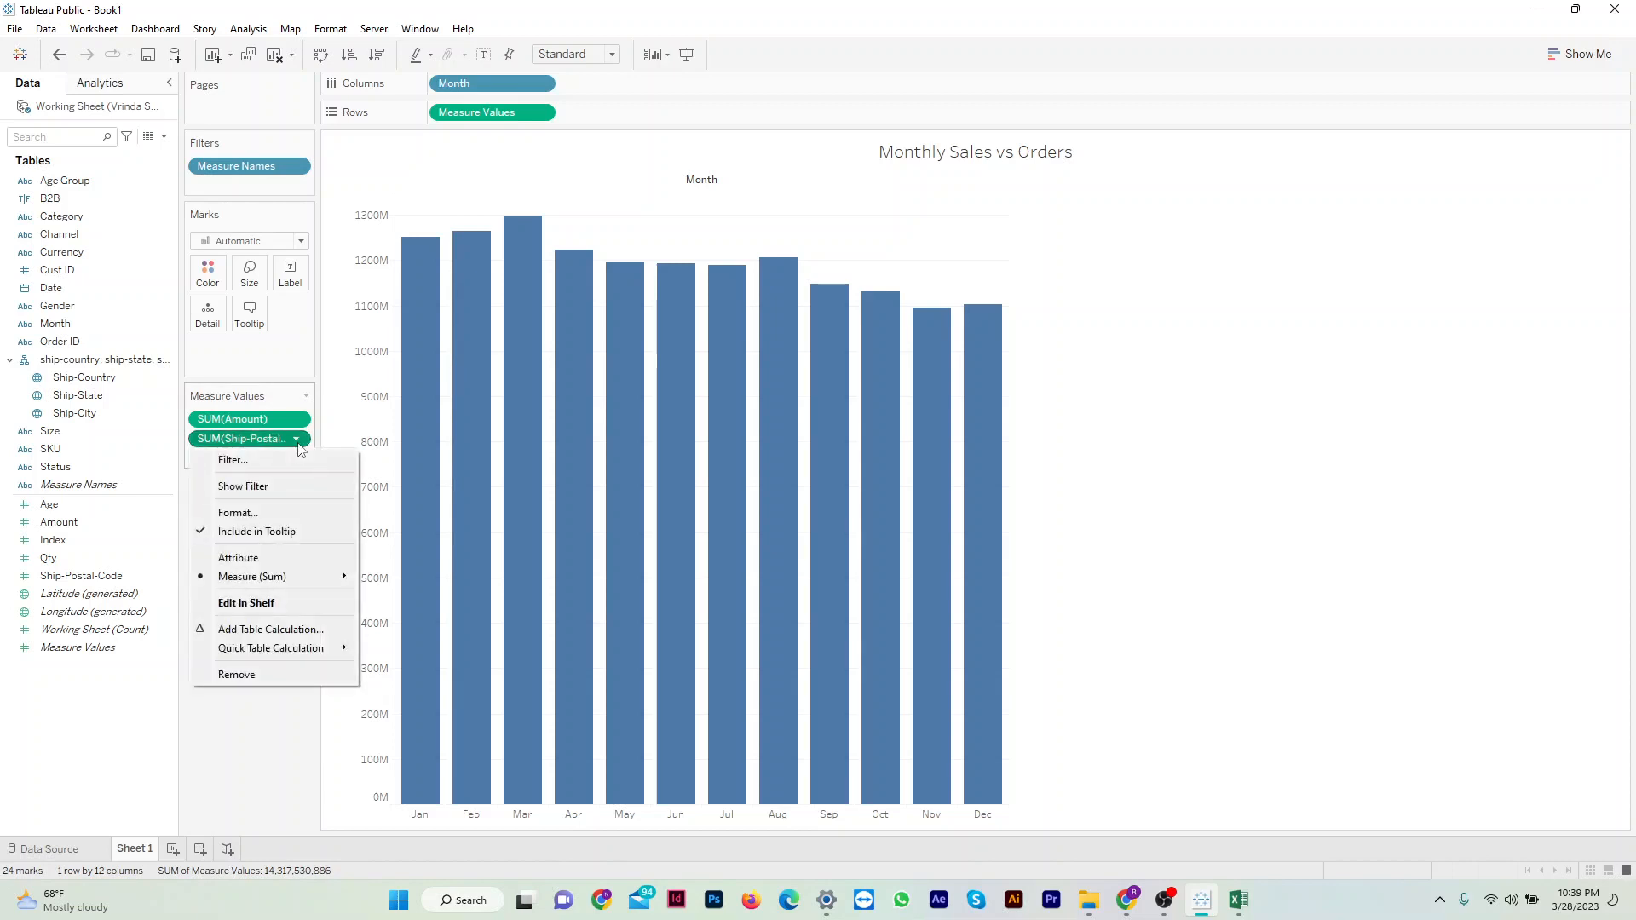
{"action": "left_click", "coordinate": [244, 672]}
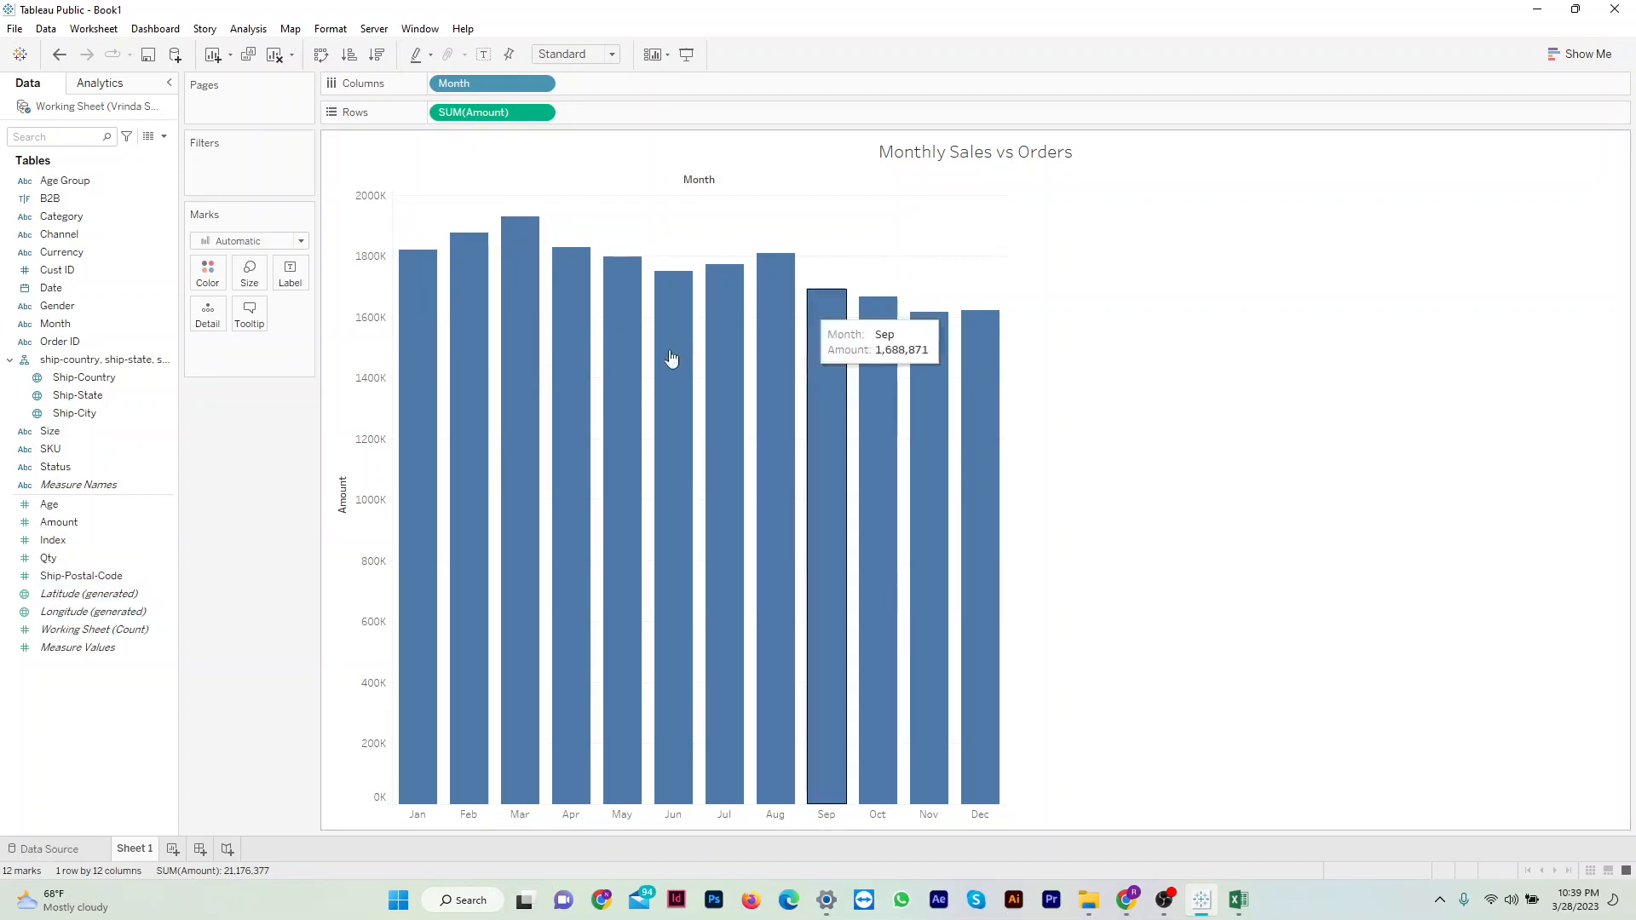
Add Order ID to the marks as detail and aggregate it as Count.
{"action": "left_click", "coordinate": [113, 289]}
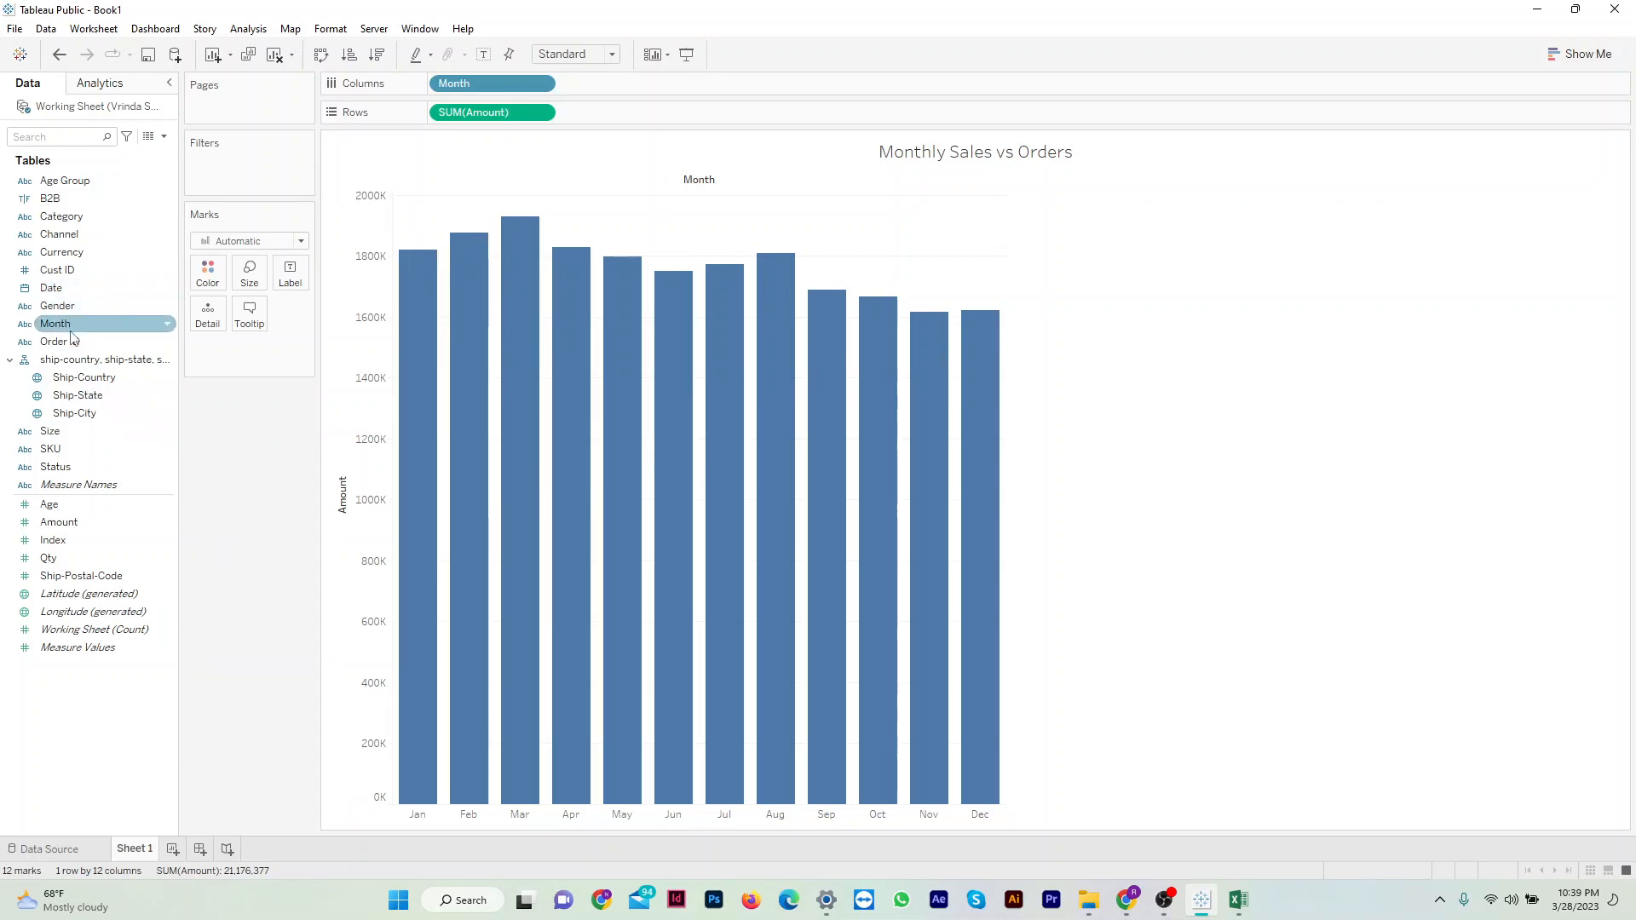
{"action": "left_click_drag", "start_coordinate": [72, 342], "coordinate": [253, 341]}
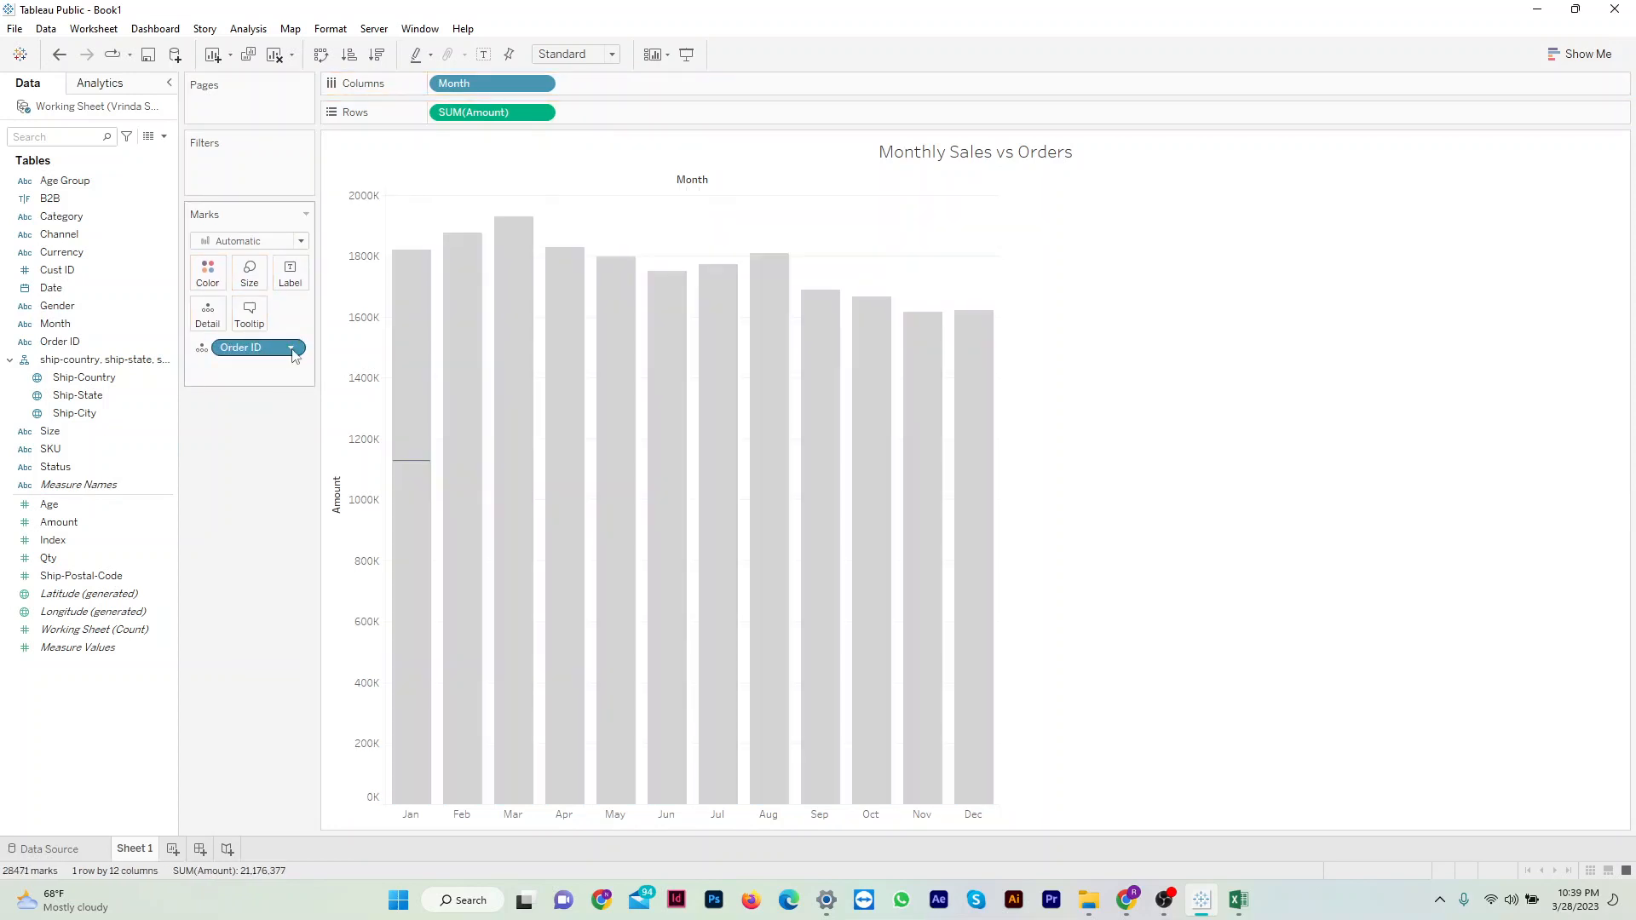
{"action": "left_click", "coordinate": [291, 350]}
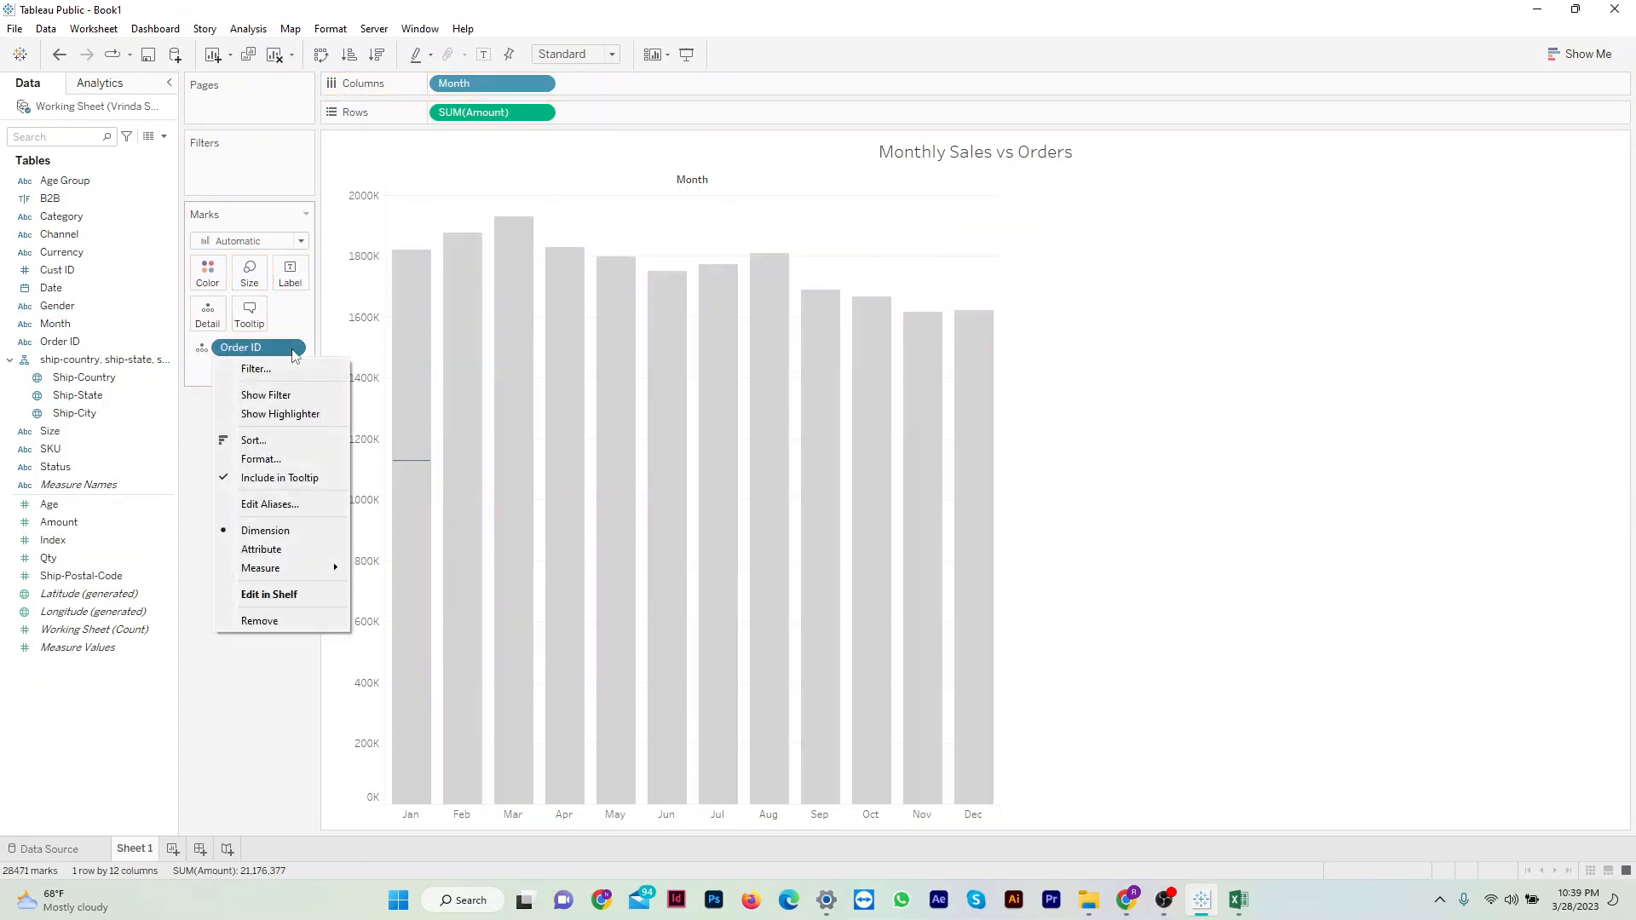
{"action": "mouse_move", "coordinate": [311, 568]}
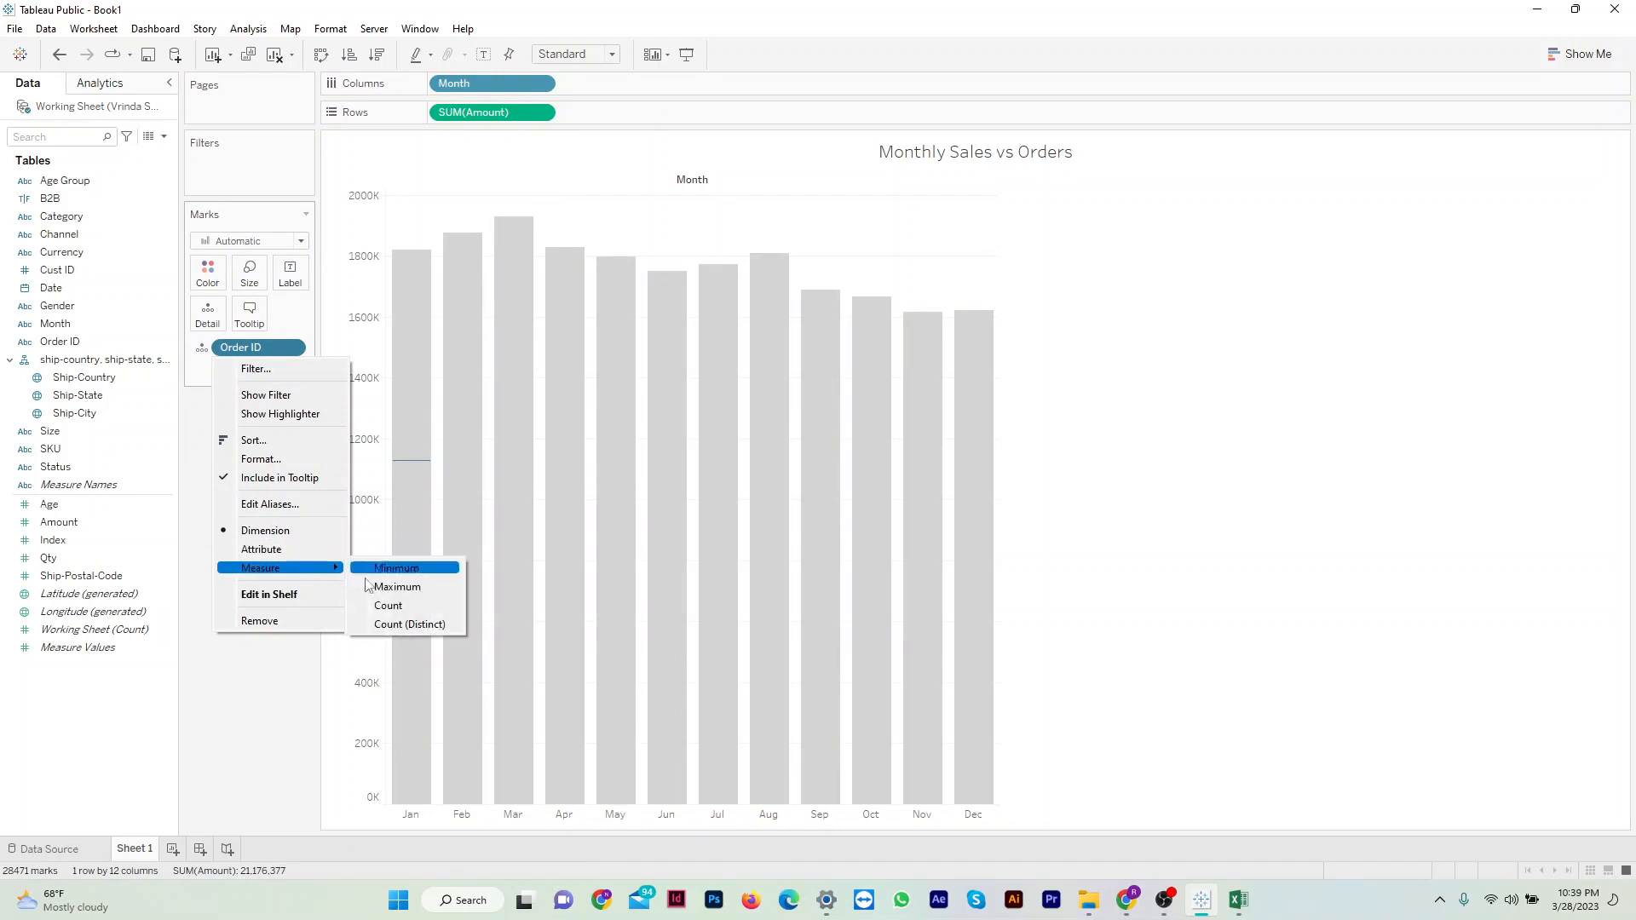
{"action": "left_click", "coordinate": [399, 605]}
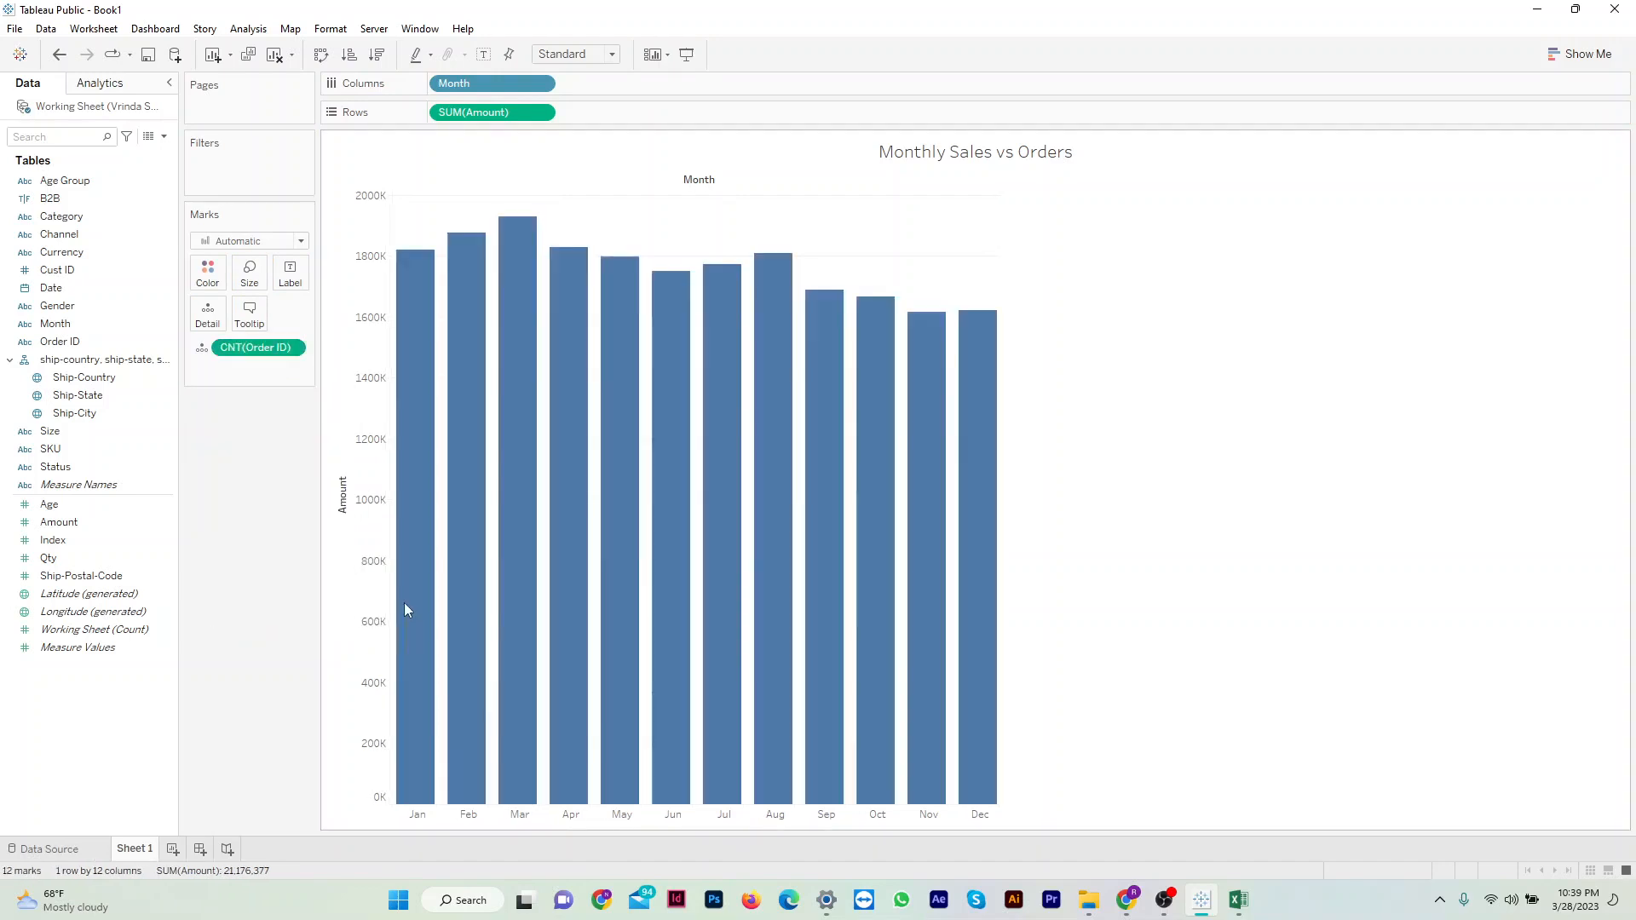
Plot the Order ID count on a secondary axis alongside Amount, and display the Amount marks as bars.
{"action": "mouse_move", "coordinate": [267, 353]}
{"action": "left_mouse_down"}
{"action": "mouse_move", "coordinate": [467, 284]}
{"action": "mouse_move", "coordinate": [938, 260]}
{"action": "left_mouse_up"}
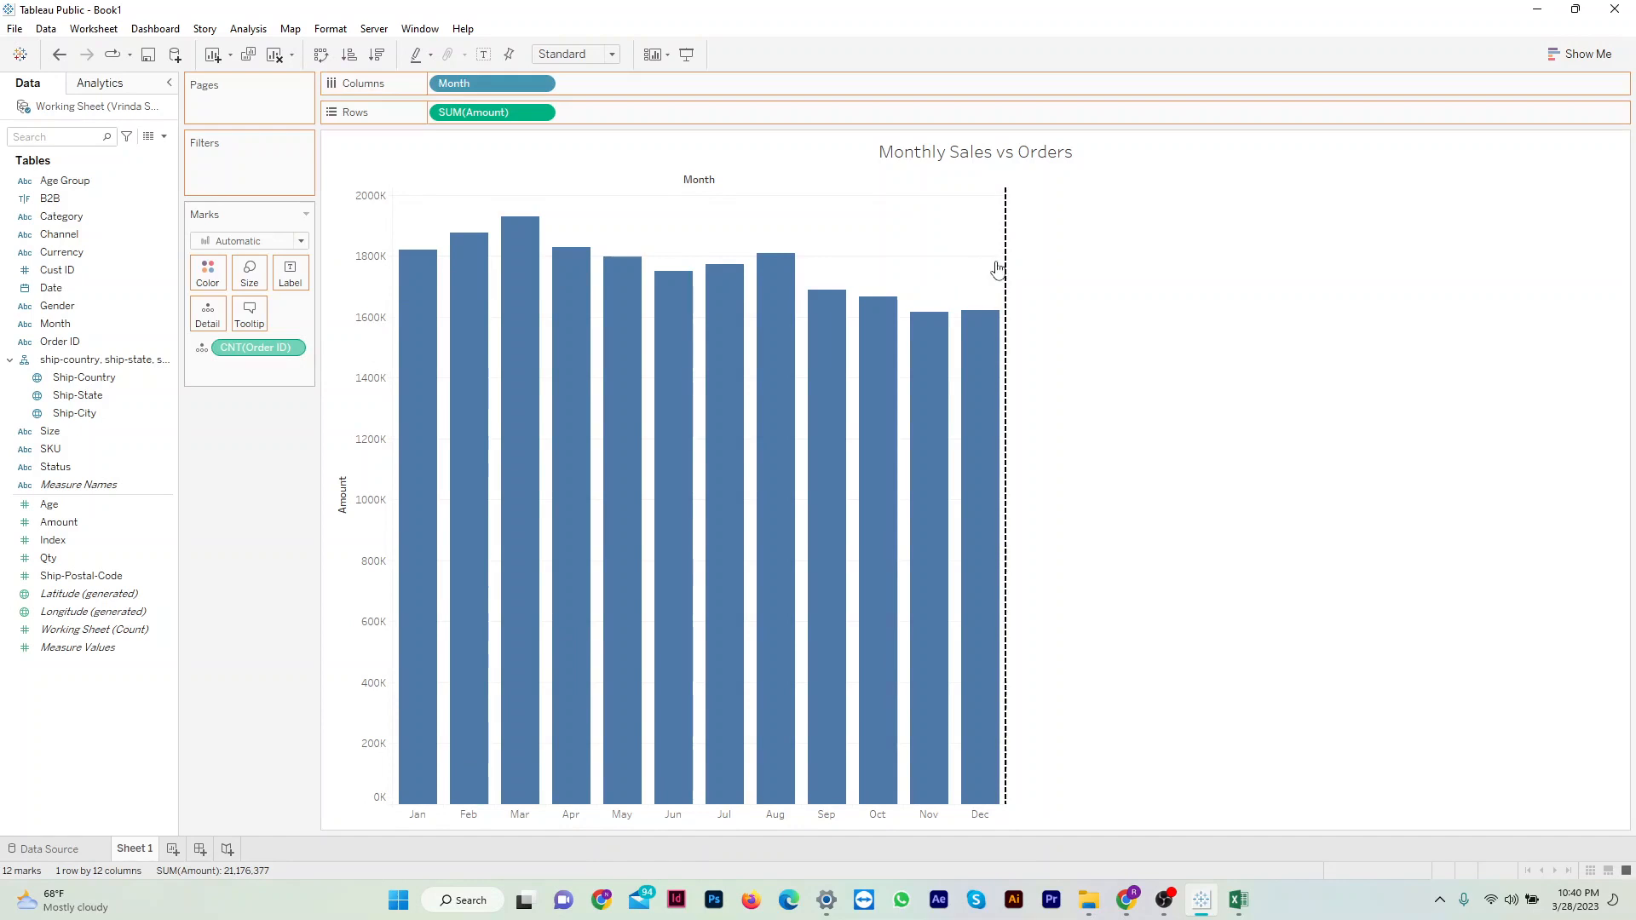
{"action": "left_click_drag", "start_coordinate": [998, 270], "coordinate": [995, 267]}
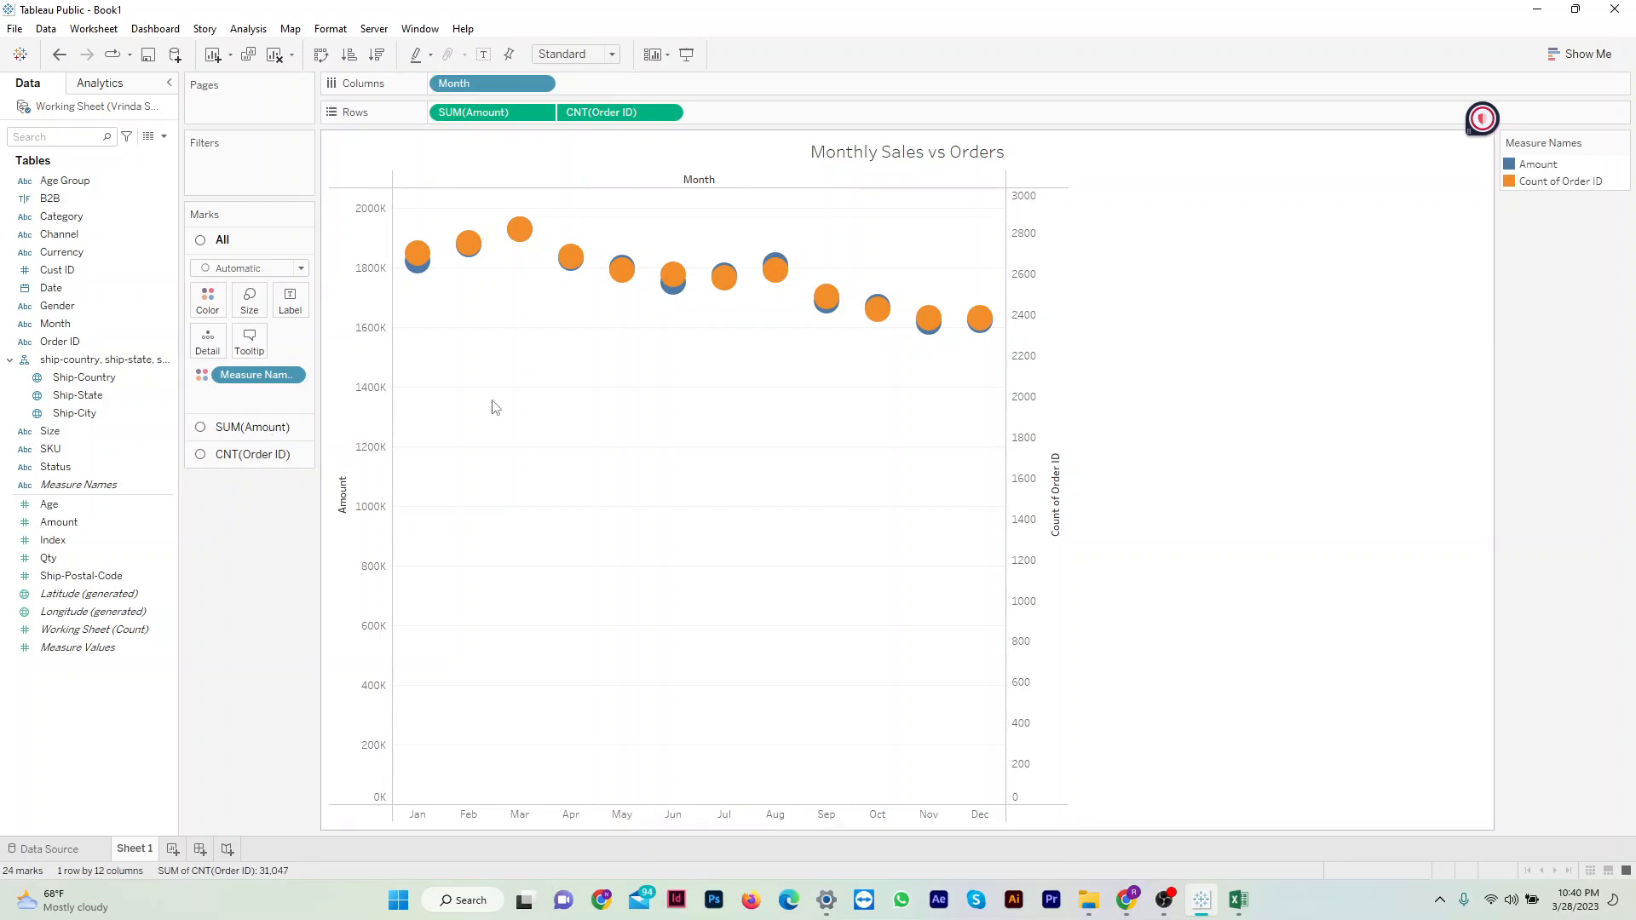
{"action": "left_click", "coordinate": [254, 428]}
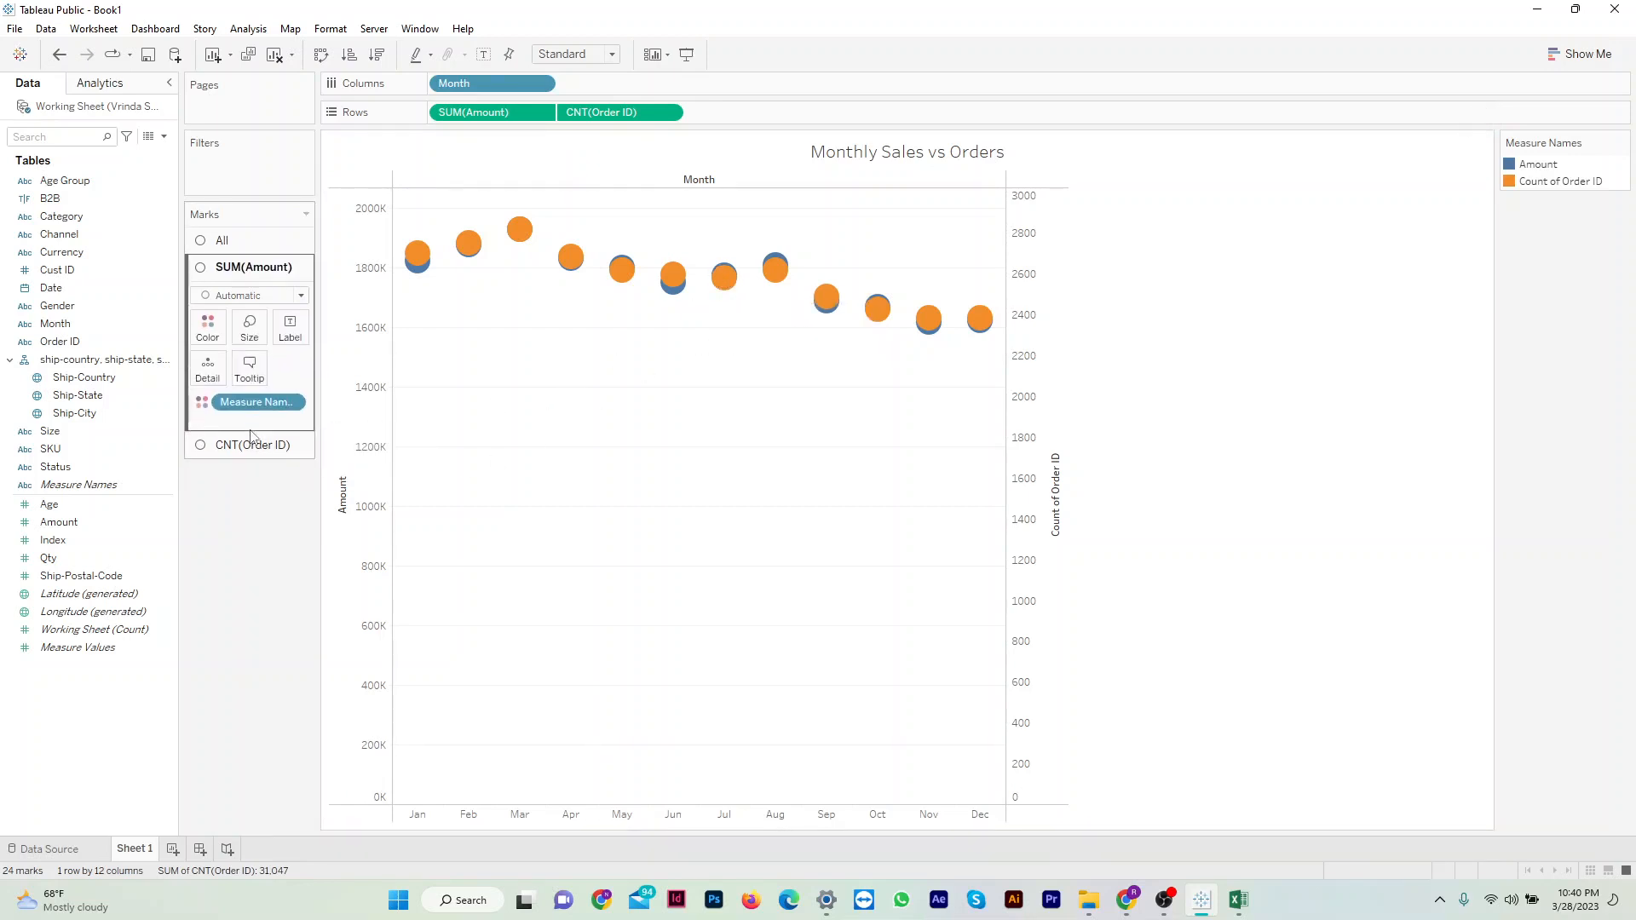
{"action": "left_click", "coordinate": [302, 296]}
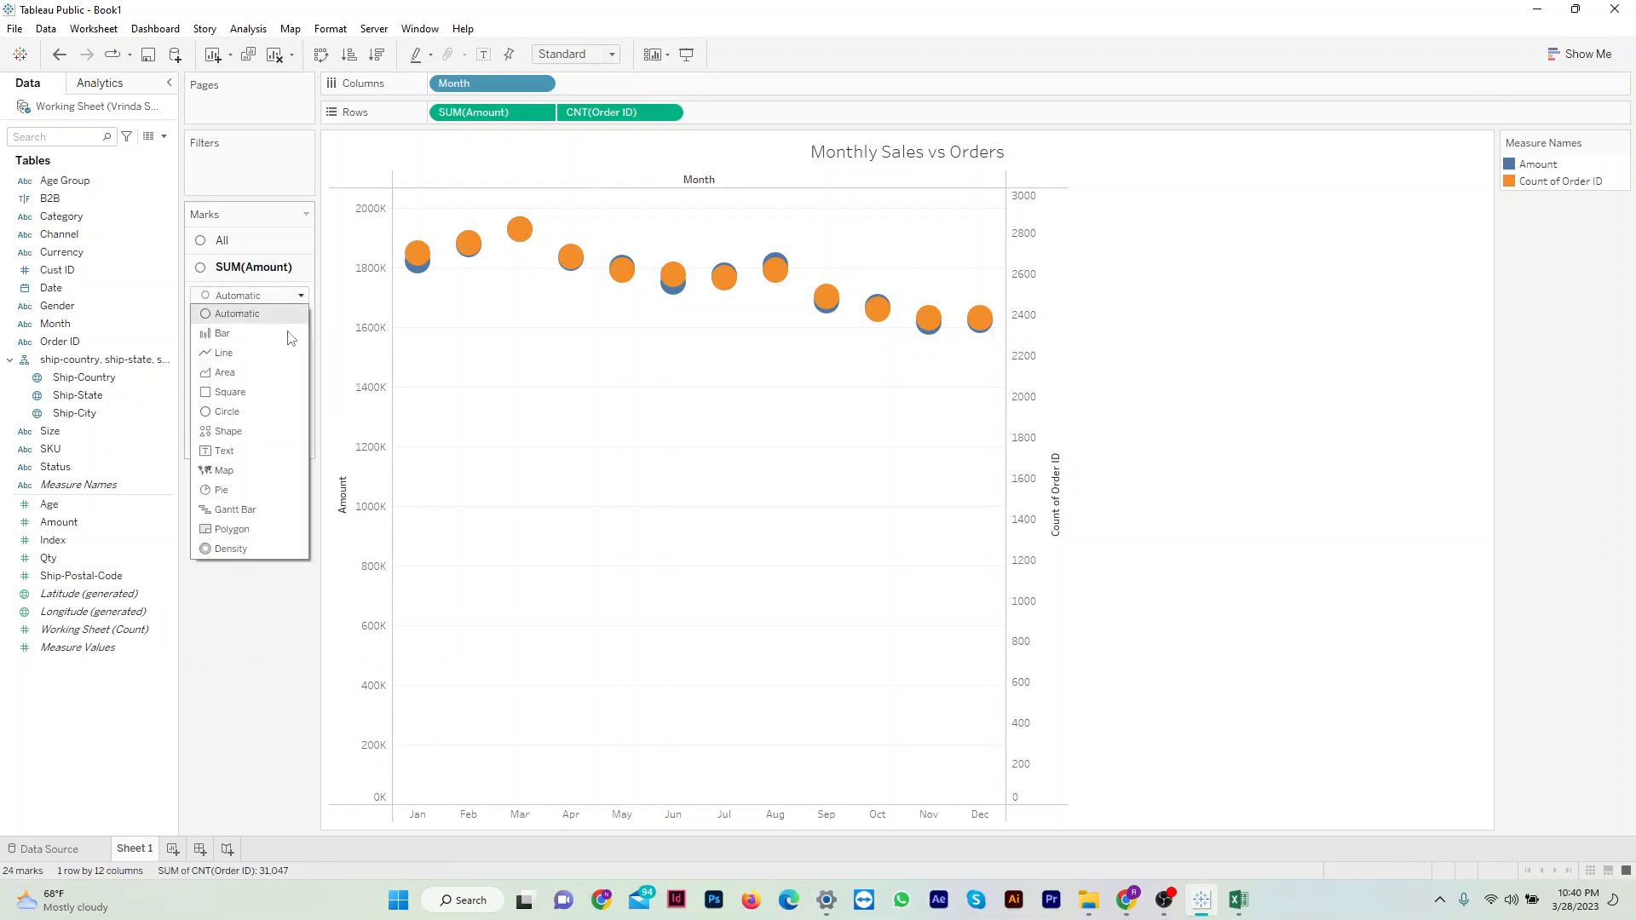
{"action": "left_click", "coordinate": [247, 333]}
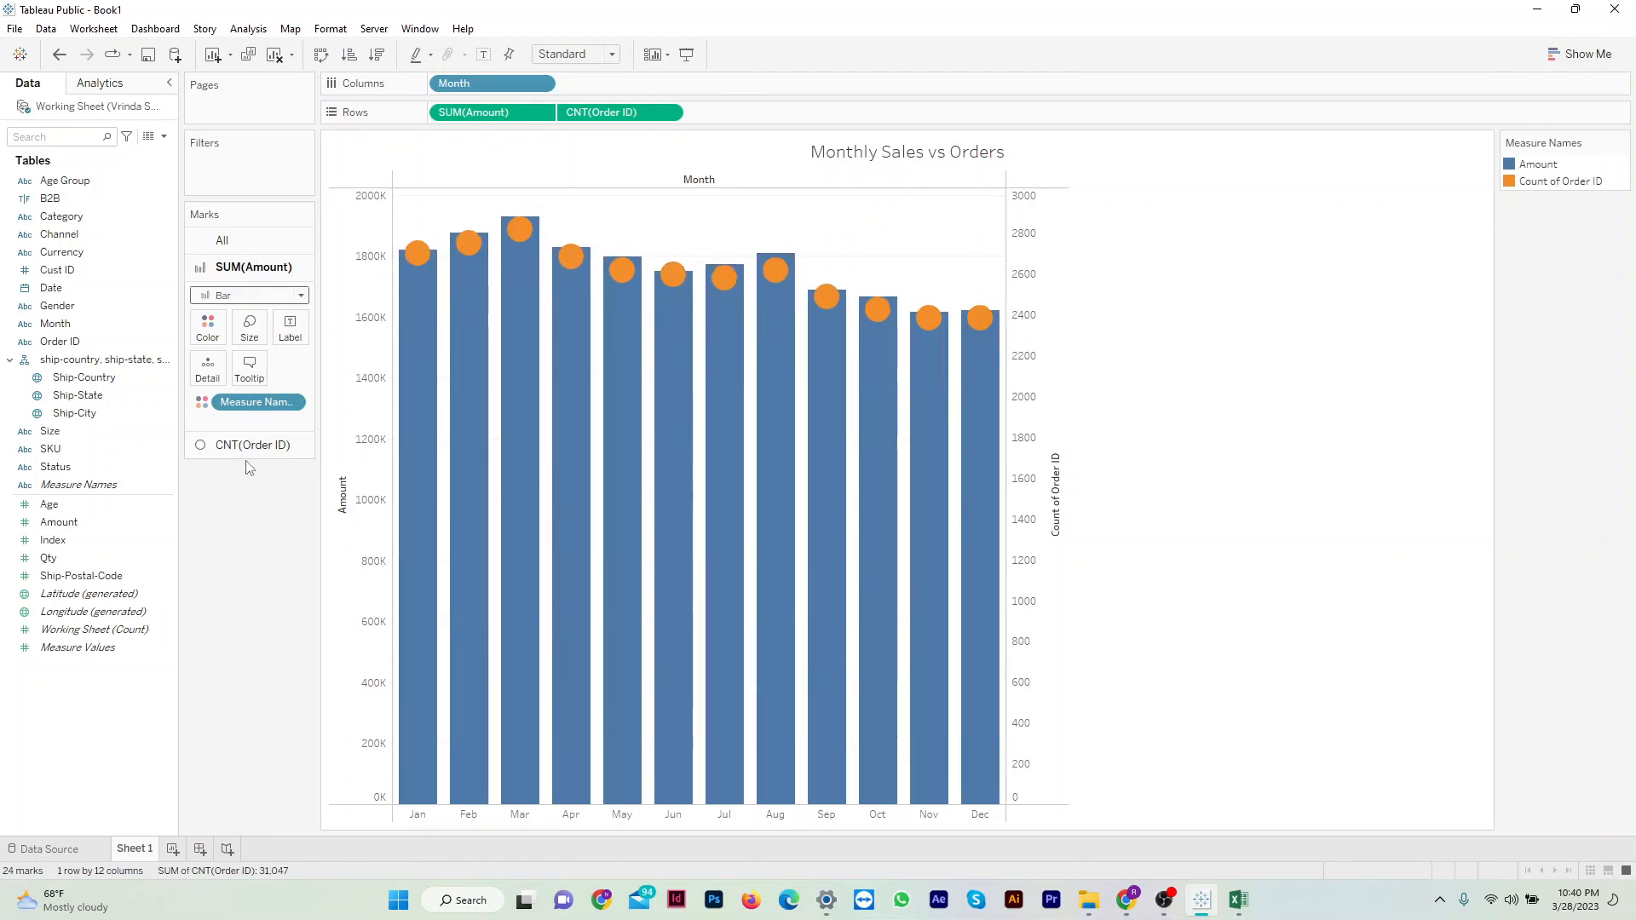
{"action": "left_click", "coordinate": [301, 295]}
{"action": "left_click", "coordinate": [304, 296]}
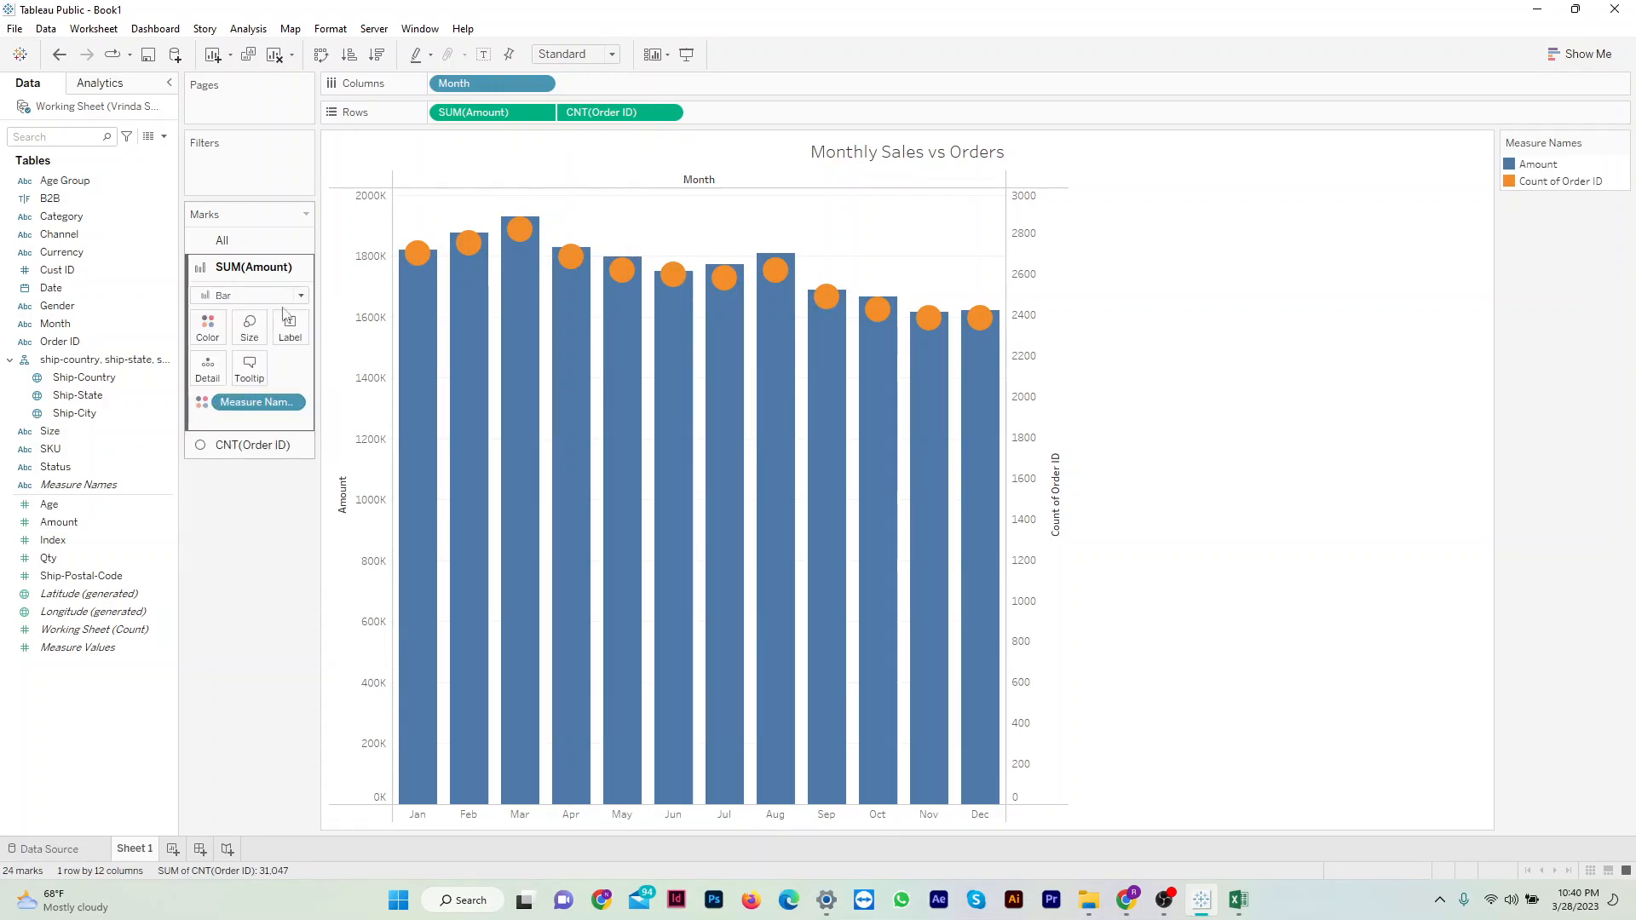
Change the mark type of the Order ID count to Line.
{"action": "left_click", "coordinate": [266, 448]}
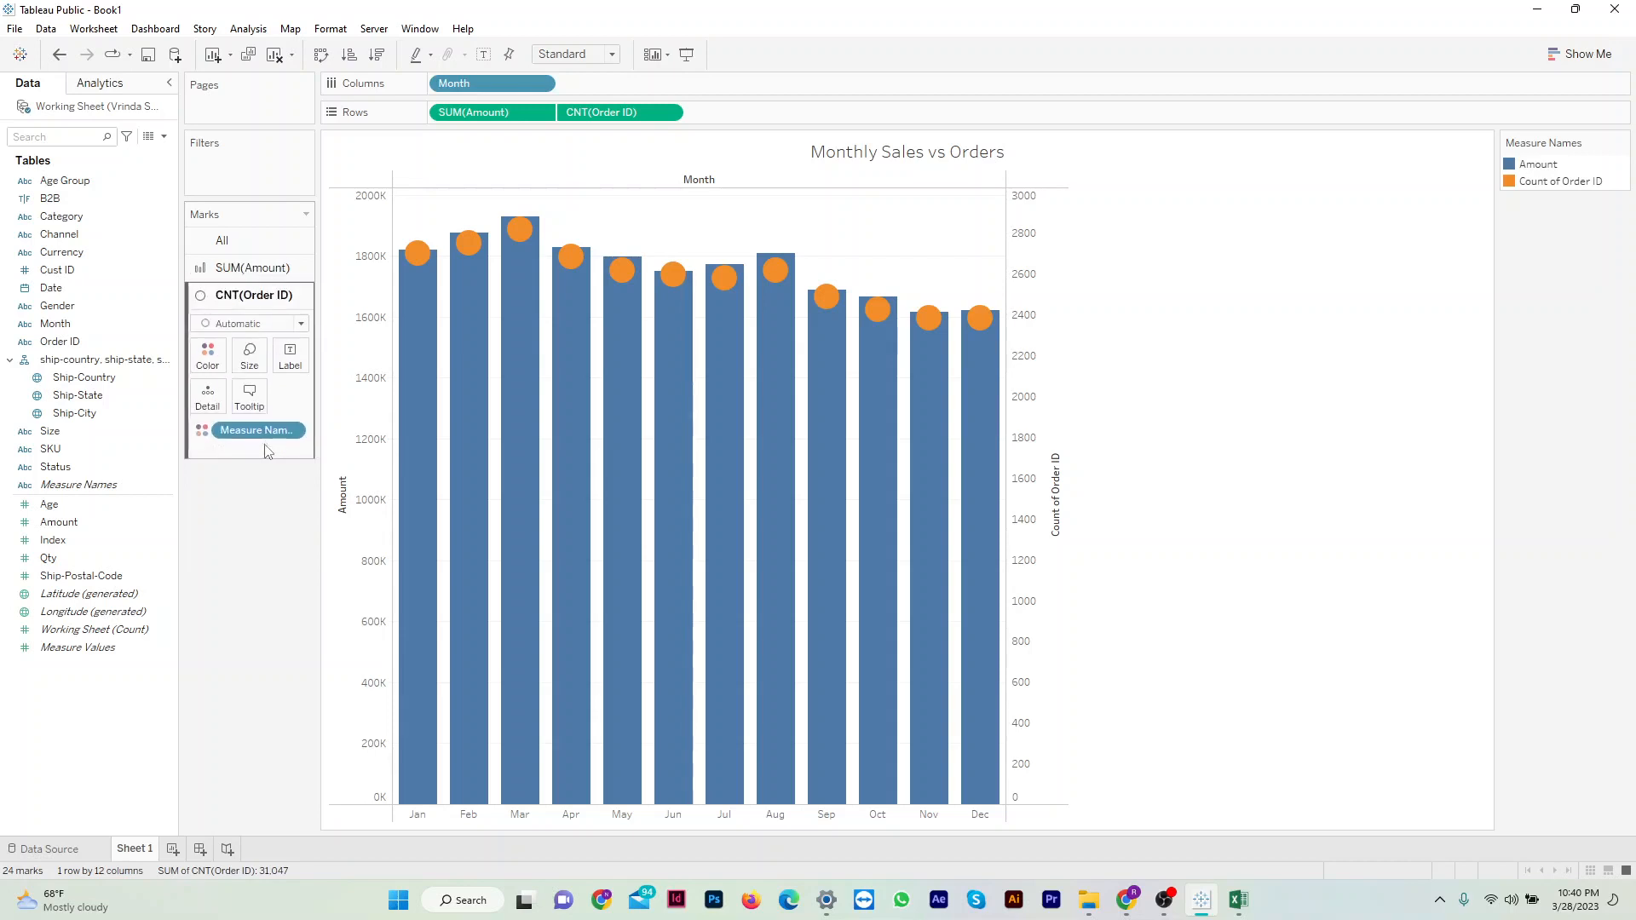
{"action": "left_click", "coordinate": [300, 325]}
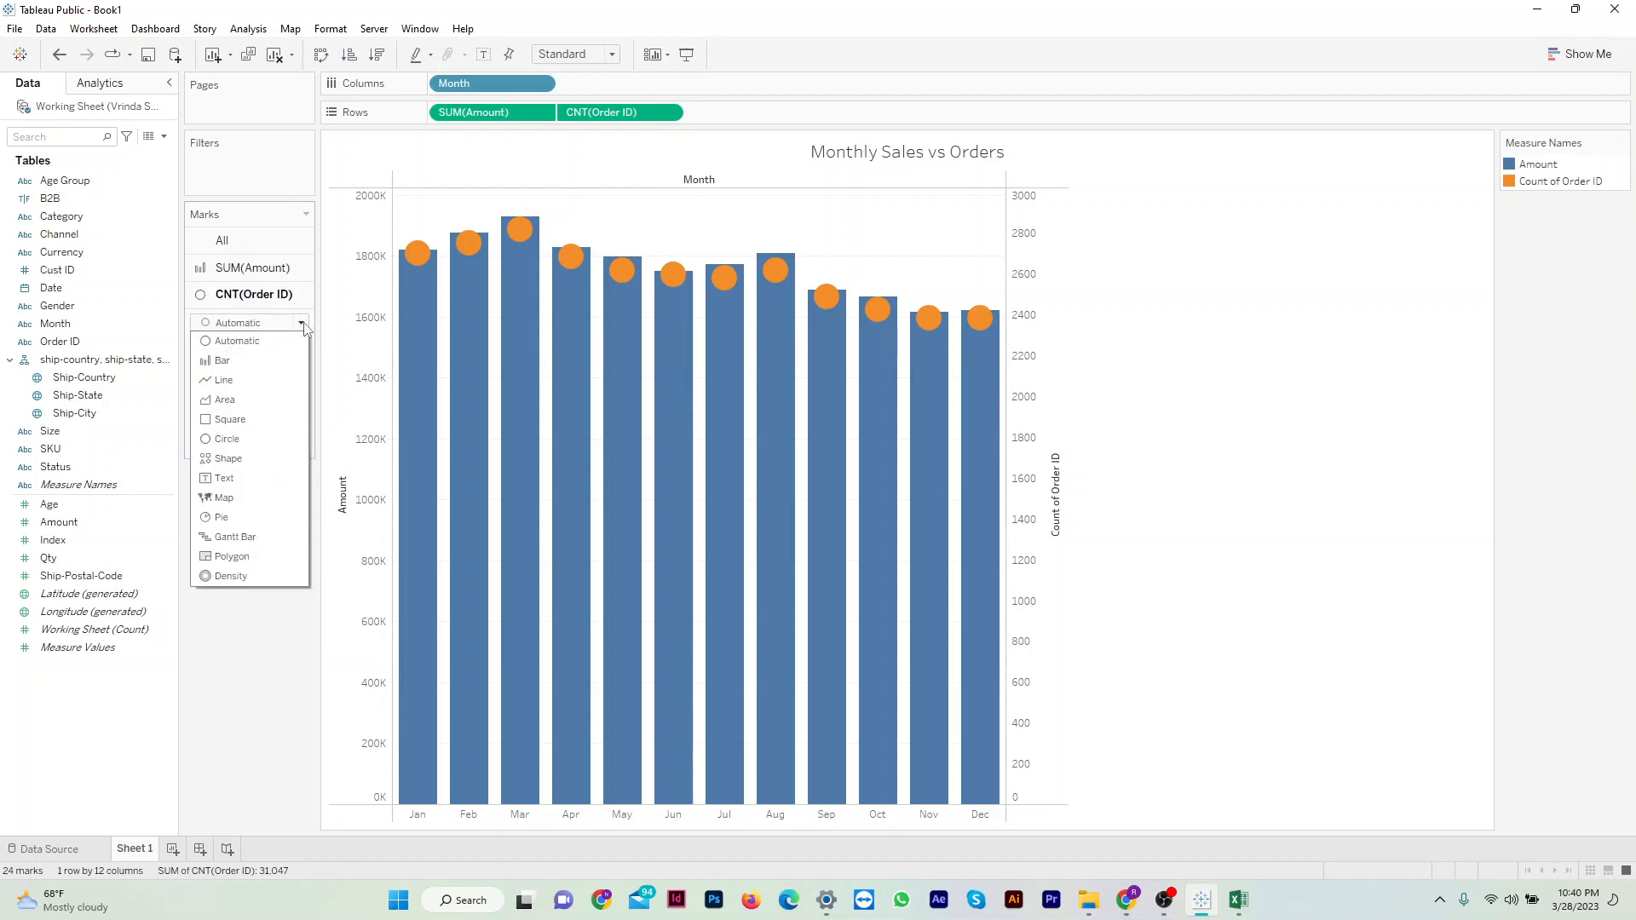
{"action": "left_click", "coordinate": [268, 384]}
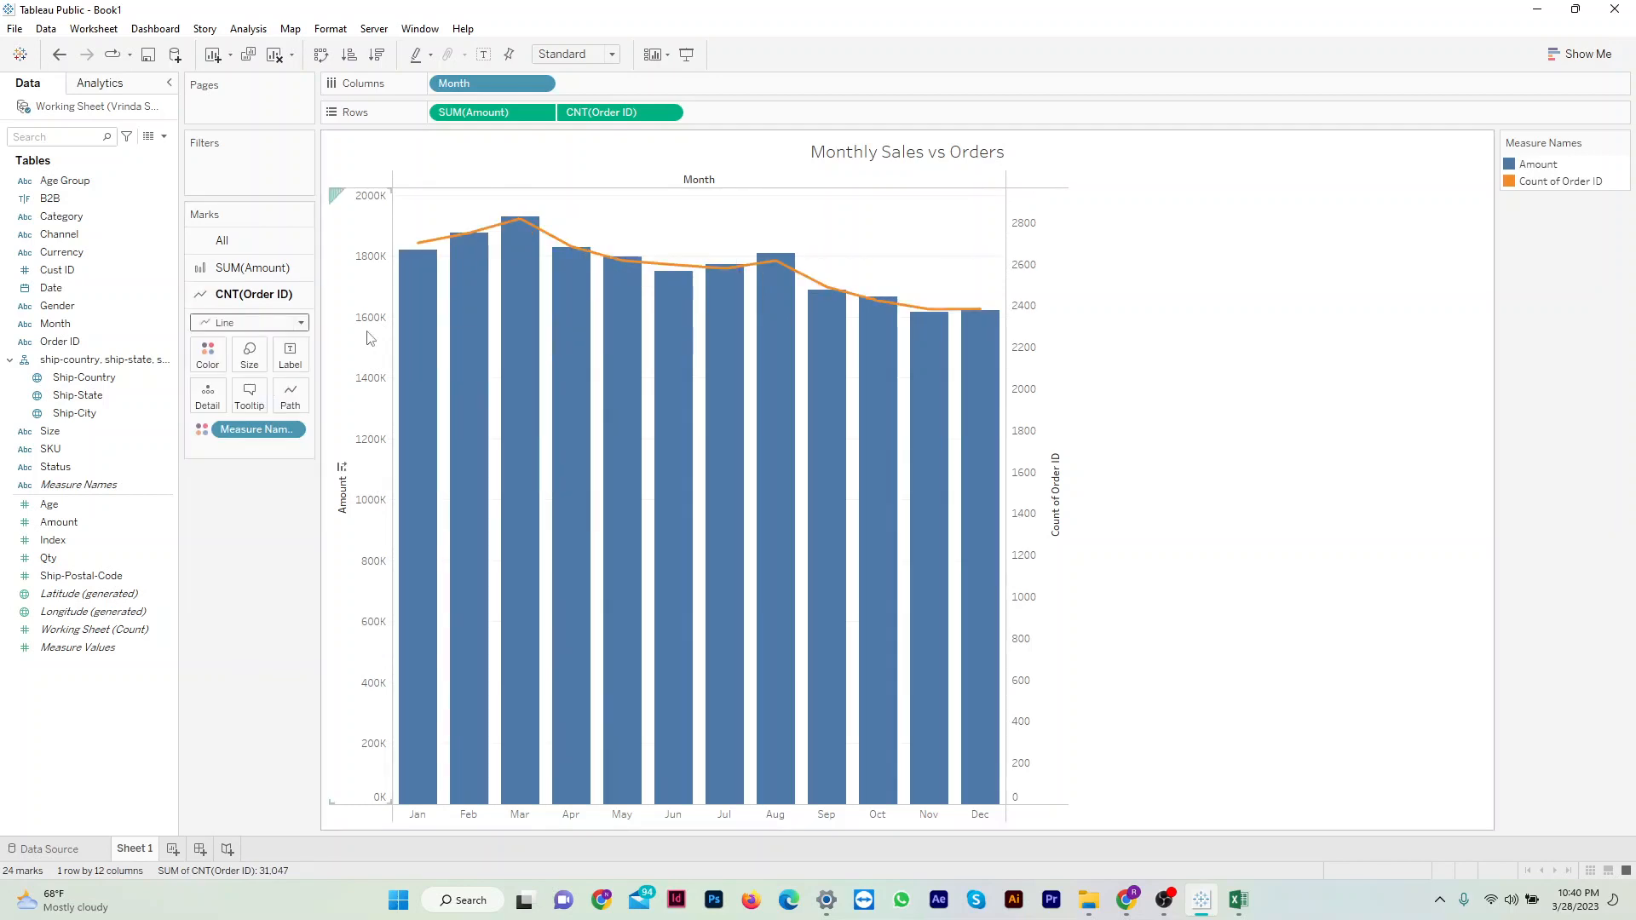
{"action": "left_click", "coordinate": [300, 323]}
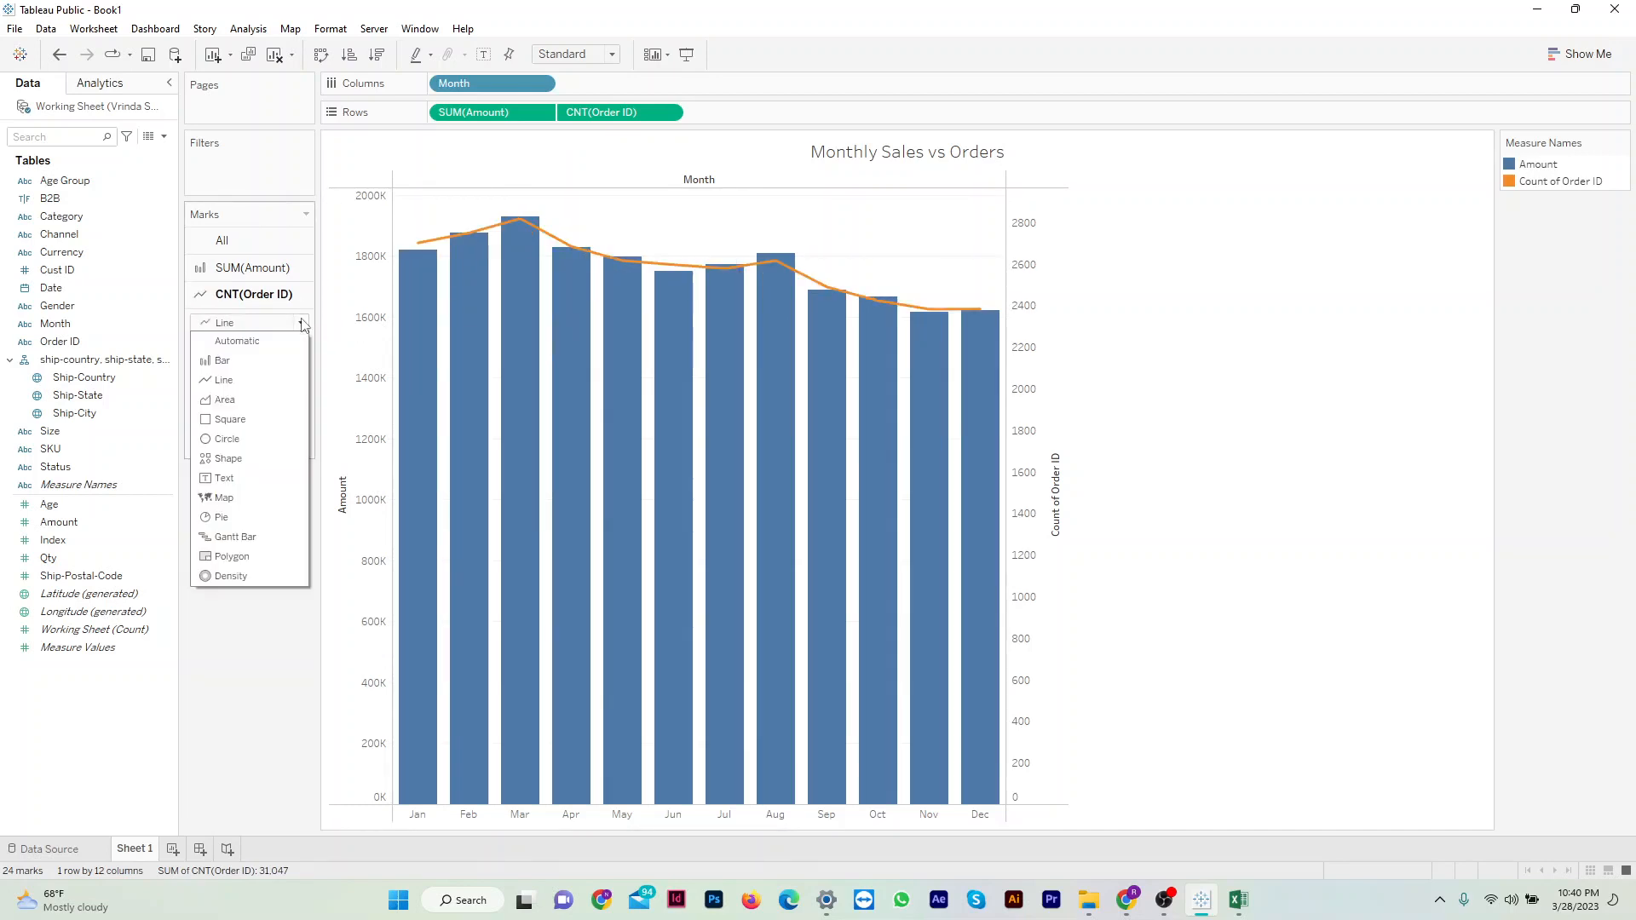
{"action": "left_click", "coordinate": [303, 218]}
{"action": "left_click", "coordinate": [253, 612]}
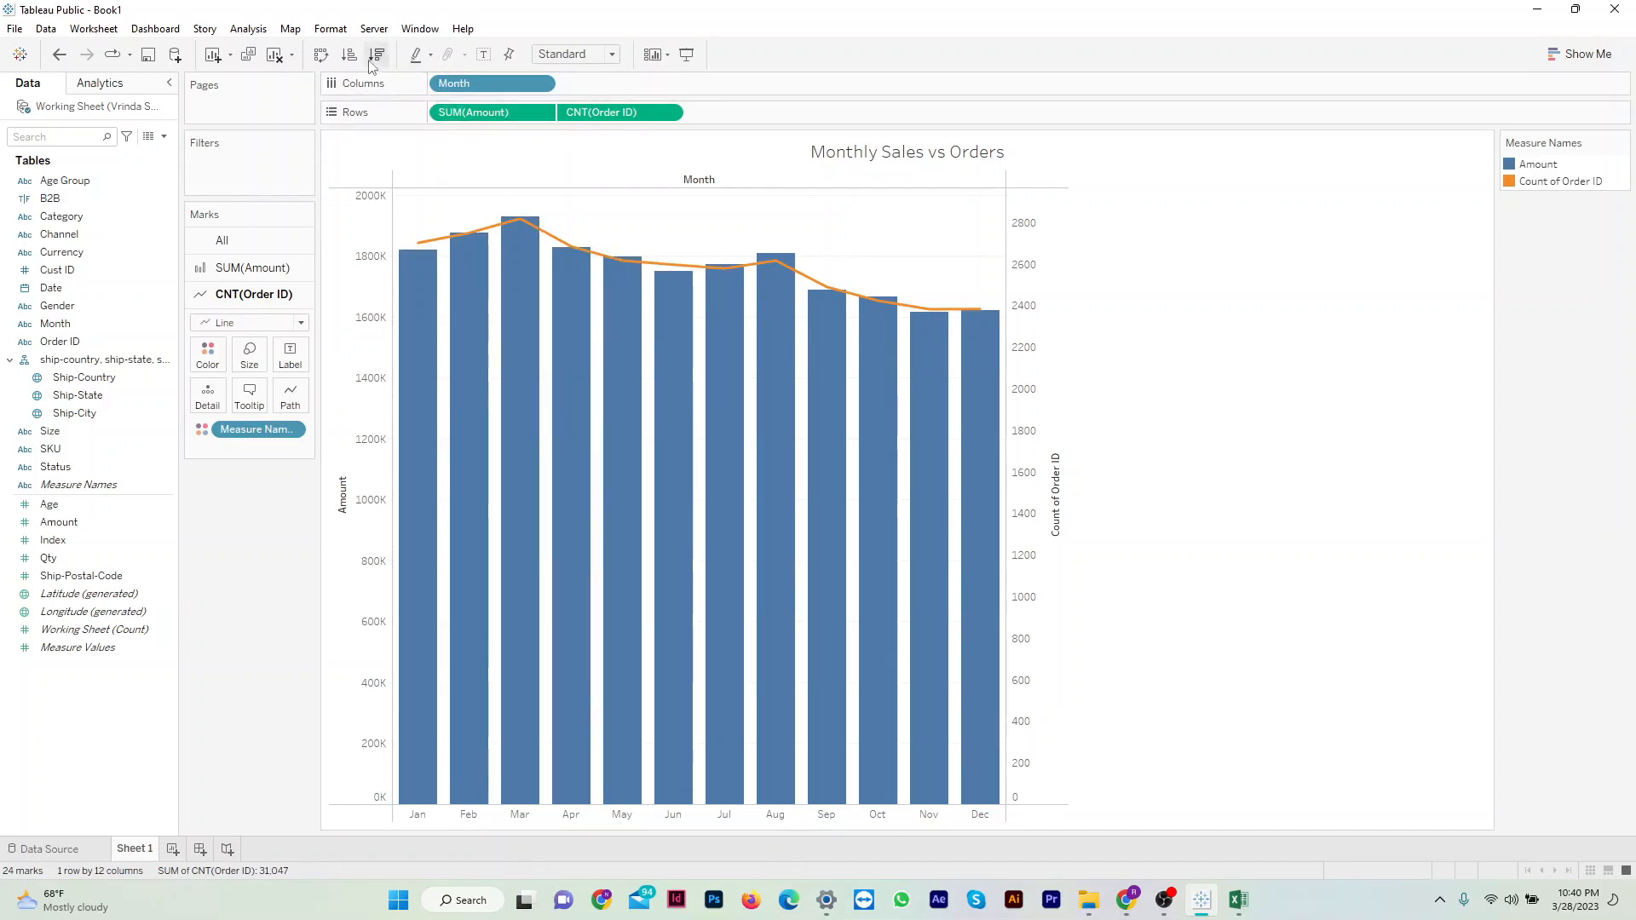
Set the row grid lines of the chart to None.
{"action": "left_click", "coordinate": [330, 30]}
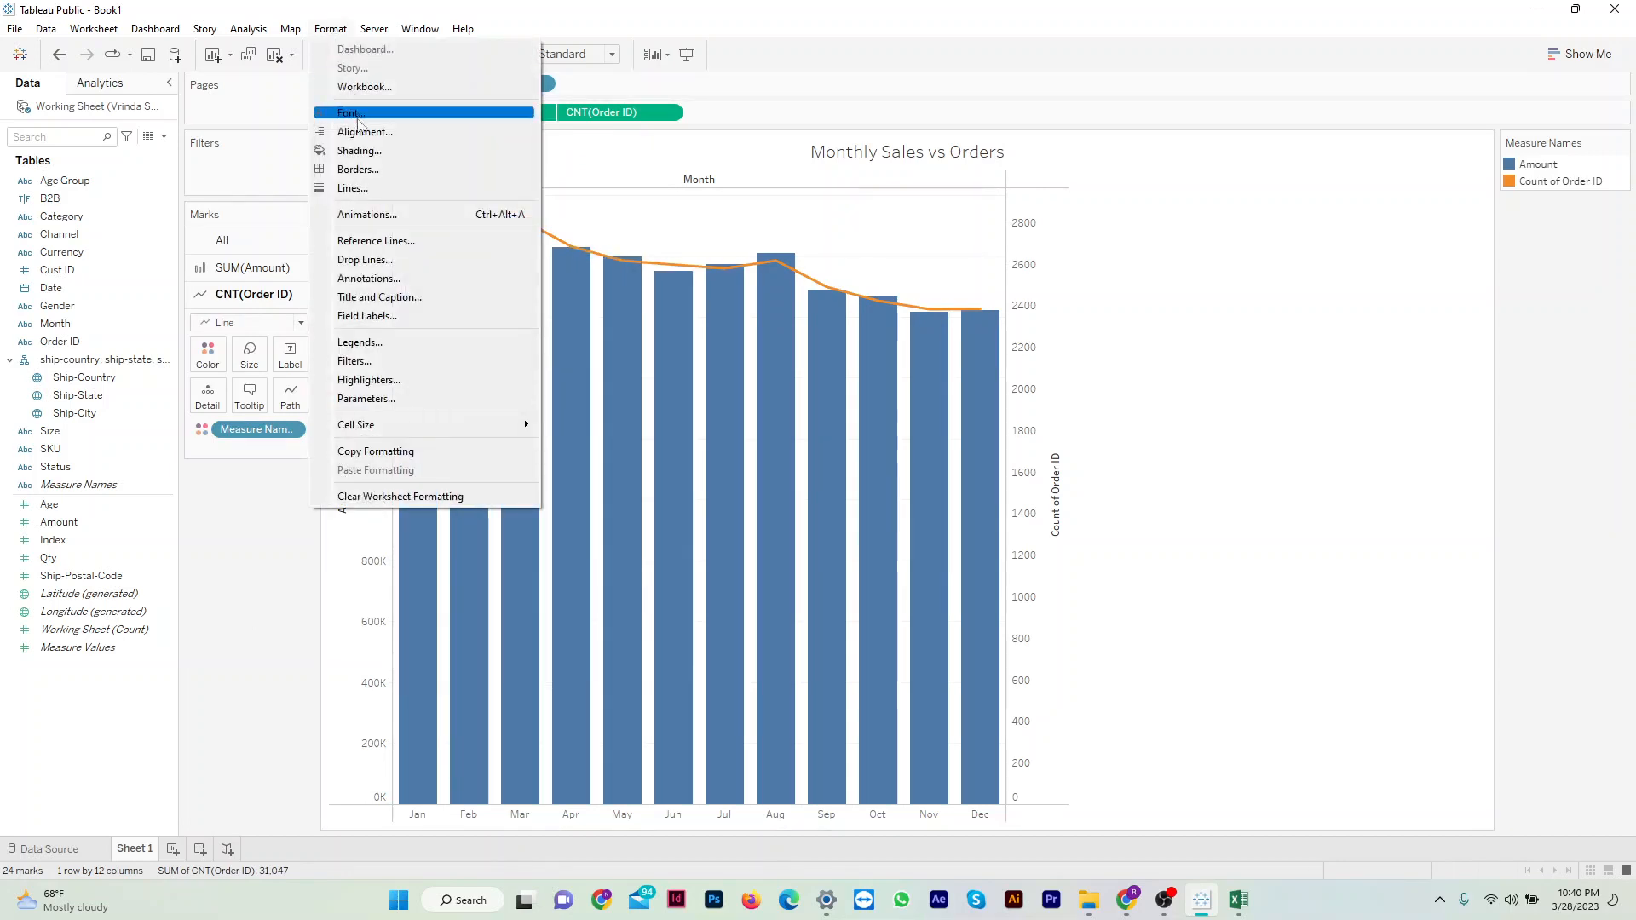
{"action": "left_click", "coordinate": [353, 188]}
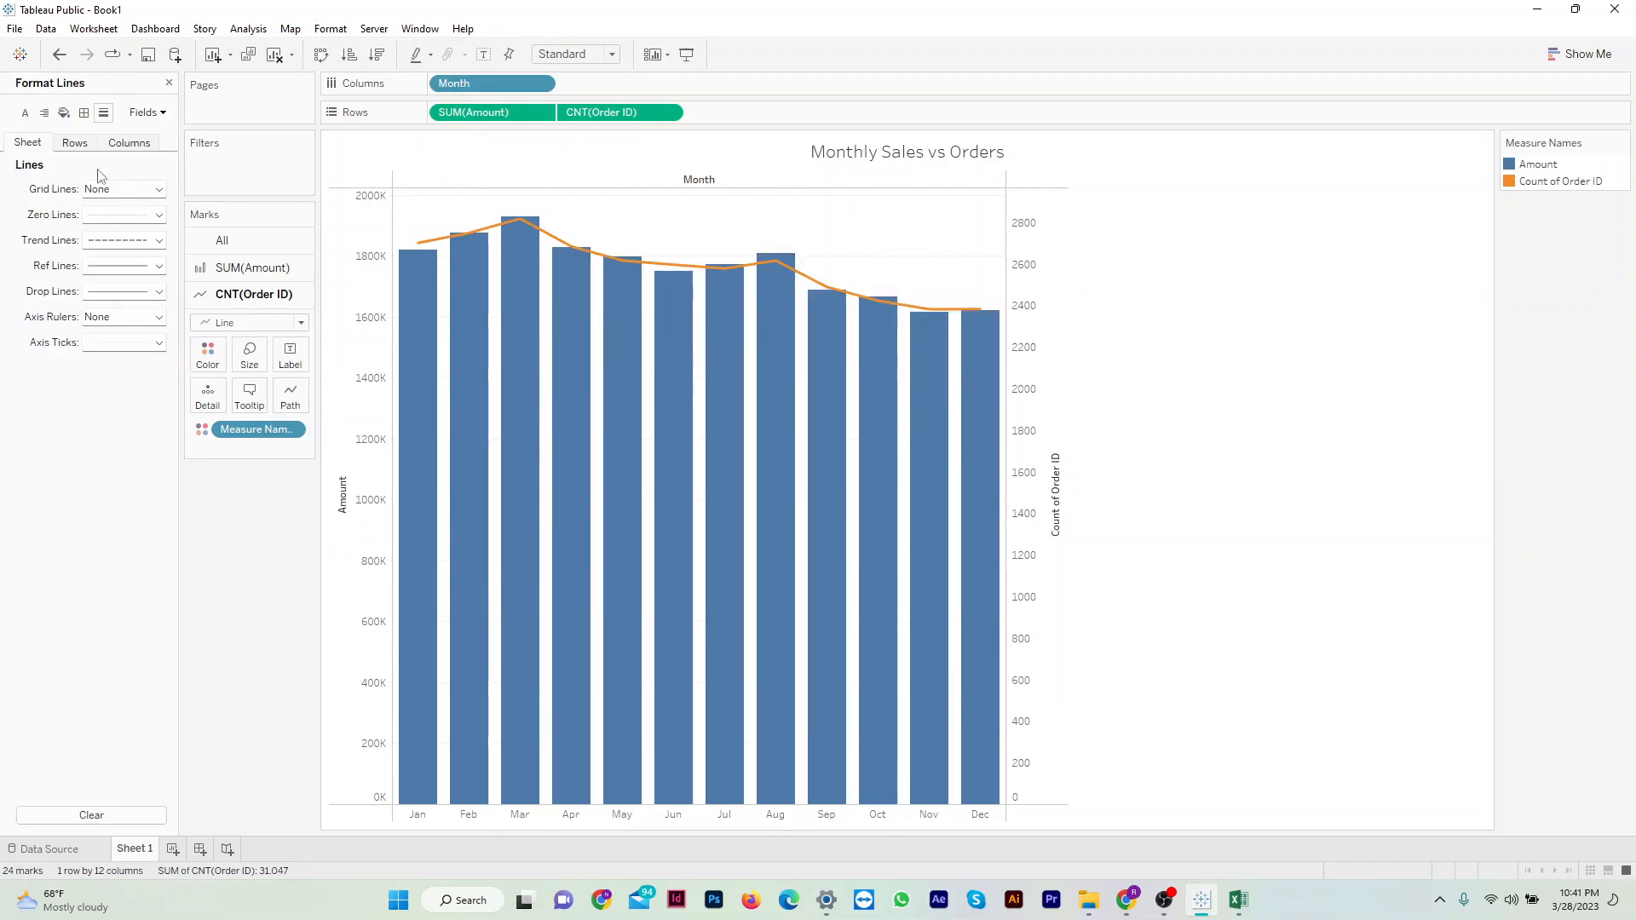
{"action": "left_click", "coordinate": [83, 151]}
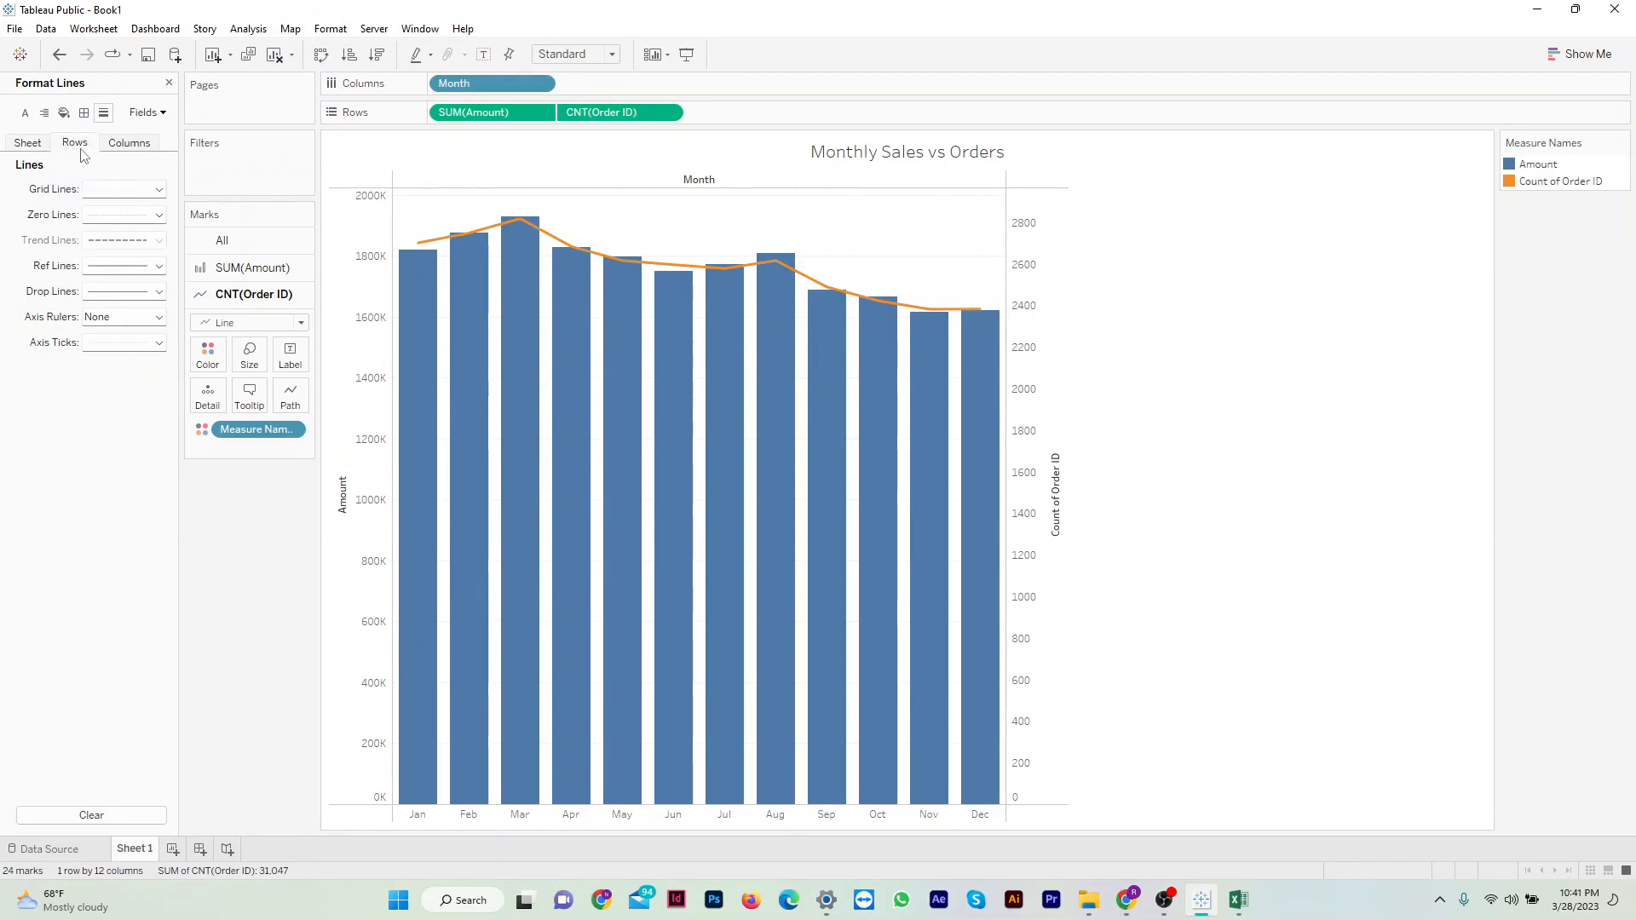
{"action": "left_click", "coordinate": [158, 191]}
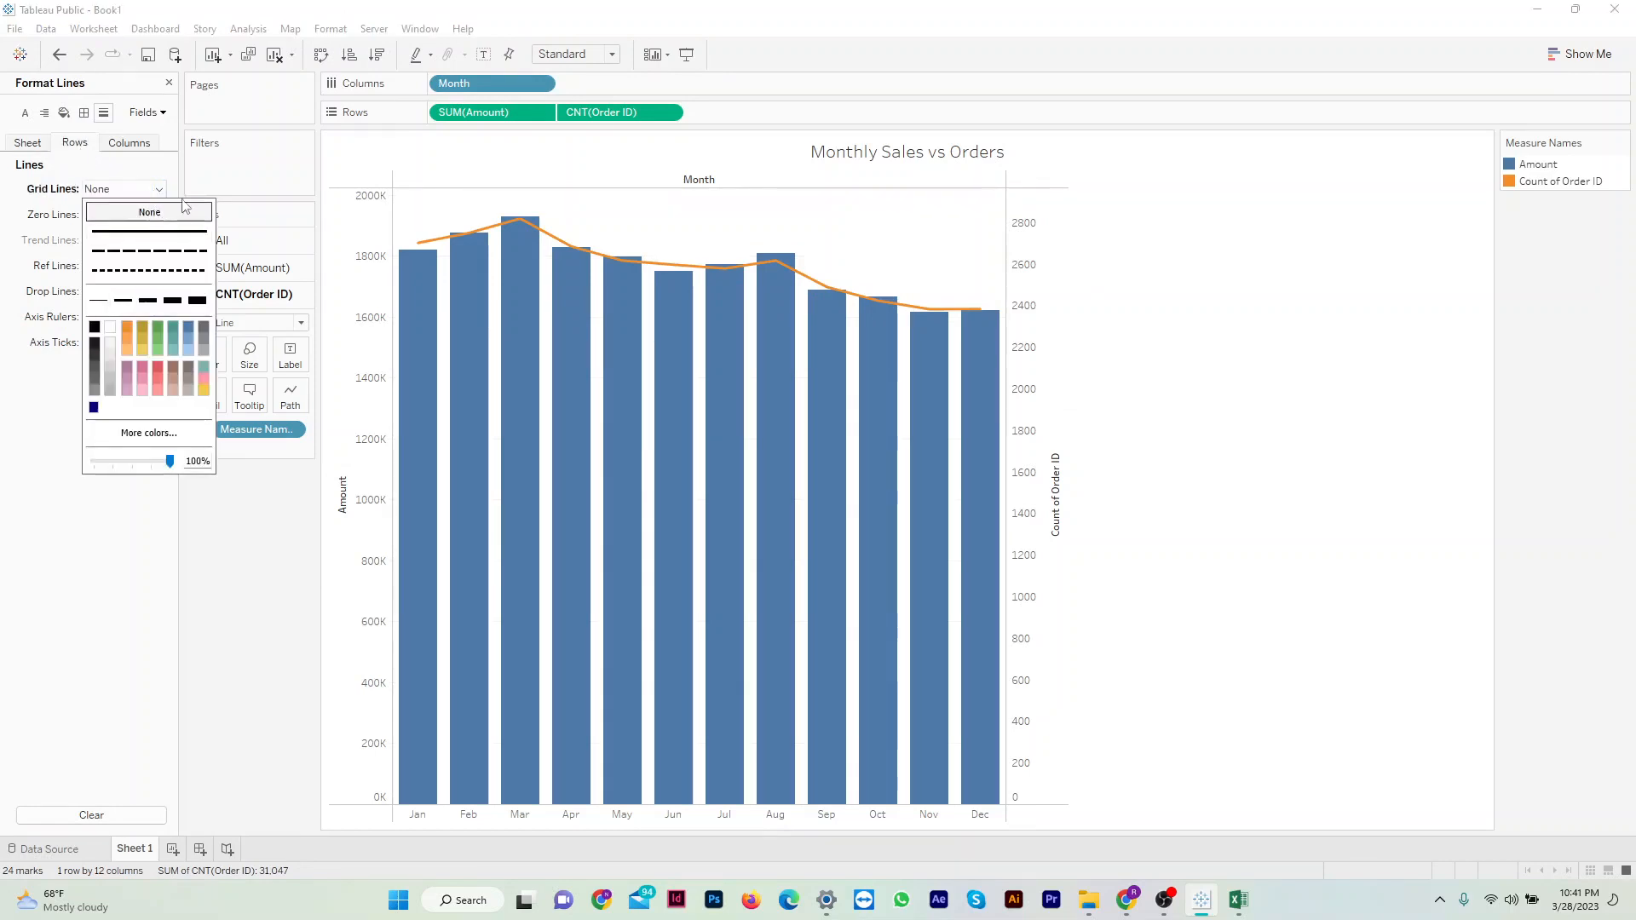
Fit the chart to Entire View and hide the Measure Names legend card.
{"action": "left_click", "coordinate": [611, 54]}
{"action": "left_click", "coordinate": [558, 119]}
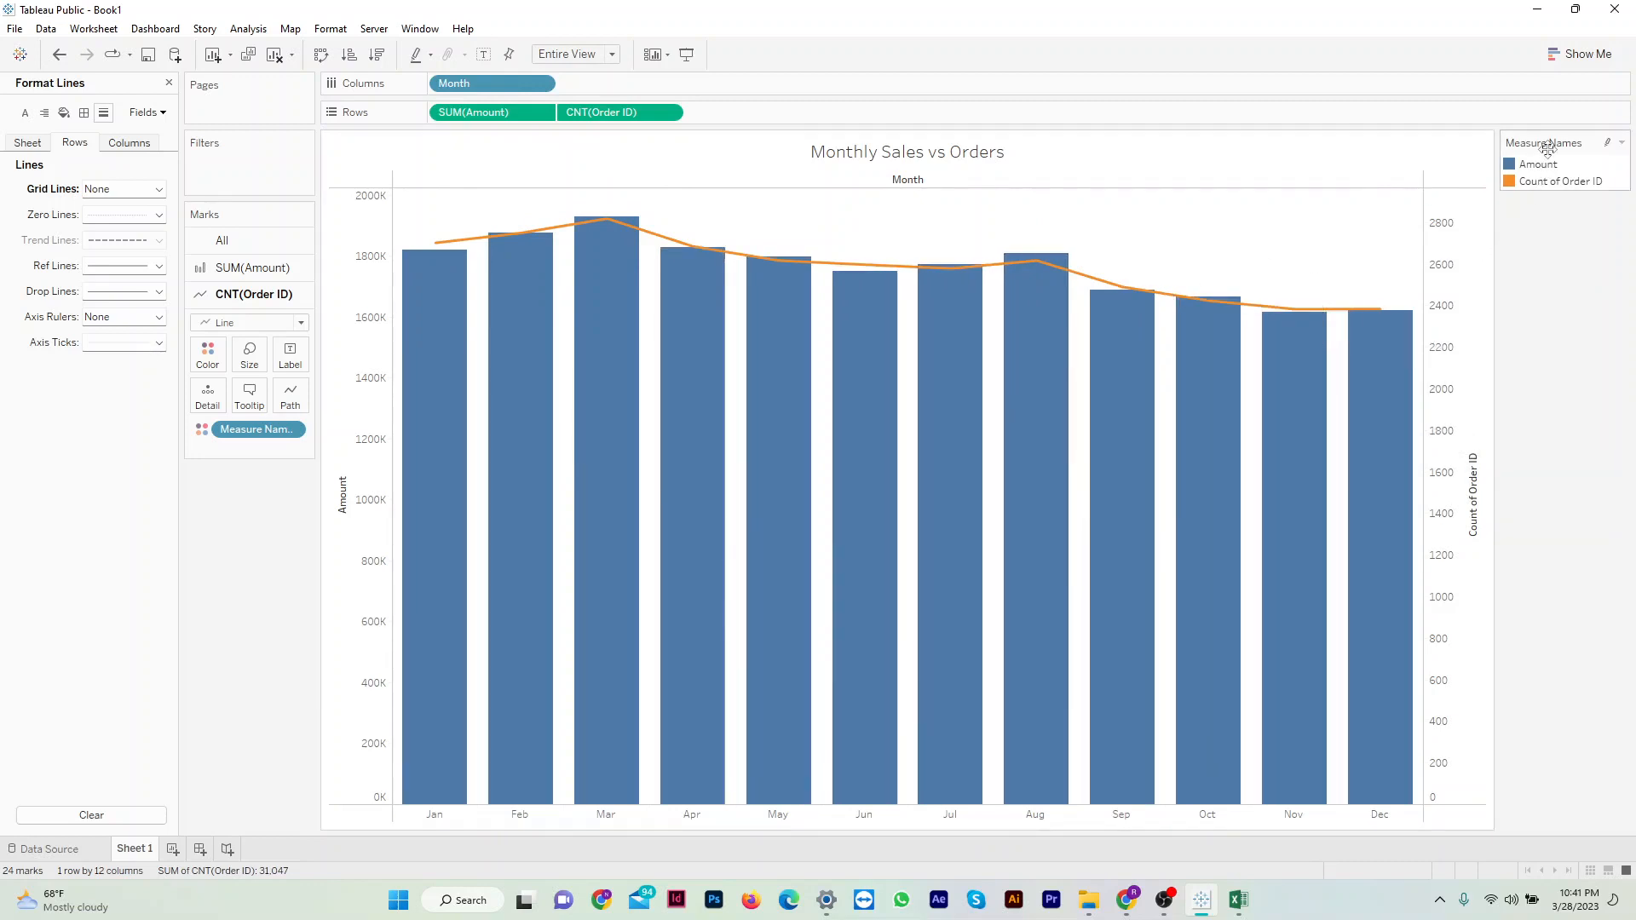
{"action": "left_click", "coordinate": [1622, 142]}
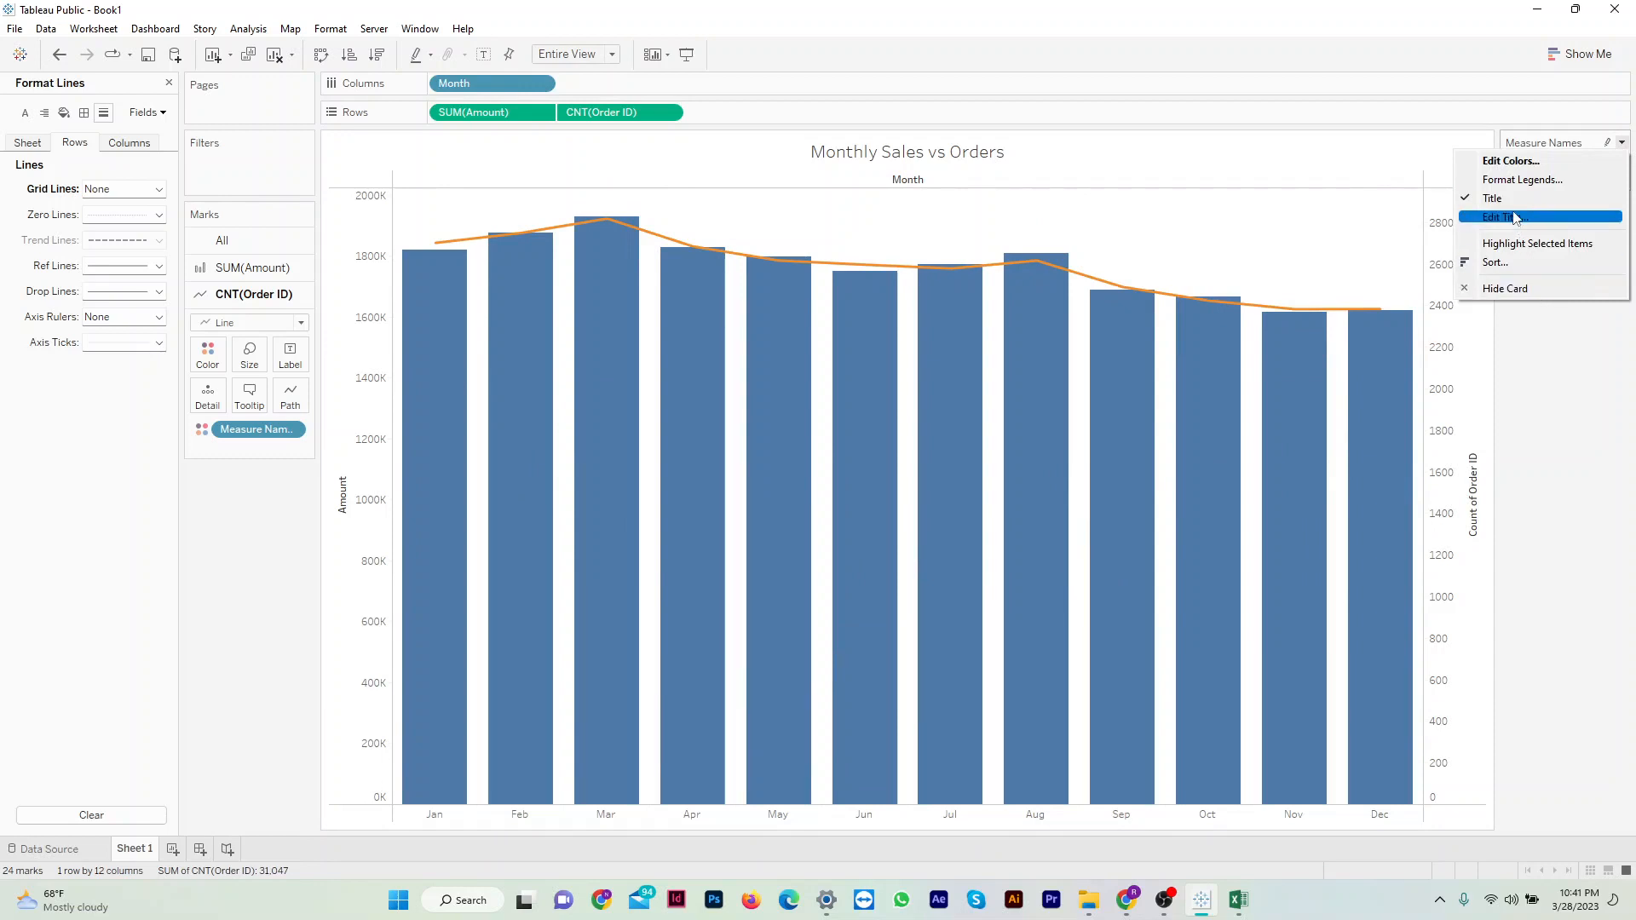
{"action": "left_click", "coordinate": [1525, 288]}
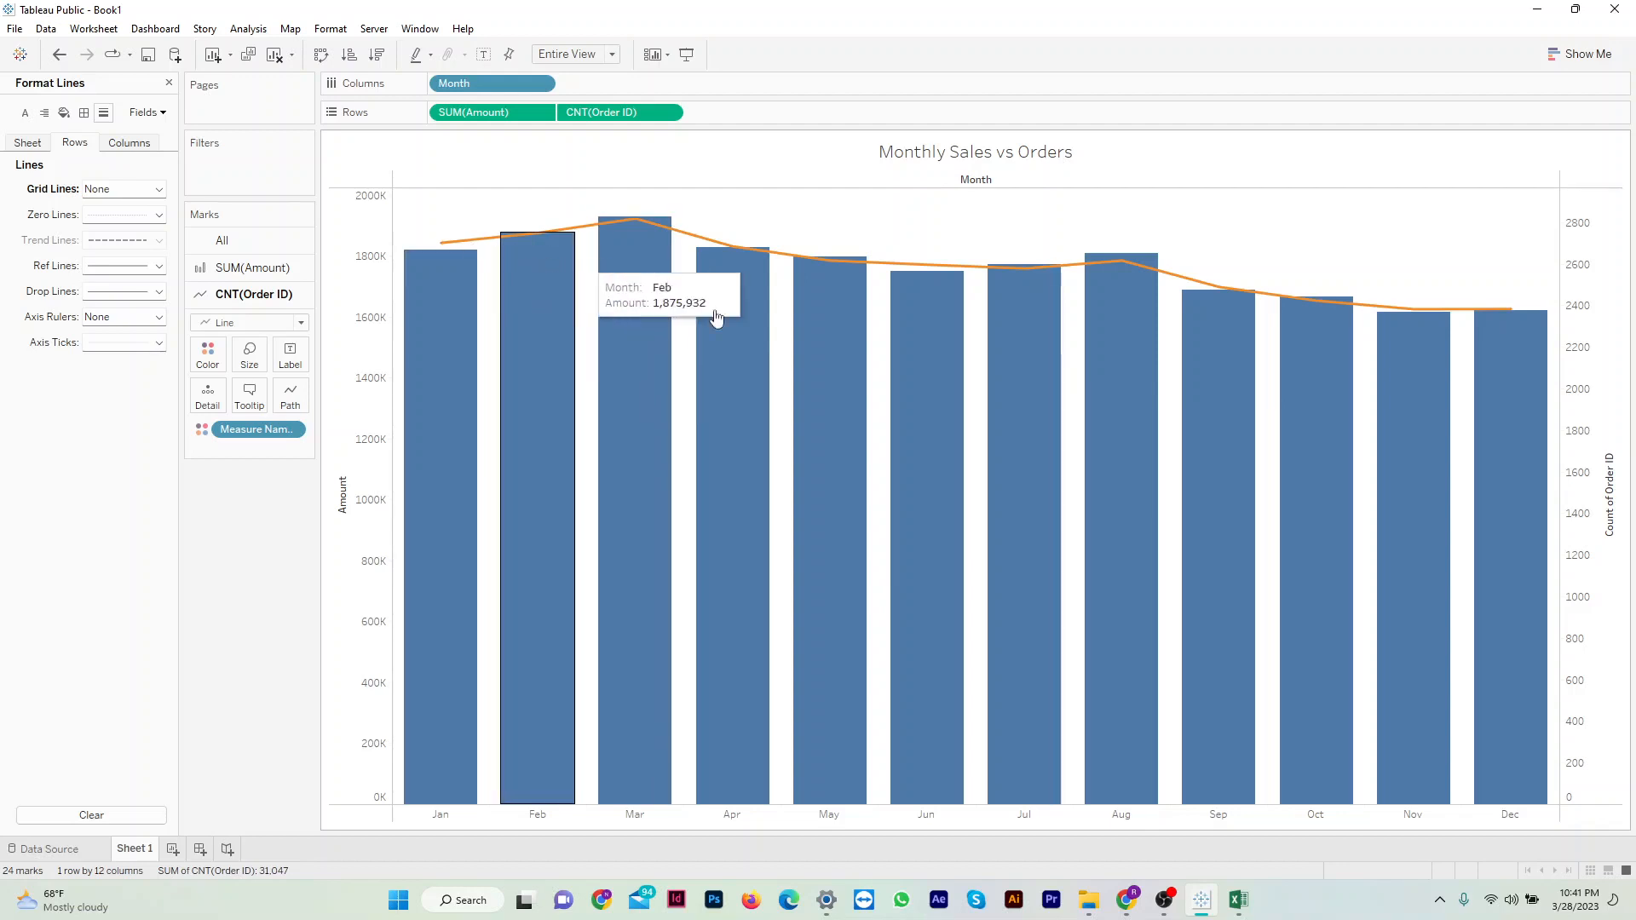
Inspect the January bar's sales amount in the chart, then clear the selection.
{"action": "left_click", "coordinate": [462, 268]}
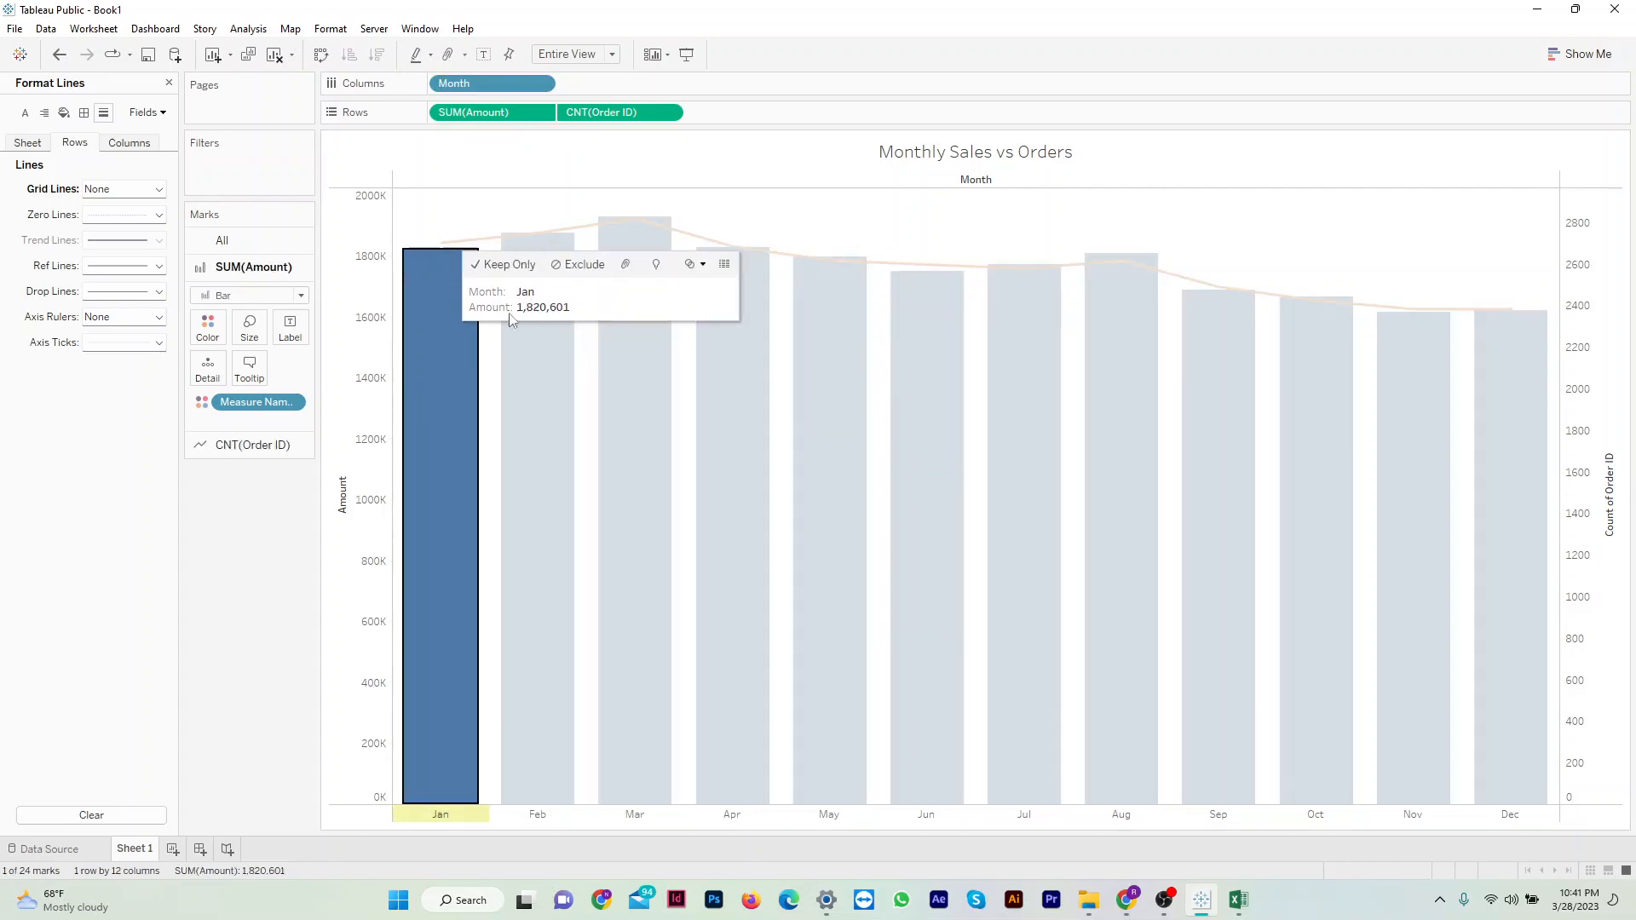
{"action": "left_click", "coordinate": [452, 280]}
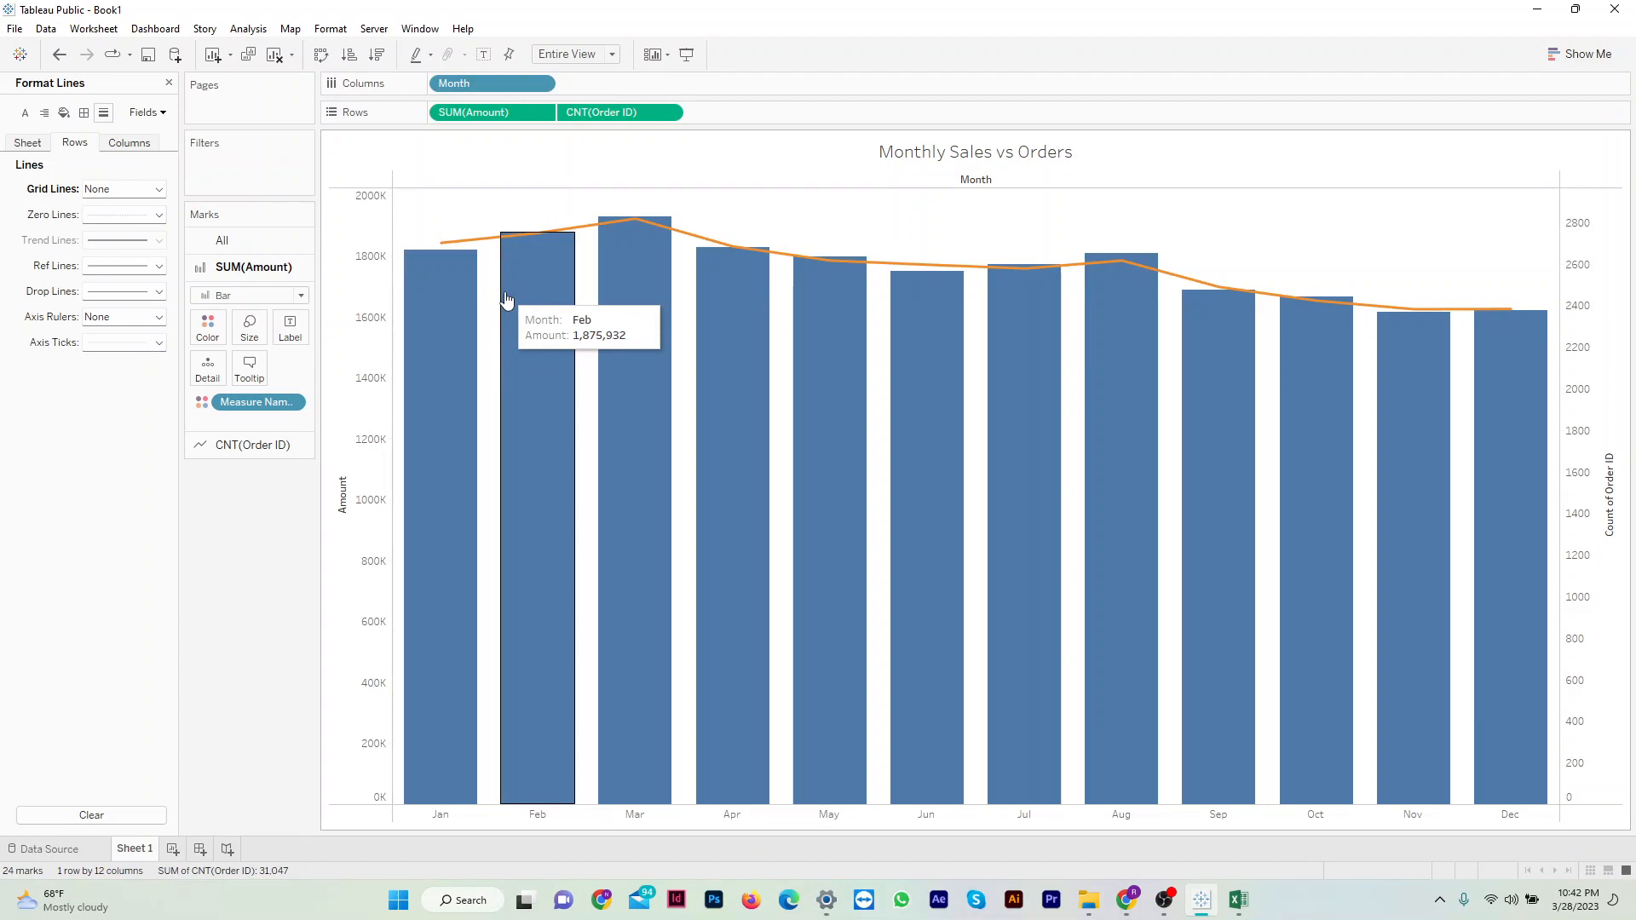
{"action": "left_click", "coordinate": [449, 278]}
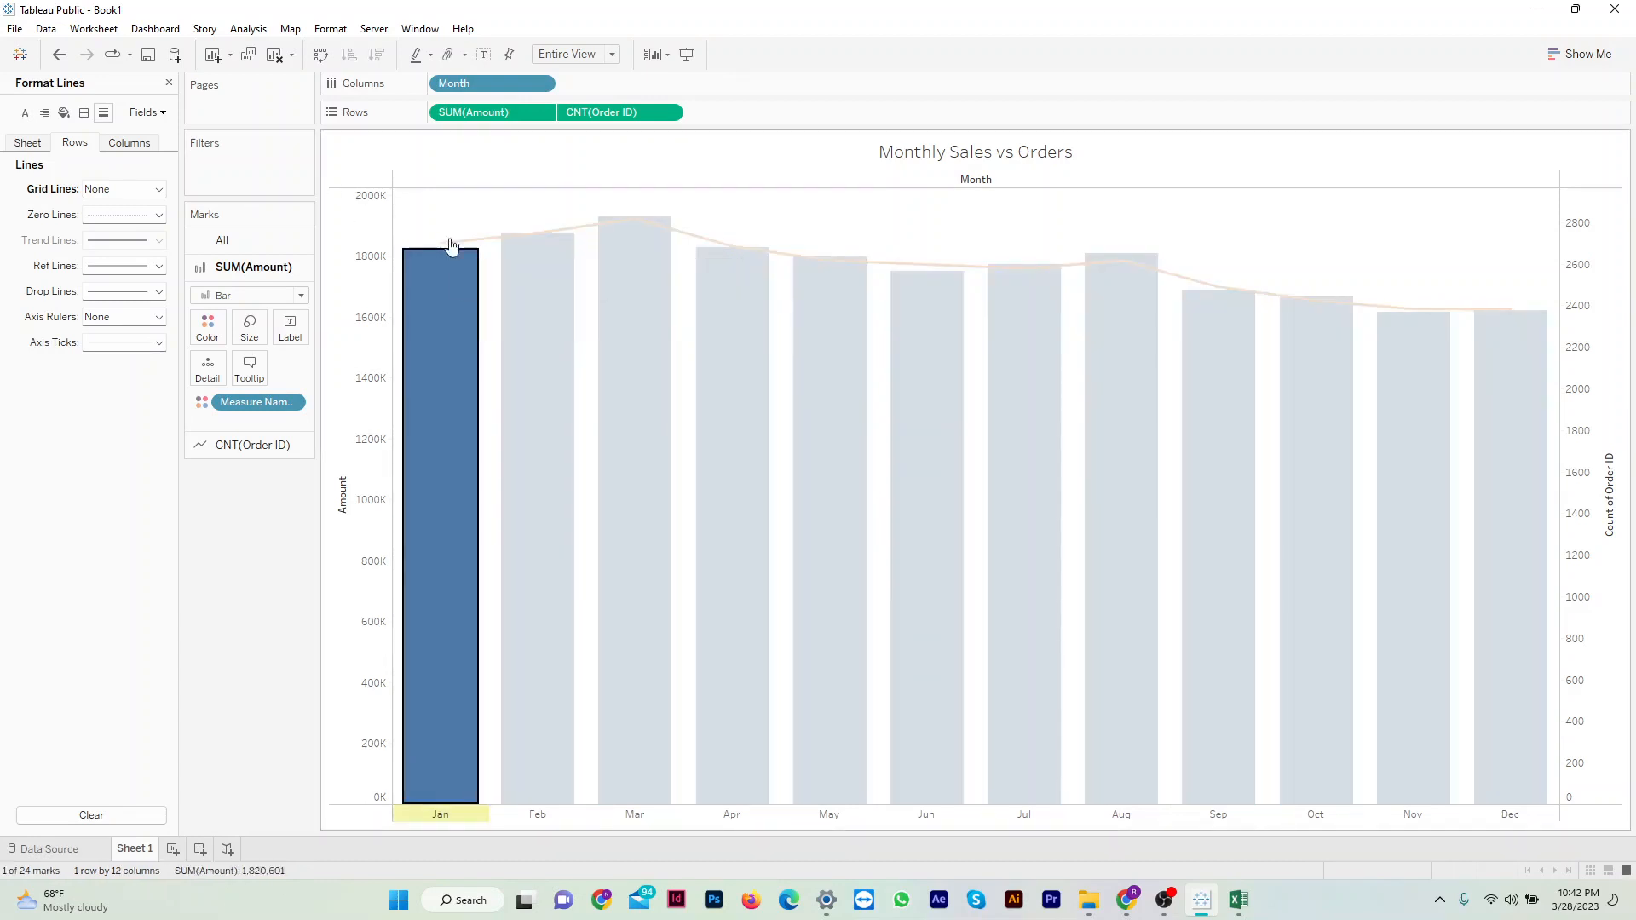
{"action": "left_click", "coordinate": [448, 252]}
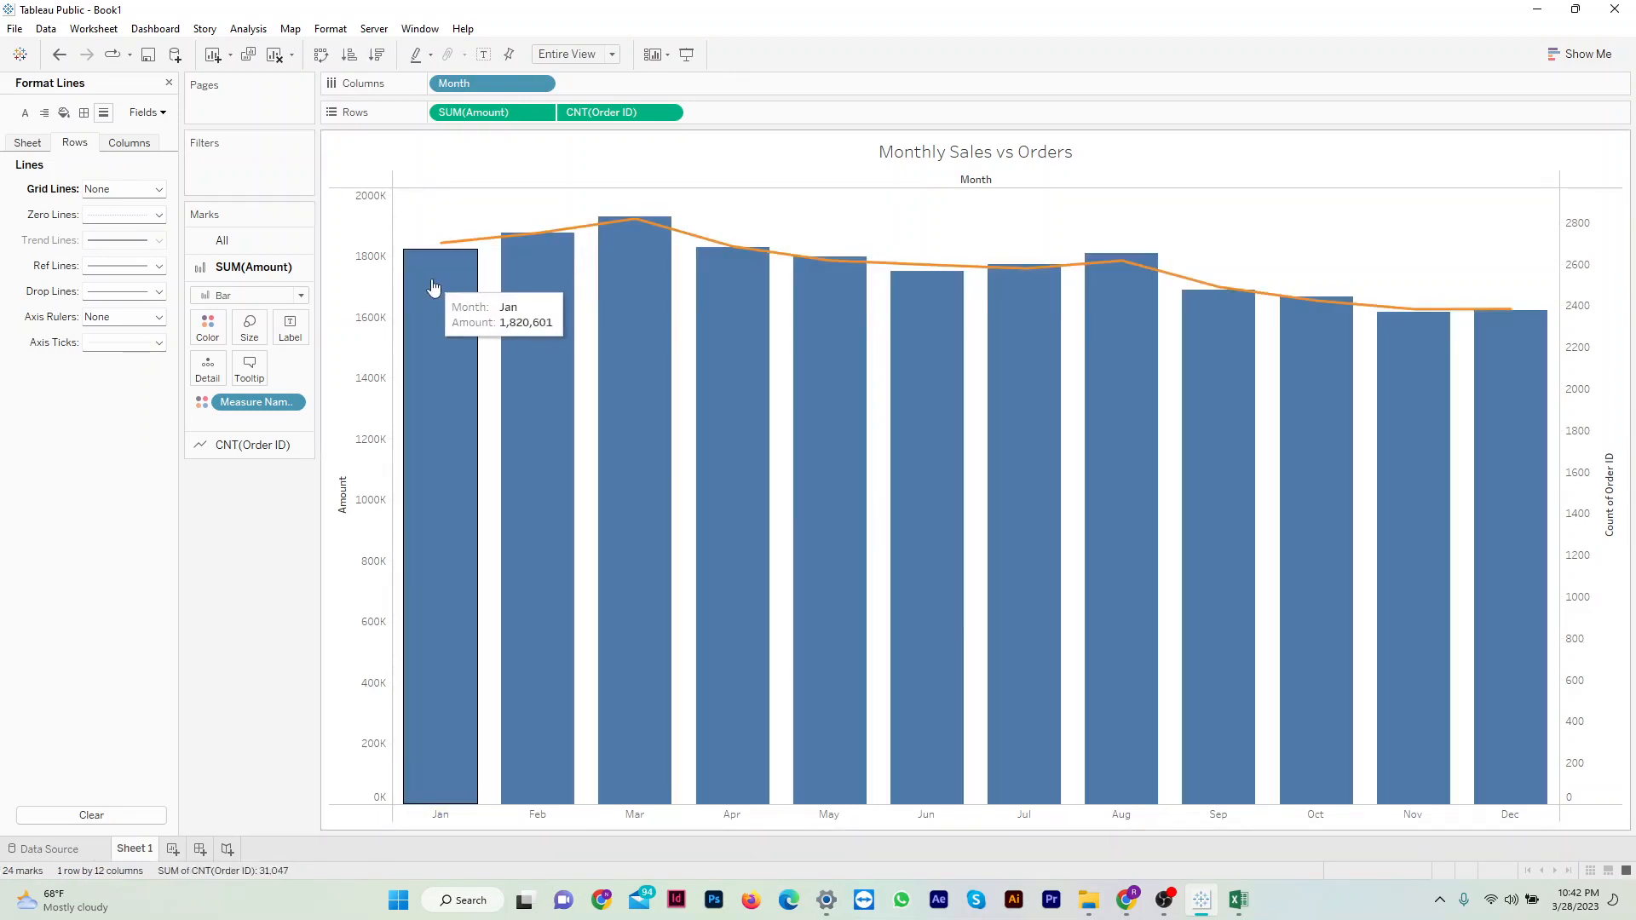
Format the pane numbers of Amount as custom currency in Millions (M) and remove the dollar prefix.
{"action": "left_click", "coordinate": [541, 114]}
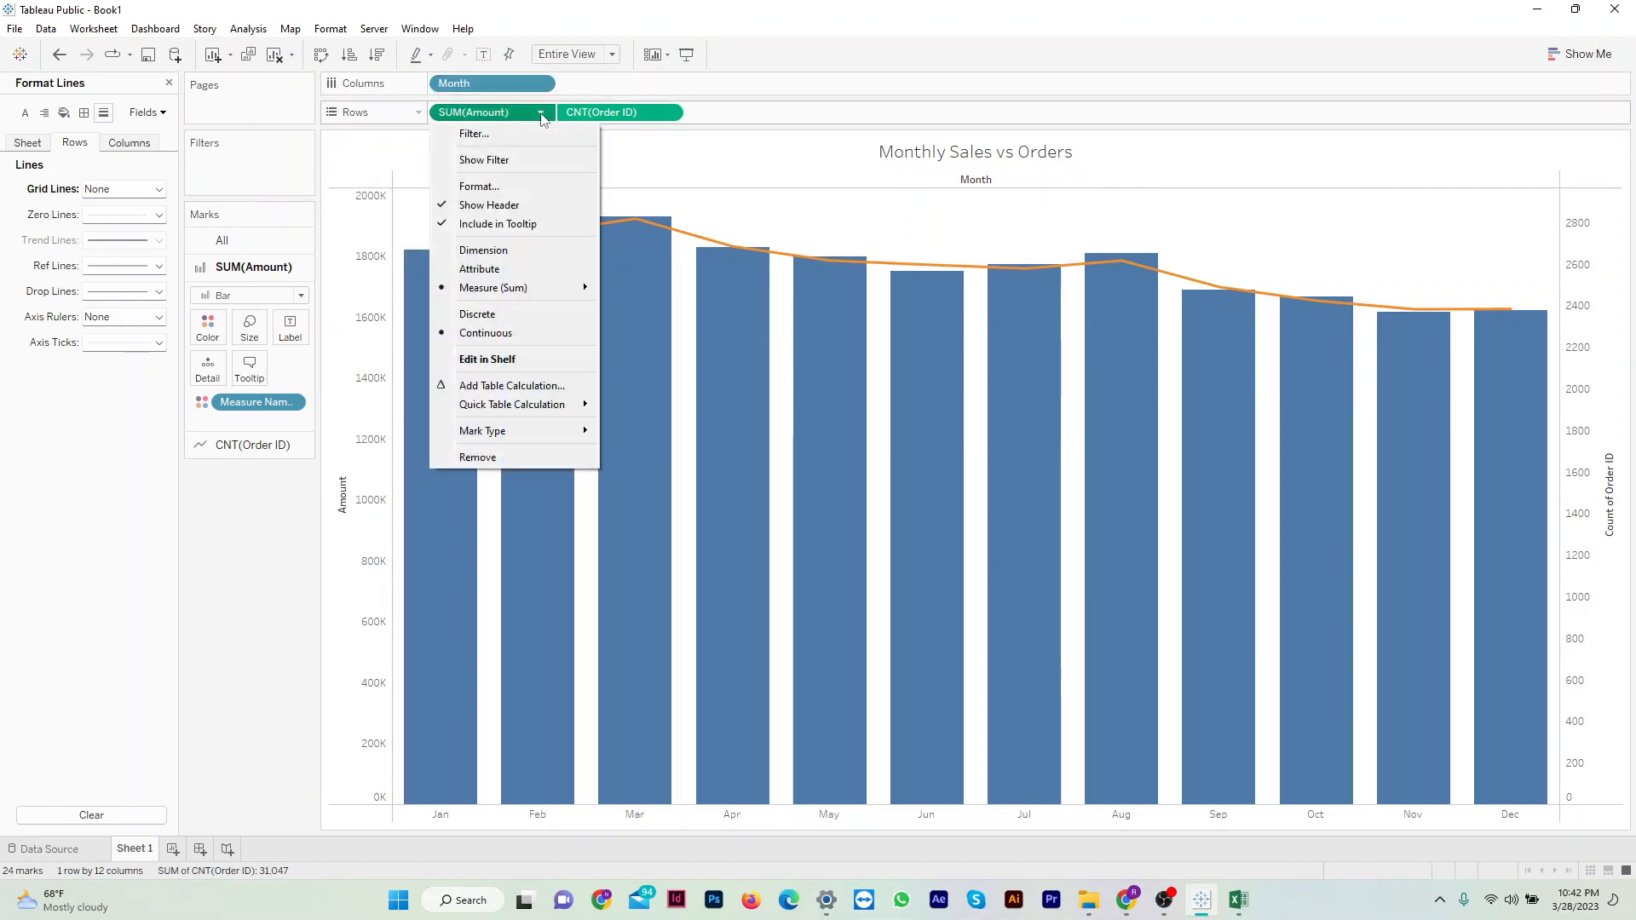
{"action": "left_click", "coordinate": [533, 184]}
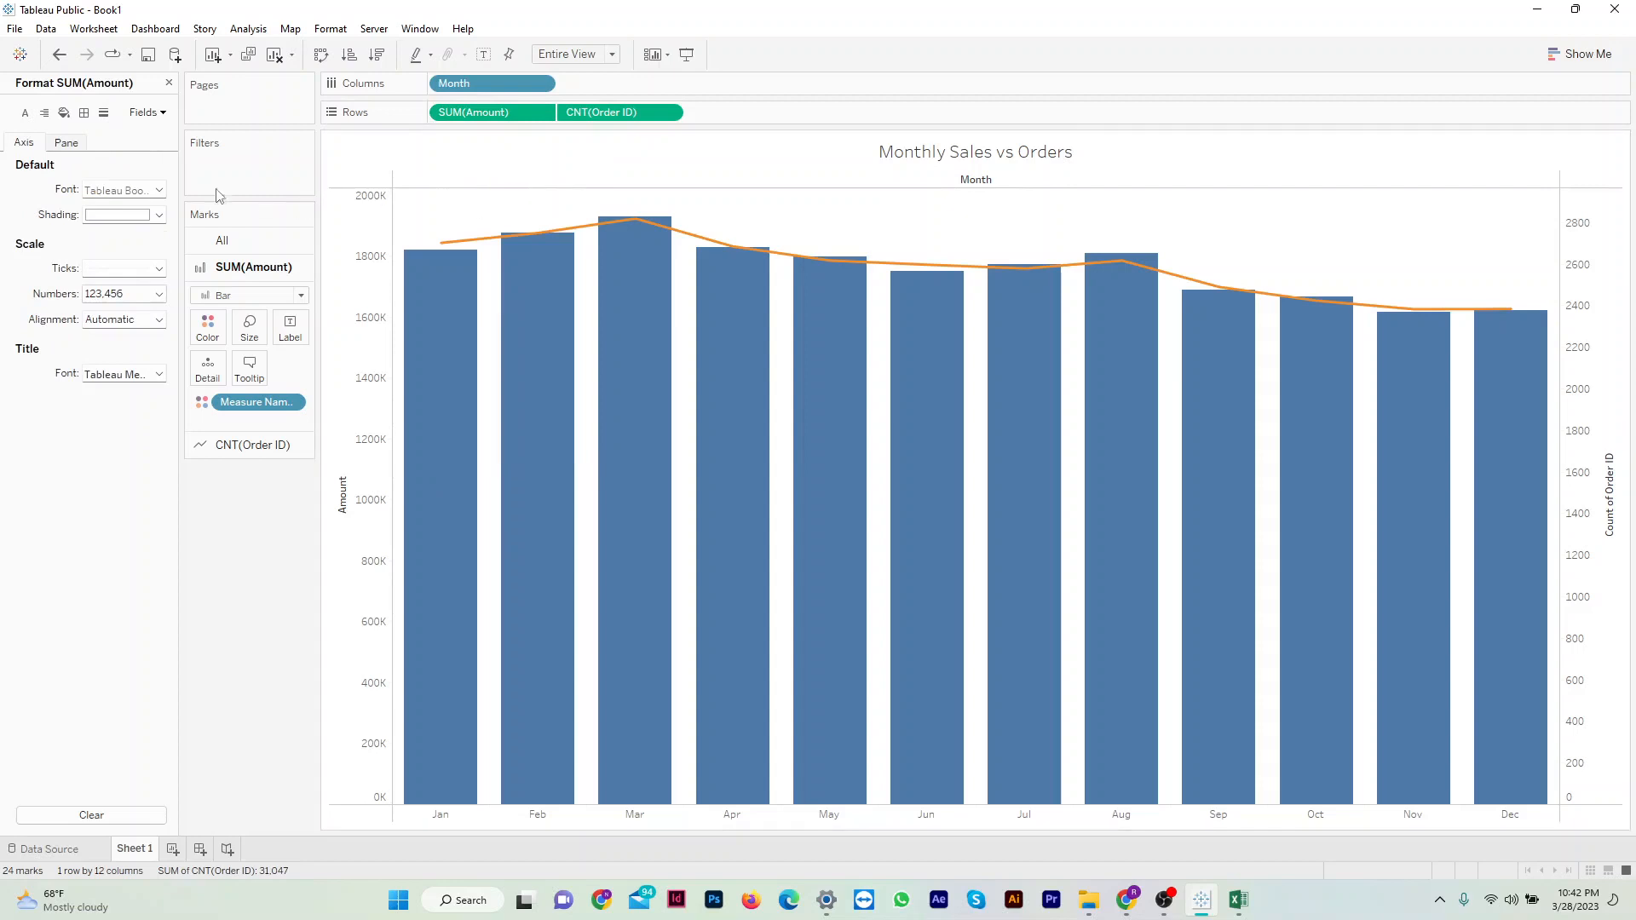
{"action": "left_click", "coordinate": [67, 144]}
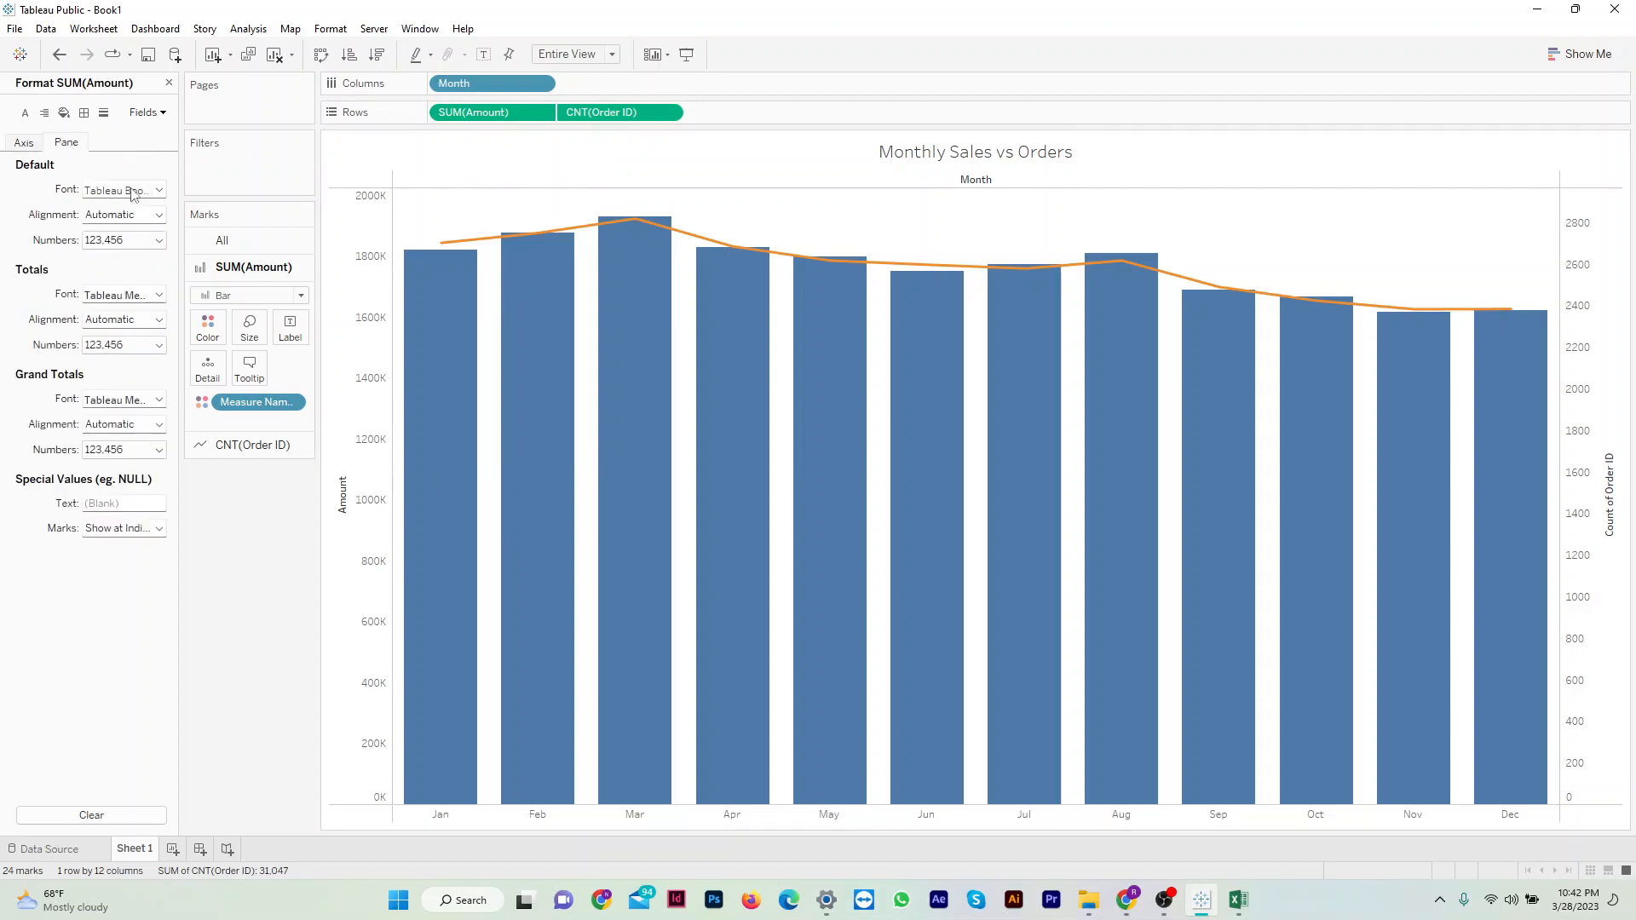
{"action": "left_click", "coordinate": [159, 241]}
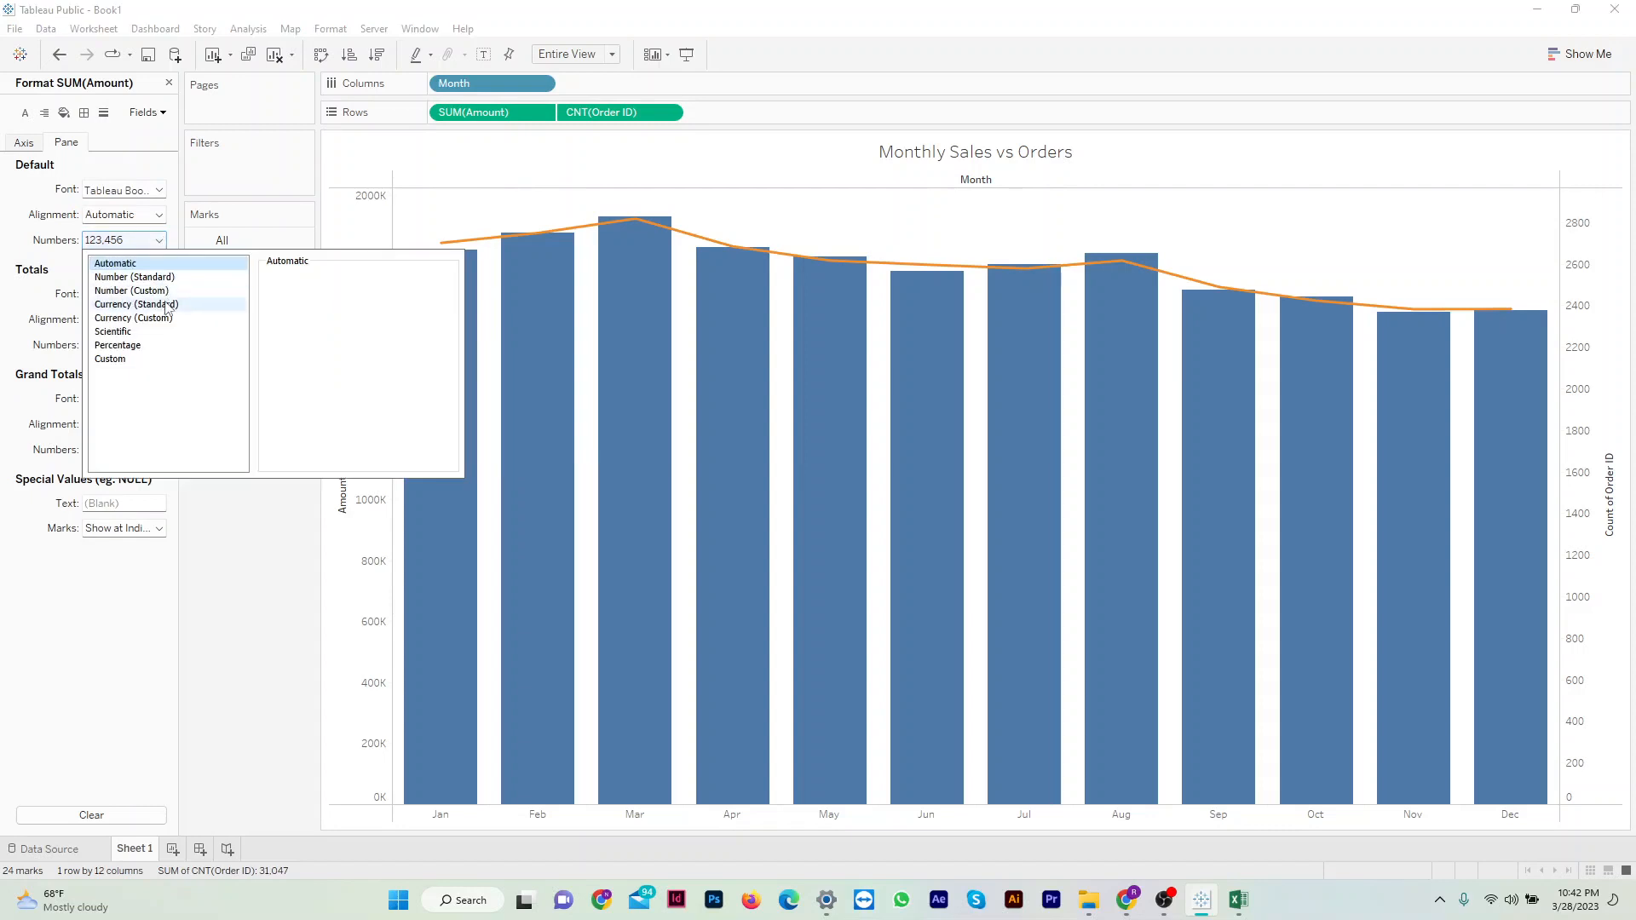
{"action": "left_click", "coordinate": [169, 320]}
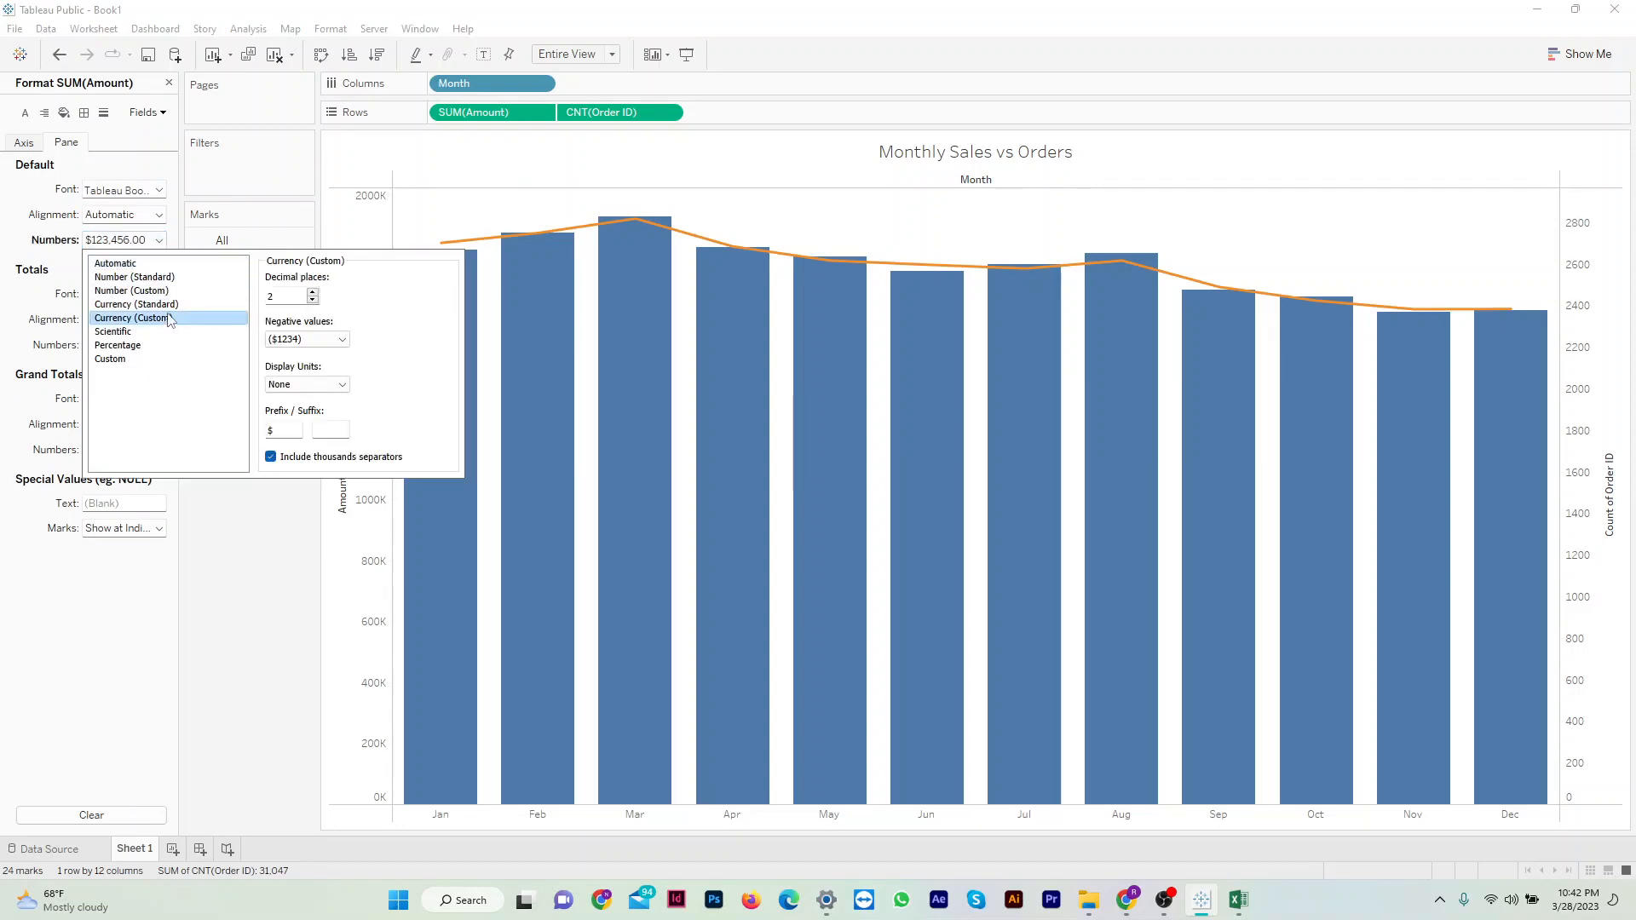
{"action": "left_click", "coordinate": [342, 384]}
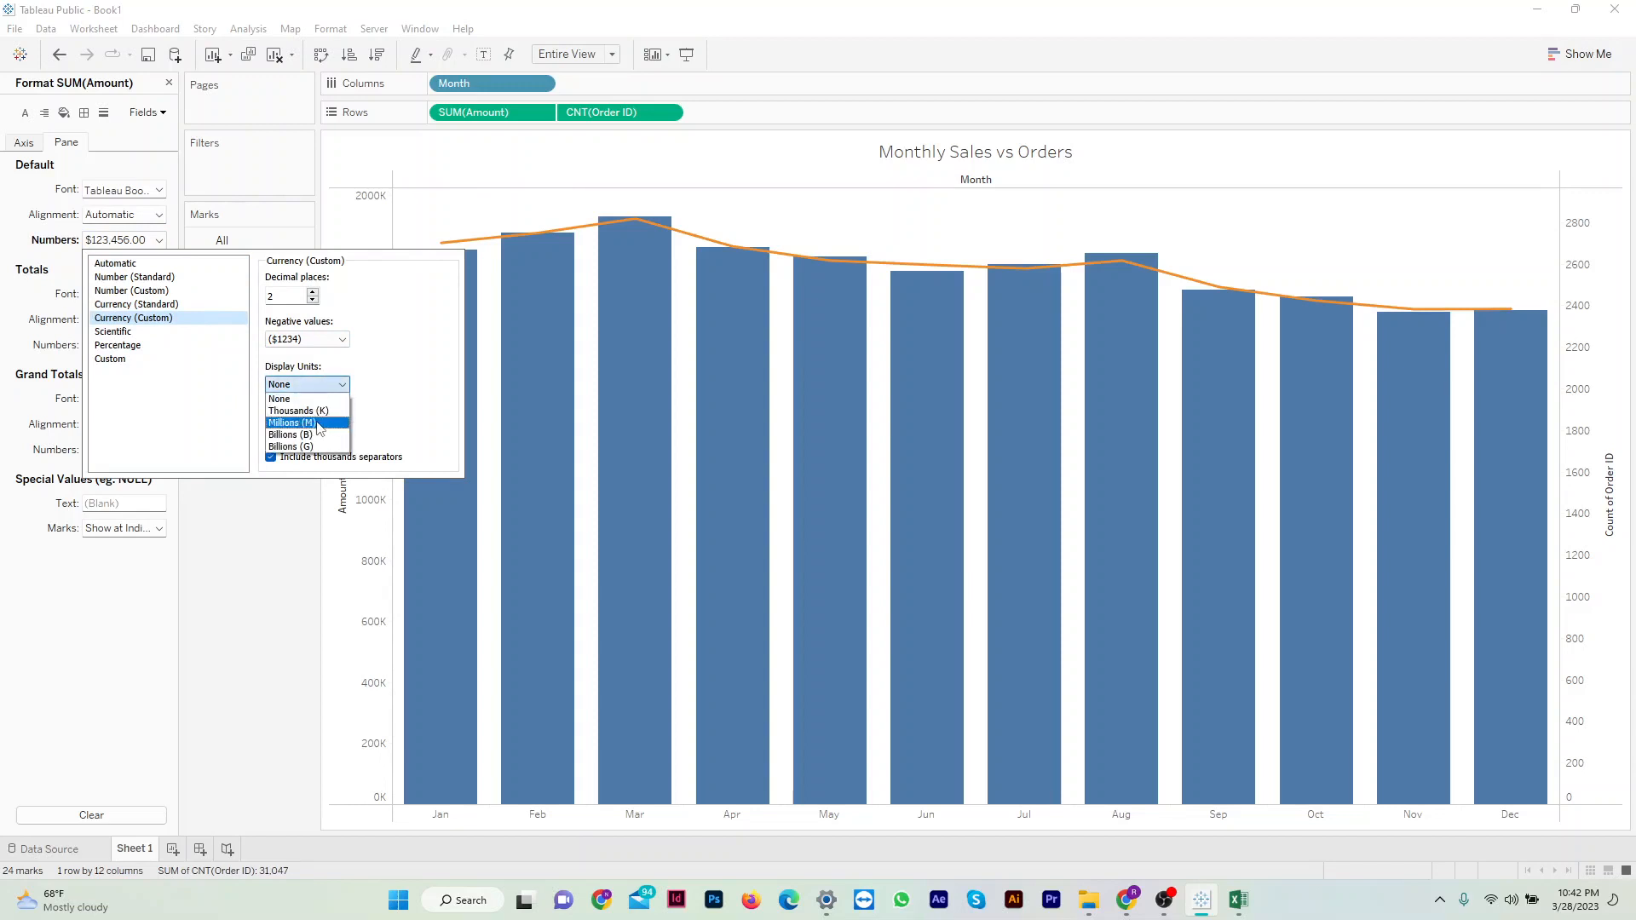
{"action": "left_click", "coordinate": [290, 422]}
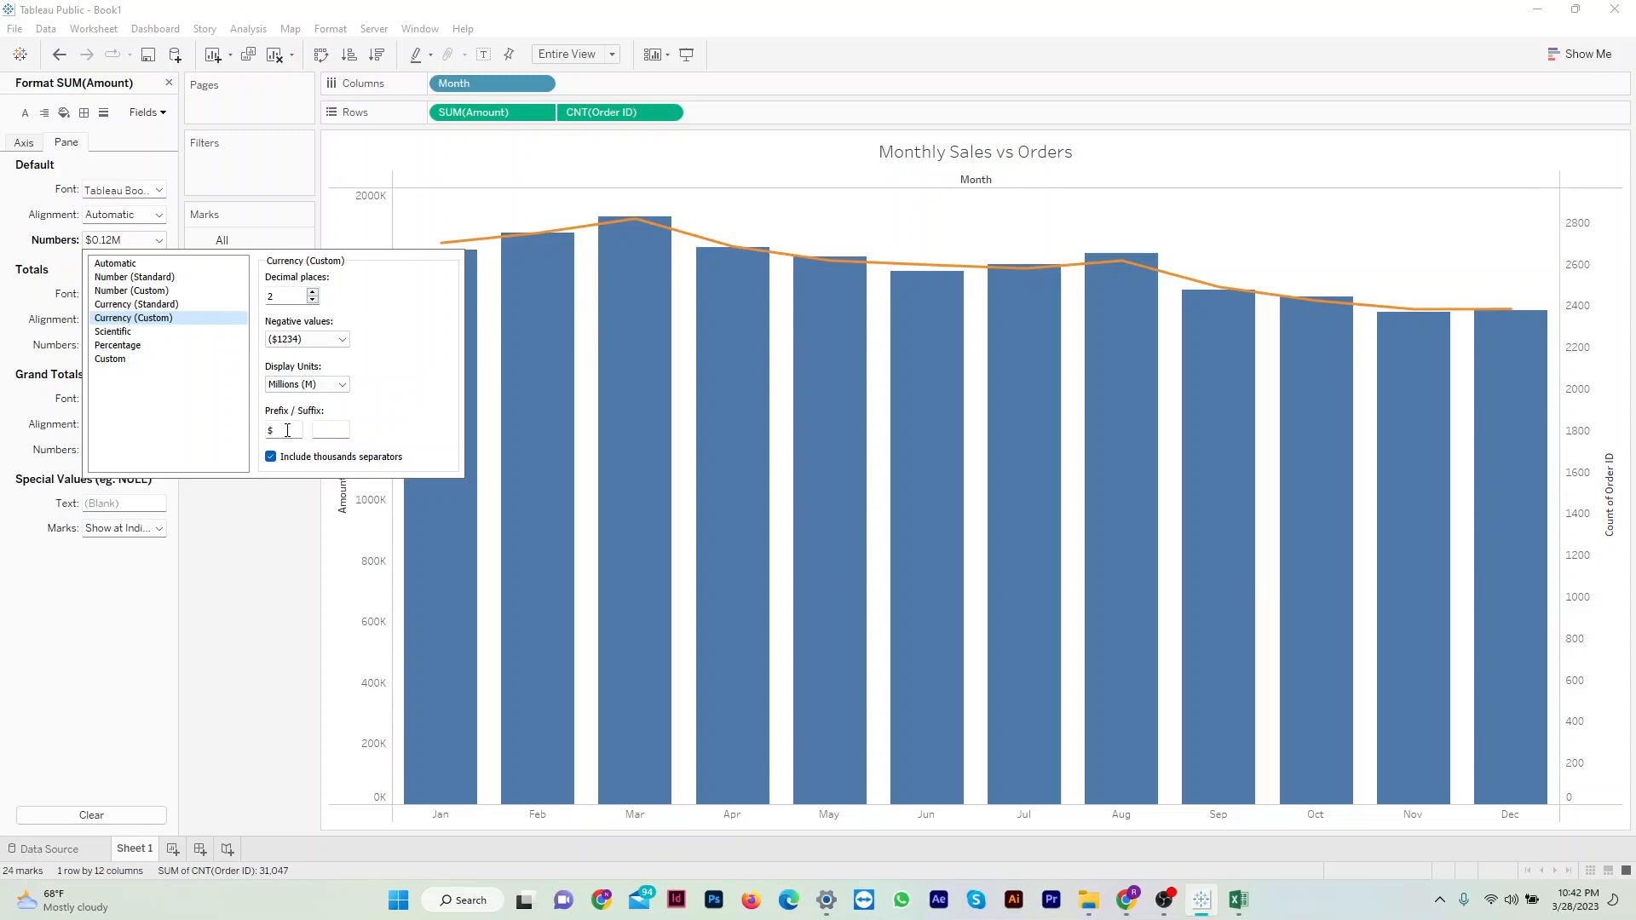
{"action": "key", "text": "BackSpace"}
Switch to Chrome, search Google for "rupees sign in keyboard" in a new tab and copy the ₹ symbol from the results.
{"action": "left_click", "coordinate": [1127, 900]}
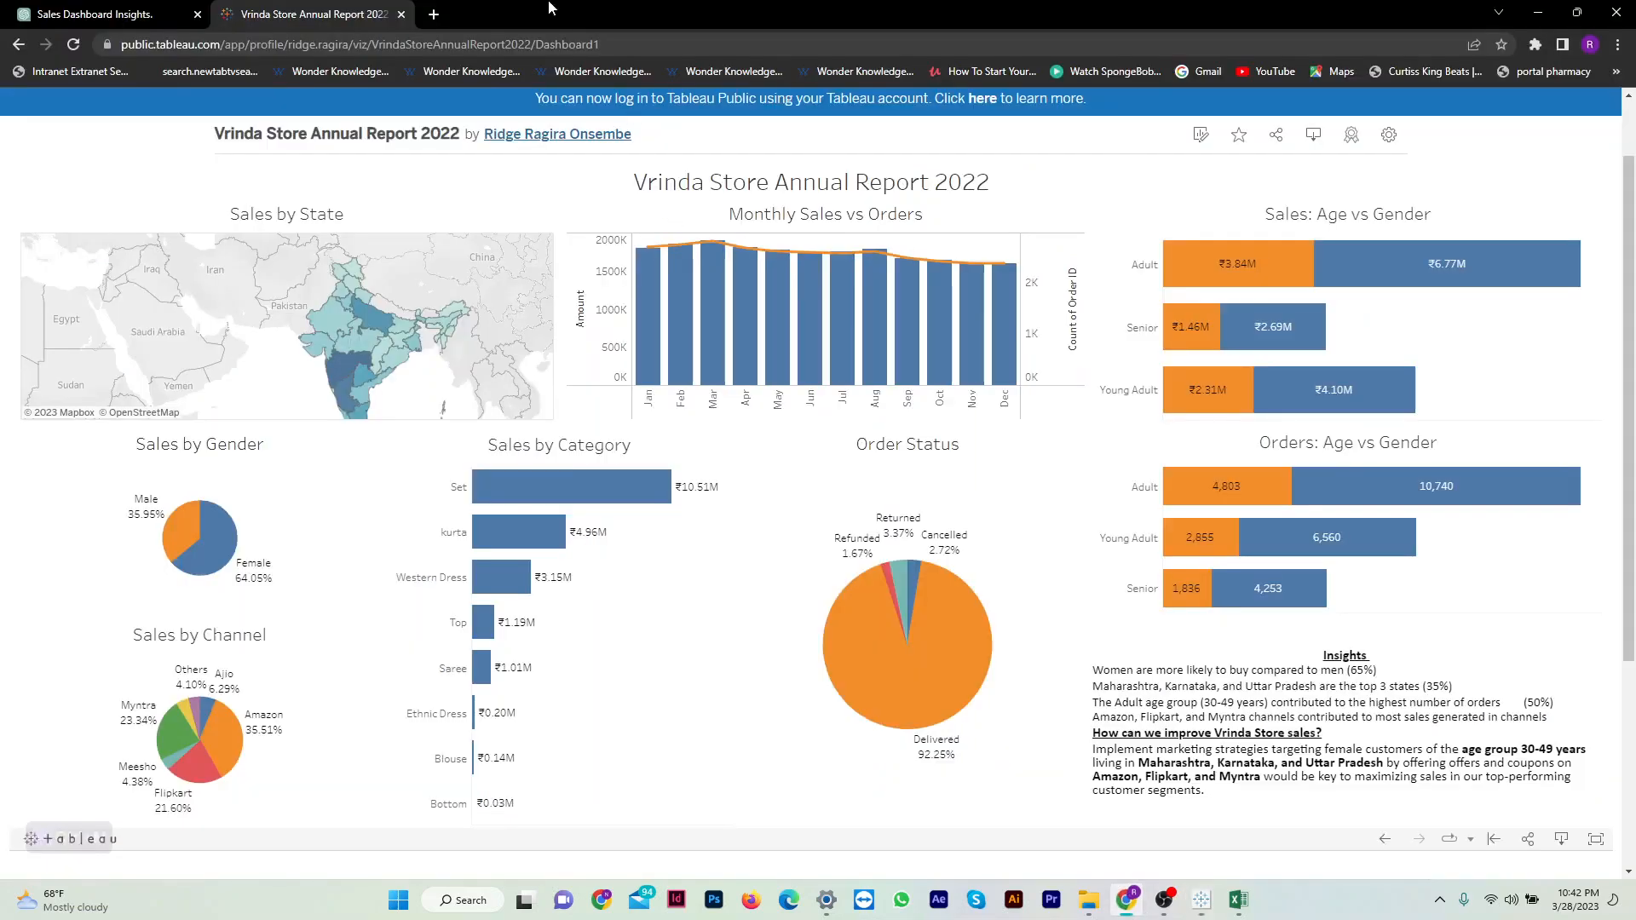
{"action": "left_click", "coordinate": [433, 15]}
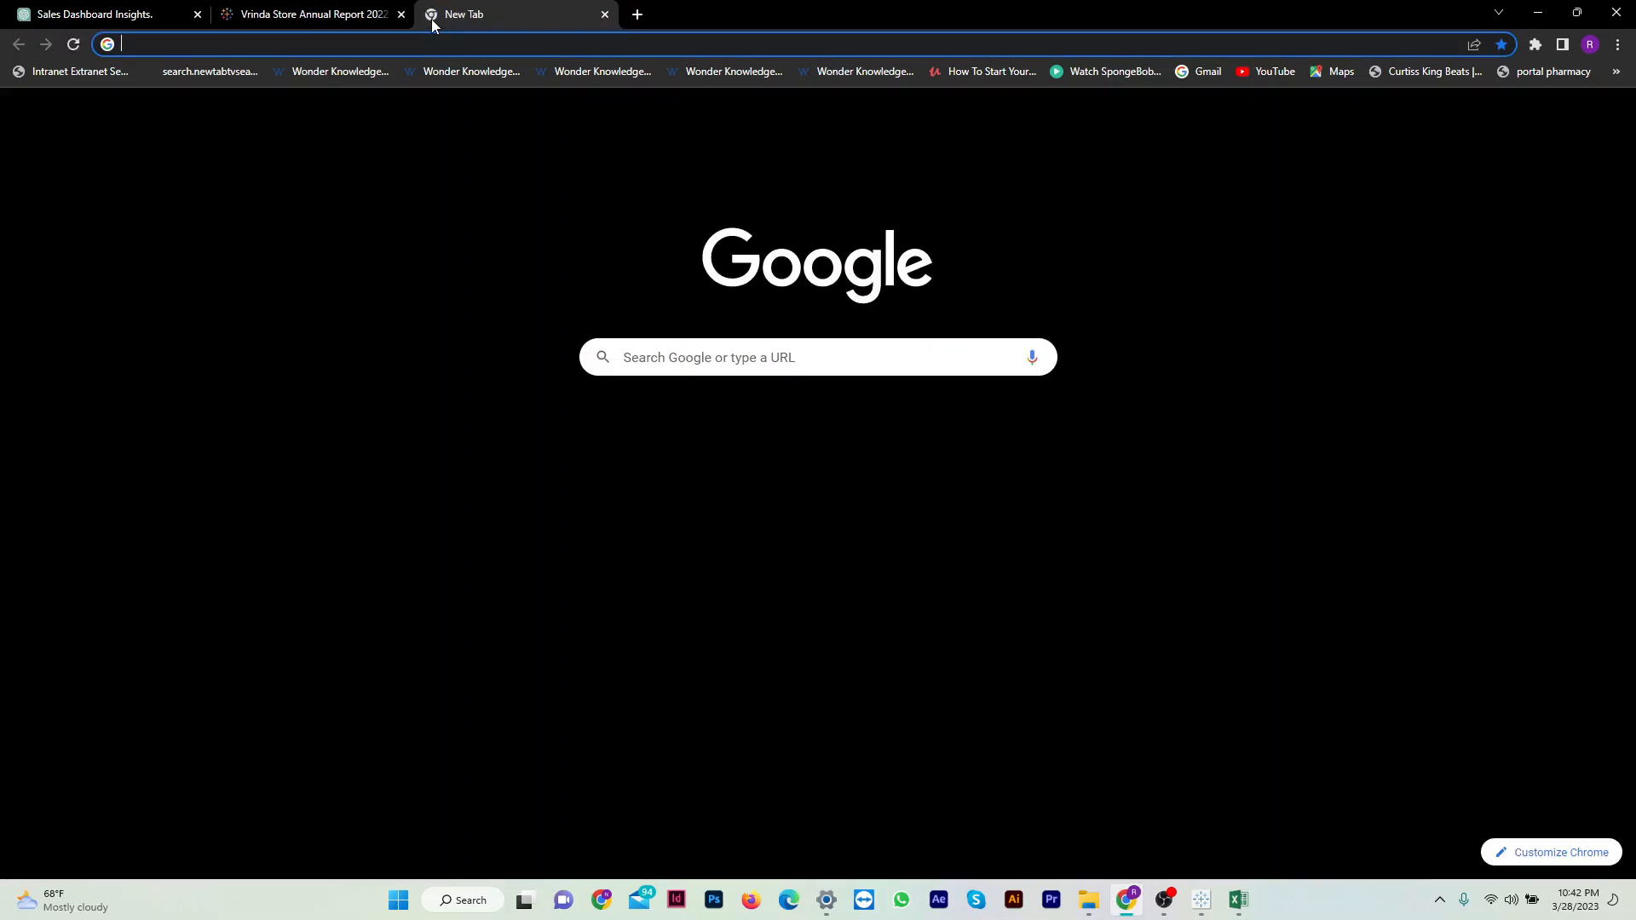
{"action": "type", "text": "rup"}
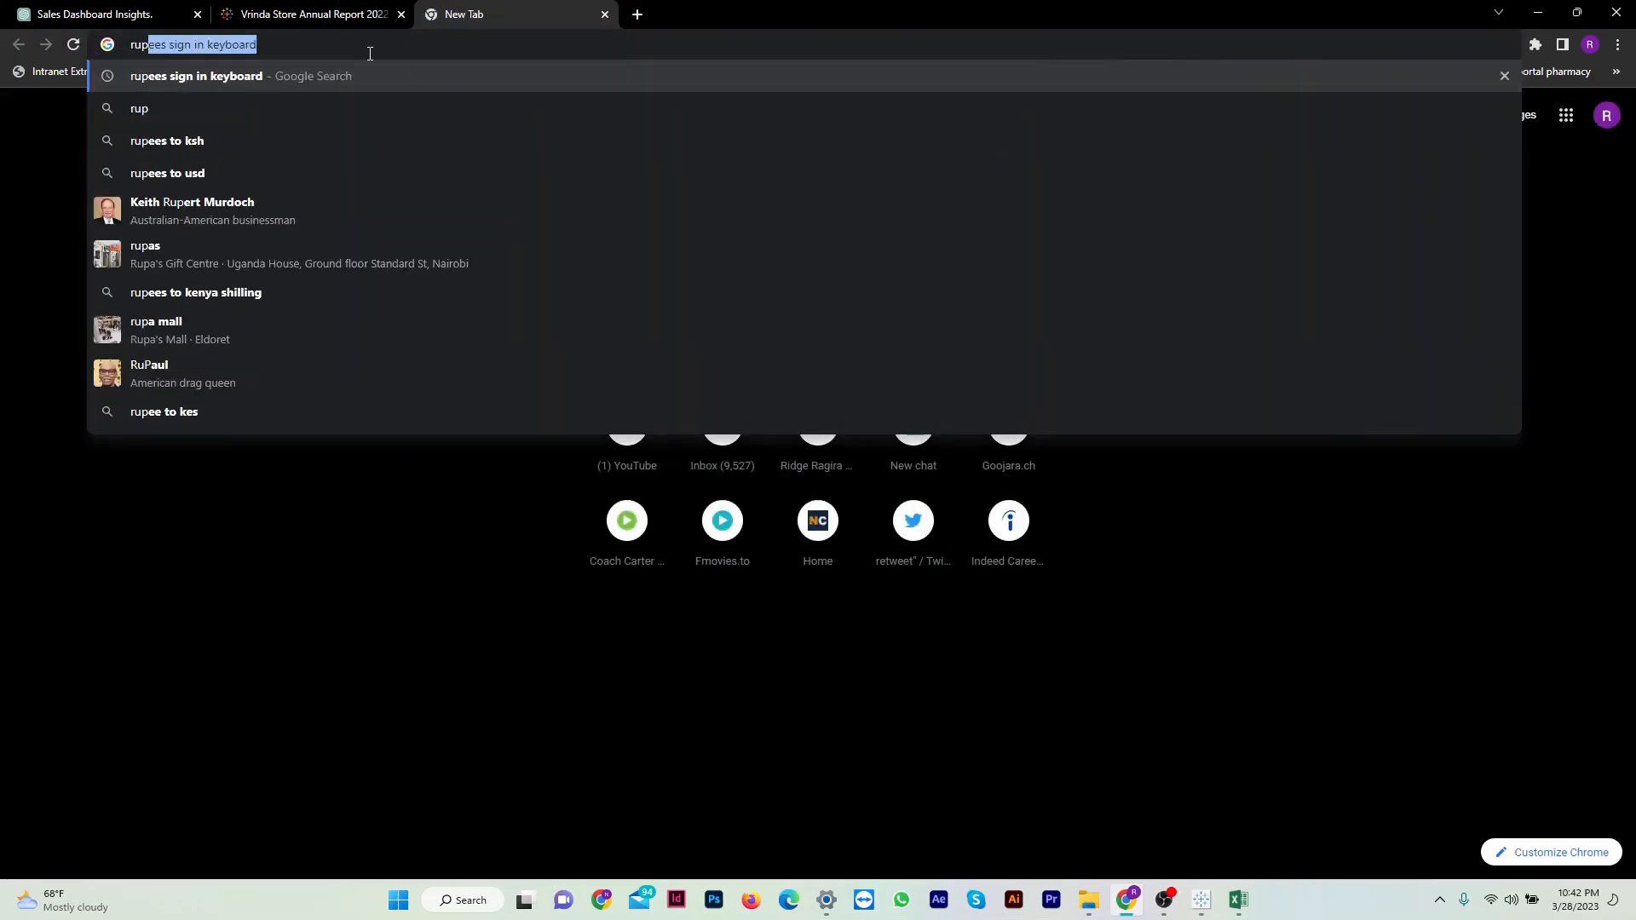
{"action": "left_click", "coordinate": [297, 83]}
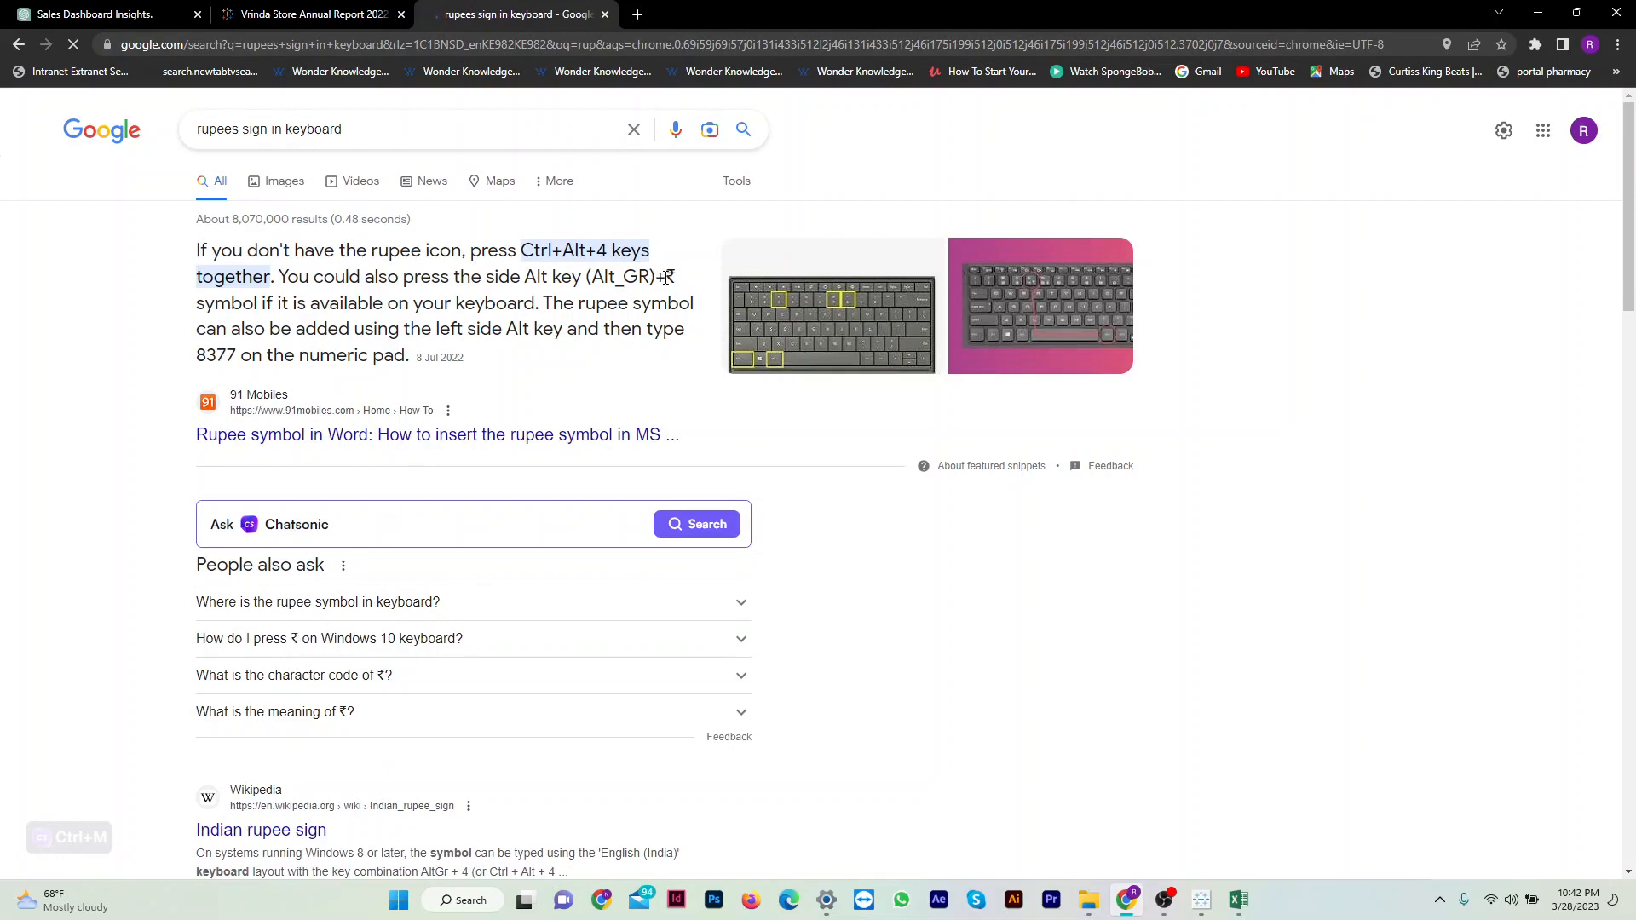
{"action": "left_click_drag", "start_coordinate": [674, 276], "coordinate": [670, 275]}
Switch back to Tableau Public and set the currency prefix of Amount's default pane numbers to ₹.
{"action": "left_click", "coordinate": [1202, 900]}
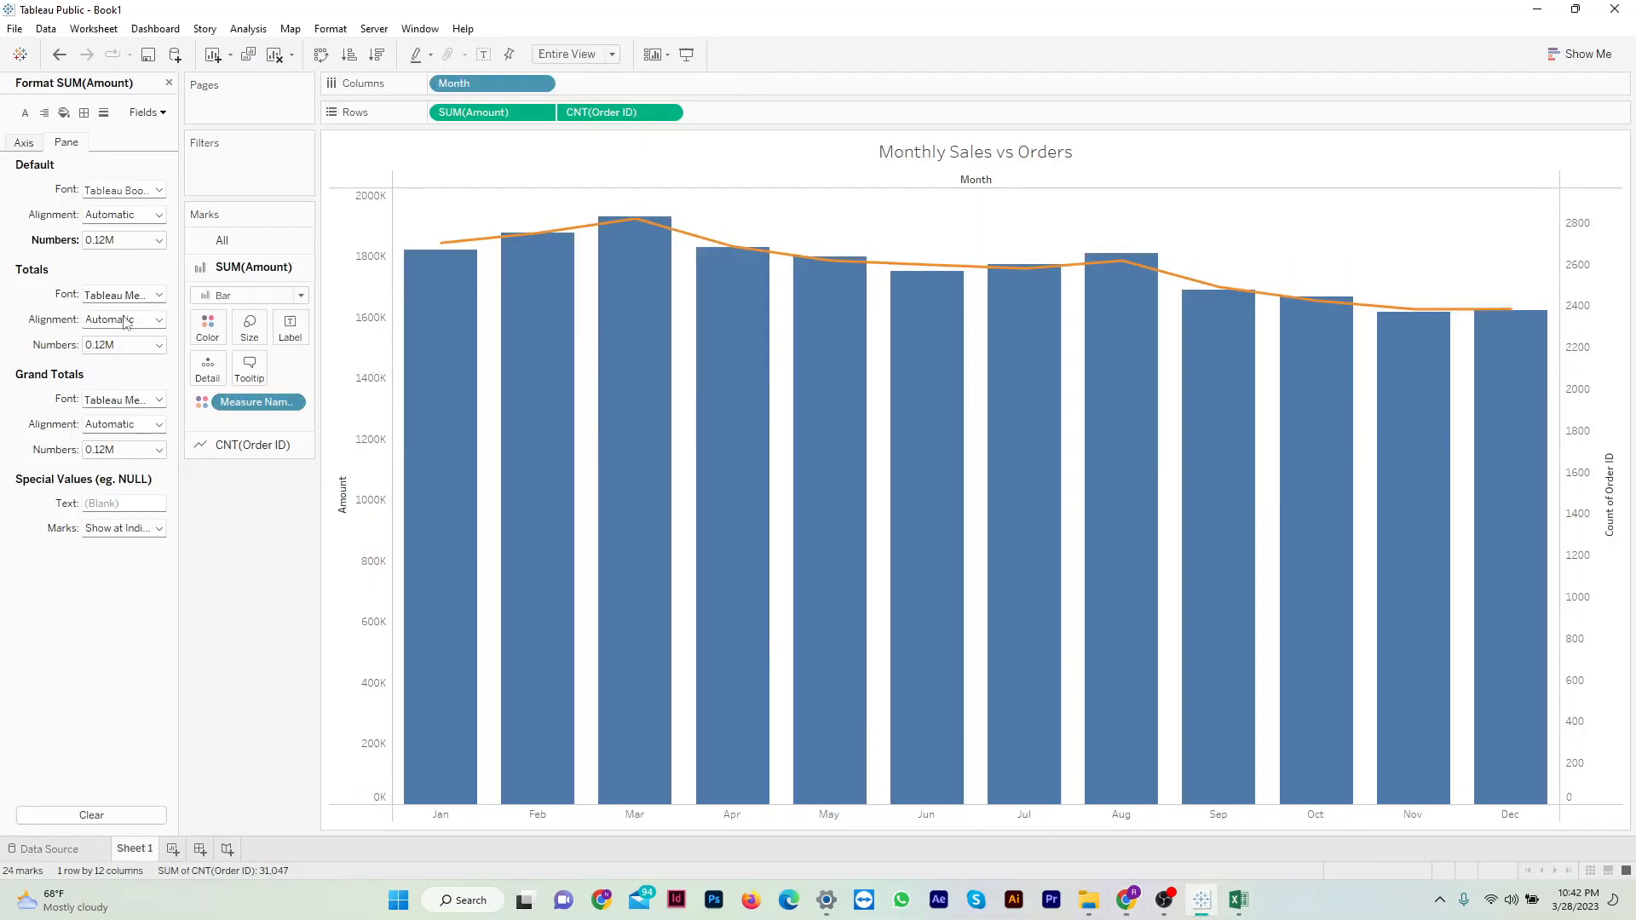
{"action": "left_click", "coordinate": [157, 240]}
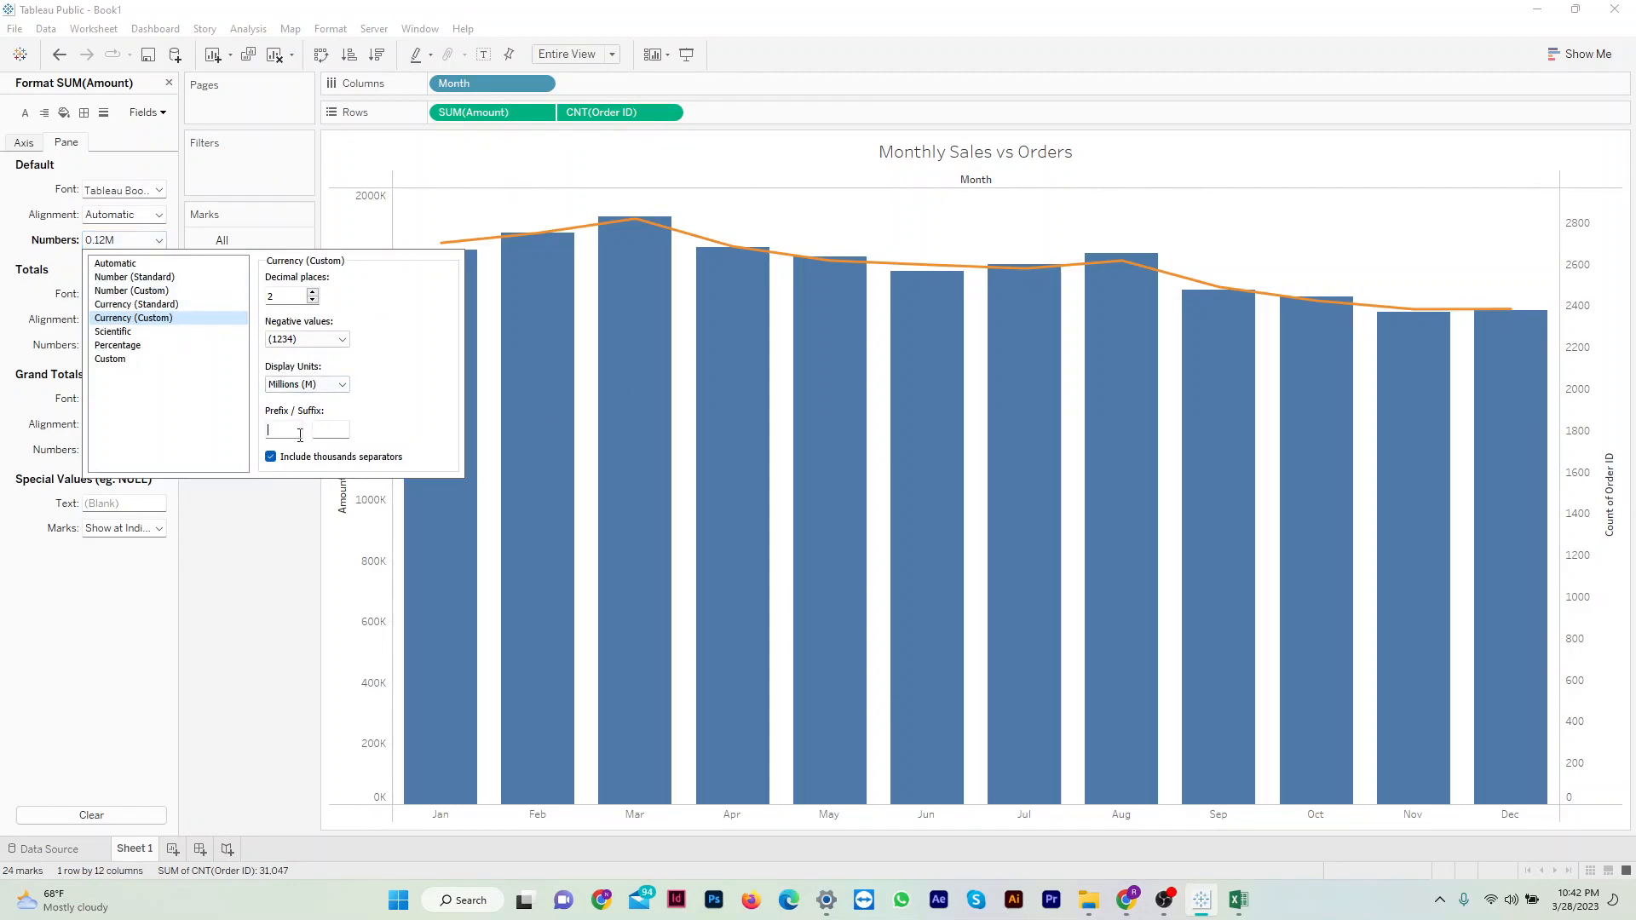
{"action": "type", "text": "₹"}
{"action": "left_click", "coordinate": [269, 536]}
{"action": "mouse_move", "coordinate": [452, 260]}
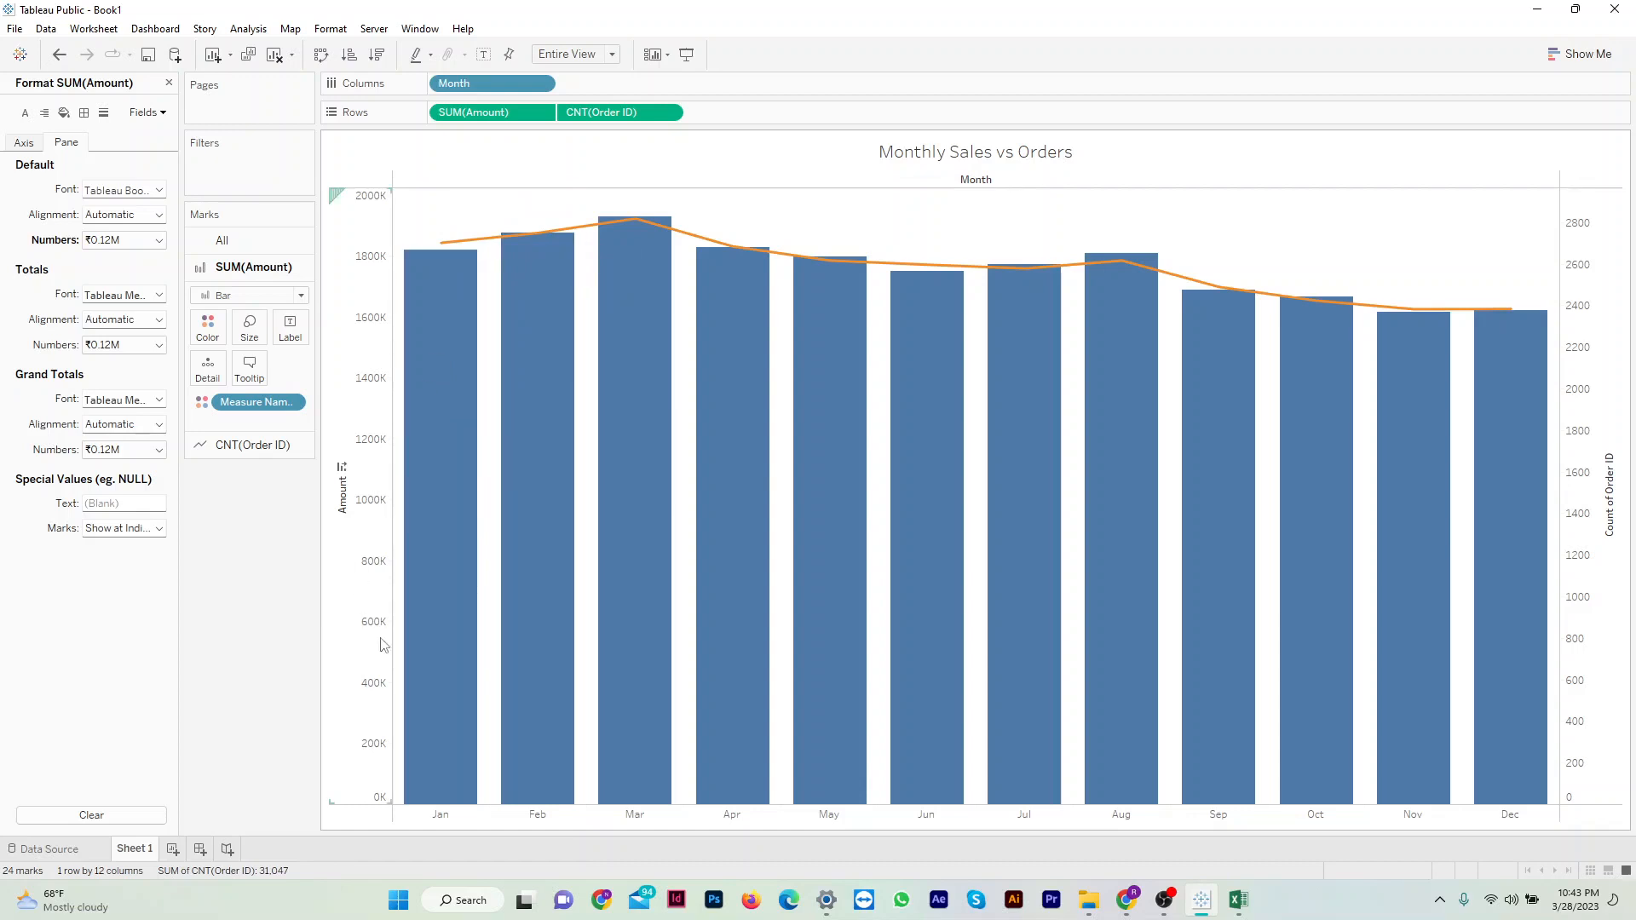
Create a new worksheet and replace its title with a centred "Sales by Gender".
{"action": "left_click", "coordinate": [173, 849]}
{"action": "mouse_move", "coordinate": [1110, 871]}
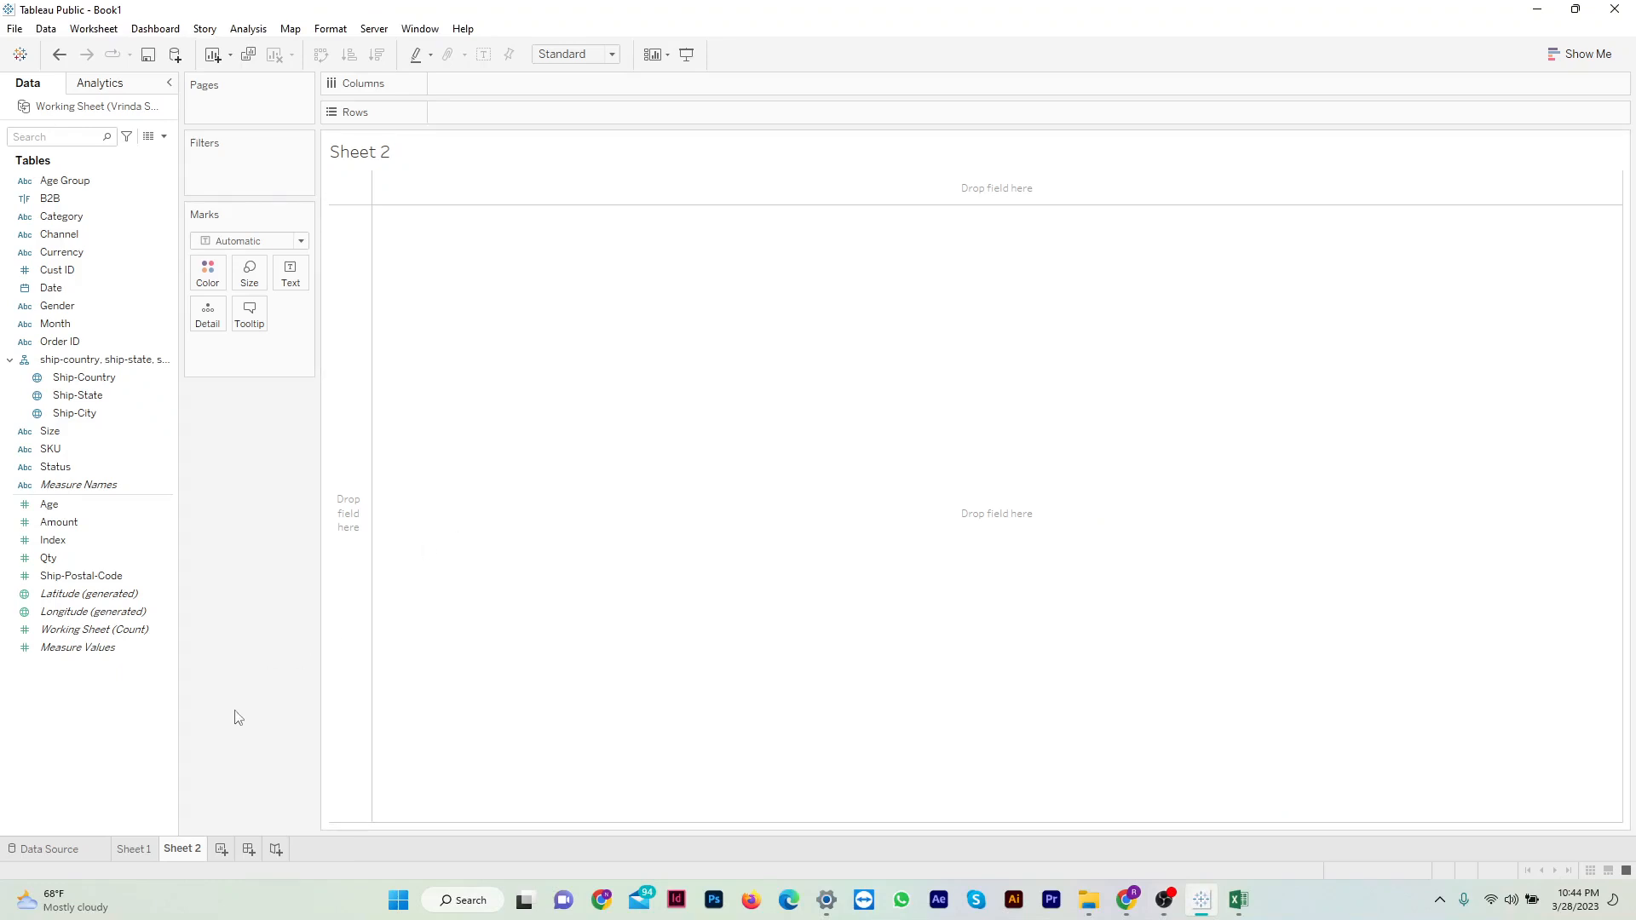
{"action": "double_click", "coordinate": [365, 155]}
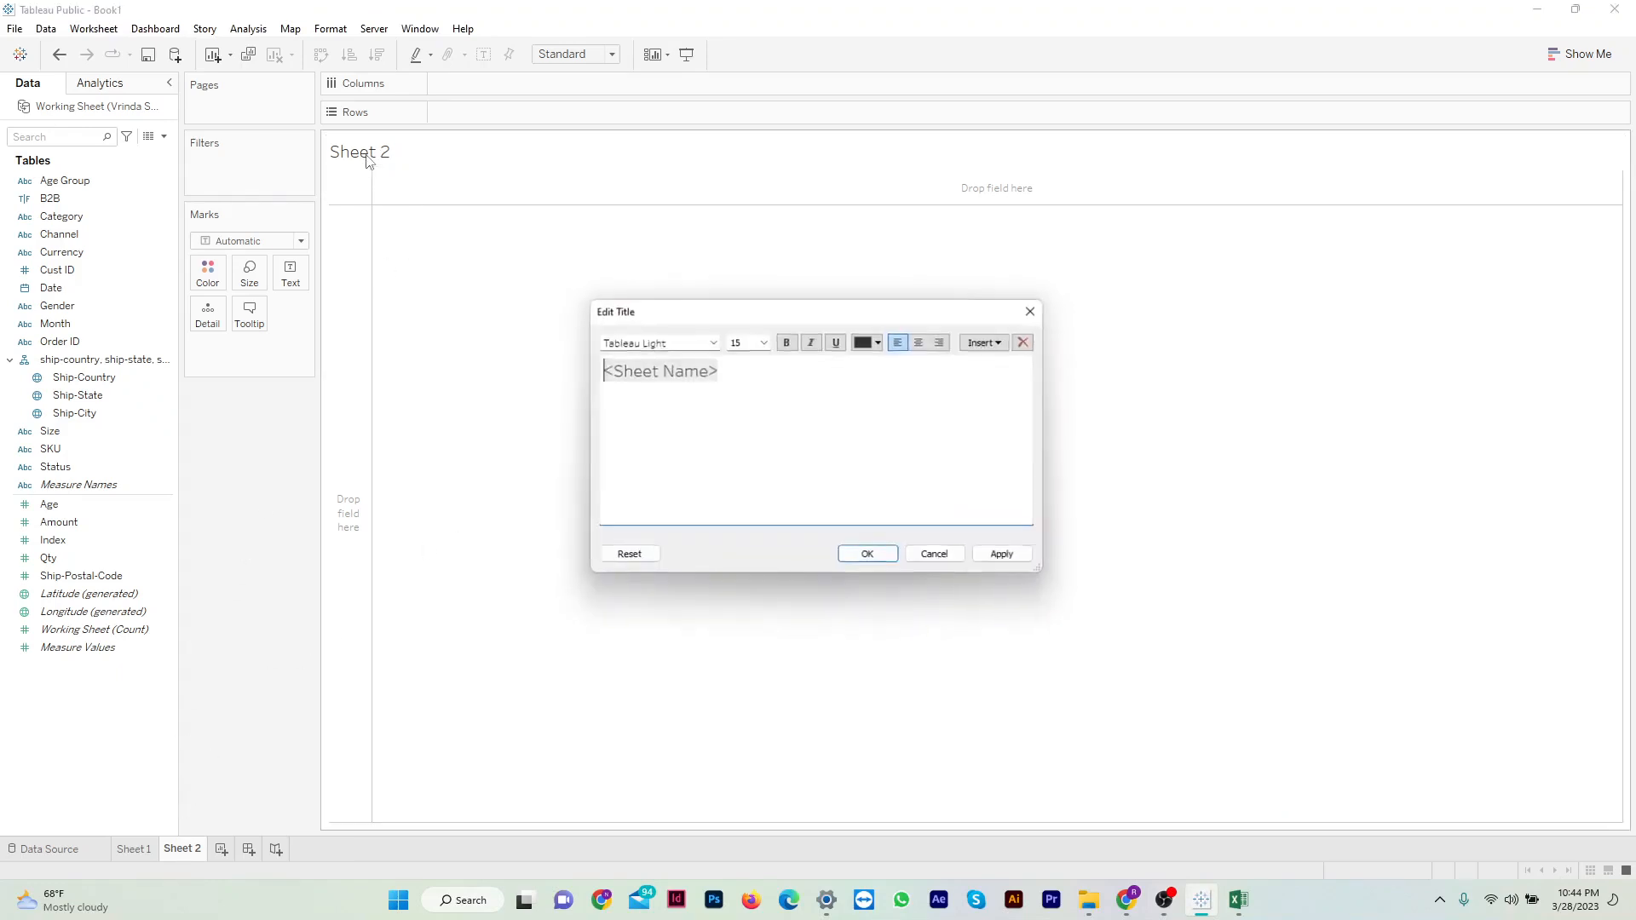
{"action": "double_click", "coordinate": [713, 384]}
{"action": "type", "text": "S"}
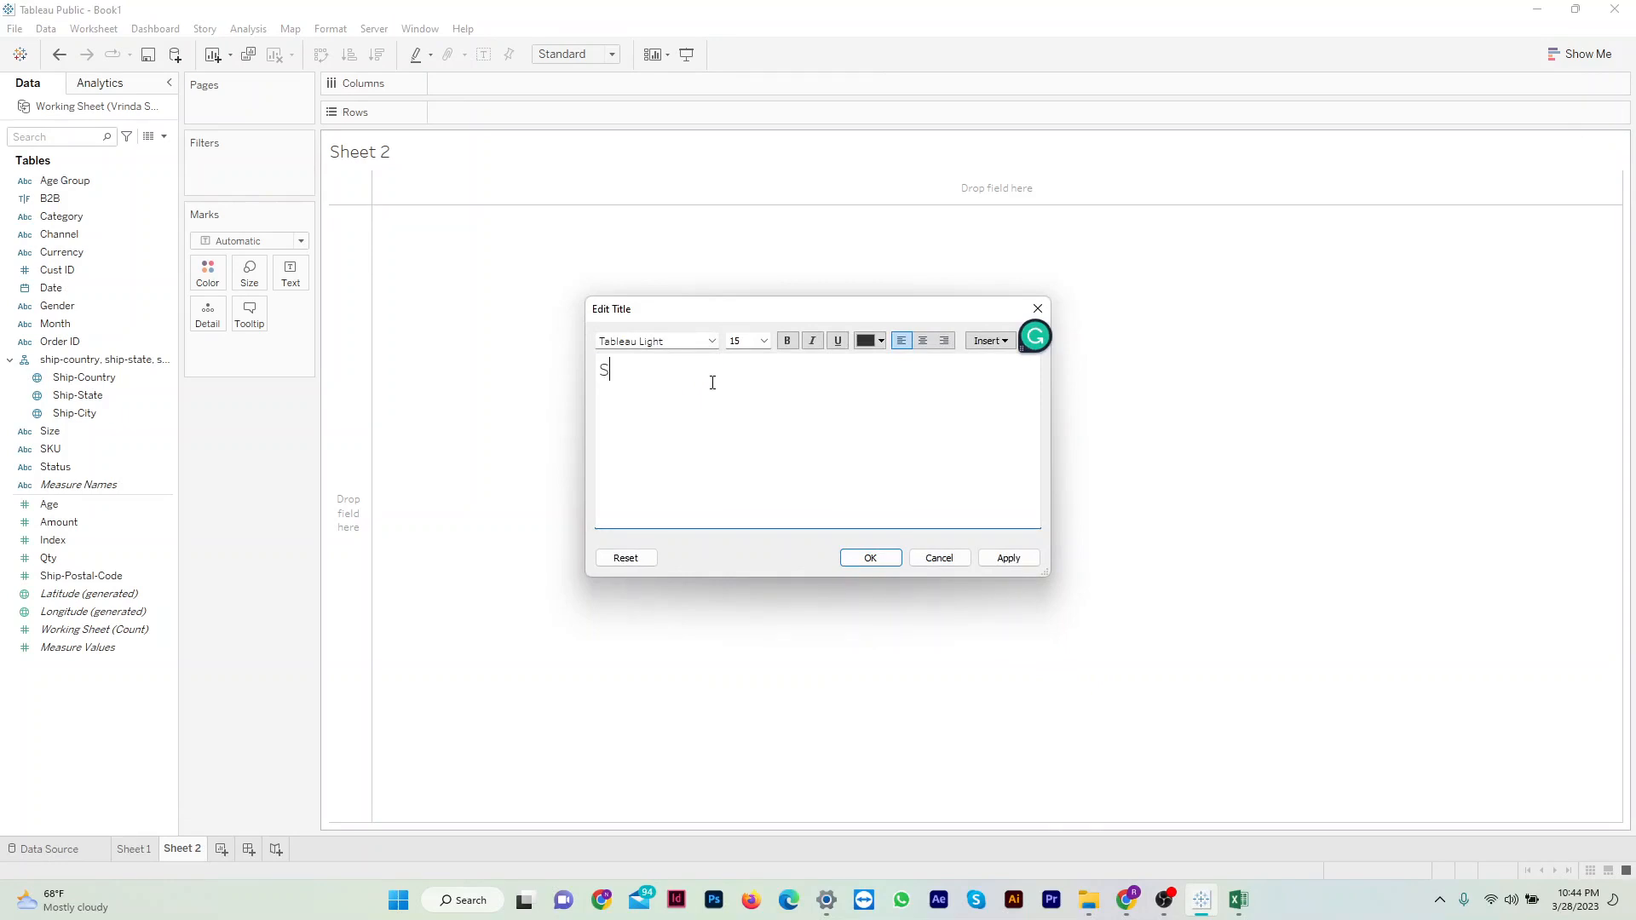
{"action": "type", "text": "ales by Gender"}
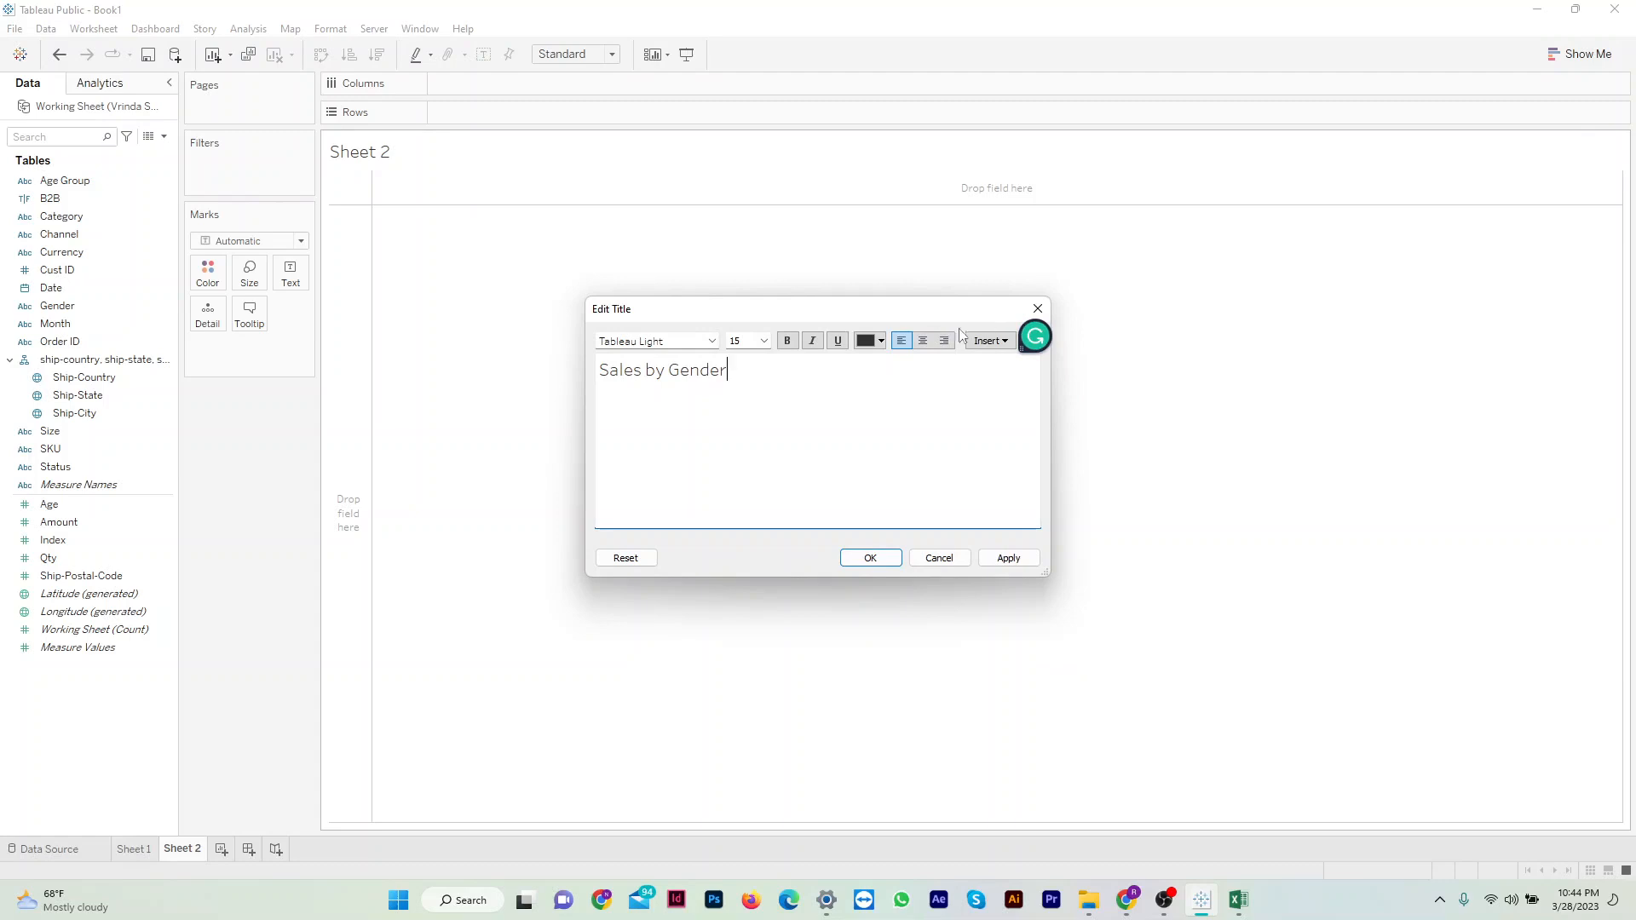
{"action": "key", "text": "ctrl+a"}
{"action": "left_click", "coordinate": [918, 341]}
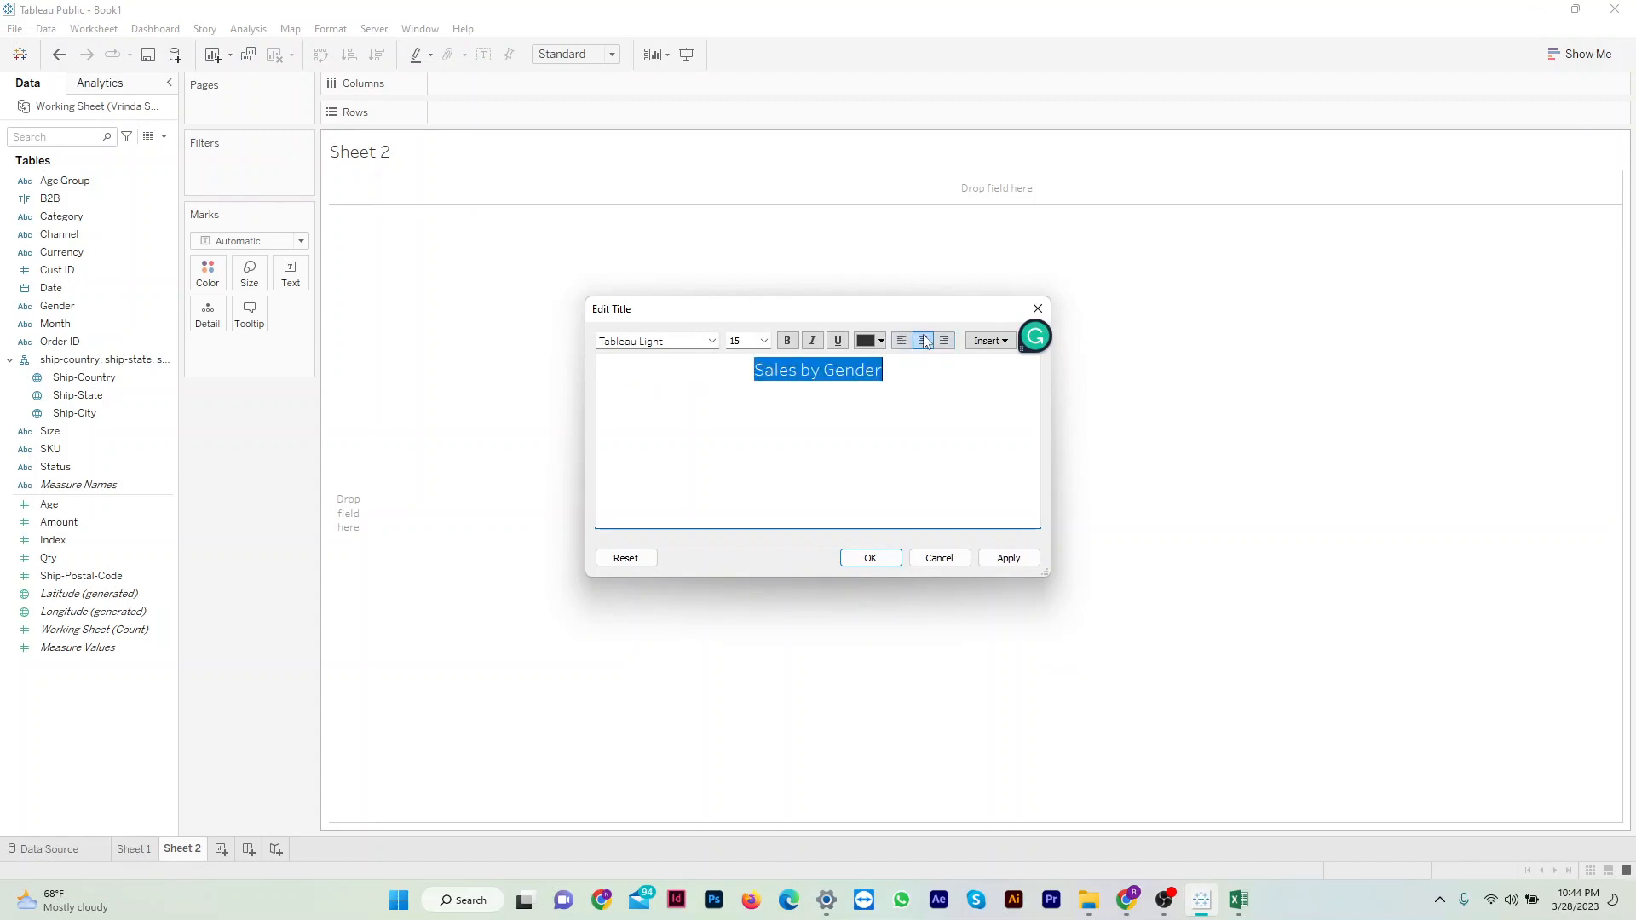
{"action": "left_click", "coordinate": [874, 558]}
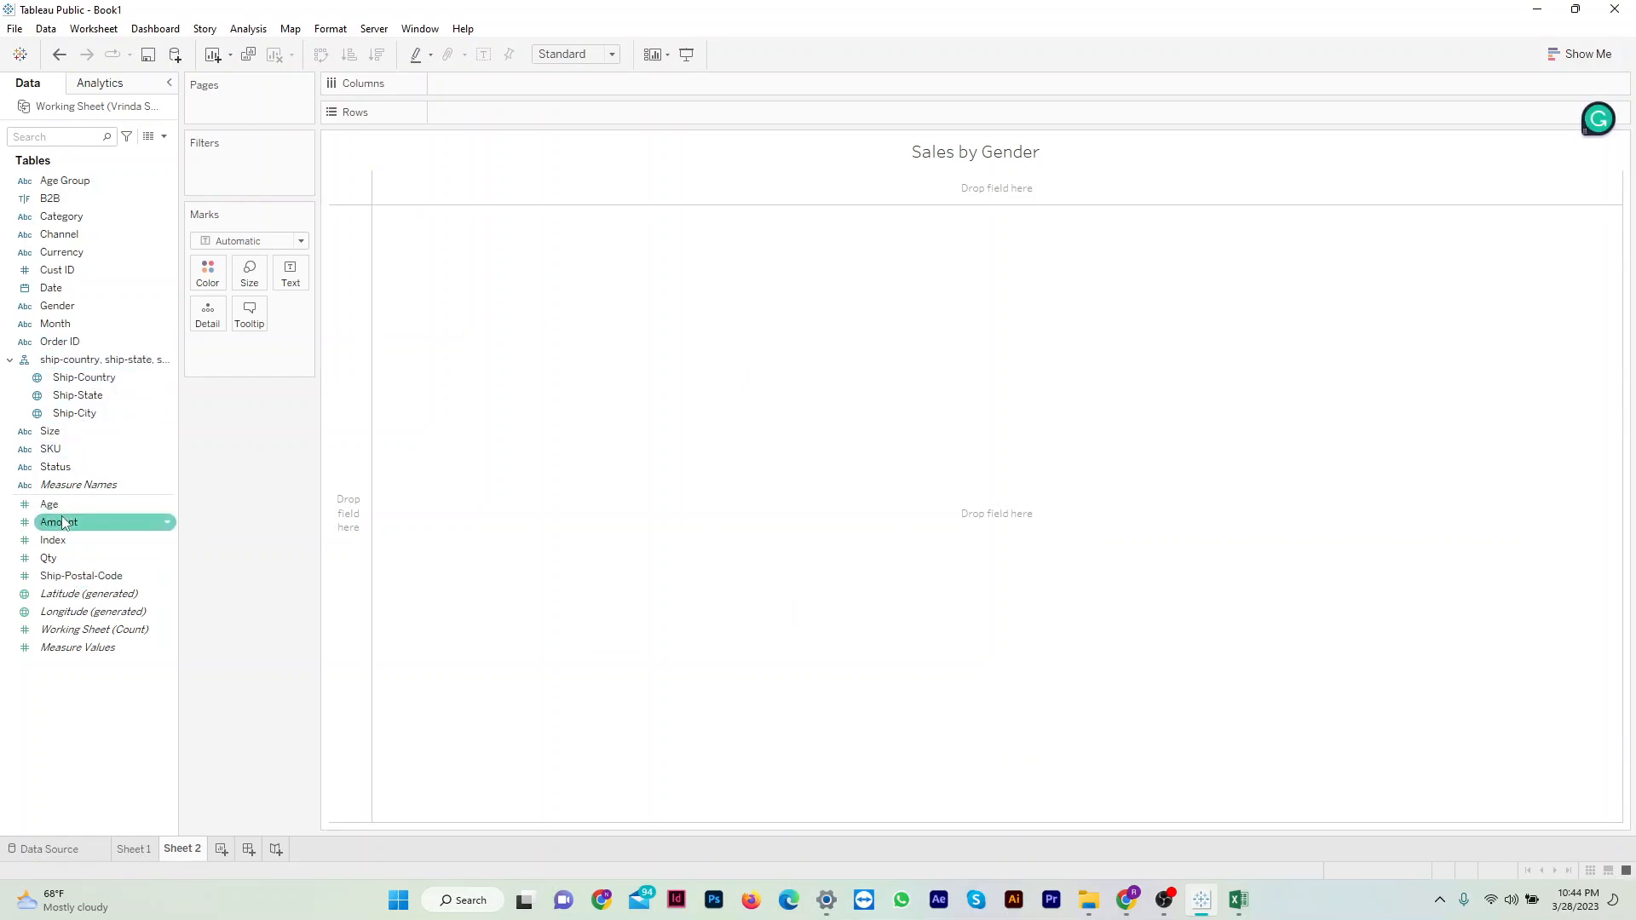
Set the mark type to Pie, add Amount to the view and fit the chart to Entire View.
{"action": "left_click", "coordinate": [302, 246]}
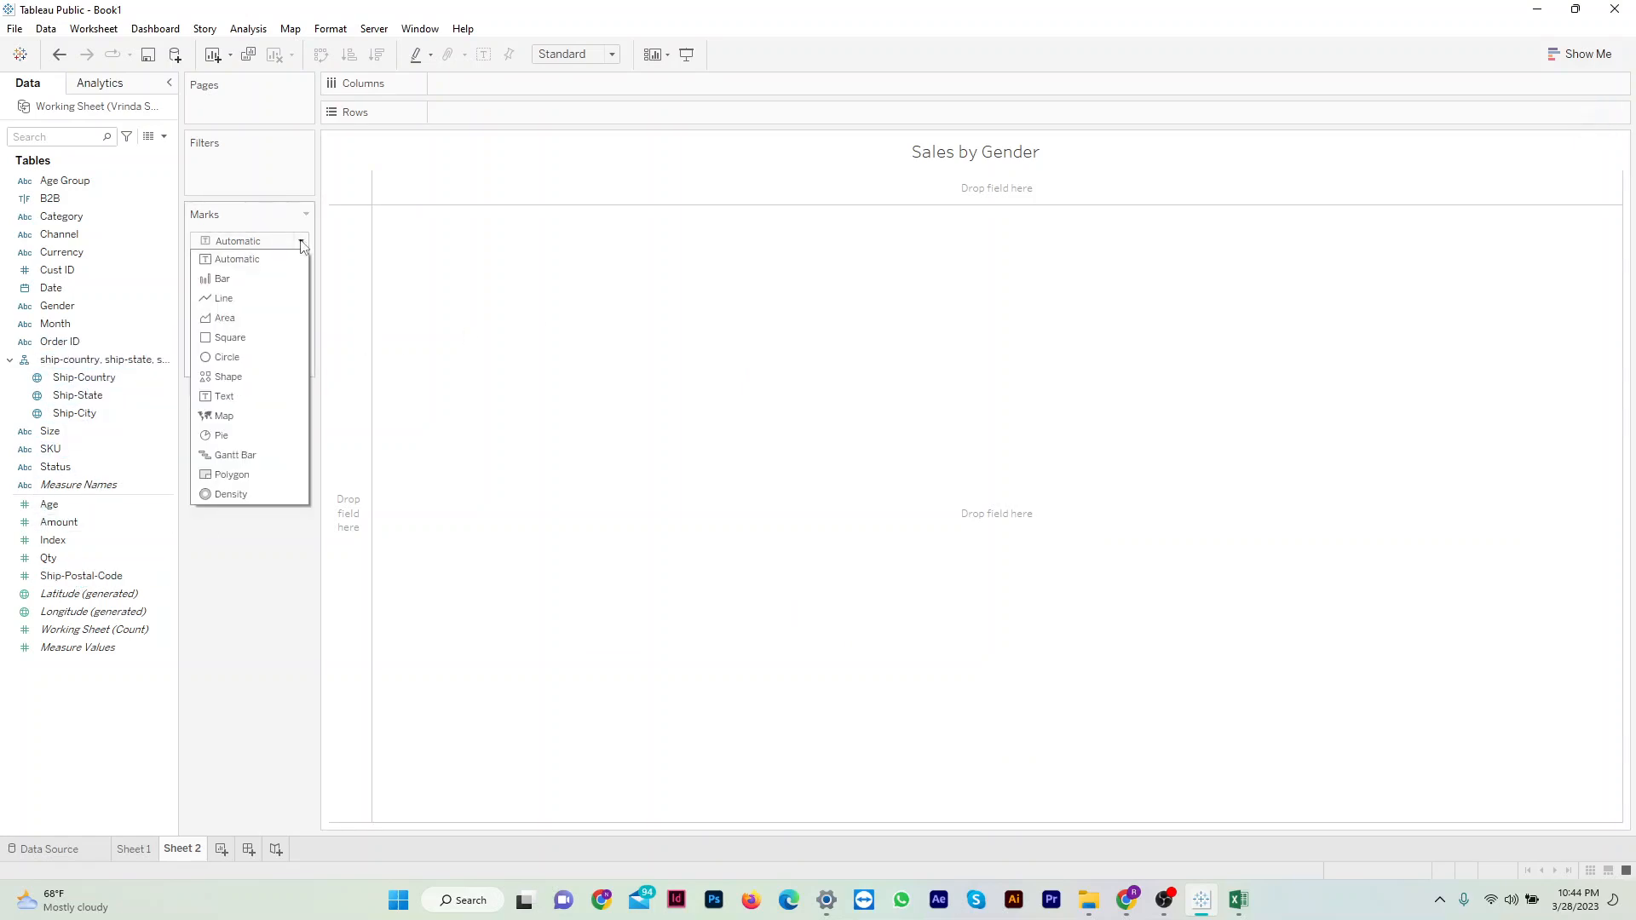
{"action": "left_click", "coordinate": [251, 432]}
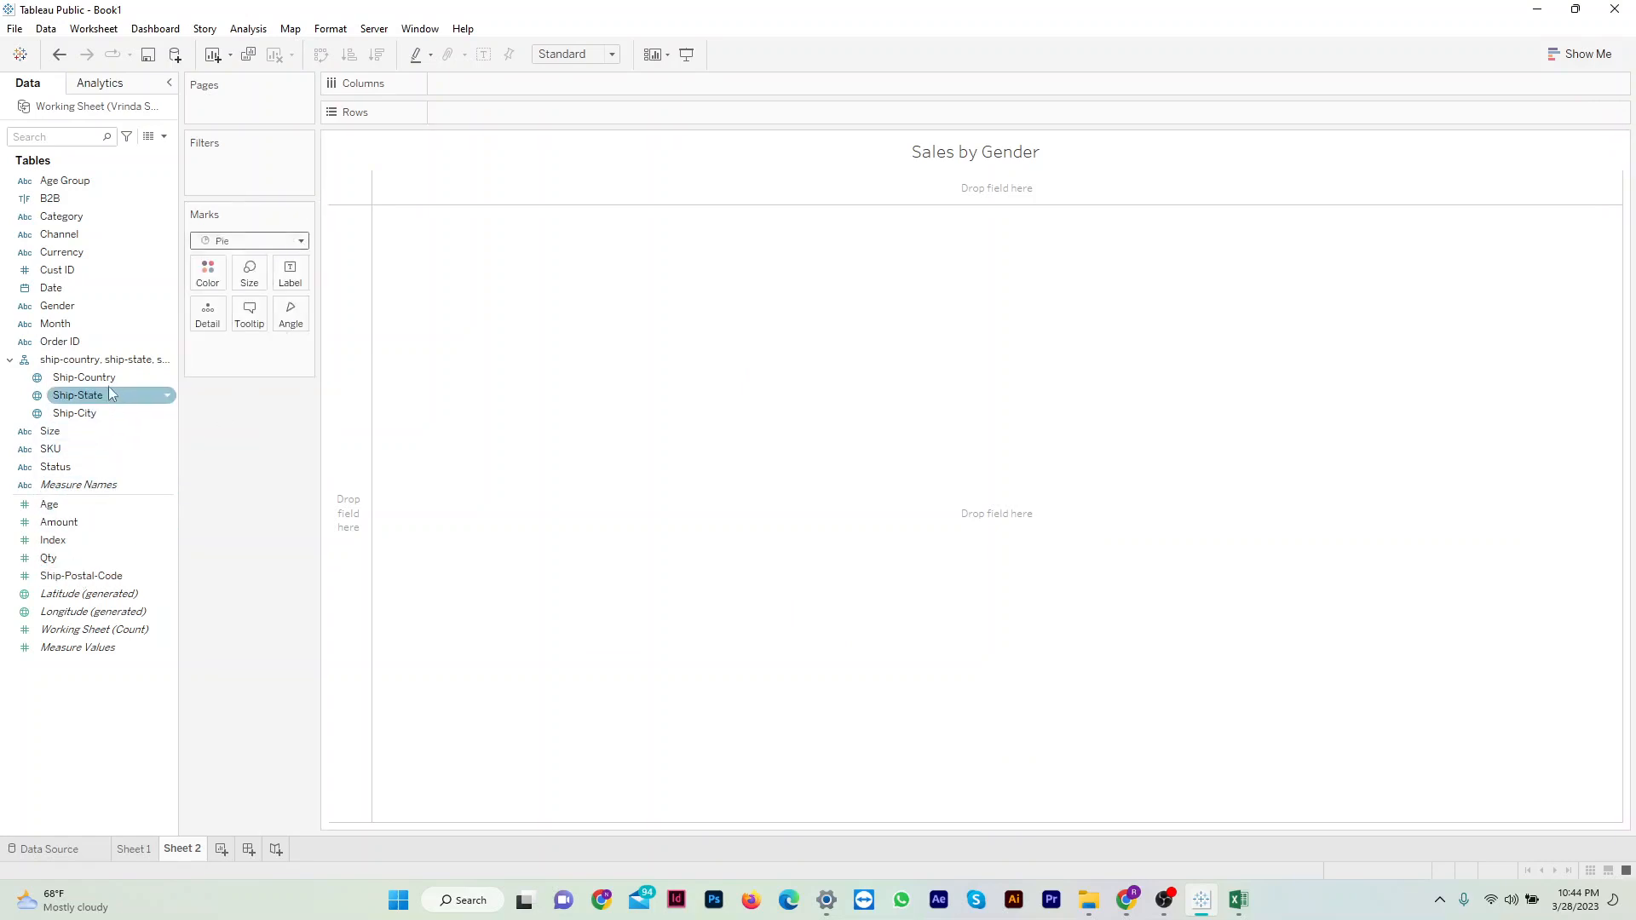
{"action": "left_click_drag", "start_coordinate": [77, 521], "coordinate": [647, 344]}
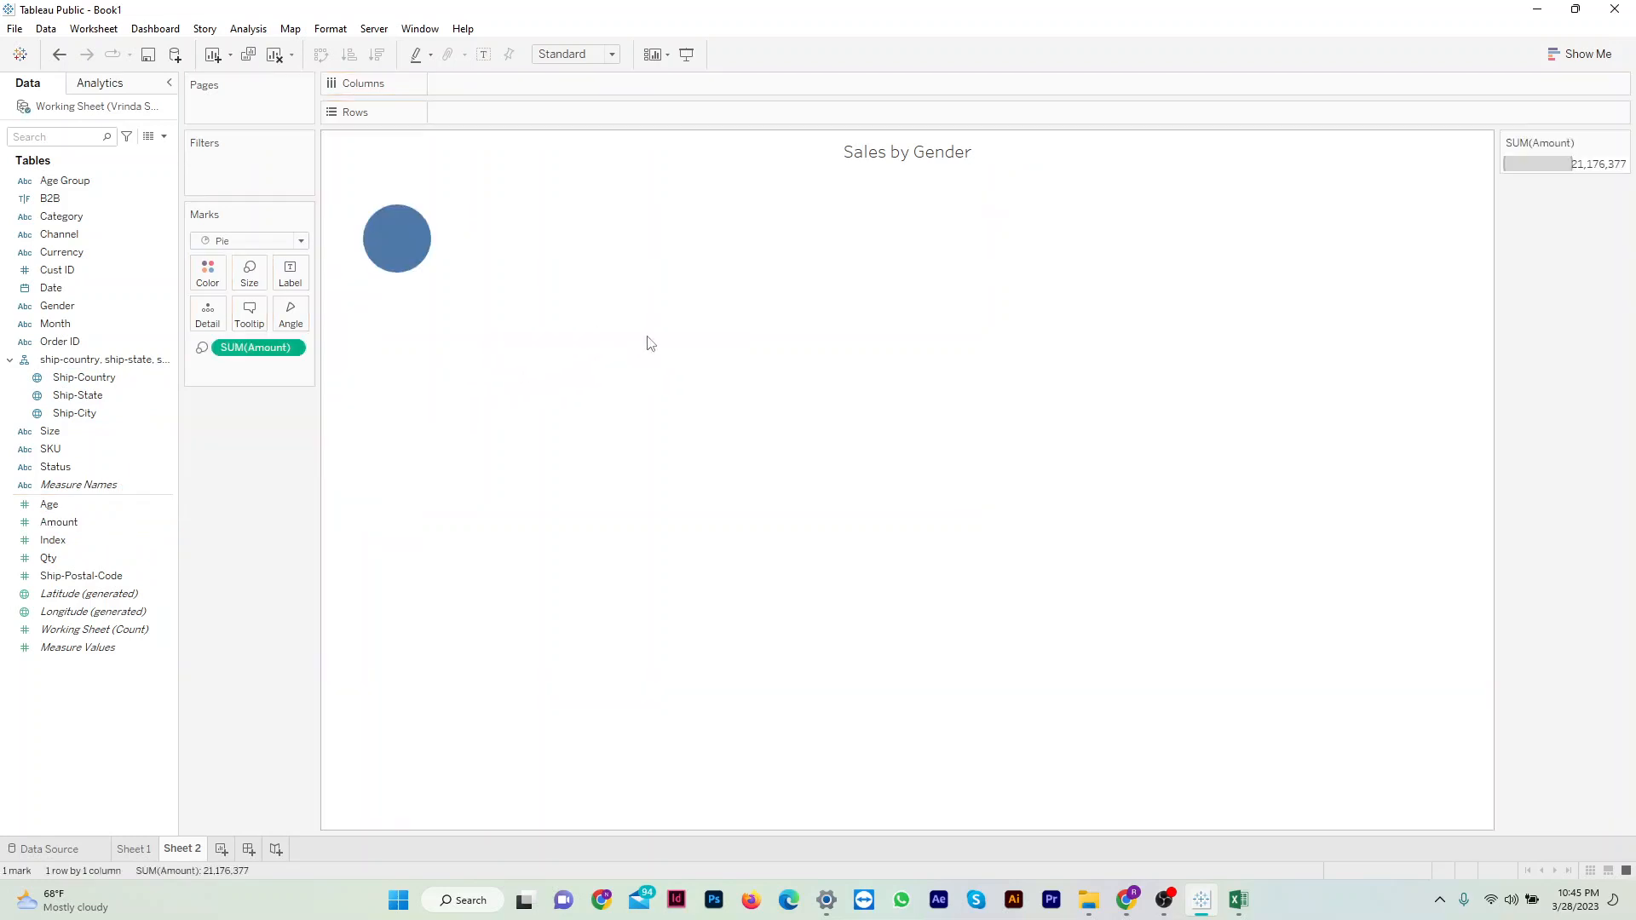
{"action": "left_click", "coordinate": [601, 54]}
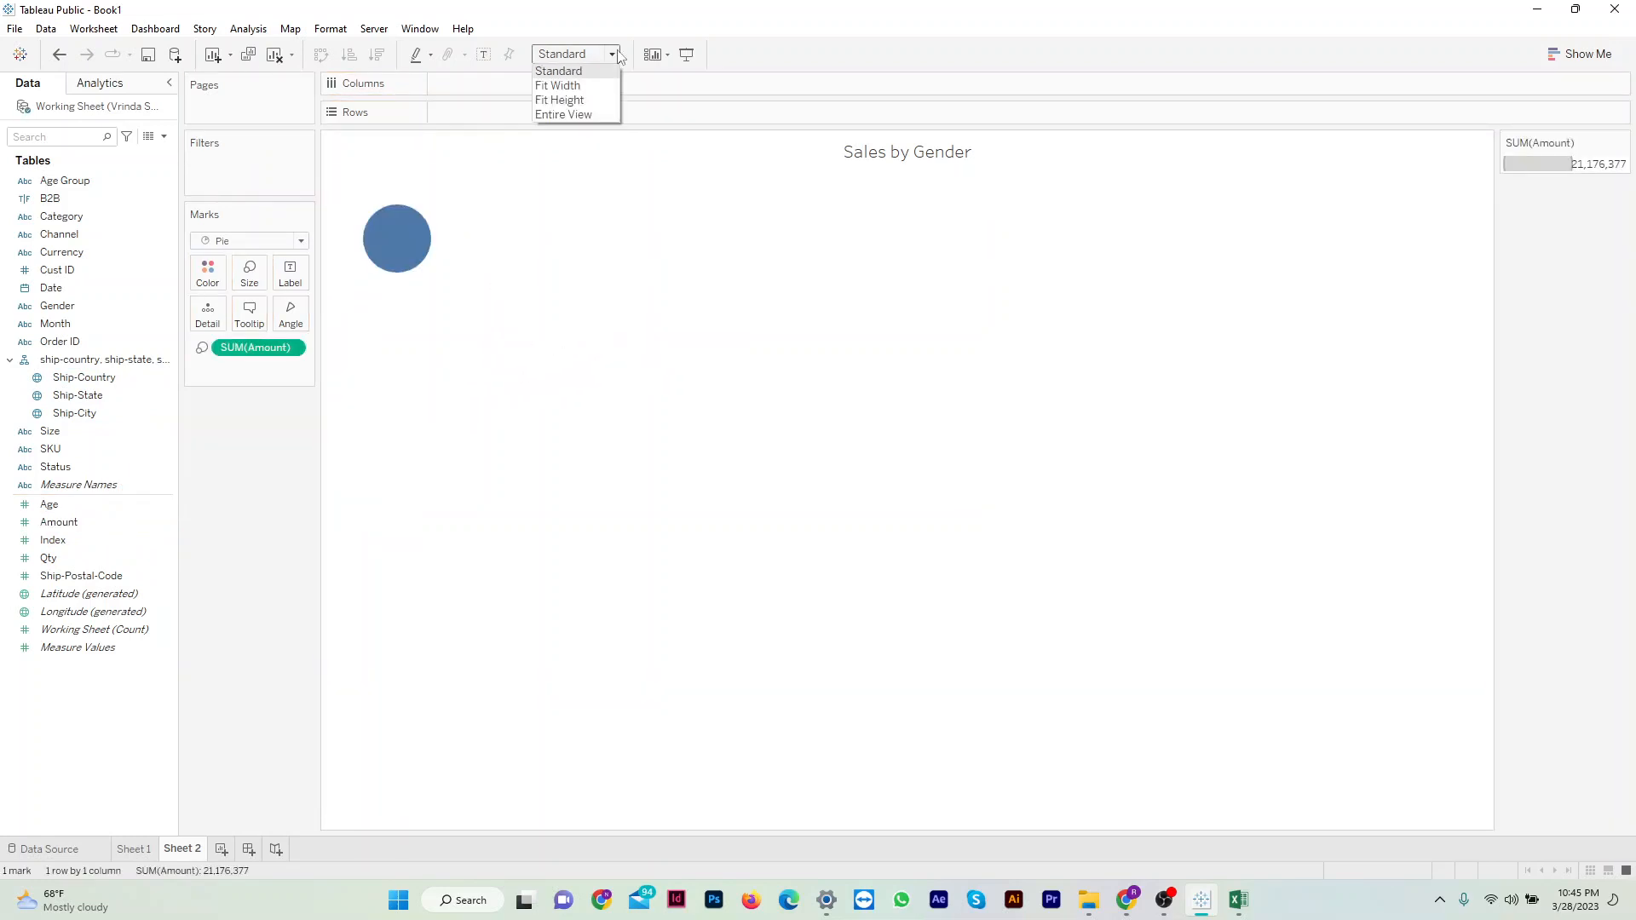
{"action": "left_click", "coordinate": [569, 116]}
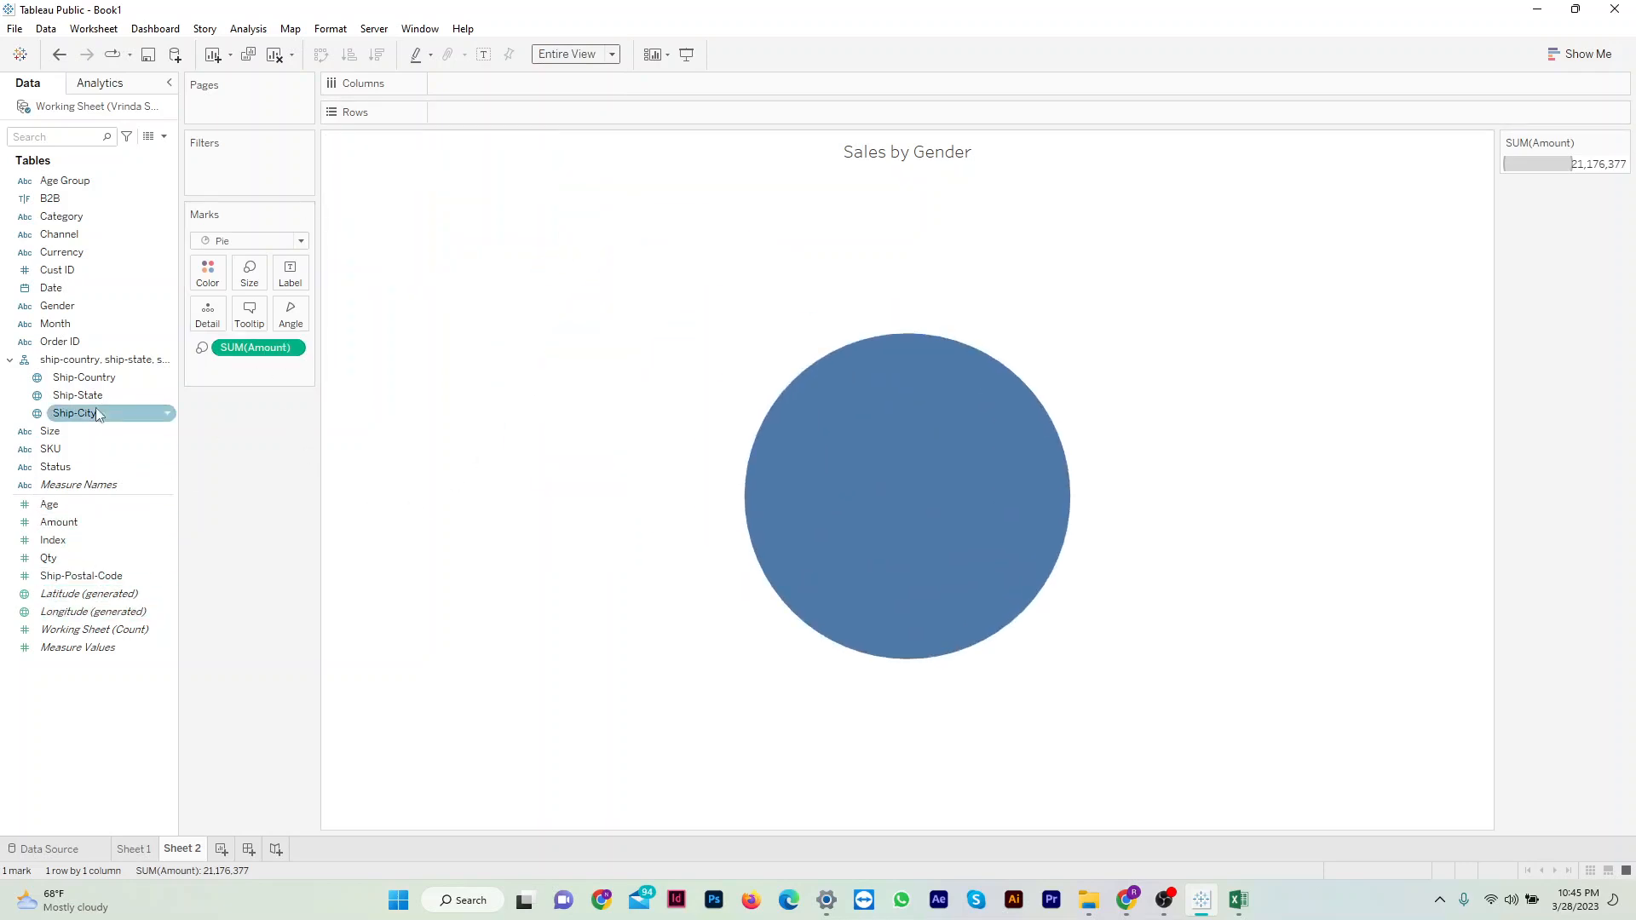
Color the pie slices by Gender and add Gender a second time as the slice label.
{"action": "left_click_drag", "start_coordinate": [94, 306], "coordinate": [237, 373]}
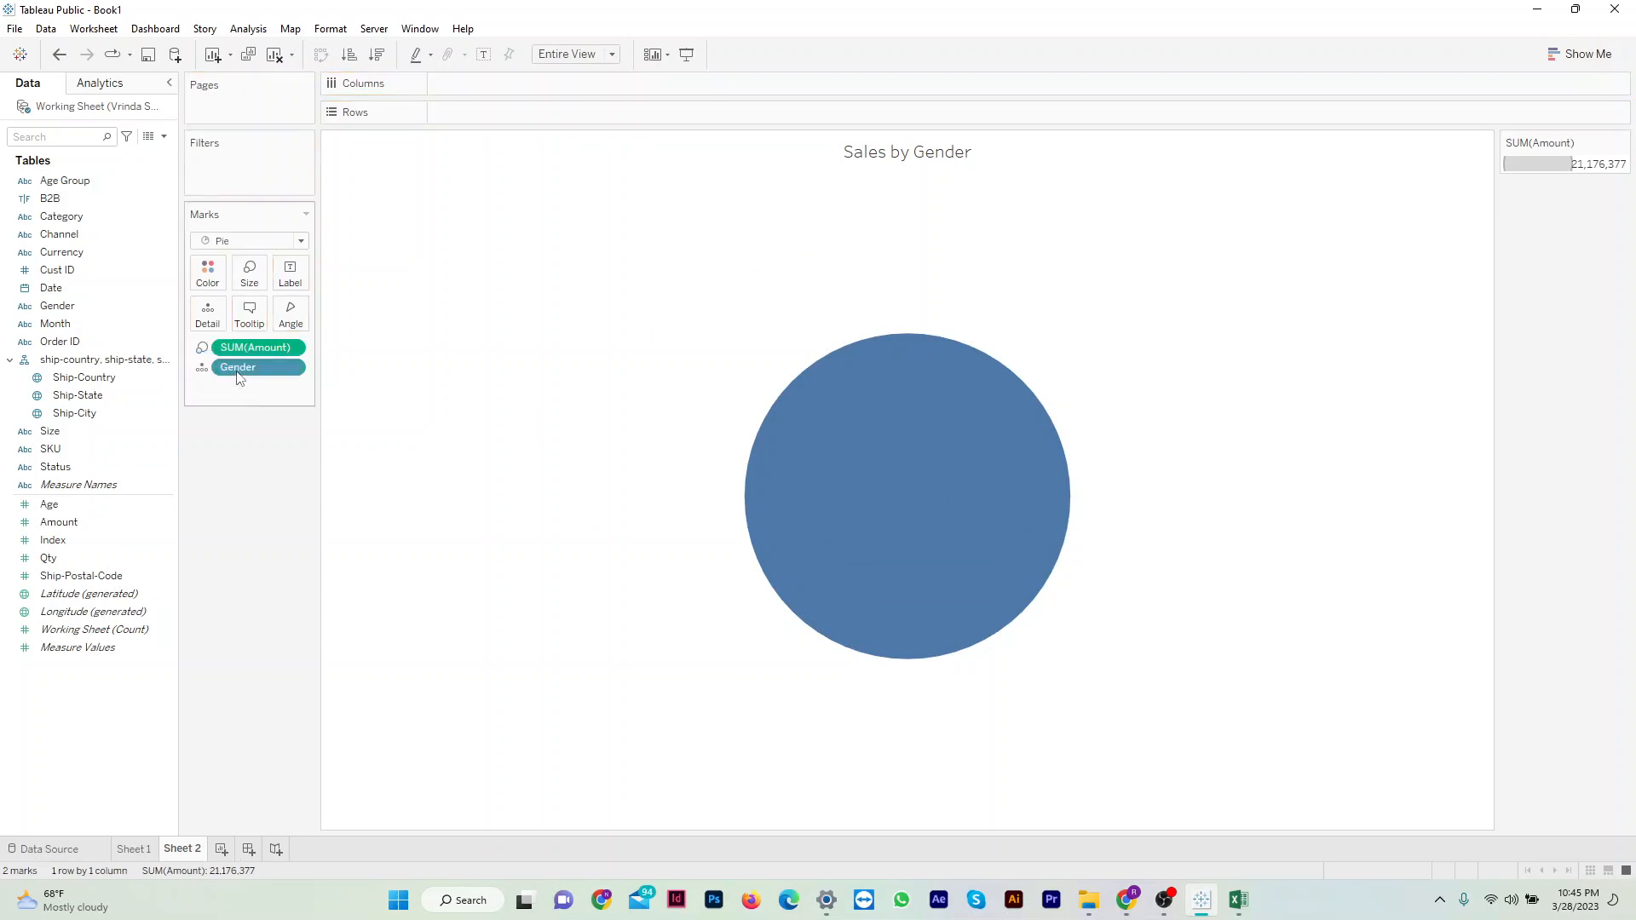
{"action": "left_click", "coordinate": [201, 369]}
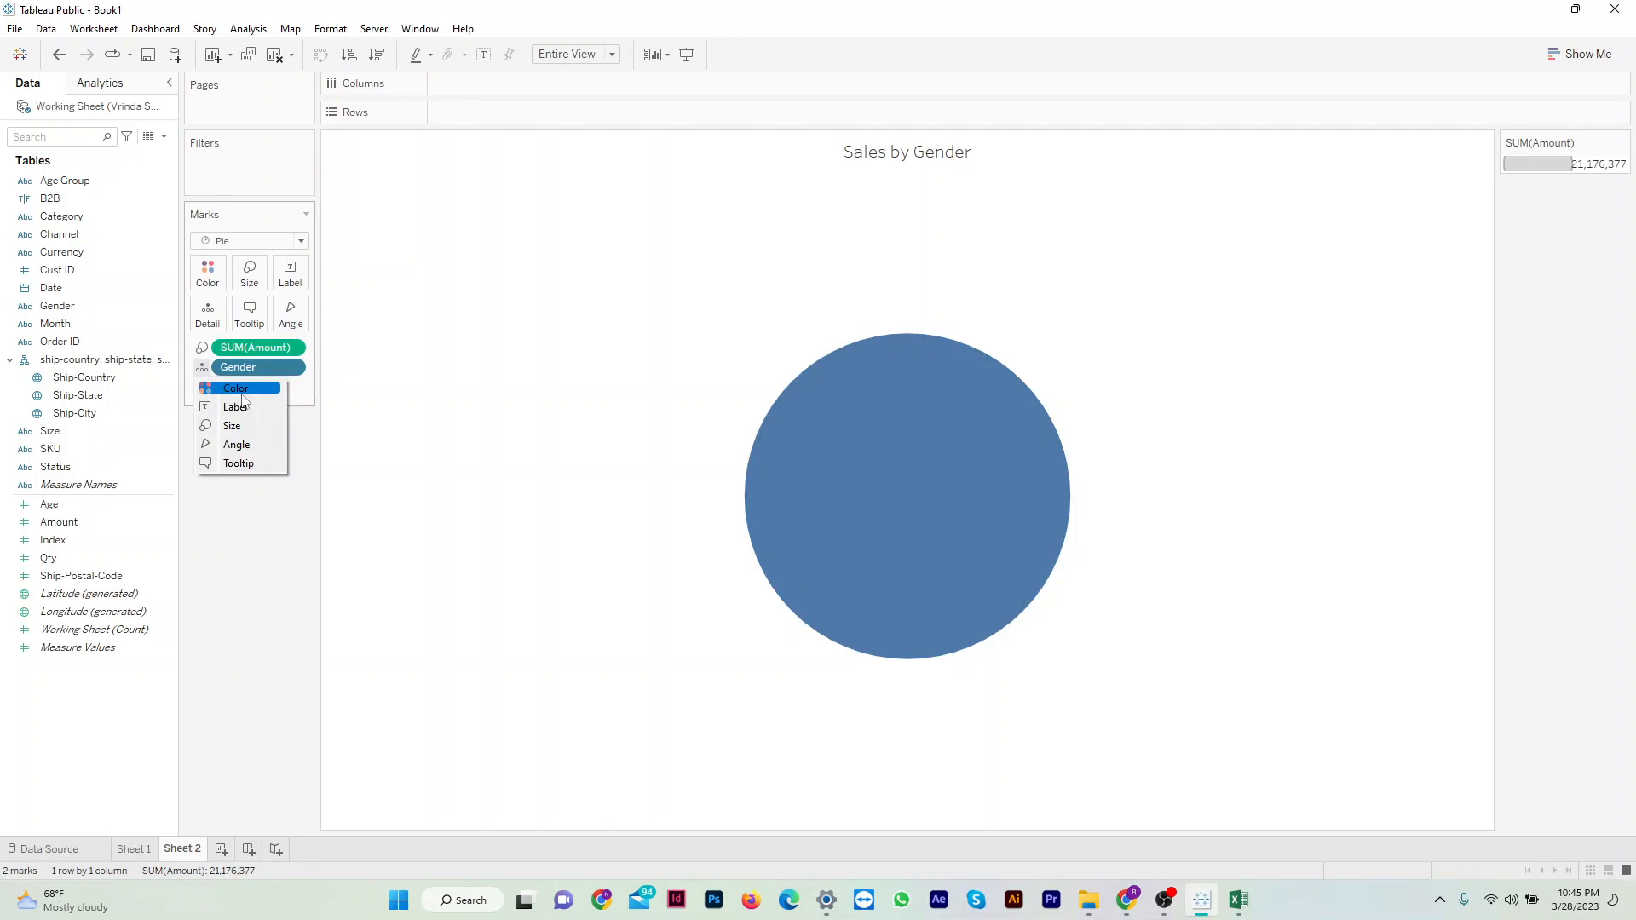
{"action": "left_click", "coordinate": [238, 388]}
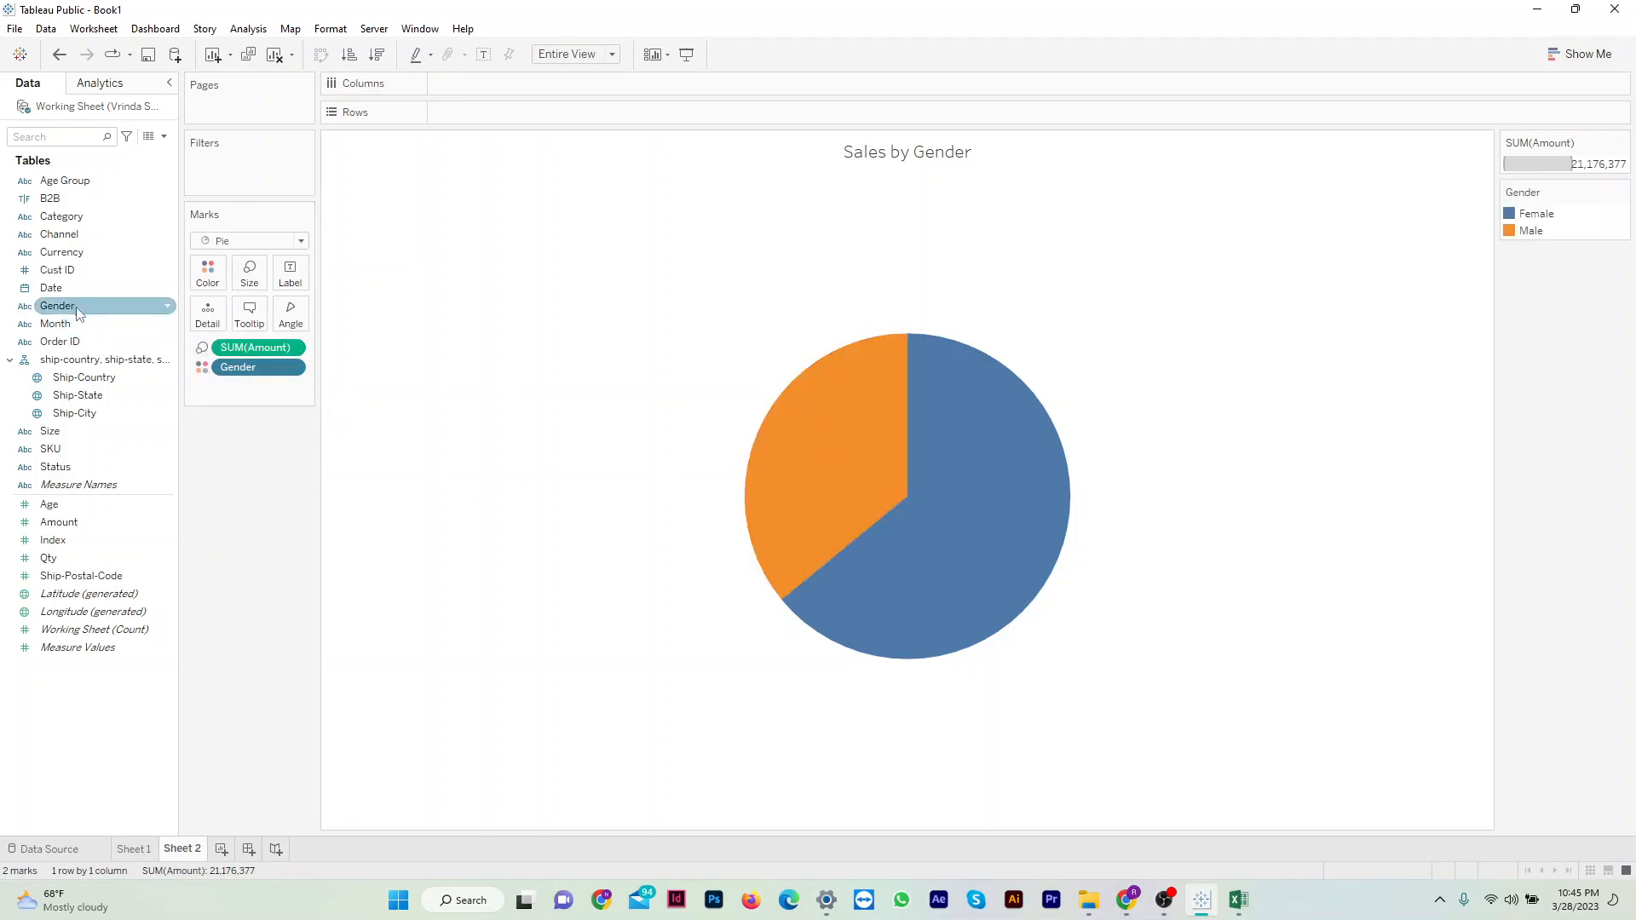
{"action": "left_click_drag", "start_coordinate": [58, 306], "coordinate": [232, 392]}
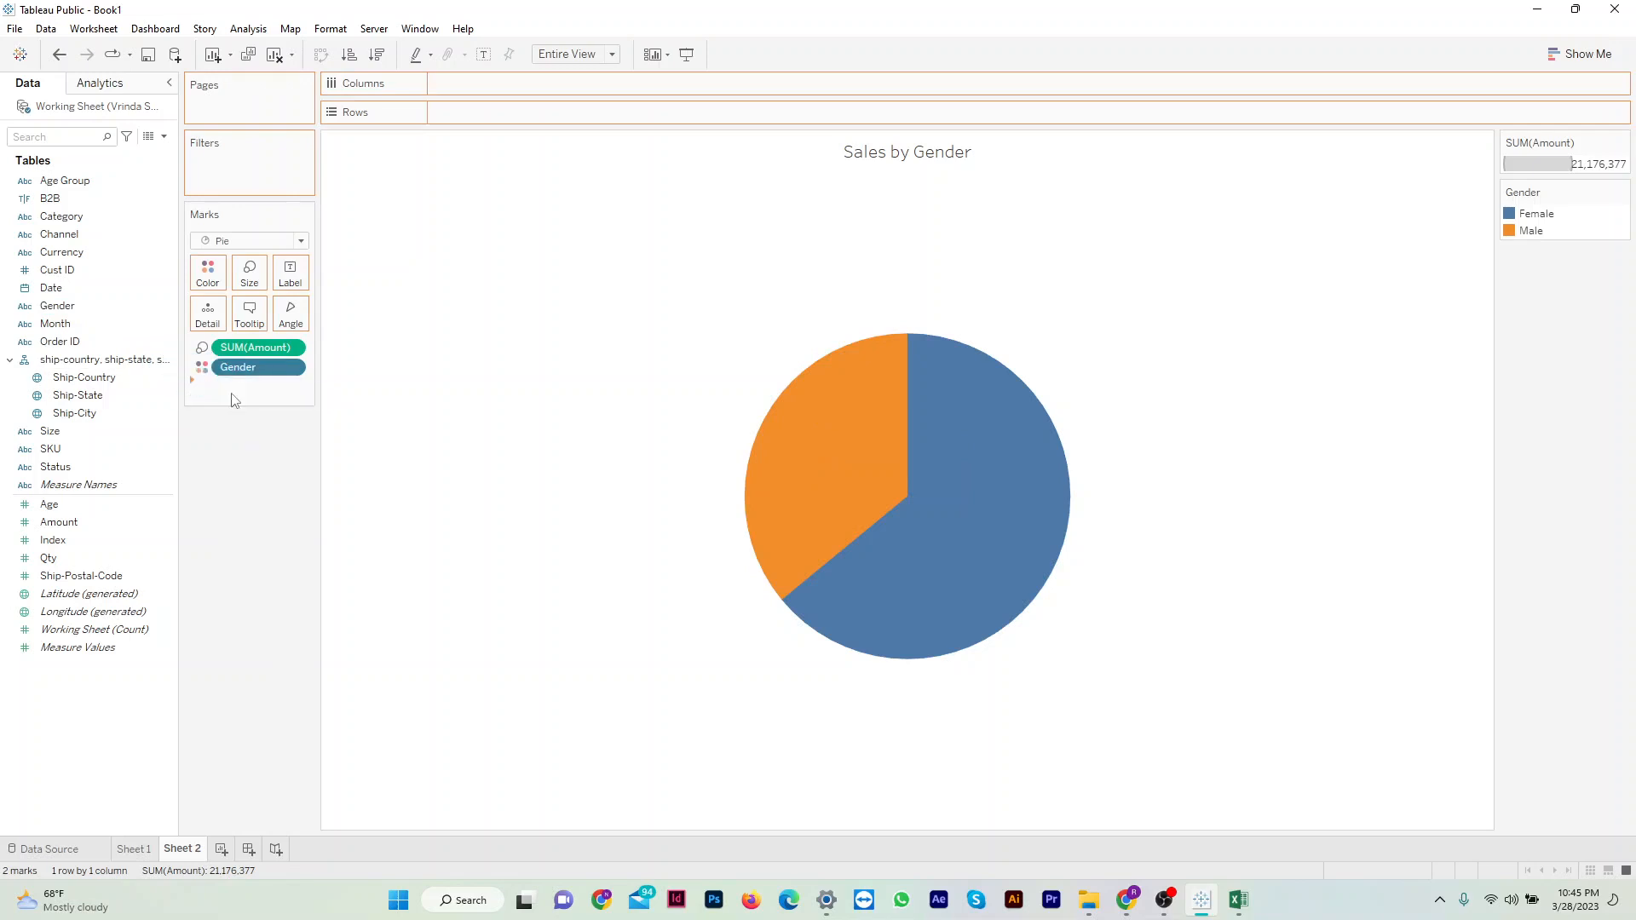
{"action": "left_click", "coordinate": [203, 390]}
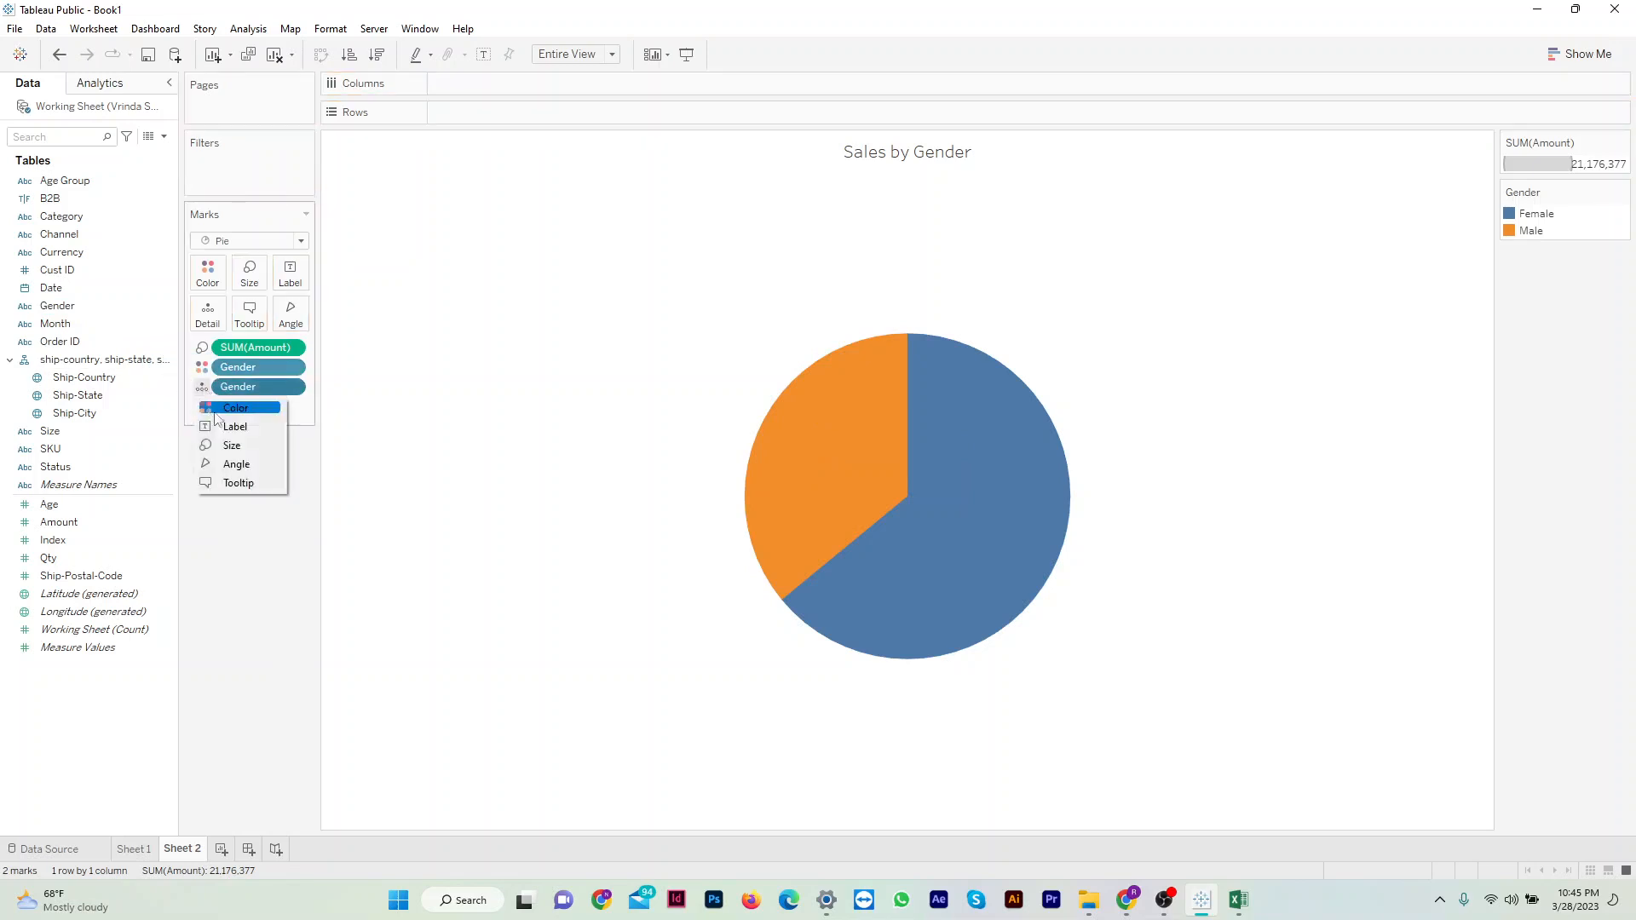
{"action": "left_click", "coordinate": [228, 439]}
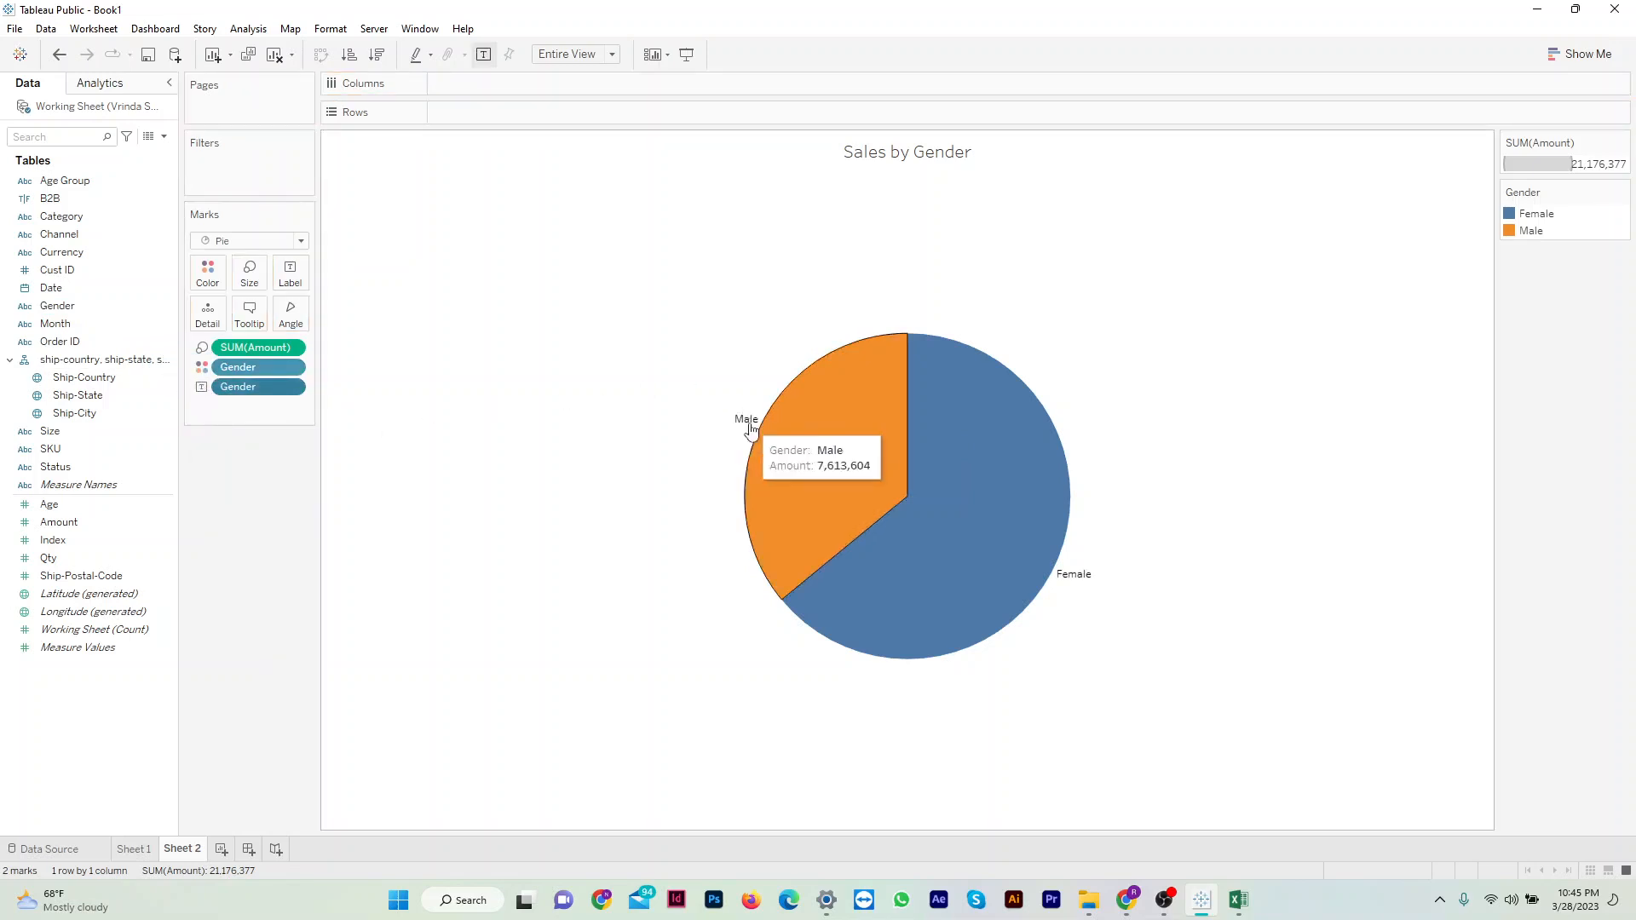
{"action": "mouse_move", "coordinate": [793, 435]}
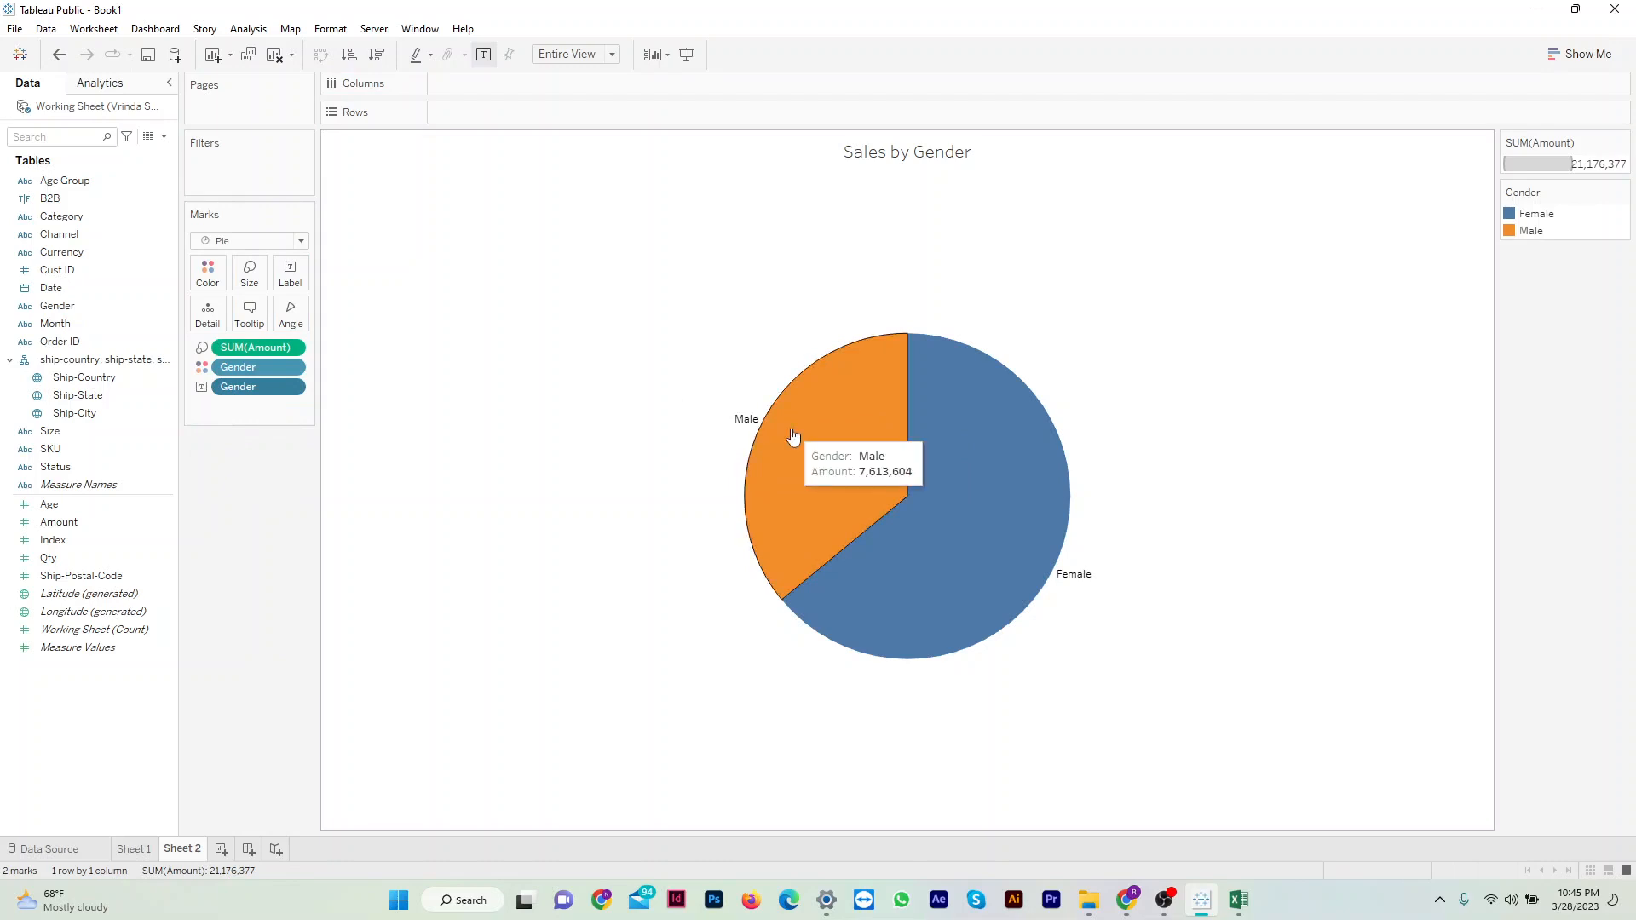
{"action": "left_click", "coordinate": [290, 392]}
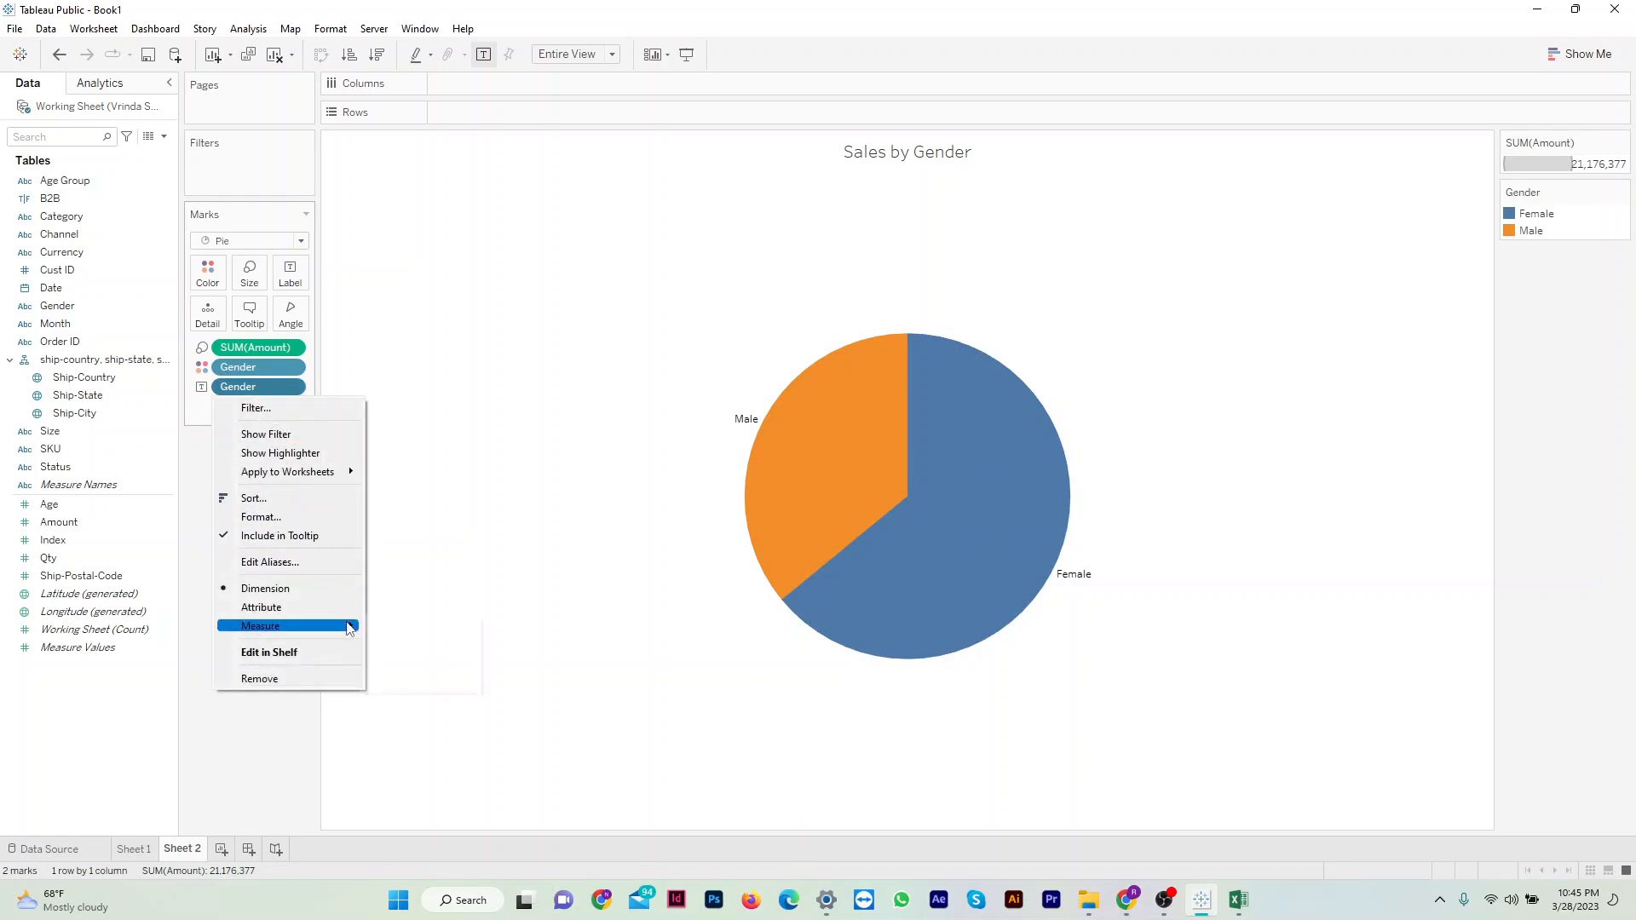
{"action": "left_click", "coordinate": [195, 438]}
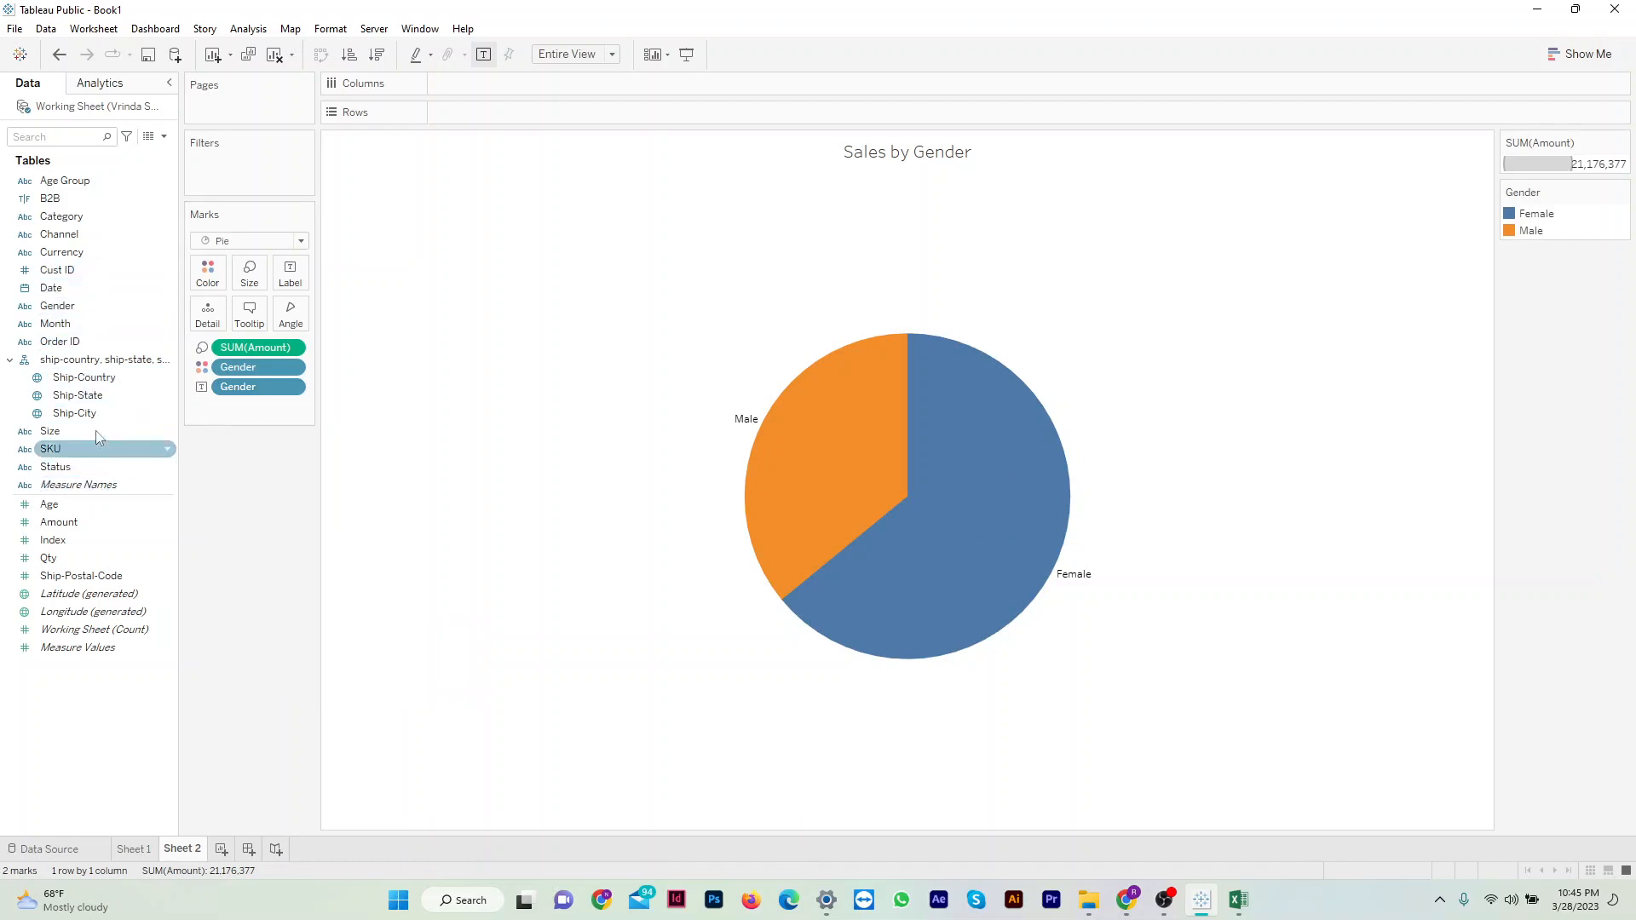
{"action": "left_click", "coordinate": [292, 348]}
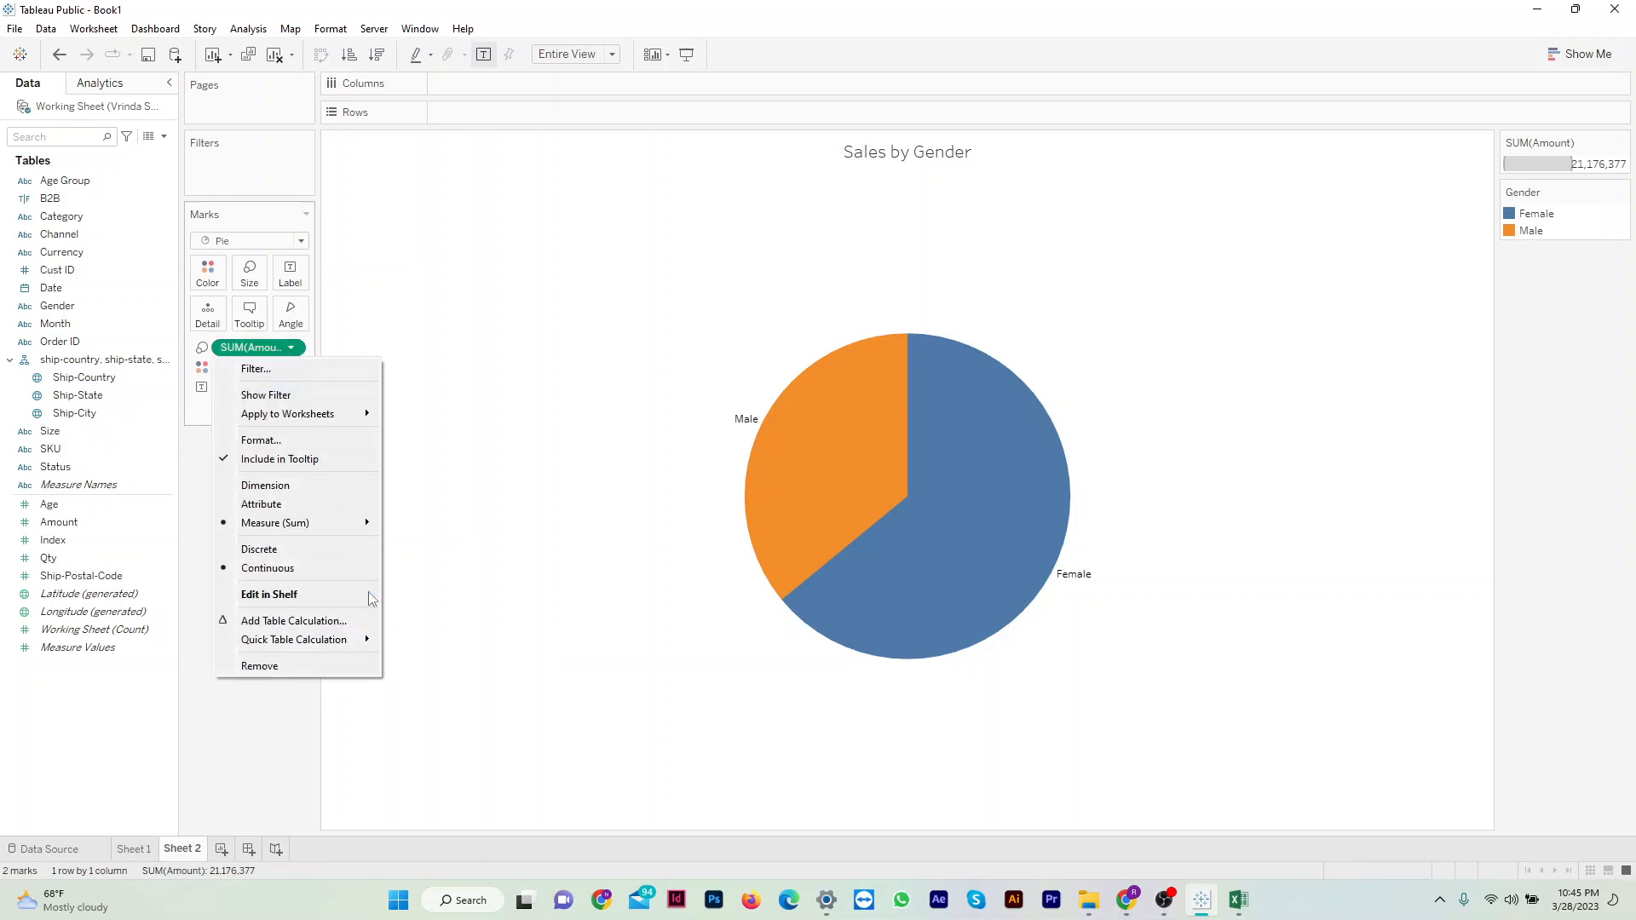
{"action": "left_click", "coordinate": [281, 353]}
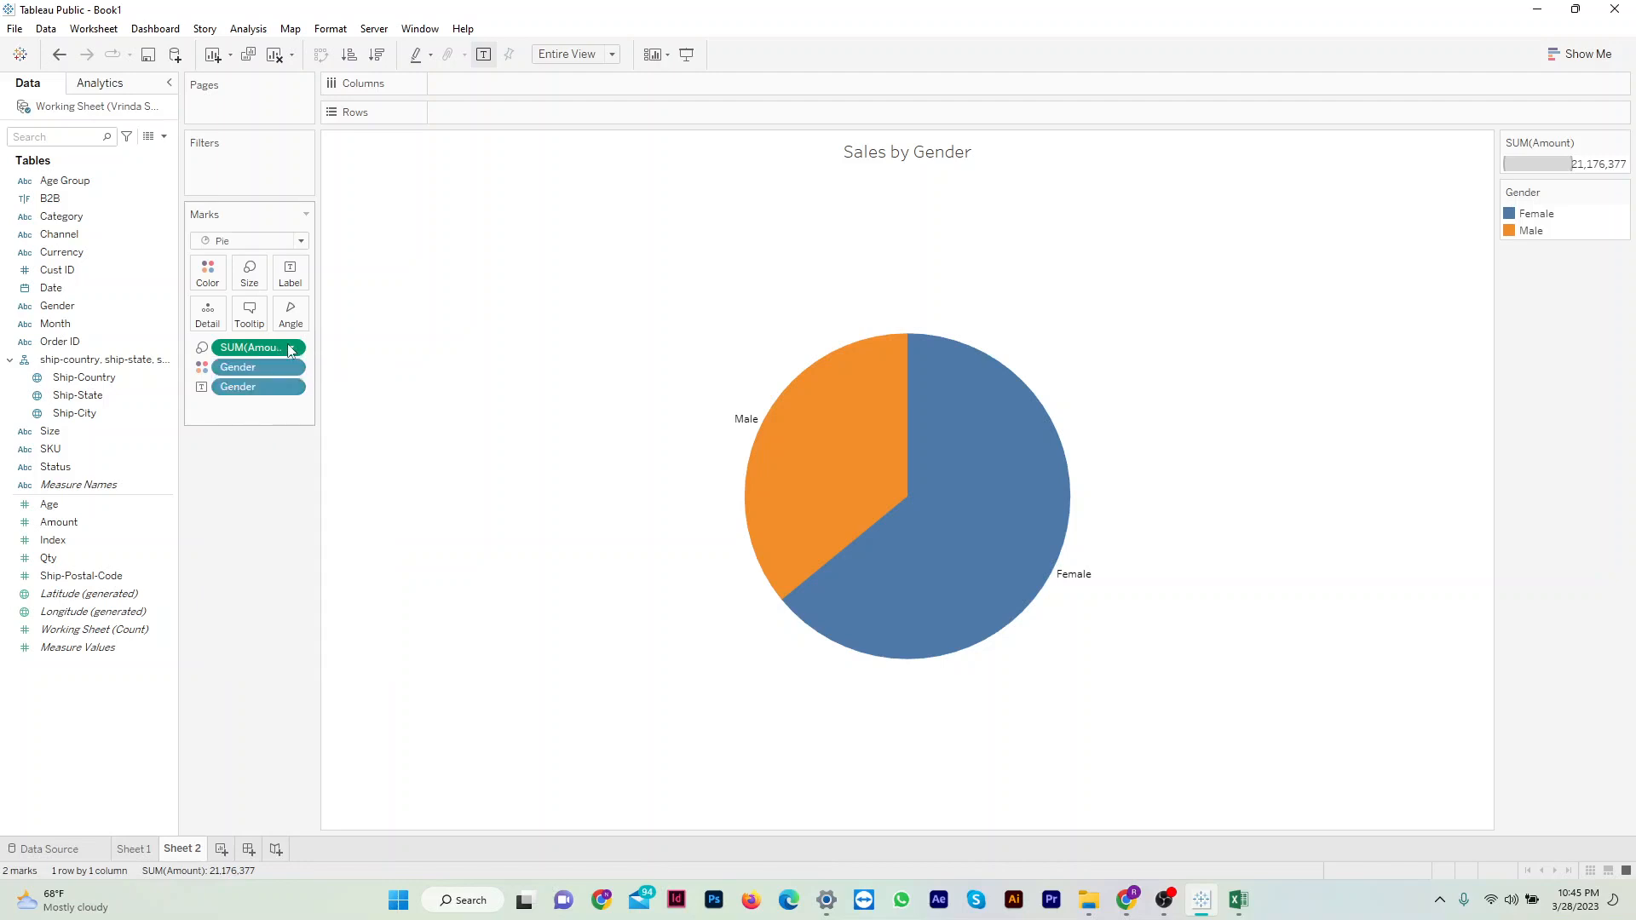
Apply the Percent of Total quick table calculation to the SUM(Amount) field that sets the pie's size.
{"action": "left_click", "coordinate": [290, 350]}
{"action": "mouse_move", "coordinate": [349, 641]}
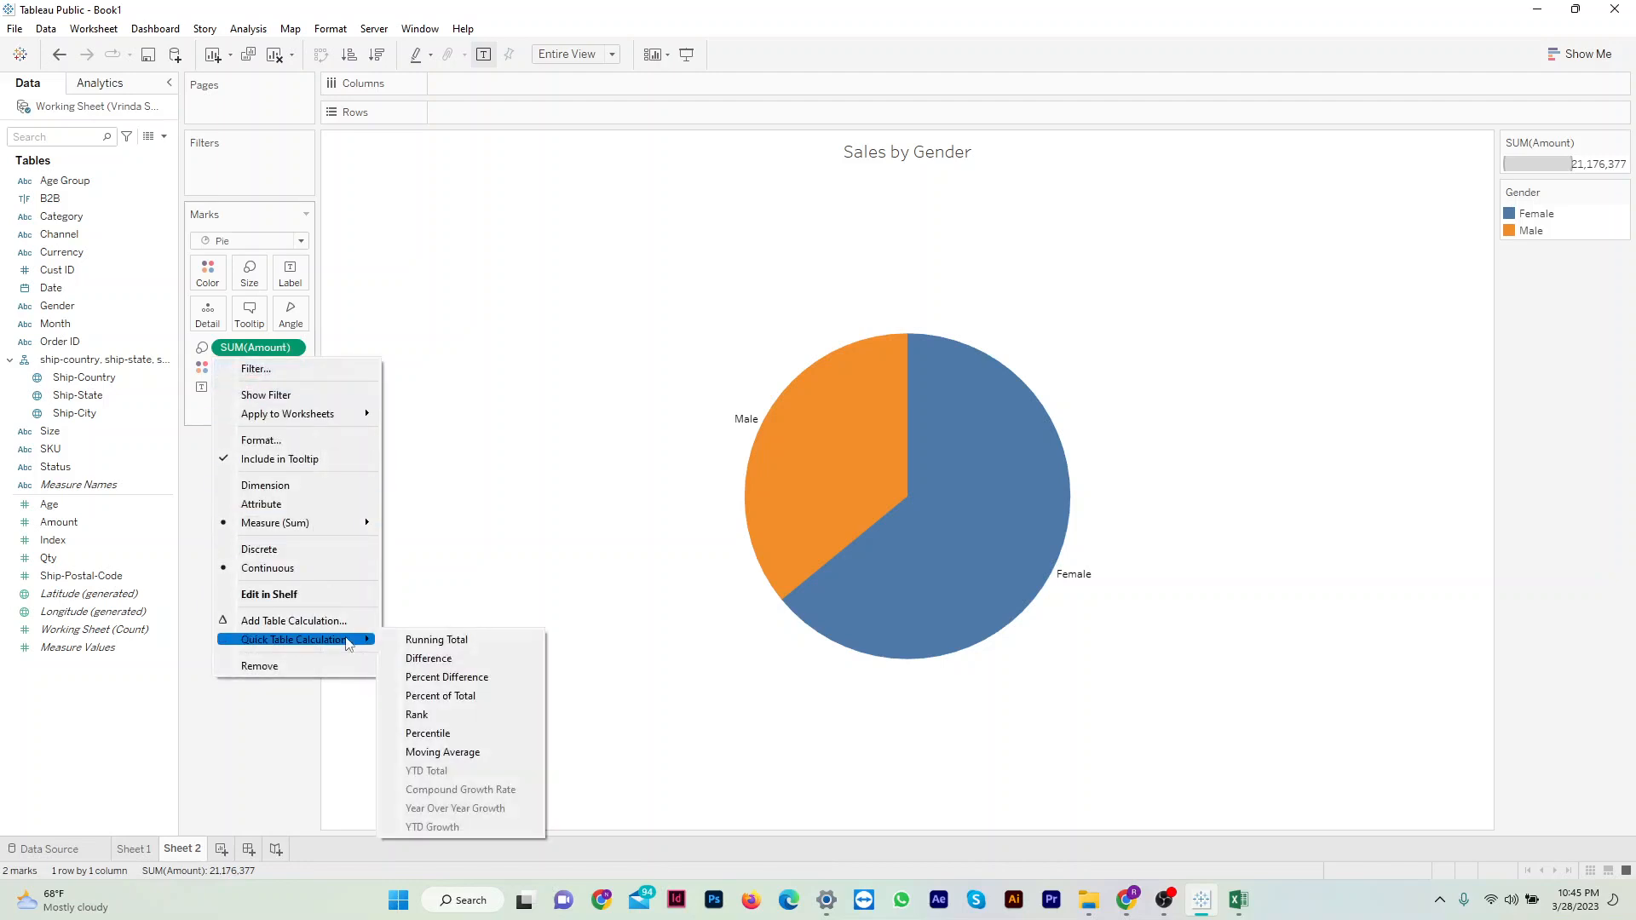
{"action": "left_click", "coordinate": [452, 696]}
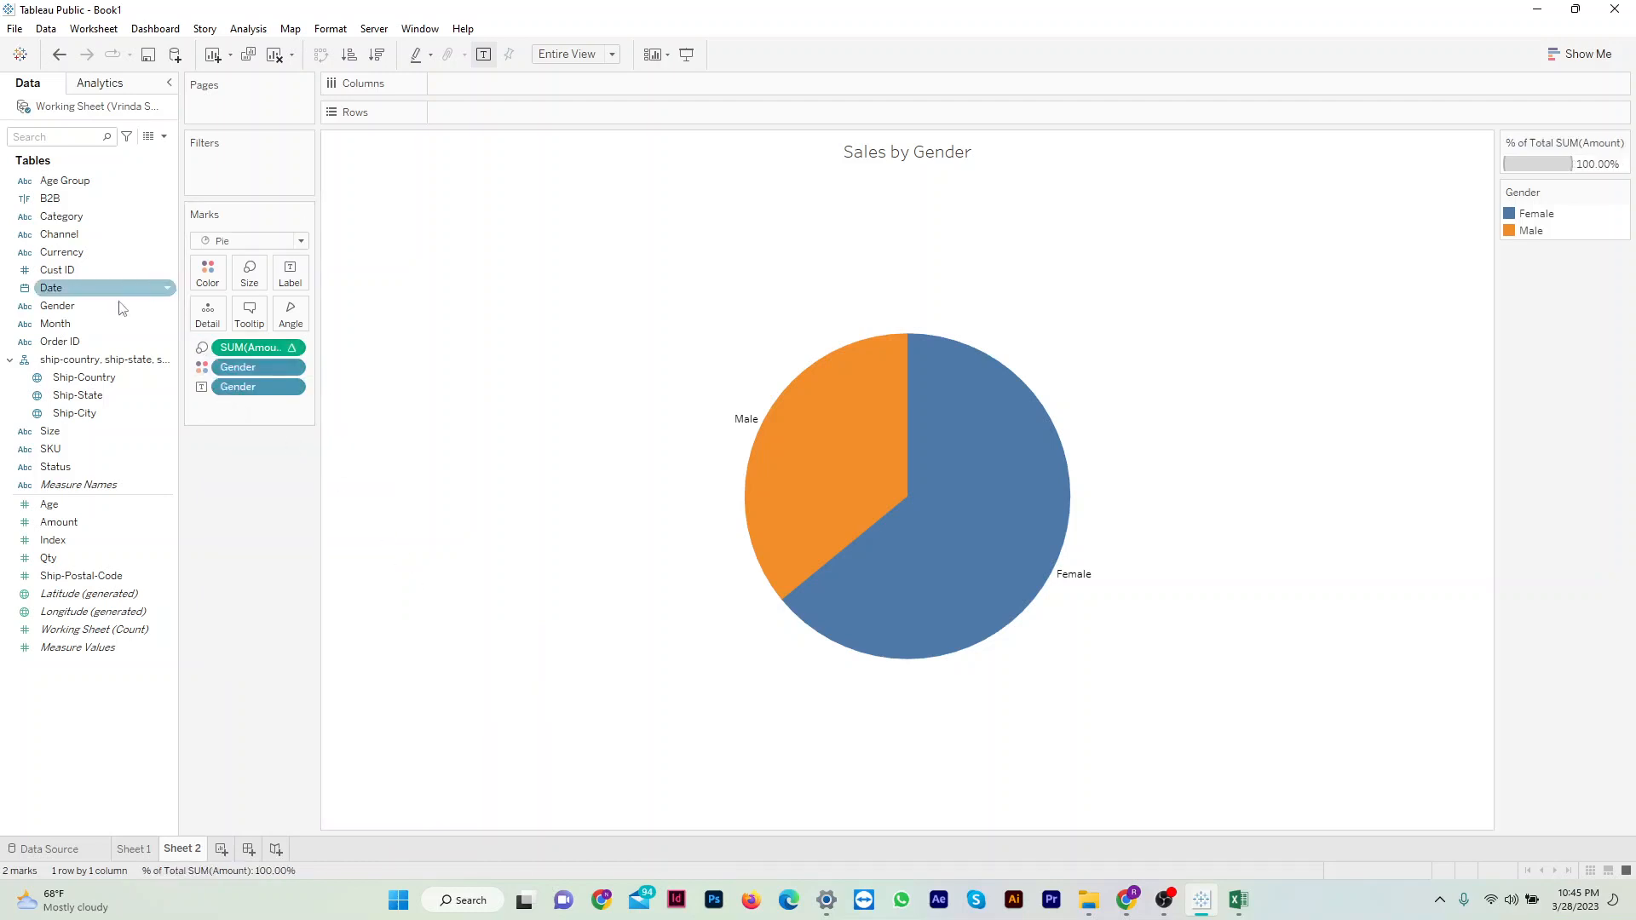
Add Amount as a second slice label and show it with the Percent of Total quick table calculation.
{"action": "left_click_drag", "start_coordinate": [85, 523], "coordinate": [226, 418]}
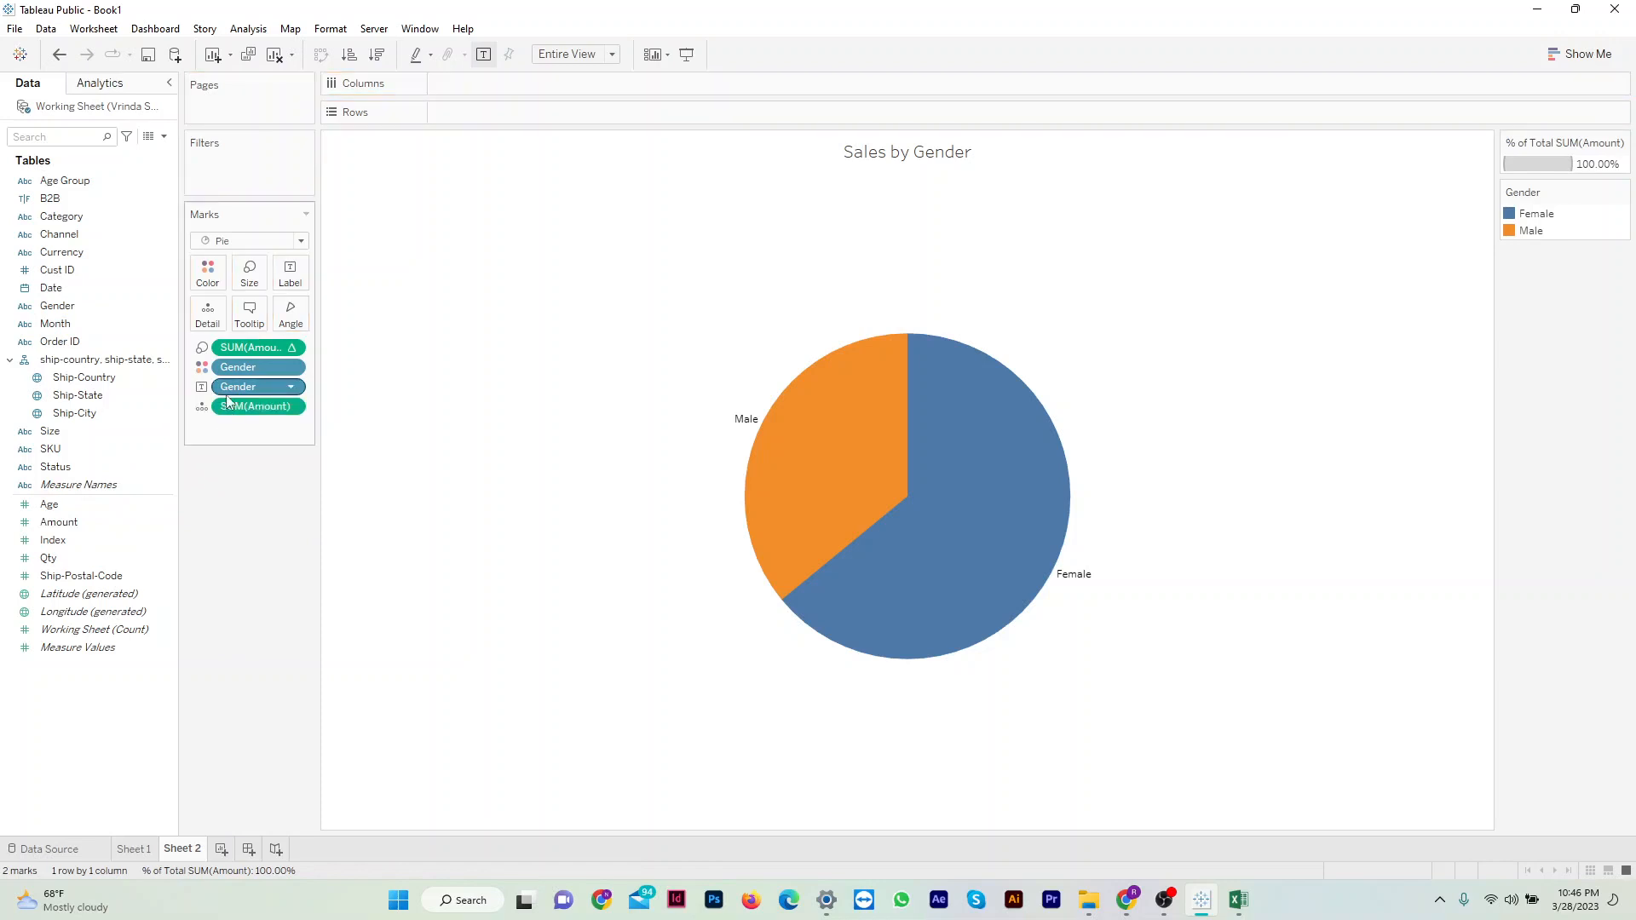
{"action": "left_click", "coordinate": [202, 407]}
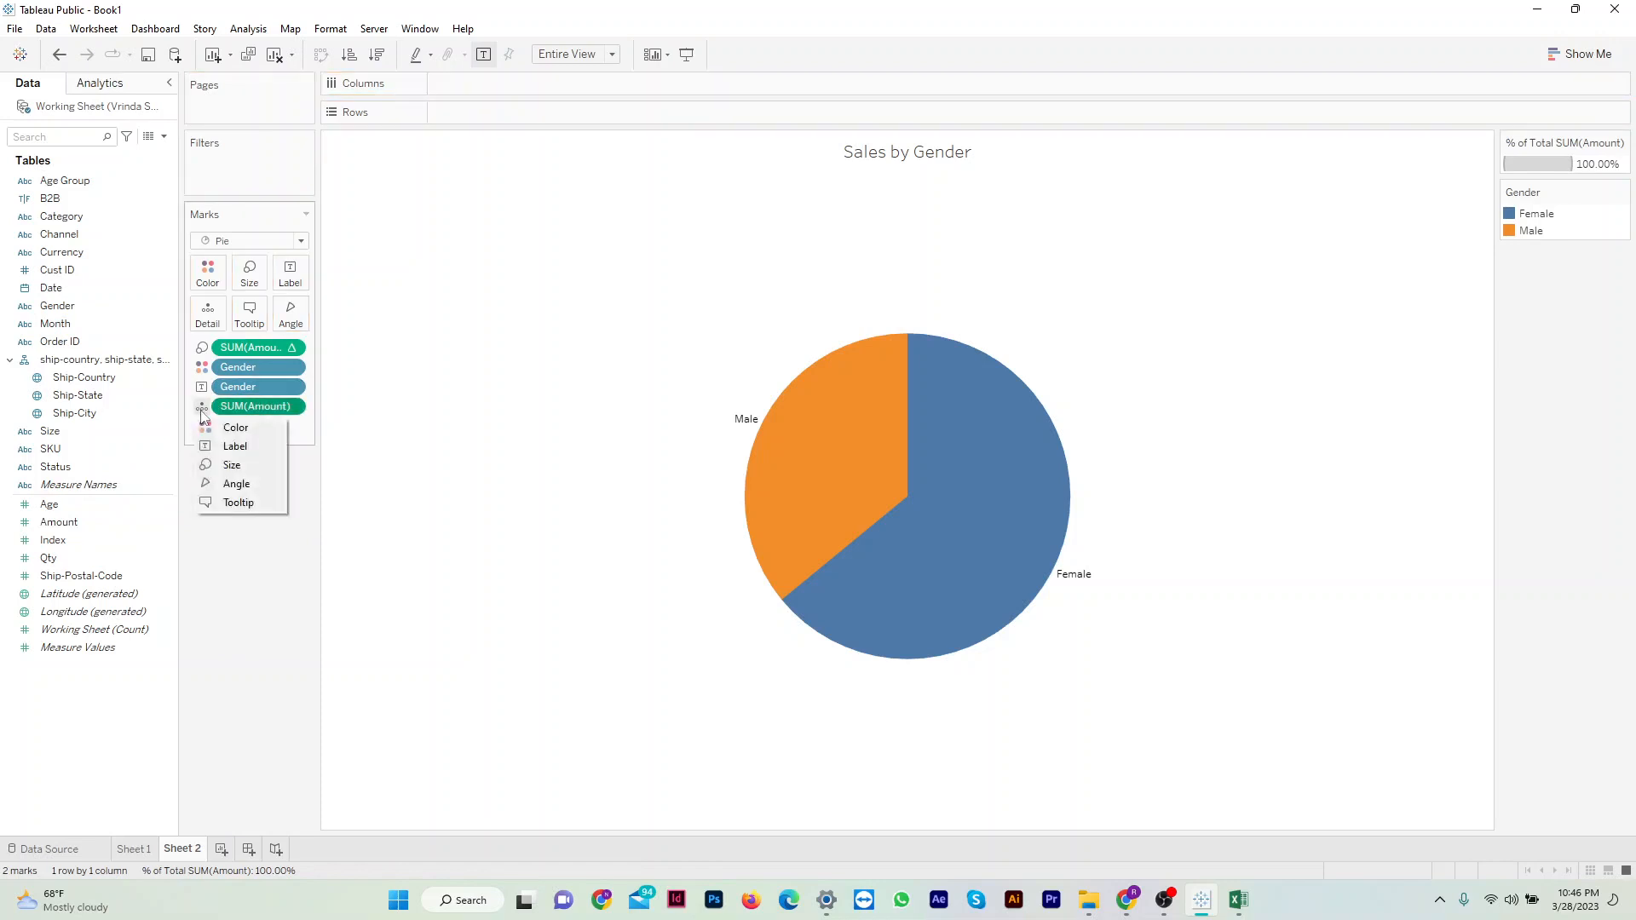
{"action": "left_click", "coordinate": [234, 448]}
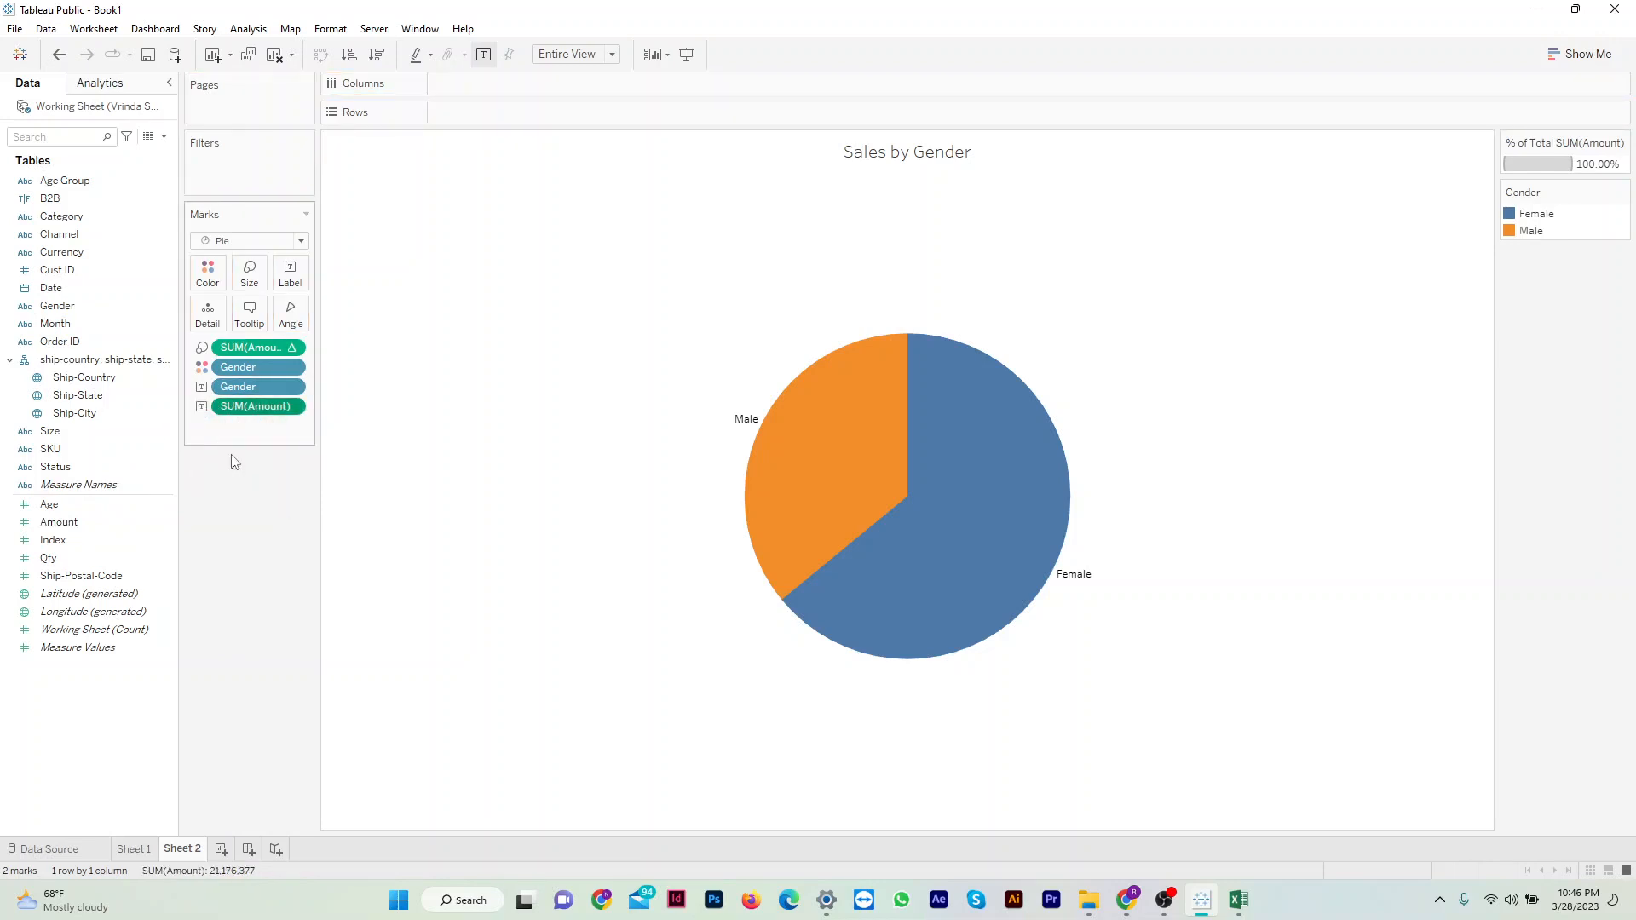
{"action": "left_click", "coordinate": [291, 407]}
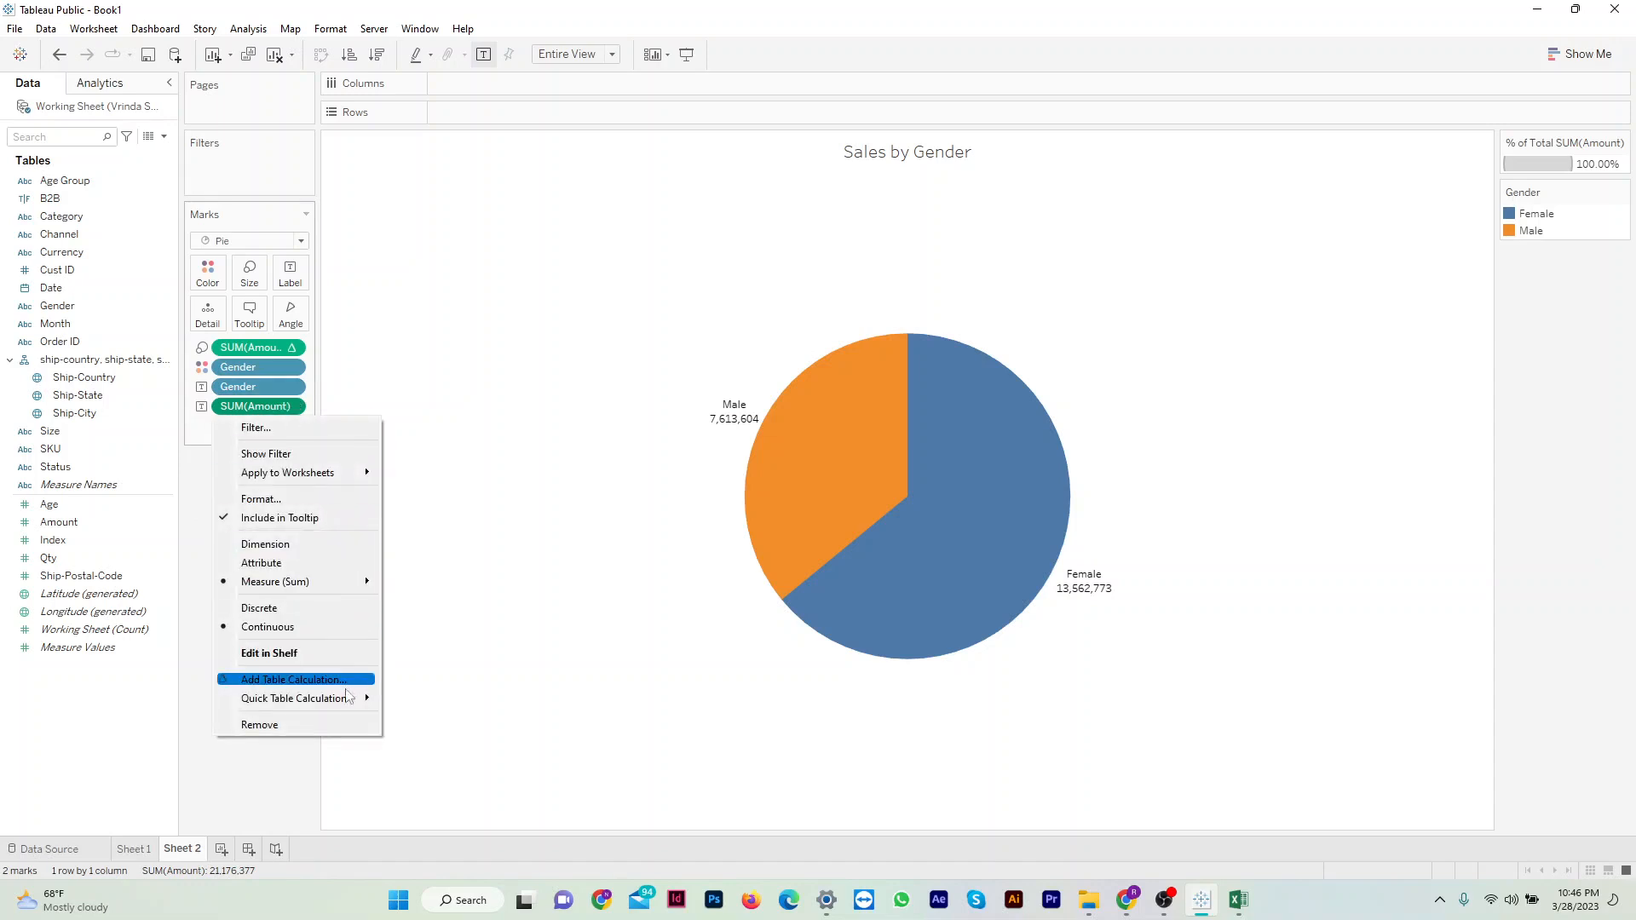
{"action": "mouse_move", "coordinate": [347, 697]}
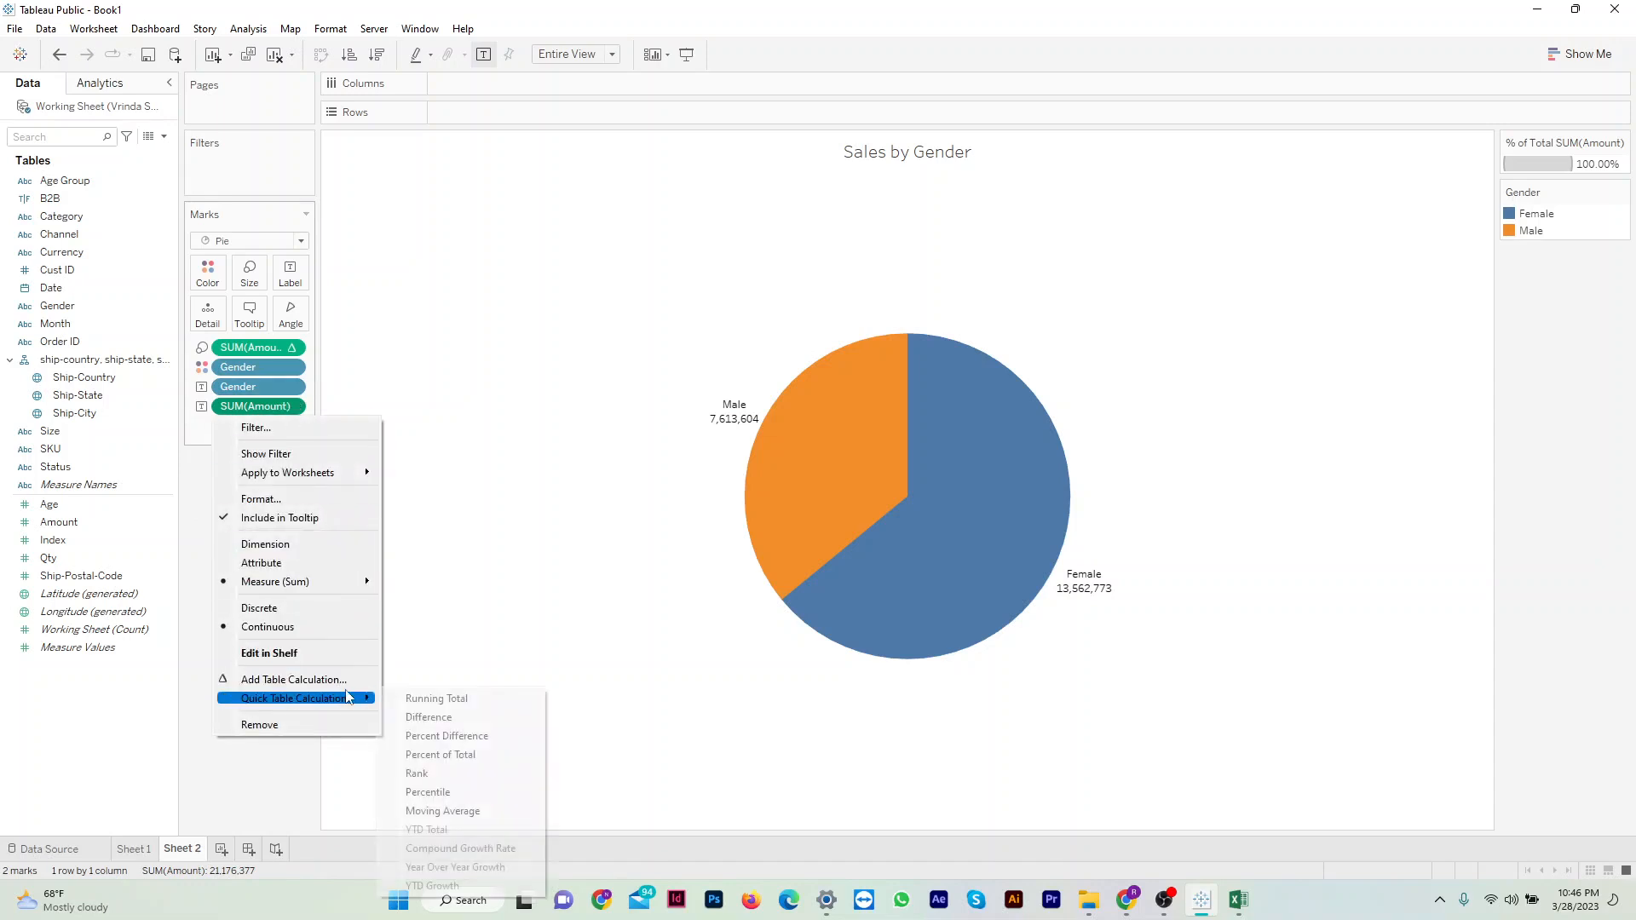
{"action": "left_click", "coordinate": [454, 755]}
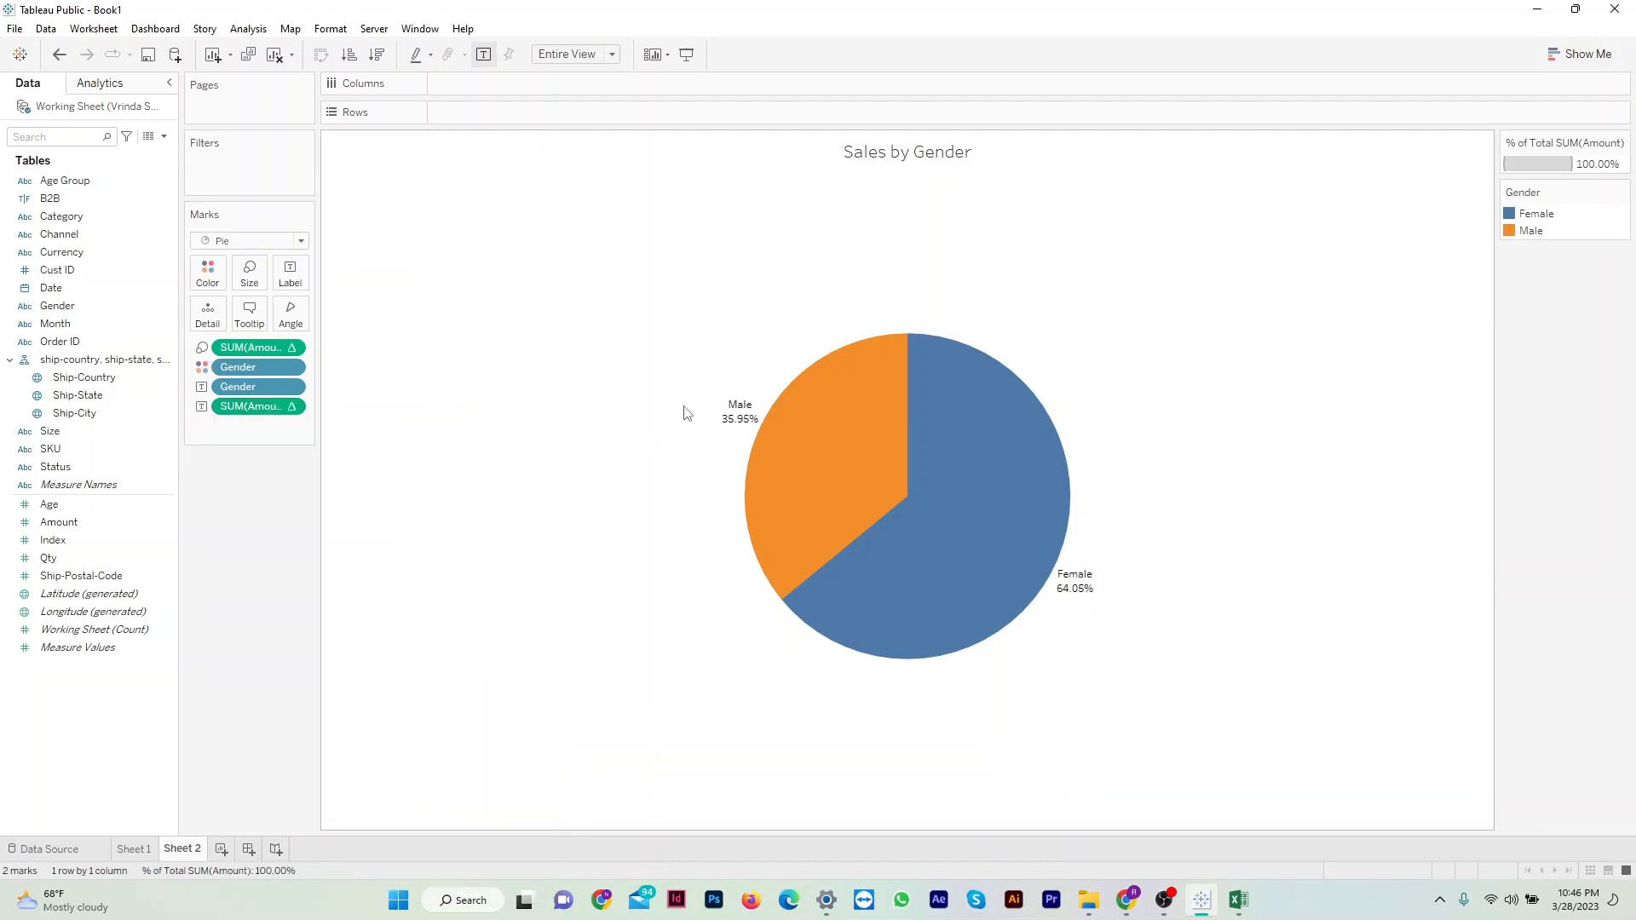
{"action": "mouse_move", "coordinate": [726, 420]}
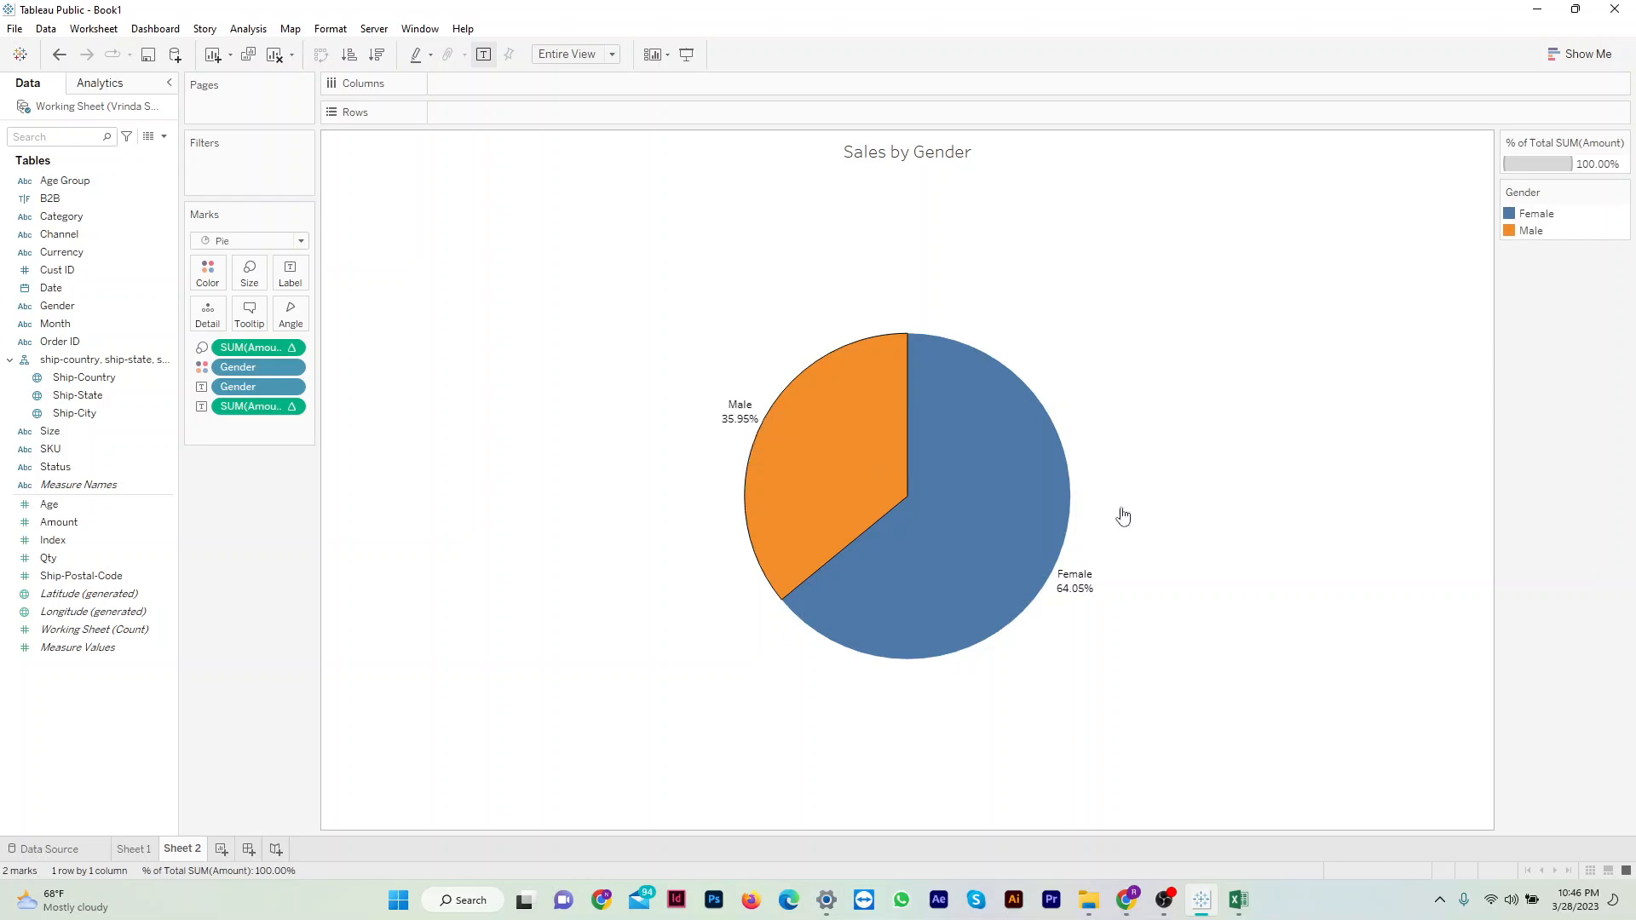
{"action": "mouse_move", "coordinate": [1091, 591]}
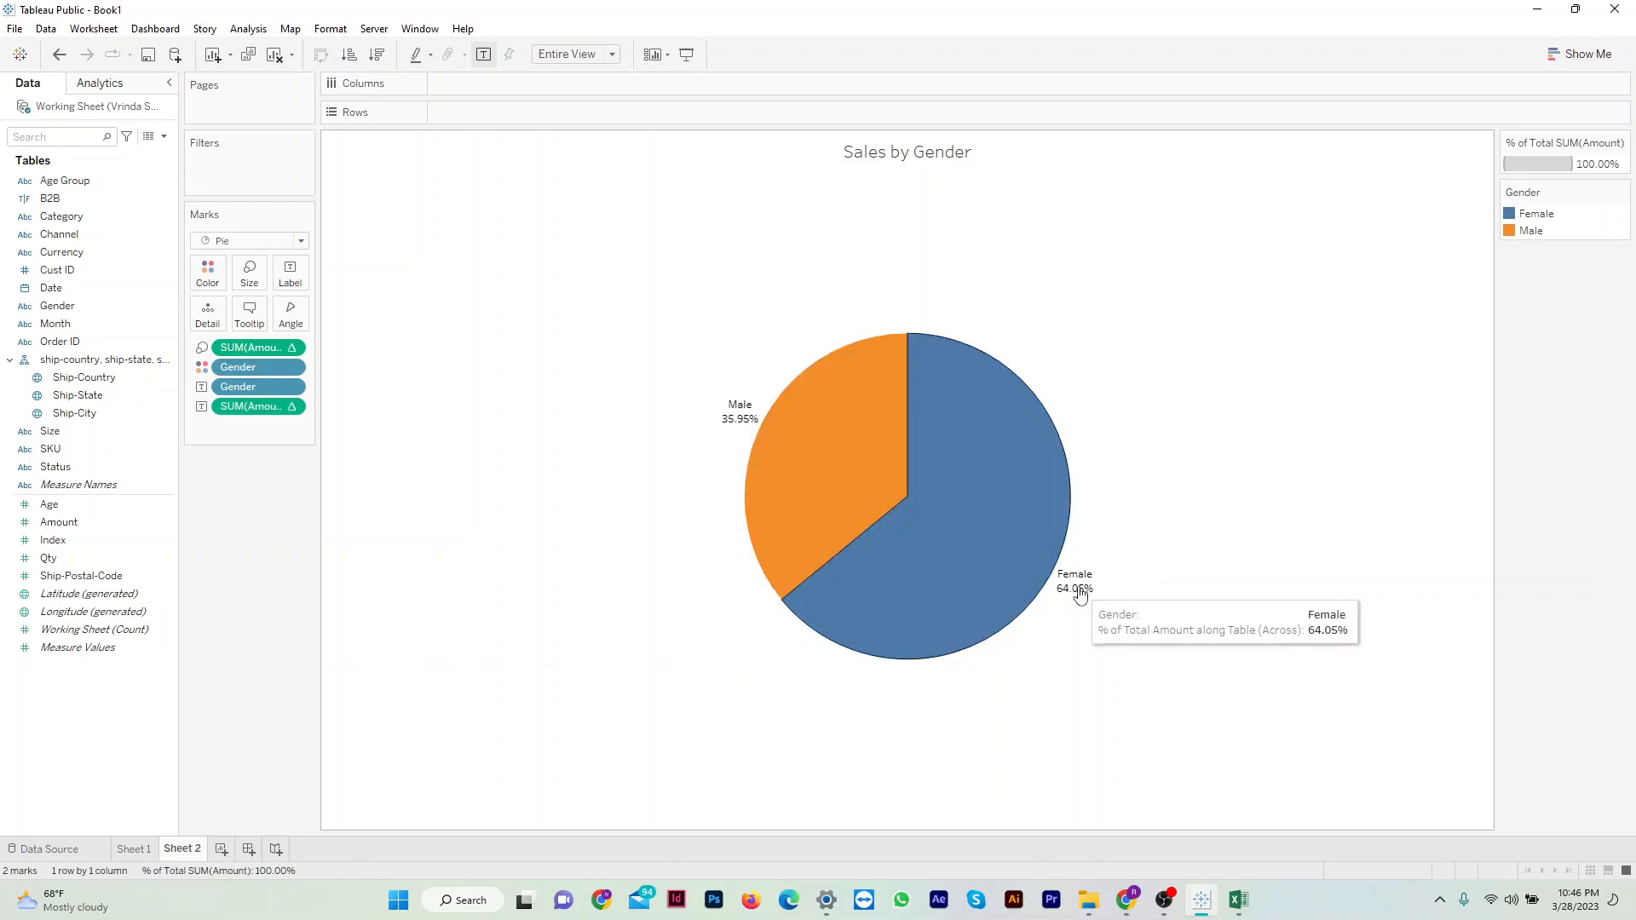
Hide the percent-of-total size legend and the Gender color legend of the pie chart.
{"action": "mouse_move", "coordinate": [1574, 148]}
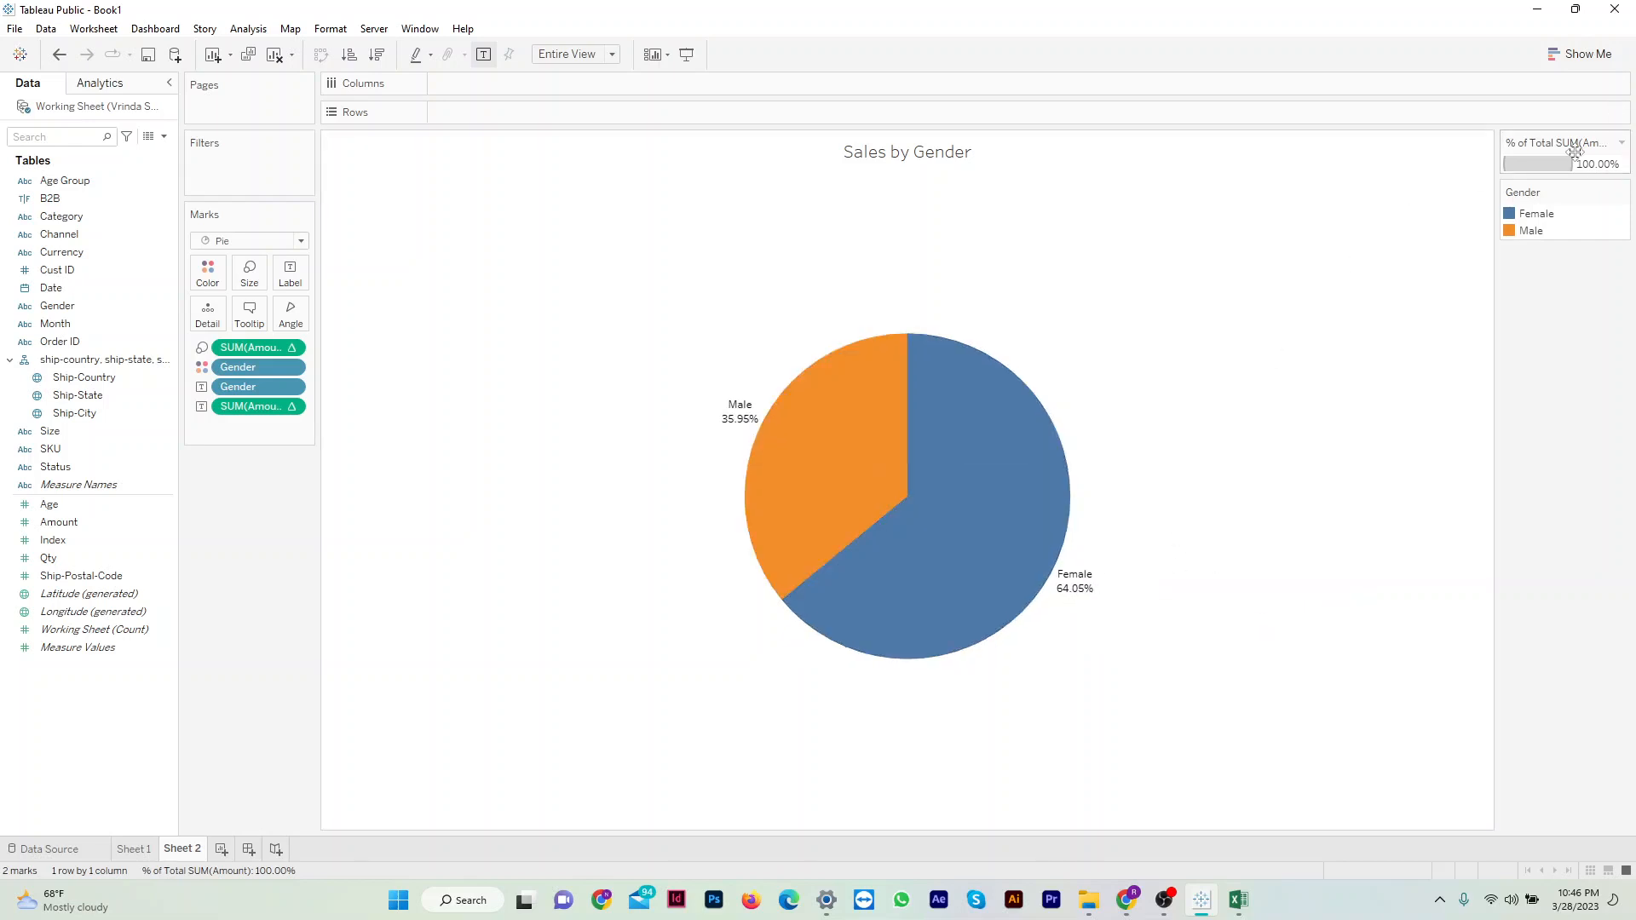
{"action": "left_click", "coordinate": [1622, 145]}
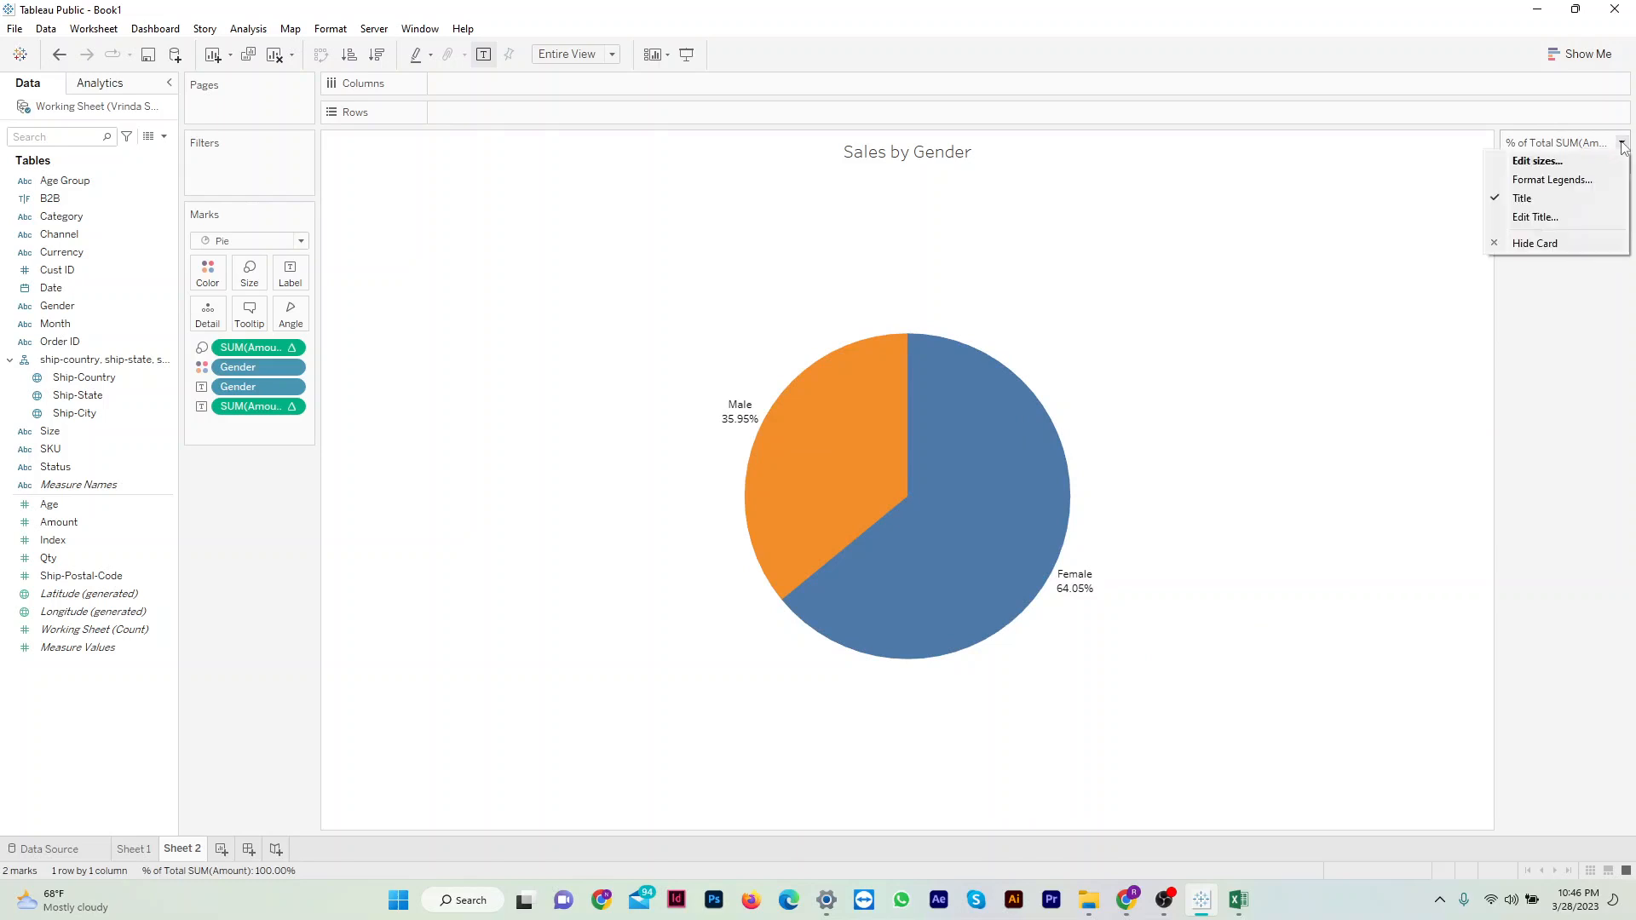
{"action": "left_click", "coordinate": [1542, 244]}
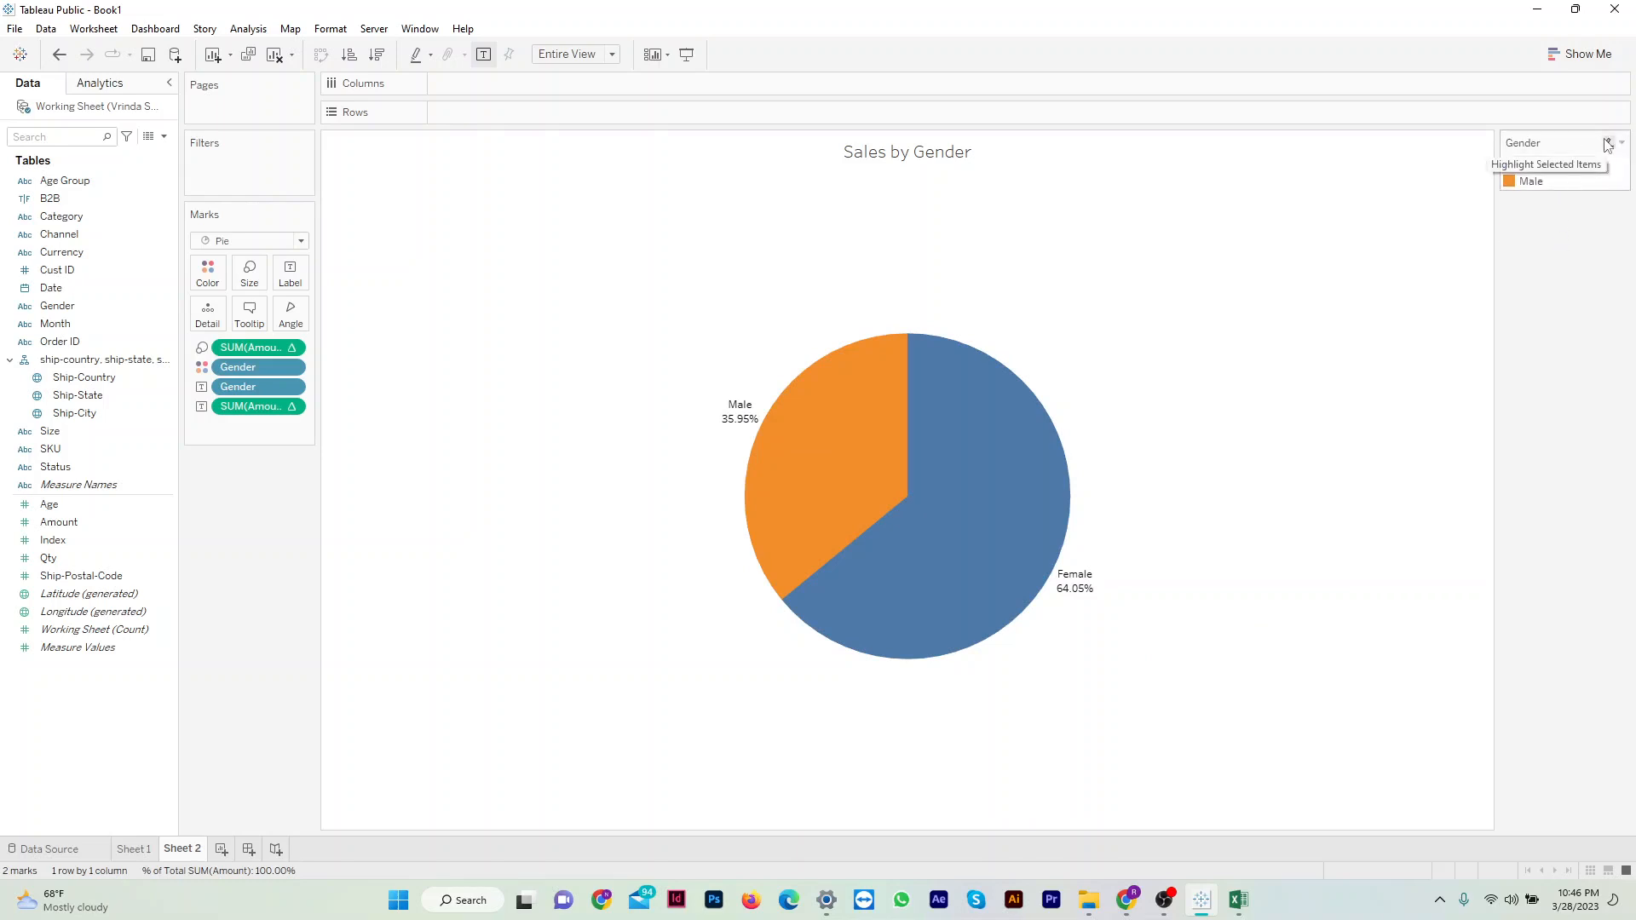
{"action": "left_click", "coordinate": [1622, 143]}
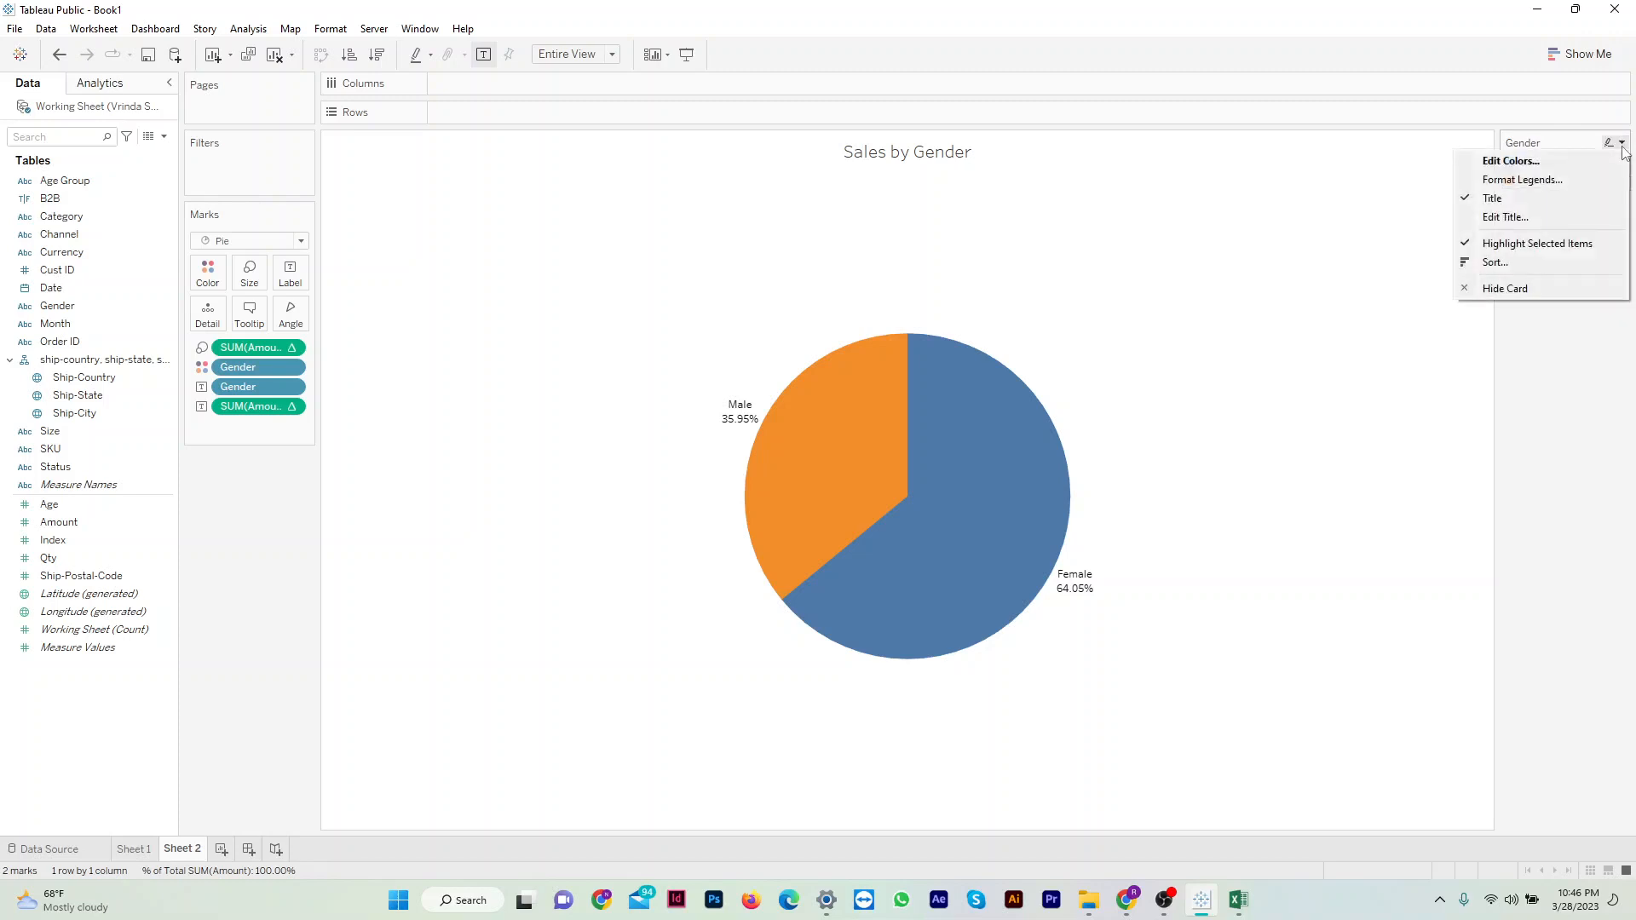
{"action": "left_click", "coordinate": [1544, 291]}
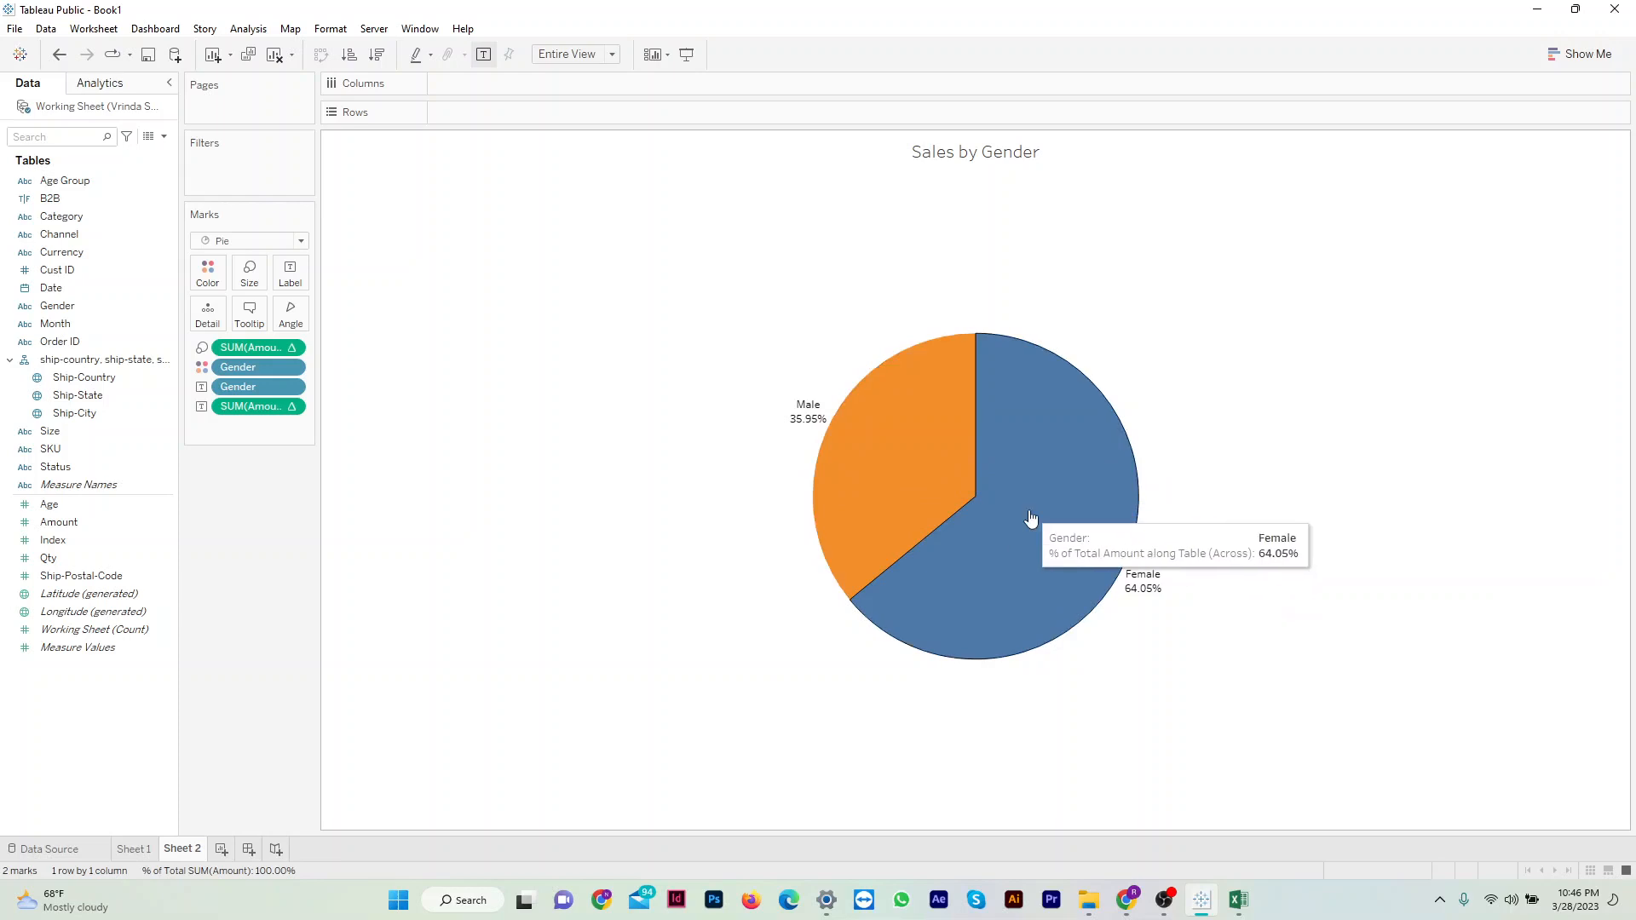
Rename Sheet 1 as "Monthly Sales vs Orders".
{"action": "double_click", "coordinate": [139, 850]}
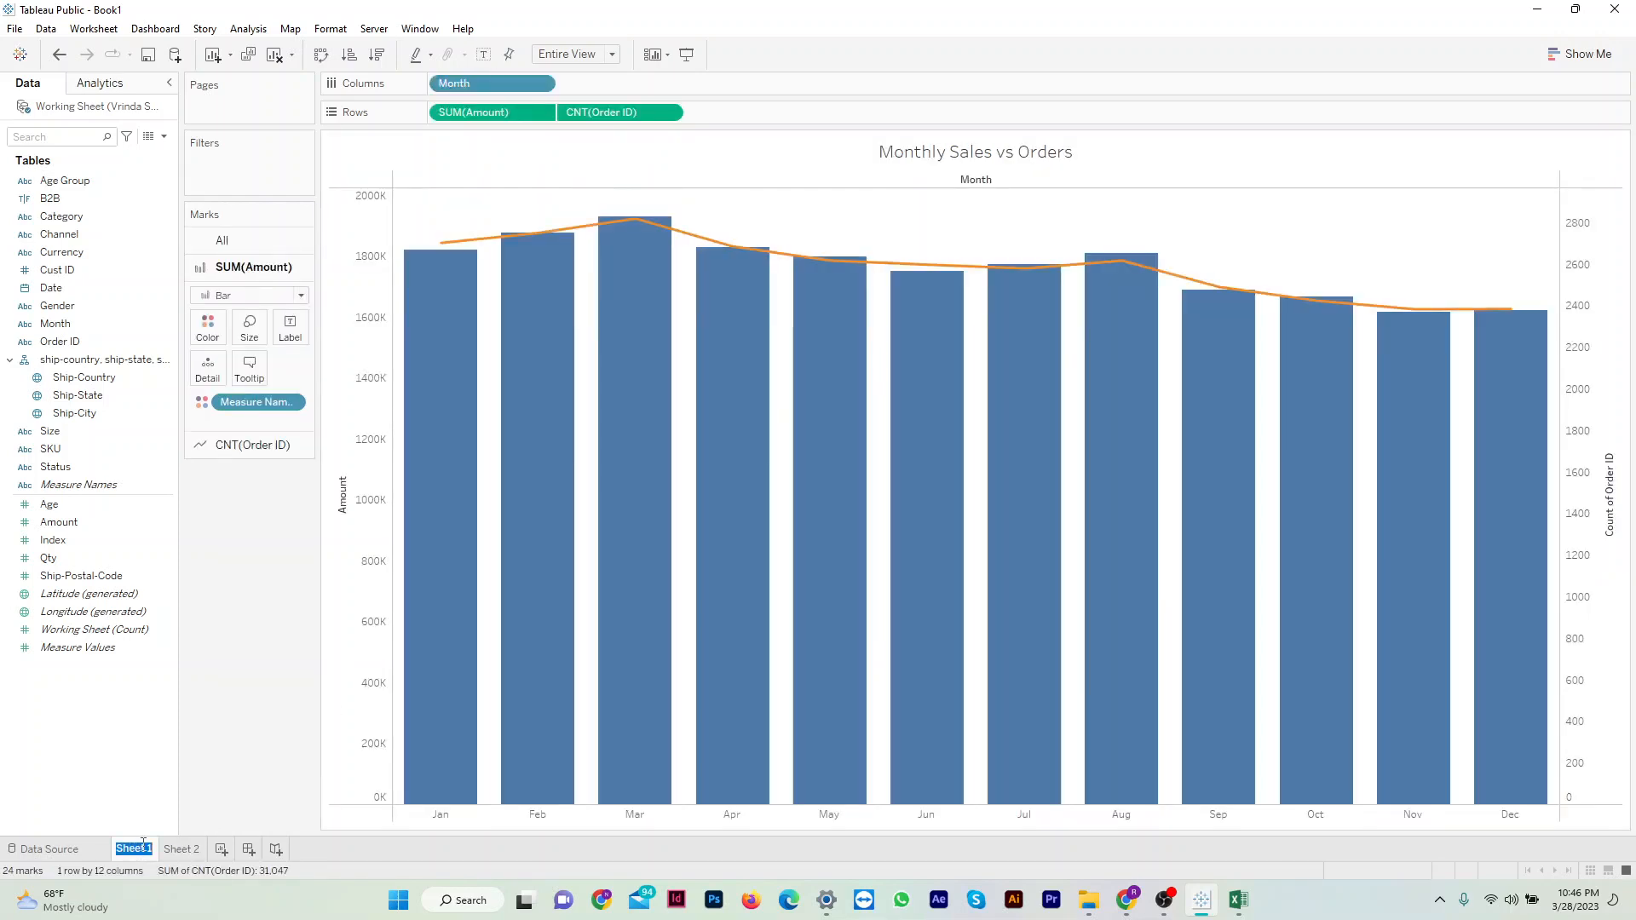
{"action": "type", "text": "Monthly Sal"}
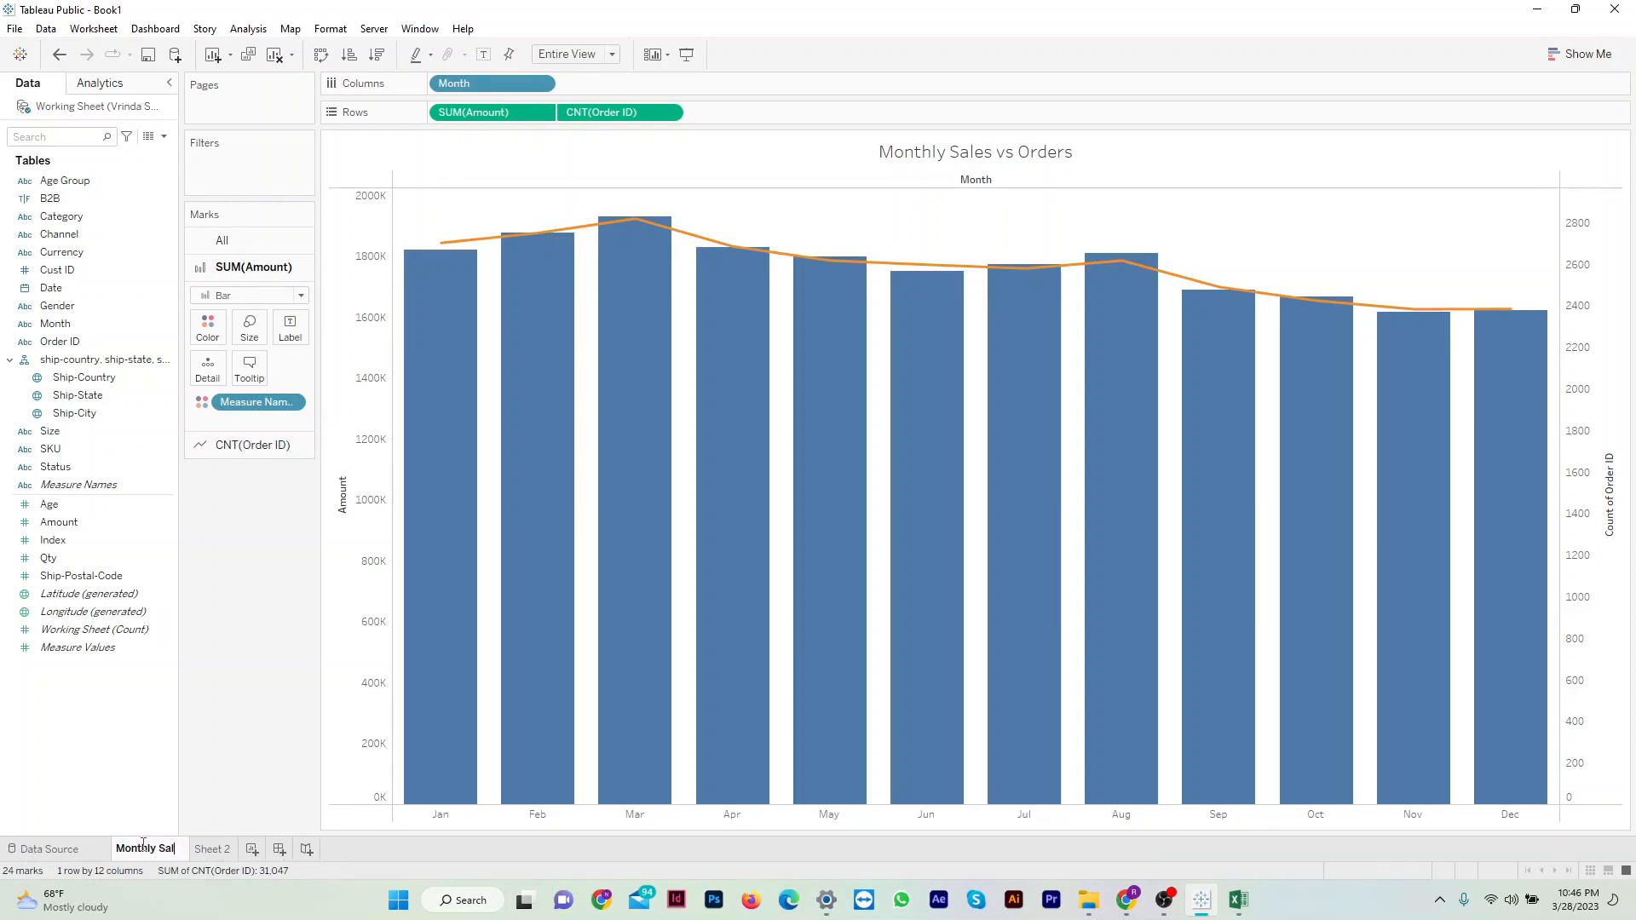
{"action": "type", "text": "es v"}
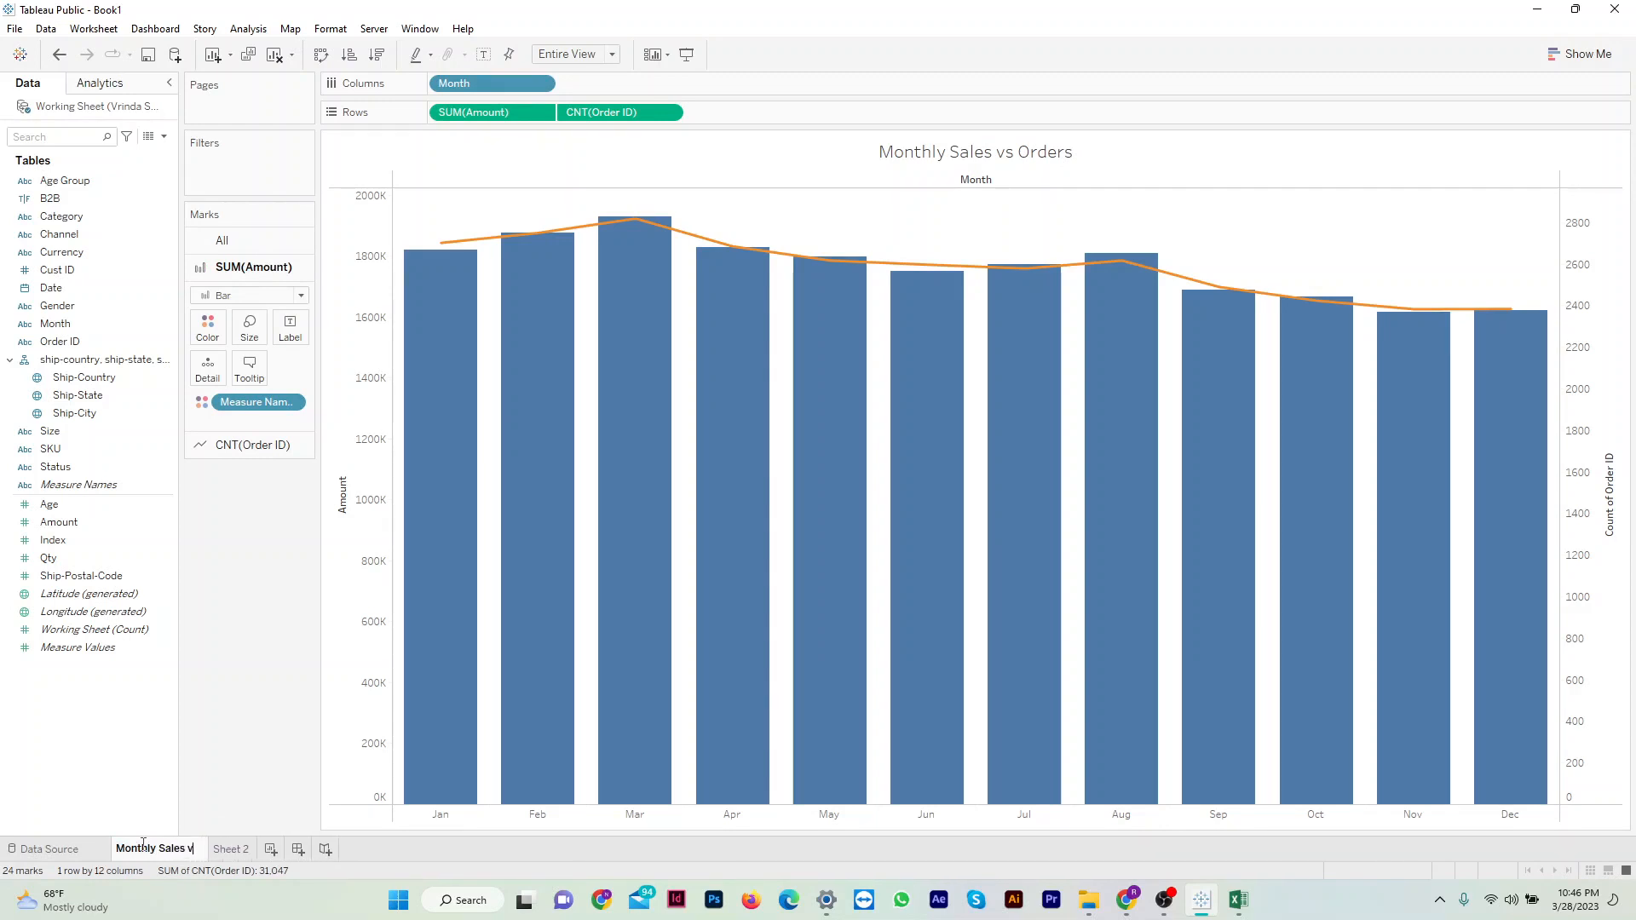
{"action": "type", "text": "s Ord"}
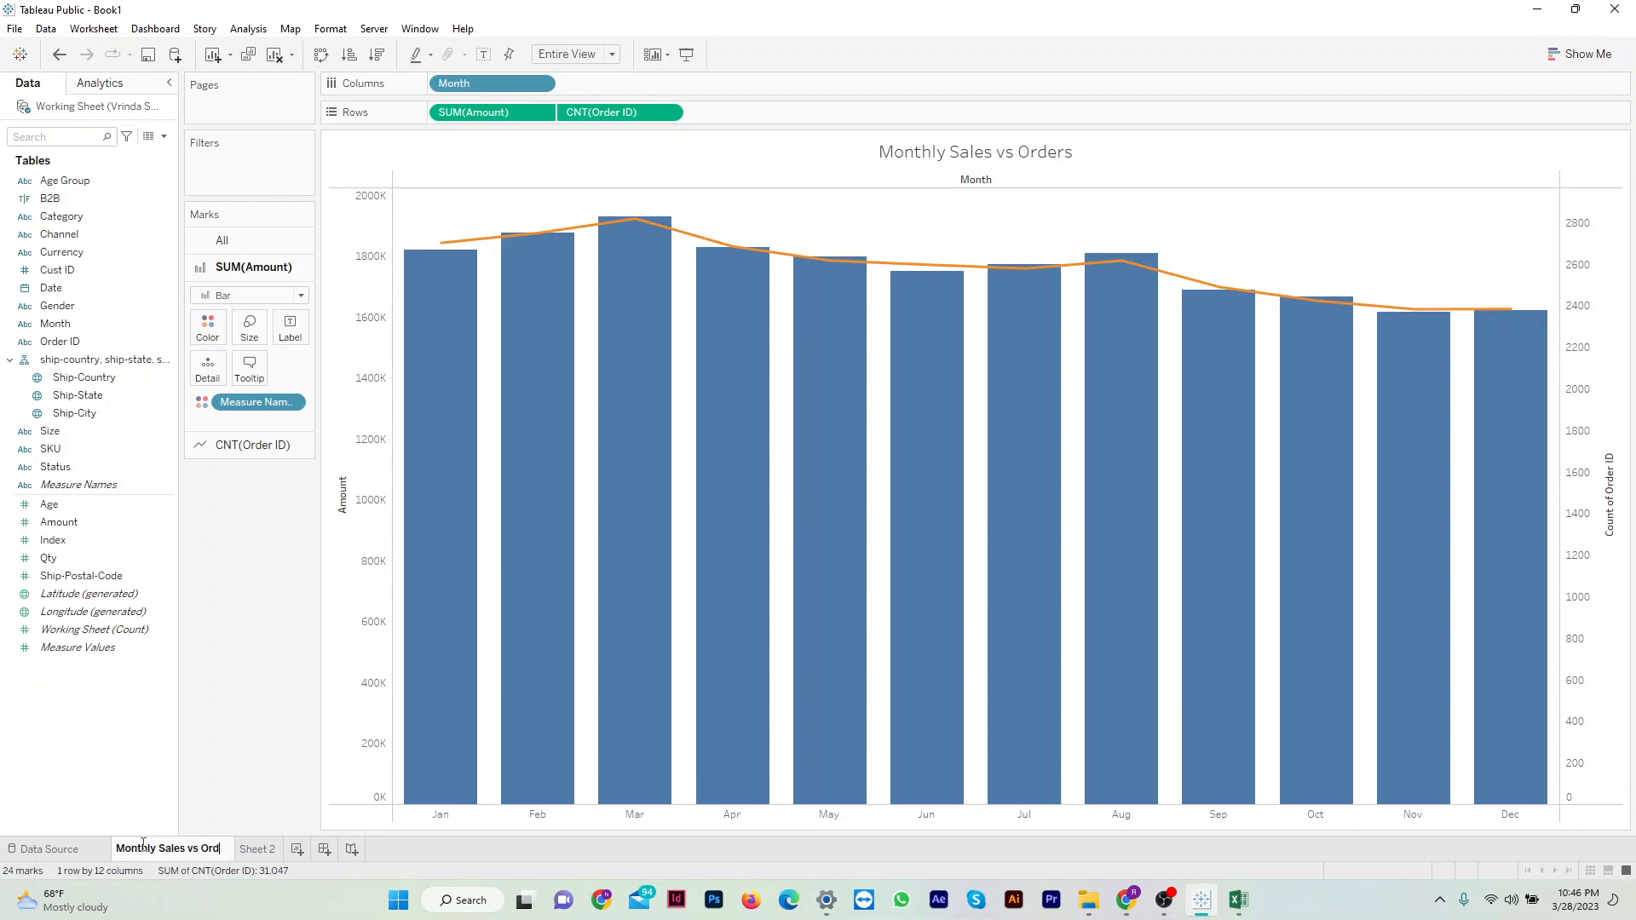
{"action": "type", "text": "ers"}
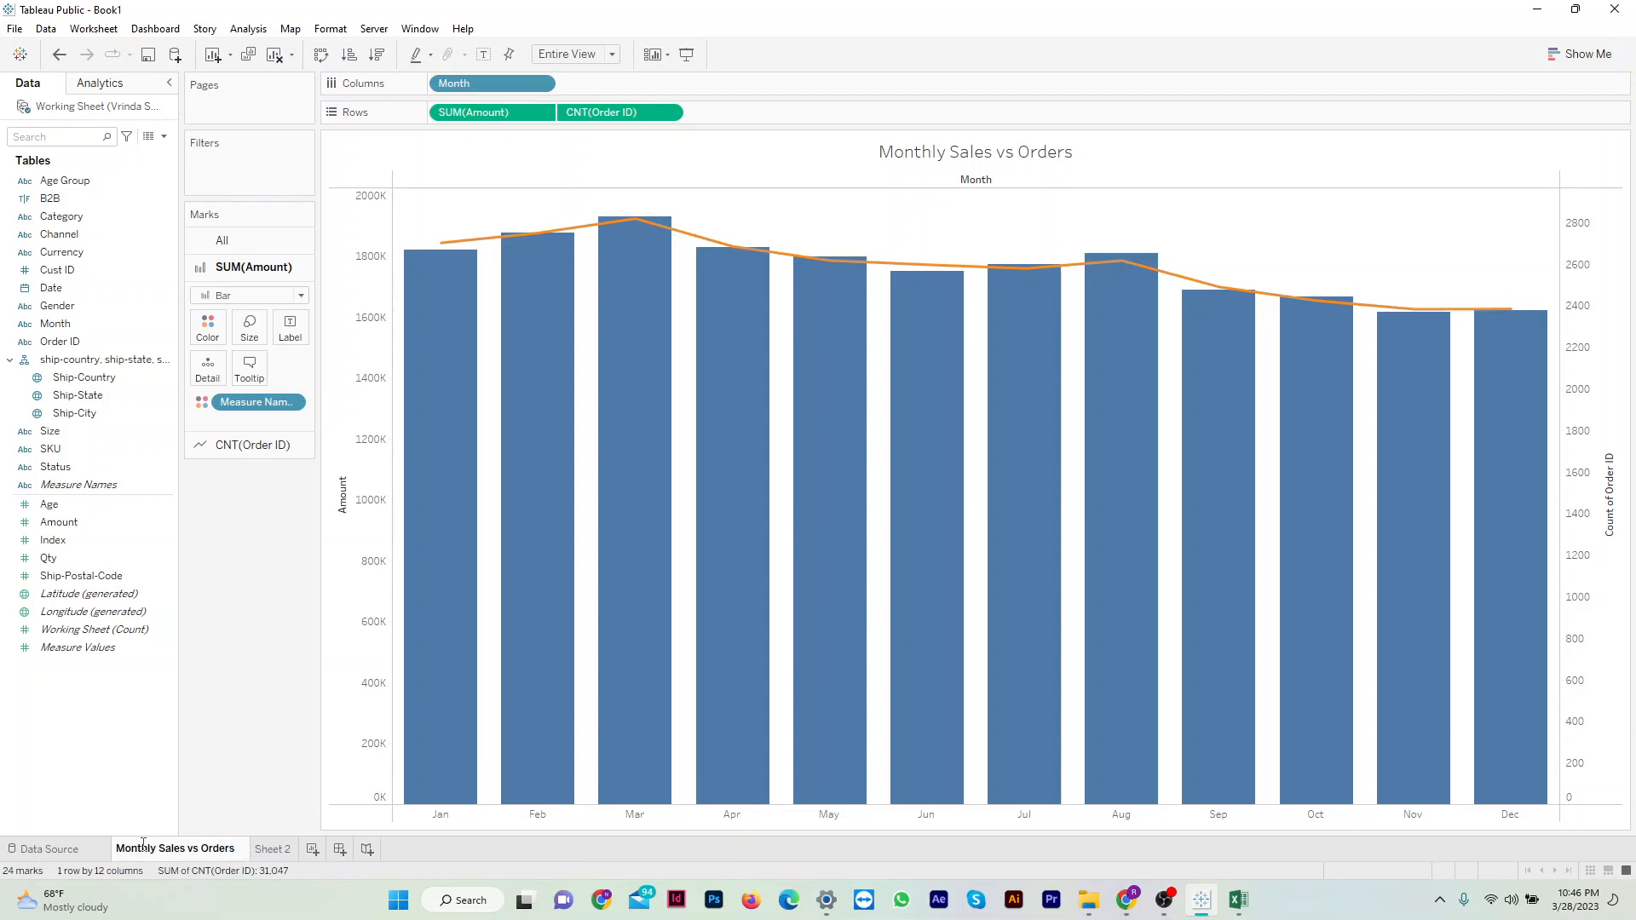
{"action": "key", "text": "Return"}
Rename Sheet 2, which holds the gender pie chart, as "Sales by Gender".
{"action": "left_click", "coordinate": [265, 850]}
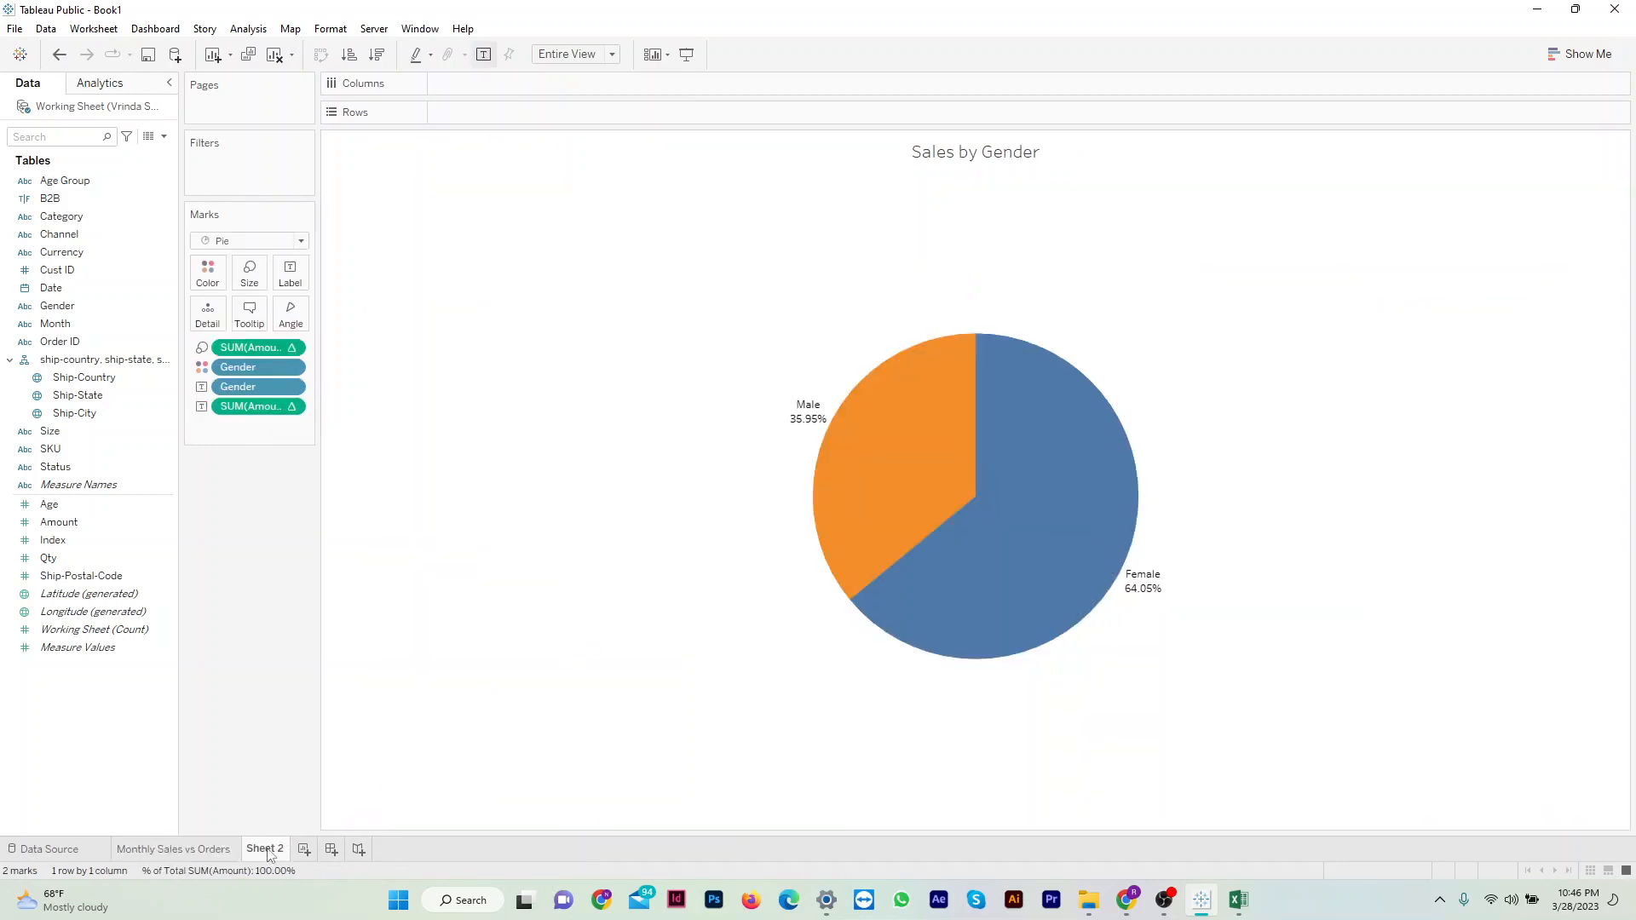
{"action": "double_click", "coordinate": [268, 850]}
{"action": "type", "text": "Sales by Gender"}
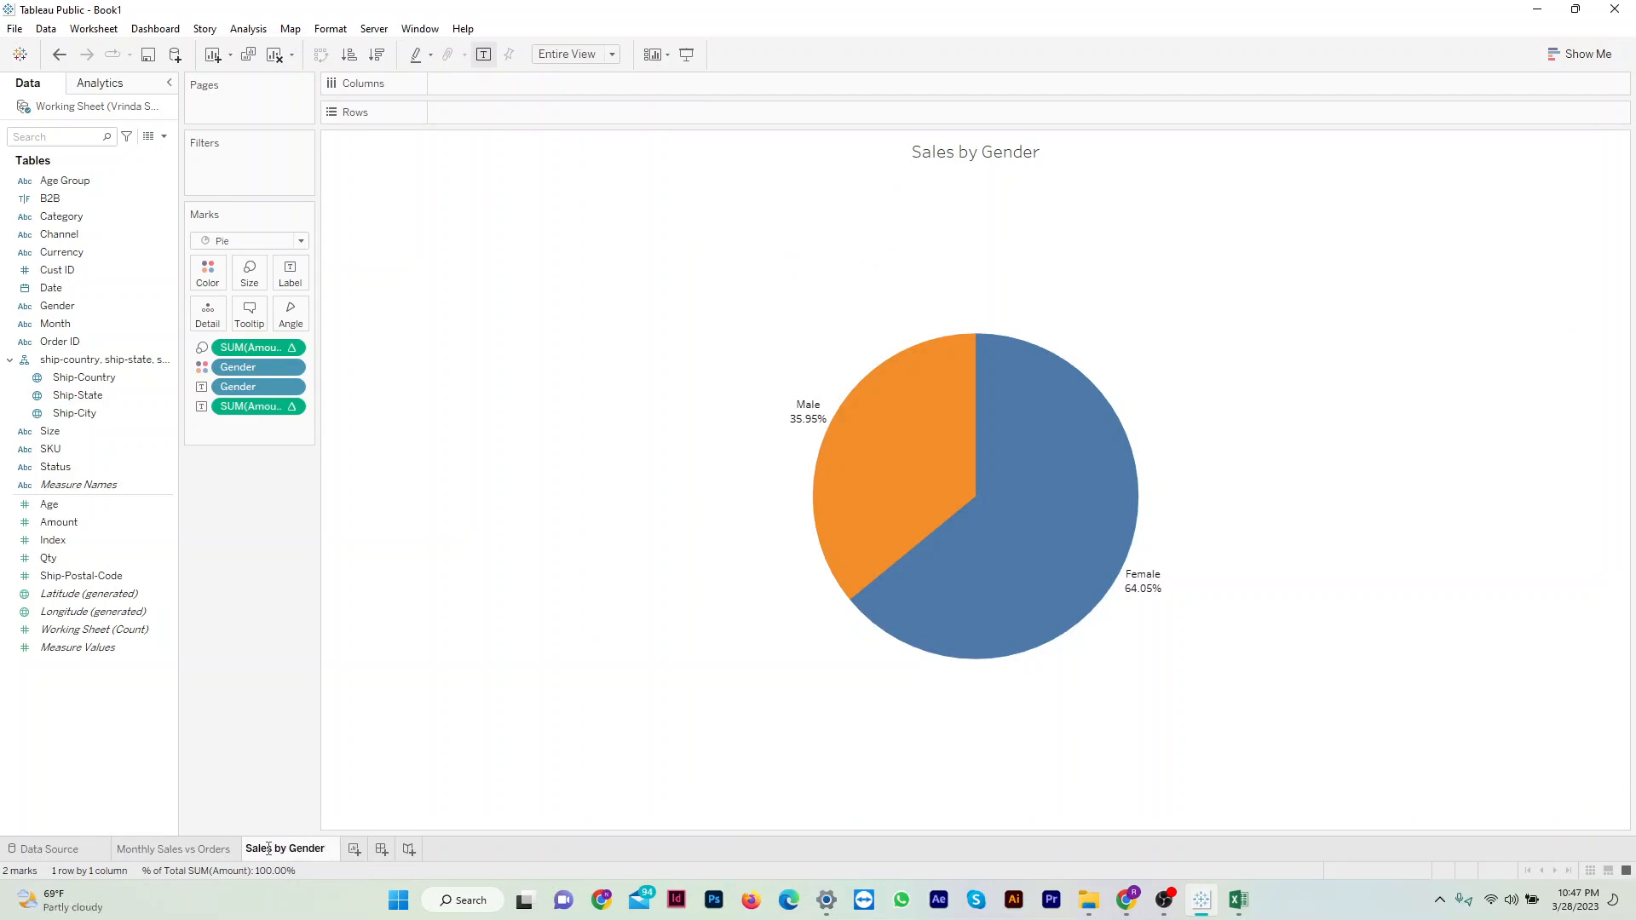
{"action": "key", "text": "Return"}
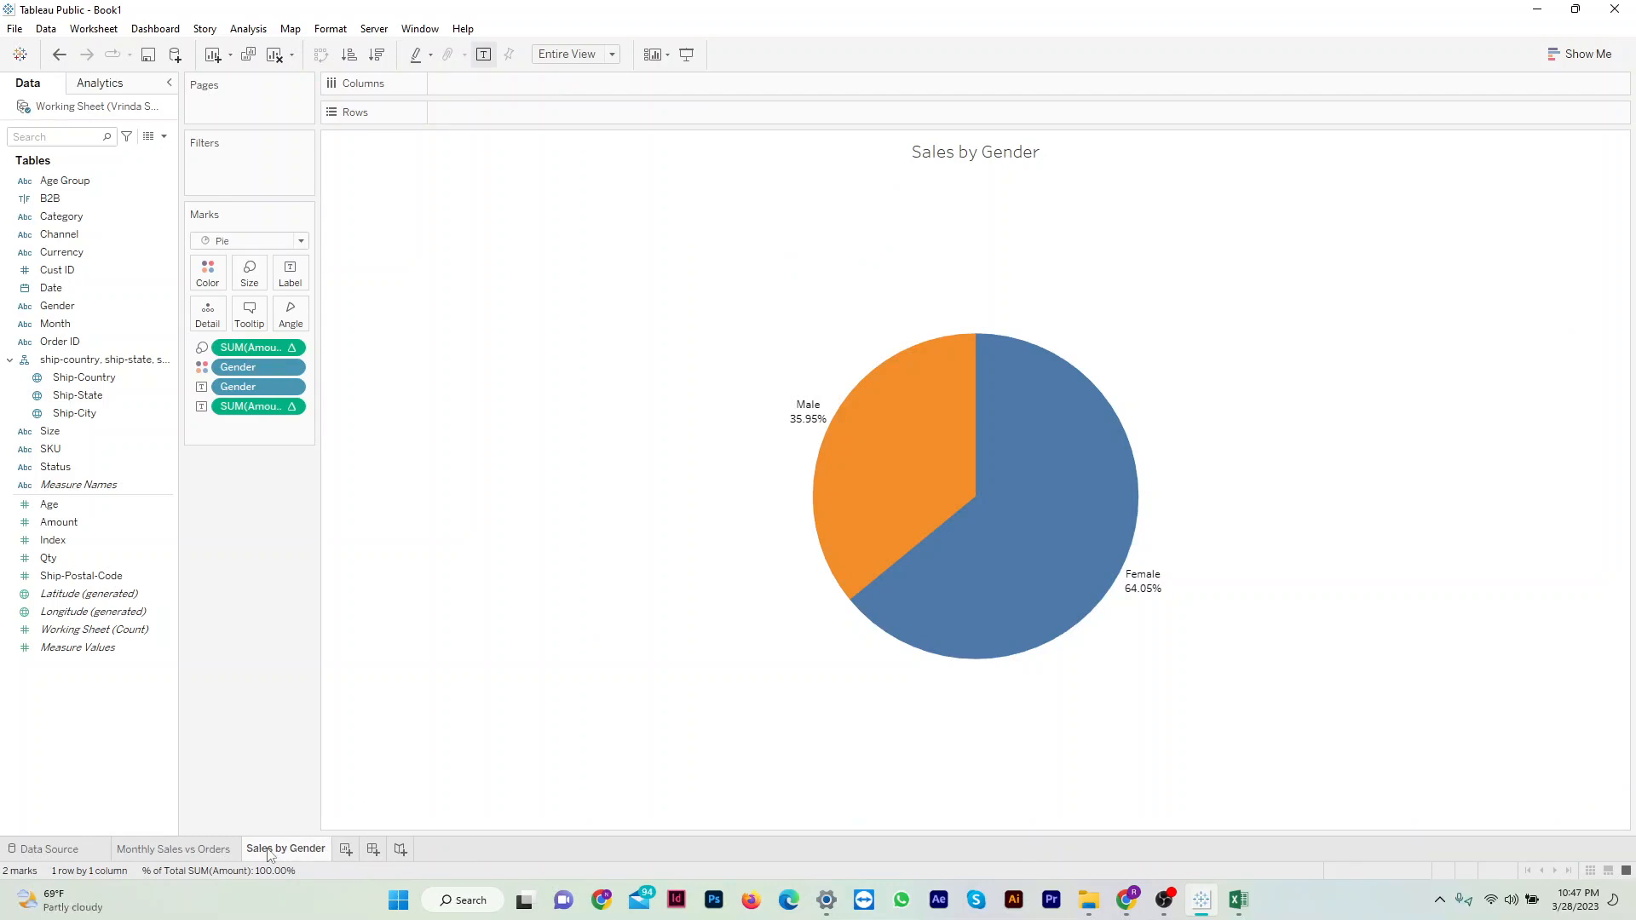
Add a new worksheet, check the Sales by Channel pie in the browser's finished dashboard and return to Tableau Public.
{"action": "left_click", "coordinate": [346, 850]}
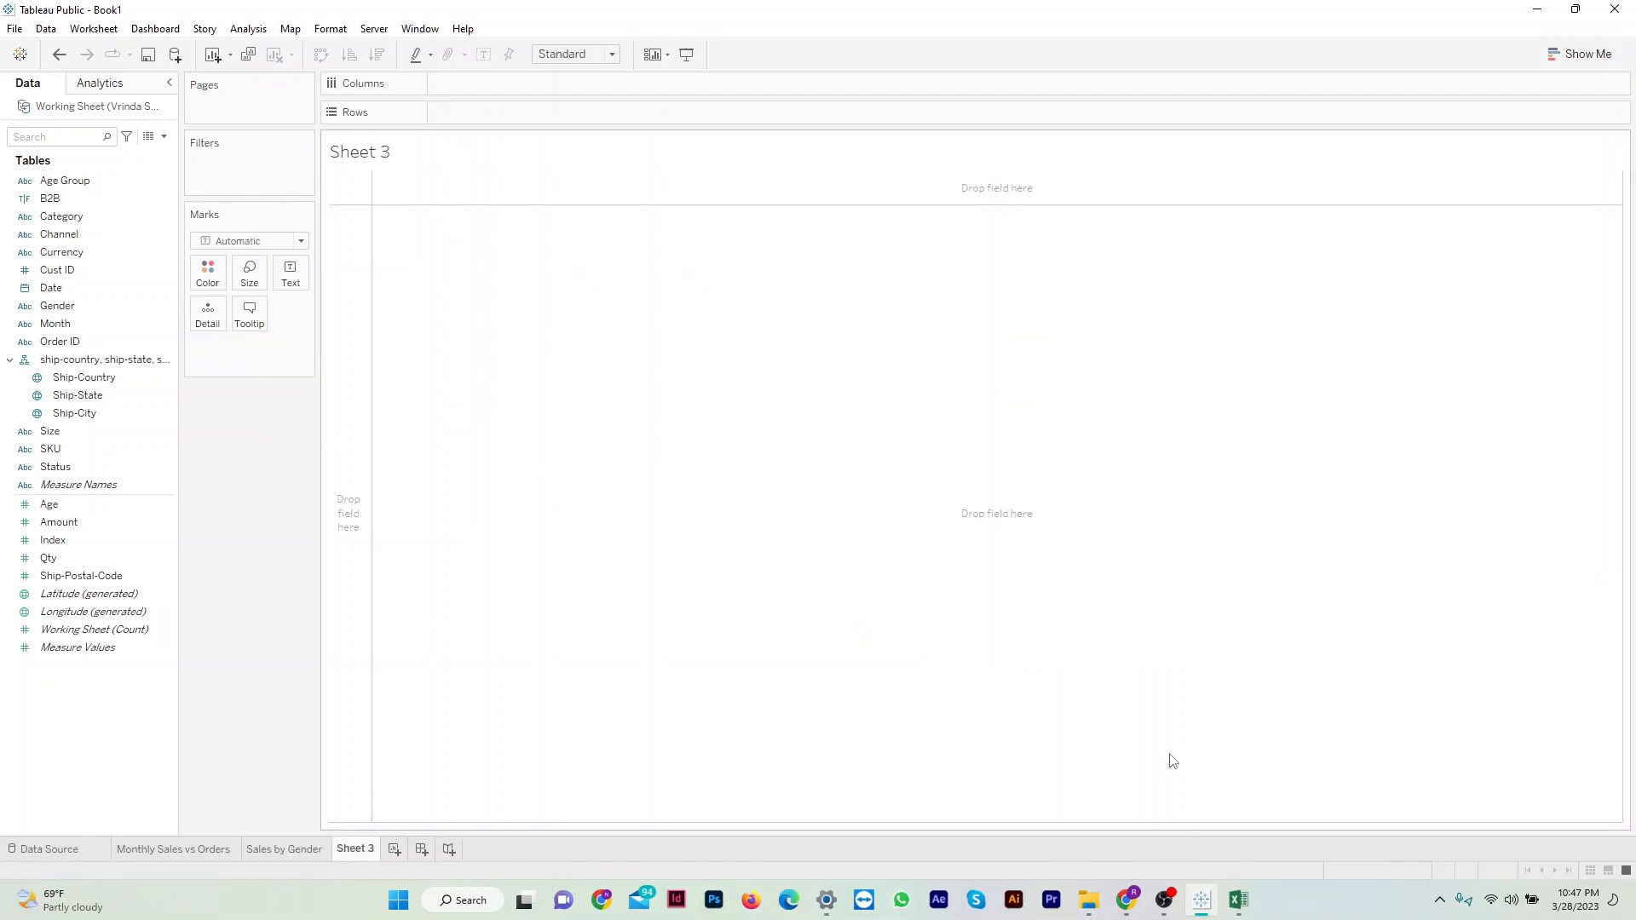
{"action": "left_click", "coordinate": [1203, 905]}
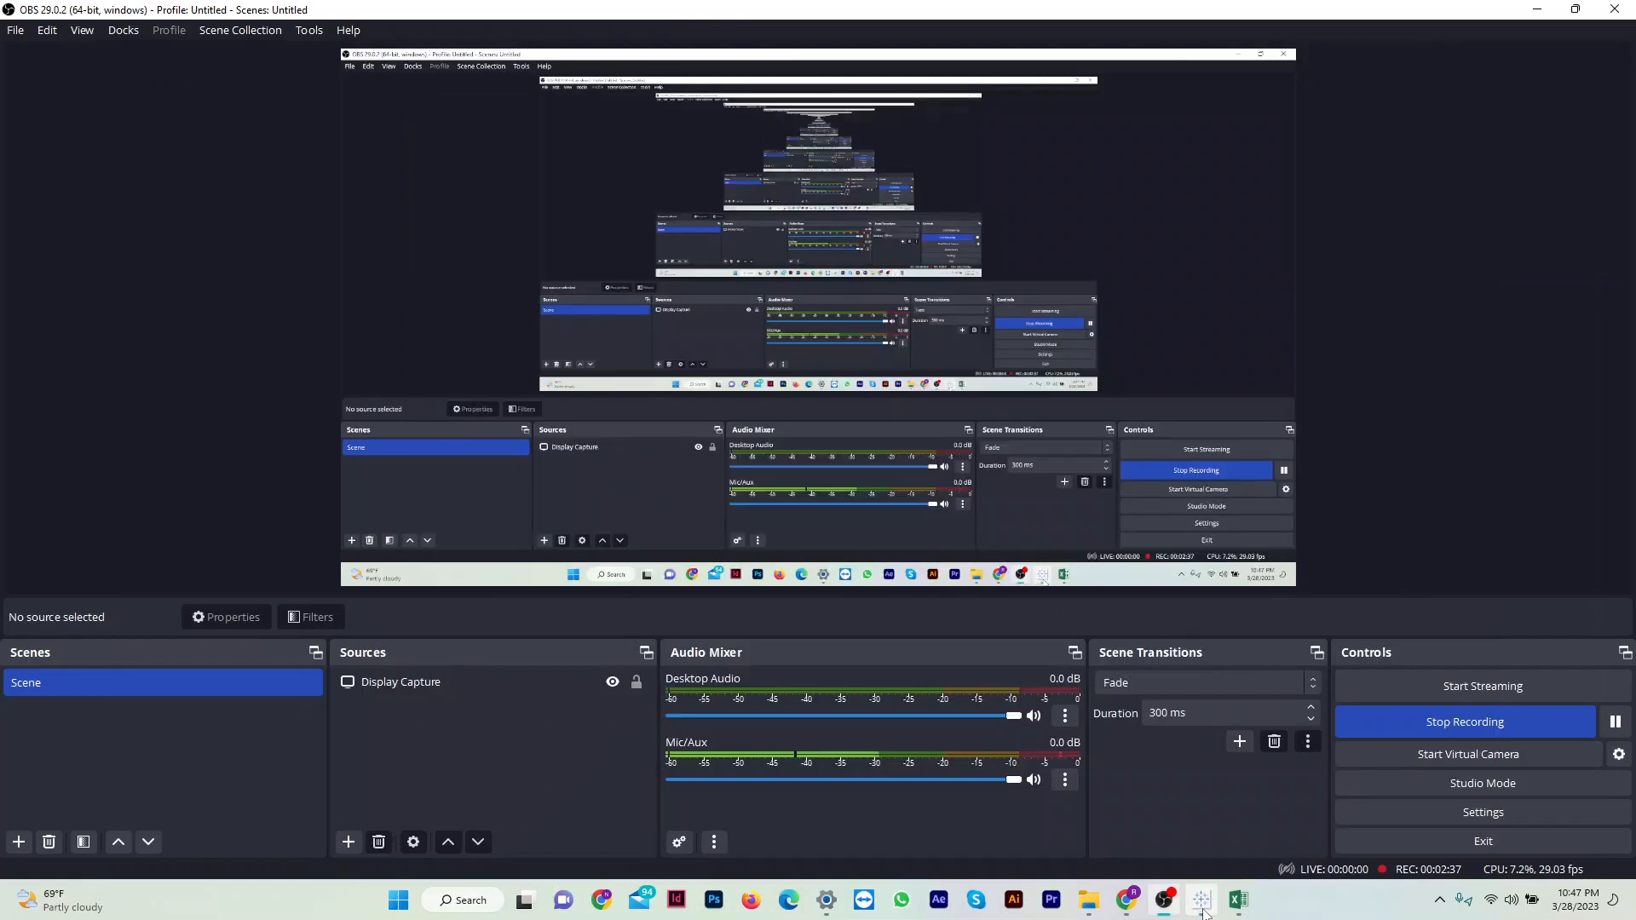
{"action": "left_click", "coordinate": [1202, 907]}
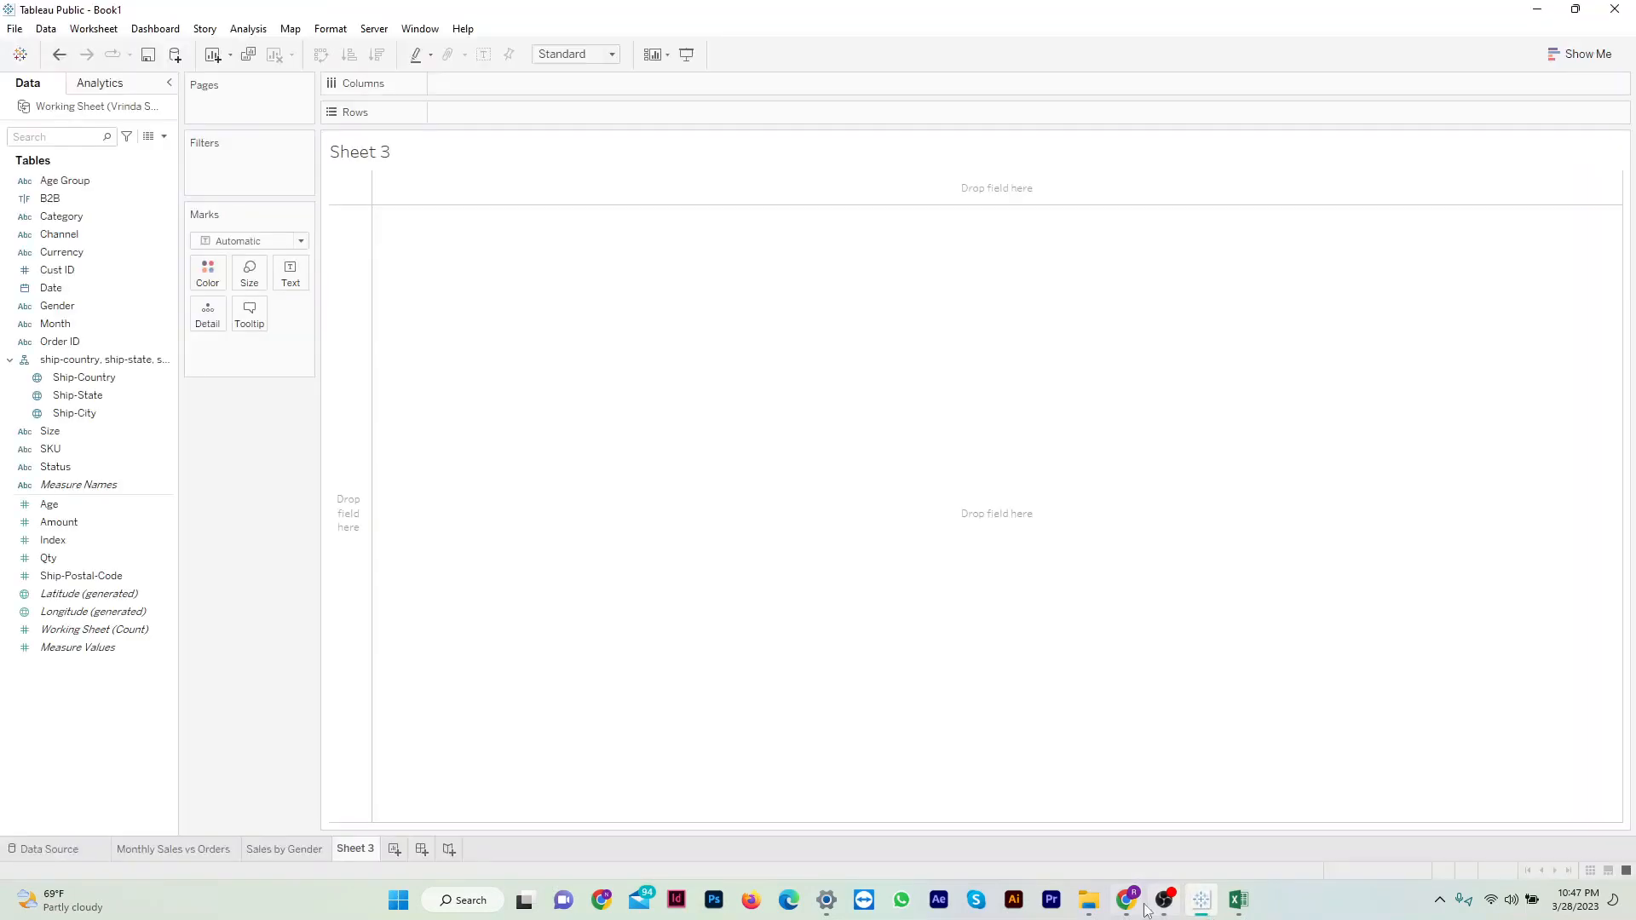
{"action": "left_click", "coordinate": [1132, 905]}
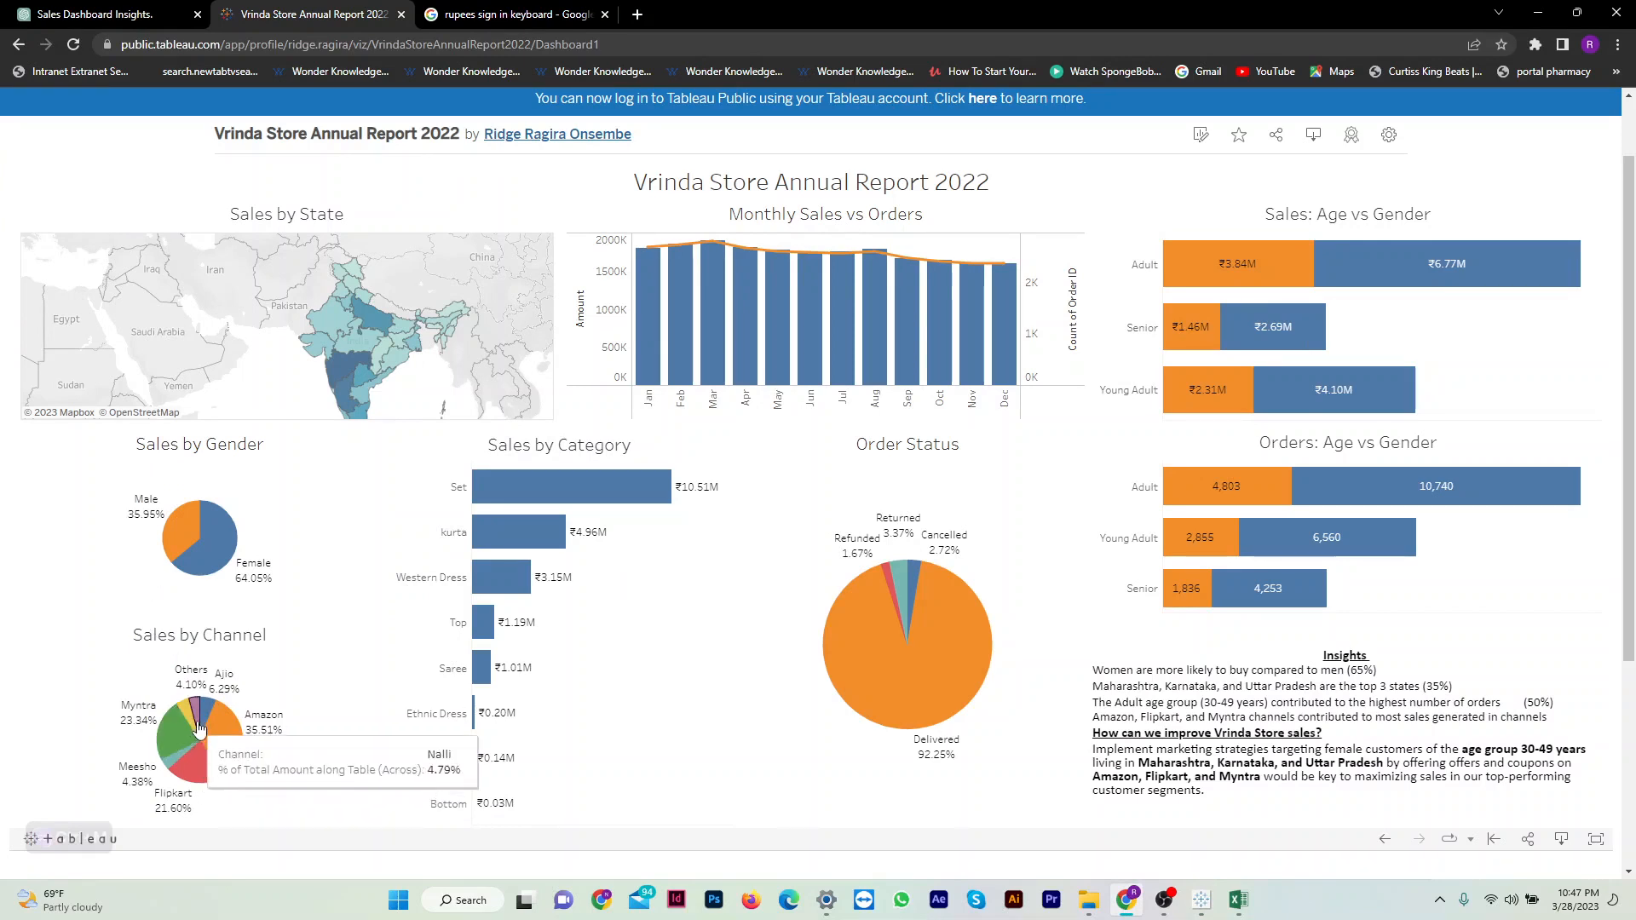
{"action": "left_click", "coordinate": [1202, 900]}
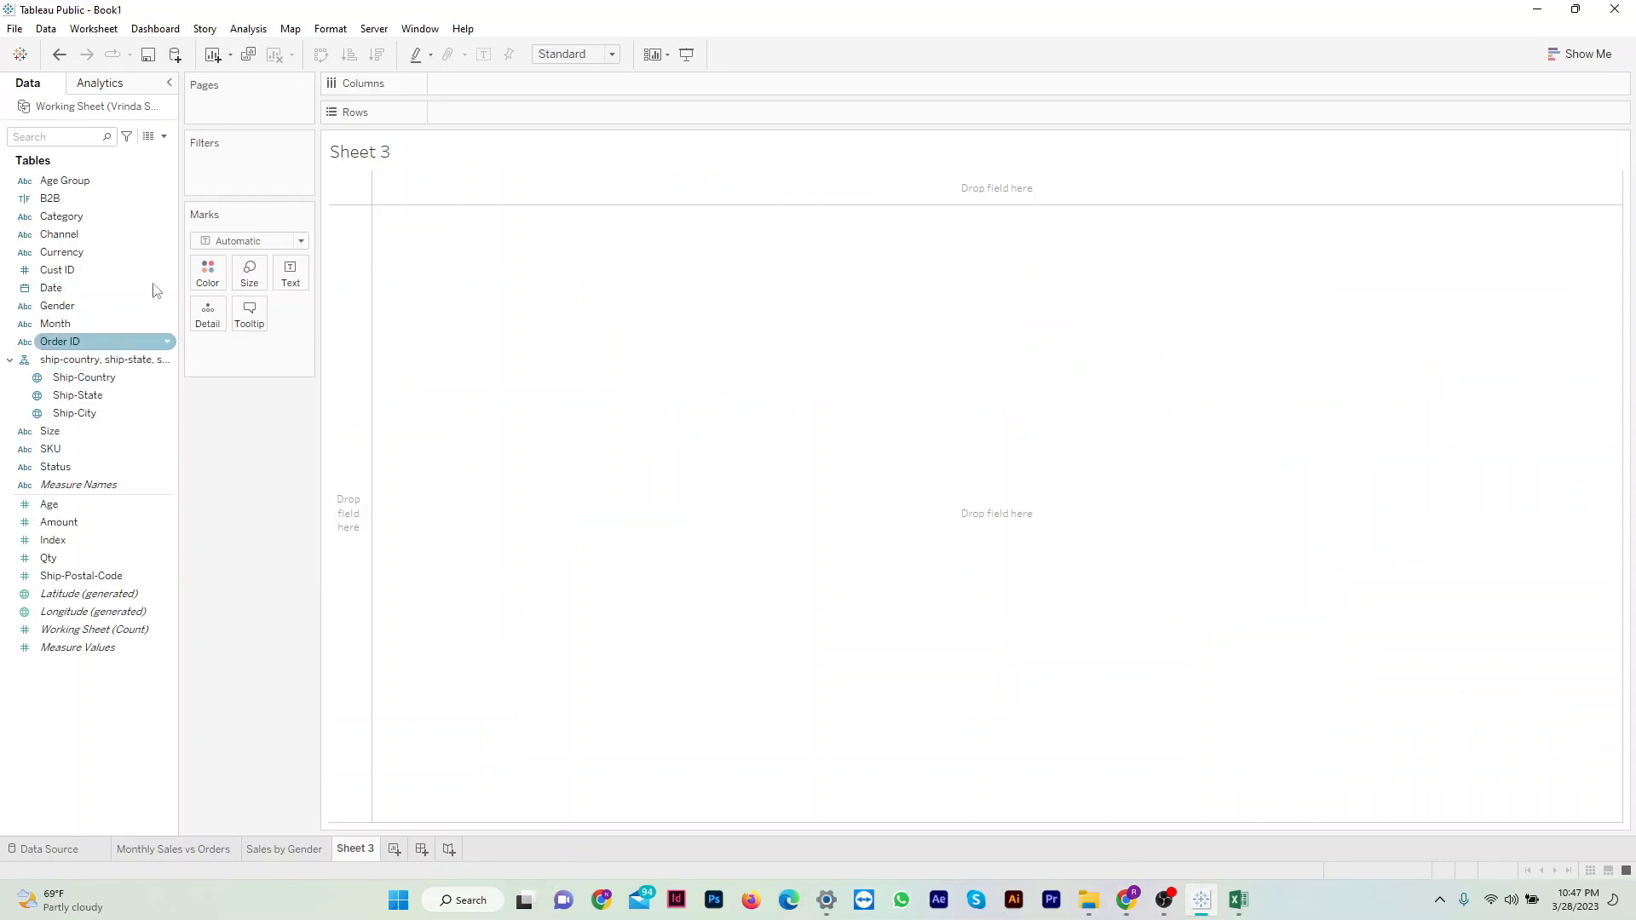
Set the new sheet's mark type to Pie and give it the centered title "Sales by Channel".
{"action": "left_click", "coordinate": [301, 242]}
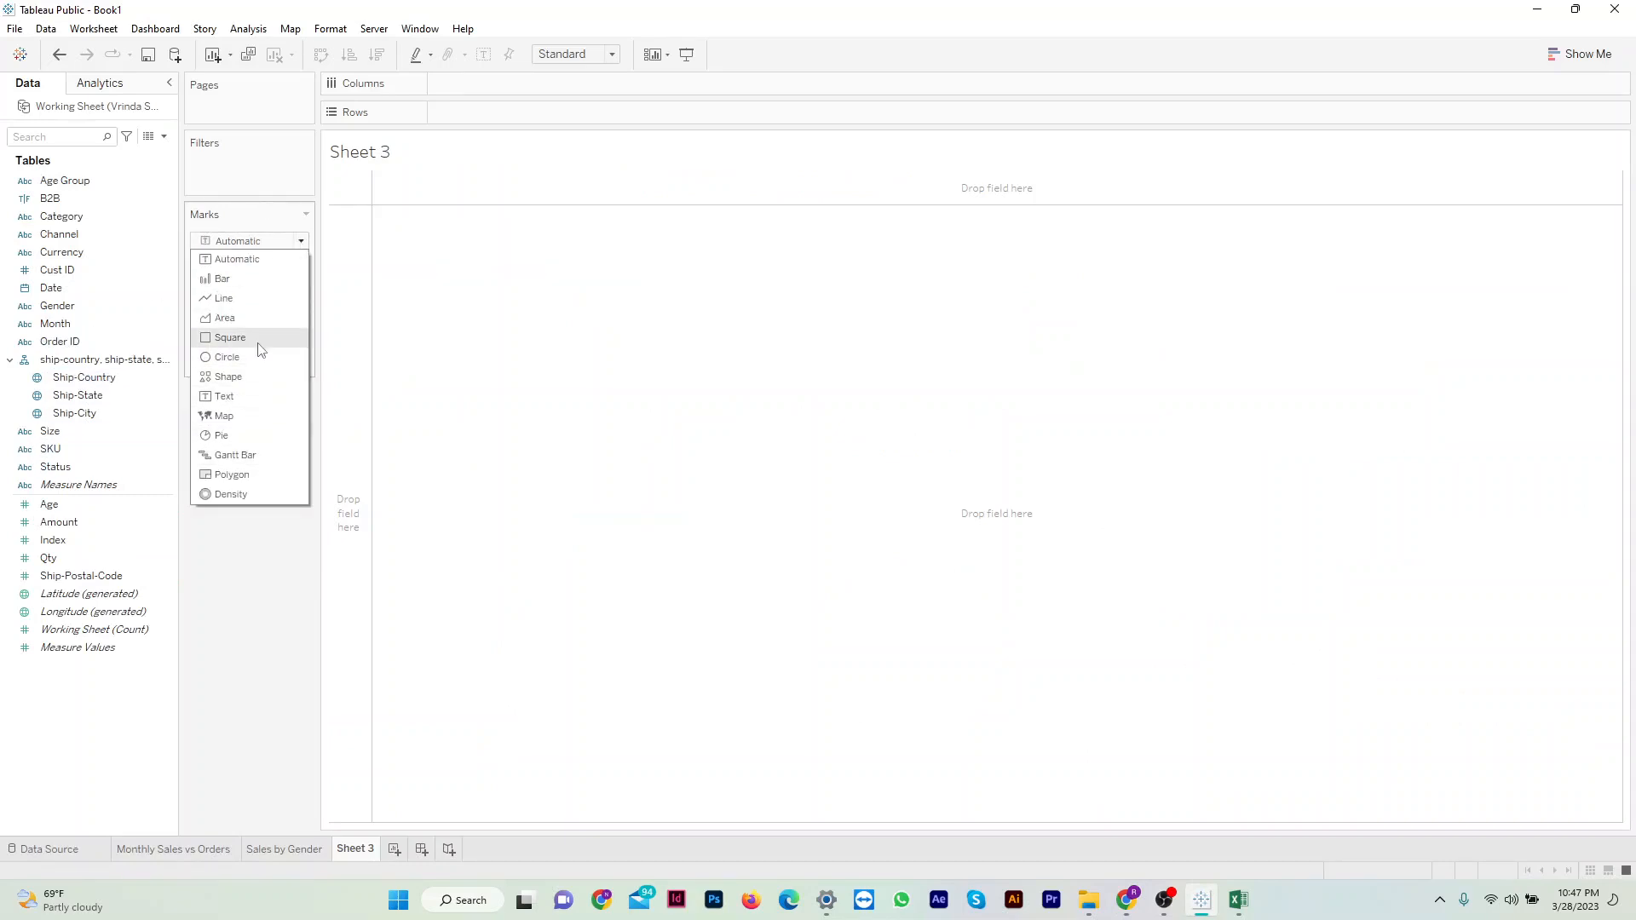
{"action": "left_click", "coordinate": [234, 437]}
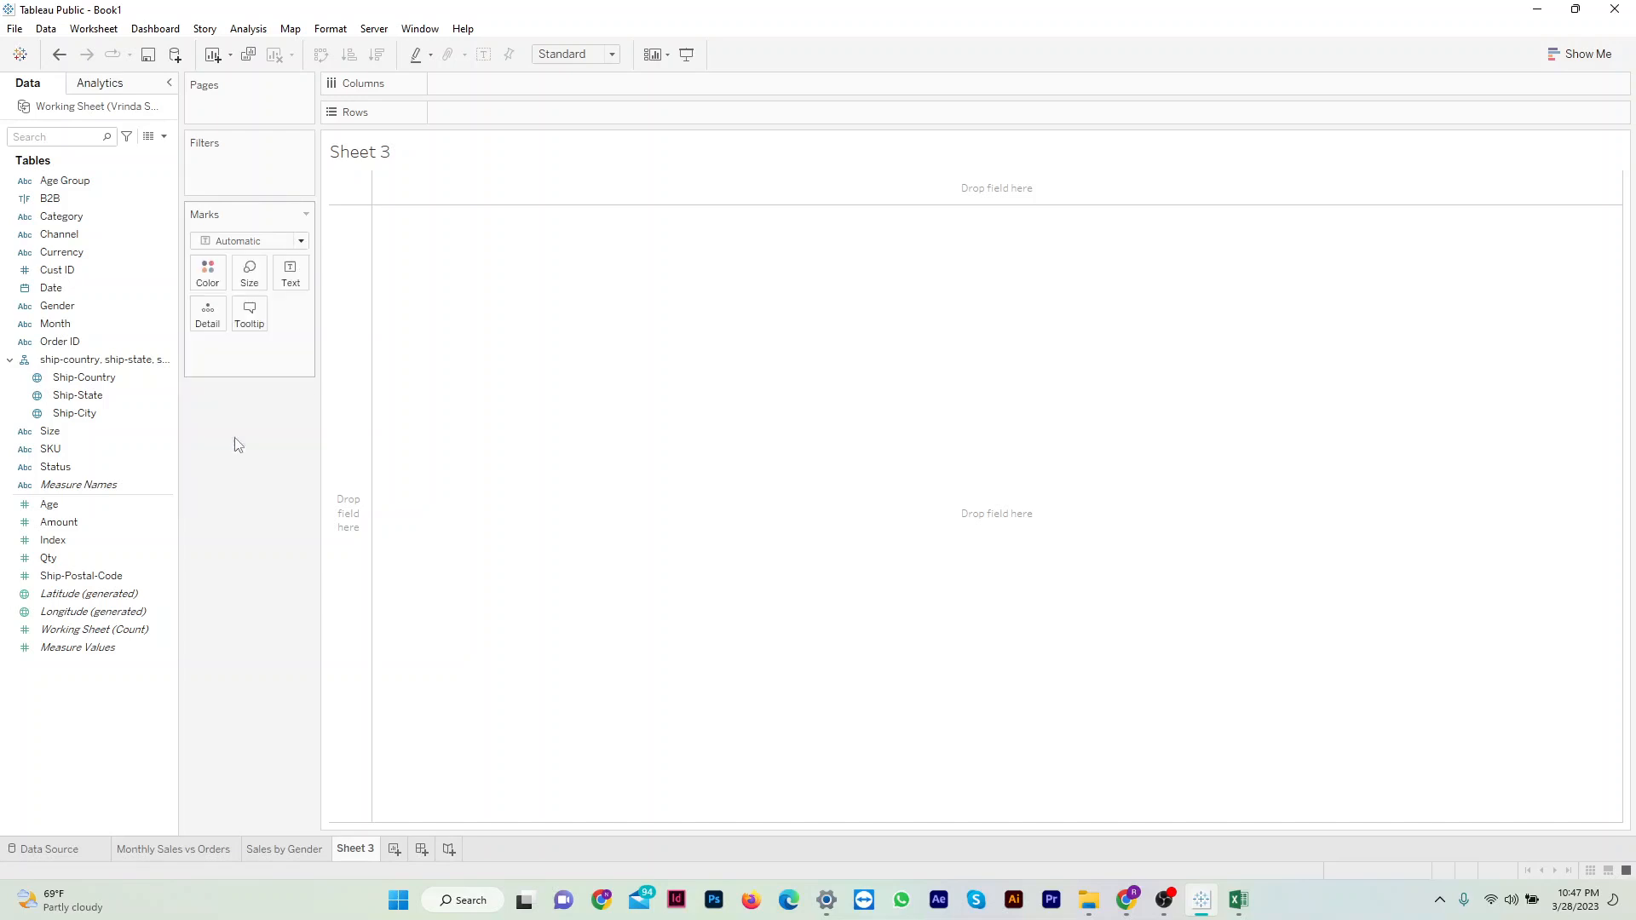
{"action": "double_click", "coordinate": [385, 154]}
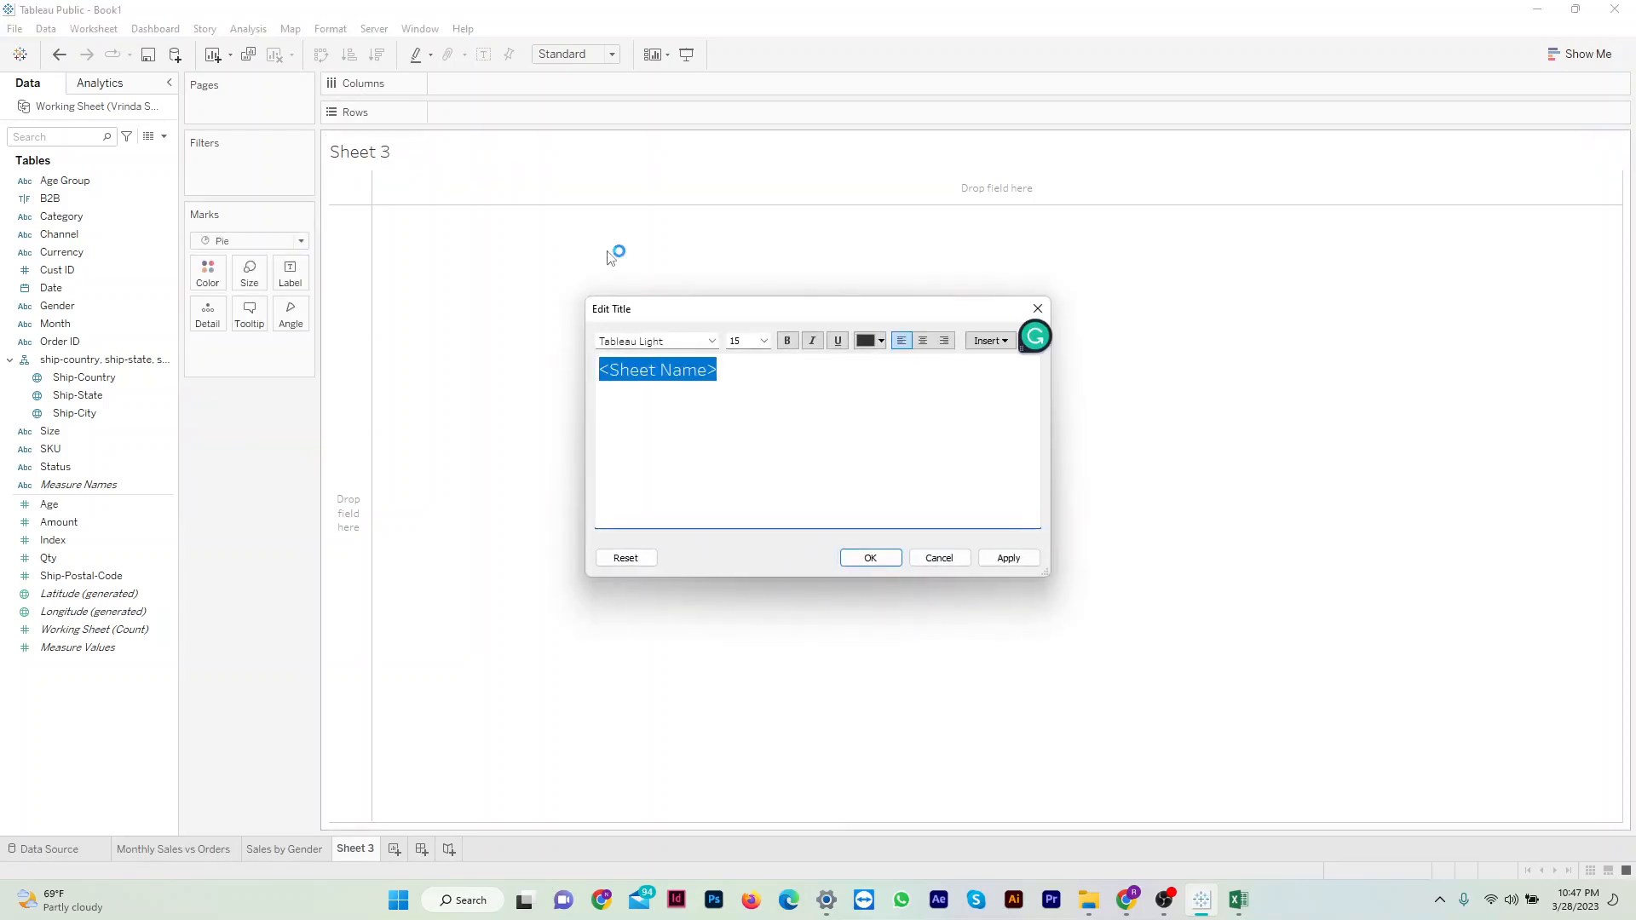
{"action": "type", "text": "Sales by Channel"}
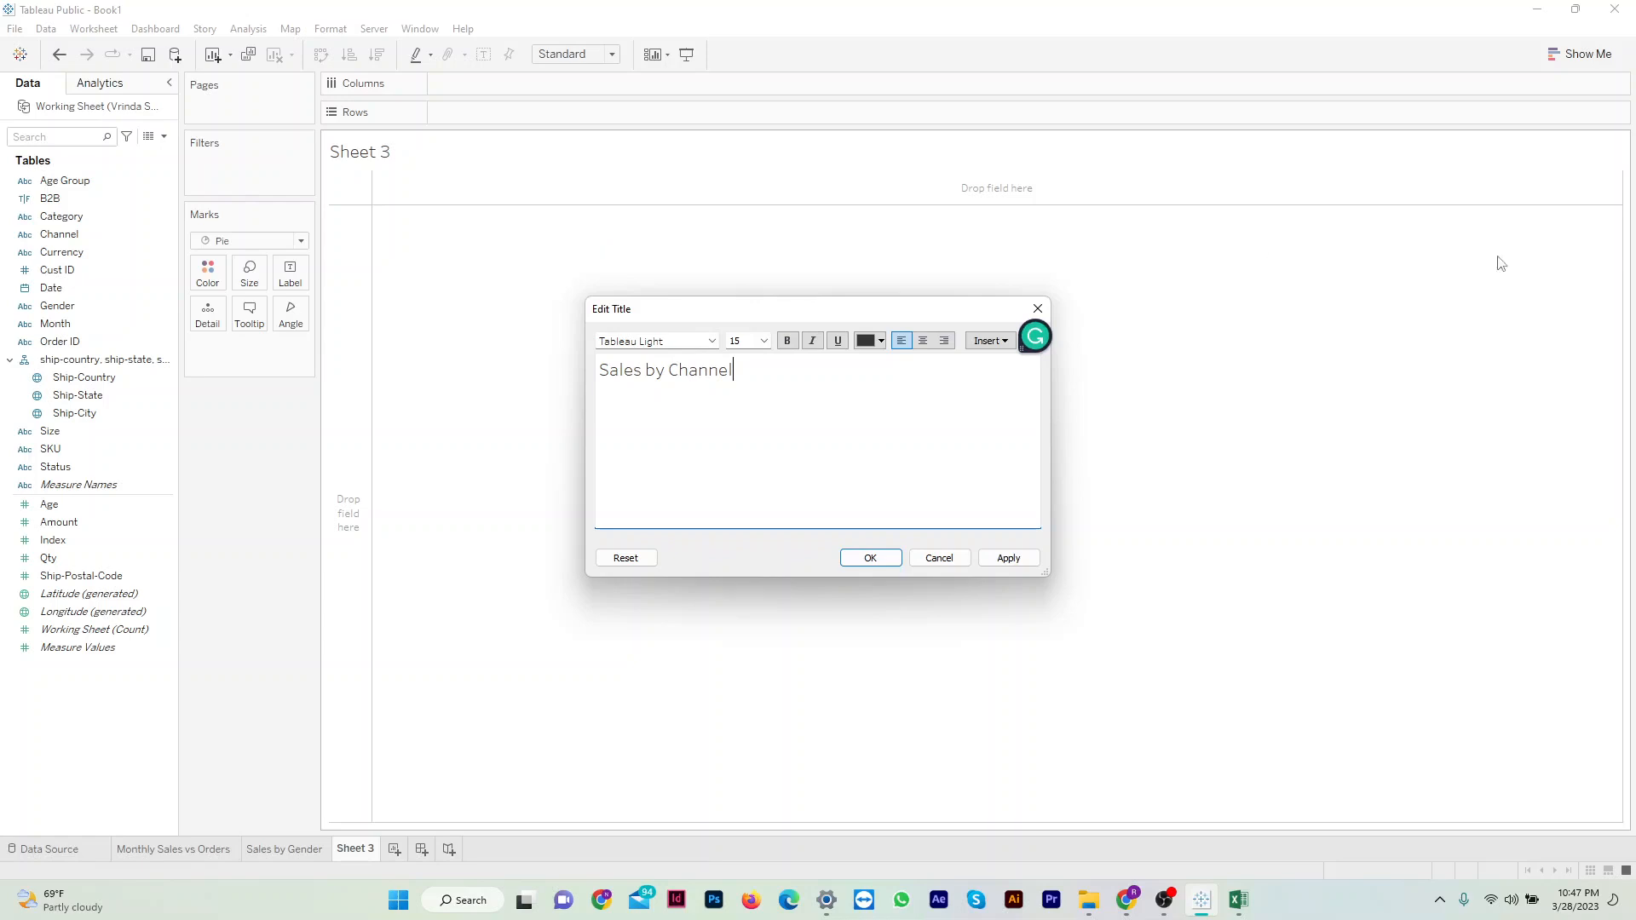
{"action": "key", "text": "ctrl+a"}
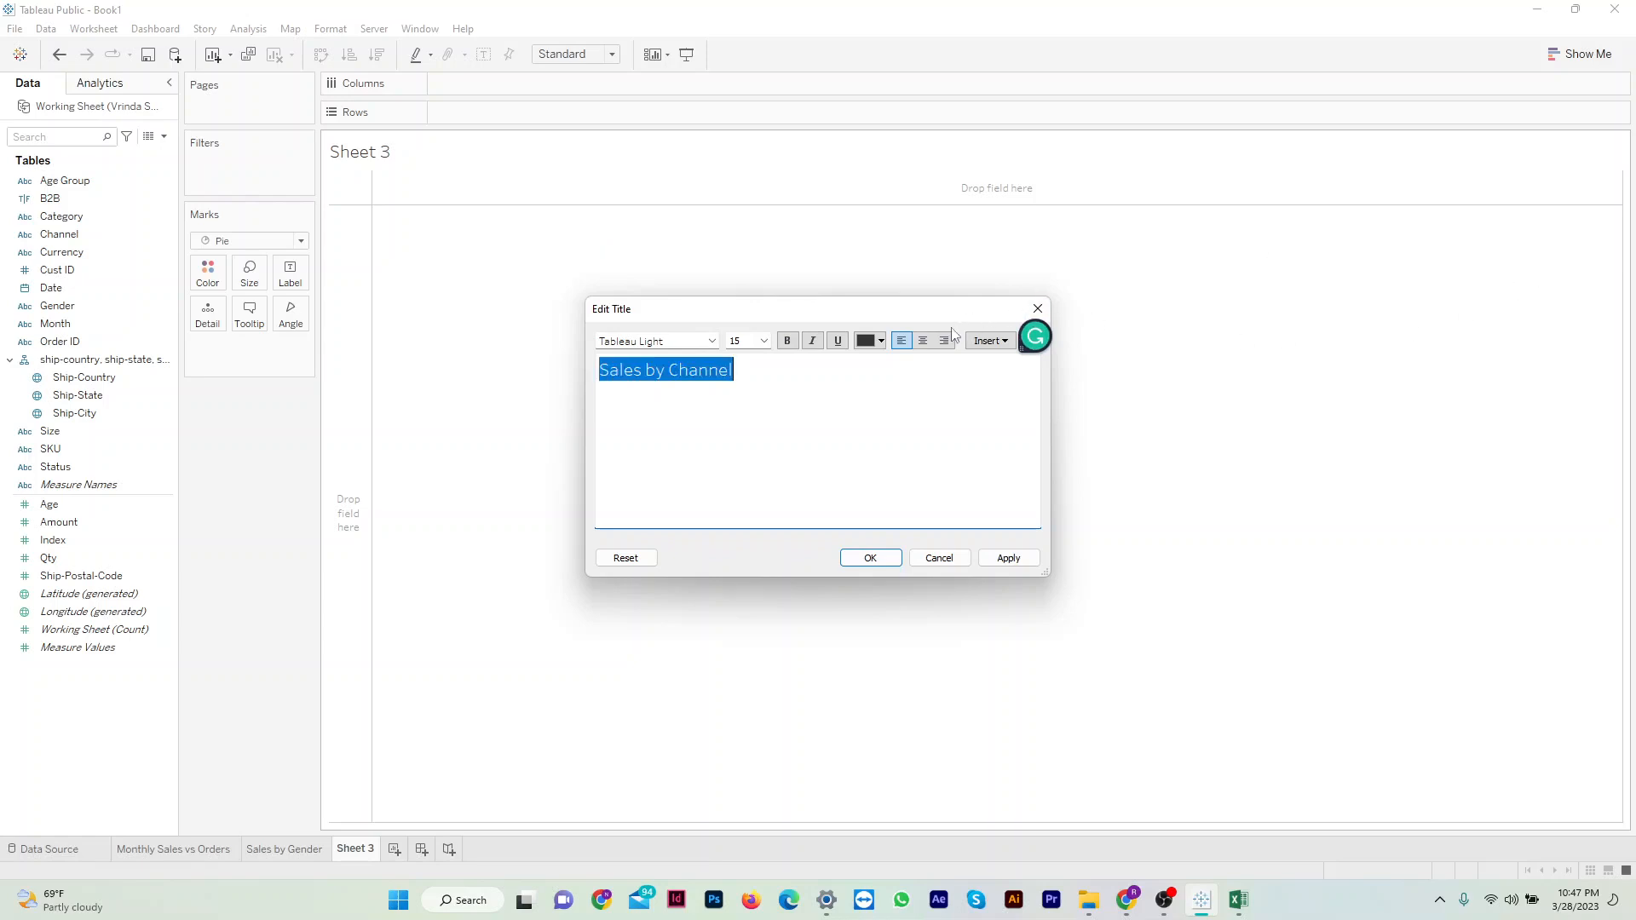
{"action": "left_click", "coordinate": [924, 341]}
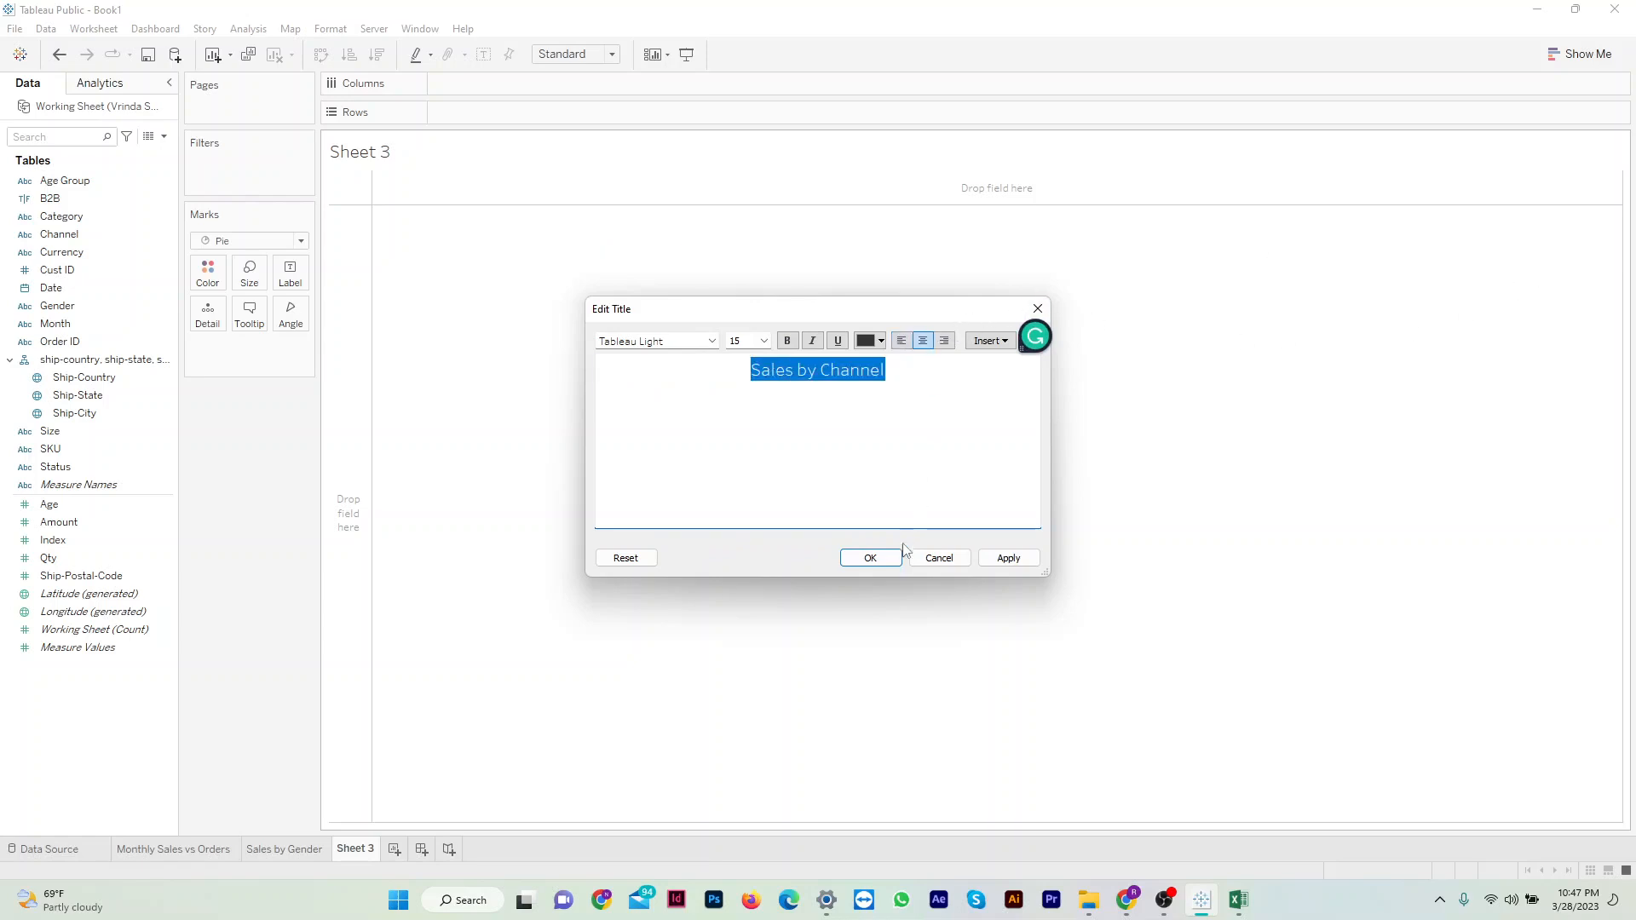
{"action": "left_click", "coordinate": [891, 566]}
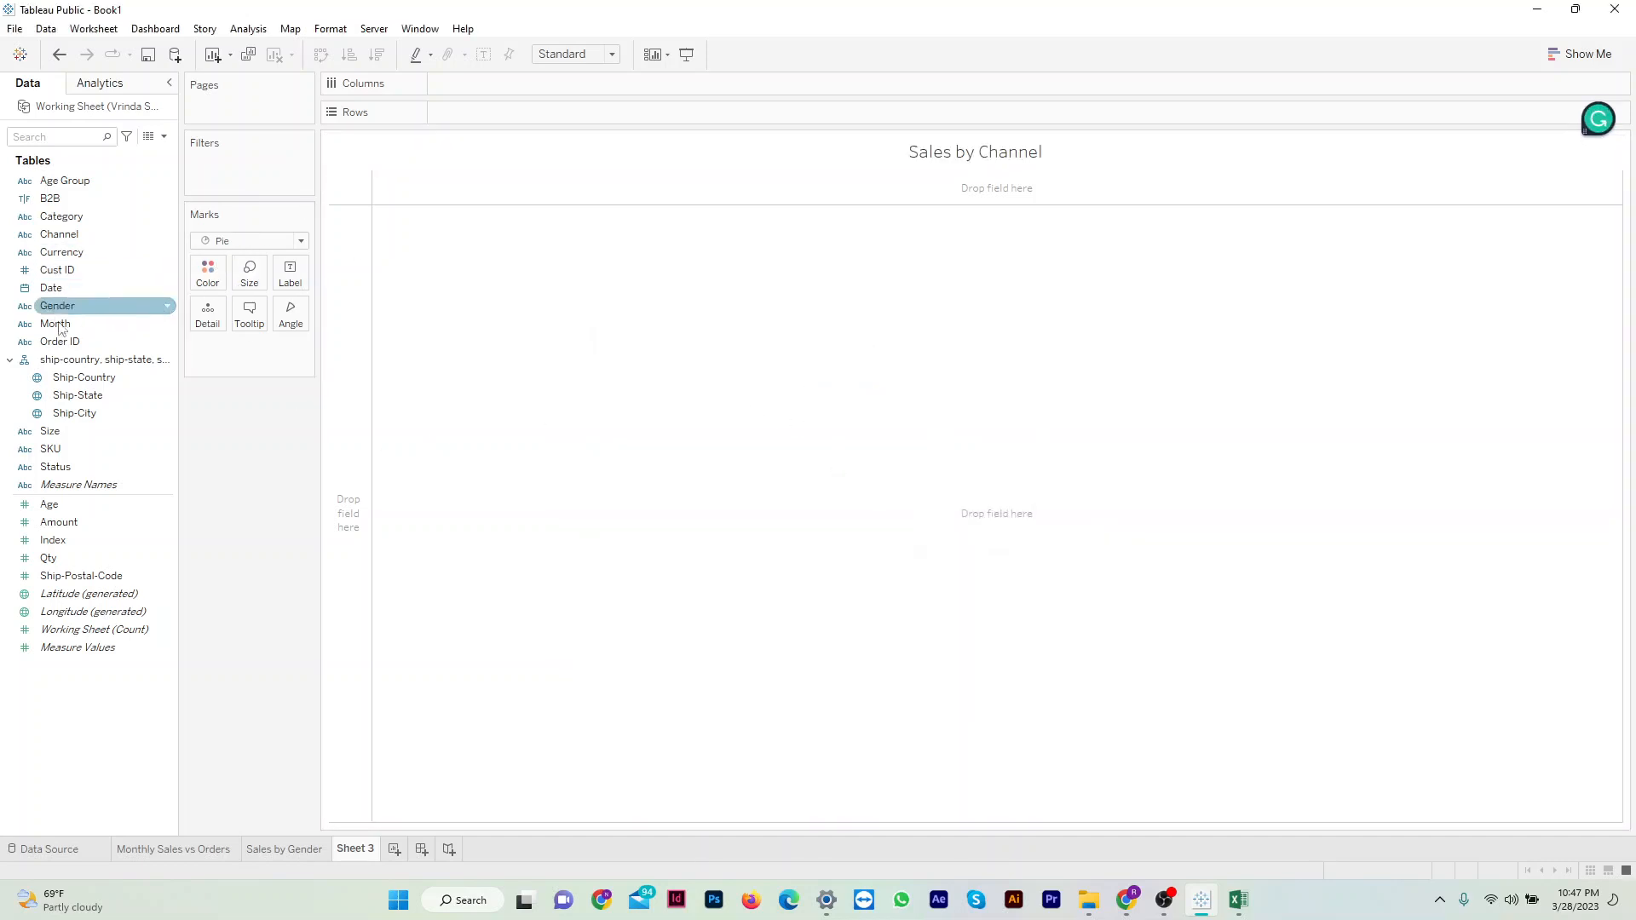
Add Amount to the Sales by Channel view and fit the pie to Entire View.
{"action": "left_click_drag", "start_coordinate": [59, 522], "coordinate": [647, 413]}
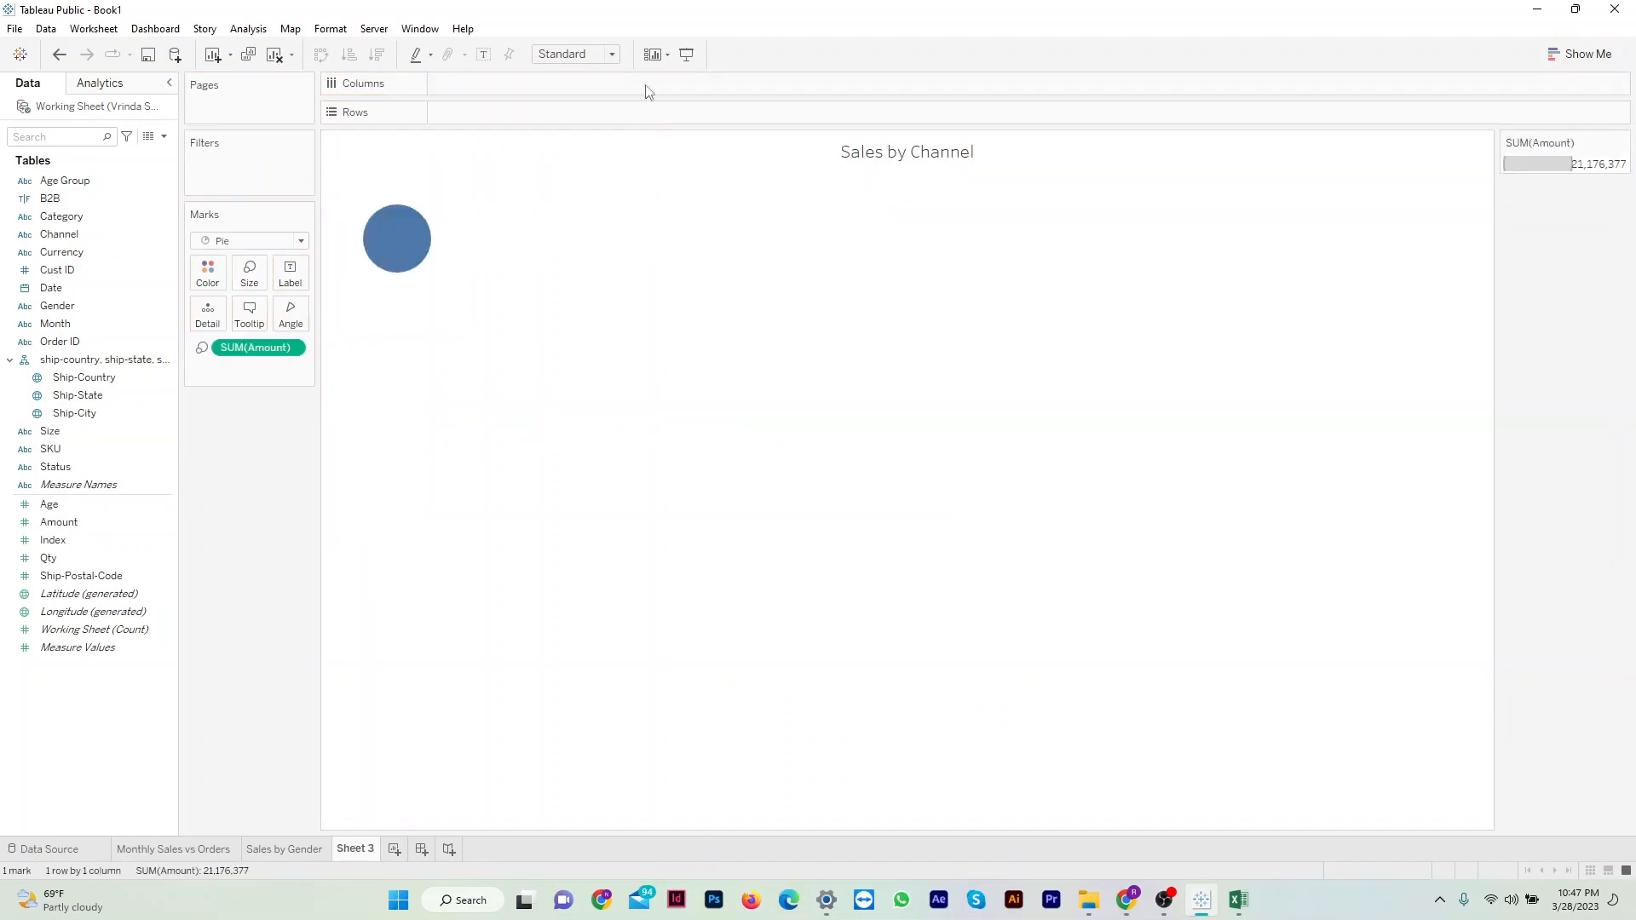
{"action": "left_click", "coordinate": [614, 54]}
{"action": "left_click", "coordinate": [588, 120]}
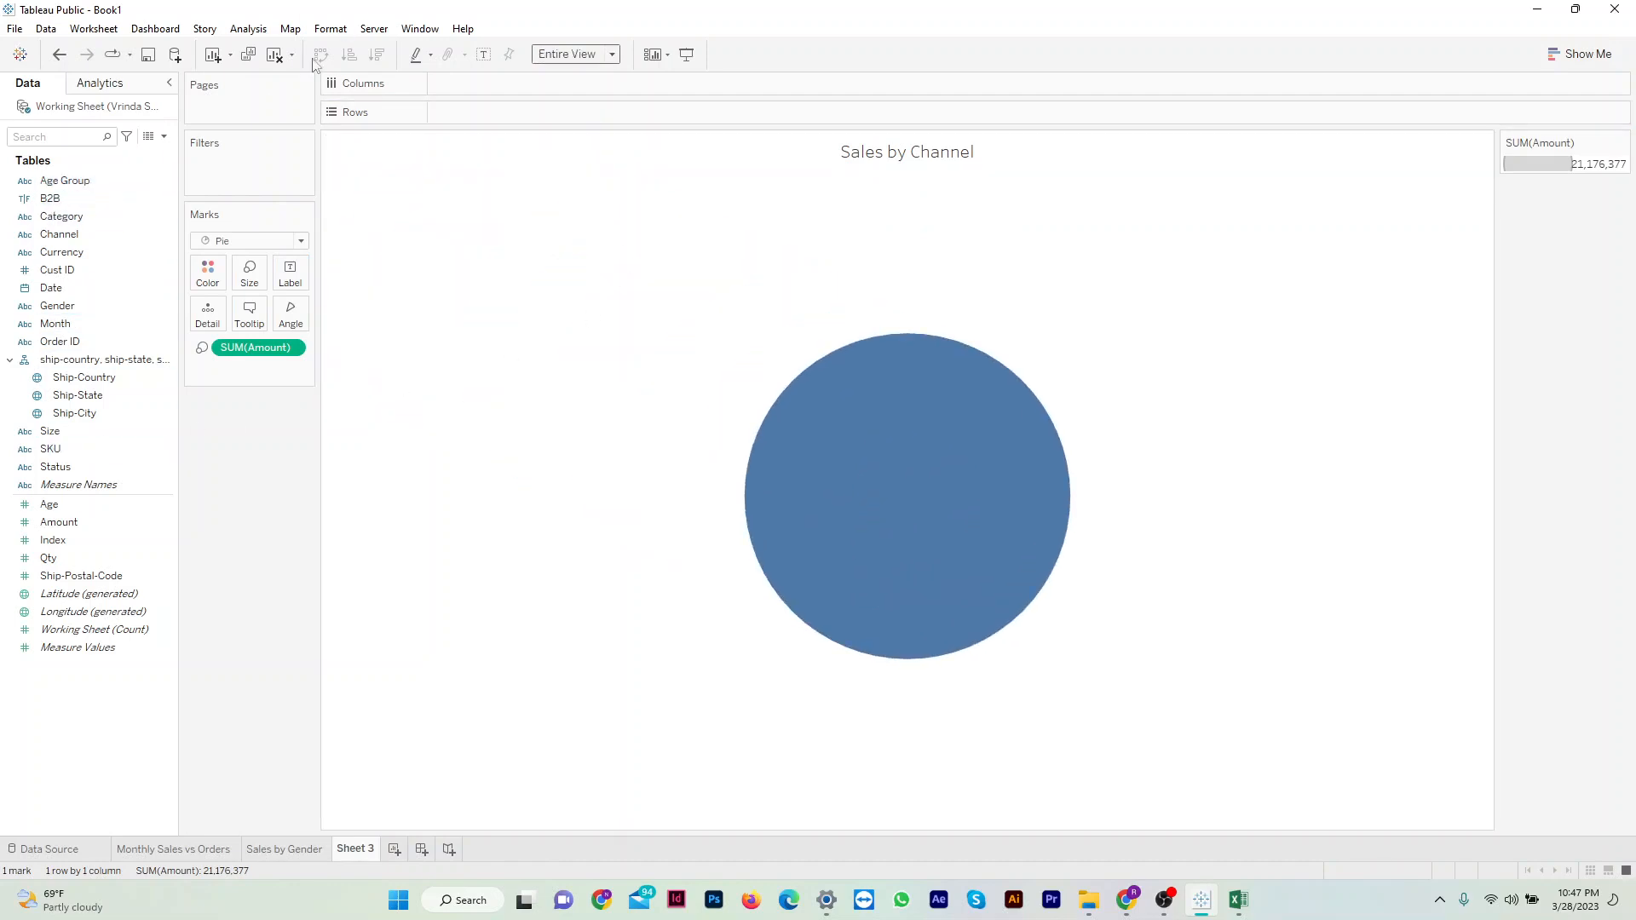
Add Channel to the marks, use it to color the pie slices and inspect the slices' values.
{"action": "left_click", "coordinate": [76, 236]}
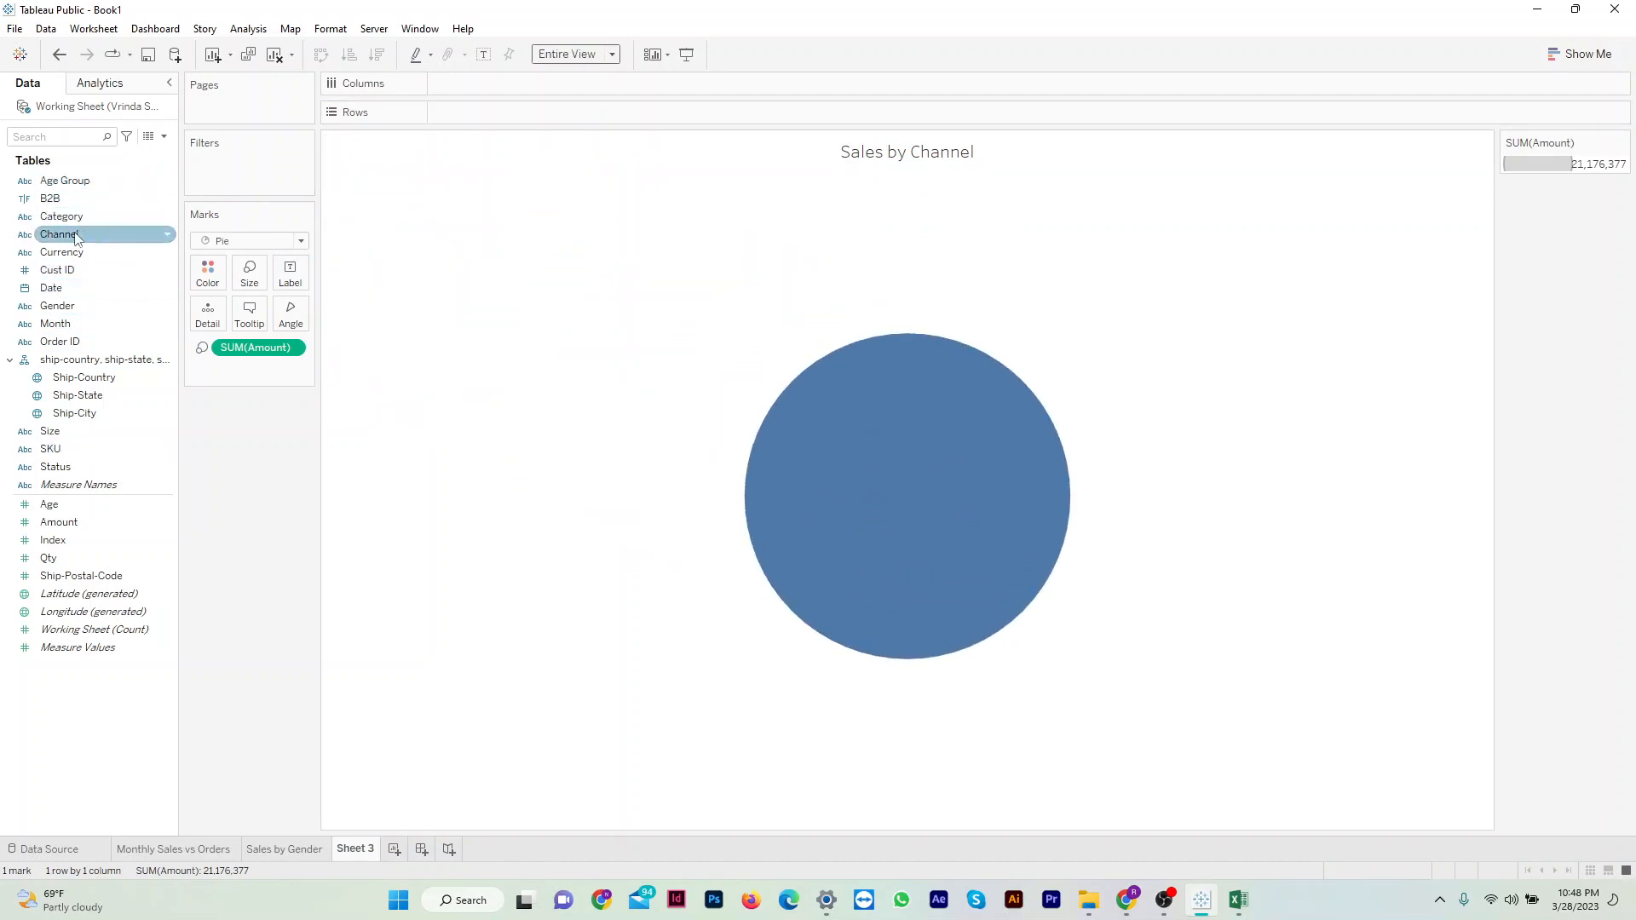
{"action": "left_click_drag", "start_coordinate": [76, 236], "coordinate": [235, 376]}
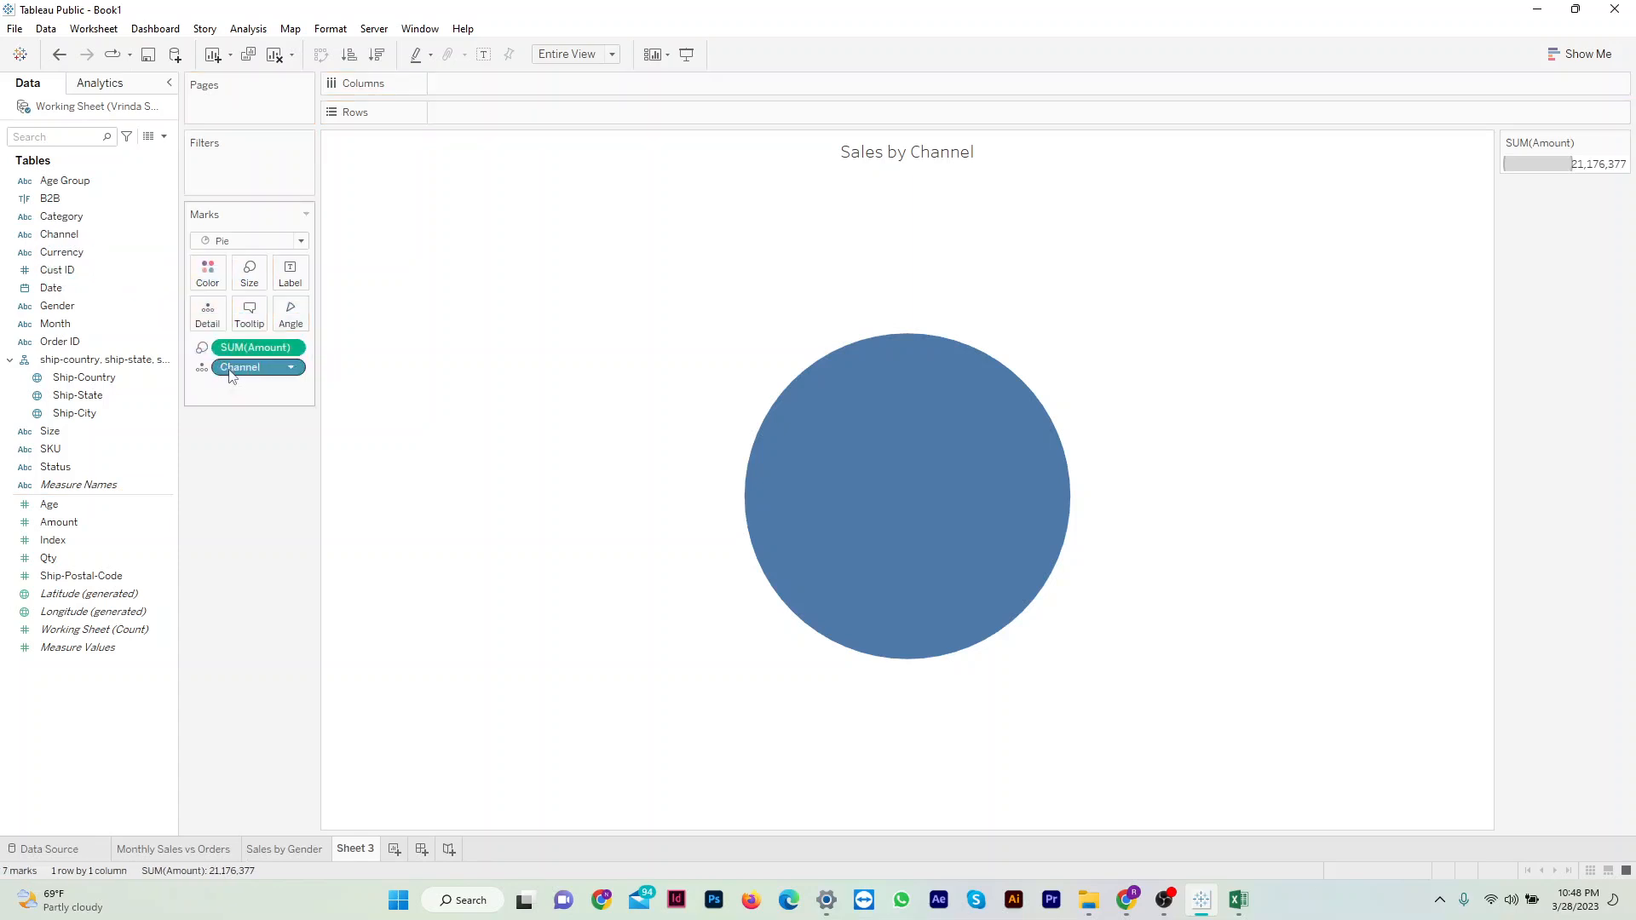
{"action": "left_click", "coordinate": [202, 371]}
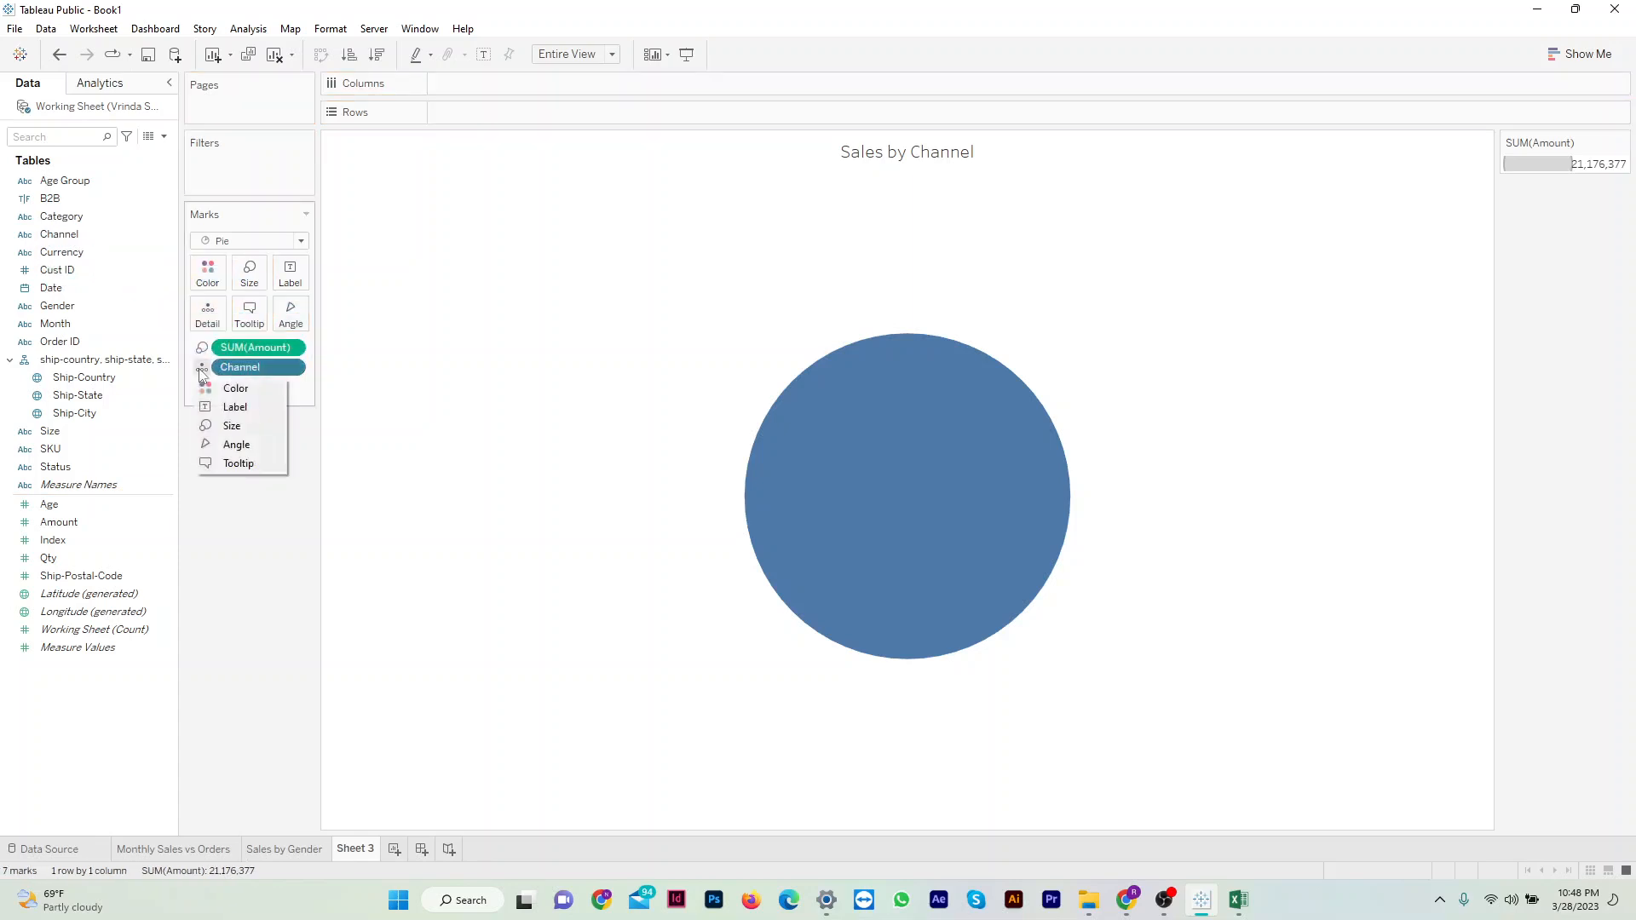
{"action": "left_click", "coordinate": [238, 390]}
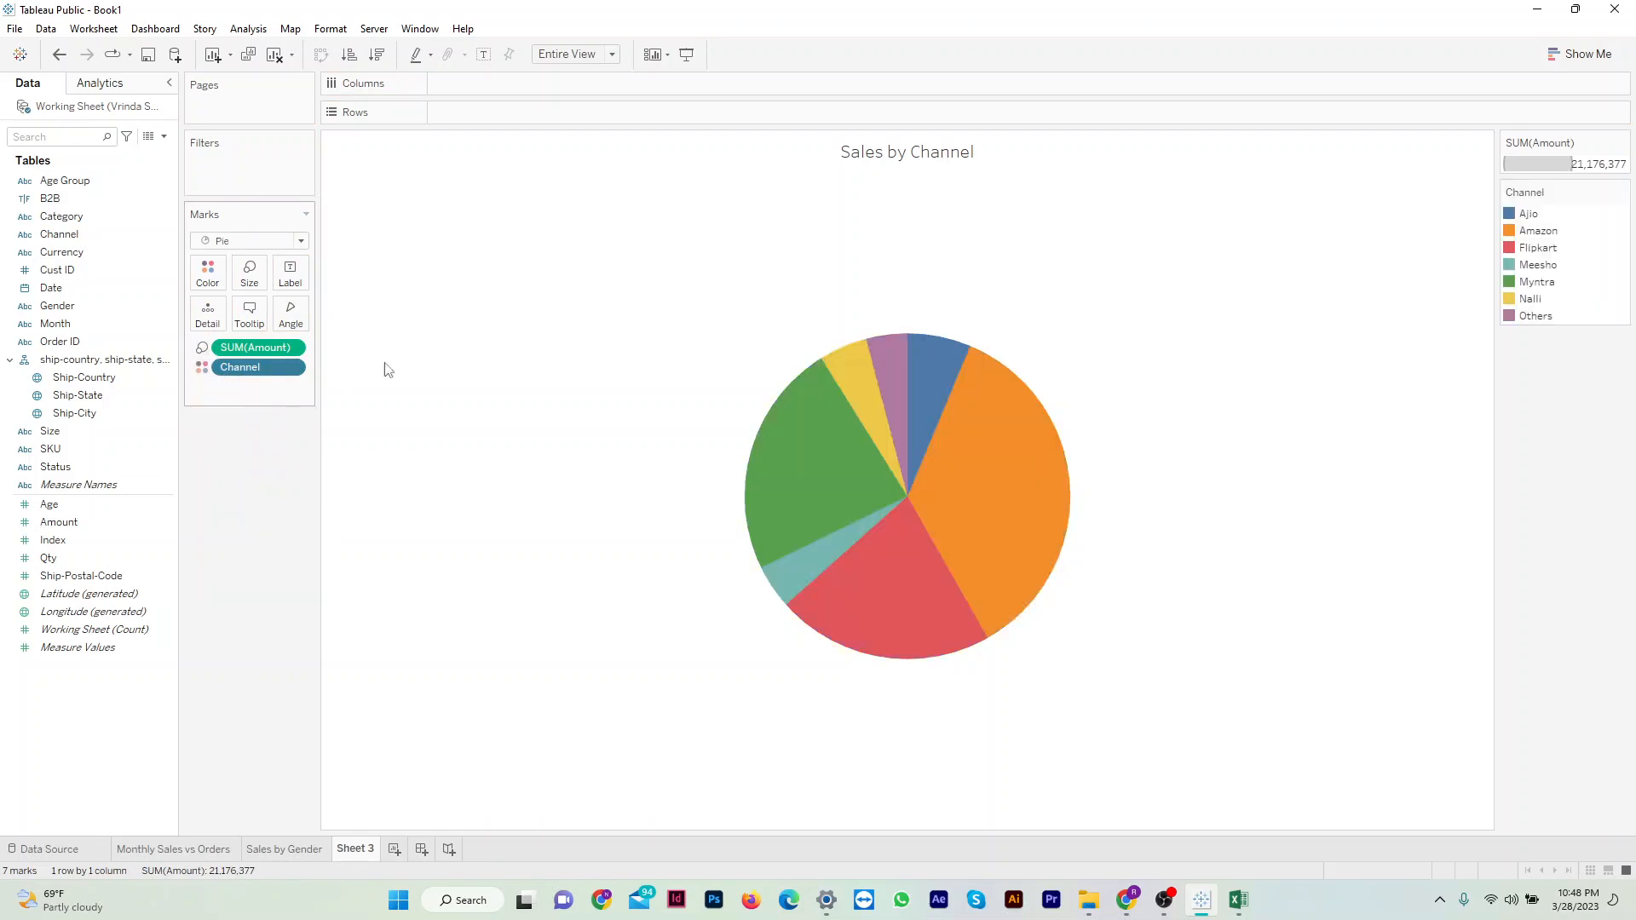
{"action": "mouse_move", "coordinate": [806, 418]}
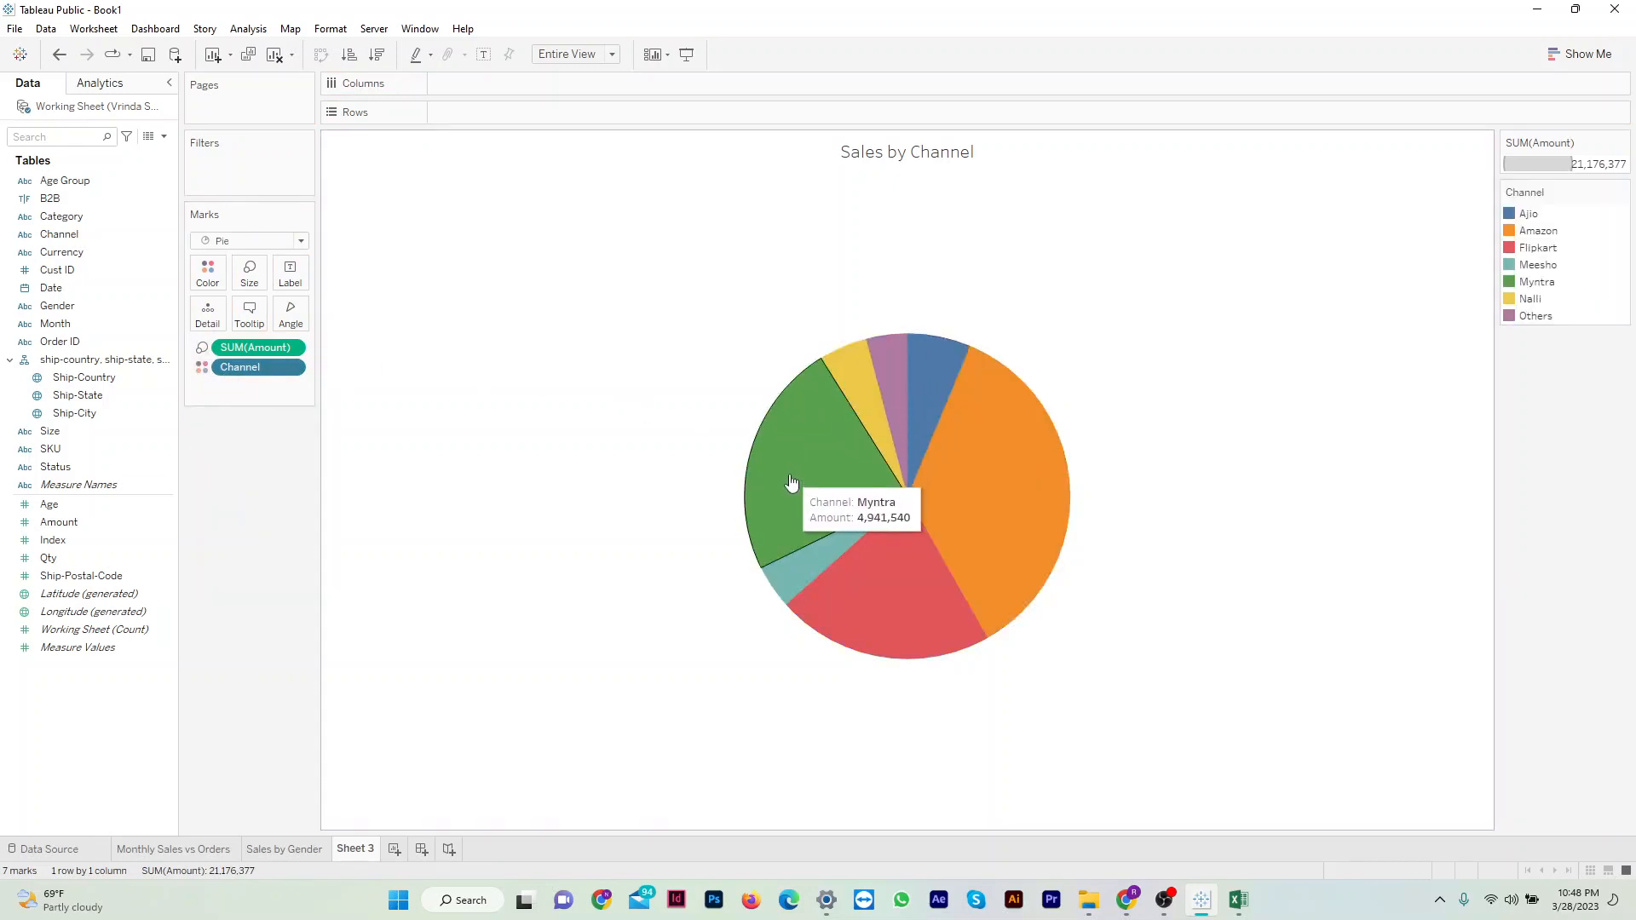
{"action": "mouse_move", "coordinate": [856, 542]}
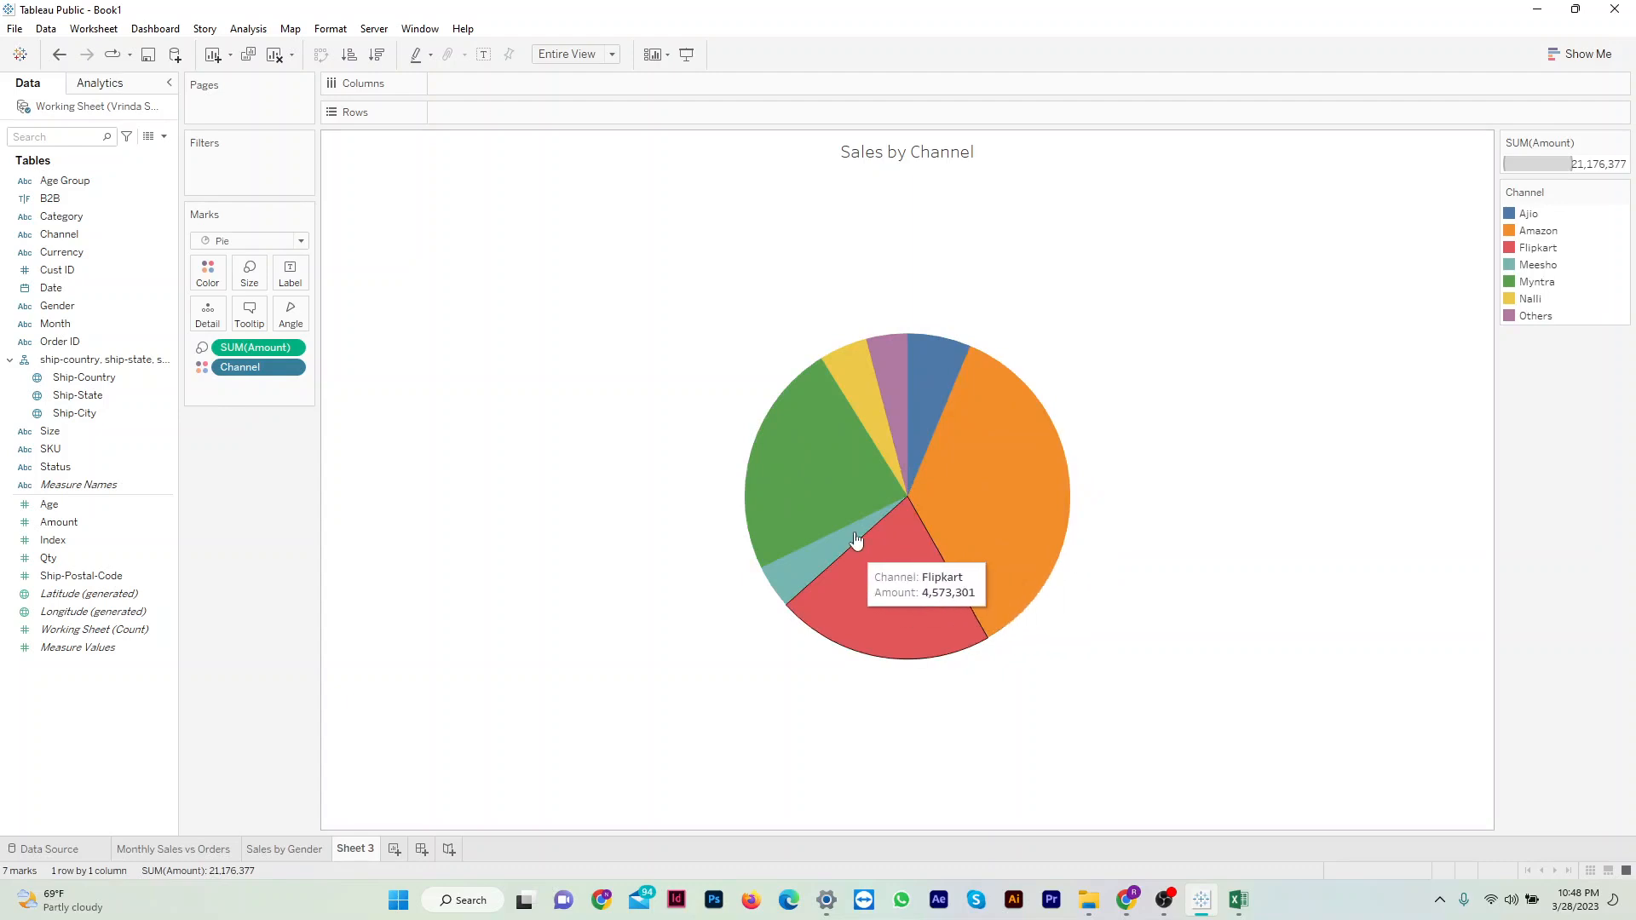
{"action": "mouse_move", "coordinate": [901, 365]}
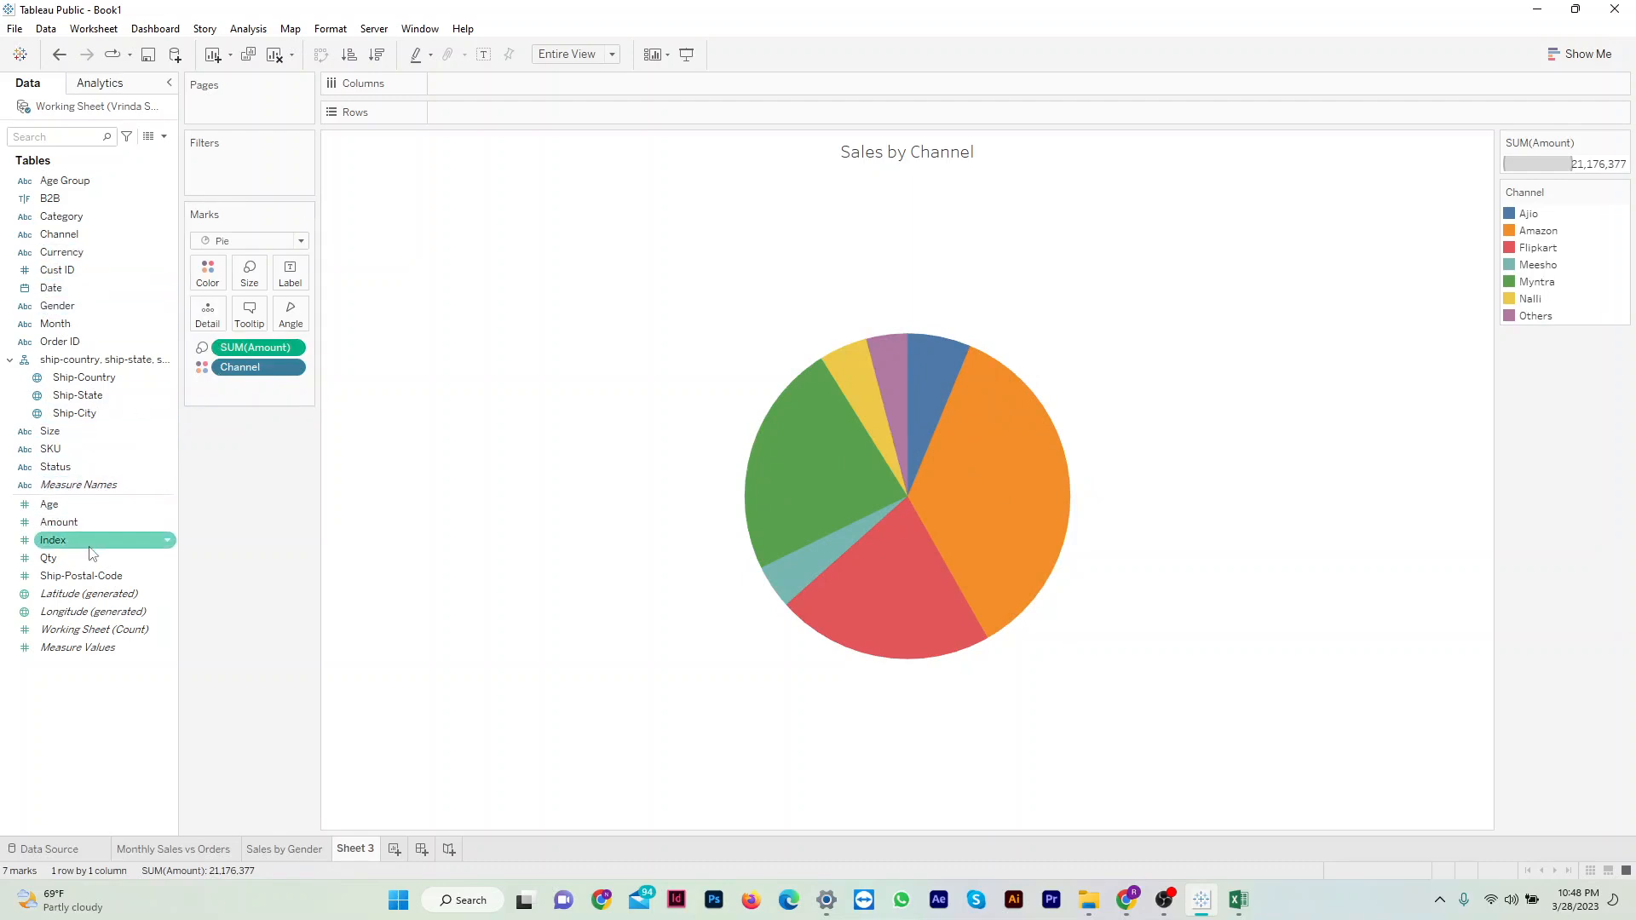
Add Amount to the marks a second time and use it to label the pie slices.
{"action": "left_click_drag", "start_coordinate": [61, 522], "coordinate": [259, 391]}
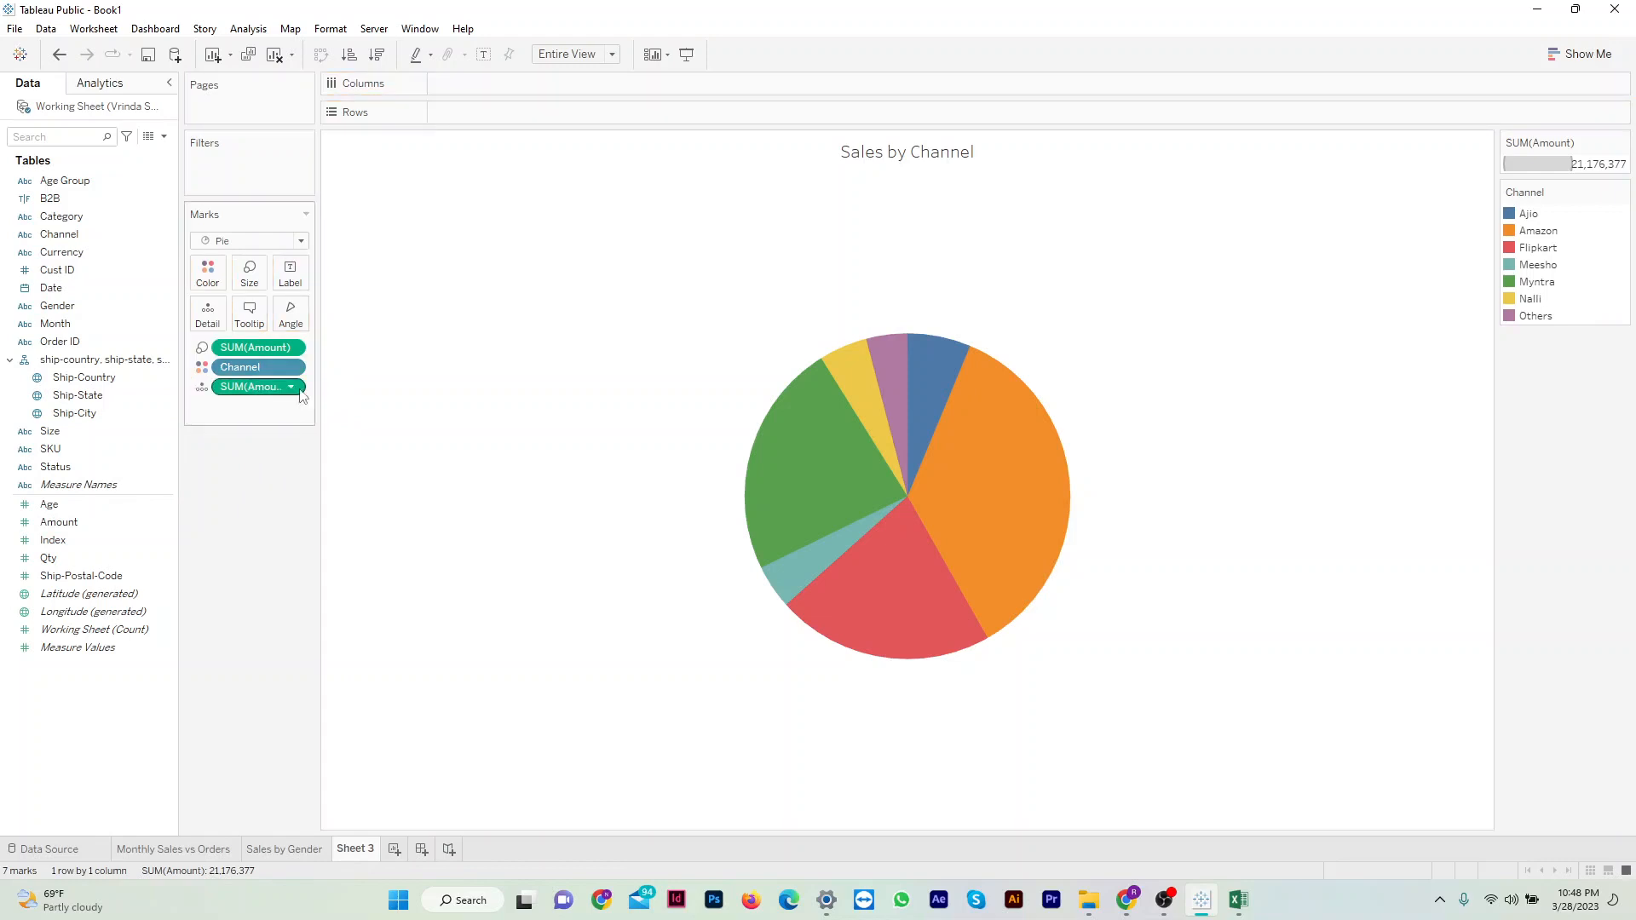
{"action": "left_click", "coordinate": [203, 387]}
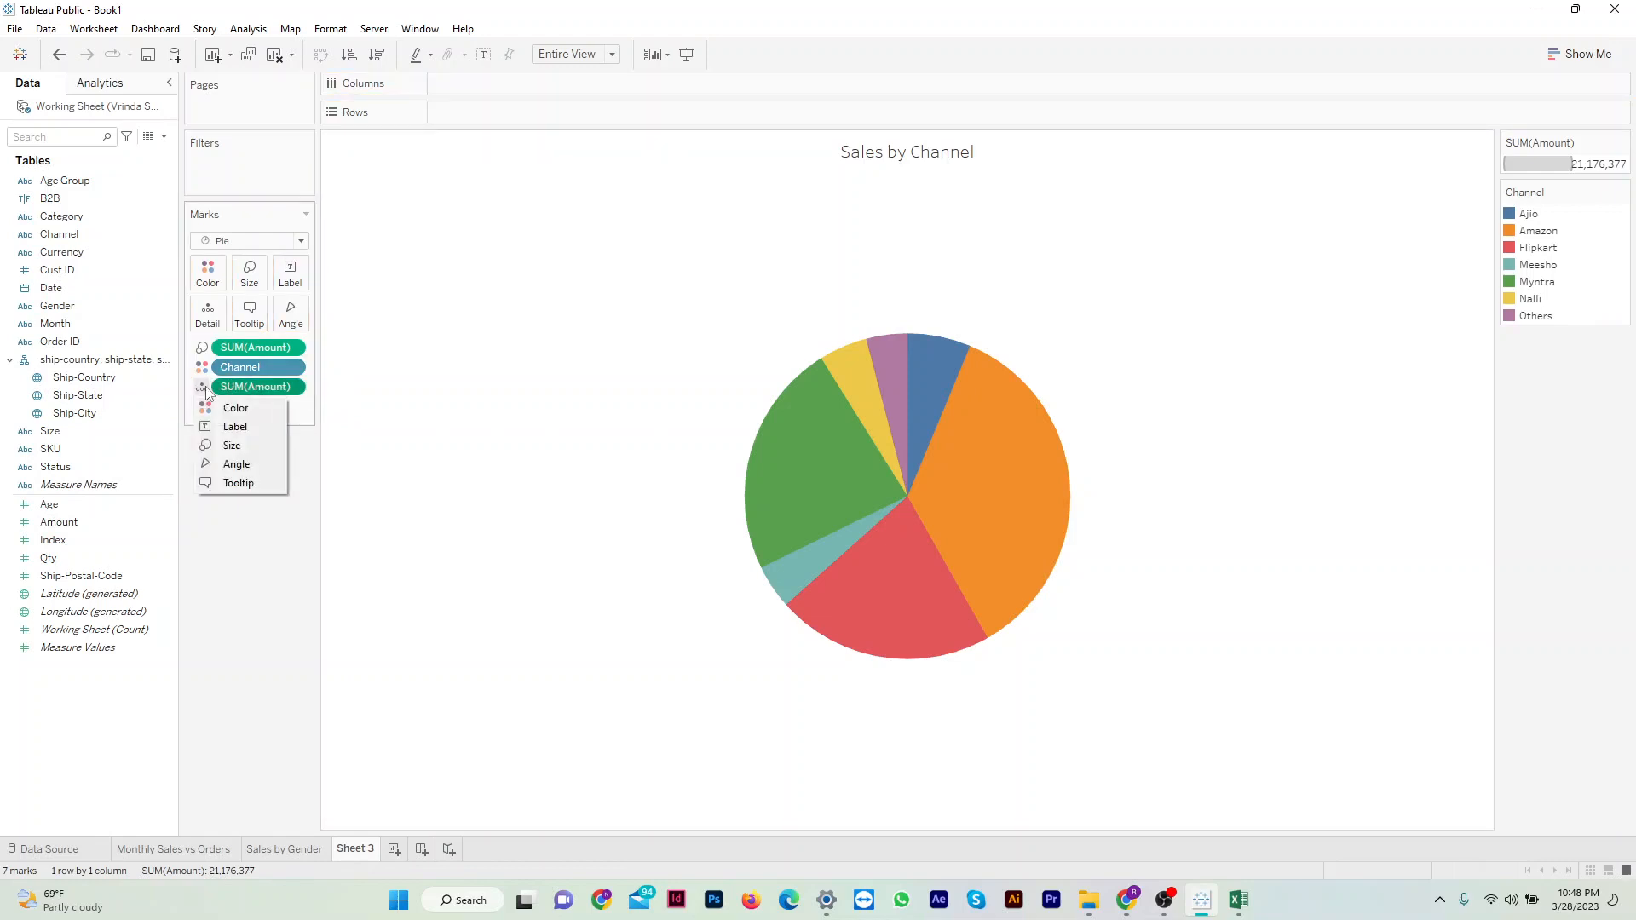
{"action": "left_click", "coordinate": [253, 428]}
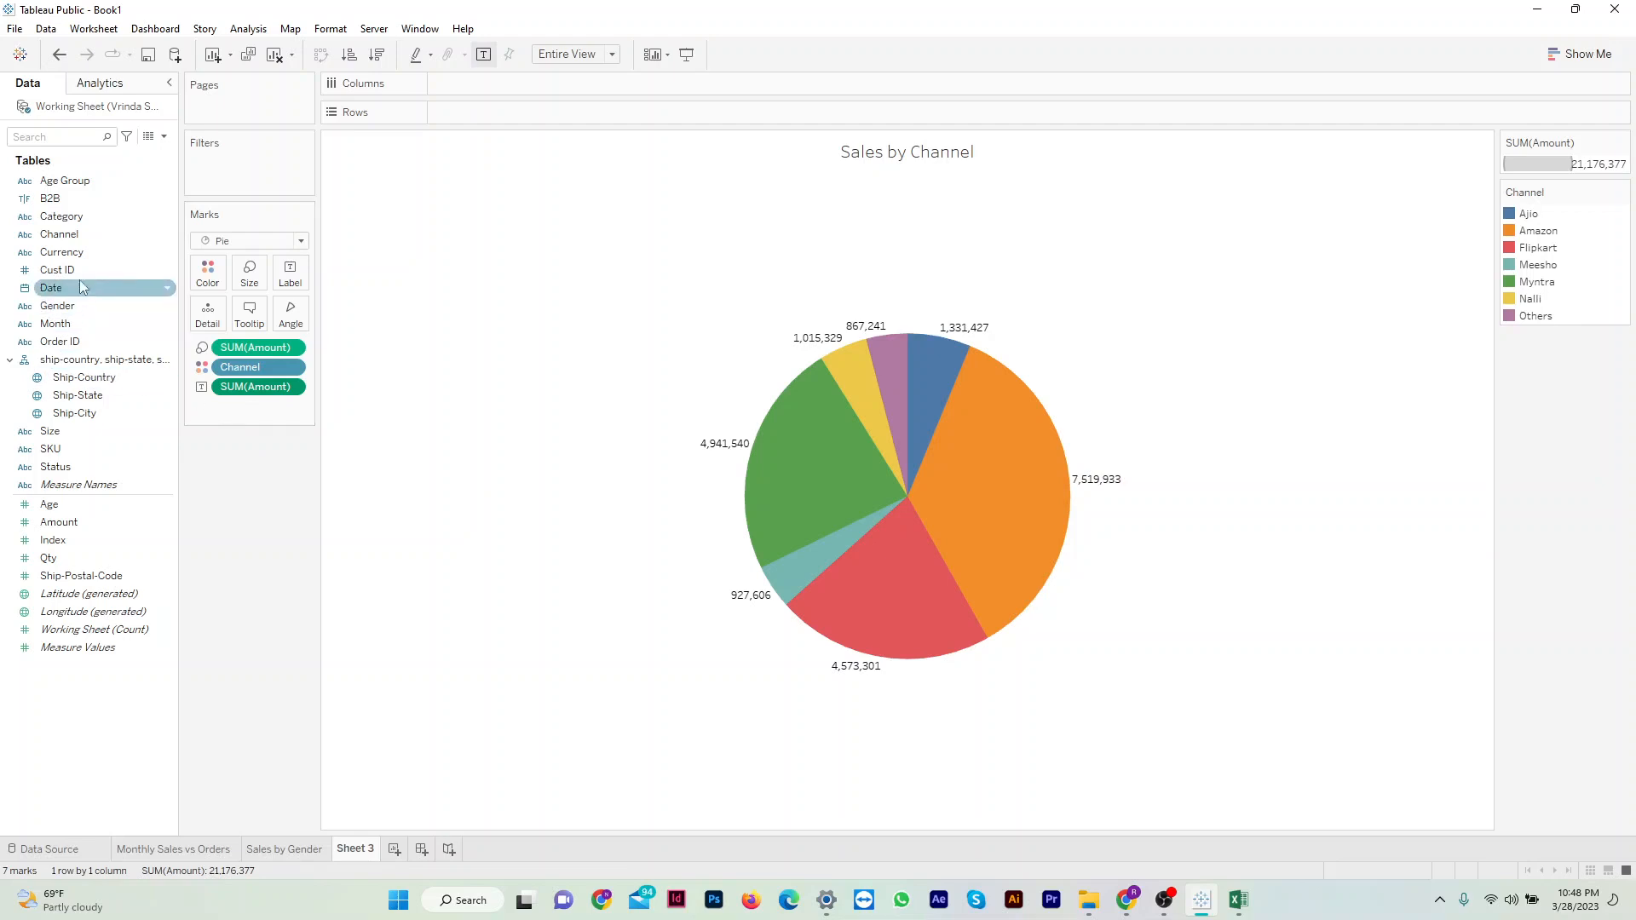
Add Channel as a second slice label and place it above the Amount label.
{"action": "left_click_drag", "start_coordinate": [59, 235], "coordinate": [230, 407]}
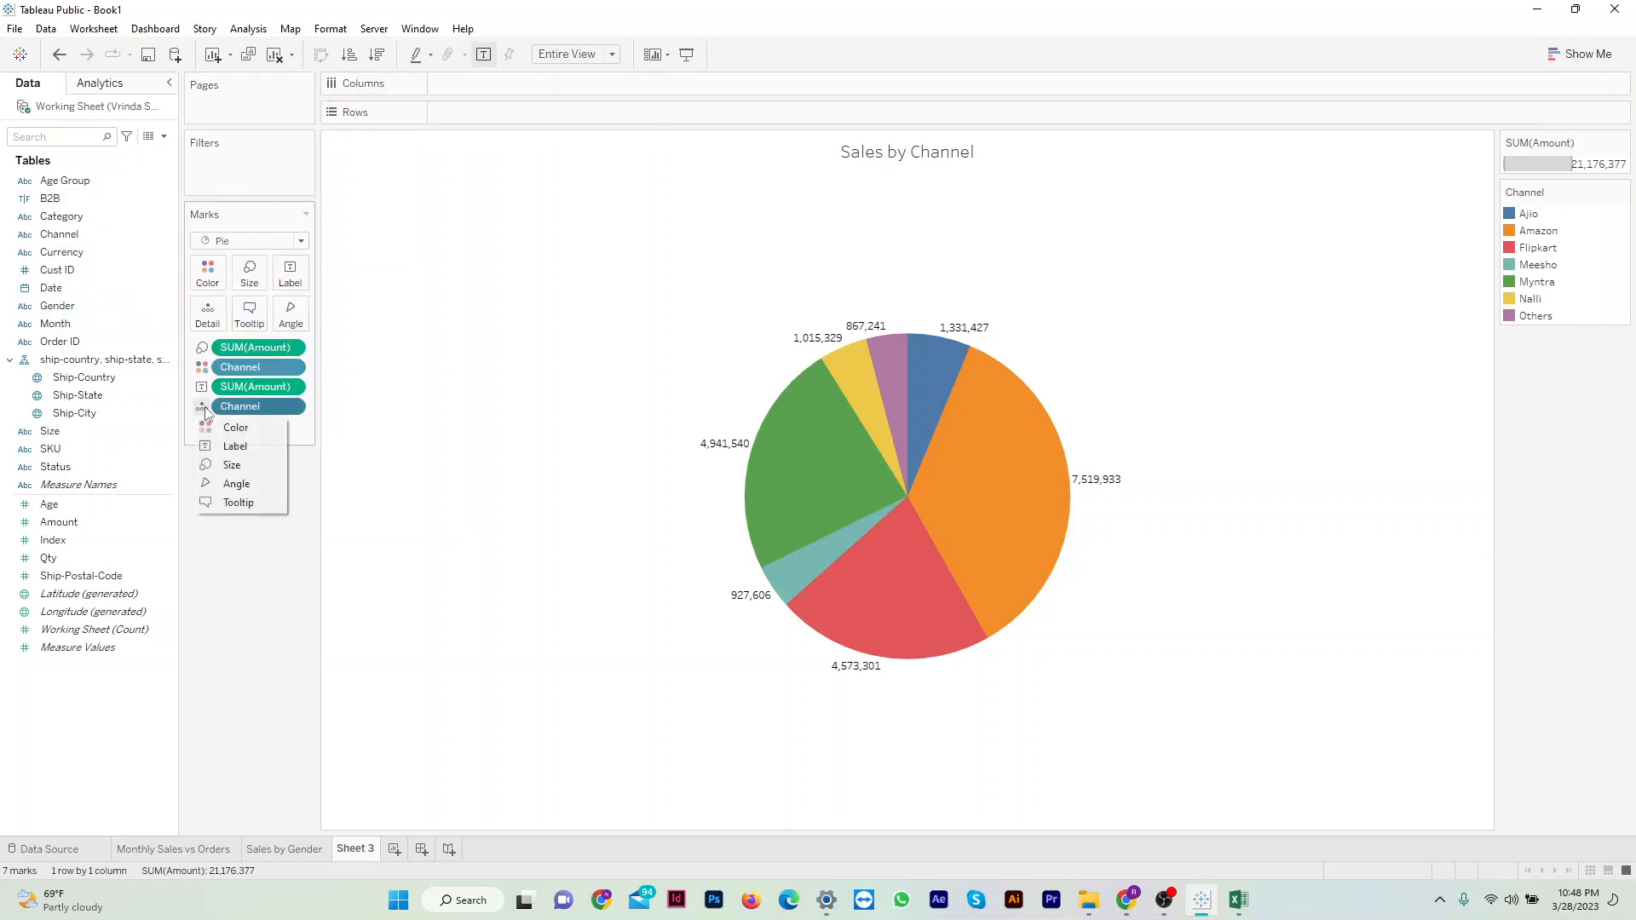
{"action": "left_click", "coordinate": [202, 407]}
{"action": "left_click", "coordinate": [235, 446]}
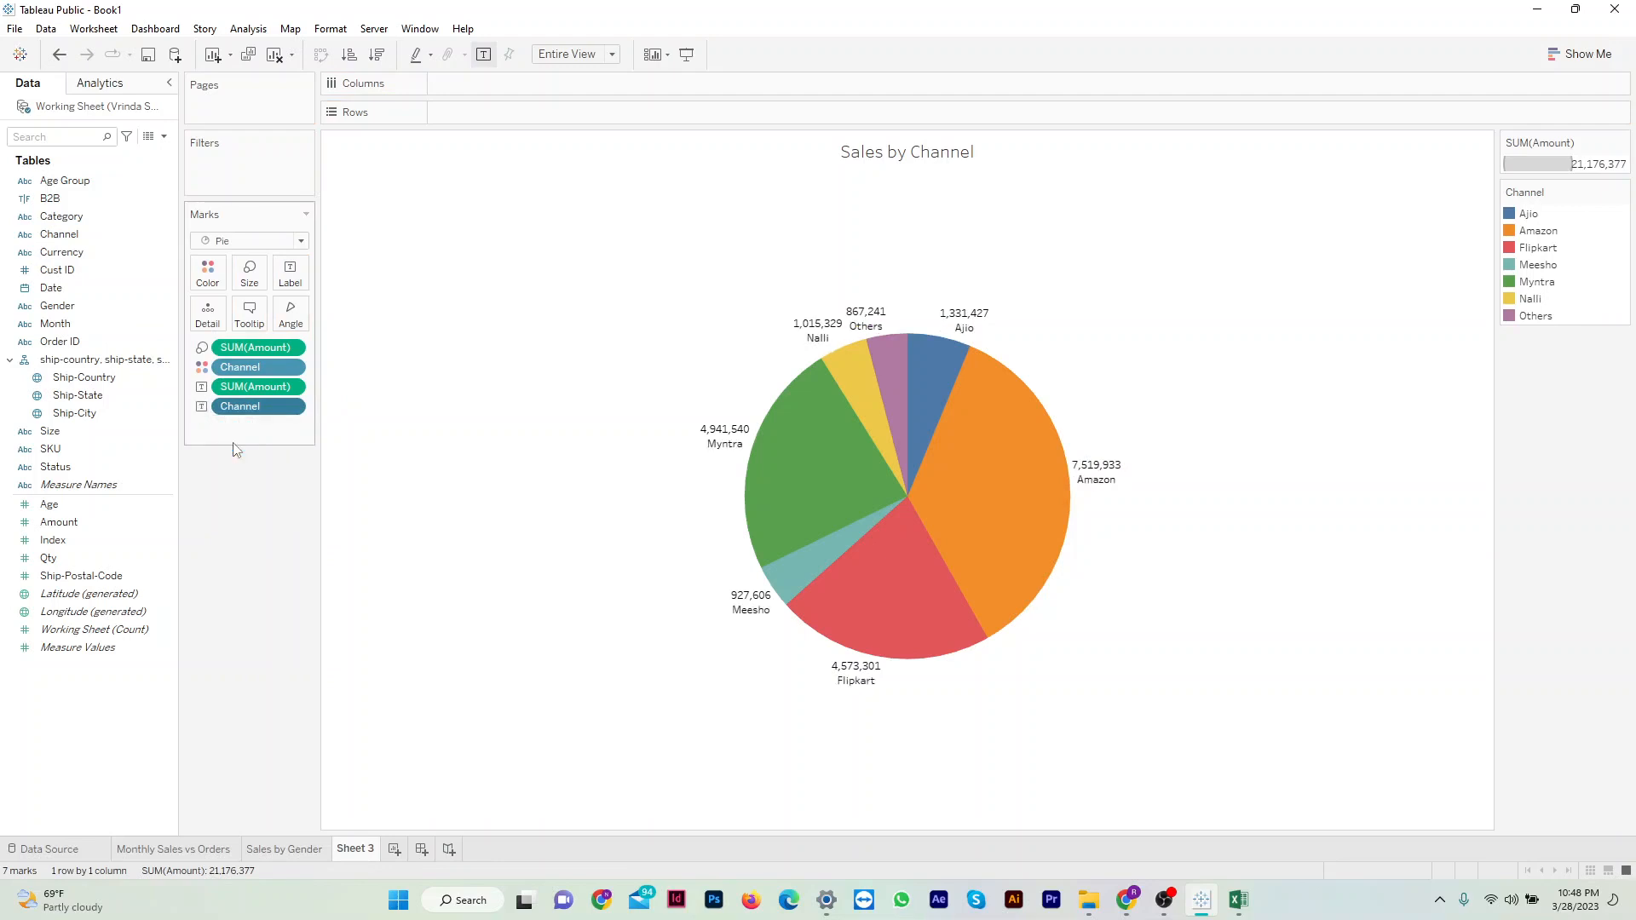
{"action": "left_click_drag", "start_coordinate": [265, 415], "coordinate": [268, 389]}
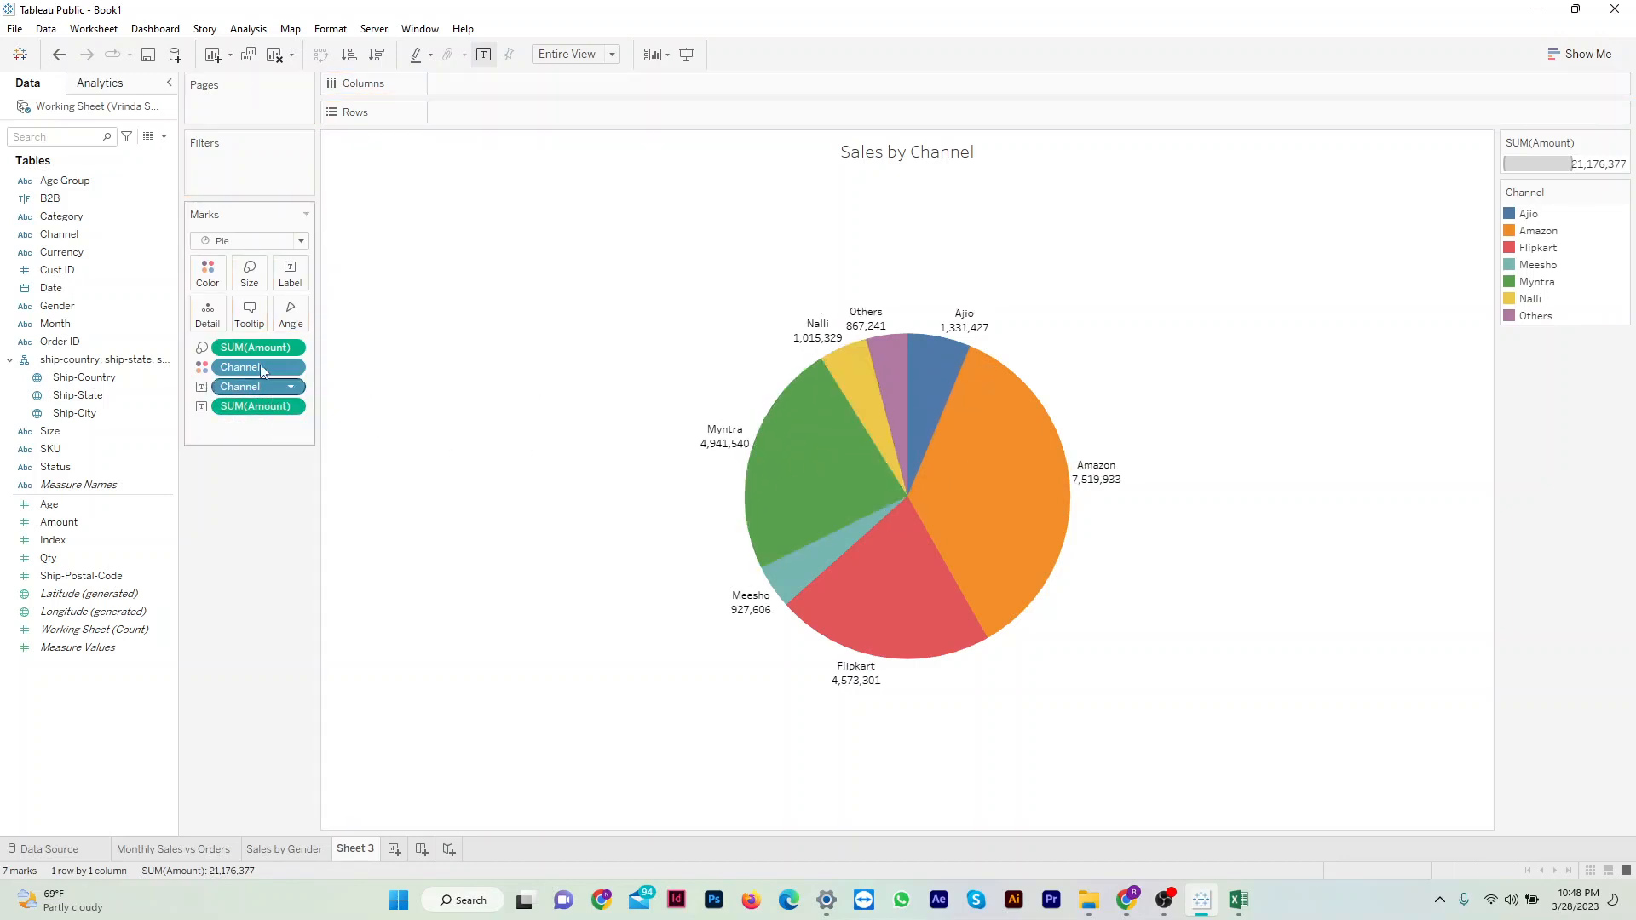
Add Amount as a detail with the Percent of Total quick table calculation and apply the same calculation to the Amount label.
{"action": "left_click_drag", "start_coordinate": [85, 536], "coordinate": [256, 431]}
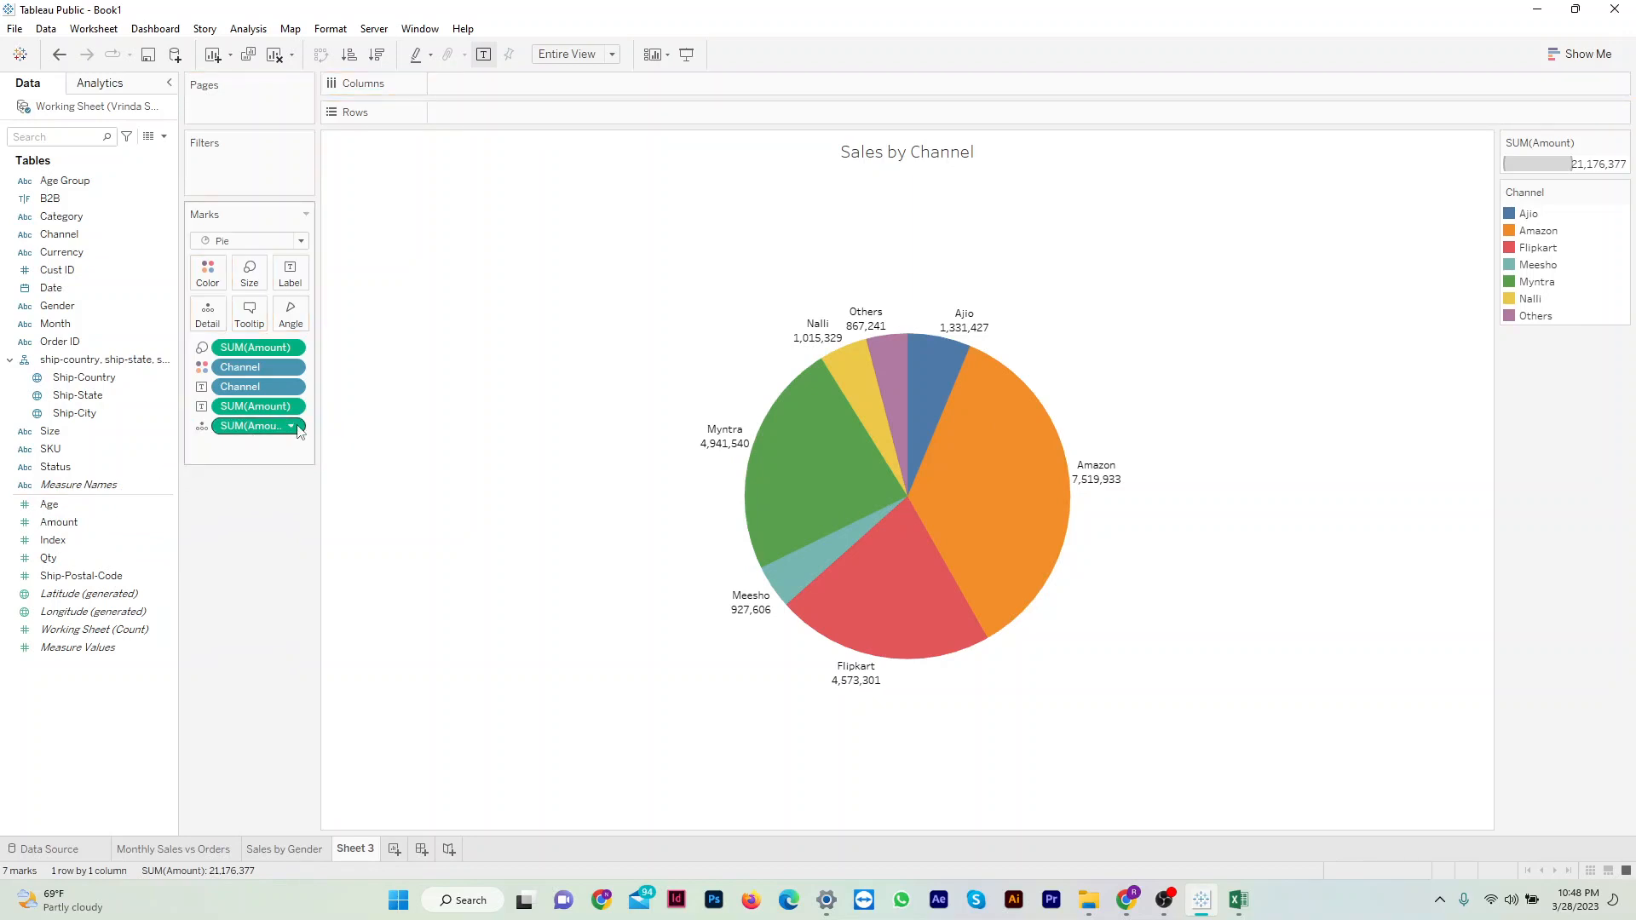
{"action": "left_click", "coordinate": [294, 426]}
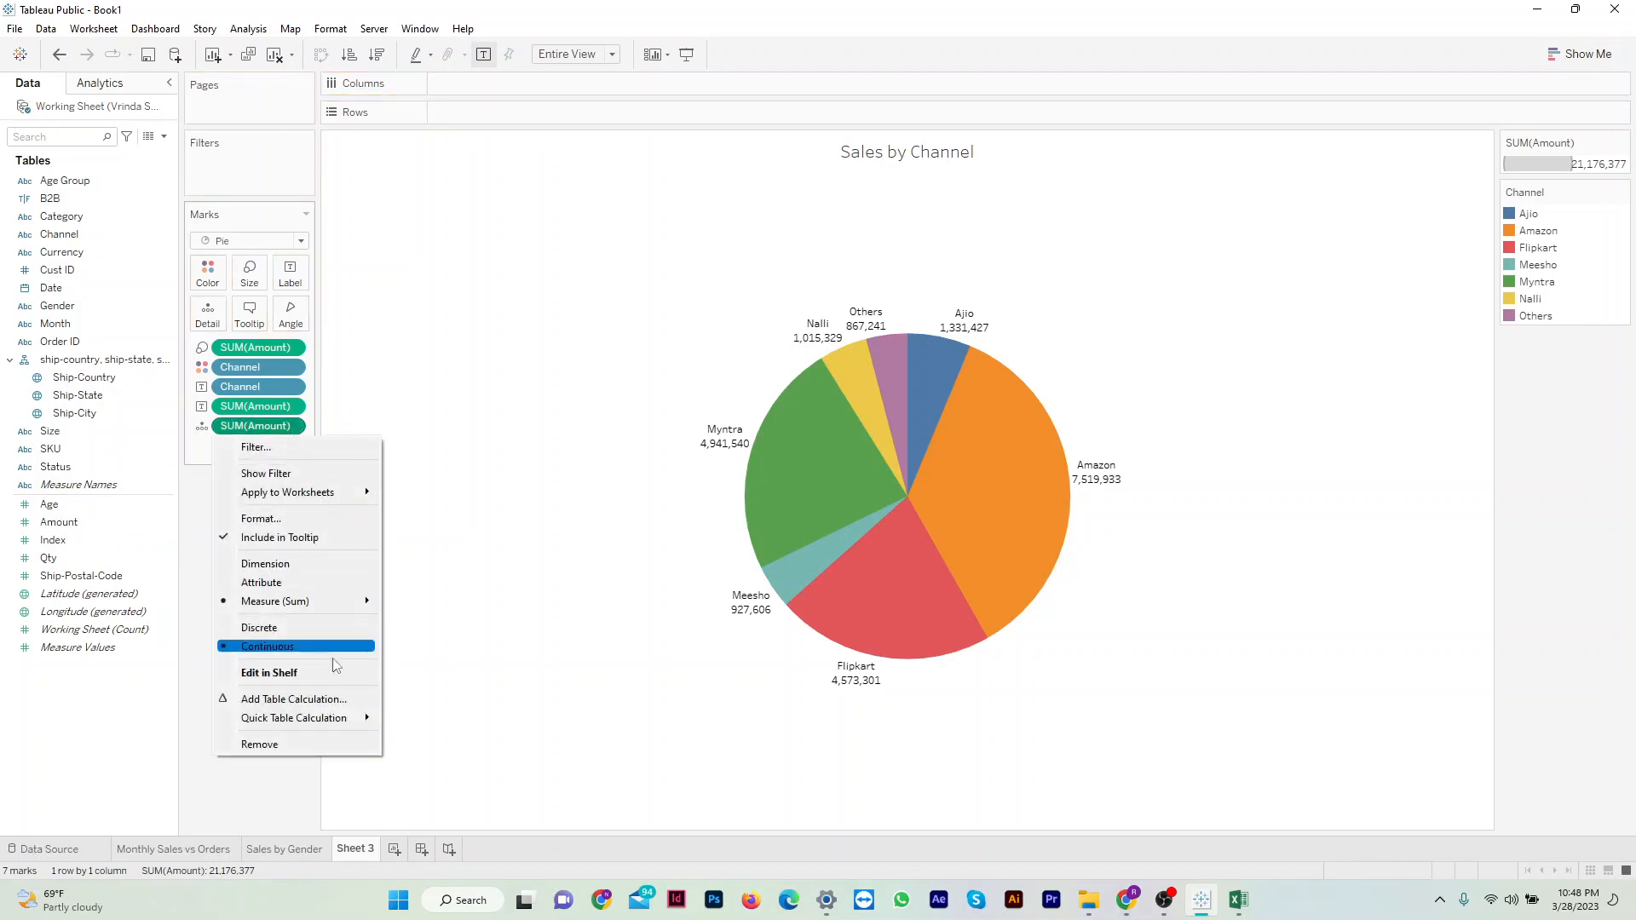
{"action": "mouse_move", "coordinate": [336, 718]}
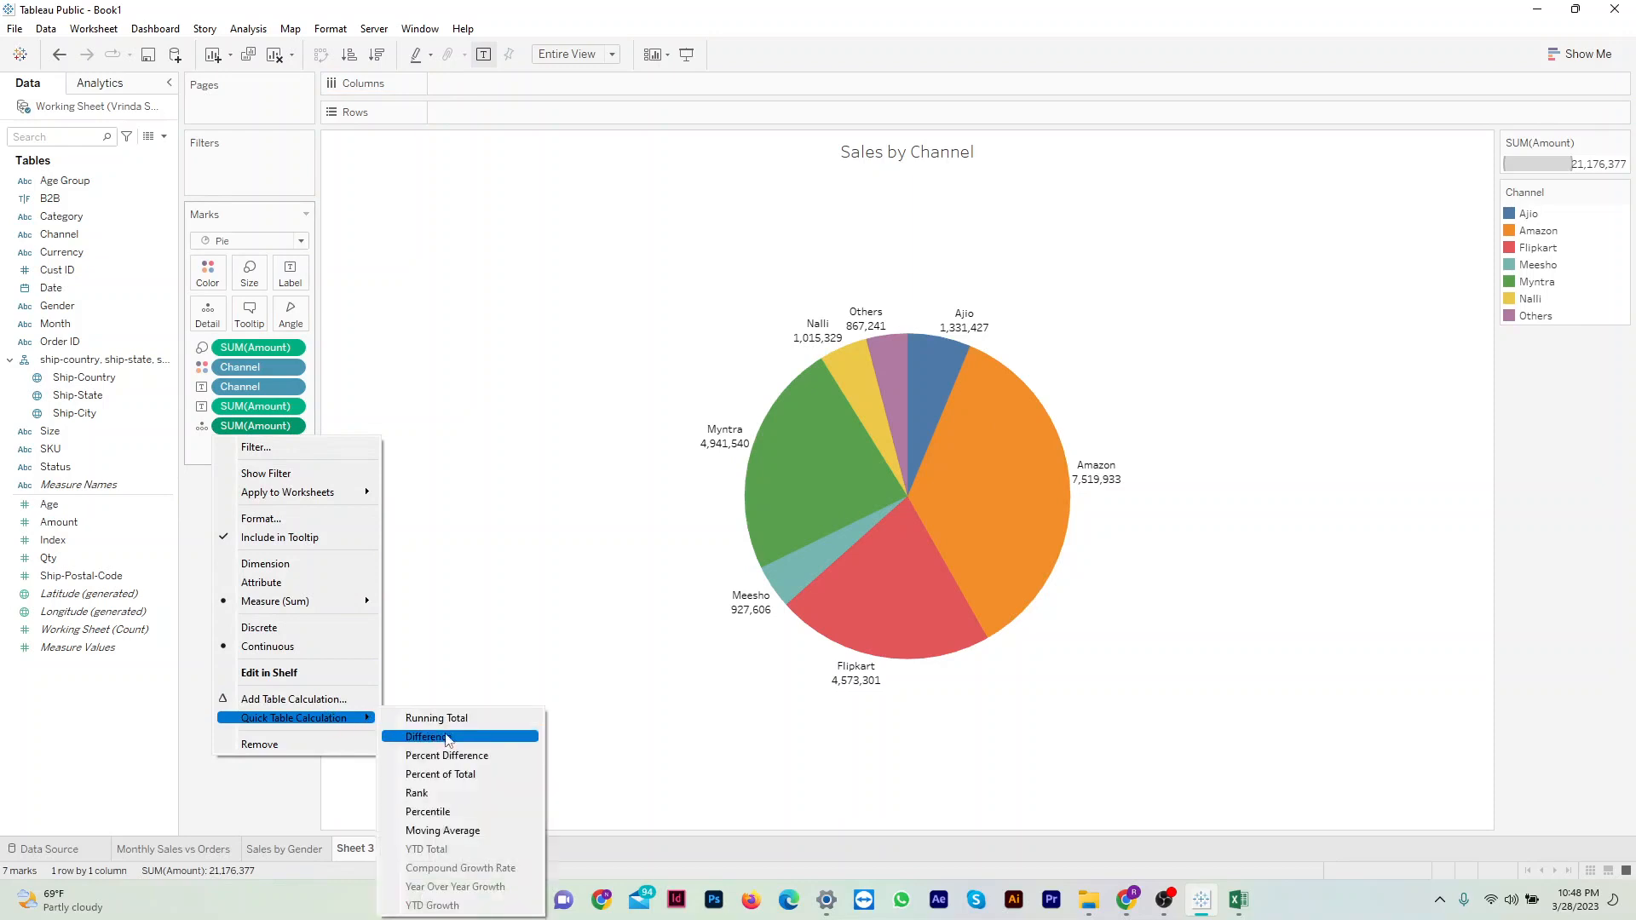
{"action": "left_click", "coordinate": [470, 774]}
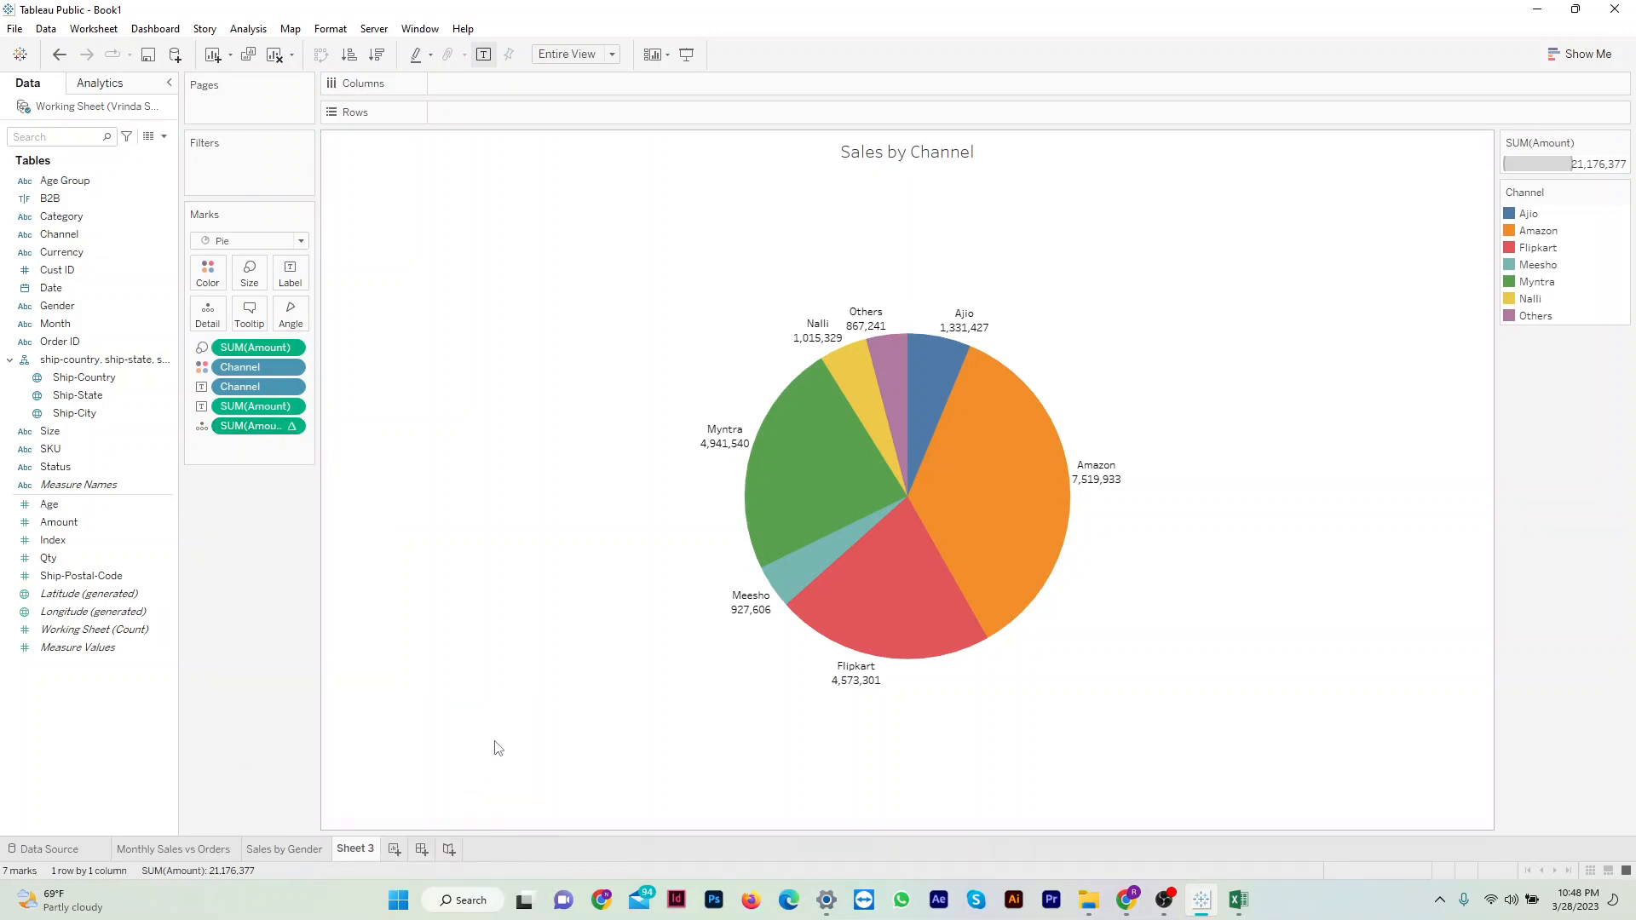
{"action": "left_click", "coordinate": [292, 407]}
{"action": "mouse_move", "coordinate": [353, 700]}
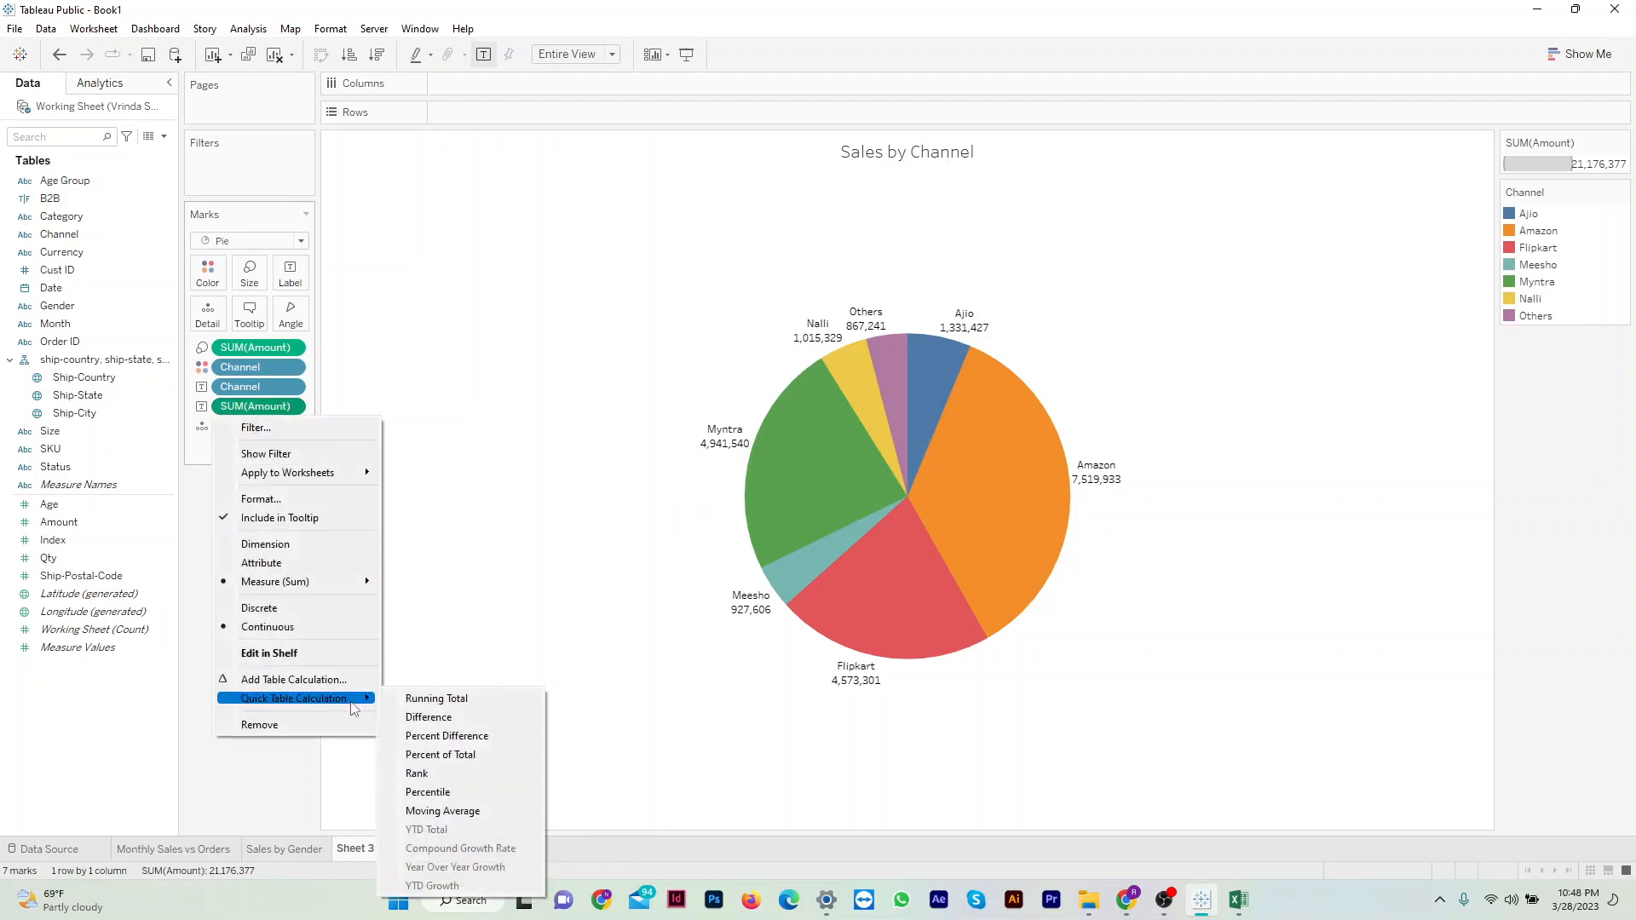
{"action": "left_click", "coordinate": [467, 755]}
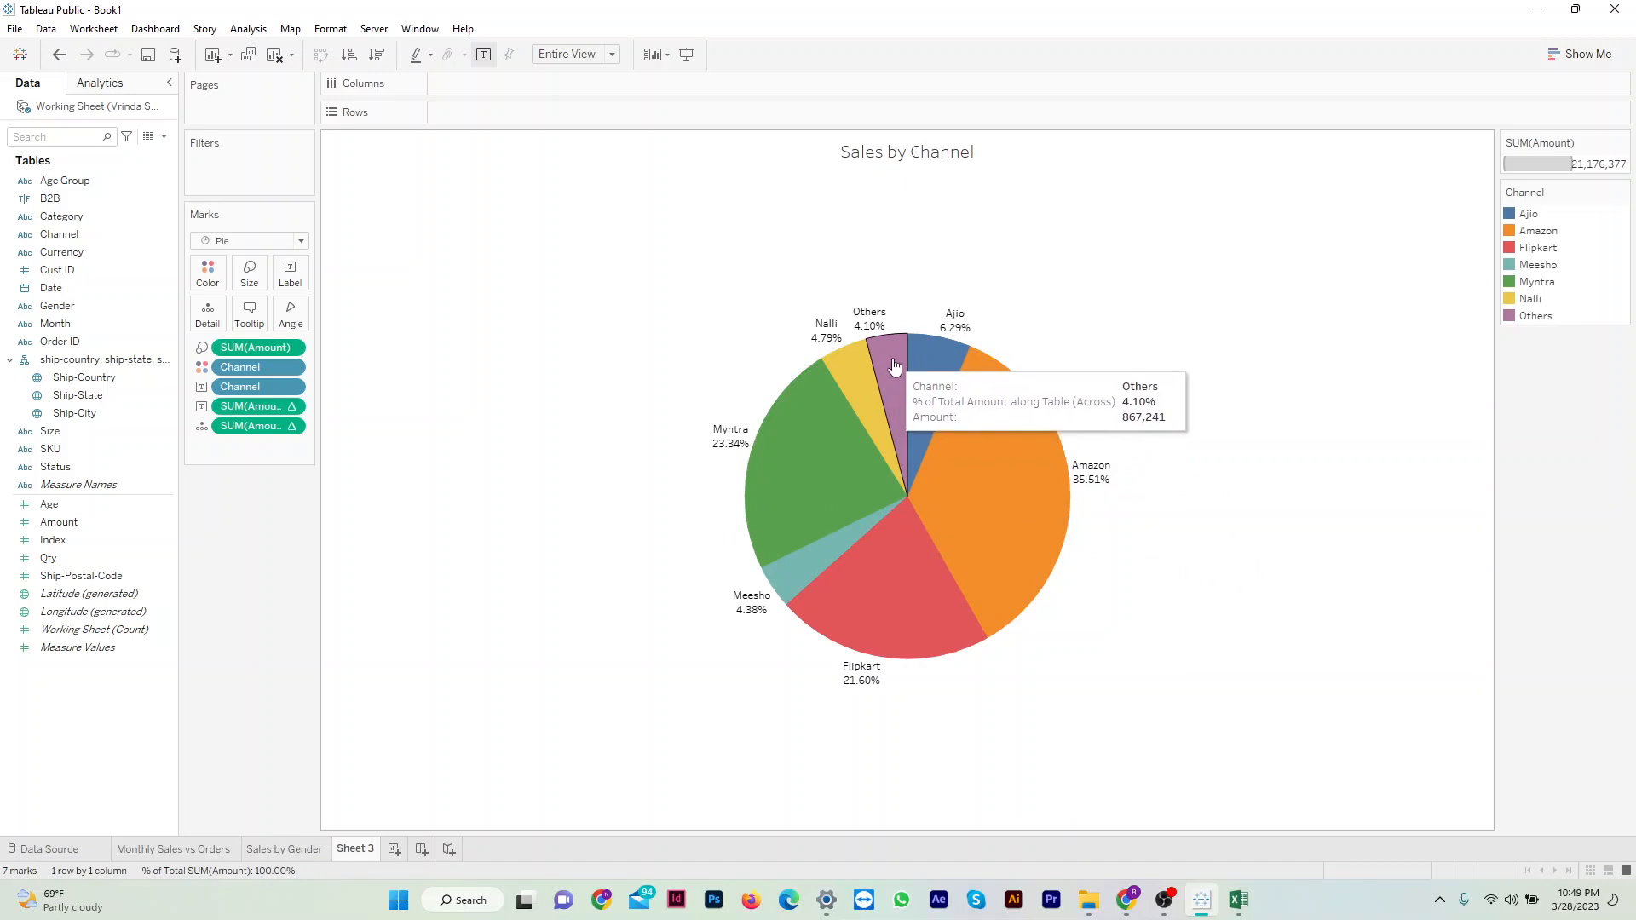
Hide the SUM(Amount) size legend and the Channel color legend of the pie chart.
{"action": "left_click", "coordinate": [1622, 146]}
{"action": "left_click", "coordinate": [1563, 249]}
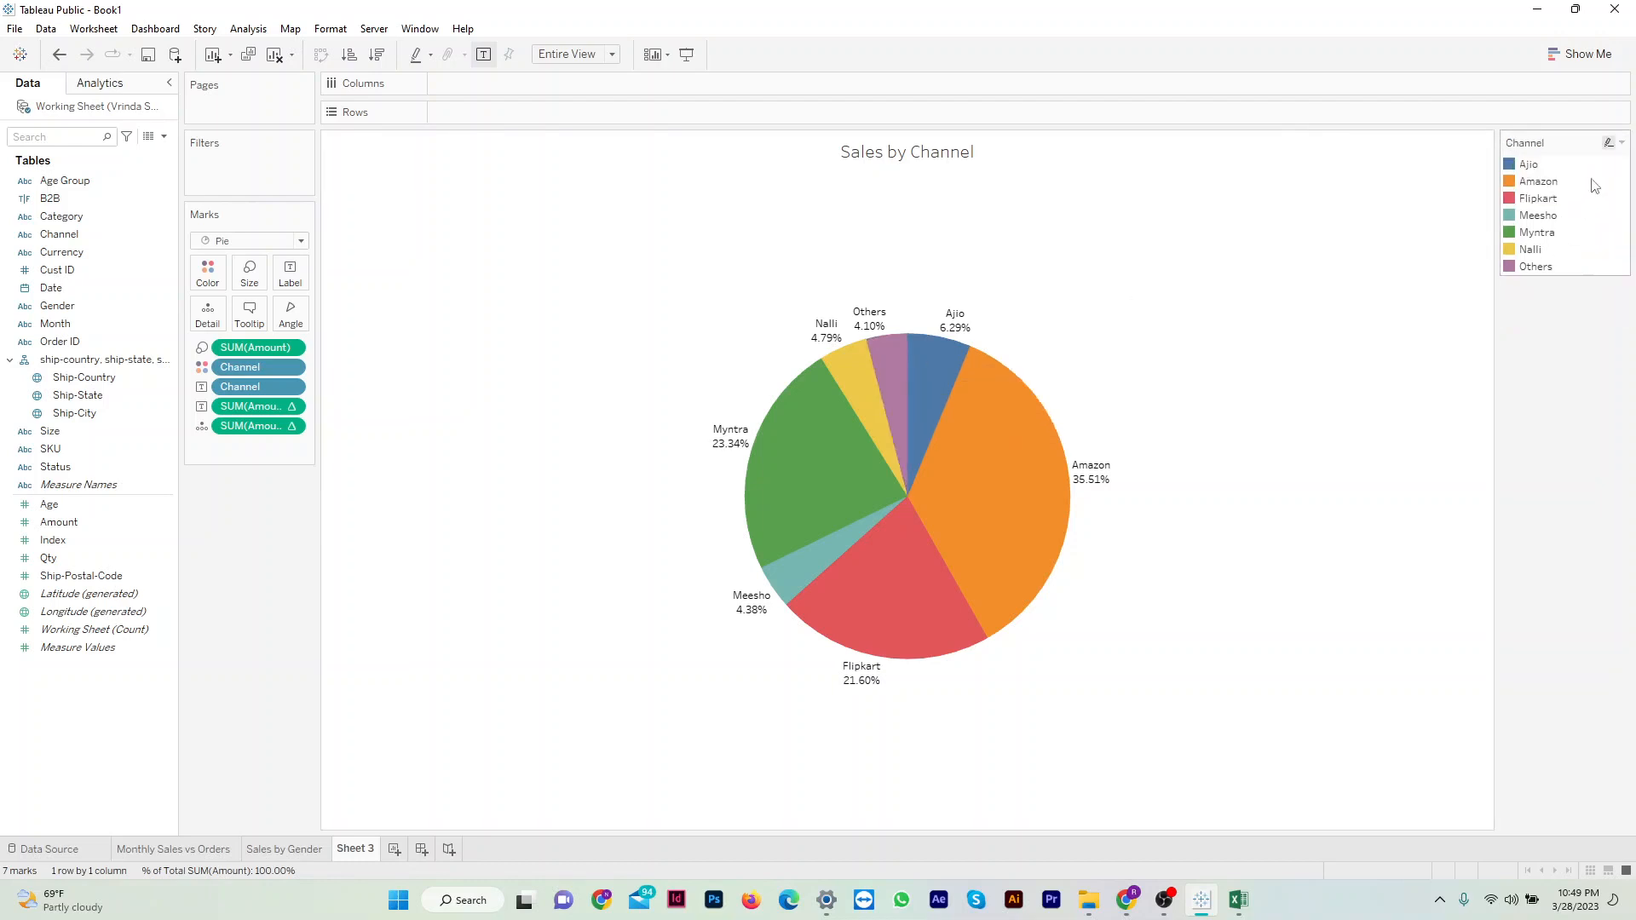
{"action": "left_click", "coordinate": [1623, 145]}
{"action": "left_click", "coordinate": [1543, 295]}
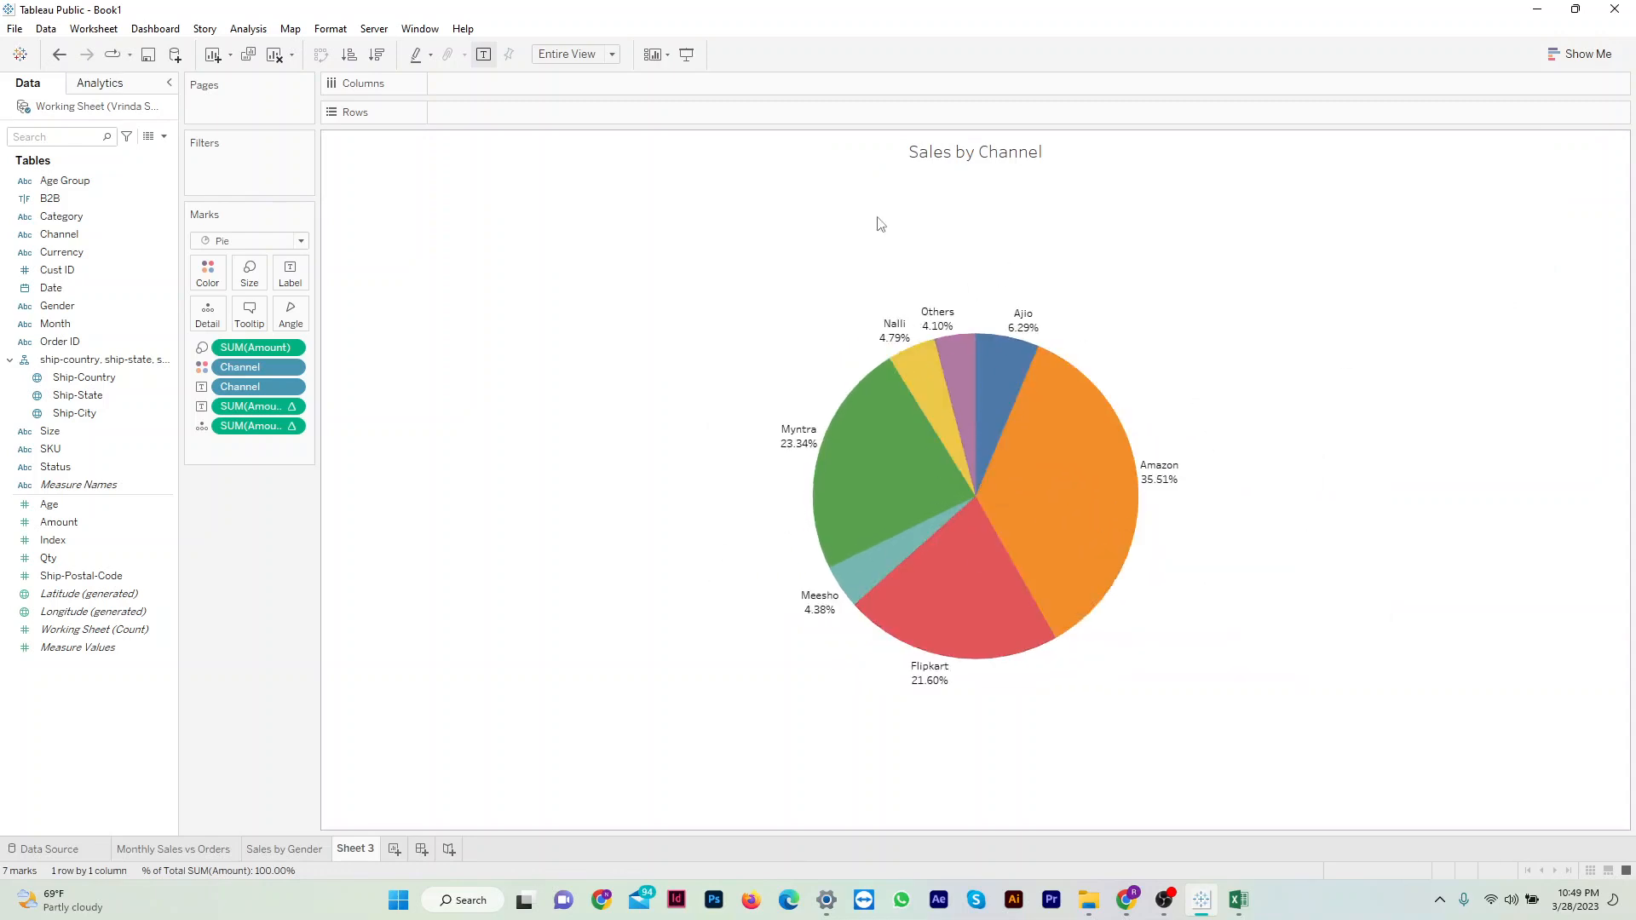
Rename Sheet 3 as "Sales by Channel".
{"action": "double_click", "coordinate": [350, 848]}
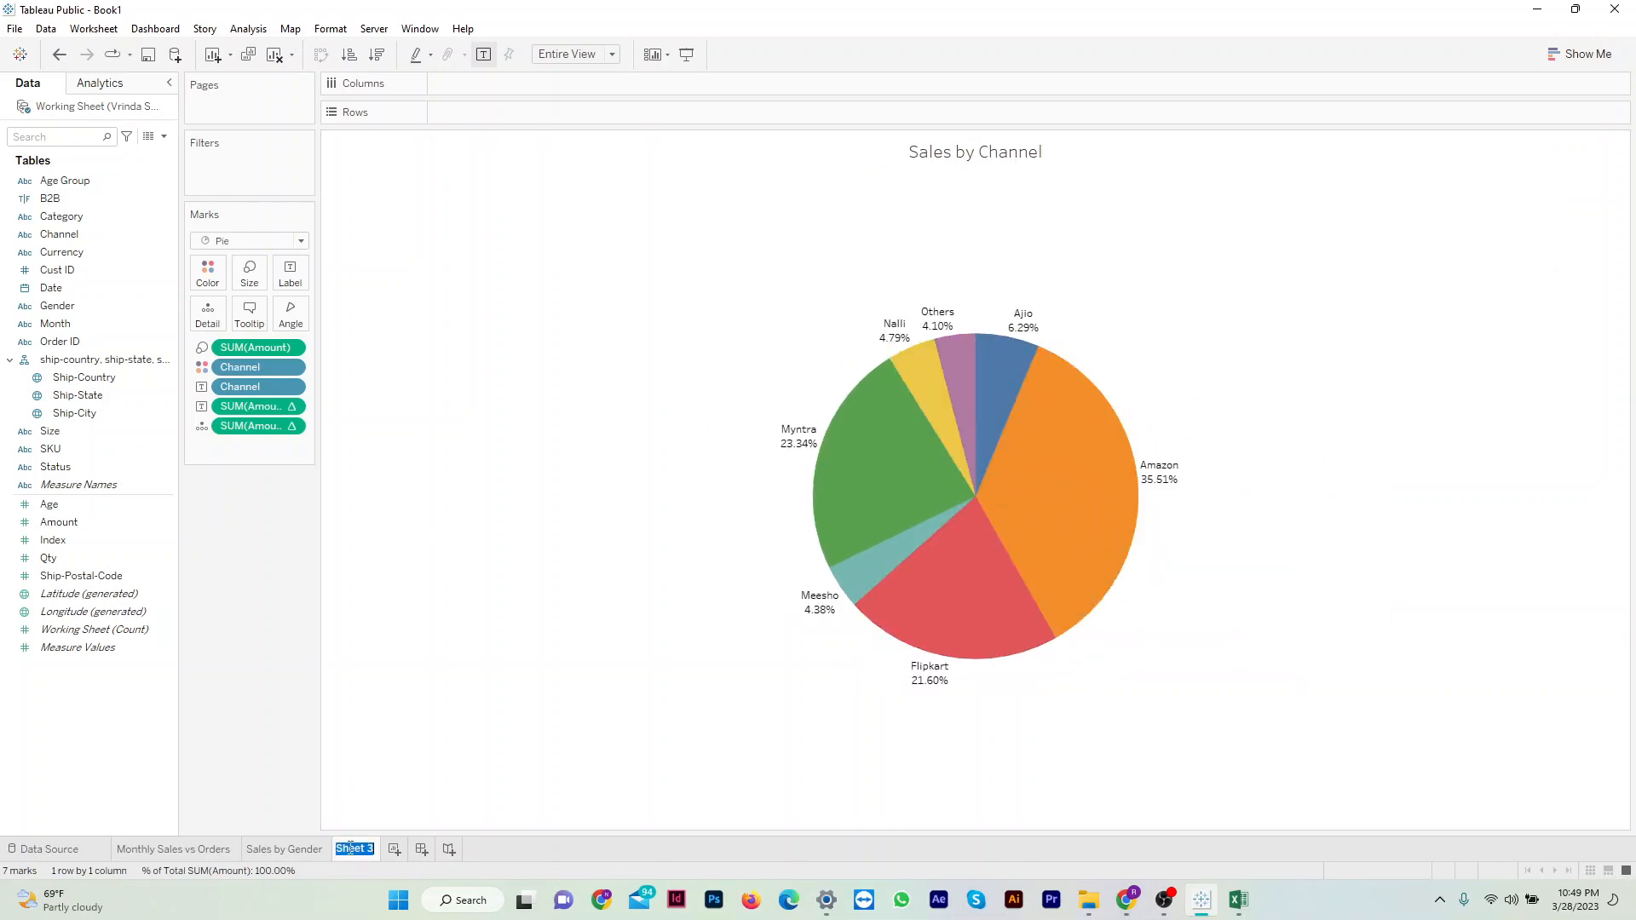
{"action": "type", "text": "Sales by"}
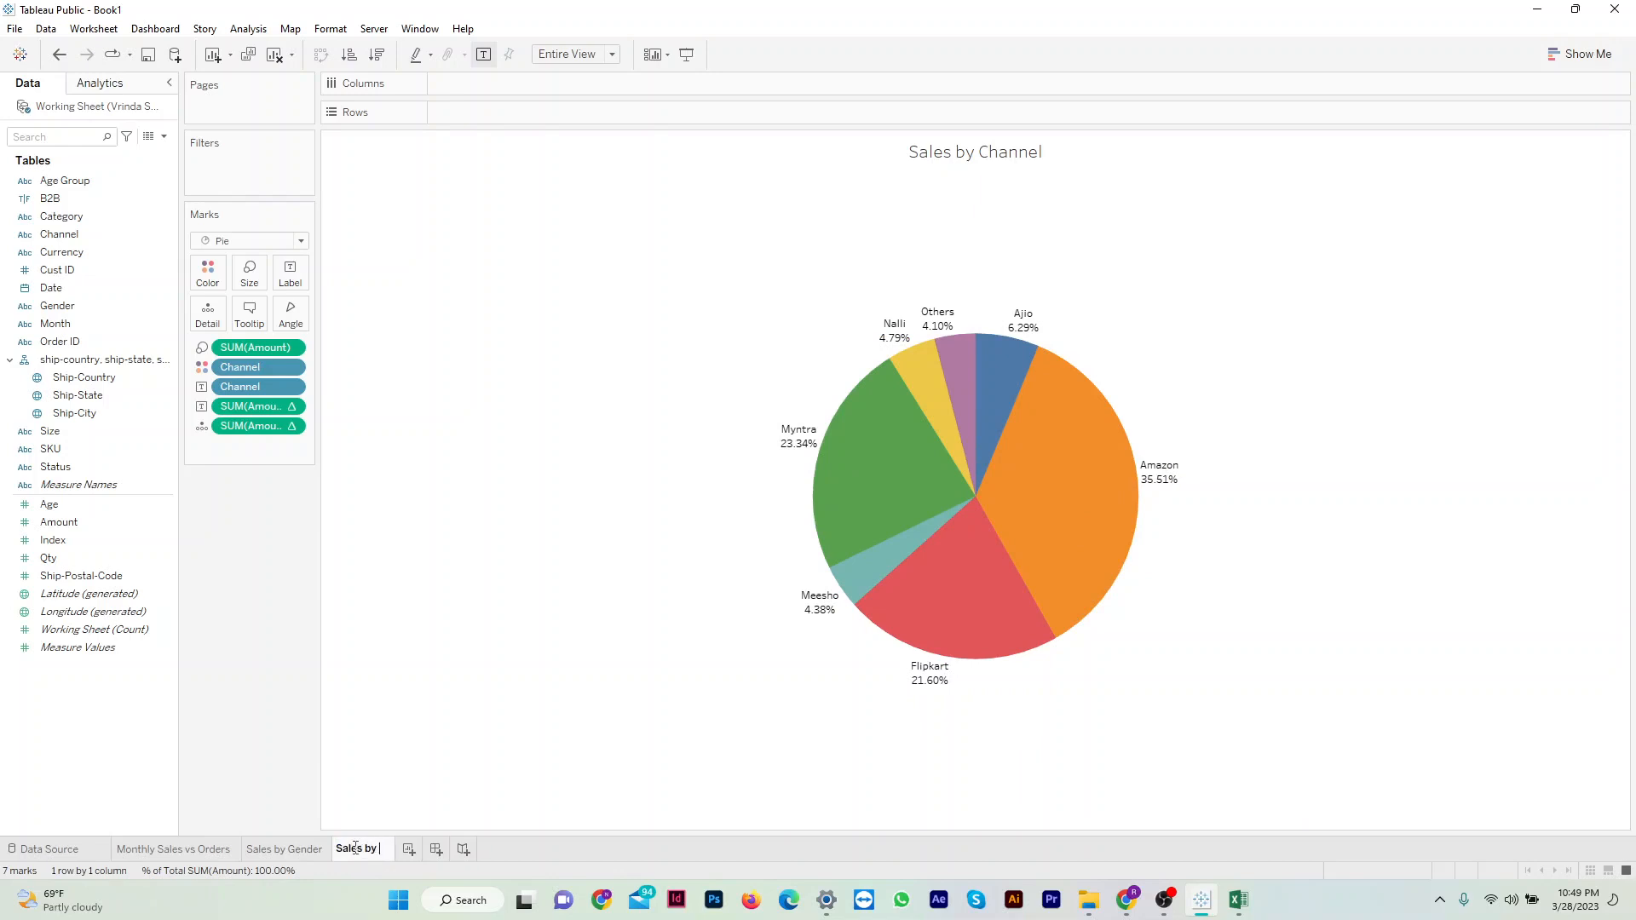
{"action": "type", "text": " Channel"}
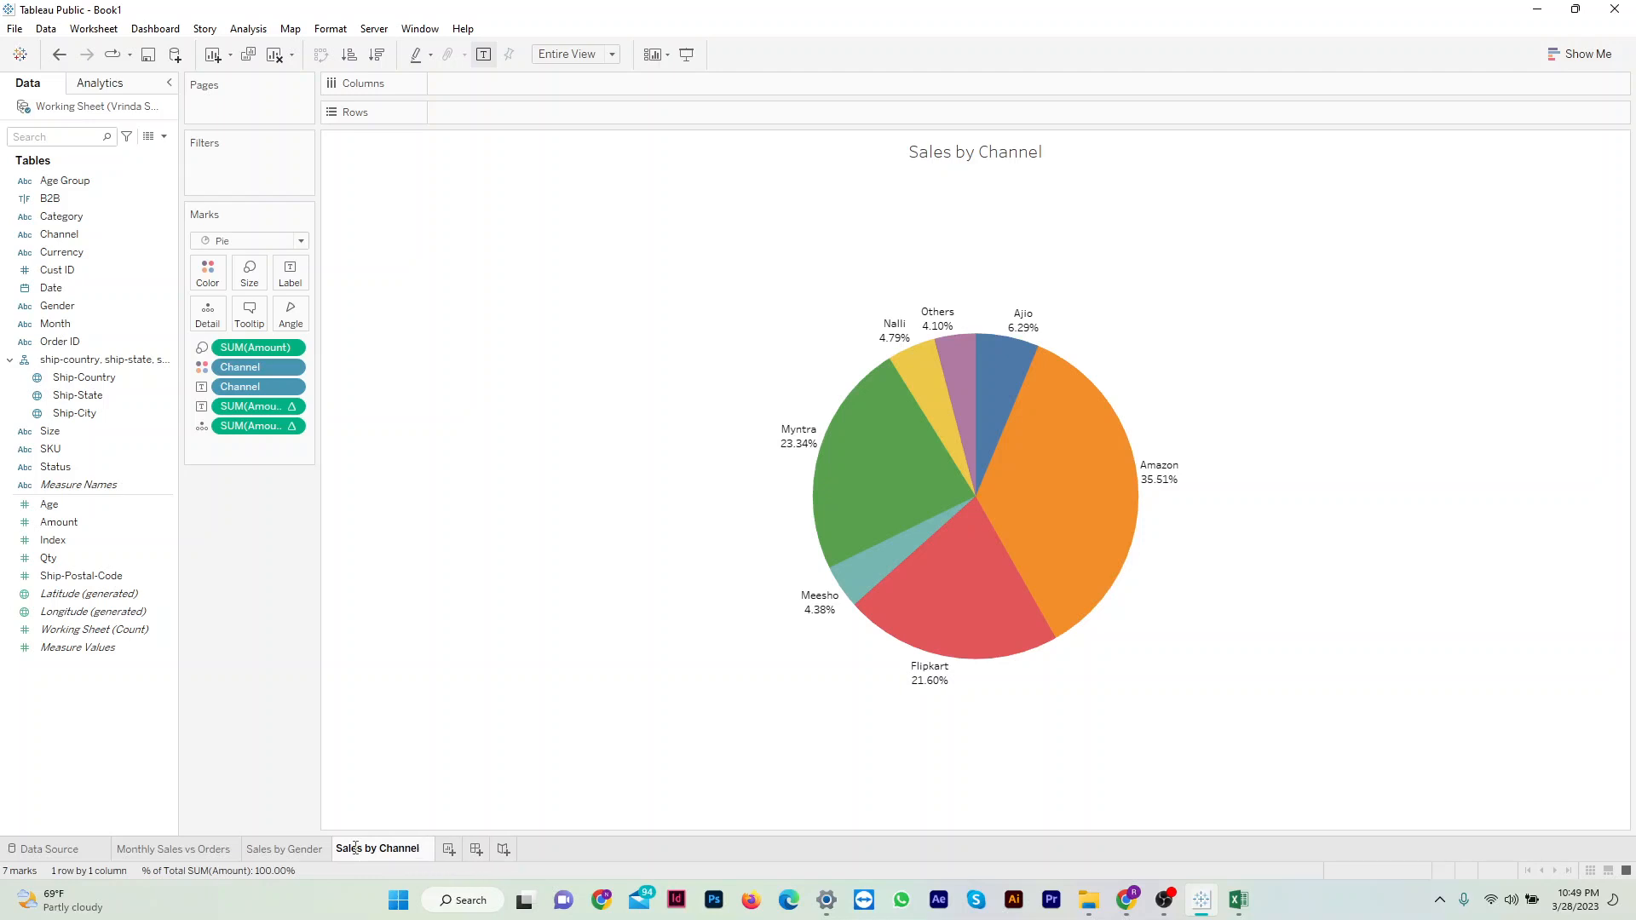
{"action": "key", "text": "Return"}
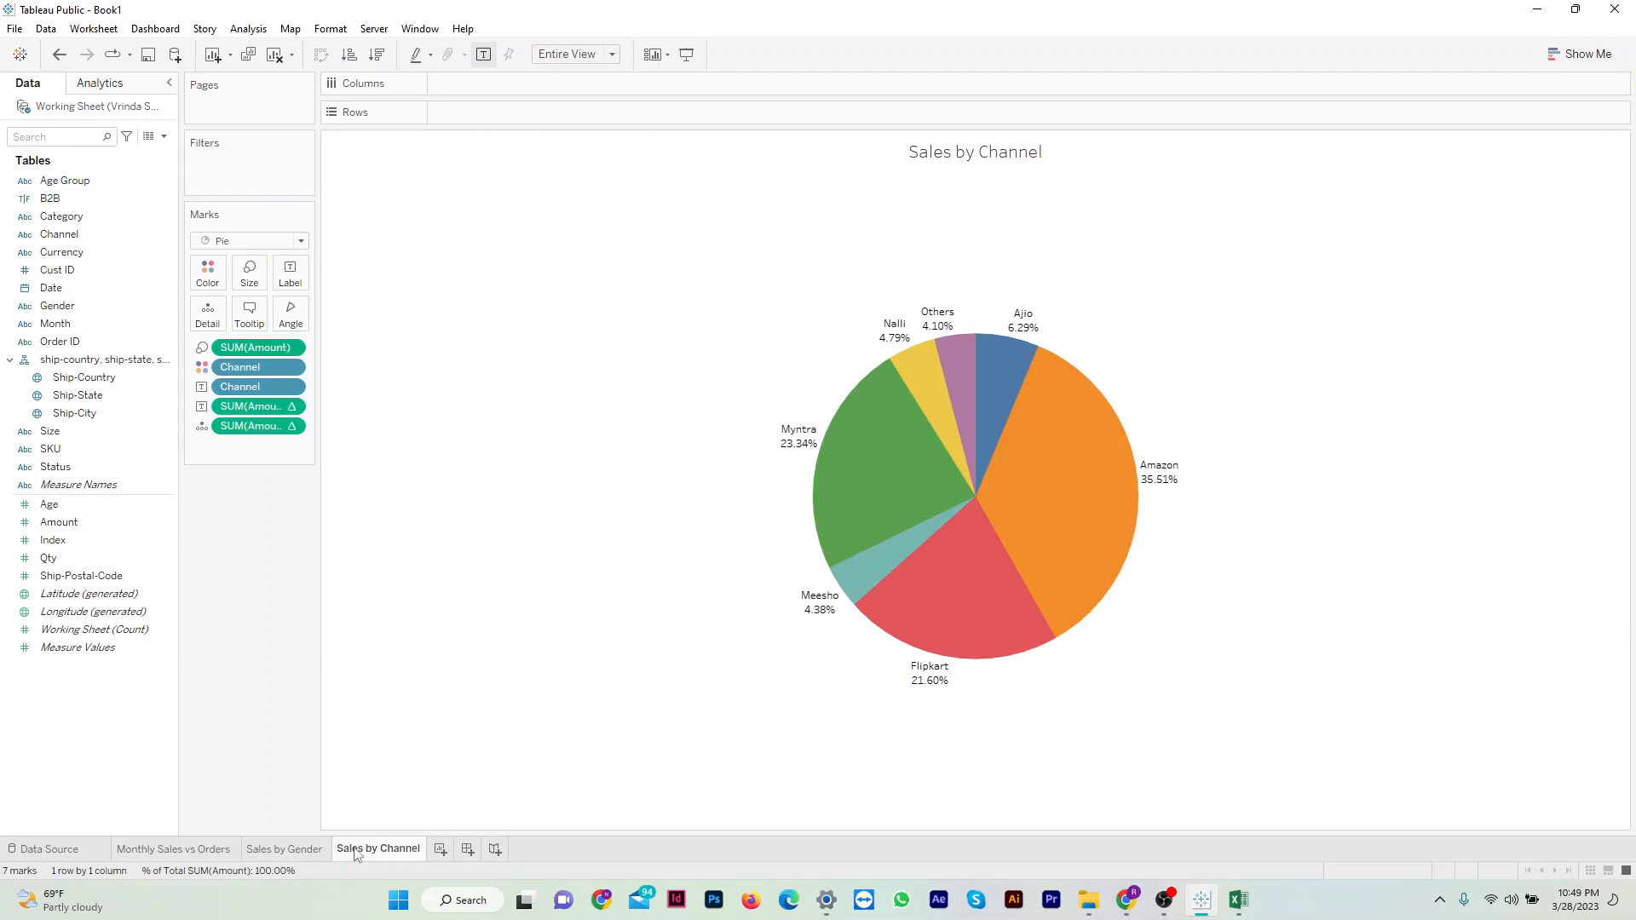
Add a new worksheet with the Bar mark type and plot Amount in Columns against Category in Rows.
{"action": "left_click", "coordinate": [440, 849]}
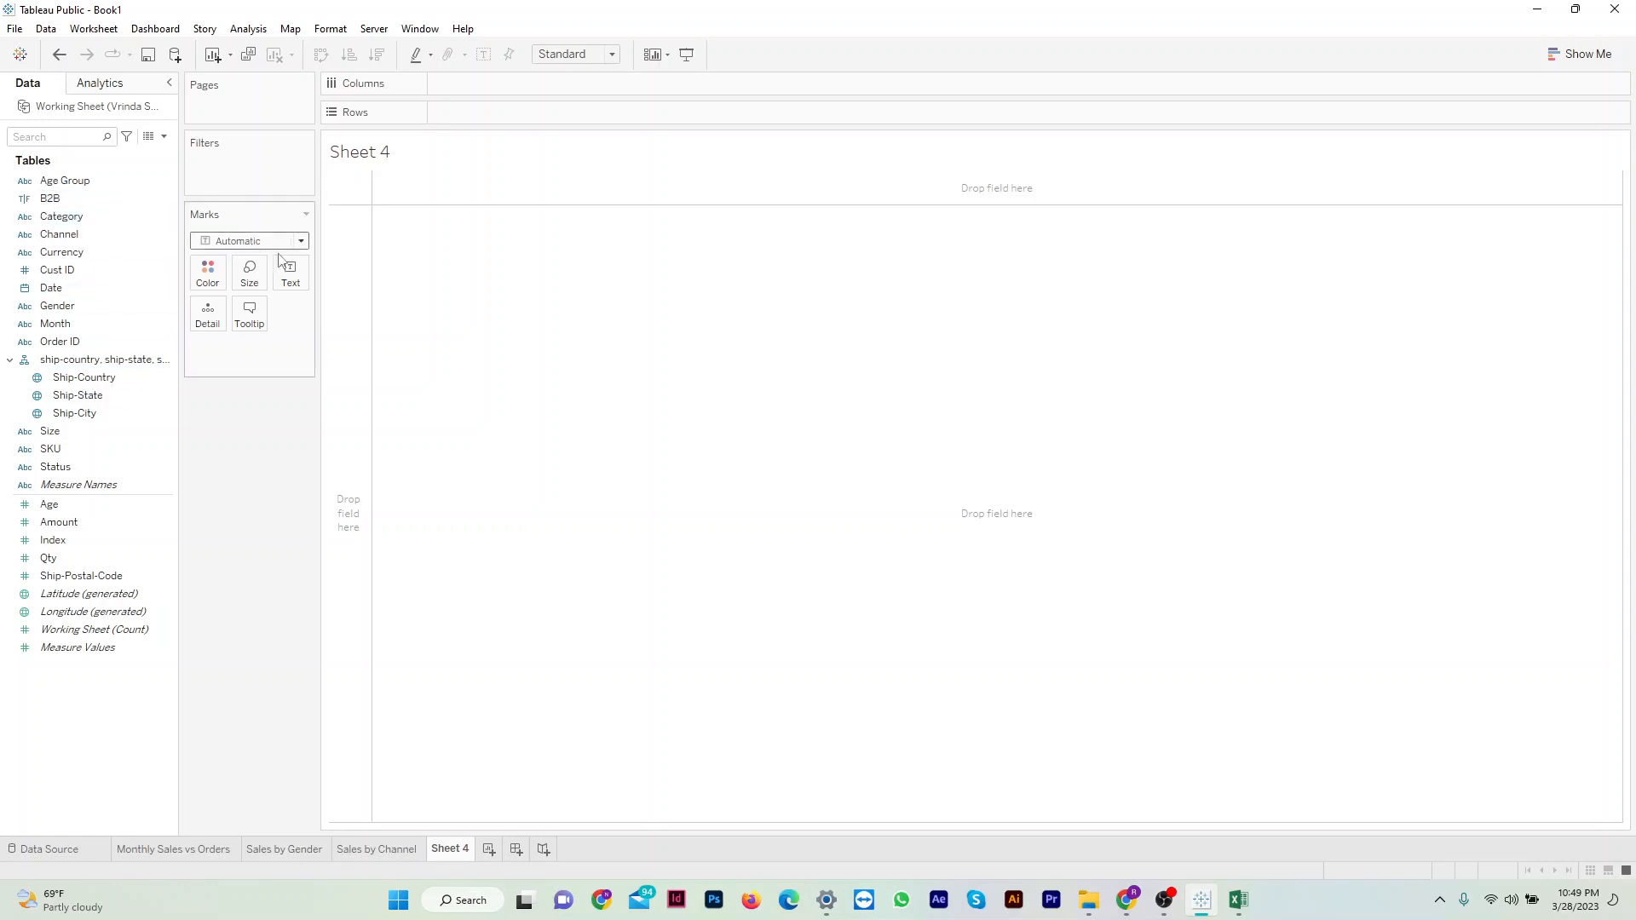
{"action": "left_click", "coordinate": [302, 242]}
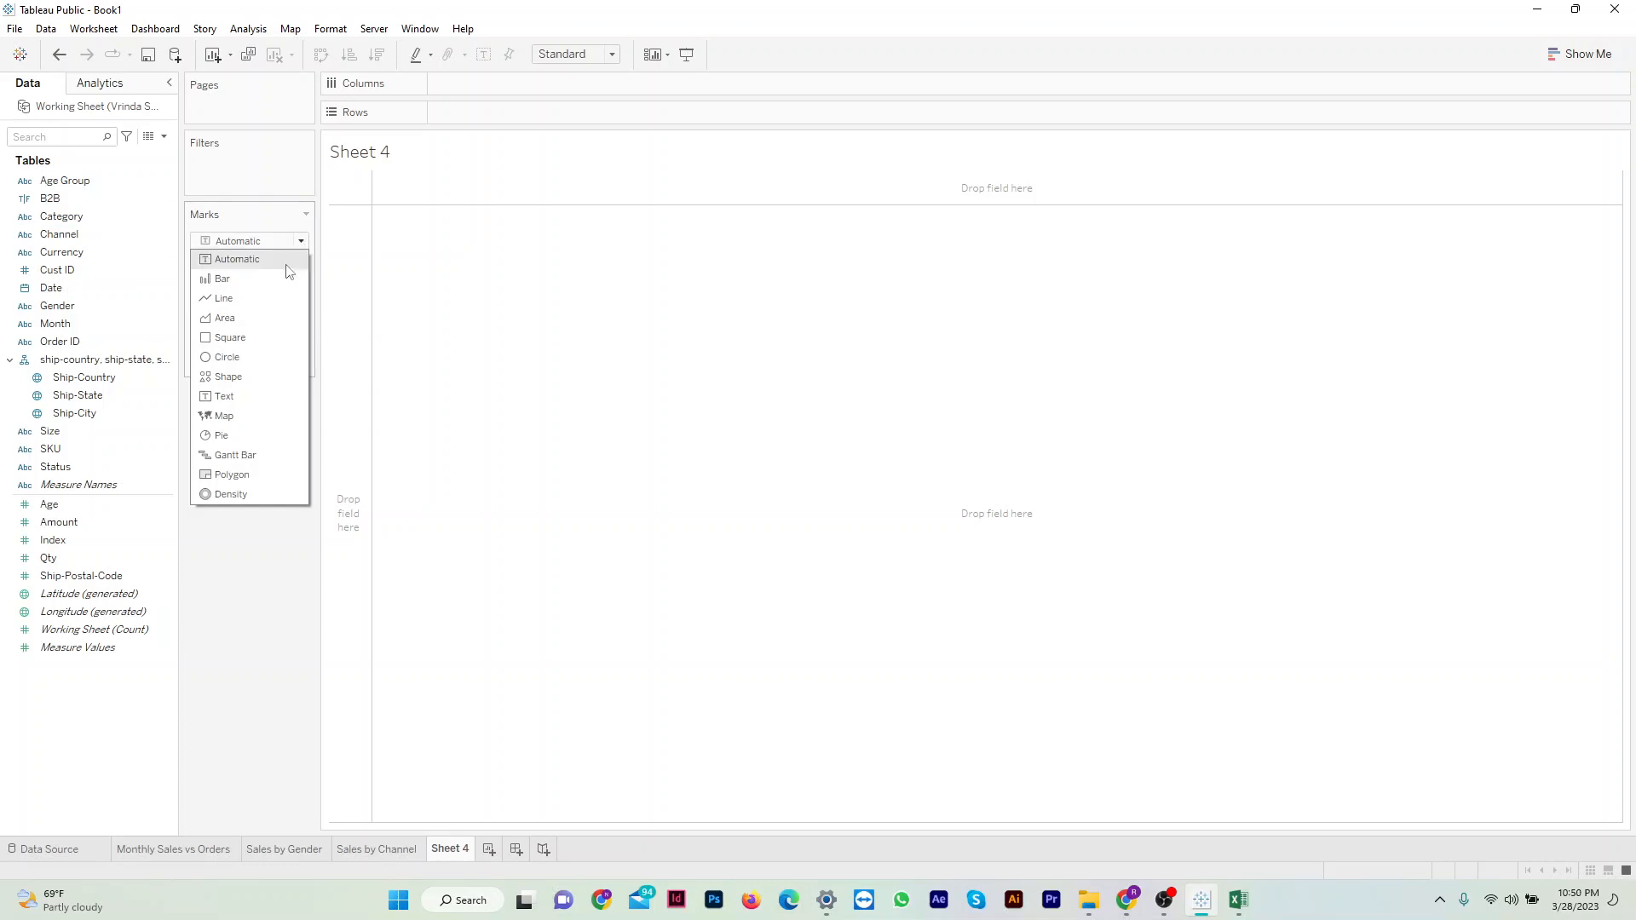
{"action": "left_click", "coordinate": [263, 285]}
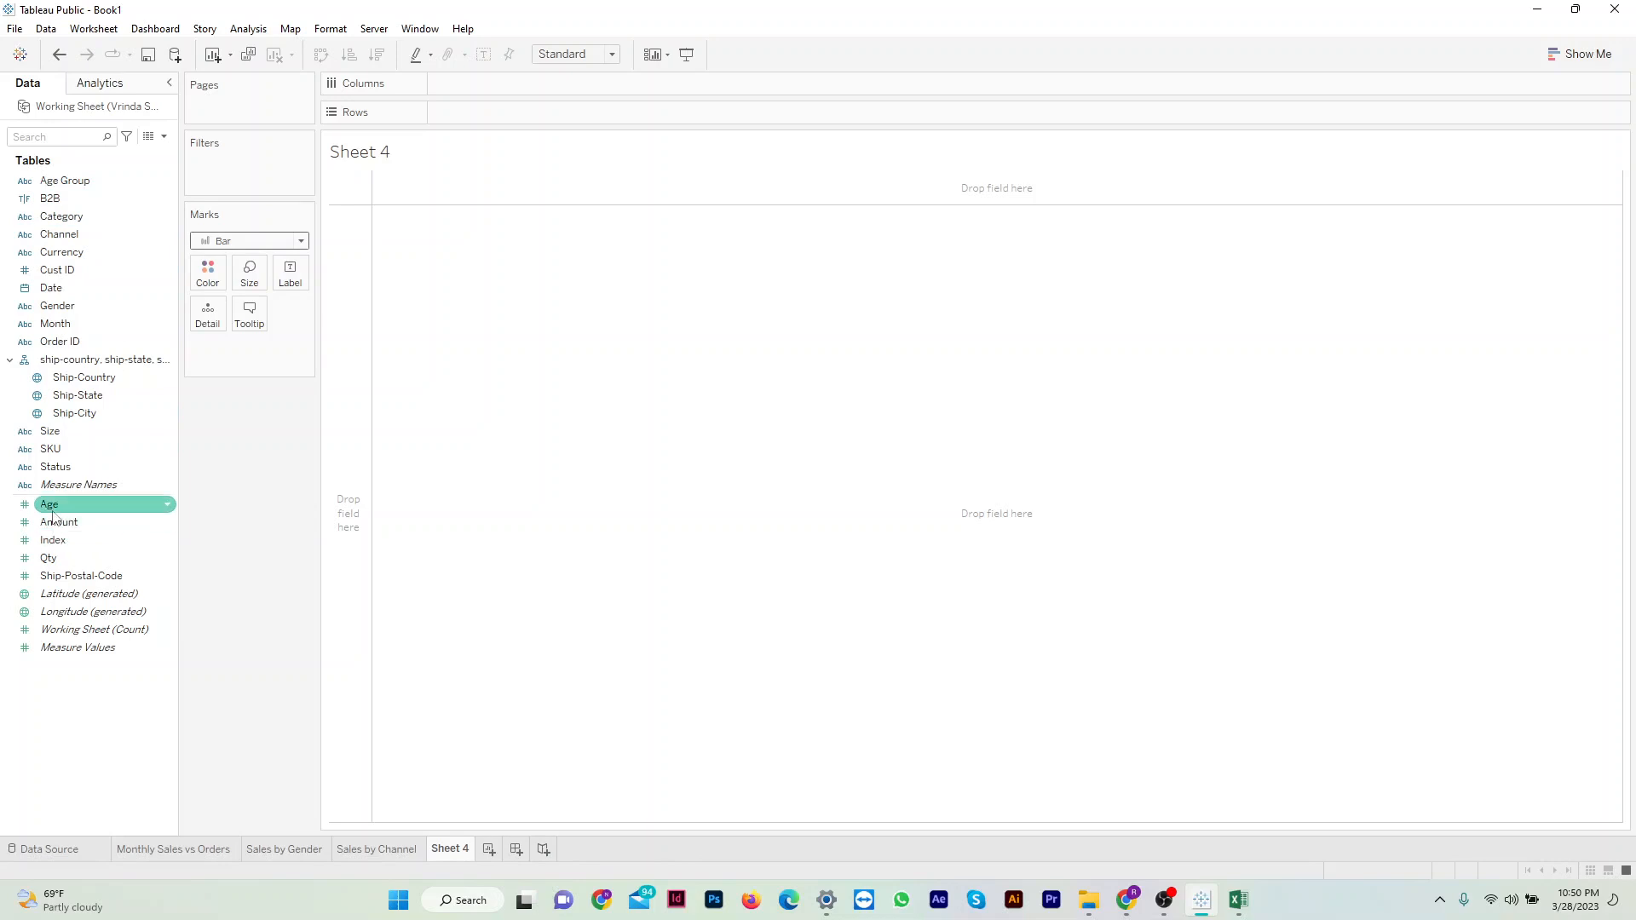
{"action": "mouse_move", "coordinate": [53, 523]}
{"action": "left_mouse_down"}
{"action": "mouse_move", "coordinate": [371, 344]}
{"action": "mouse_move", "coordinate": [520, 159]}
{"action": "mouse_move", "coordinate": [518, 102]}
{"action": "mouse_move", "coordinate": [487, 85]}
{"action": "left_mouse_up"}
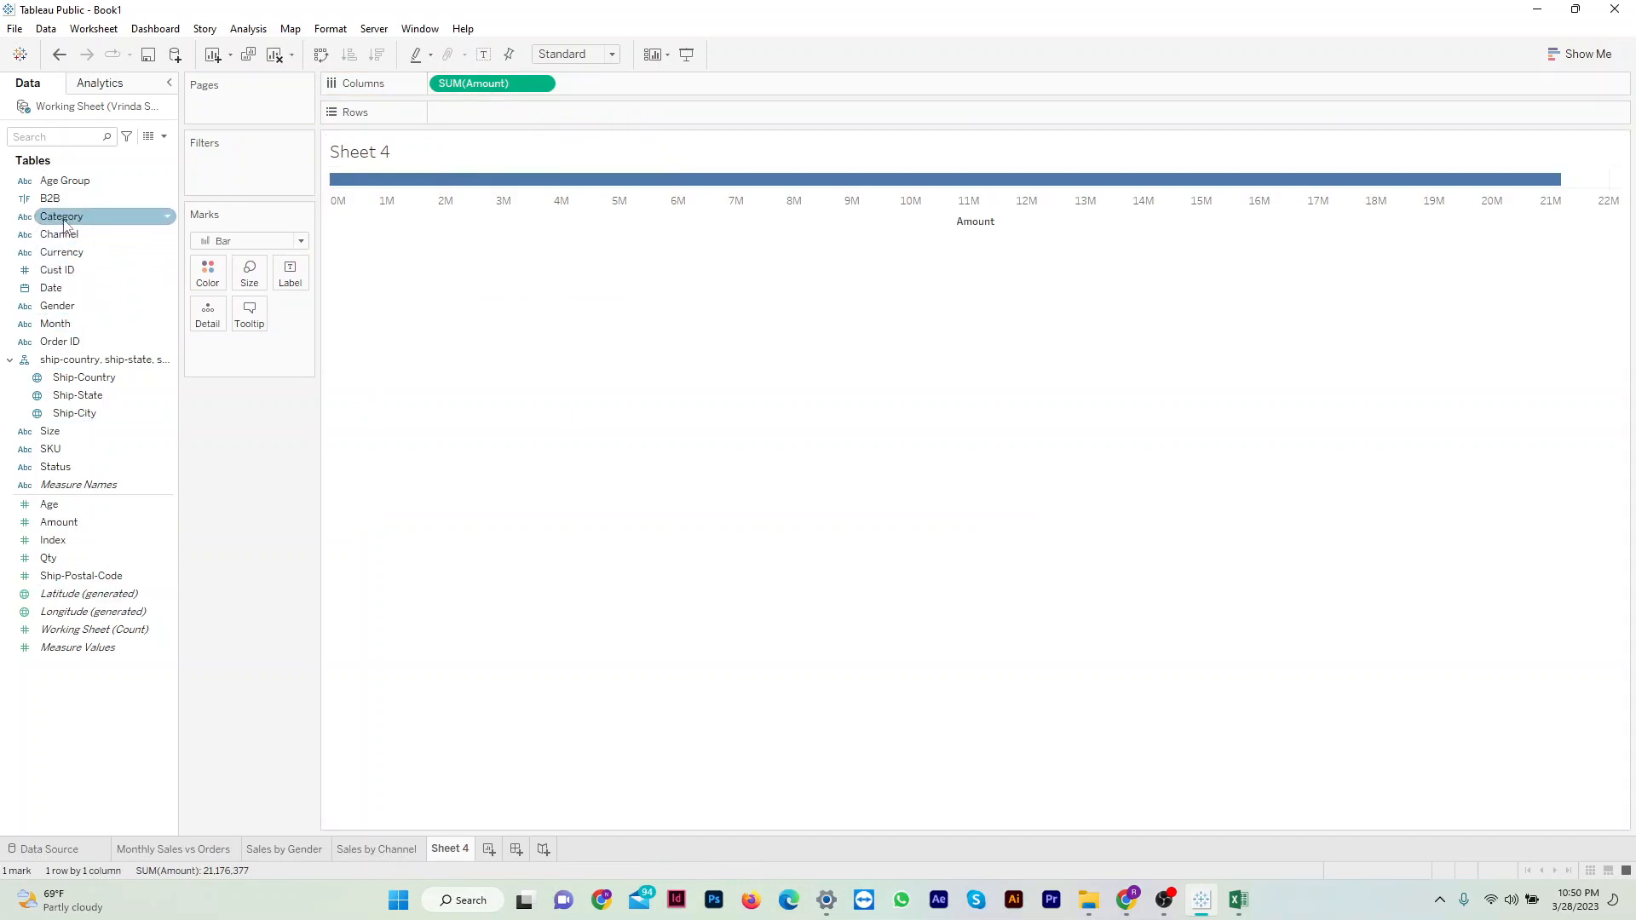
{"action": "left_click_drag", "start_coordinate": [61, 216], "coordinate": [468, 120]}
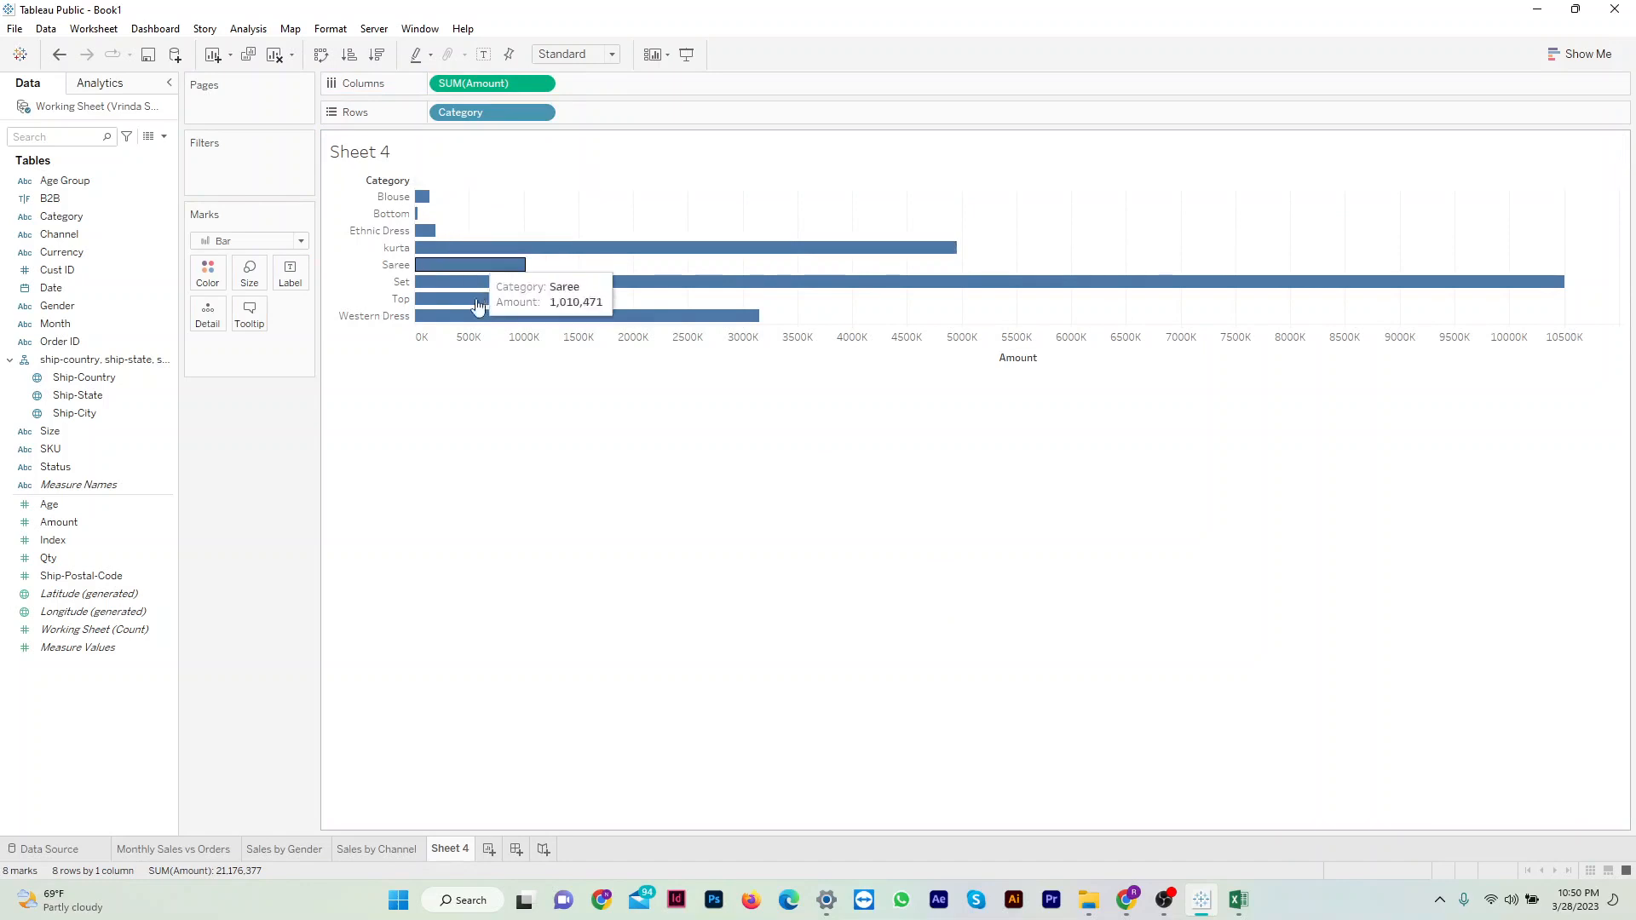
Sort the categories in descending order of Amount and fit the bar chart to Entire View.
{"action": "left_click", "coordinate": [378, 56]}
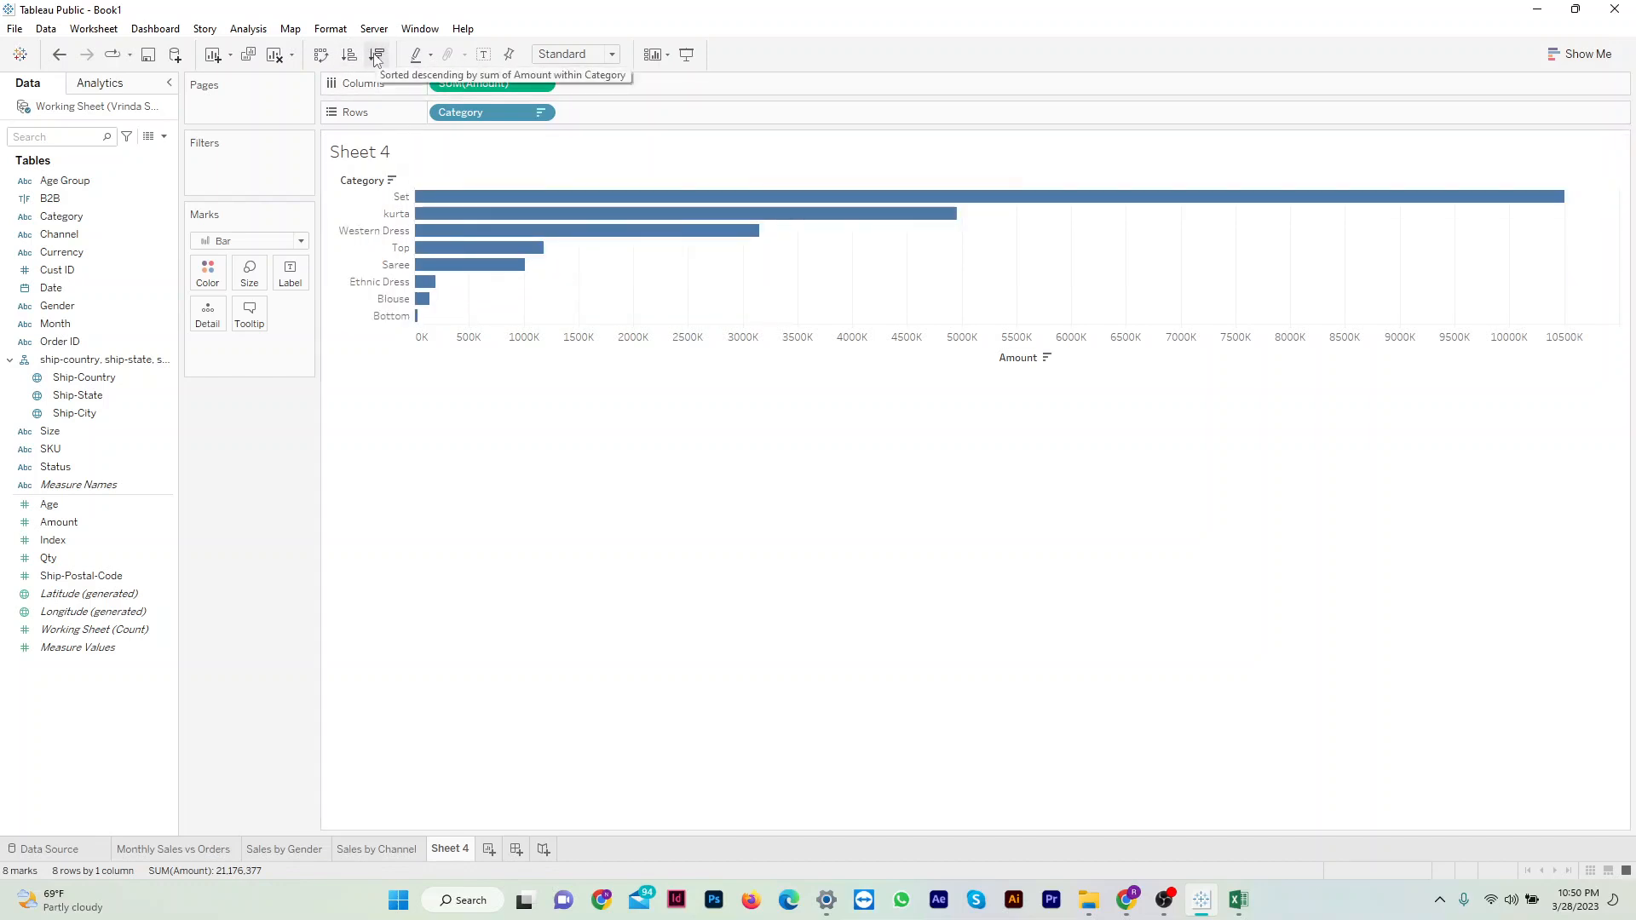
{"action": "left_click", "coordinate": [612, 55]}
{"action": "left_click", "coordinate": [581, 118]}
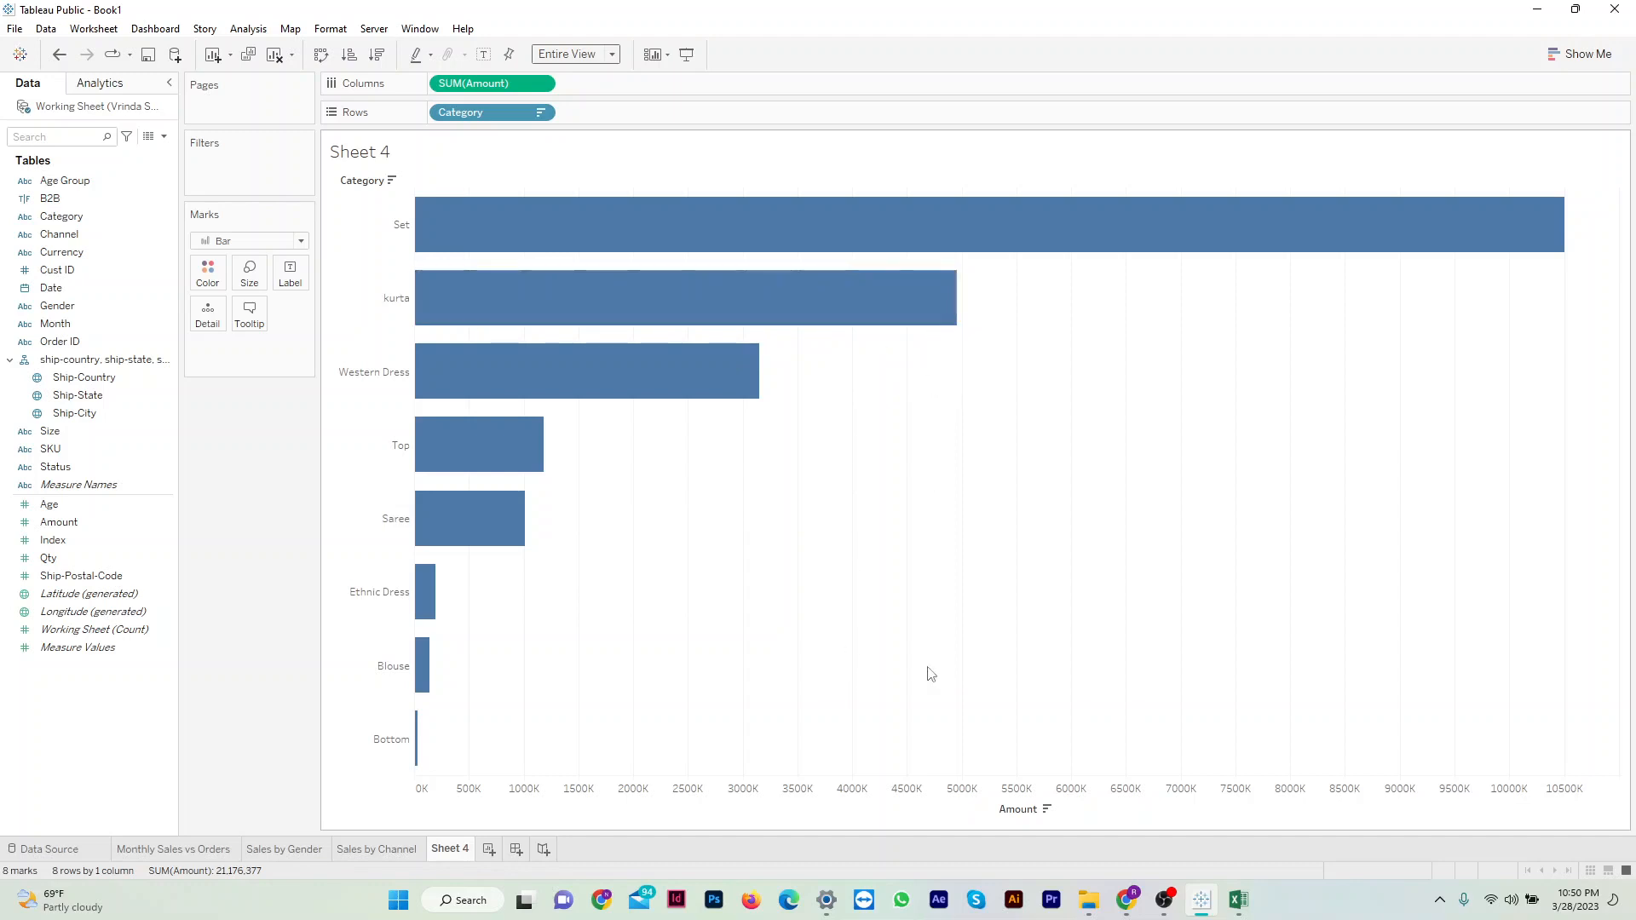
Remove the bar chart's vertical grid lines by setting the column Grid Lines to None.
{"action": "left_click", "coordinate": [330, 29]}
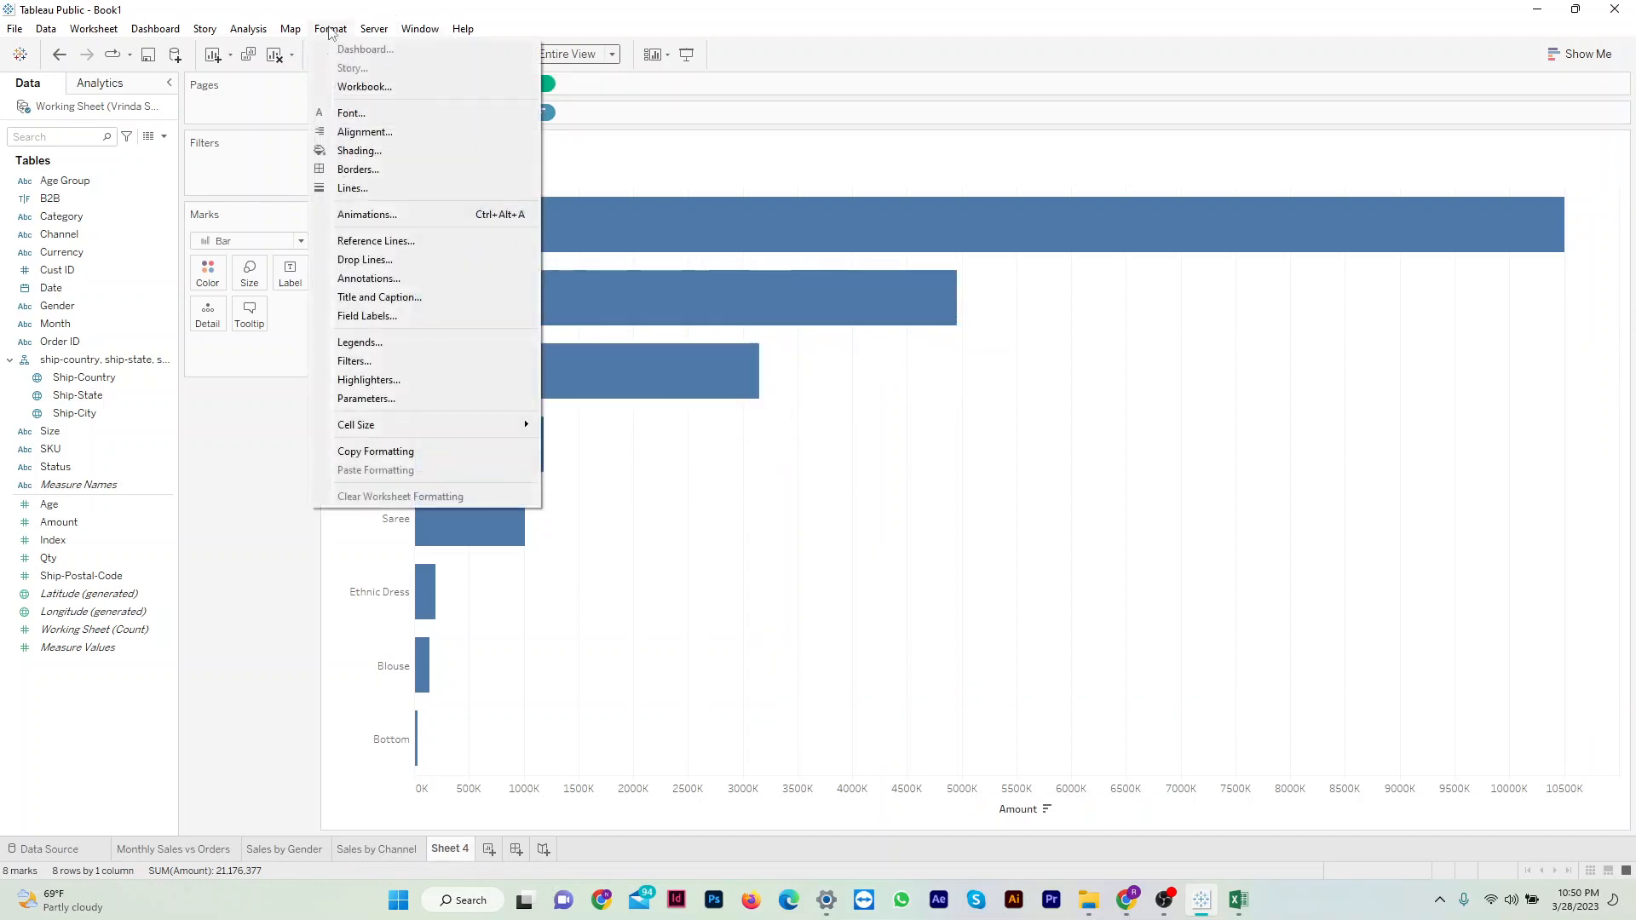
{"action": "left_click", "coordinate": [368, 187]}
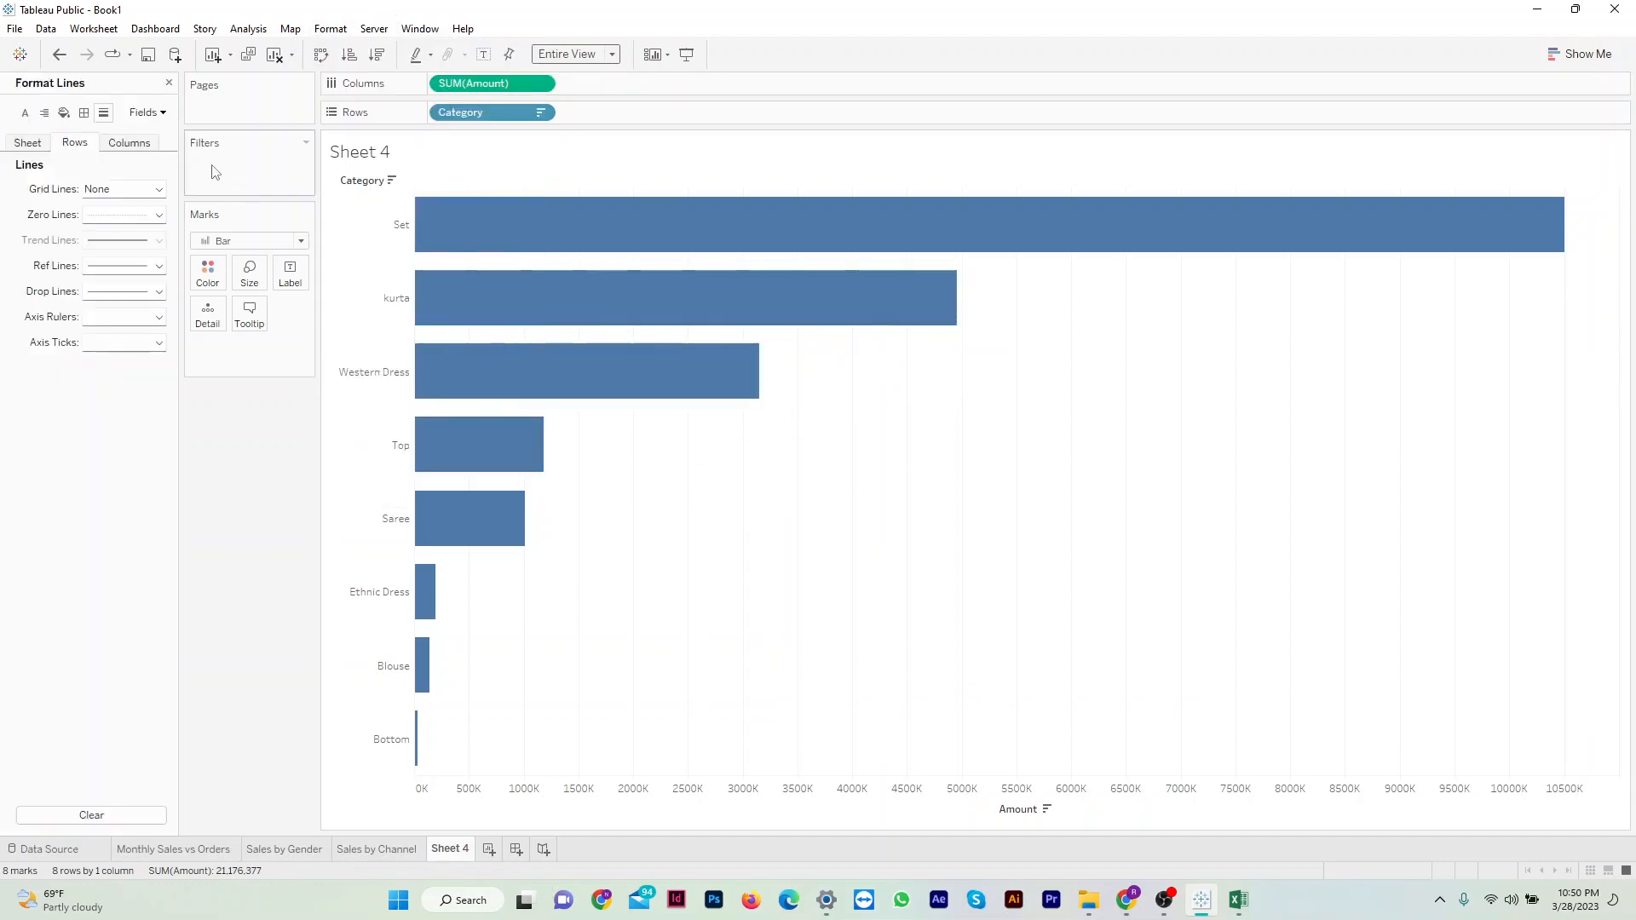
{"action": "left_click", "coordinate": [35, 150]}
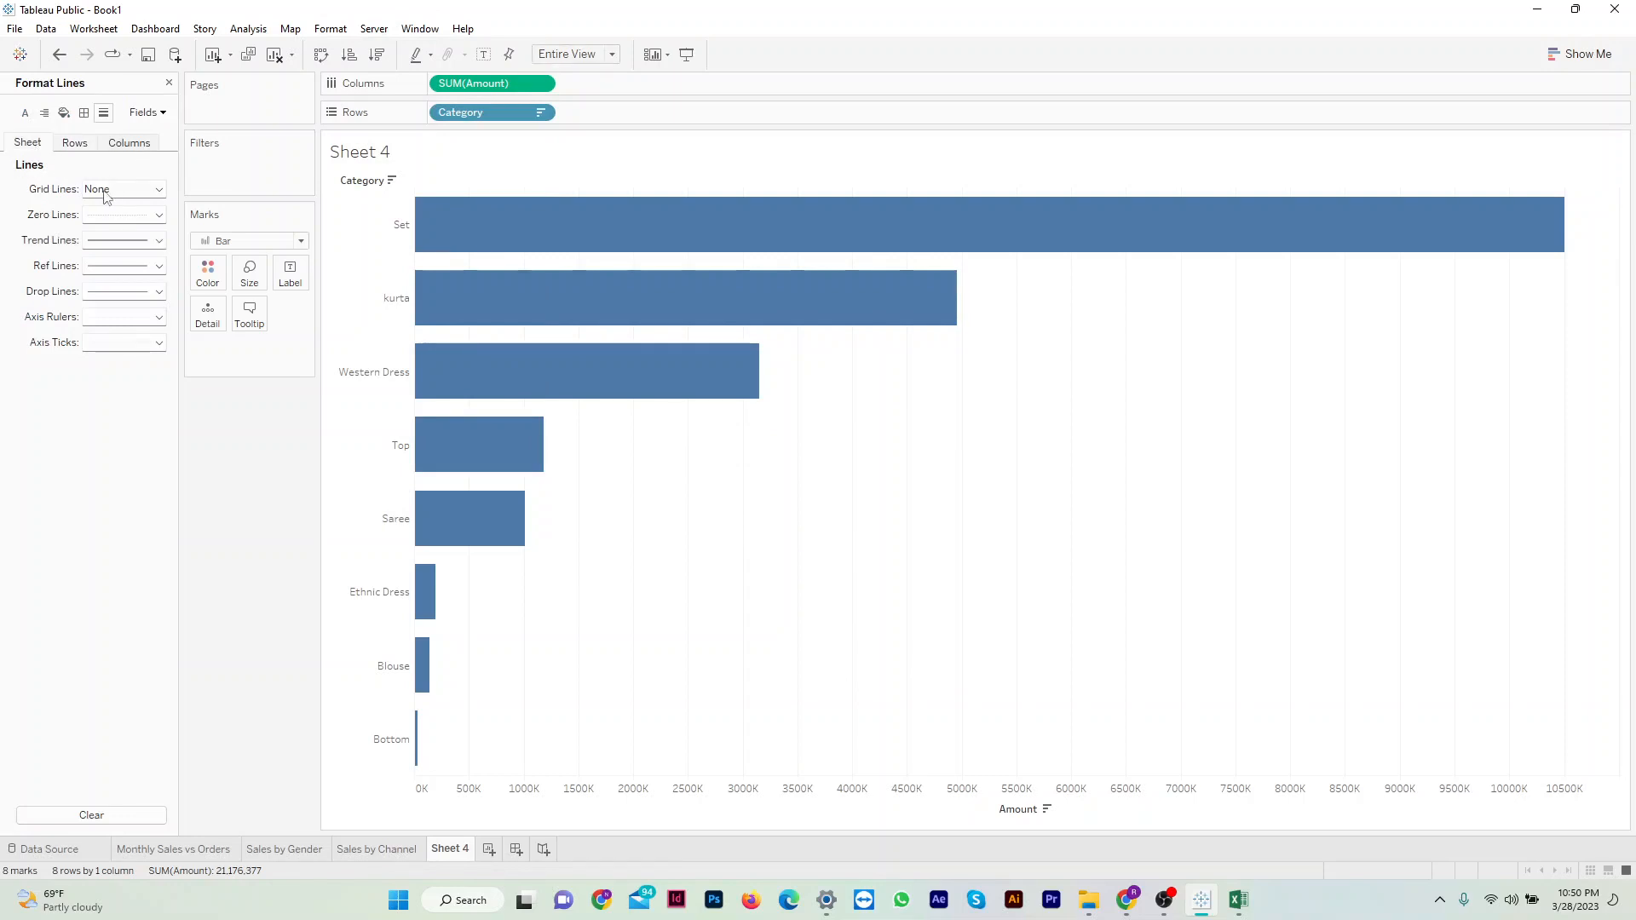
{"action": "left_click", "coordinate": [84, 150]}
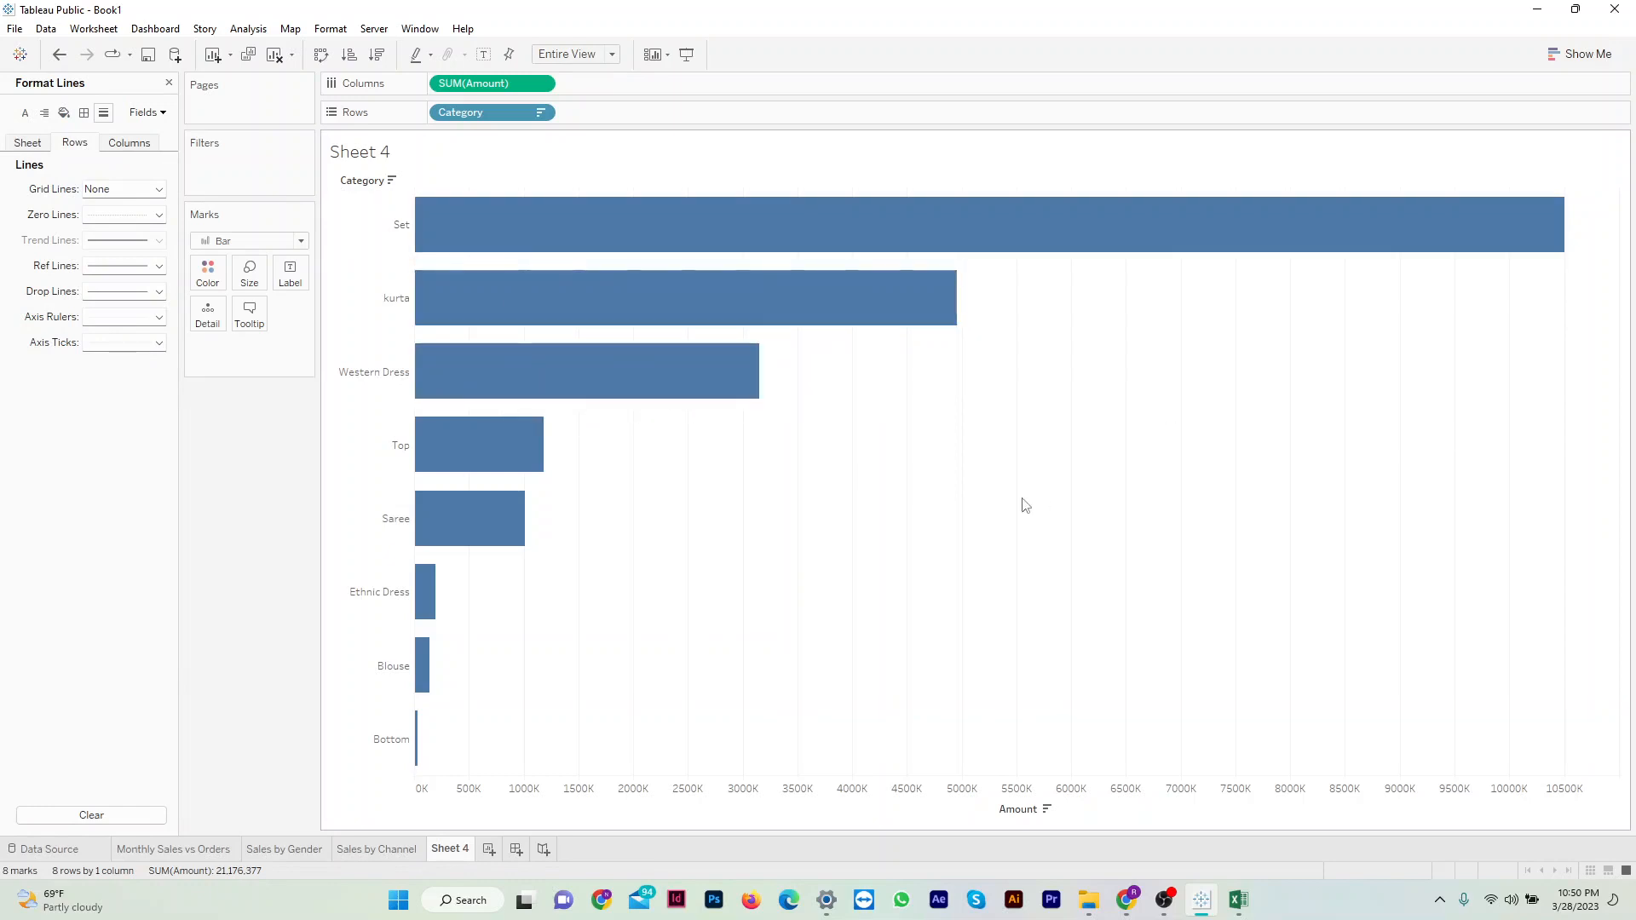
{"action": "left_click", "coordinate": [130, 145]}
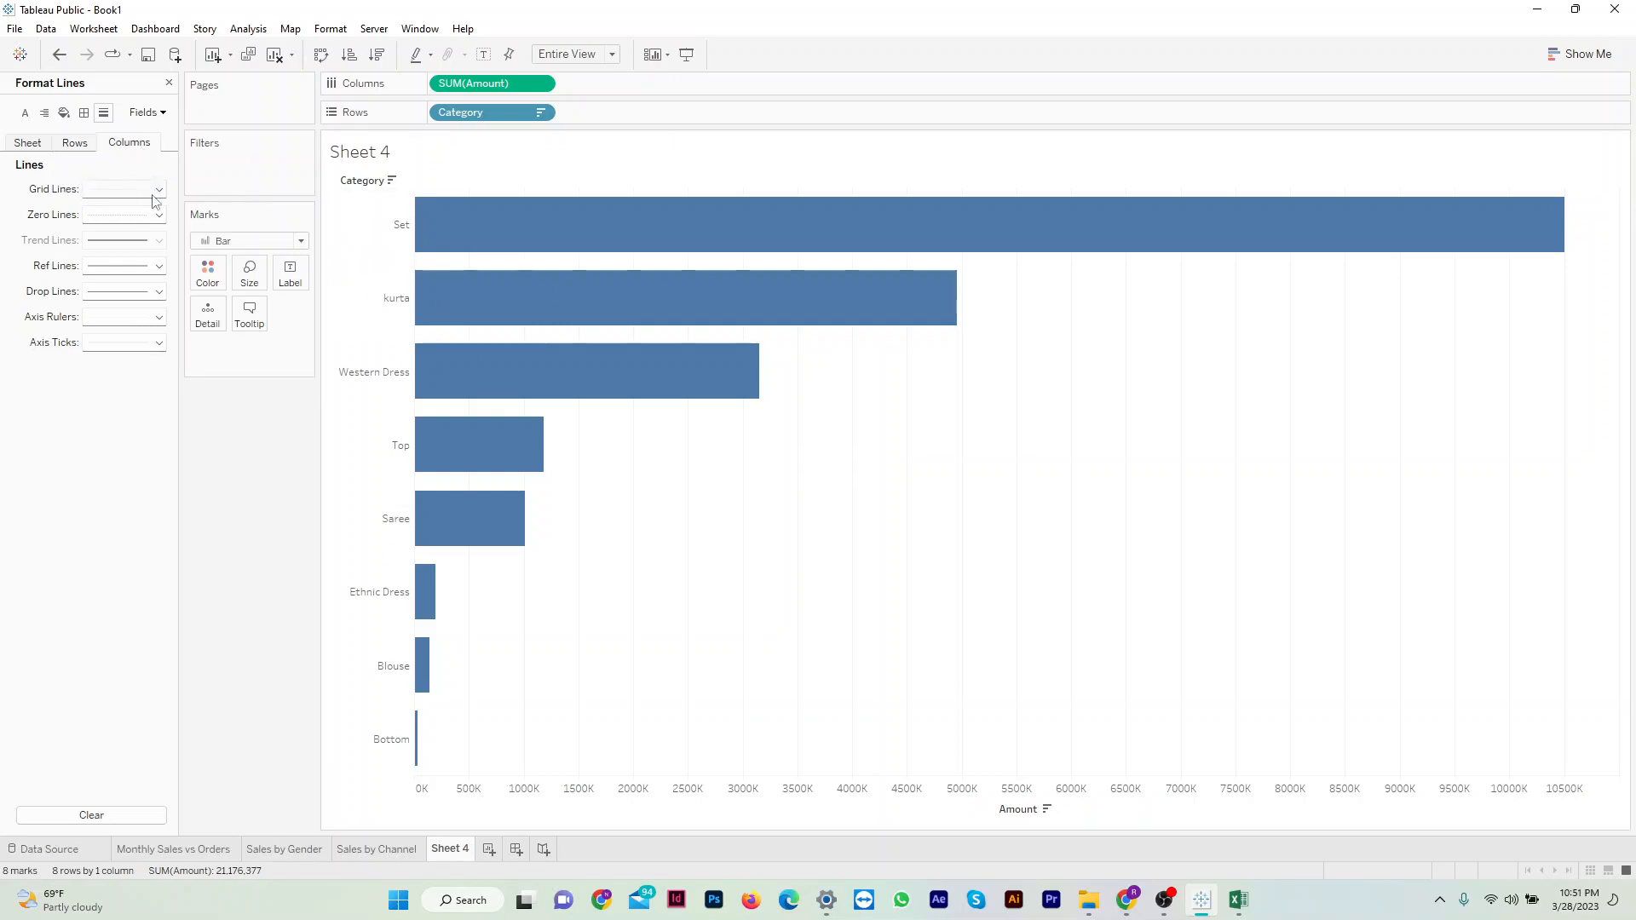
{"action": "left_click", "coordinate": [155, 194]}
{"action": "left_click", "coordinate": [149, 212]}
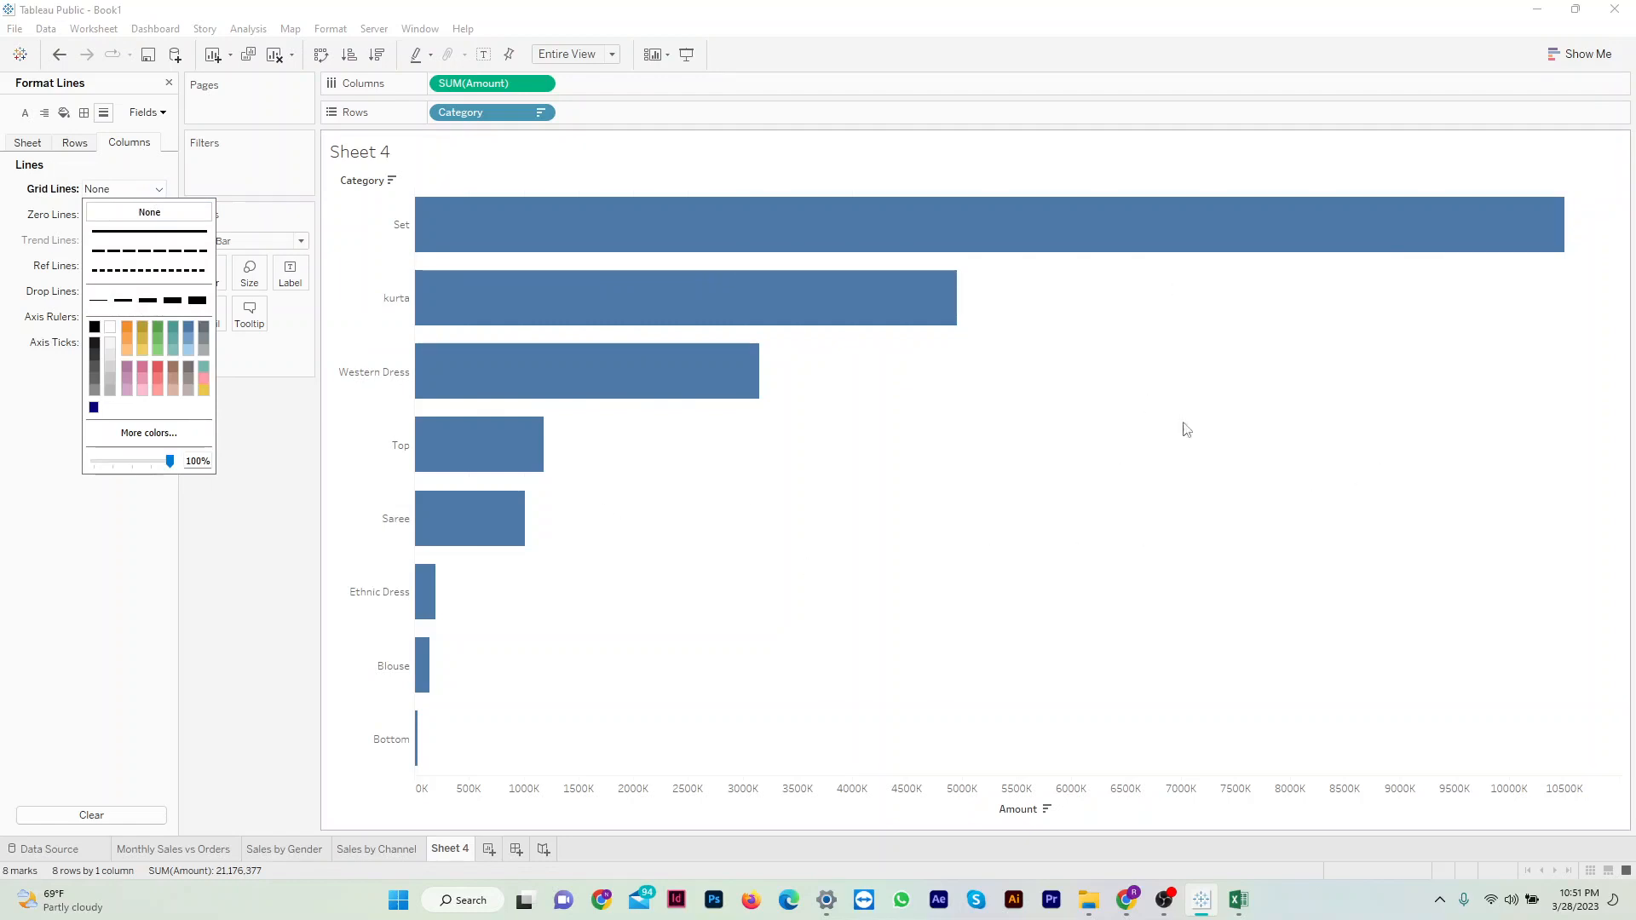
{"action": "left_click", "coordinate": [1072, 797]}
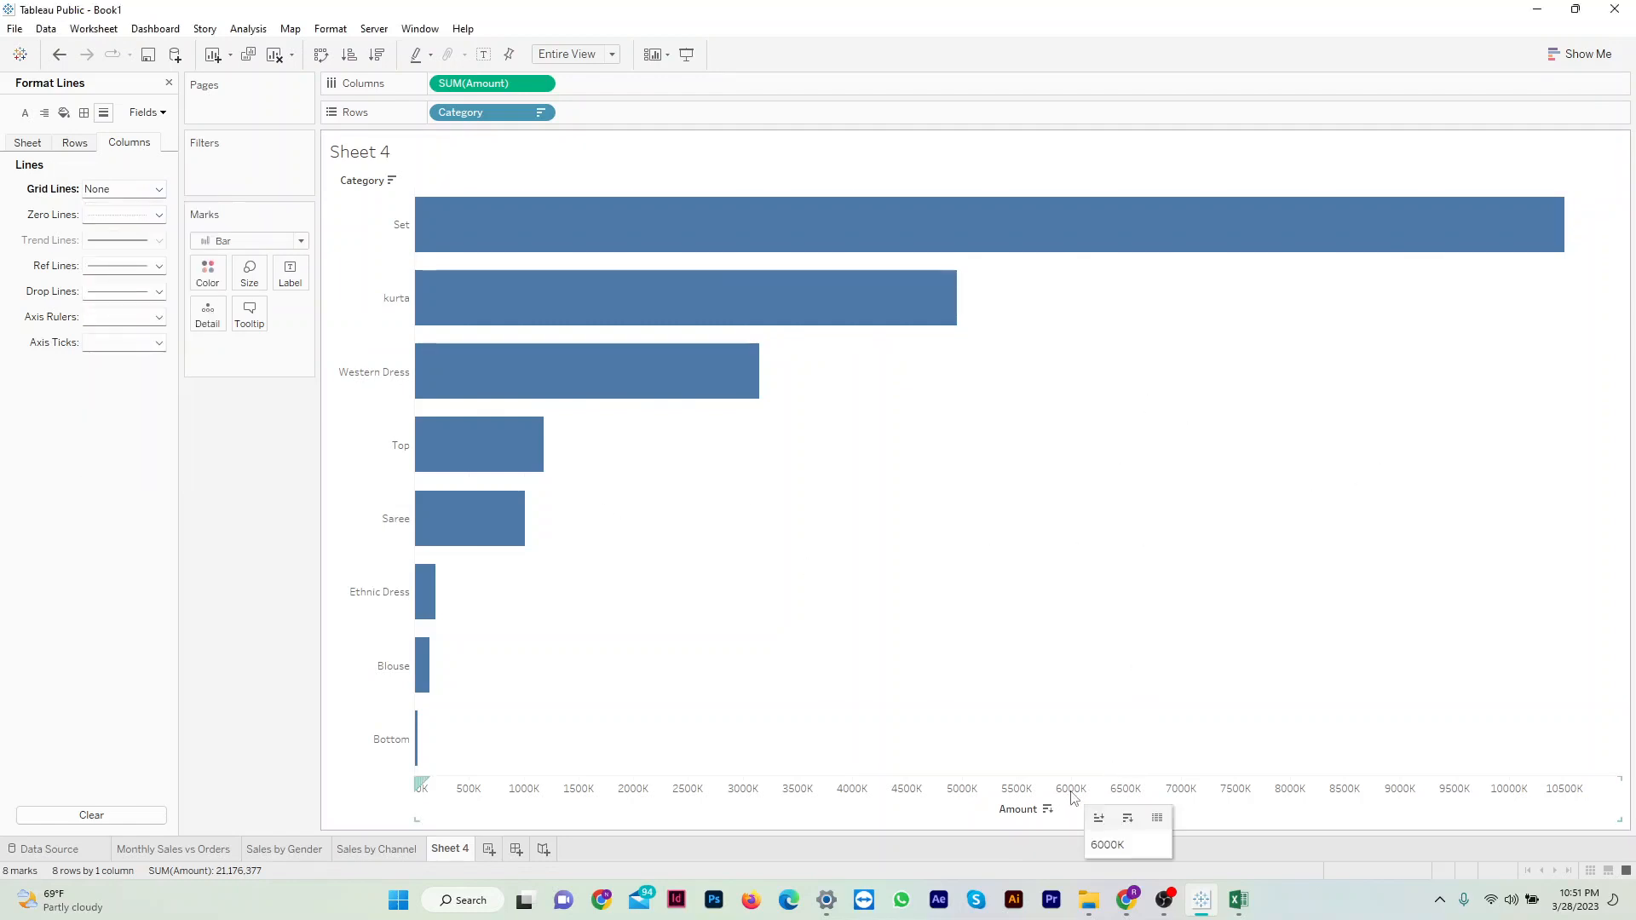
Hide the Amount axis header of the category bar chart and close the line formatting options.
{"action": "left_click", "coordinate": [1072, 796]}
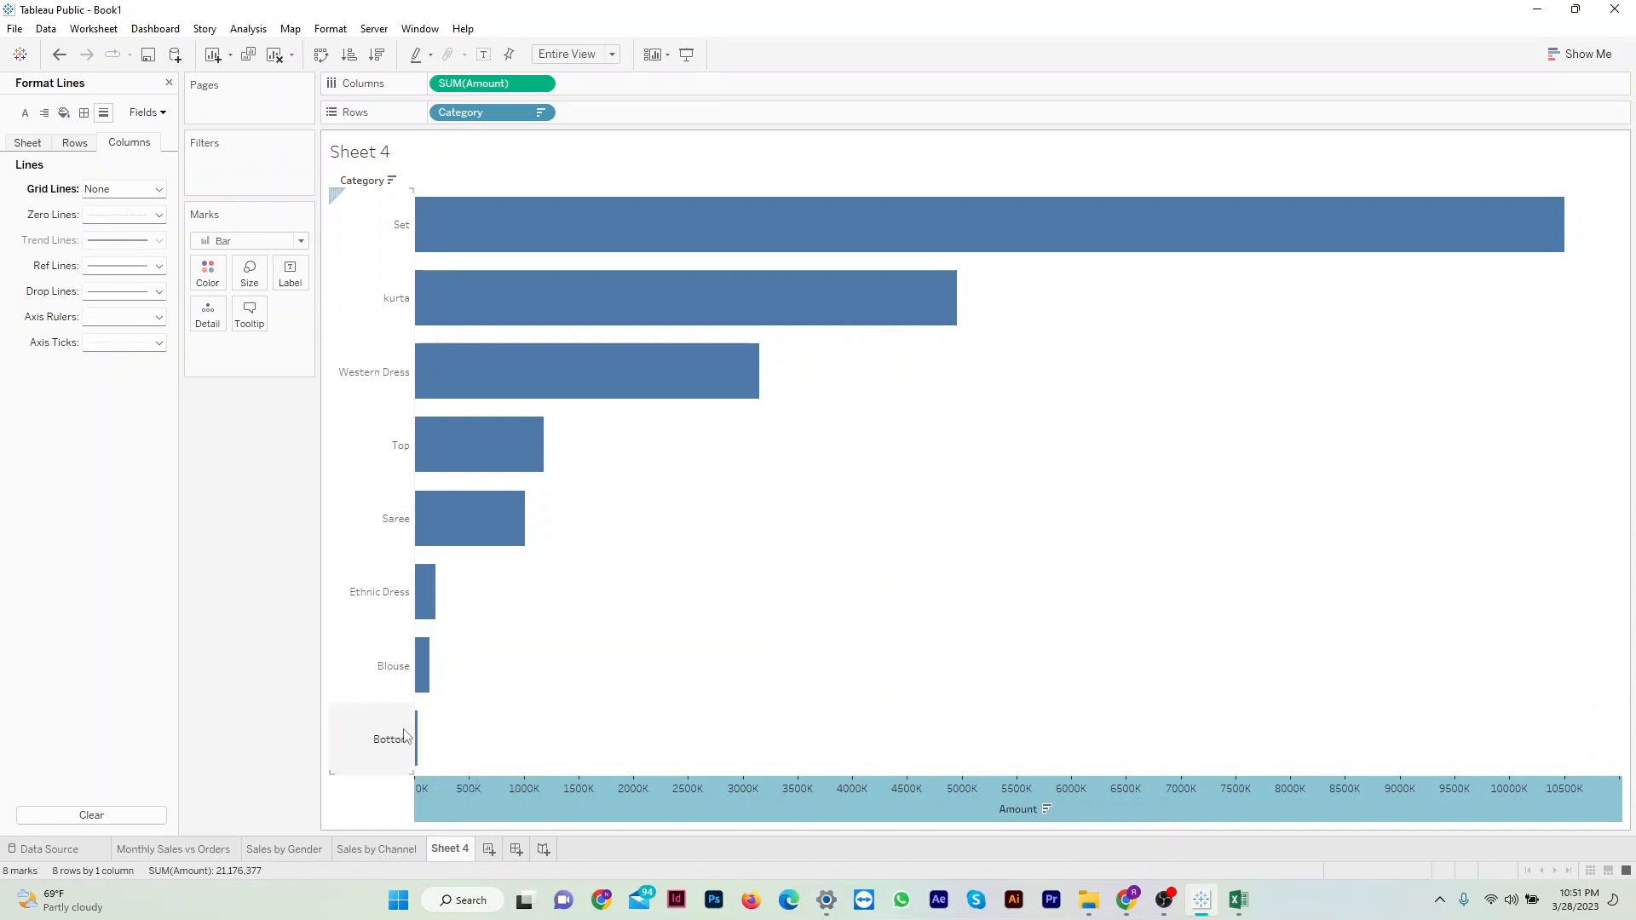
{"action": "mouse_move", "coordinate": [514, 522]}
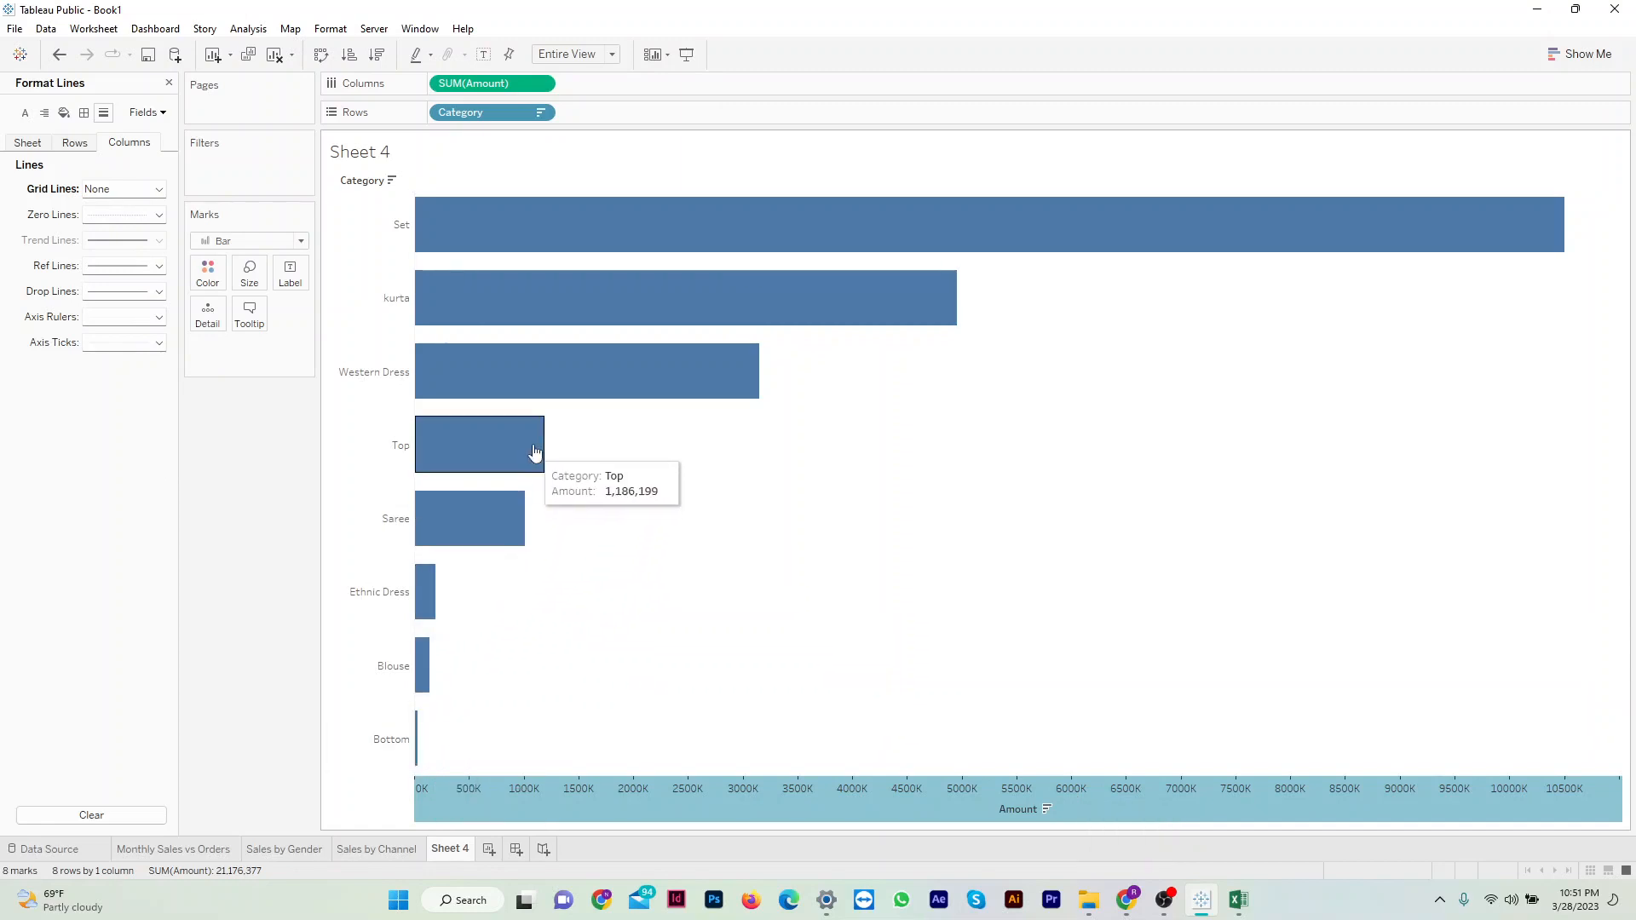
{"action": "right_click", "coordinate": [586, 800]}
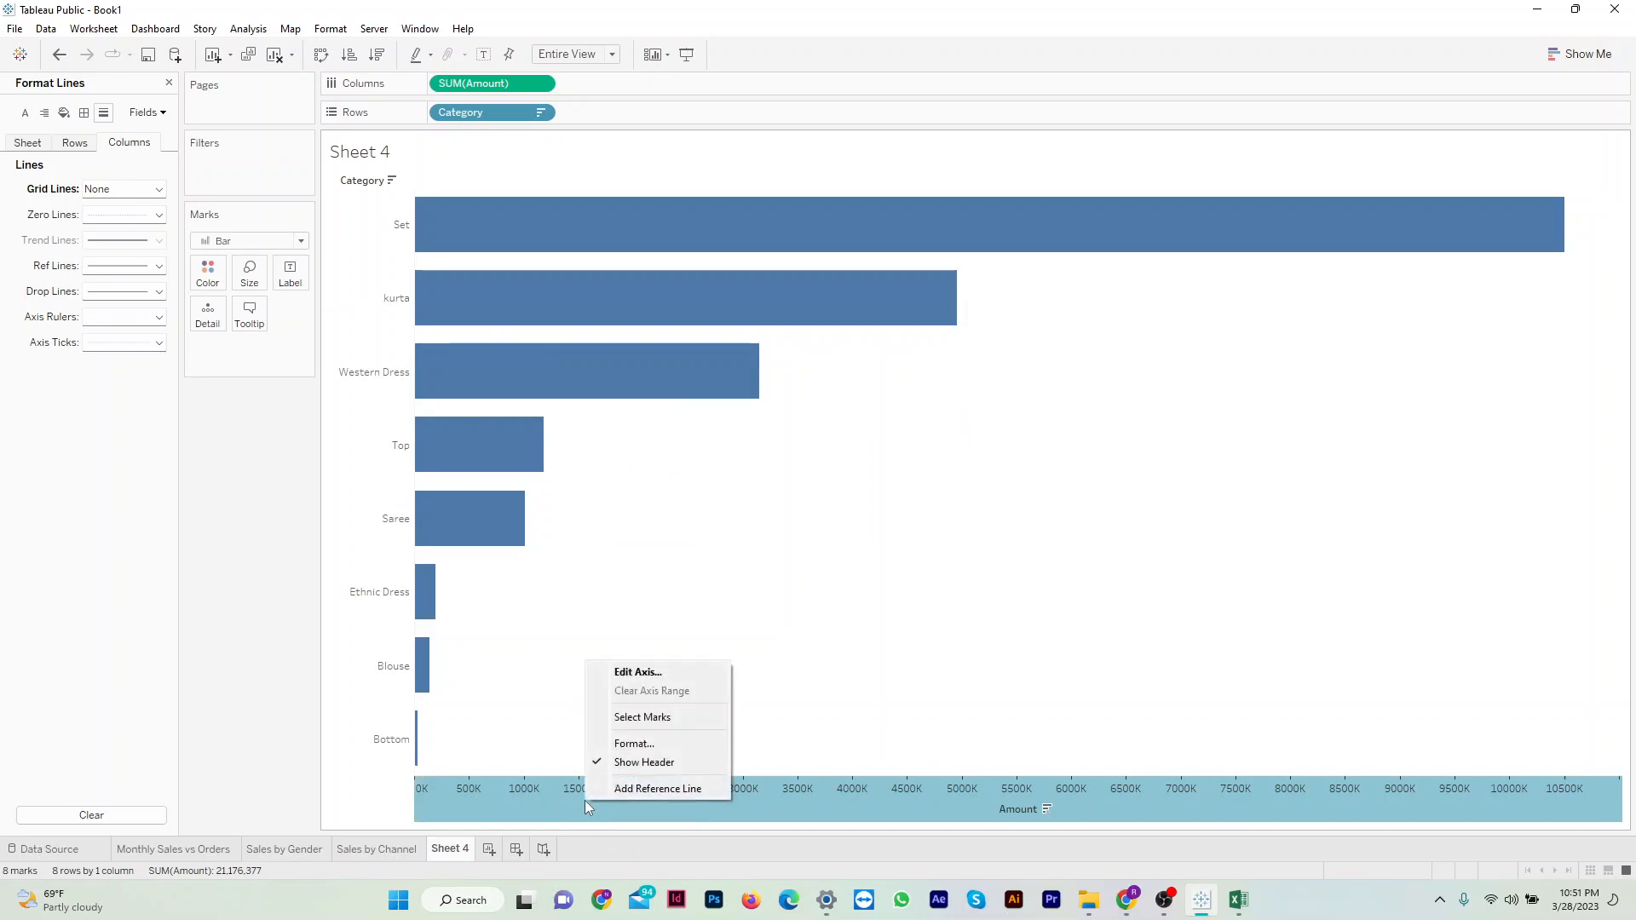
{"action": "left_click", "coordinate": [496, 800]}
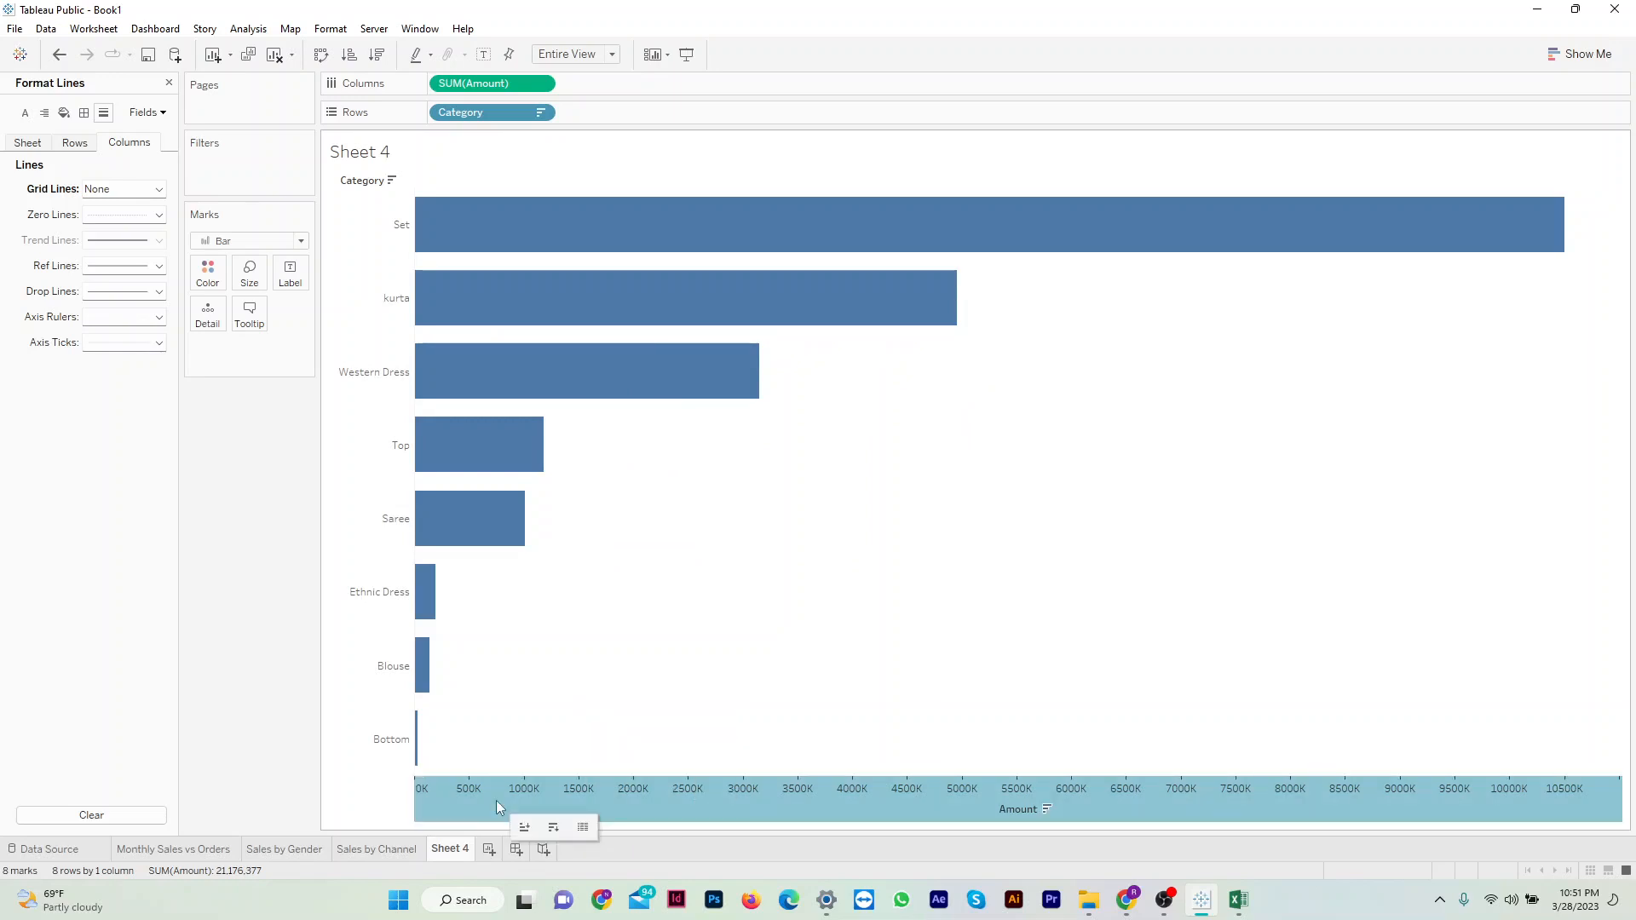
{"action": "right_click", "coordinate": [498, 807]}
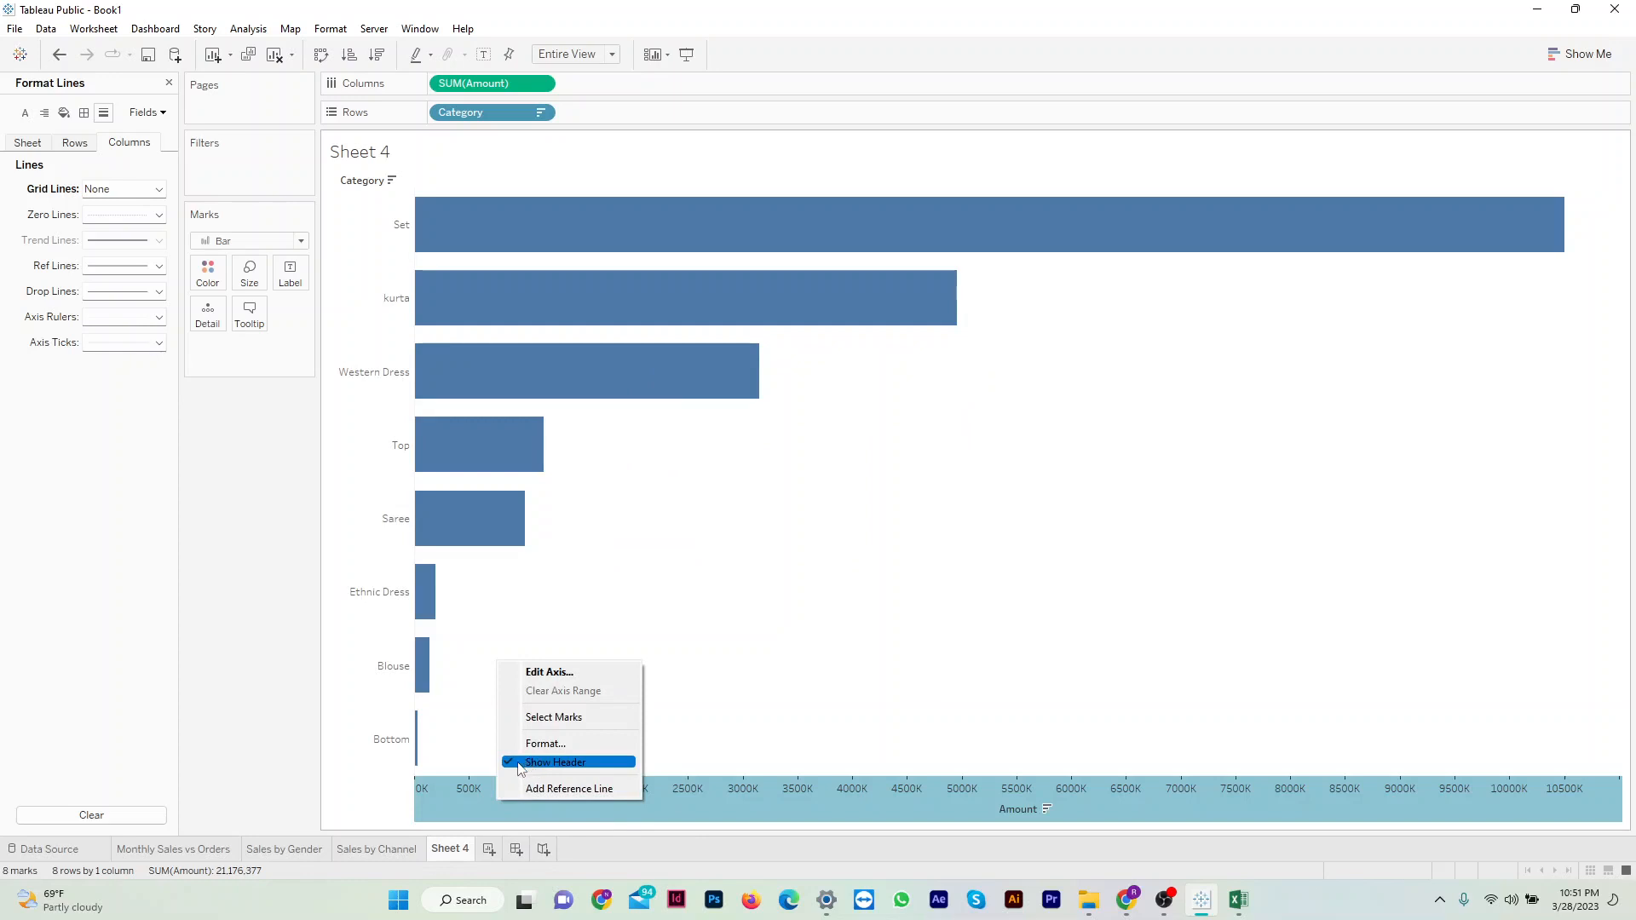
{"action": "left_click", "coordinate": [555, 762]}
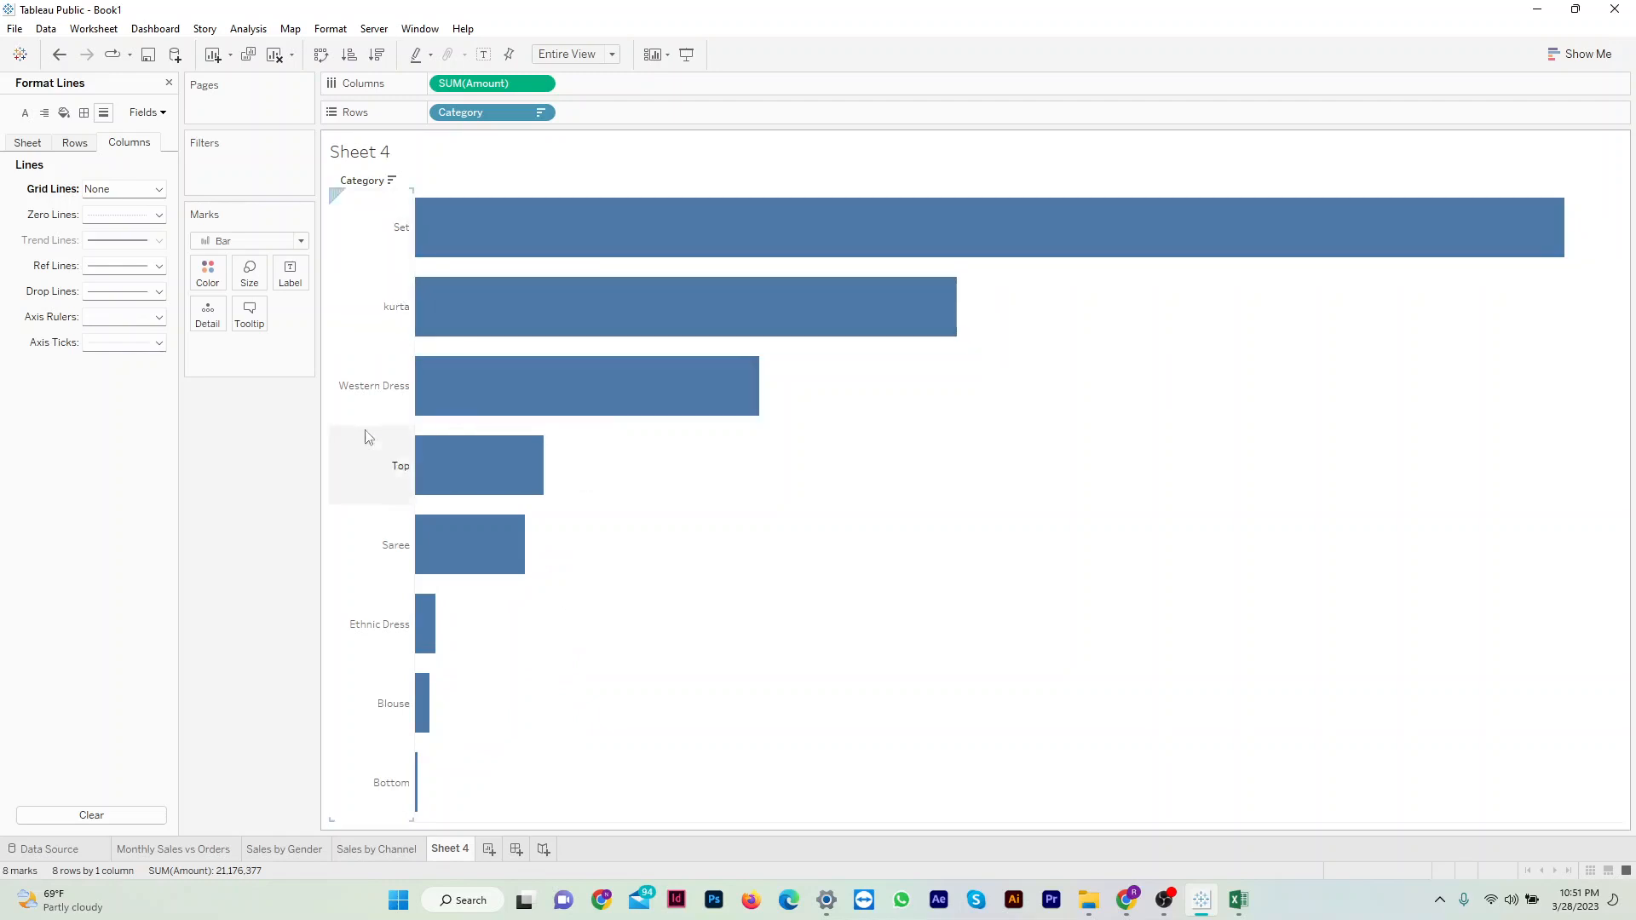
{"action": "left_click", "coordinate": [168, 83]}
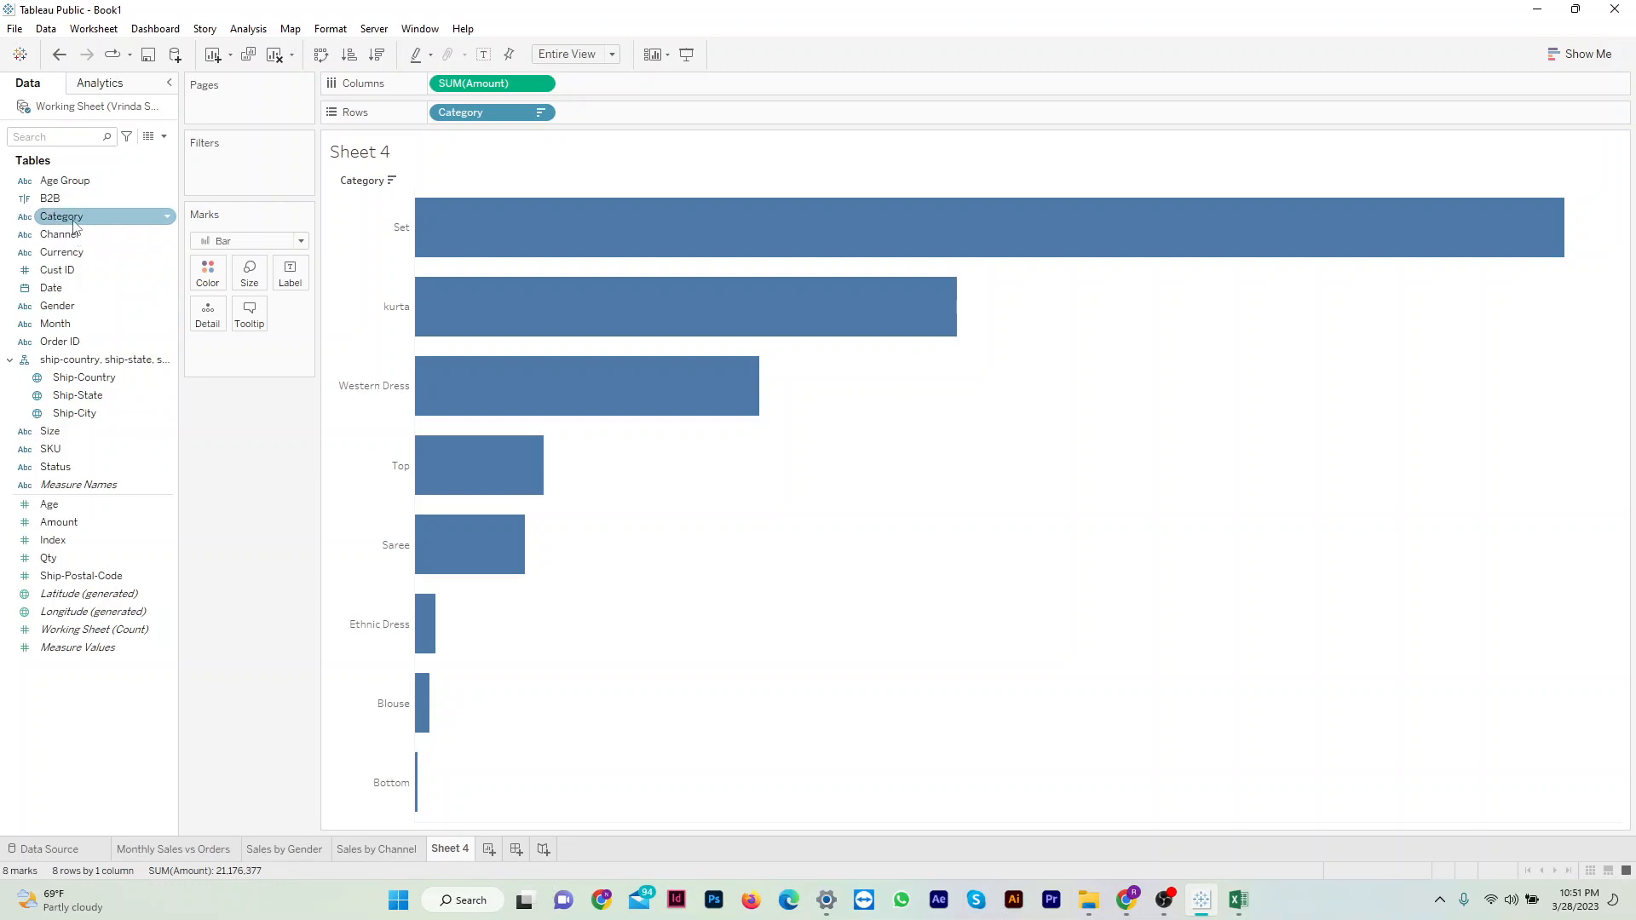
Label the bars with SUM(Amount) and hide the Category field label for rows.
{"action": "left_click", "coordinate": [89, 524]}
{"action": "left_click_drag", "start_coordinate": [89, 524], "coordinate": [254, 351]}
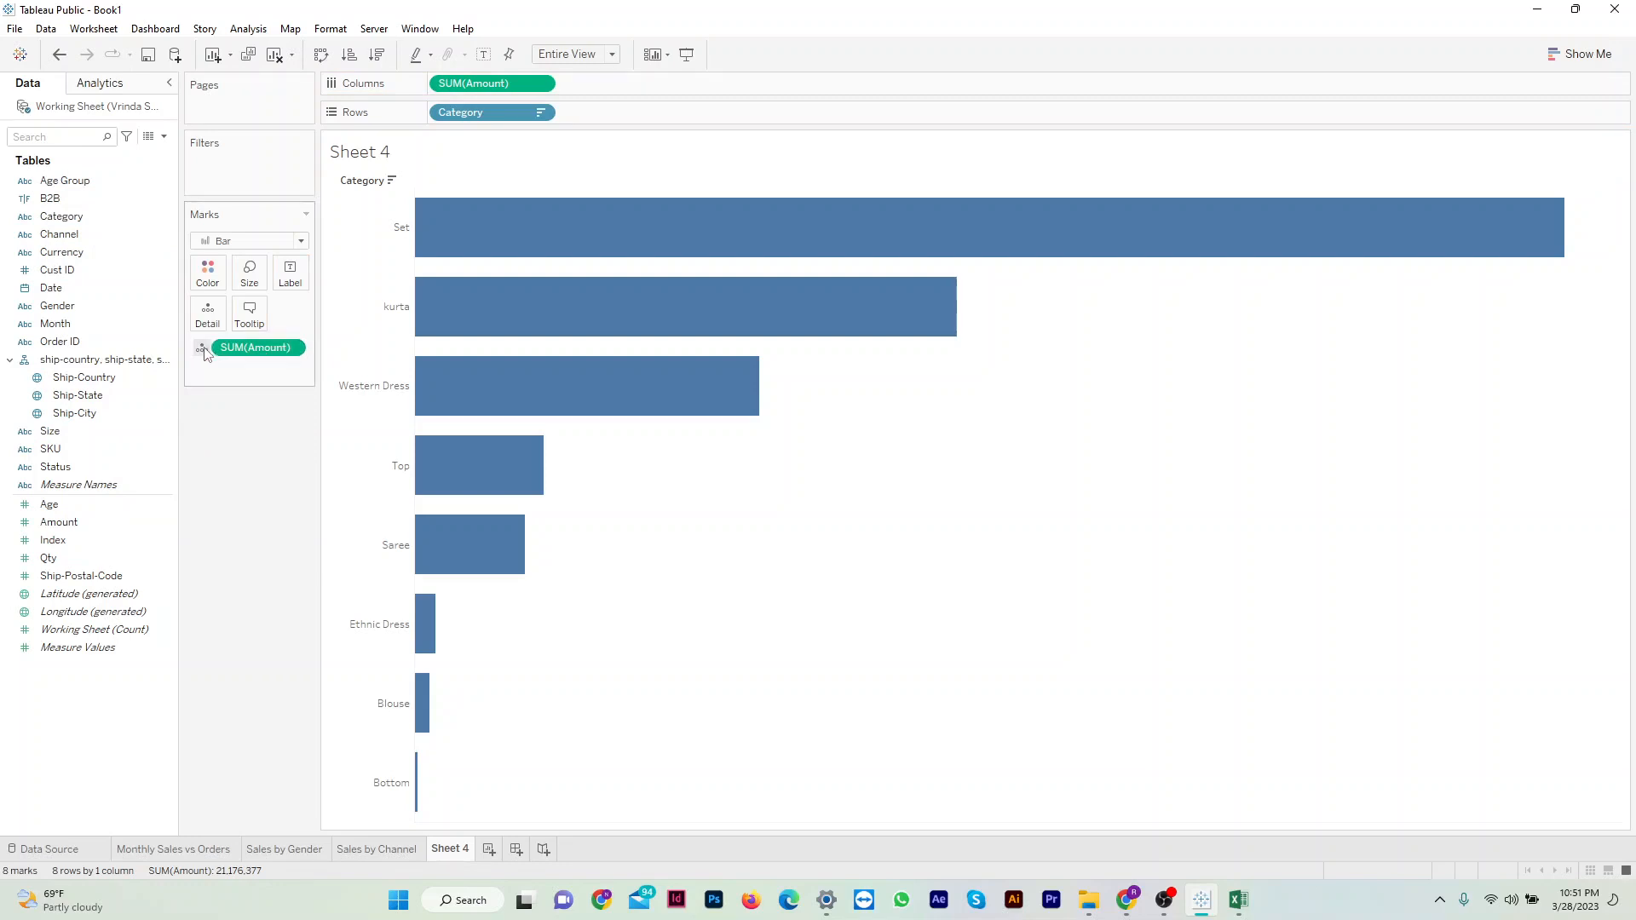
{"action": "left_click", "coordinate": [204, 348]}
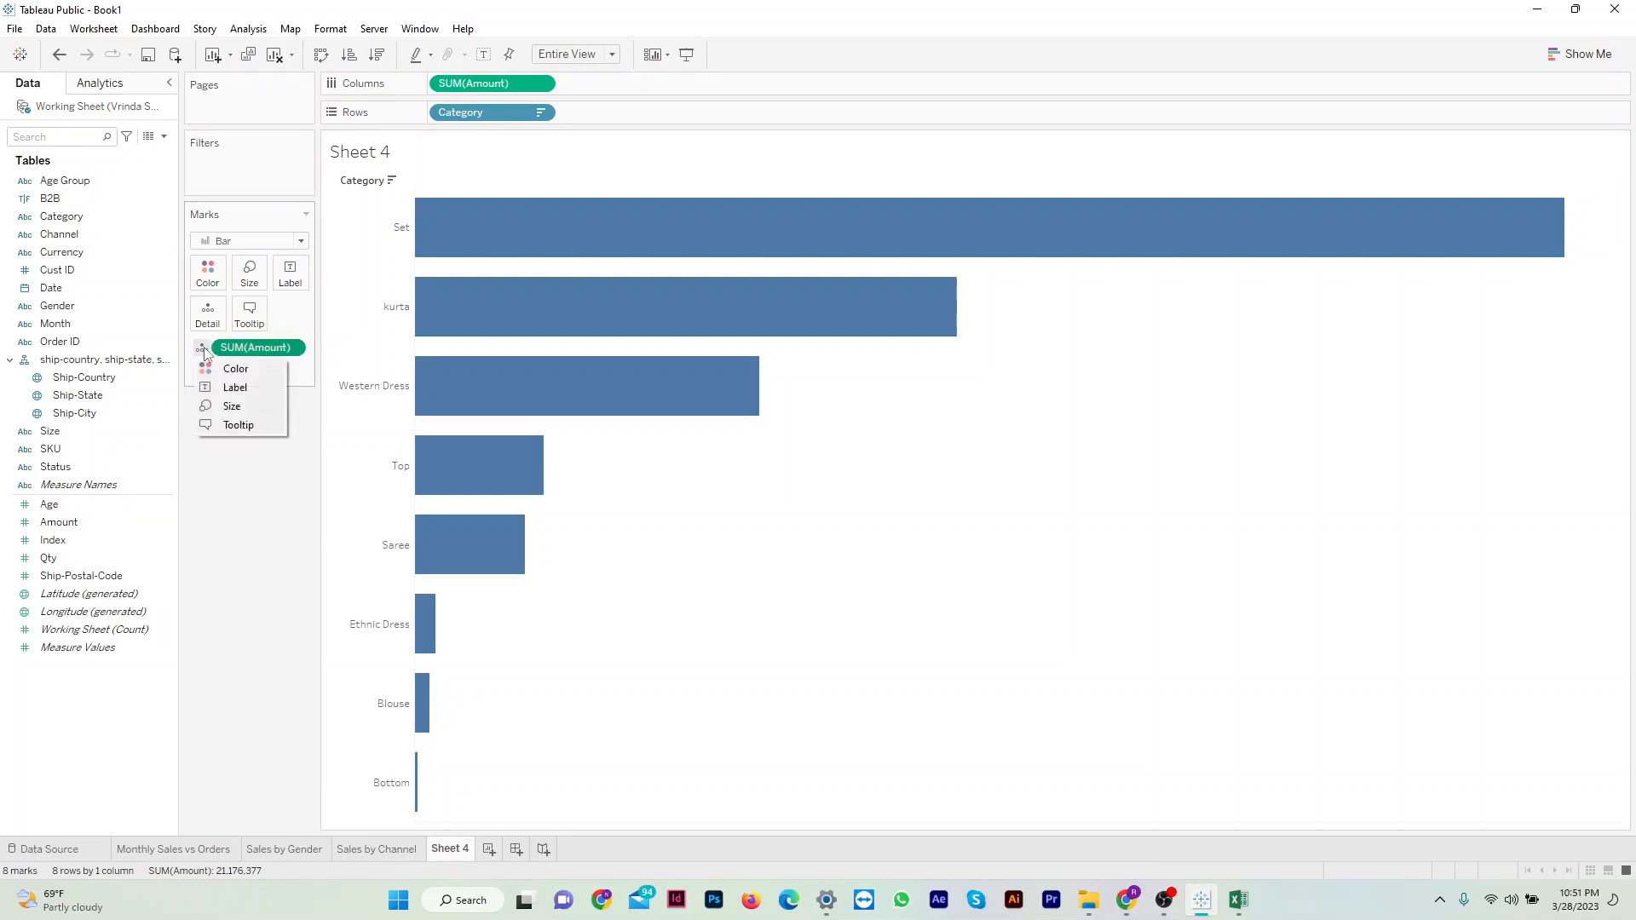
{"action": "left_click", "coordinate": [227, 389]}
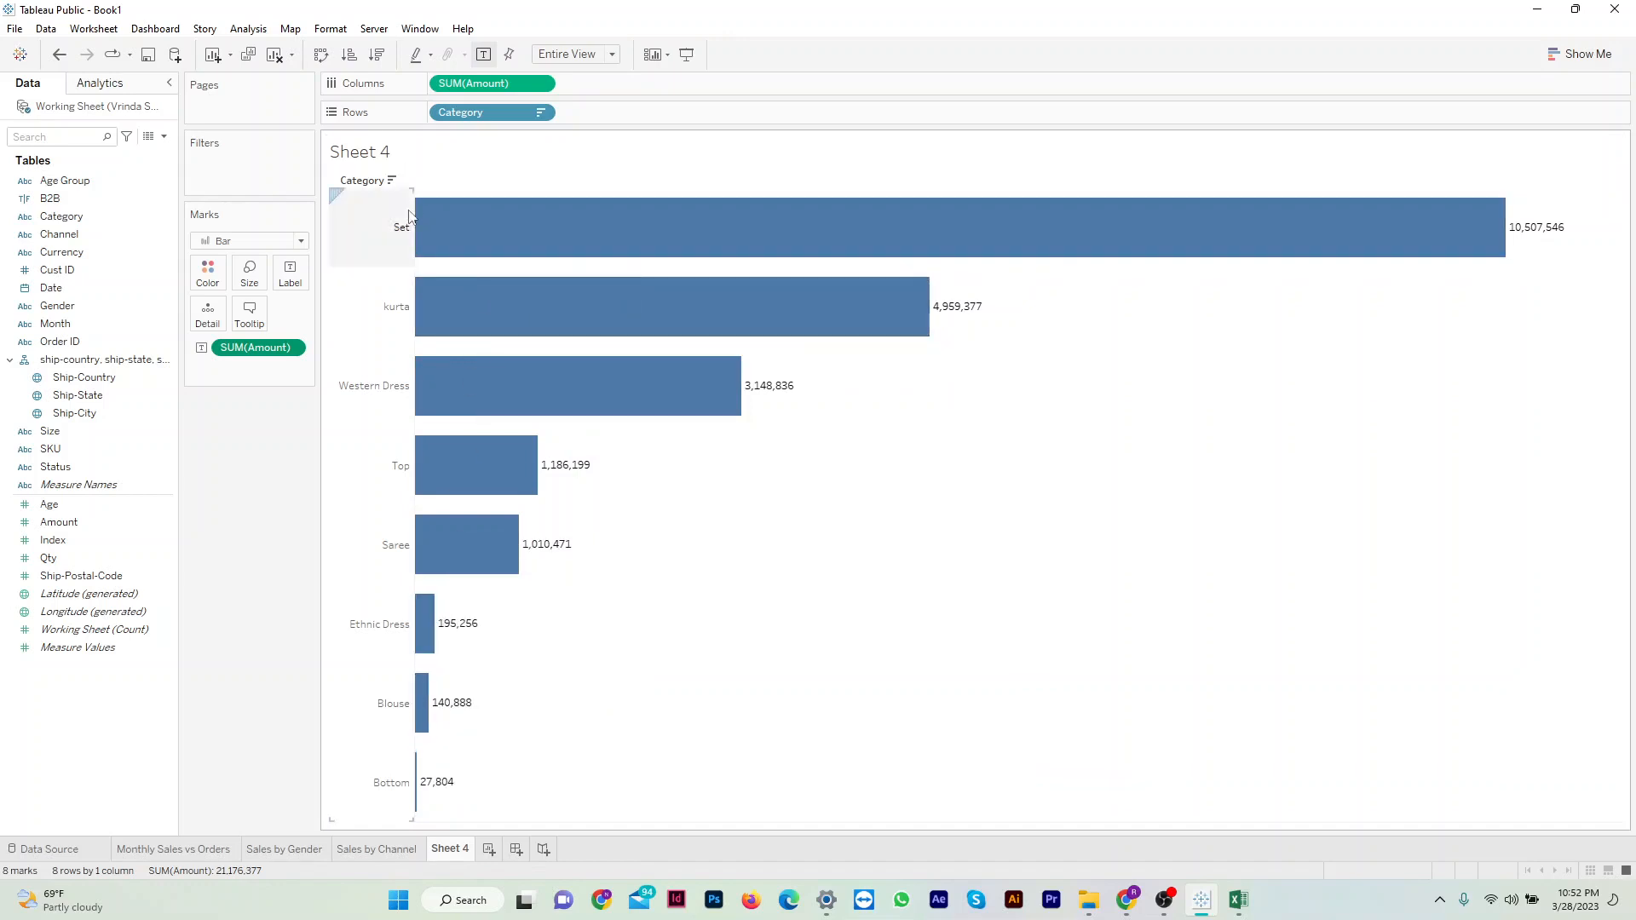
{"action": "right_click", "coordinate": [365, 182]}
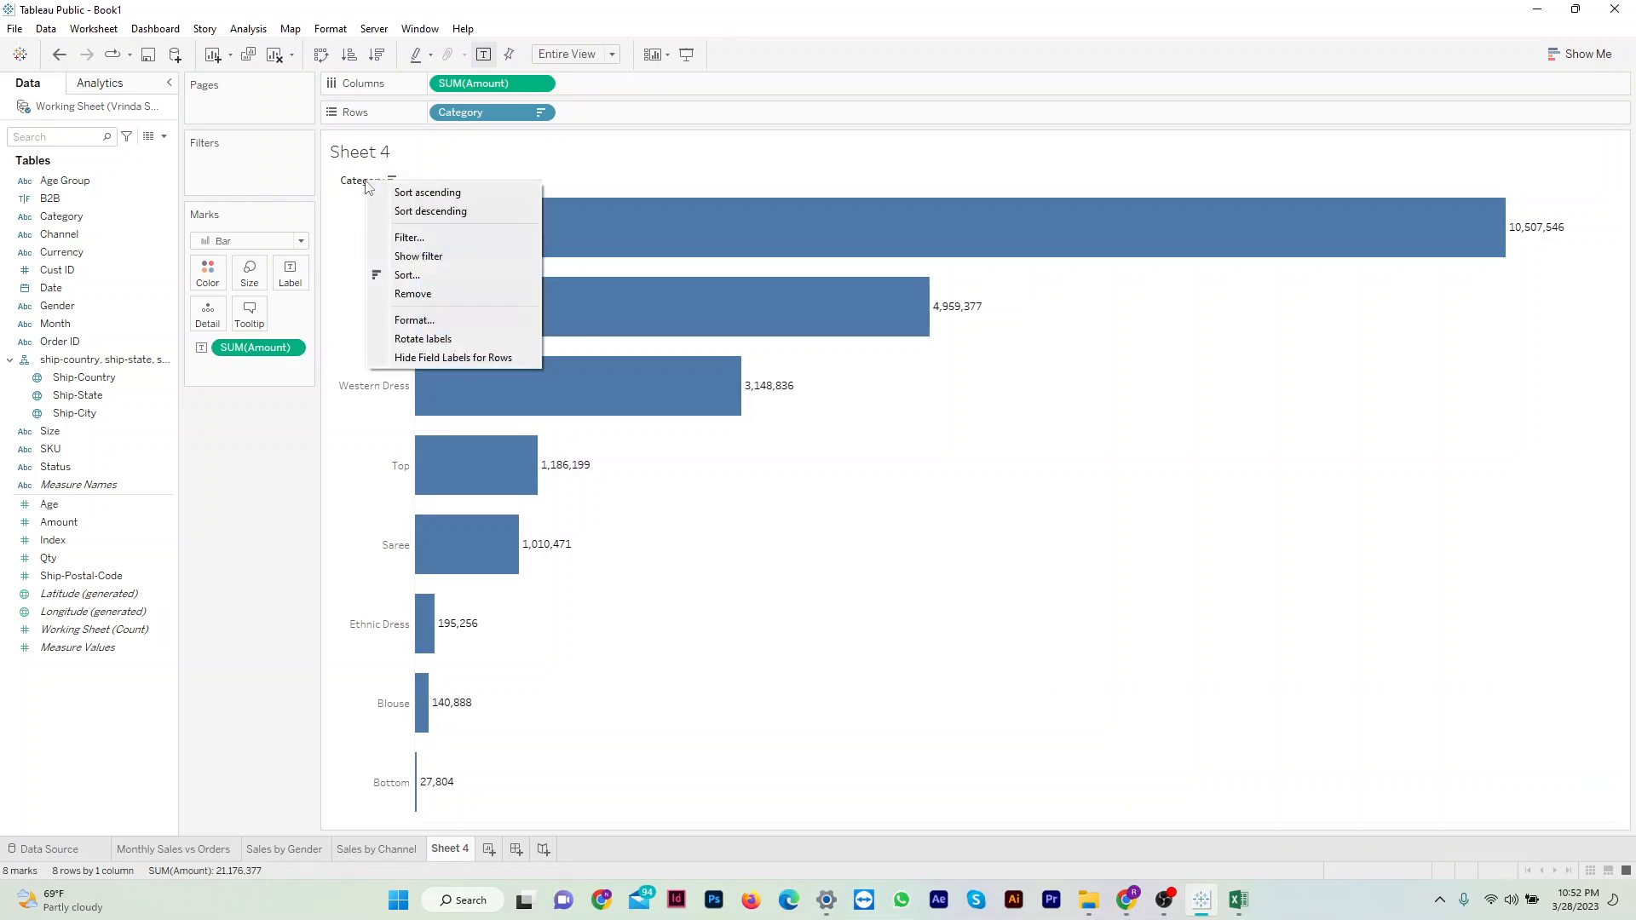
{"action": "left_click", "coordinate": [480, 358]}
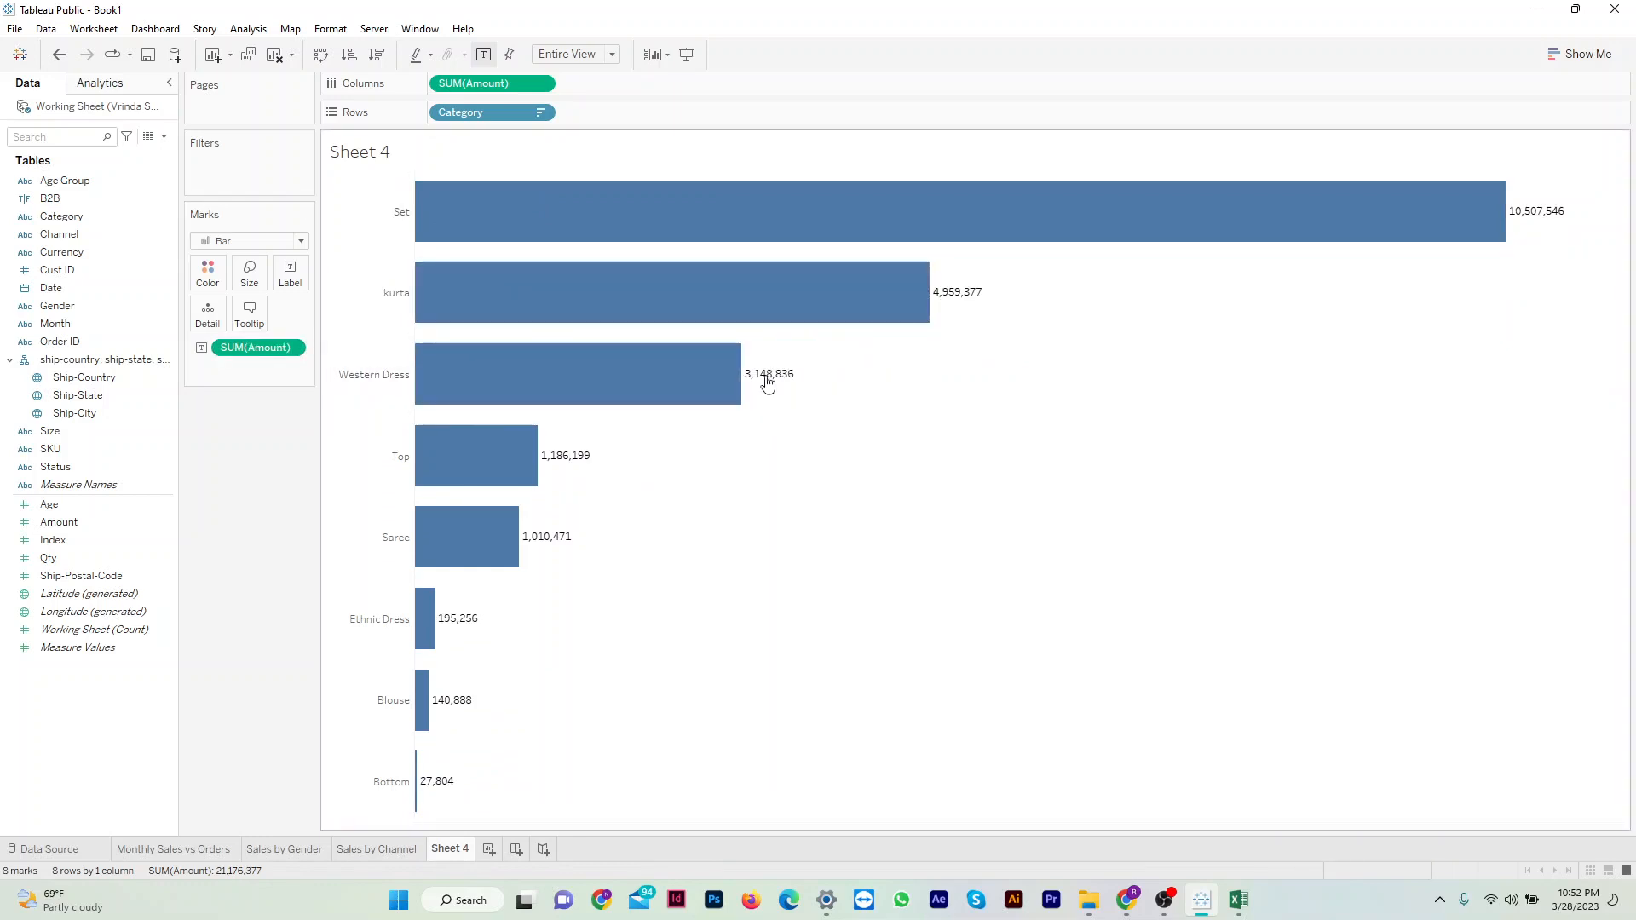
Format the Amount bar labels as custom currency with display units in Millions (M) and the prefix ₹.
{"action": "mouse_move", "coordinate": [767, 382]}
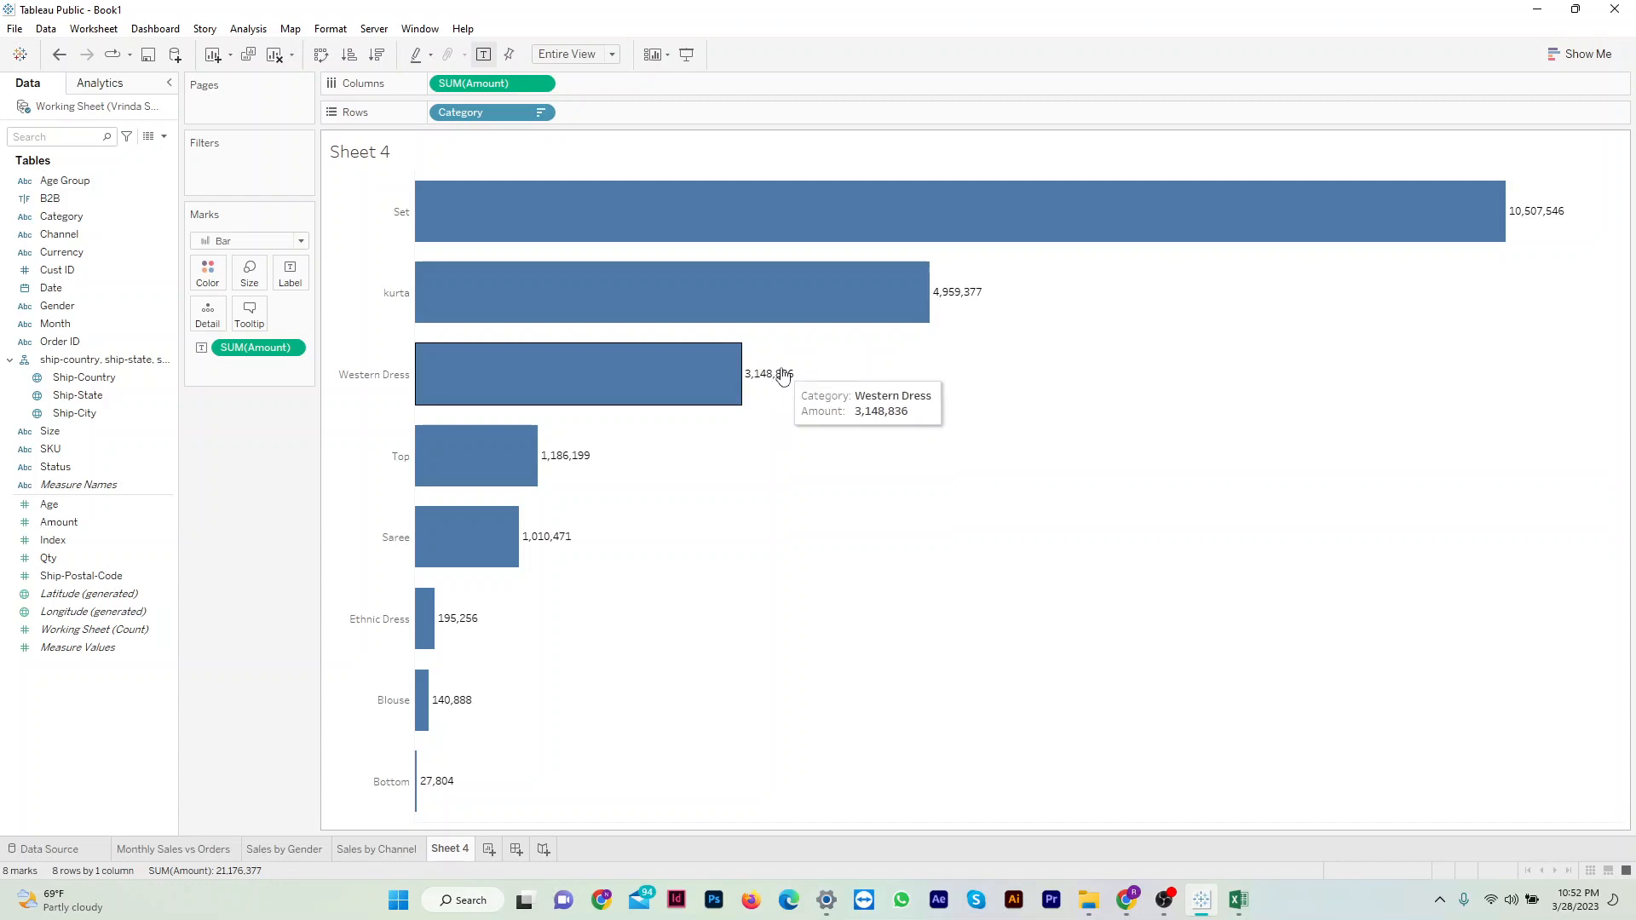
{"action": "left_click", "coordinate": [178, 849]}
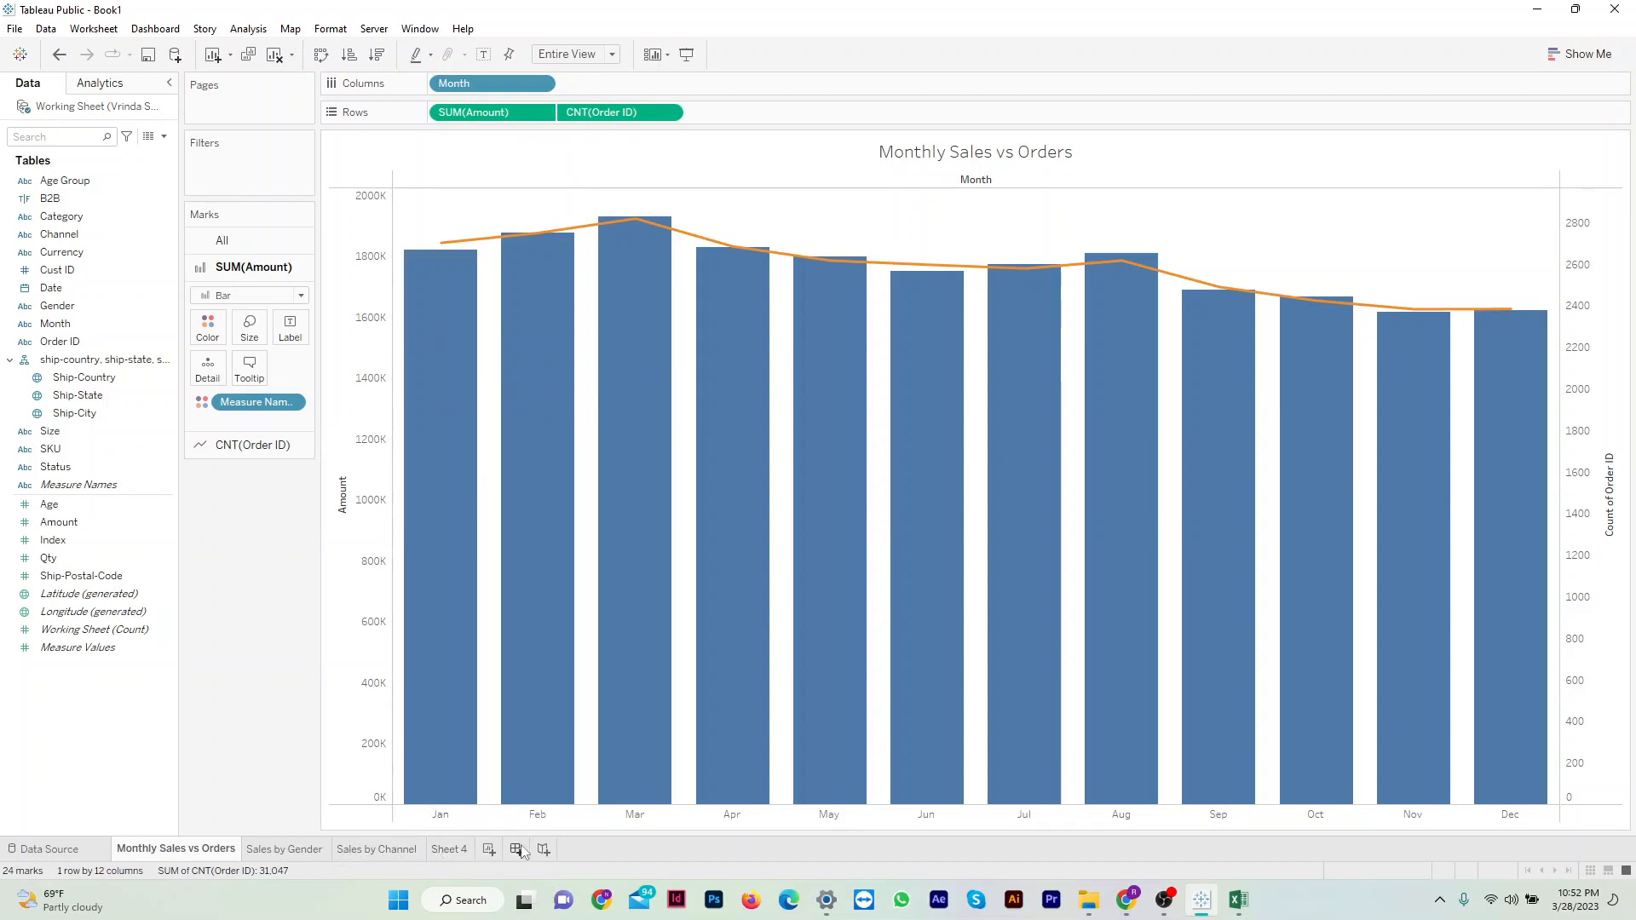
{"action": "left_click", "coordinate": [449, 849]}
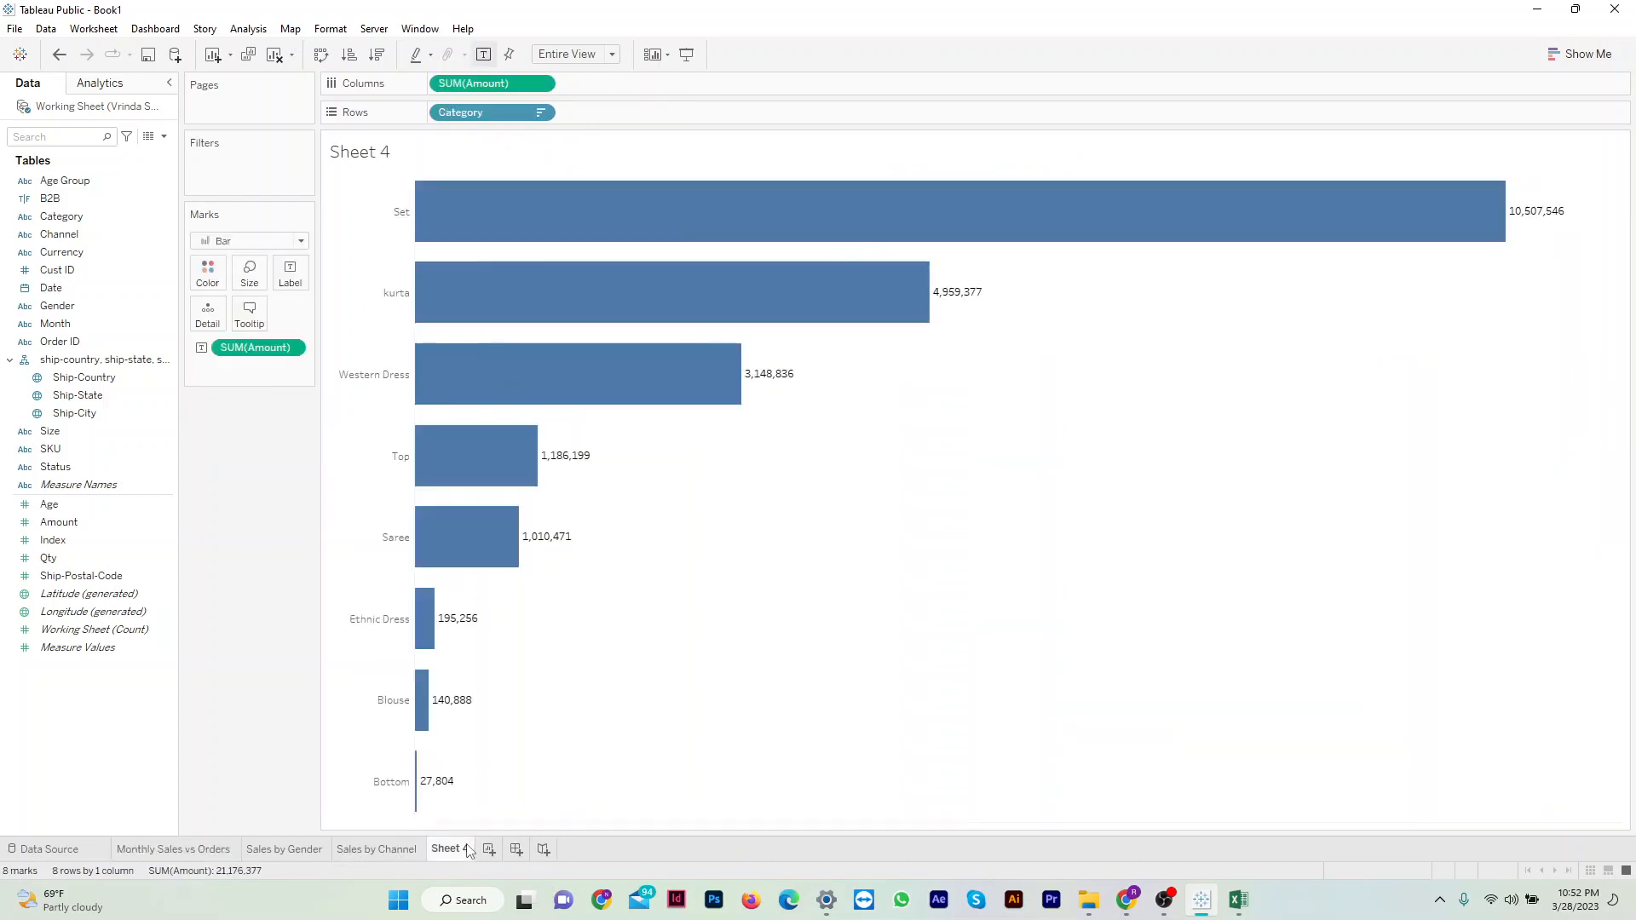
{"action": "left_click", "coordinate": [293, 349]}
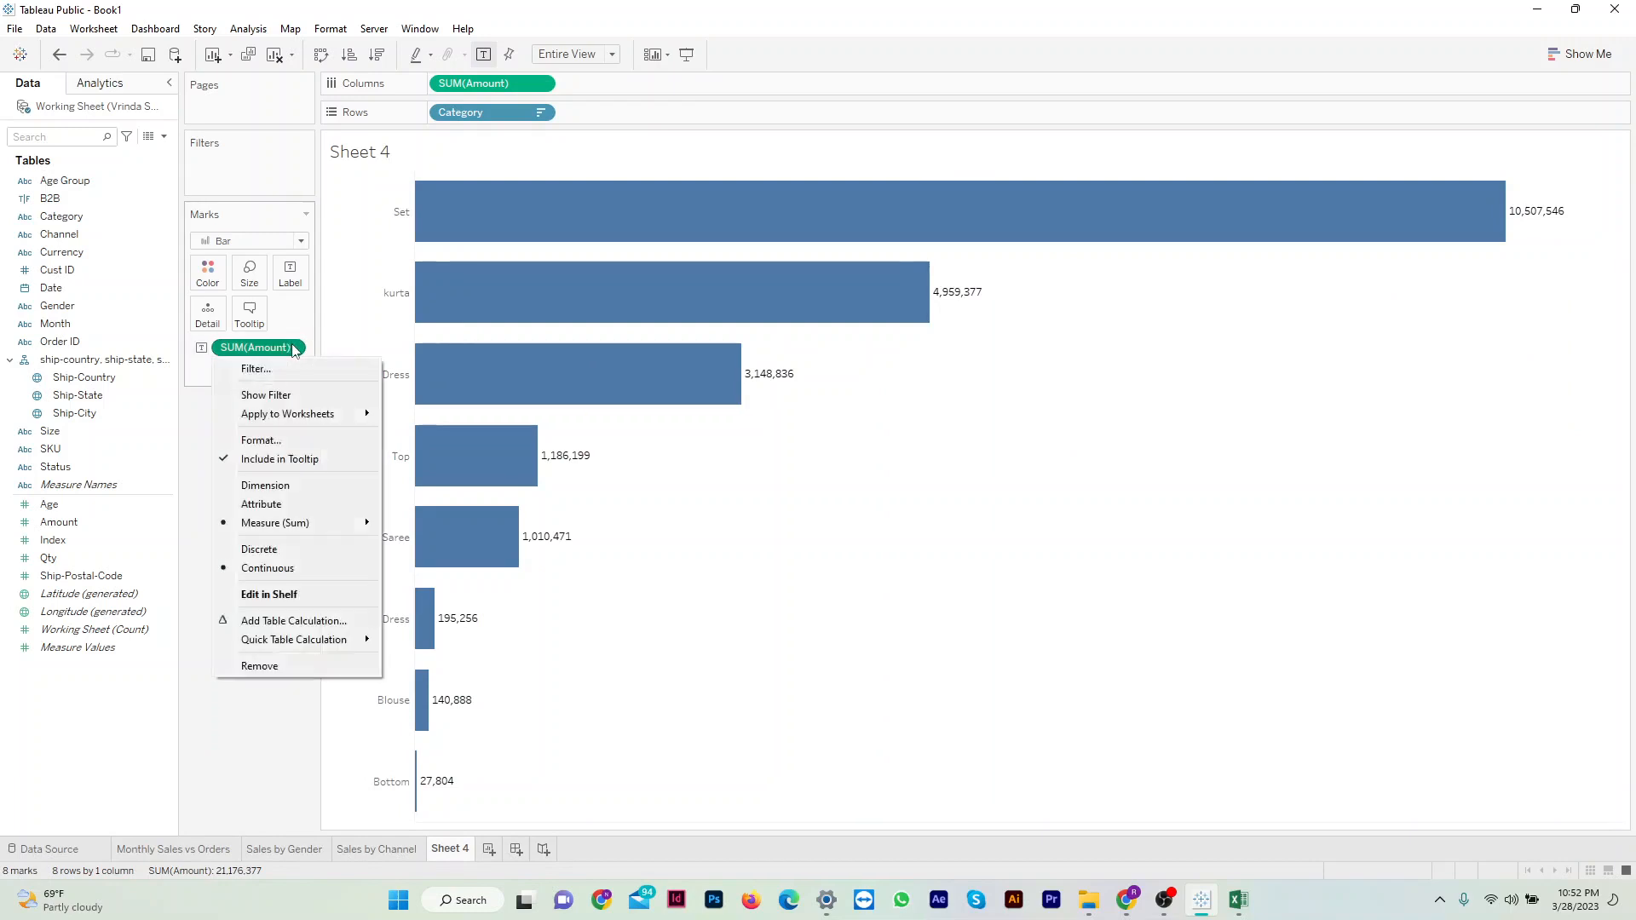
{"action": "left_click", "coordinate": [328, 450]}
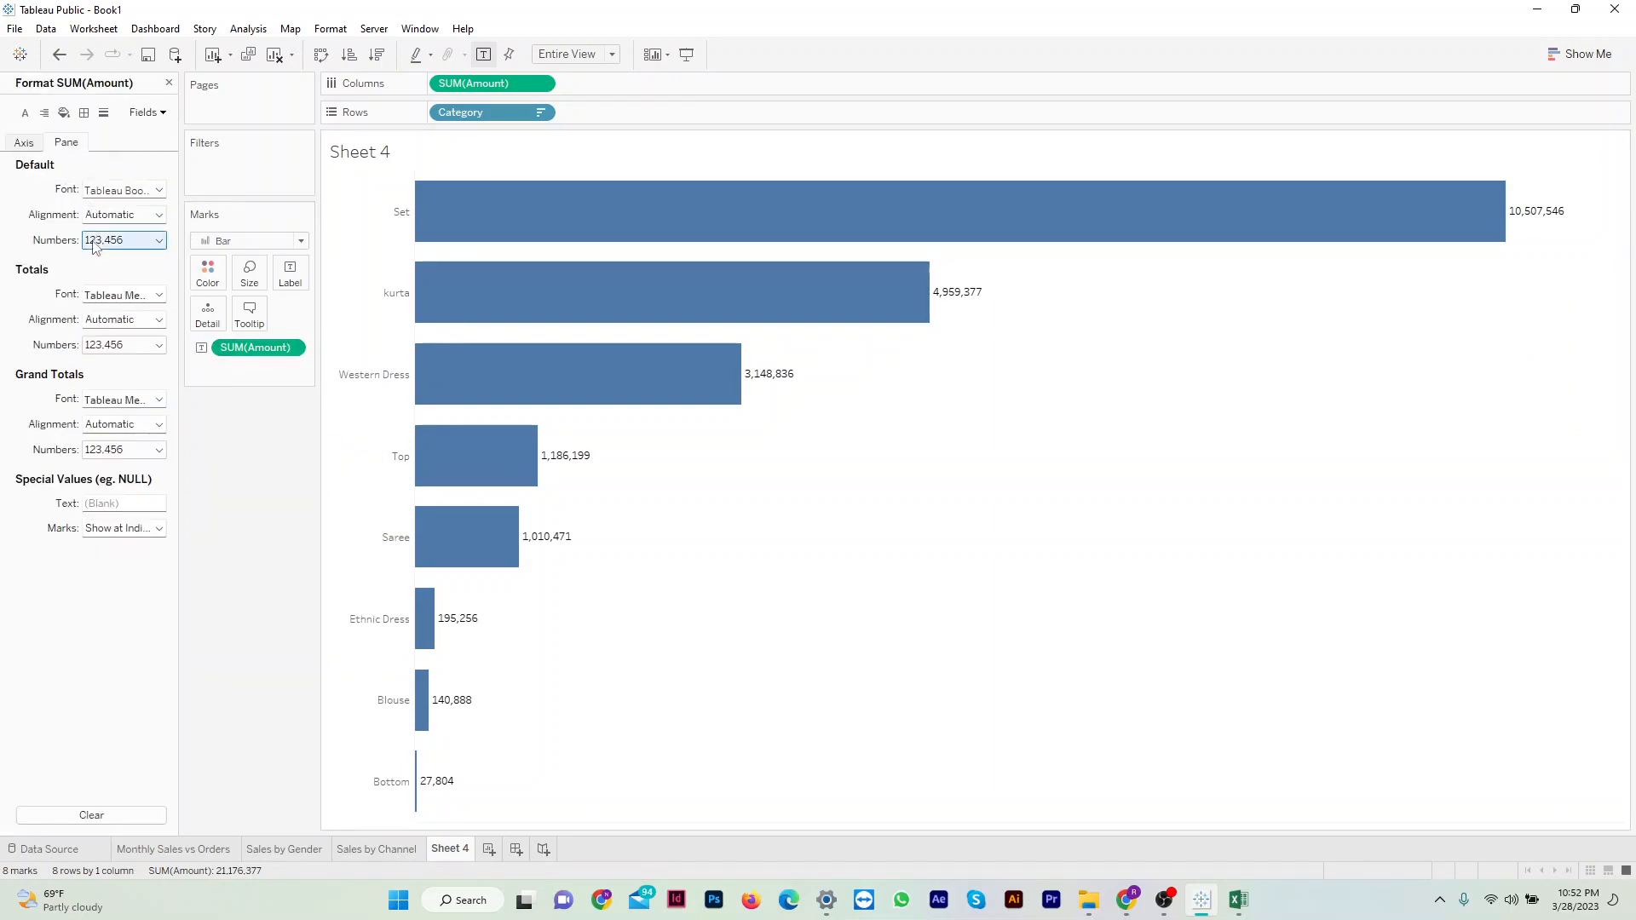
{"action": "left_click", "coordinate": [150, 246]}
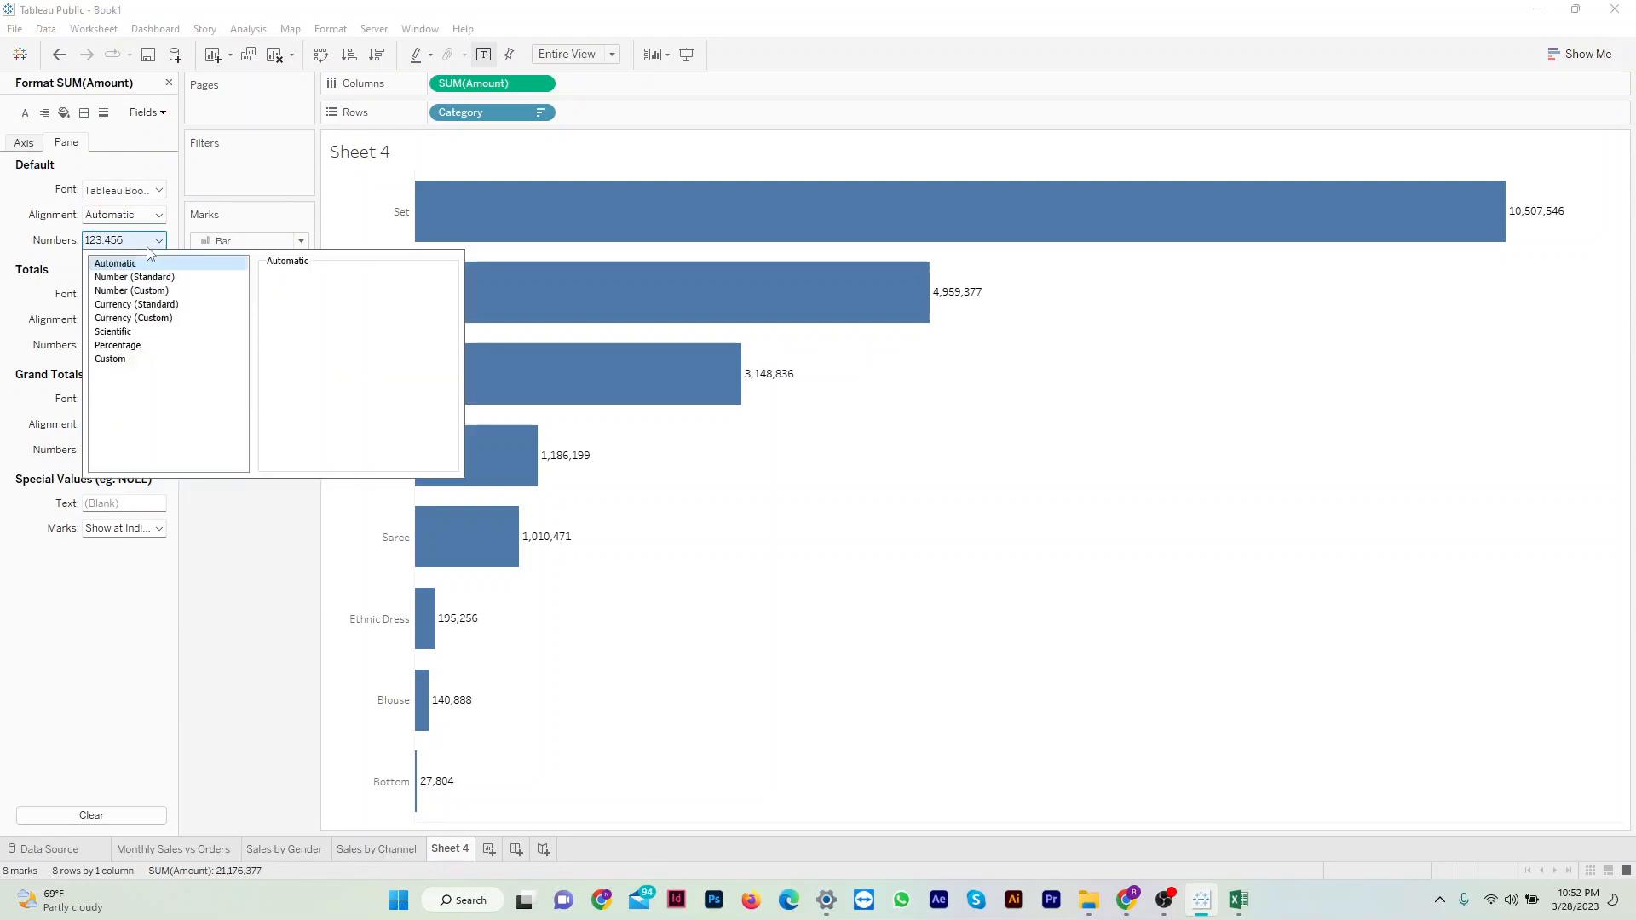
{"action": "left_click", "coordinate": [159, 318]}
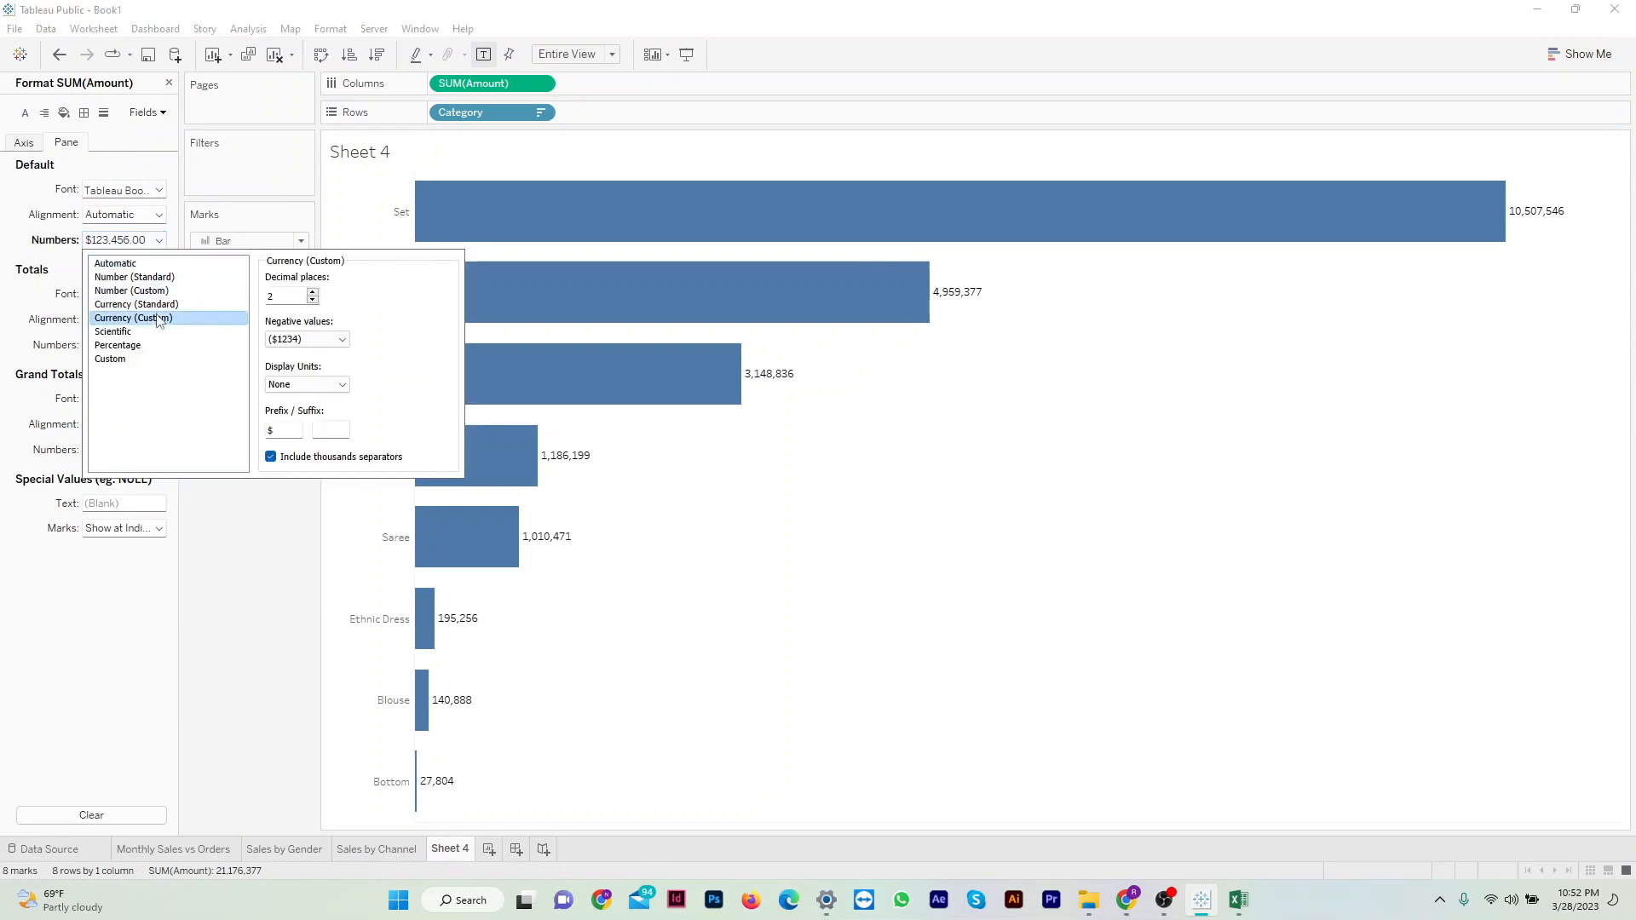
{"action": "left_click", "coordinate": [342, 385]}
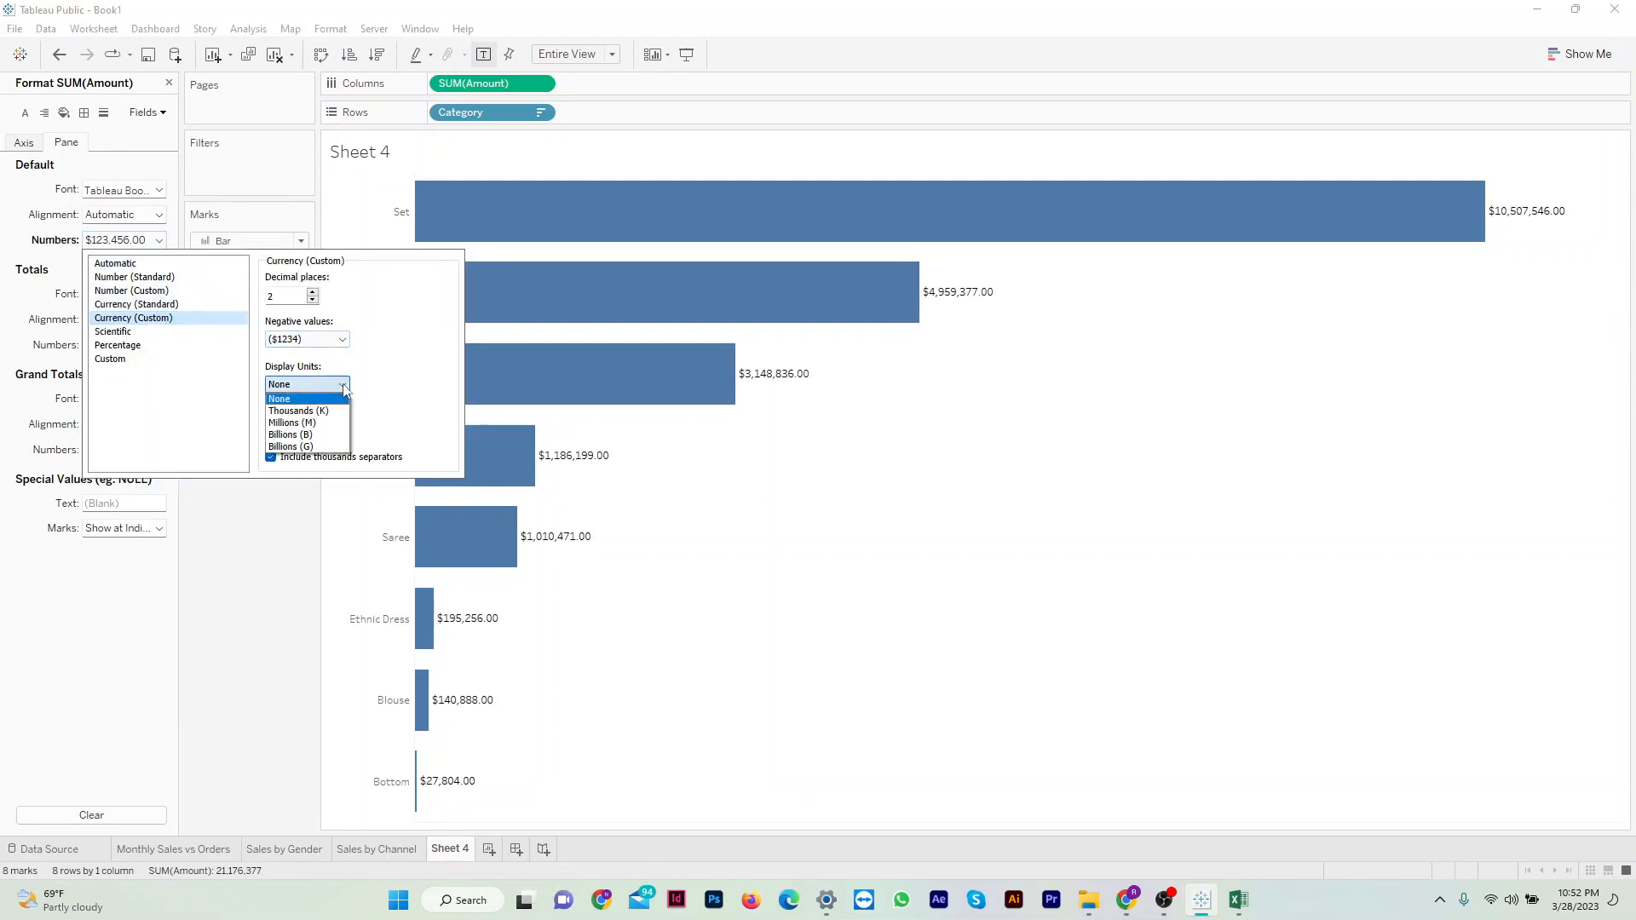
{"action": "left_click", "coordinate": [294, 423]}
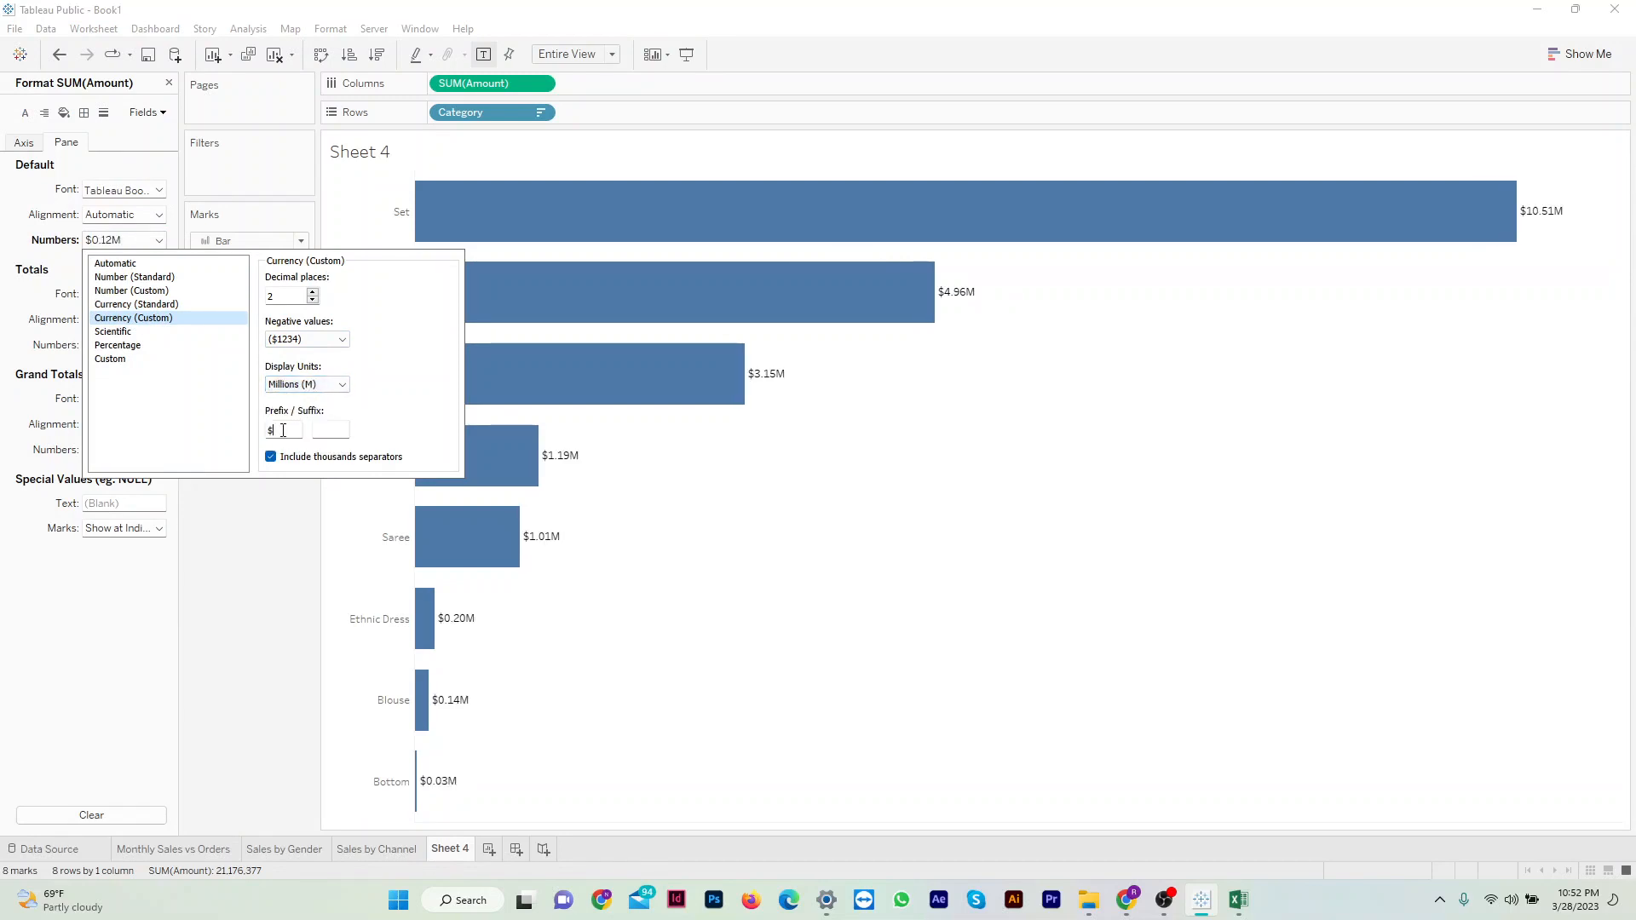
{"action": "key", "text": "BackSpace"}
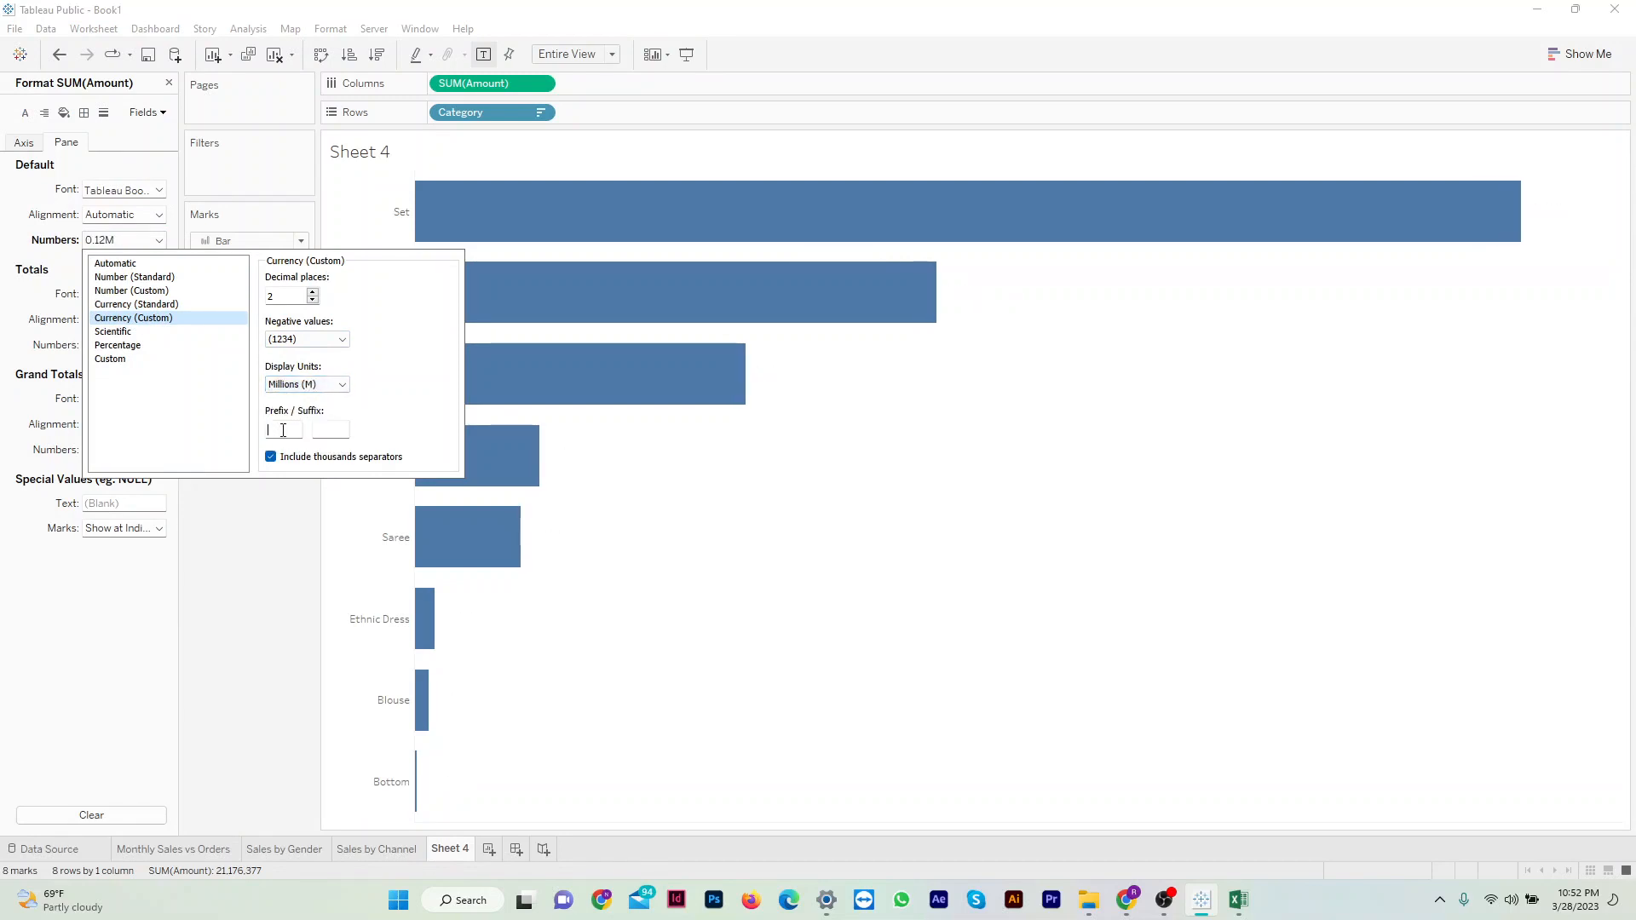
{"action": "type", "text": "₹"}
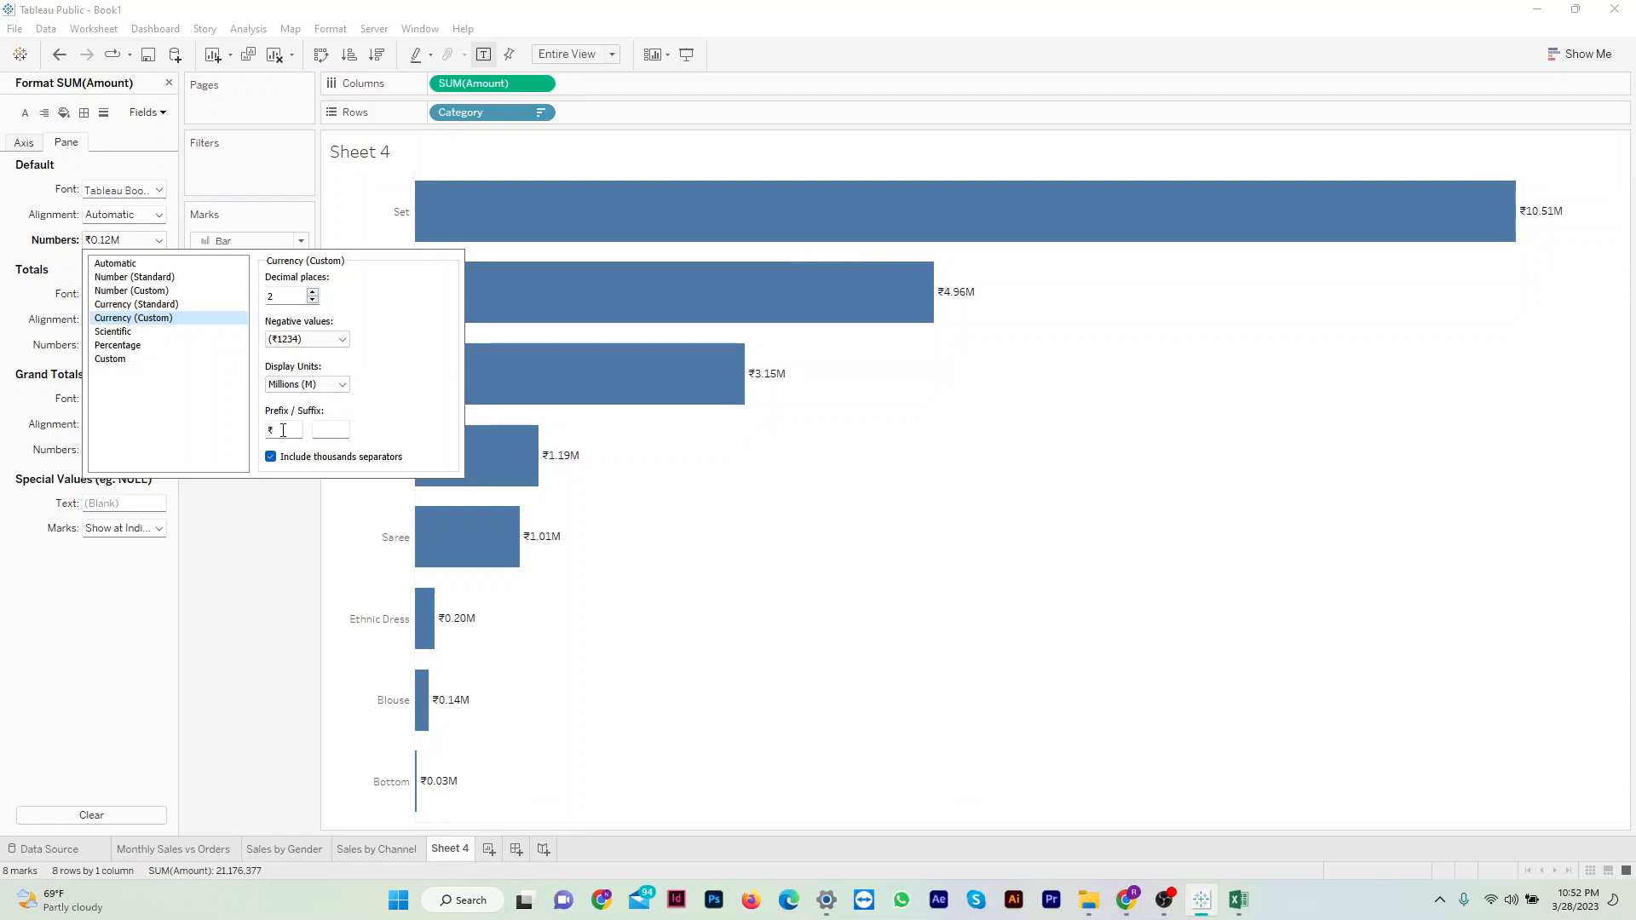
{"action": "left_click", "coordinate": [484, 428]}
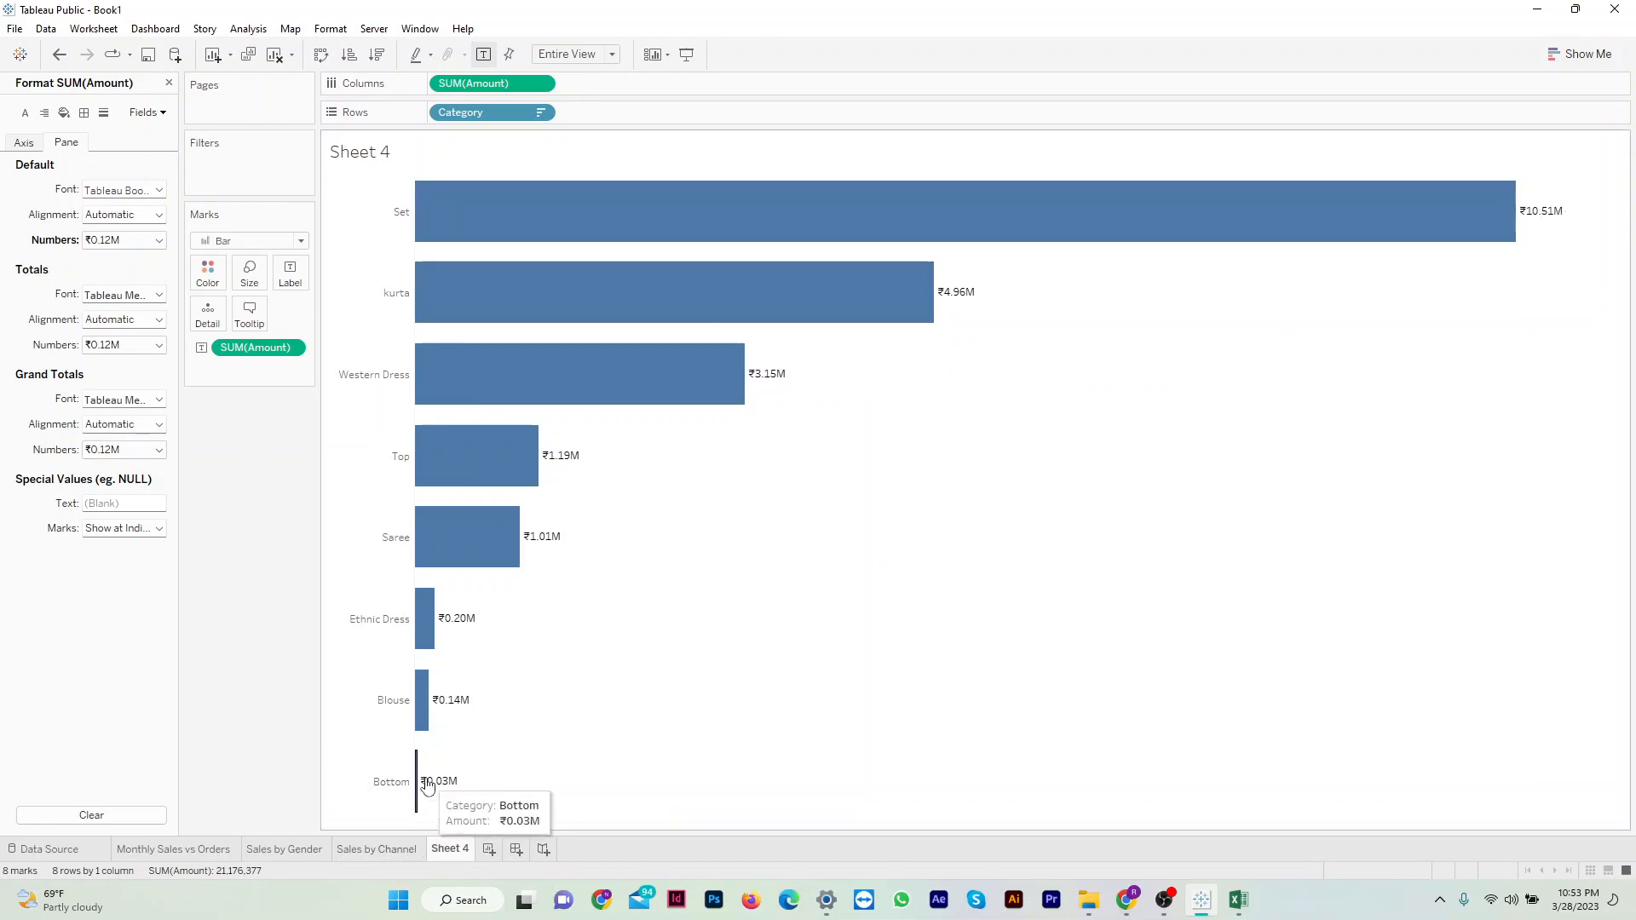
Change the chart title to "Sales by Category" and center it.
{"action": "double_click", "coordinate": [362, 154]}
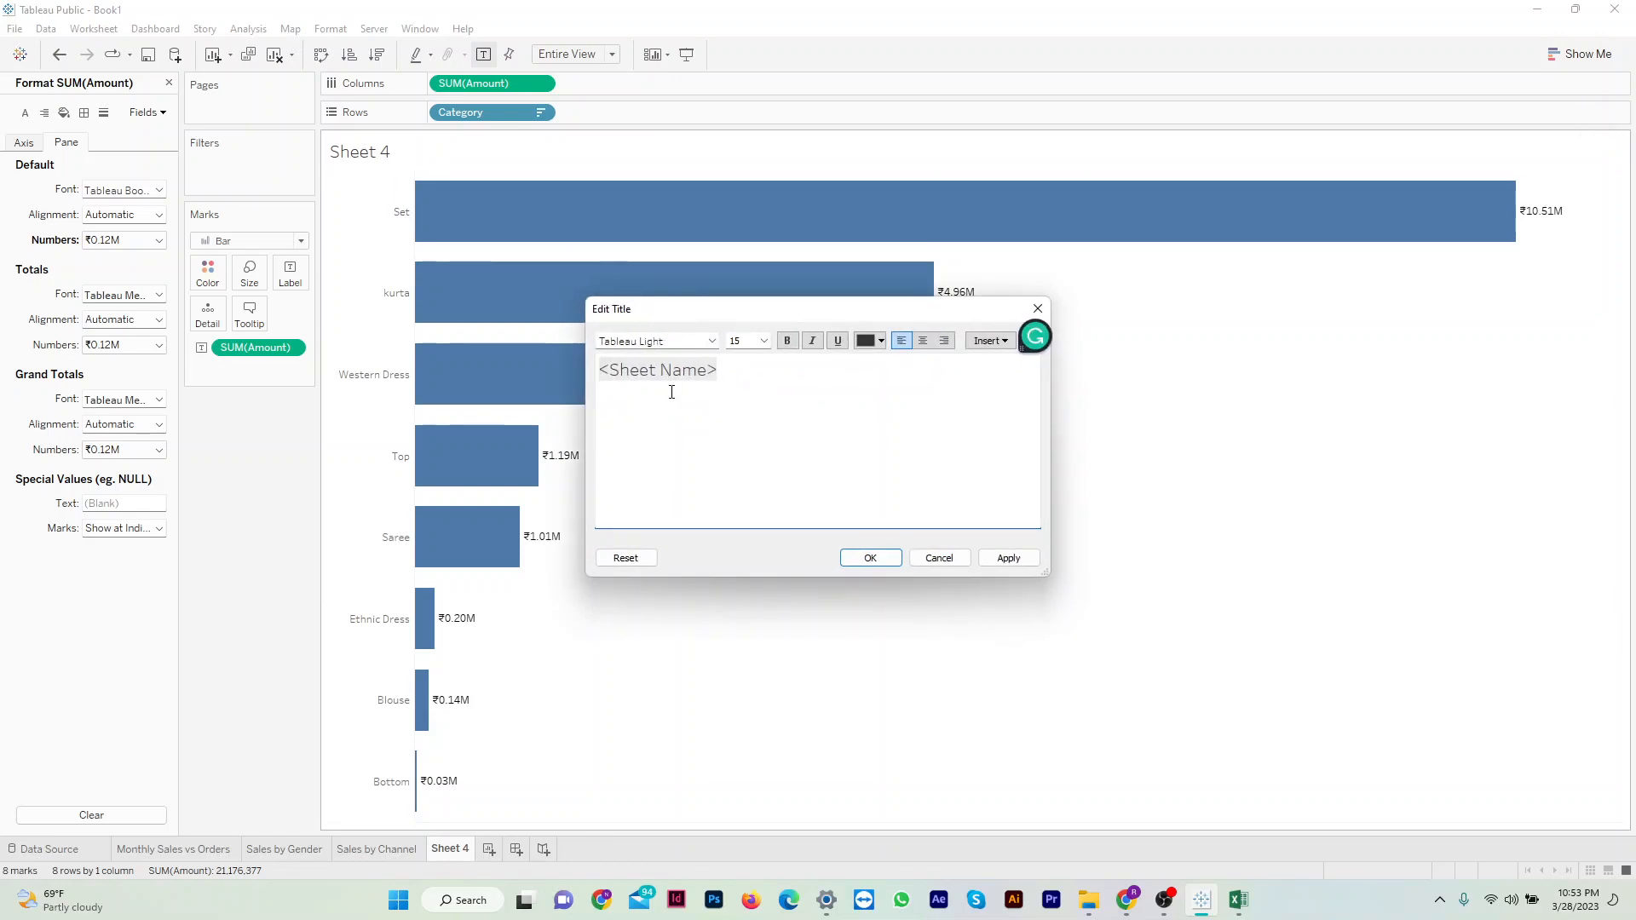
{"action": "key", "text": "ctrl+a"}
{"action": "type", "text": "Sales"}
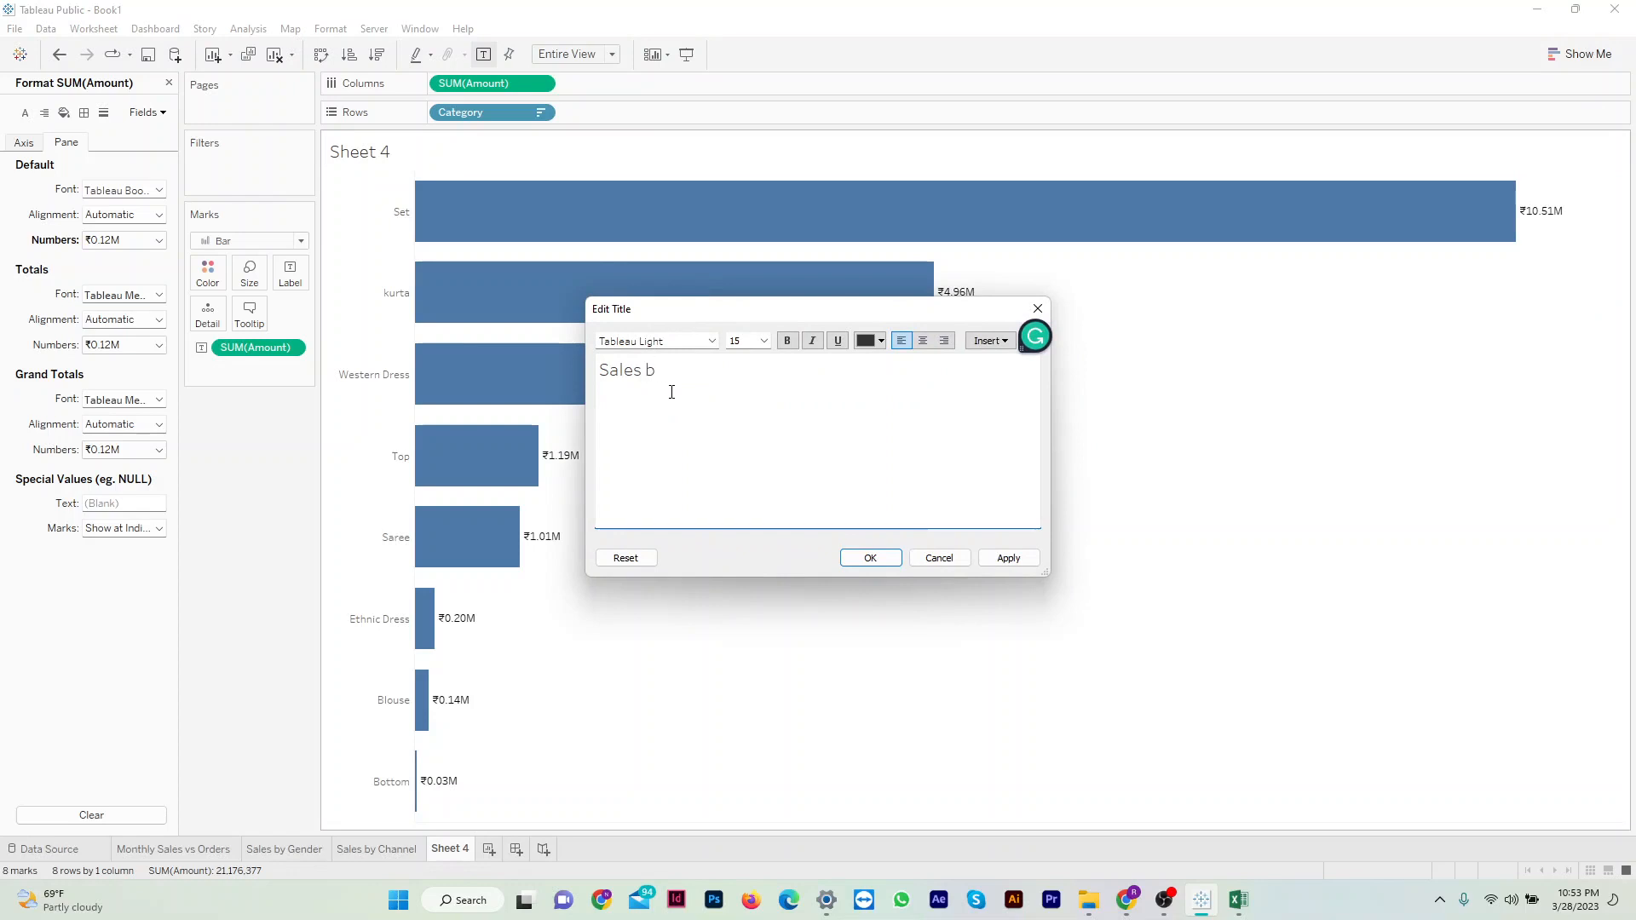
{"action": "type", "text": " by Category"}
{"action": "key", "text": "ctrl+a"}
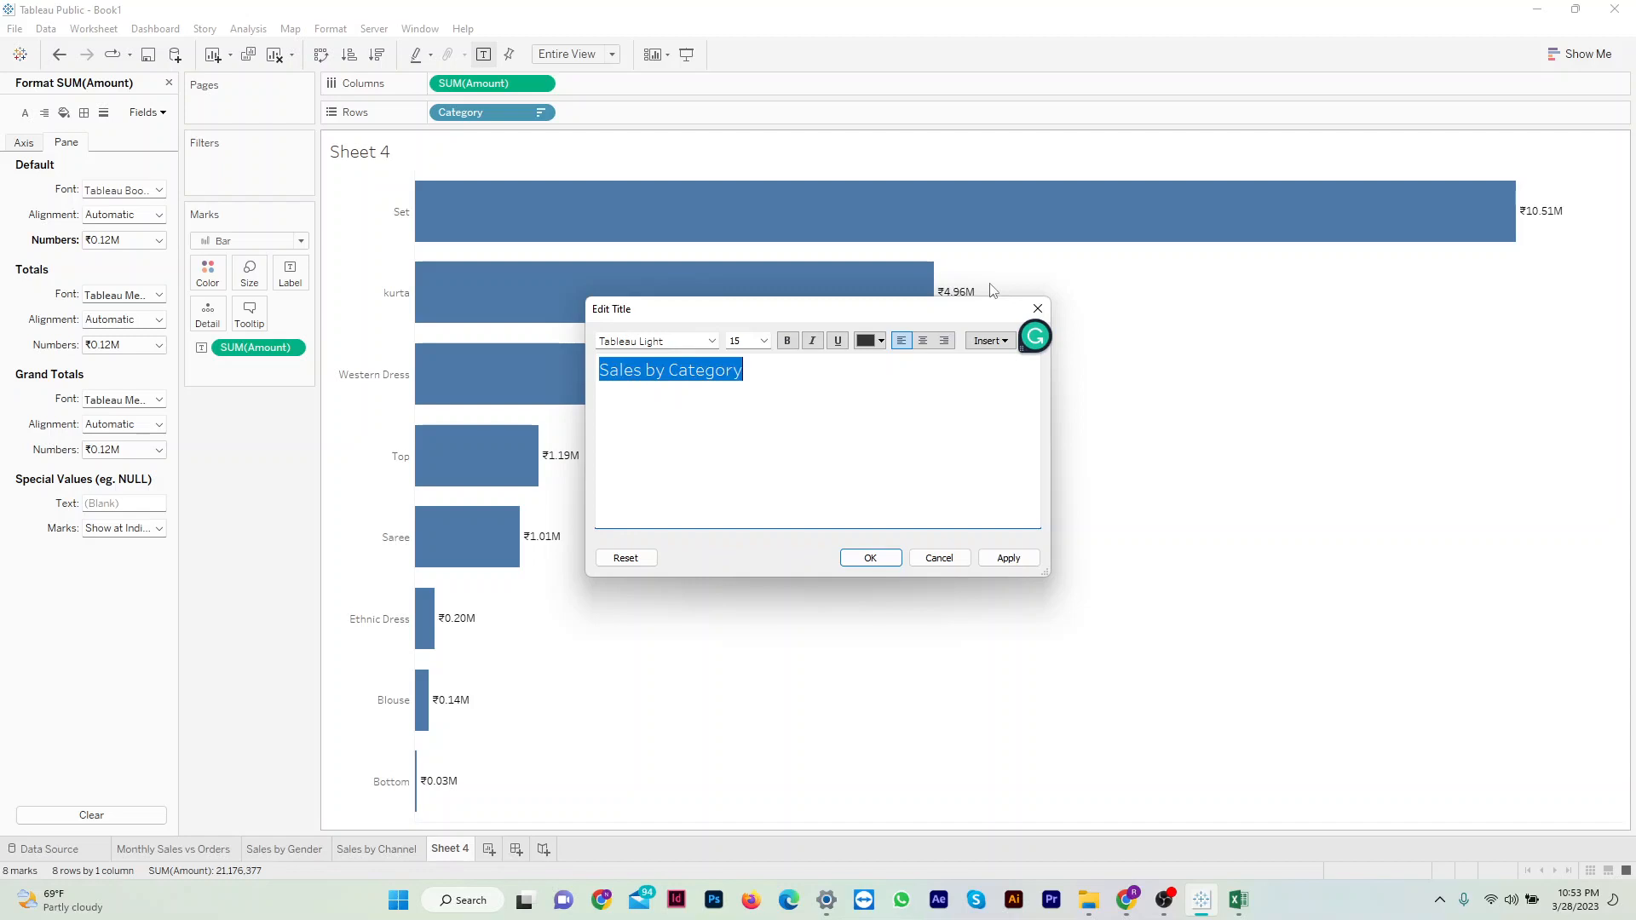
{"action": "left_click", "coordinate": [924, 340]}
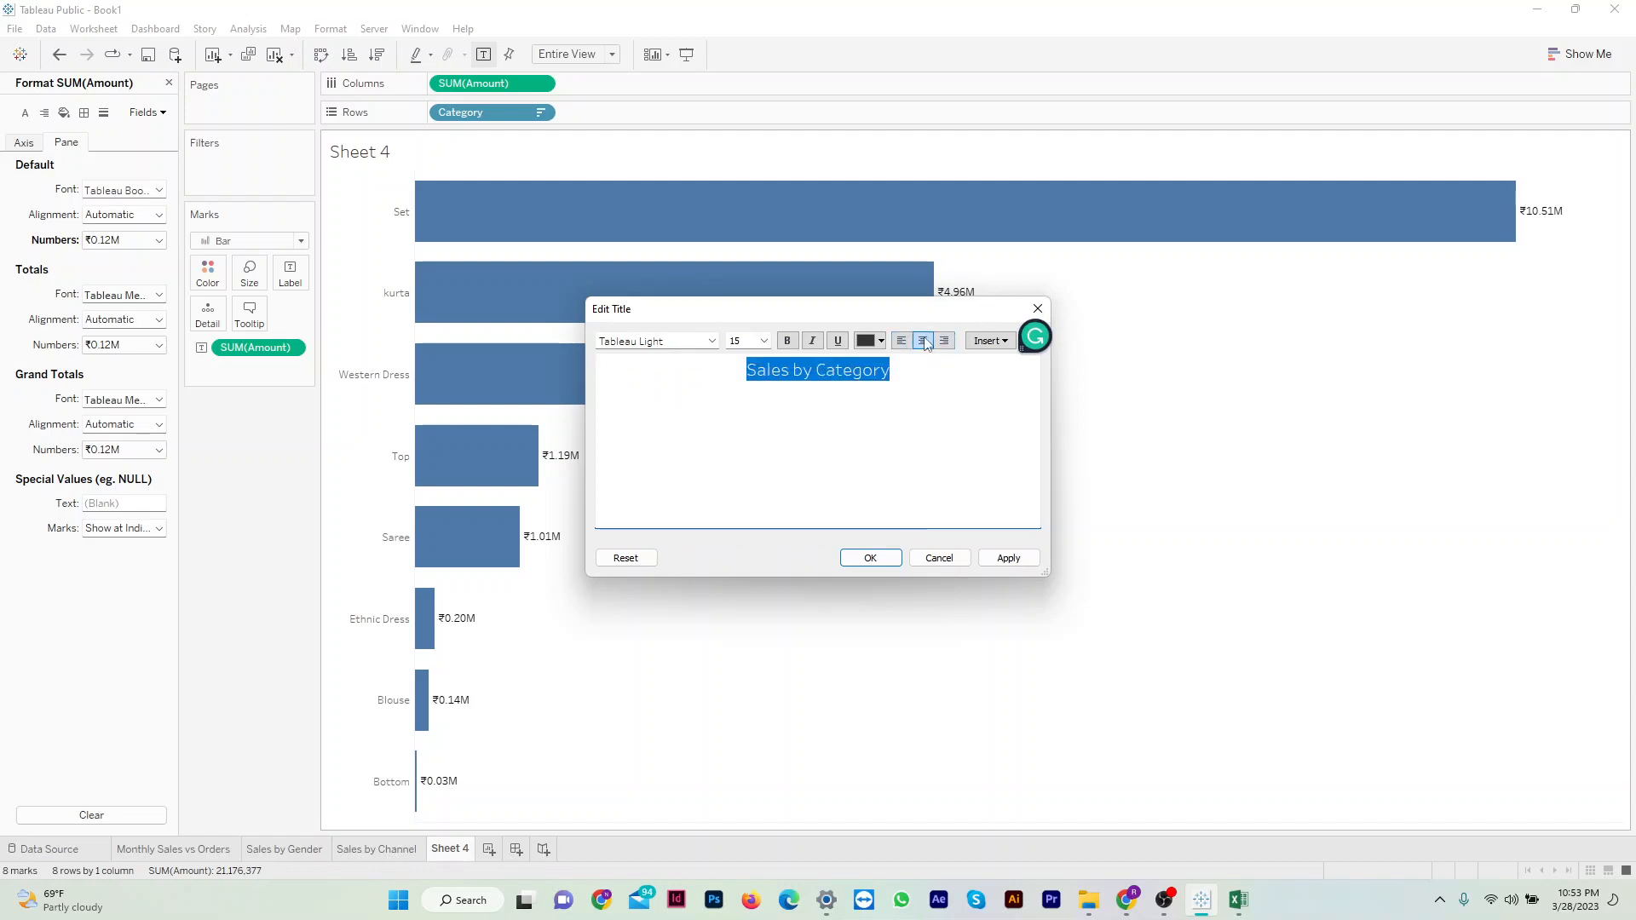
{"action": "left_click", "coordinate": [870, 557]}
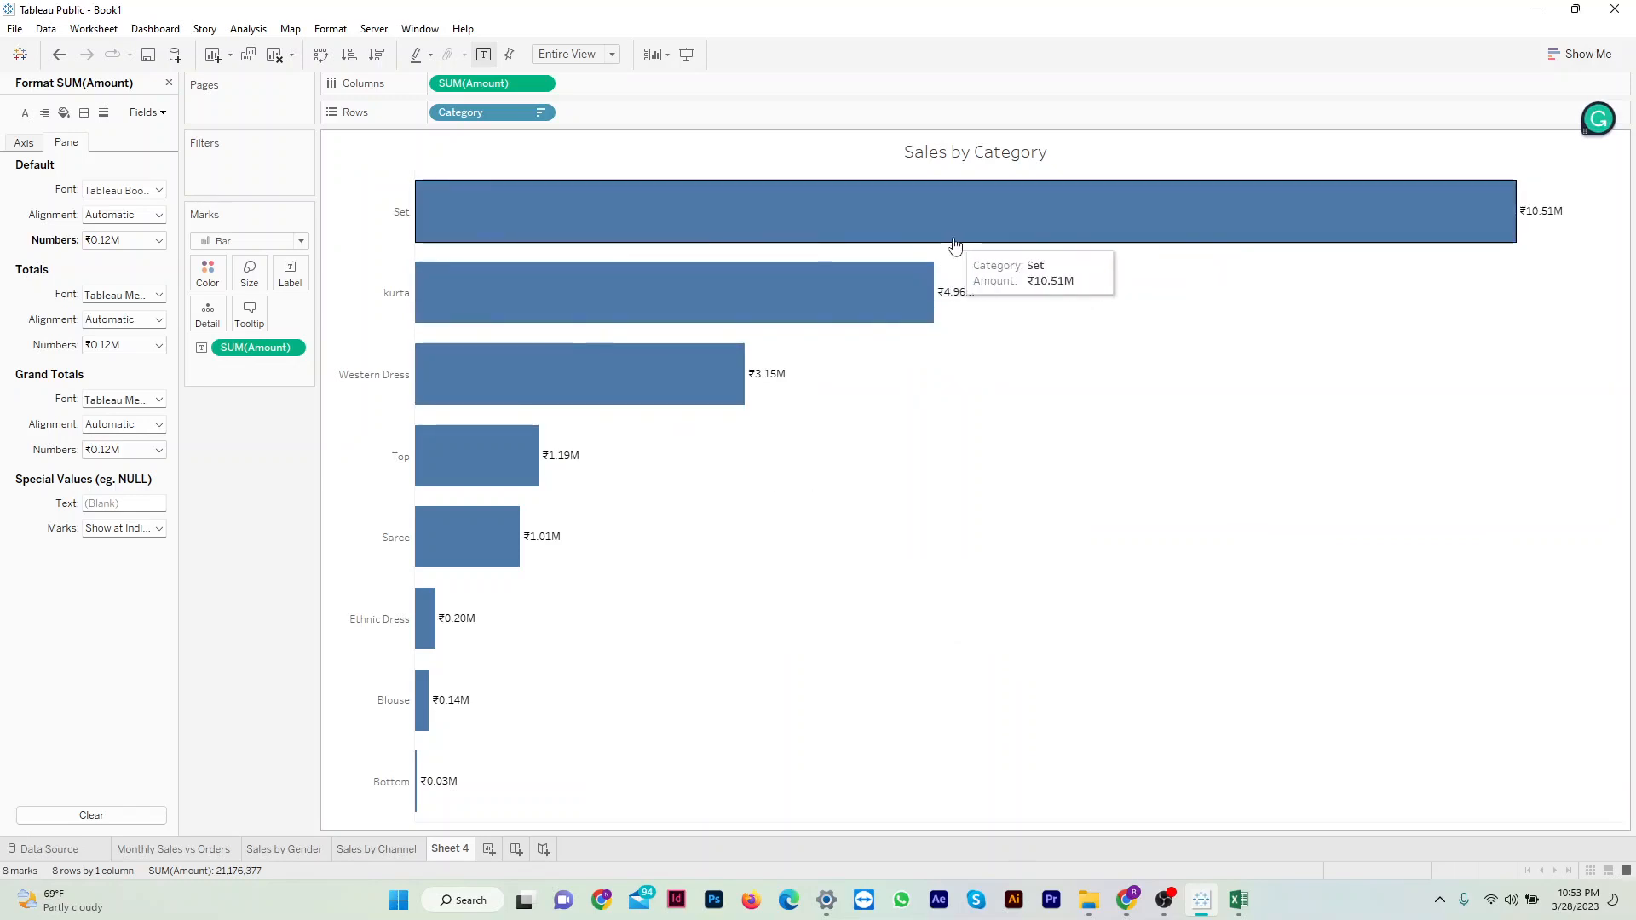
Rename Sheet 4 as "Sales by Category".
{"action": "double_click", "coordinate": [445, 850]}
{"action": "type", "text": "Sale"}
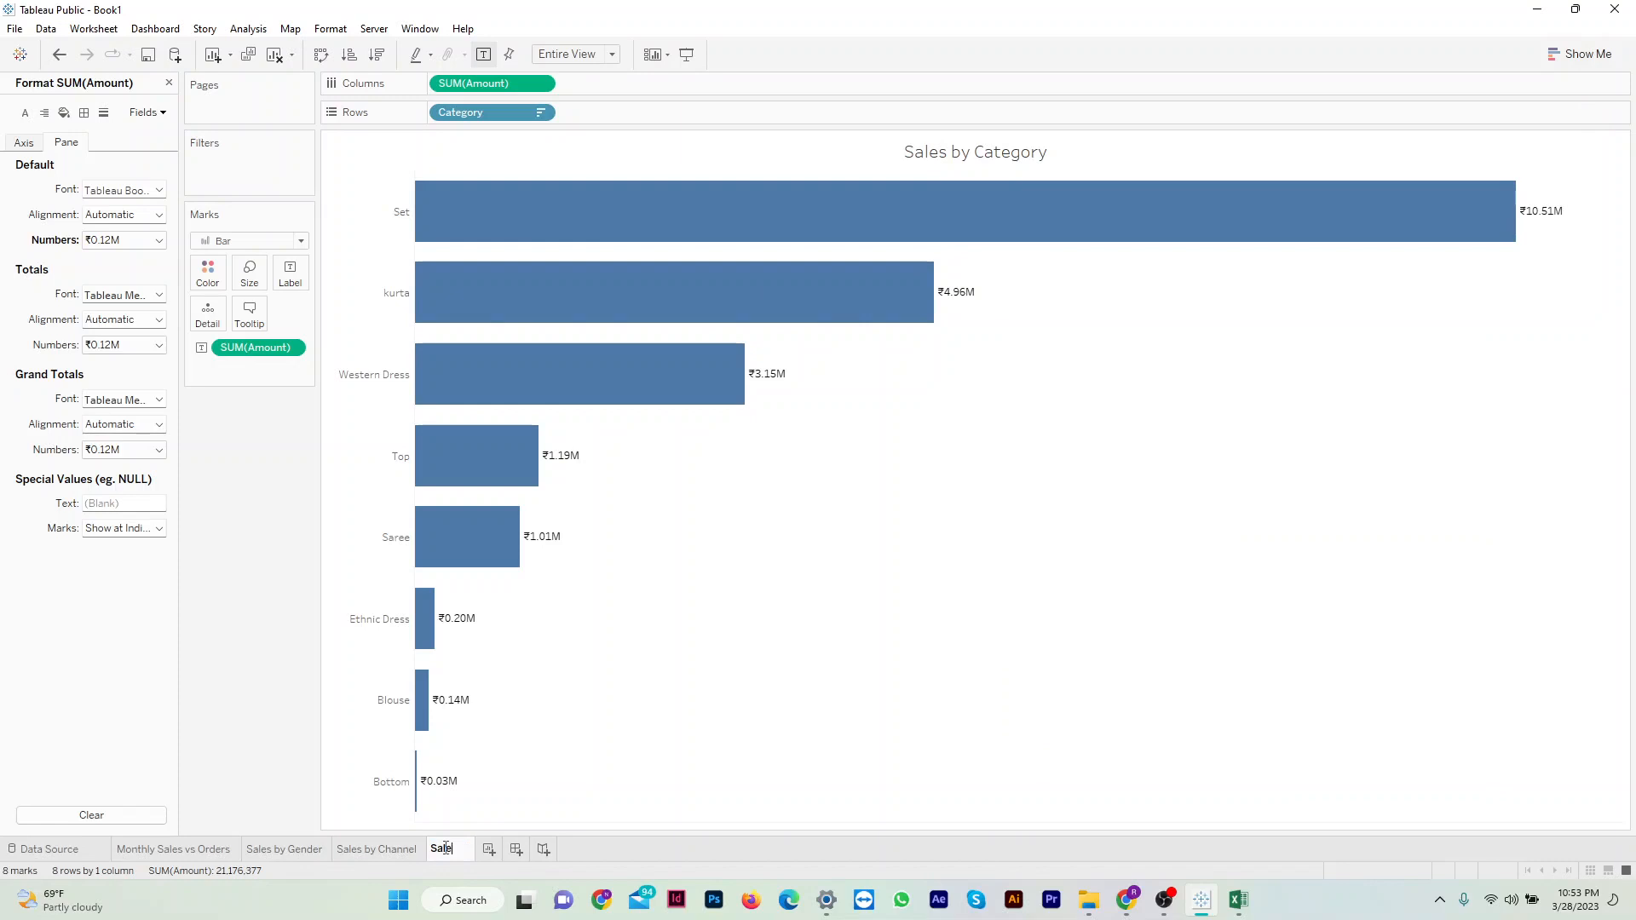
{"action": "type", "text": "s by Category"}
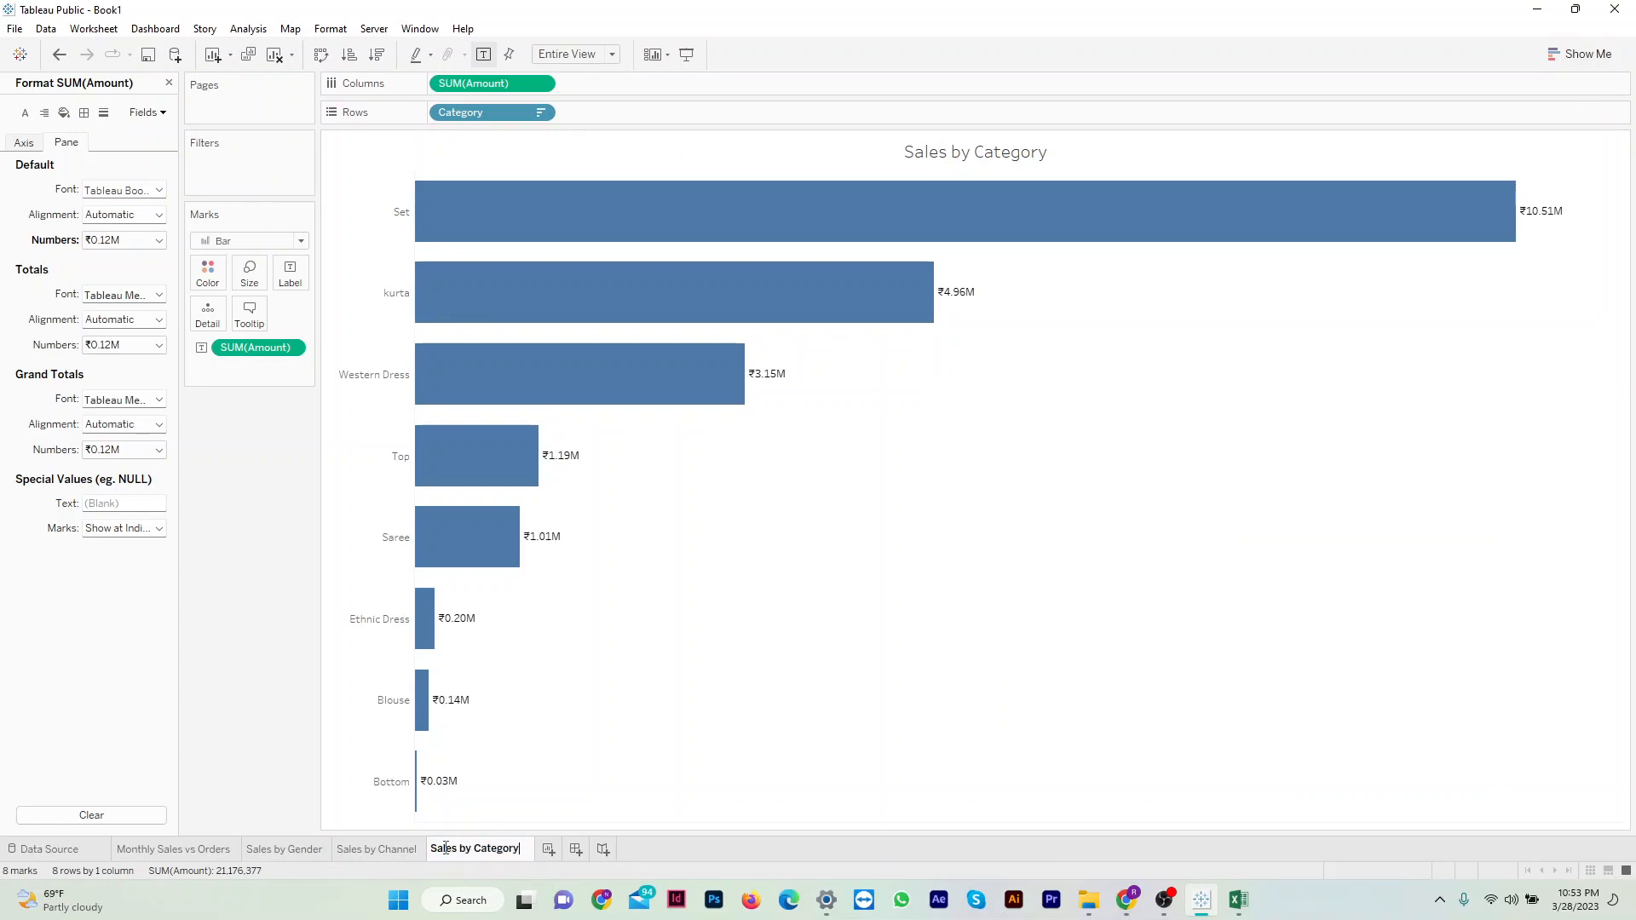
{"action": "key", "text": "Return"}
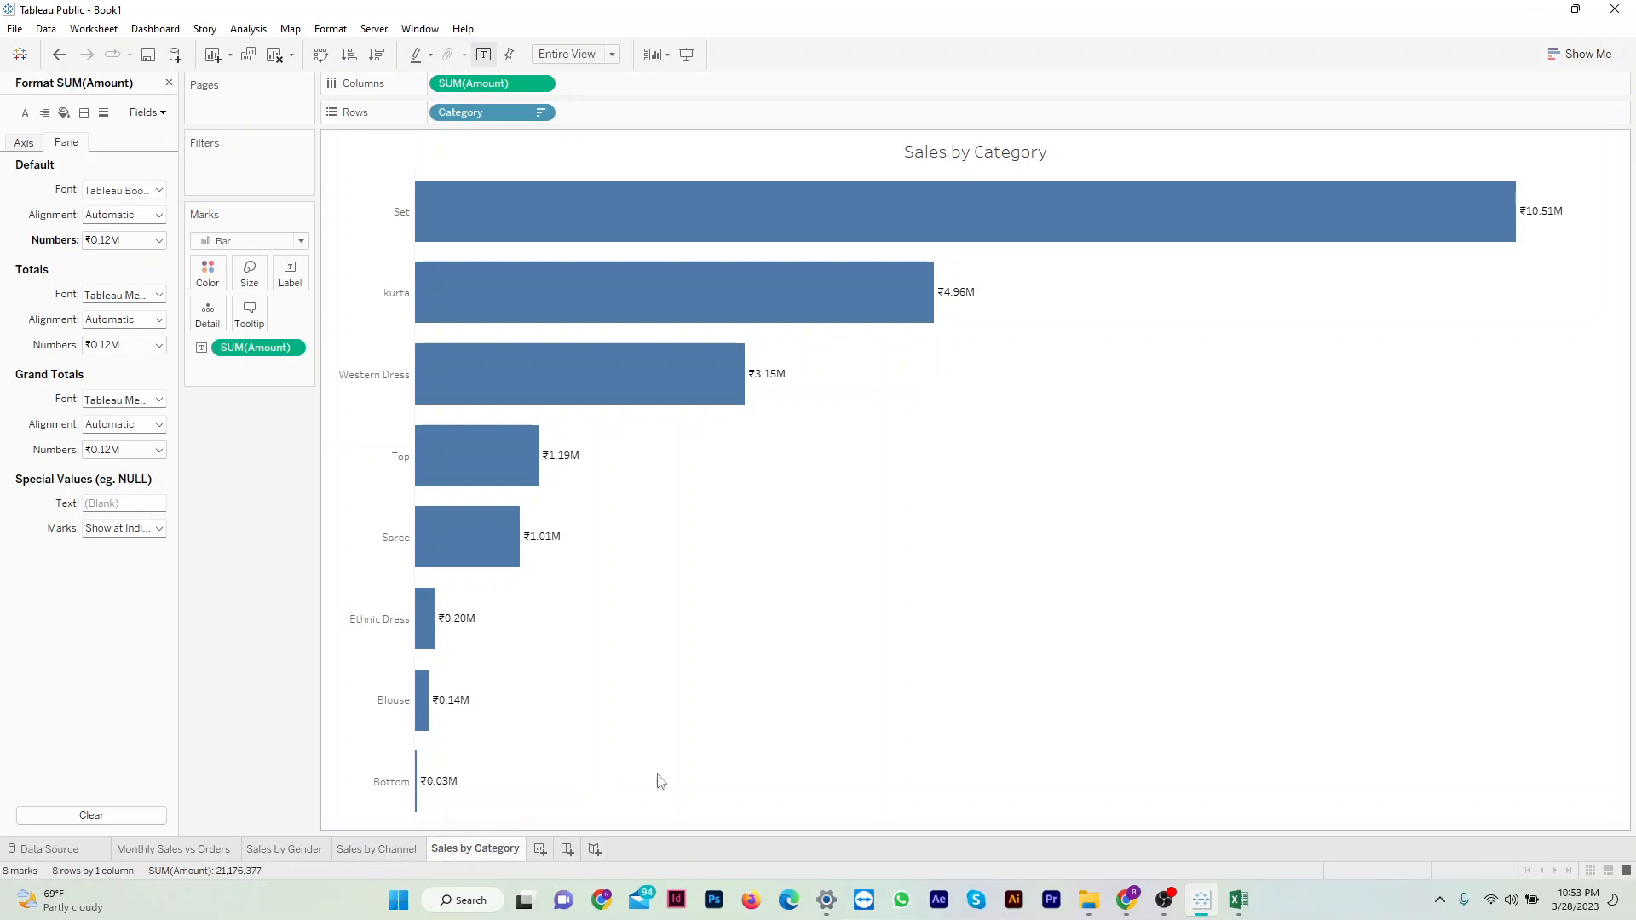
Add a new worksheet and set its mark type to Map.
{"action": "left_click", "coordinate": [1158, 901]}
{"action": "left_click", "coordinate": [541, 850]}
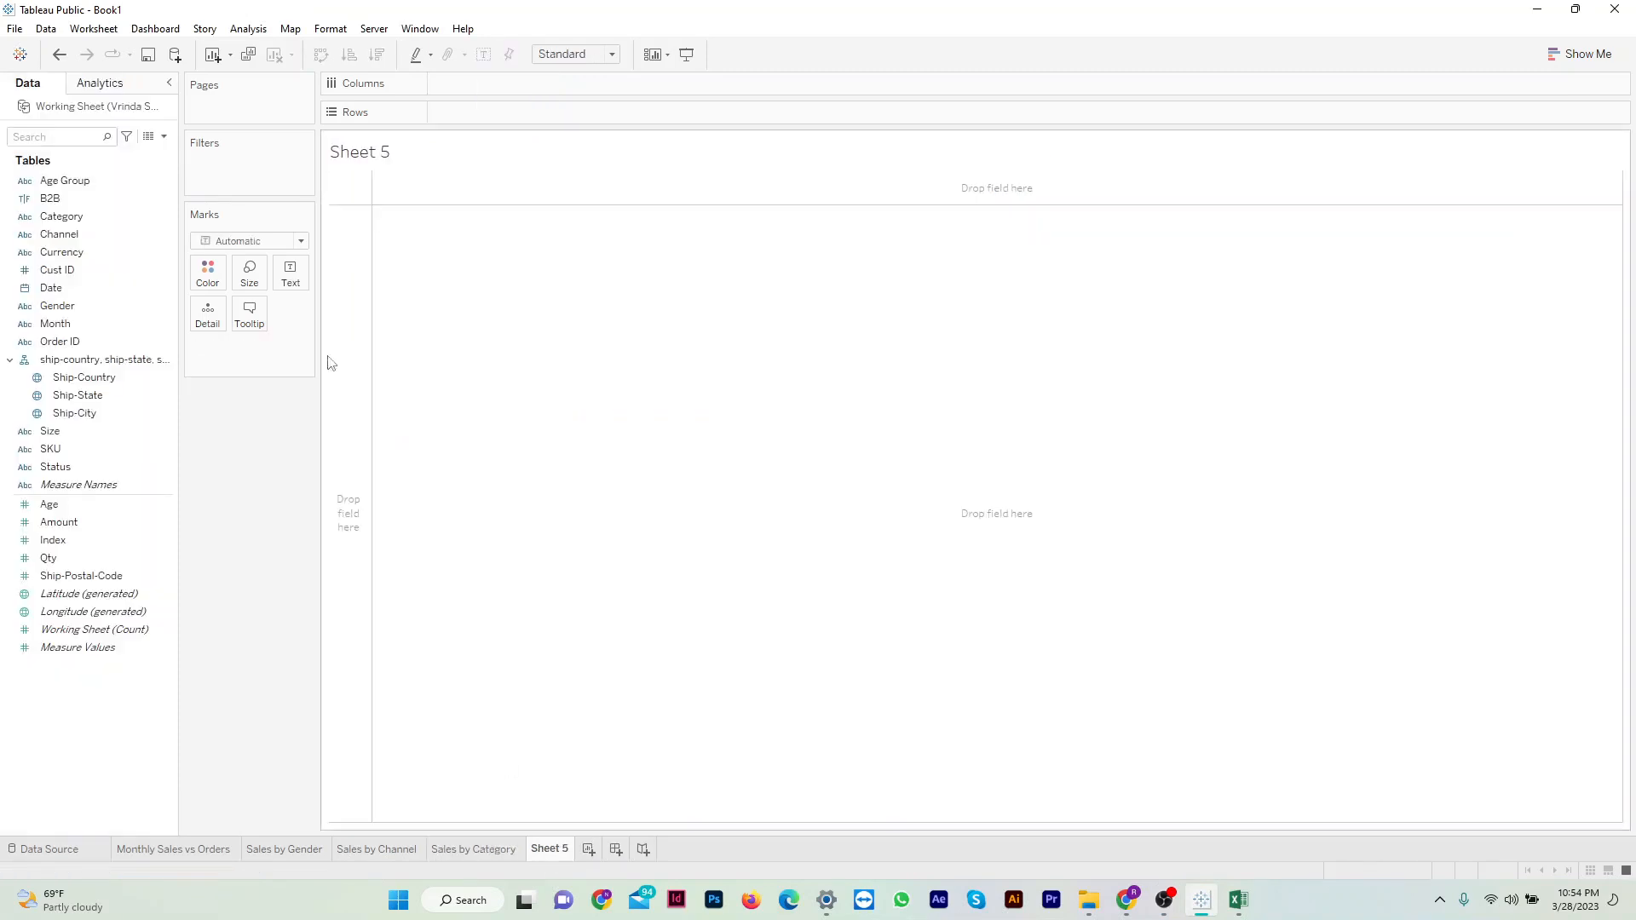
{"action": "left_click", "coordinate": [302, 242]}
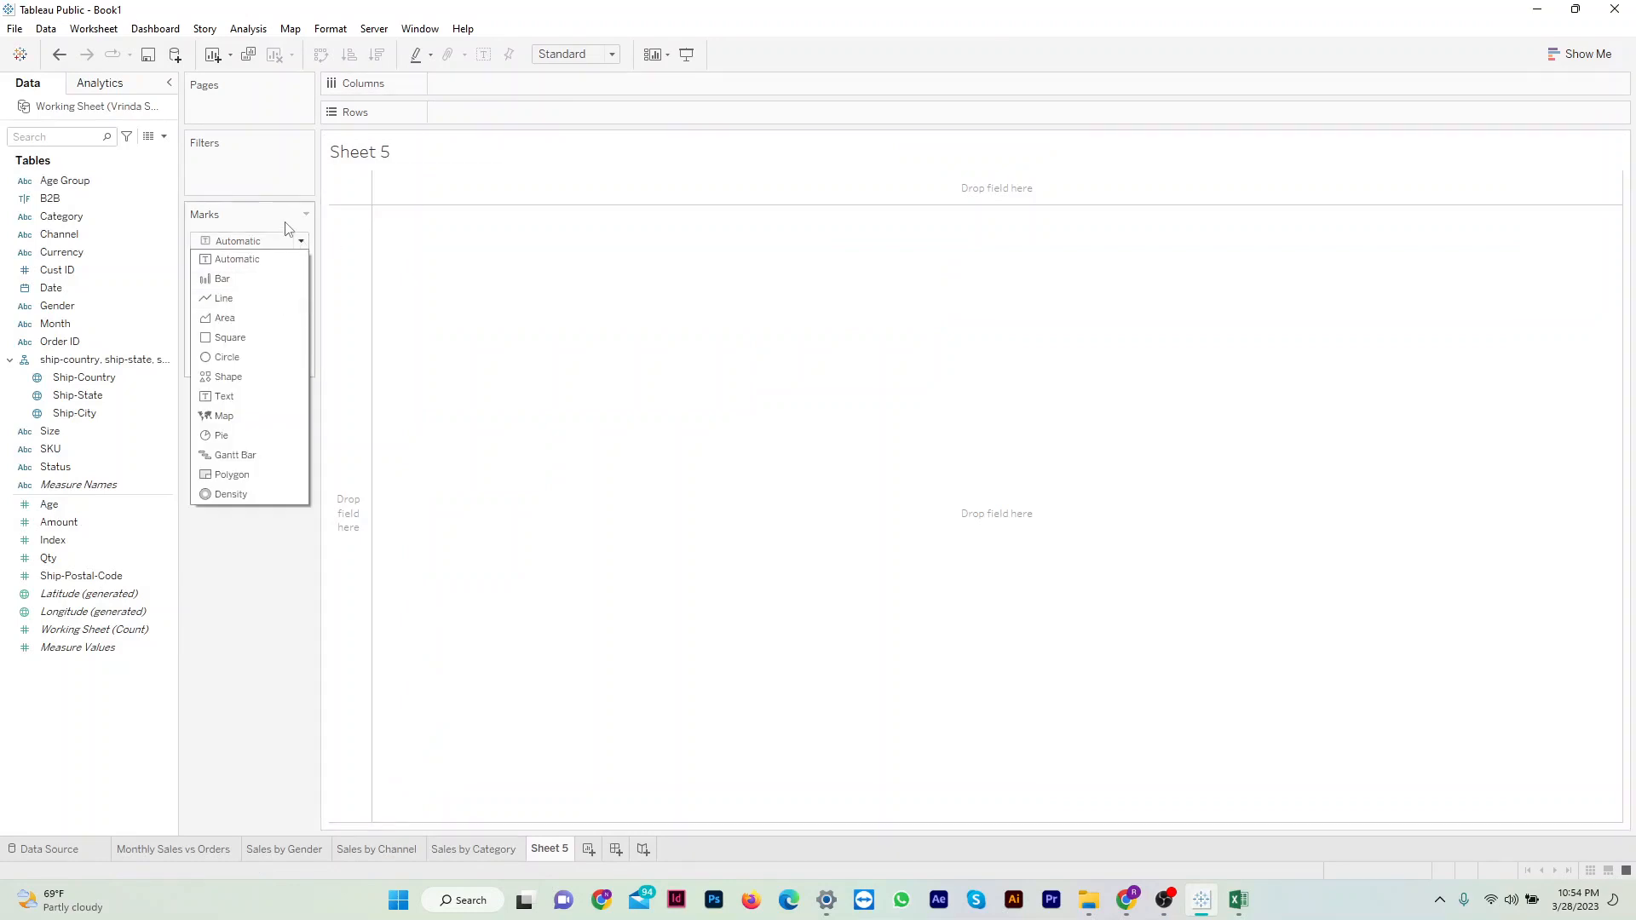
{"action": "left_click", "coordinate": [243, 415]}
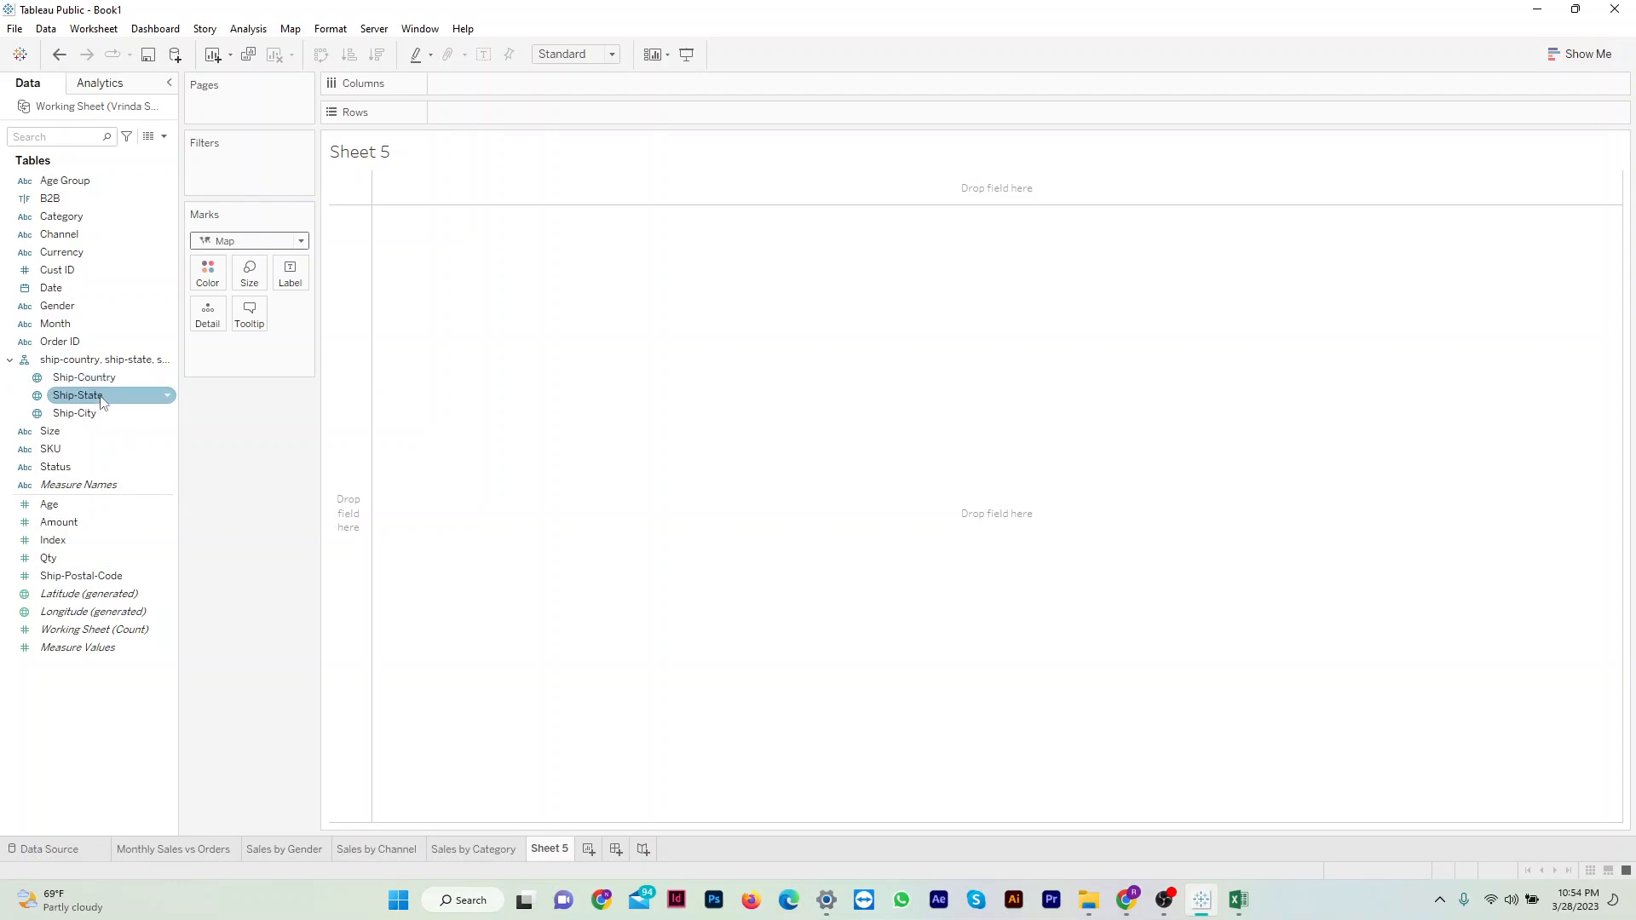
Plot the Ship-State field from the shipping location hierarchy on the empty map view.
{"action": "left_click", "coordinate": [17, 367]}
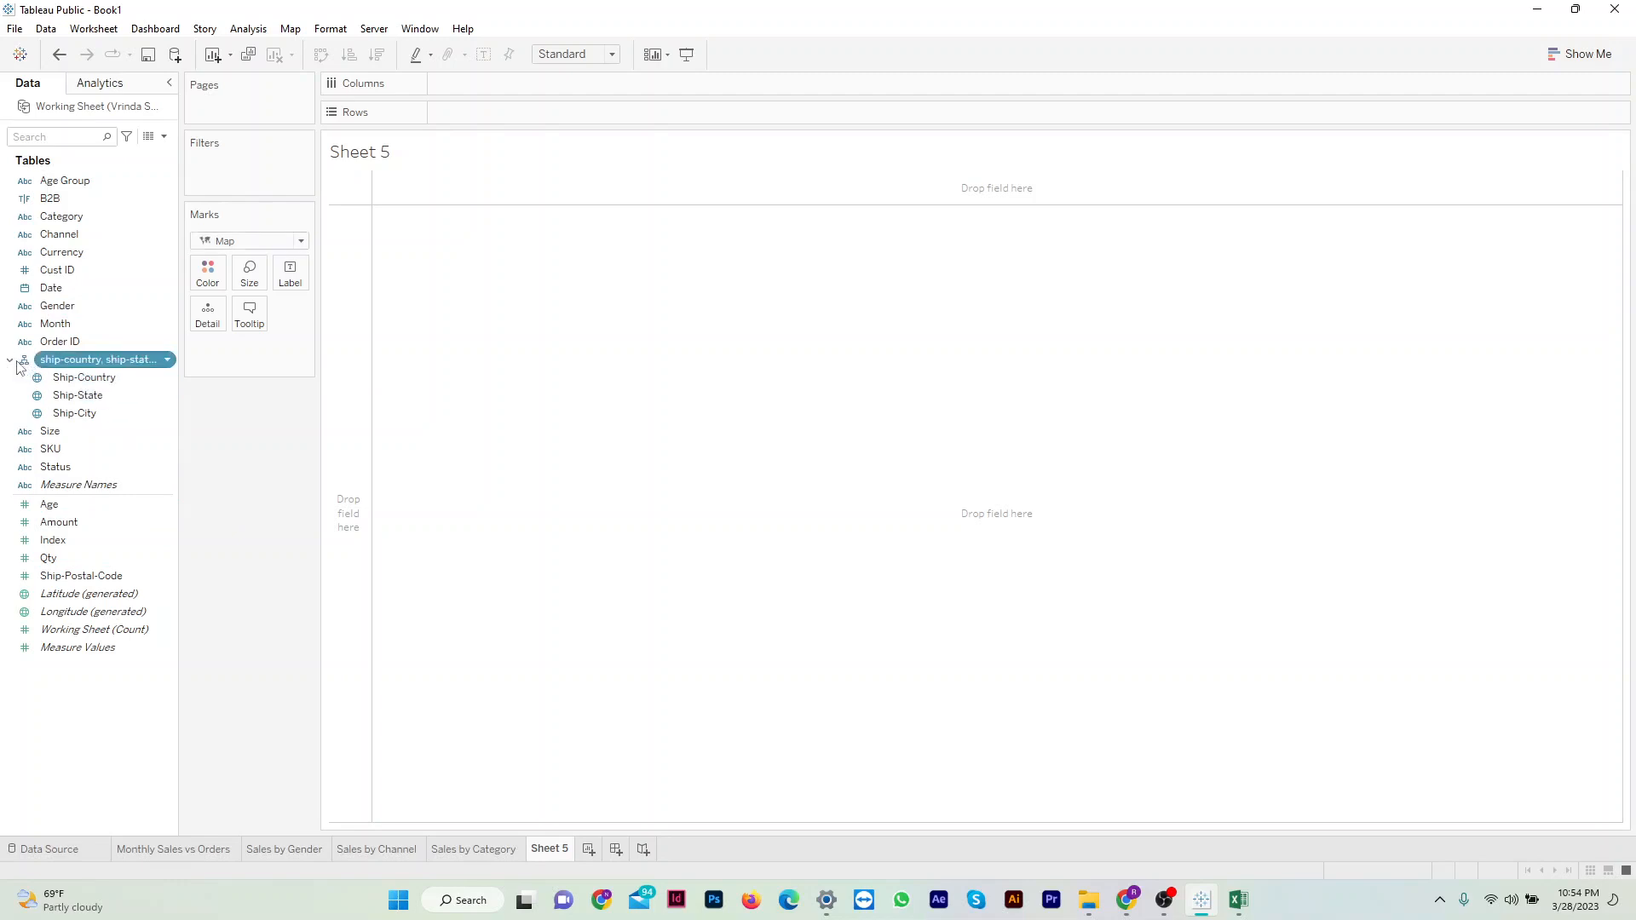
{"action": "left_click", "coordinate": [10, 363]}
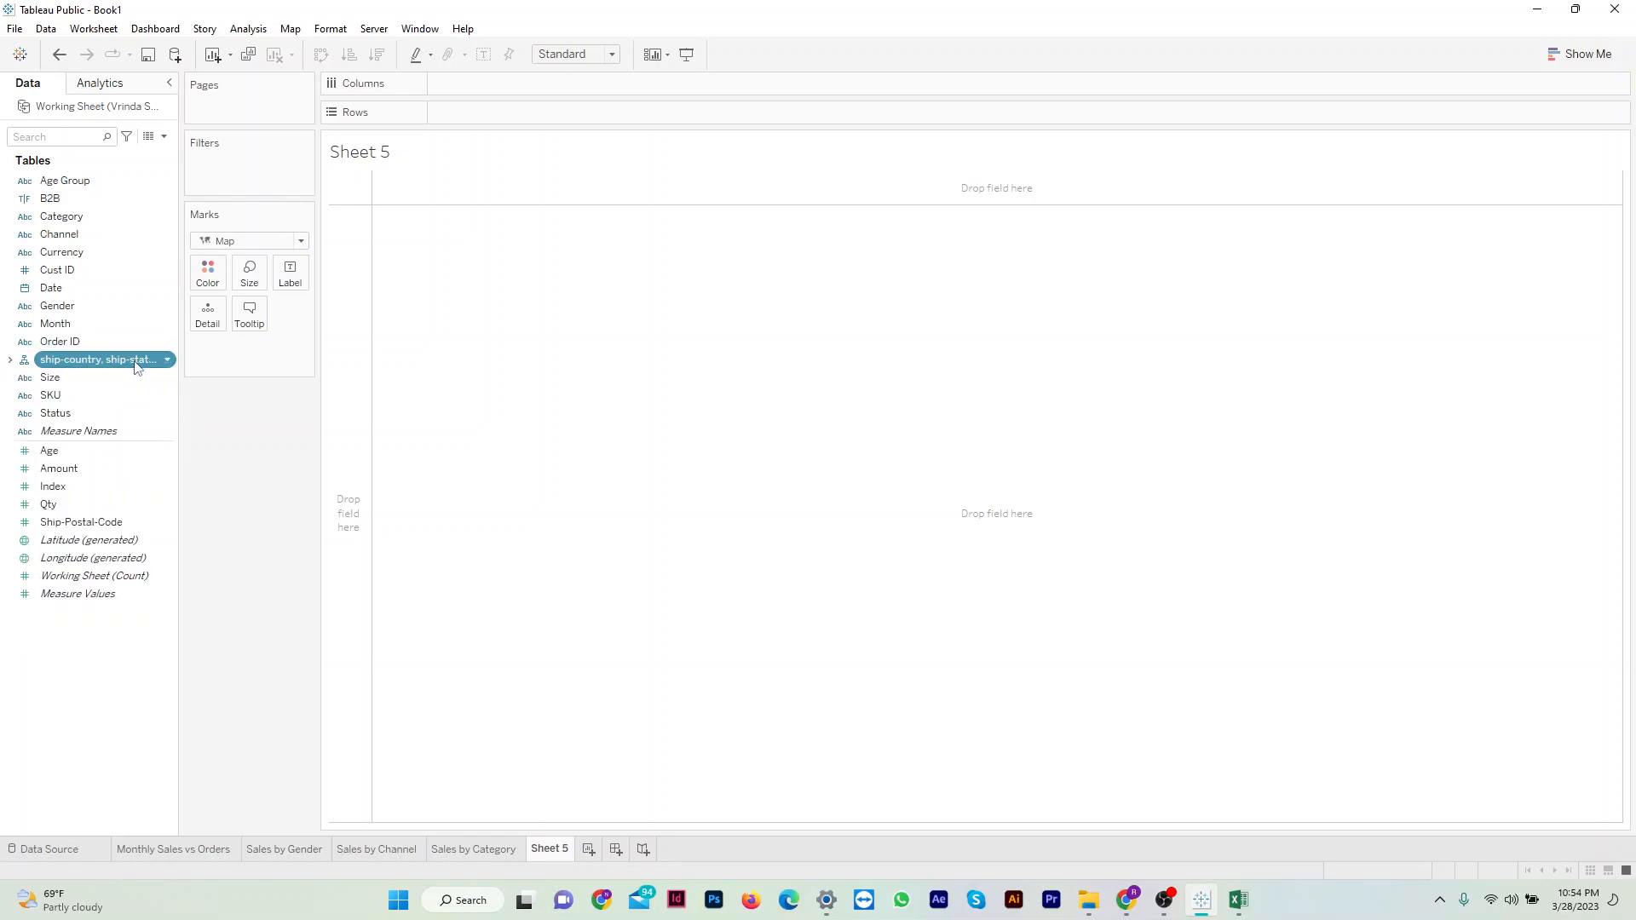
{"action": "left_click", "coordinate": [11, 364]}
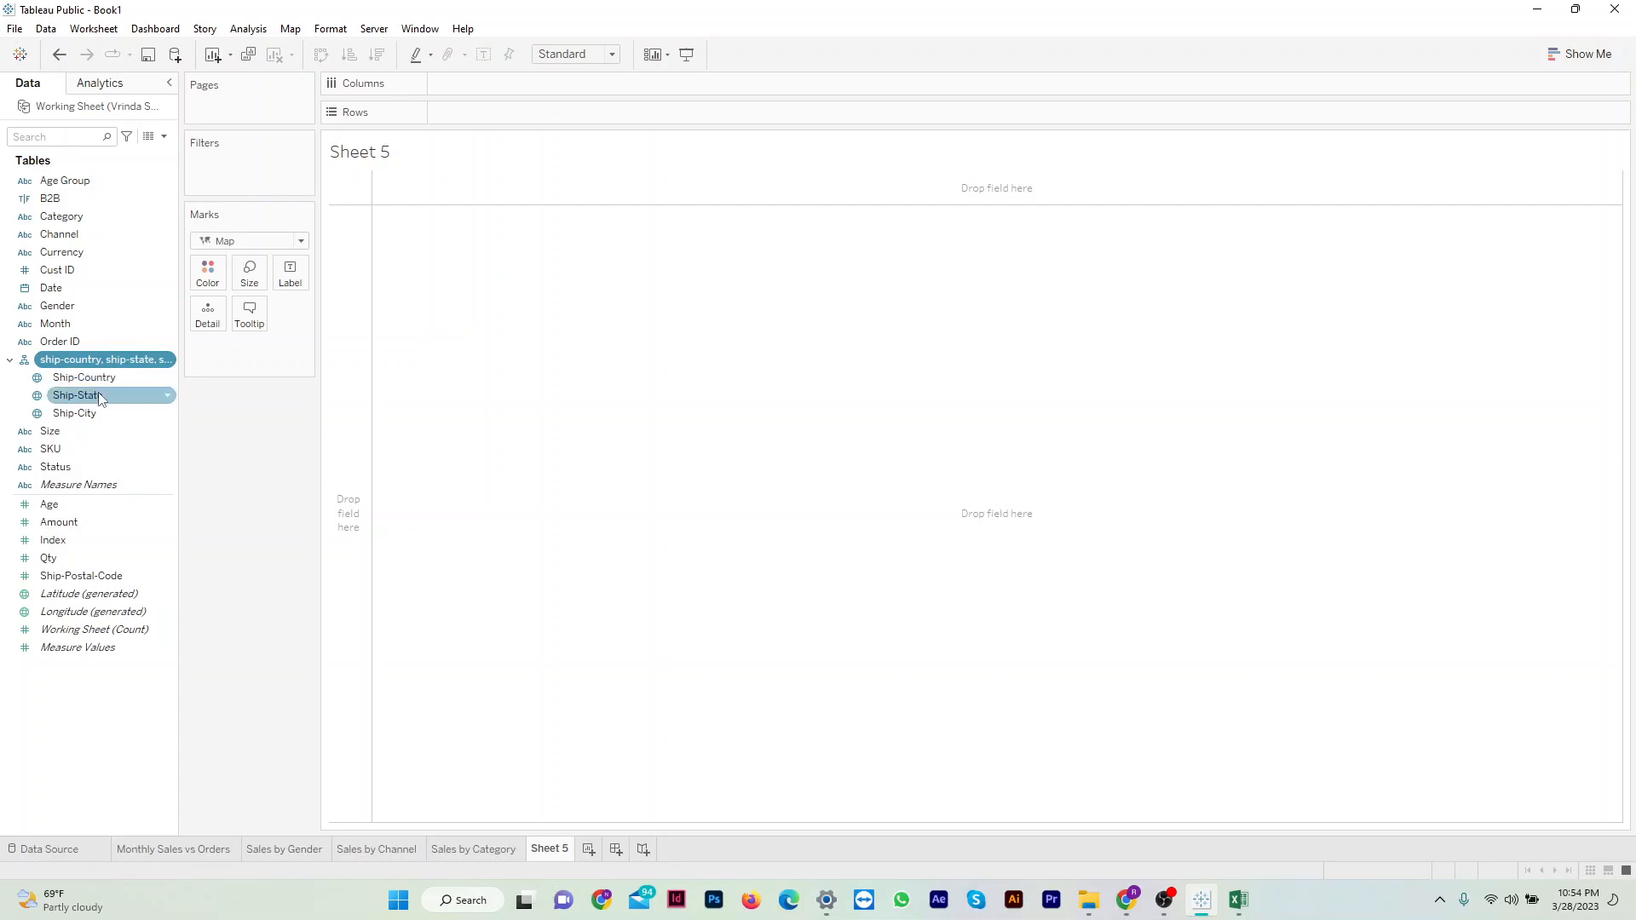
{"action": "left_click_drag", "start_coordinate": [98, 398], "coordinate": [570, 346]}
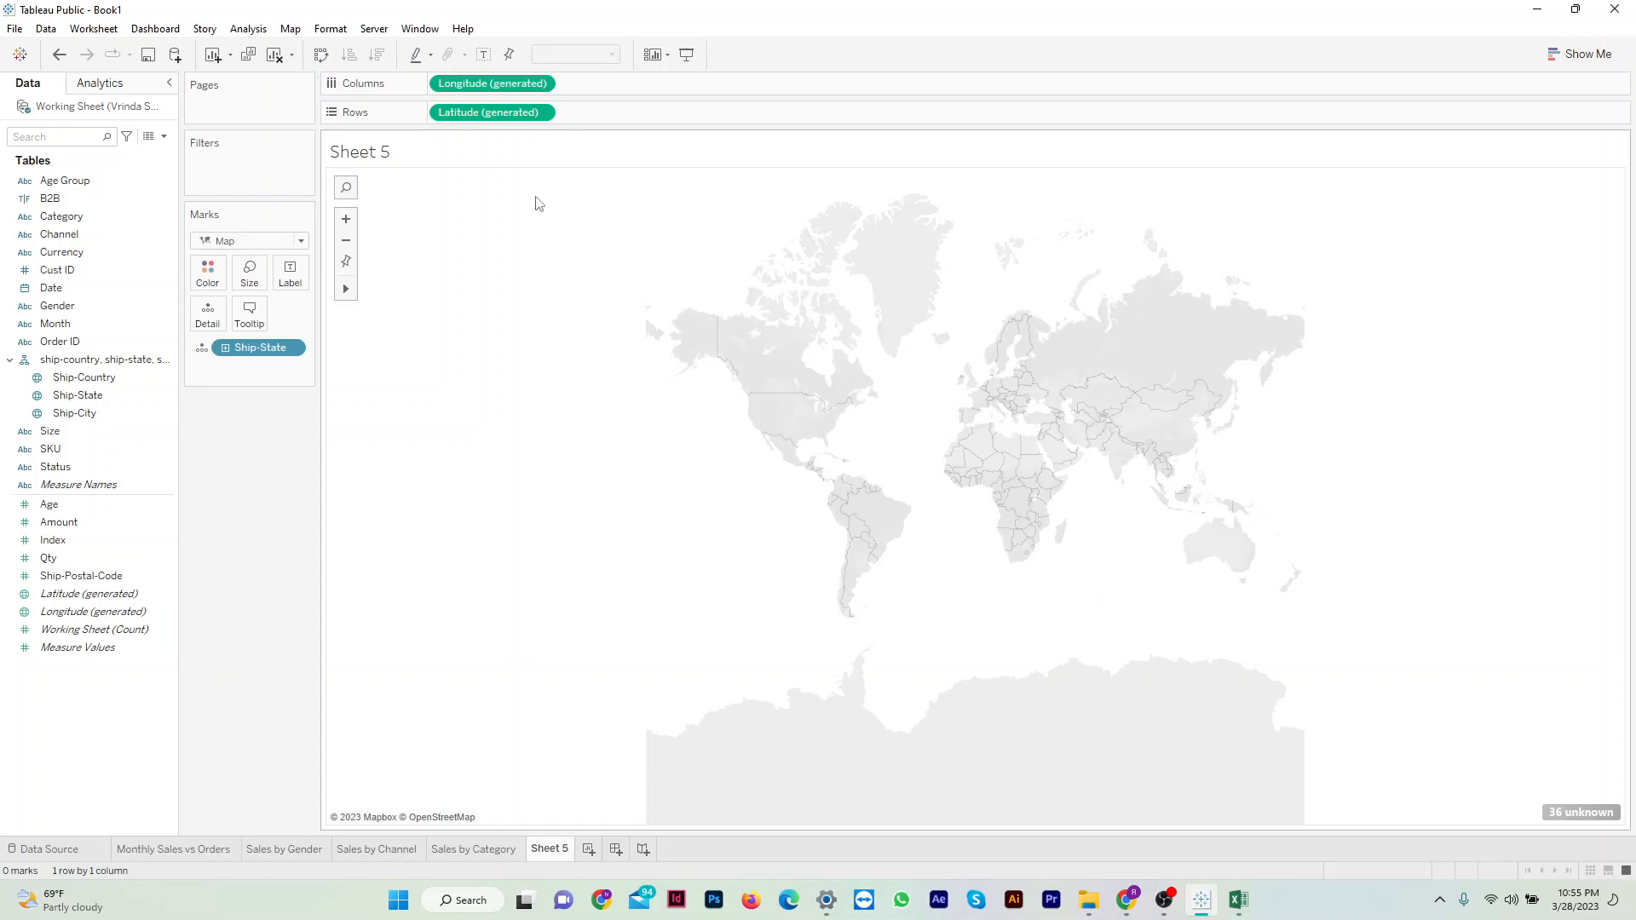
{"action": "left_click", "coordinate": [291, 29]}
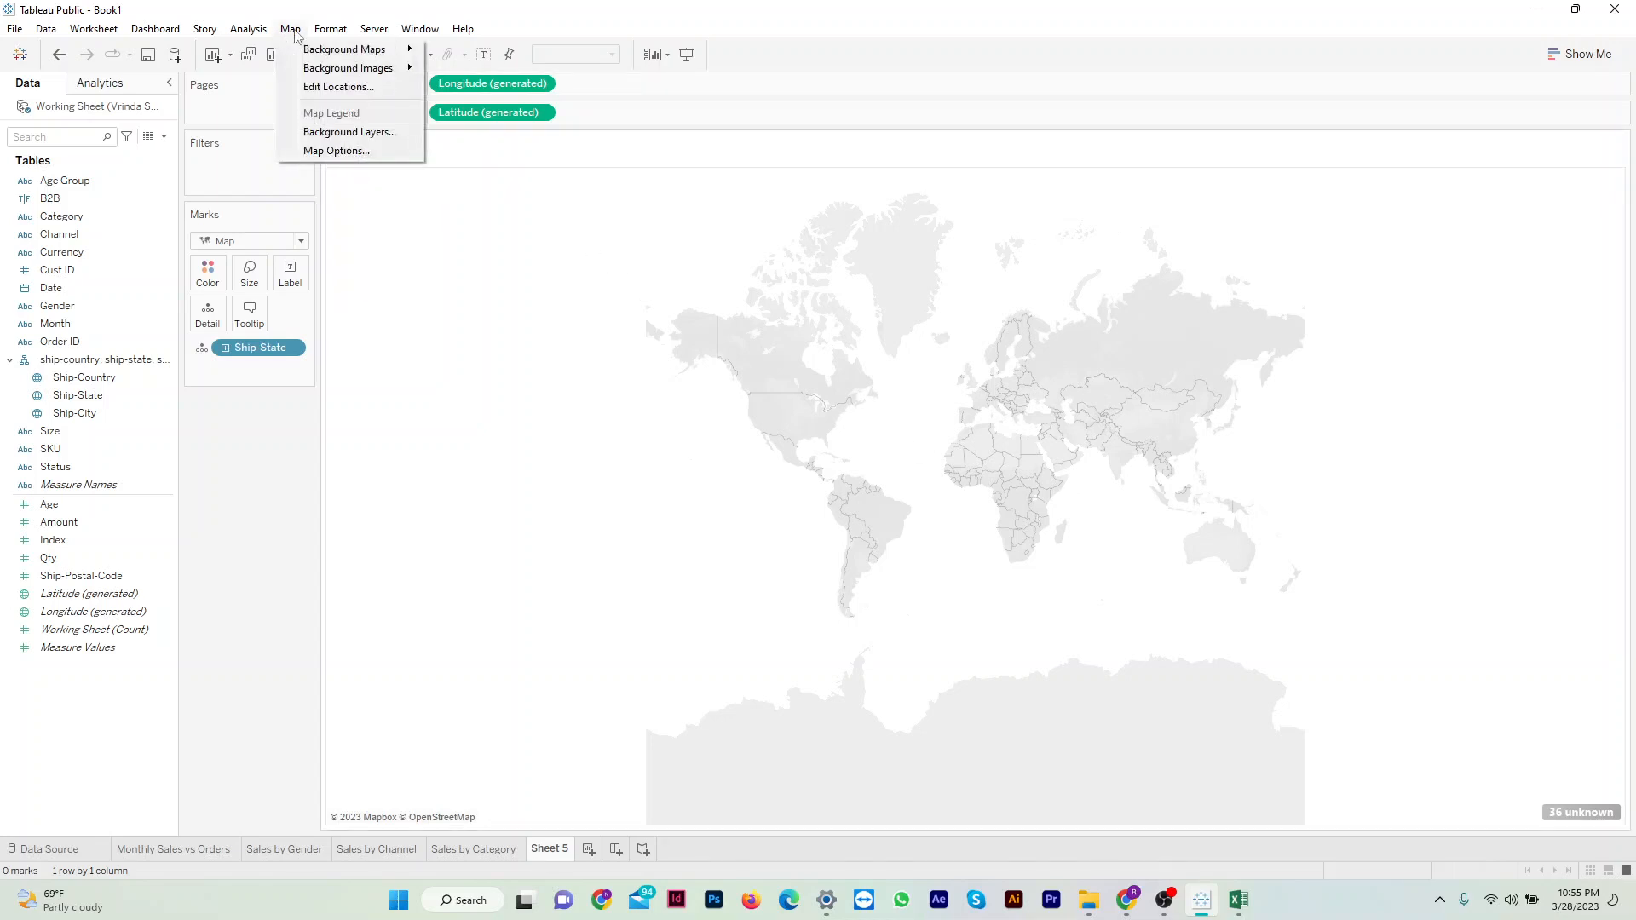
{"action": "left_click", "coordinate": [361, 152]}
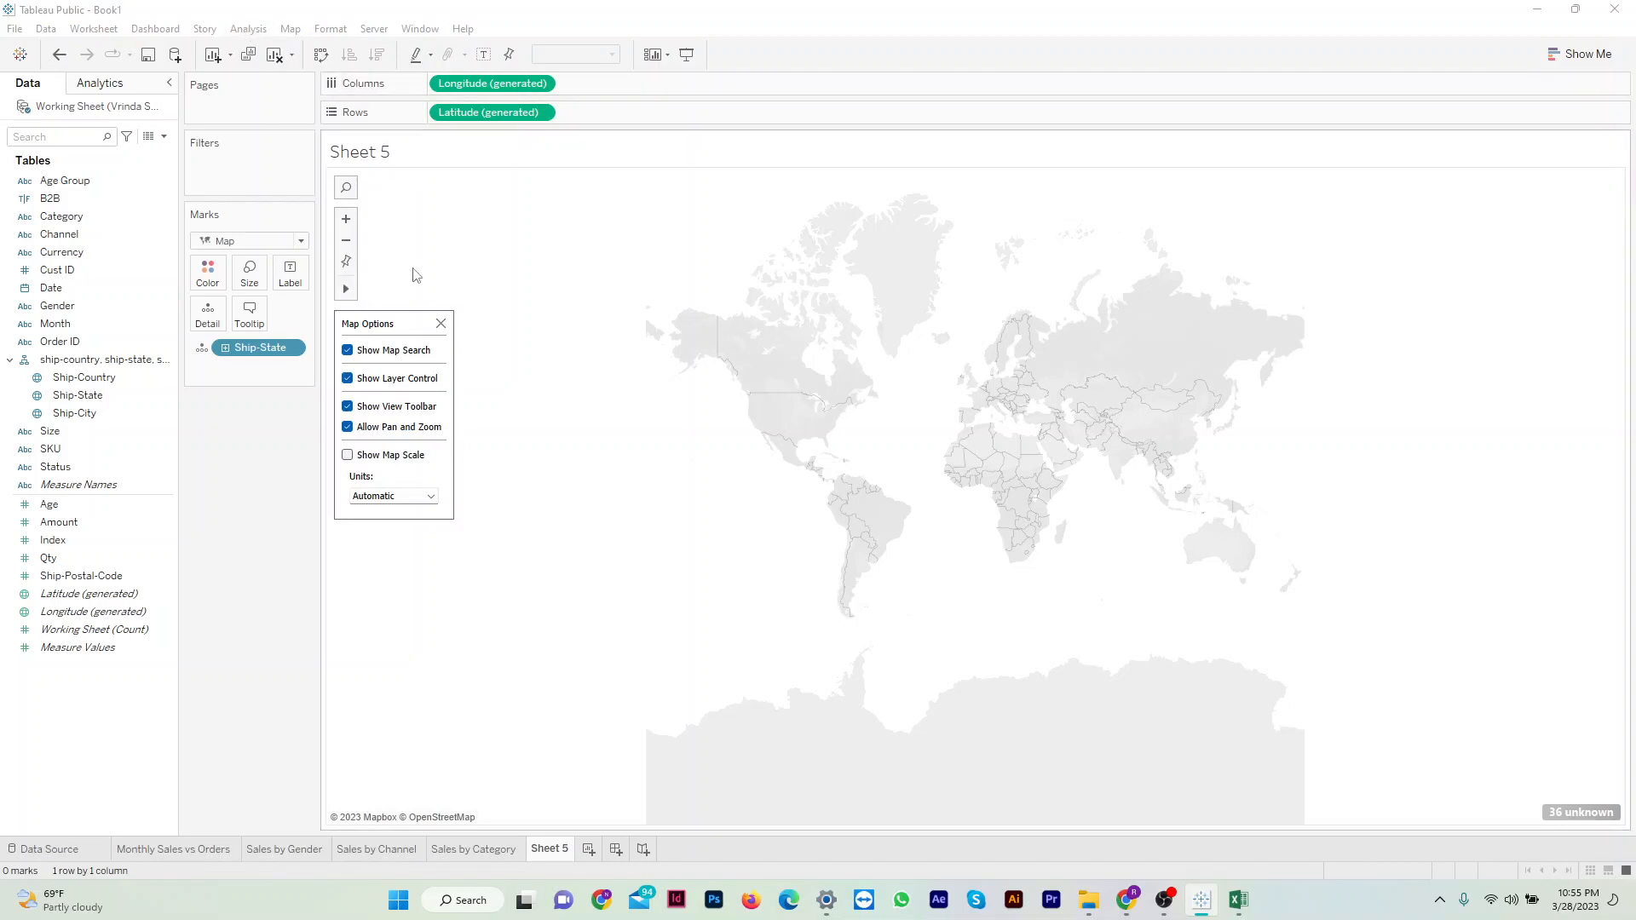
{"action": "left_click", "coordinate": [441, 324]}
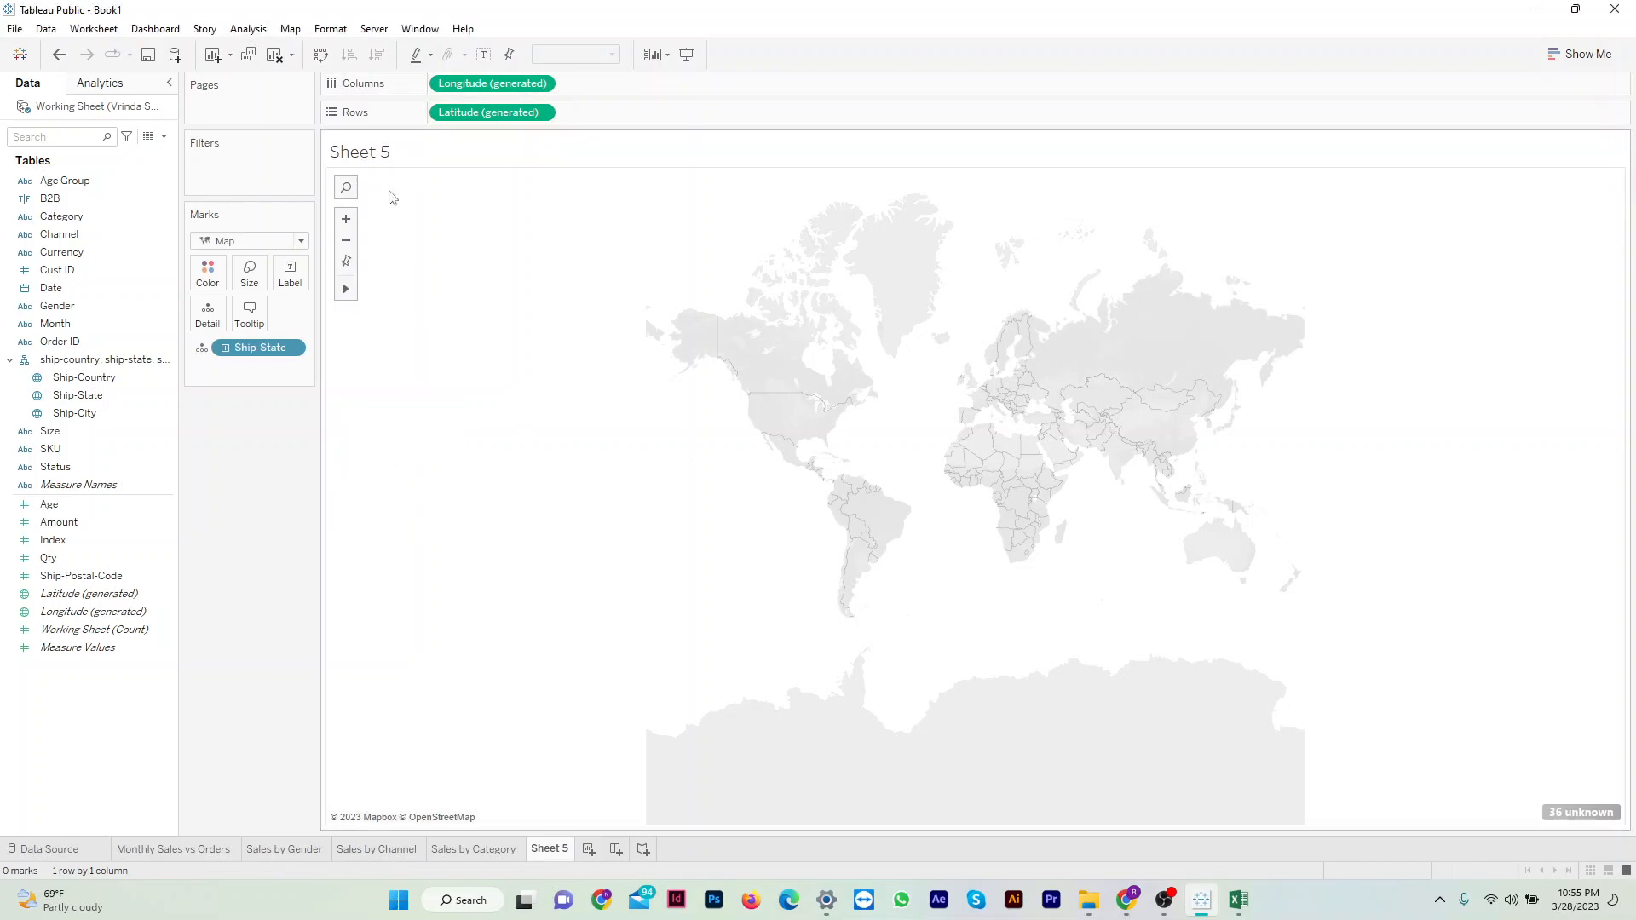
Open the map's location editing and show the Country/Region role choices.
{"action": "left_click", "coordinate": [290, 29]}
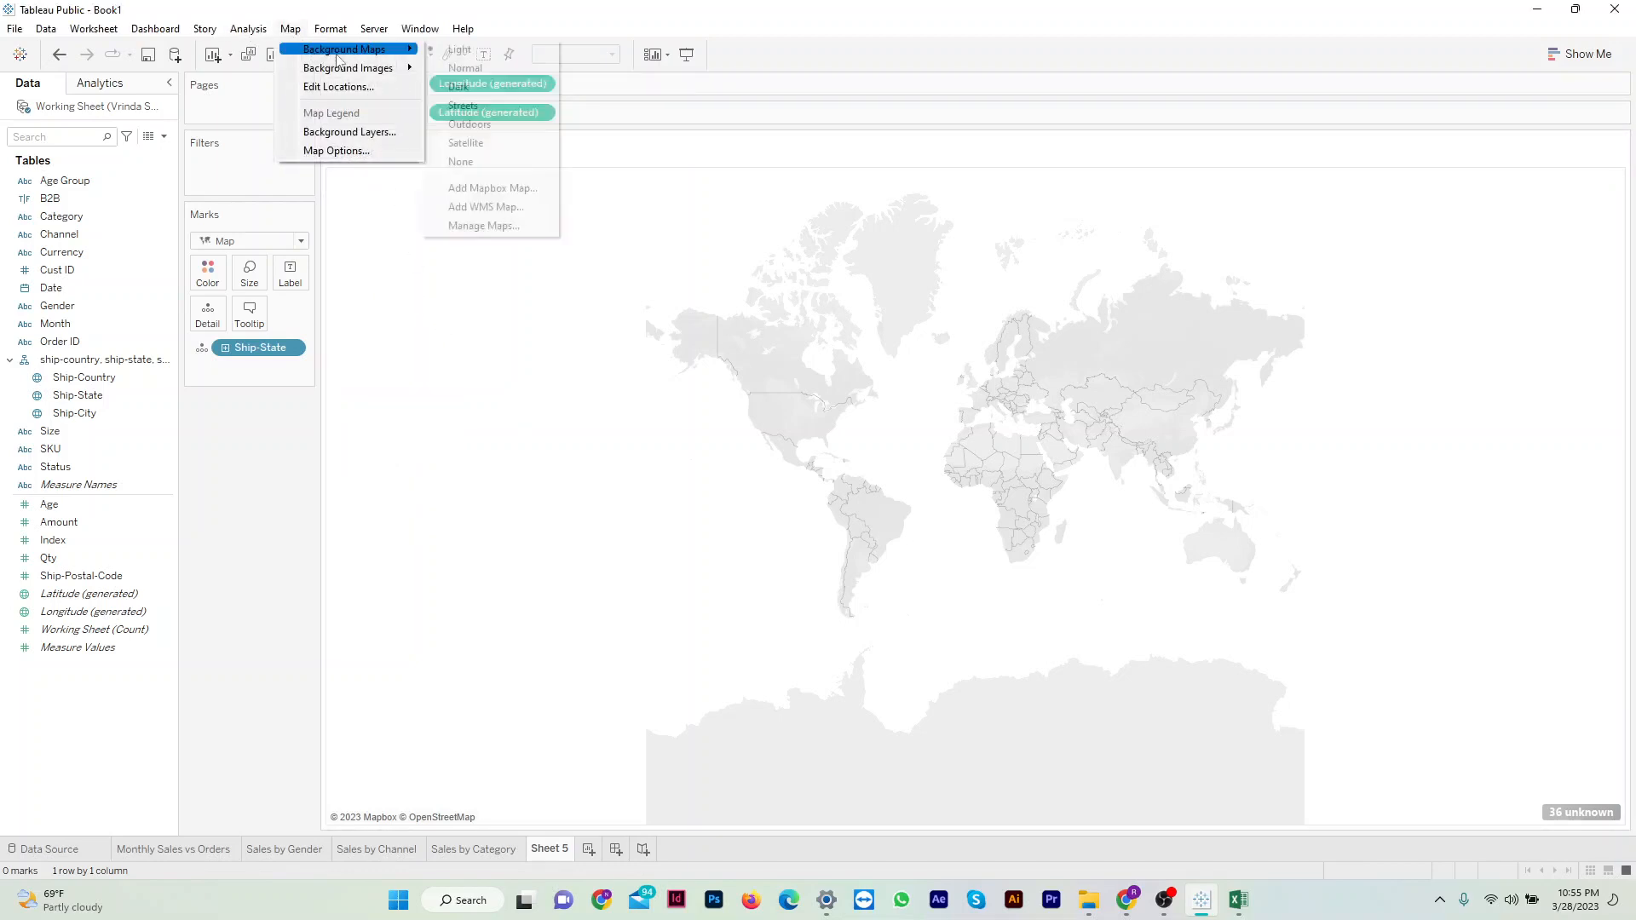
{"action": "left_click", "coordinate": [379, 86]}
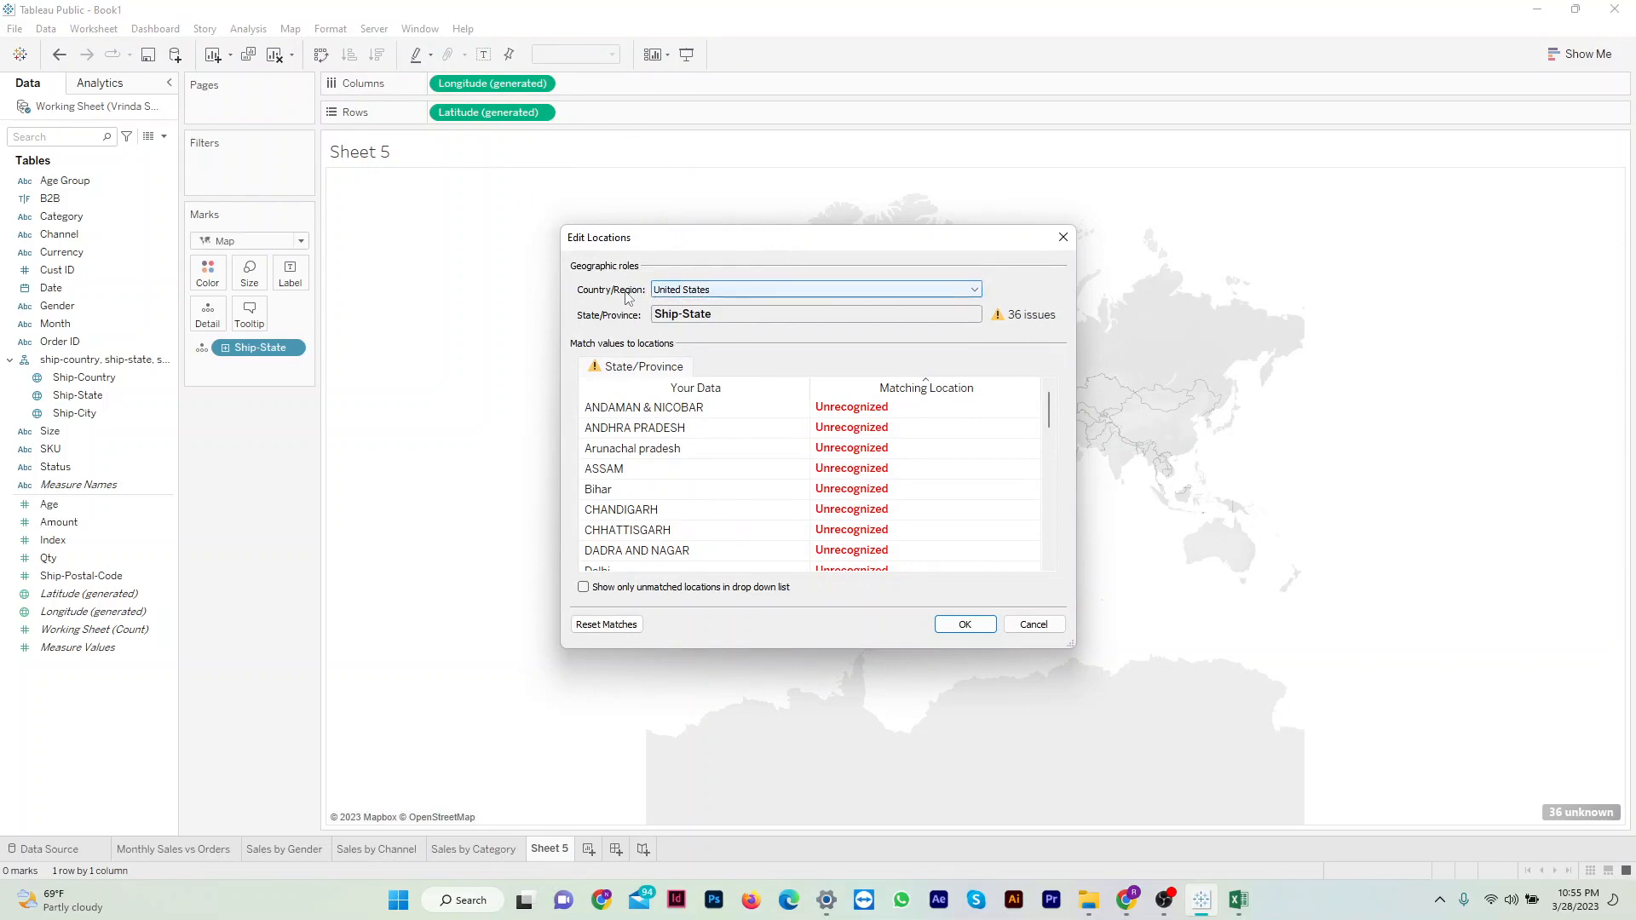
{"action": "left_click", "coordinate": [971, 292]}
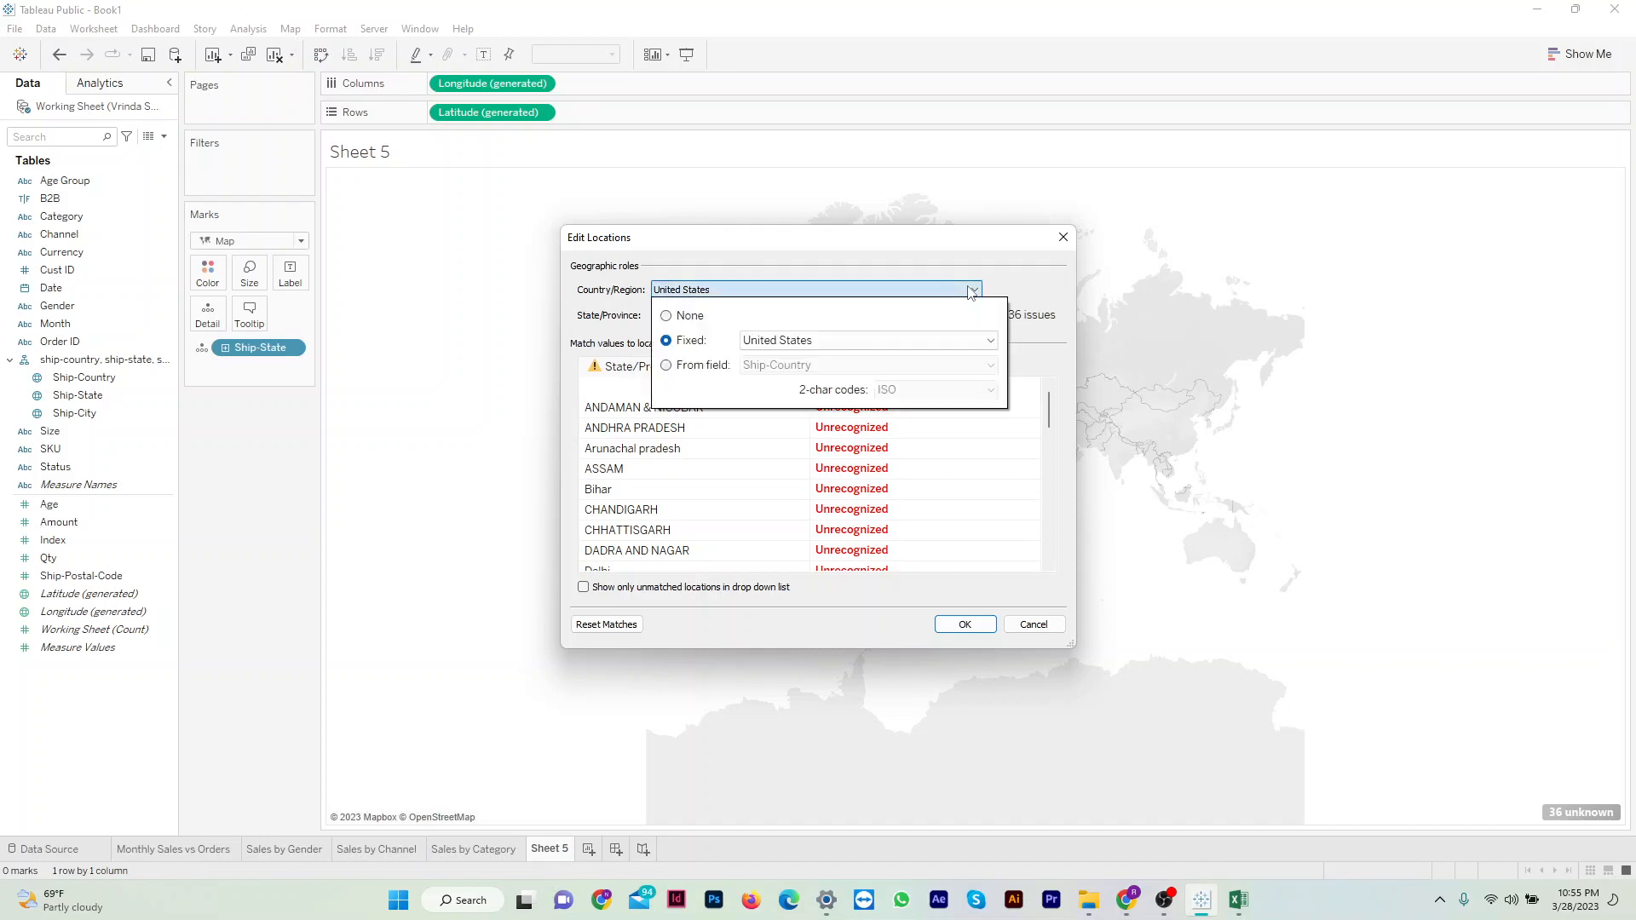
{"action": "left_click", "coordinate": [987, 342]}
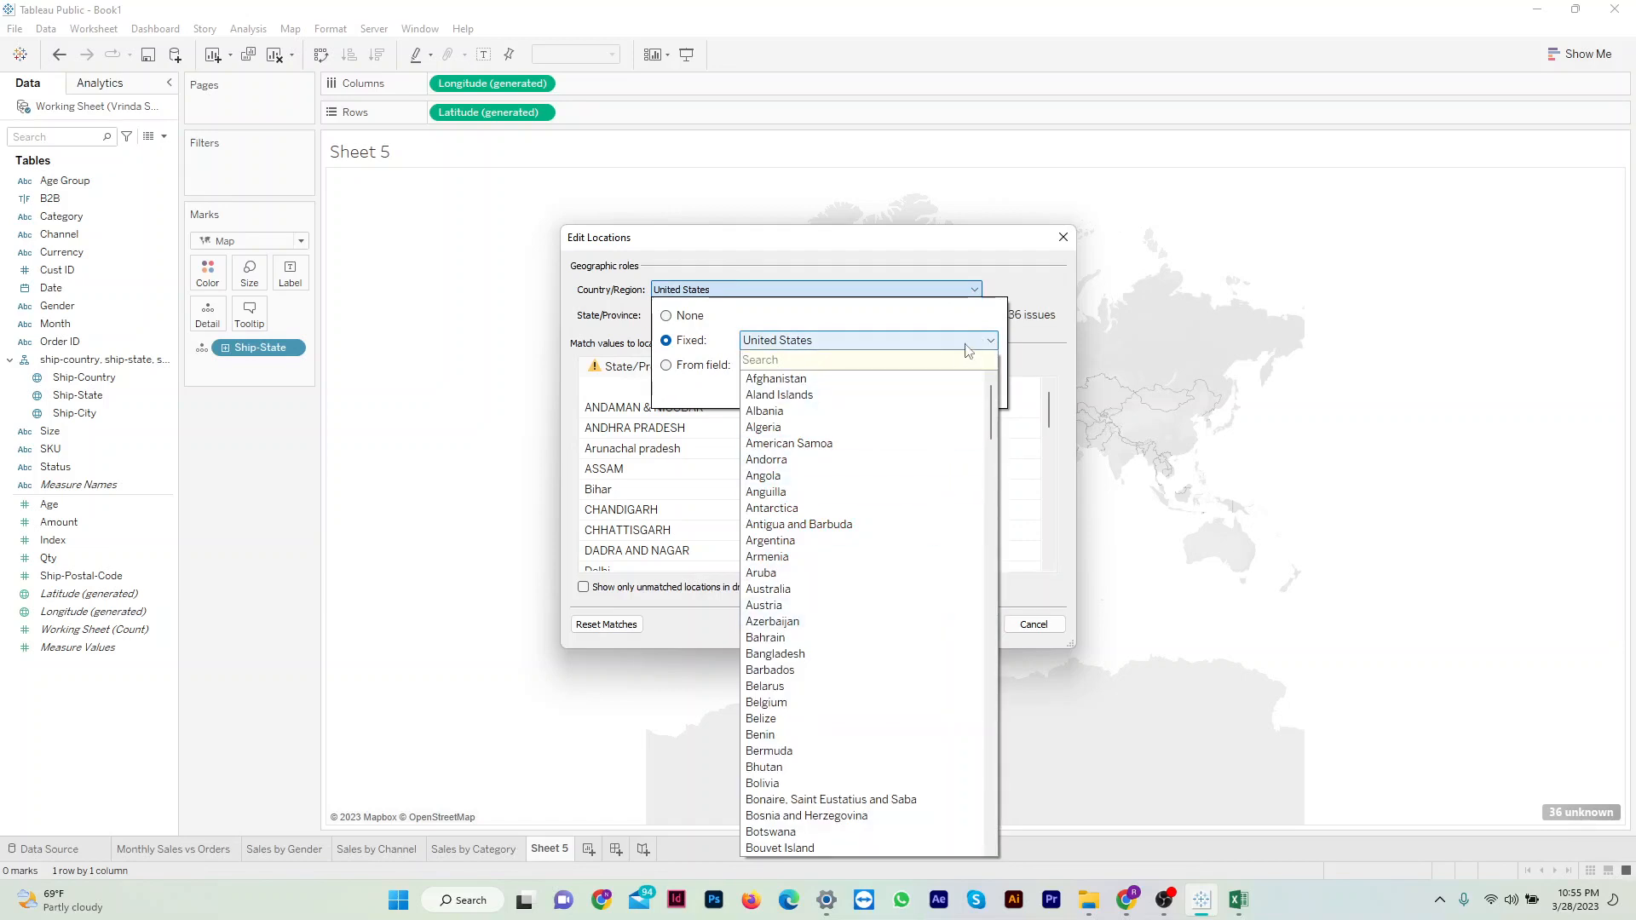
{"action": "left_click", "coordinate": [969, 348]}
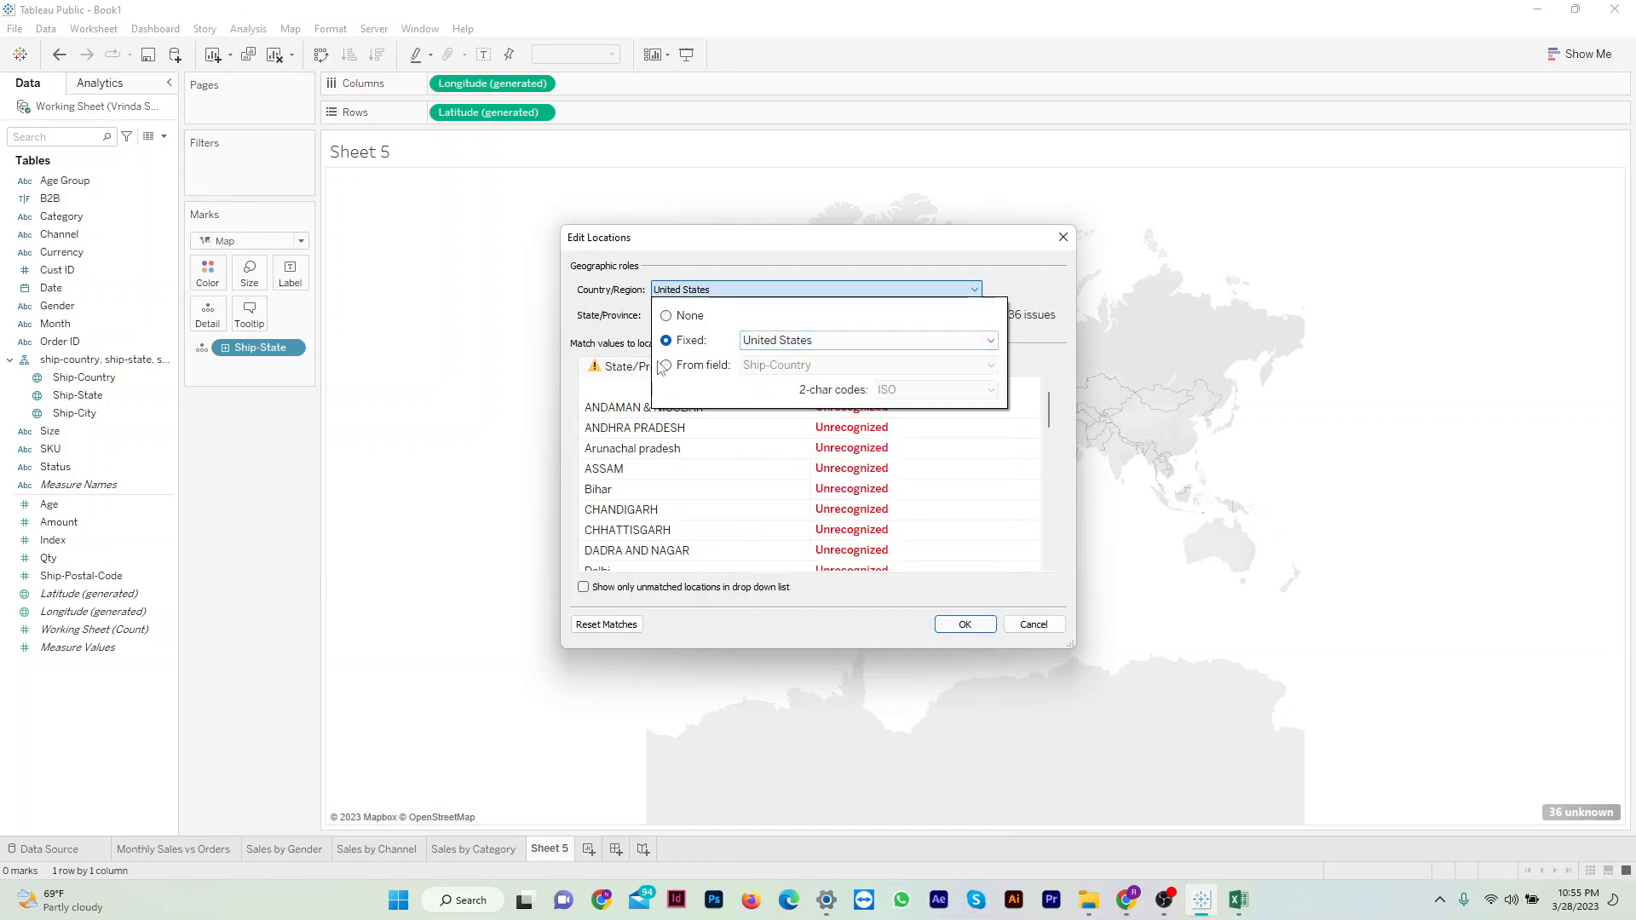
{"action": "left_click", "coordinate": [667, 367]}
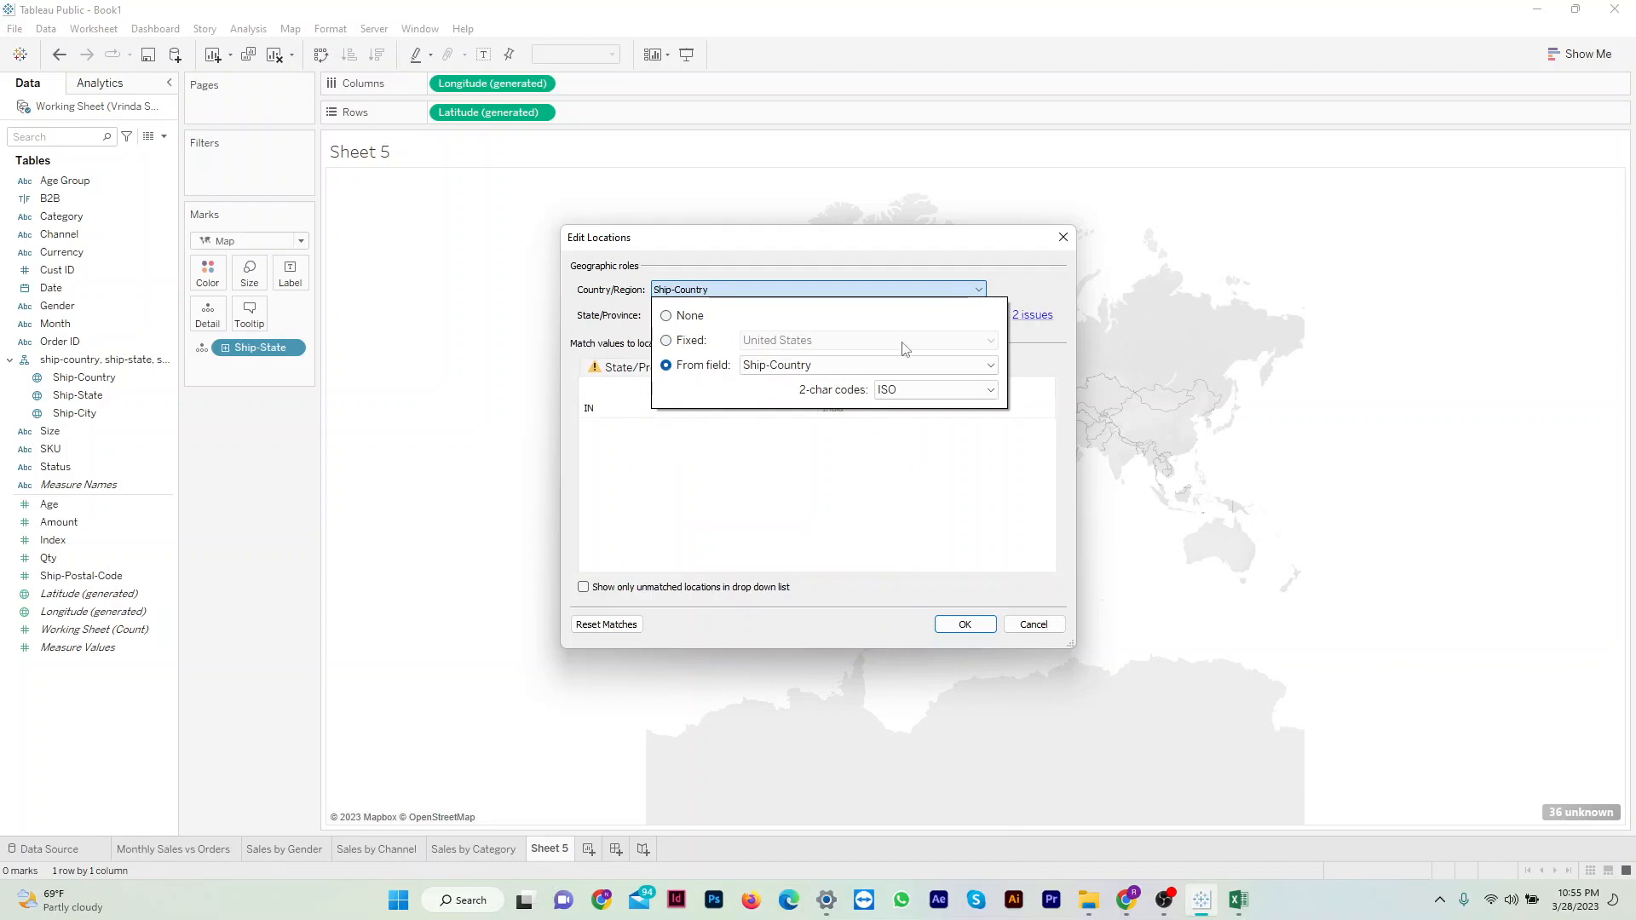
{"action": "left_click", "coordinate": [958, 367]}
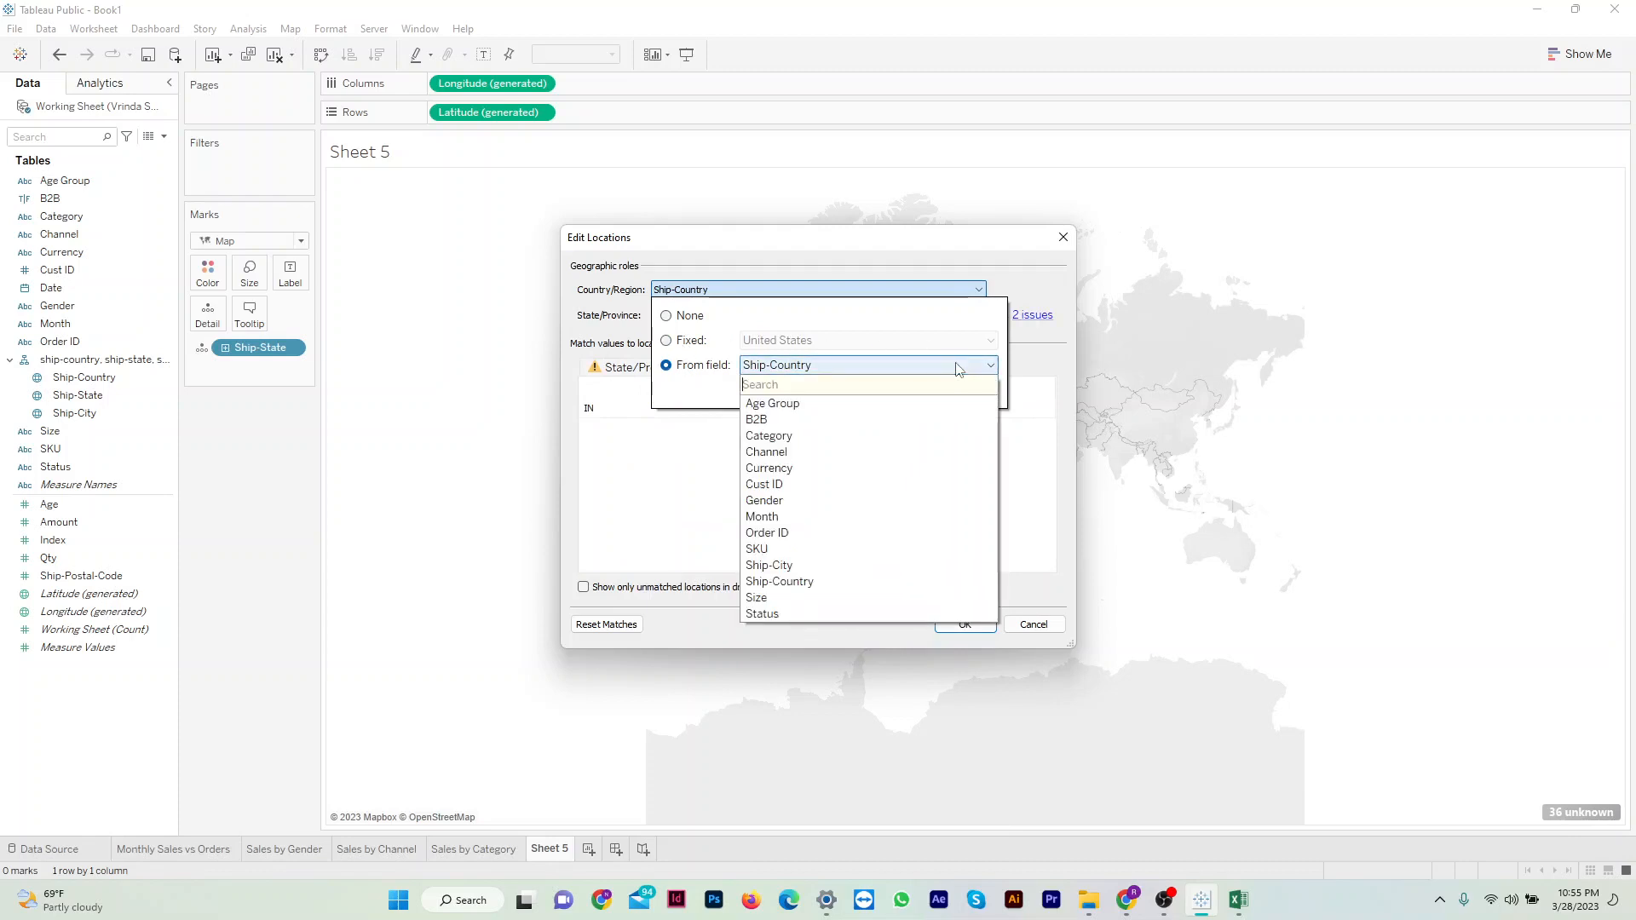
{"action": "left_click", "coordinate": [958, 366]}
{"action": "left_click", "coordinate": [666, 340]}
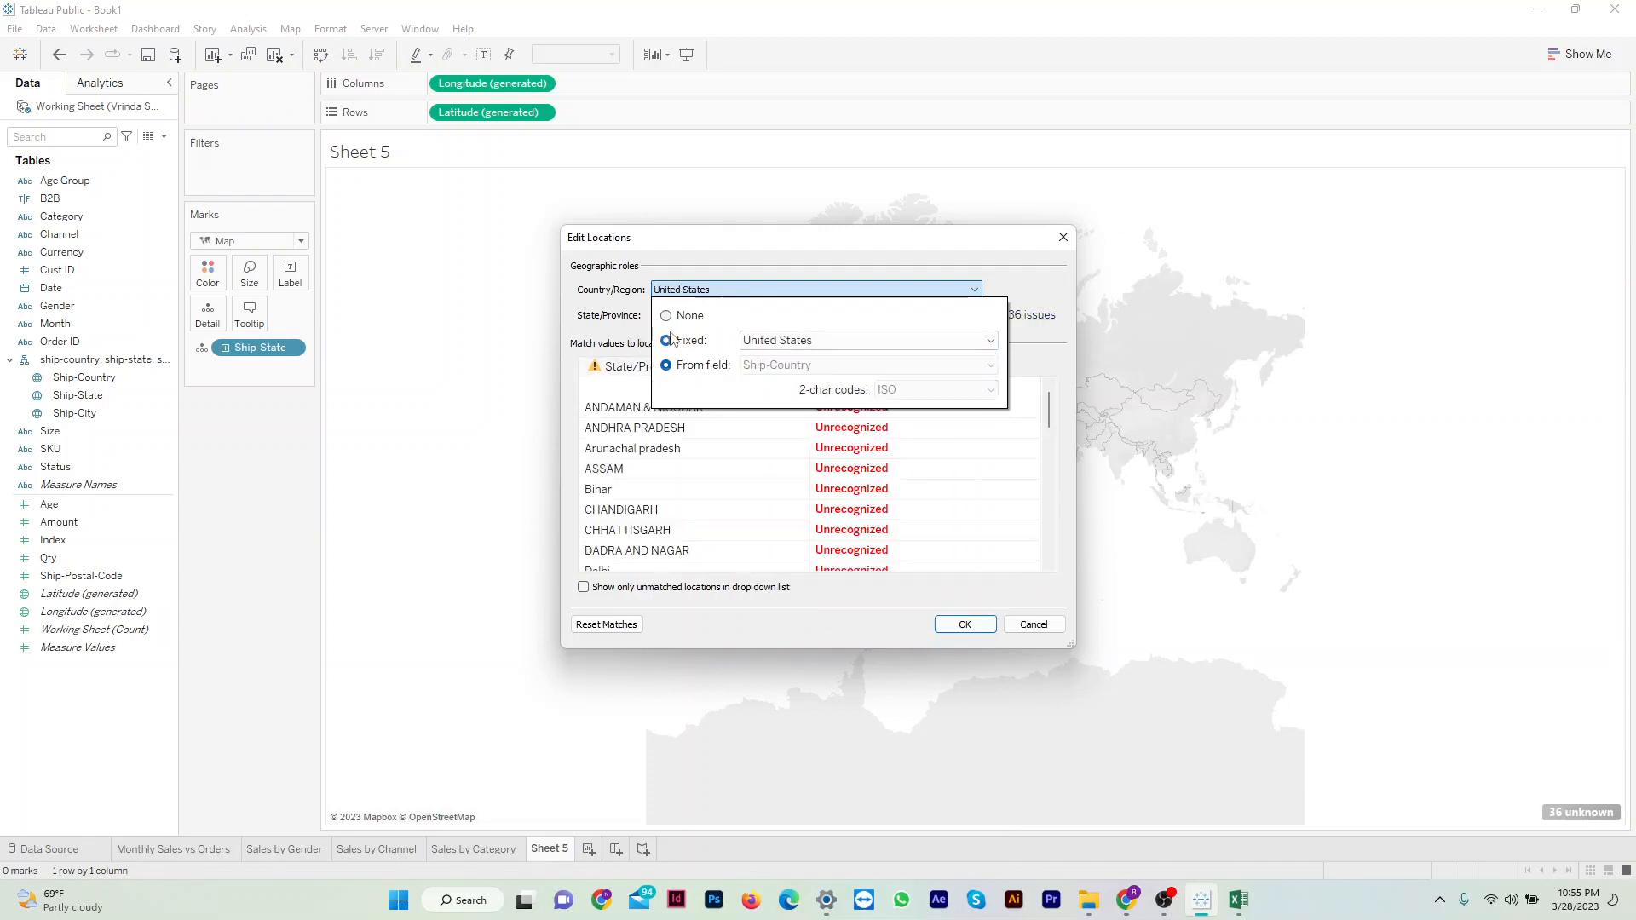
Set the fixed Country/Region for the Ship-State locations to India and apply it.
{"action": "left_click", "coordinate": [886, 343]}
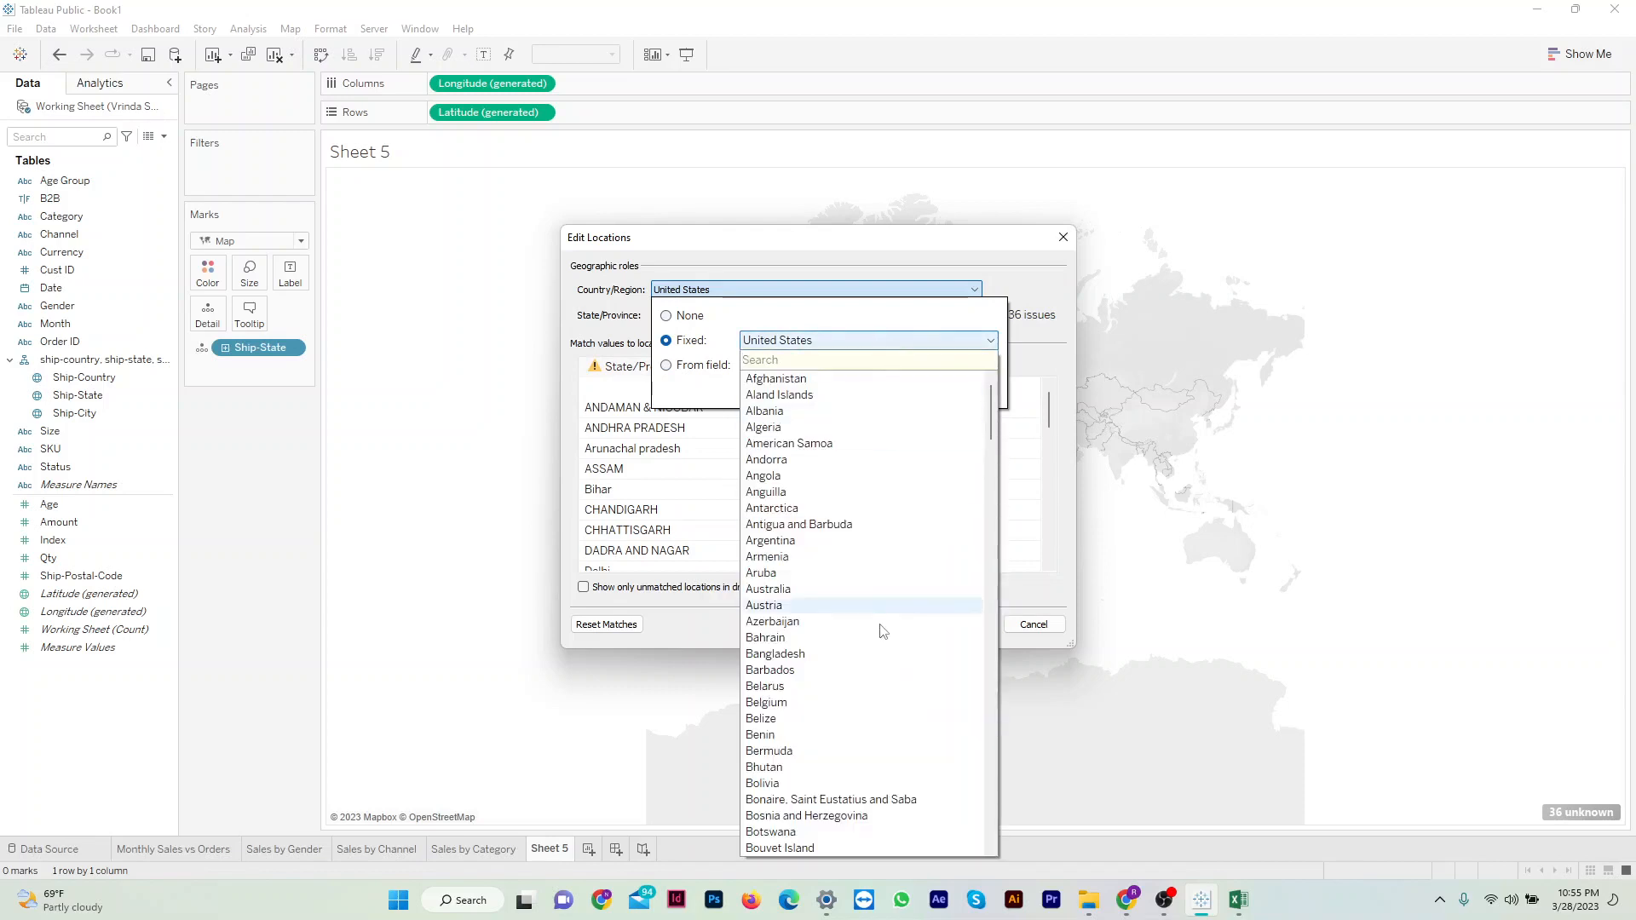
{"action": "scroll", "coordinate": [878, 639], "scroll_direction": "down", "scroll_amount": 13}
{"action": "scroll", "coordinate": [883, 658], "scroll_direction": "down", "scroll_amount": 13}
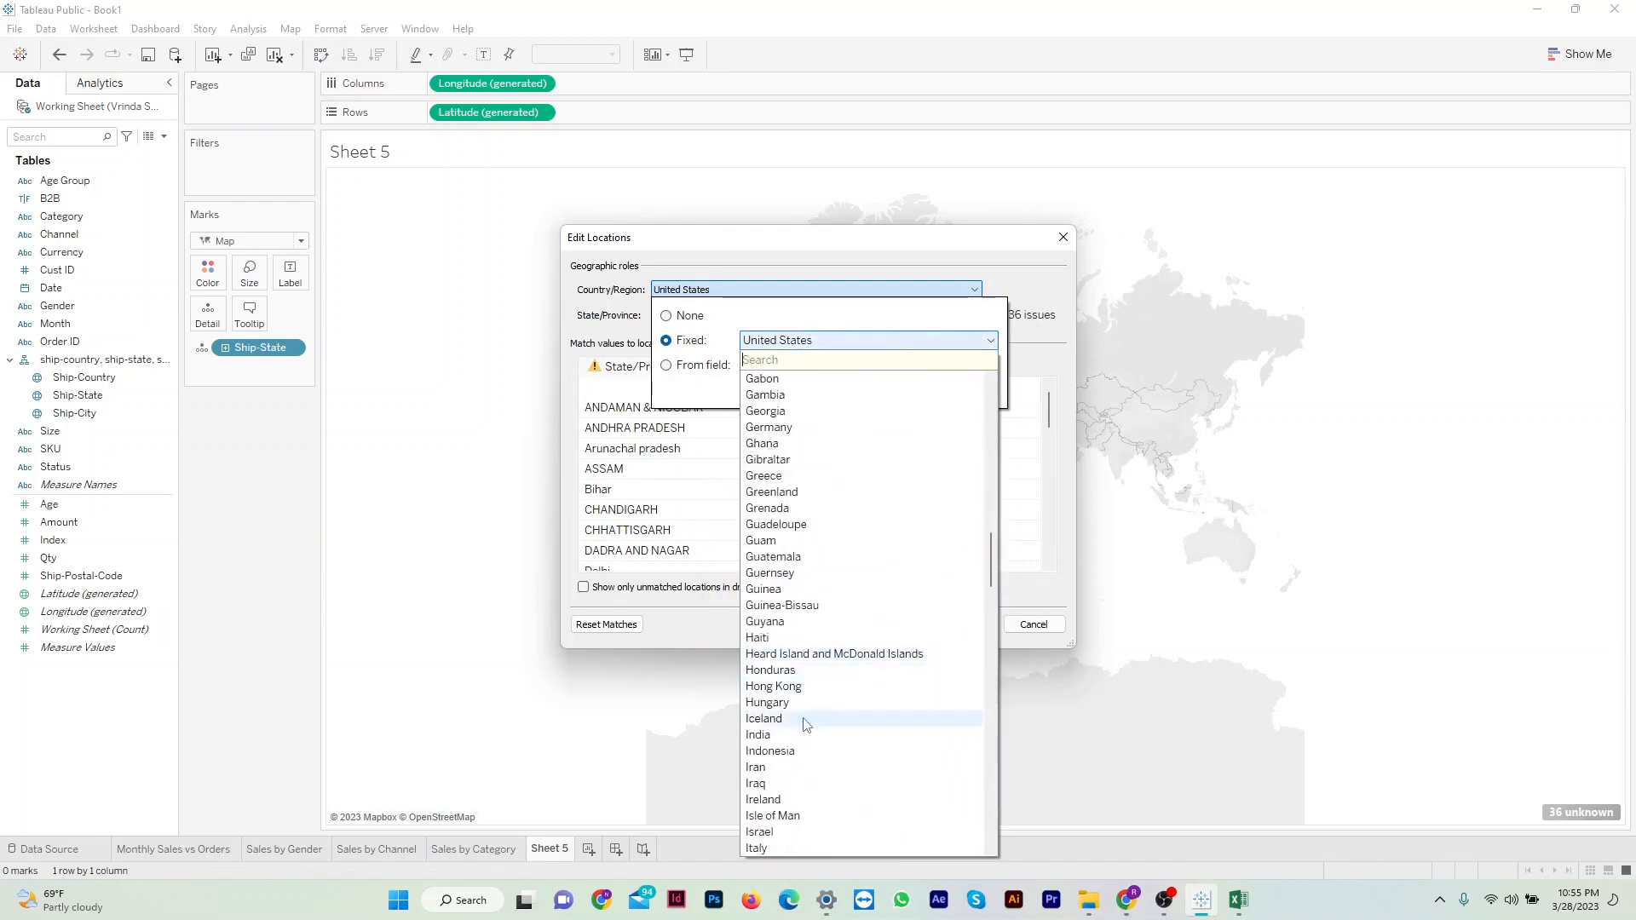
{"action": "scroll", "coordinate": [798, 733], "scroll_direction": "down", "scroll_amount": 2}
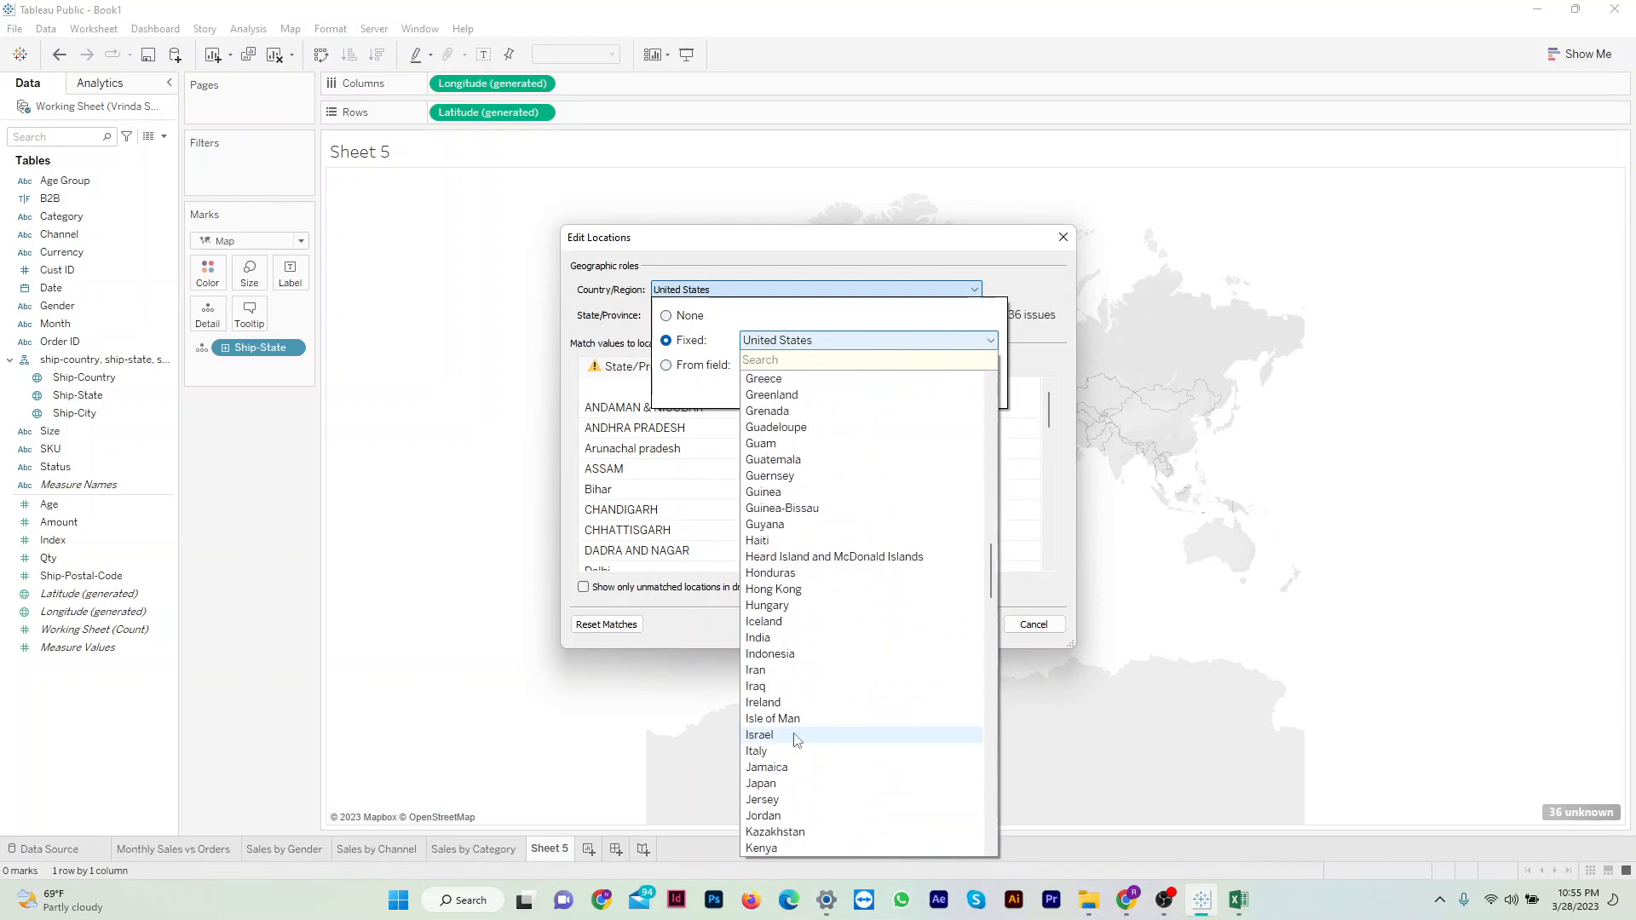
{"action": "left_click", "coordinate": [776, 637]}
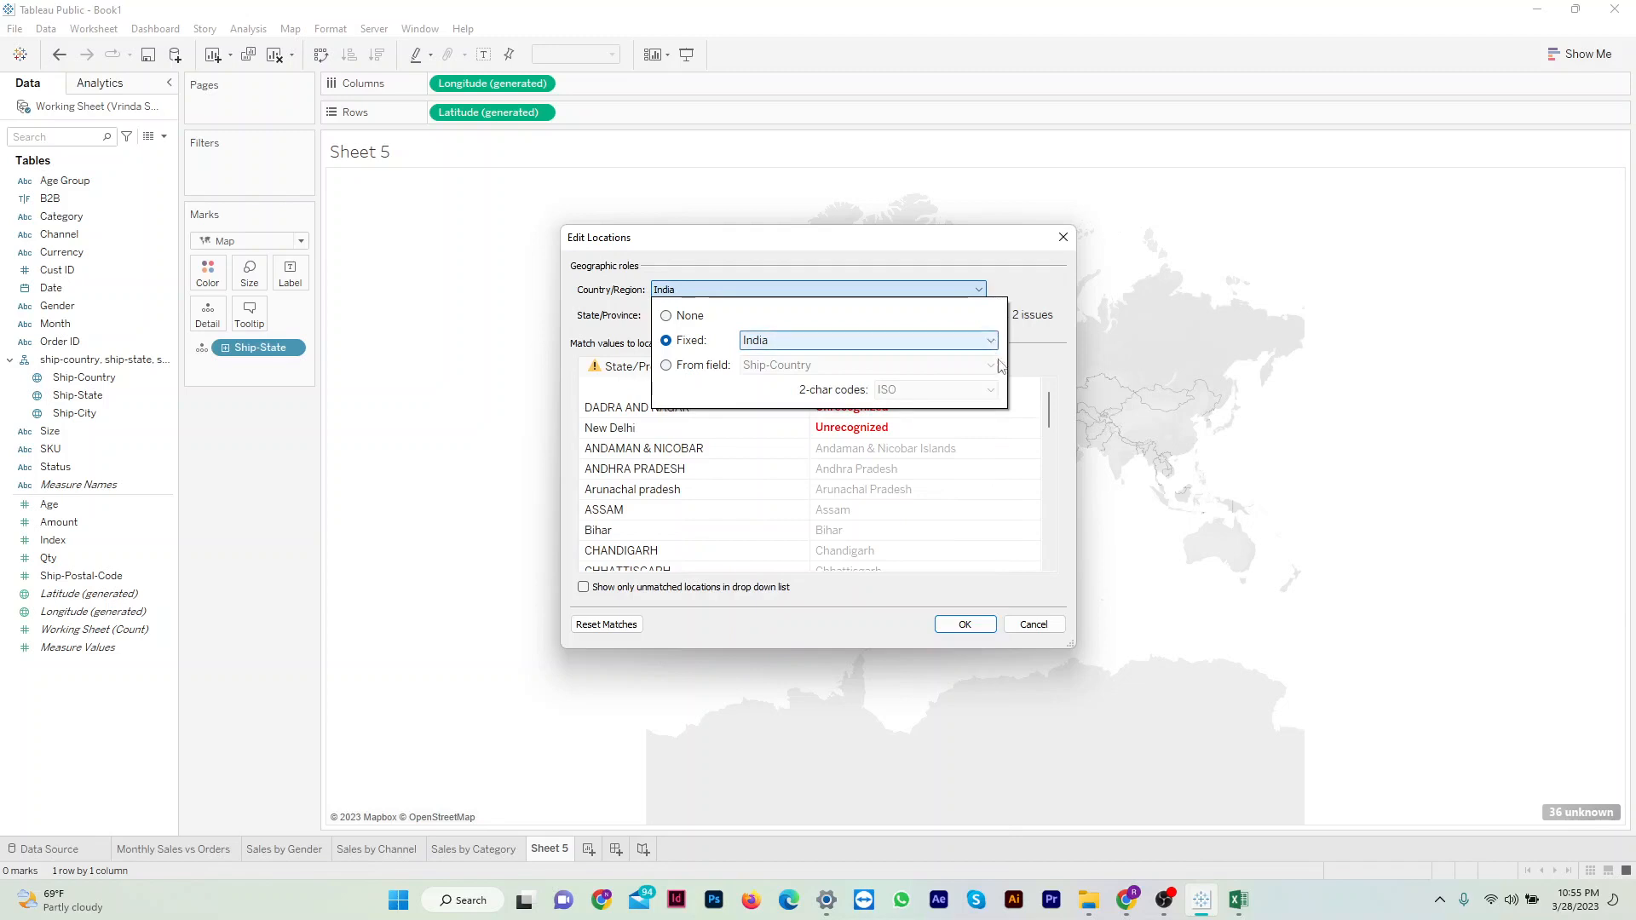
{"action": "left_click", "coordinate": [1046, 294]}
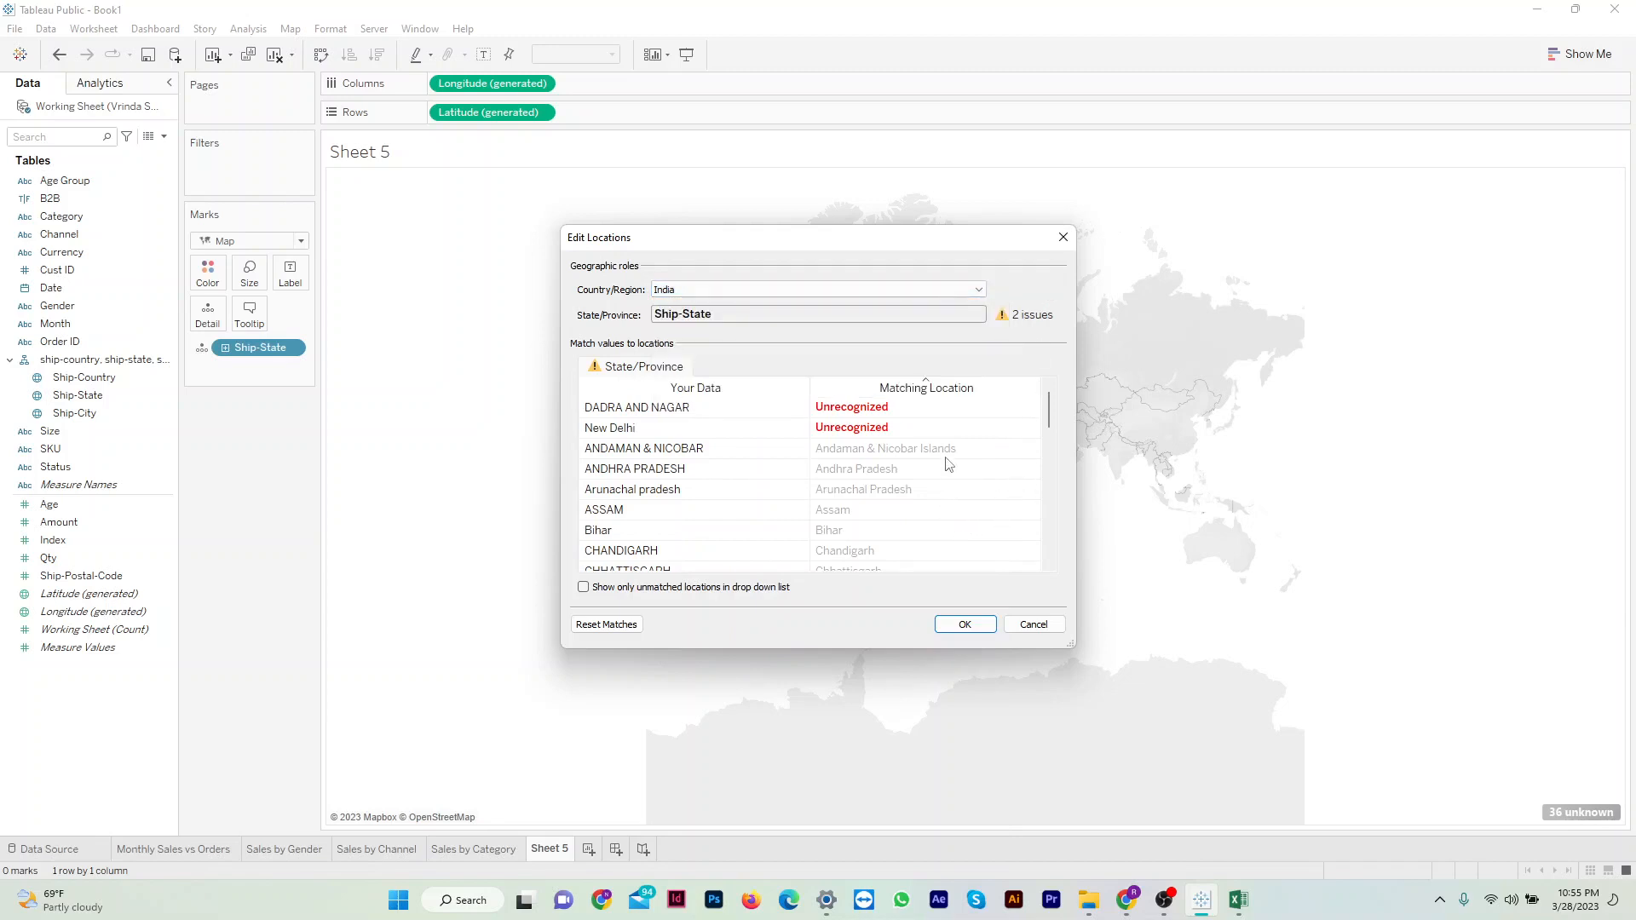
{"action": "left_click", "coordinate": [966, 624]}
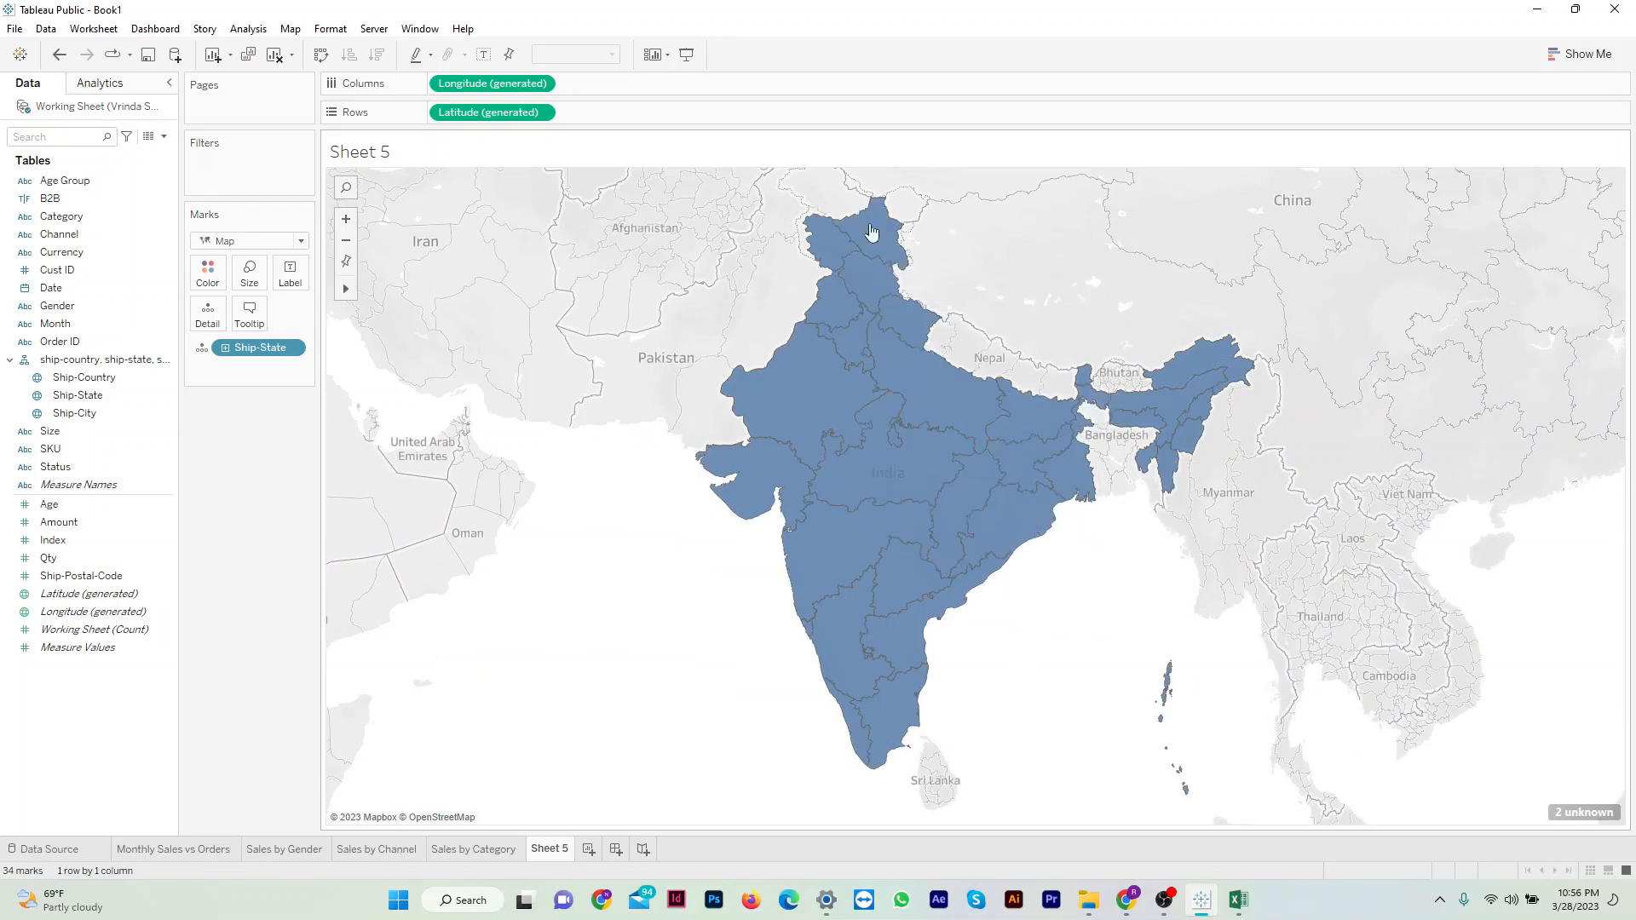
Match the unrecognized state value New Delhi to the location Delhi.
{"action": "left_click", "coordinate": [290, 29]}
{"action": "left_click", "coordinate": [312, 86]}
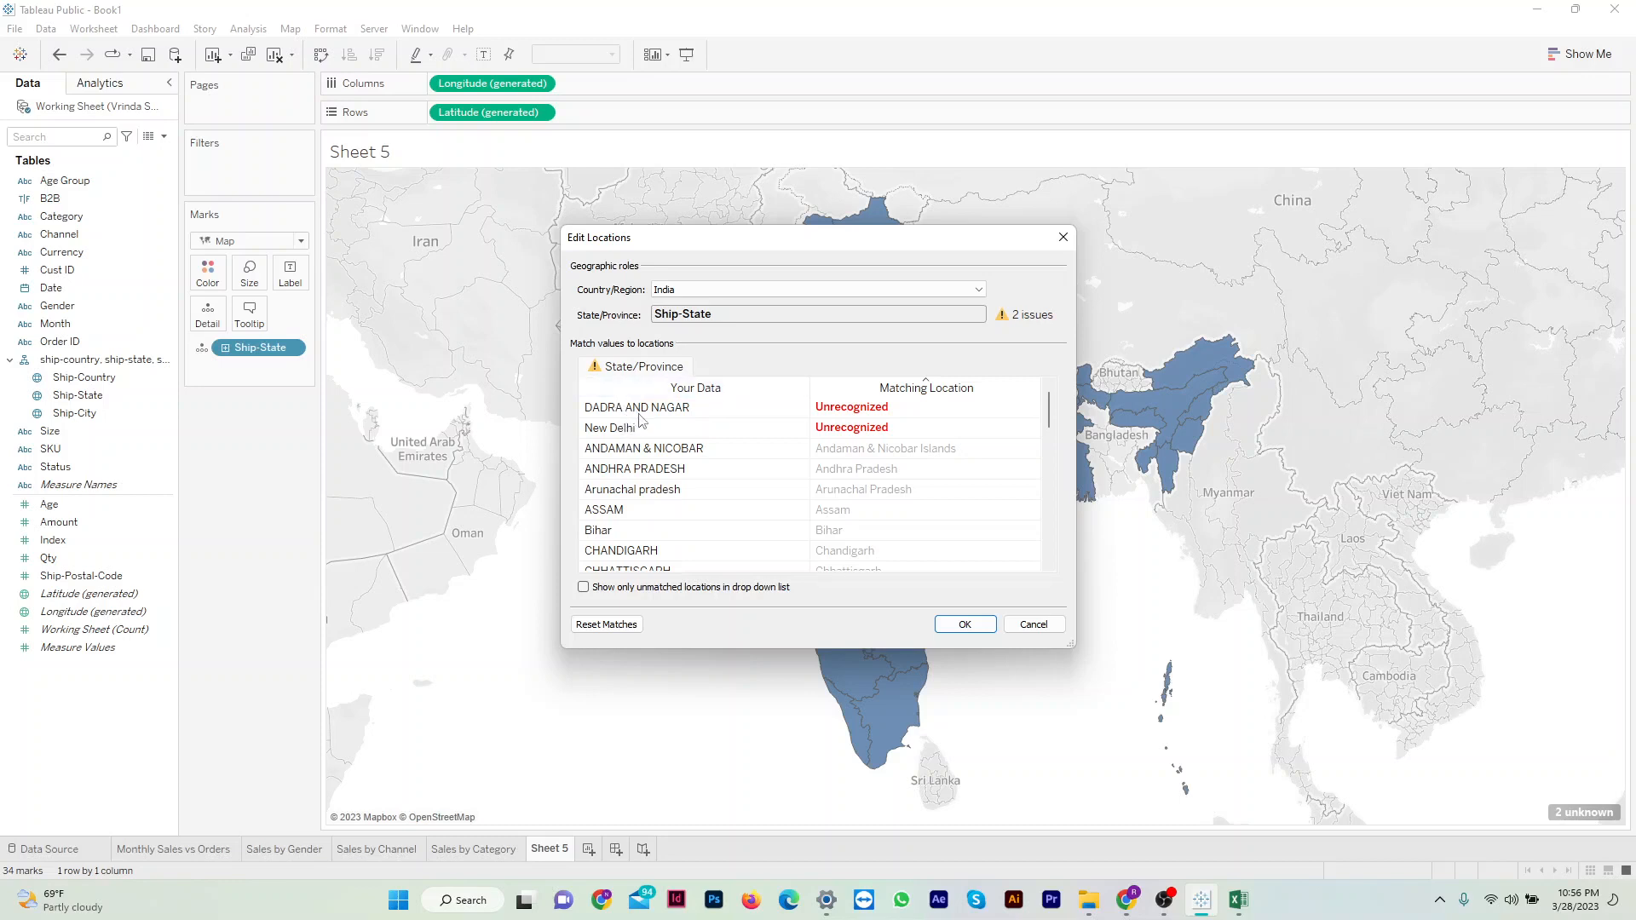
{"action": "left_click", "coordinate": [846, 428]}
{"action": "left_click", "coordinate": [1032, 429]}
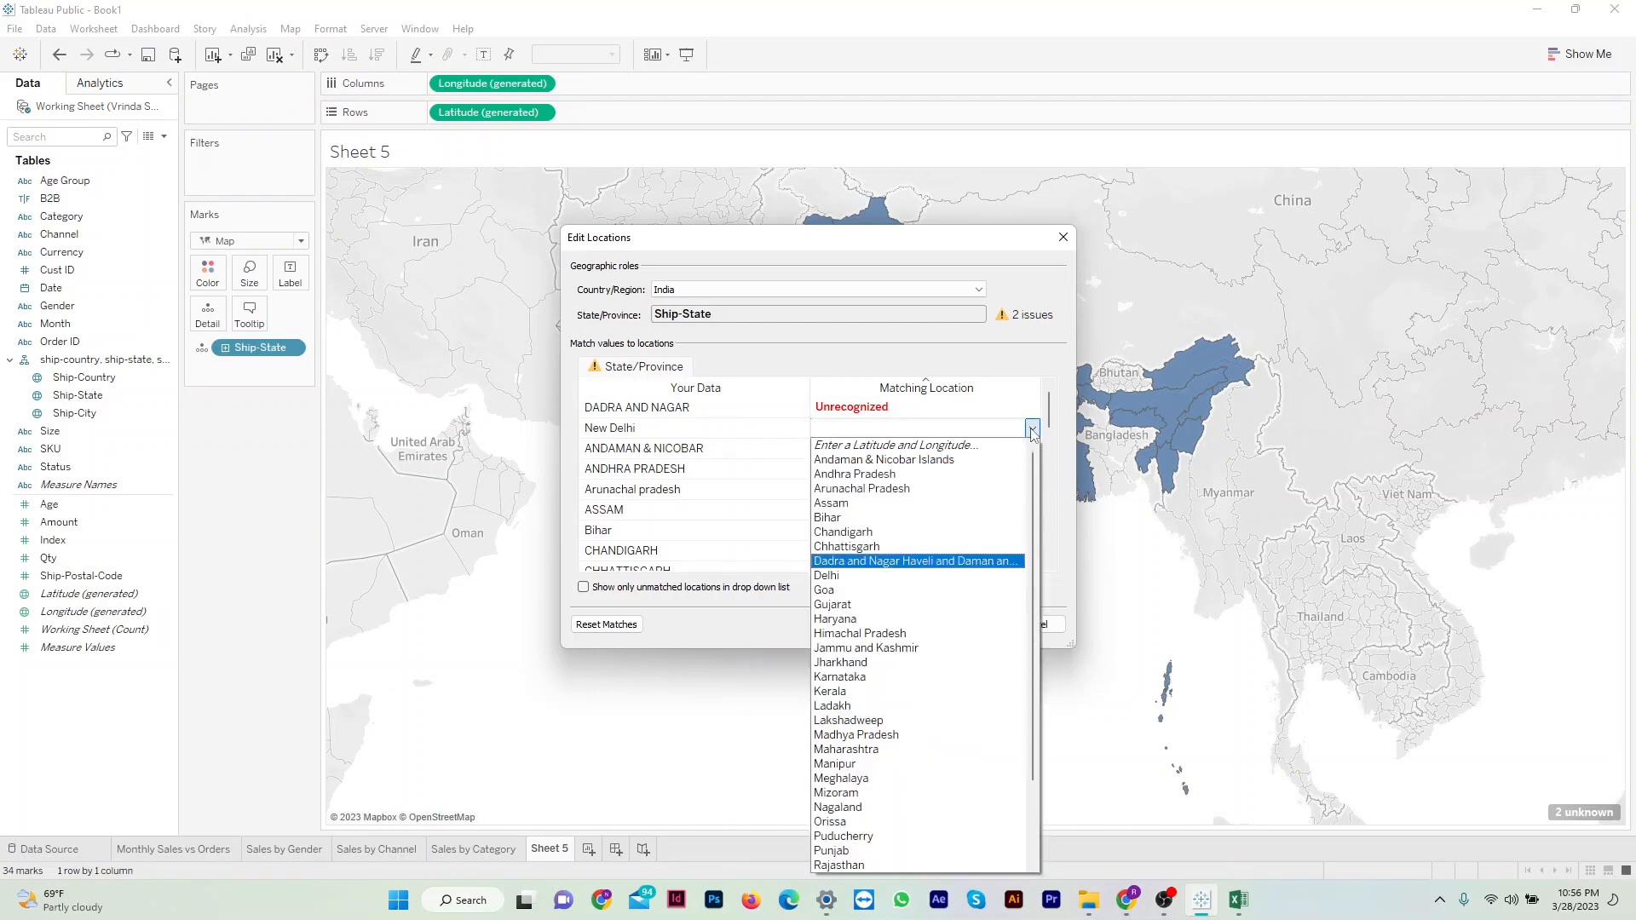
{"action": "left_click", "coordinate": [848, 577]}
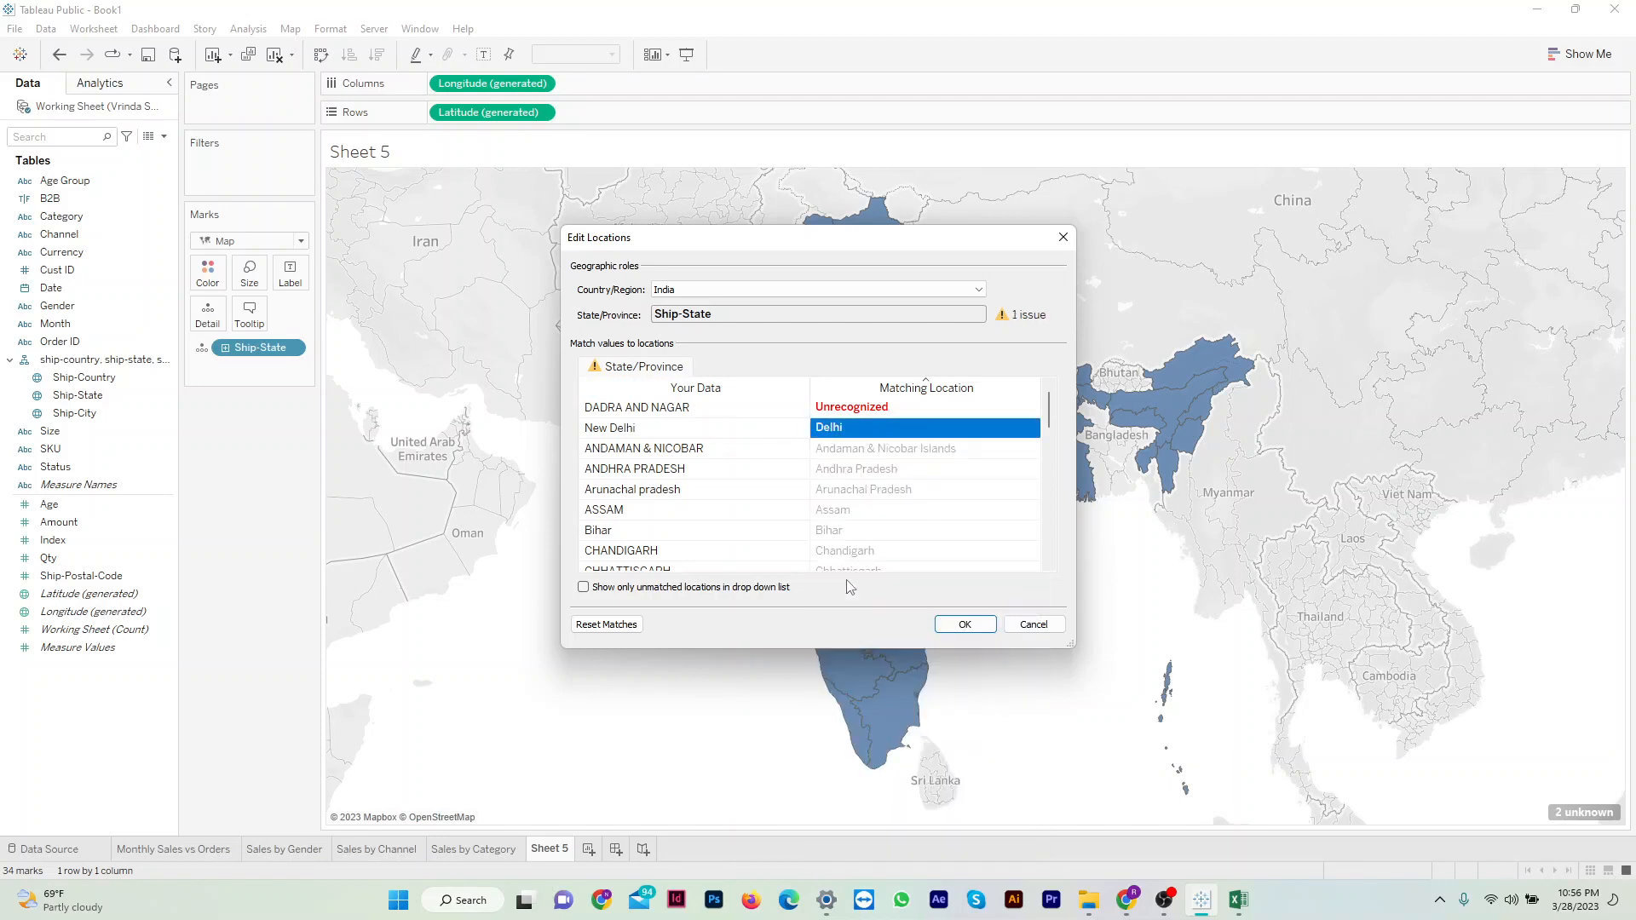
{"action": "left_click", "coordinate": [961, 631]}
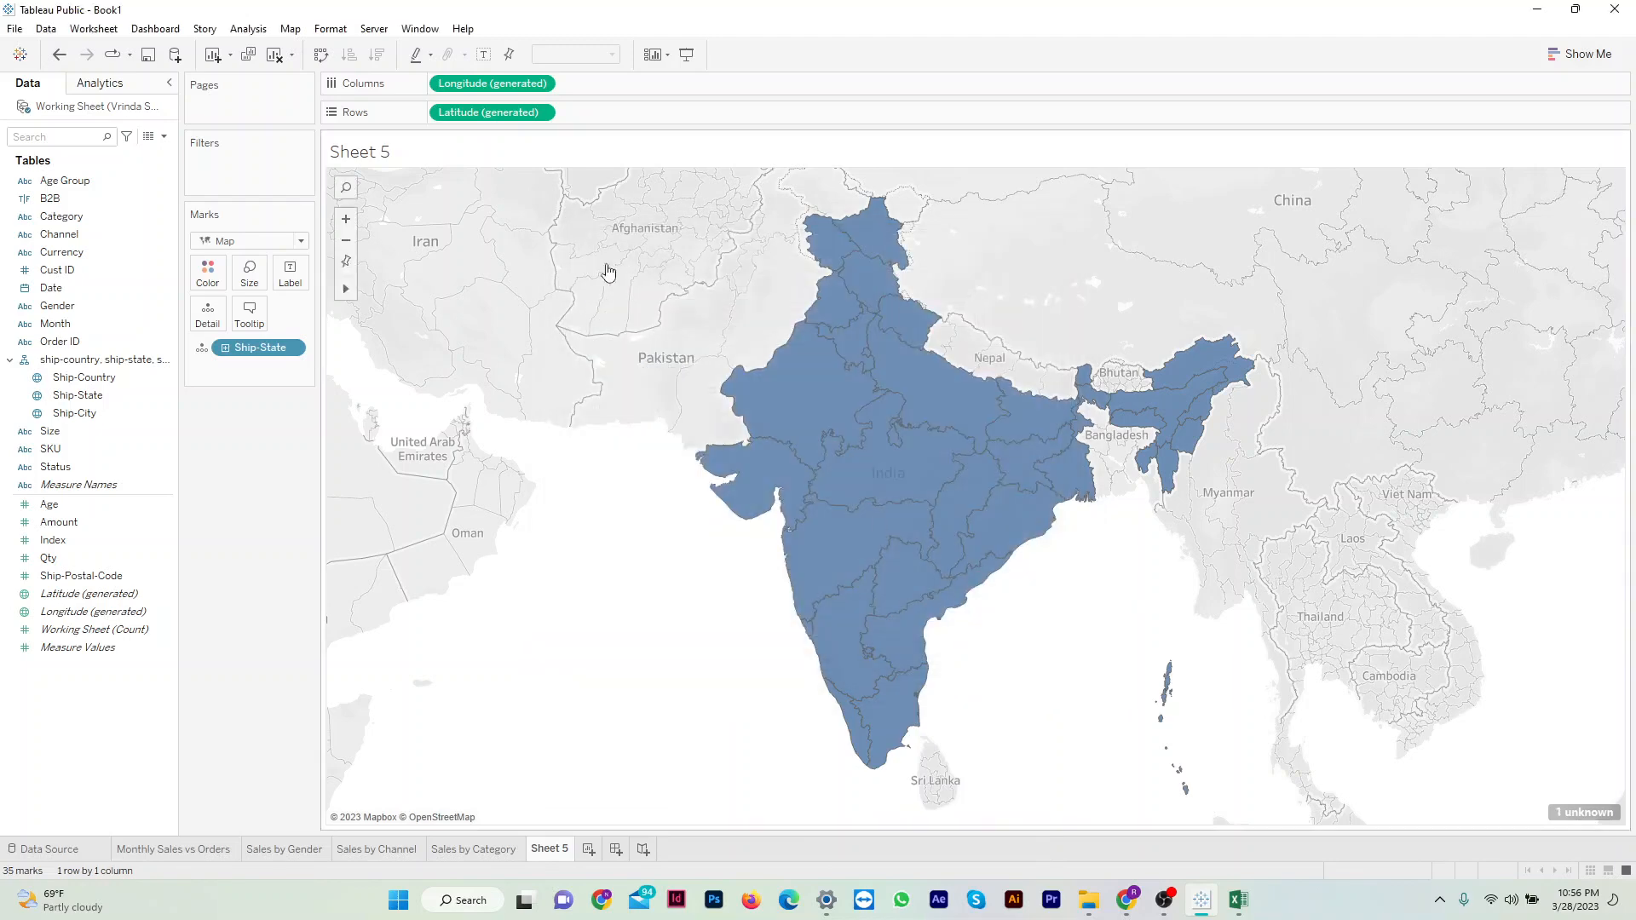
Match the unrecognized state value DADRA AND NAGAR to the location Dadra and Nagar Haveli and Daman and Diu.
{"action": "left_click", "coordinate": [288, 29]}
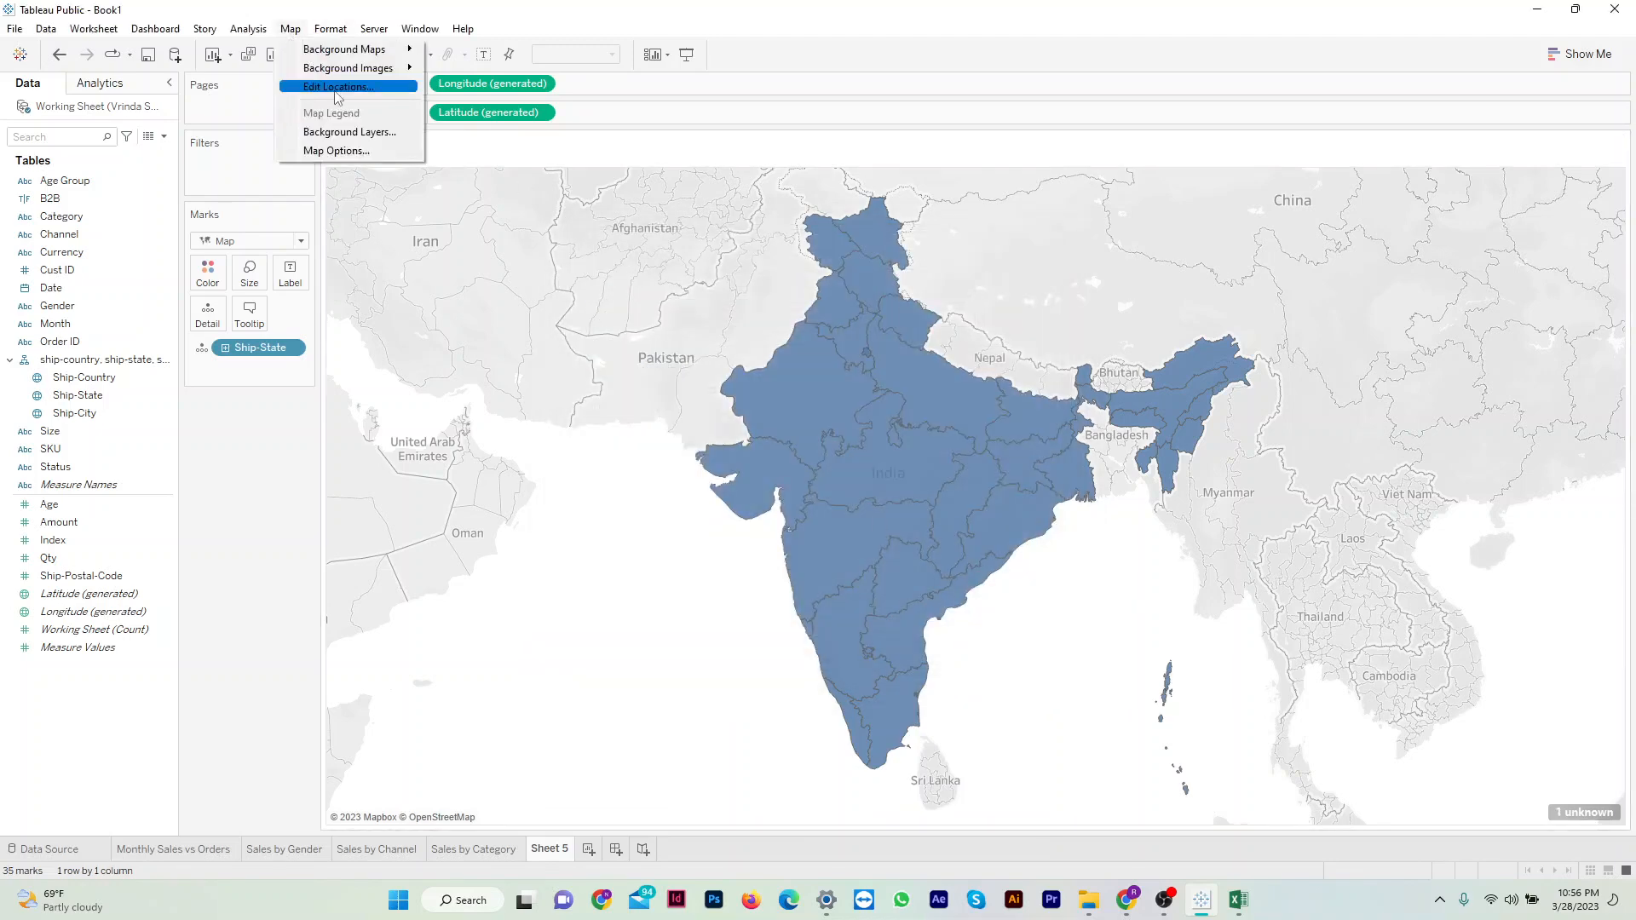
{"action": "left_click", "coordinate": [338, 97]}
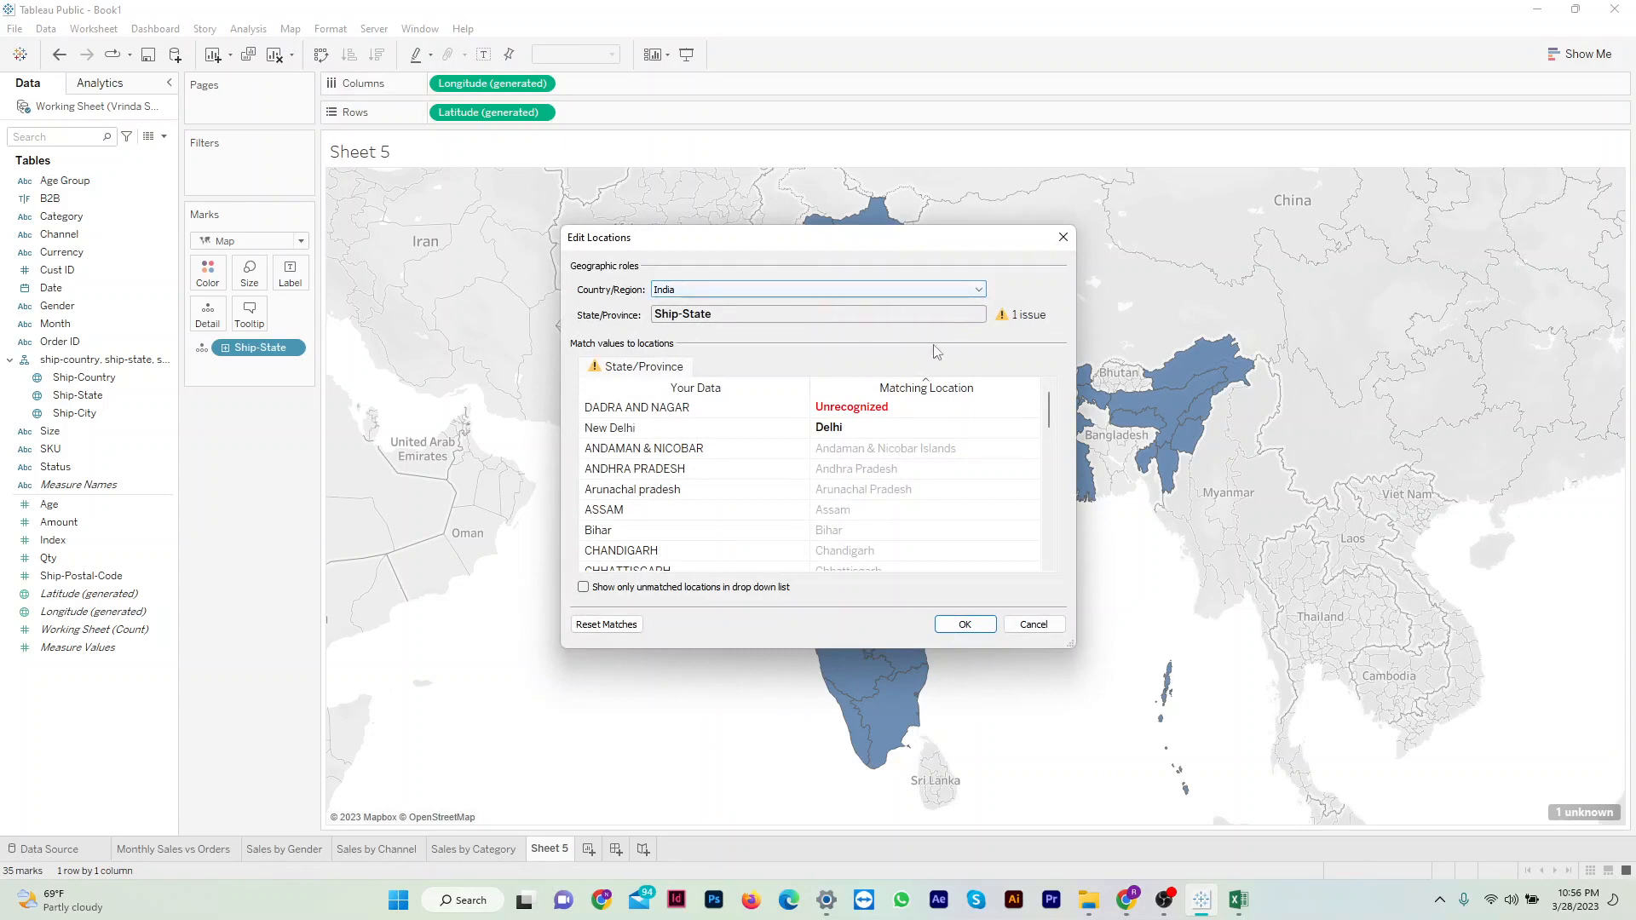
{"action": "left_click", "coordinate": [849, 408]}
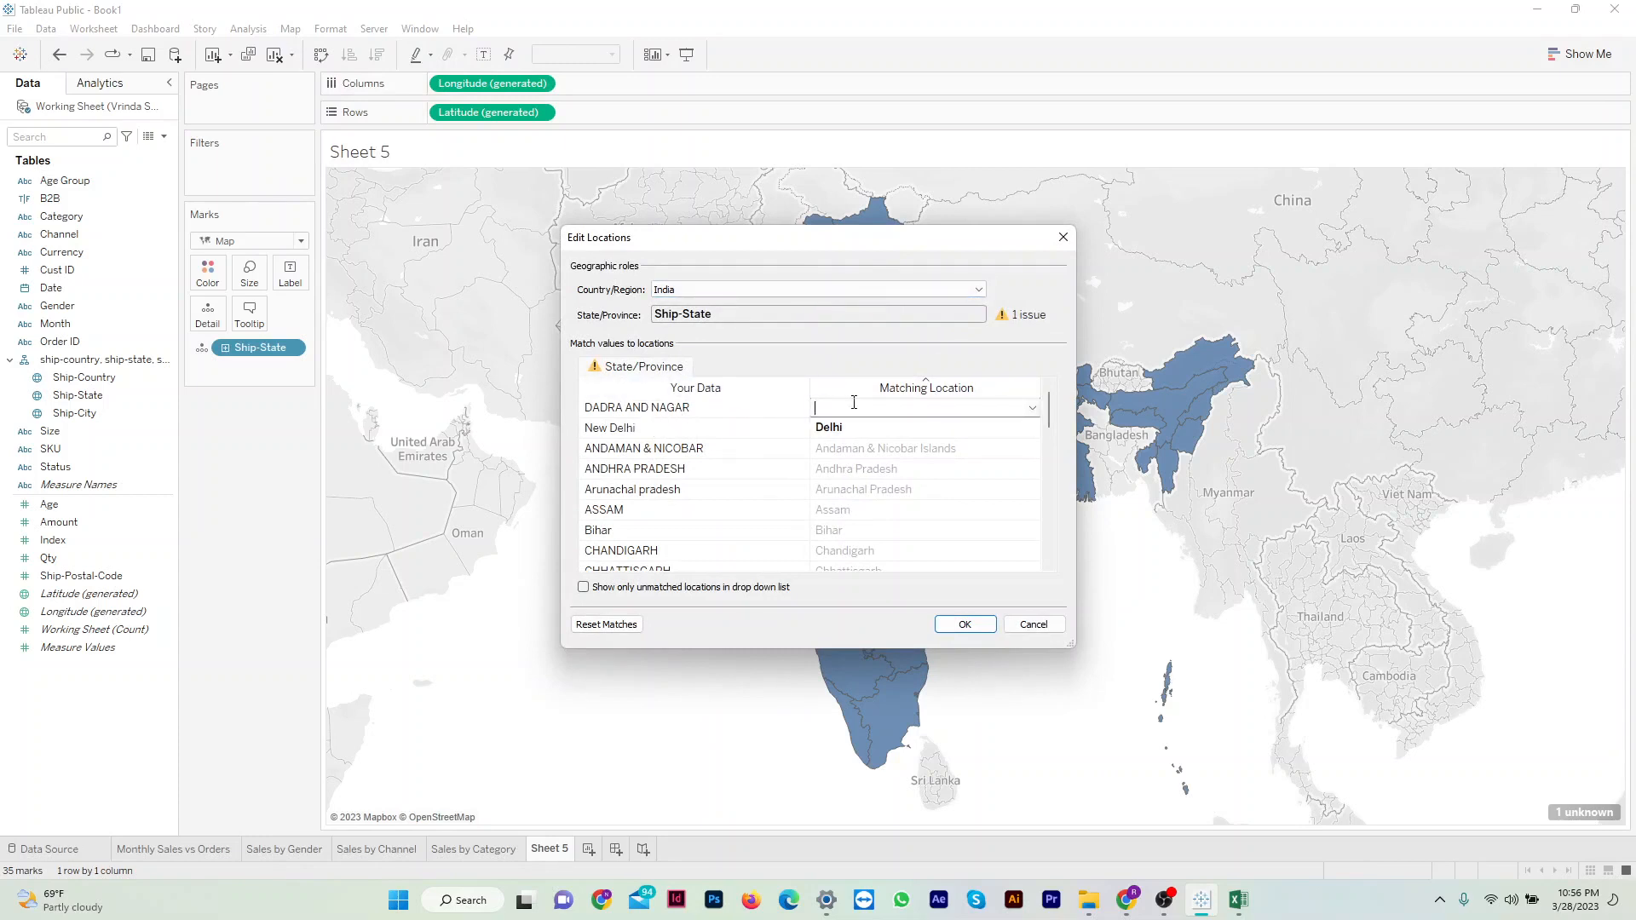
{"action": "type", "text": "Da"}
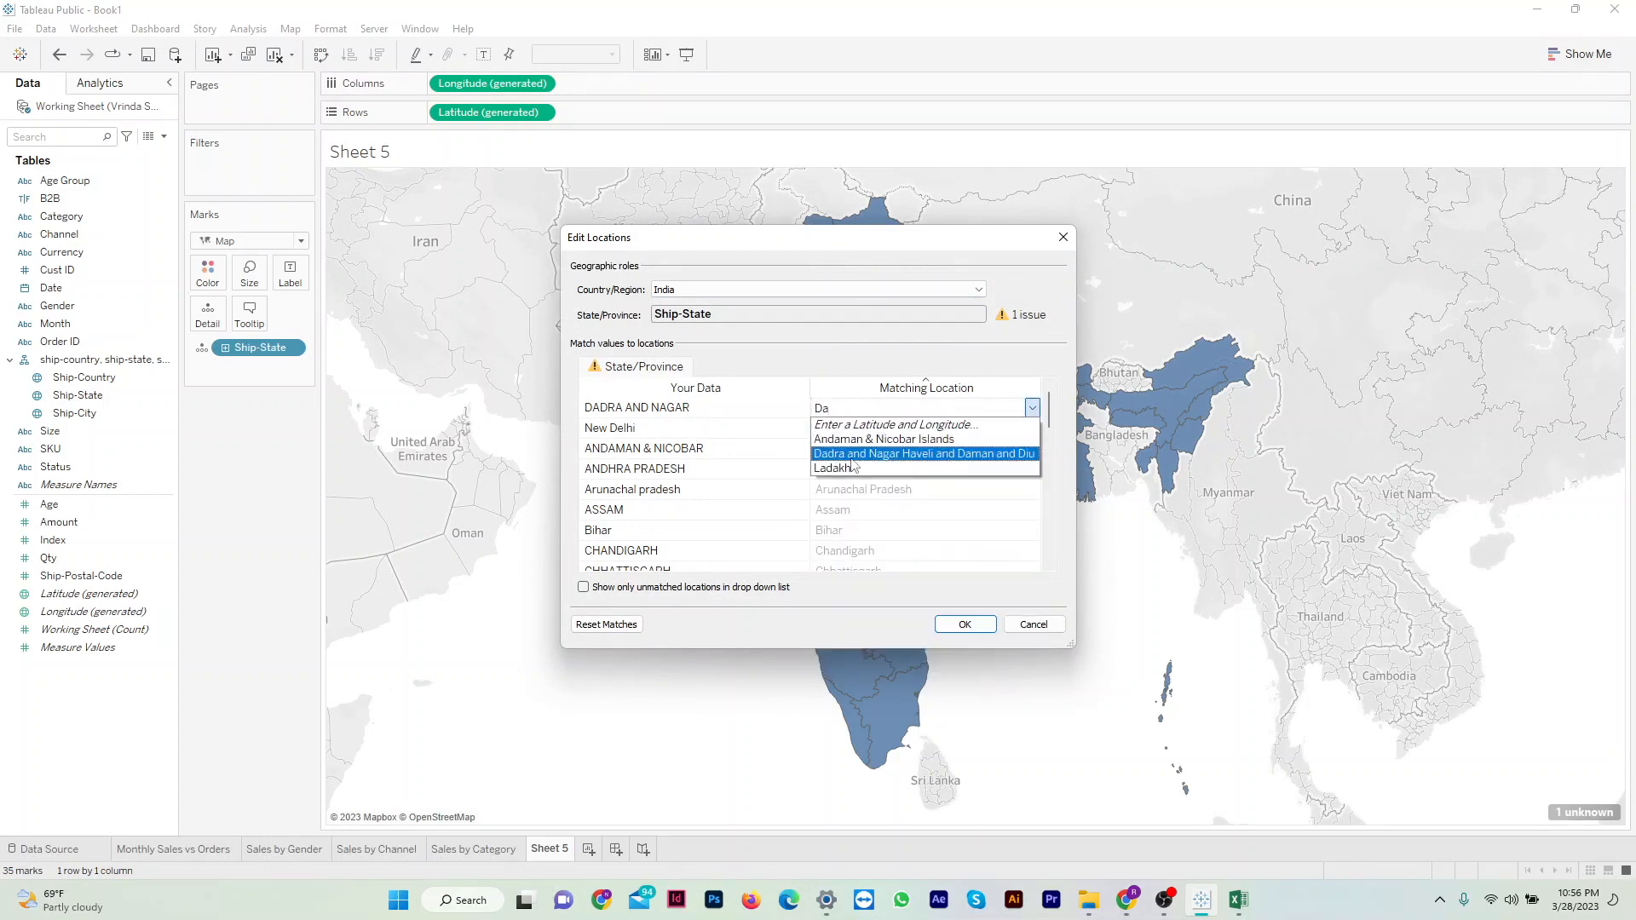
{"action": "left_click", "coordinate": [863, 456]}
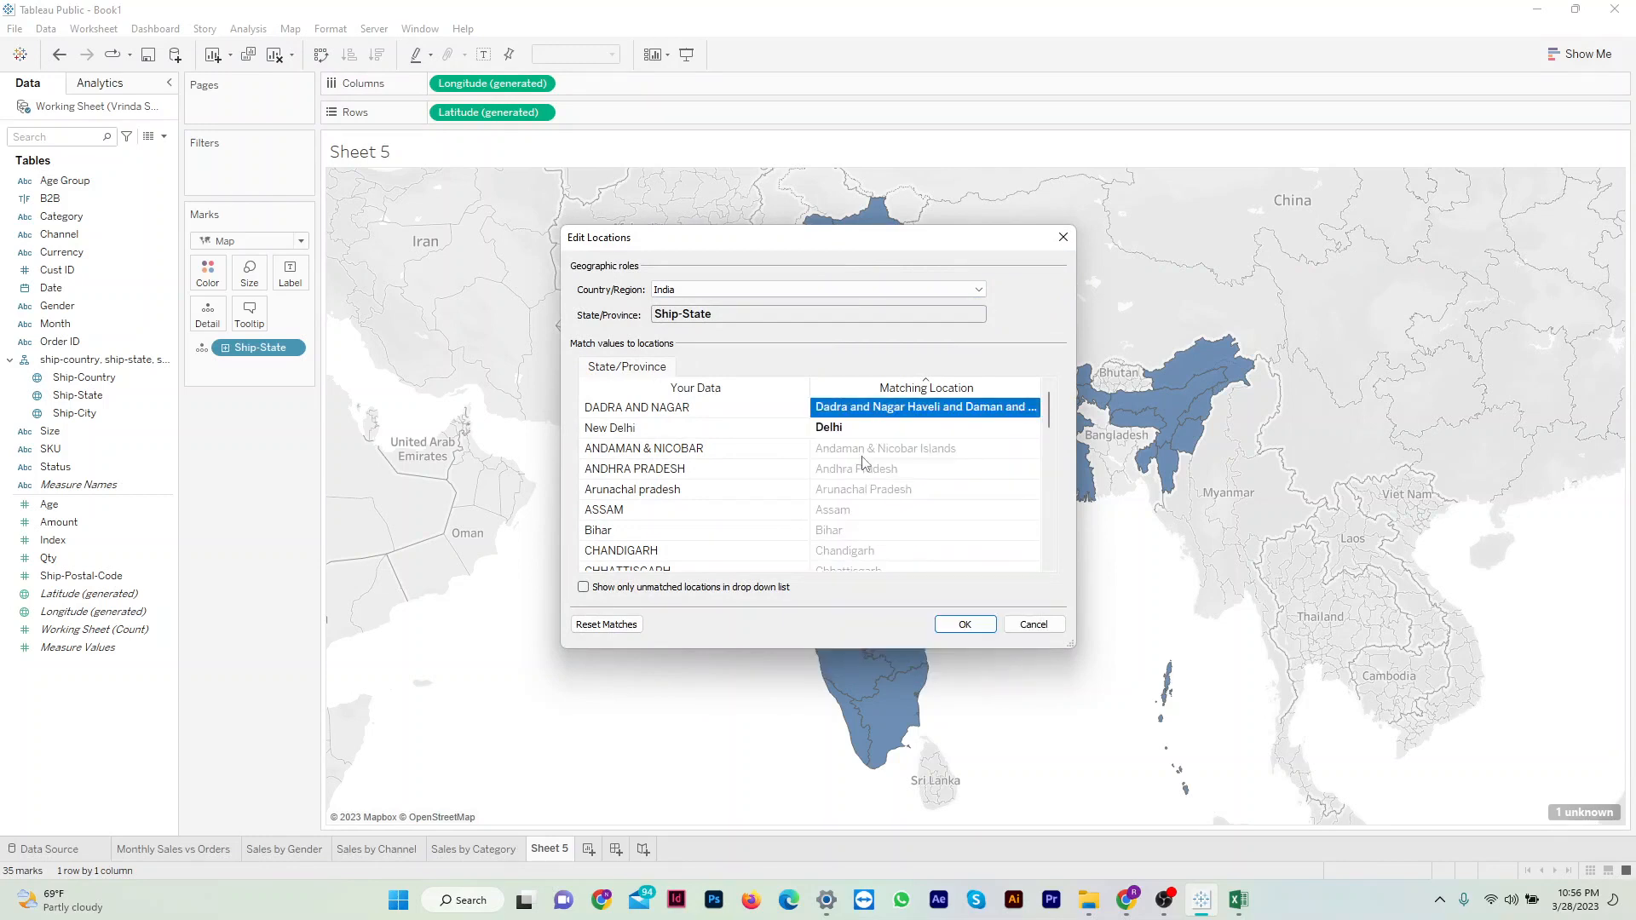
{"action": "left_click", "coordinate": [965, 625]}
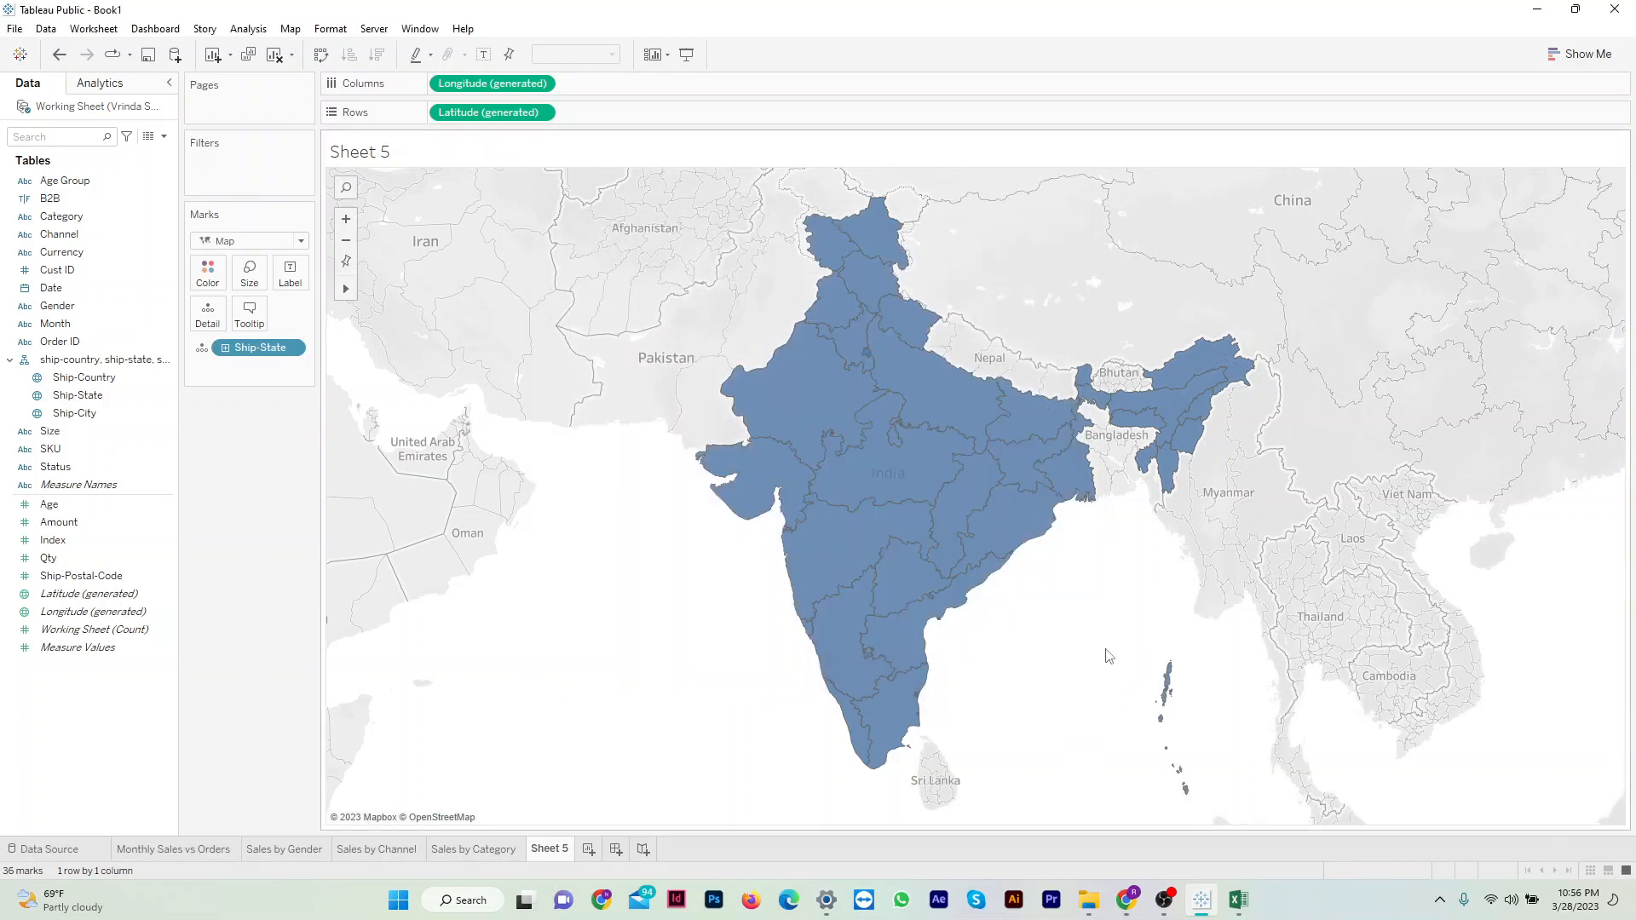
Add Amount to the India map so the states are colored by summed sales, and check the state tooltips.
{"action": "mouse_move", "coordinate": [1168, 703]}
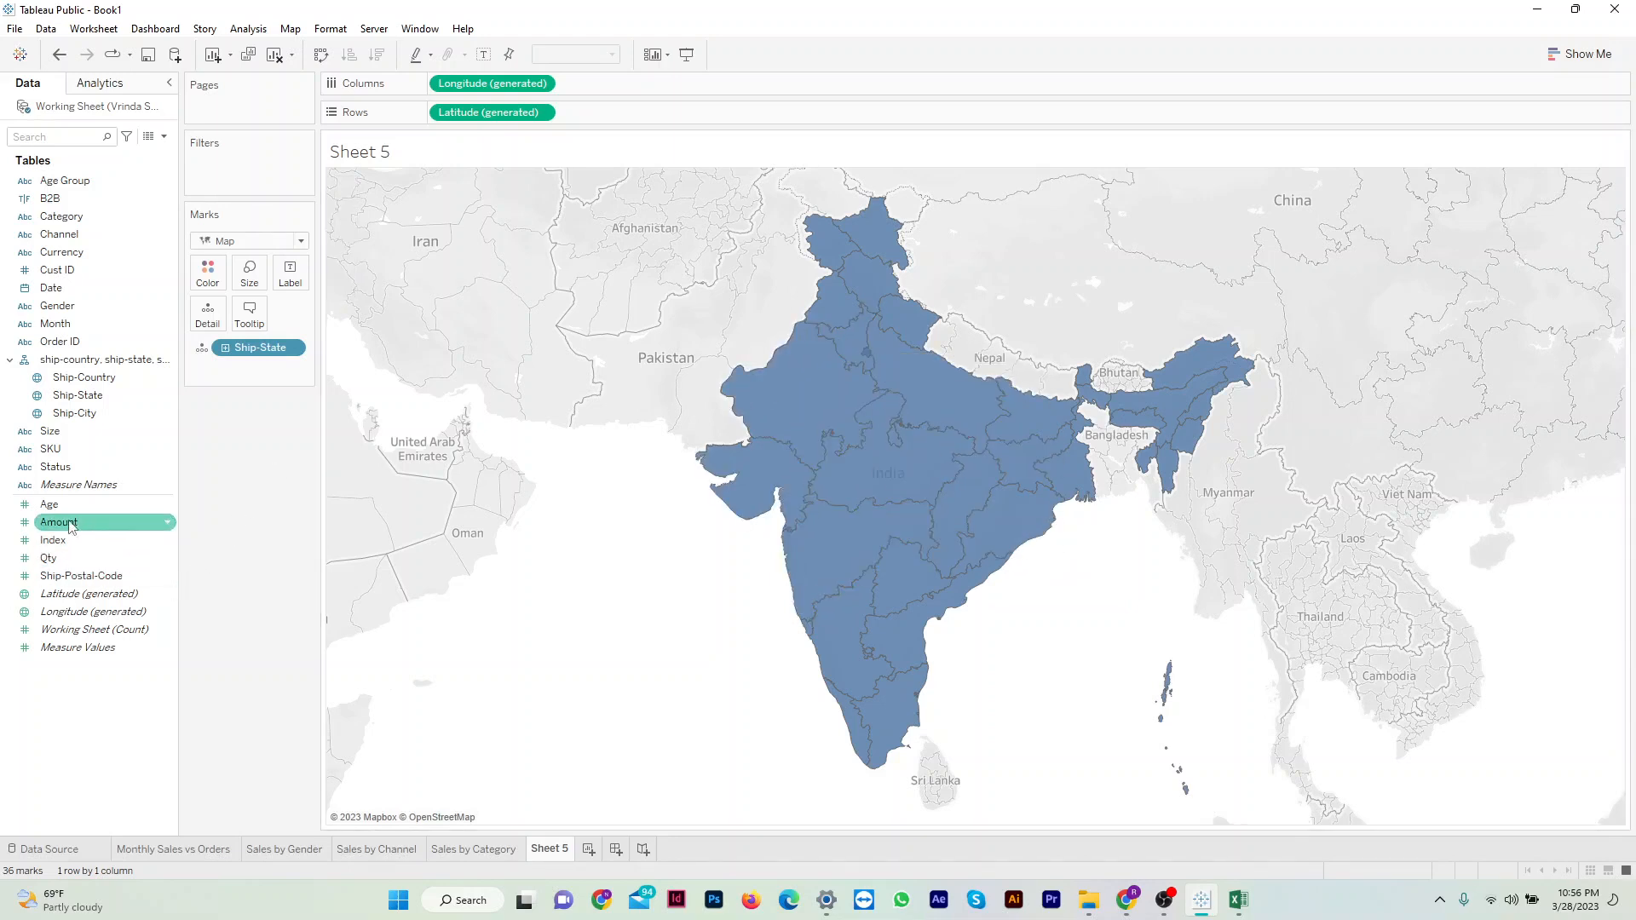
{"action": "mouse_move", "coordinate": [72, 527]}
{"action": "left_mouse_down"}
{"action": "mouse_move", "coordinate": [566, 443]}
{"action": "mouse_move", "coordinate": [859, 438]}
{"action": "left_mouse_up"}
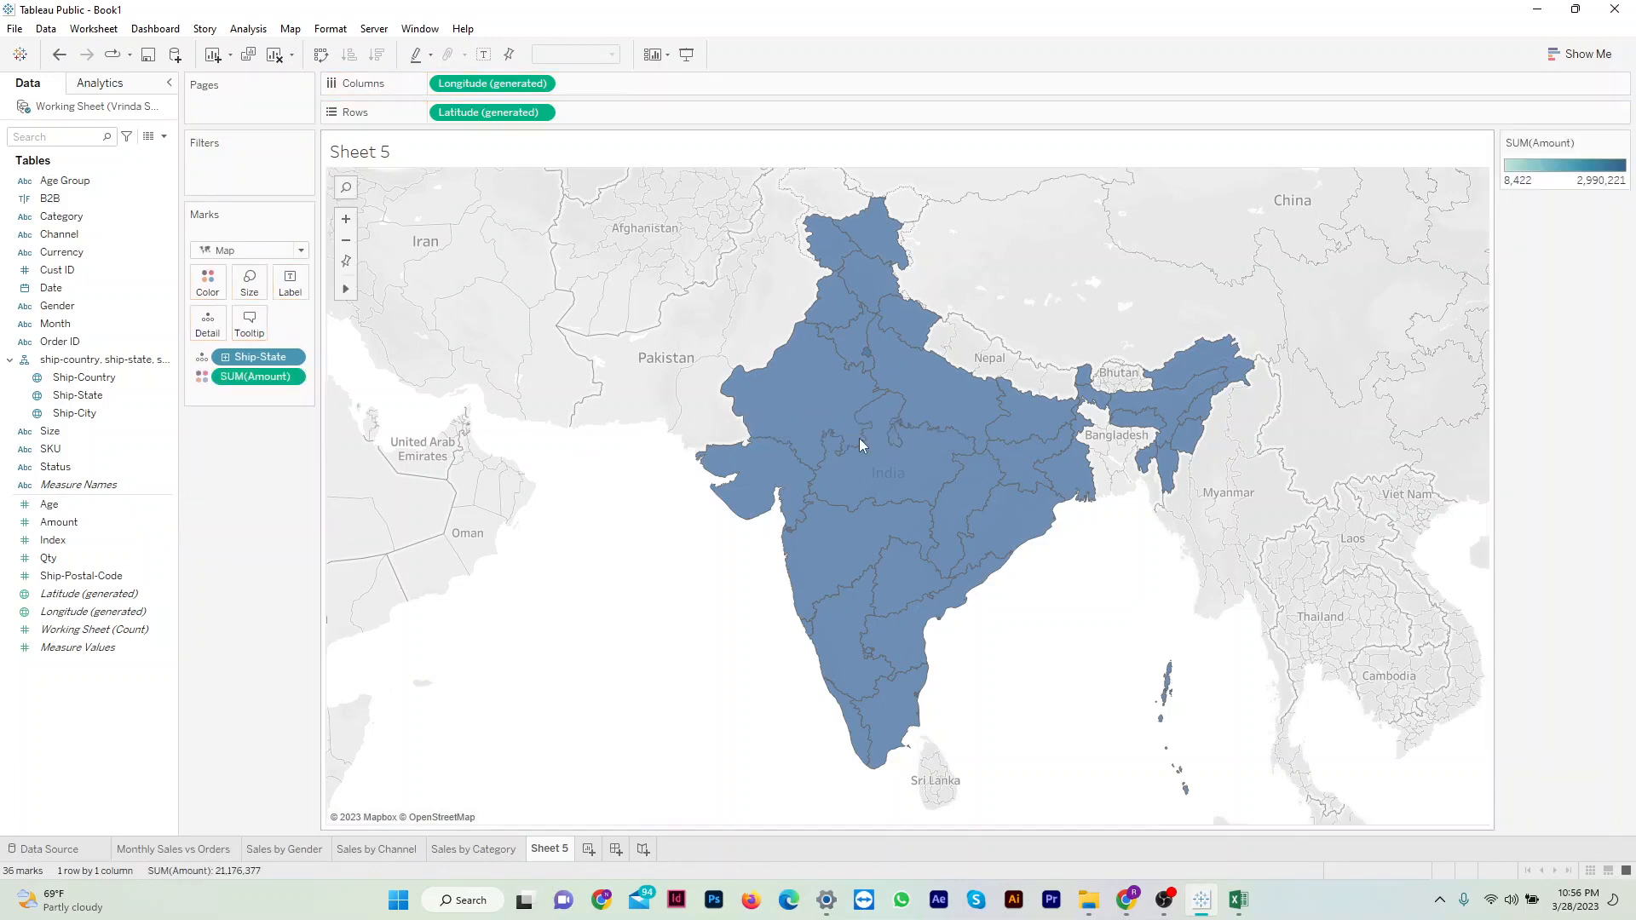
{"action": "mouse_move", "coordinate": [735, 351]}
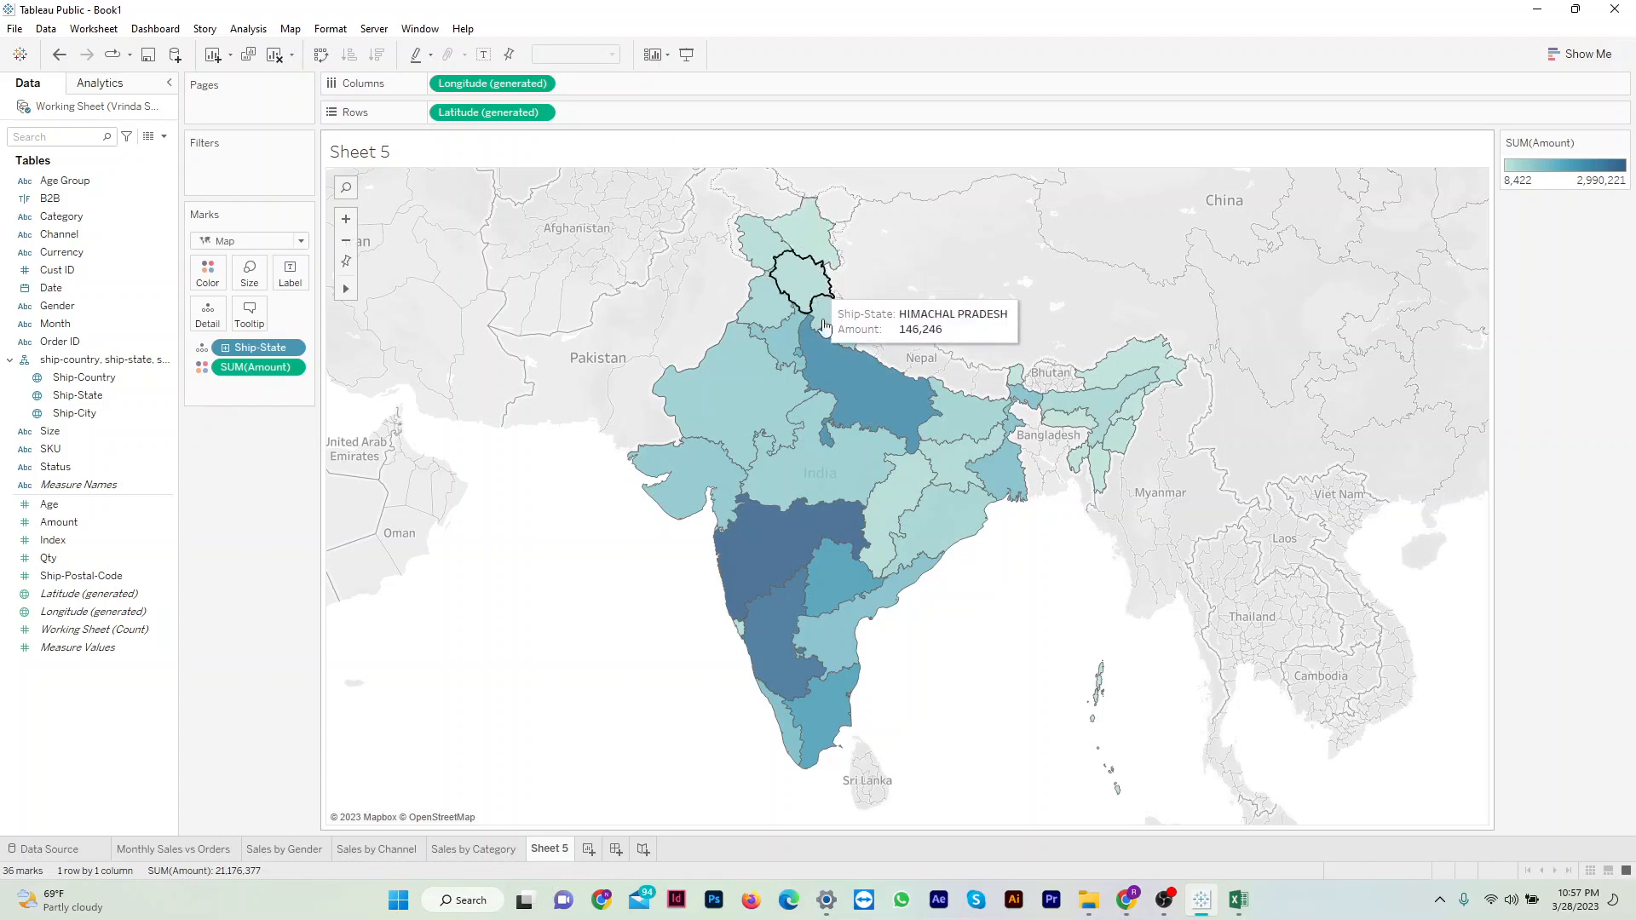
{"action": "mouse_move", "coordinate": [838, 542]}
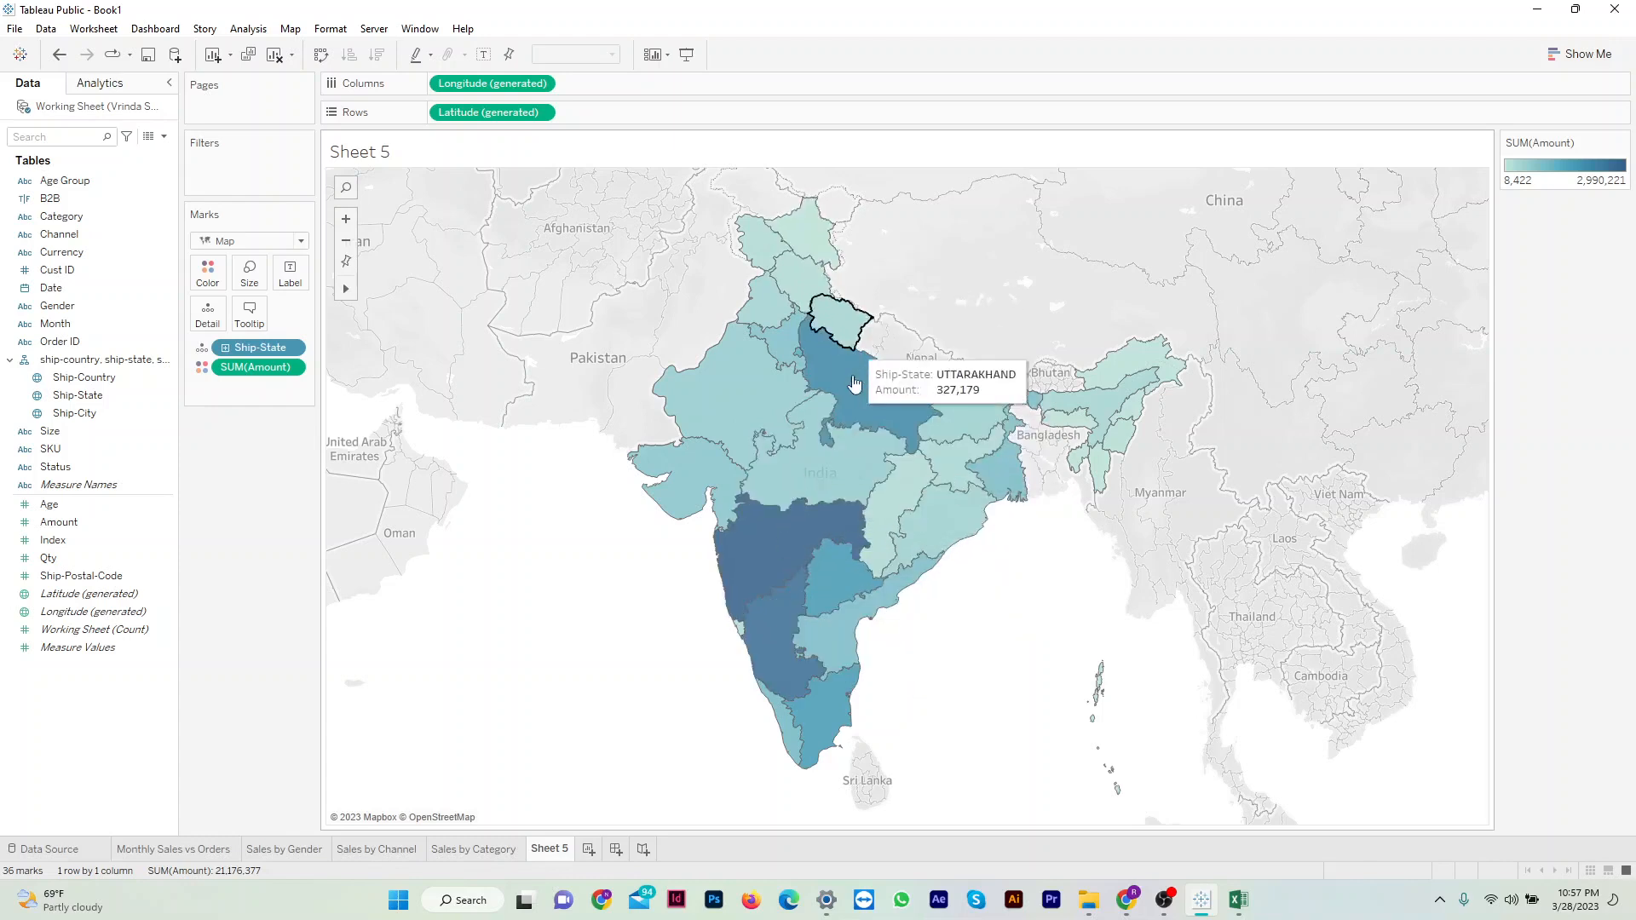
Examine the sales amounts of individual states across the India map.
{"action": "mouse_move", "coordinate": [754, 579]}
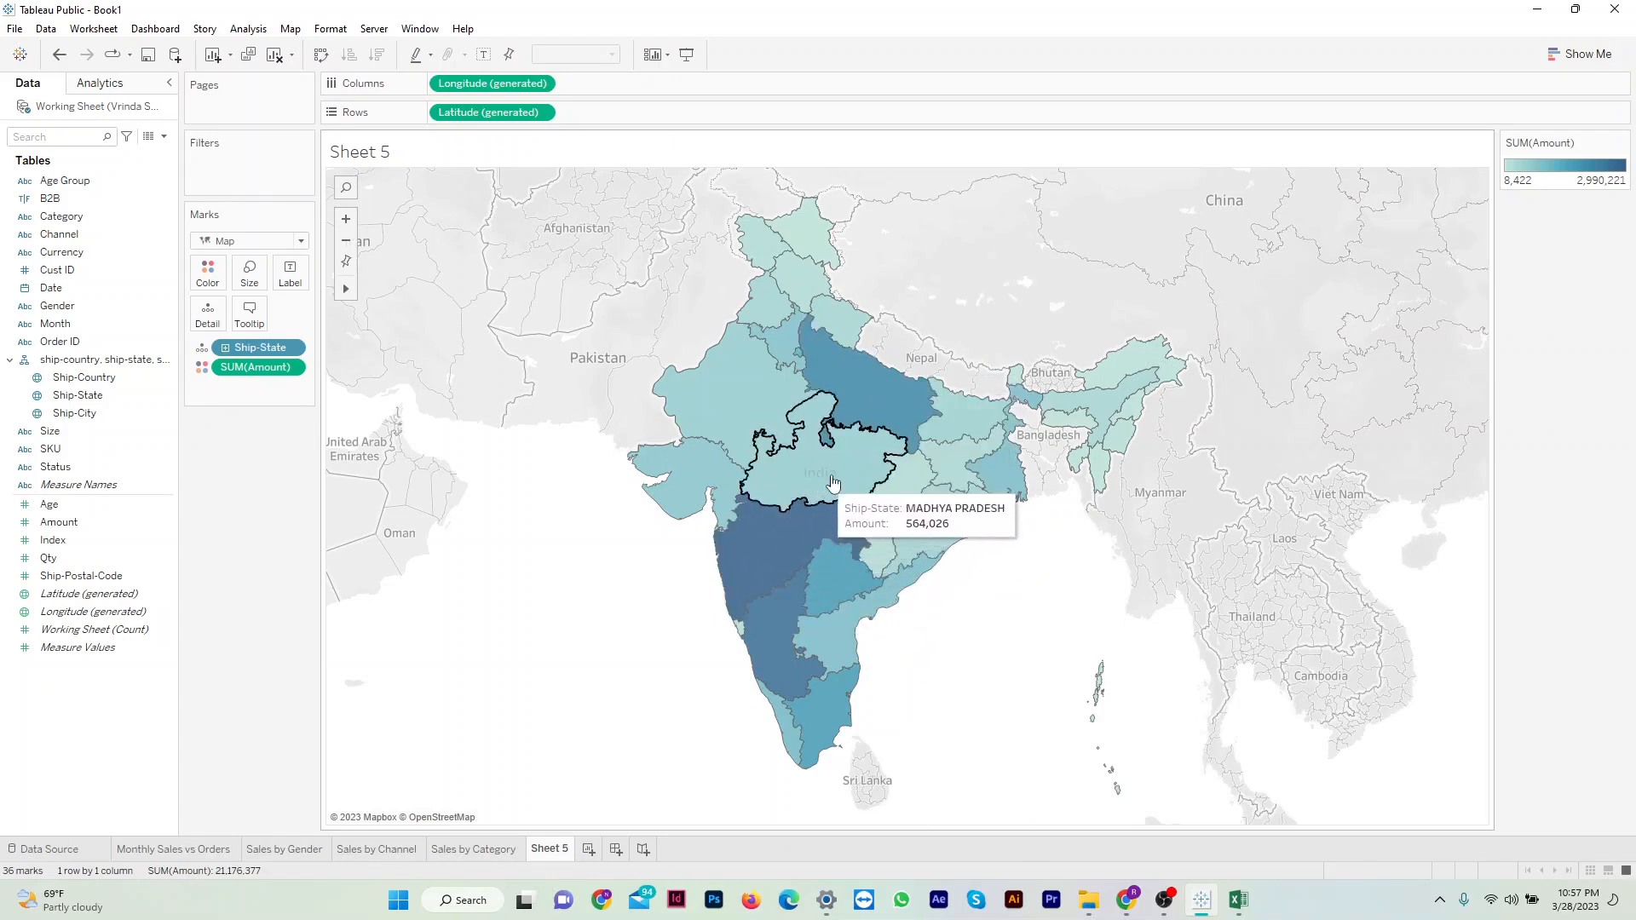
{"action": "mouse_move", "coordinate": [886, 391]}
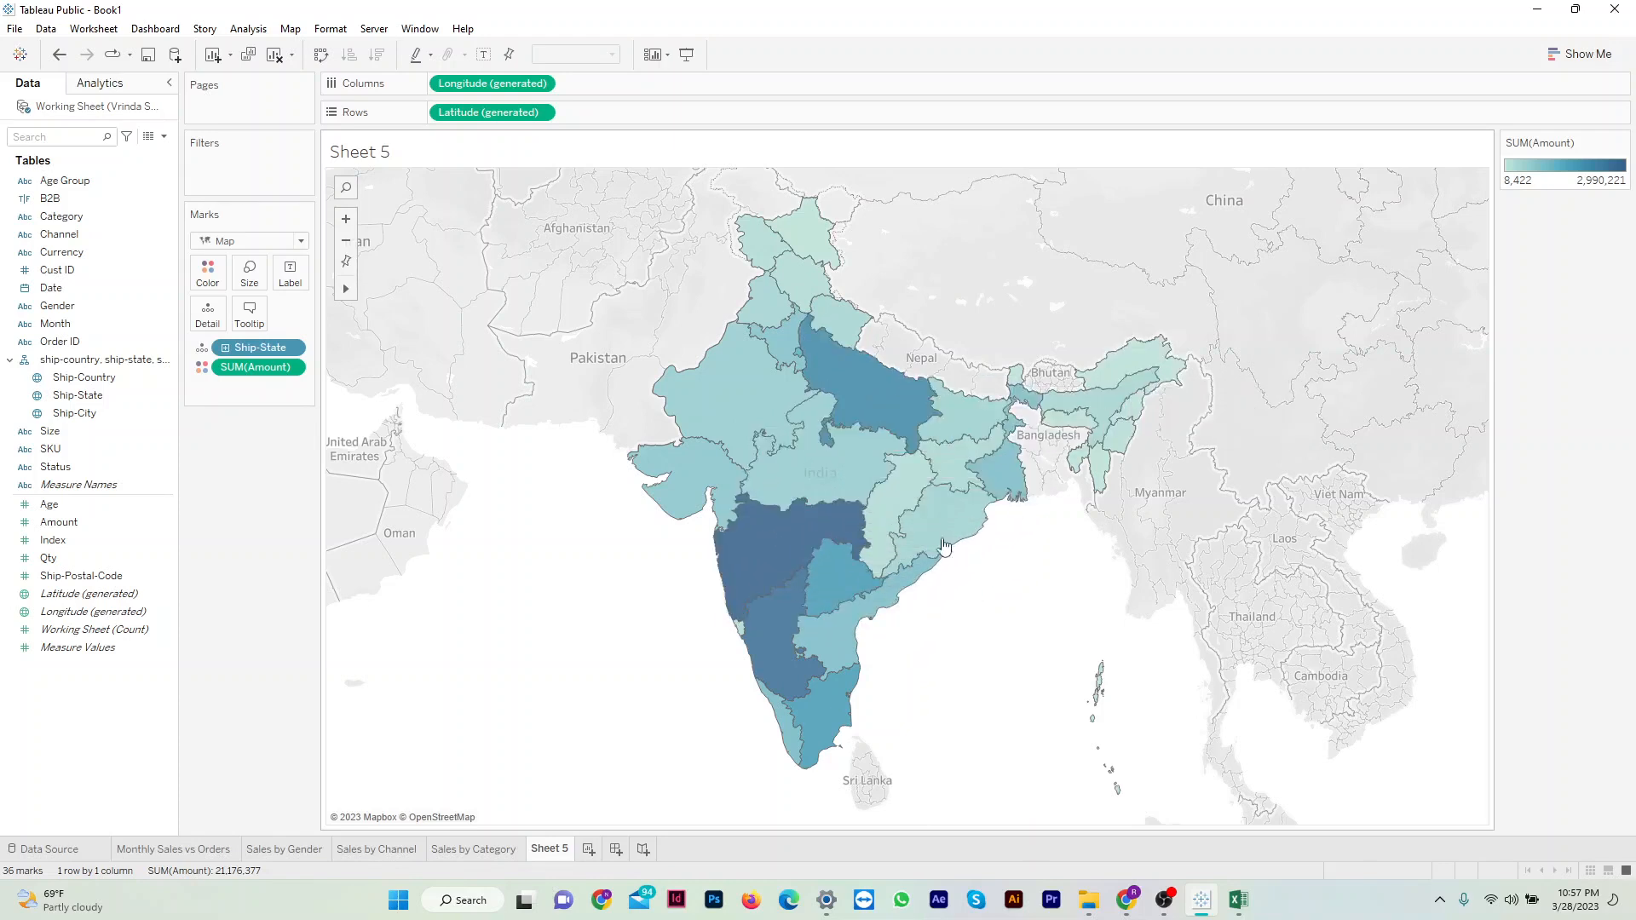
{"action": "mouse_move", "coordinate": [820, 720]}
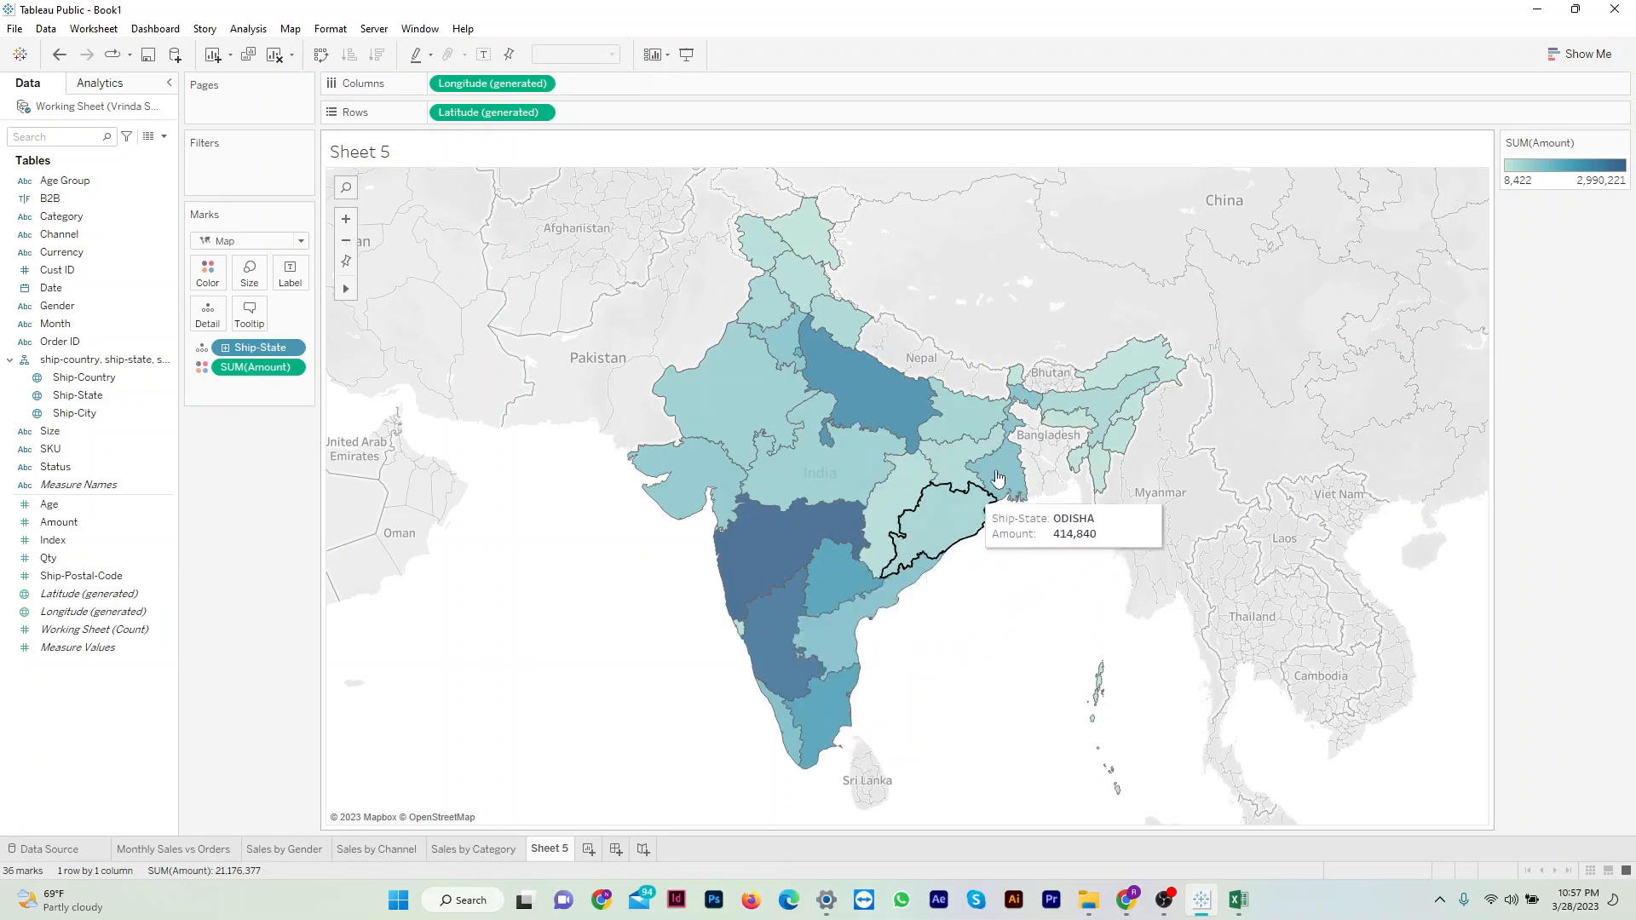
{"action": "mouse_move", "coordinate": [1009, 465]}
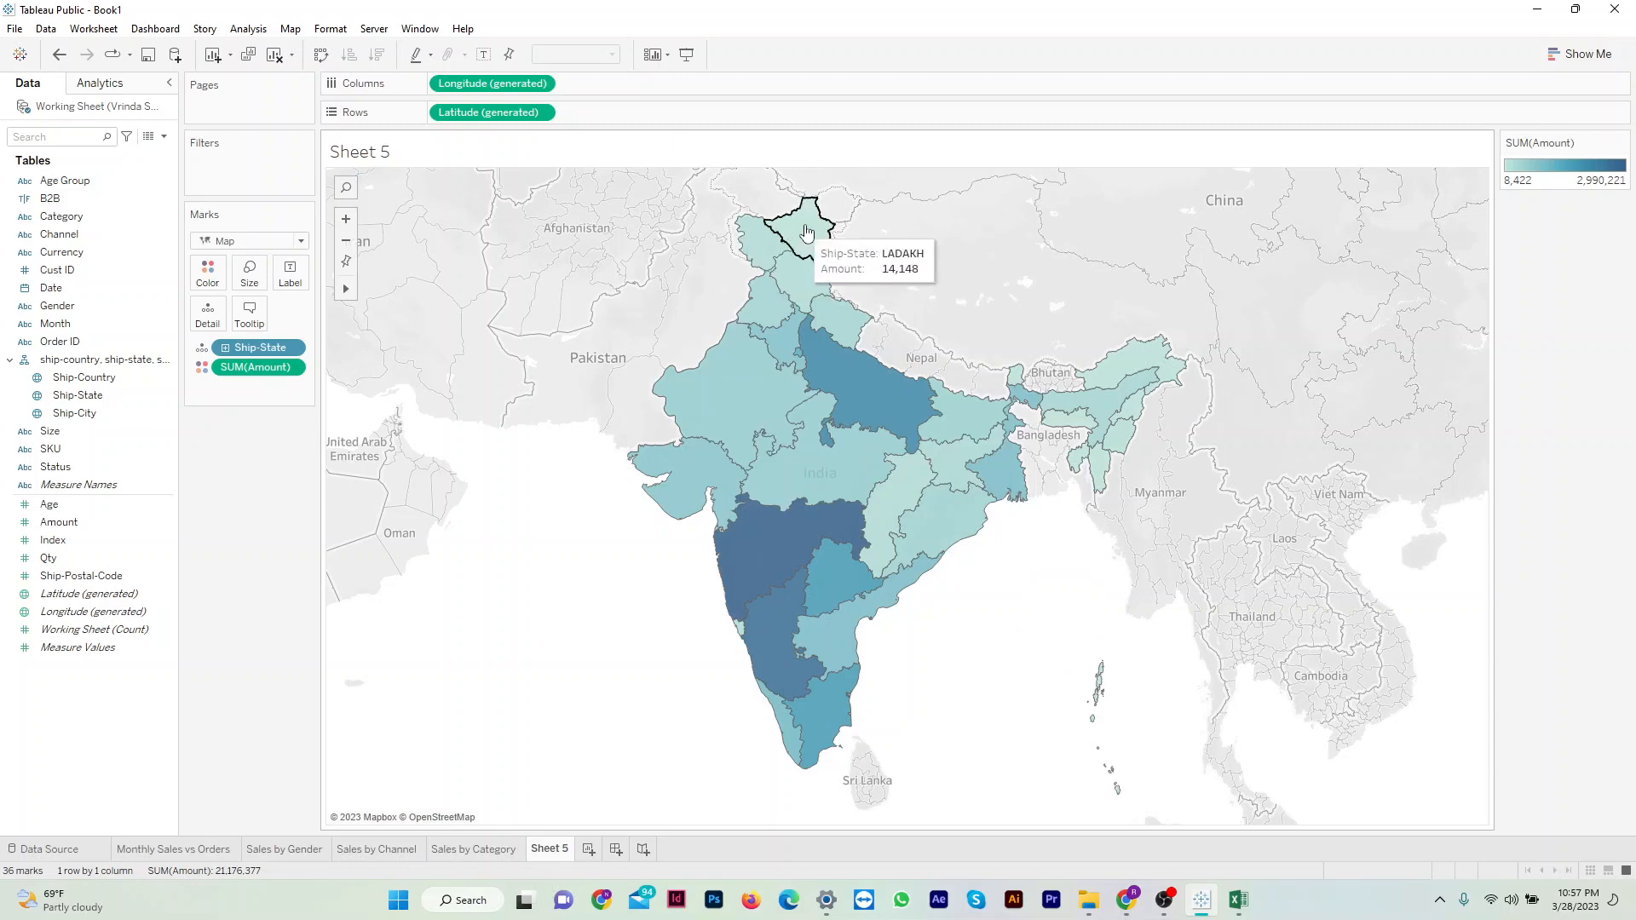
{"action": "mouse_move", "coordinate": [782, 271]}
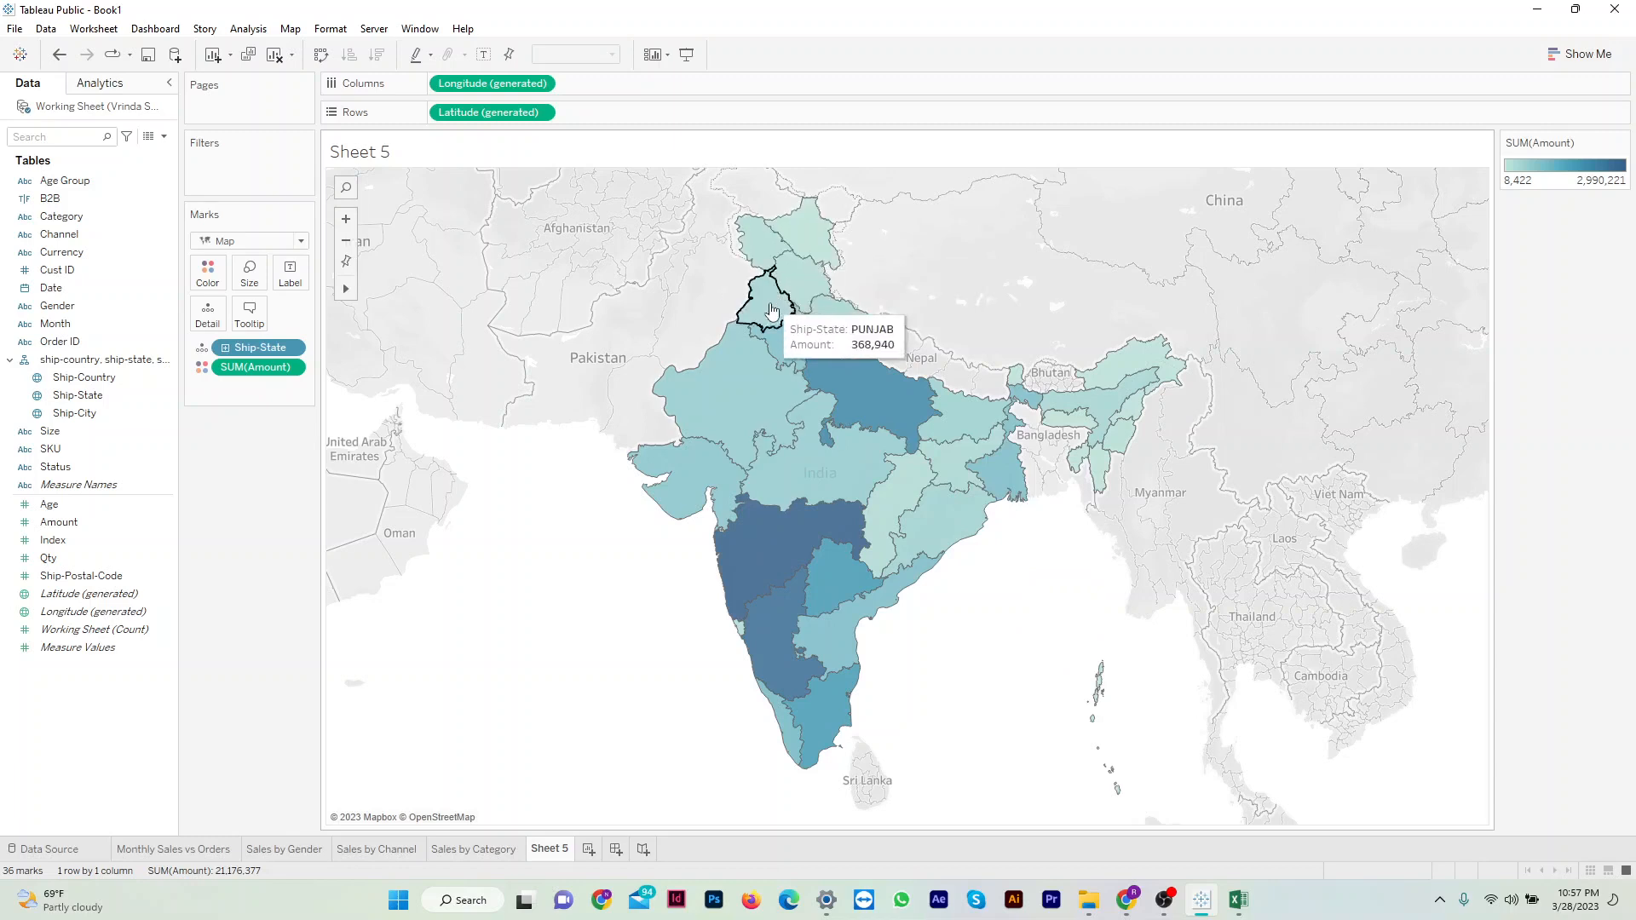
{"action": "mouse_move", "coordinate": [784, 551]}
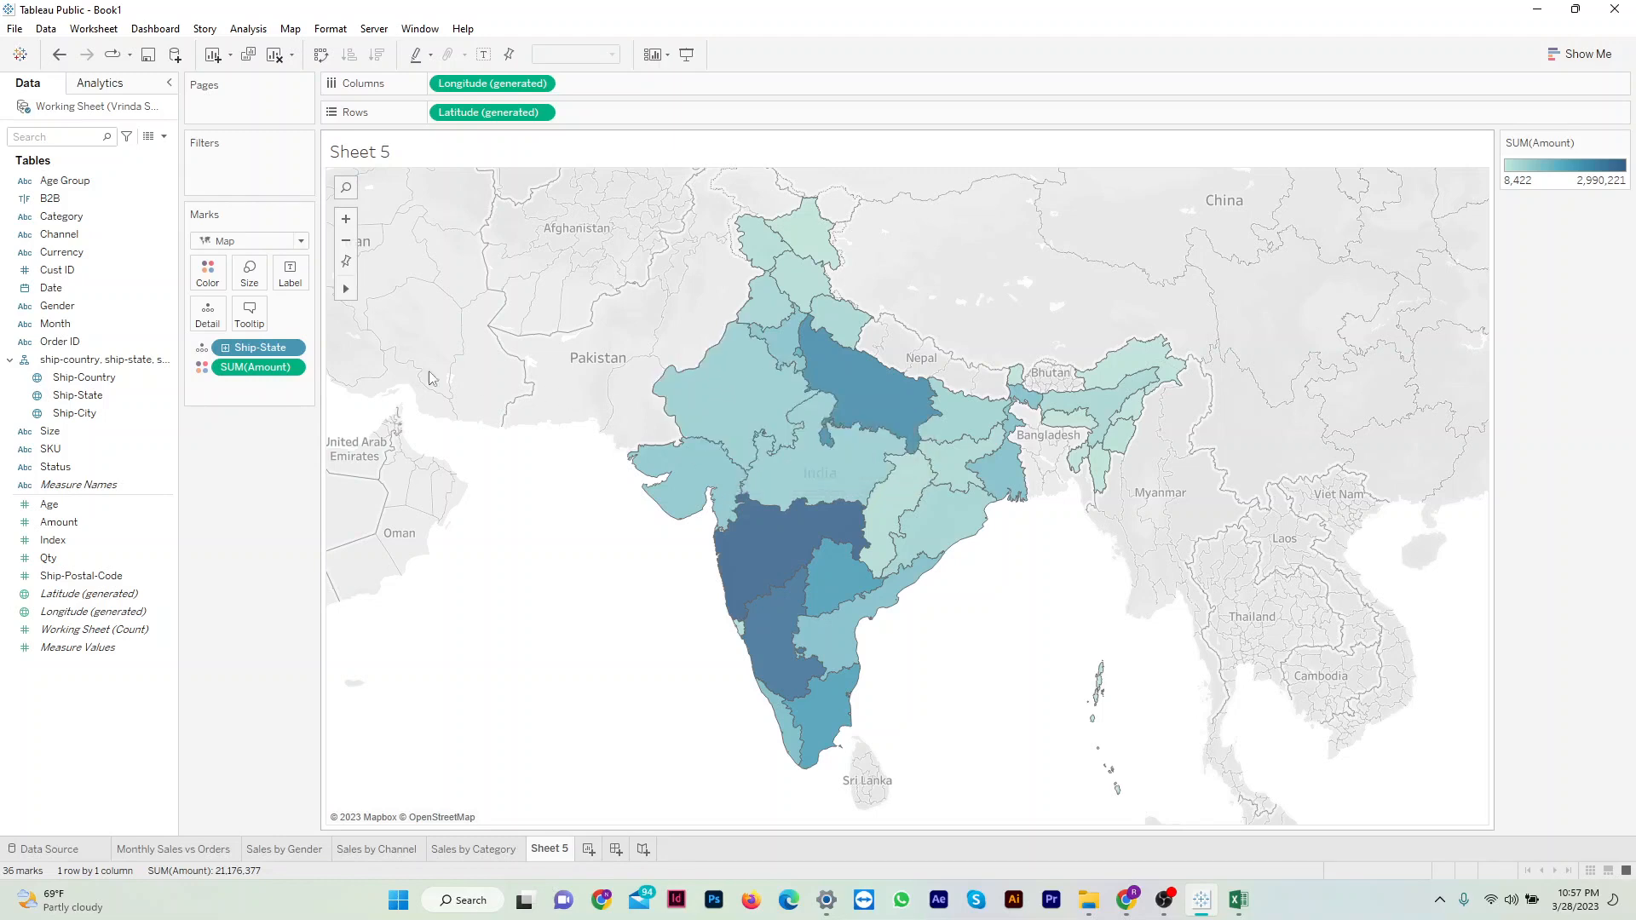
Format the summed Amount as custom currency in Millions (M) with the prefix ₹.
{"action": "left_click", "coordinate": [292, 369]}
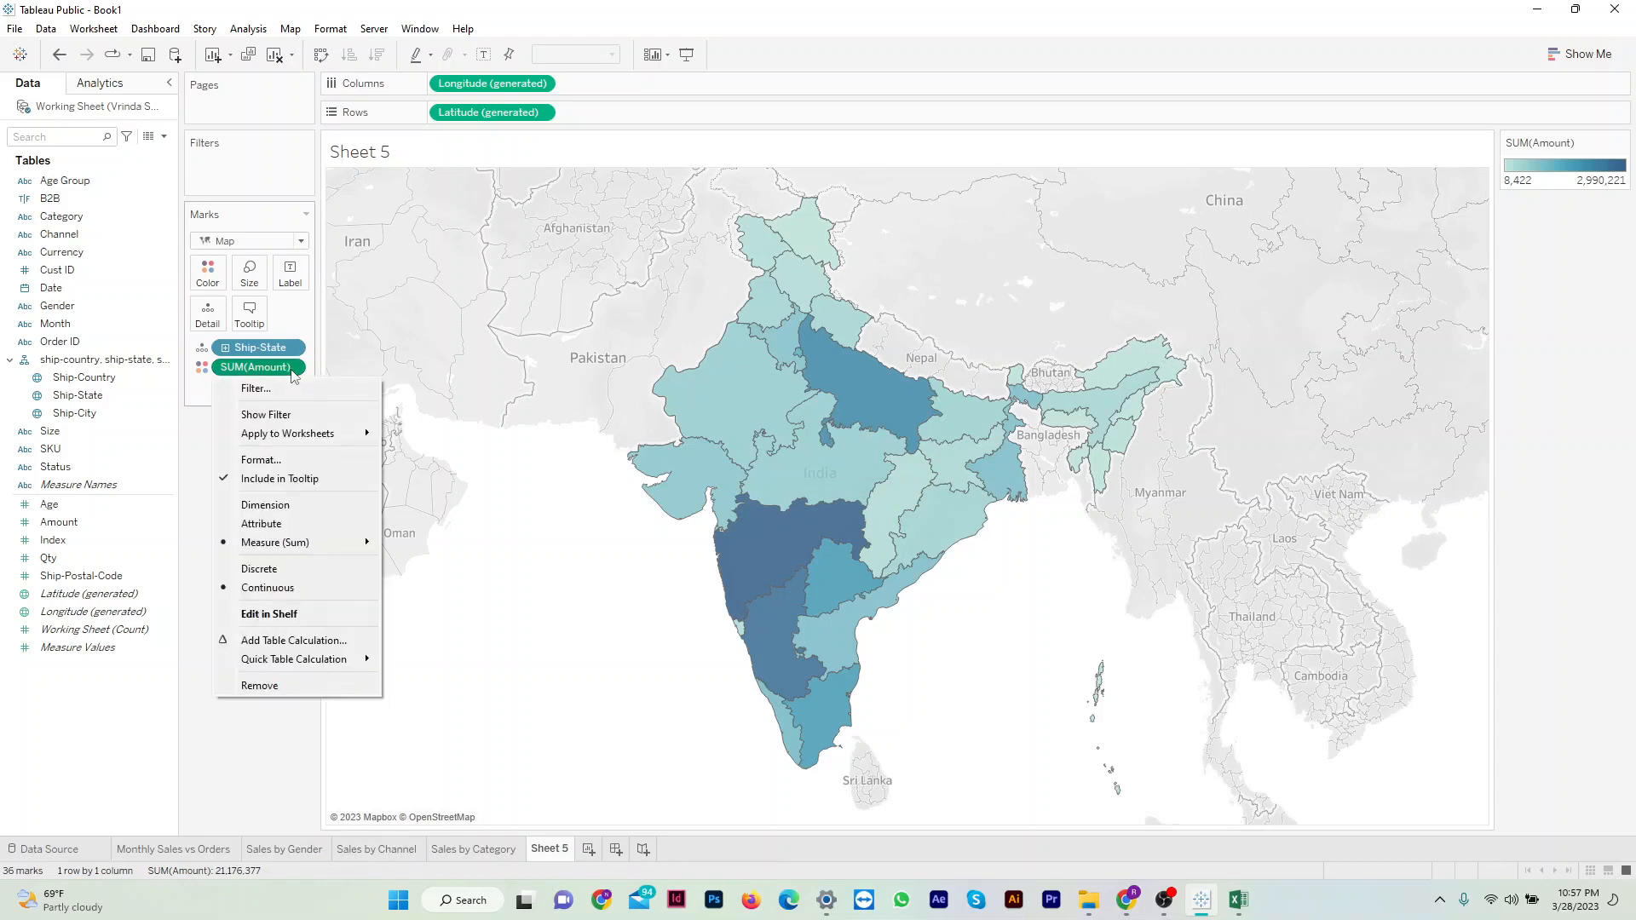
{"action": "left_click", "coordinate": [319, 451]}
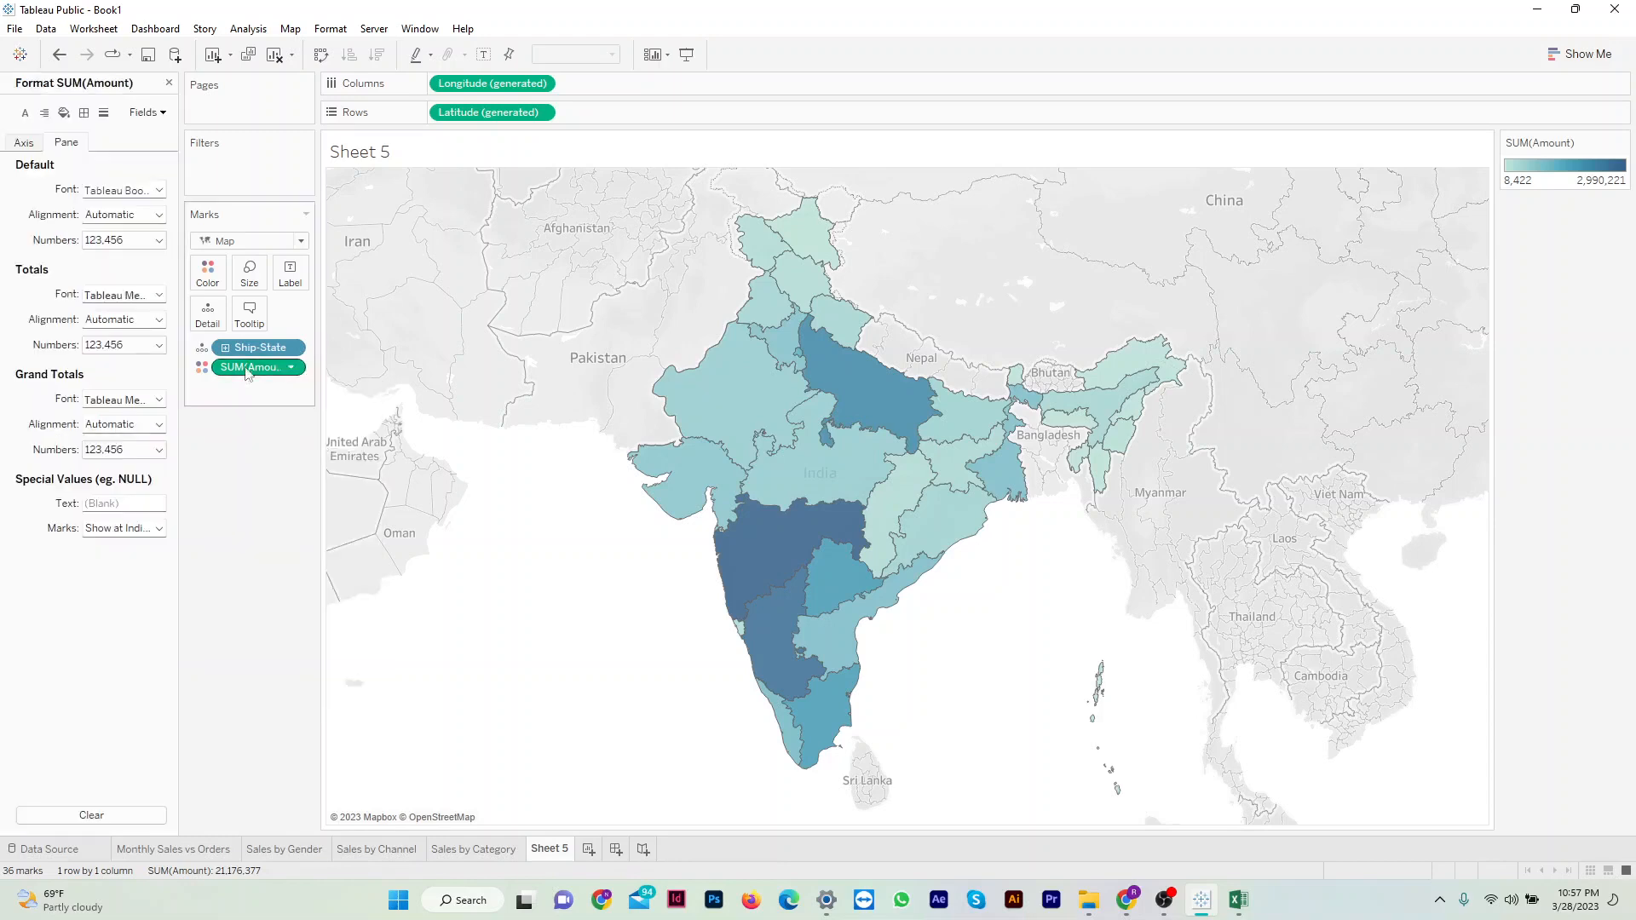
{"action": "left_click", "coordinate": [158, 242]}
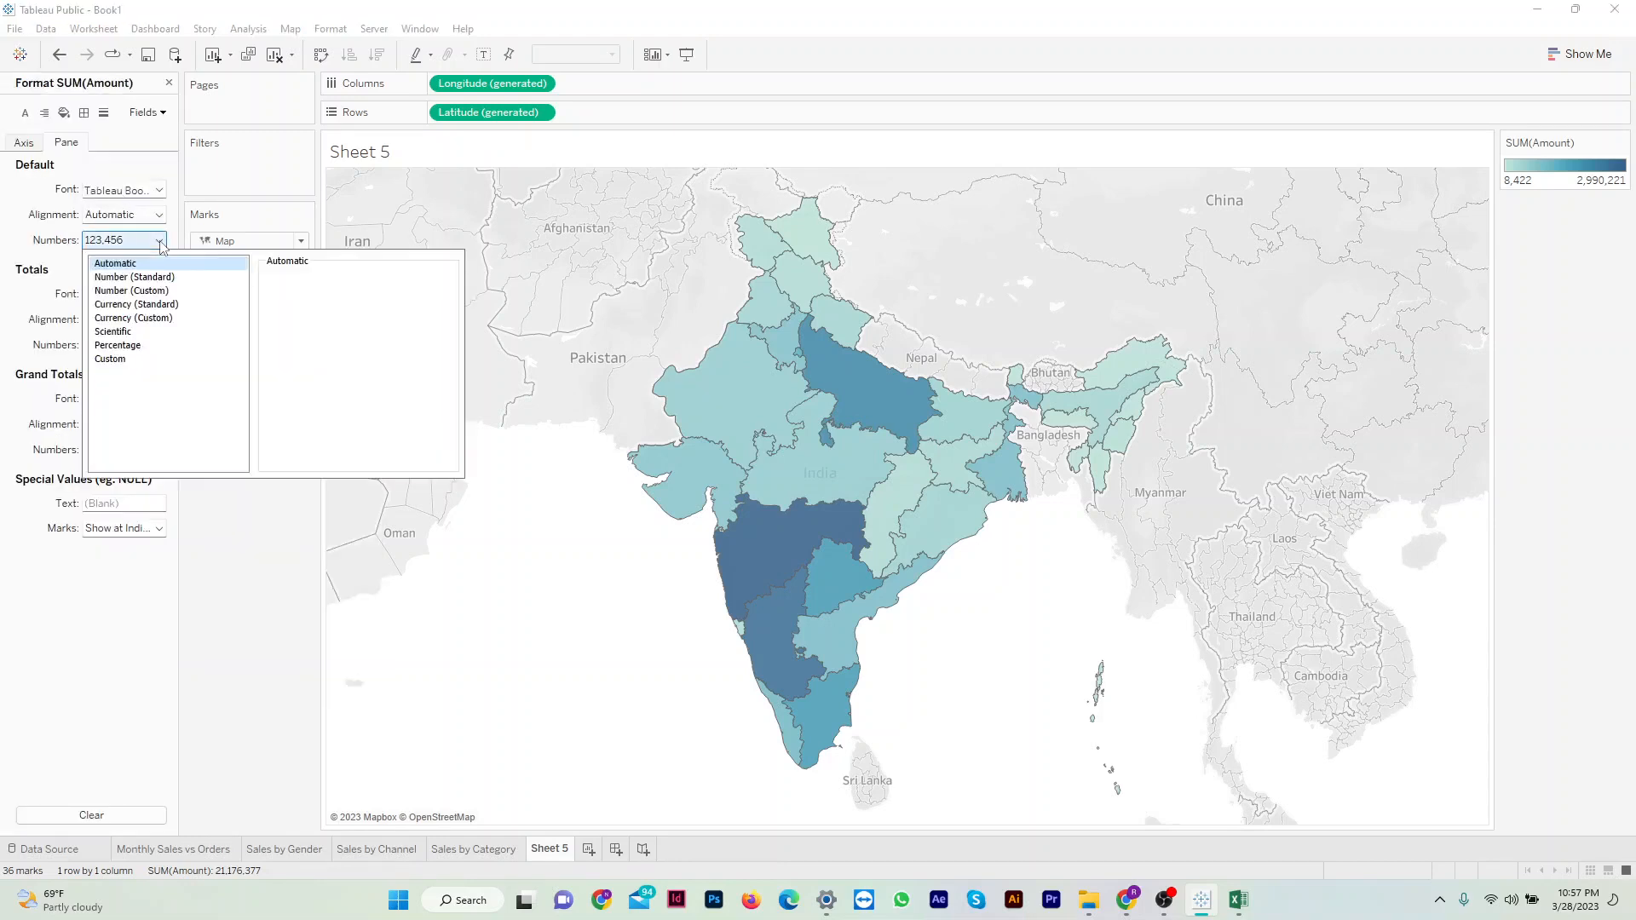
{"action": "left_click", "coordinate": [158, 319]}
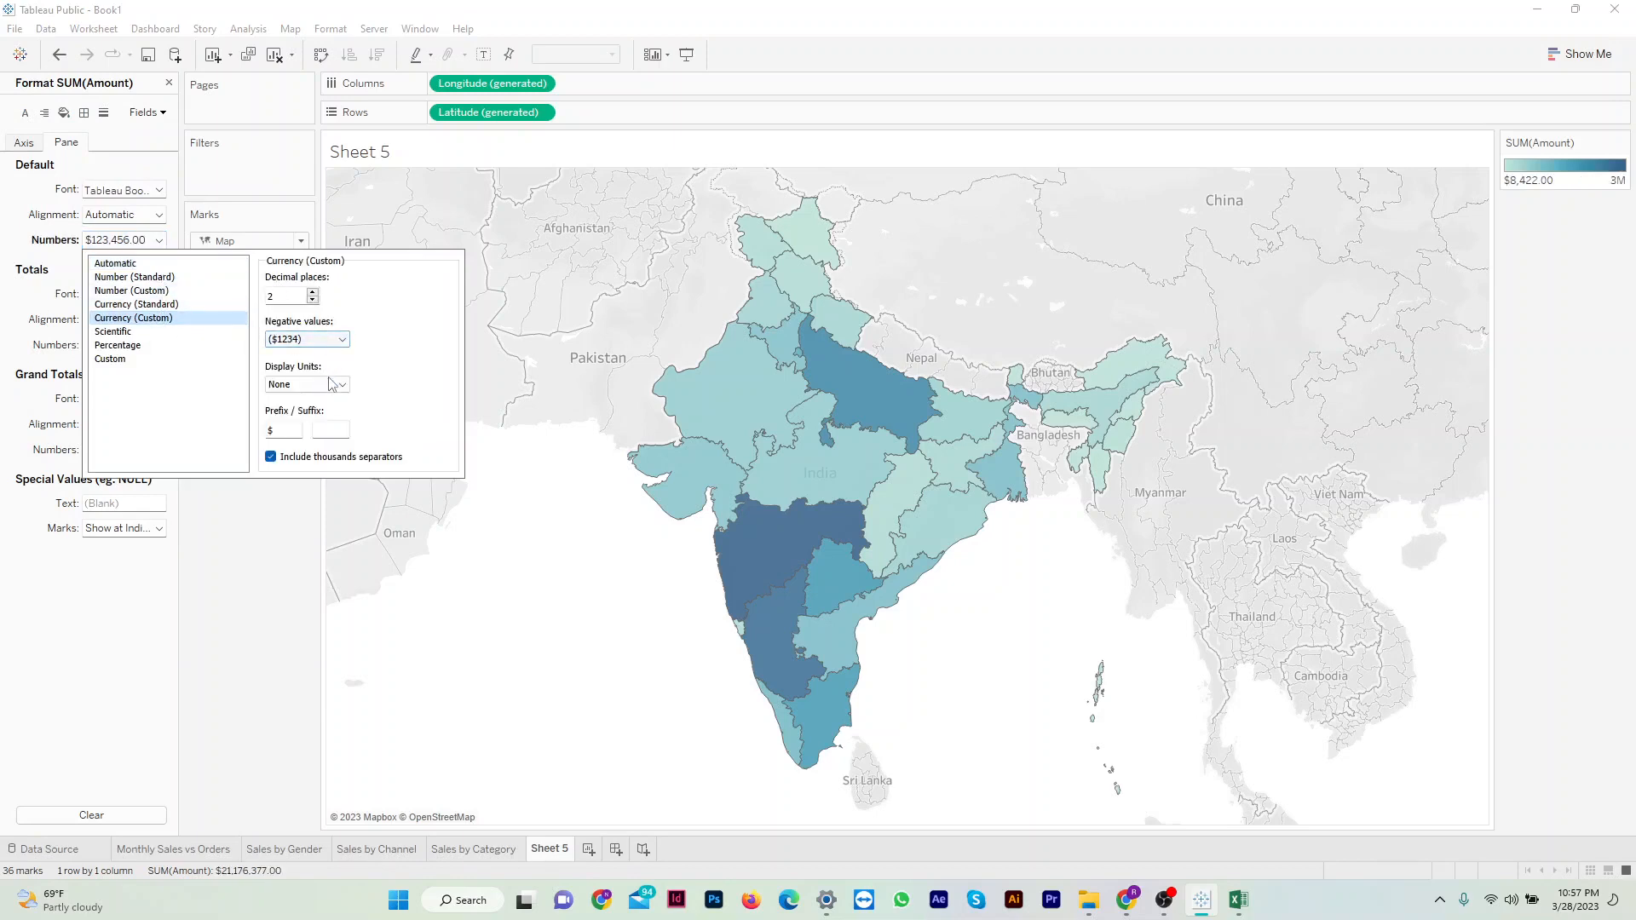
{"action": "left_click", "coordinate": [332, 384]}
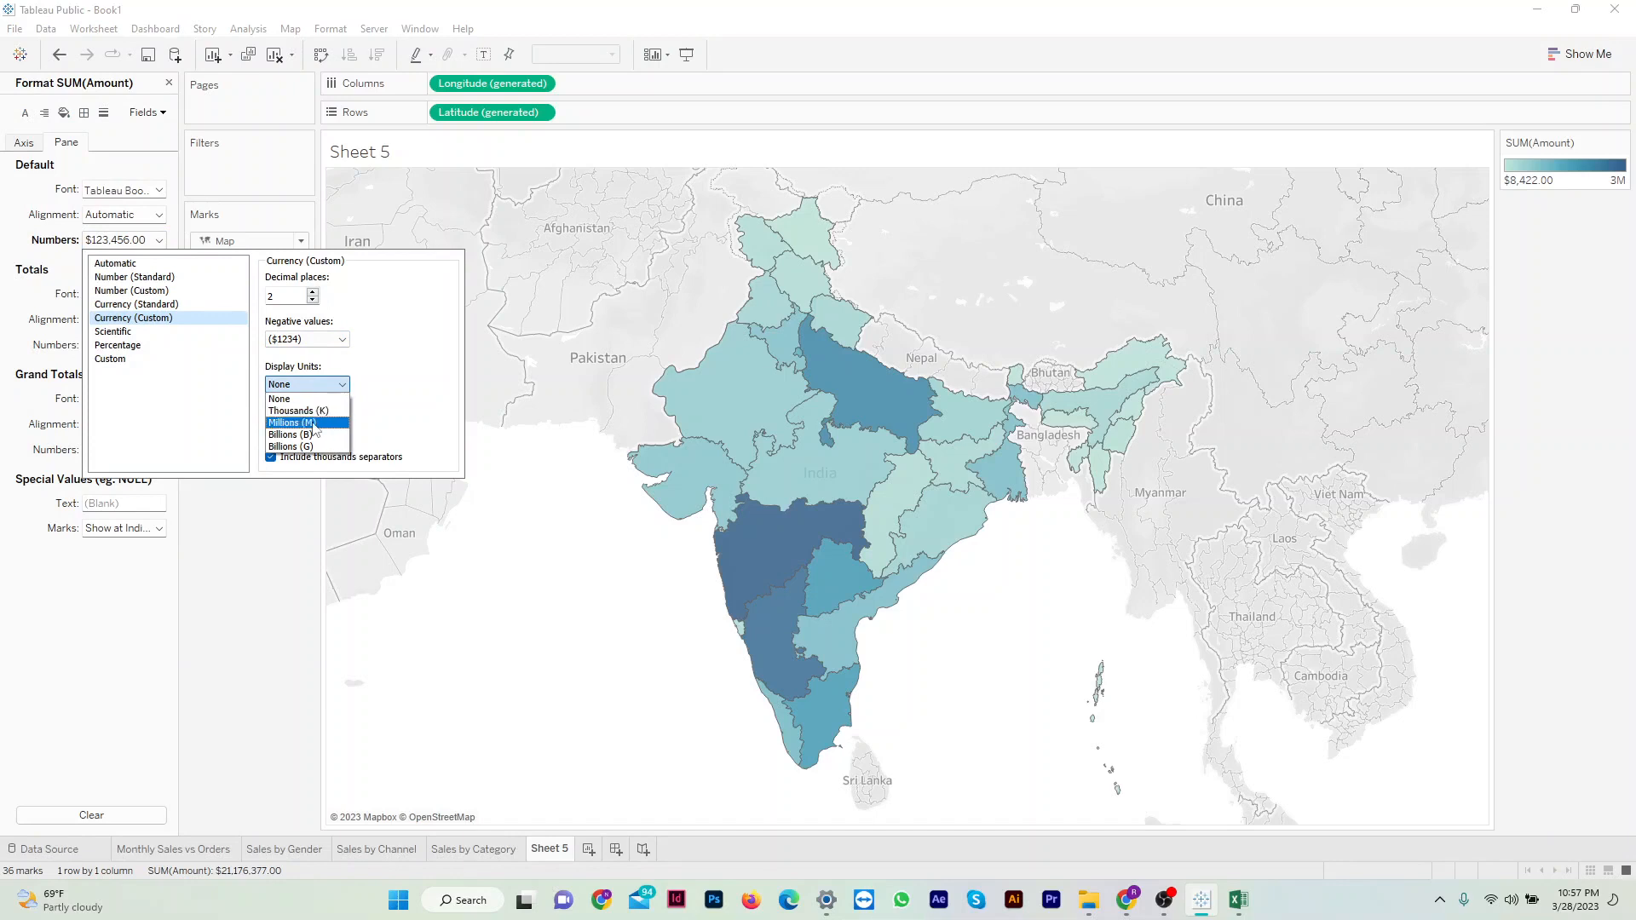
{"action": "left_click", "coordinate": [313, 423]}
{"action": "left_click", "coordinate": [281, 428]}
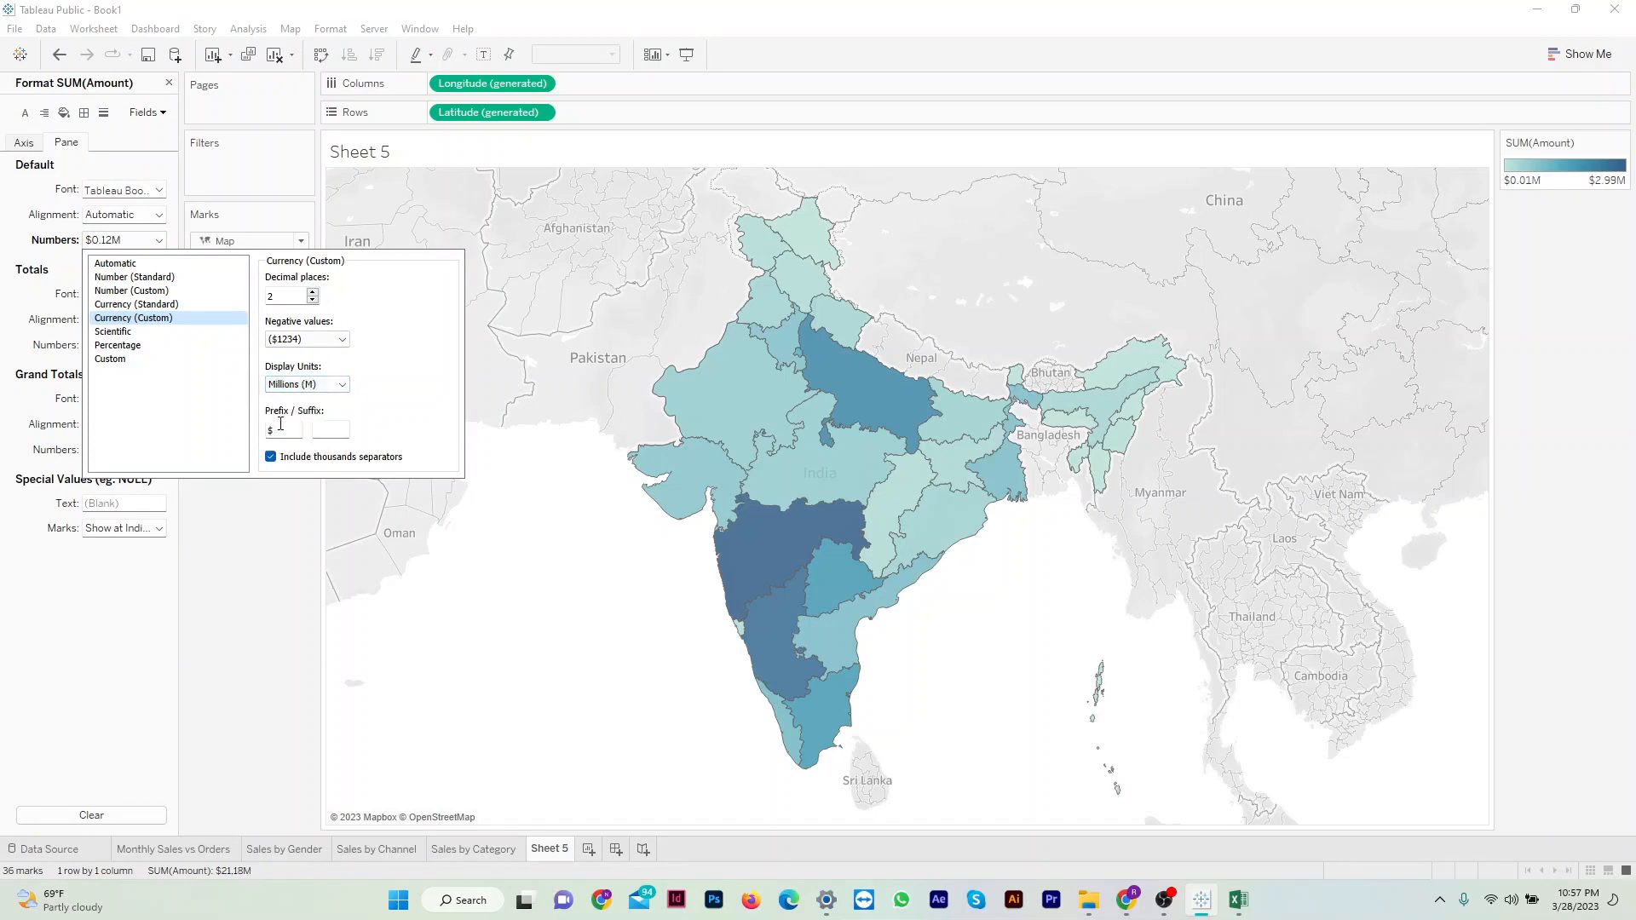
{"action": "key", "text": "BackSpace"}
{"action": "left_click", "coordinate": [239, 515]}
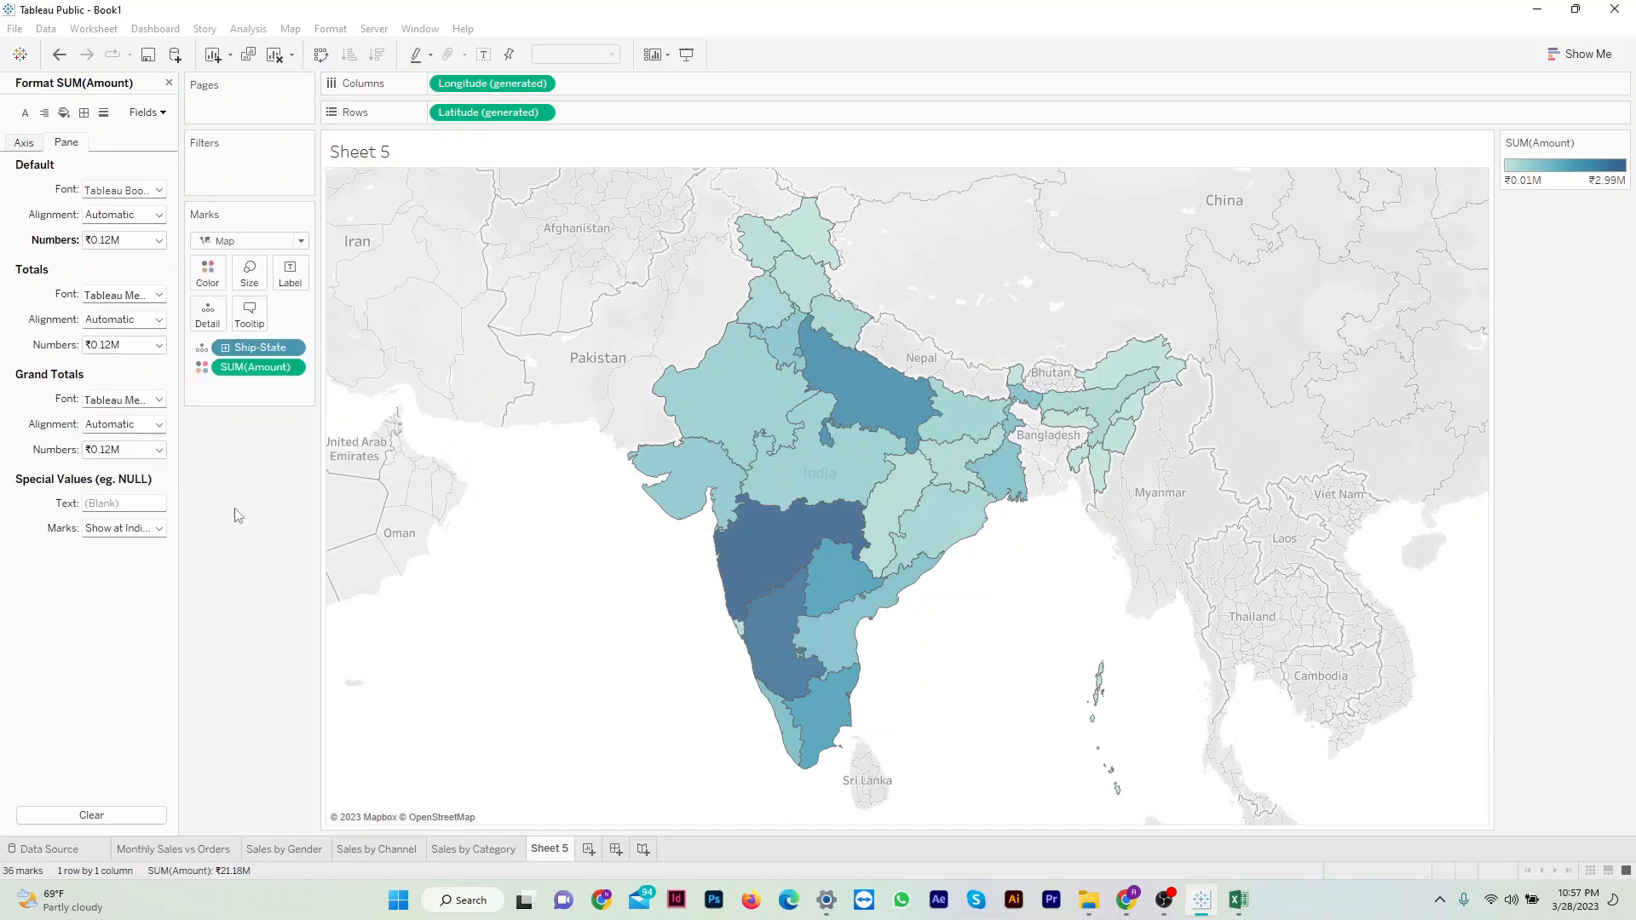
{"action": "left_click", "coordinate": [168, 83]}
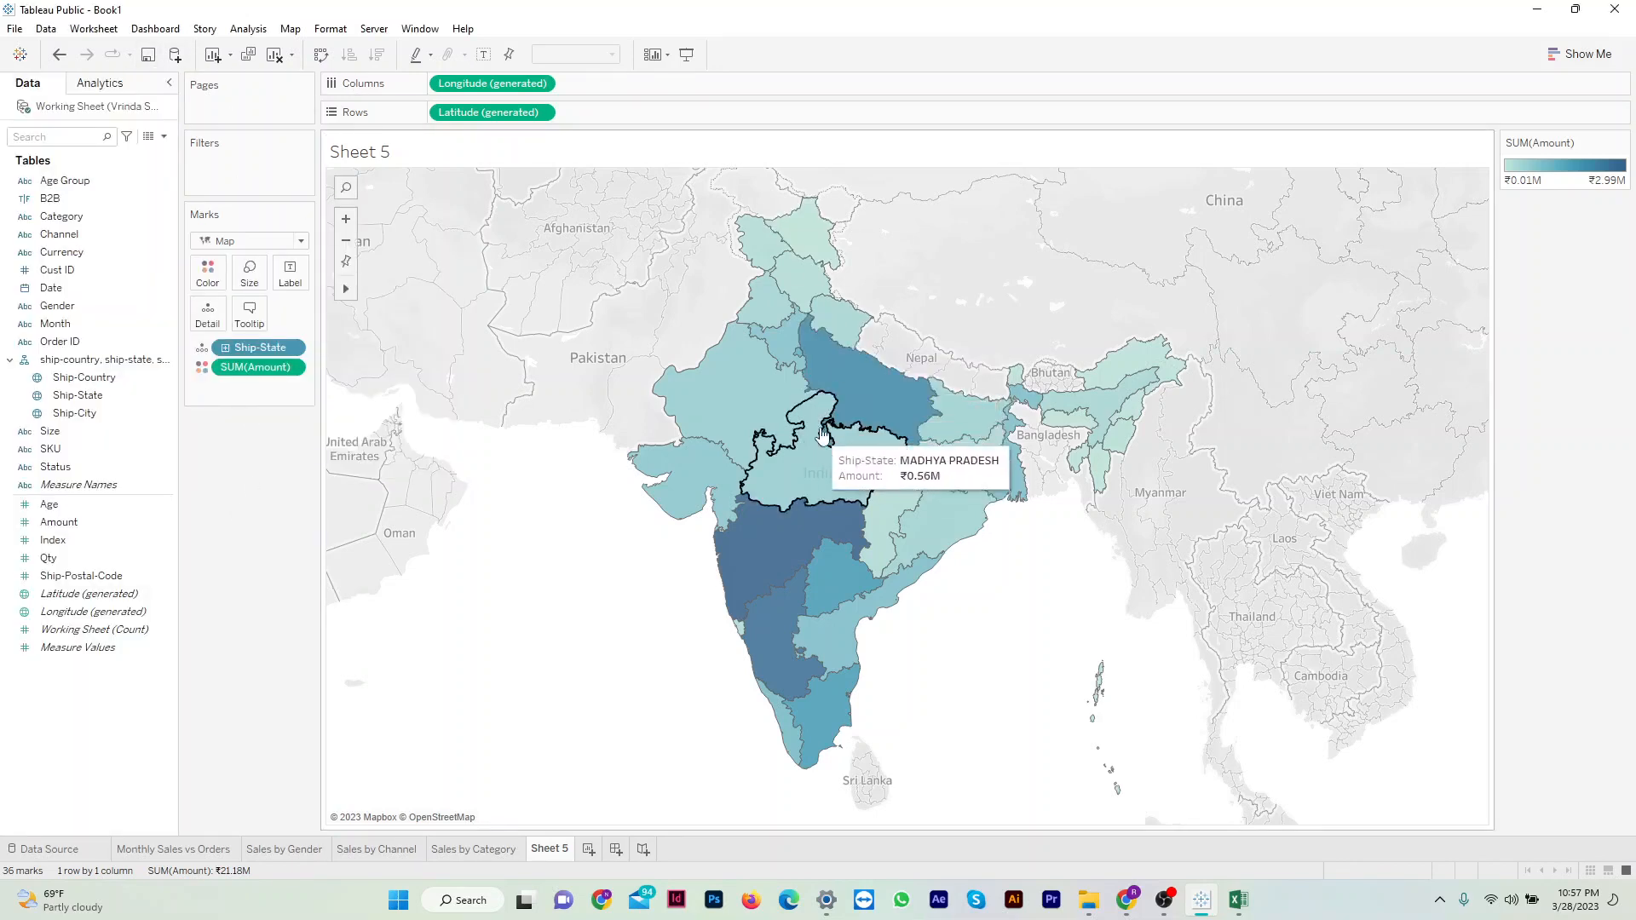
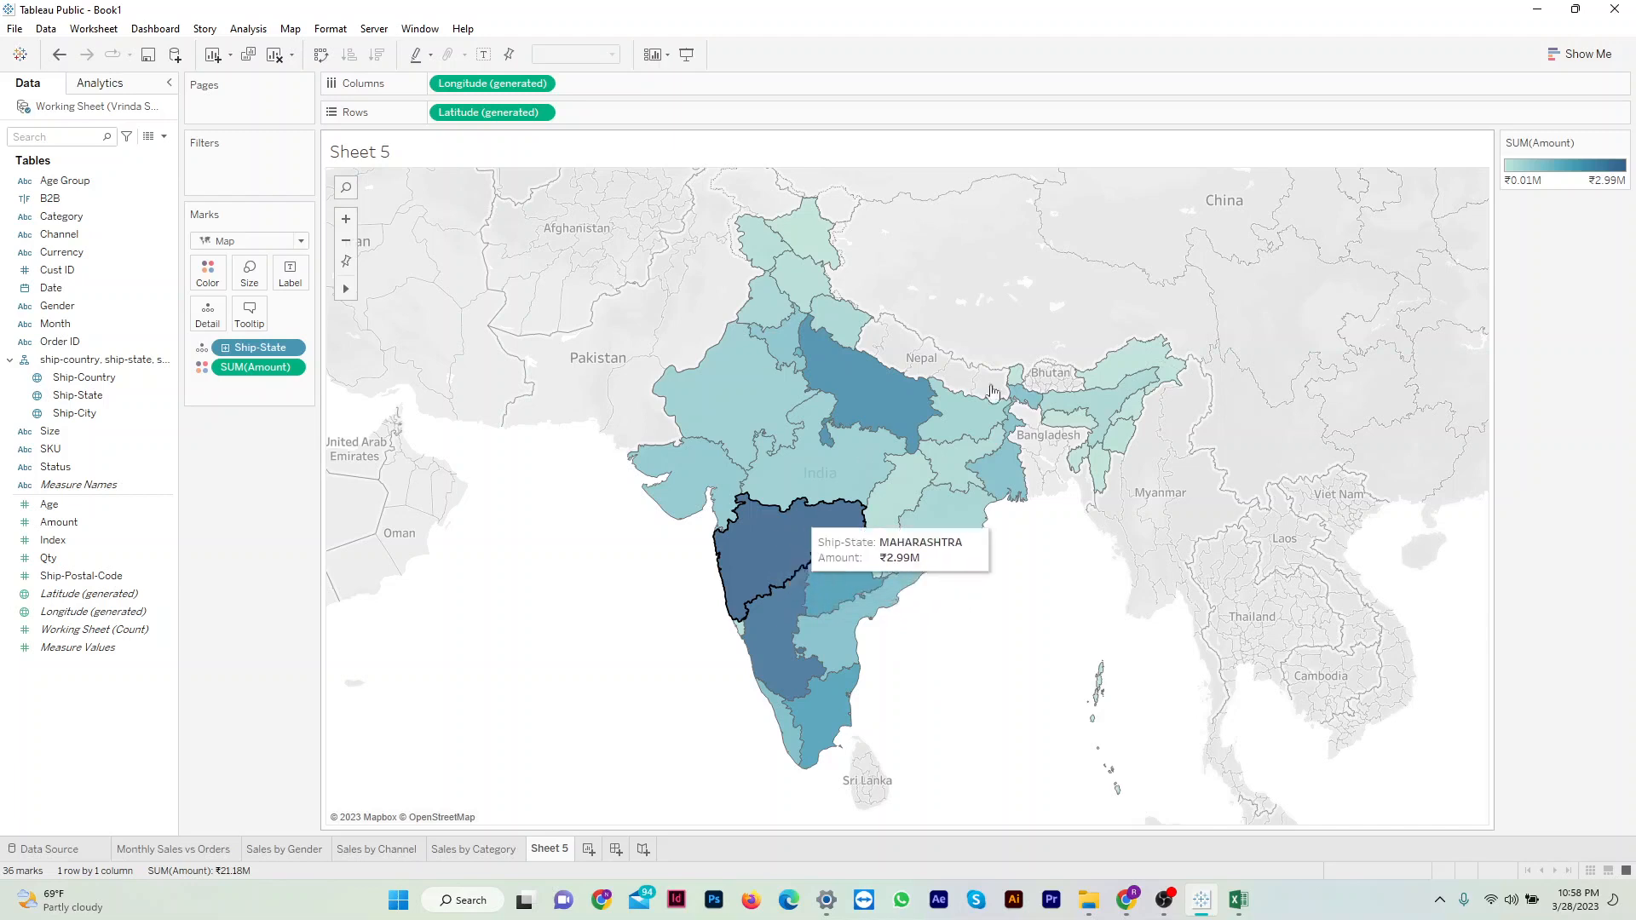
Hide the SUM(Amount) color legend and set the map's title to "Sales by State".
{"action": "left_click", "coordinate": [1622, 145]}
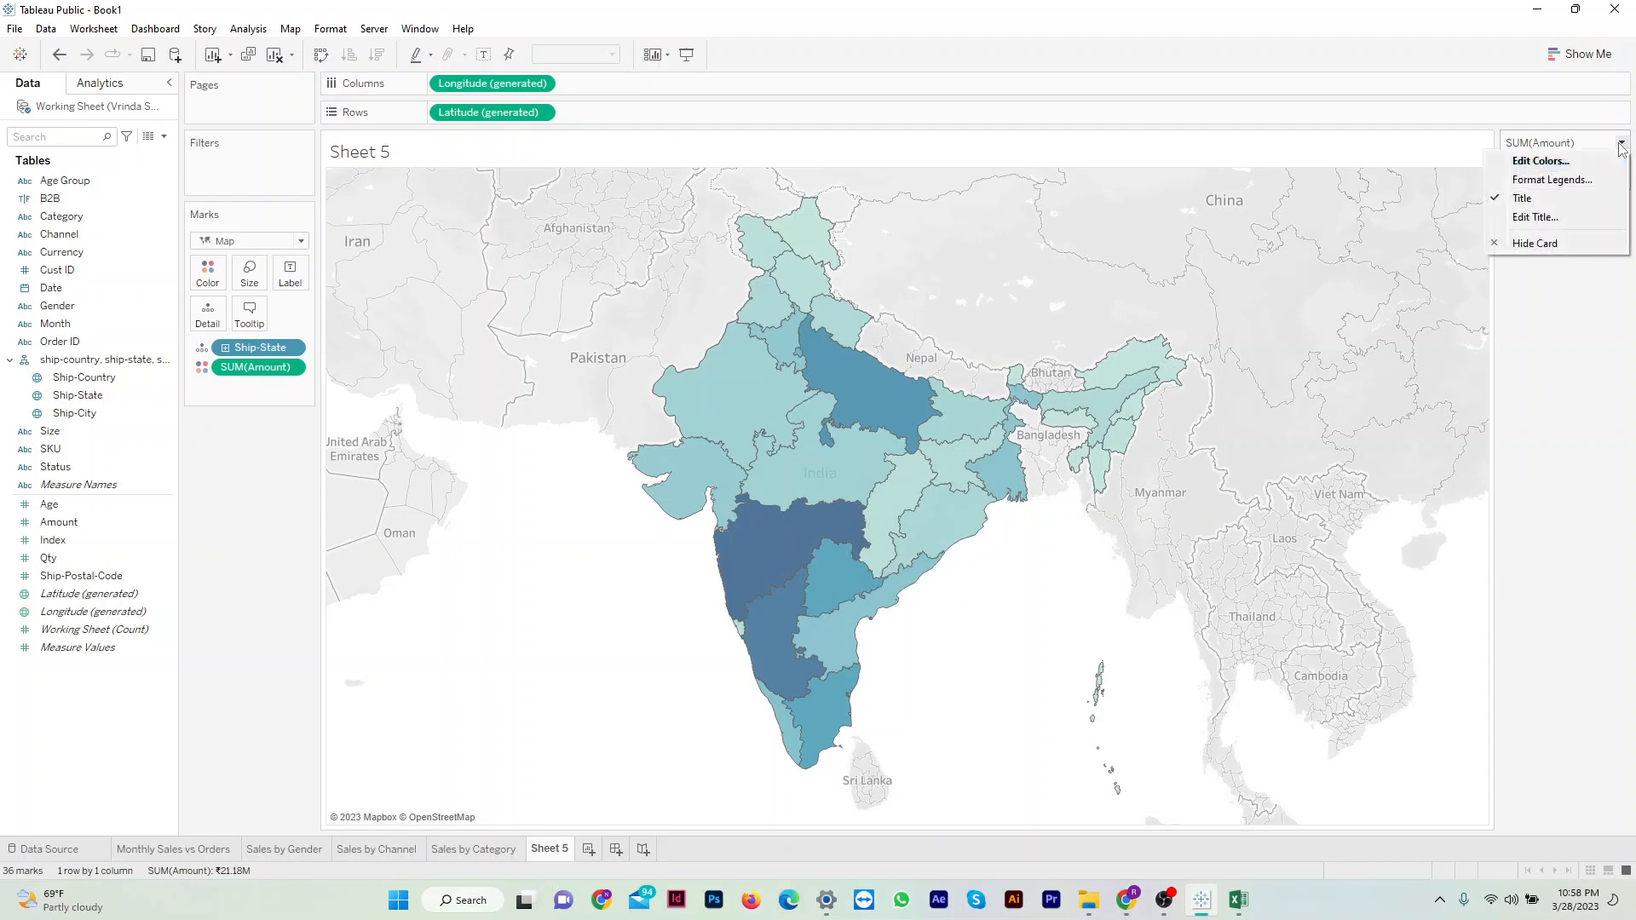
{"action": "left_click", "coordinate": [1544, 245]}
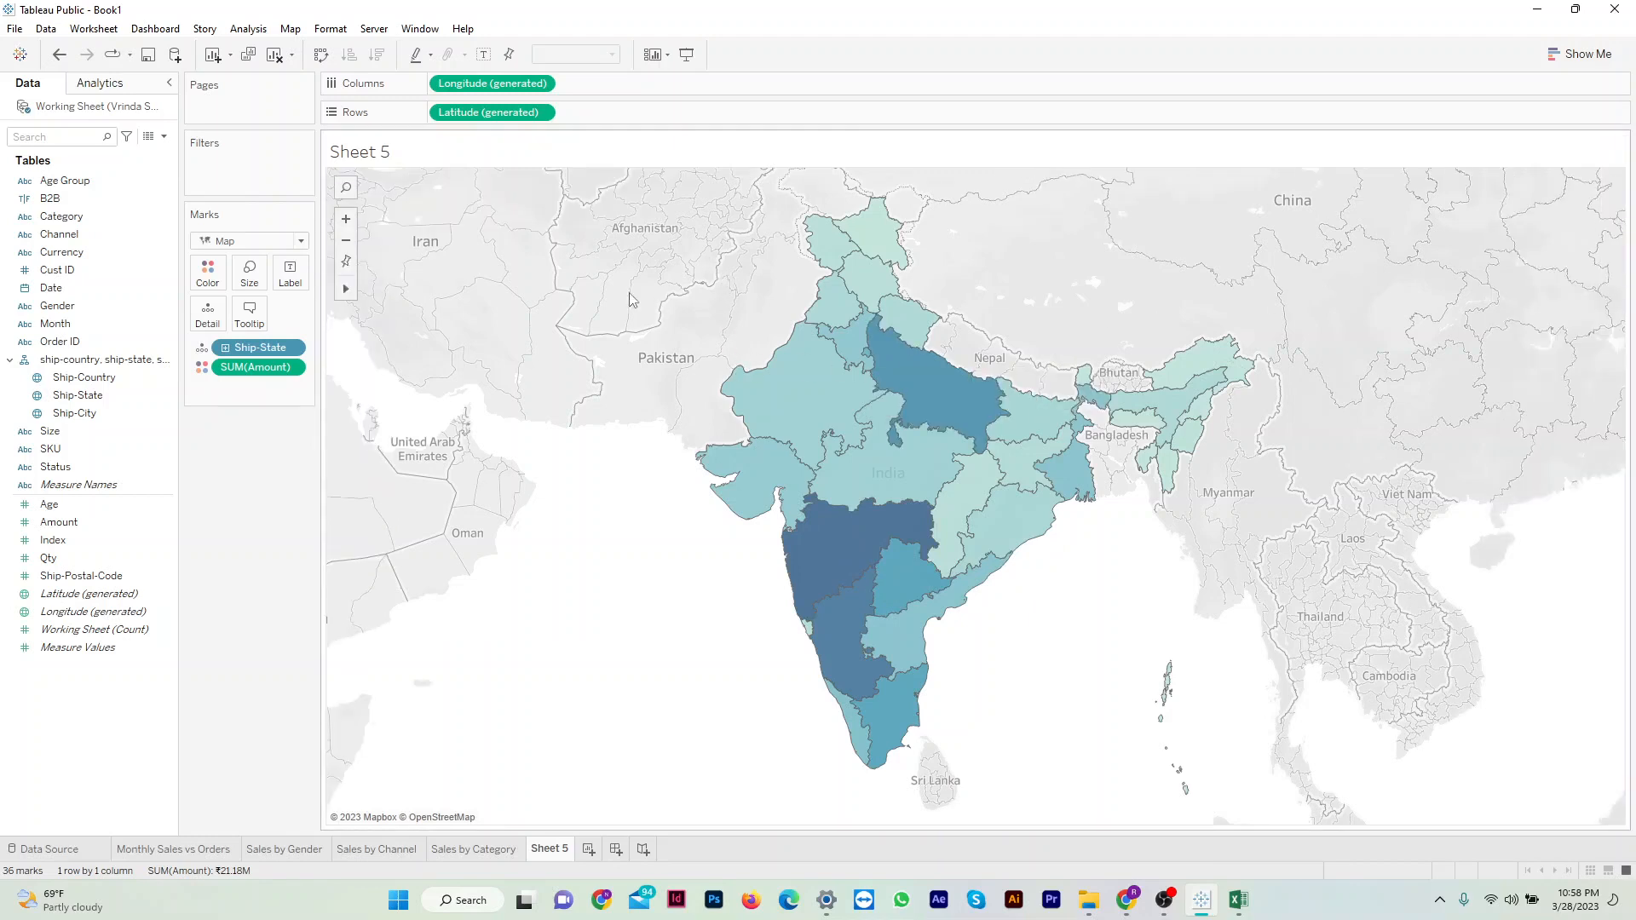
{"action": "double_click", "coordinate": [365, 152]}
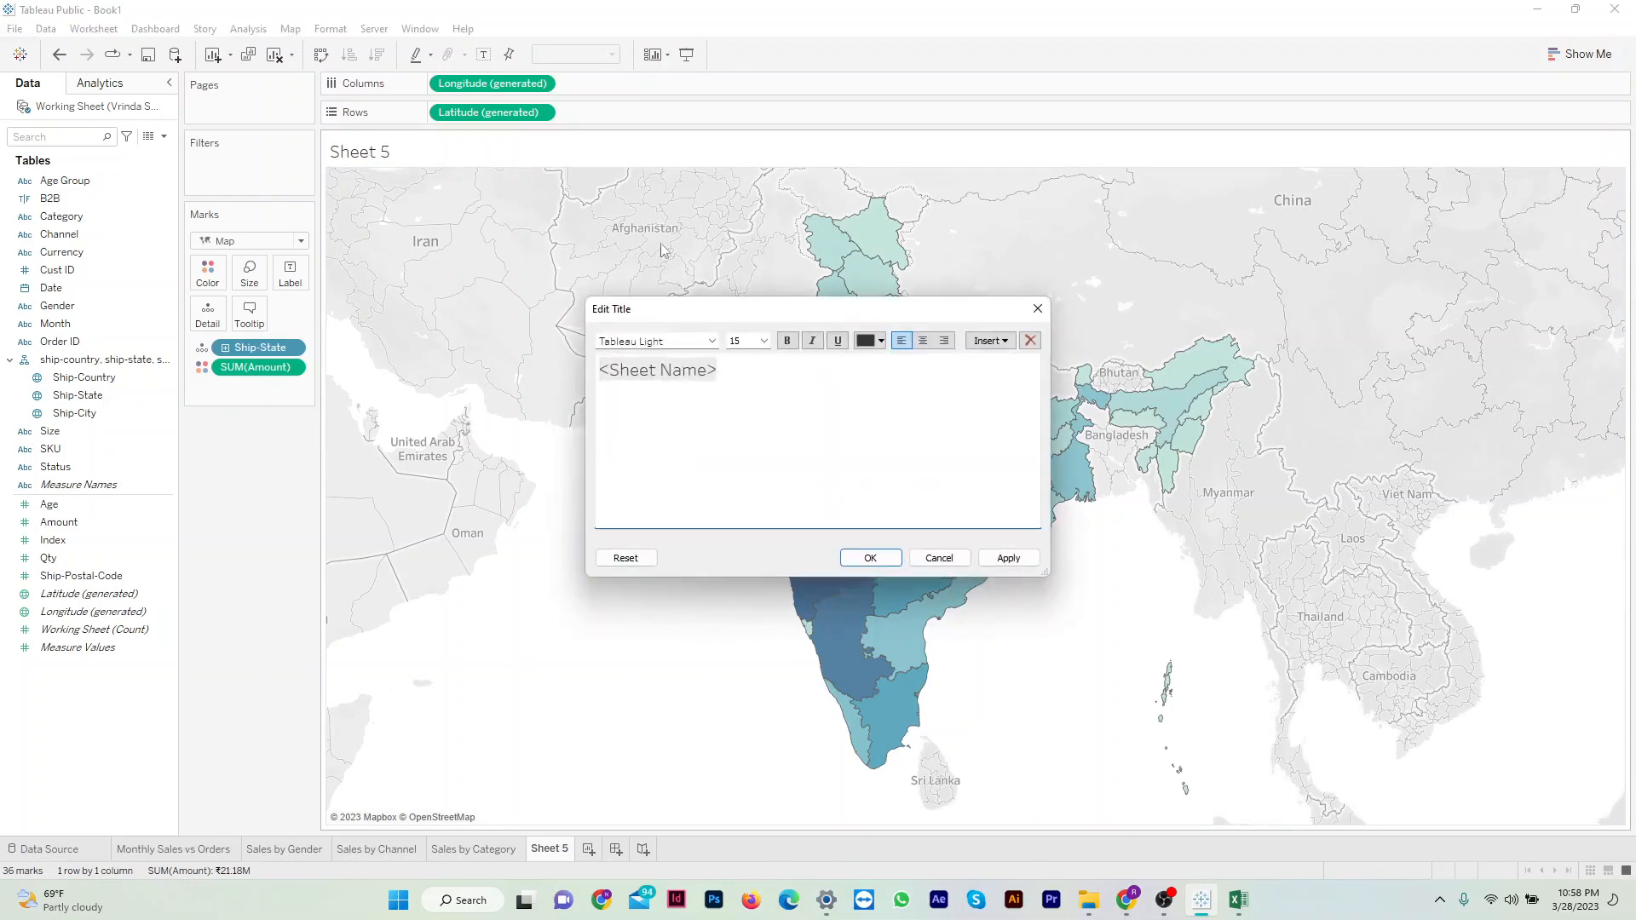
{"action": "type", "text": "S"}
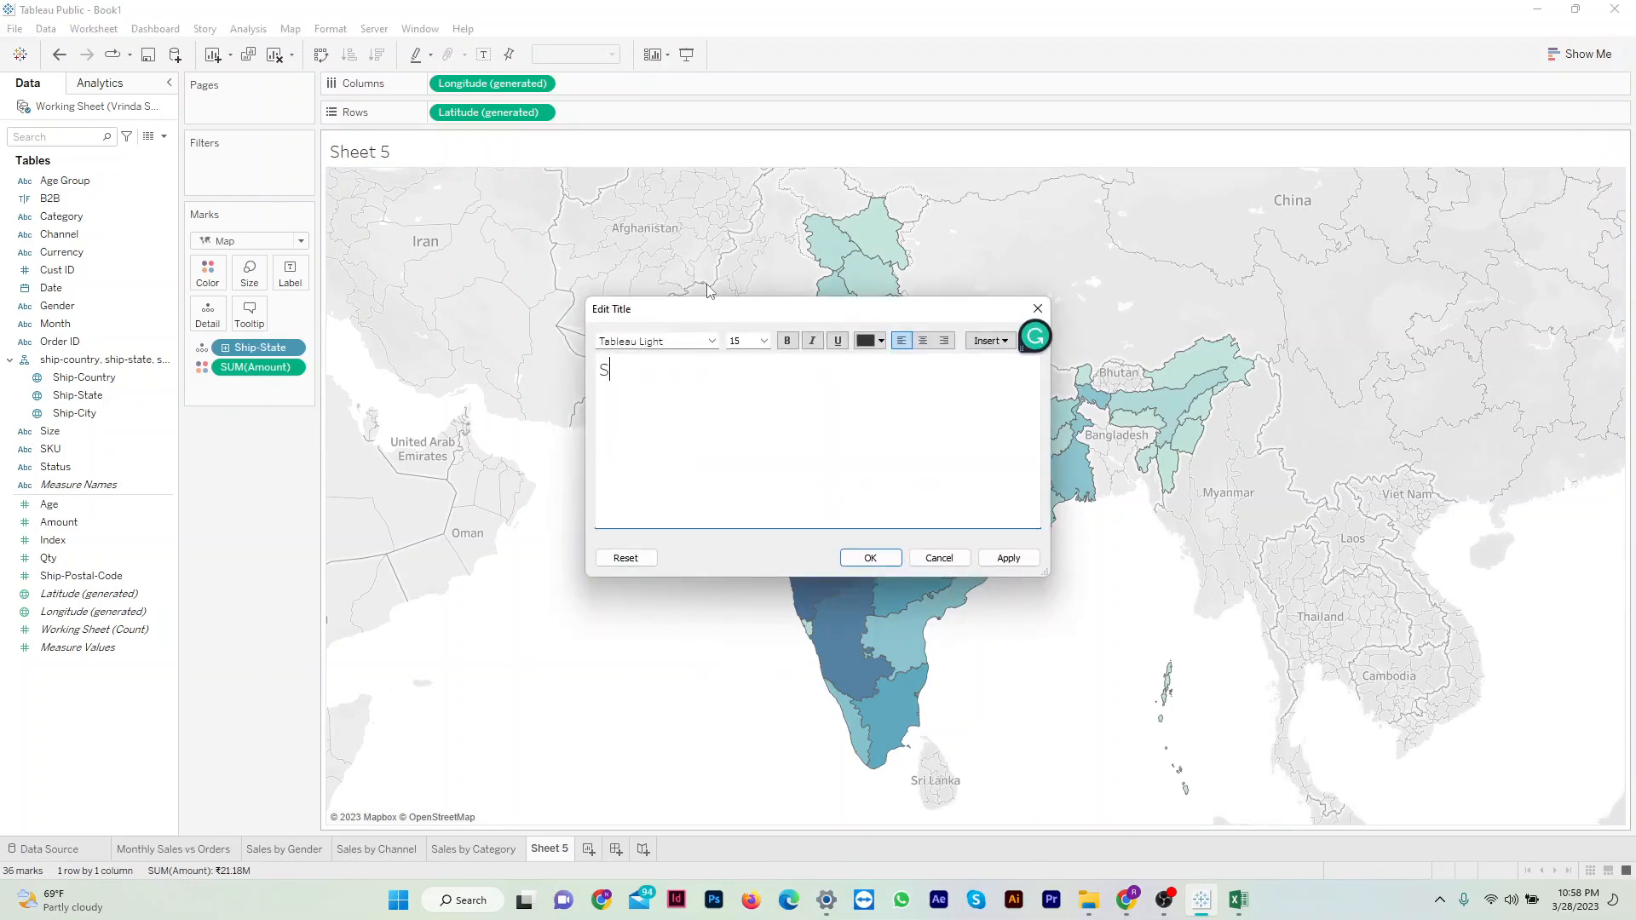
{"action": "type", "text": "ales by"}
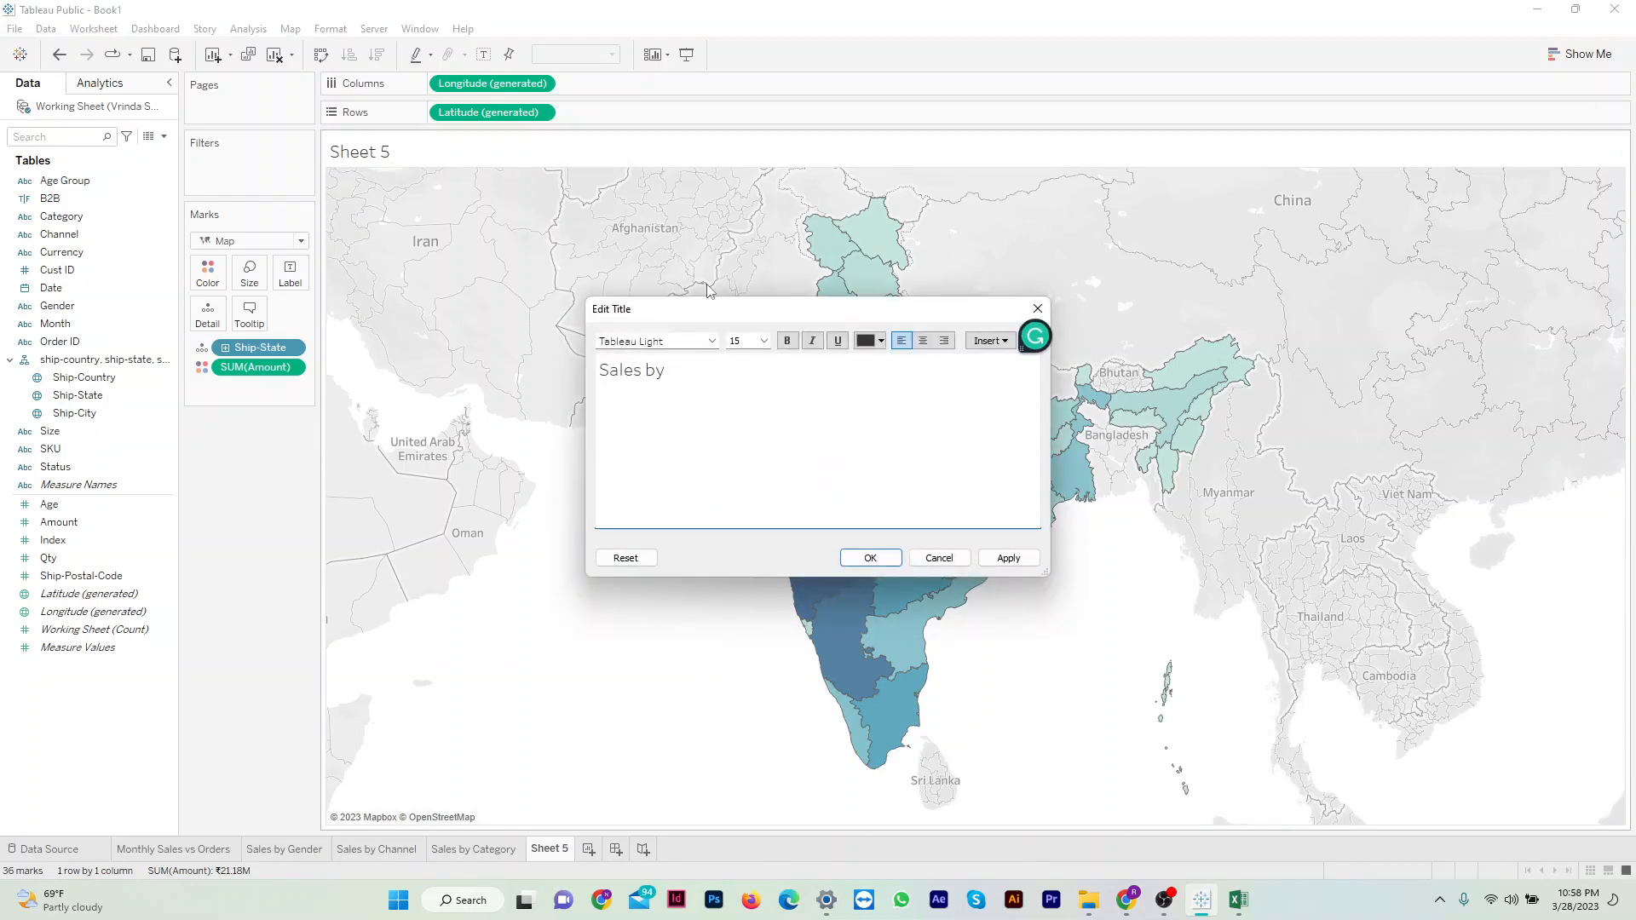
{"action": "type", "text": " State"}
{"action": "left_click", "coordinate": [870, 557]}
Center the title of the state sales map.
{"action": "left_click", "coordinate": [453, 152]}
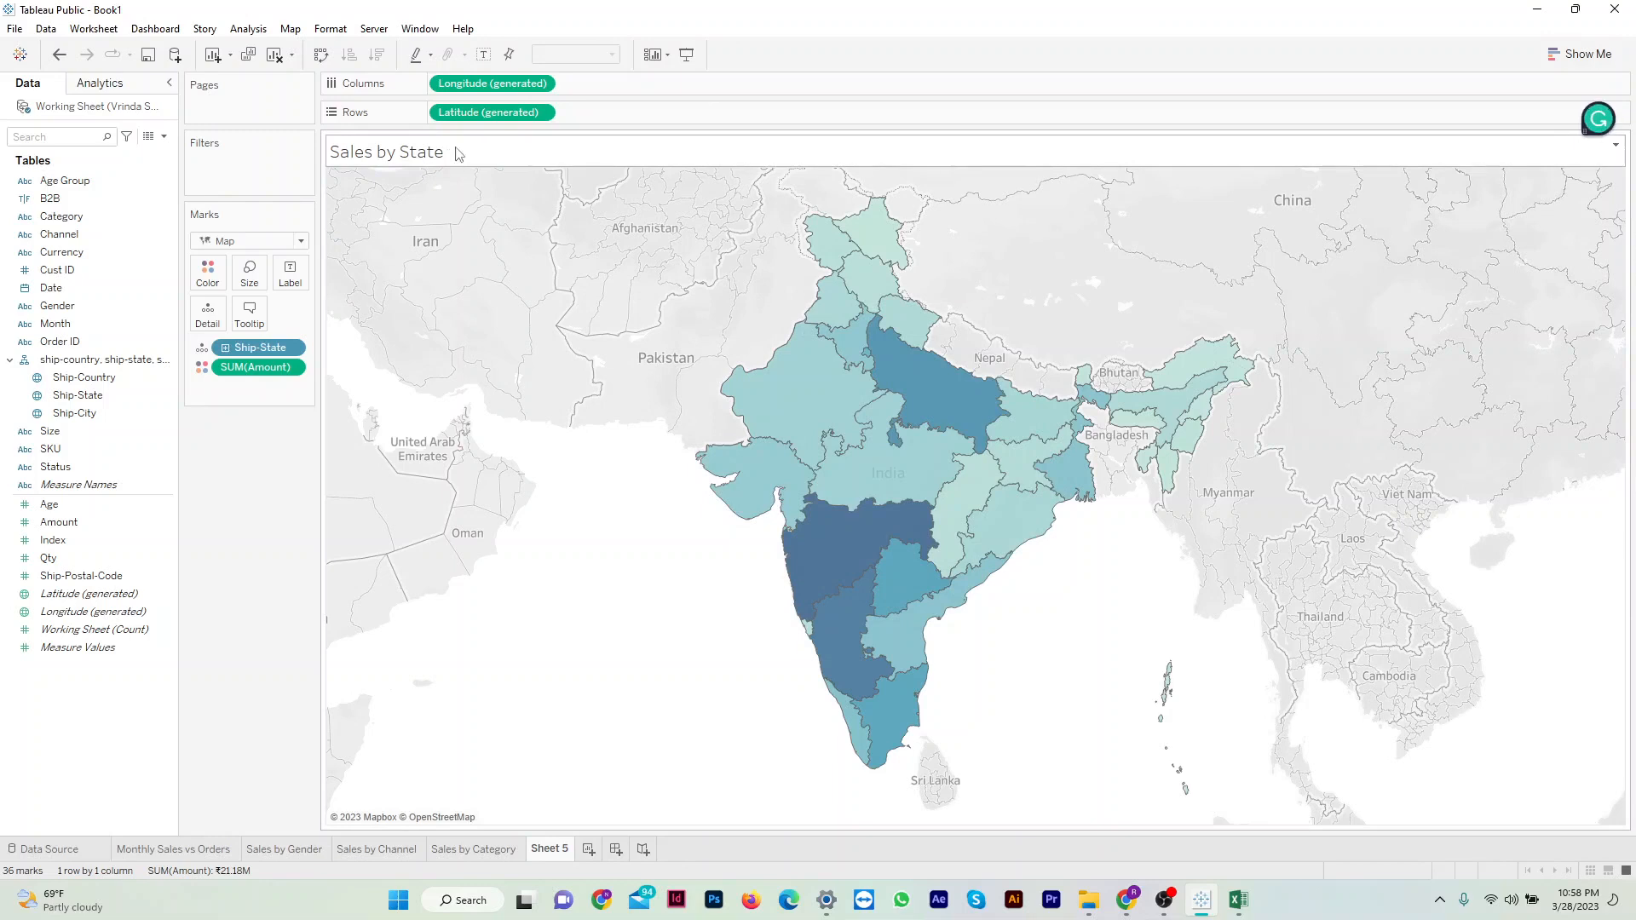
{"action": "double_click", "coordinate": [454, 153]}
{"action": "key", "text": "ctrl+a"}
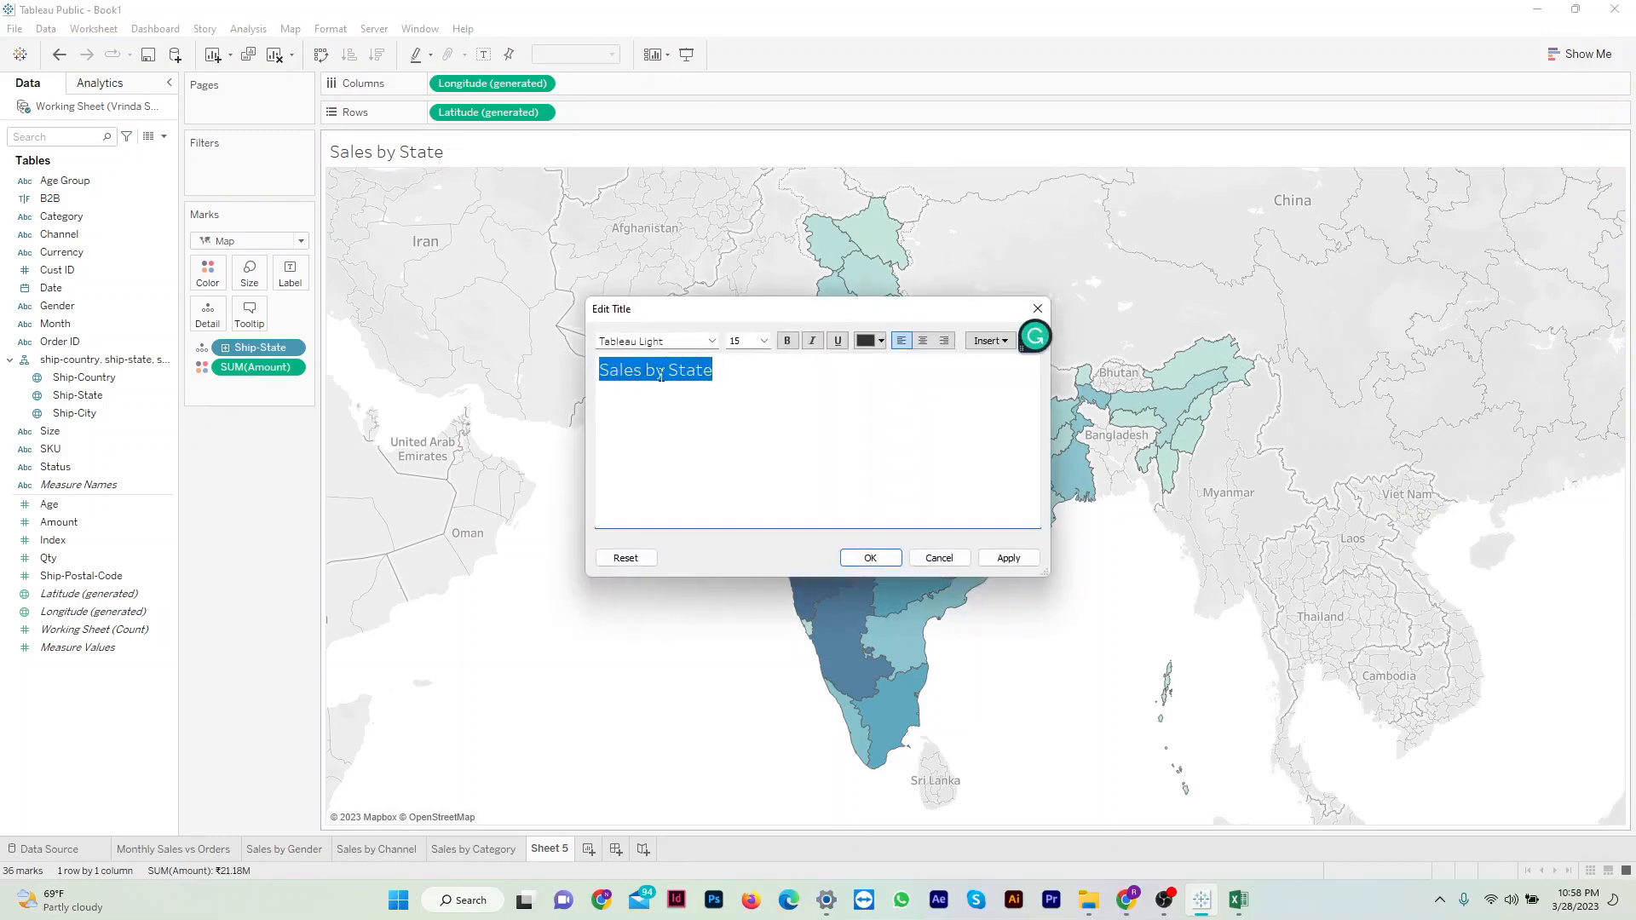
{"action": "left_click", "coordinate": [924, 341]}
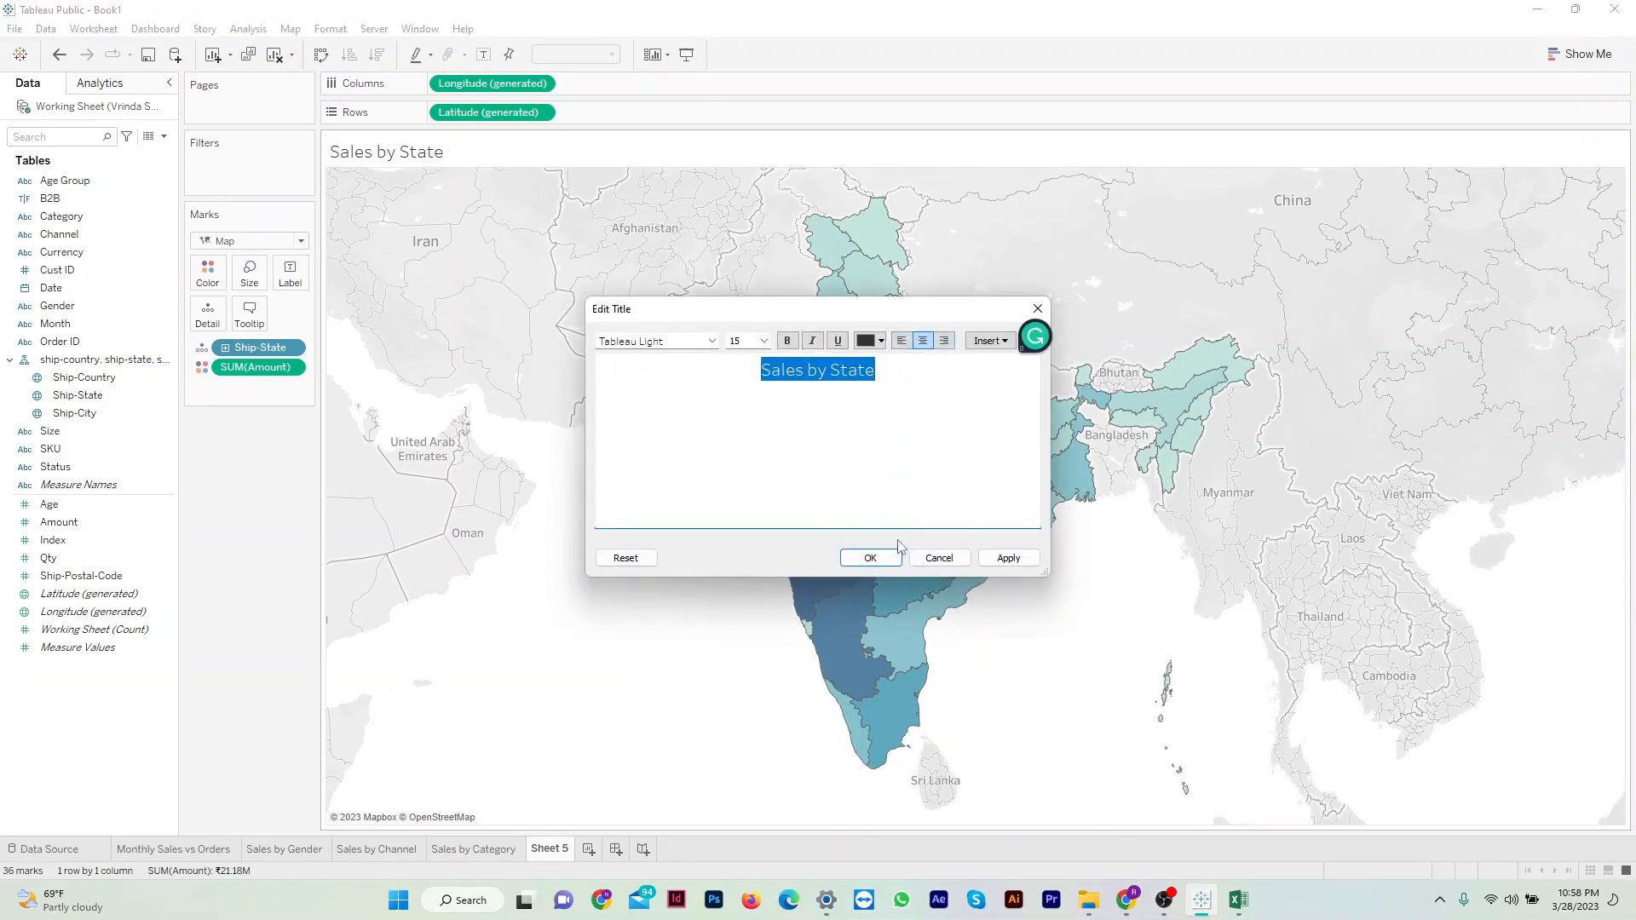
{"action": "left_click", "coordinate": [872, 560]}
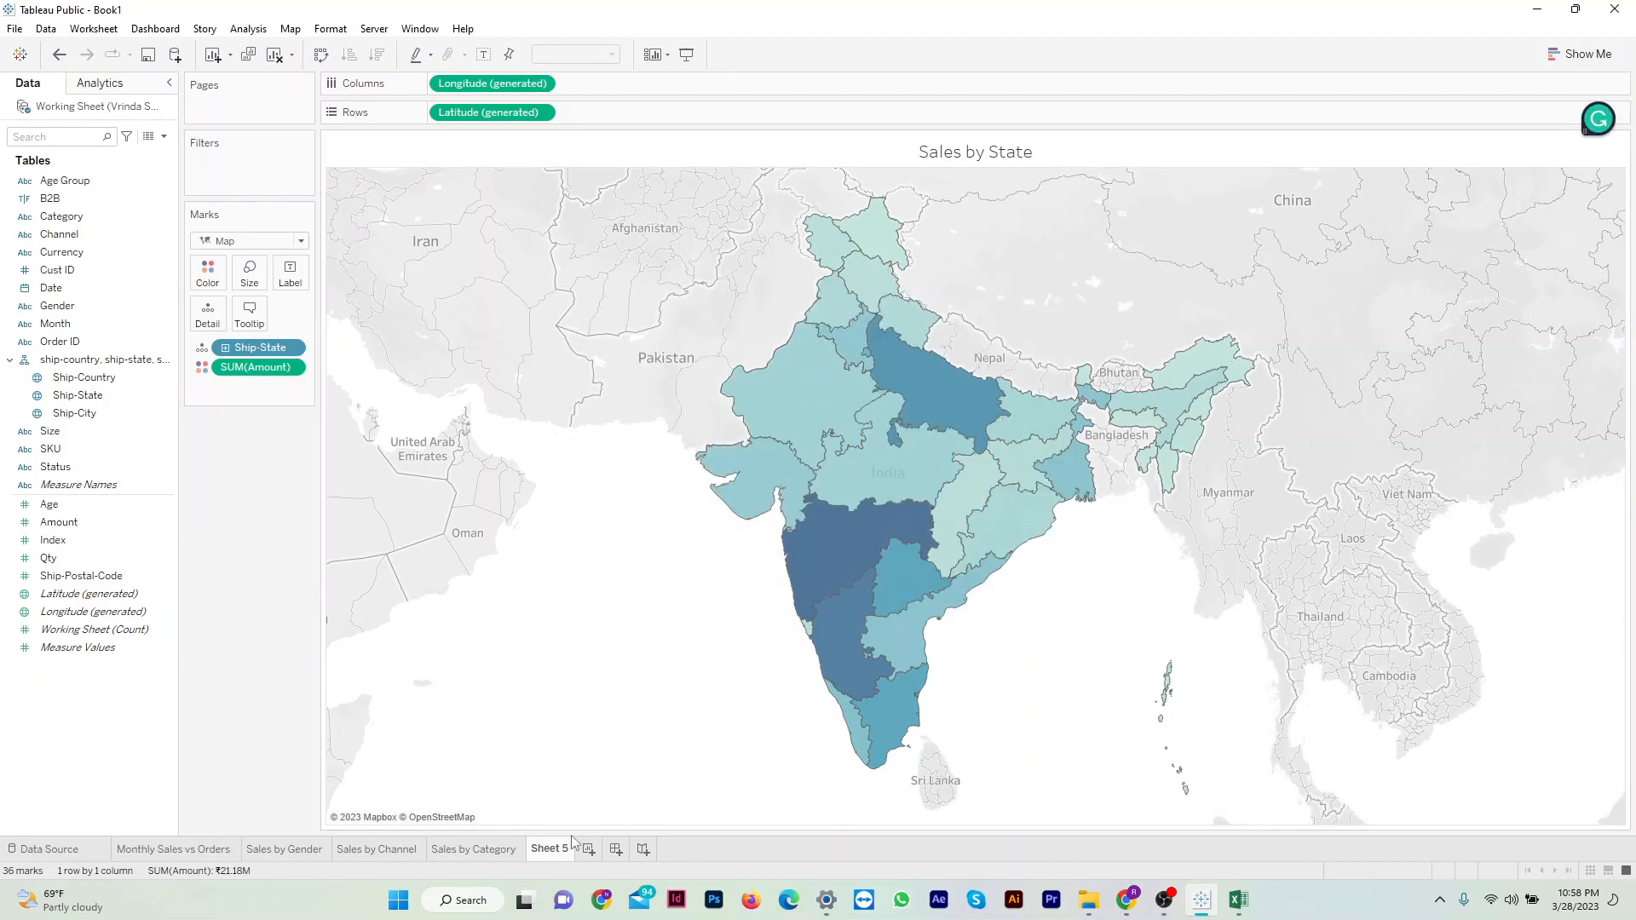
Rename the map worksheet Sheet 5 as "Sales by State".
{"action": "double_click", "coordinate": [550, 850]}
{"action": "type", "text": "Sa"}
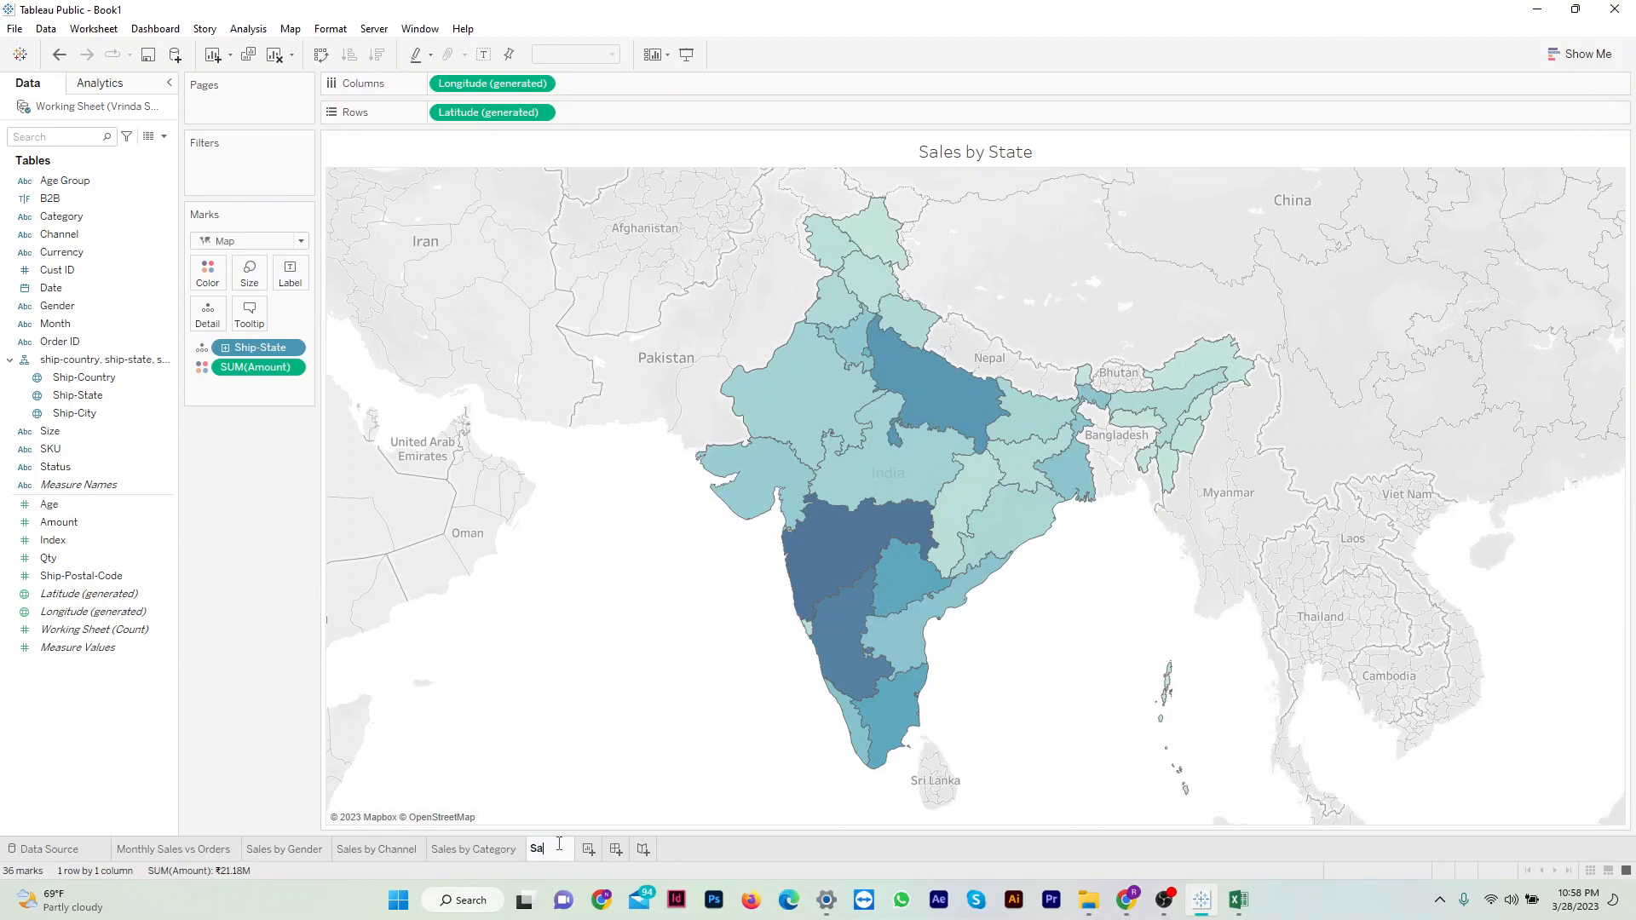
{"action": "type", "text": "les by State"}
{"action": "key", "text": "Return"}
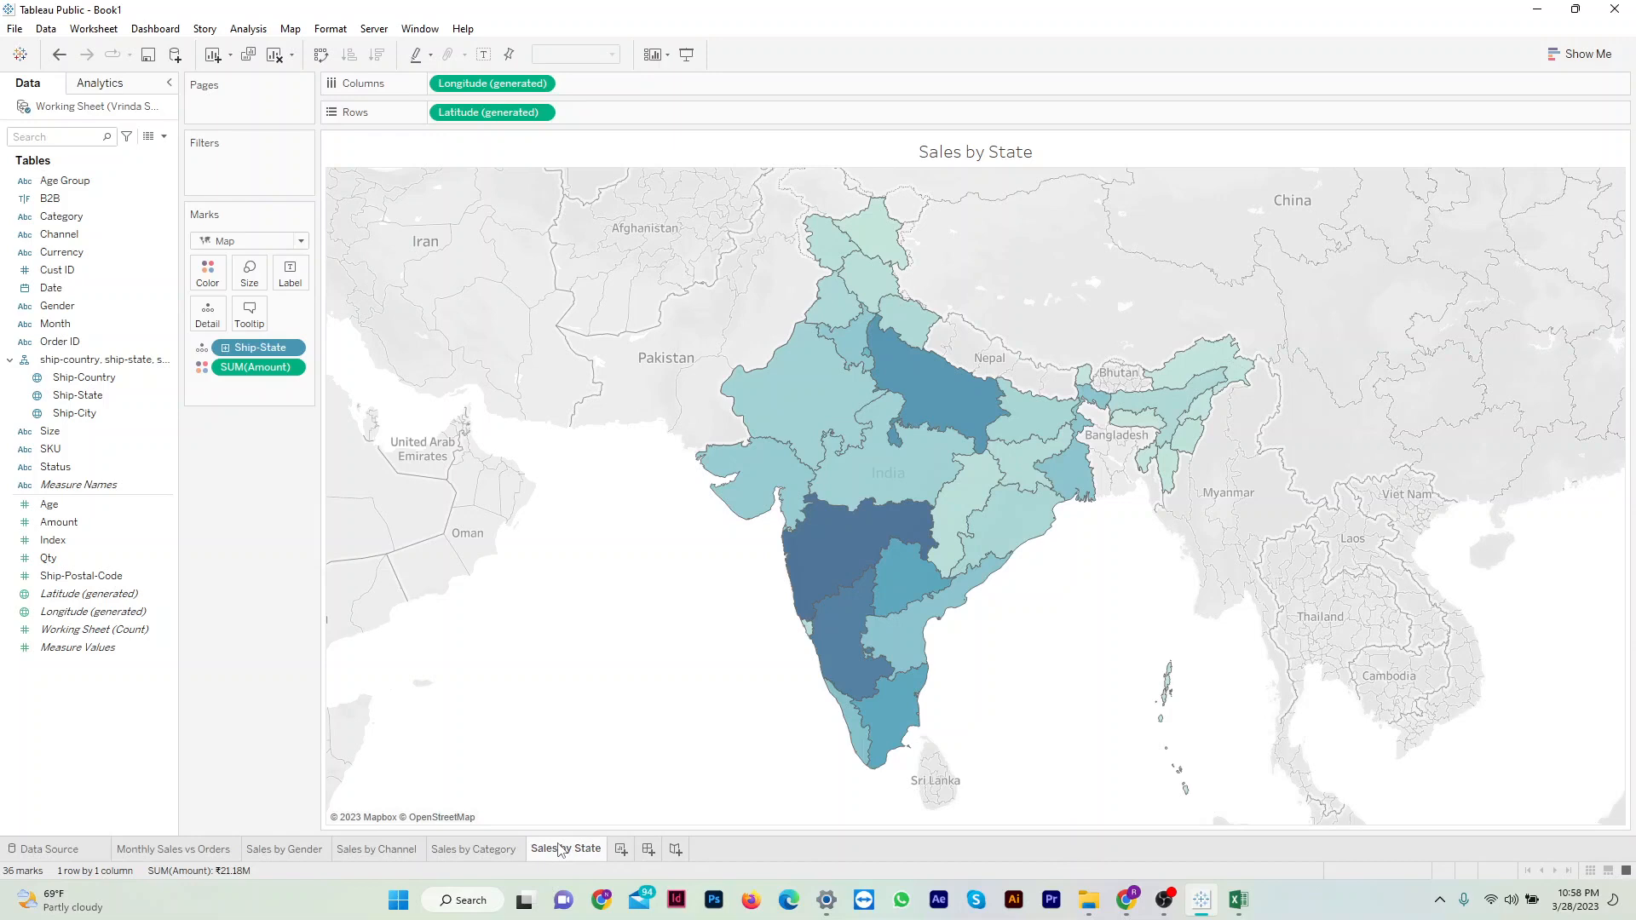
Add a new worksheet, and check the Sales: Age vs Gender chart on the published dashboard in Chrome before returning to Tableau.
{"action": "left_click", "coordinate": [621, 849]}
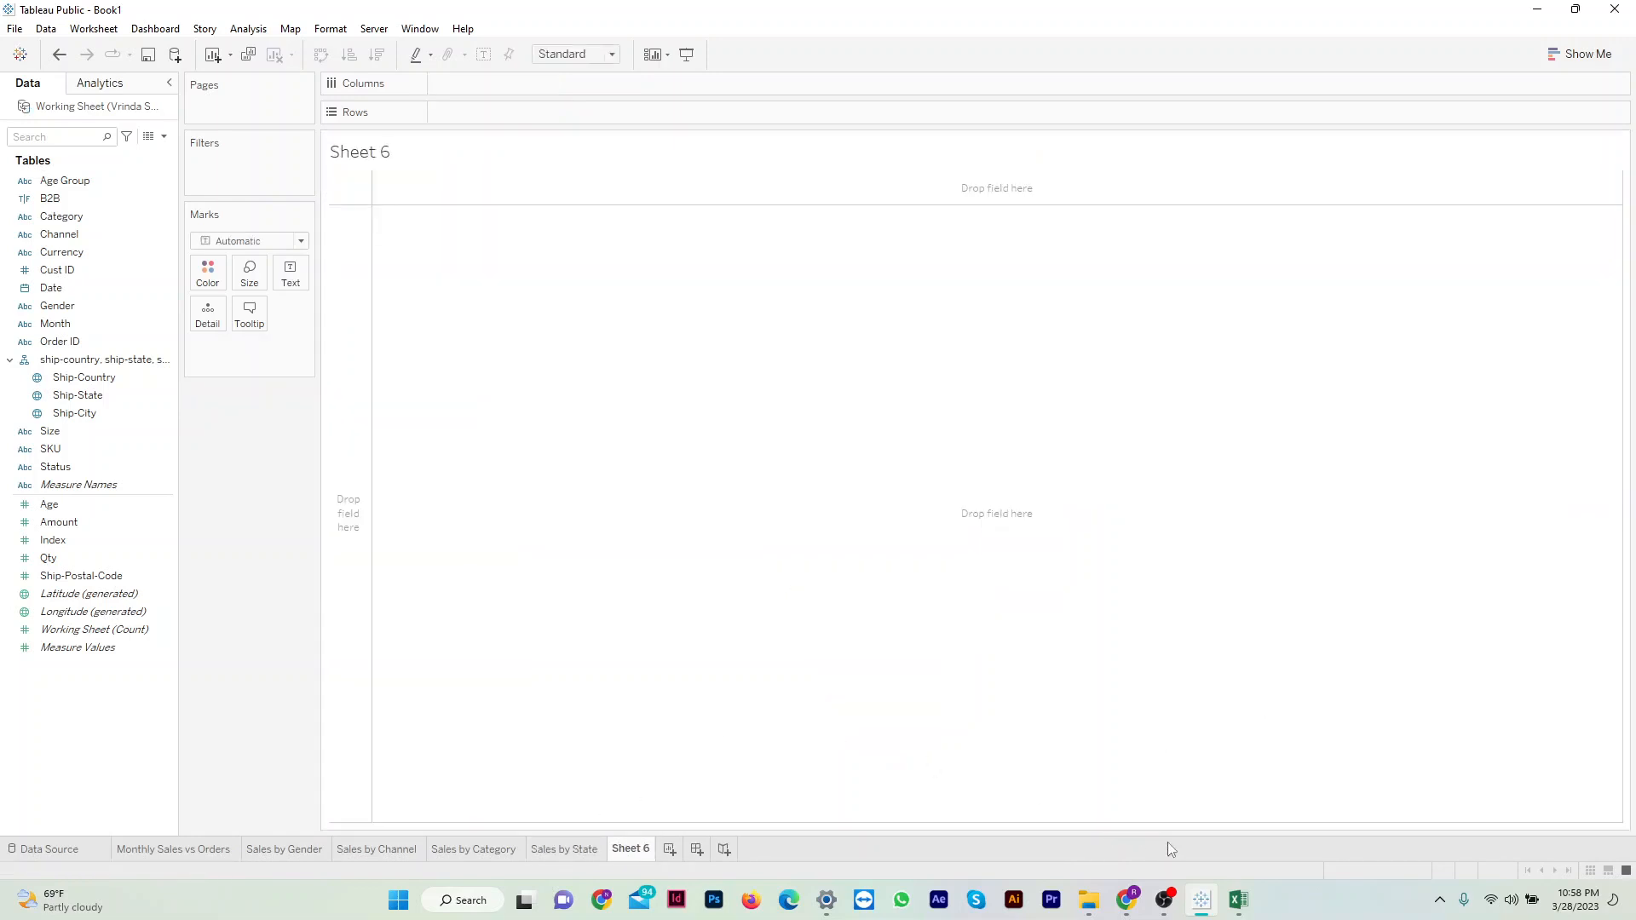
{"action": "left_click", "coordinate": [1122, 905]}
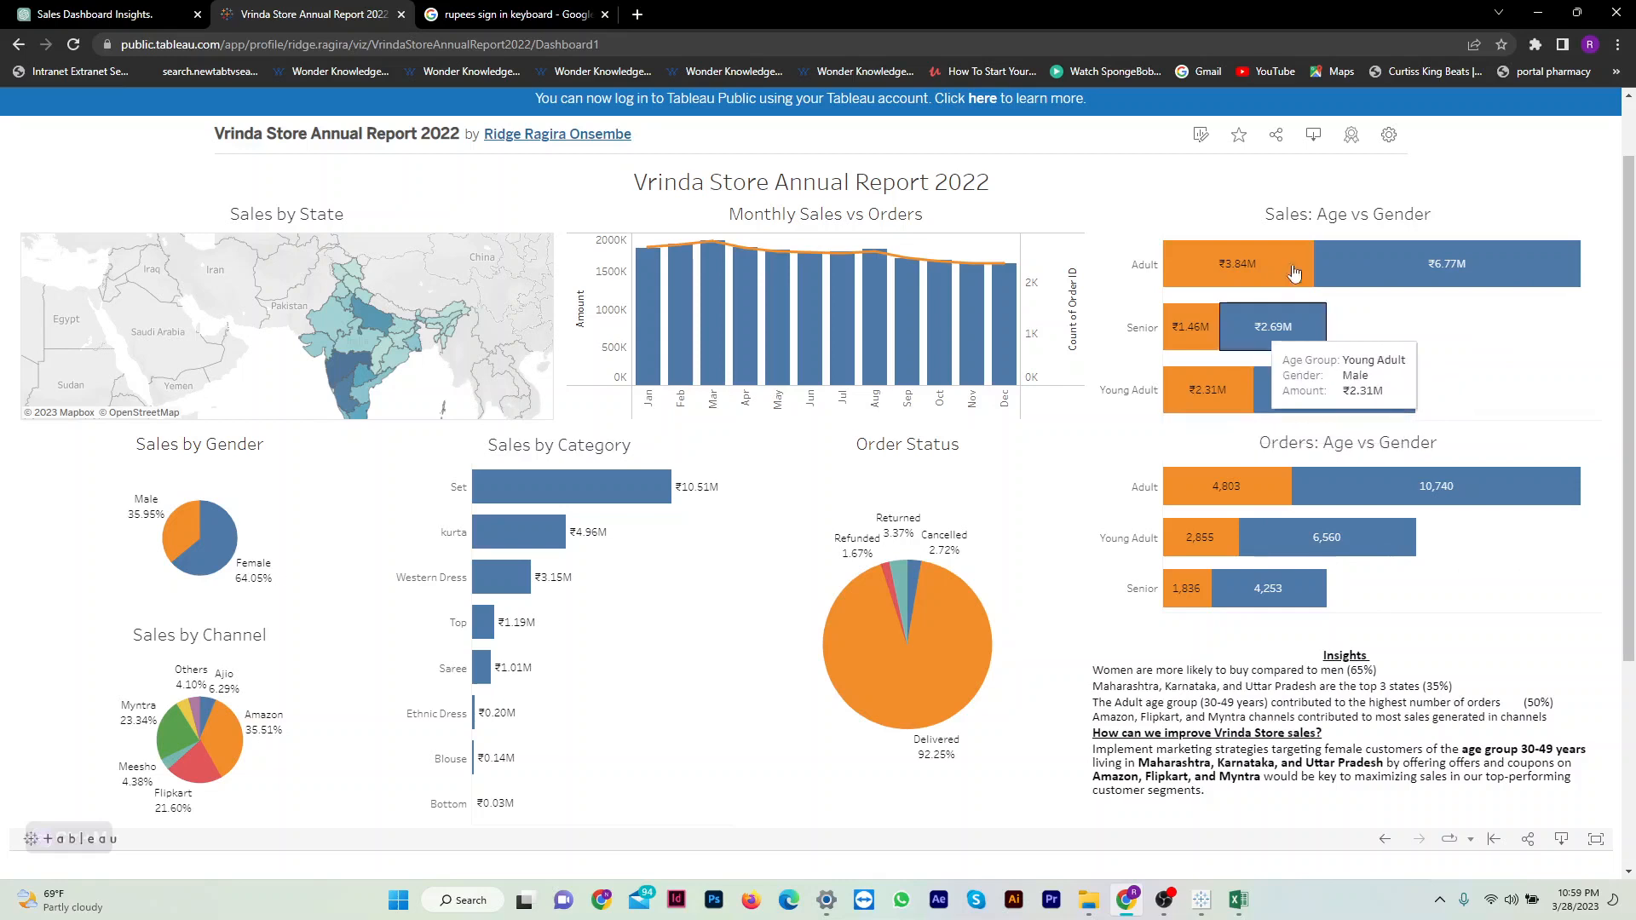
{"action": "left_click", "coordinate": [1202, 900]}
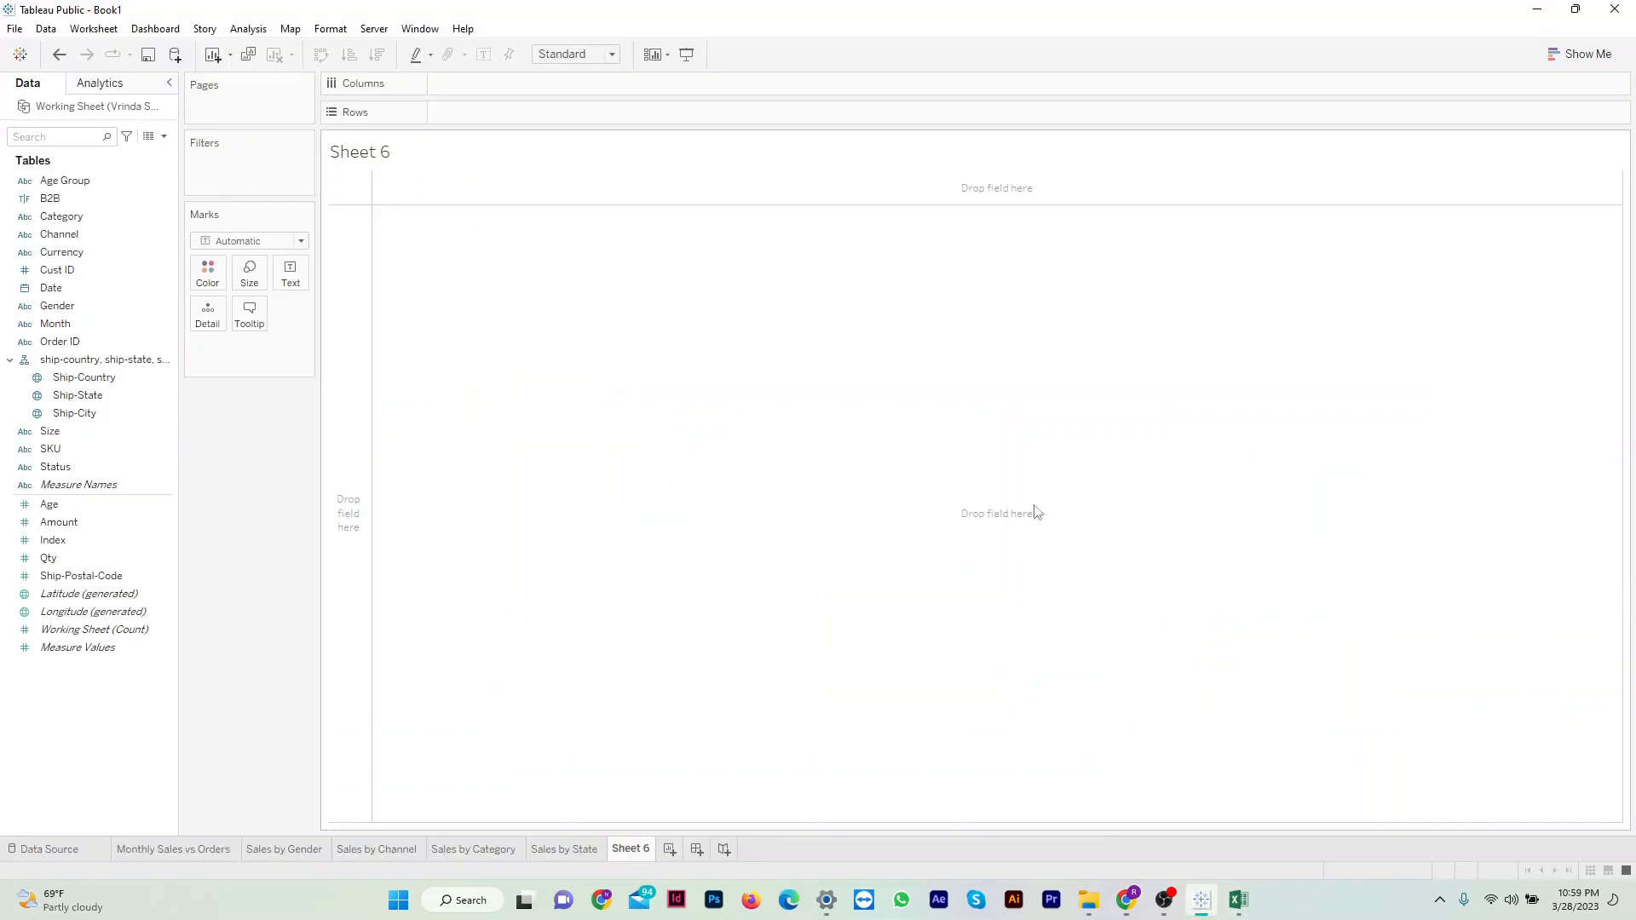
Set the new sheet's title to "Sales: Age vs Gender" and center it.
{"action": "double_click", "coordinate": [384, 153]}
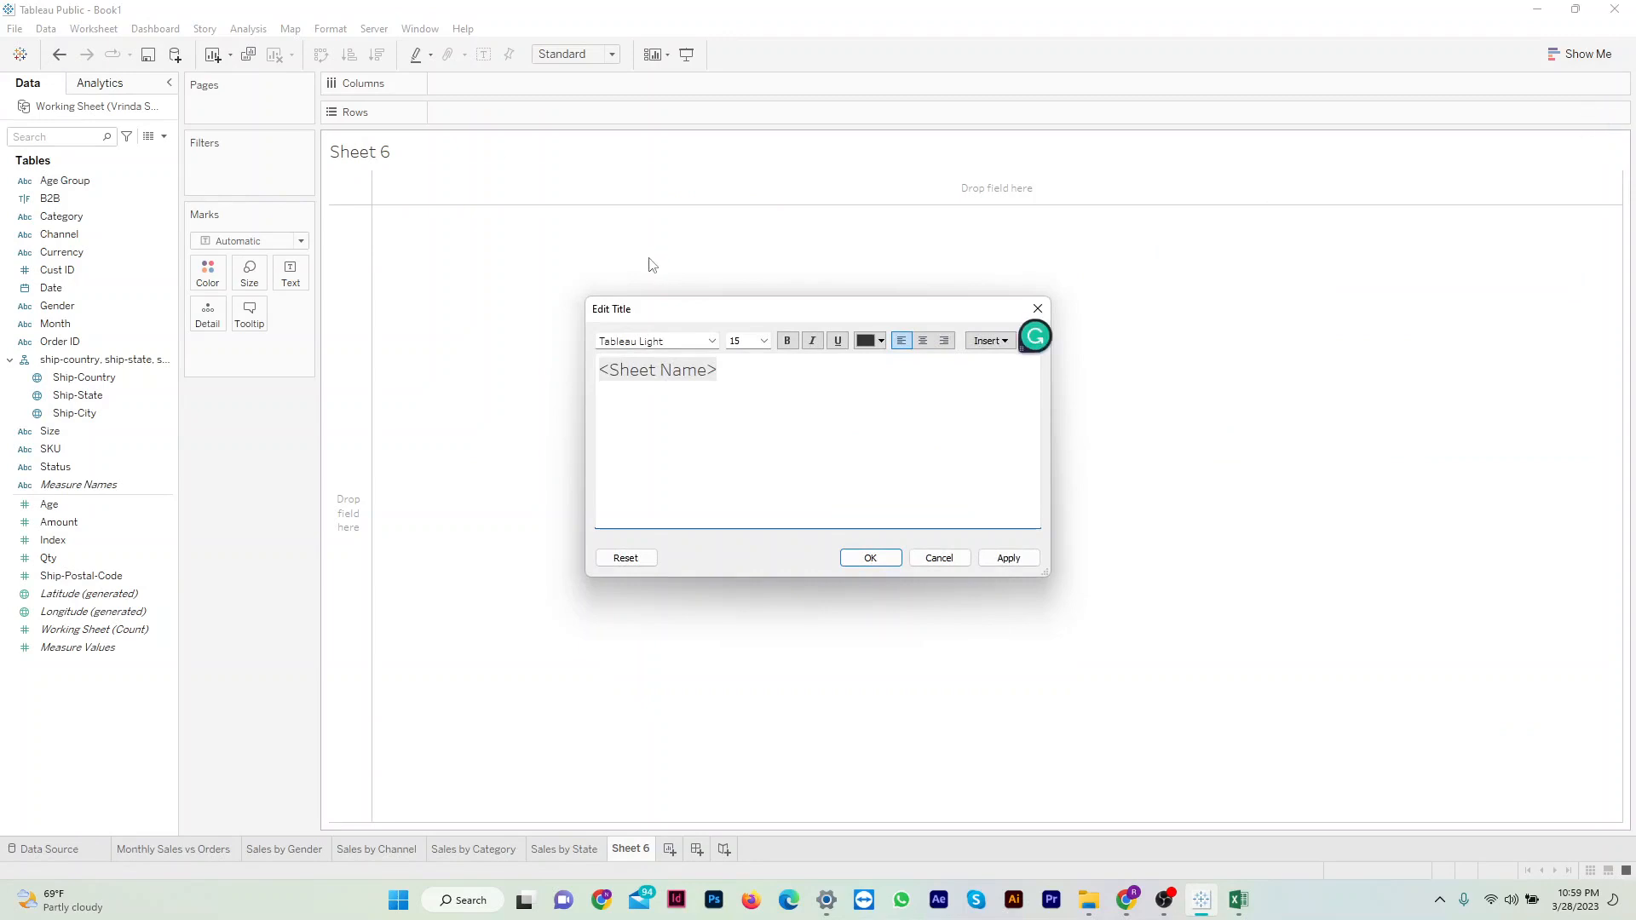
{"action": "key", "text": "ctrl+a"}
{"action": "type", "text": "Sales"}
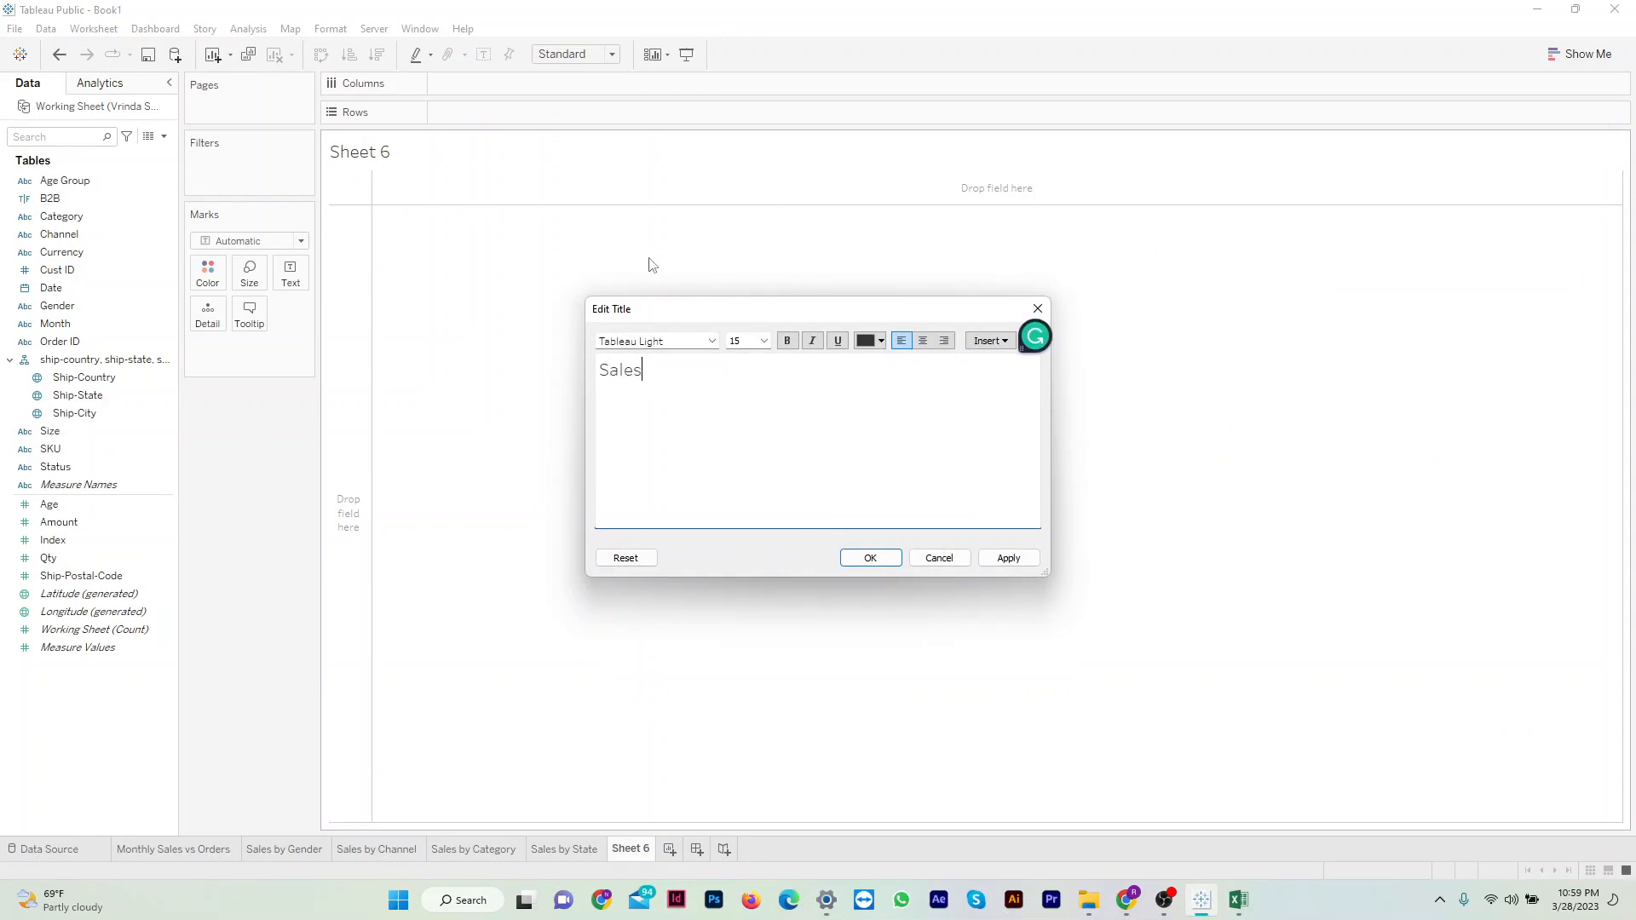
{"action": "type", "text": ": Age vs Gender"}
{"action": "key", "text": "ctrl+a"}
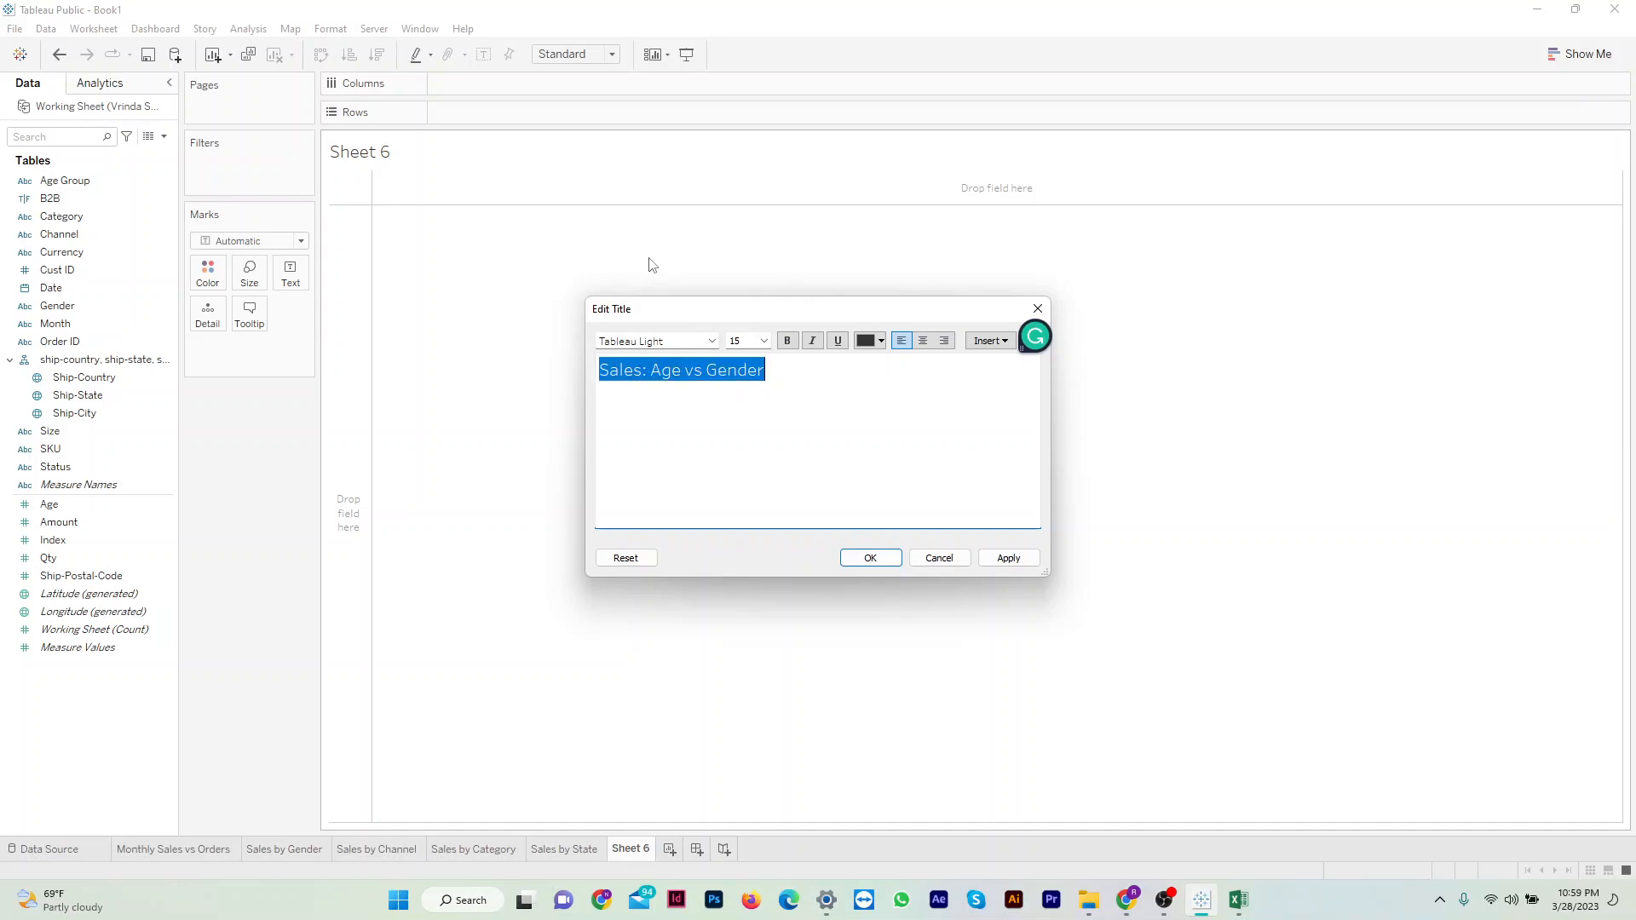
{"action": "left_click", "coordinate": [923, 341]}
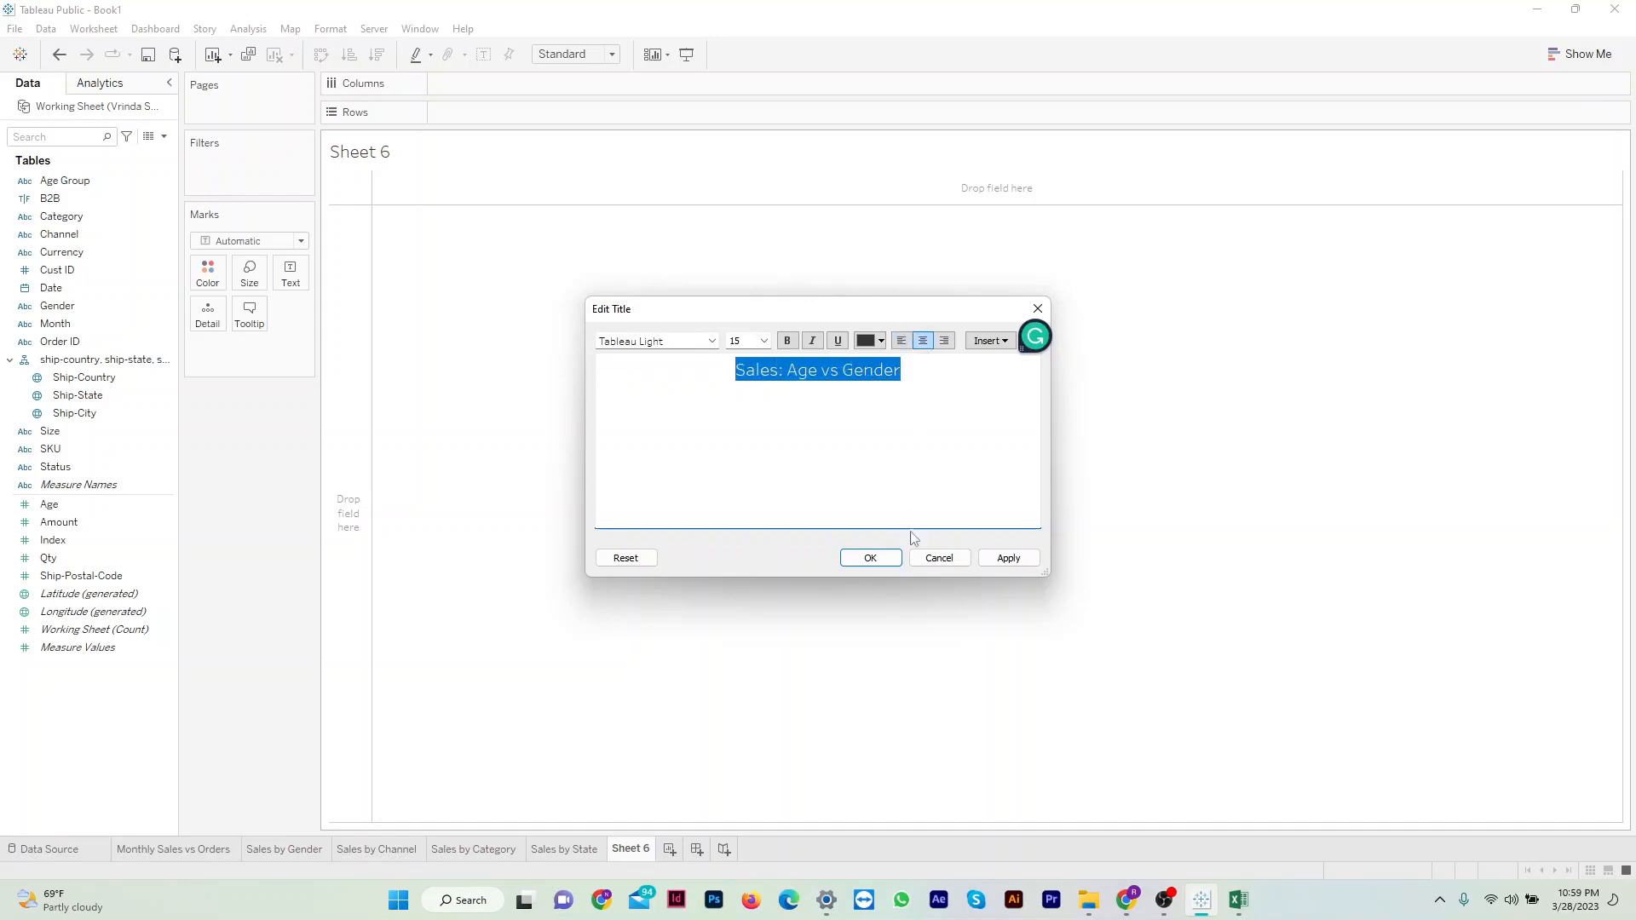
{"action": "left_click", "coordinate": [886, 563]}
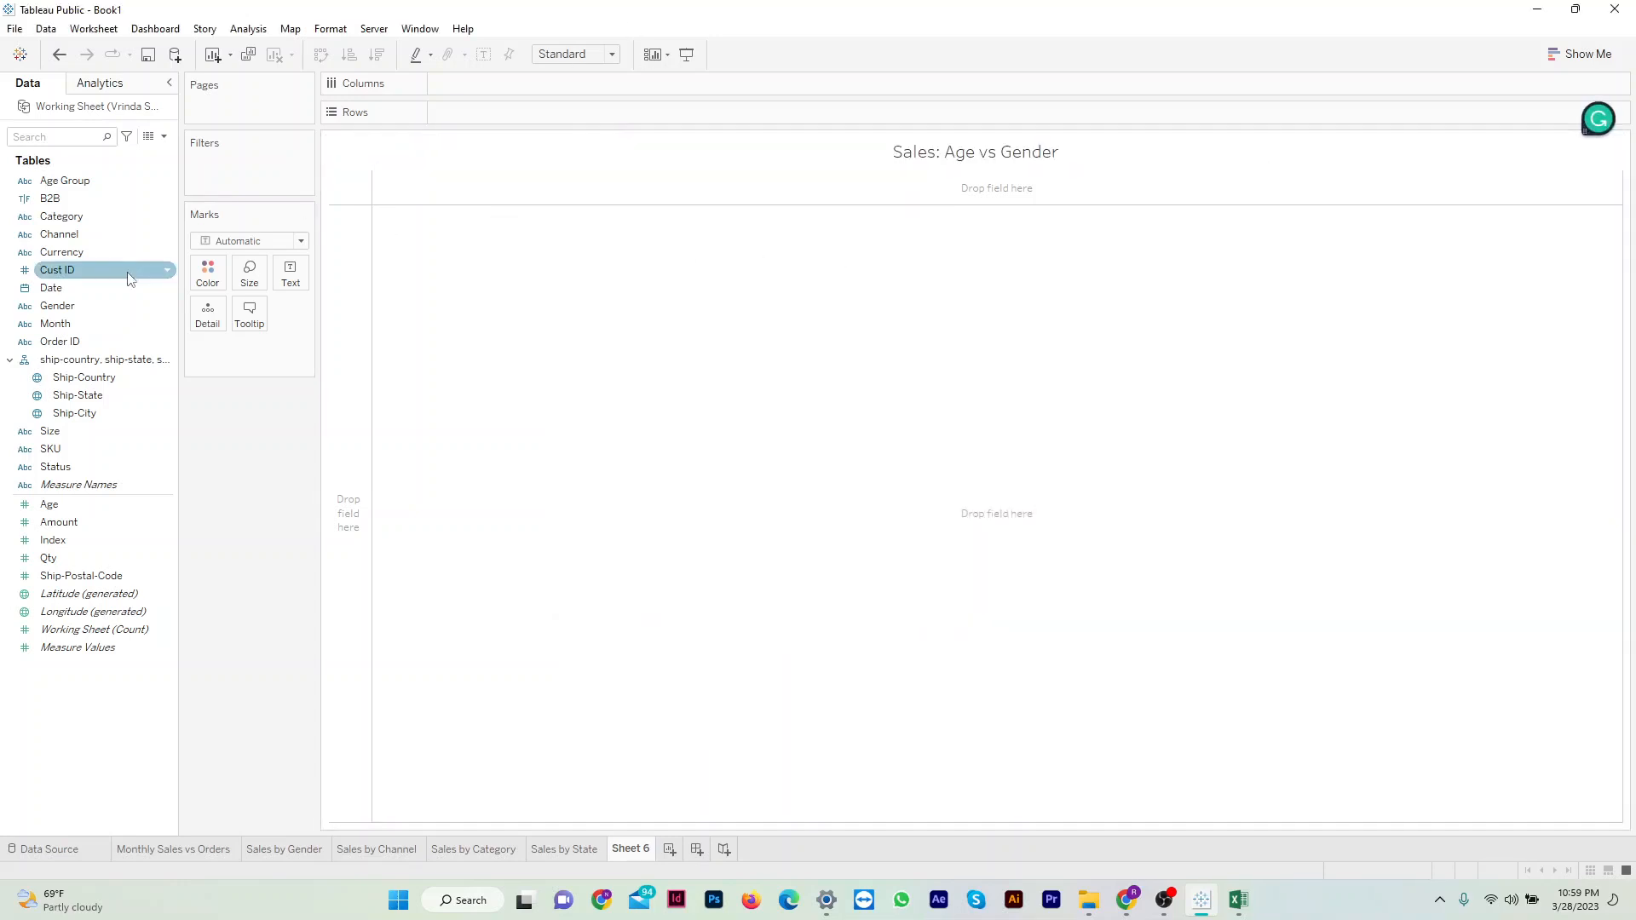
Set the mark type to Bar and place Amount on the columns as a sum.
{"action": "left_click", "coordinate": [300, 241]}
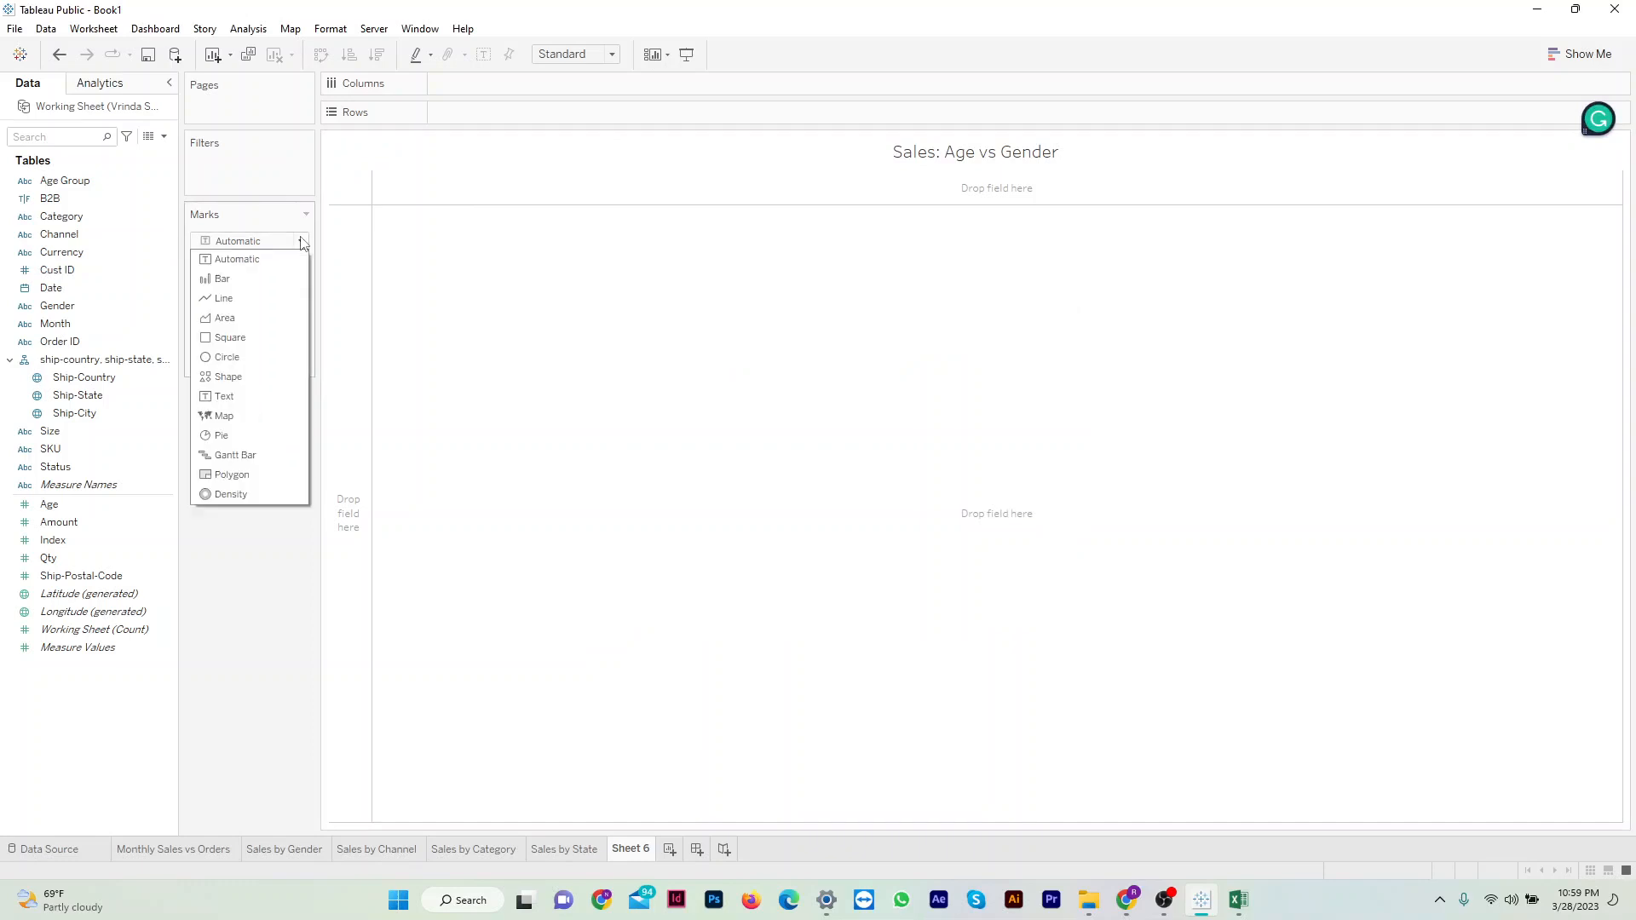
{"action": "left_click", "coordinate": [271, 288]}
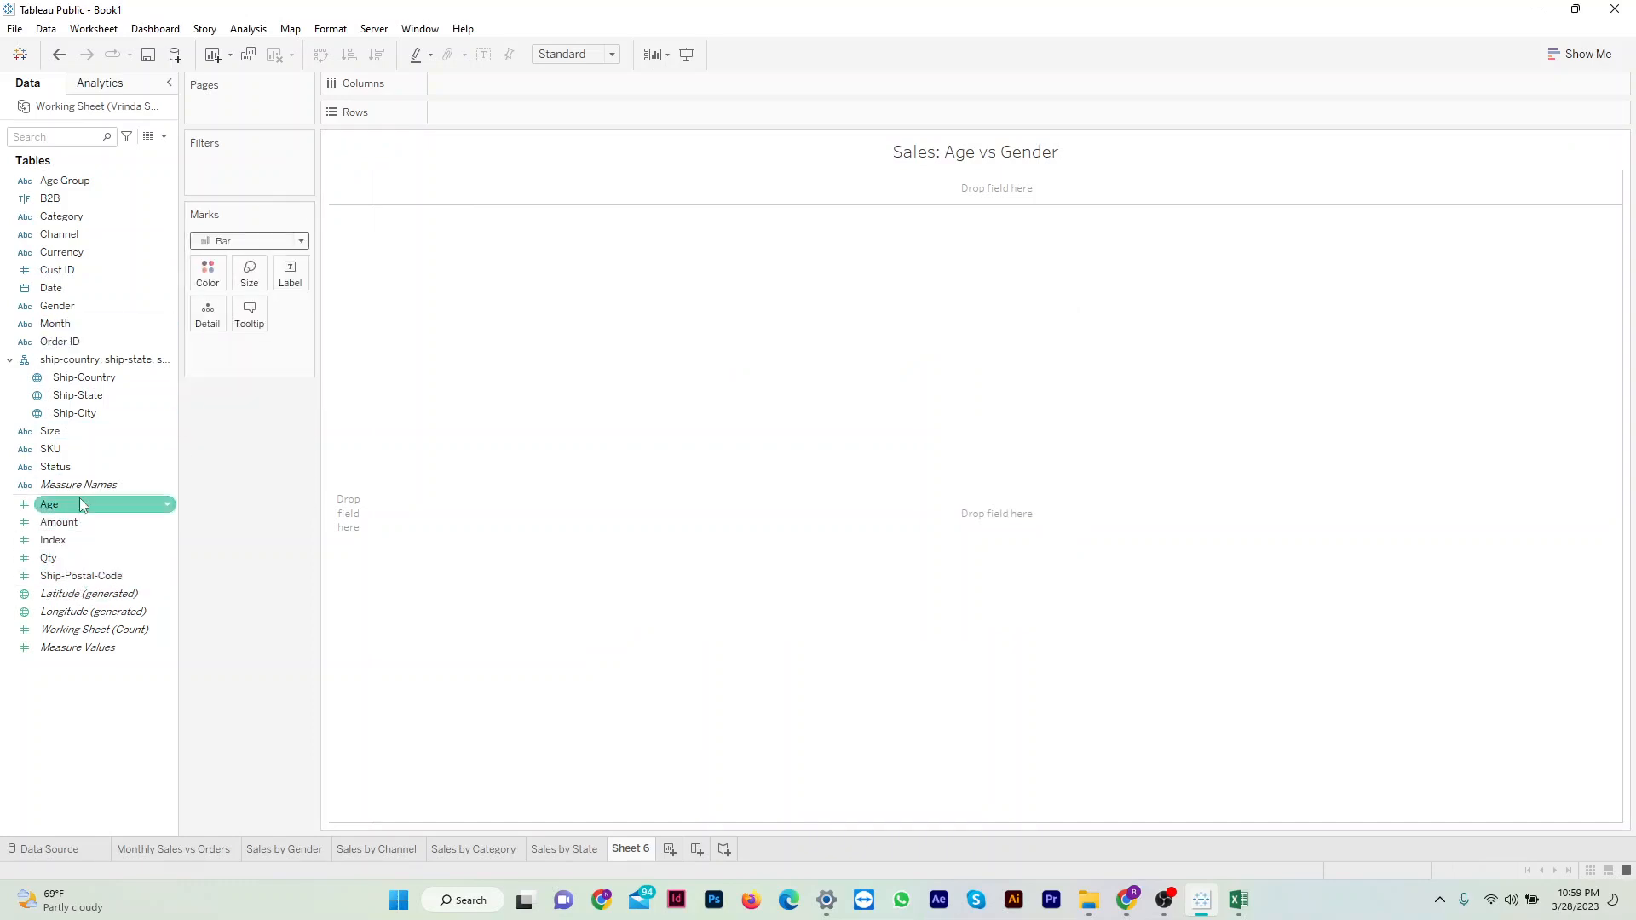
{"action": "left_click_drag", "start_coordinate": [85, 530], "coordinate": [551, 93]}
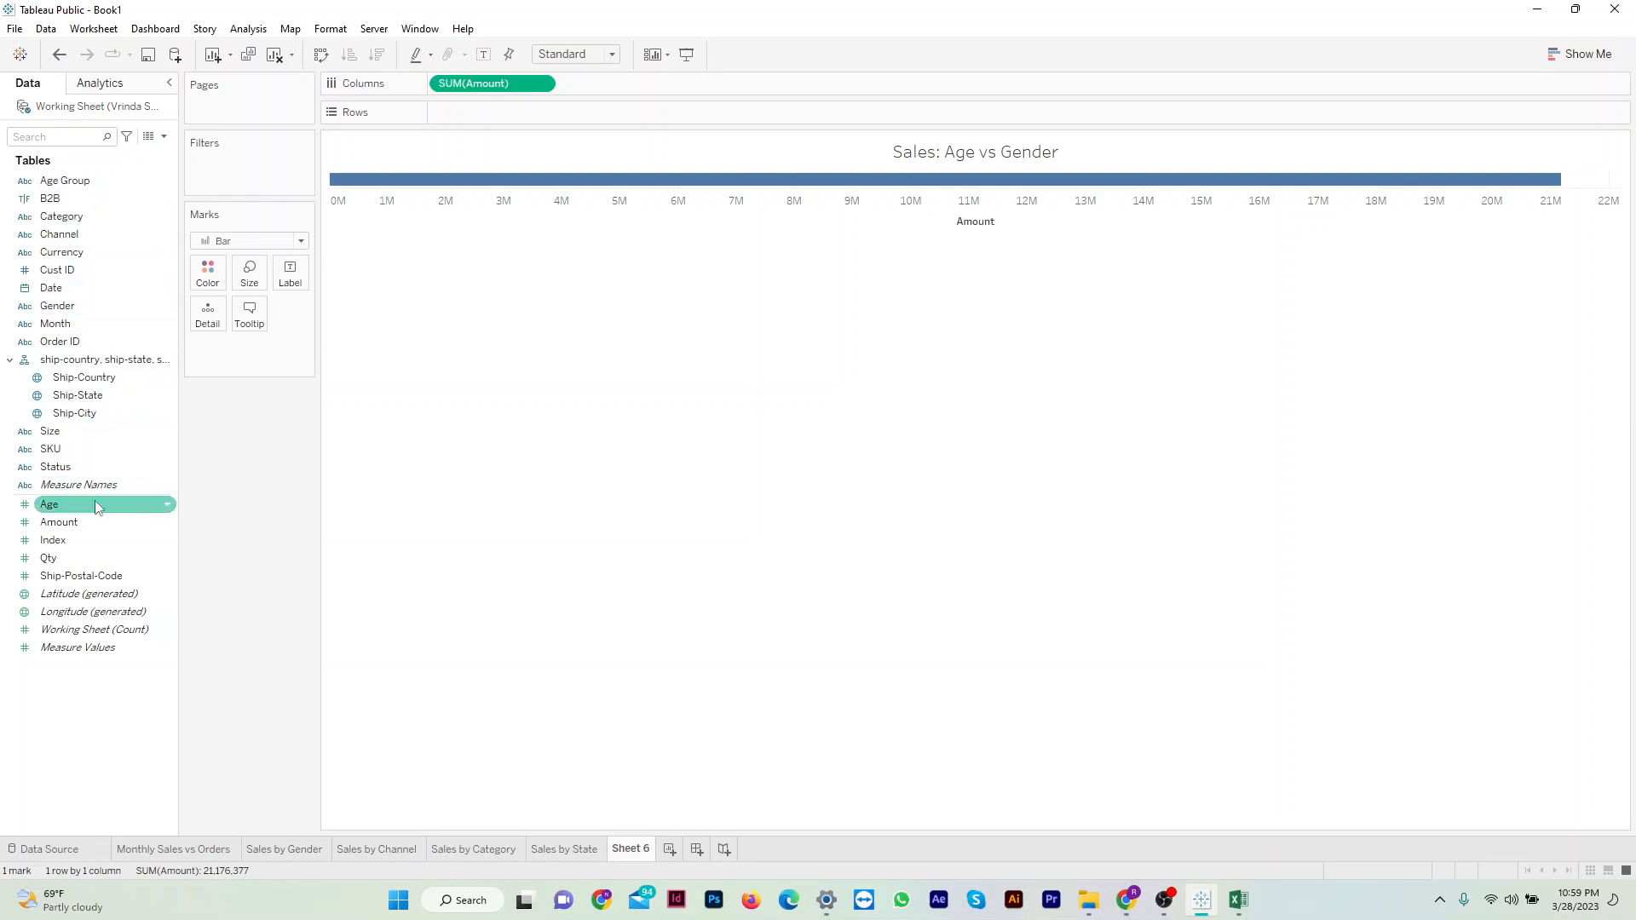
Color the Amount bar by Gender and break it into rows by Age Group.
{"action": "left_click_drag", "start_coordinate": [81, 309], "coordinate": [484, 120]}
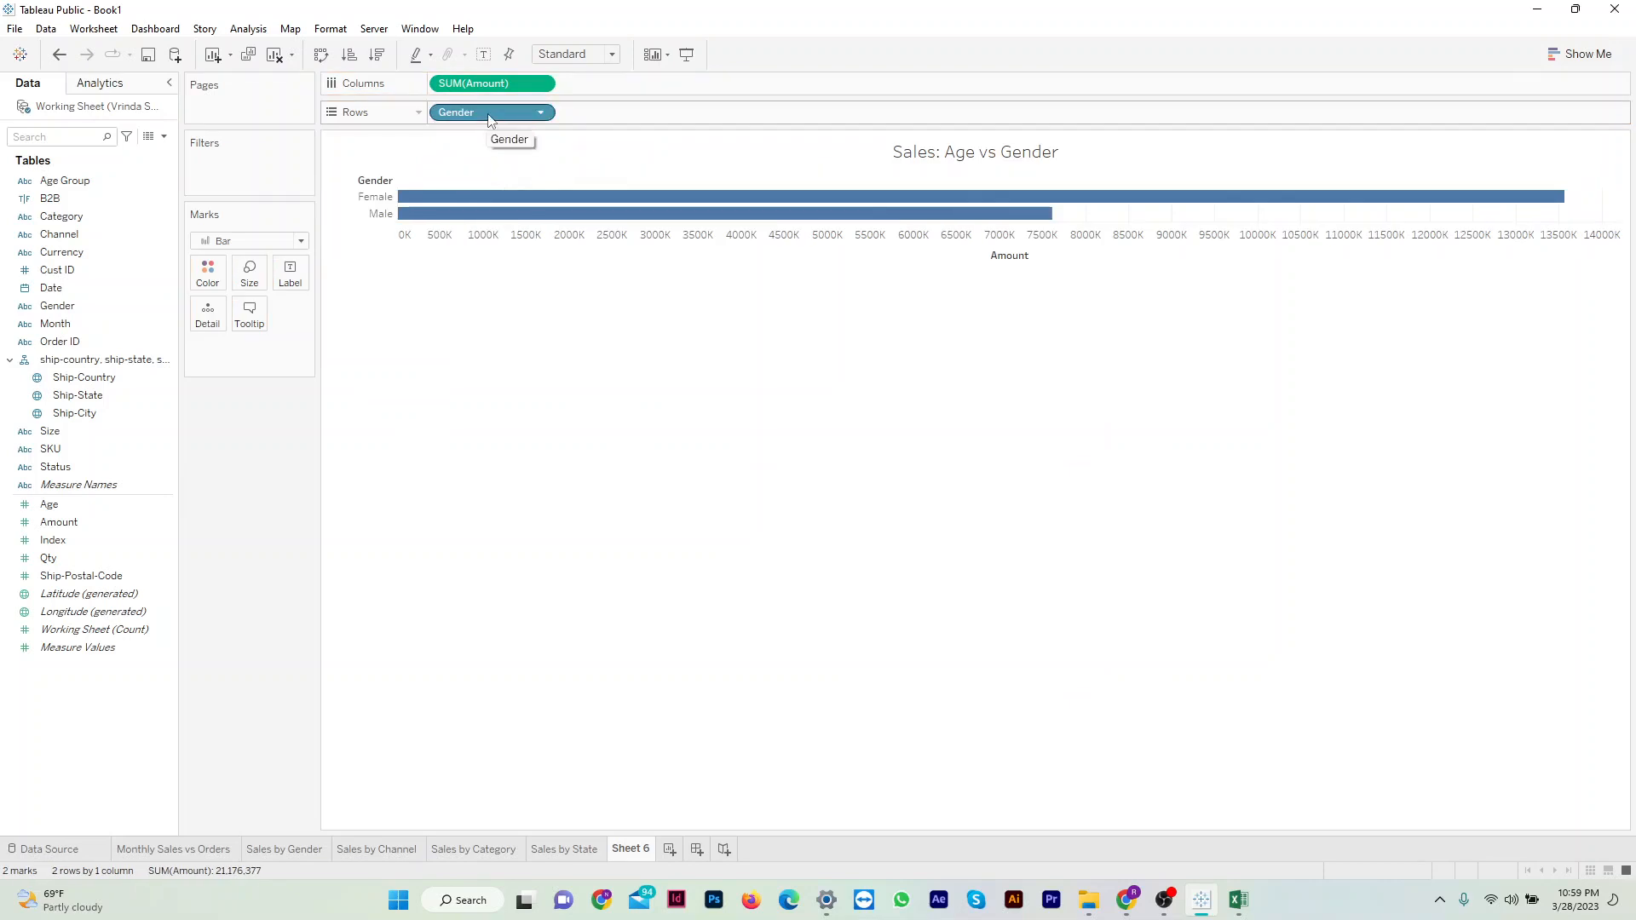
{"action": "left_click_drag", "start_coordinate": [489, 119], "coordinate": [258, 350]}
{"action": "left_click", "coordinate": [200, 349]}
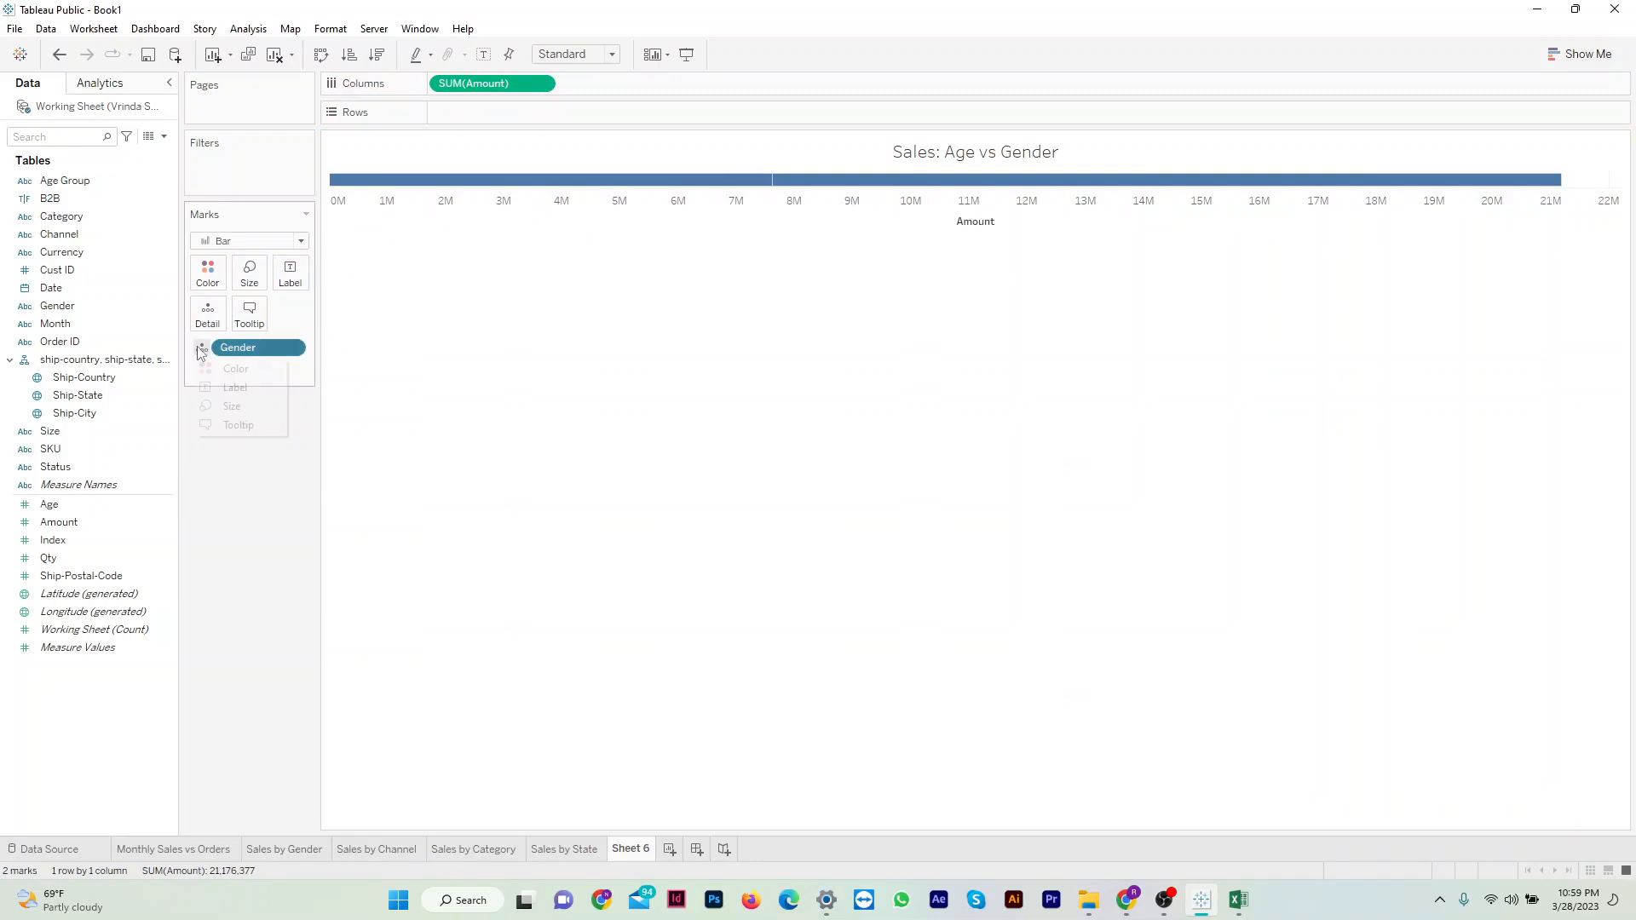
{"action": "left_click", "coordinate": [239, 369]}
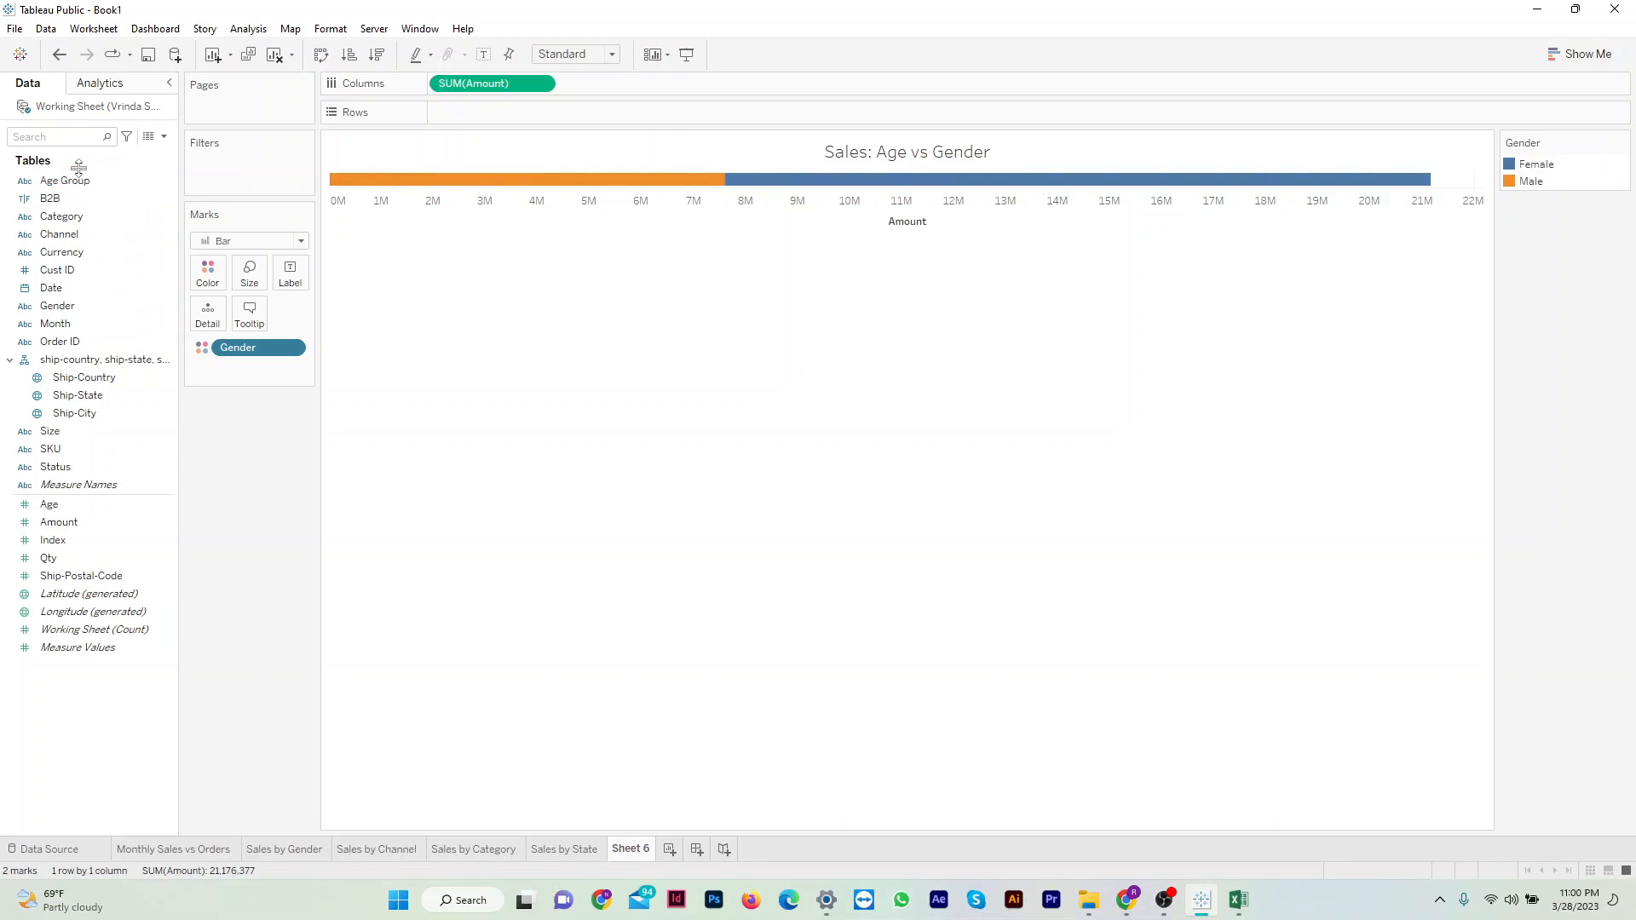
{"action": "left_click_drag", "start_coordinate": [85, 176], "coordinate": [484, 110]}
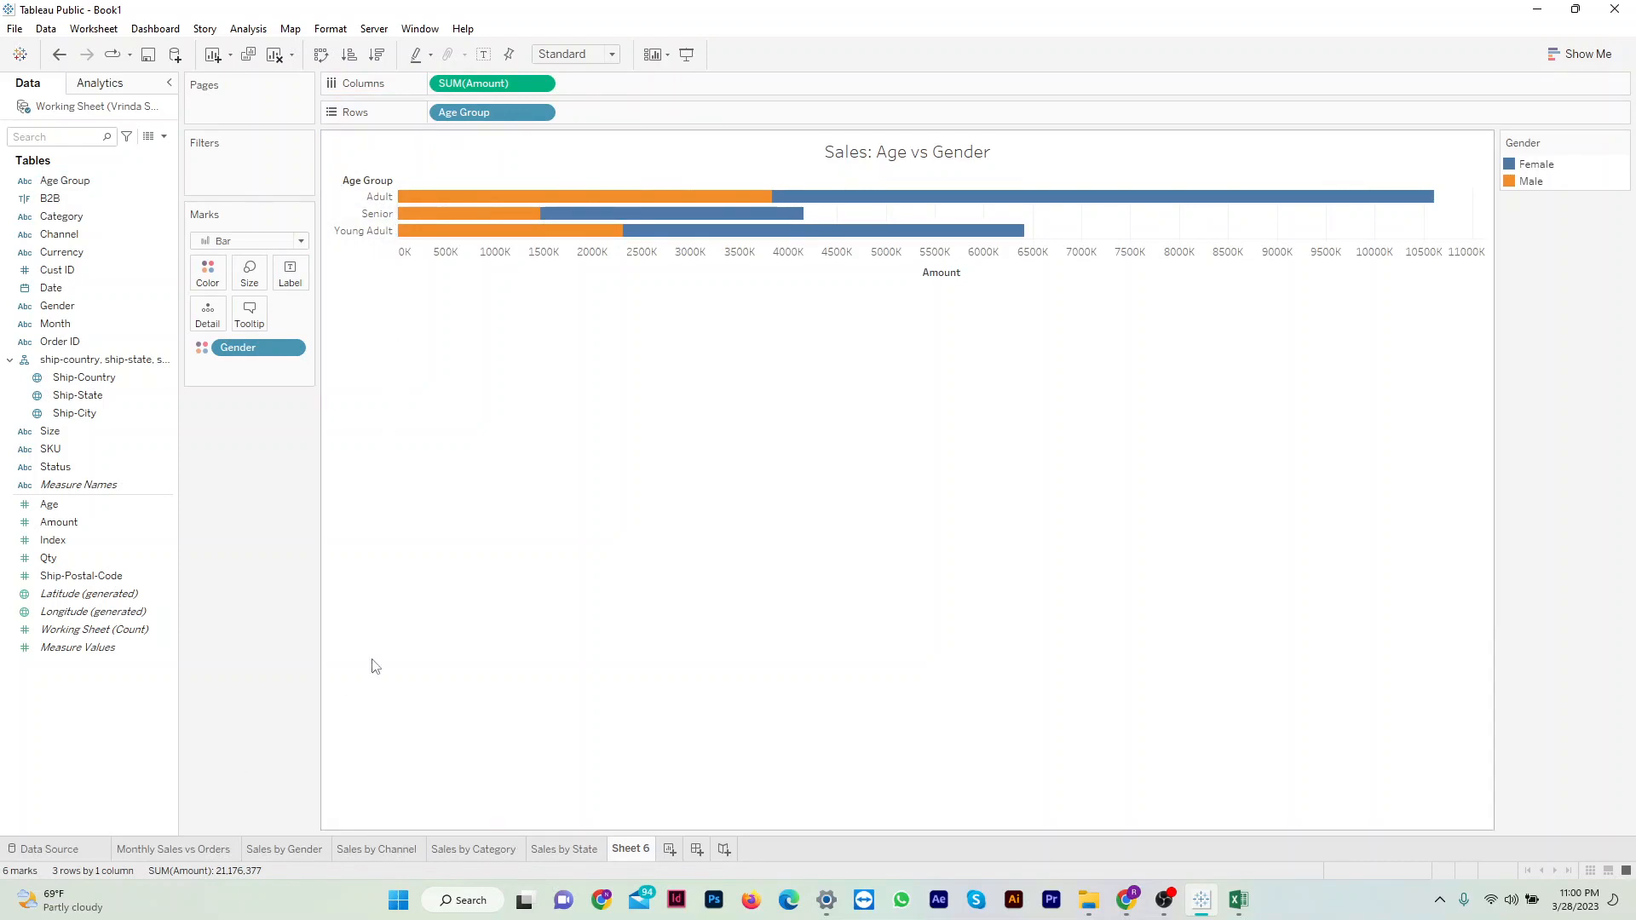
{"action": "left_click", "coordinate": [1240, 900]}
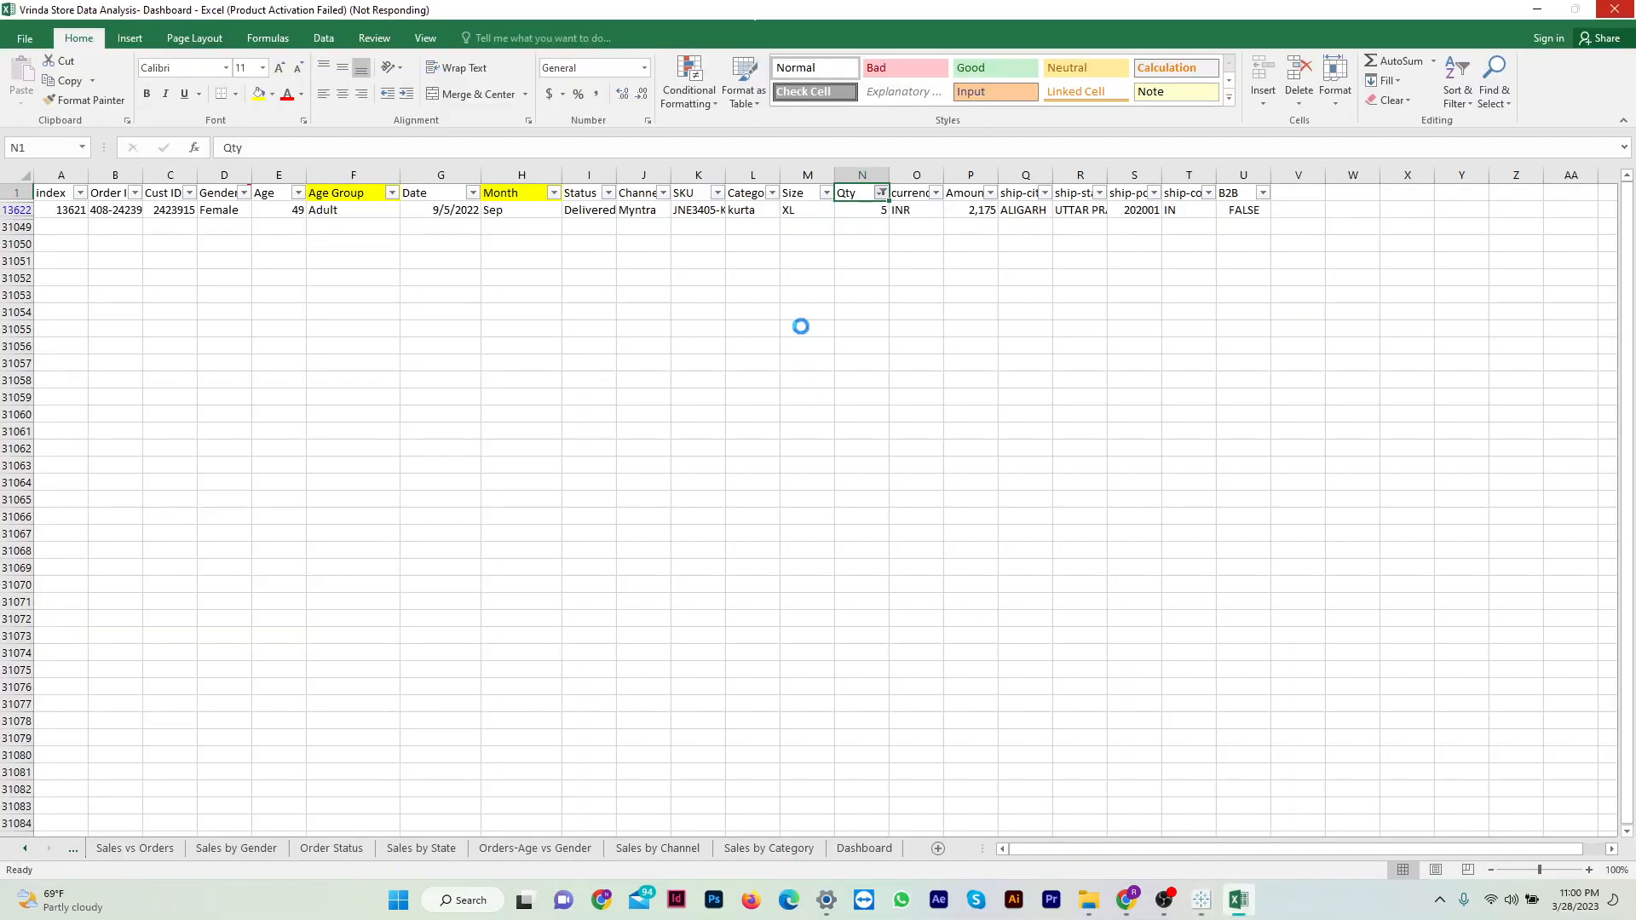
{"action": "left_click", "coordinate": [1129, 910]}
{"action": "left_click", "coordinate": [1201, 900]}
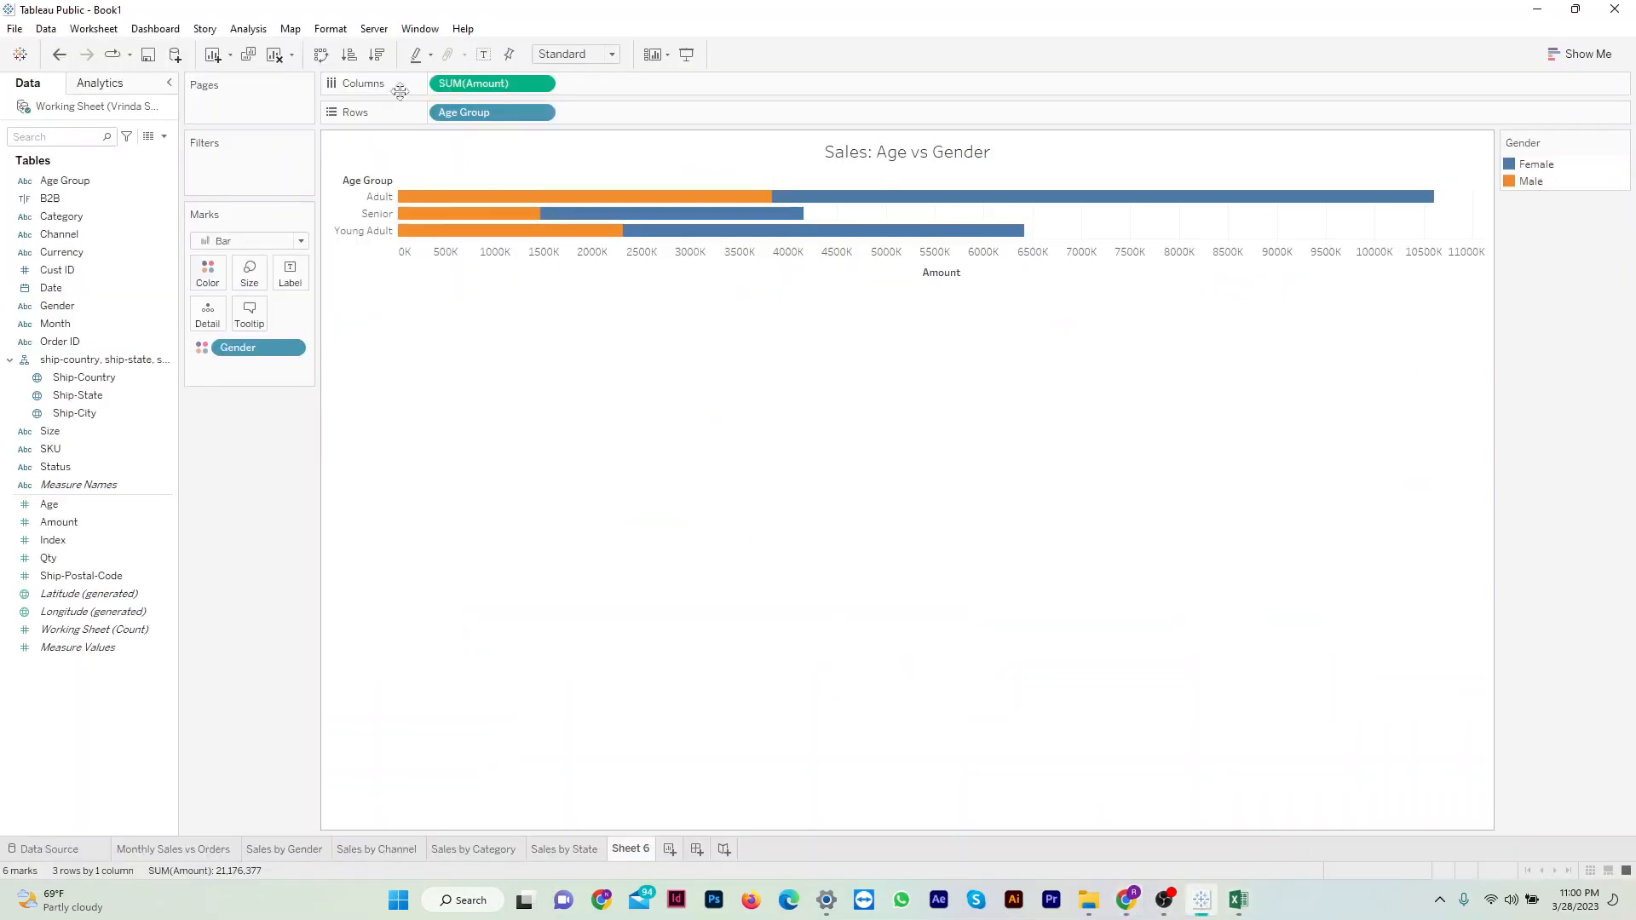
Fit the Age vs Gender bar chart to Entire View.
{"action": "mouse_move", "coordinate": [470, 213]}
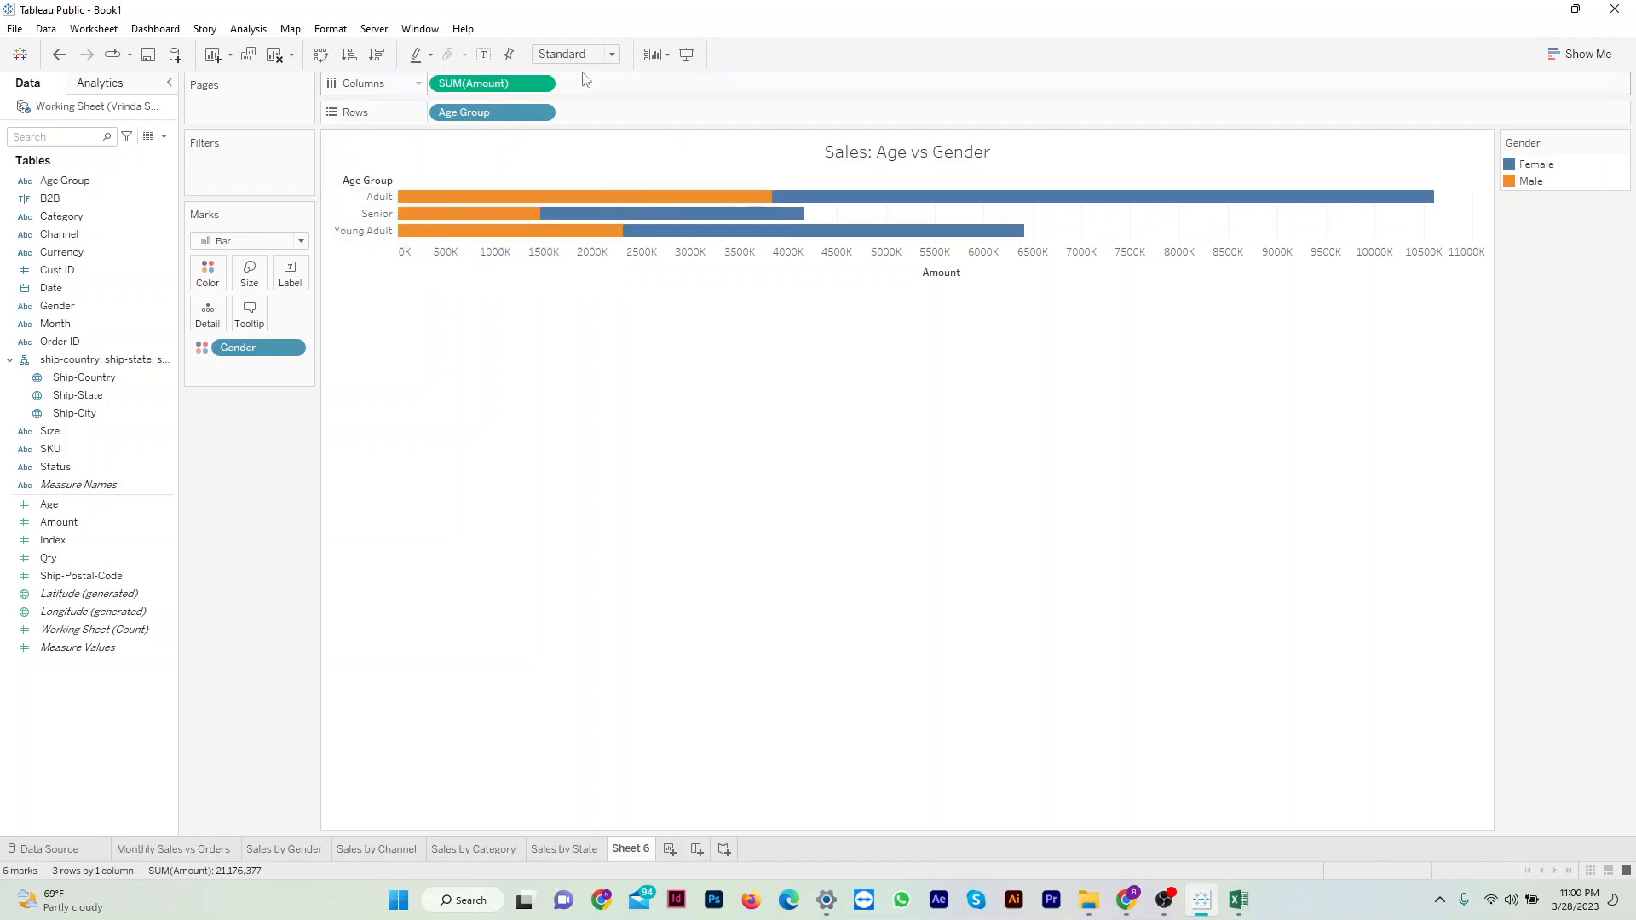
{"action": "left_click", "coordinate": [618, 58]}
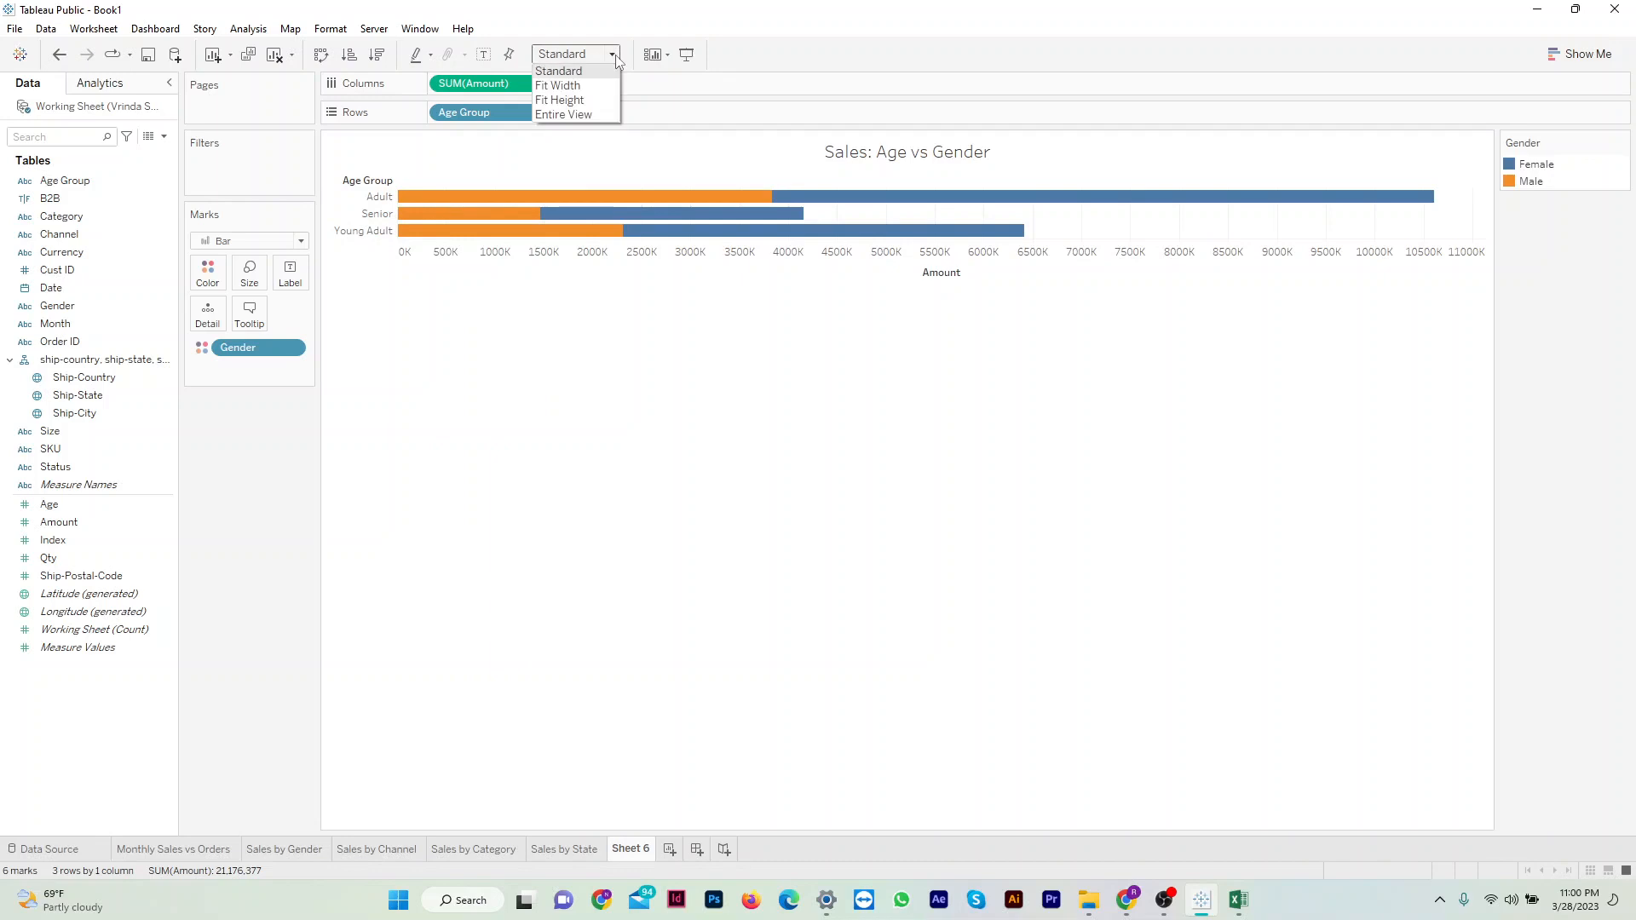
{"action": "left_click", "coordinate": [574, 119]}
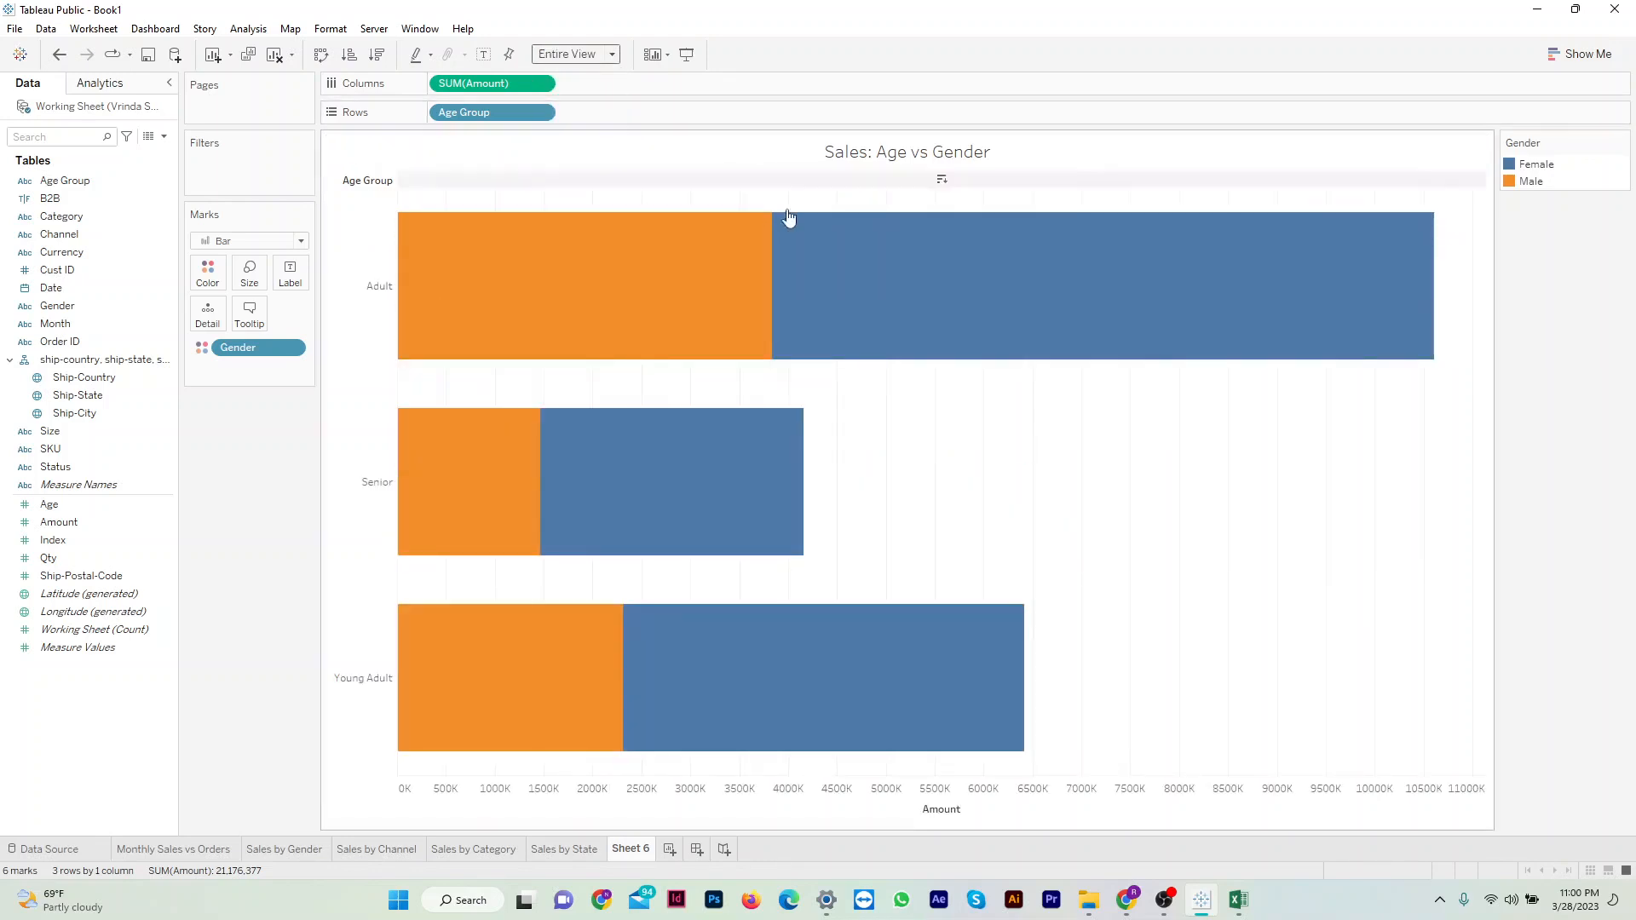
Hide the Amount axis header and the Age Group field label on the chart.
{"action": "mouse_move", "coordinate": [546, 304]}
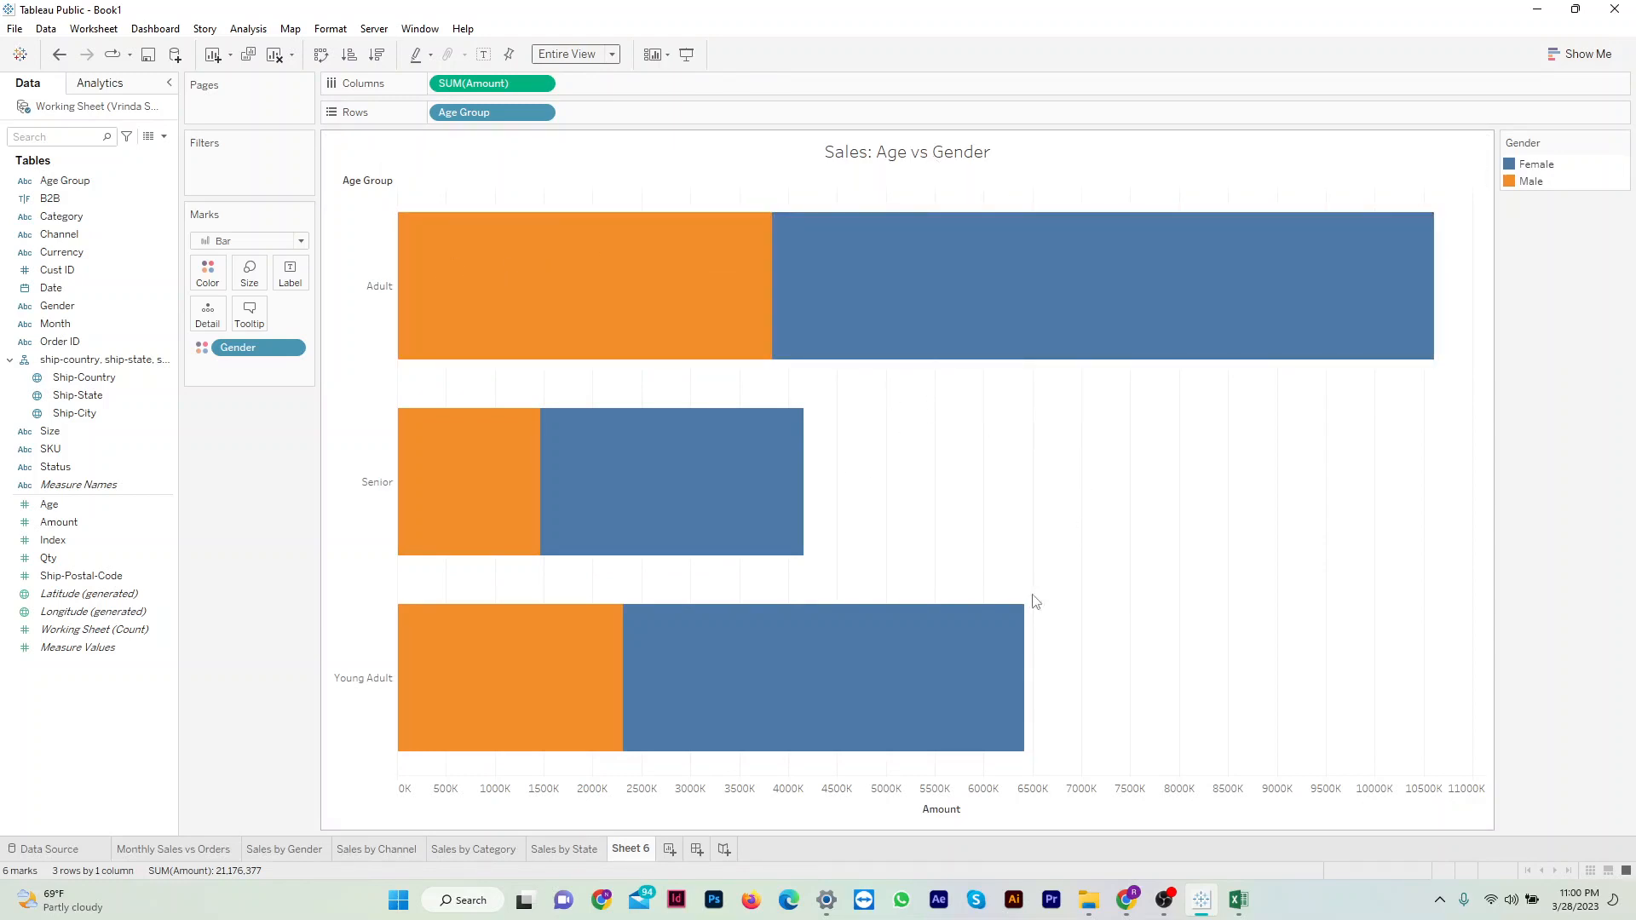
{"action": "left_click", "coordinate": [644, 801]}
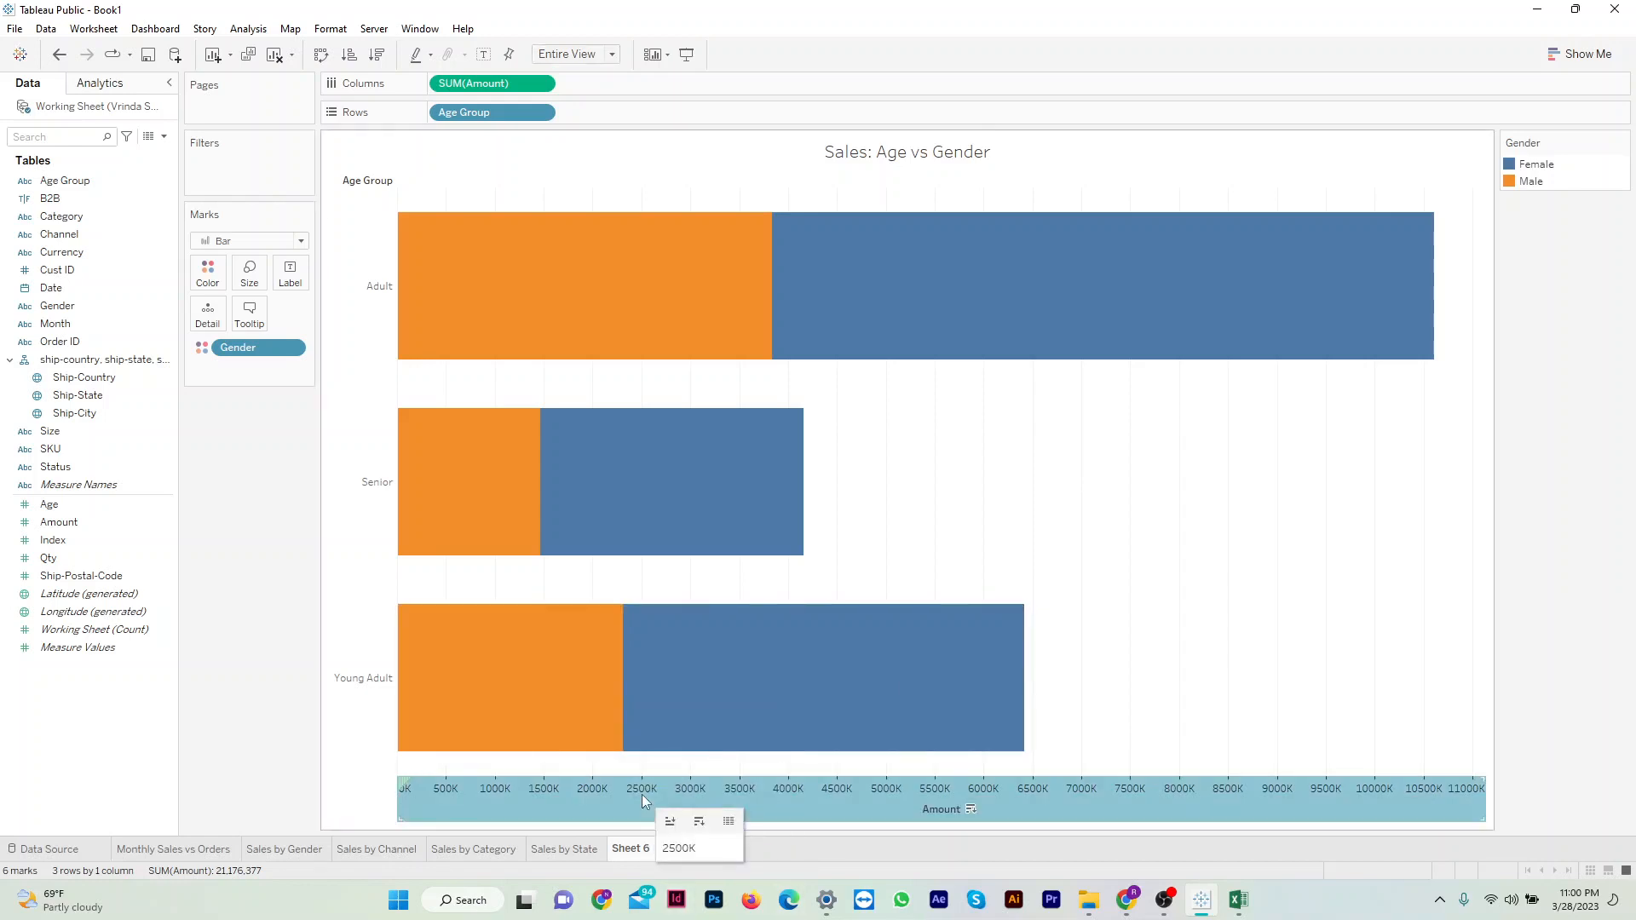
{"action": "right_click", "coordinate": [643, 796]}
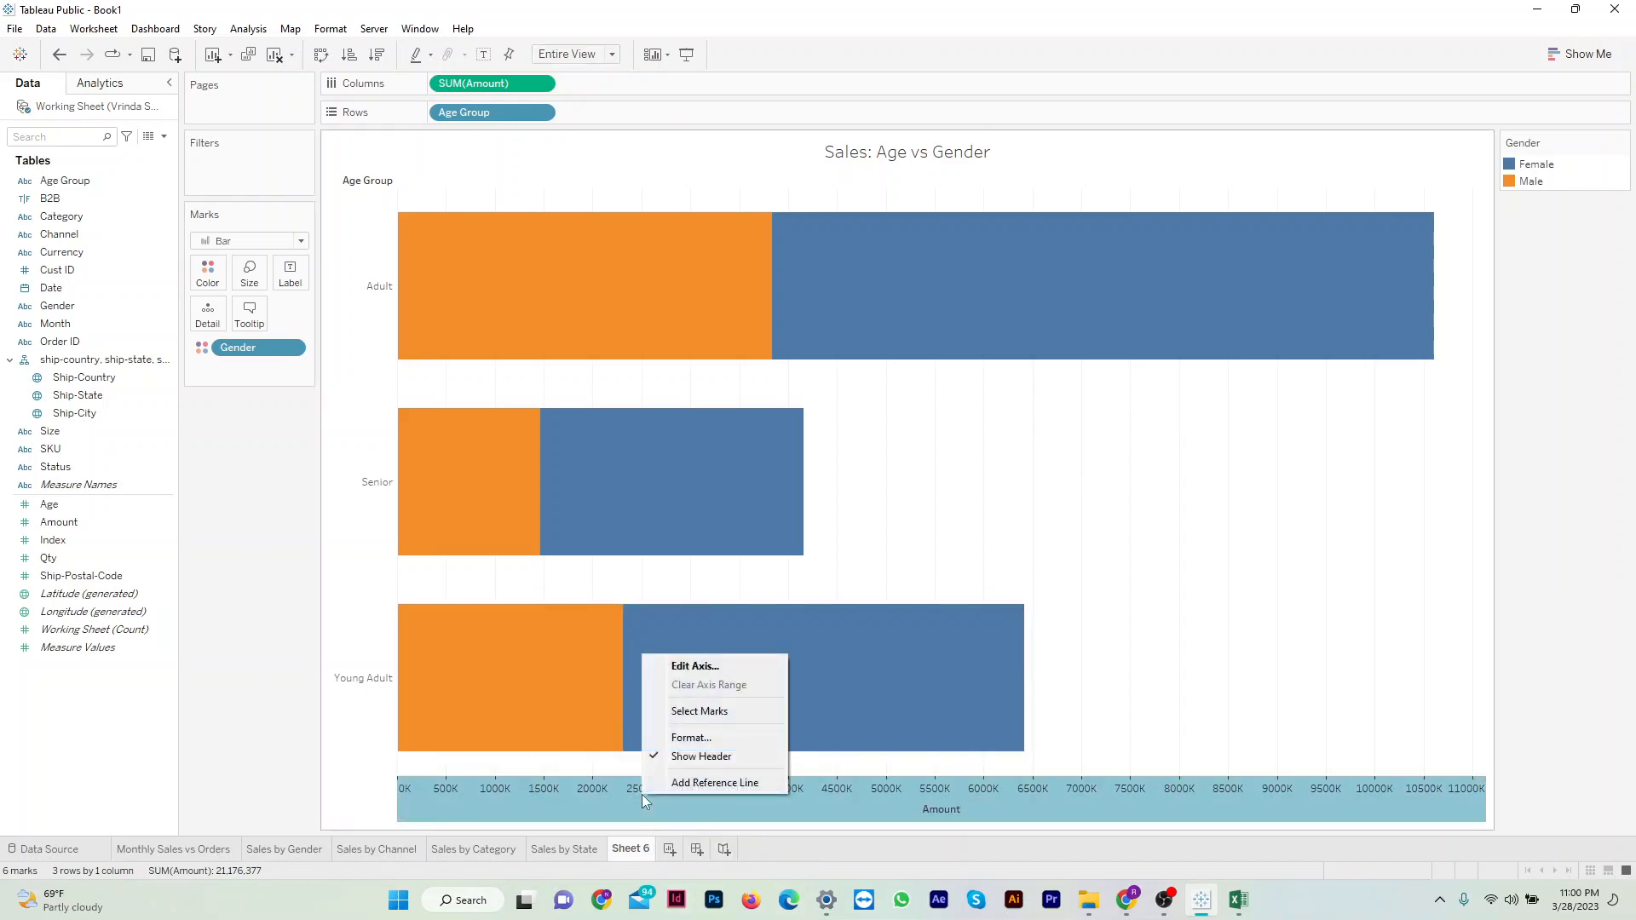
{"action": "left_click", "coordinate": [709, 757]}
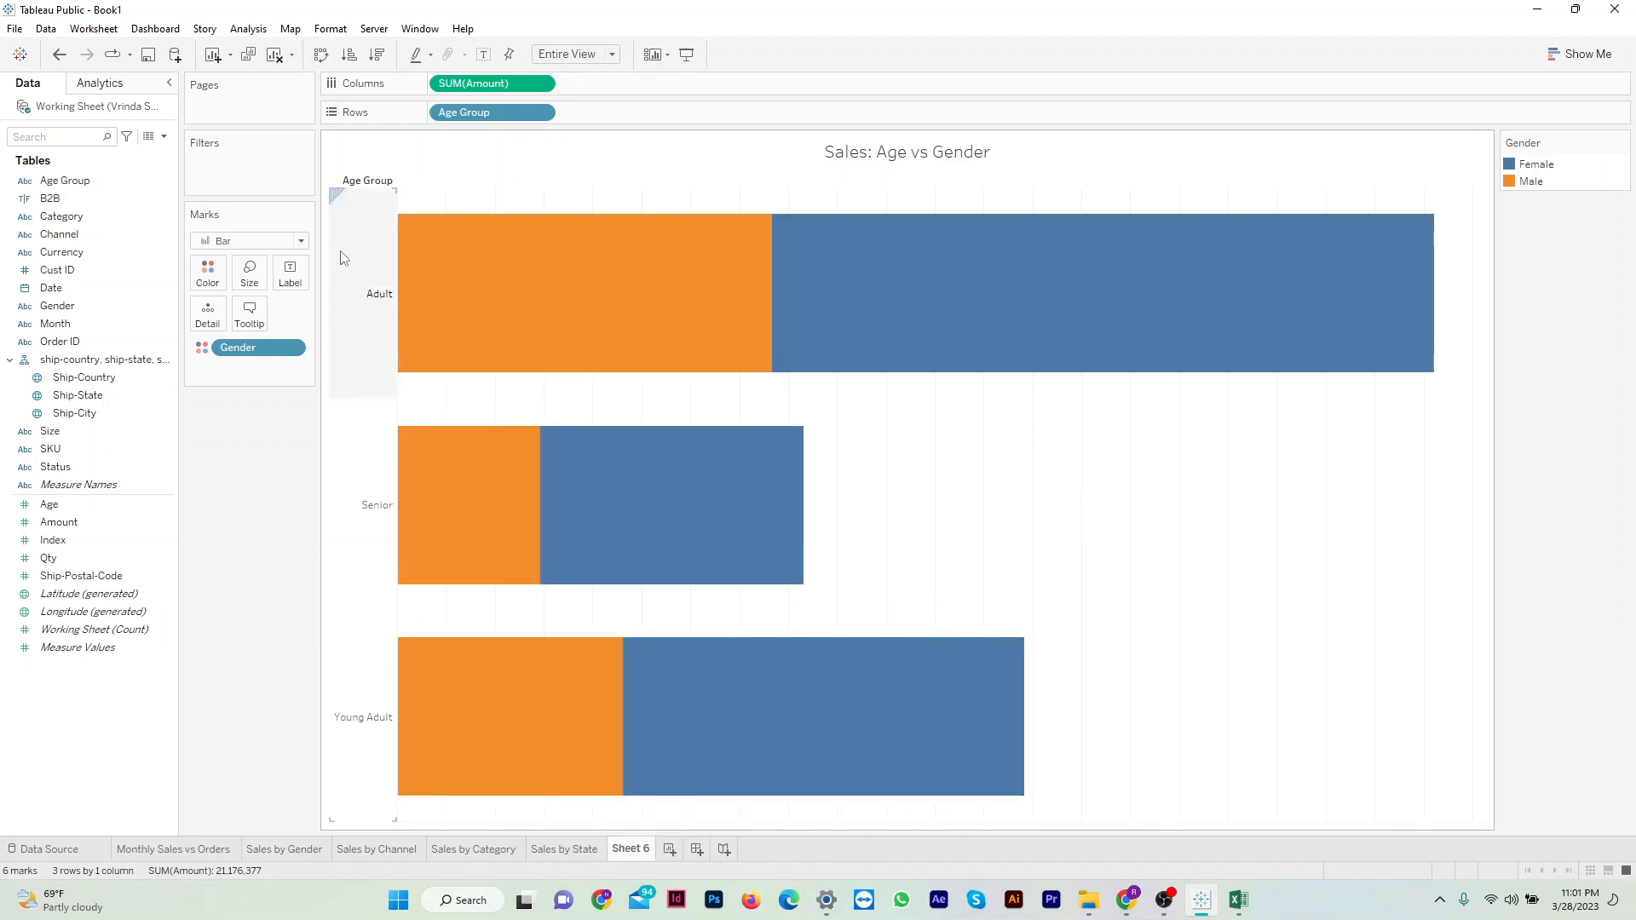
{"action": "left_click", "coordinate": [384, 182]}
{"action": "left_click", "coordinate": [488, 353]}
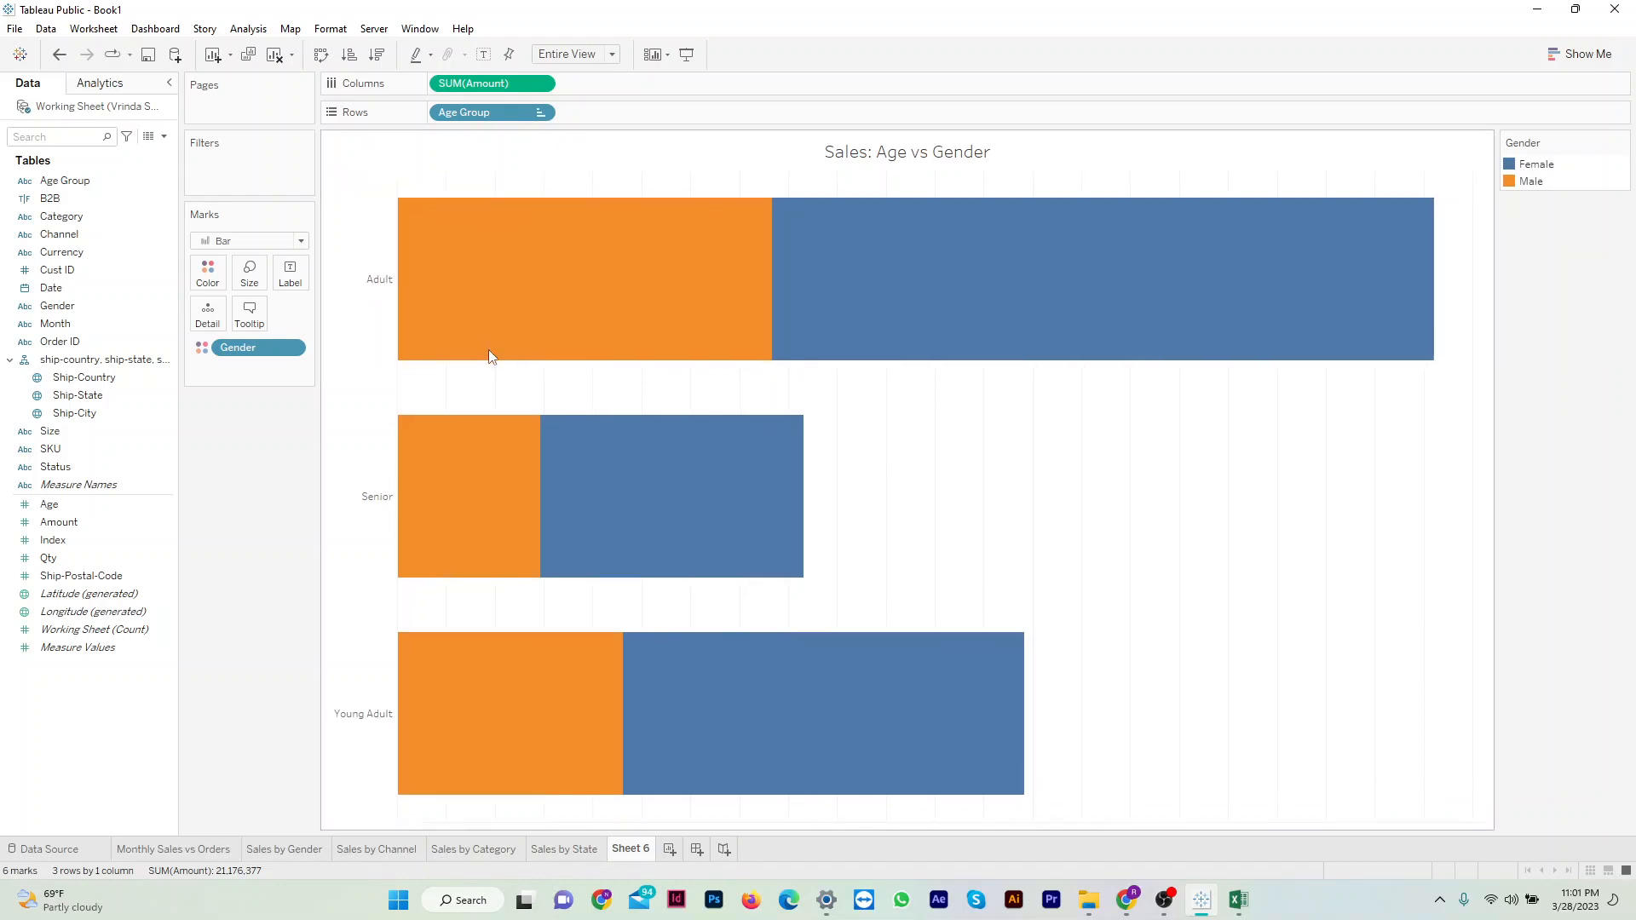
Sort the age groups in descending order by Amount and hide the Gender color legend card.
{"action": "left_click", "coordinate": [387, 64]}
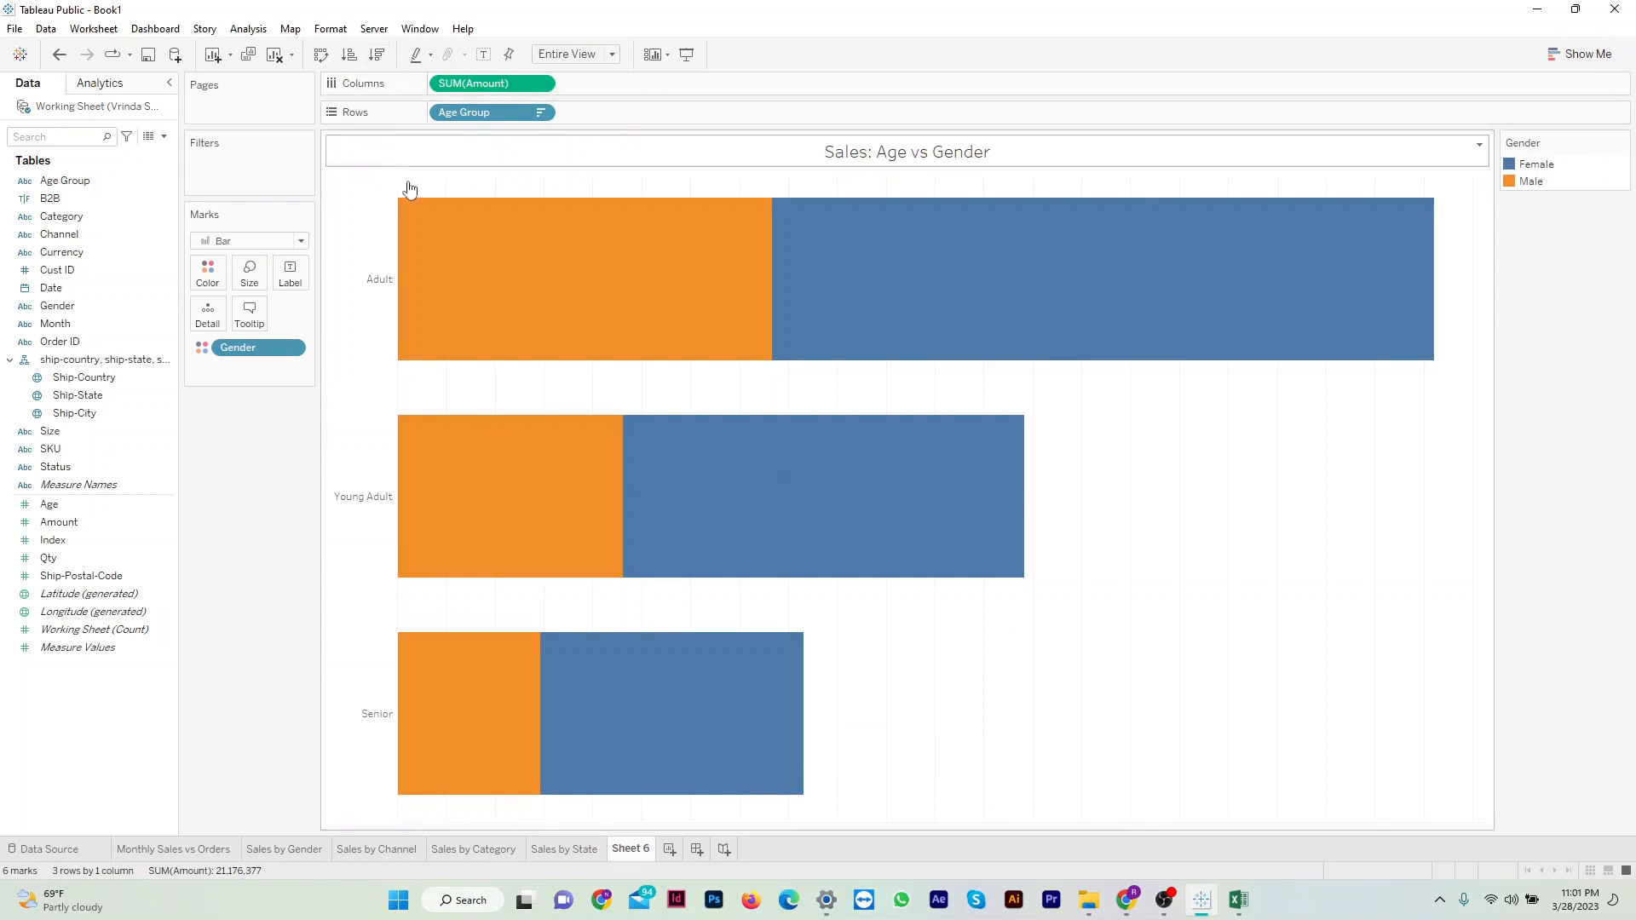
{"action": "mouse_move", "coordinate": [545, 301]}
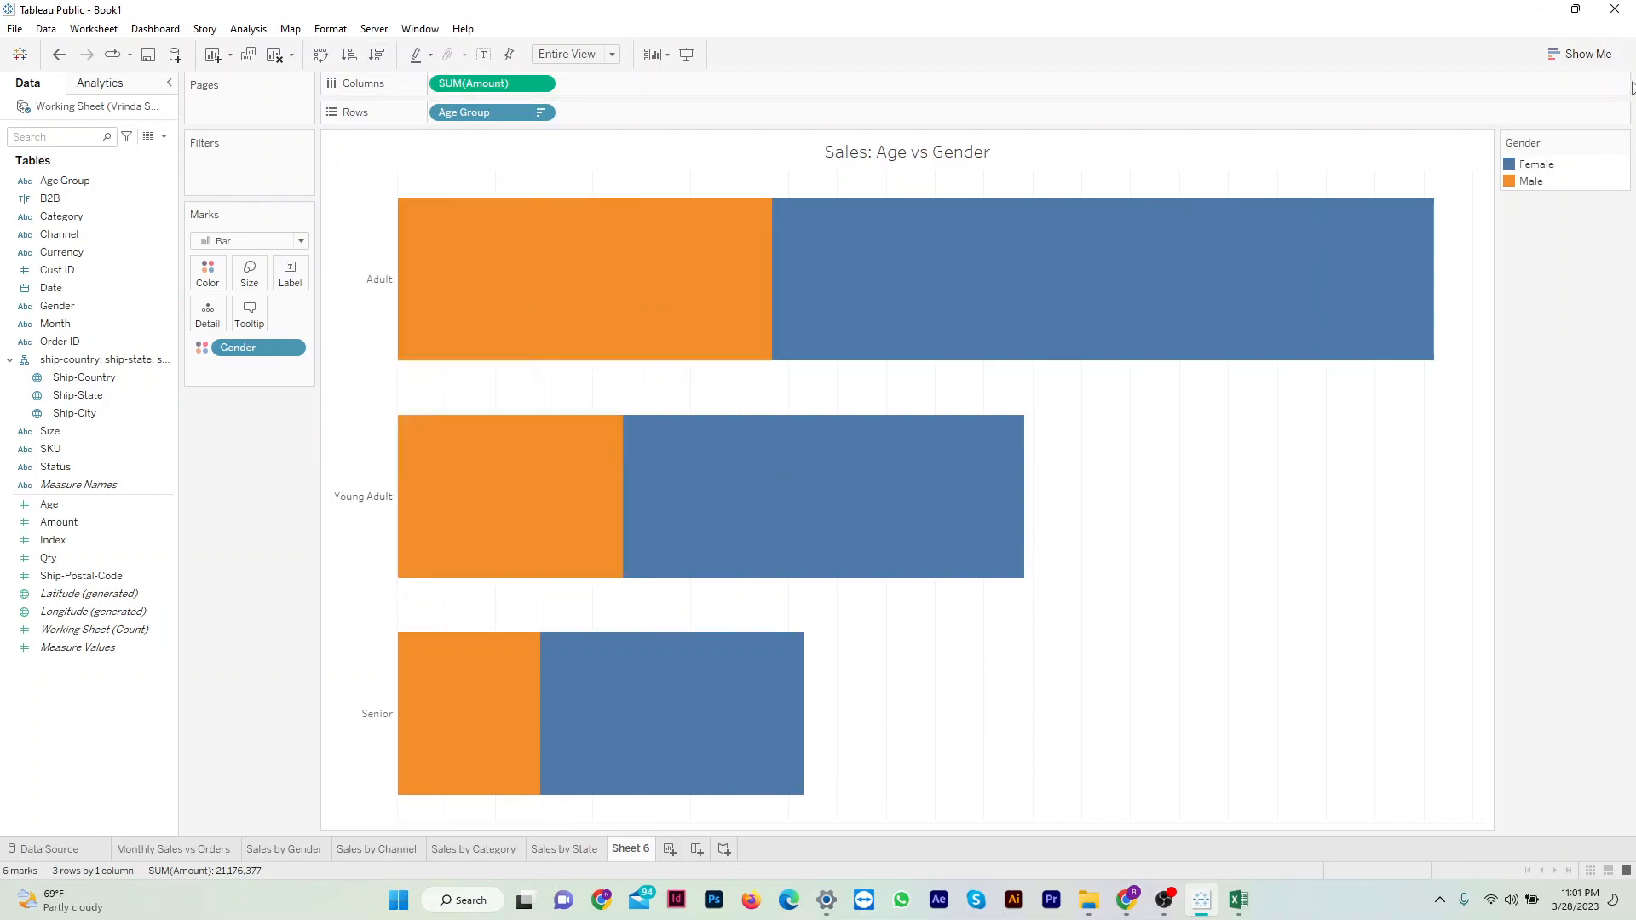
{"action": "left_click", "coordinate": [1621, 144]}
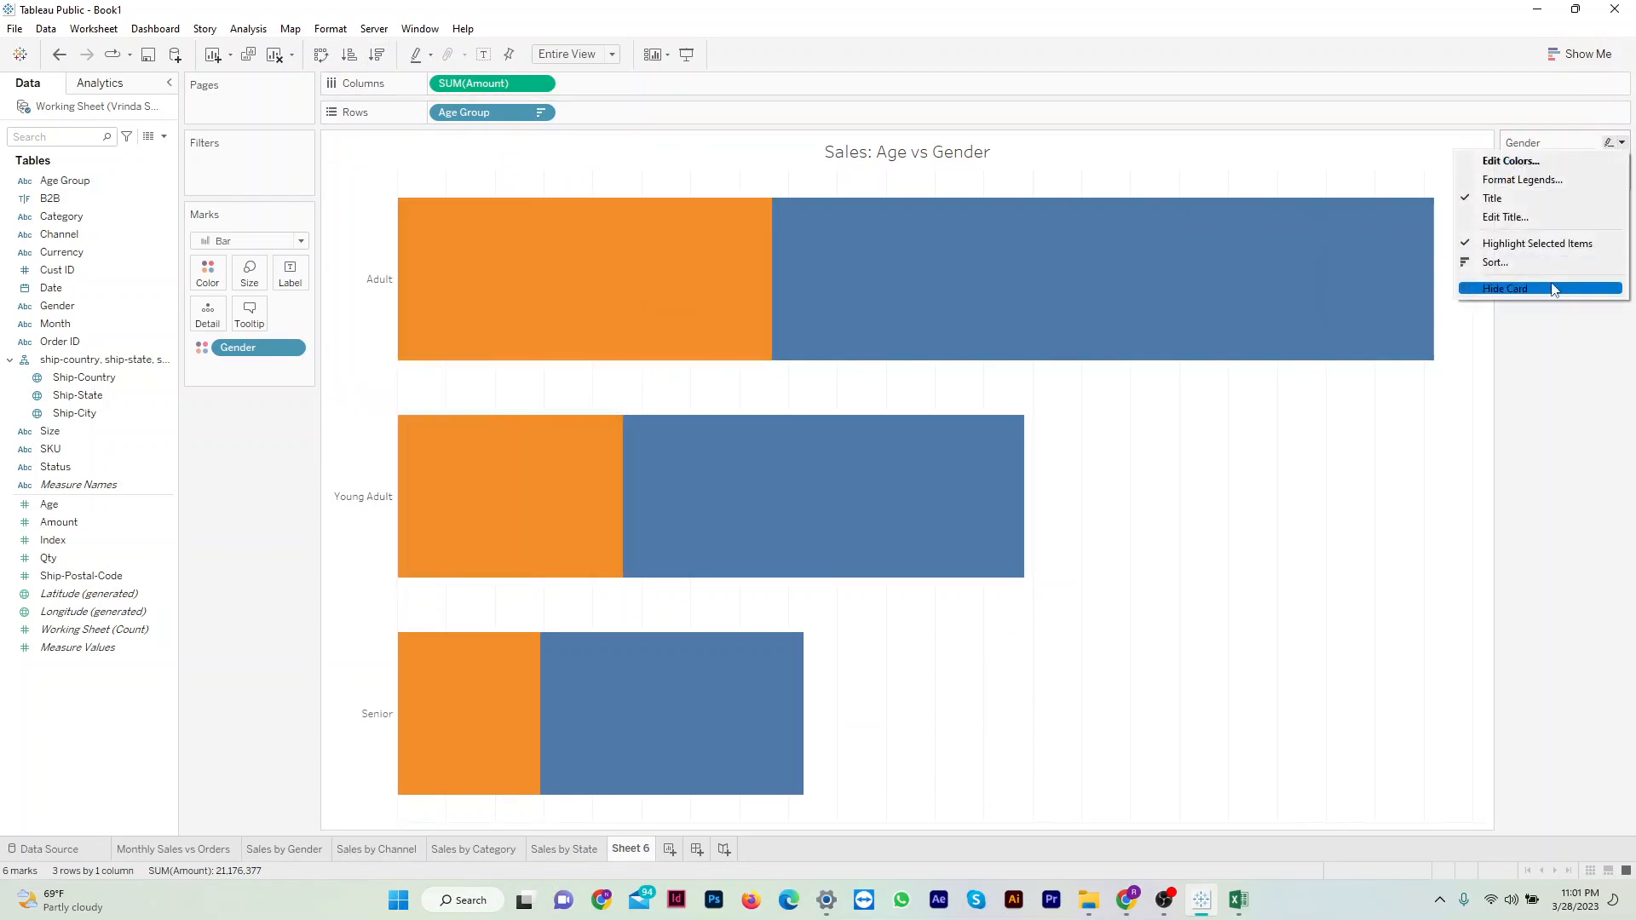
{"action": "left_click", "coordinate": [1505, 288]}
Set the column grid lines to None in the chart's line formatting and close the formatting pane.
{"action": "mouse_move", "coordinate": [980, 224]}
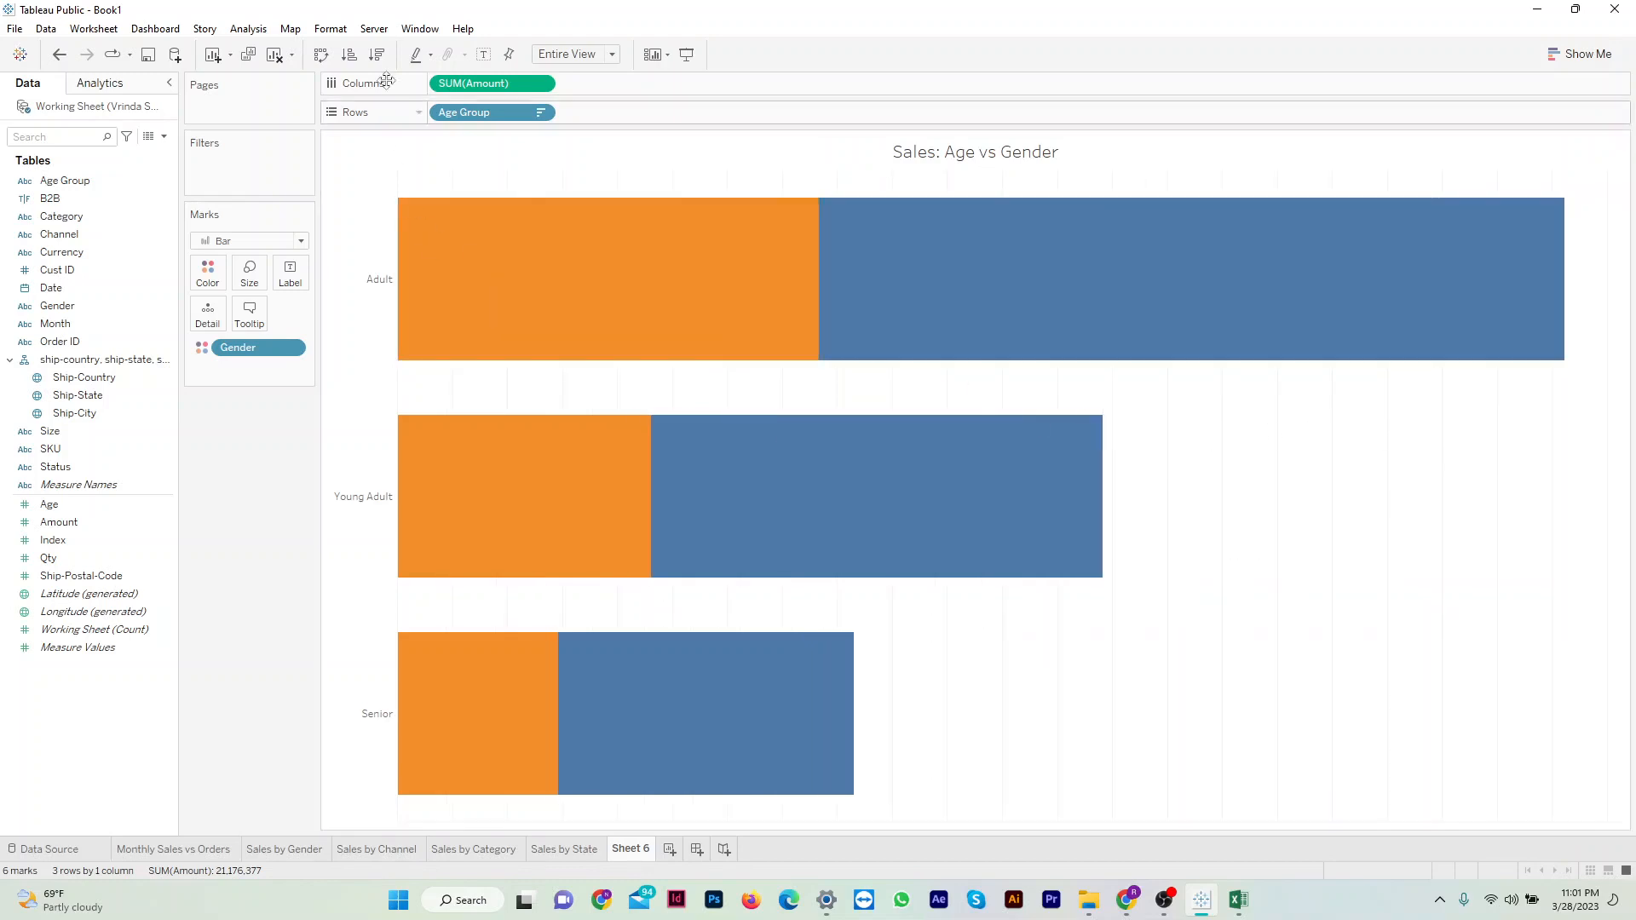
{"action": "left_click", "coordinate": [338, 31]}
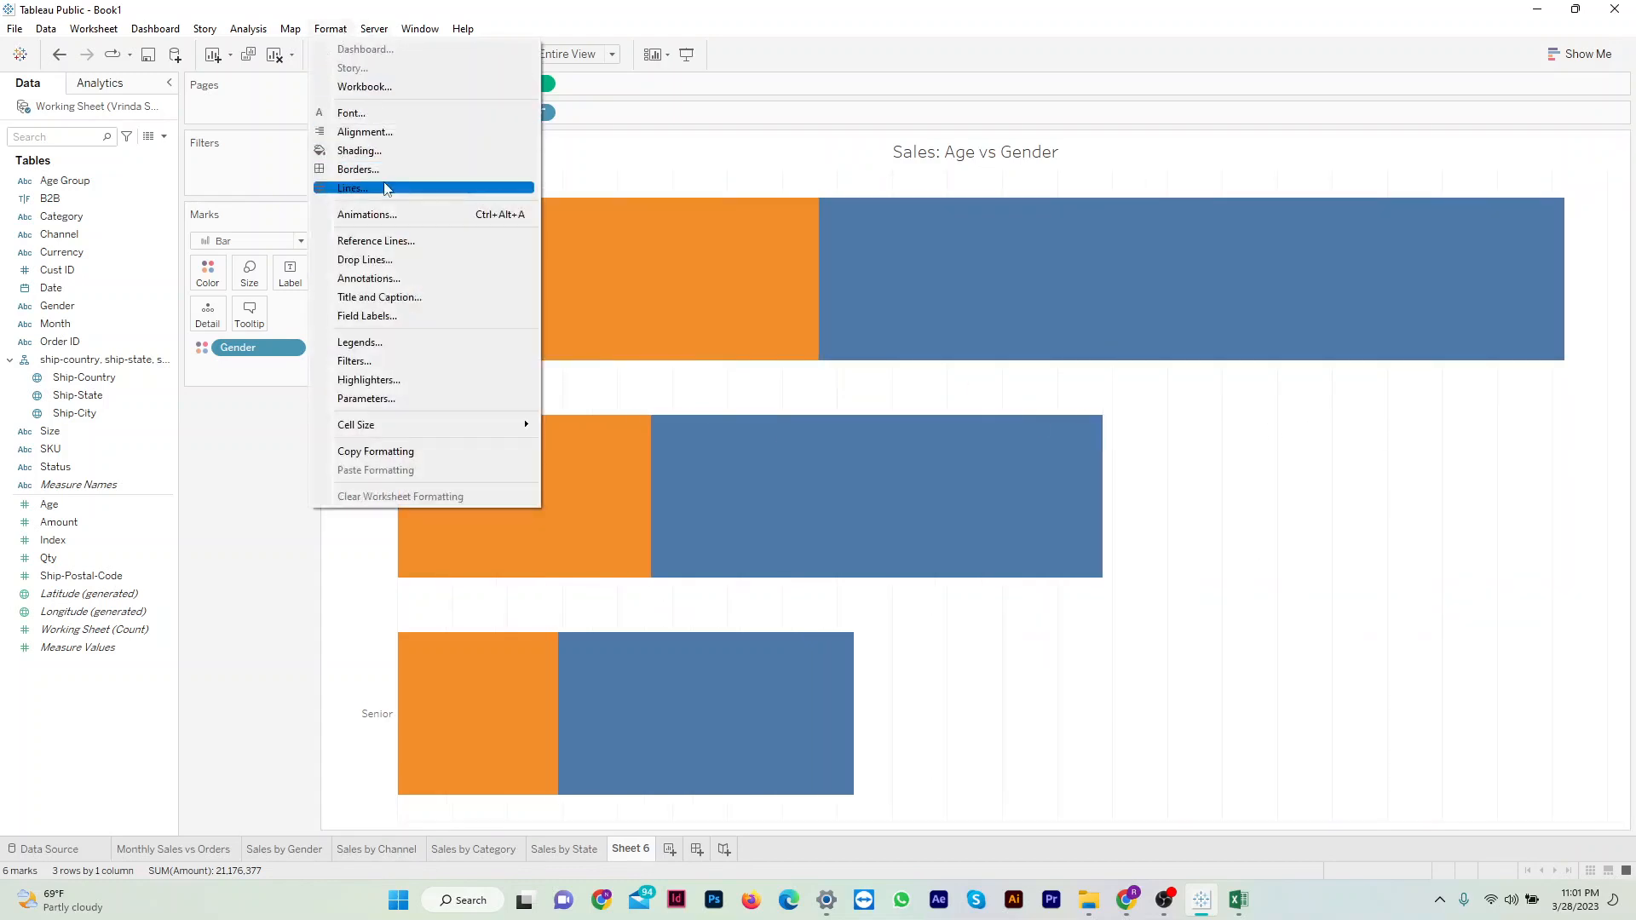
{"action": "left_click", "coordinate": [358, 188]}
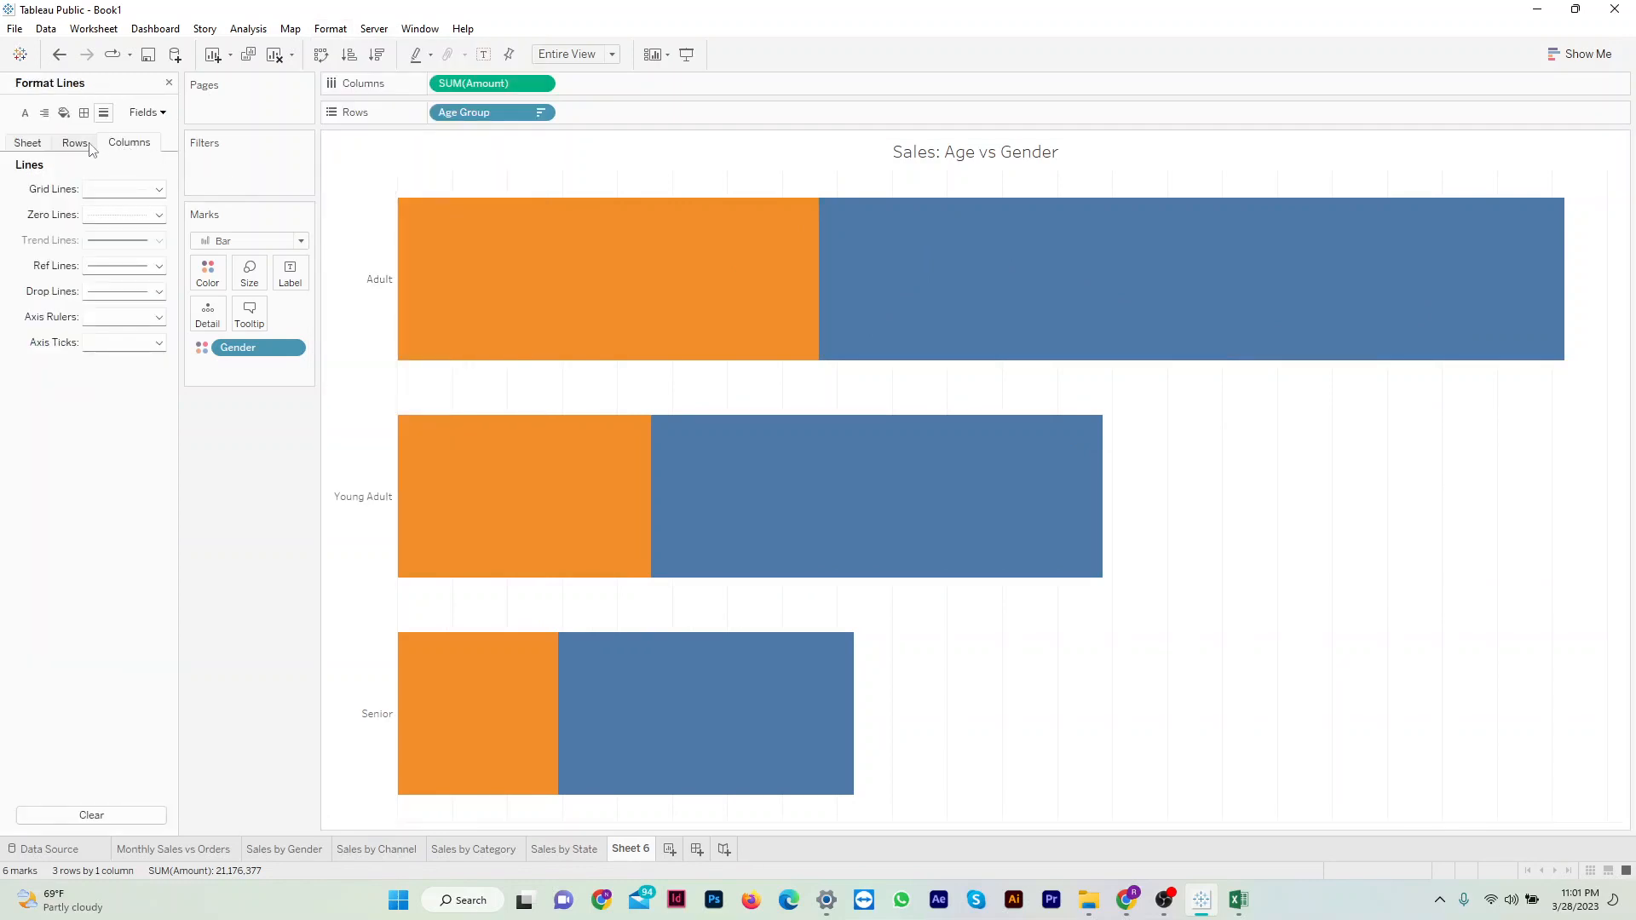
{"action": "left_click", "coordinate": [134, 190]}
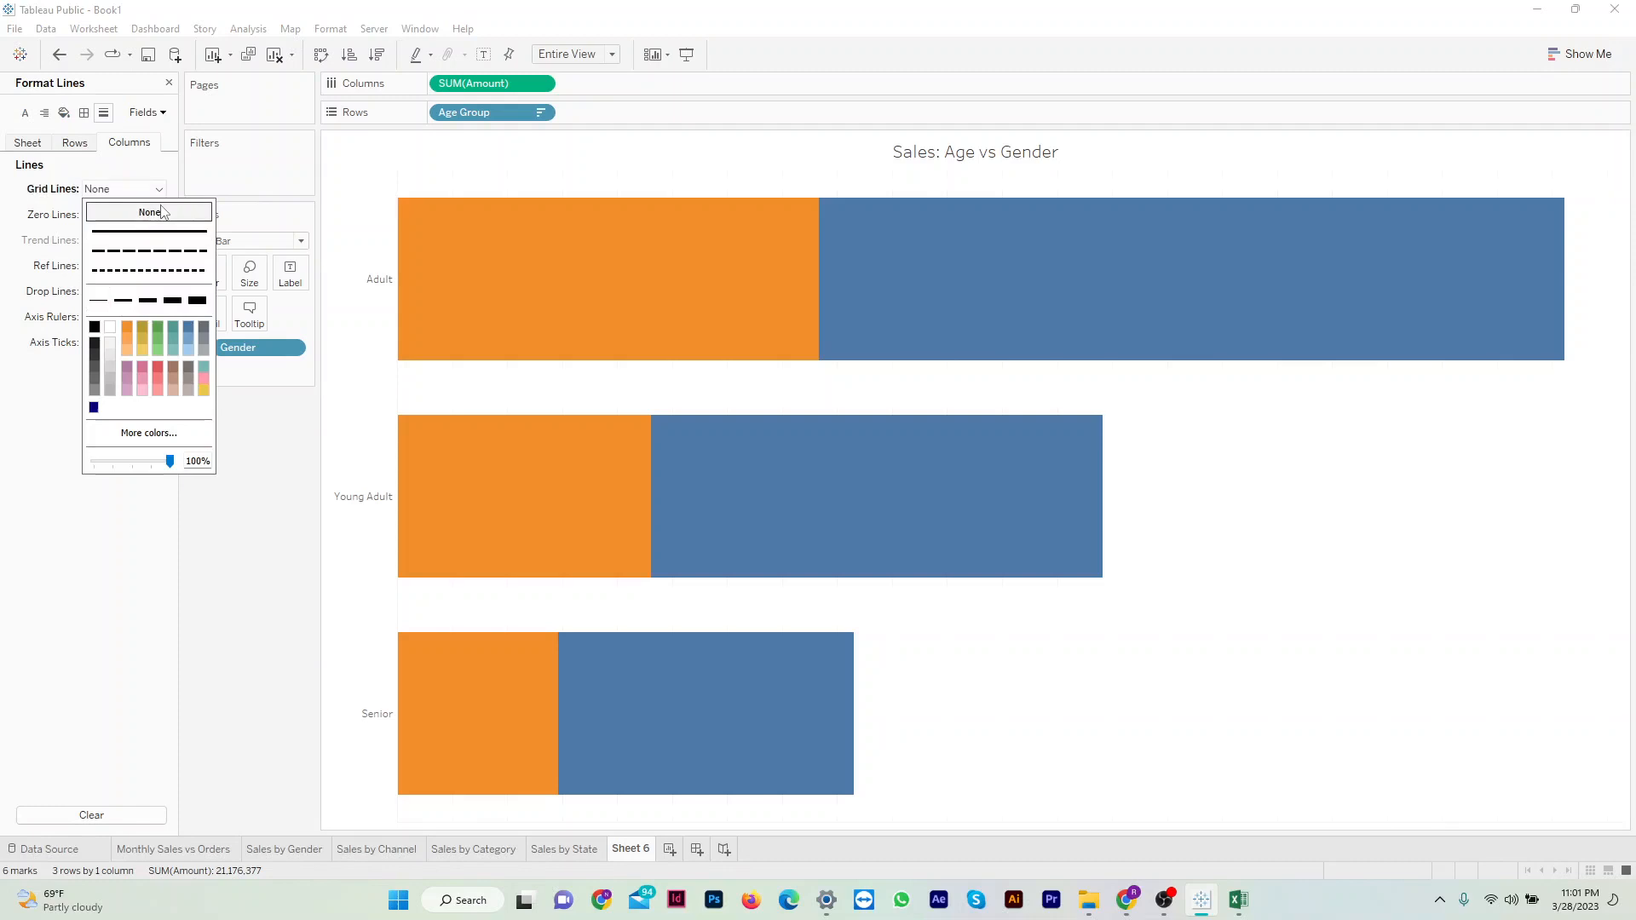
{"action": "left_click", "coordinate": [456, 159]}
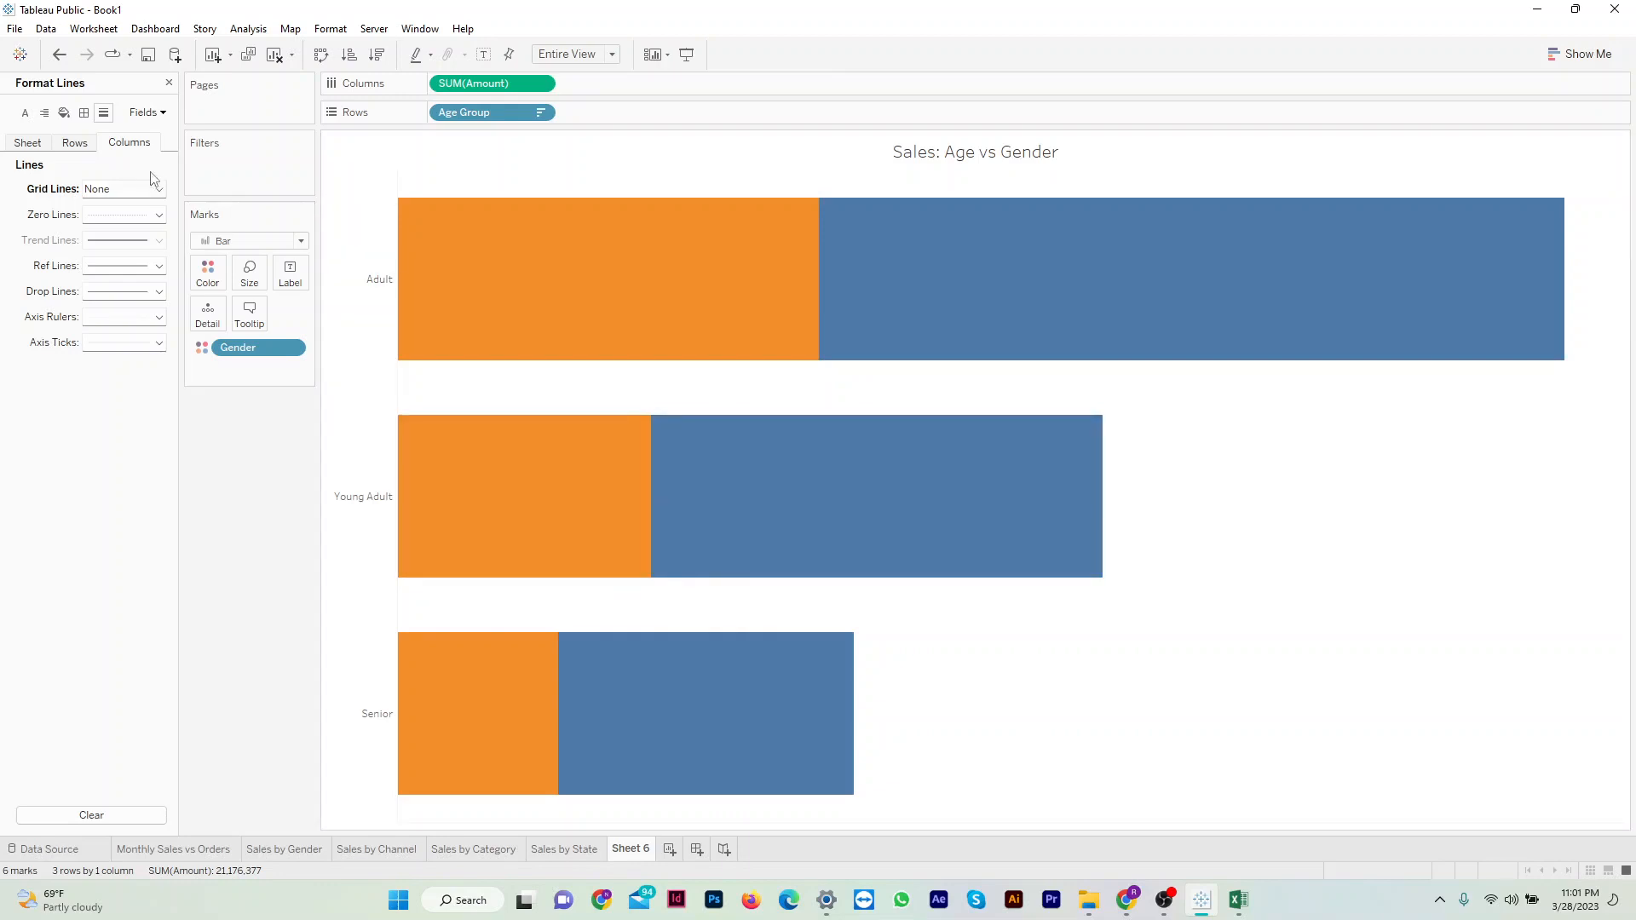
{"action": "left_click", "coordinate": [162, 113]}
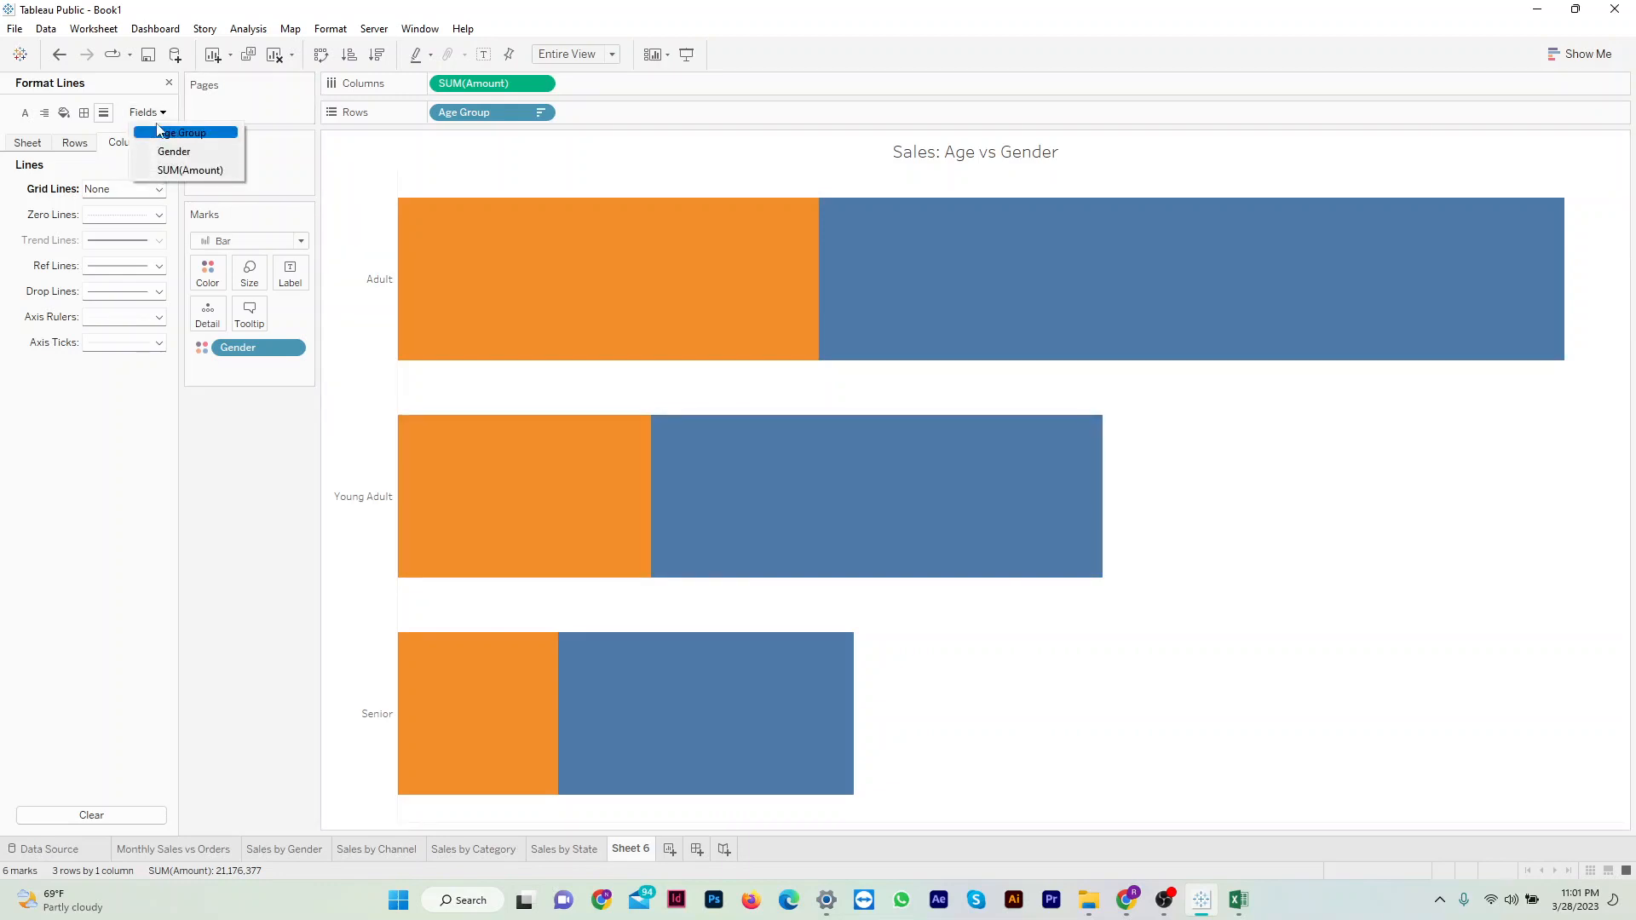
{"action": "left_click", "coordinate": [170, 82]}
{"action": "left_click", "coordinate": [169, 83]}
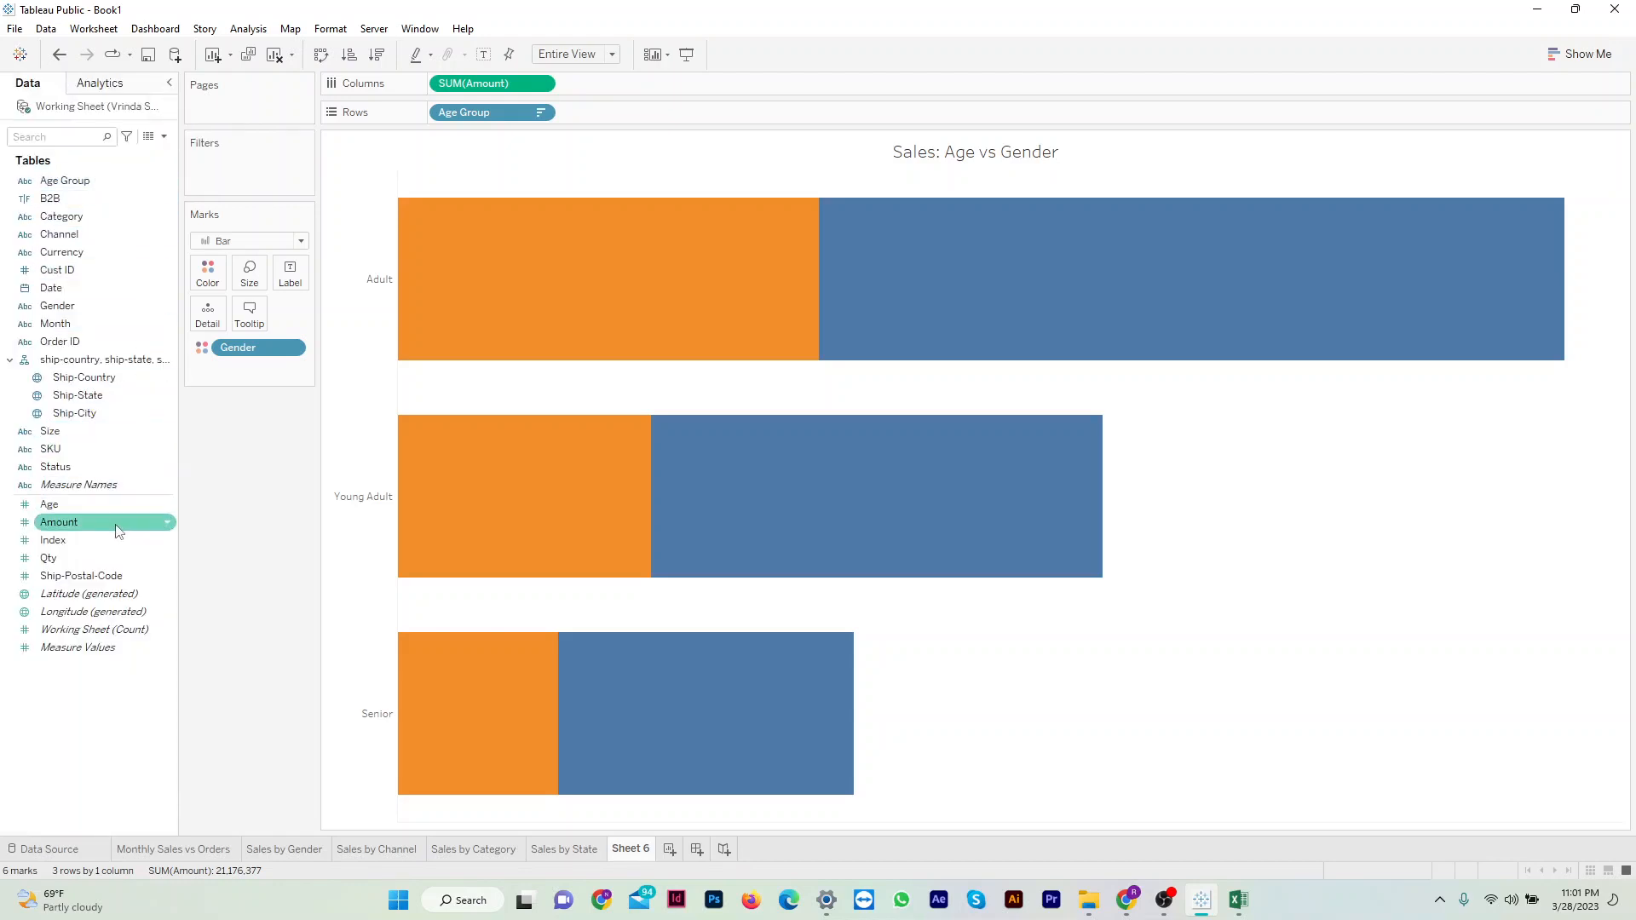
Add the Amount sum as a label on the stacked bars.
{"action": "left_click_drag", "start_coordinate": [118, 532], "coordinate": [269, 371]}
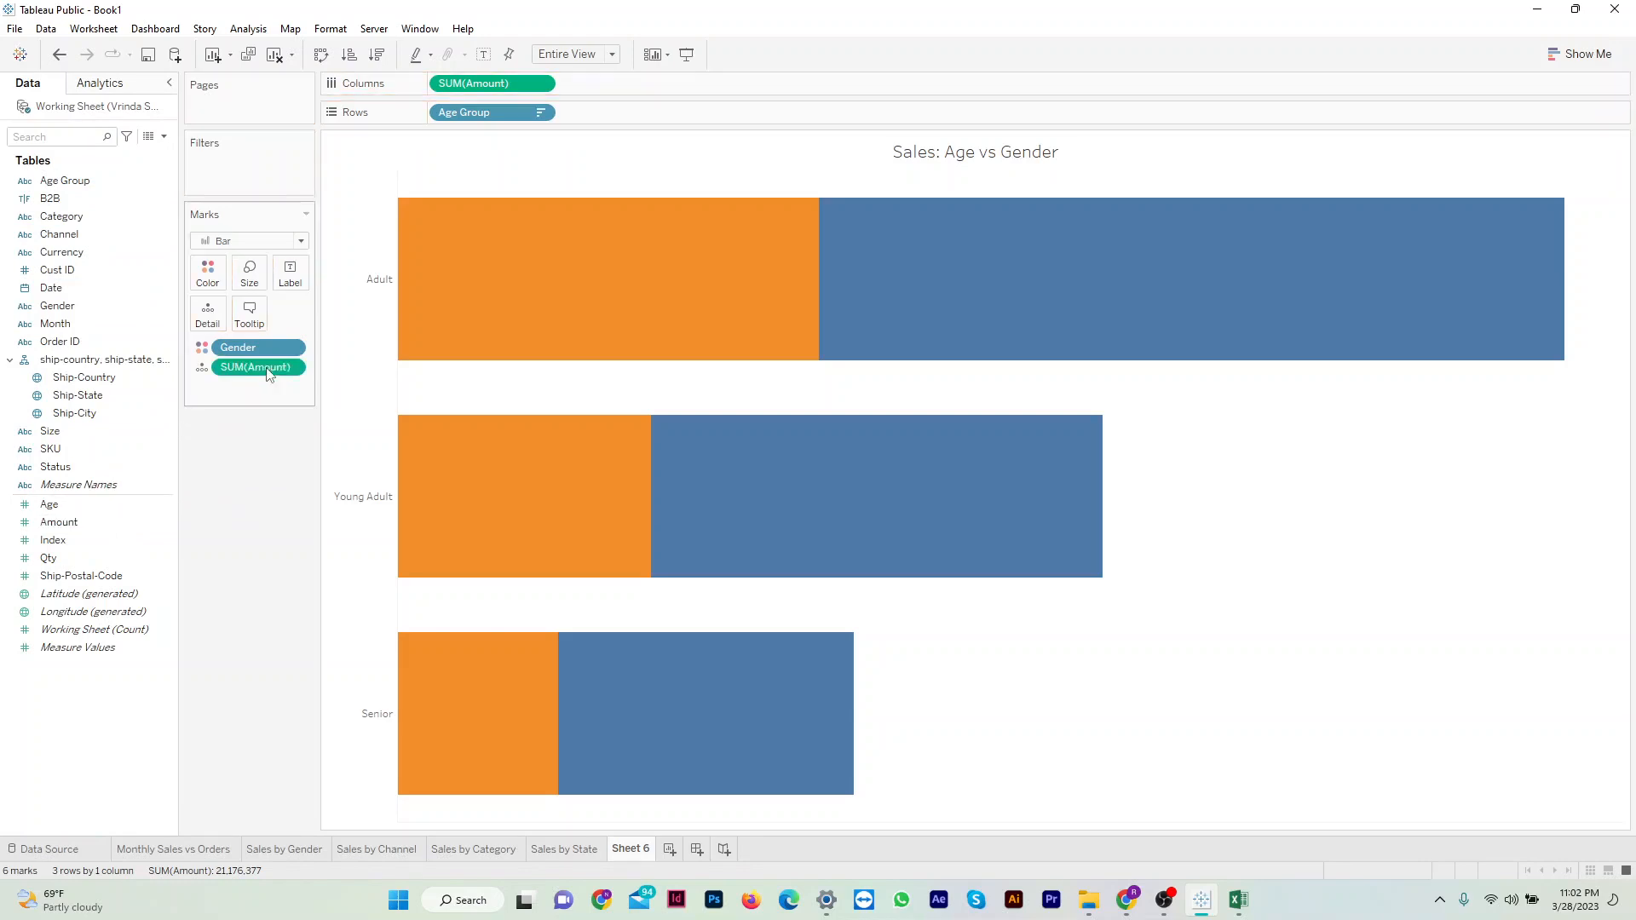
{"action": "left_click", "coordinate": [198, 367]}
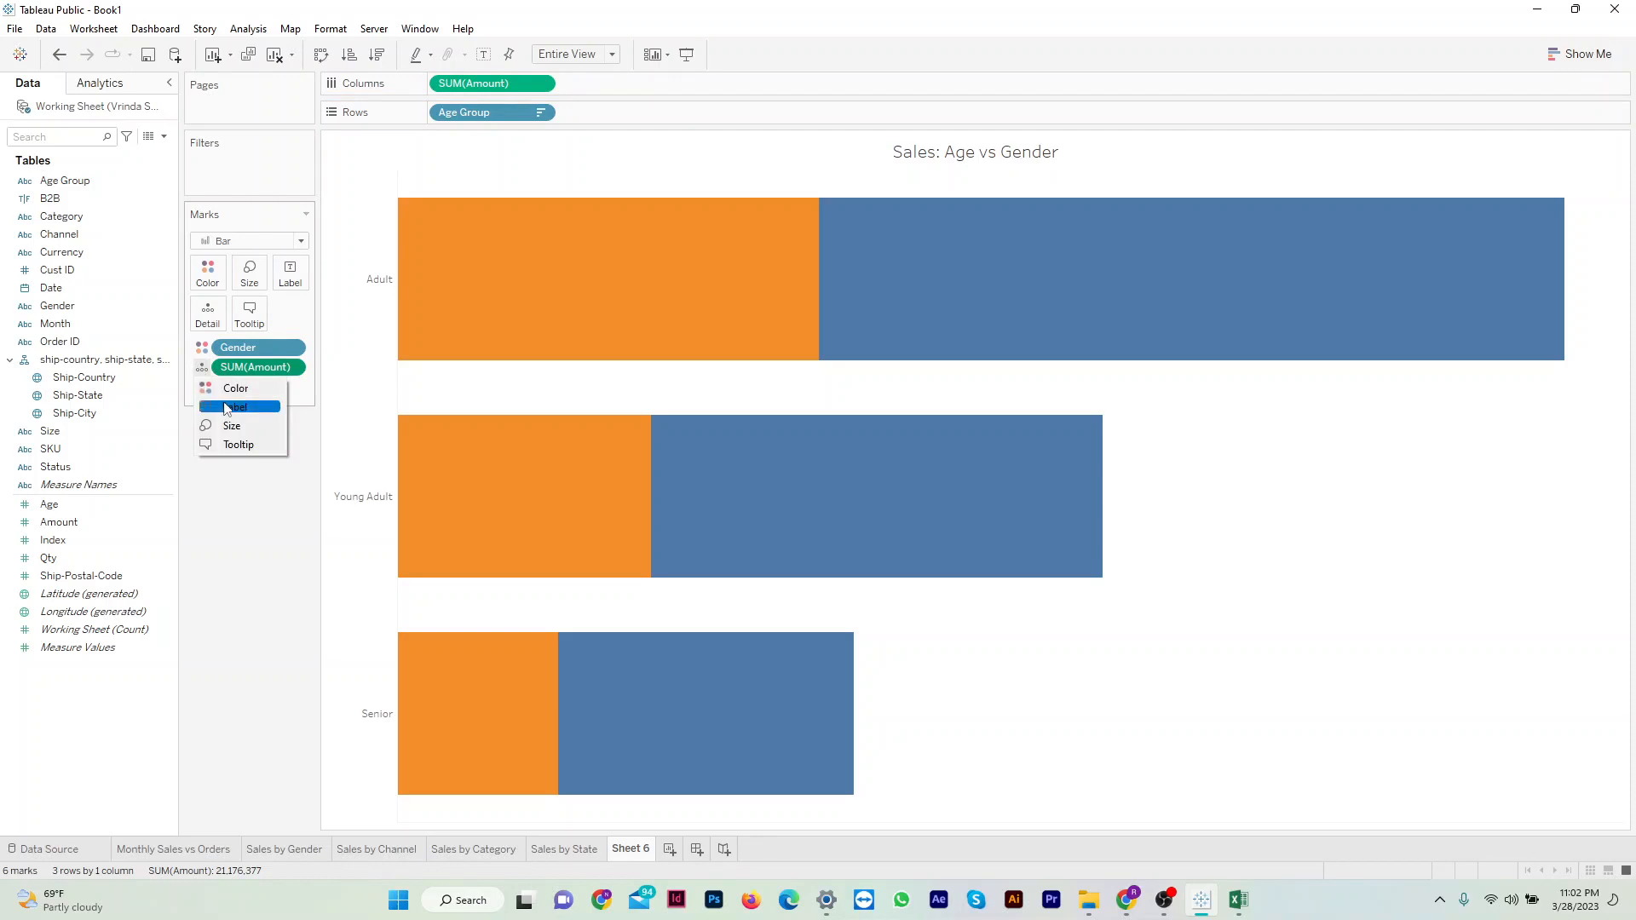
{"action": "left_click", "coordinate": [235, 407]}
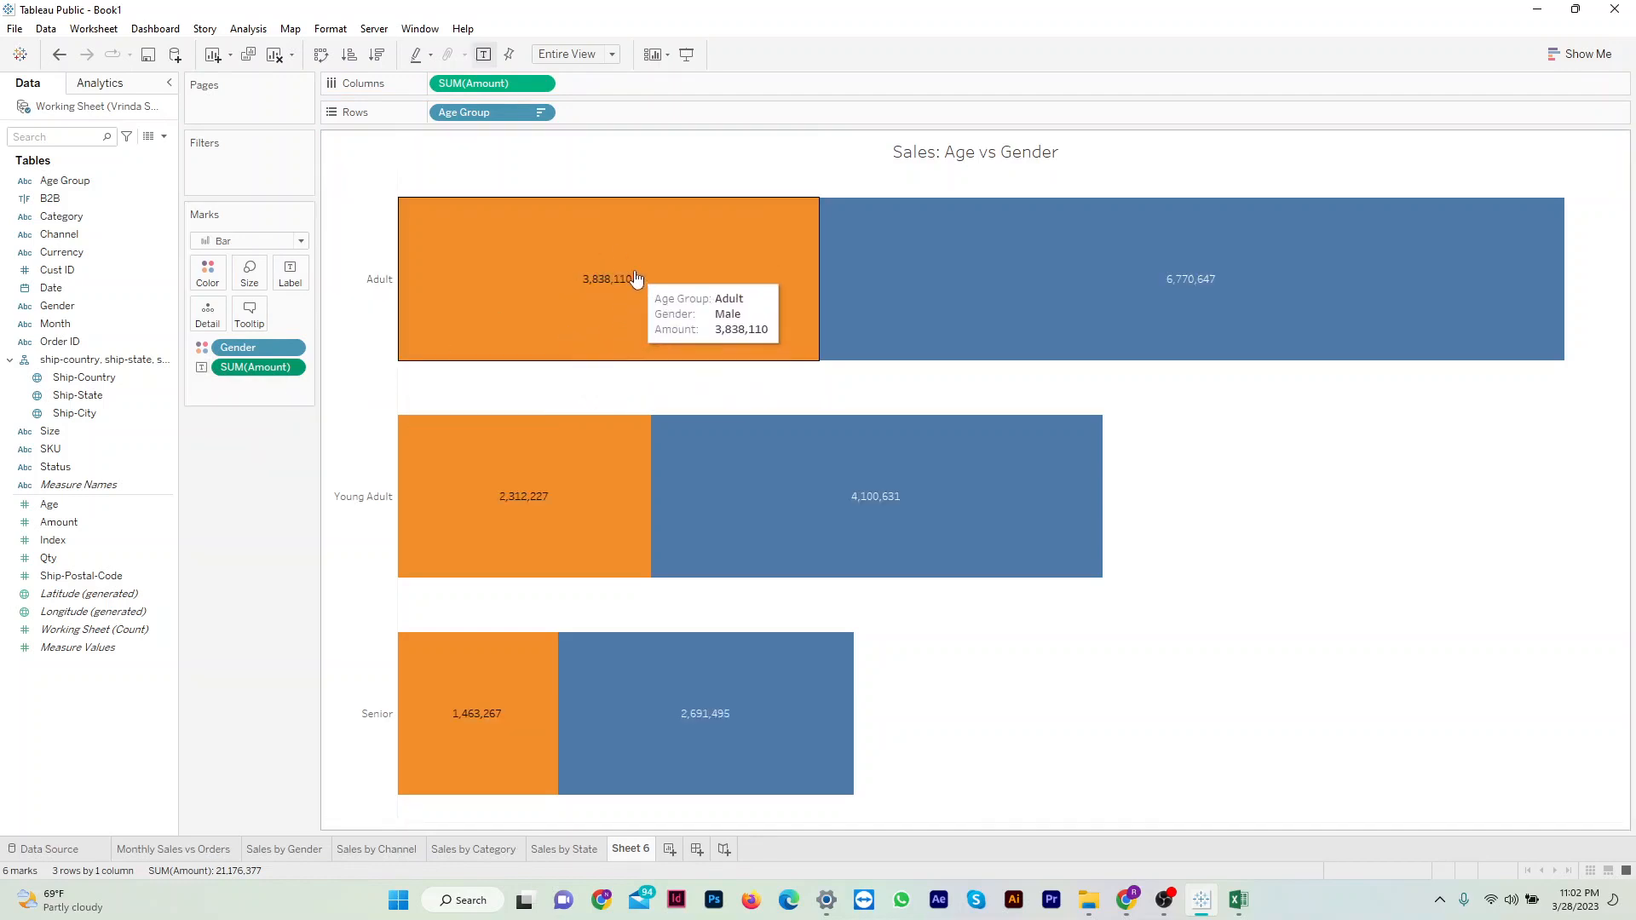
Format the Amount labels as custom currency with display units in Millions (M) and the prefix ₹.
{"action": "left_click", "coordinate": [298, 369]}
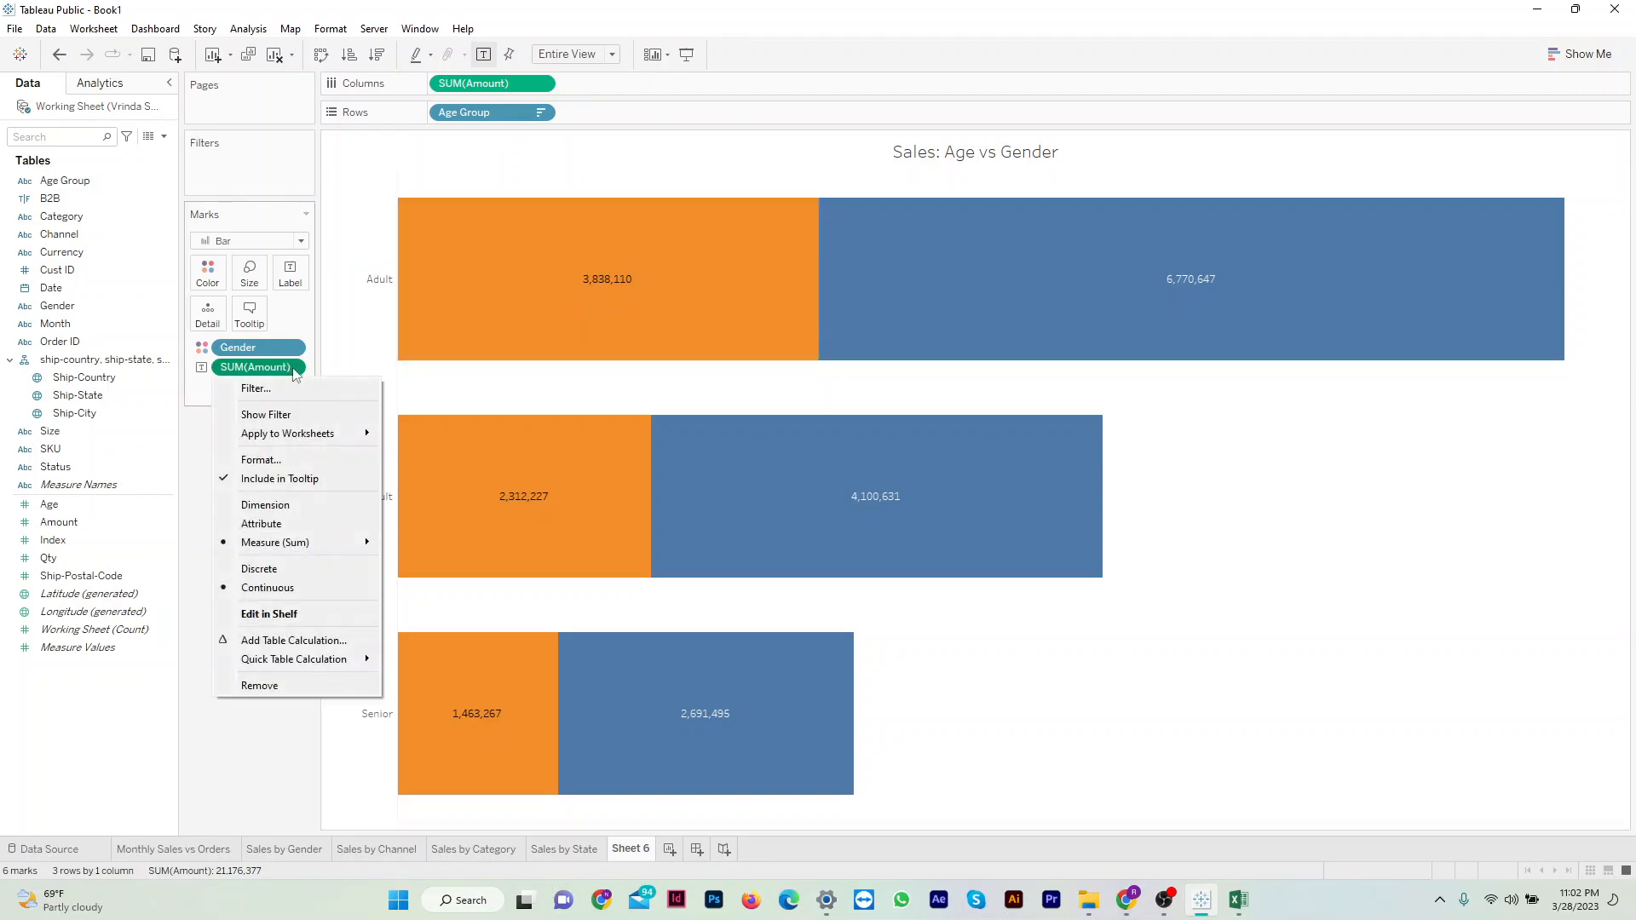
{"action": "left_click", "coordinate": [307, 460]}
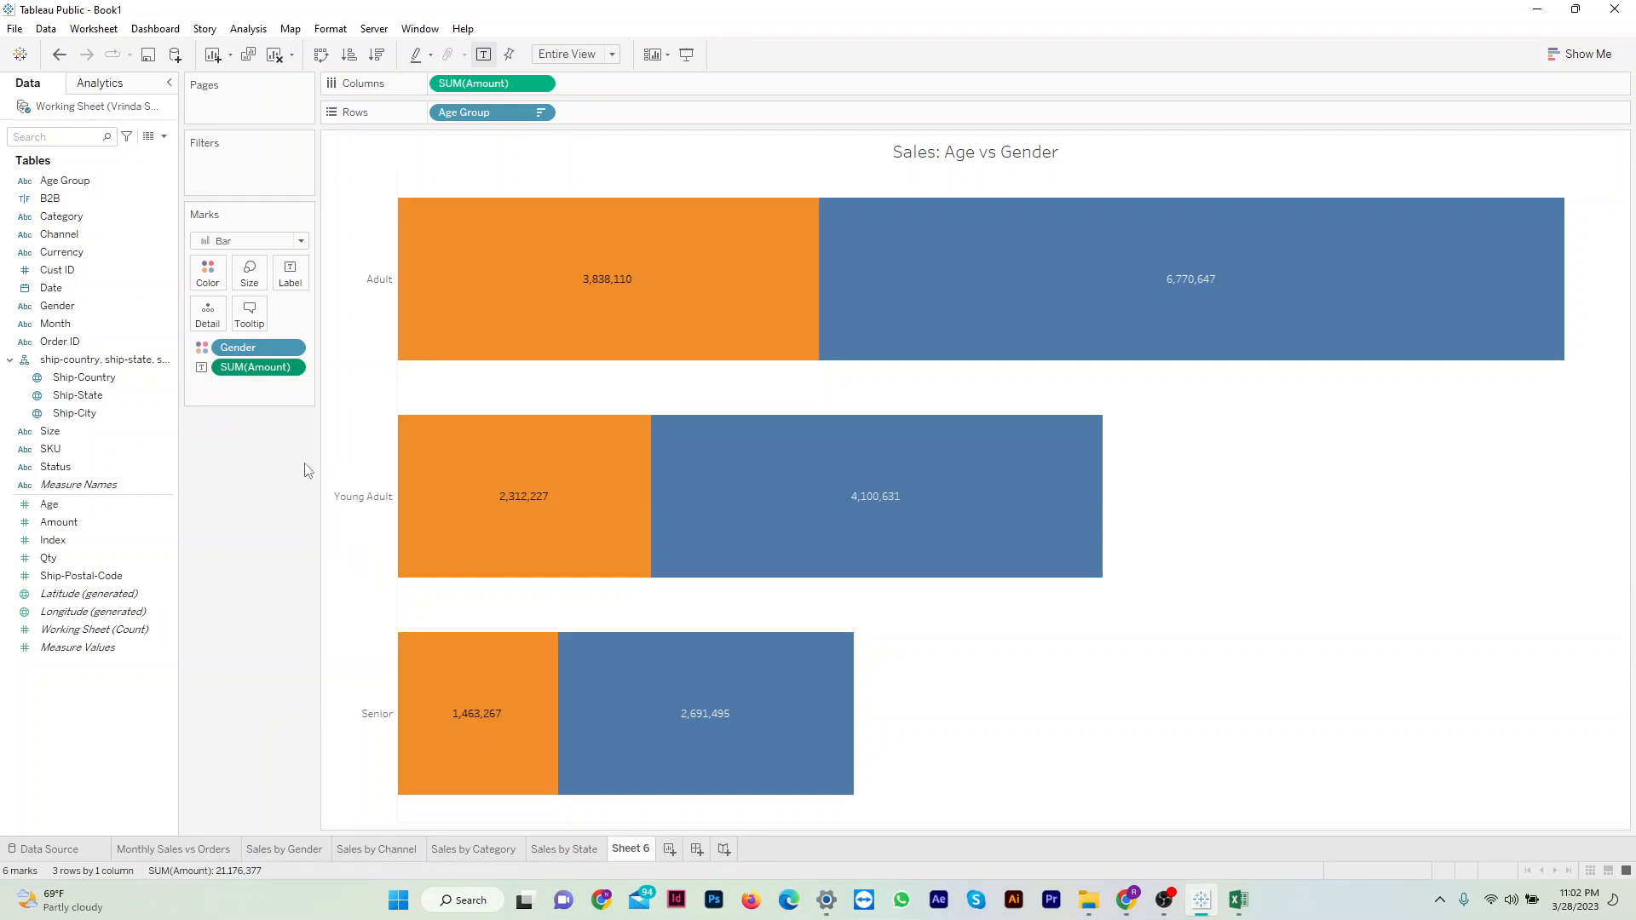
{"action": "left_click", "coordinate": [161, 239]}
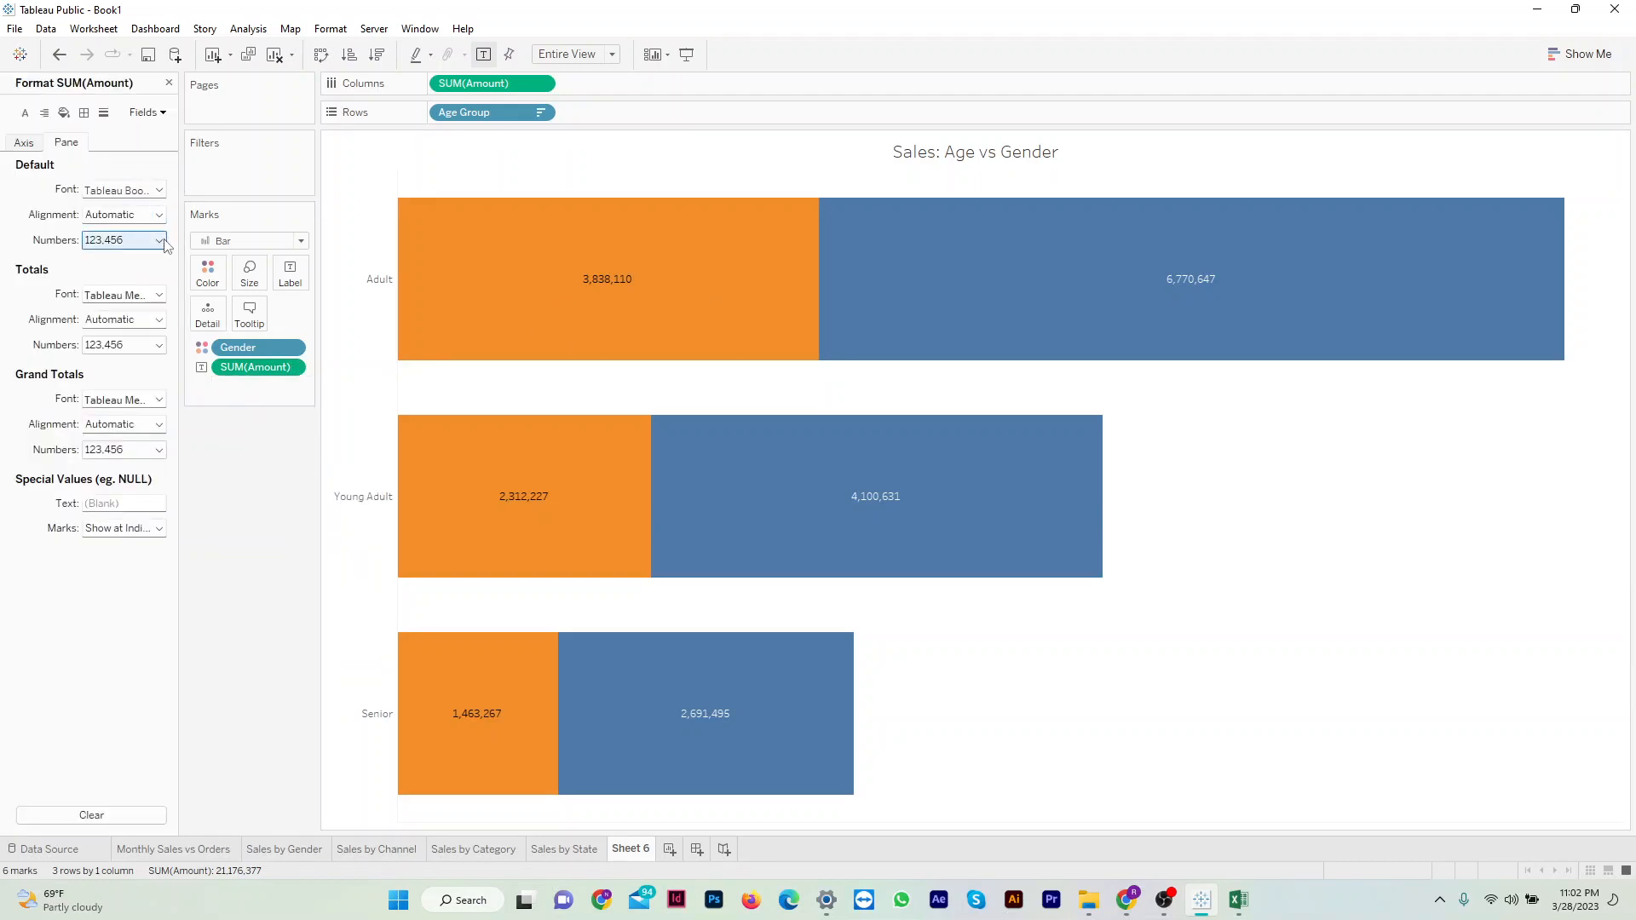
{"action": "left_click", "coordinate": [145, 318]}
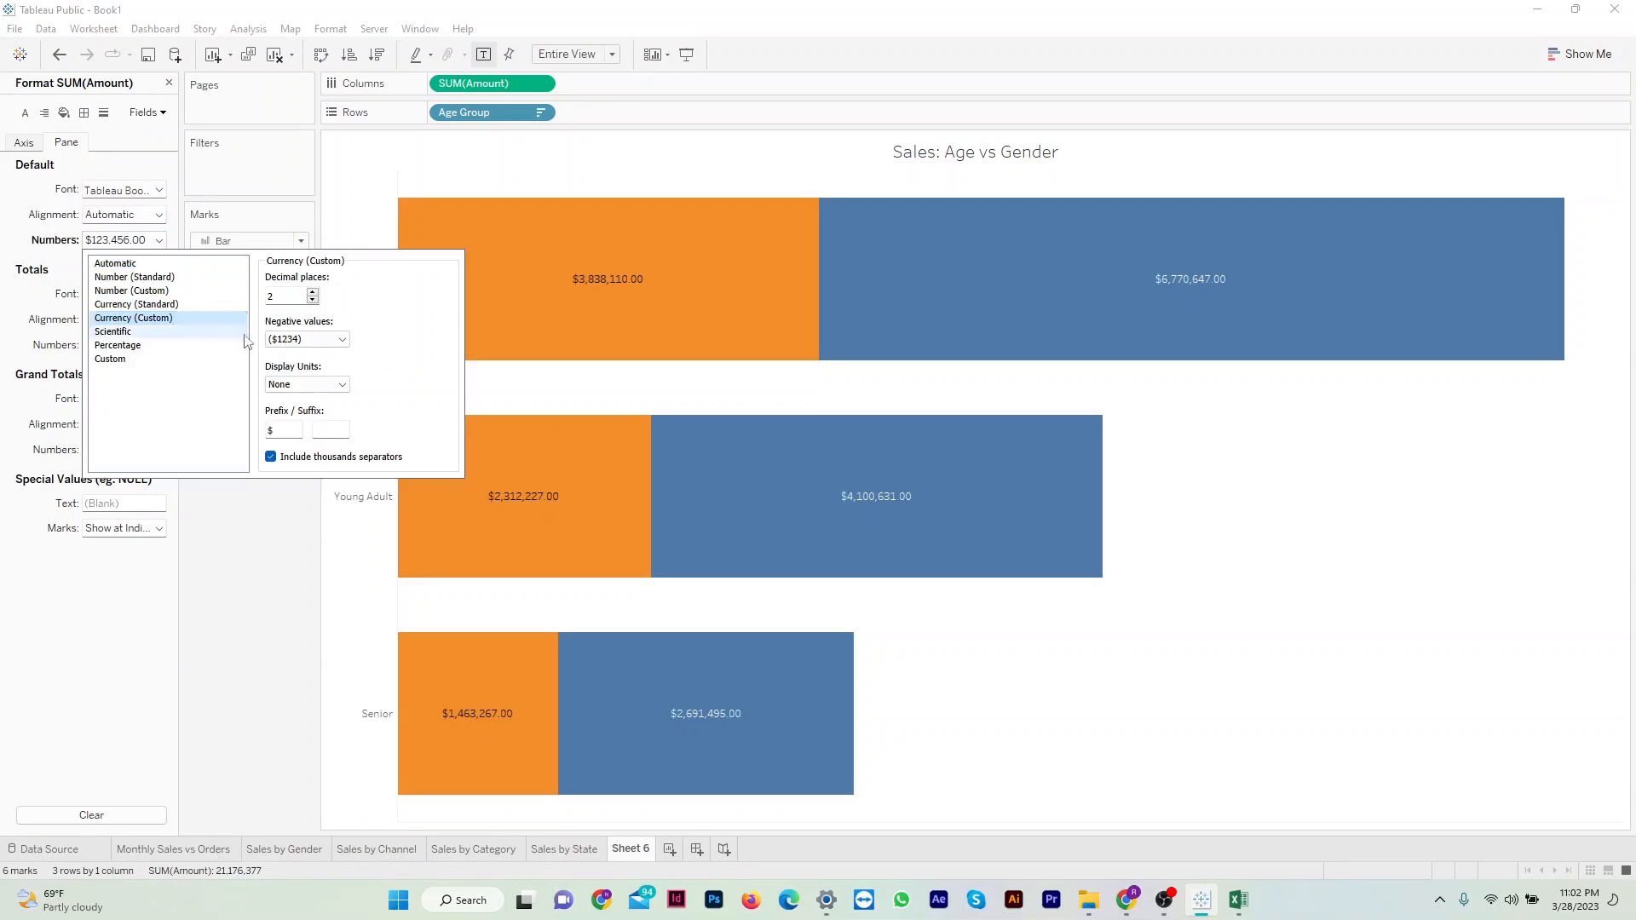
{"action": "left_click", "coordinate": [319, 384]}
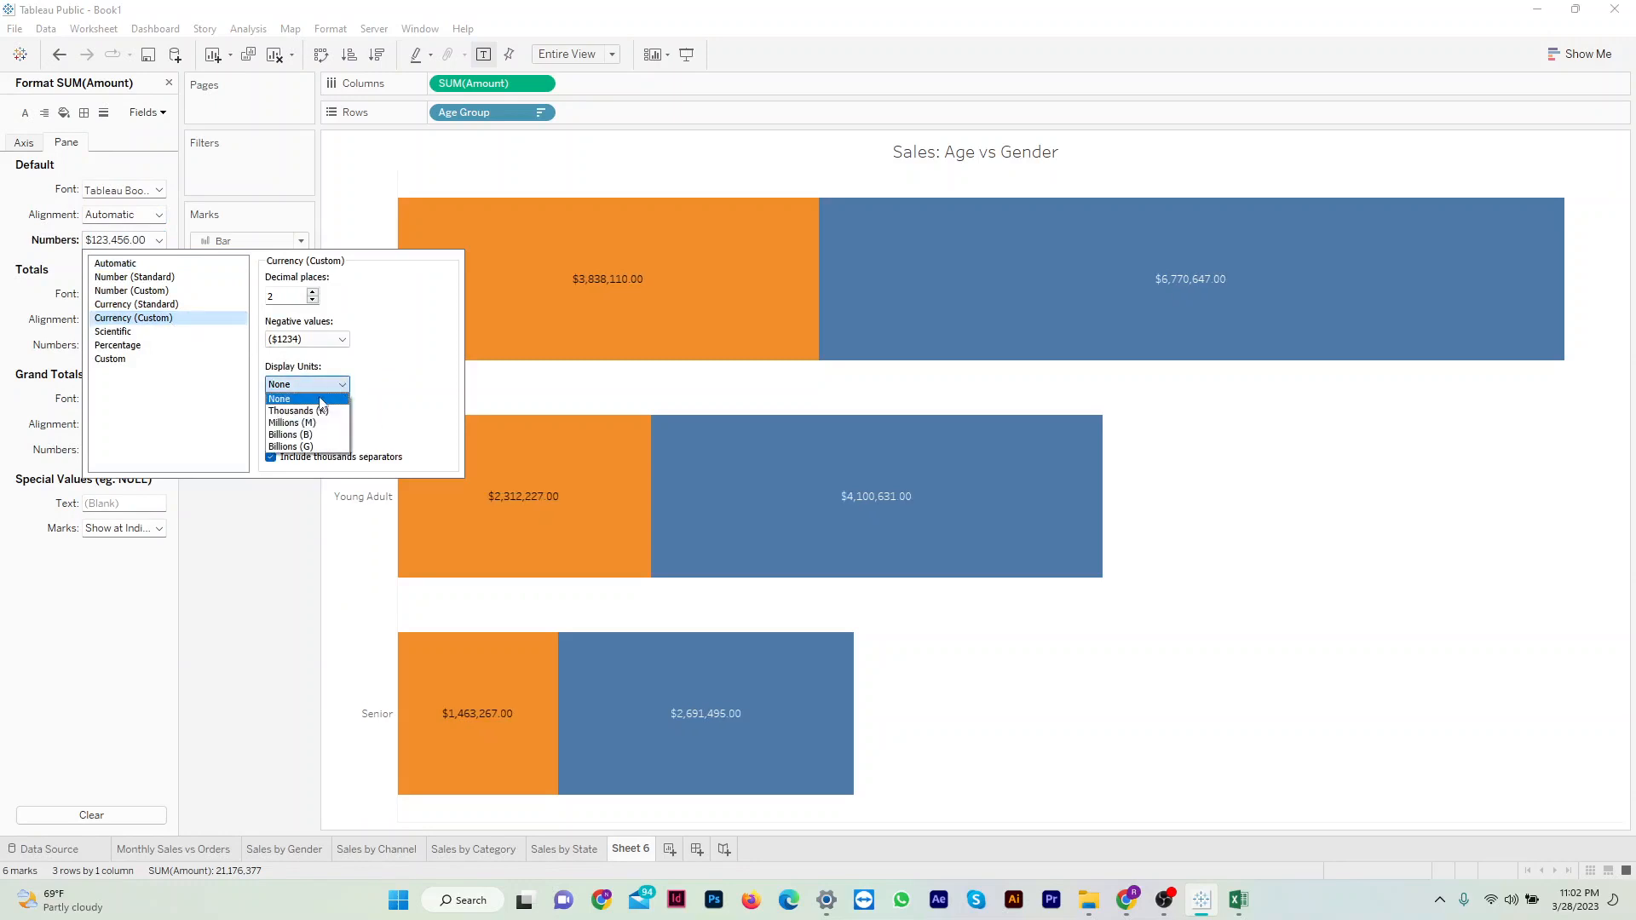
{"action": "left_click", "coordinate": [304, 425]}
{"action": "left_click", "coordinate": [295, 429]}
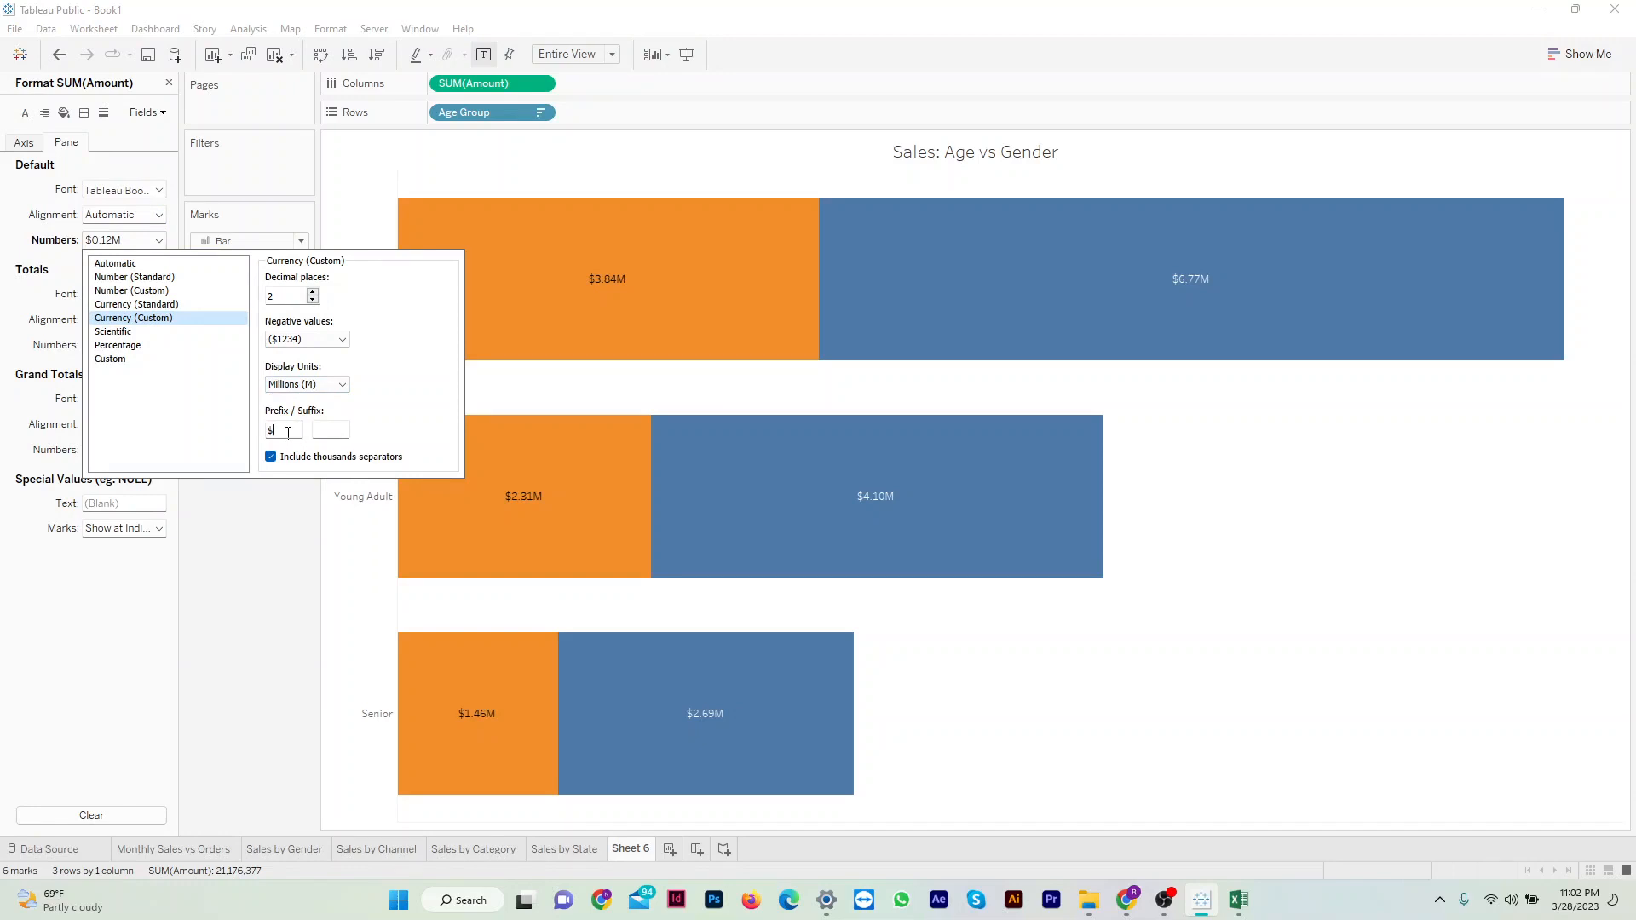
{"action": "key", "text": "BackSpace"}
{"action": "type", "text": "₹"}
{"action": "left_click", "coordinate": [215, 529]}
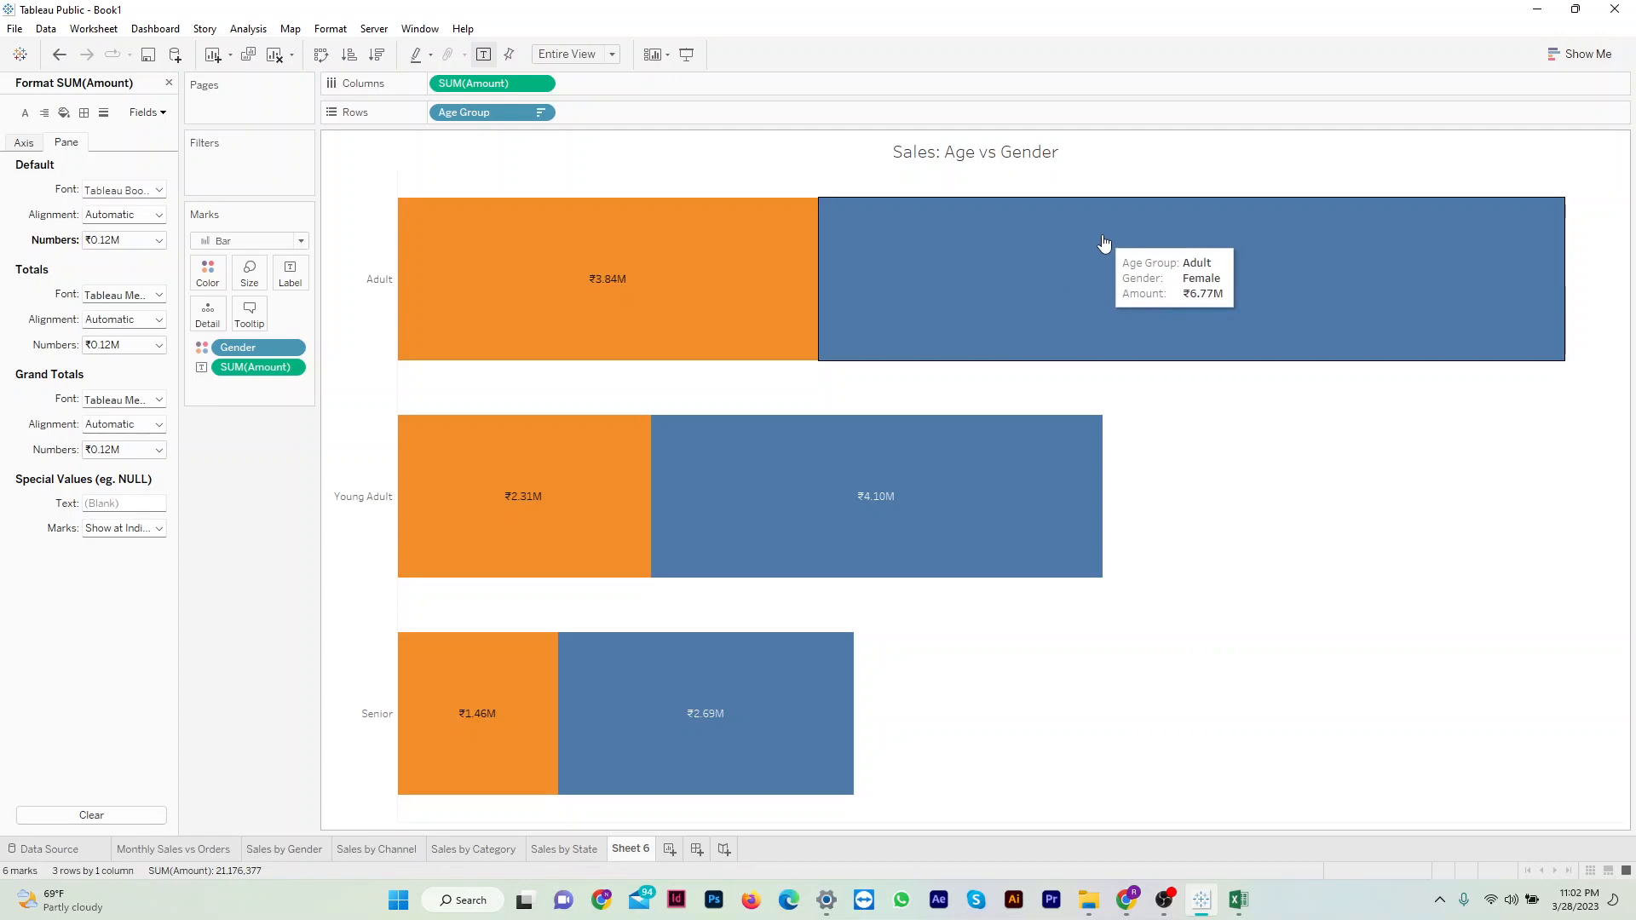
Rename the Sheet 6 worksheet as "Sales: Age vs Gender" and add a new worksheet.
{"action": "double_click", "coordinate": [631, 851]}
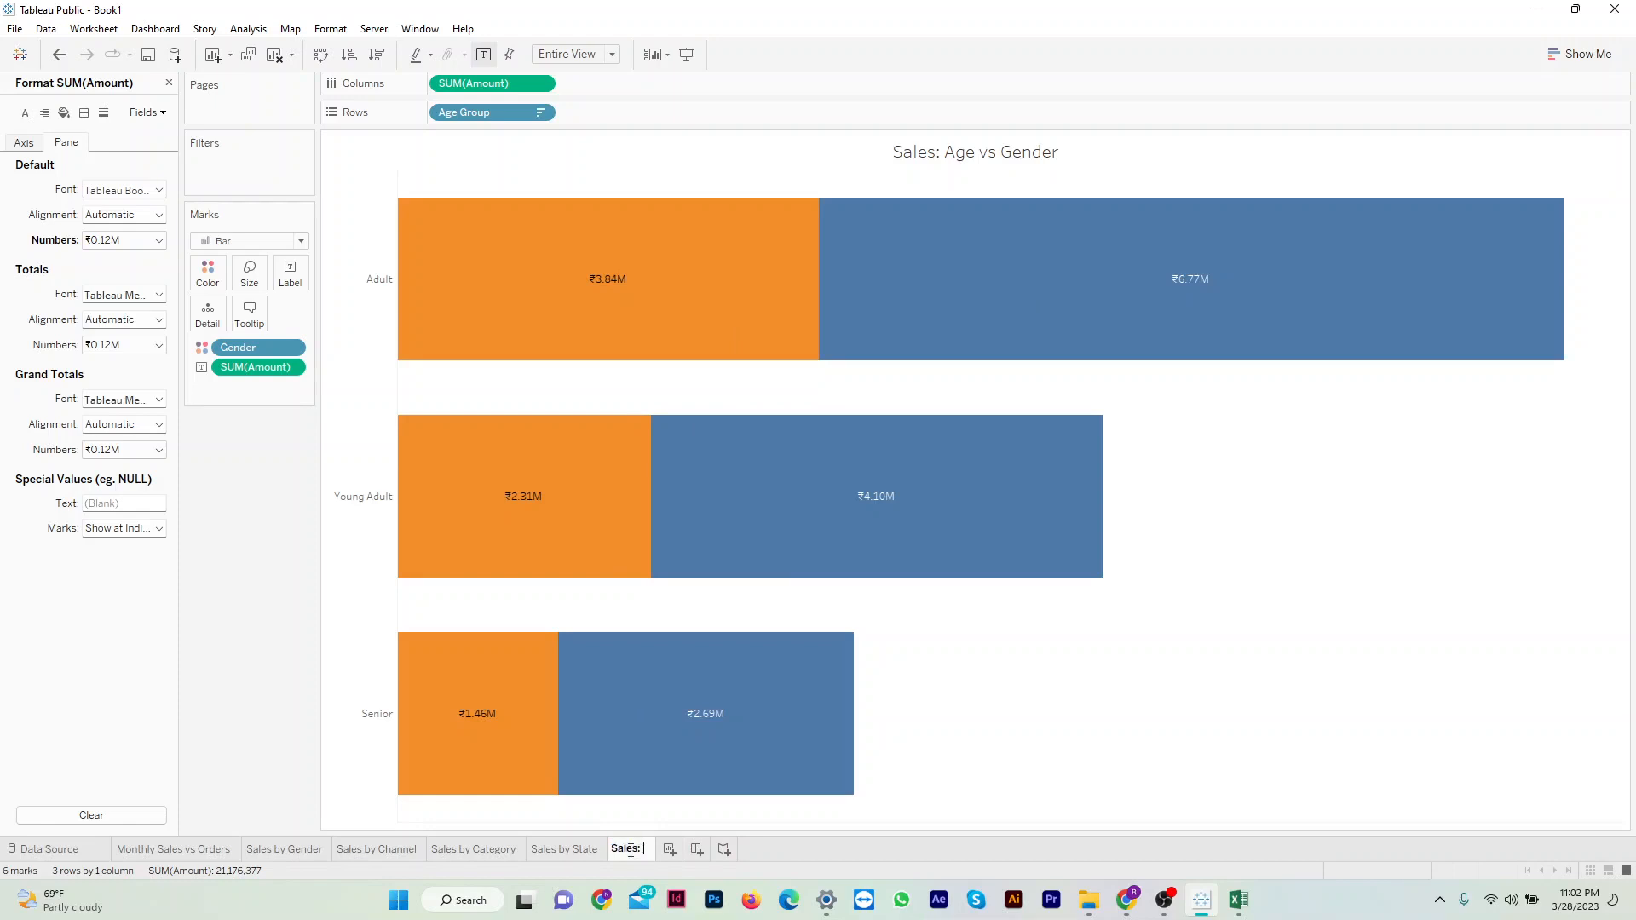
{"action": "type", "text": "Sales: Age vs "}
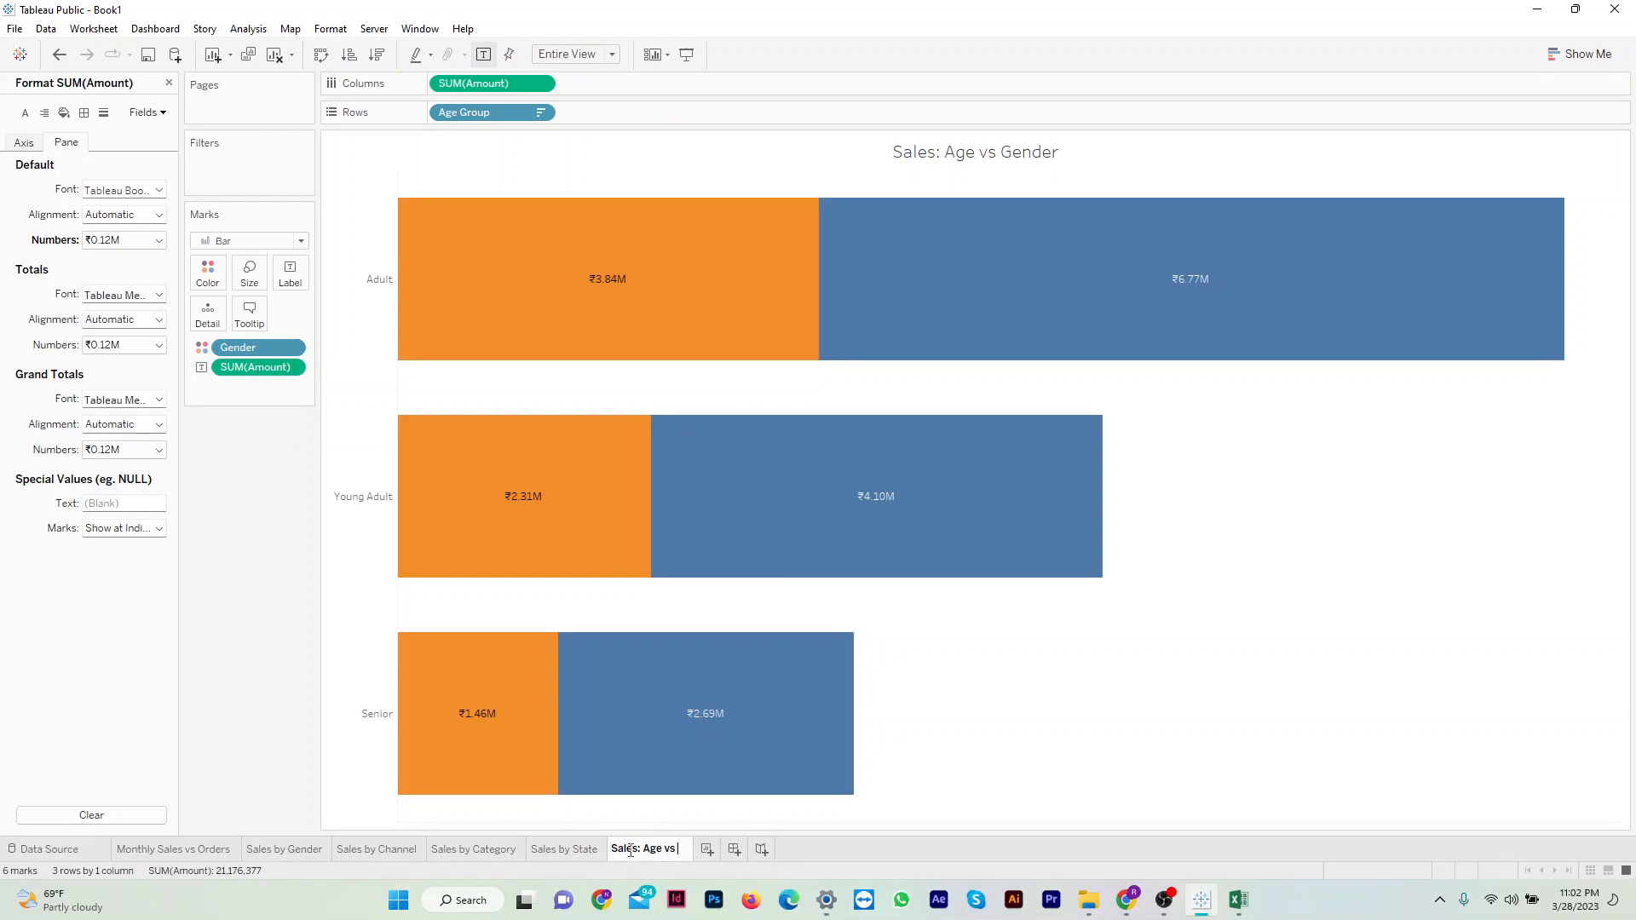
{"action": "type", "text": "Gender"}
{"action": "key", "text": "Return"}
{"action": "left_click", "coordinate": [734, 850]}
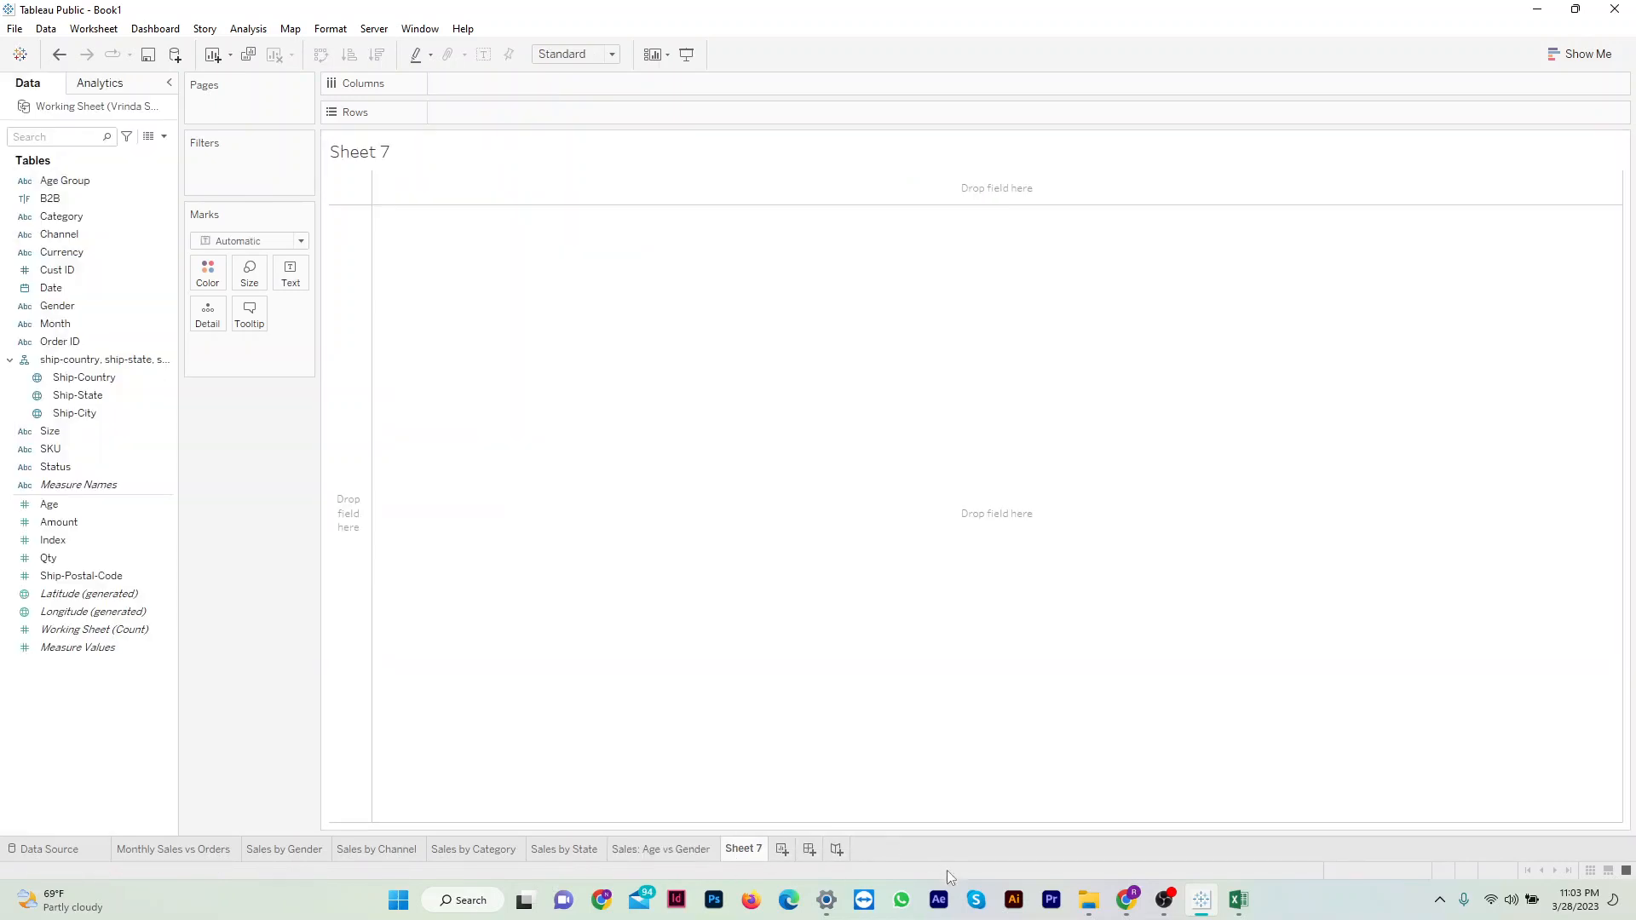
Check the Vrinda Store Annual Report 2022 dashboard in Chrome, and back in Tableau set the new worksheet's mark type to Bar.
{"action": "left_click", "coordinate": [1127, 900]}
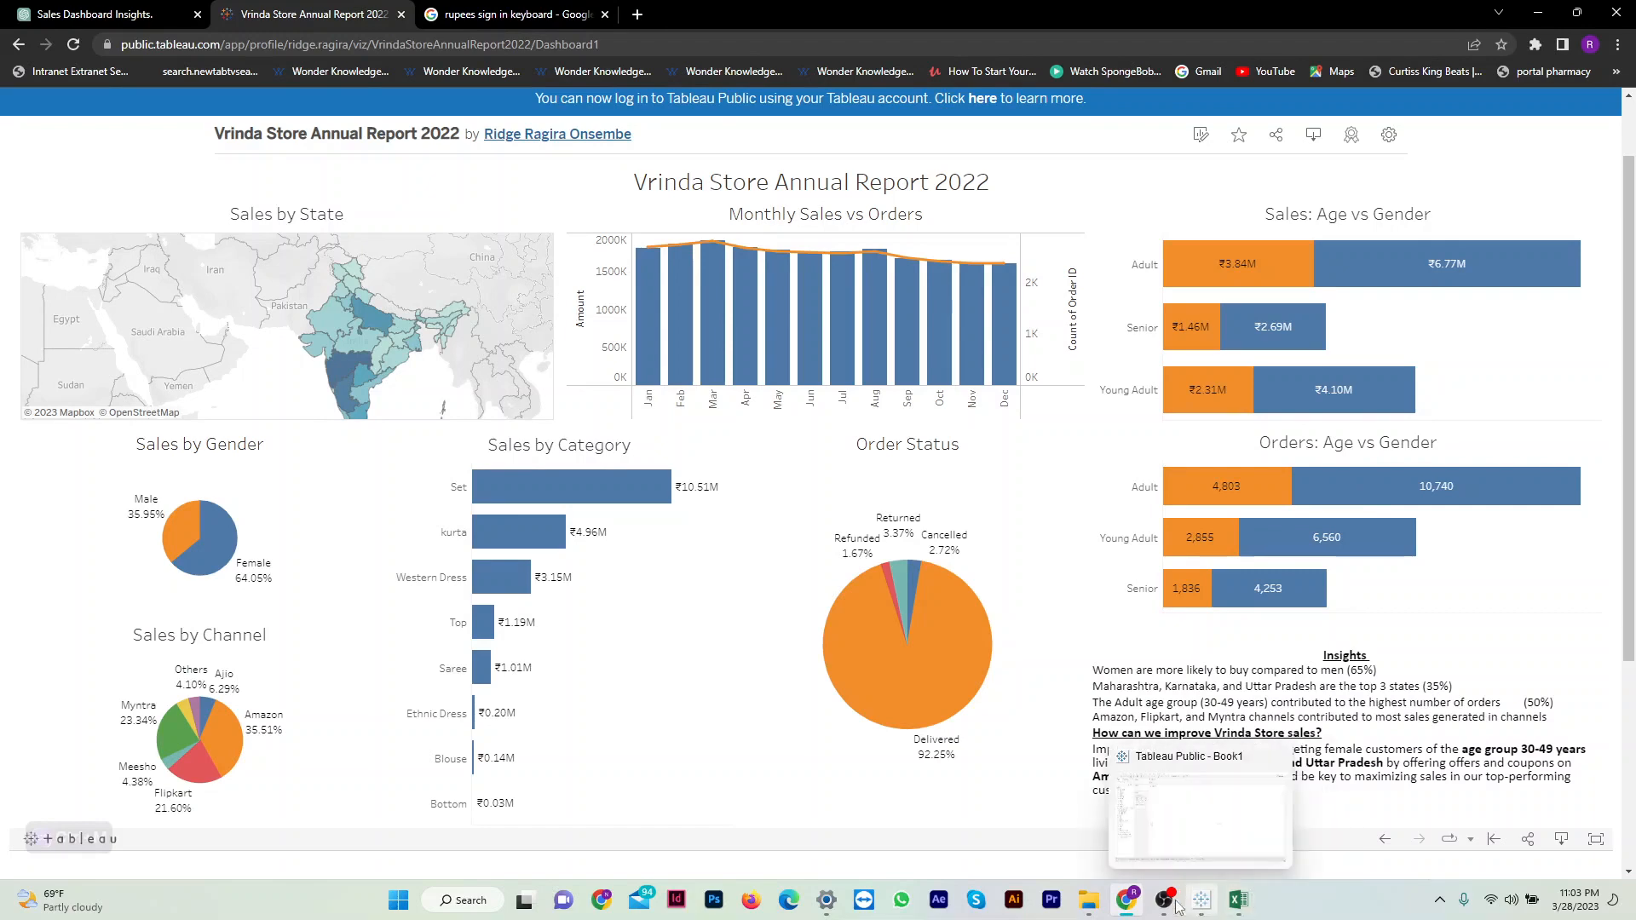
{"action": "left_click", "coordinate": [1130, 905]}
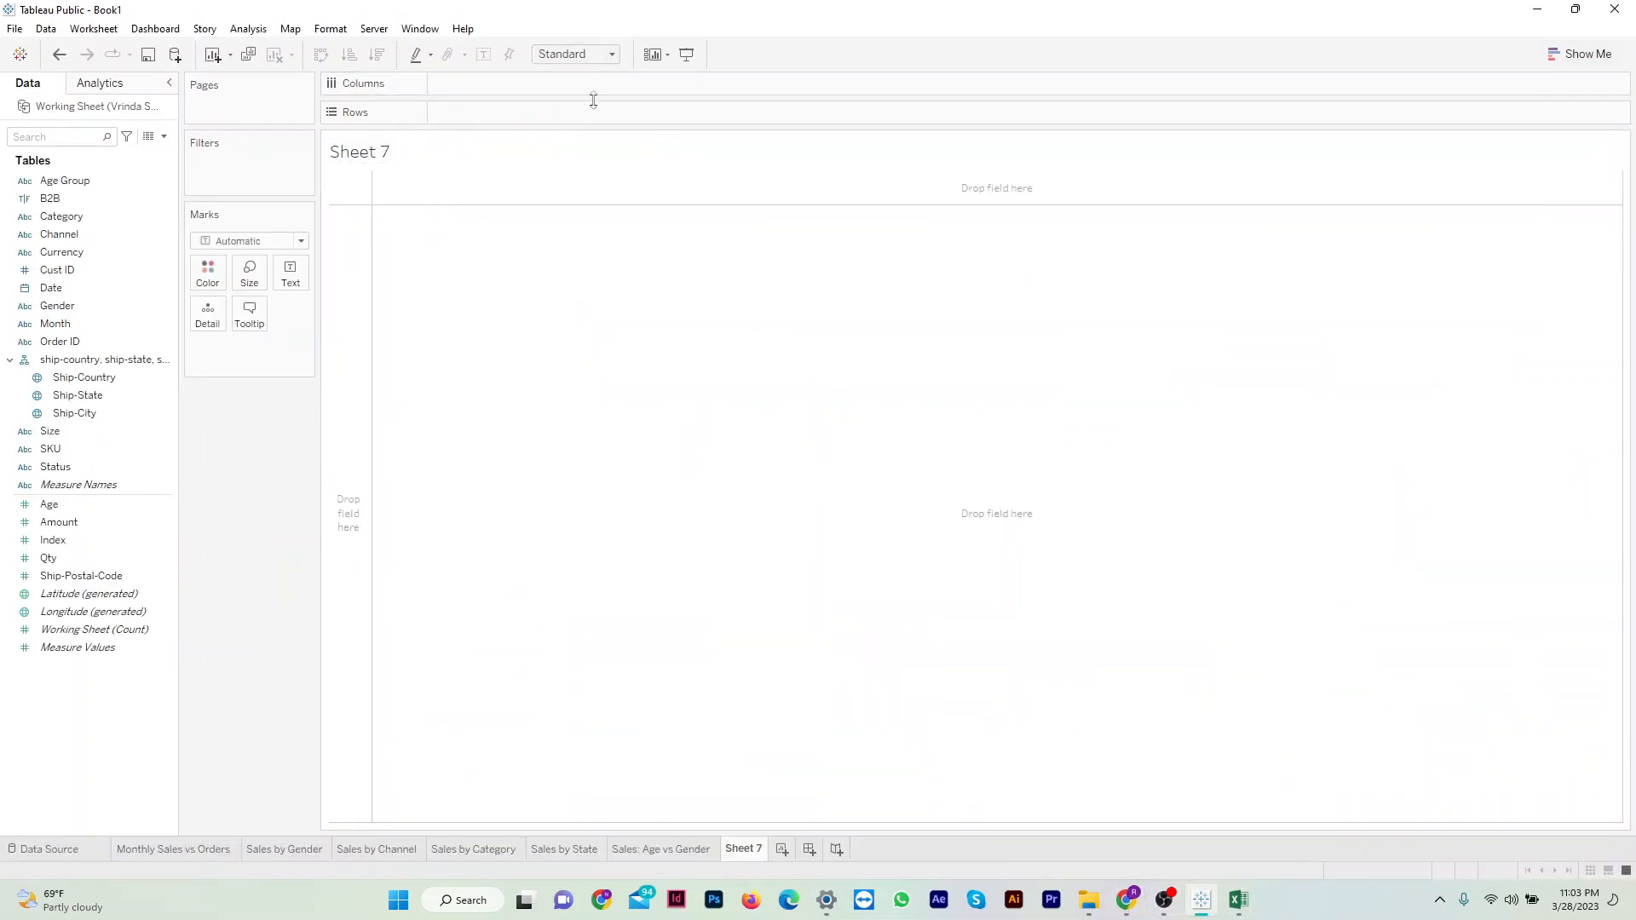
{"action": "left_click", "coordinate": [298, 241]}
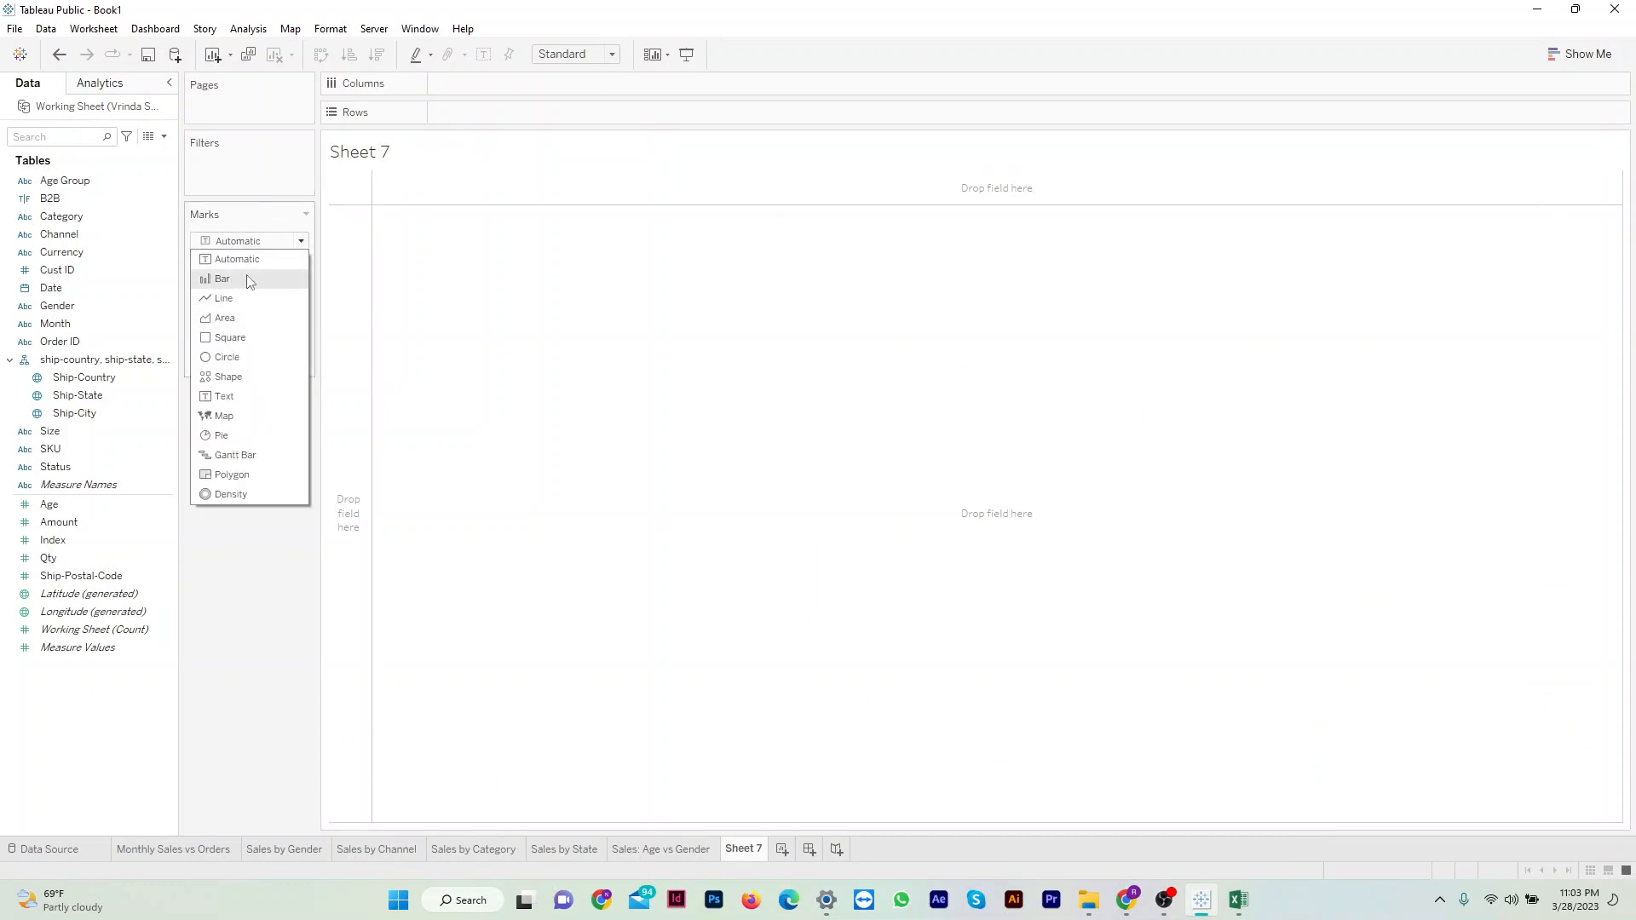
{"action": "left_click", "coordinate": [223, 279]}
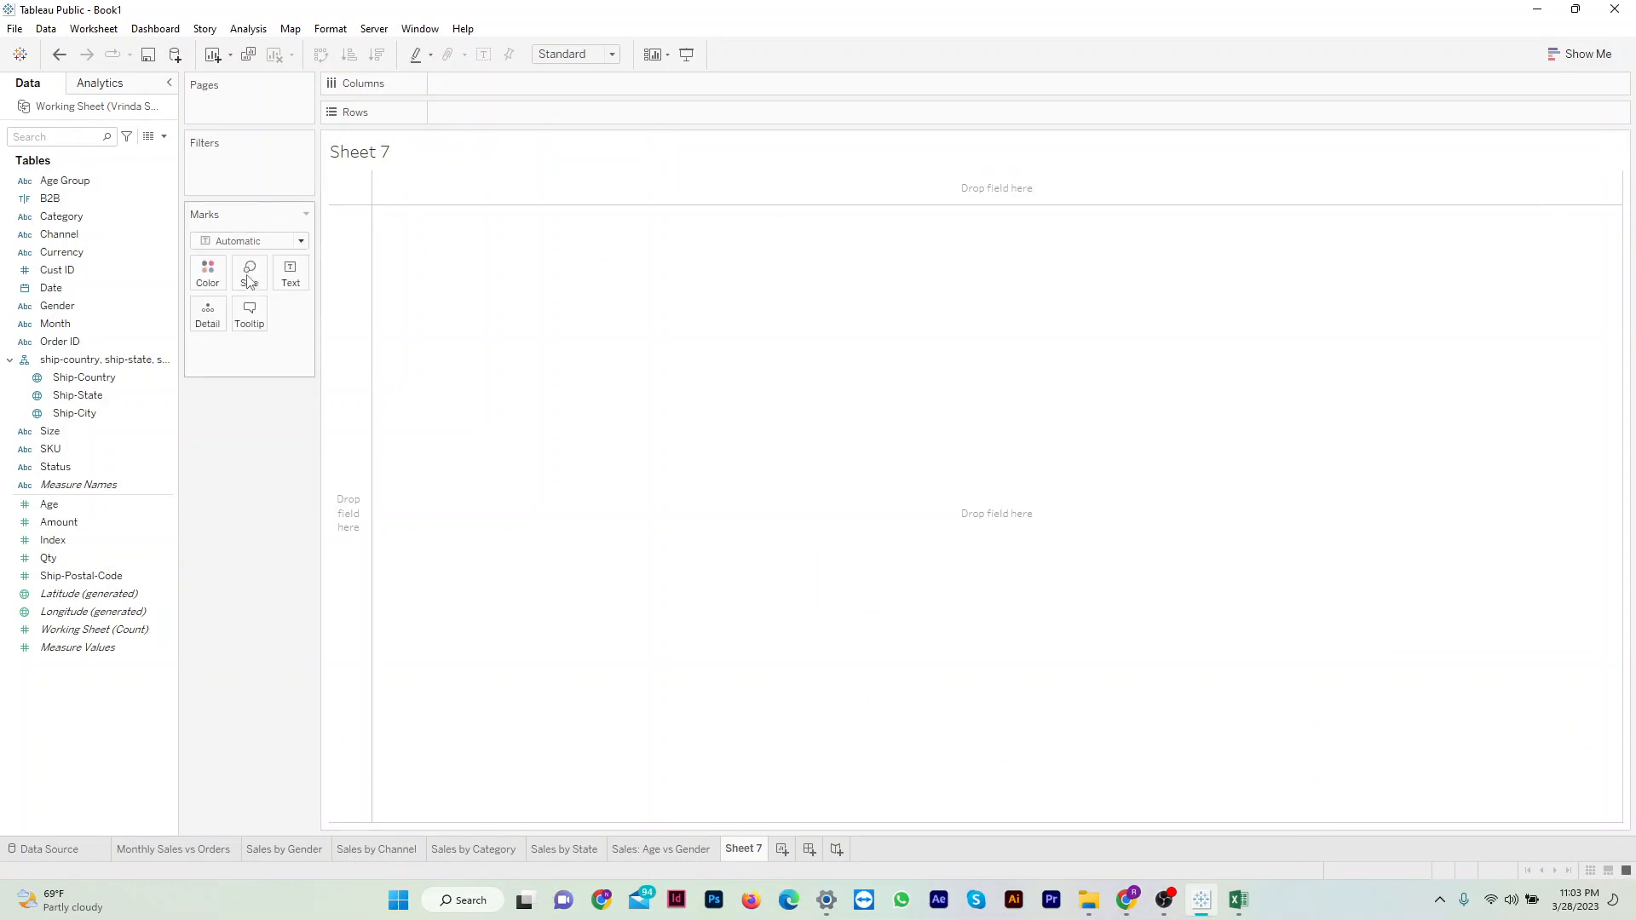
Replace the worksheet title with "Orders: Age vs Gender" and center it.
{"action": "double_click", "coordinate": [366, 162]}
{"action": "key", "text": "ctrl+a"}
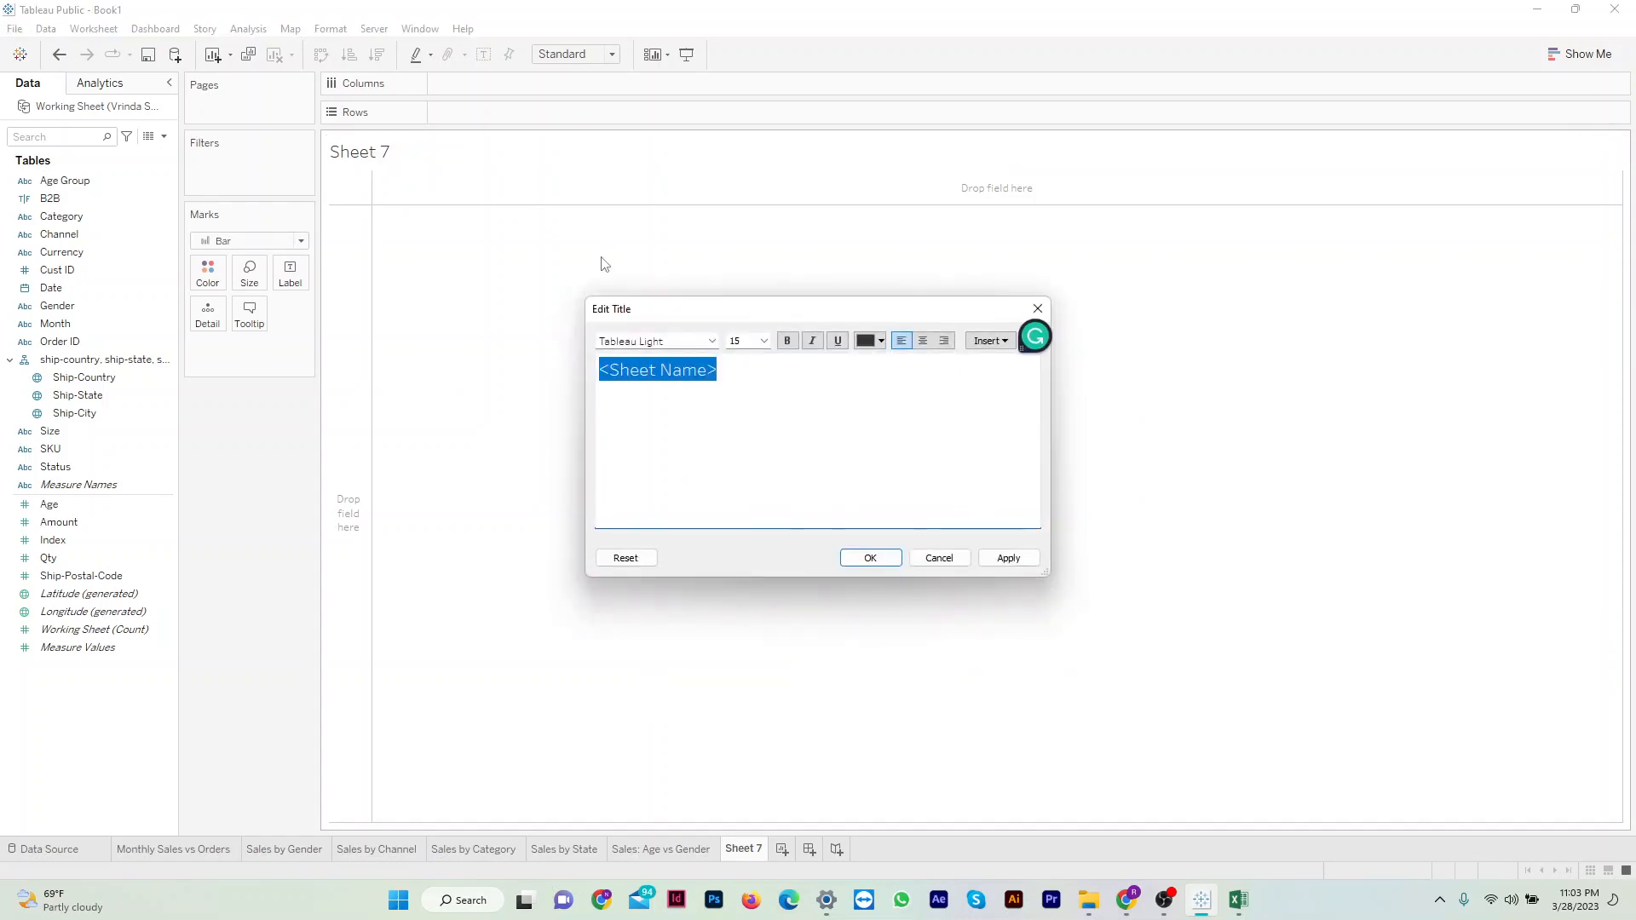
{"action": "type", "text": "Order"}
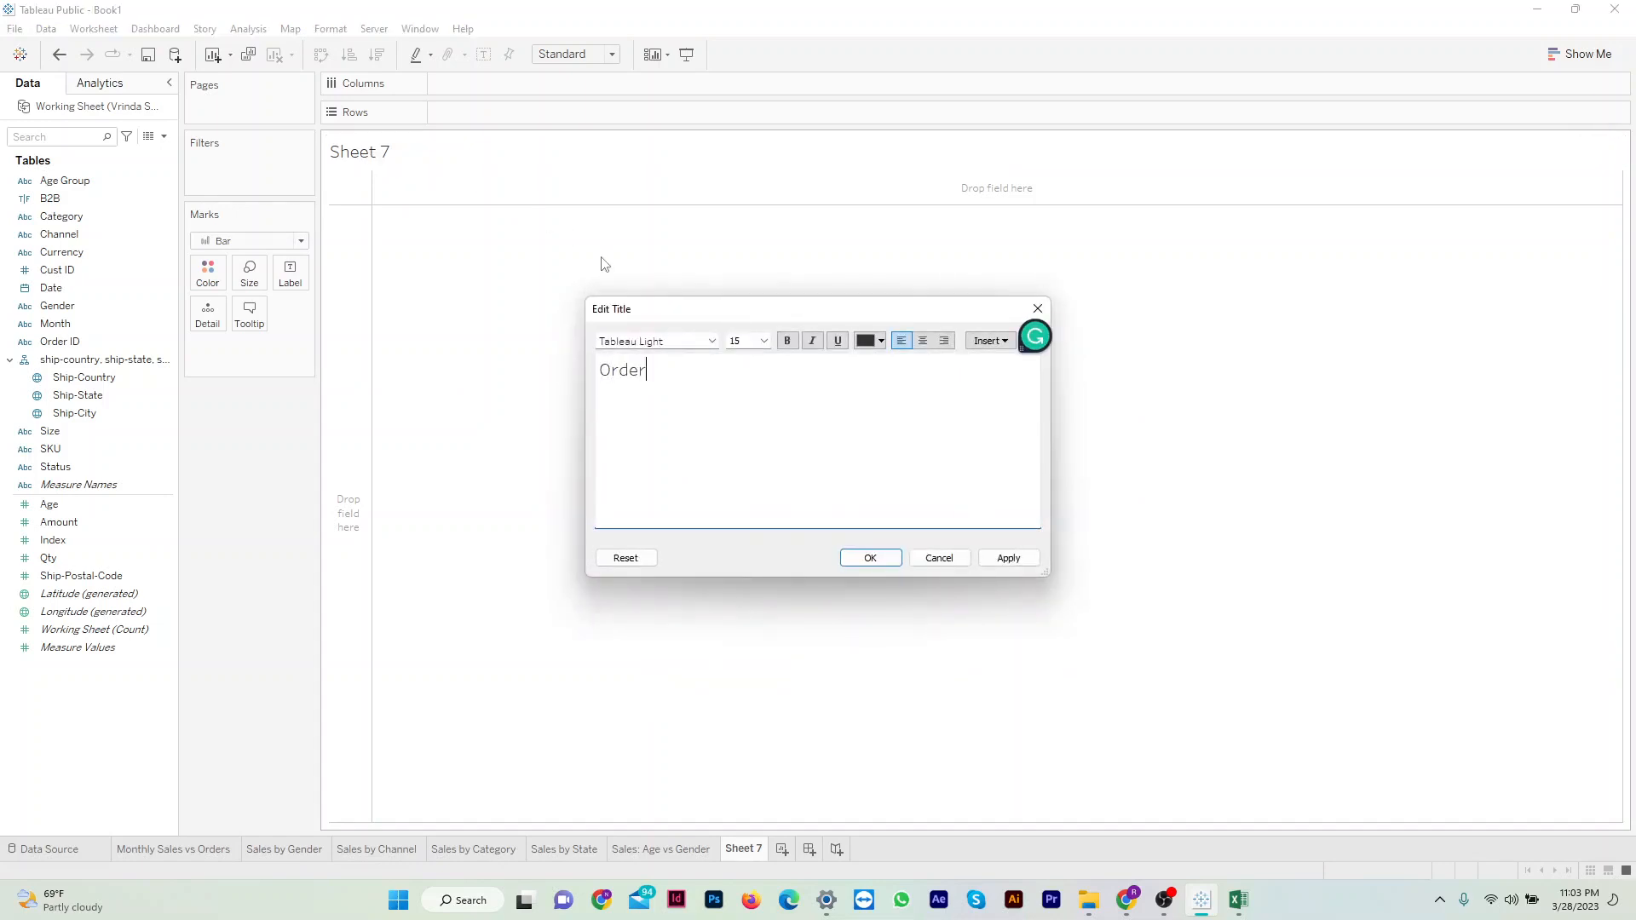
{"action": "type", "text": "s: Age vs Gender"}
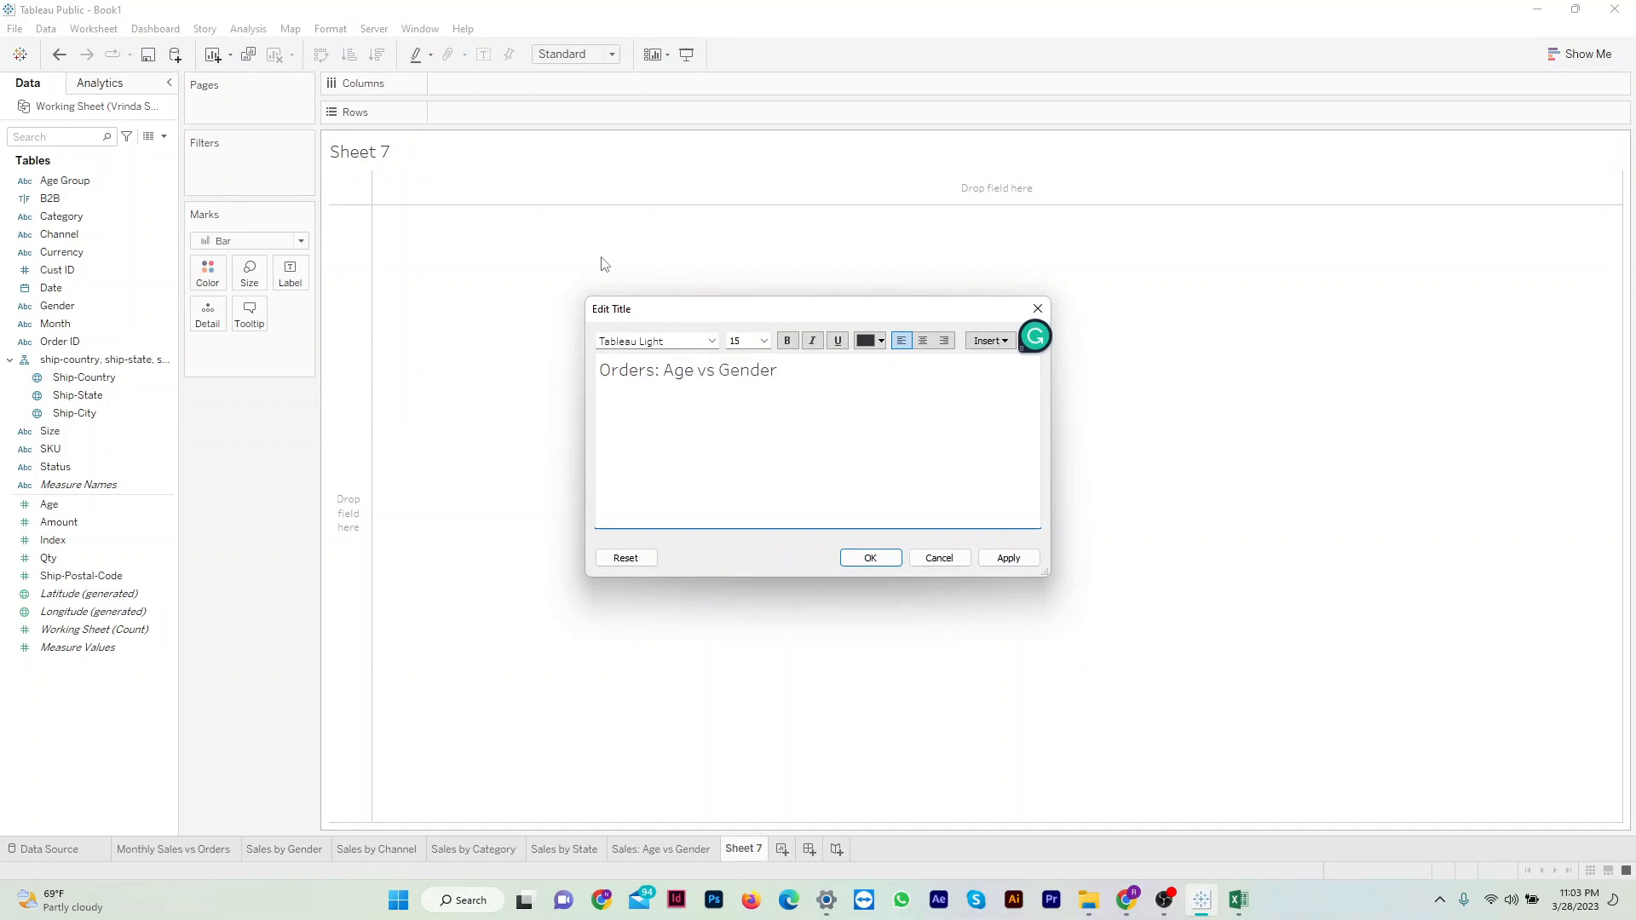
{"action": "key", "text": "ctrl+a"}
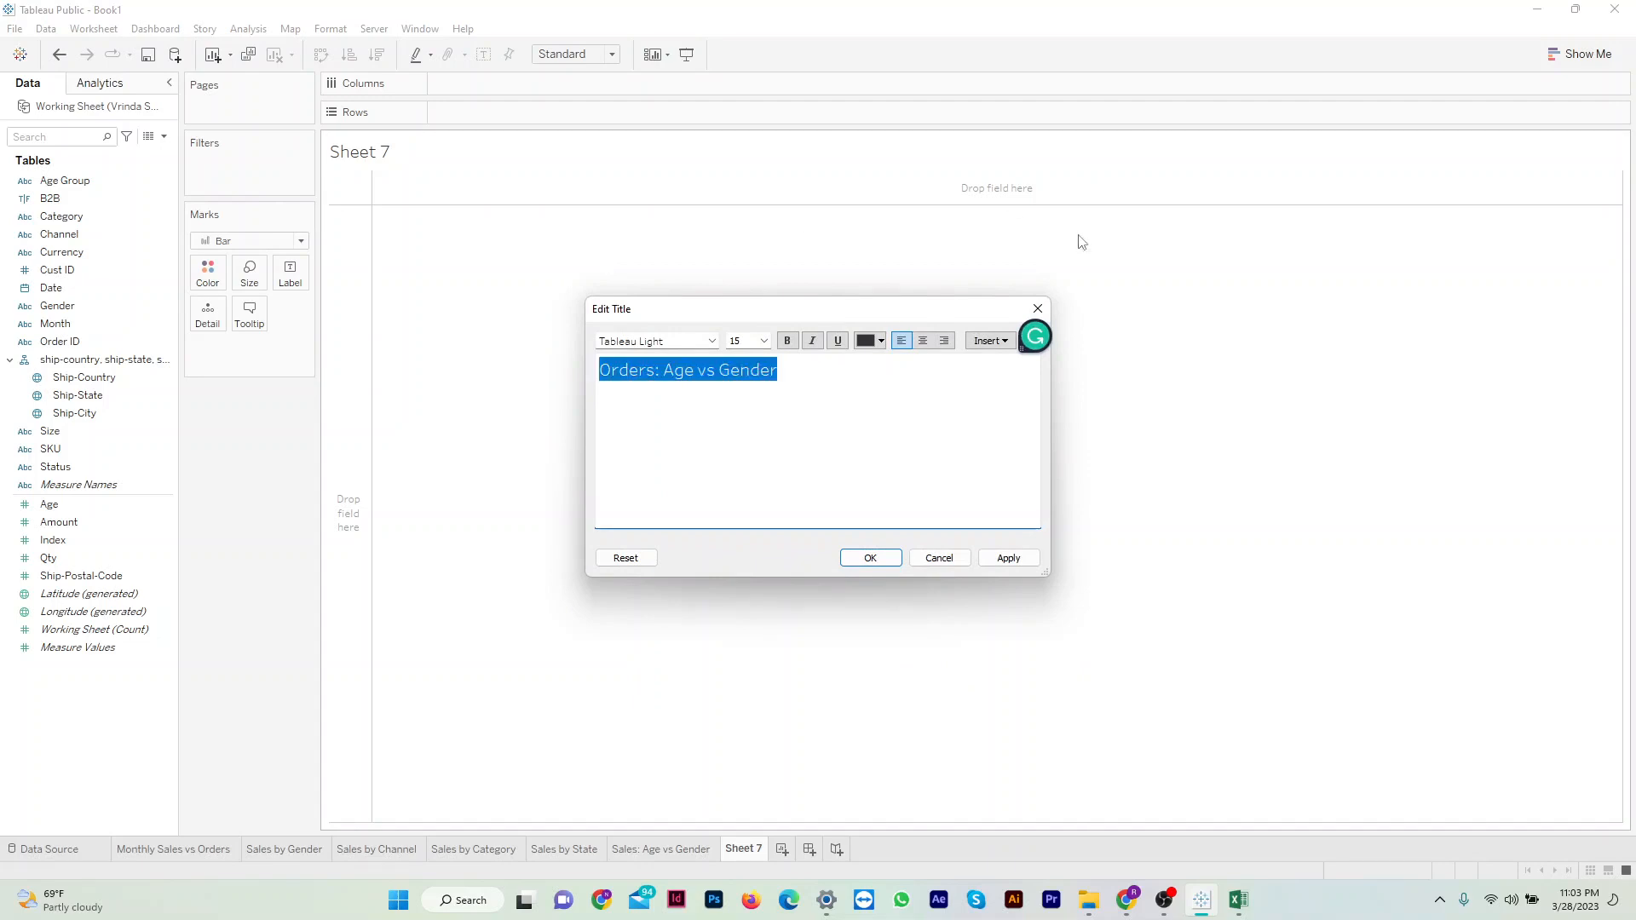
{"action": "left_click", "coordinate": [930, 341]}
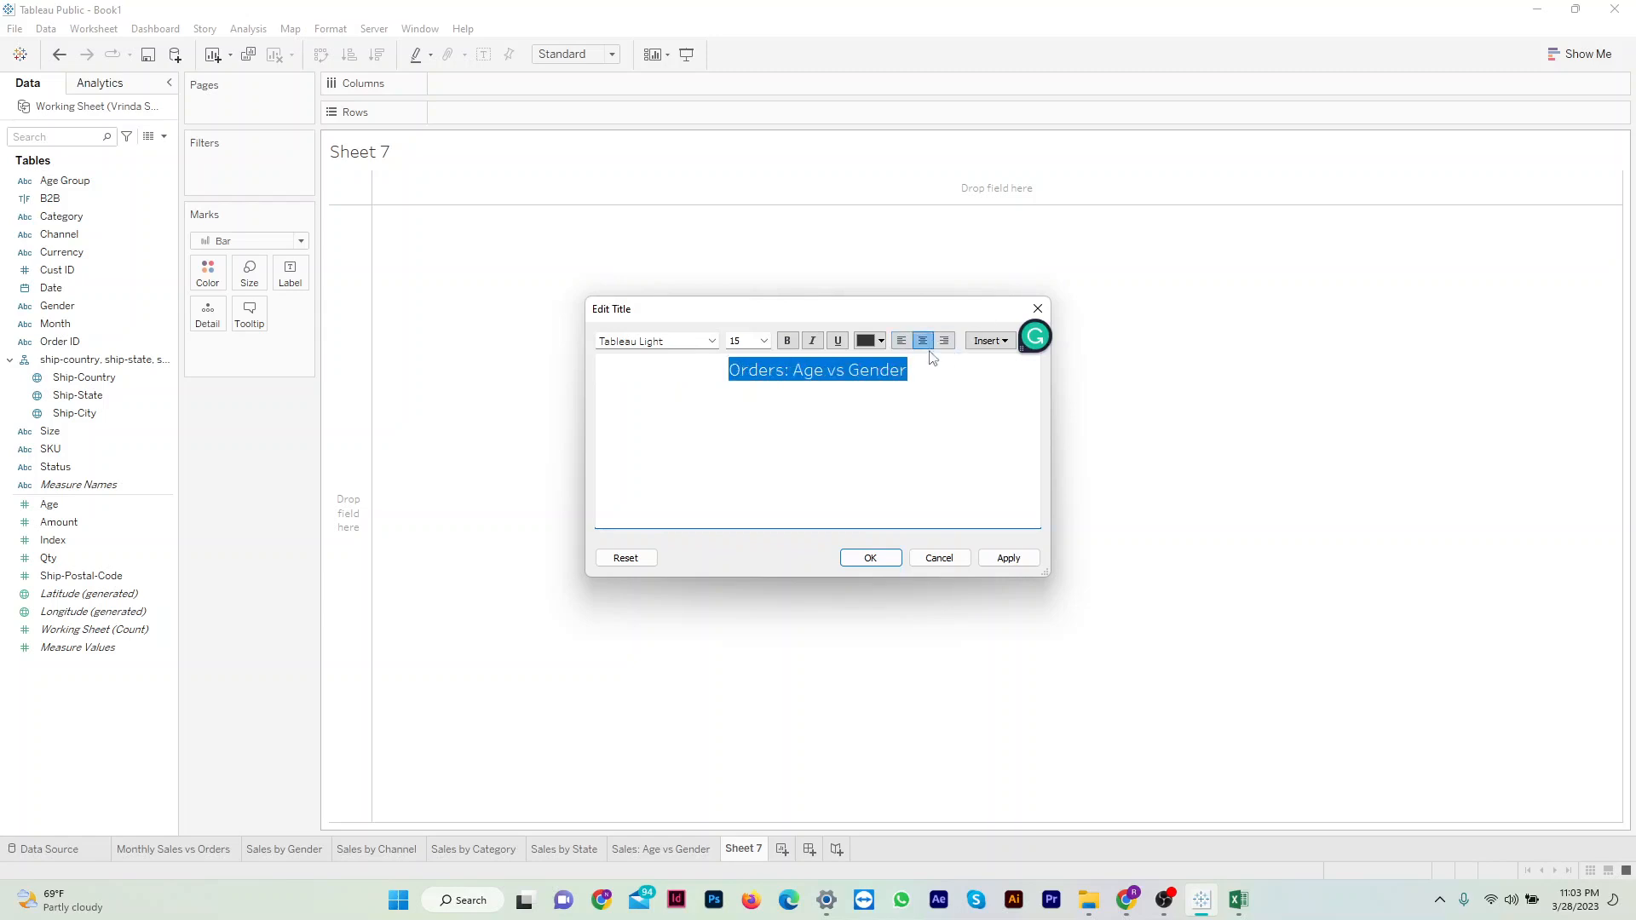
{"action": "left_click", "coordinate": [878, 563]}
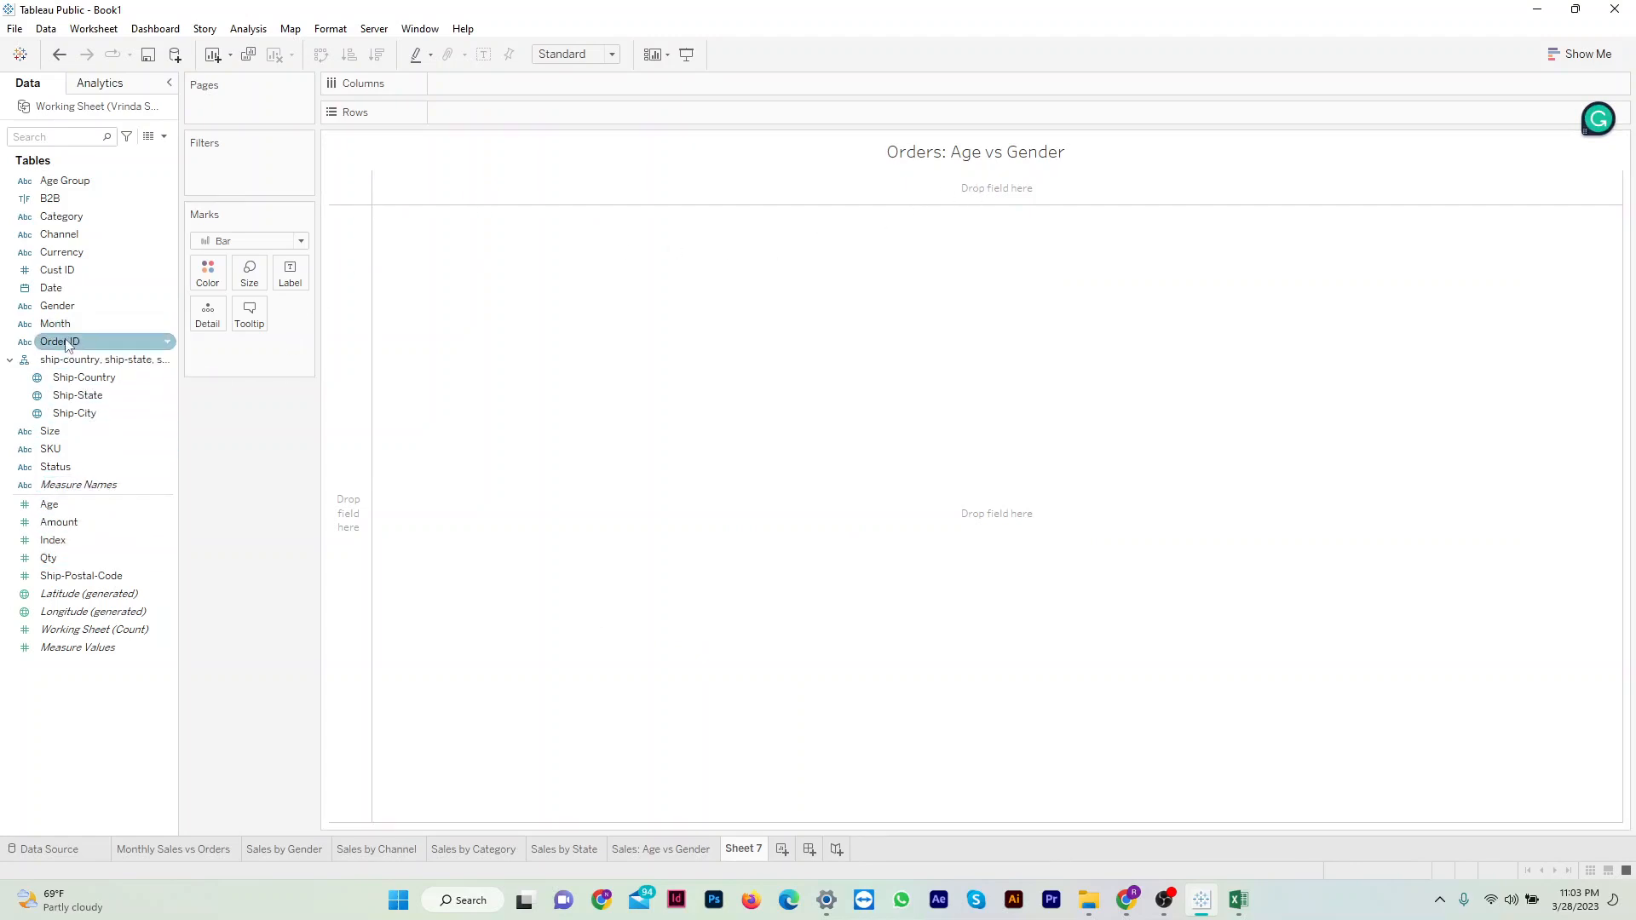
Add Order ID to the worksheet as a Count measure and place it on Columns.
{"action": "left_click_drag", "start_coordinate": [74, 345], "coordinate": [255, 348]}
{"action": "left_click", "coordinate": [293, 349]}
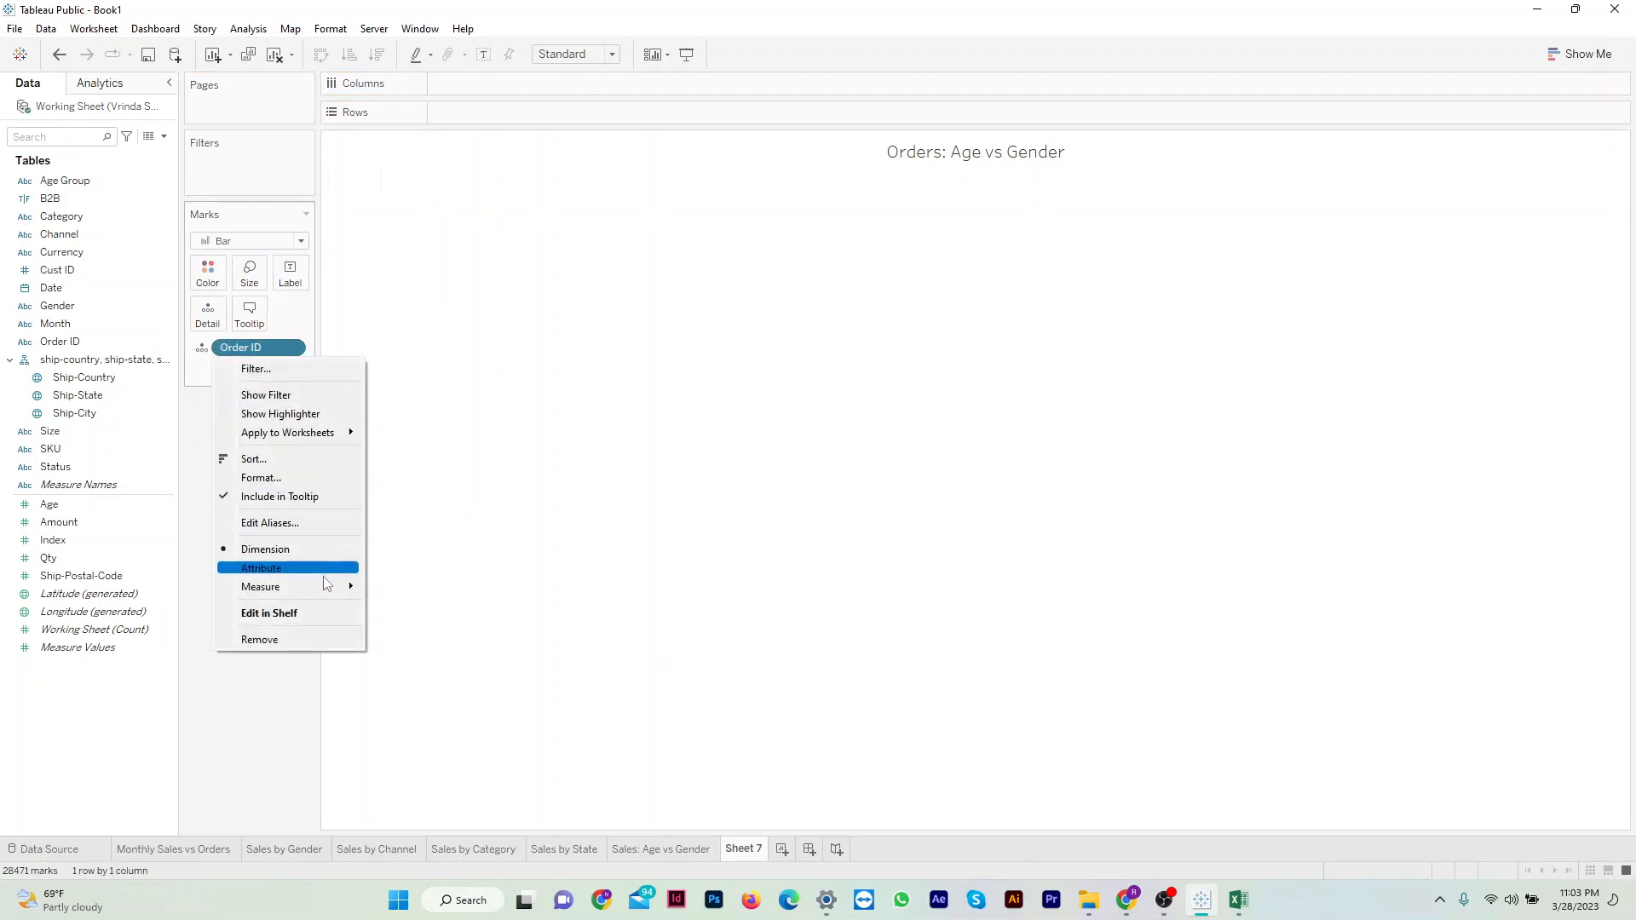
{"action": "mouse_move", "coordinate": [334, 592]}
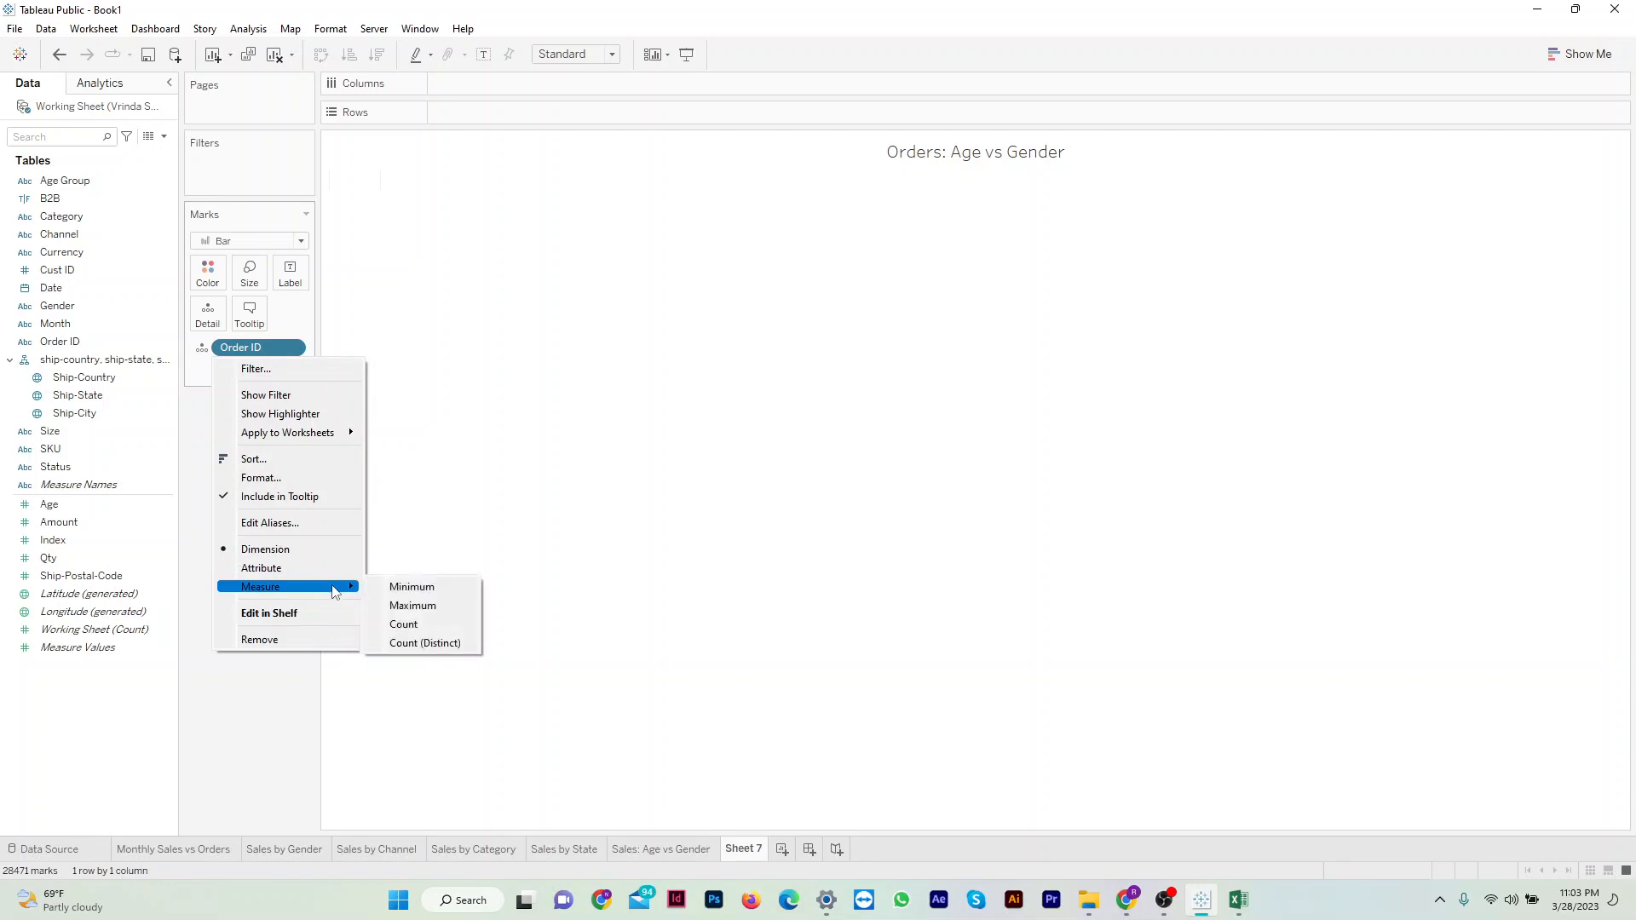
{"action": "left_click", "coordinate": [406, 627]}
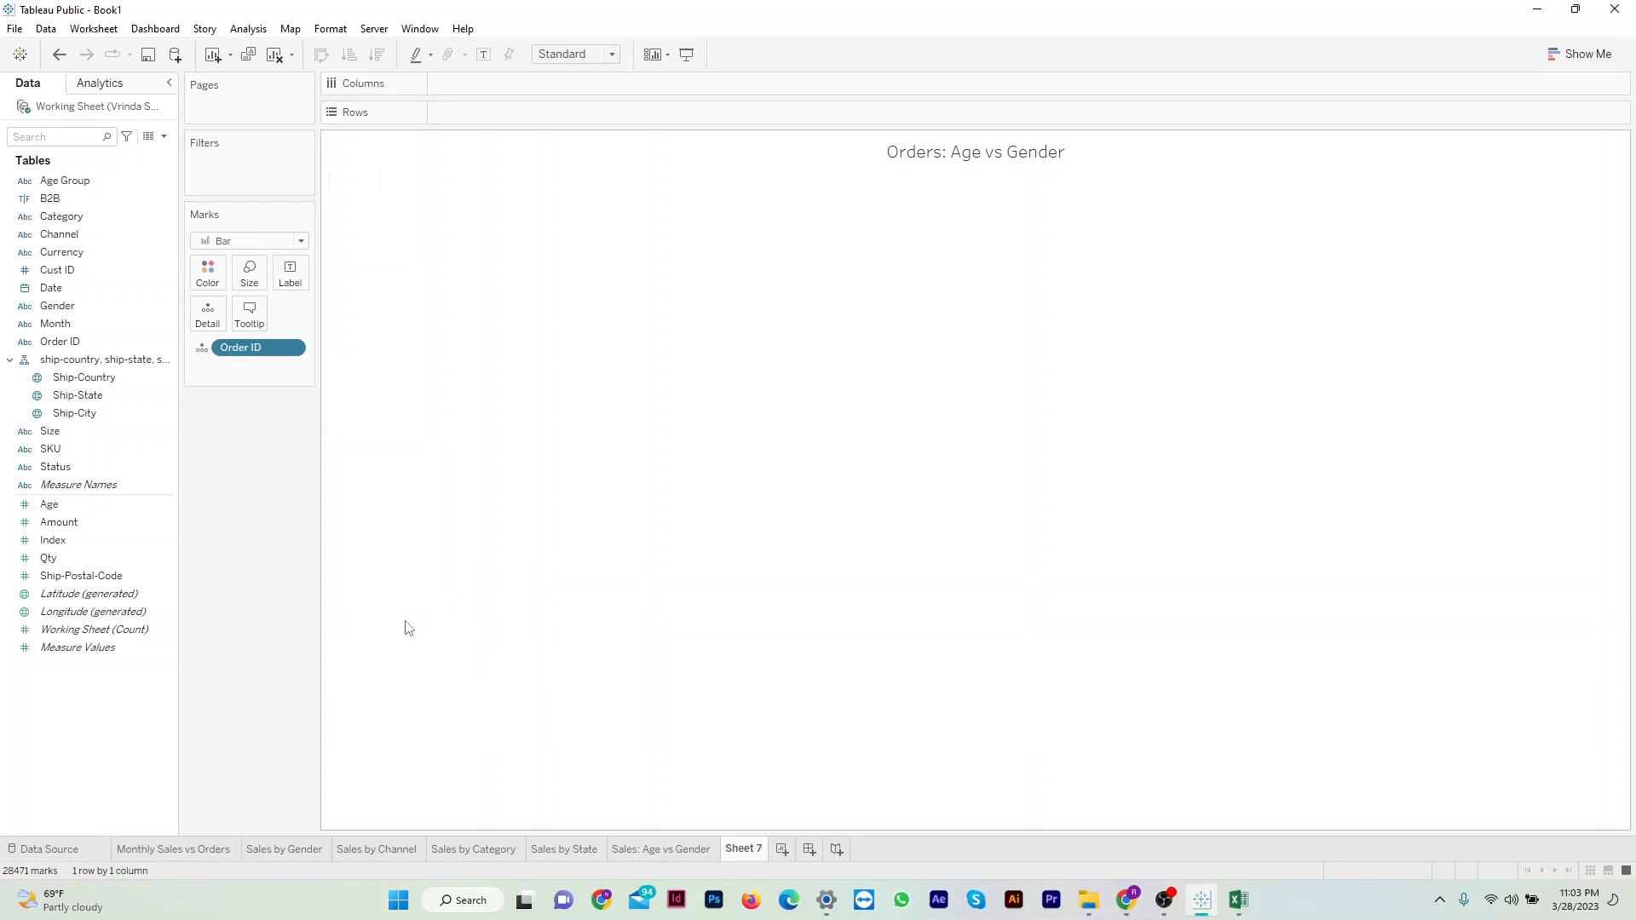
{"action": "left_click_drag", "start_coordinate": [264, 353], "coordinate": [532, 213]}
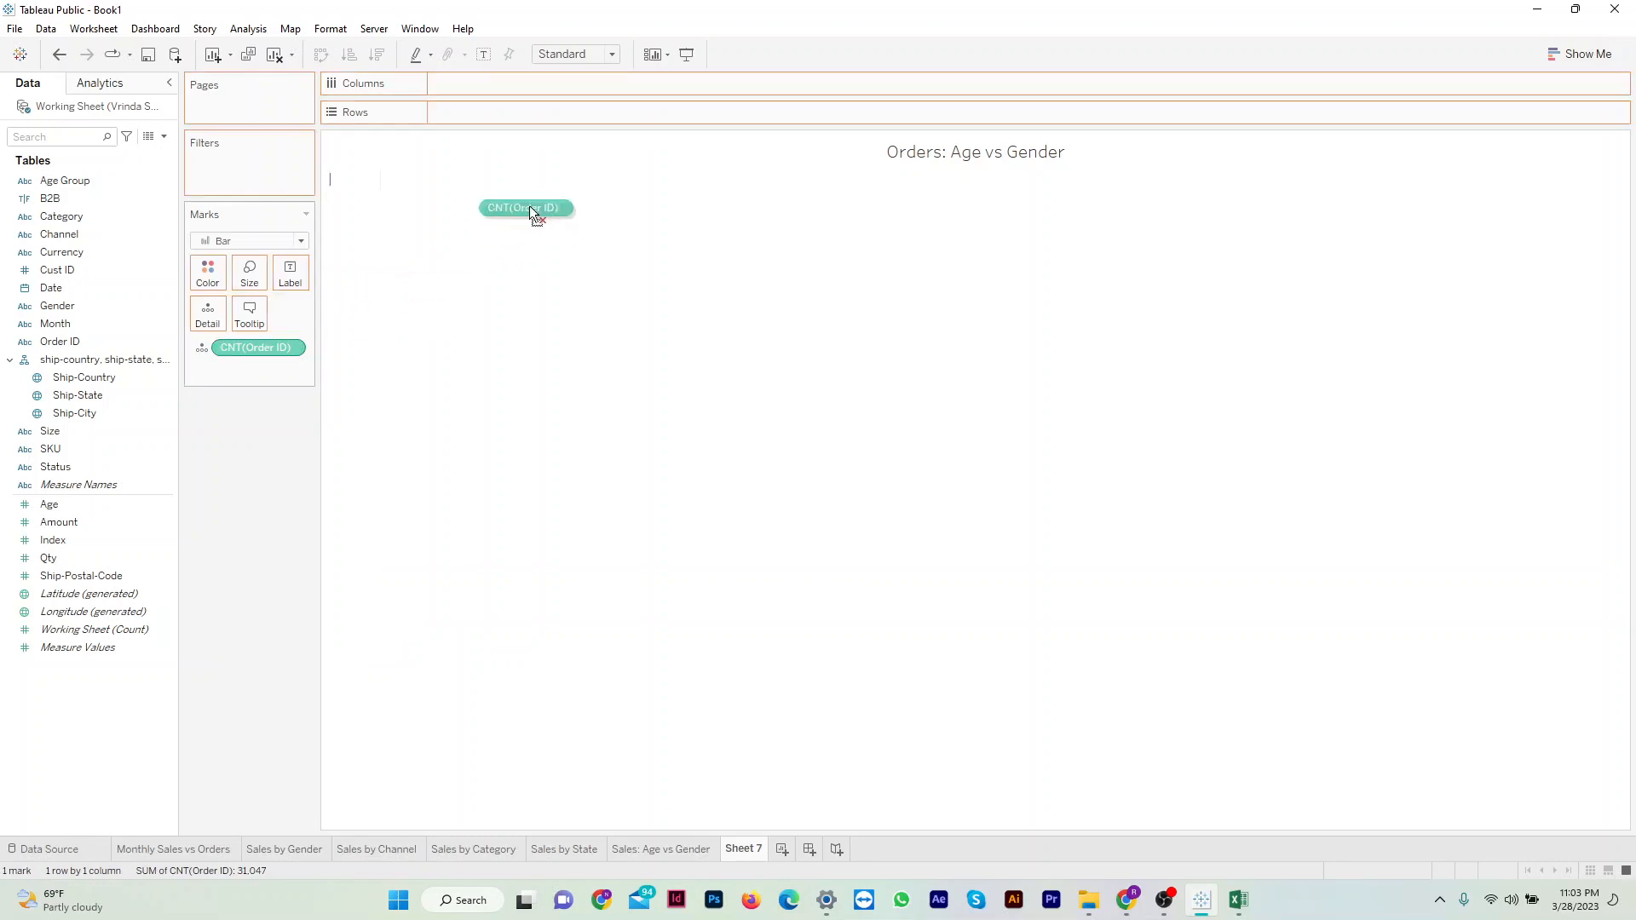
{"action": "left_click_drag", "start_coordinate": [552, 93], "coordinate": [551, 91]}
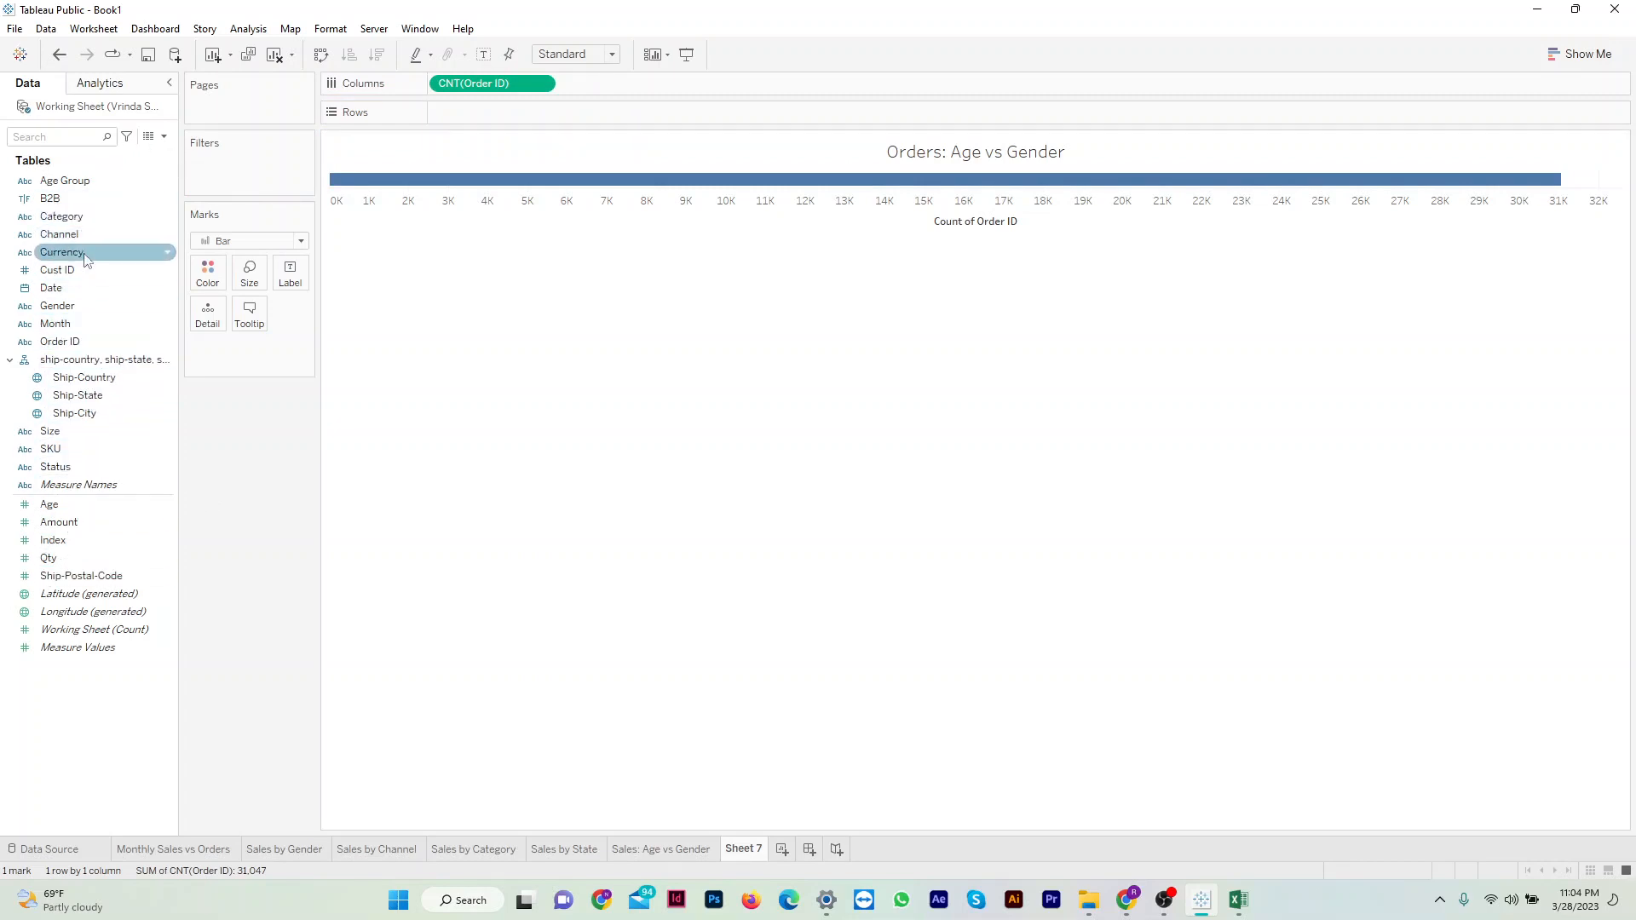
Break the order count bars down by Age Group on Rows and color them by Gender.
{"action": "left_click_drag", "start_coordinate": [86, 315], "coordinate": [256, 351]}
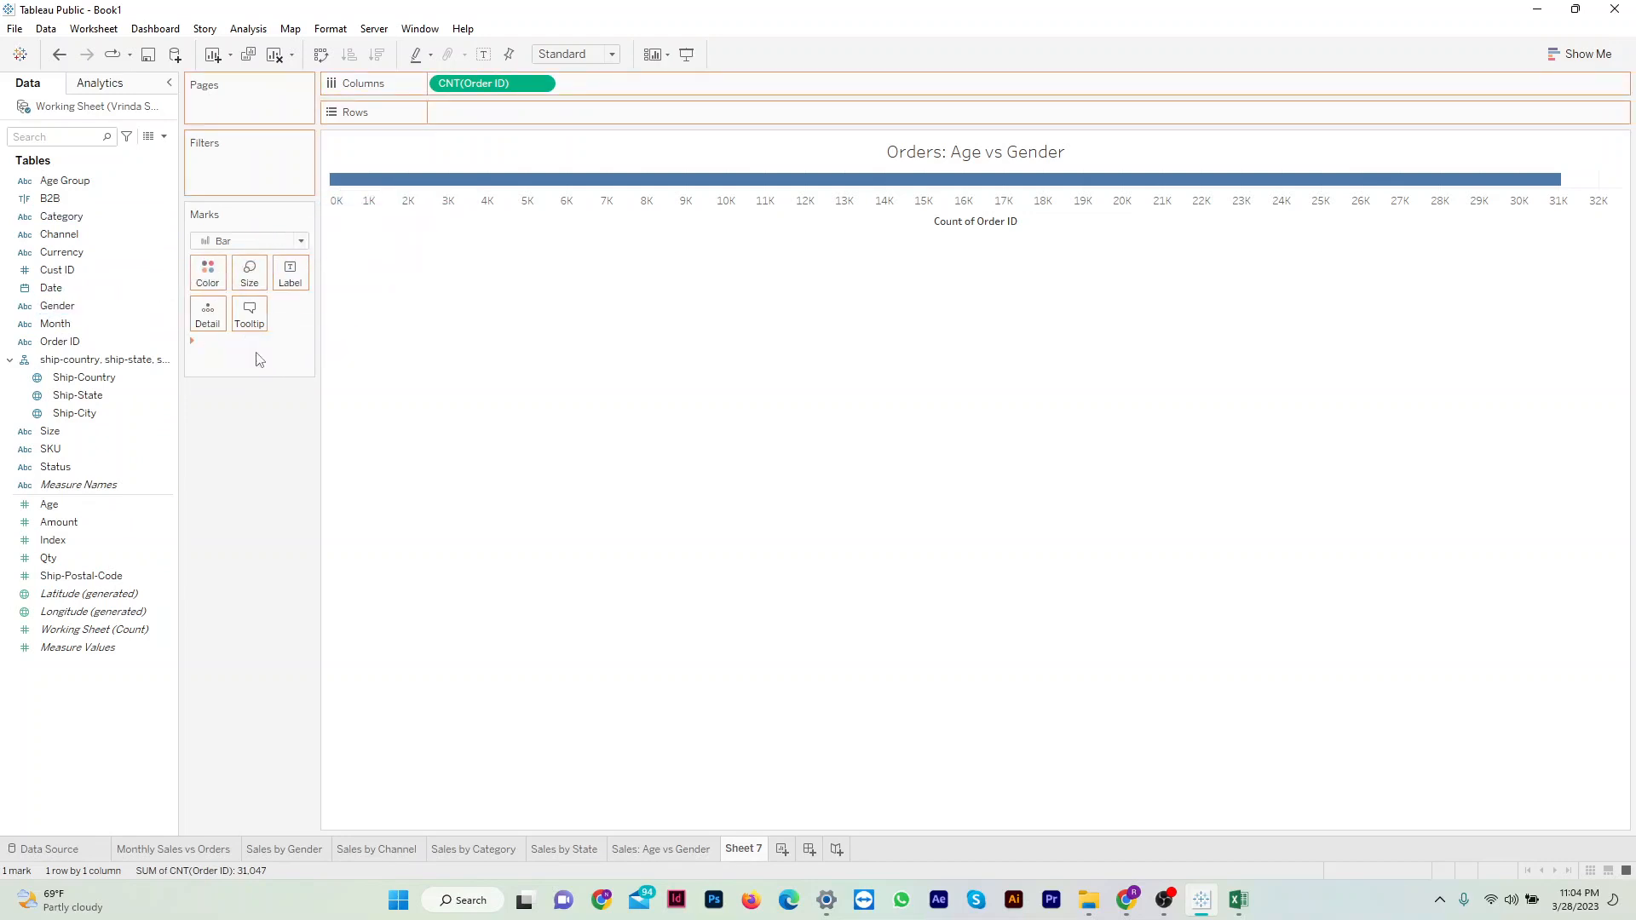
{"action": "left_click_drag", "start_coordinate": [100, 188], "coordinate": [499, 115]}
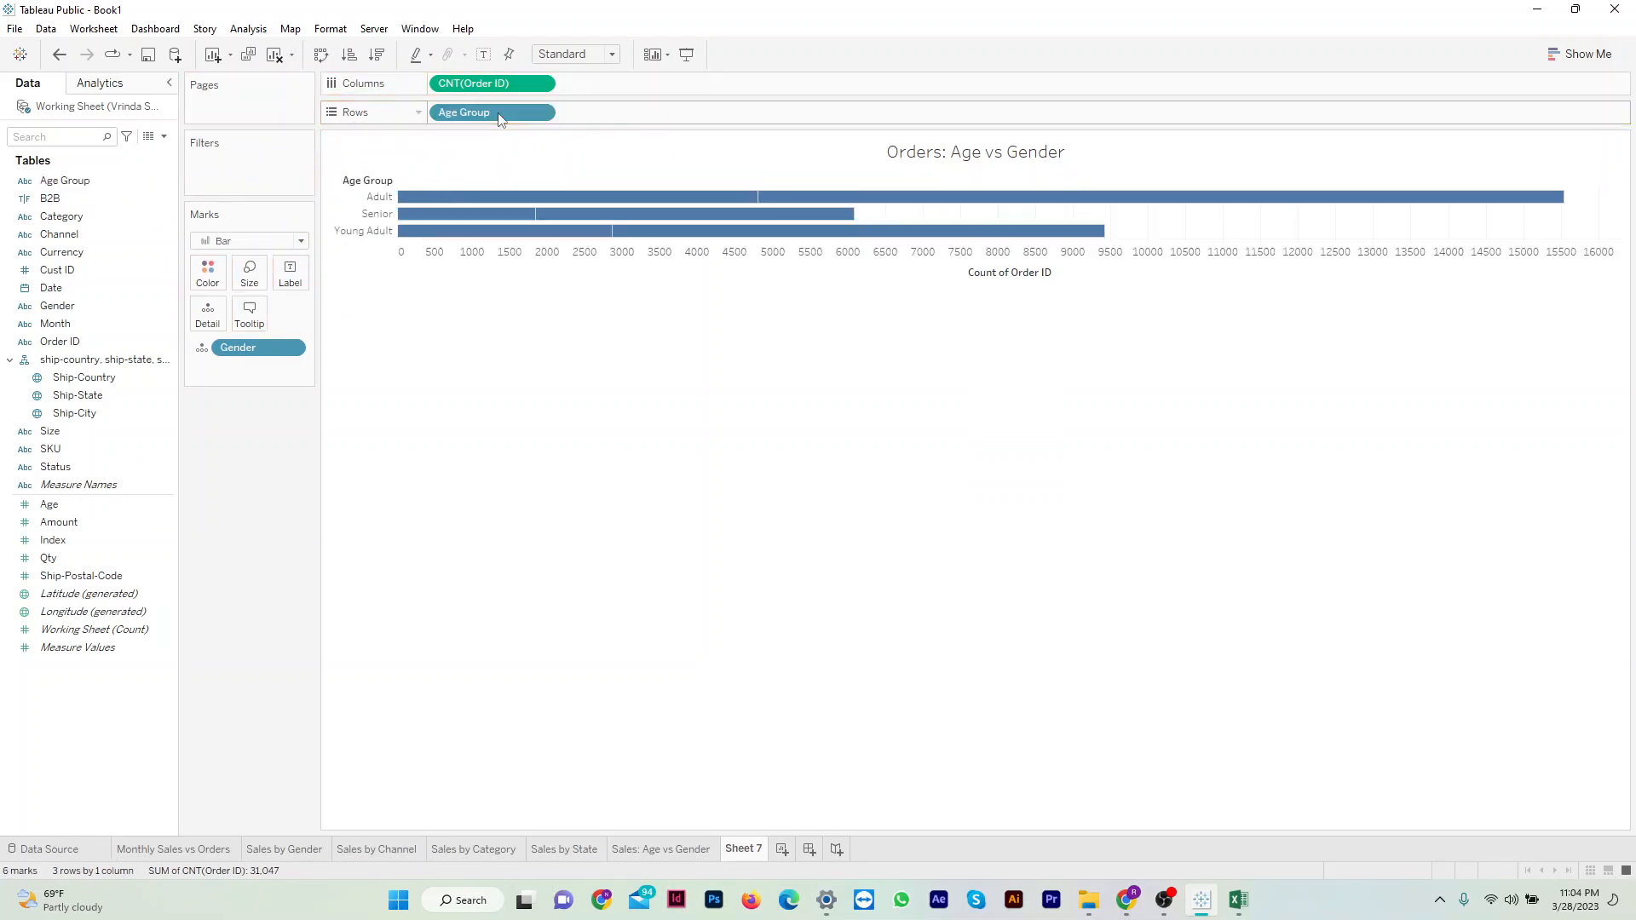
{"action": "left_click", "coordinate": [203, 351]}
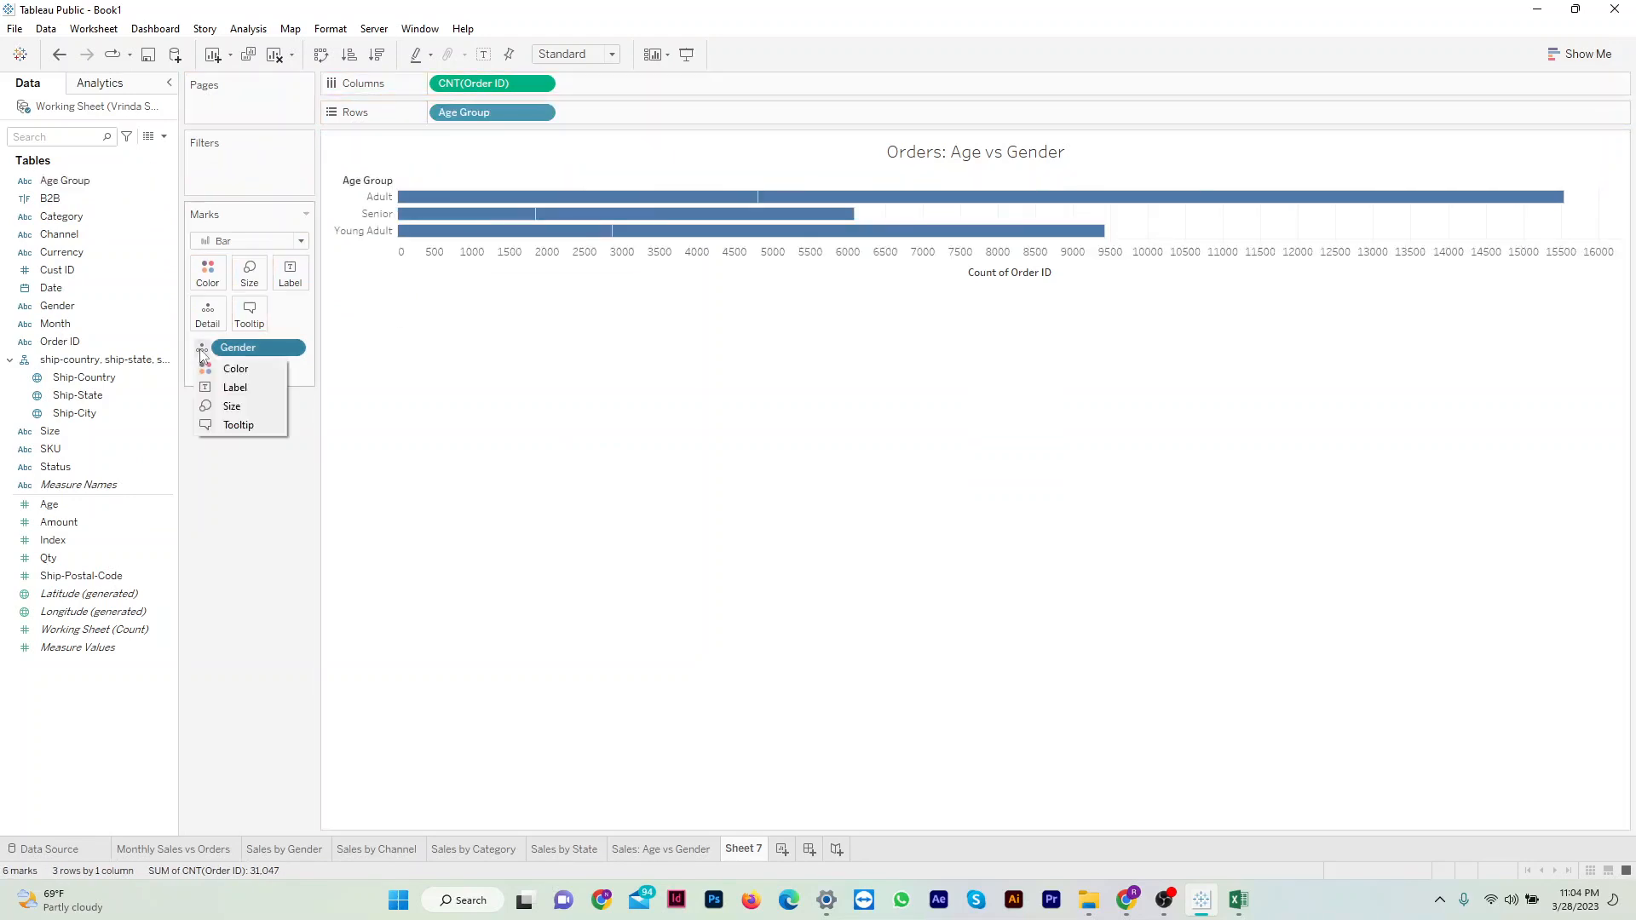
{"action": "left_click", "coordinate": [230, 368]}
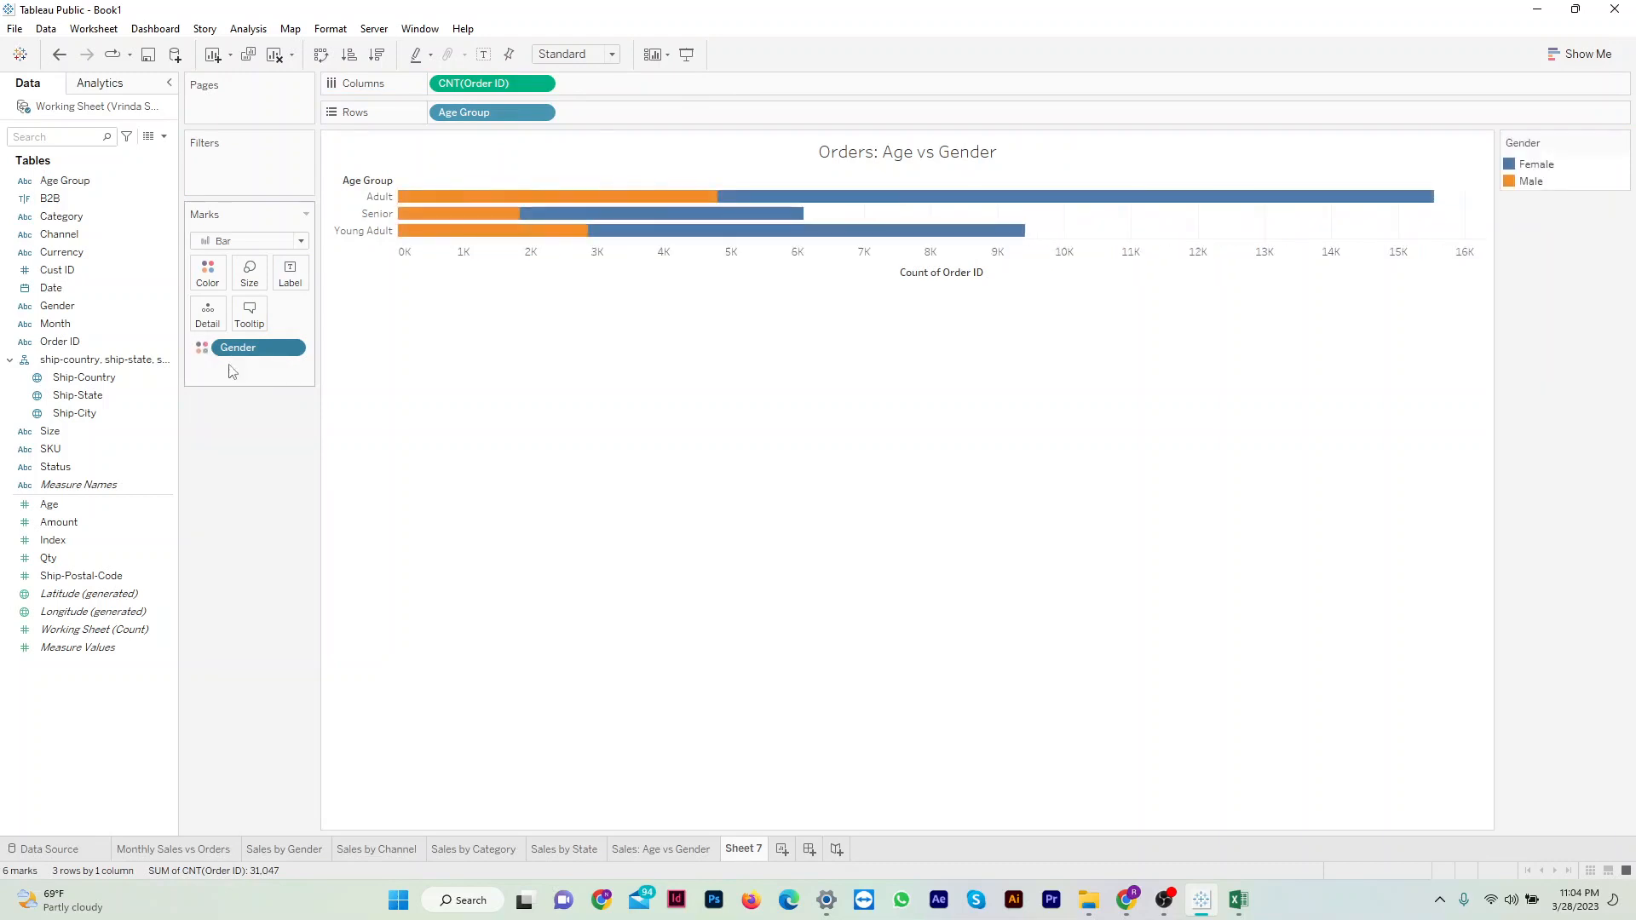
Sort Gender in descending order by order count and fit the chart to Entire View.
{"action": "mouse_move", "coordinate": [437, 198]}
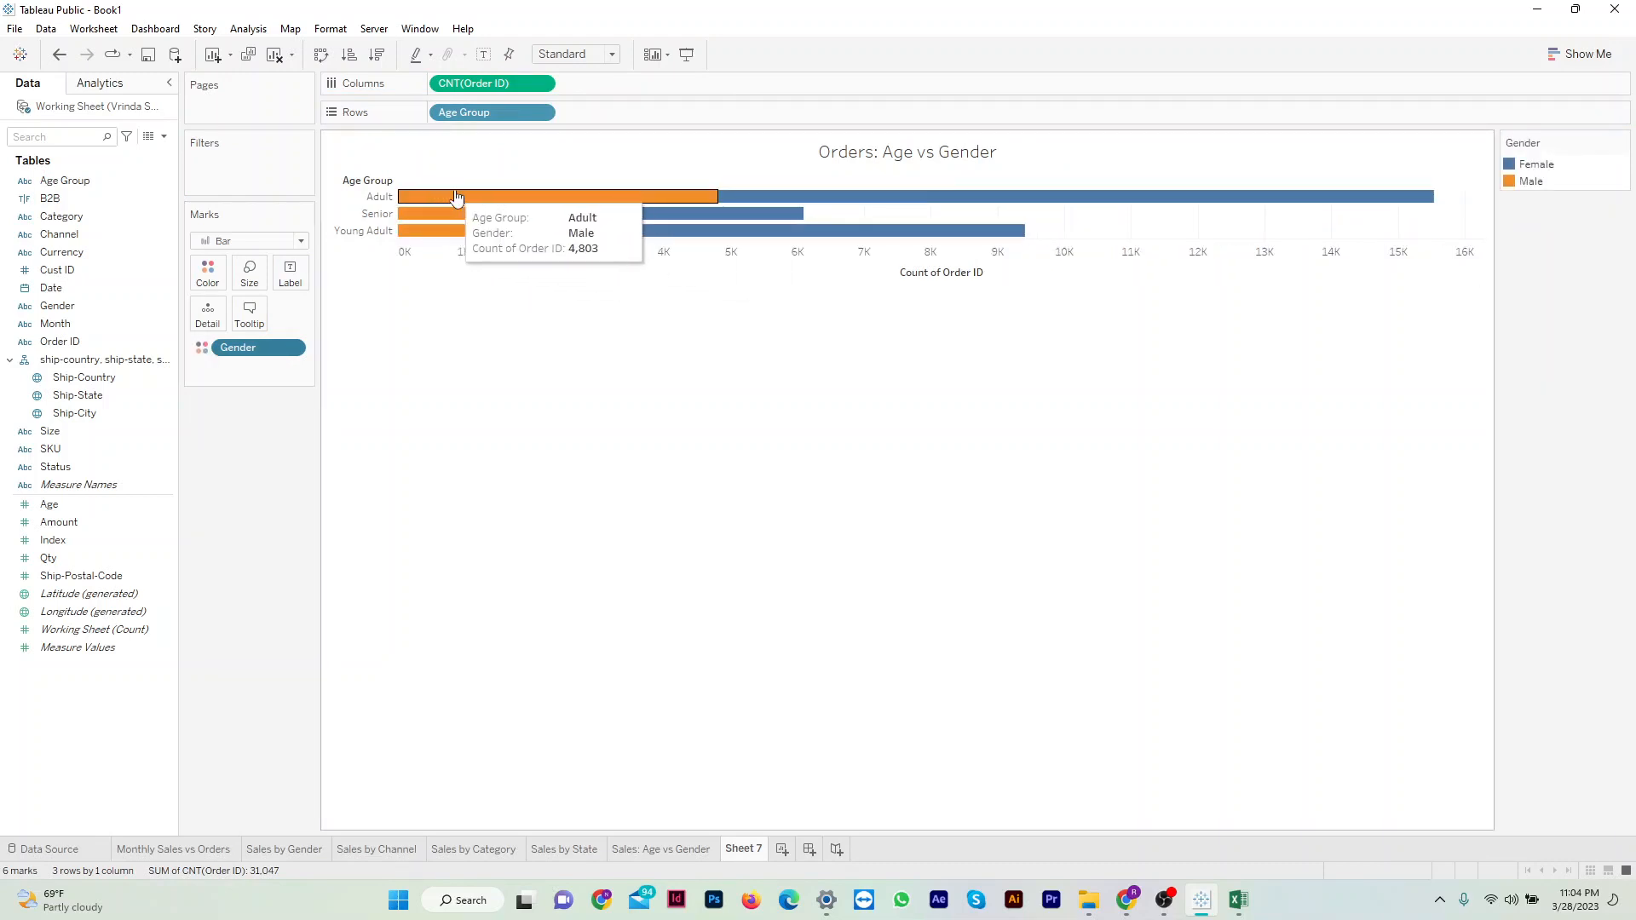
{"action": "left_click", "coordinate": [378, 56]}
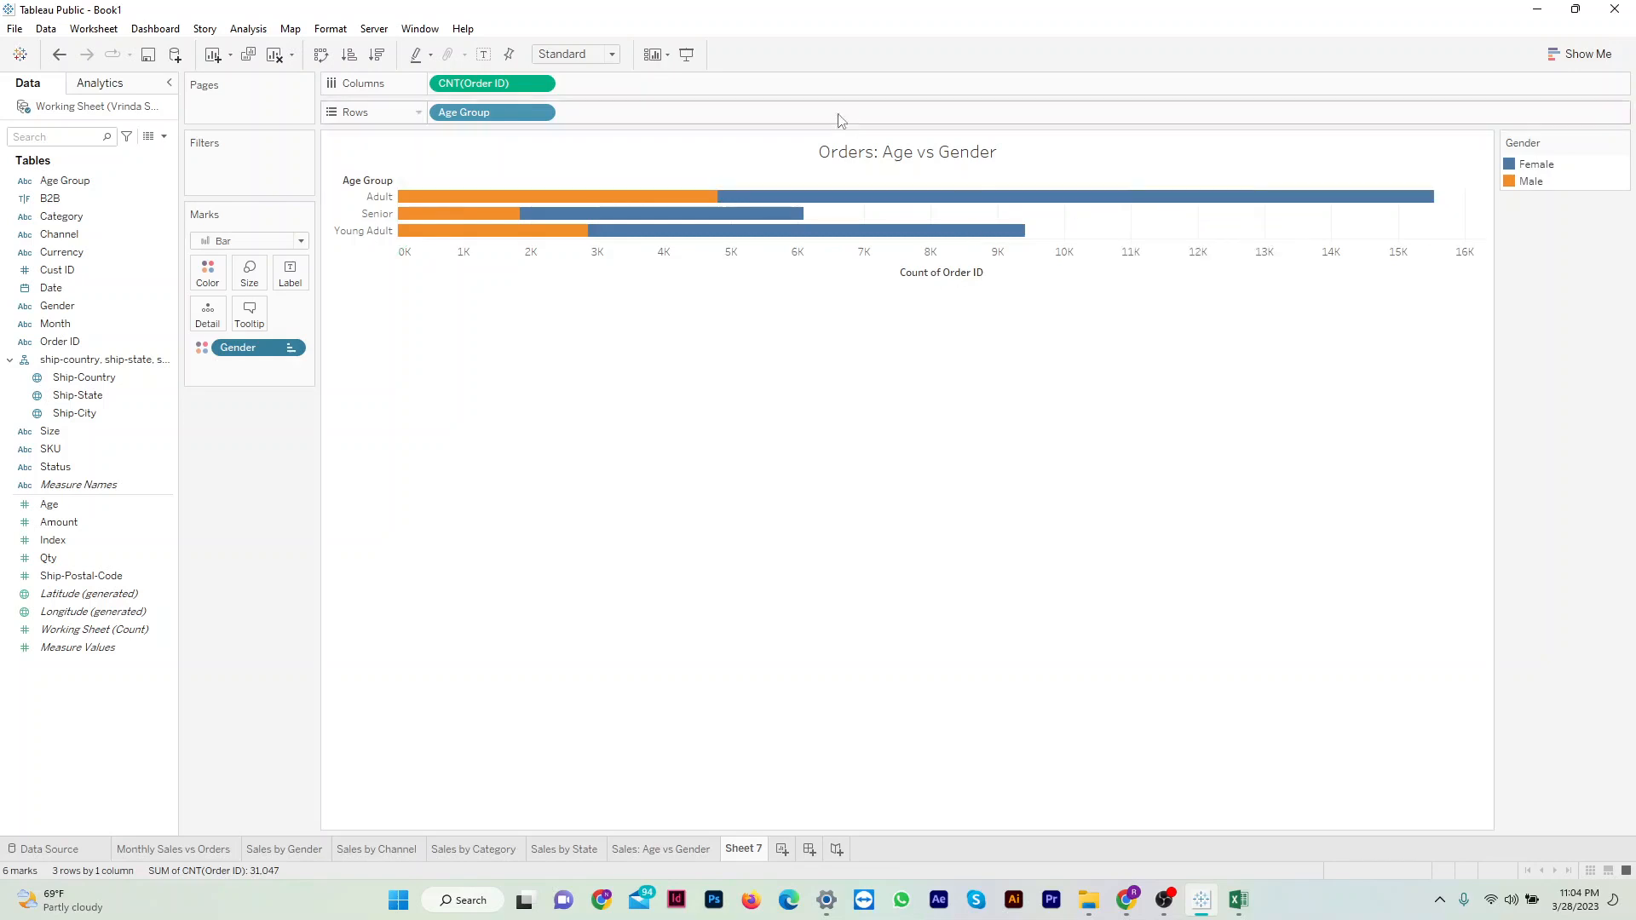
{"action": "left_click", "coordinate": [614, 55]}
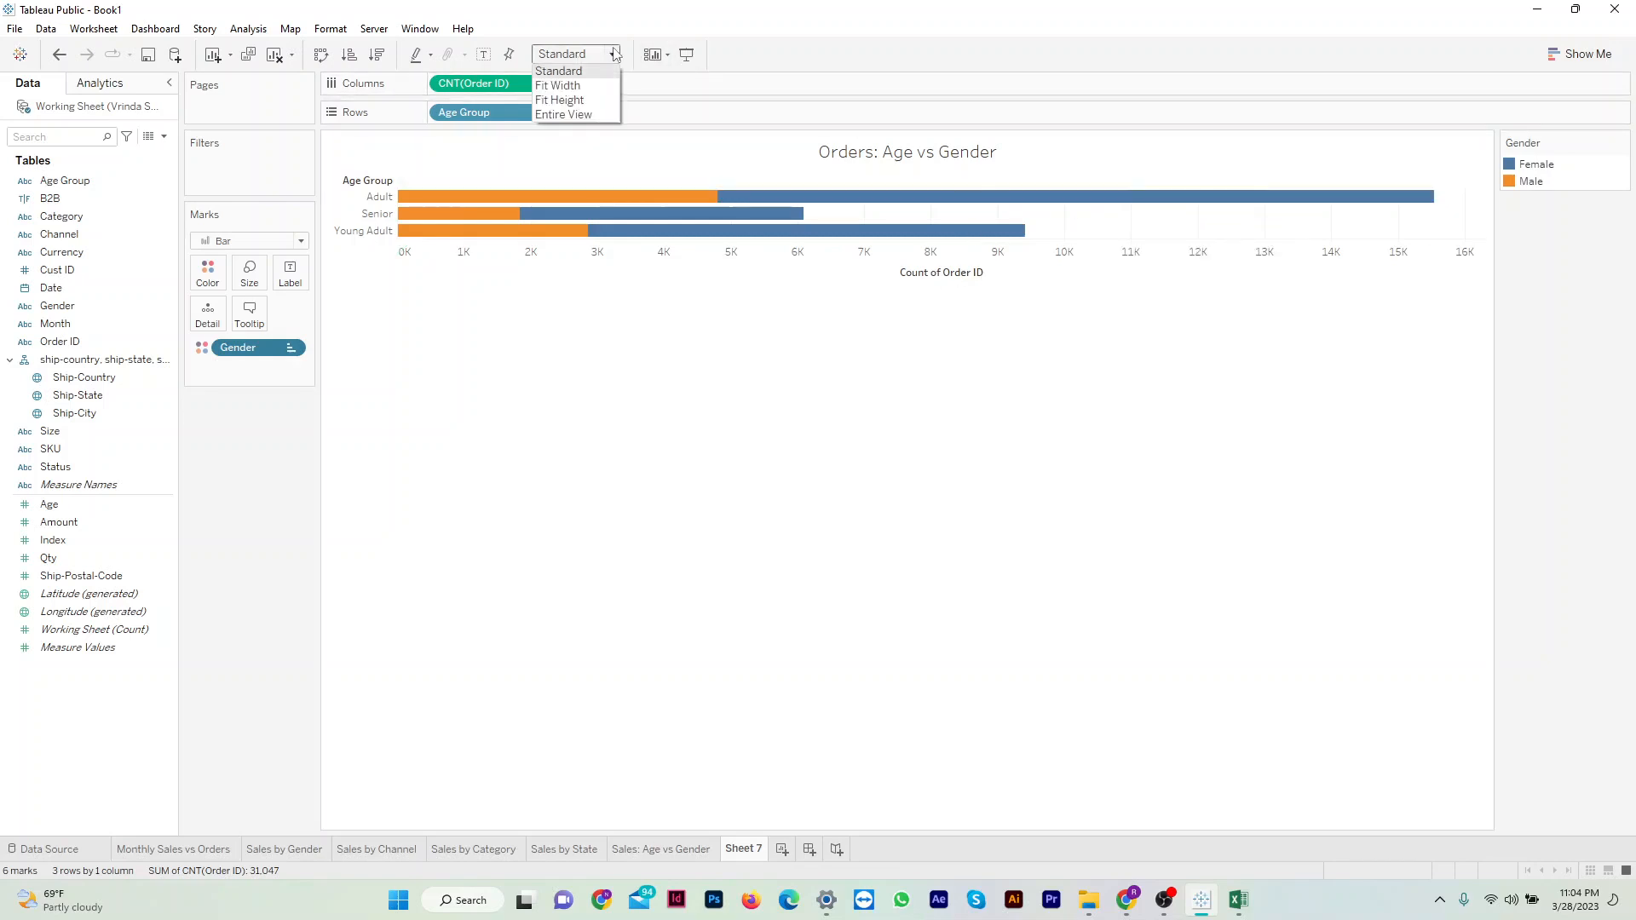
{"action": "left_click", "coordinate": [567, 119]}
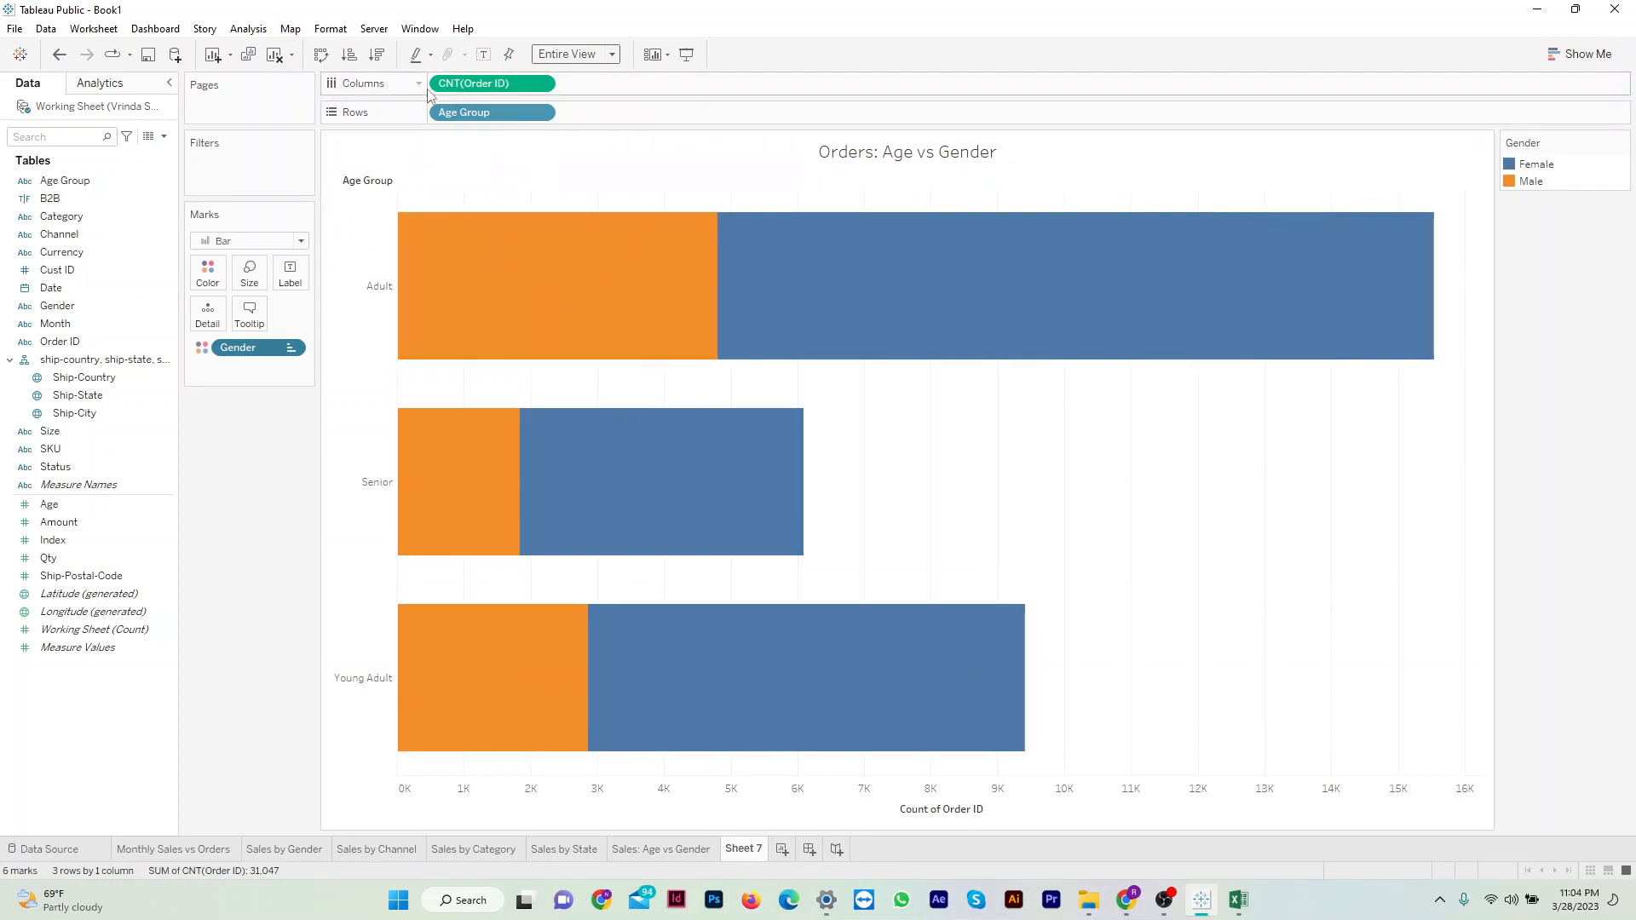
Try the ascending and descending sort orders for Gender within the stacked order bars.
{"action": "left_click", "coordinate": [349, 54]}
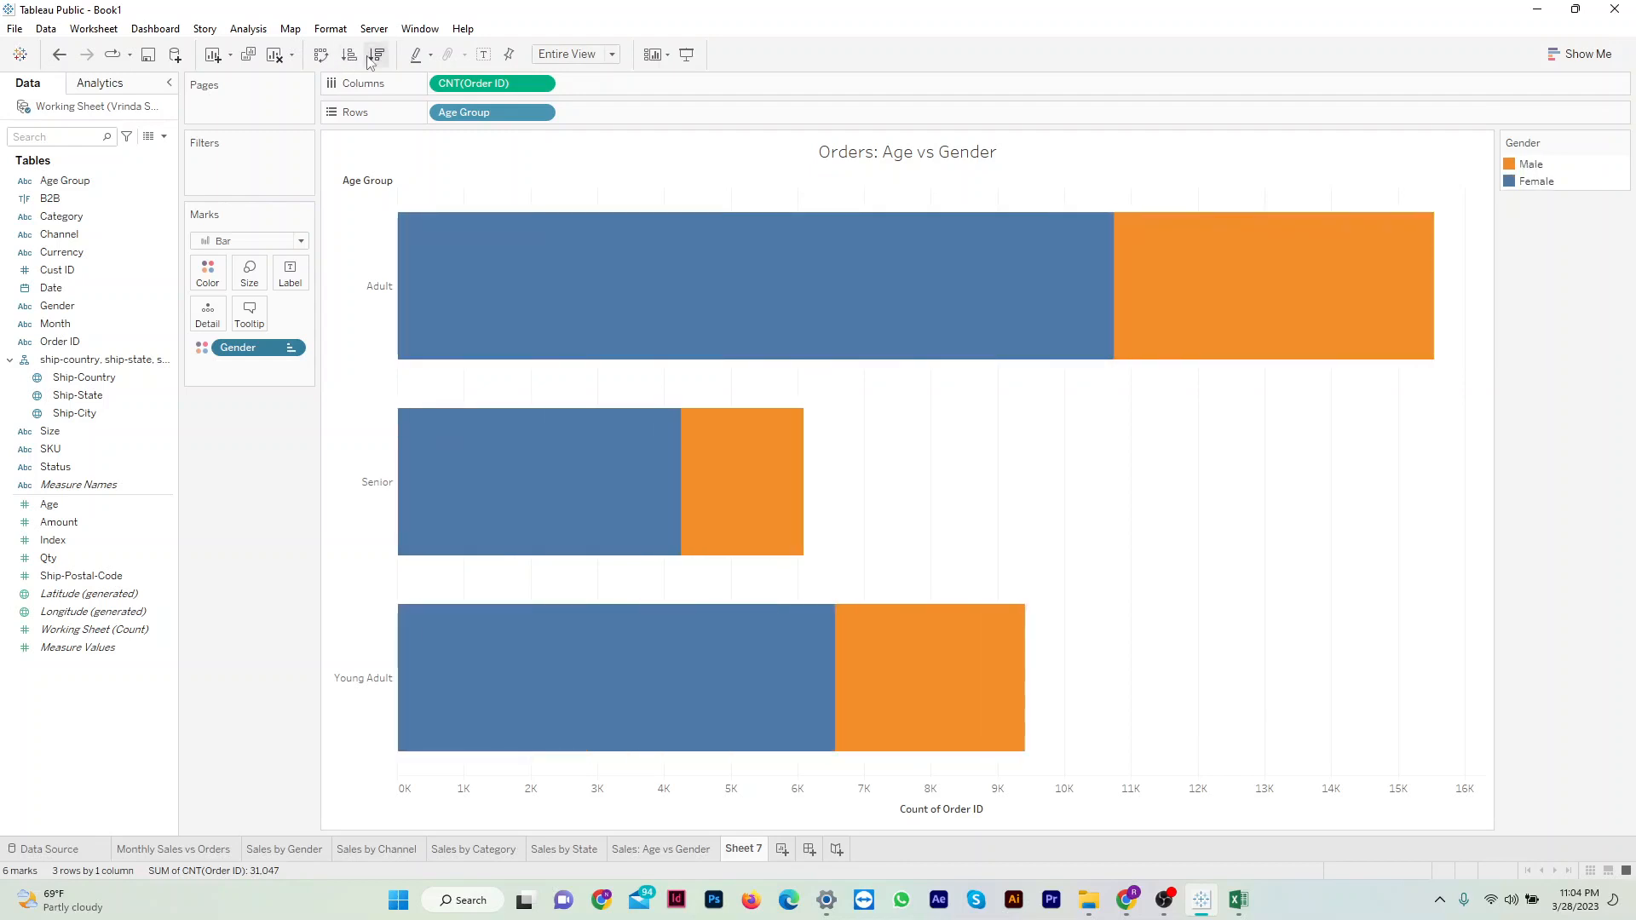
{"action": "left_click", "coordinate": [377, 55]}
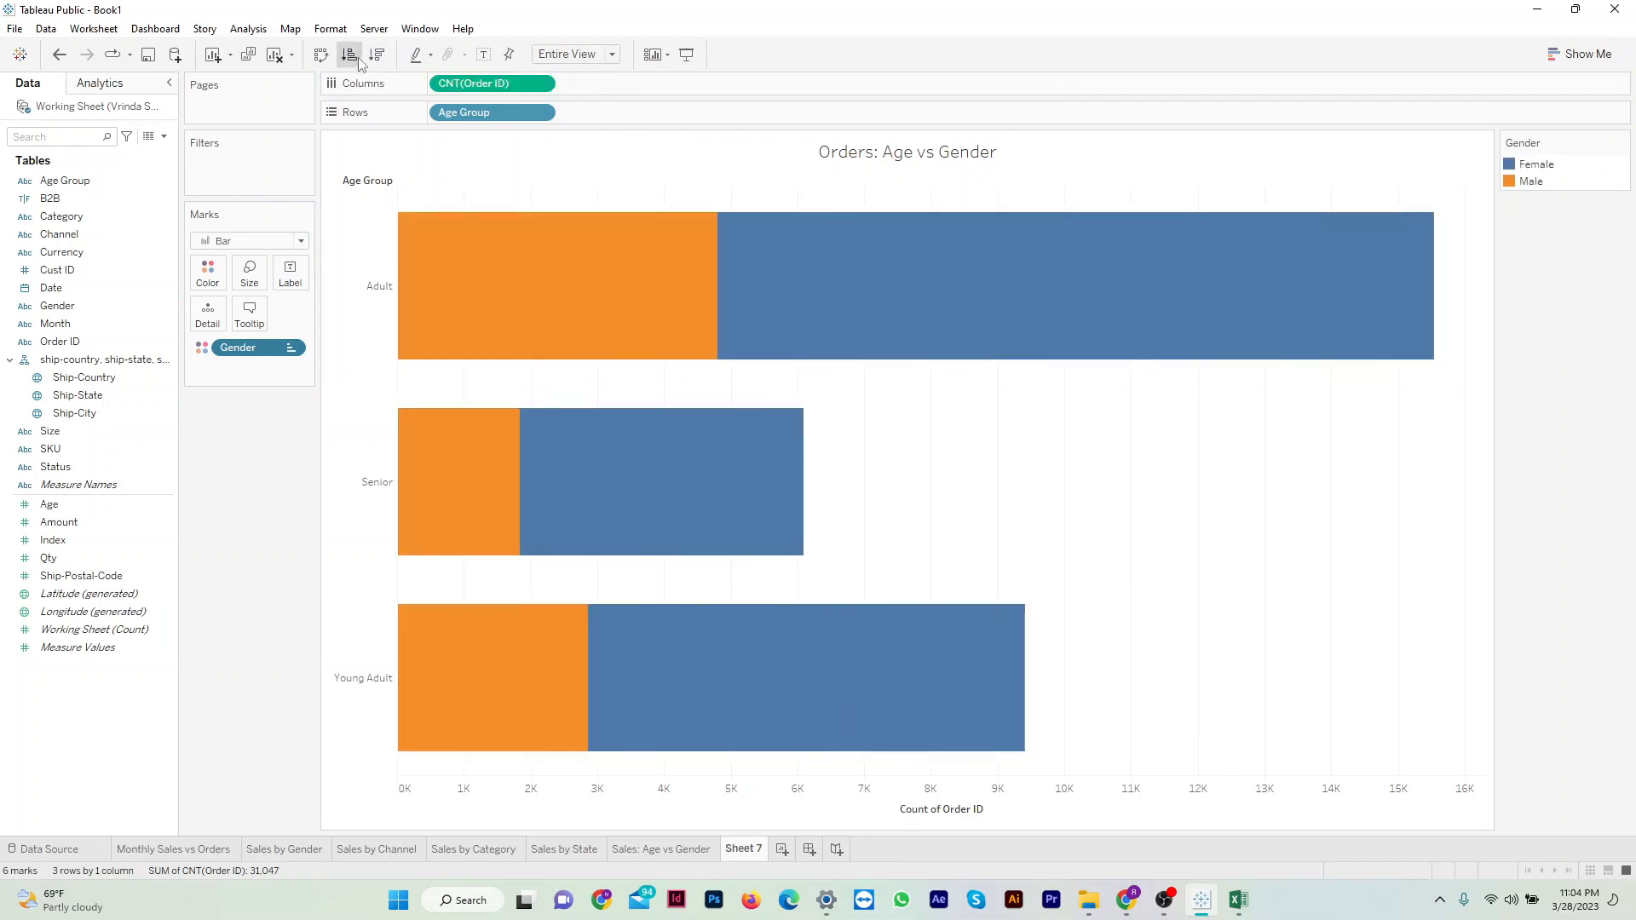
{"action": "left_click", "coordinate": [351, 56]}
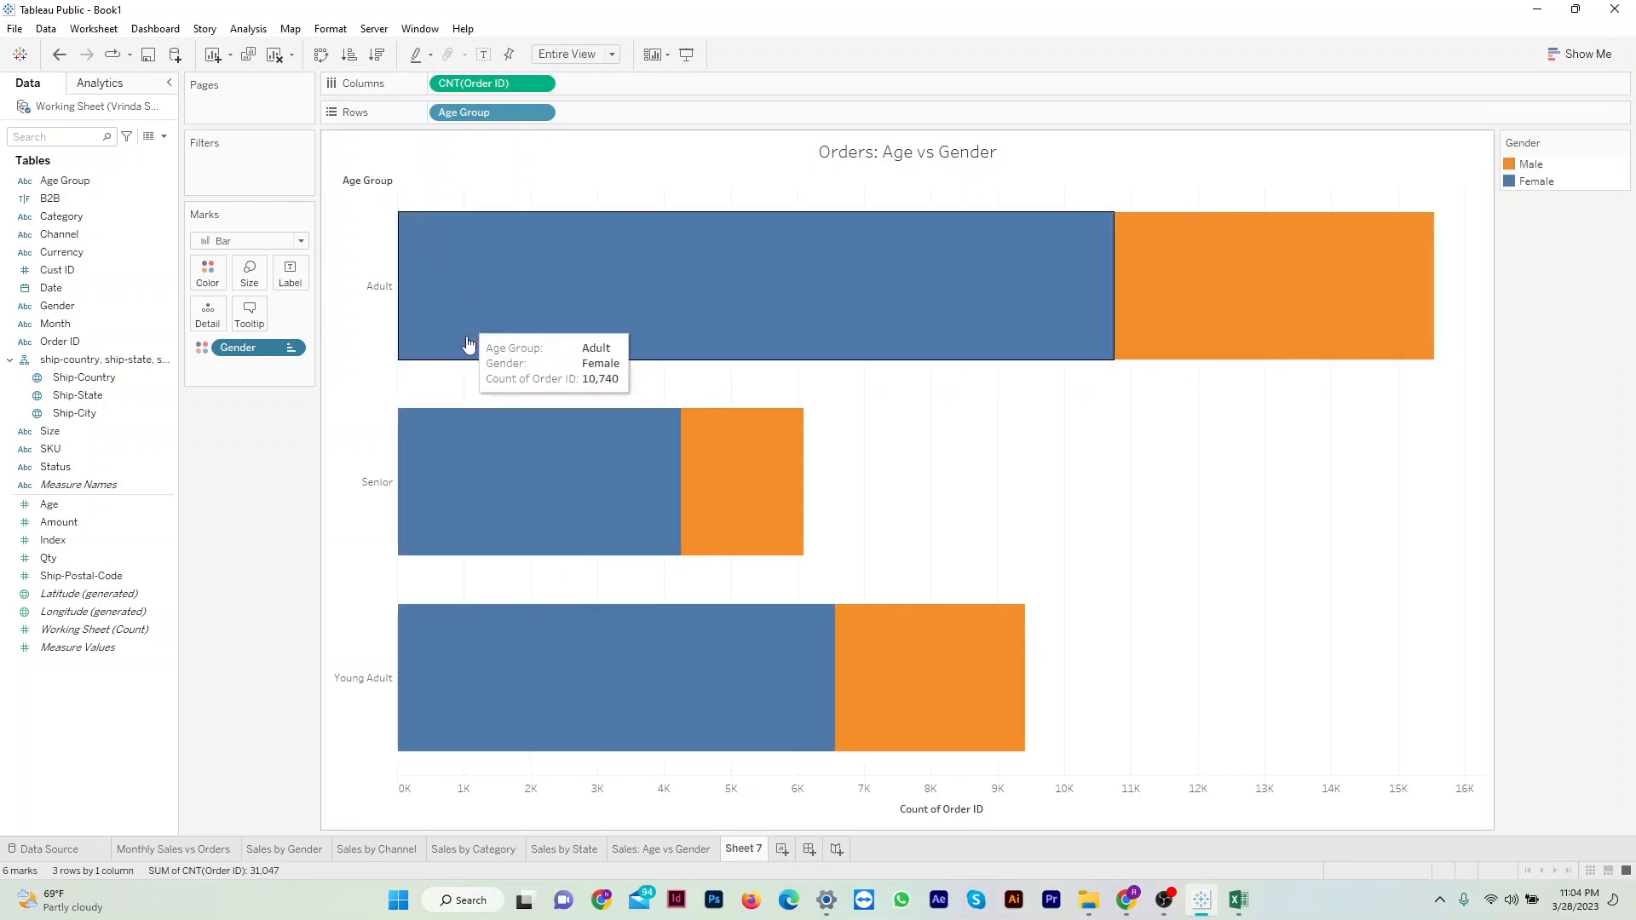
{"action": "left_click", "coordinate": [378, 55]}
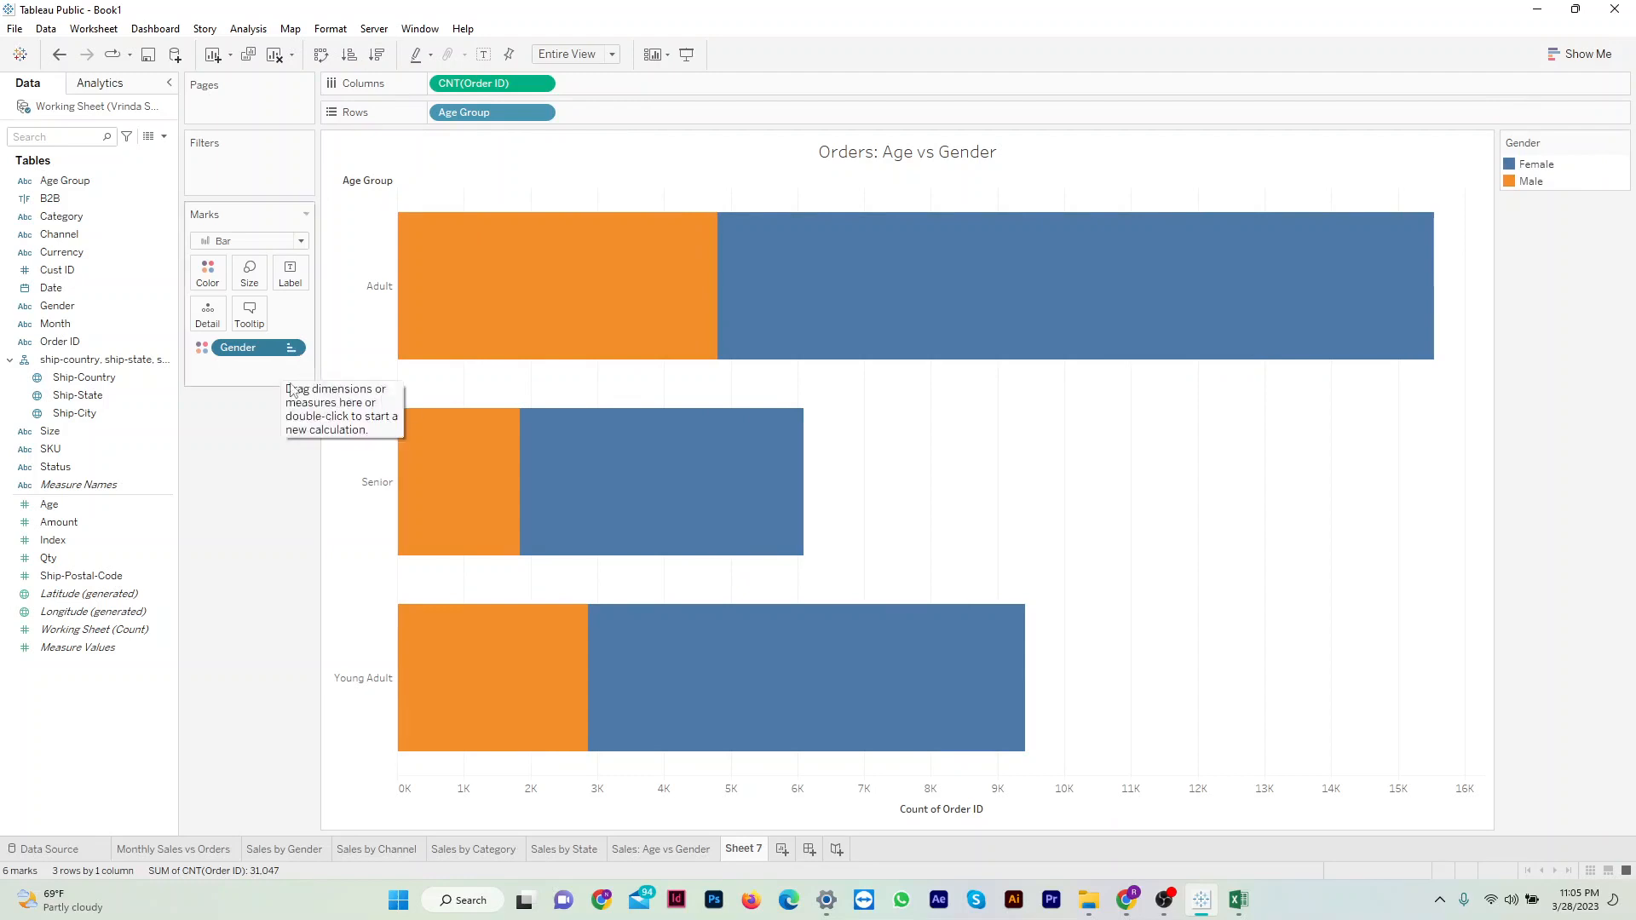
Sort the age groups in descending order by order count and compare the chart with the Sales: Age vs Gender worksheet.
{"action": "left_click", "coordinate": [463, 367]}
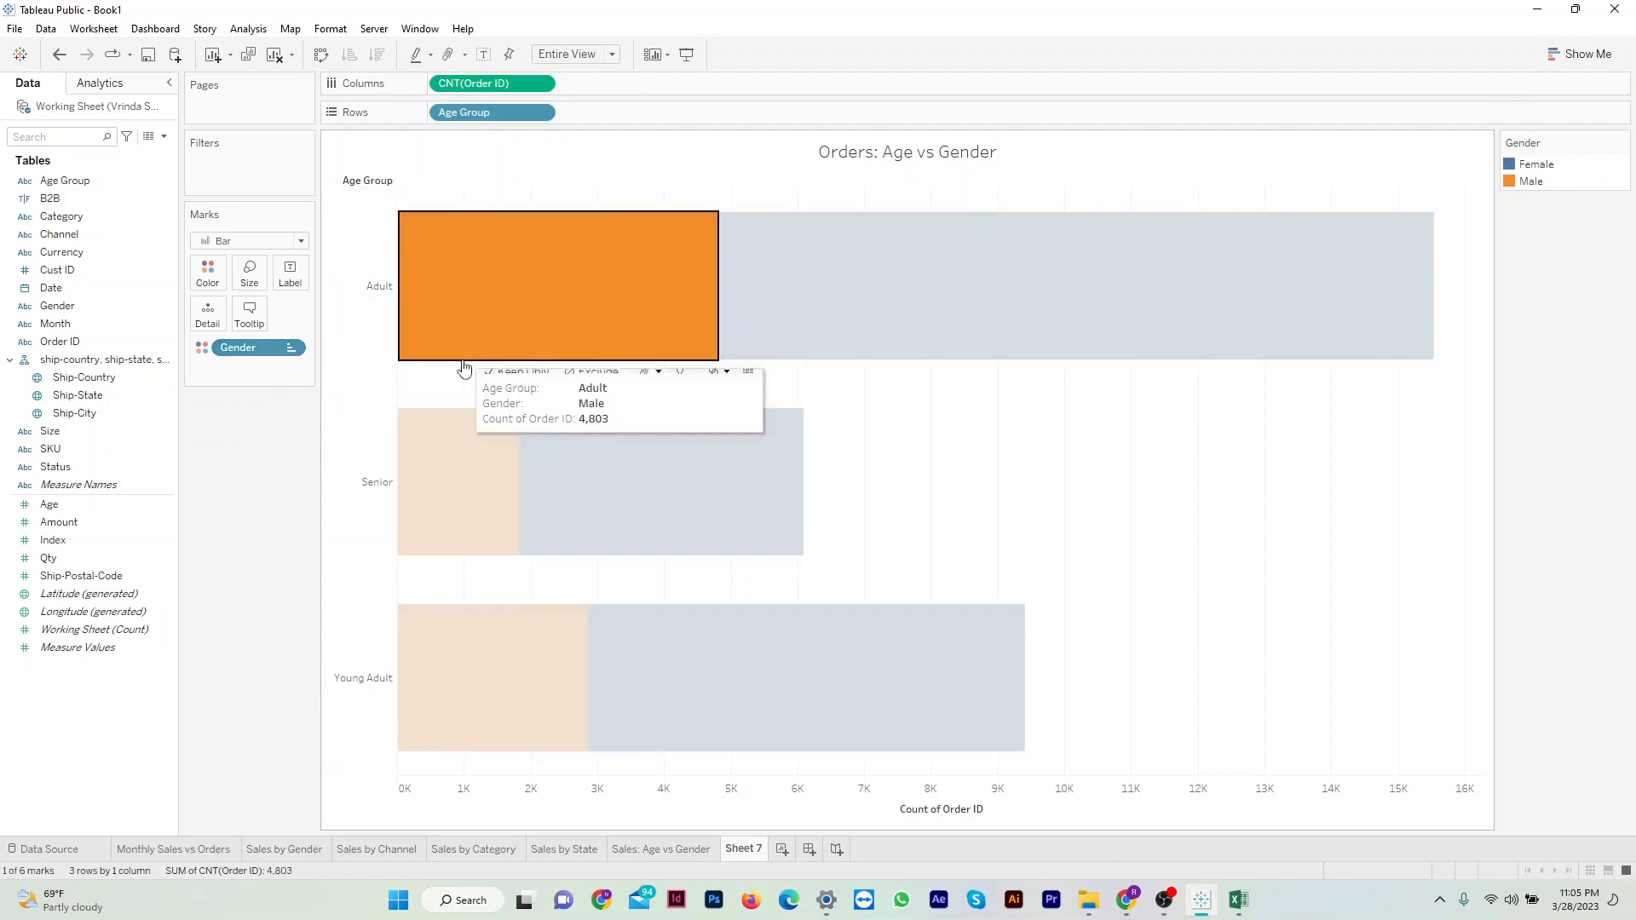
{"action": "left_click", "coordinate": [610, 326]}
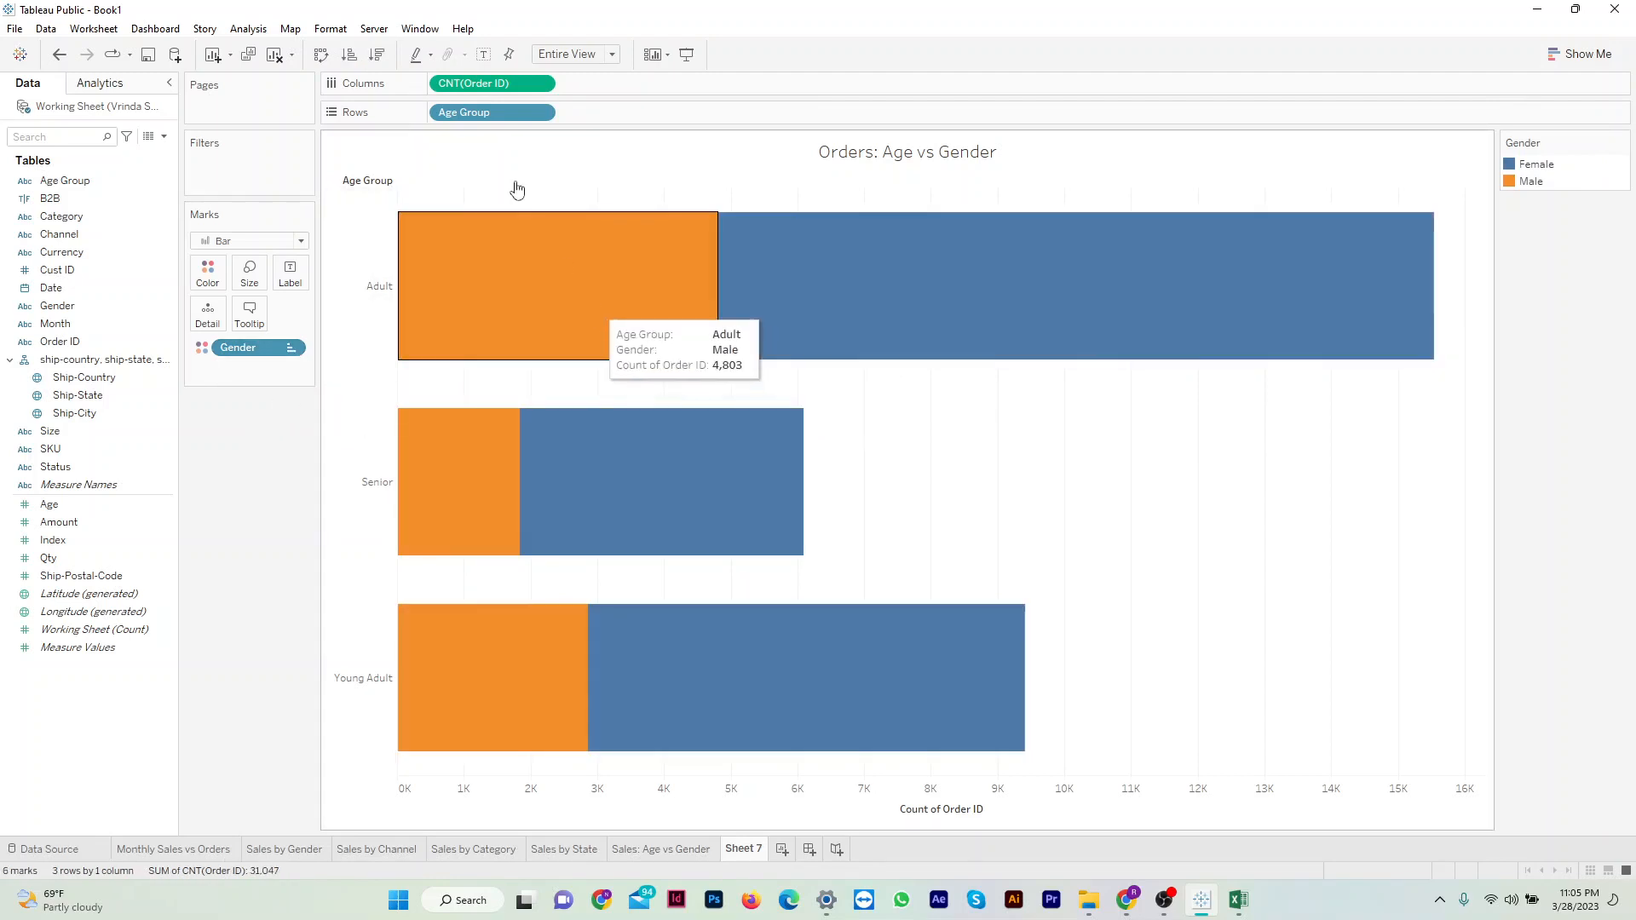
{"action": "left_click", "coordinate": [377, 56]}
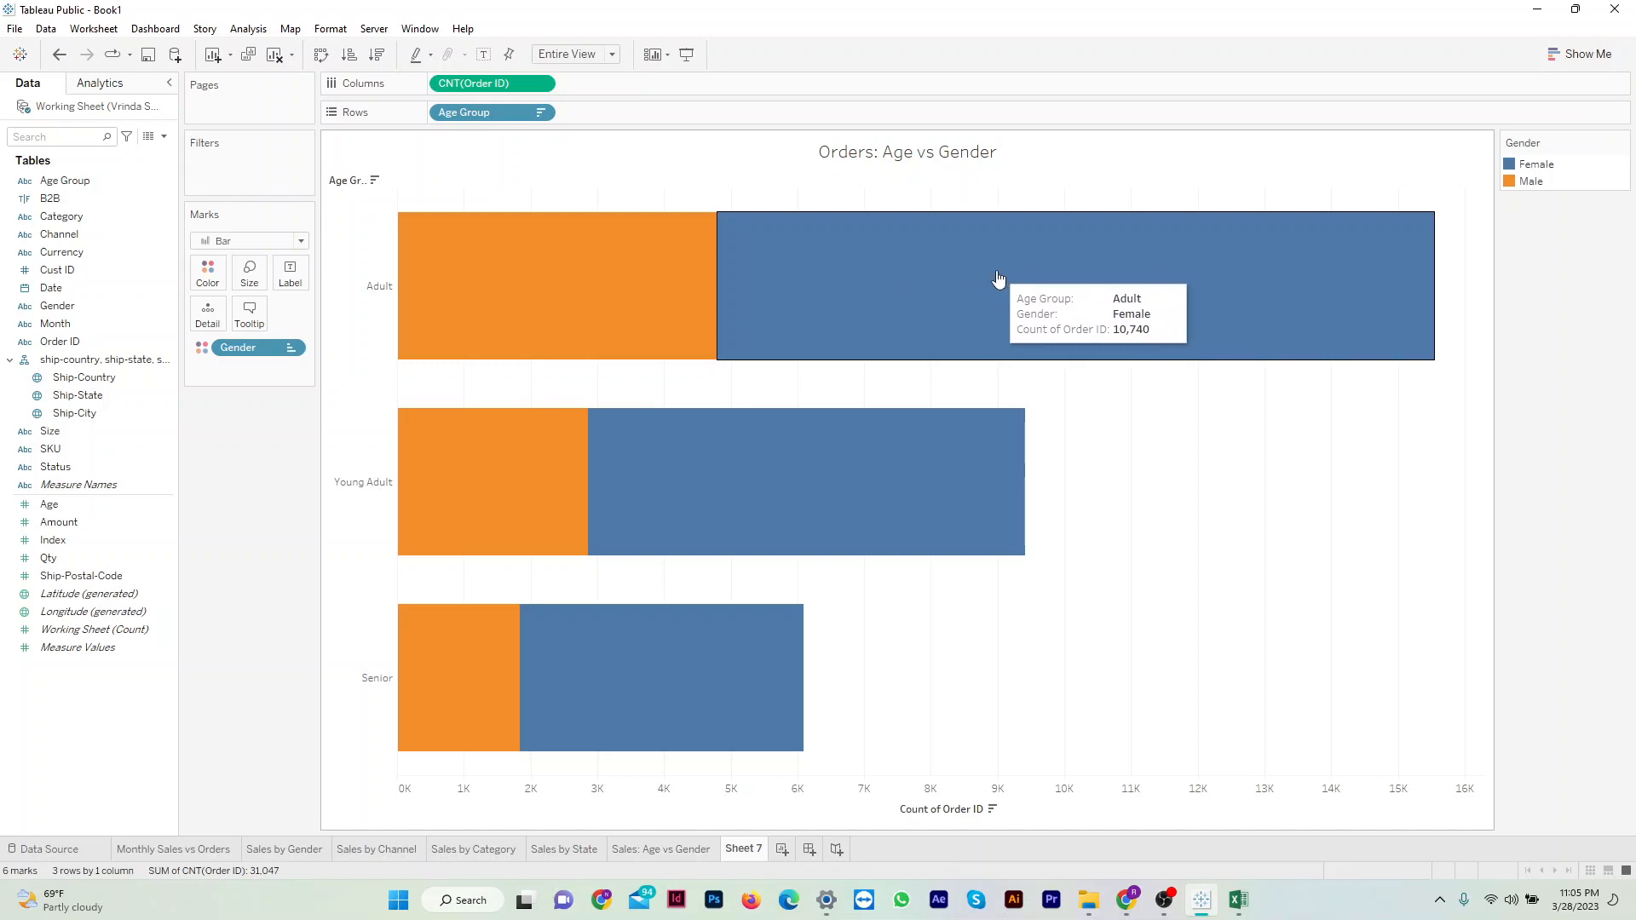
{"action": "left_click", "coordinate": [682, 855]}
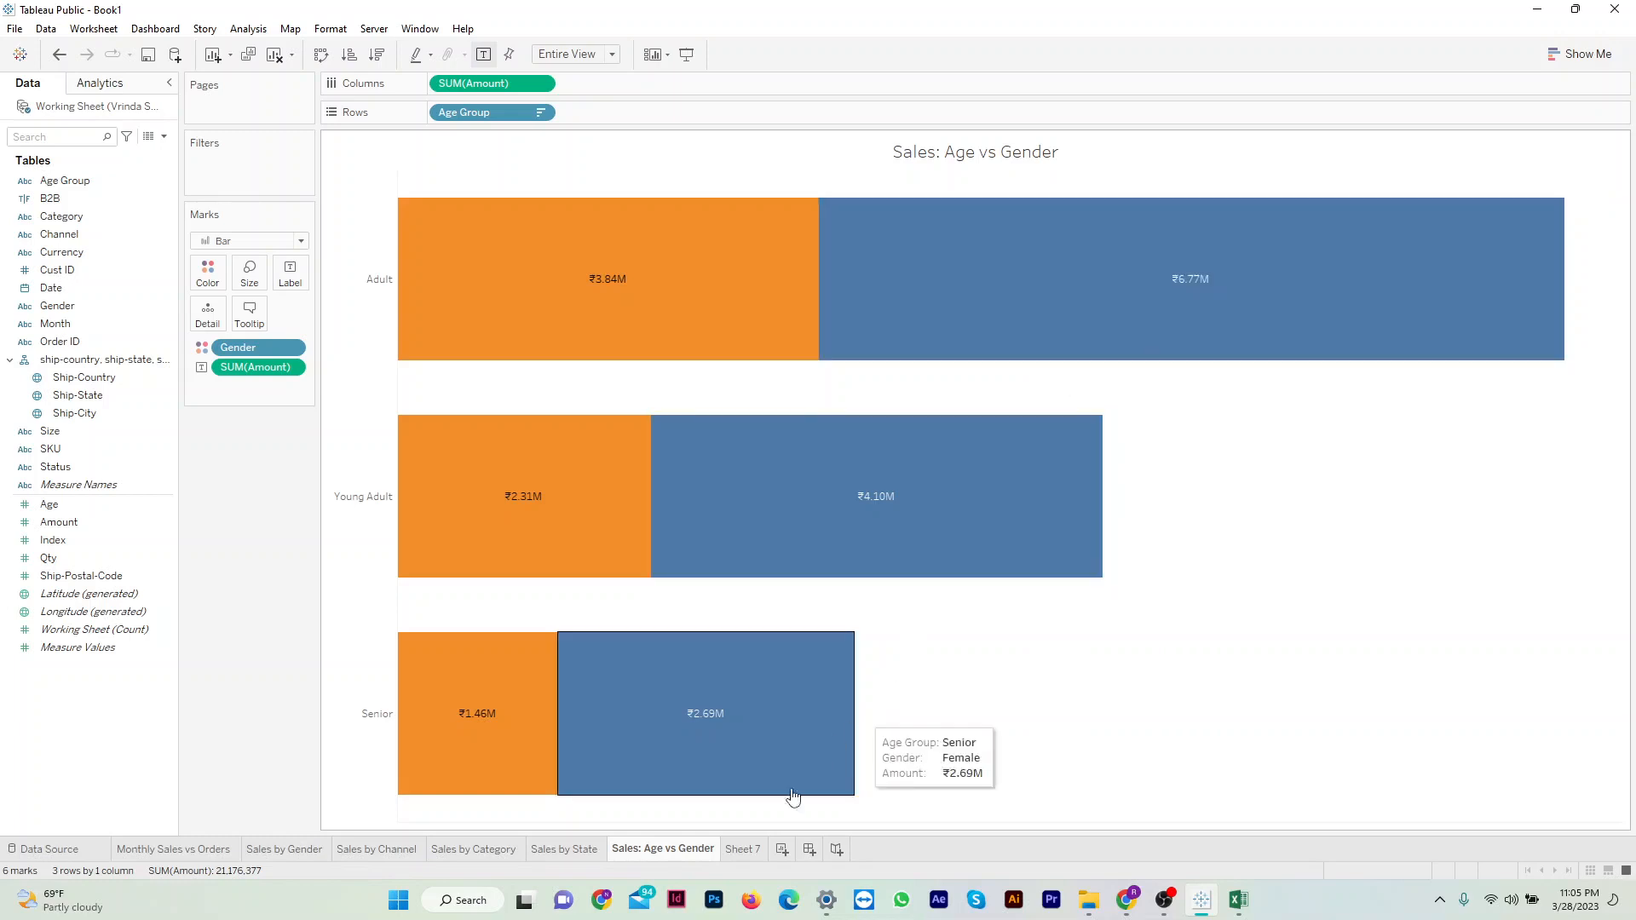
{"action": "left_click", "coordinate": [743, 849]}
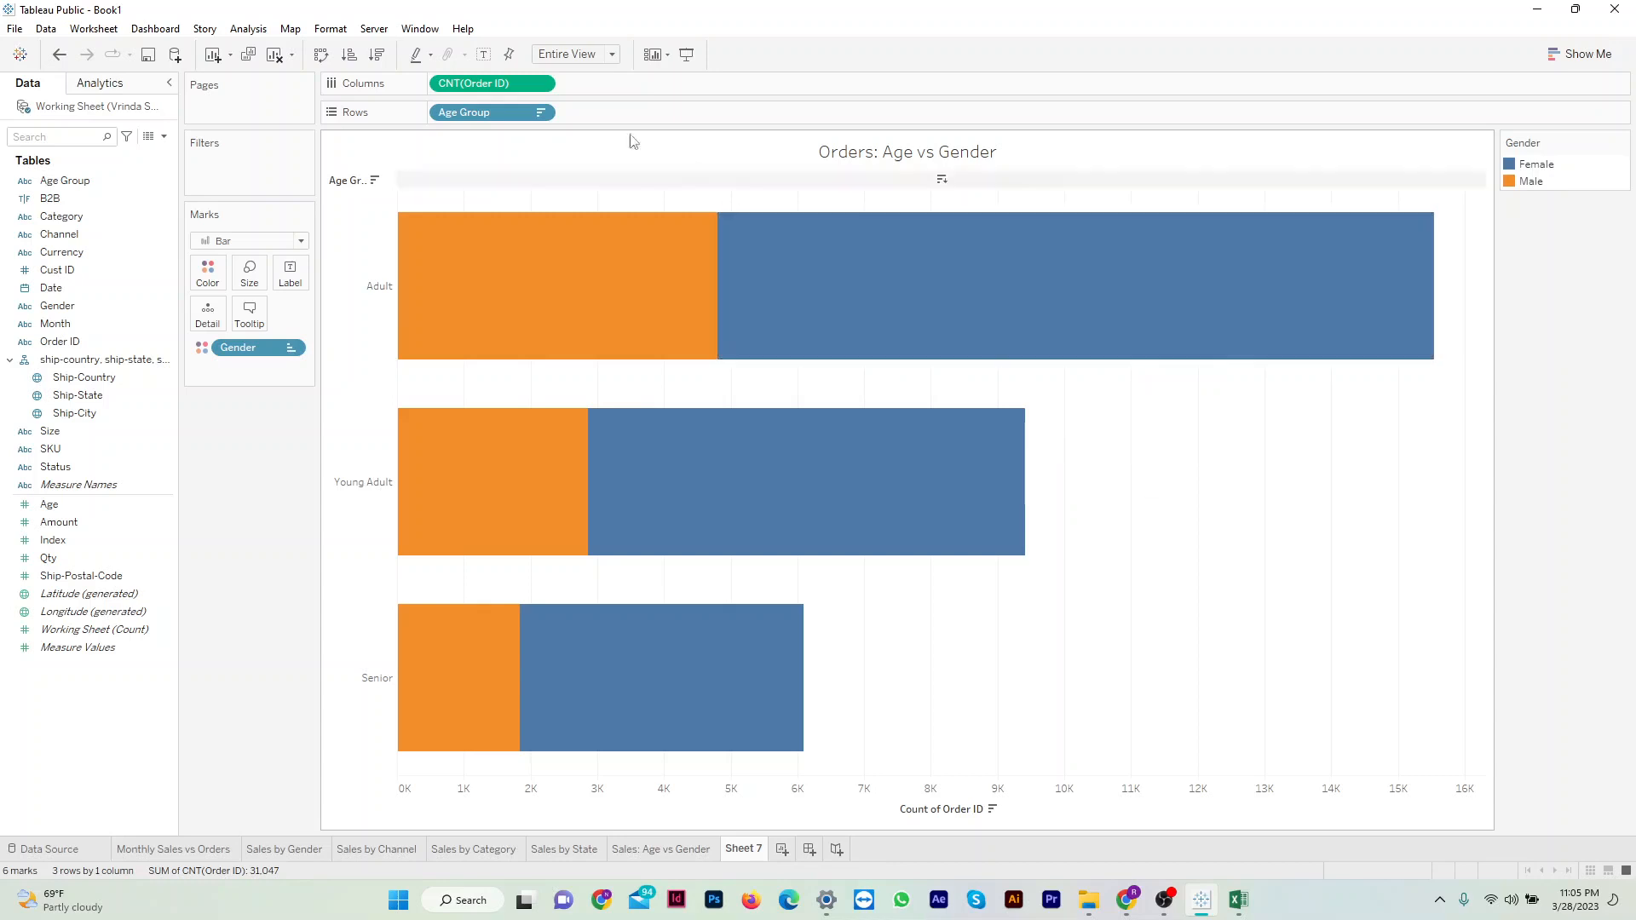
Set the column grid lines of the orders chart to None and close the line formatting.
{"action": "left_click", "coordinate": [332, 29]}
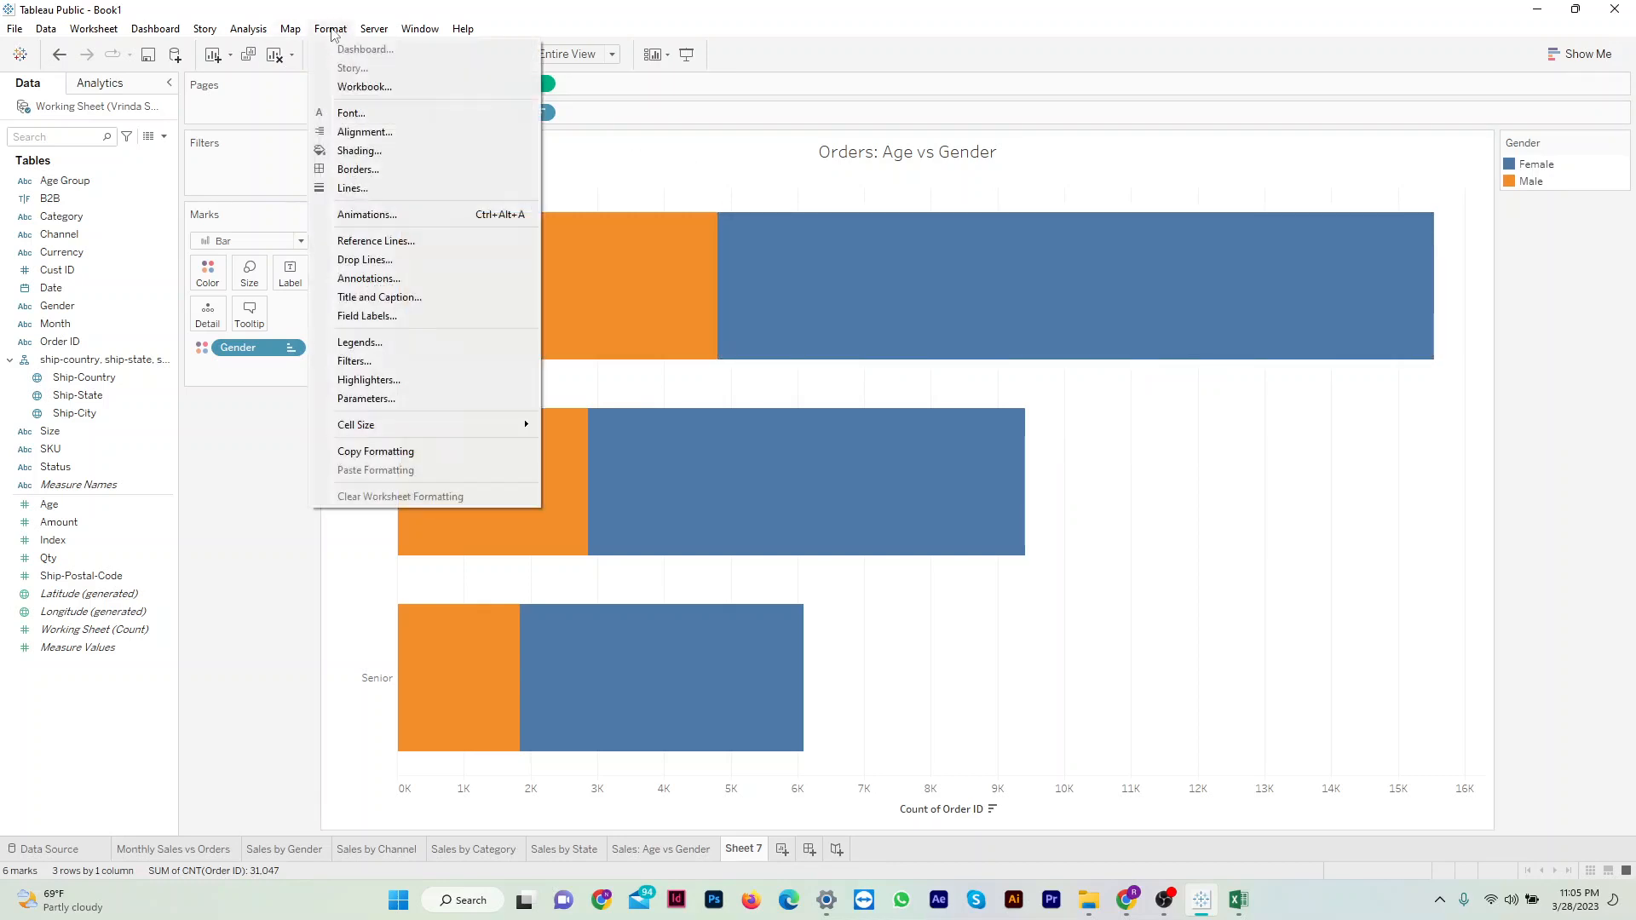
{"action": "left_click", "coordinate": [376, 193]}
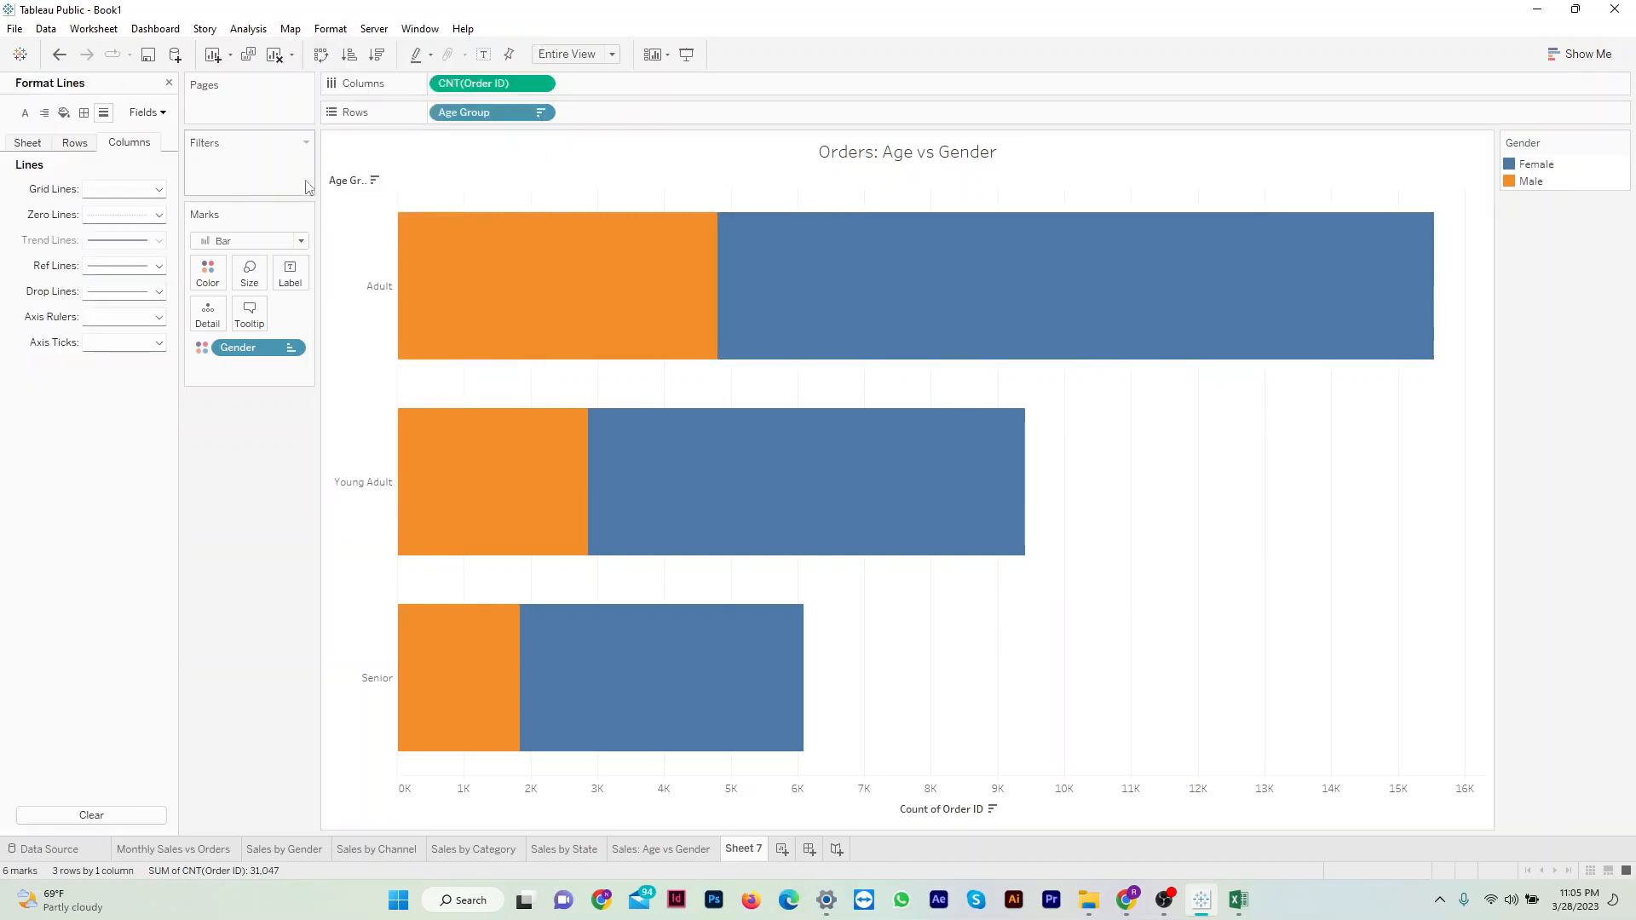
{"action": "left_click", "coordinate": [157, 191]}
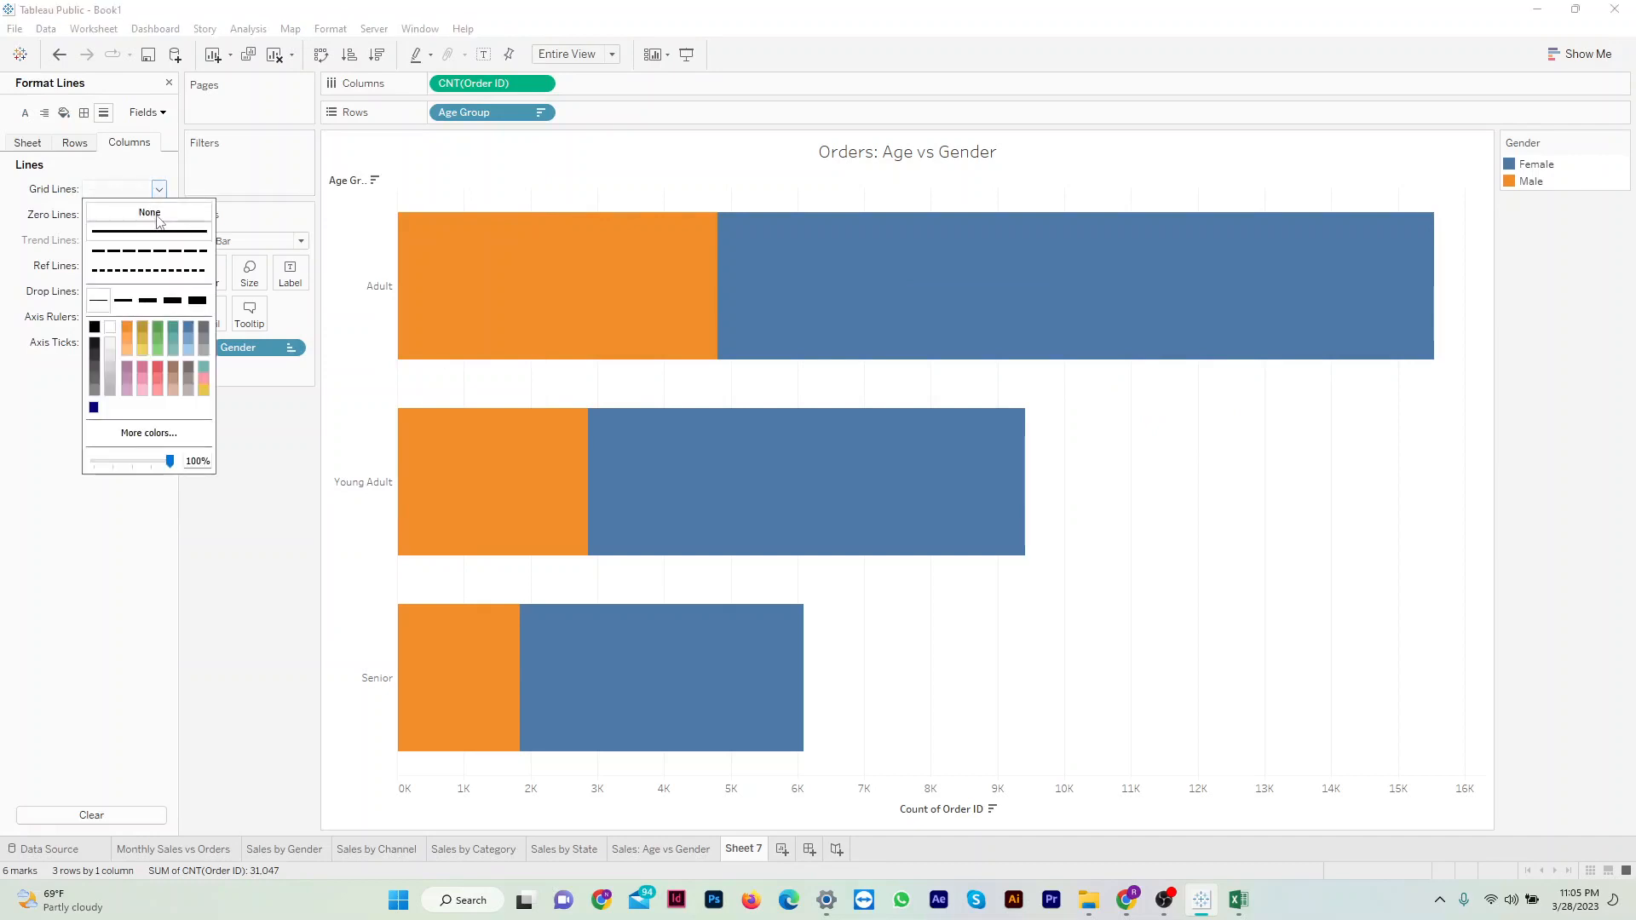
{"action": "left_click", "coordinate": [1316, 475]}
{"action": "mouse_move", "coordinate": [659, 470]}
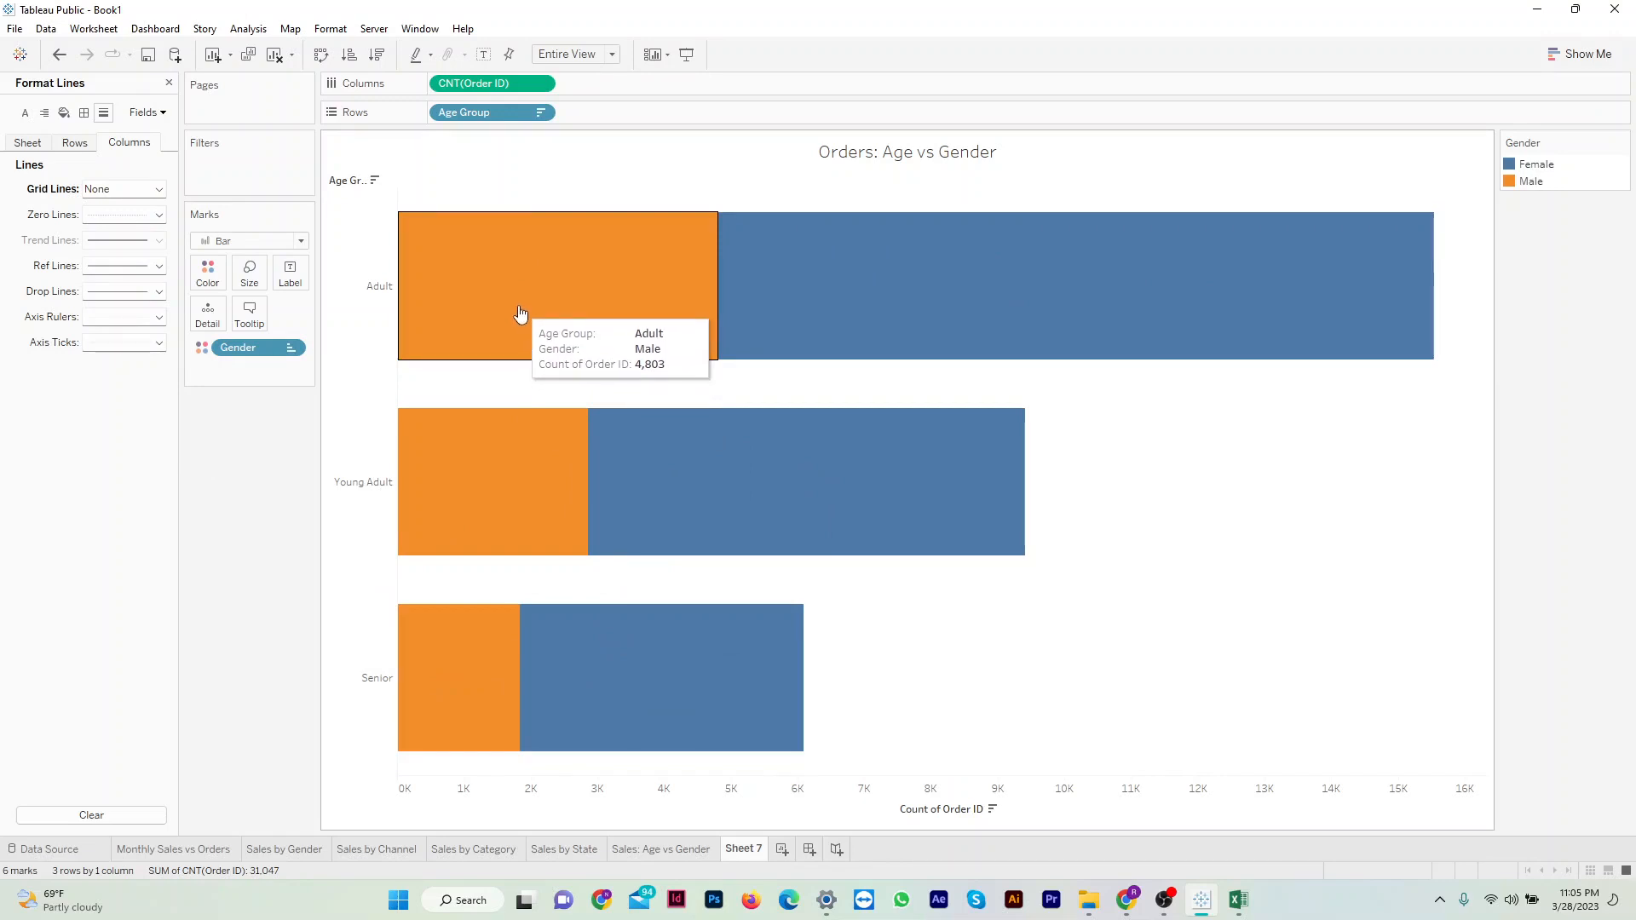
{"action": "left_click", "coordinate": [169, 83]}
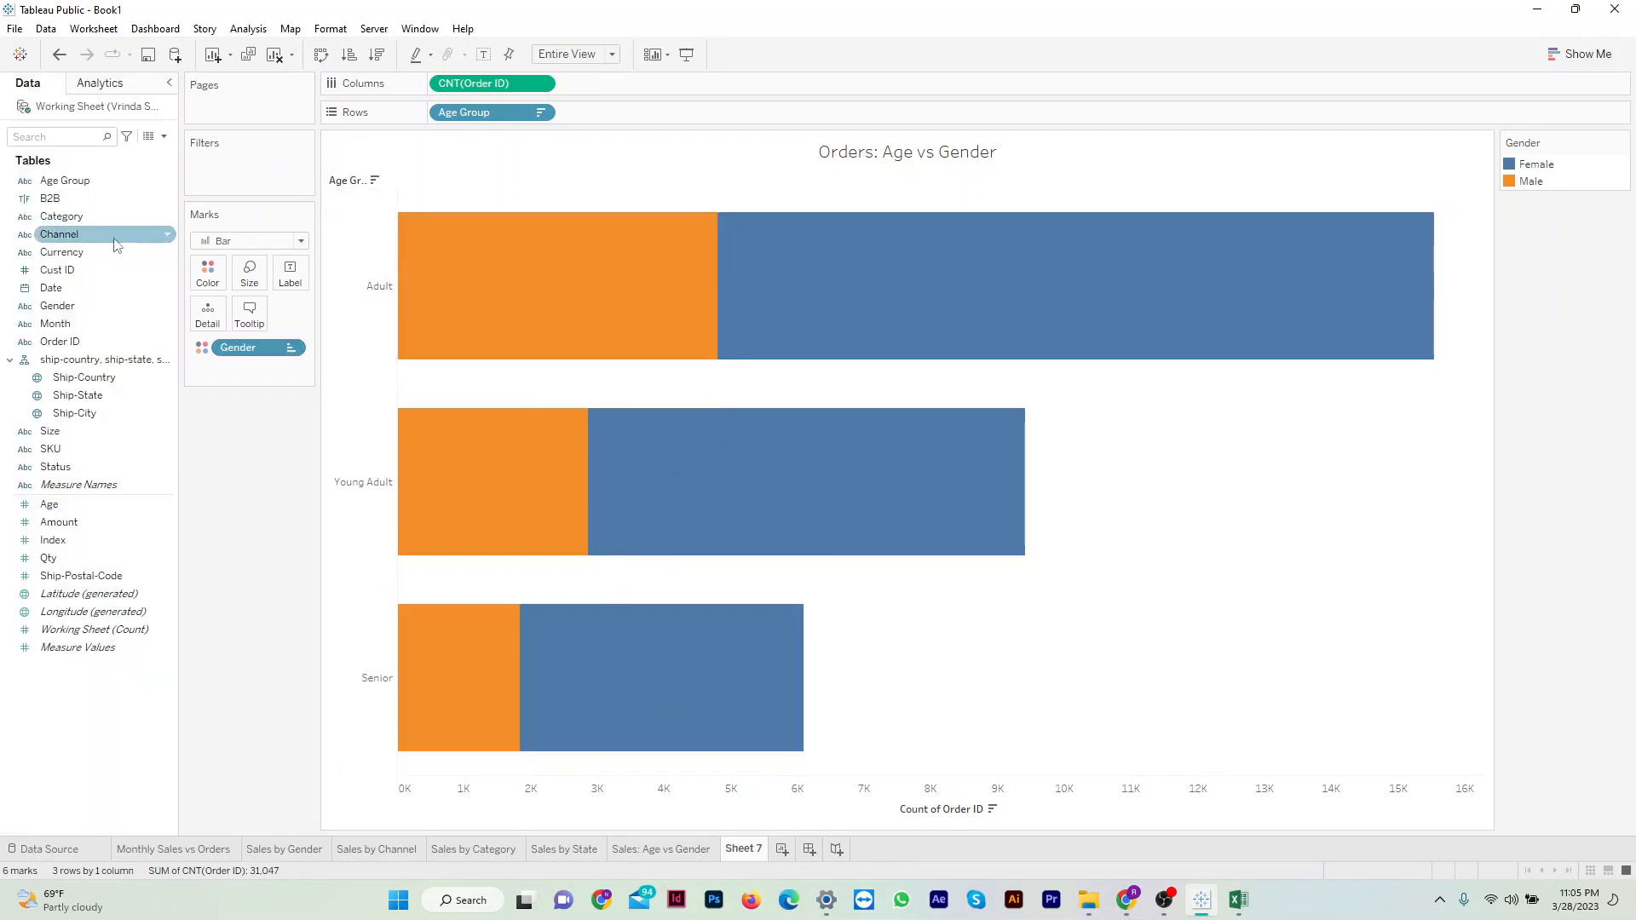
Label the stacked bar segments with the Count measure of Order ID.
{"action": "left_click_drag", "start_coordinate": [86, 341], "coordinate": [293, 386]}
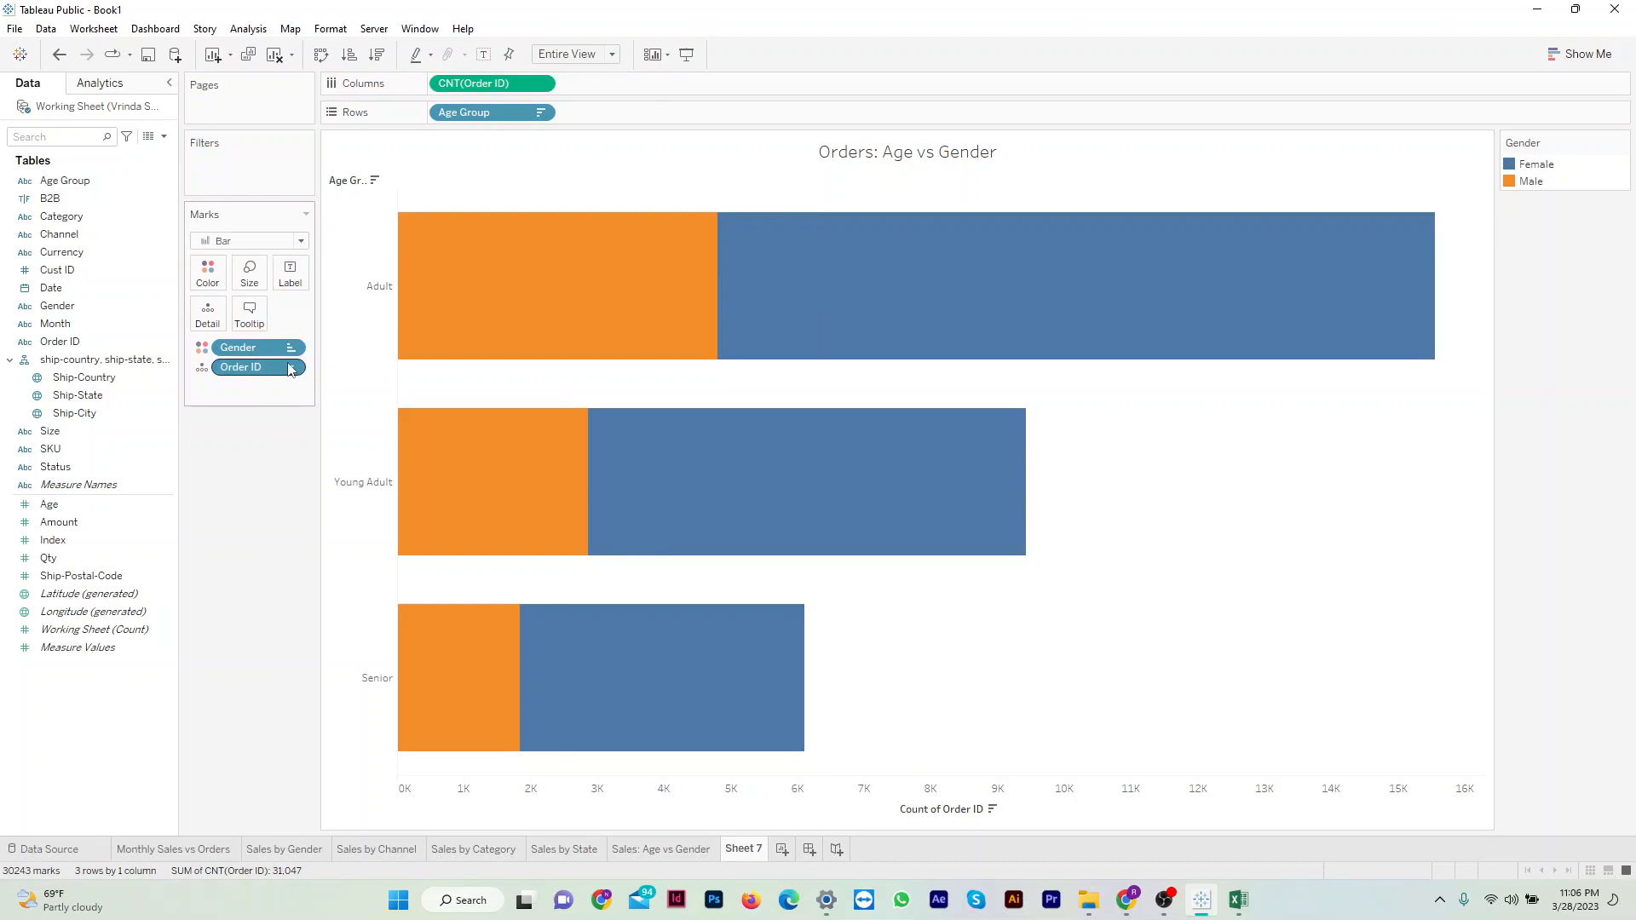
{"action": "left_click", "coordinate": [293, 369]}
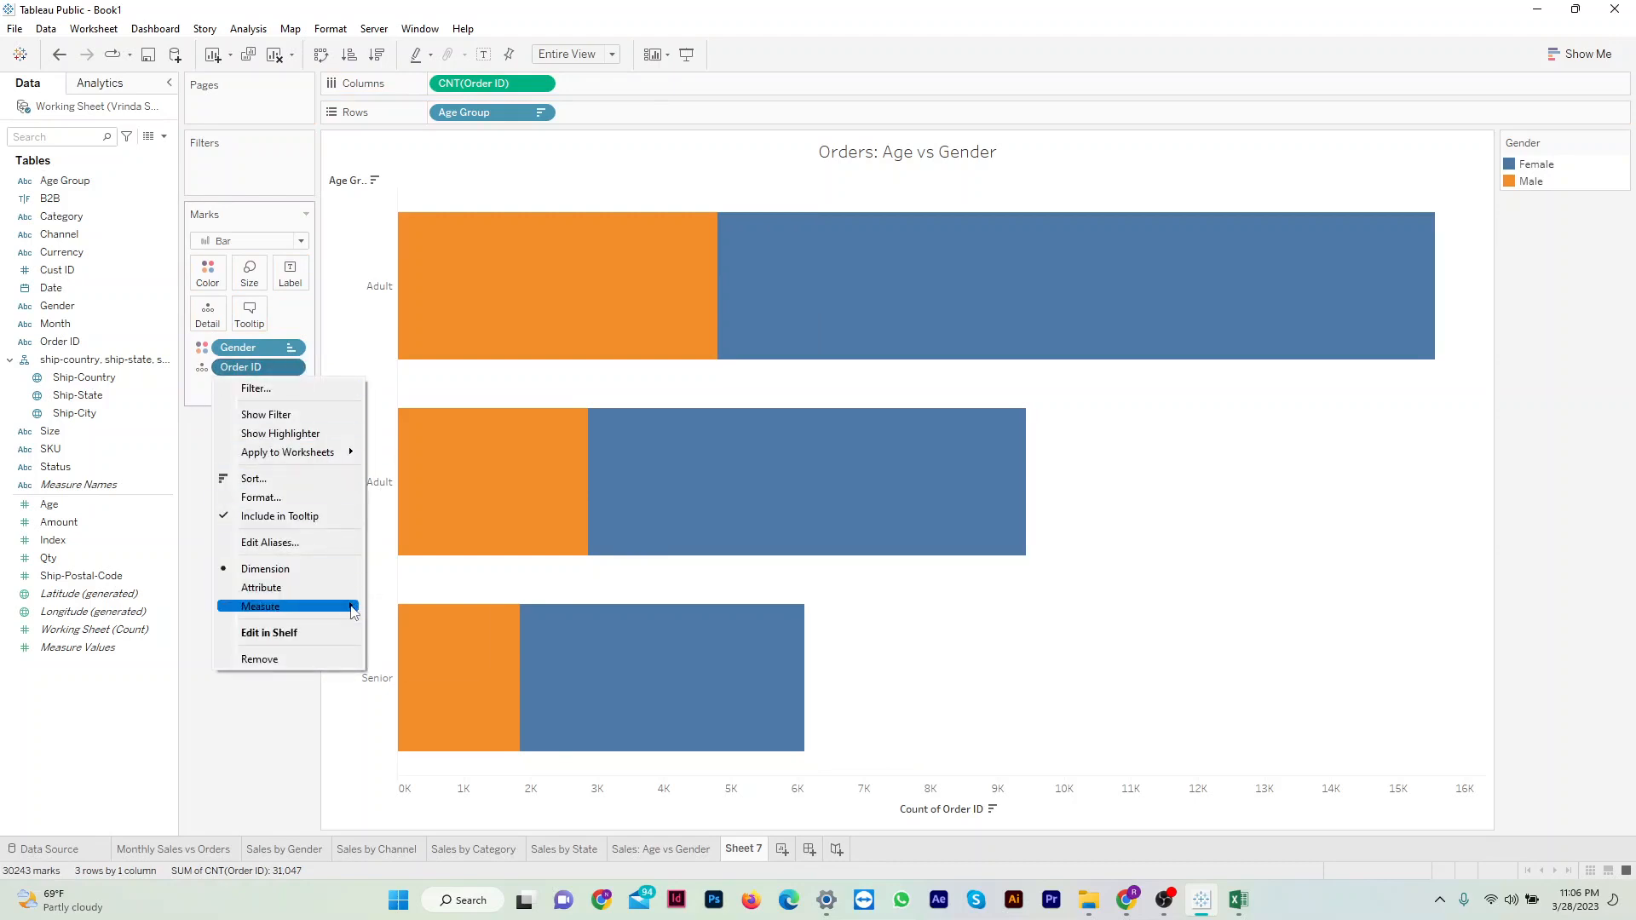
{"action": "mouse_move", "coordinate": [350, 605]}
{"action": "left_click", "coordinate": [420, 651]}
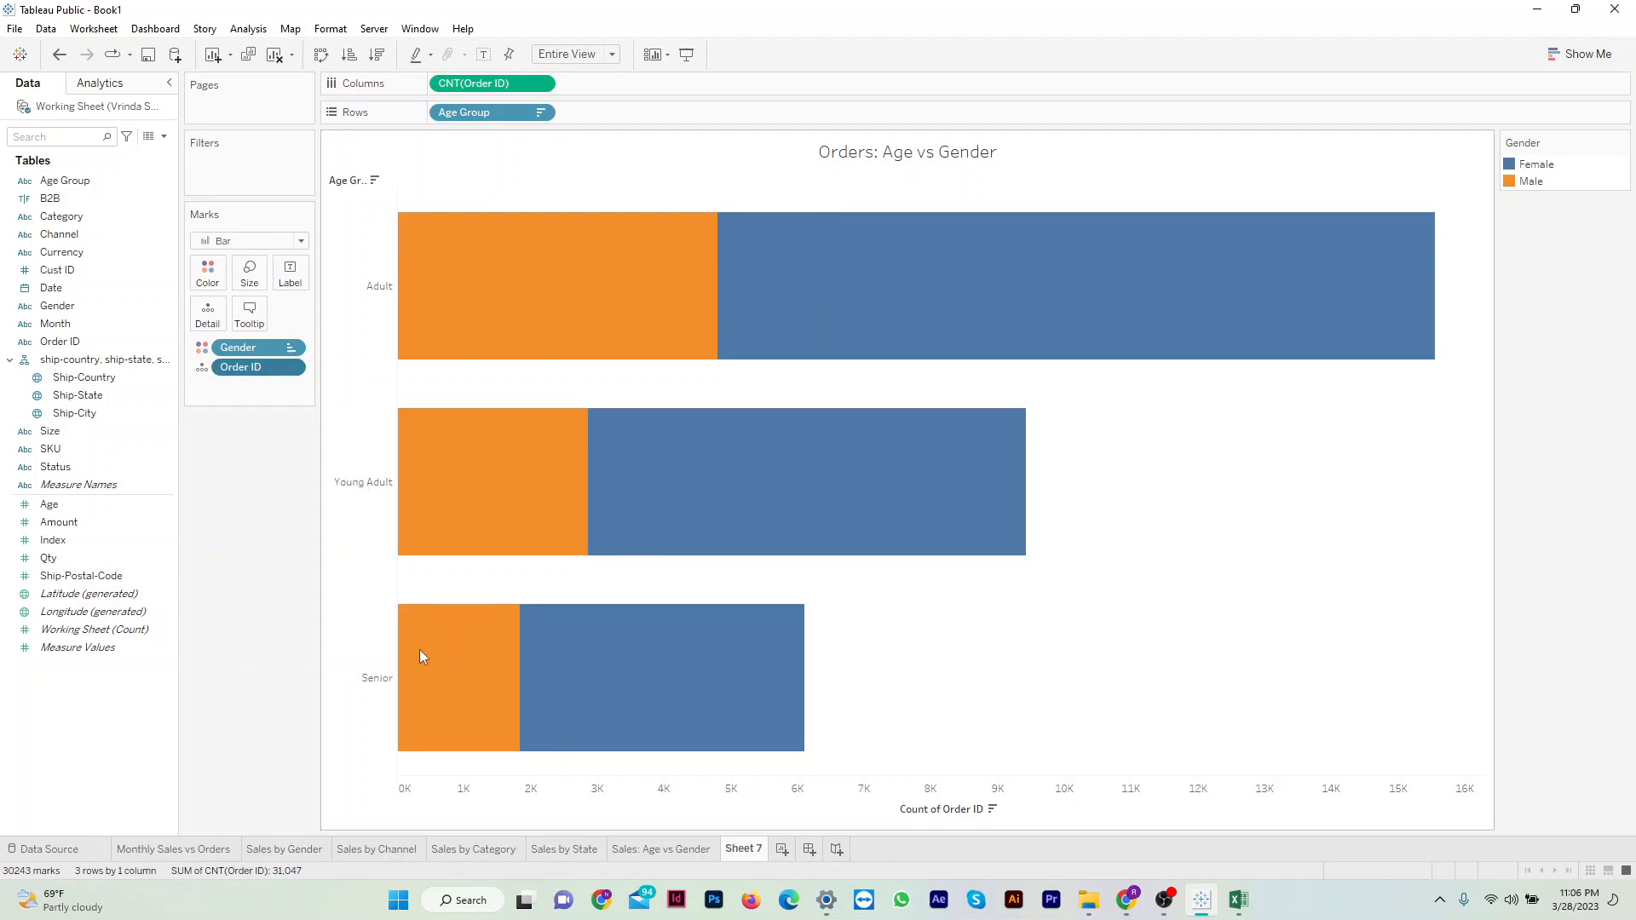
{"action": "left_click", "coordinate": [209, 369]}
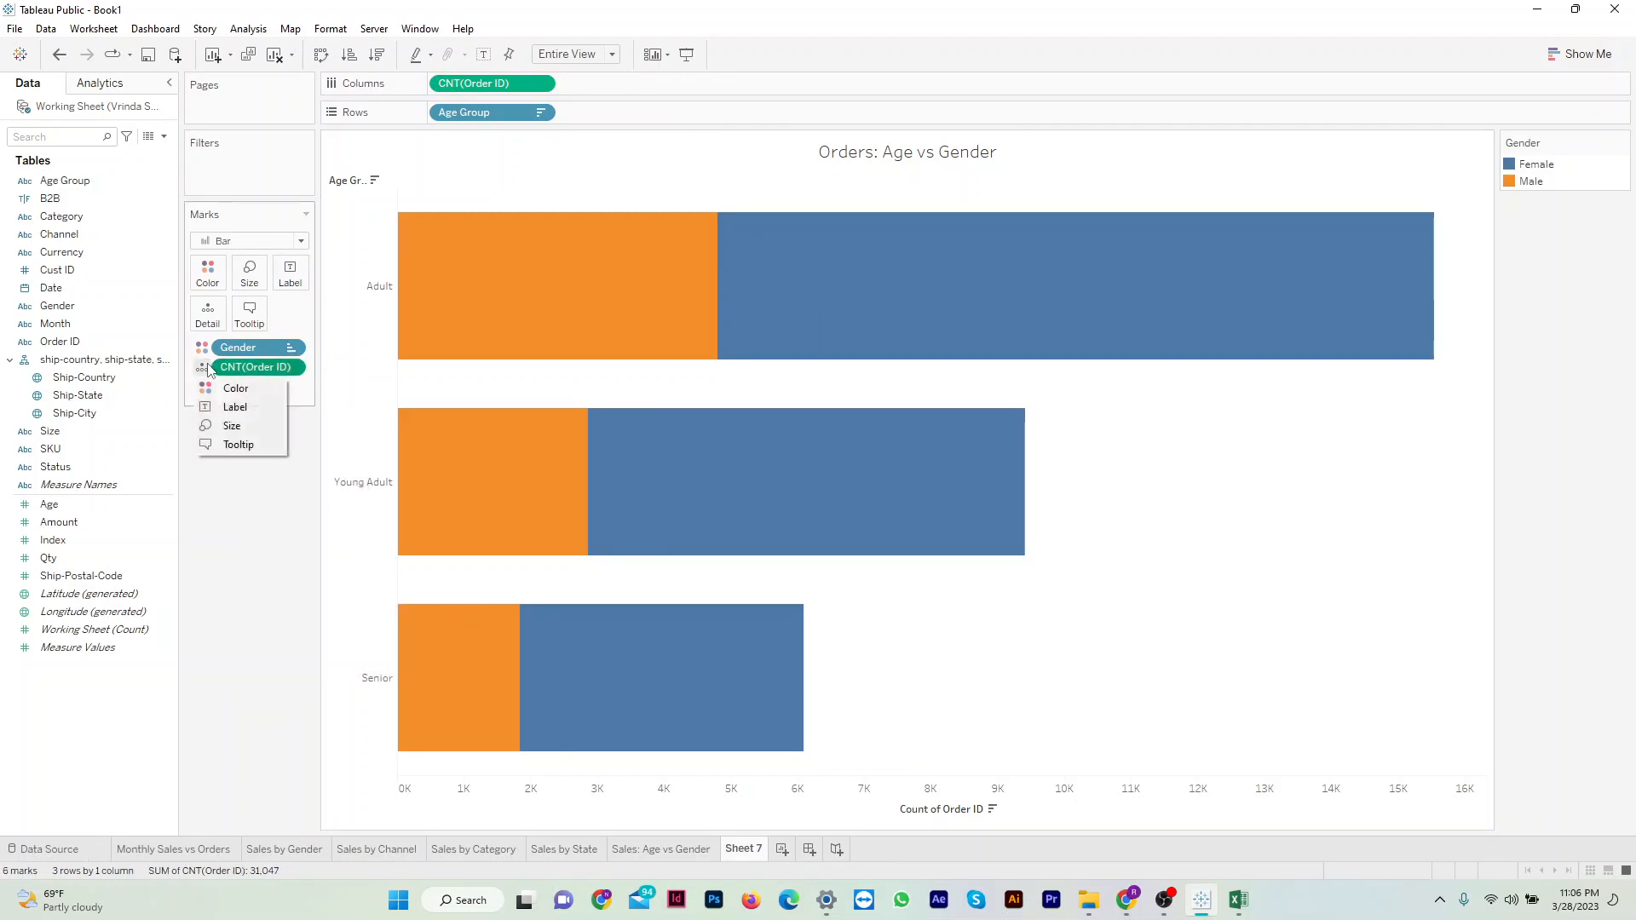
{"action": "left_click", "coordinate": [224, 409]}
{"action": "mouse_move", "coordinate": [627, 265]}
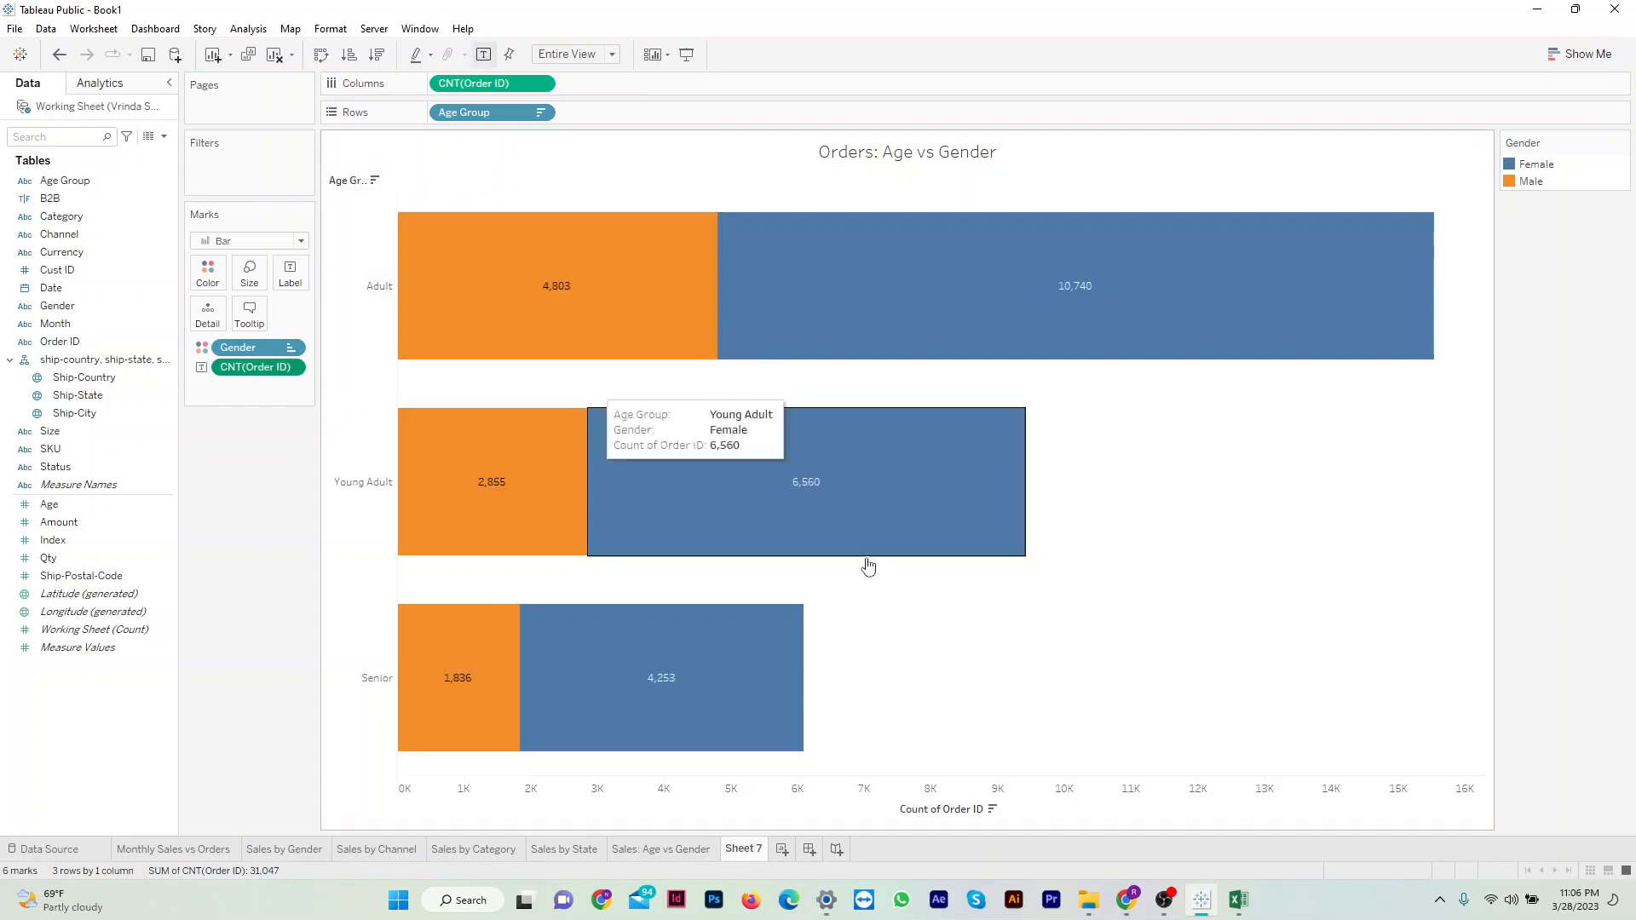
Hide the Count of Order ID axis header and the Age Group field label for rows.
{"action": "left_click", "coordinate": [789, 799]}
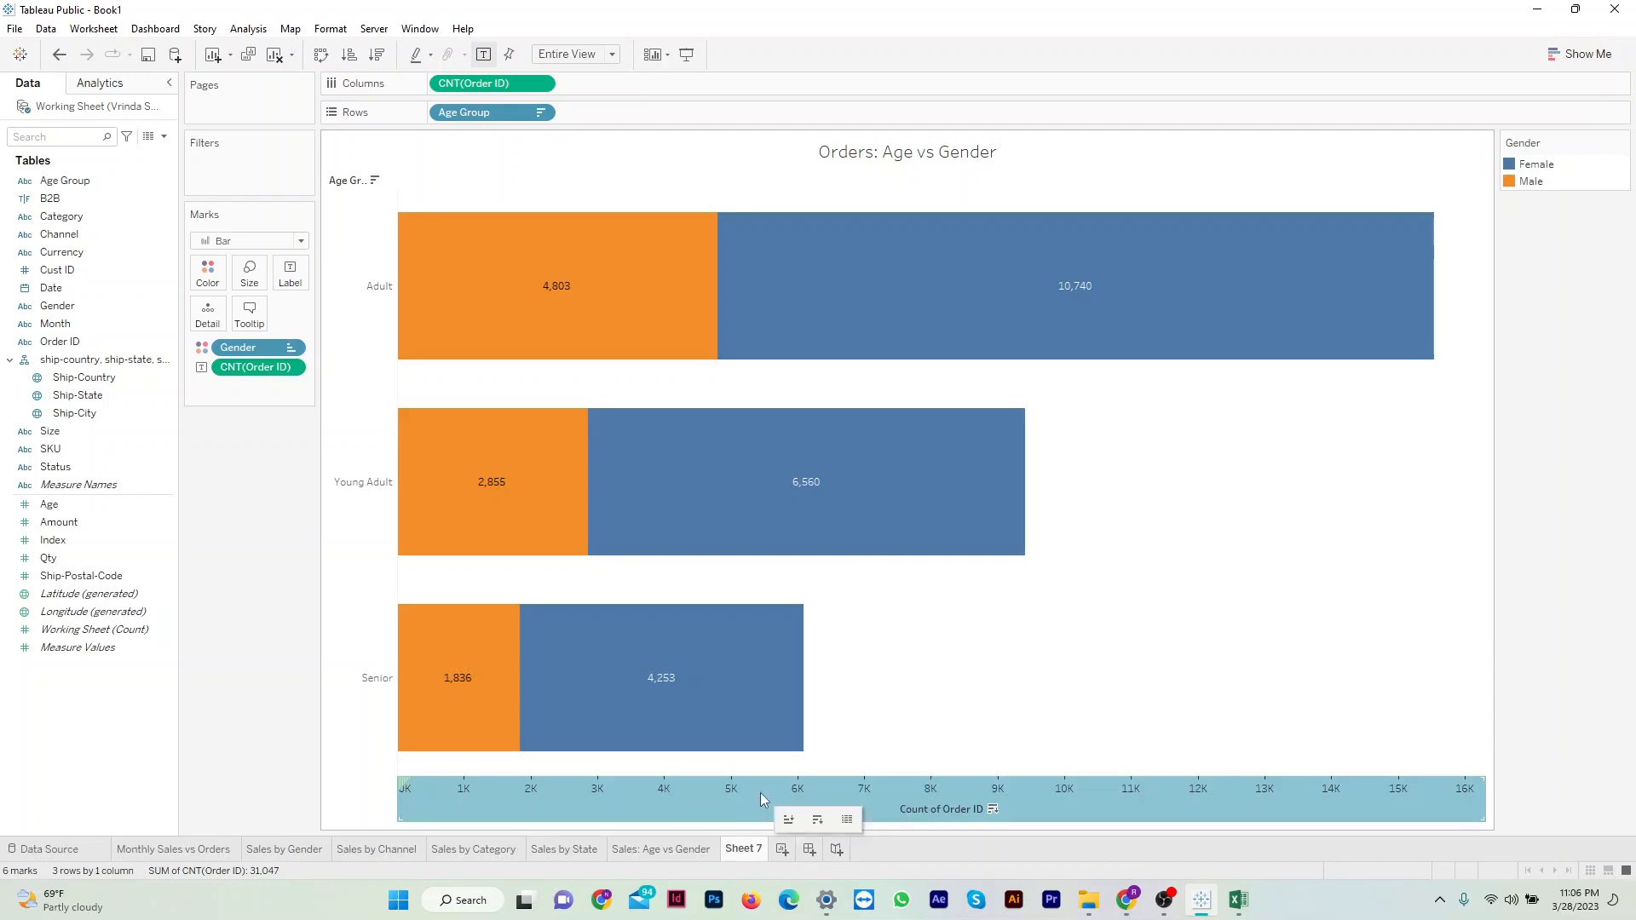
{"action": "right_click", "coordinate": [760, 793]}
{"action": "left_click", "coordinate": [820, 755]}
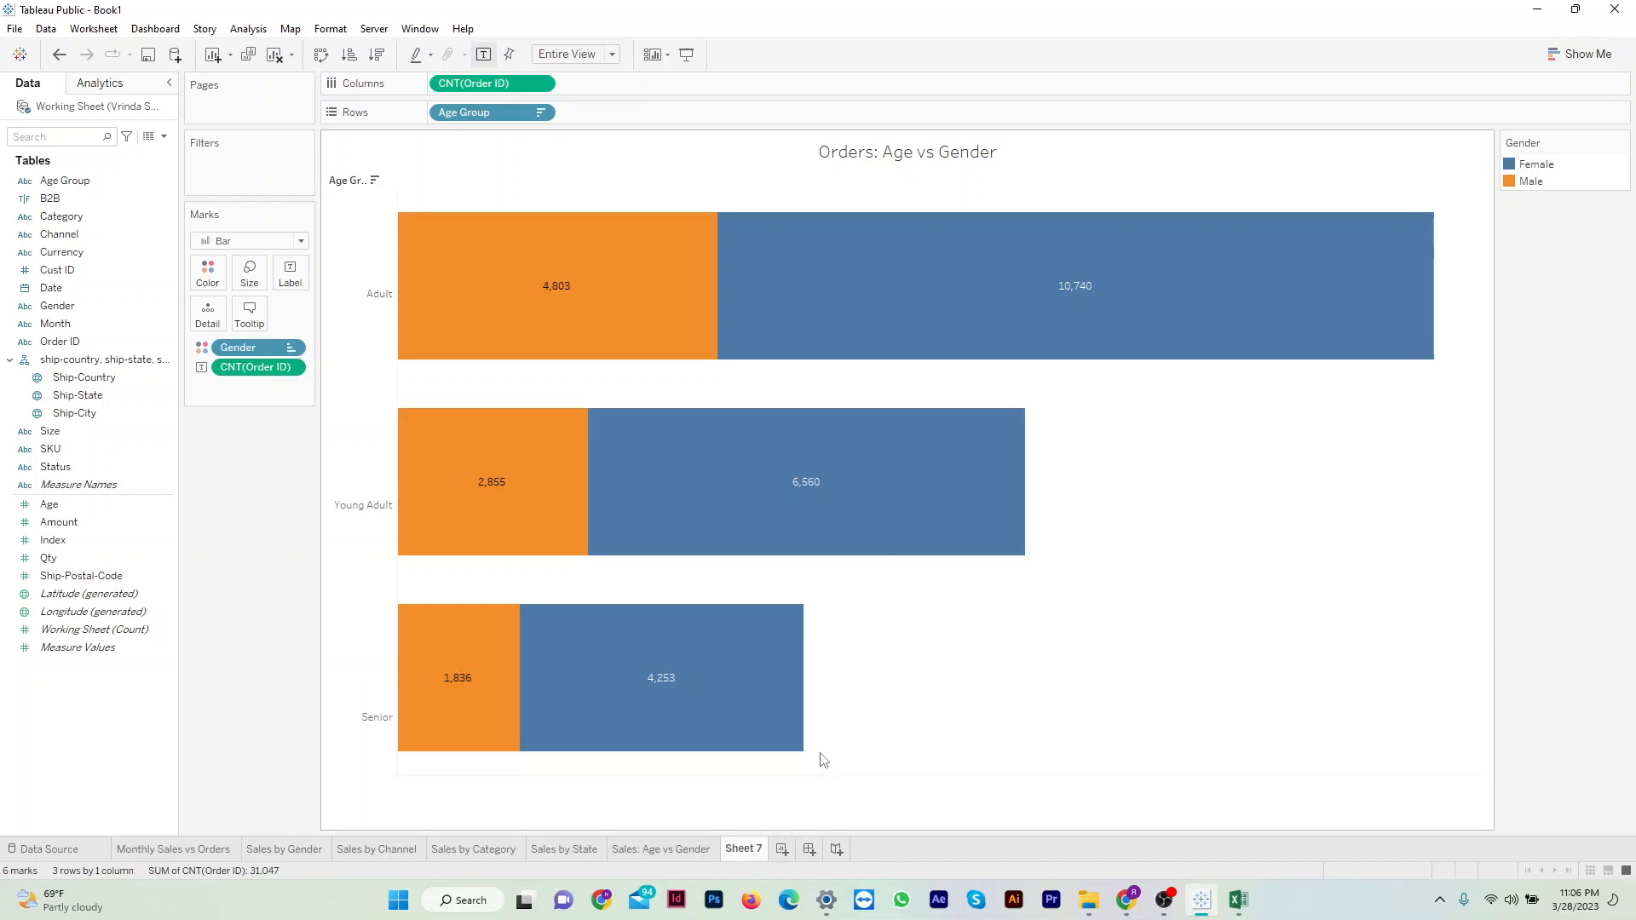
{"action": "right_click", "coordinate": [352, 182]}
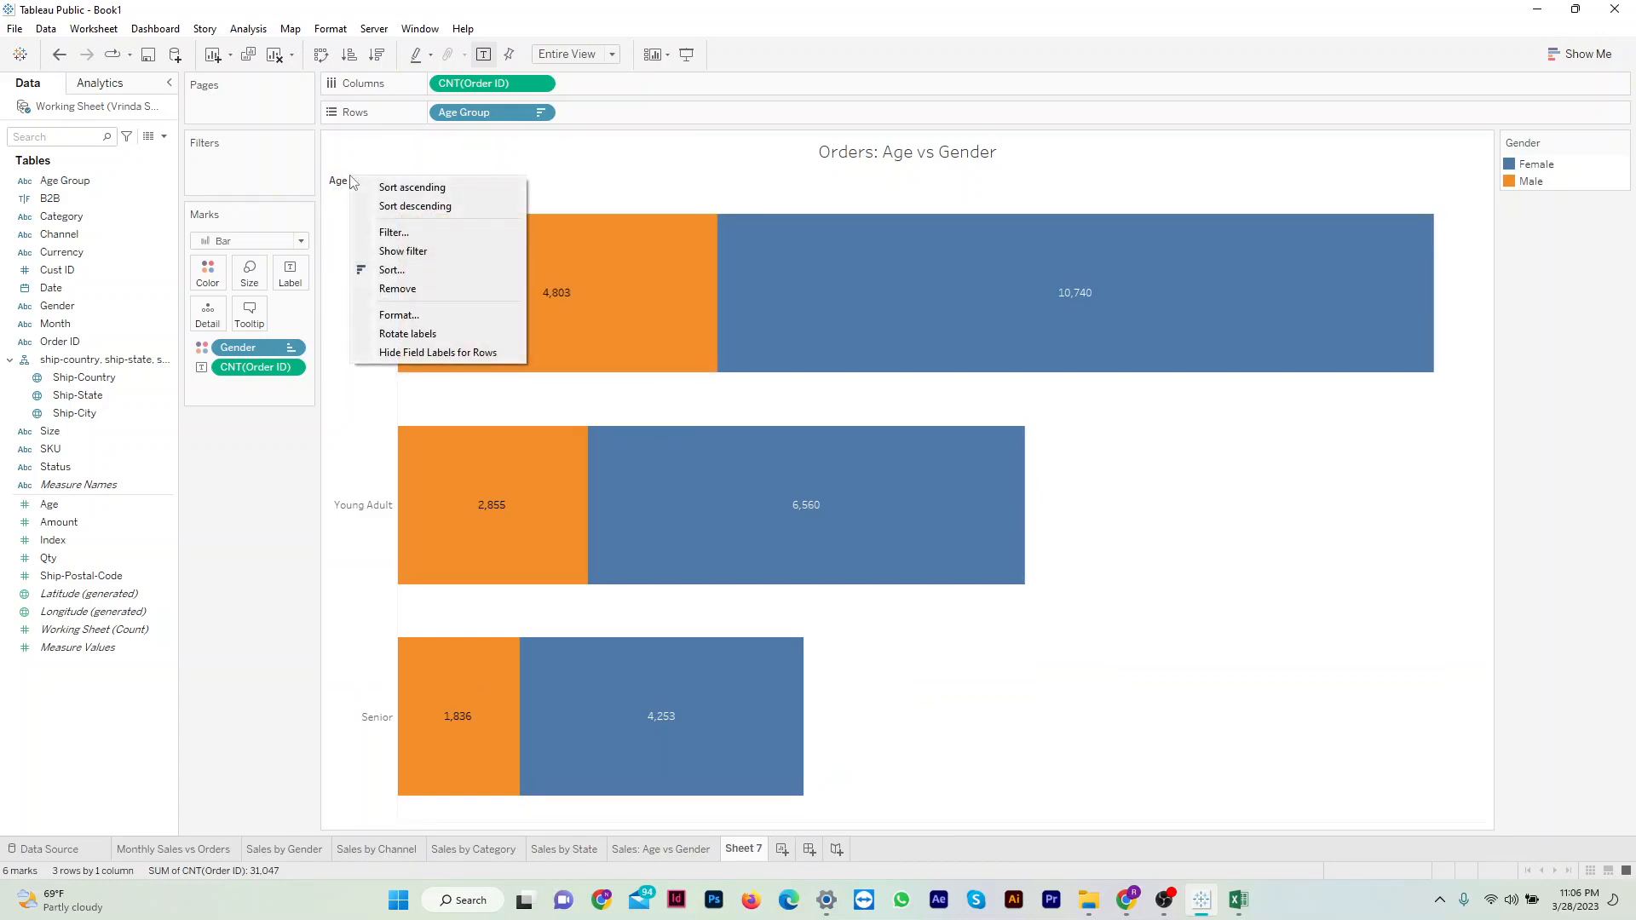
{"action": "left_click", "coordinate": [460, 353]}
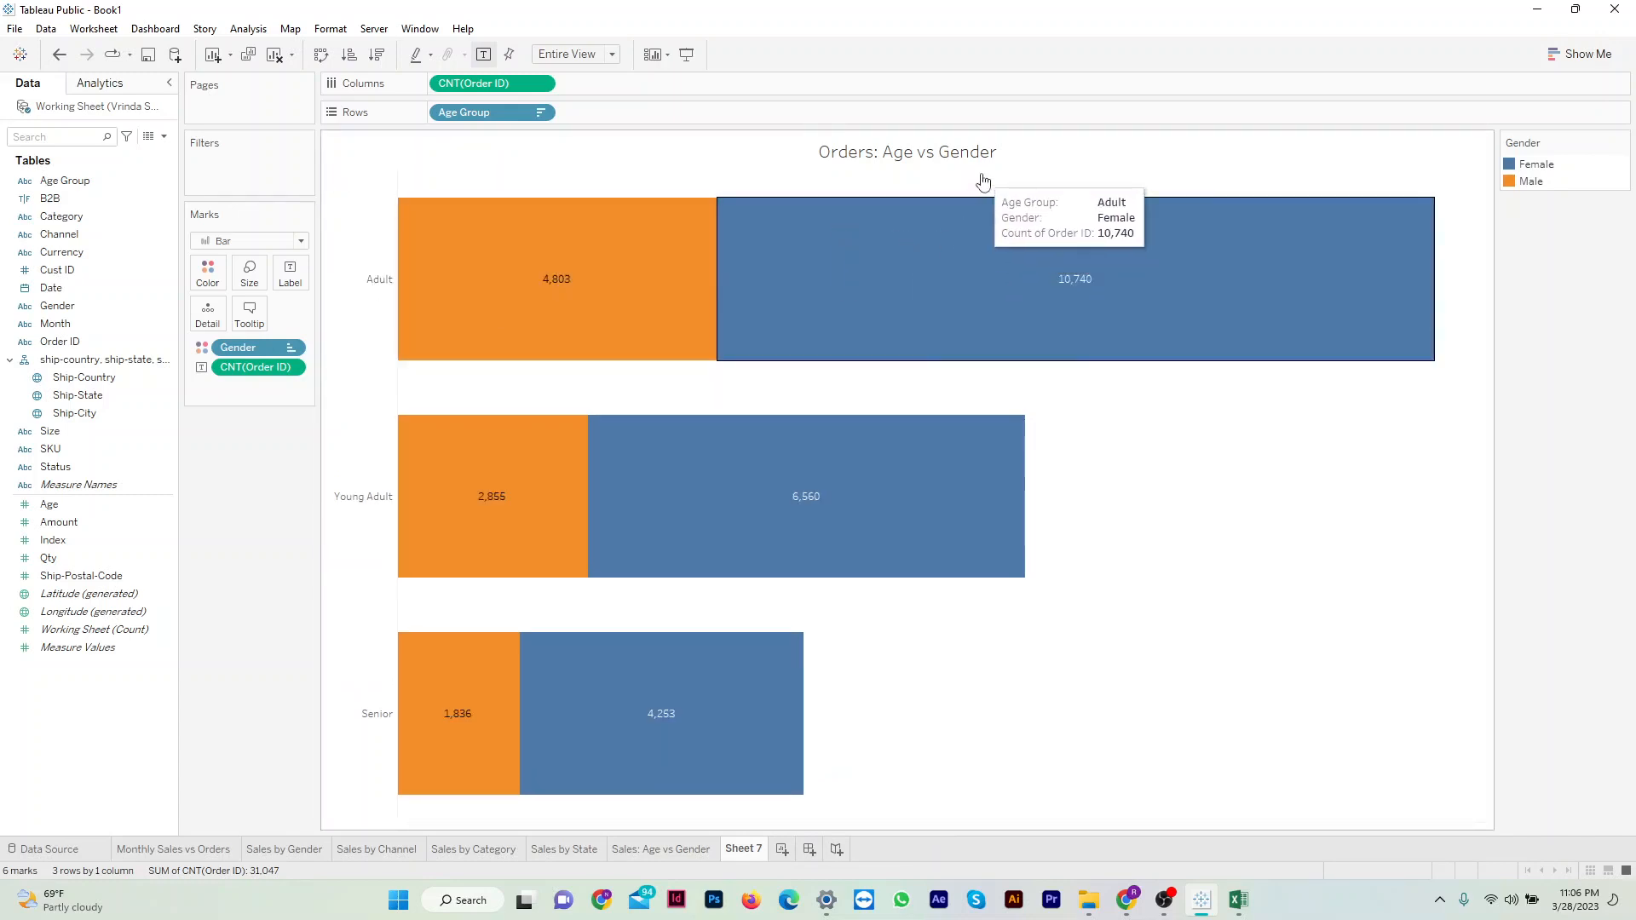
Hide the Gender legend and rename the worksheet as "Orders: Age vs Gender".
{"action": "left_click", "coordinate": [1624, 143]}
{"action": "left_click", "coordinate": [1526, 308]}
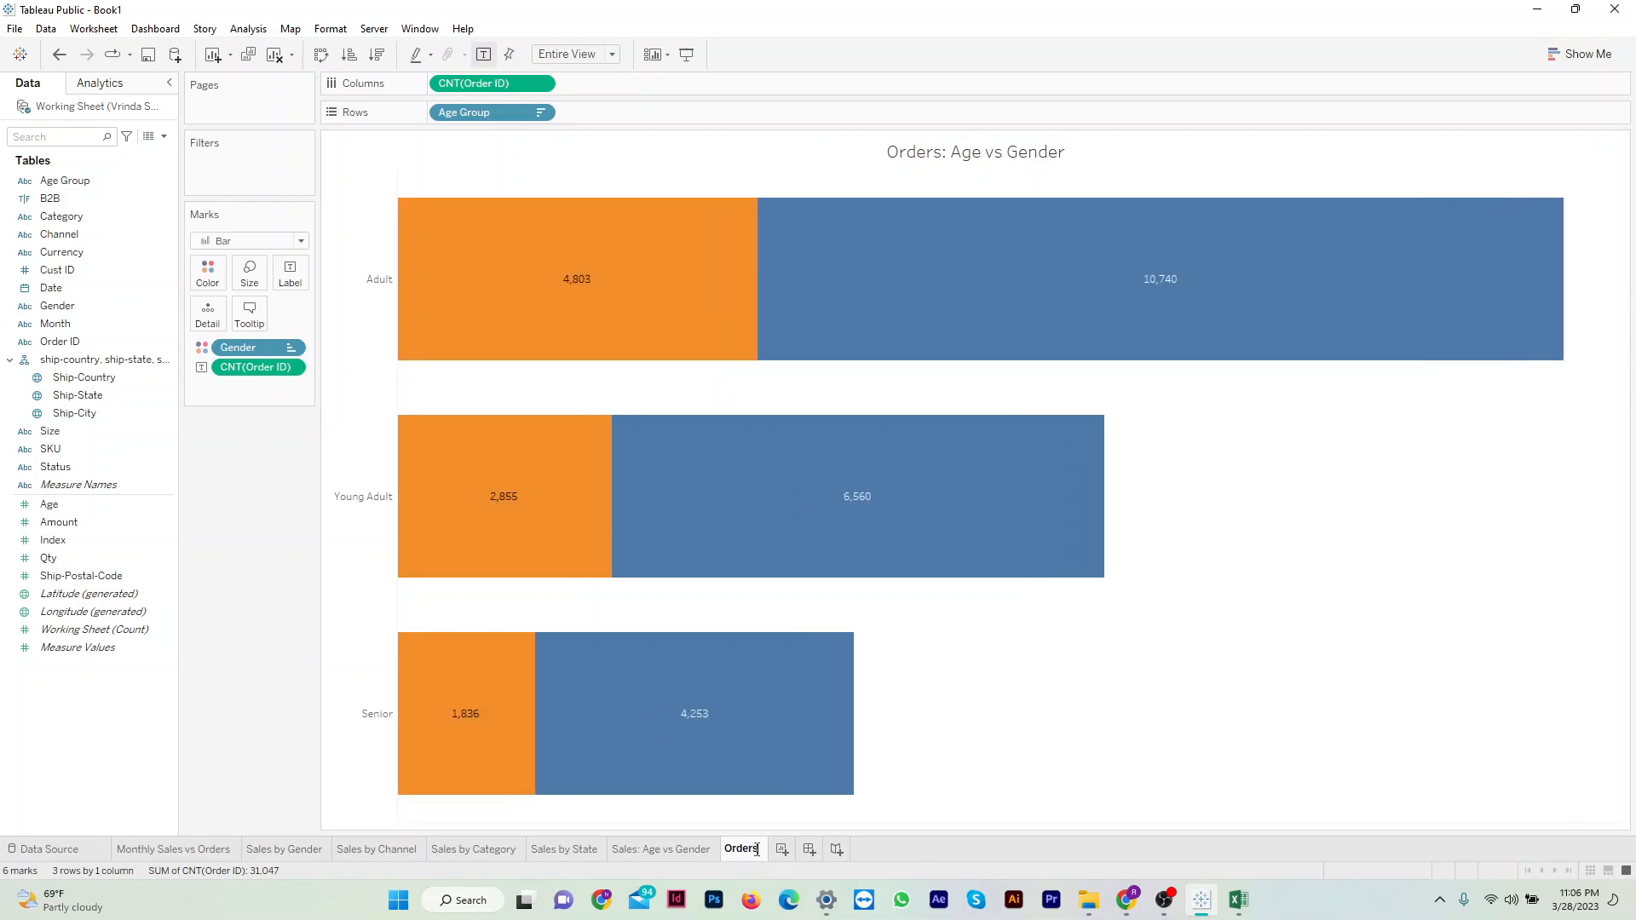
{"action": "type", "text": "Age vs Gender"}
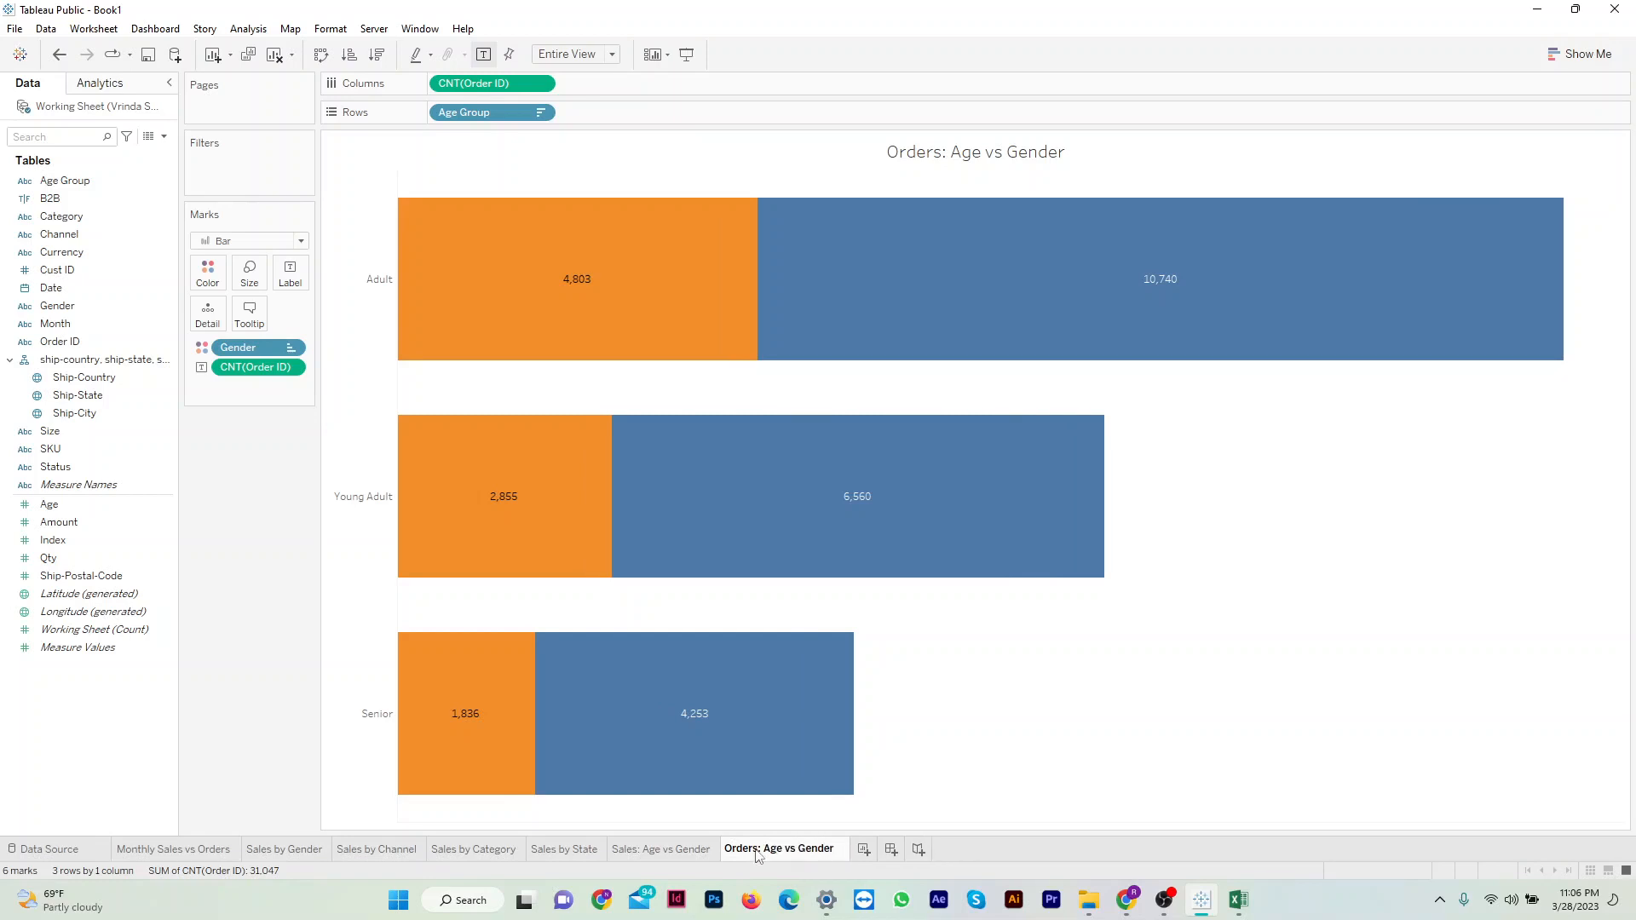
{"action": "key", "text": "Return"}
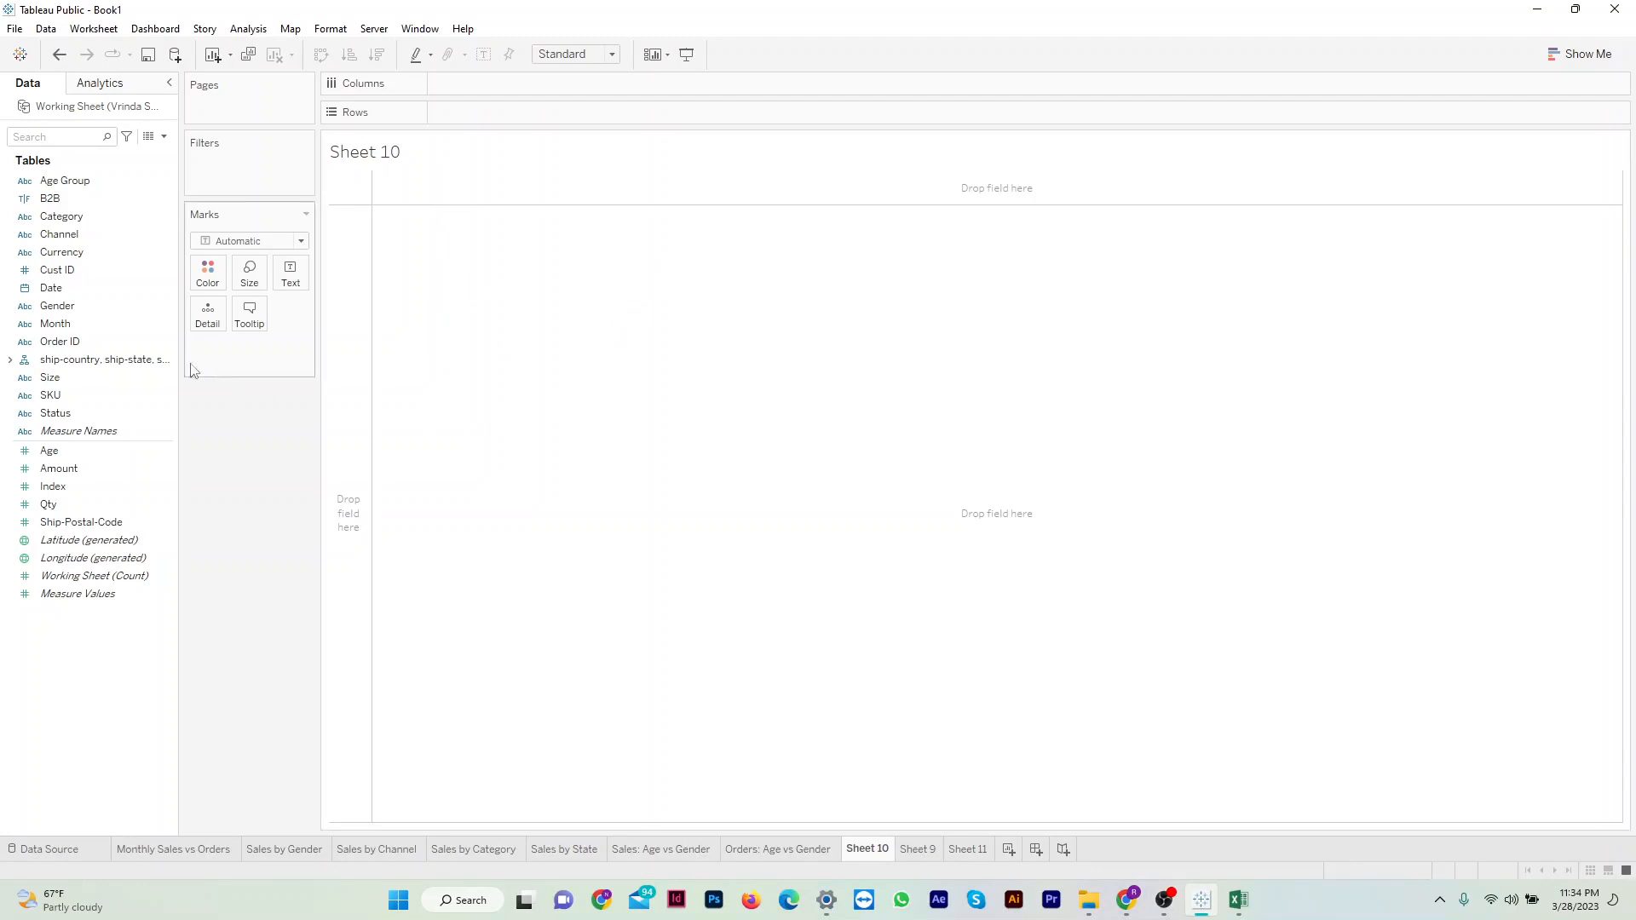
Create a pie chart on Sheet 10 sized by the Count of Order ID and fit it to Entire View.
{"action": "left_click_drag", "start_coordinate": [81, 343], "coordinate": [252, 271]}
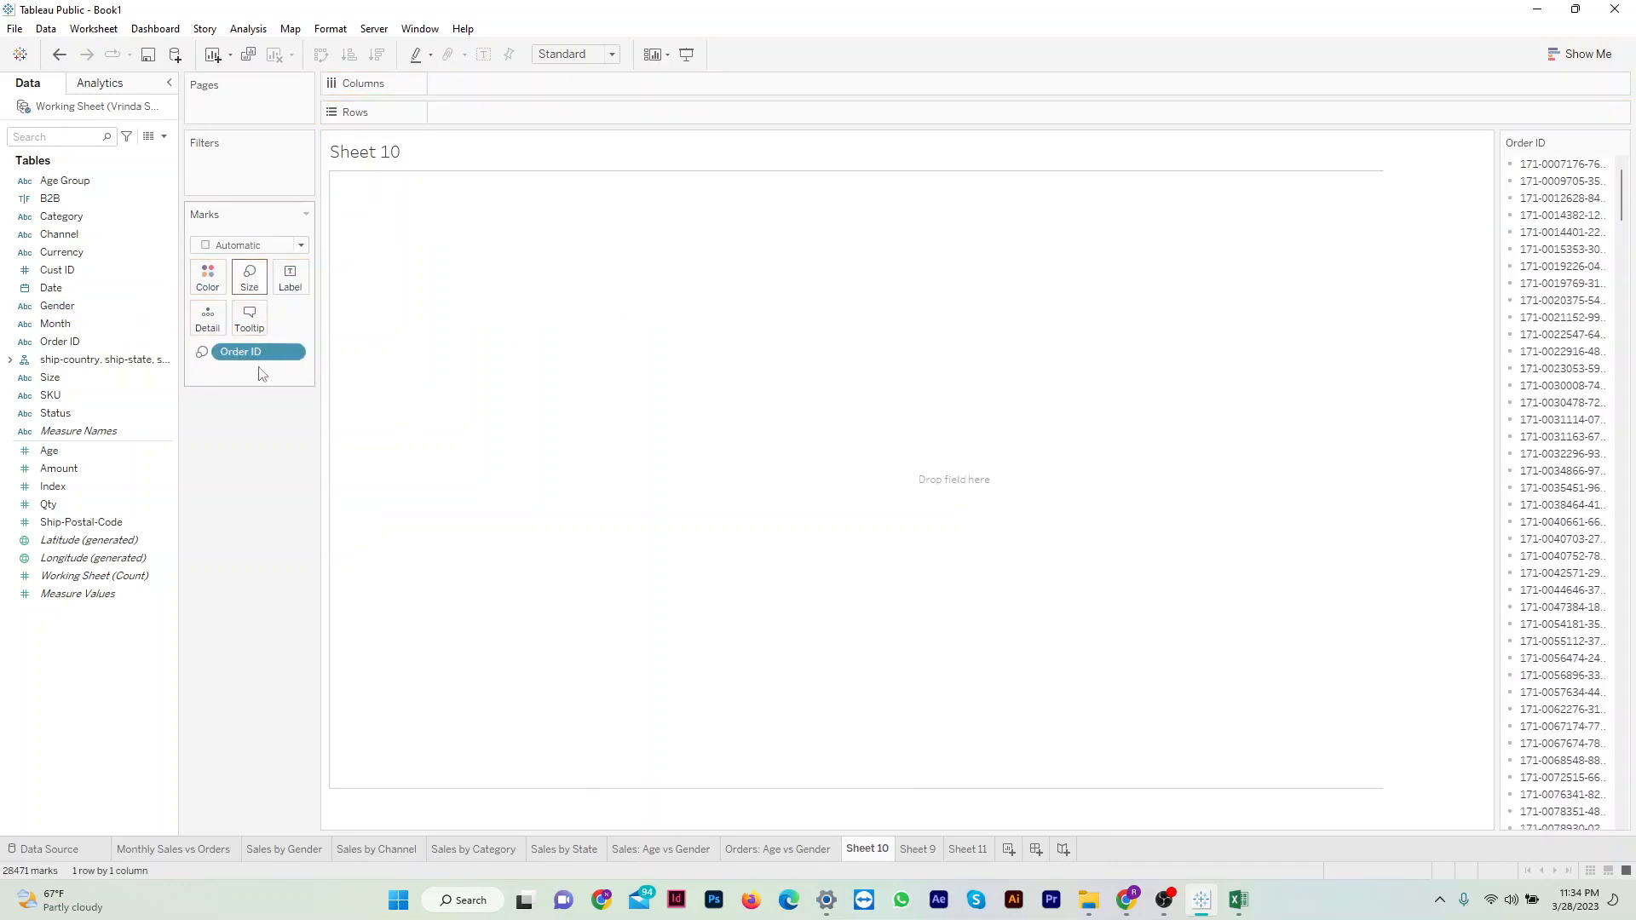
{"action": "left_click", "coordinate": [301, 242]}
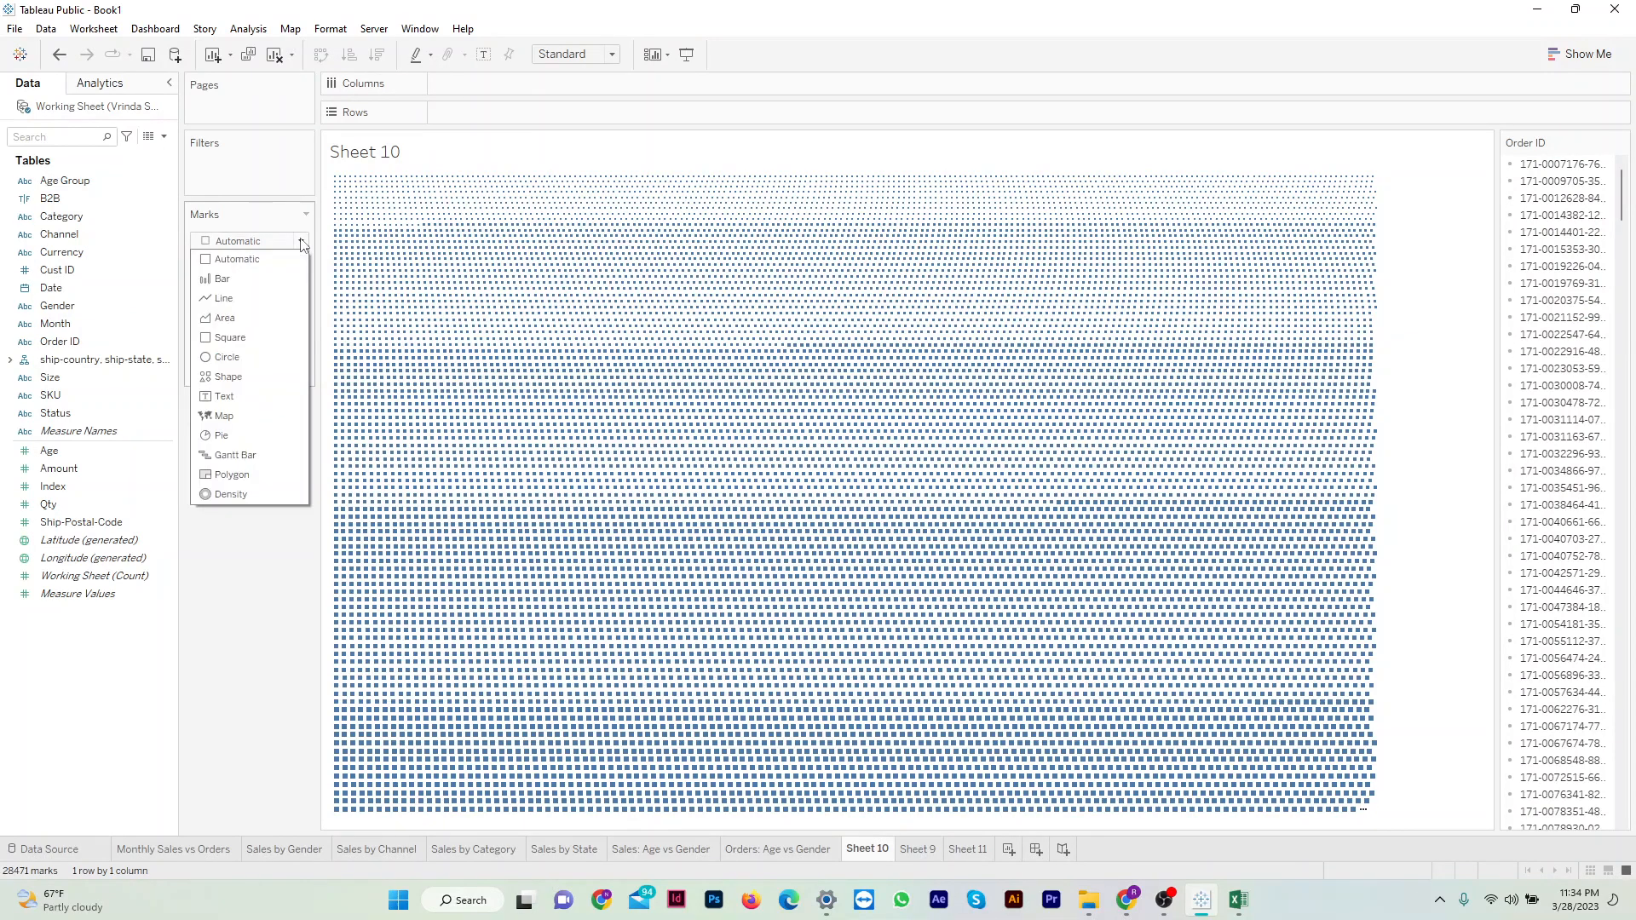
{"action": "left_click", "coordinate": [233, 434]}
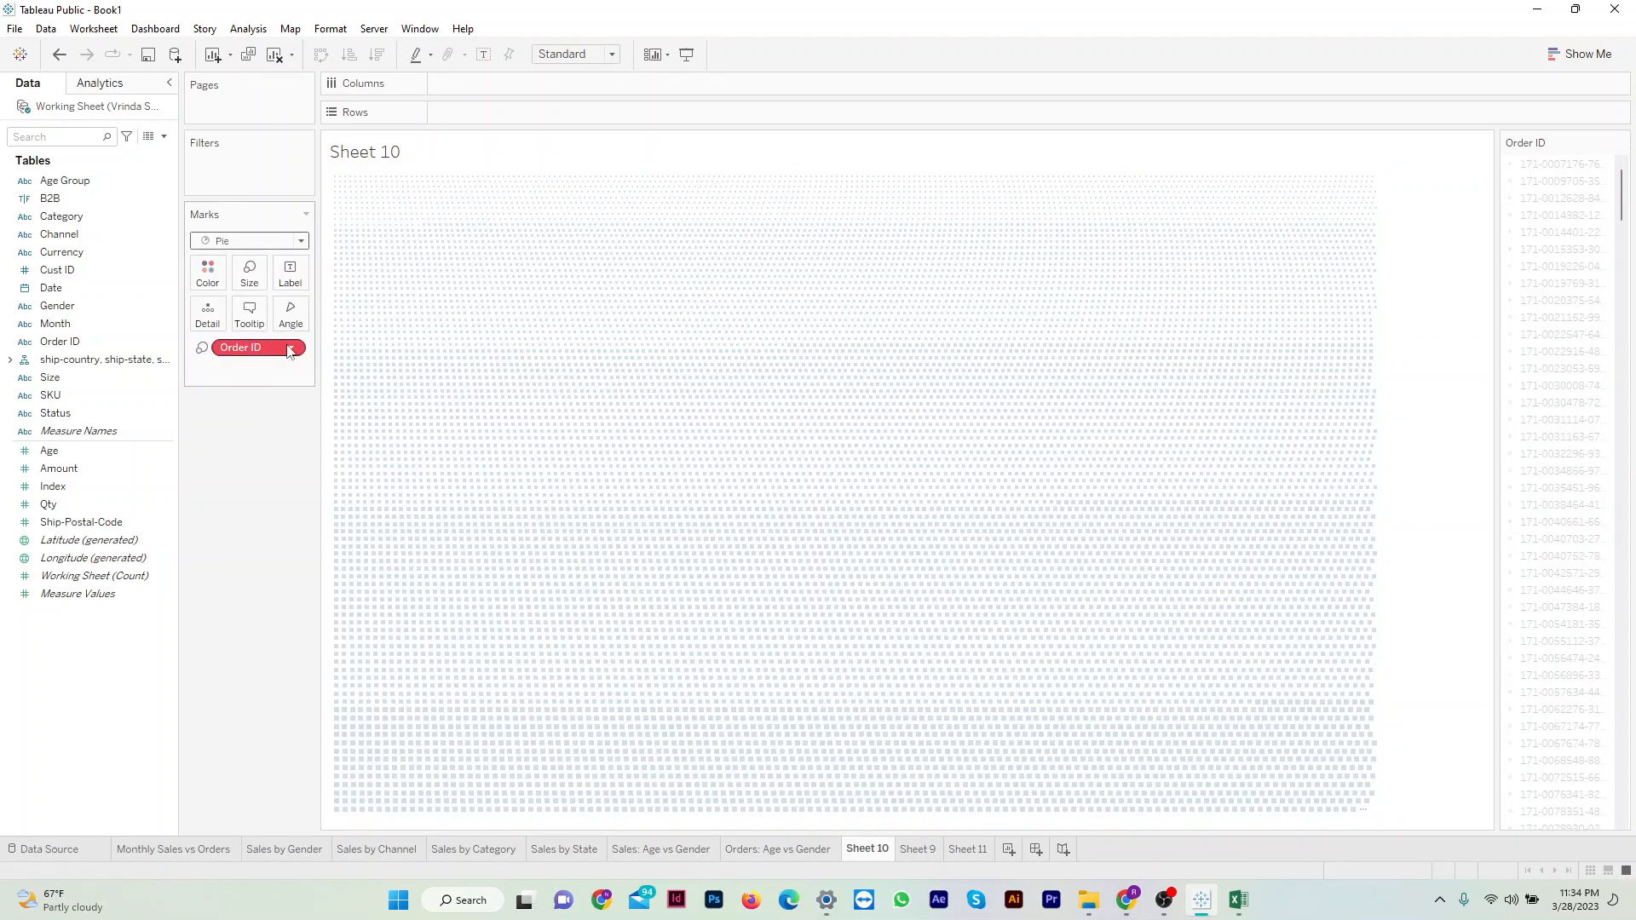
{"action": "mouse_move", "coordinate": [291, 352]}
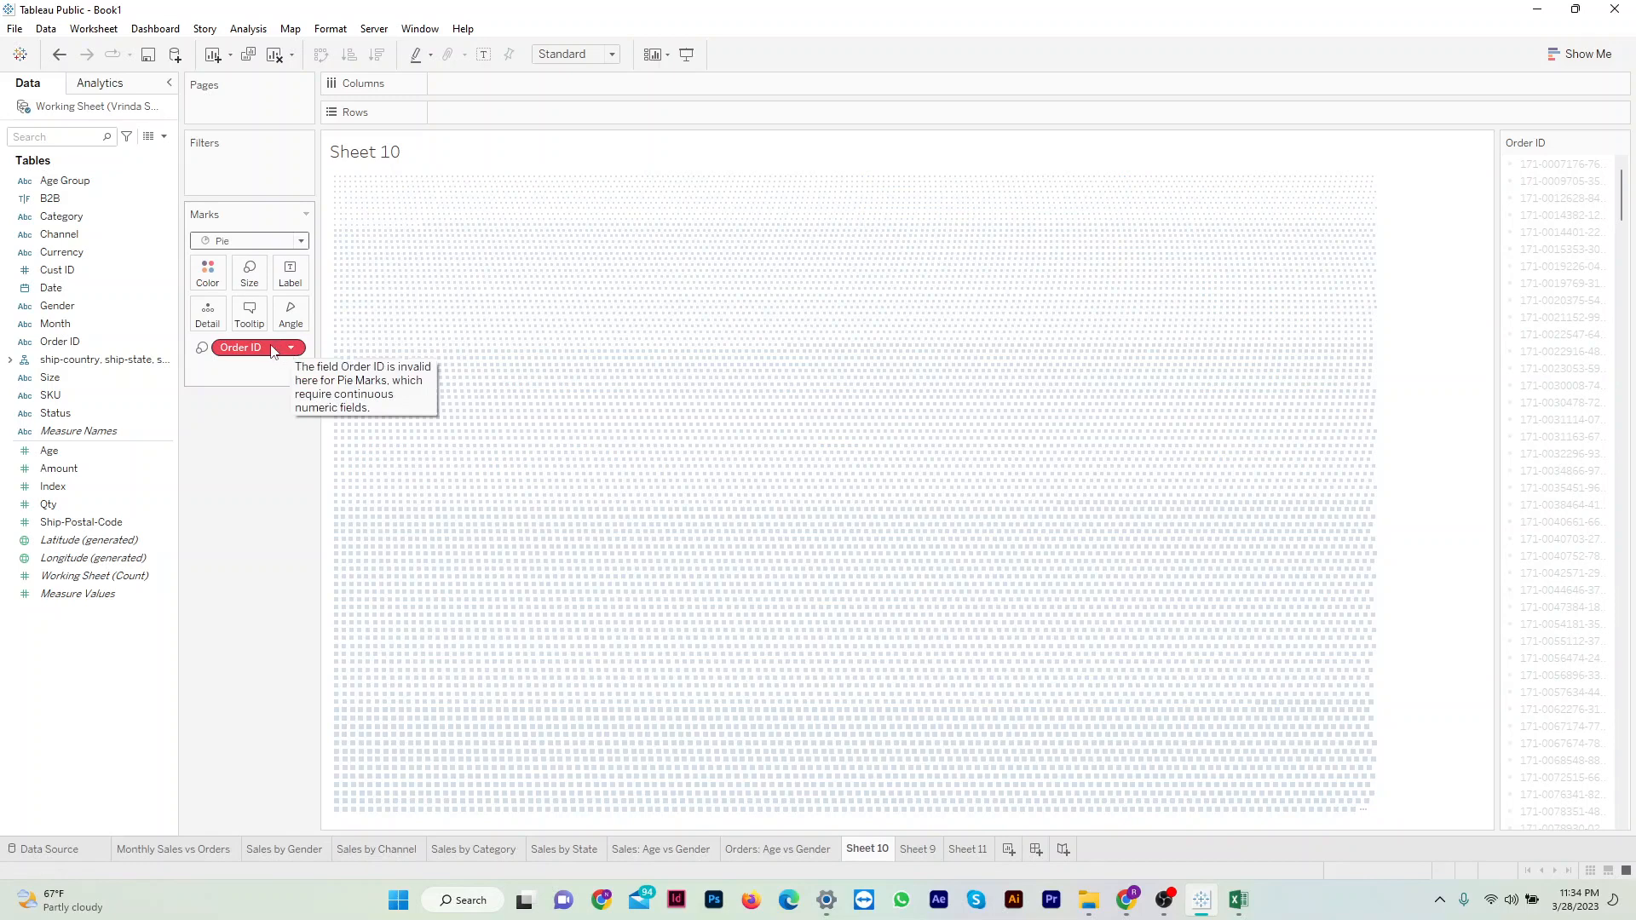
{"action": "right_click", "coordinate": [291, 349]}
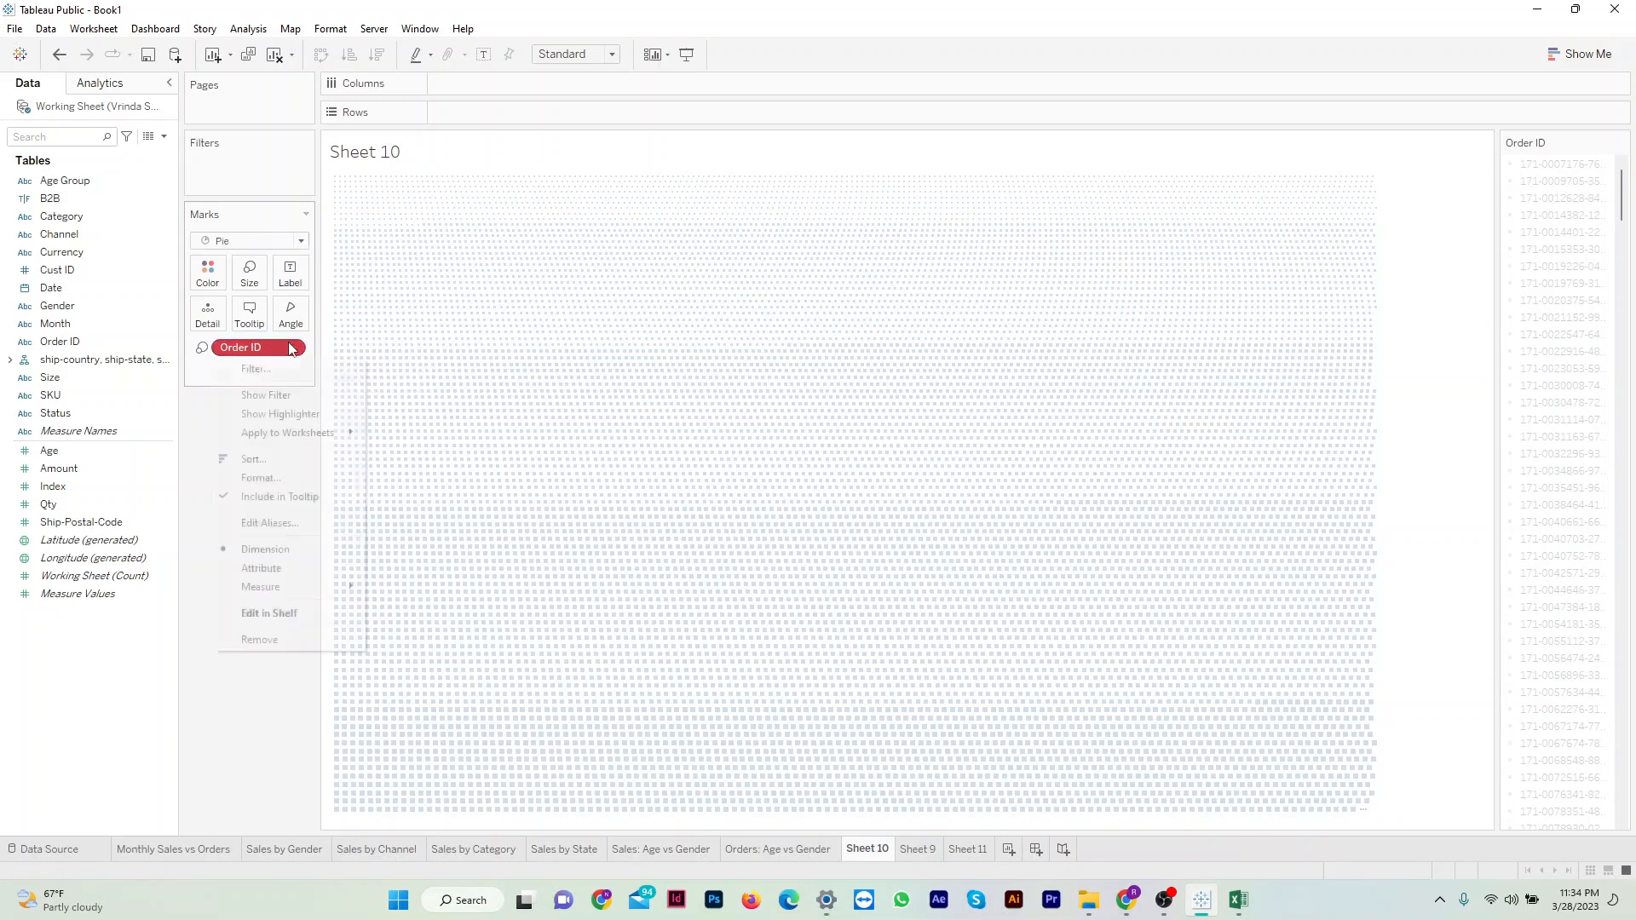
{"action": "mouse_move", "coordinate": [330, 587]}
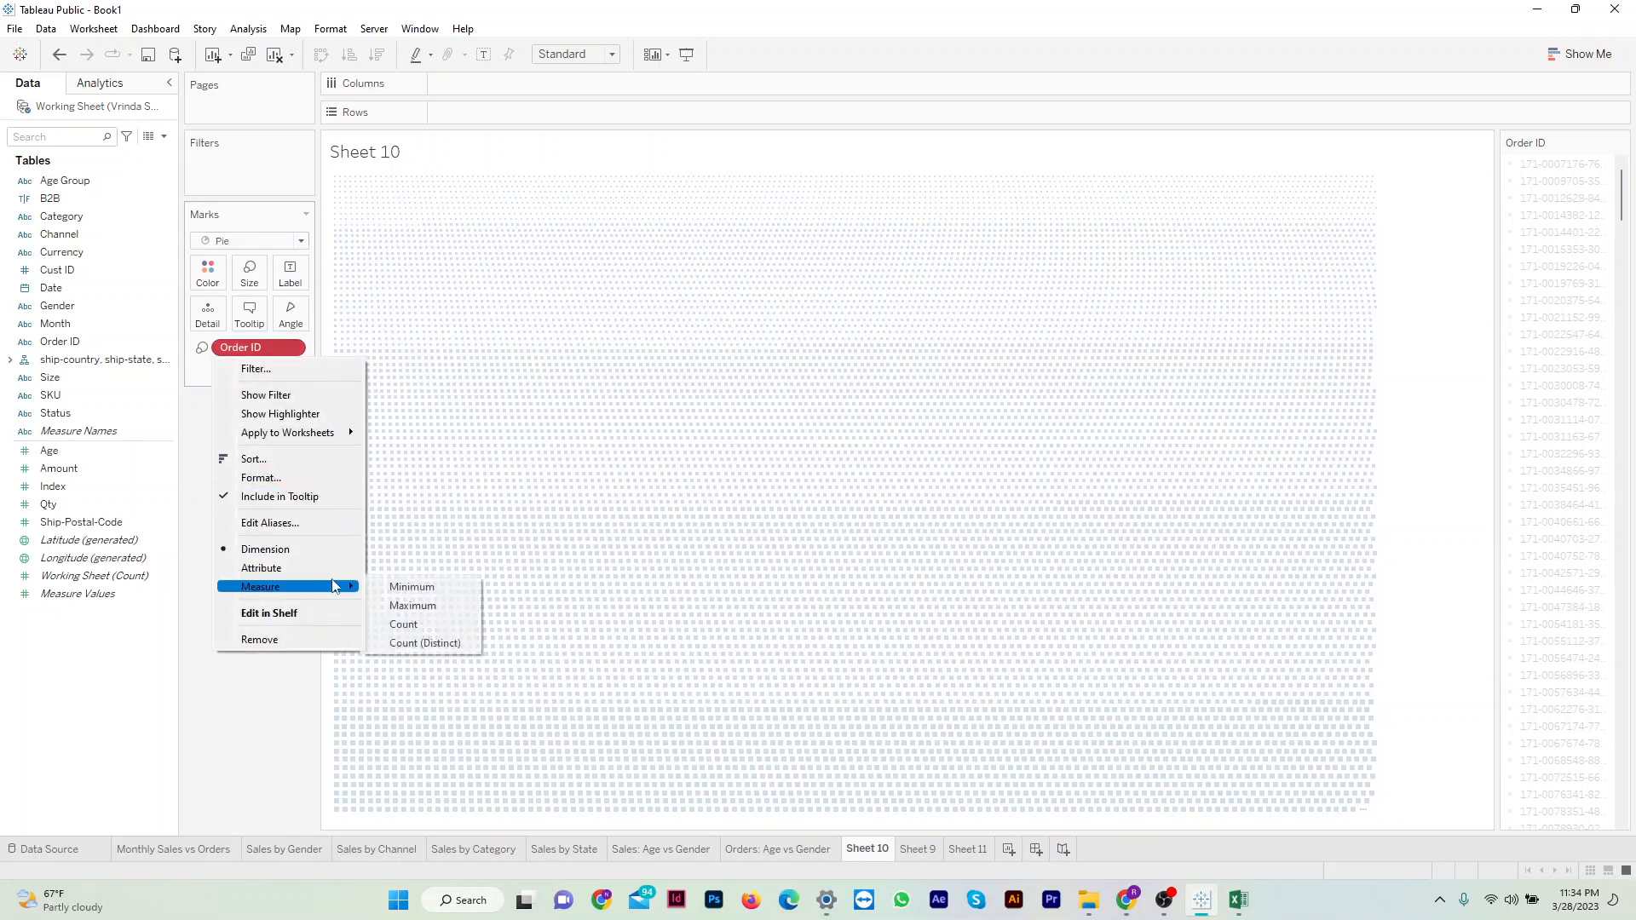
{"action": "left_click", "coordinate": [407, 625]}
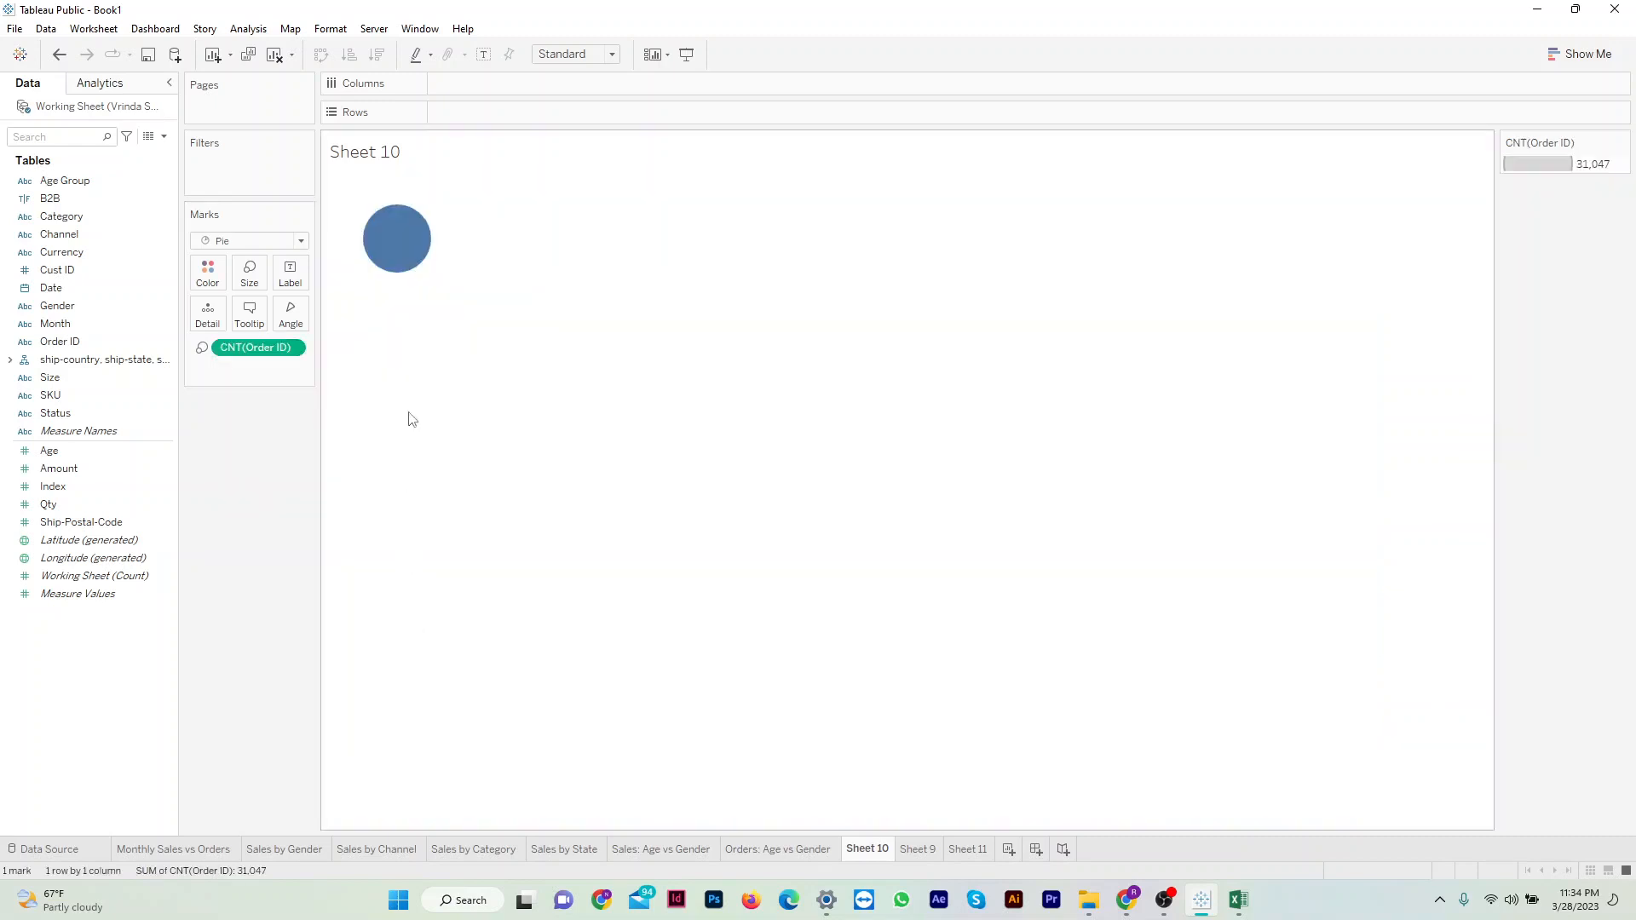
{"action": "left_click", "coordinate": [612, 54]}
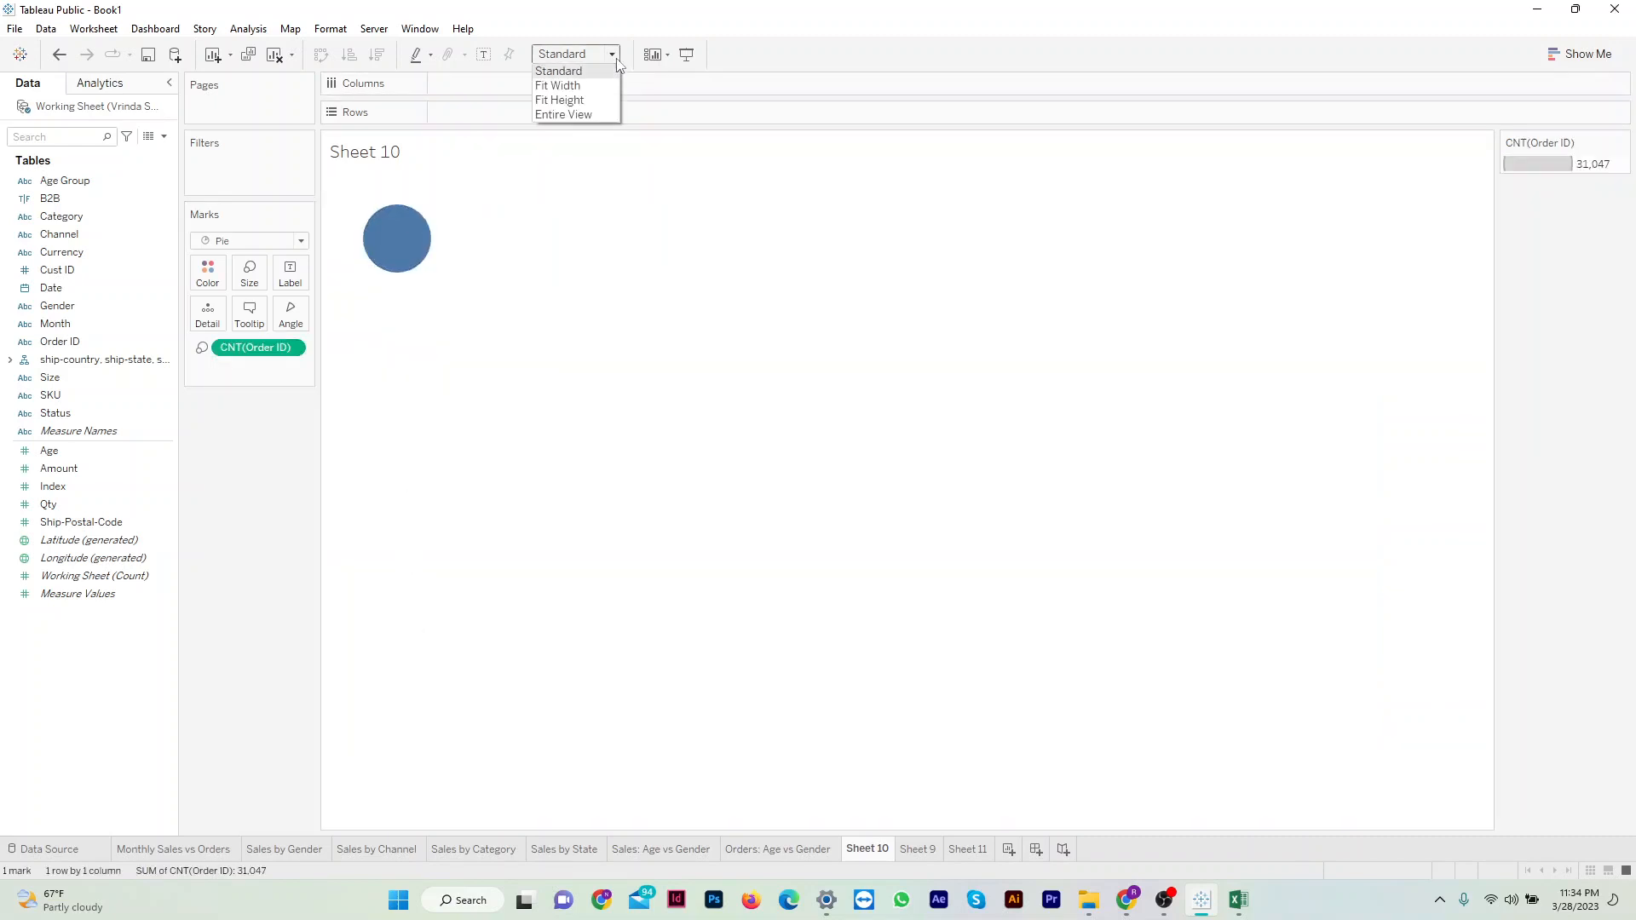
{"action": "left_click", "coordinate": [573, 117]}
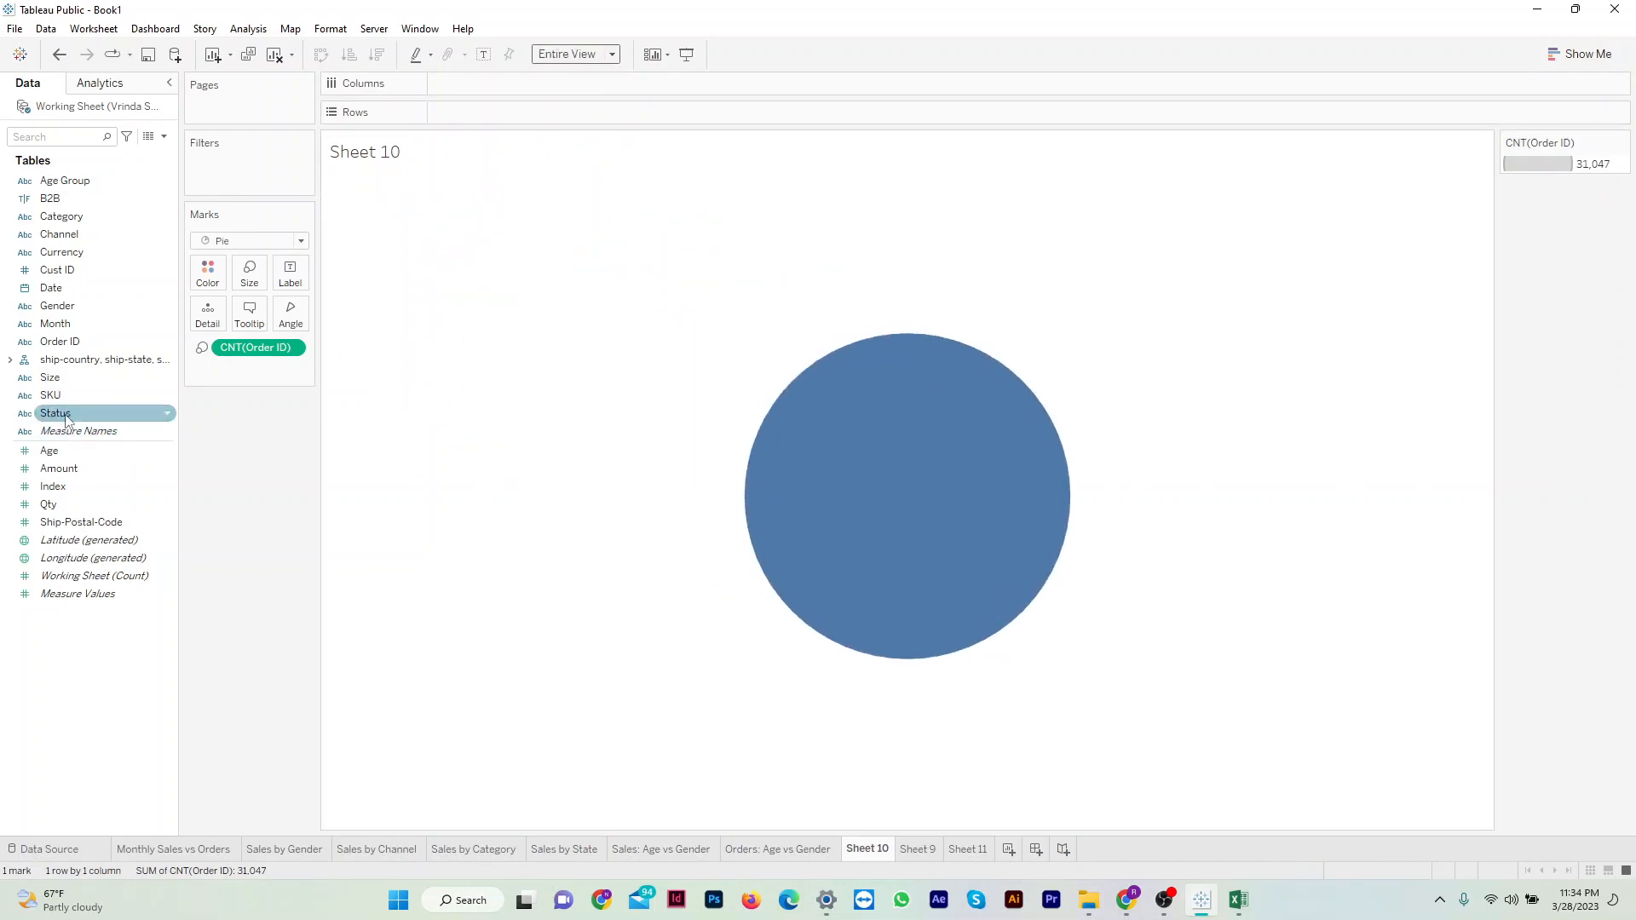
Divide the pie into slices colored by Status and label them with Status.
{"action": "left_click_drag", "start_coordinate": [66, 417], "coordinate": [226, 379]}
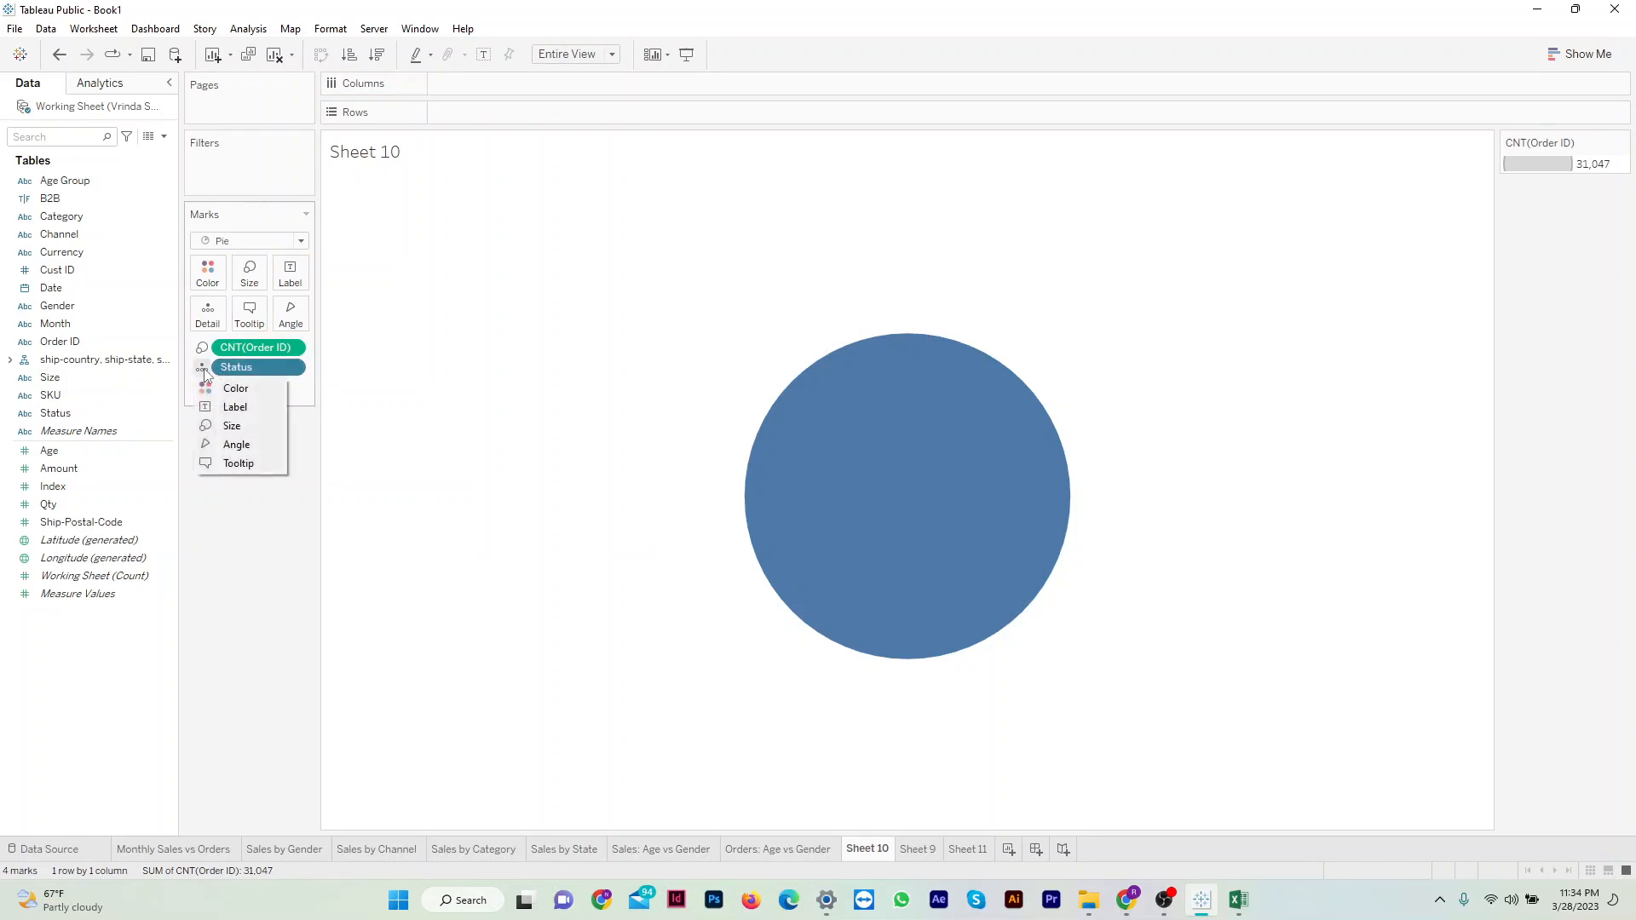
{"action": "left_click", "coordinate": [232, 388]}
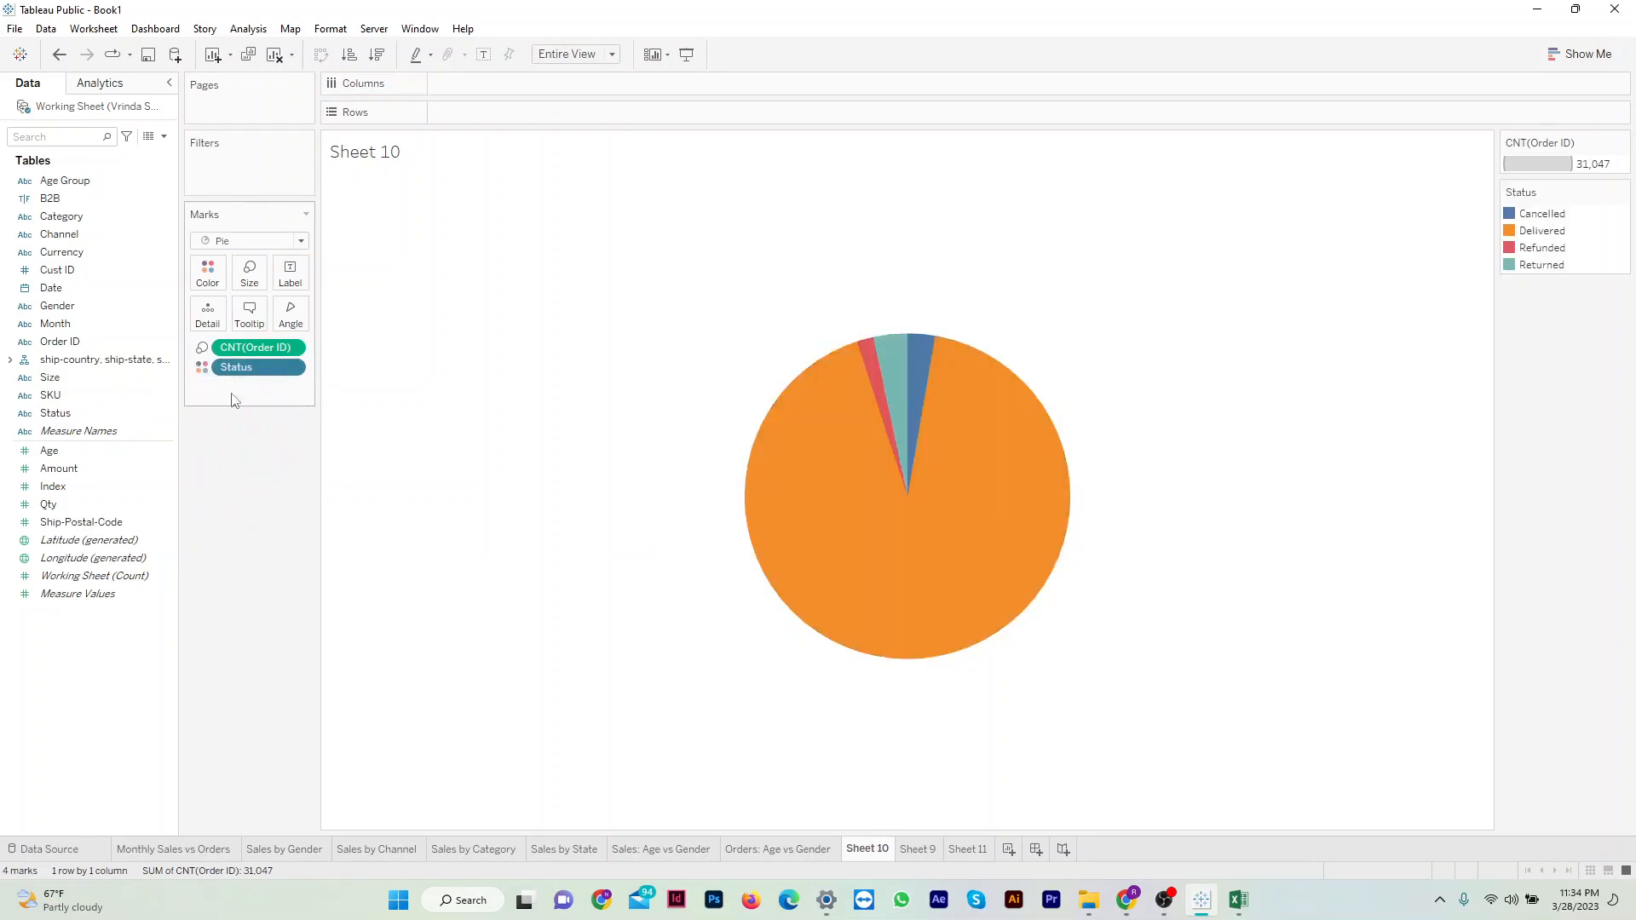
{"action": "mouse_move", "coordinate": [866, 397]}
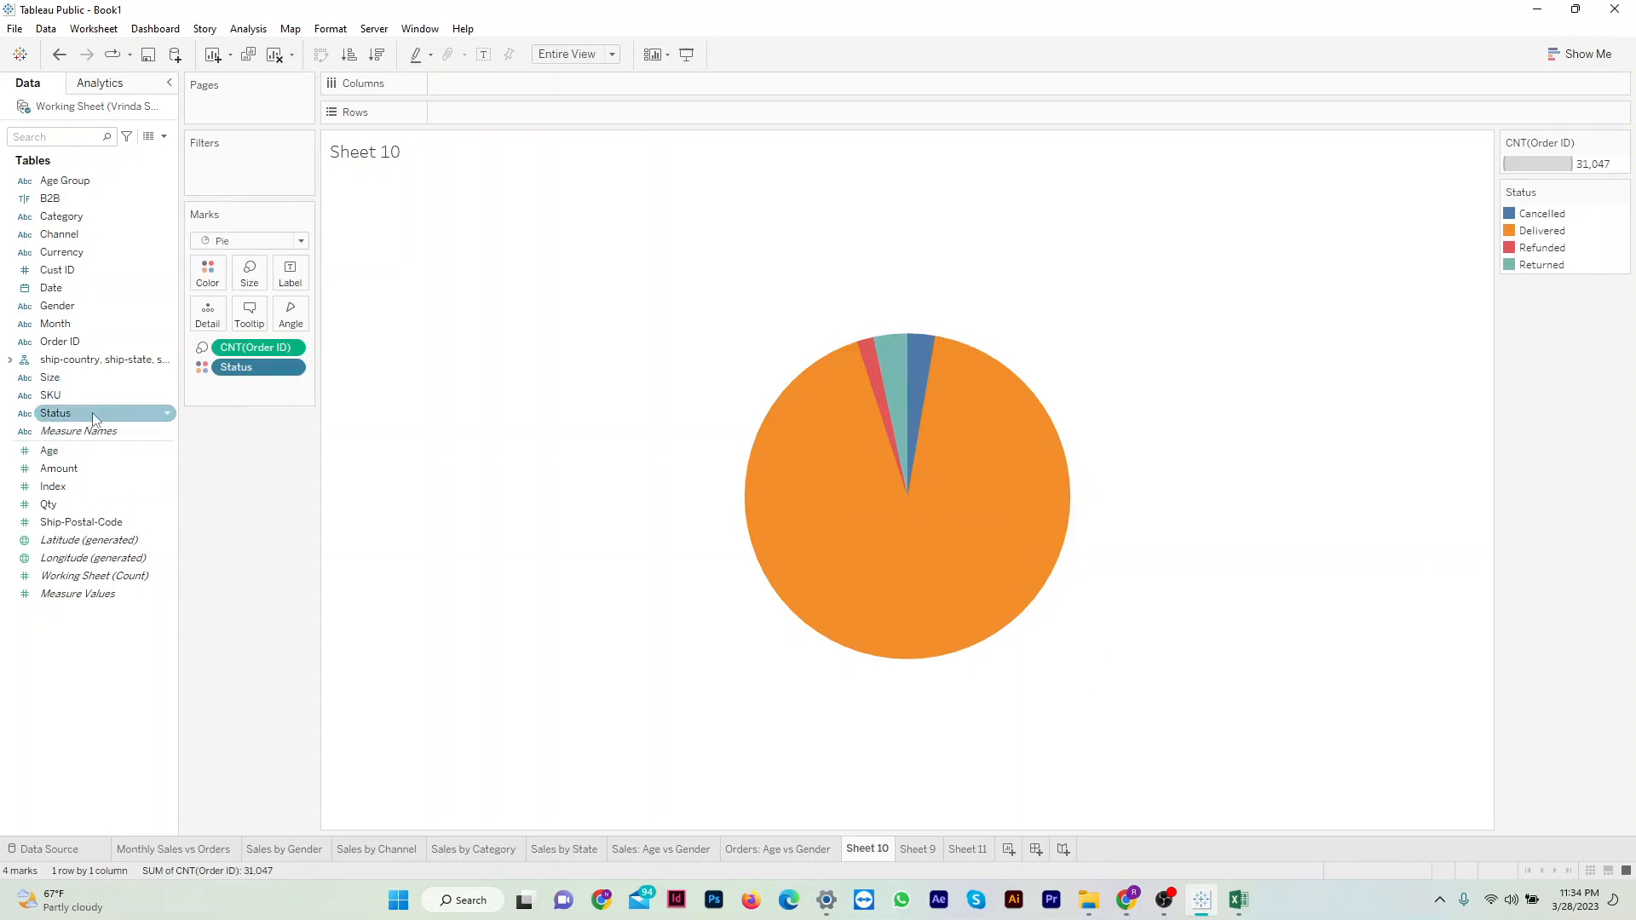
{"action": "left_click_drag", "start_coordinate": [94, 418], "coordinate": [252, 394]}
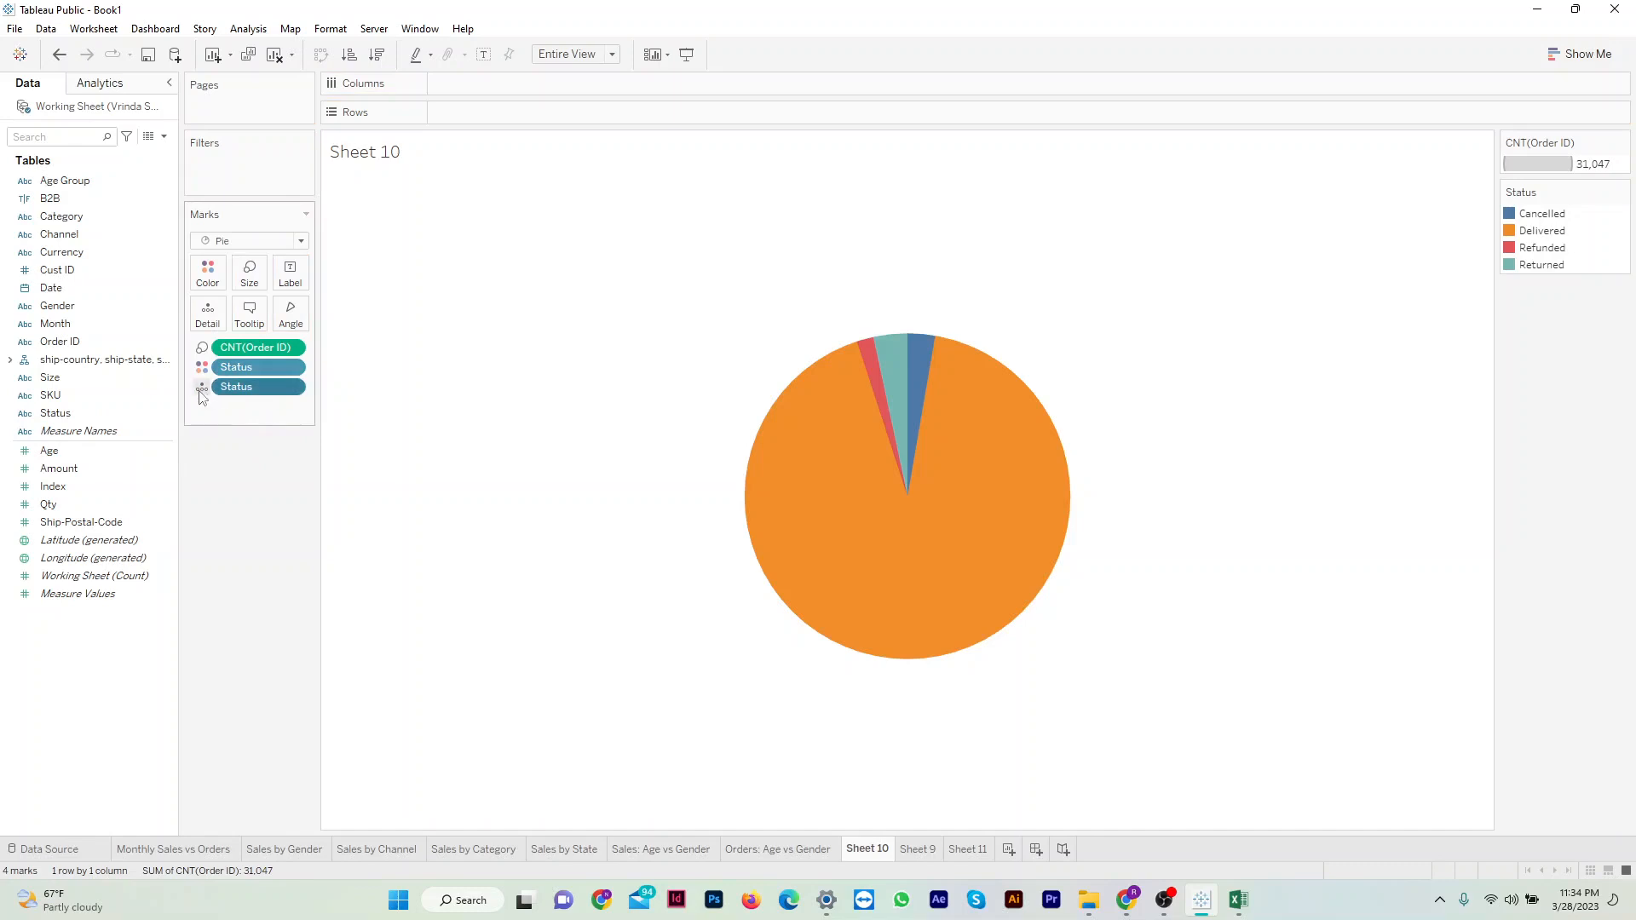
{"action": "left_click", "coordinate": [202, 387]}
{"action": "left_click", "coordinate": [243, 427]}
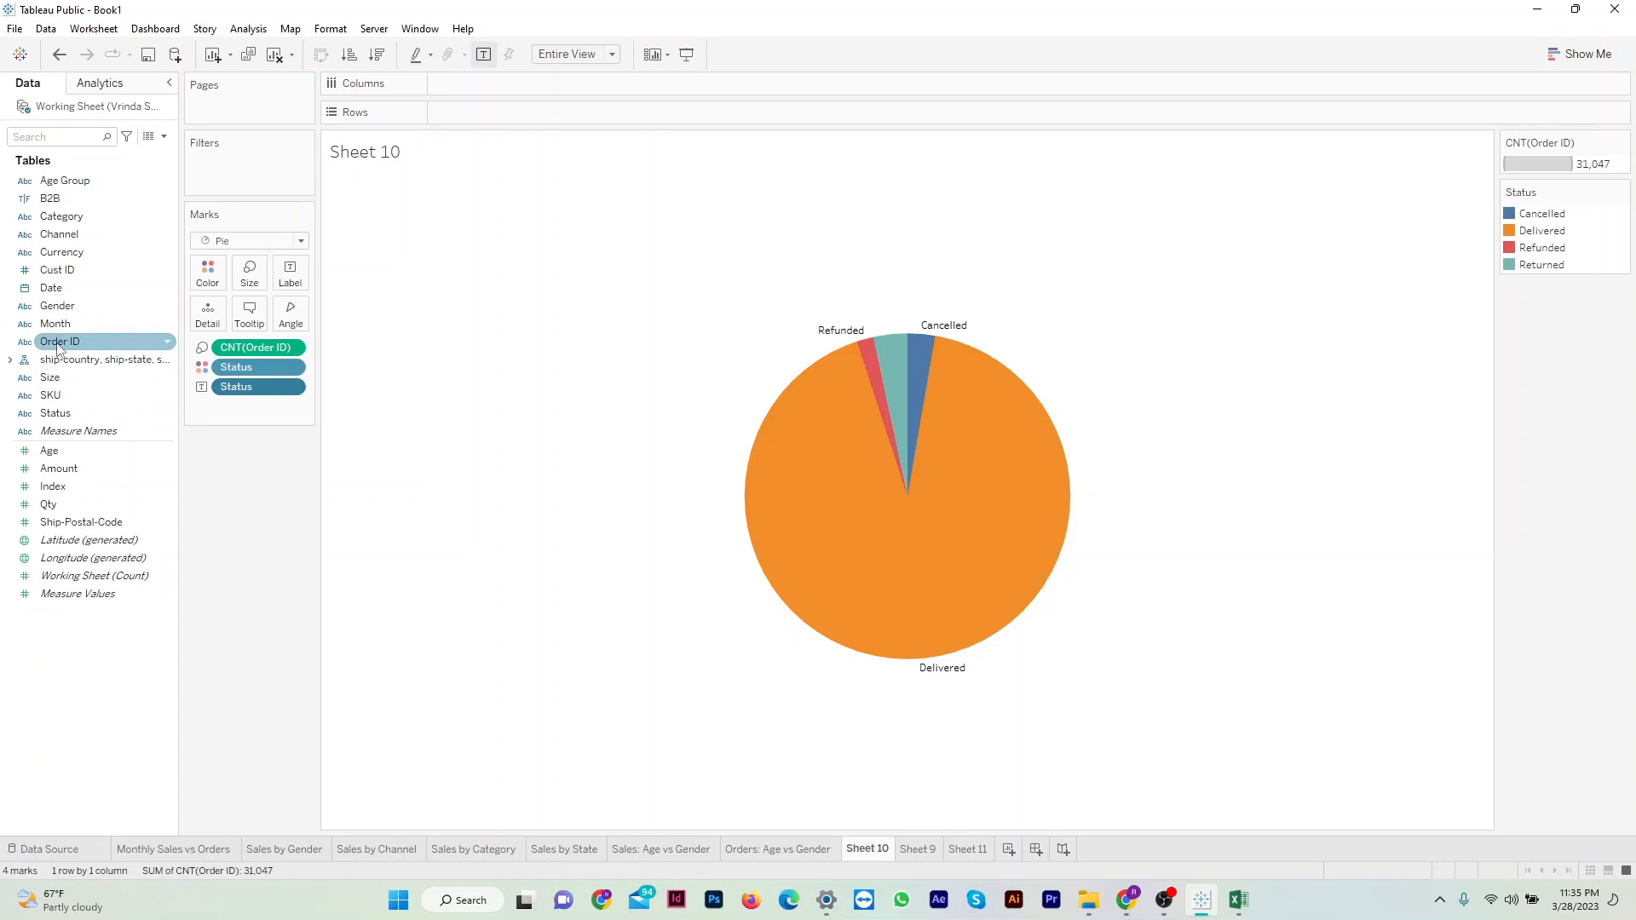
Add Order ID to the pie chart's marks and aggregate it as a Count measure.
{"action": "left_click_drag", "start_coordinate": [58, 346], "coordinate": [224, 415]}
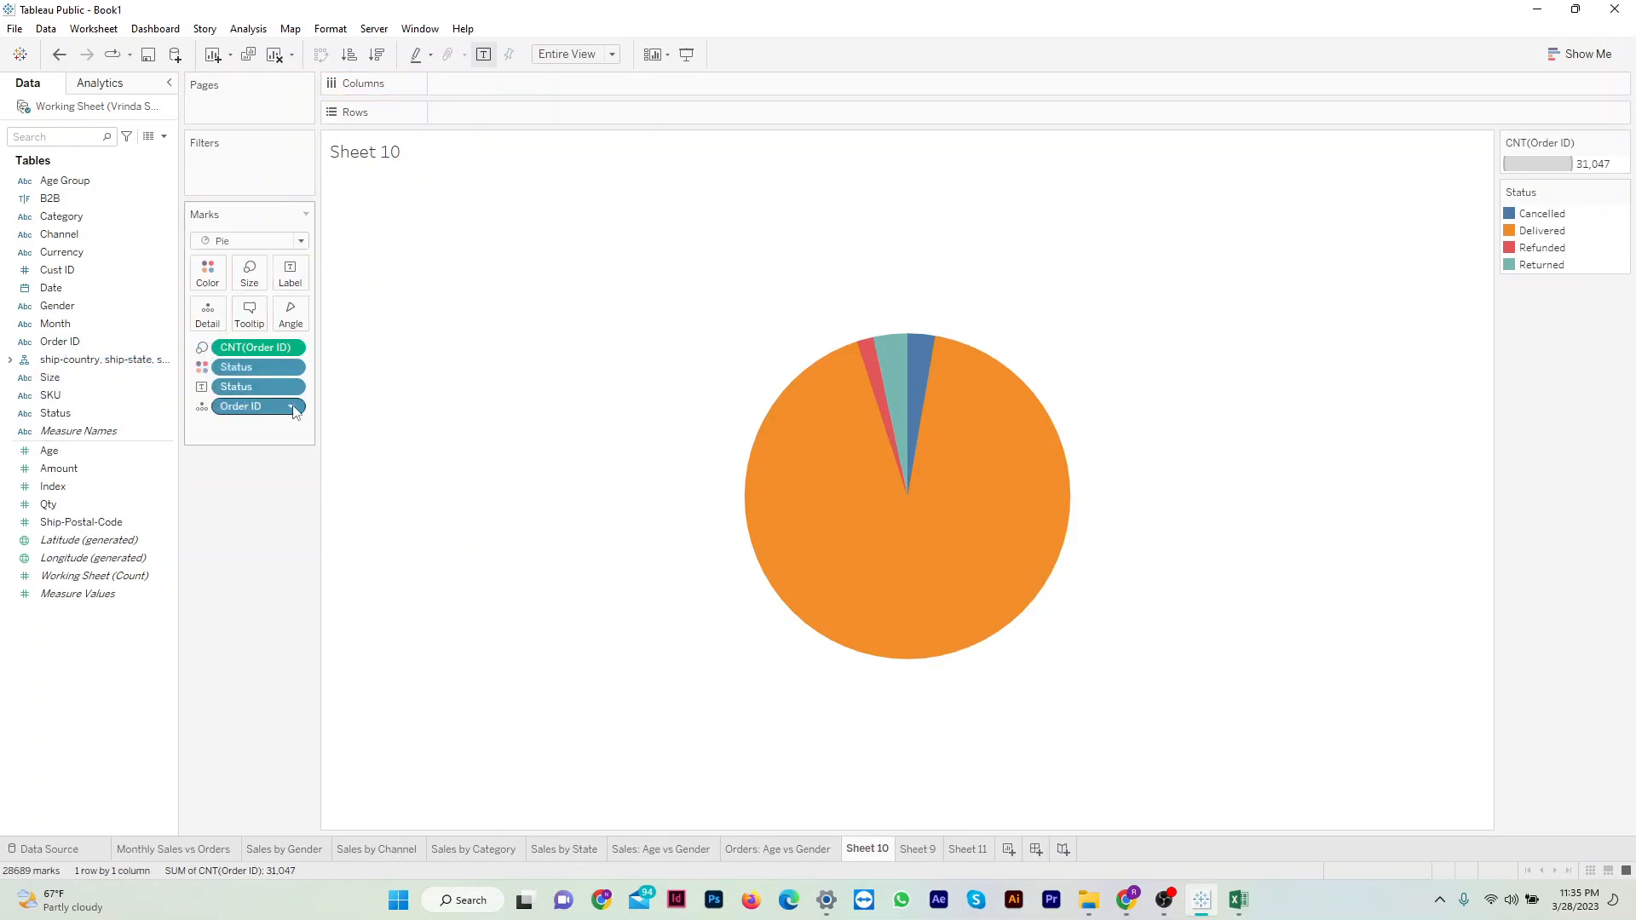
{"action": "left_click", "coordinate": [294, 409]}
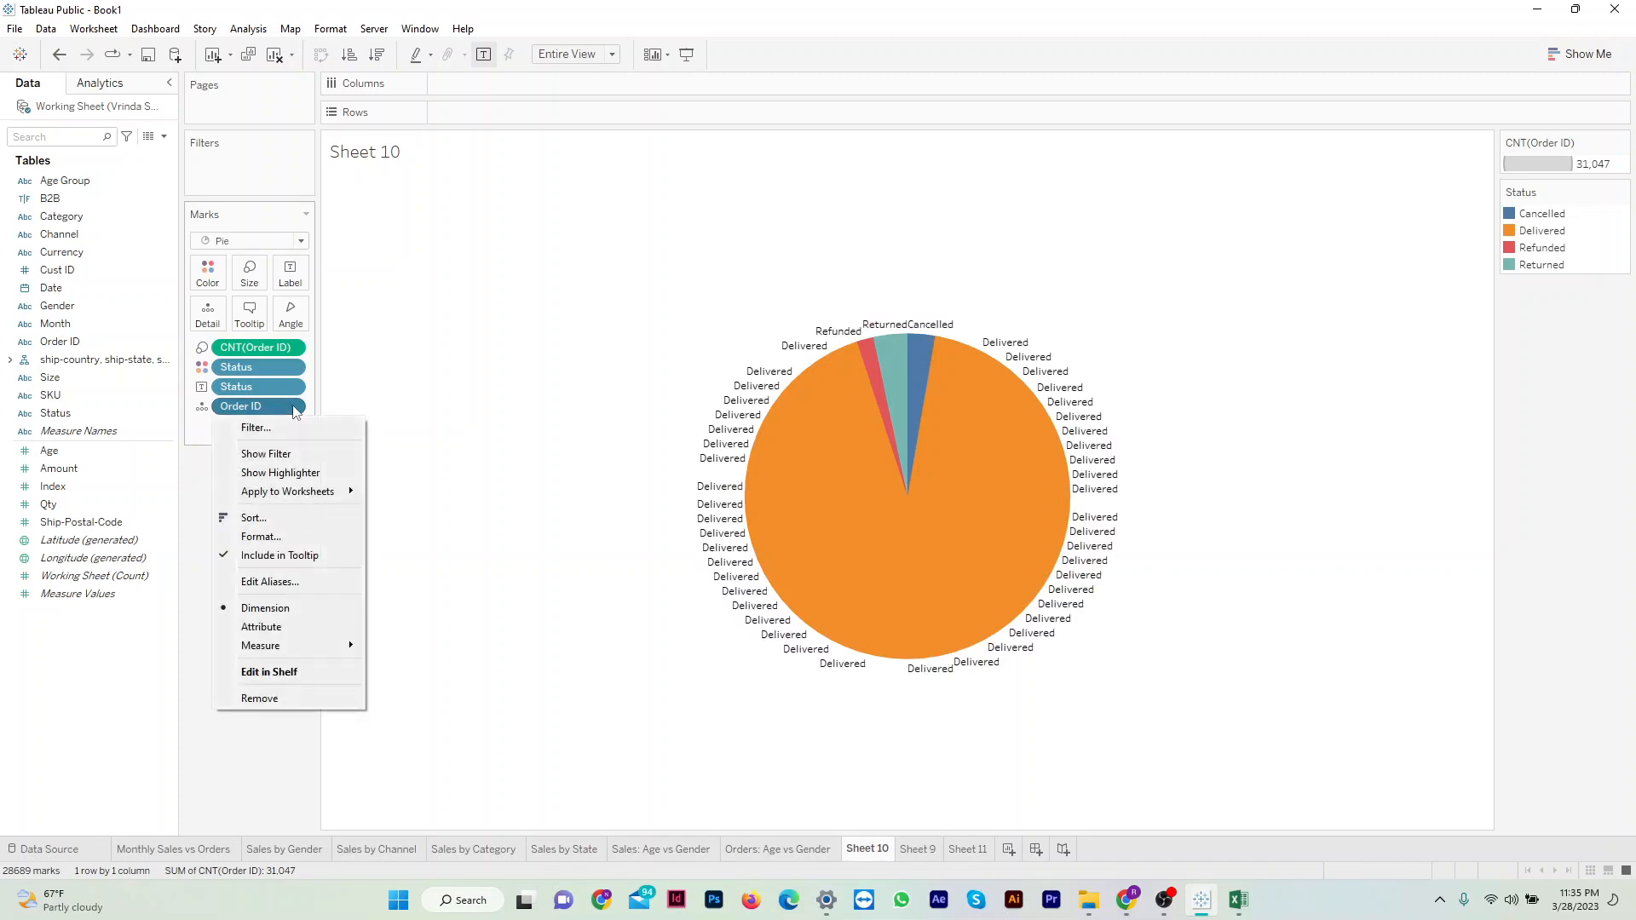
{"action": "mouse_move", "coordinate": [353, 649]}
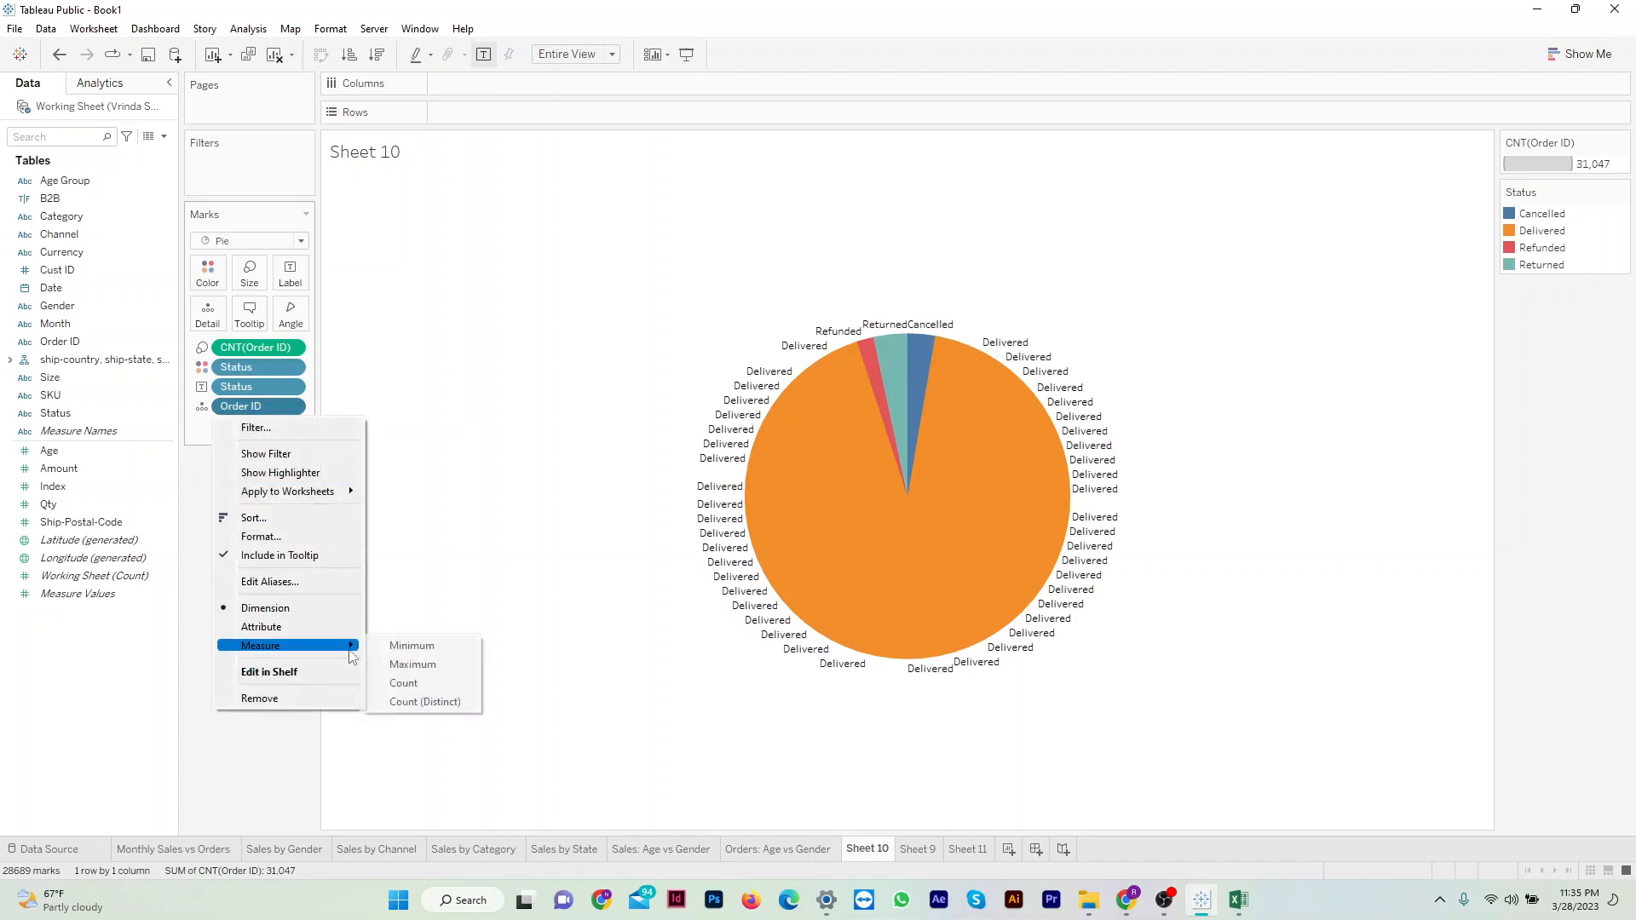
{"action": "left_click", "coordinate": [409, 685]}
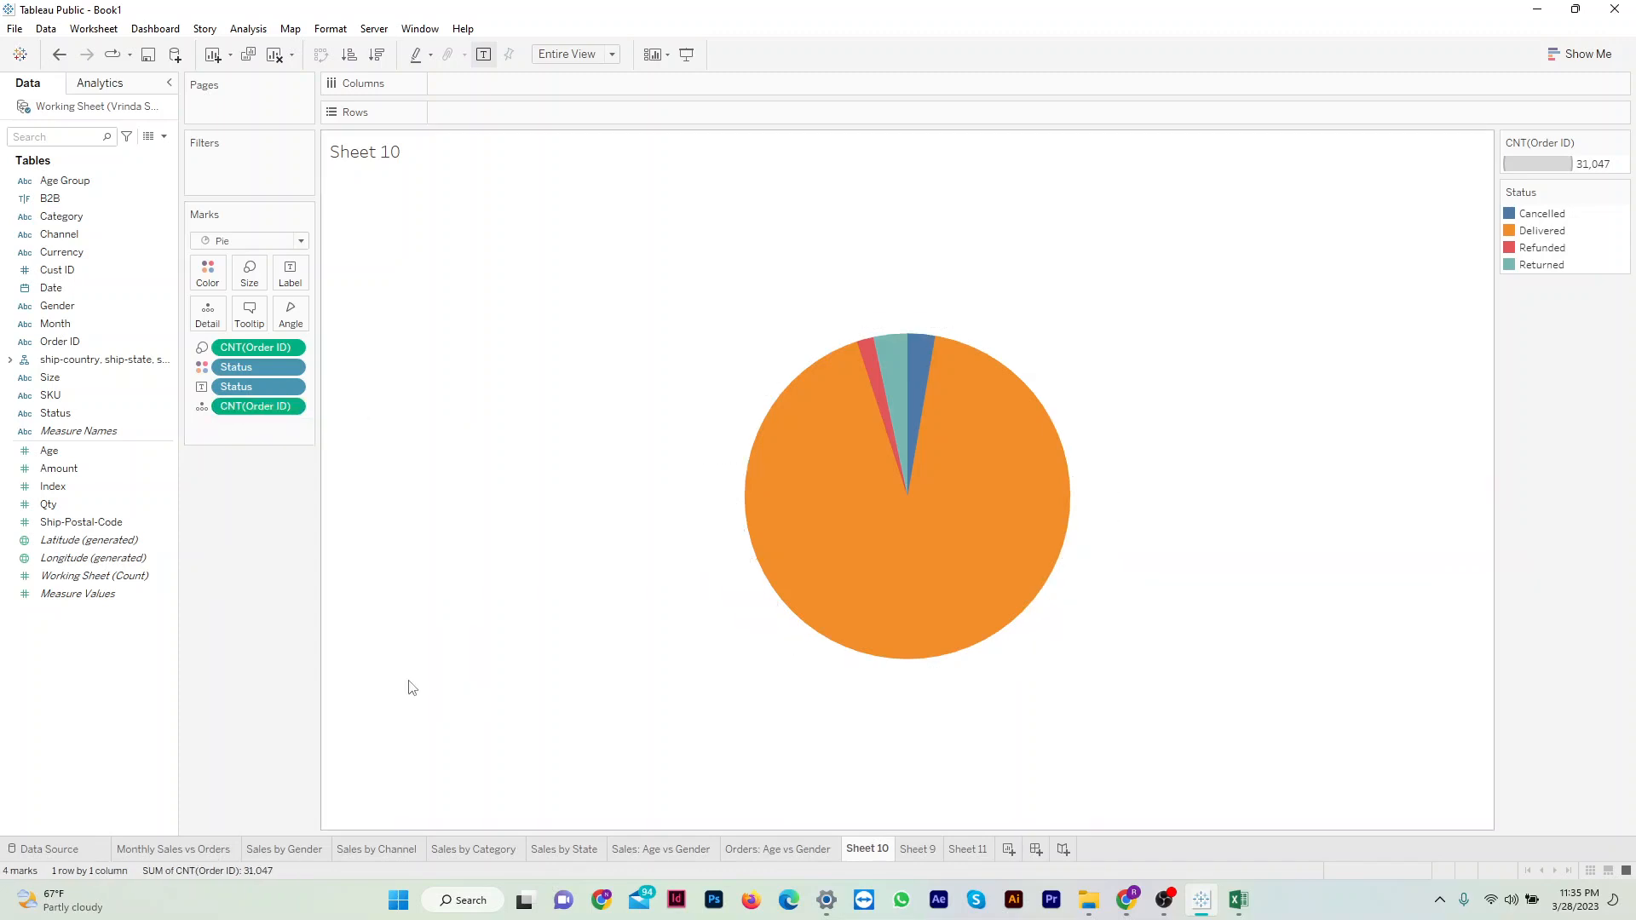
Apply the Percent of Total quick table calculation to the added Order ID count and use it as a slice label.
{"action": "left_click", "coordinate": [295, 407]}
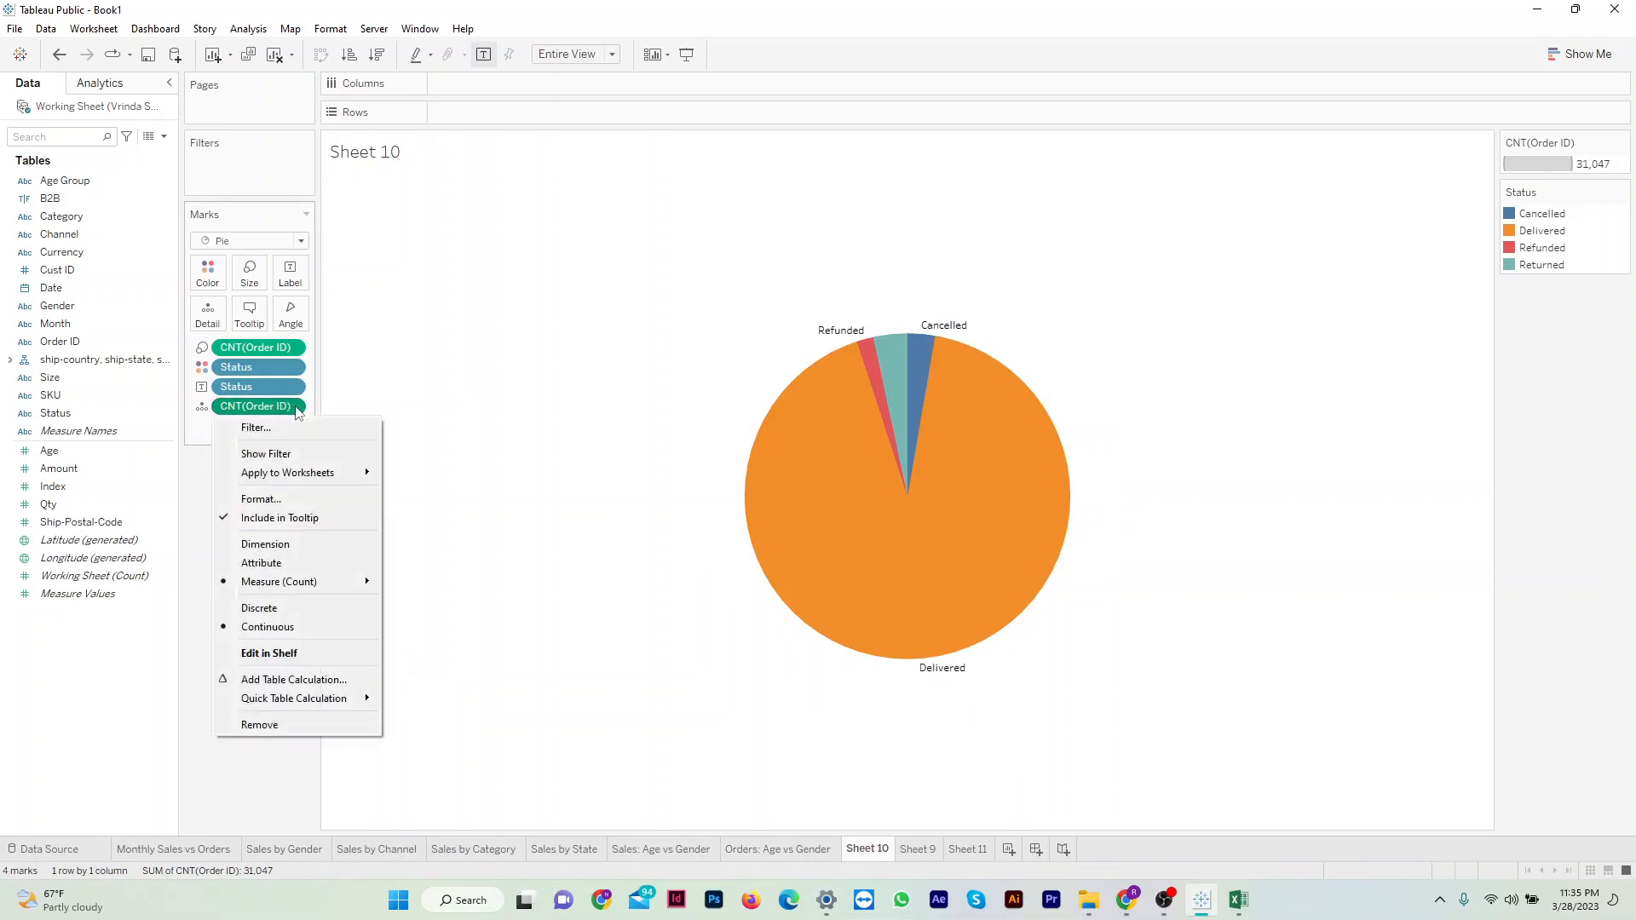
{"action": "mouse_move", "coordinate": [335, 698]}
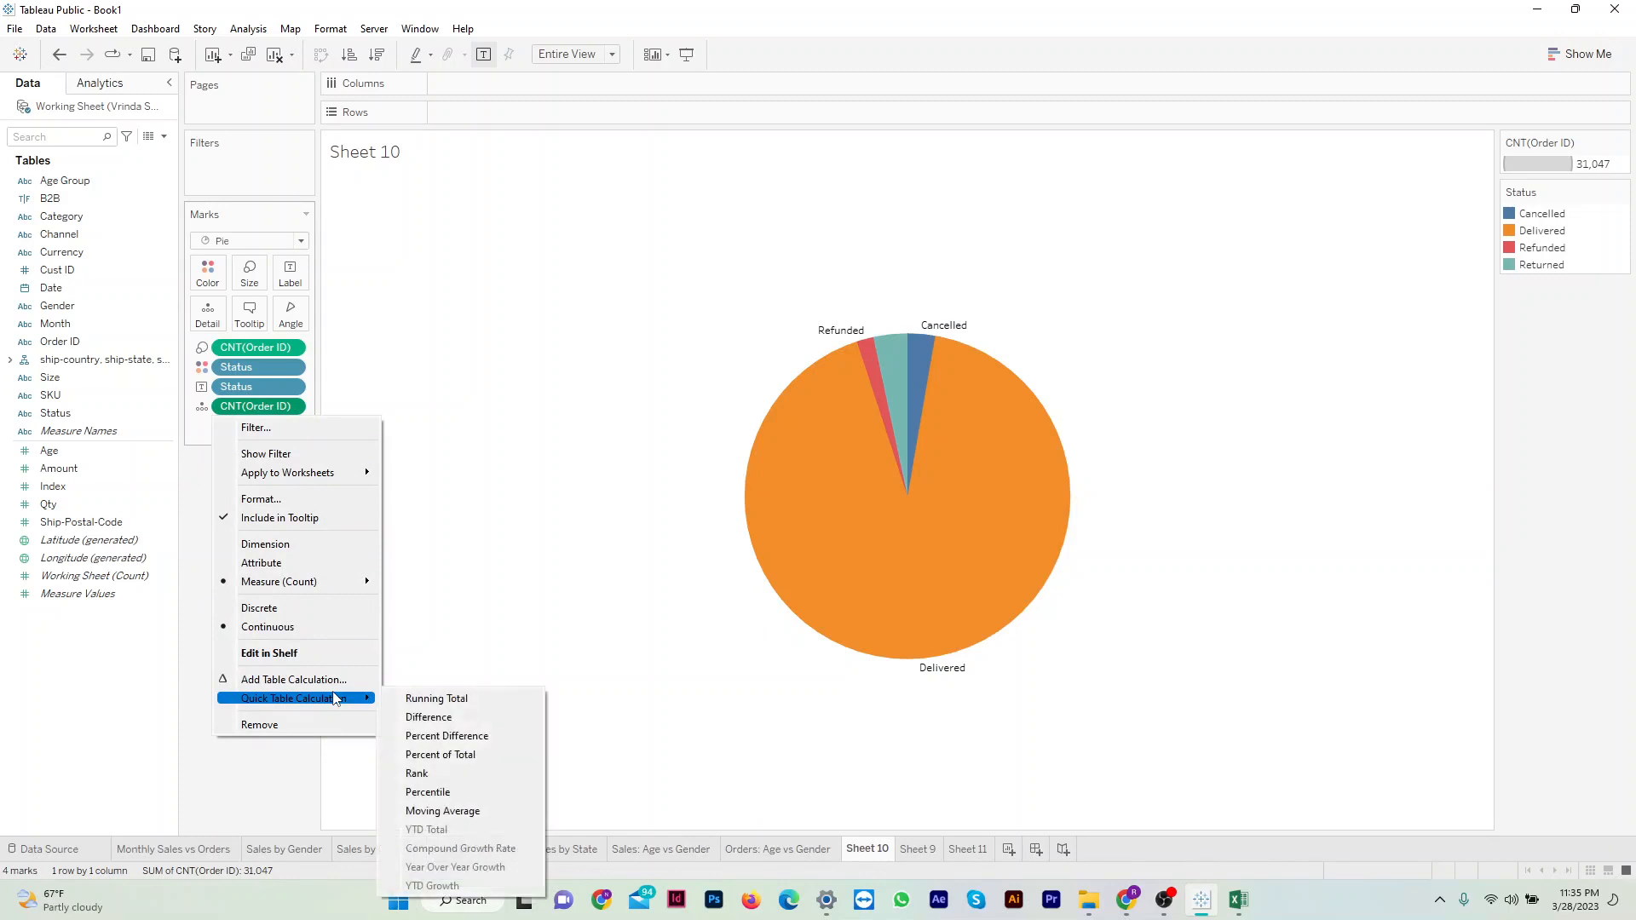
{"action": "left_click", "coordinate": [451, 755]}
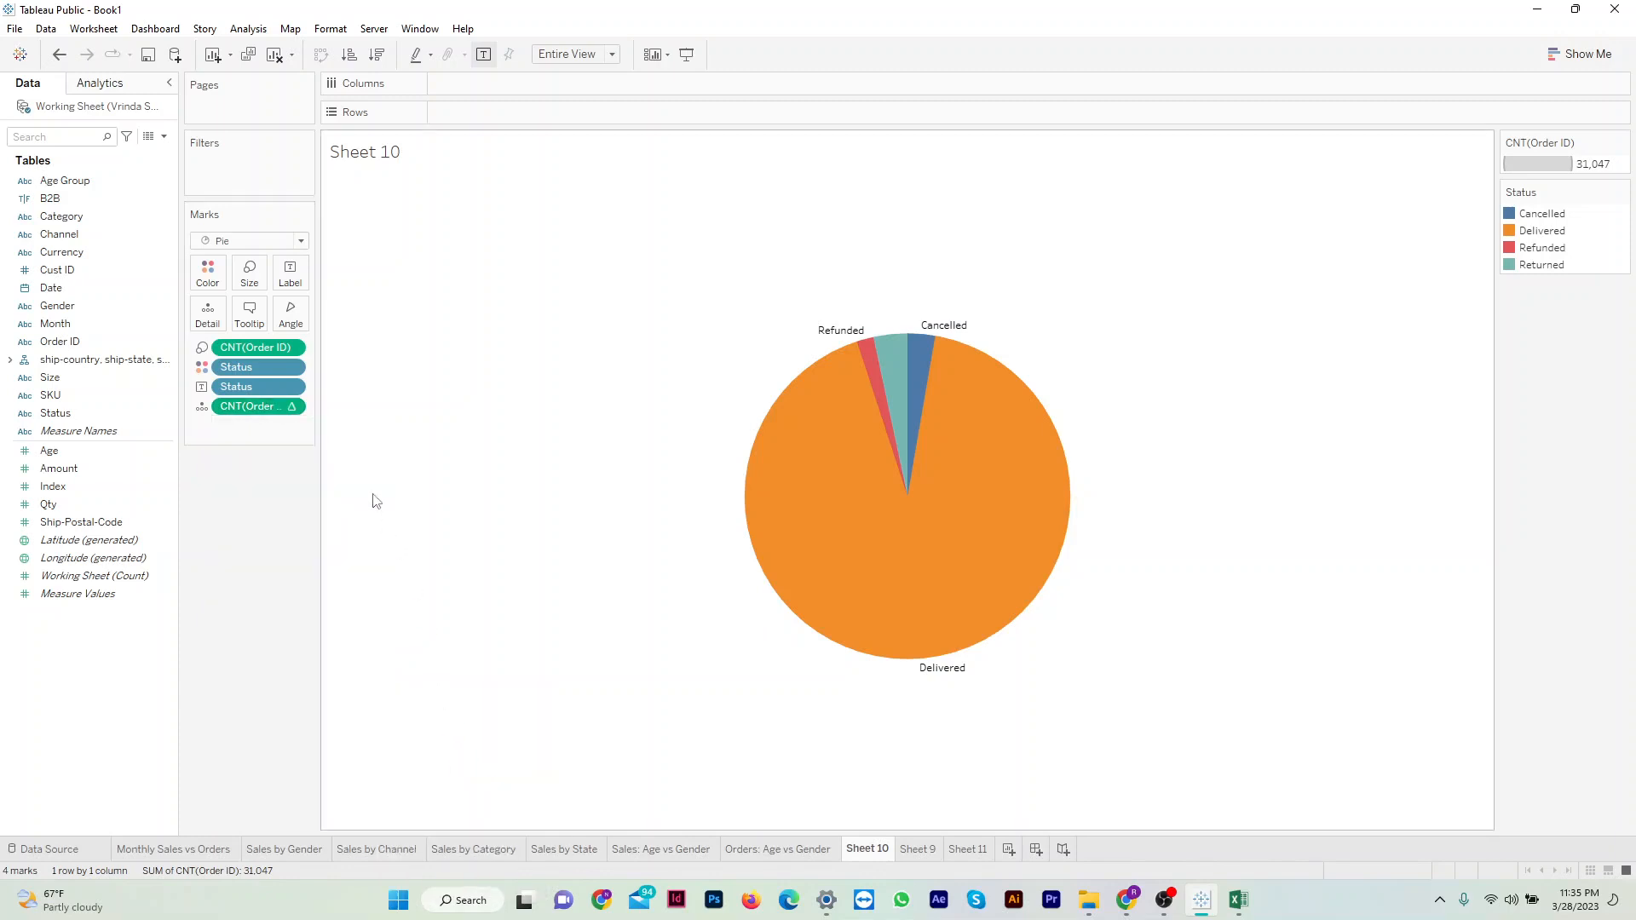
{"action": "left_click", "coordinate": [204, 409]}
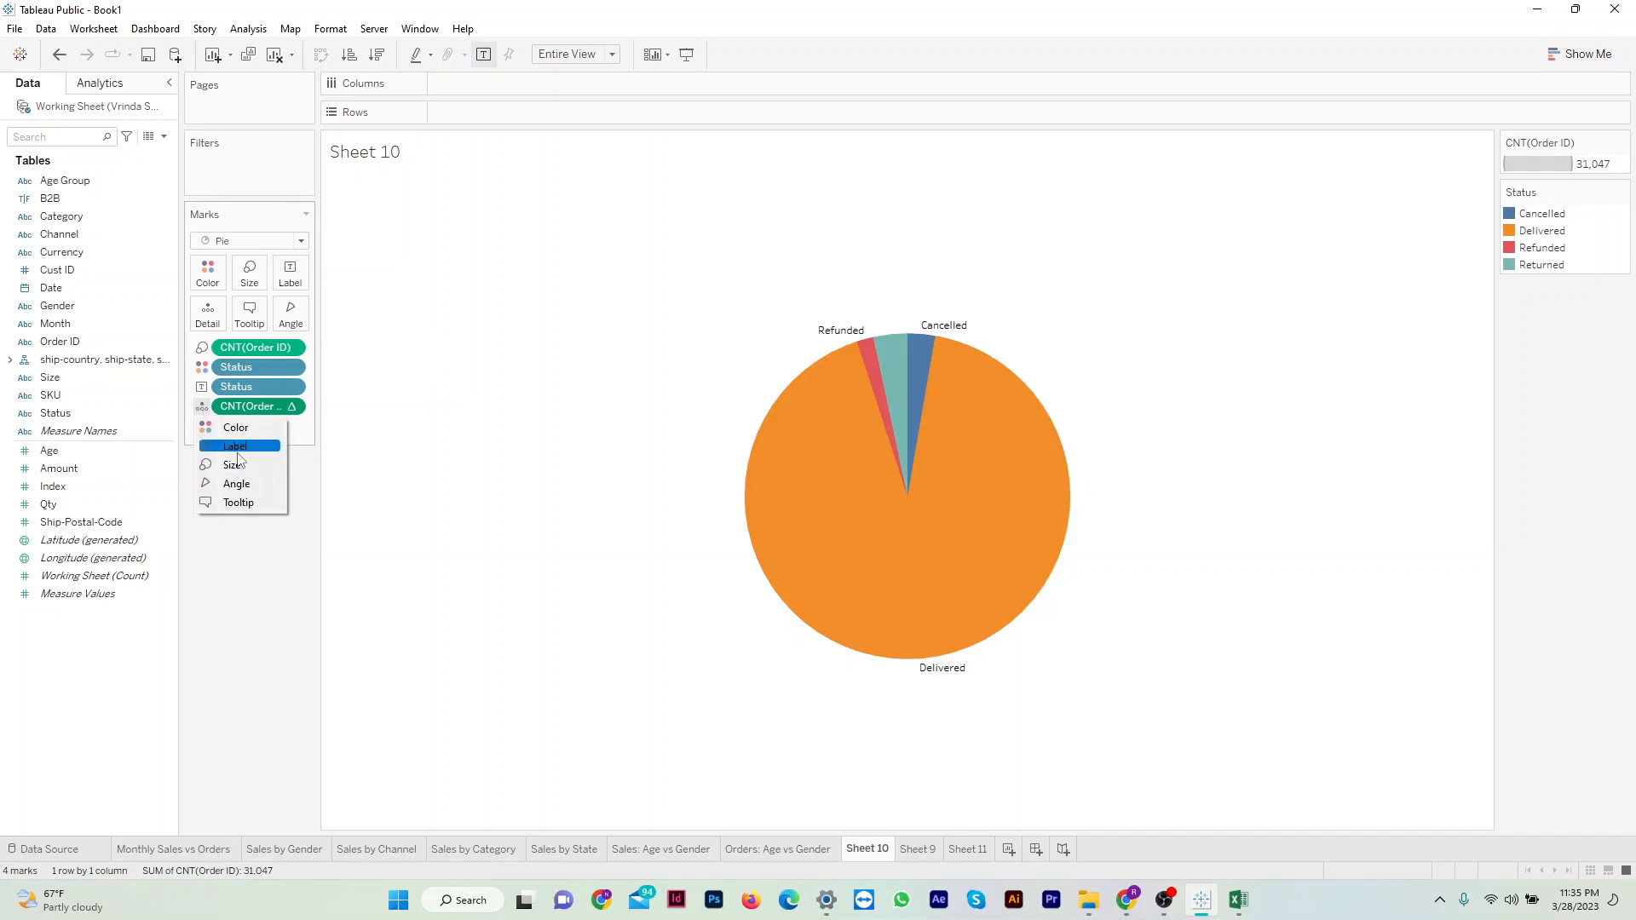
{"action": "left_click", "coordinate": [241, 460]}
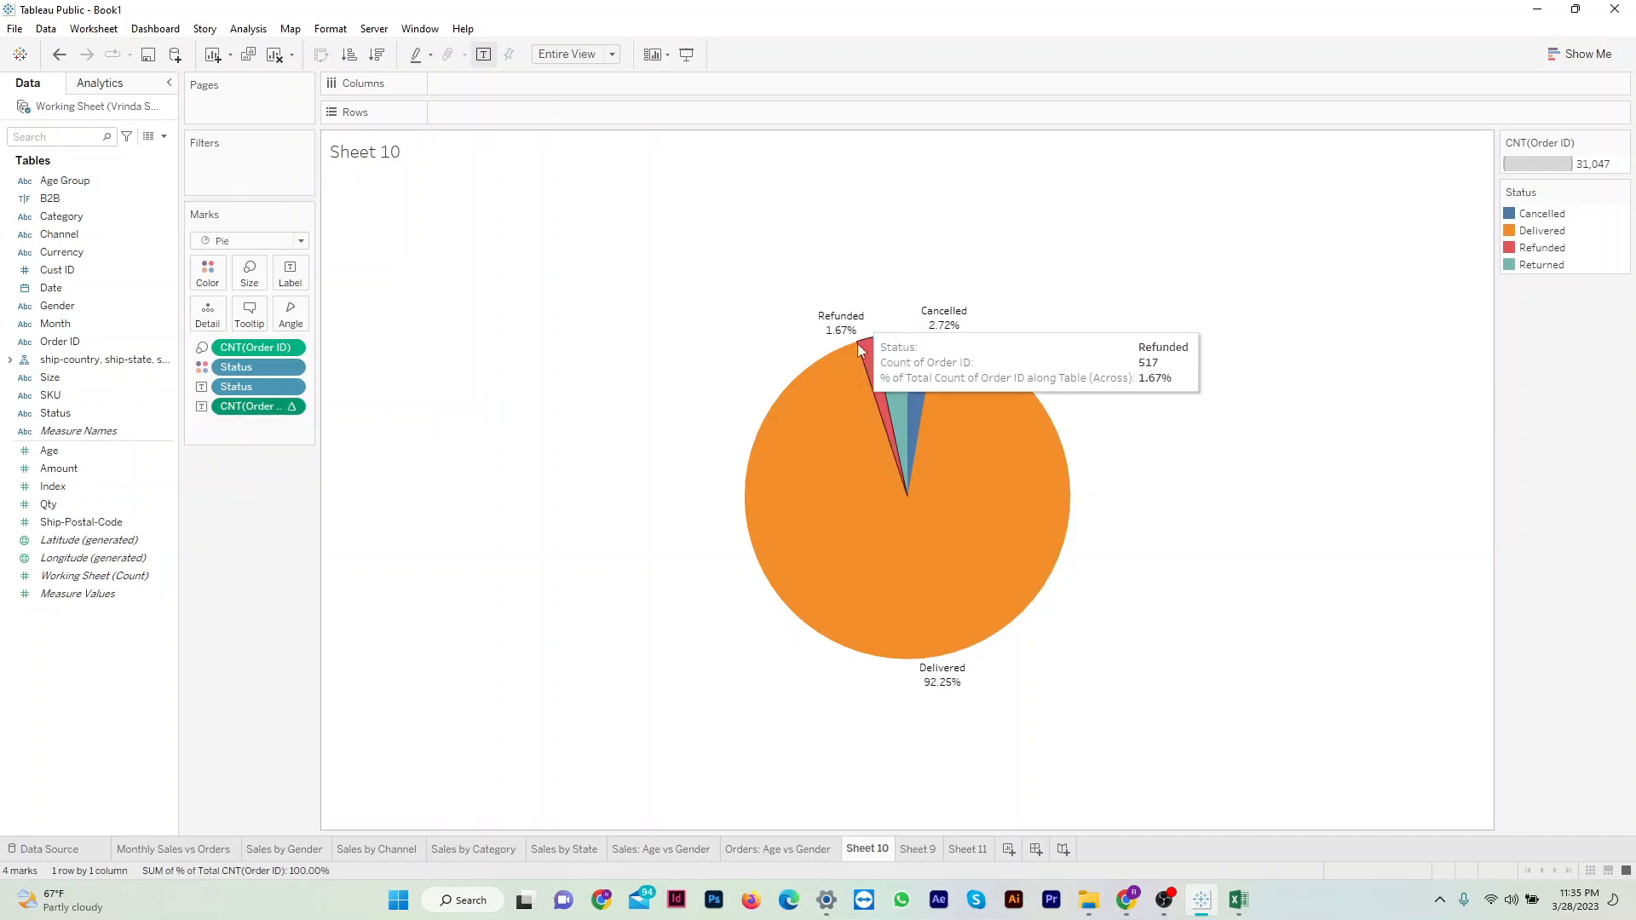
Reposition the Refunded, Cancelled and Returned labels above the pie so that they are spaced apart and all readable.
{"action": "mouse_move", "coordinate": [830, 519]}
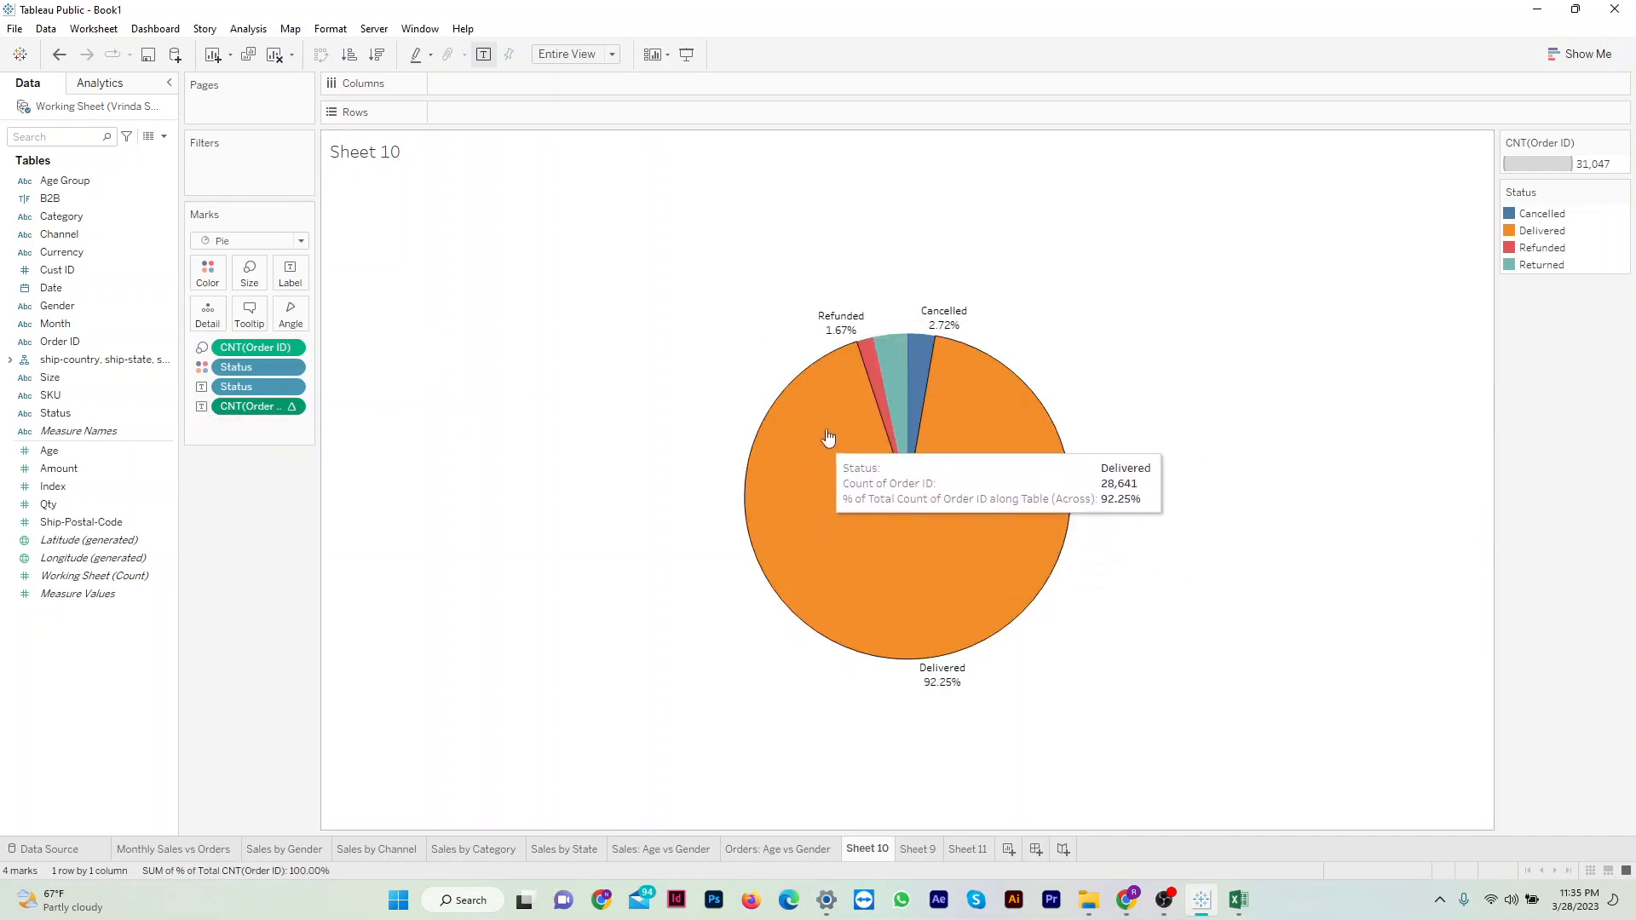
{"action": "mouse_move", "coordinate": [841, 333]}
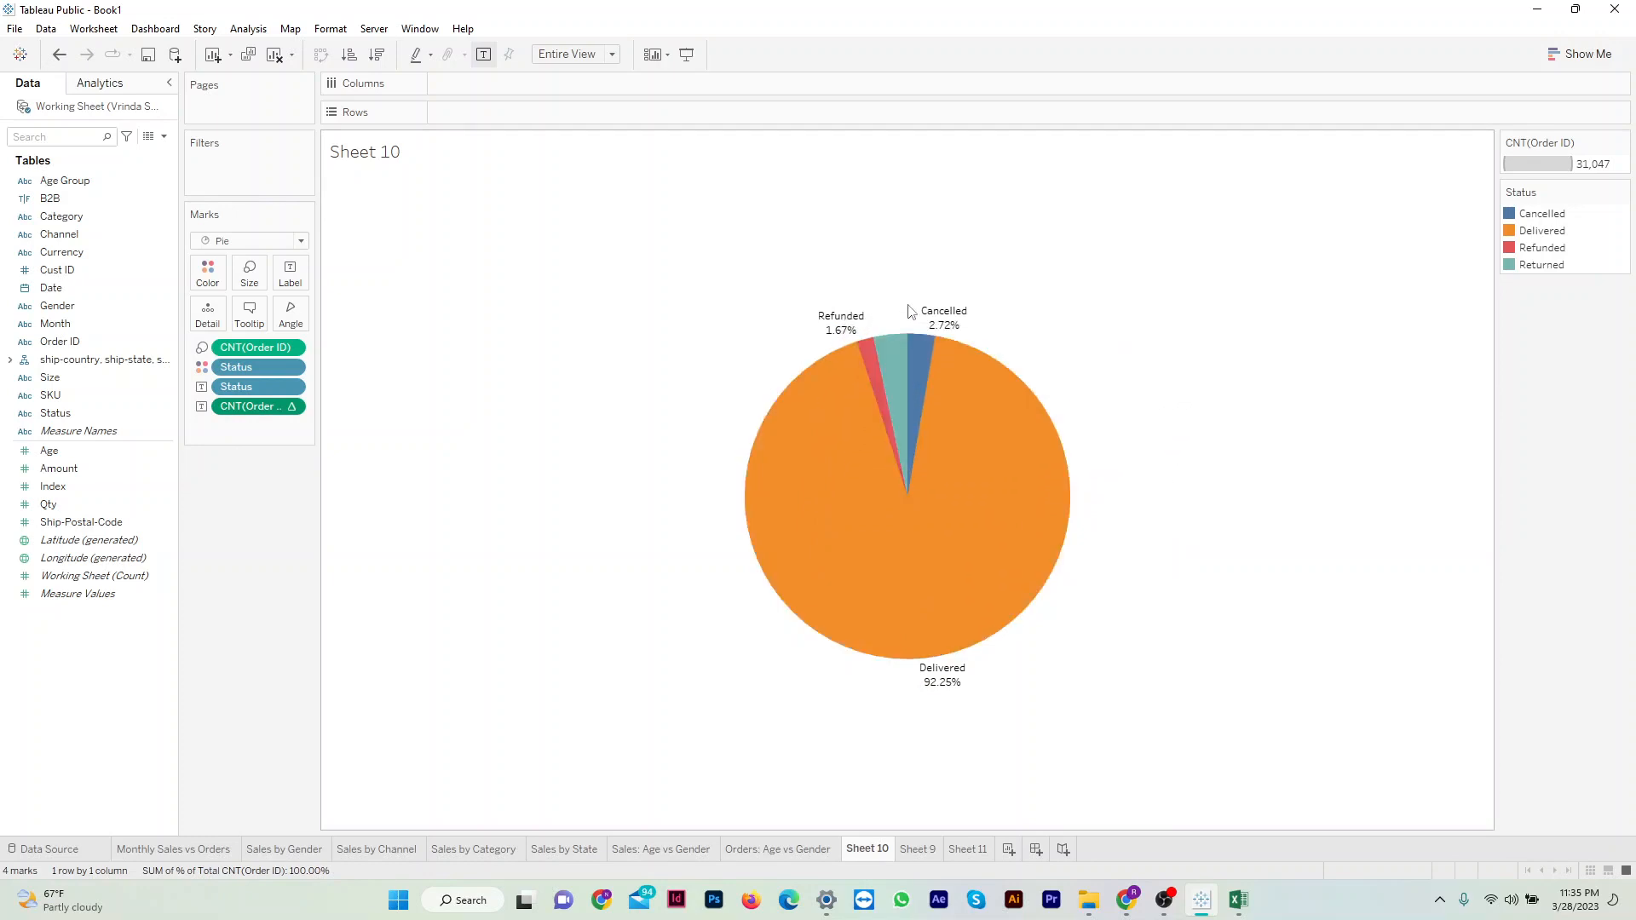
{"action": "mouse_move", "coordinate": [935, 320]}
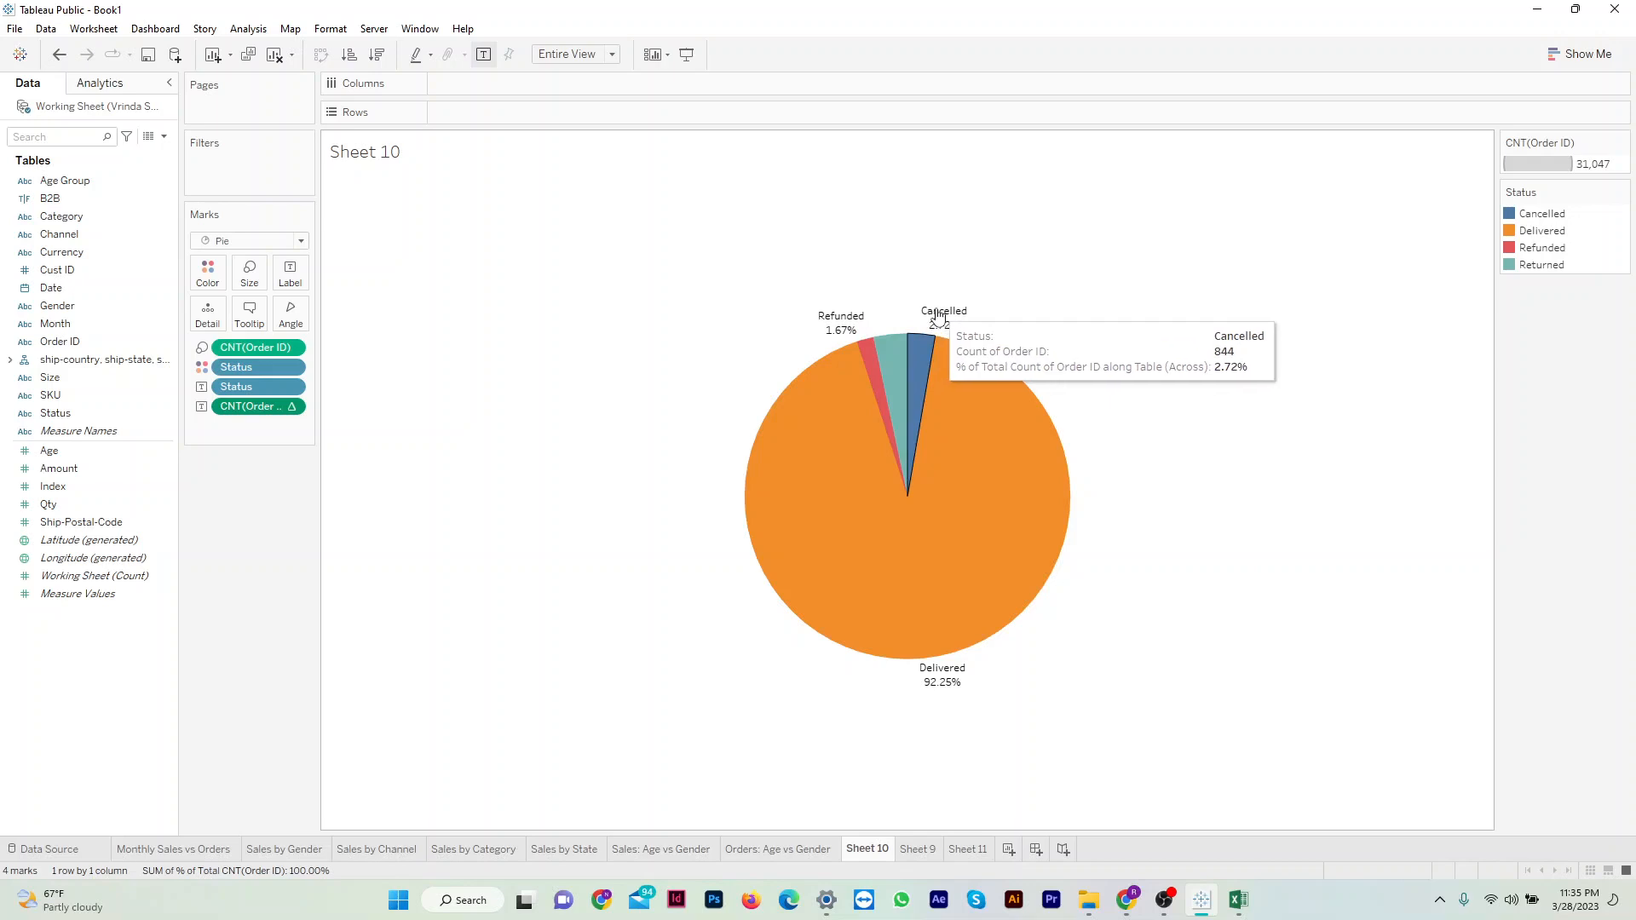
{"action": "mouse_move", "coordinate": [897, 351]}
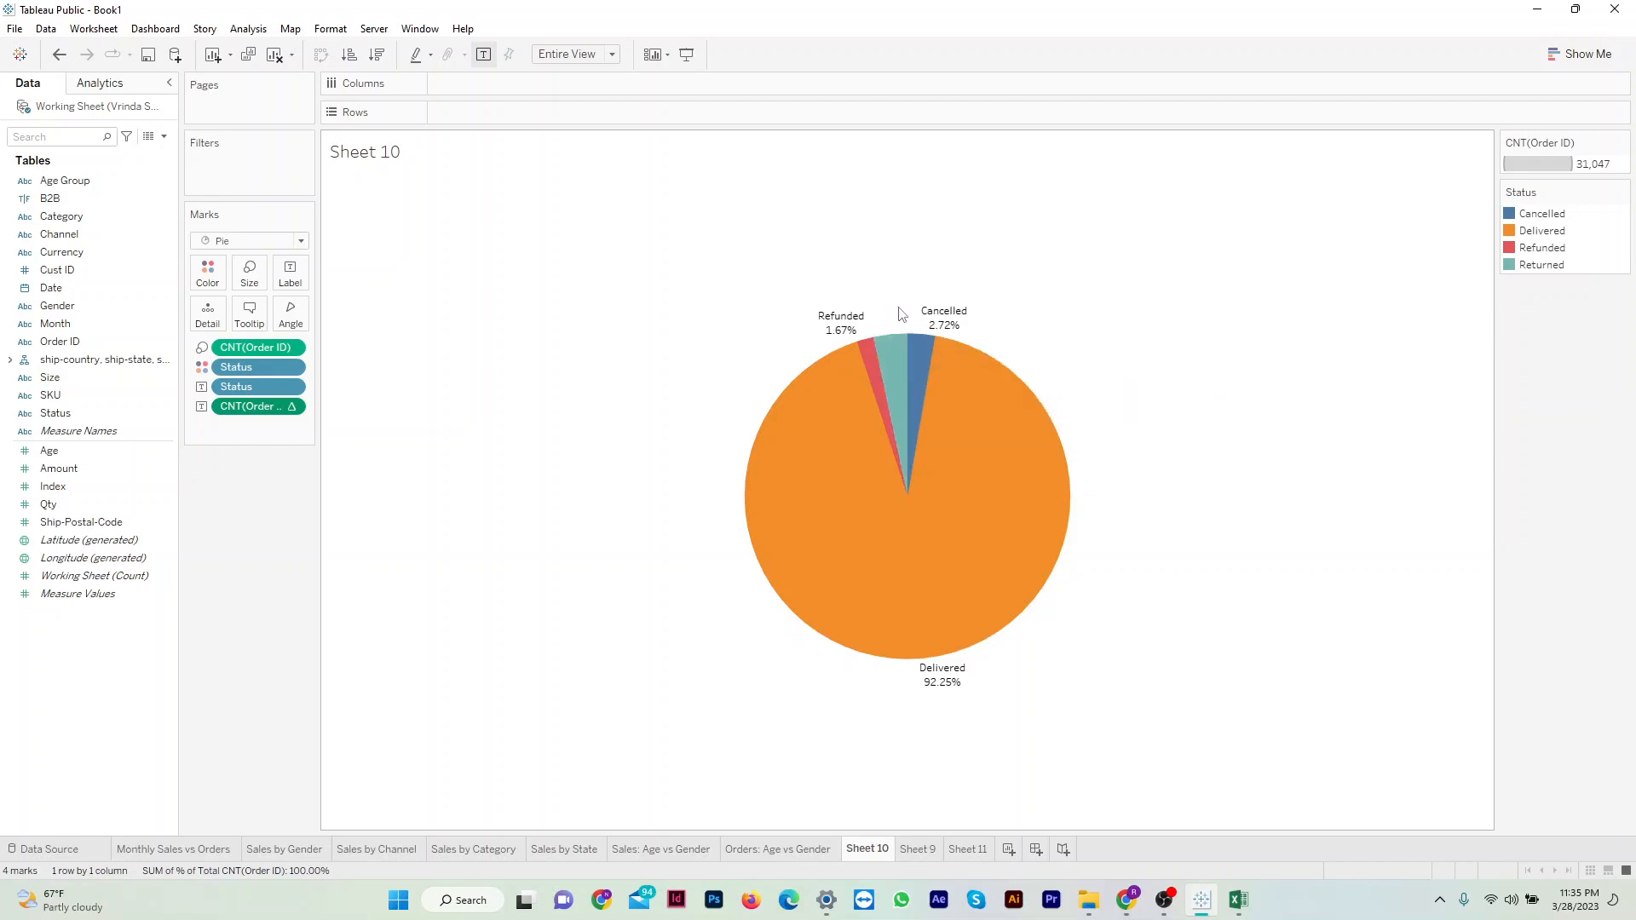
{"action": "left_click", "coordinate": [843, 324]}
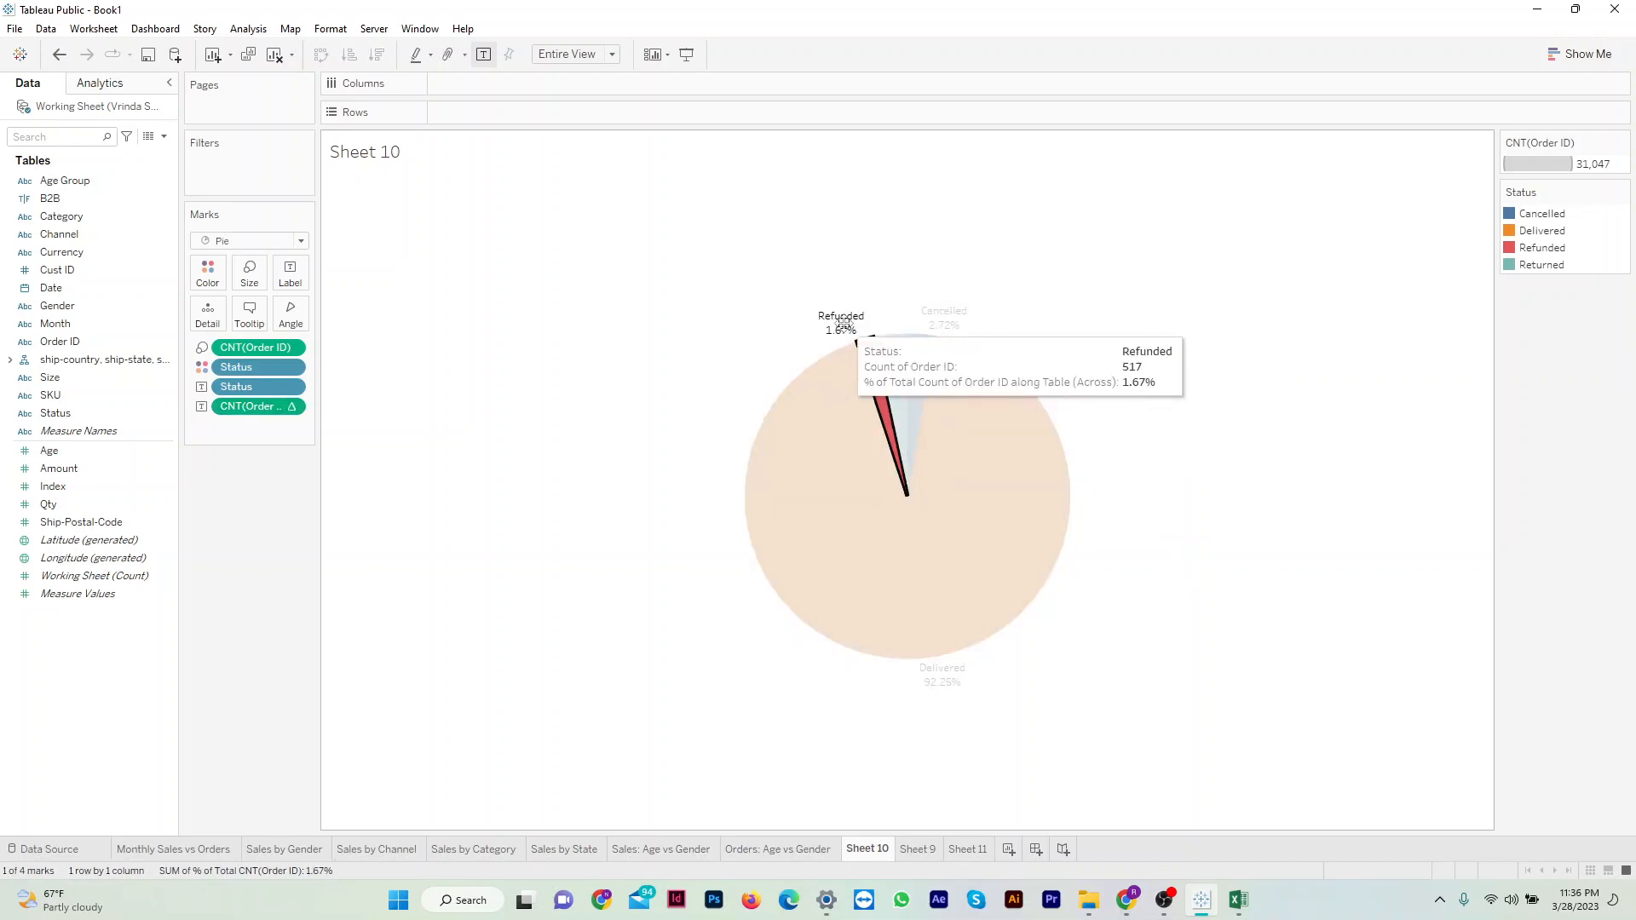
{"action": "left_click_drag", "start_coordinate": [841, 325], "coordinate": [835, 328]}
{"action": "left_click", "coordinate": [764, 353]}
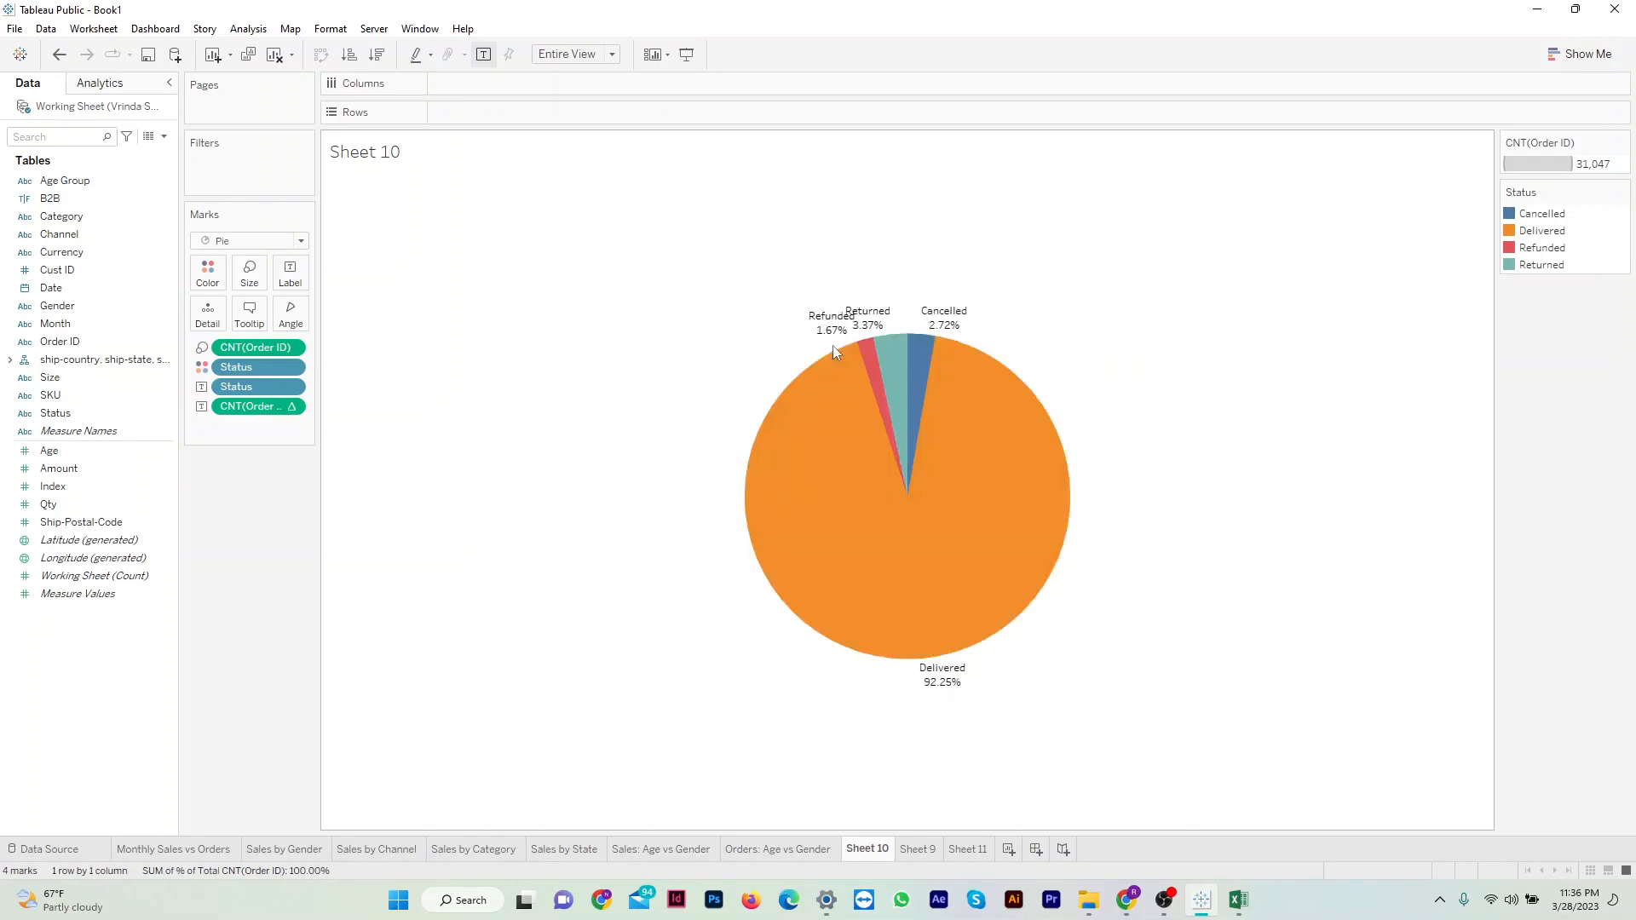
{"action": "left_click", "coordinate": [943, 314]}
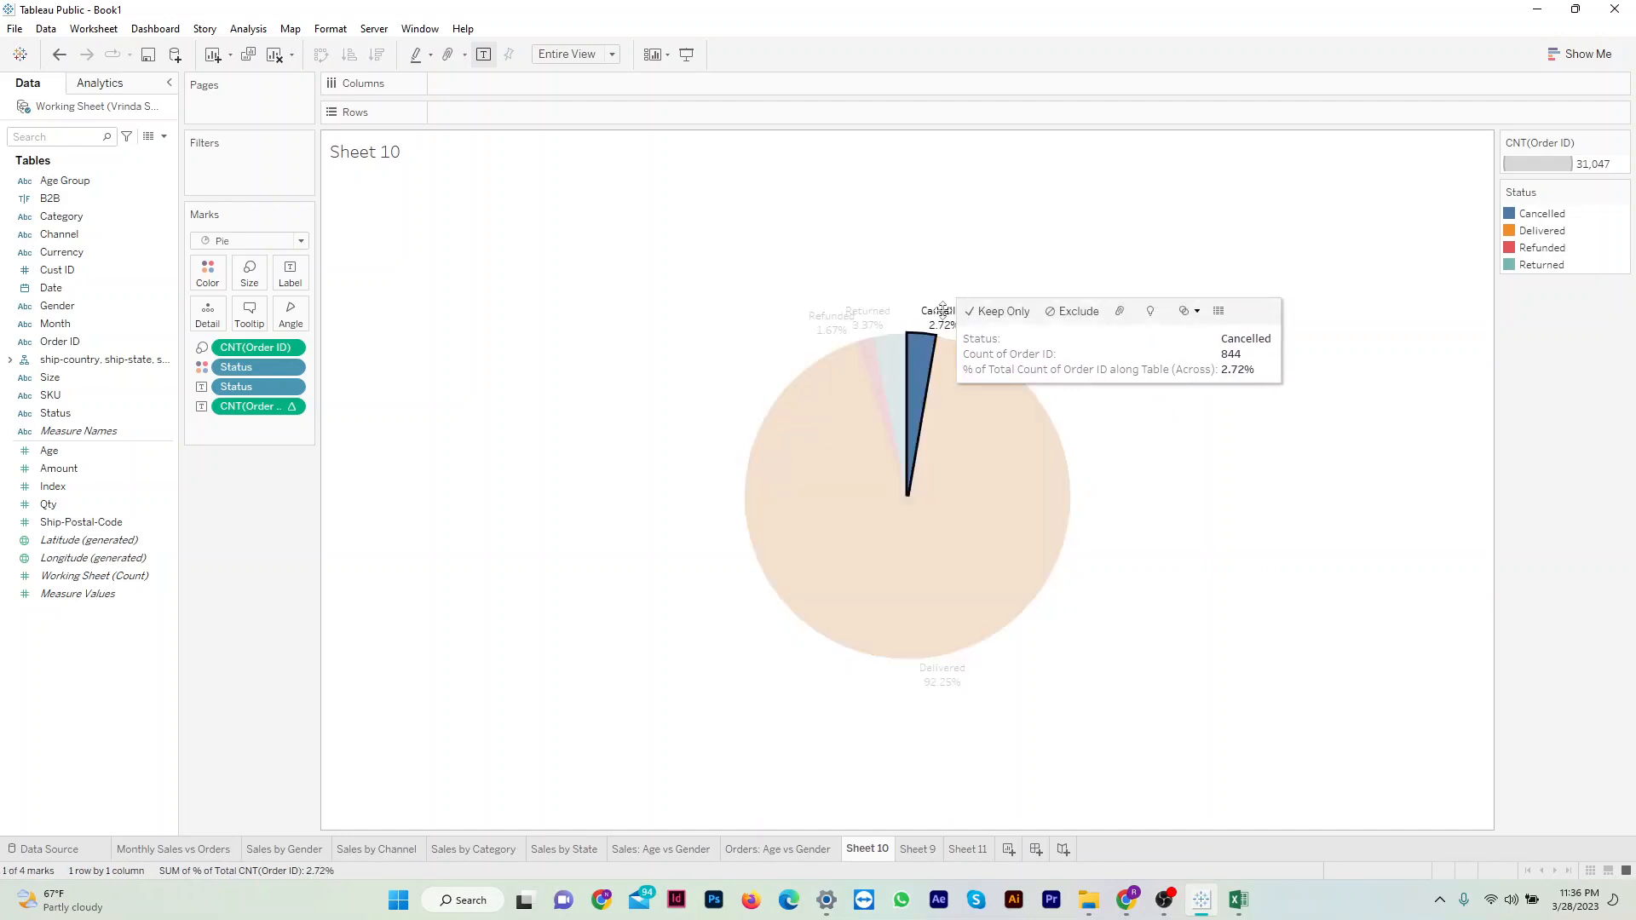
{"action": "left_click_drag", "start_coordinate": [946, 307], "coordinate": [957, 311]}
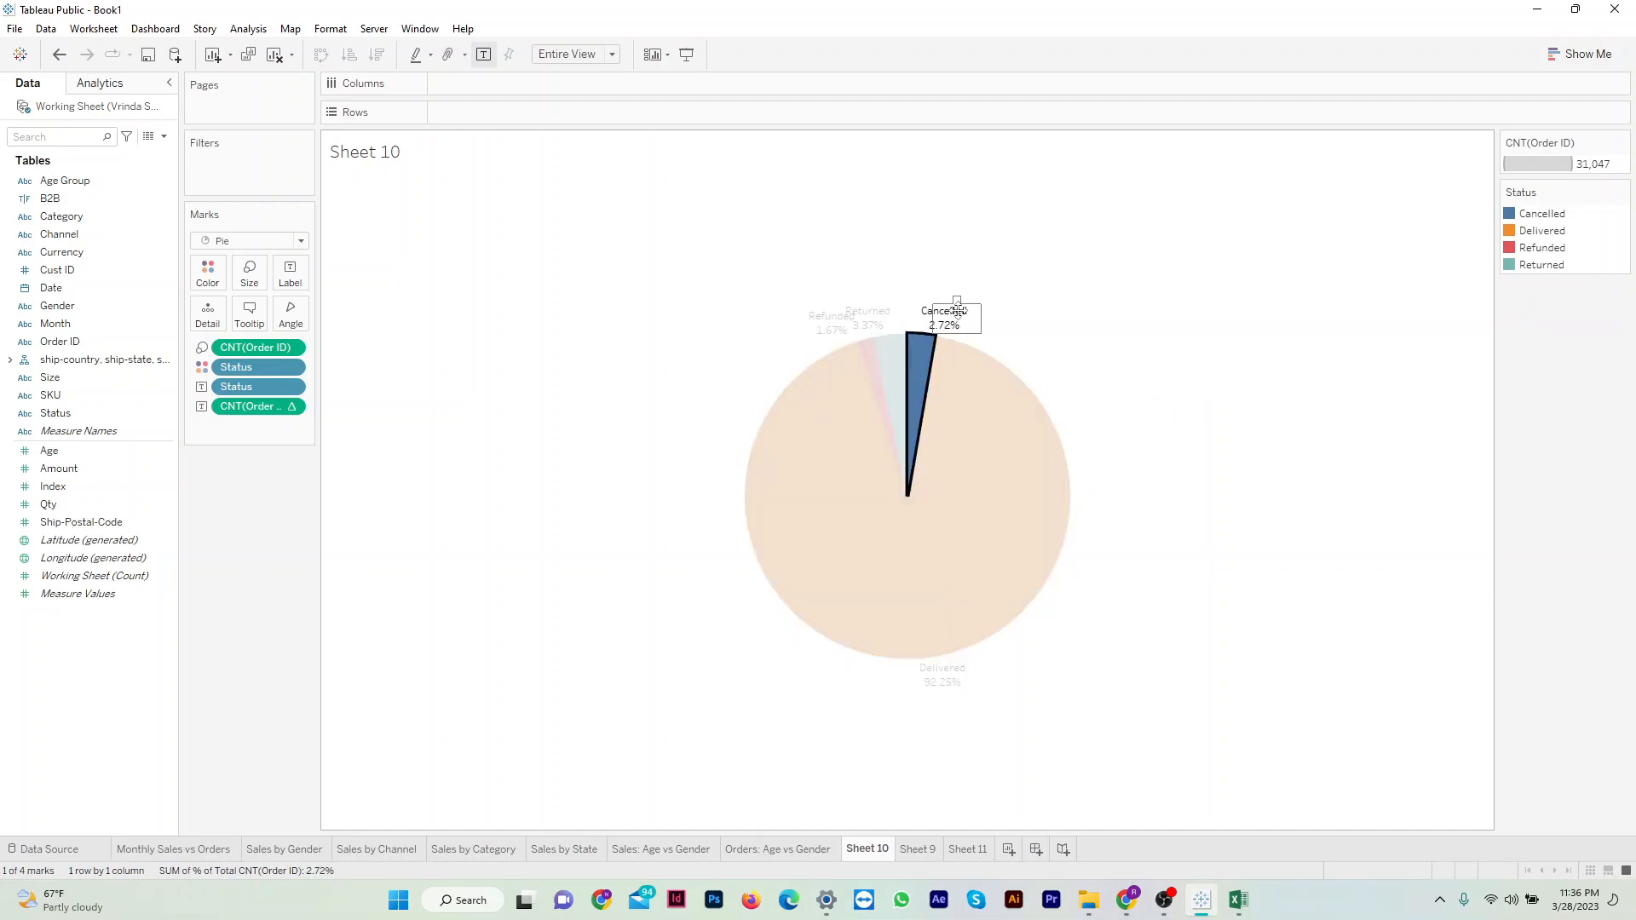
{"action": "left_click", "coordinate": [875, 312]}
{"action": "left_click_drag", "start_coordinate": [875, 308], "coordinate": [895, 297]}
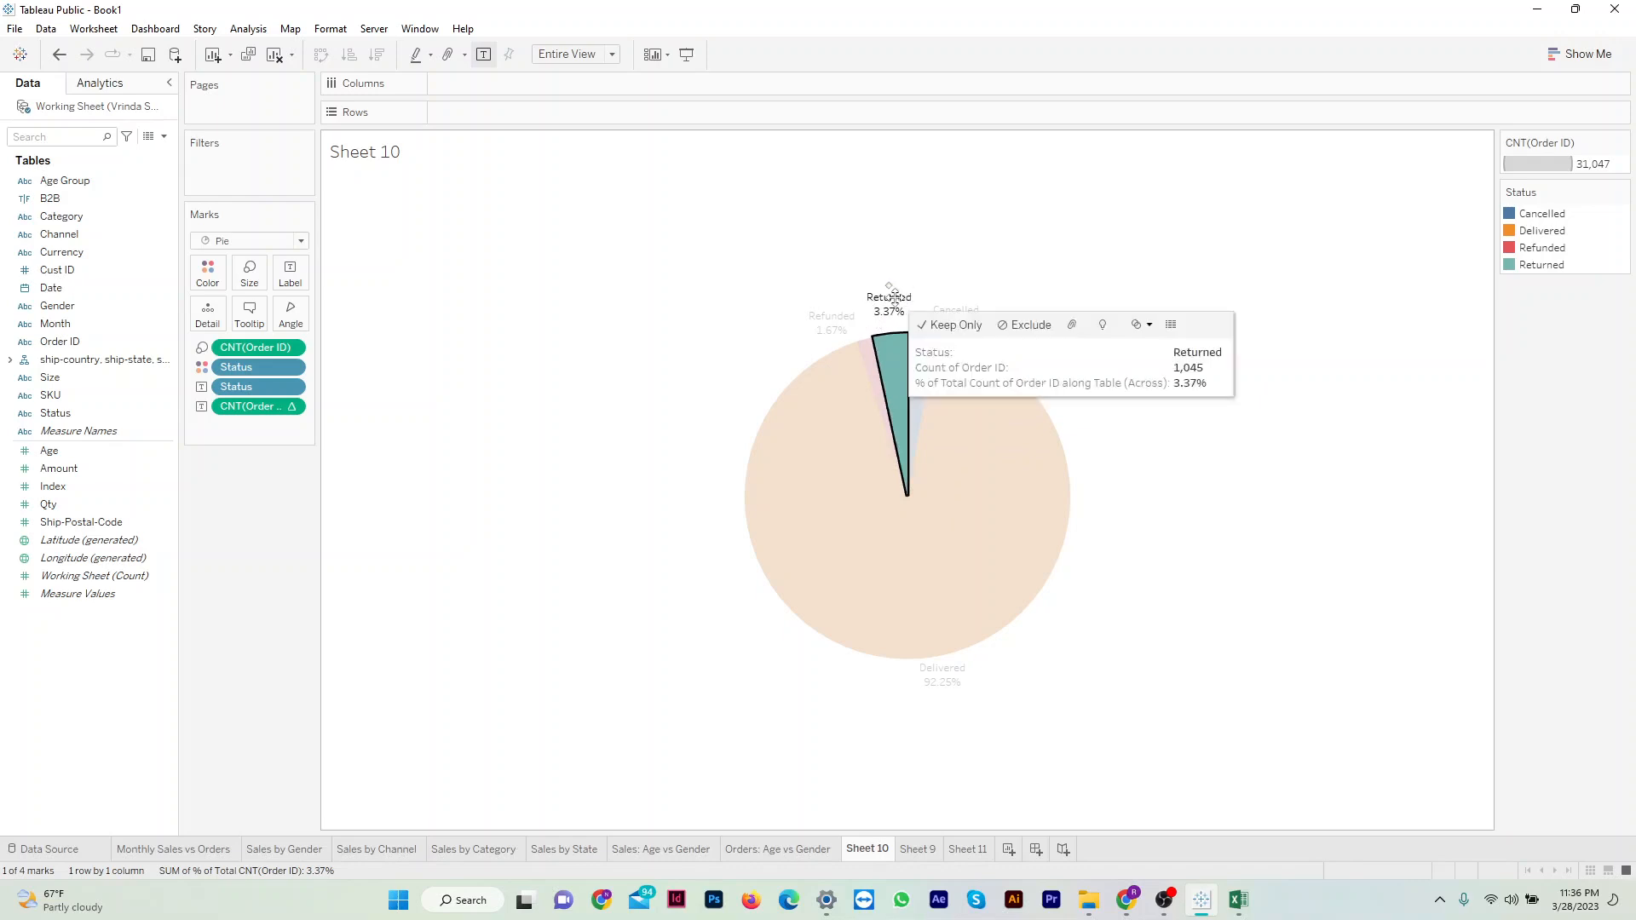
{"action": "left_click", "coordinate": [921, 268]}
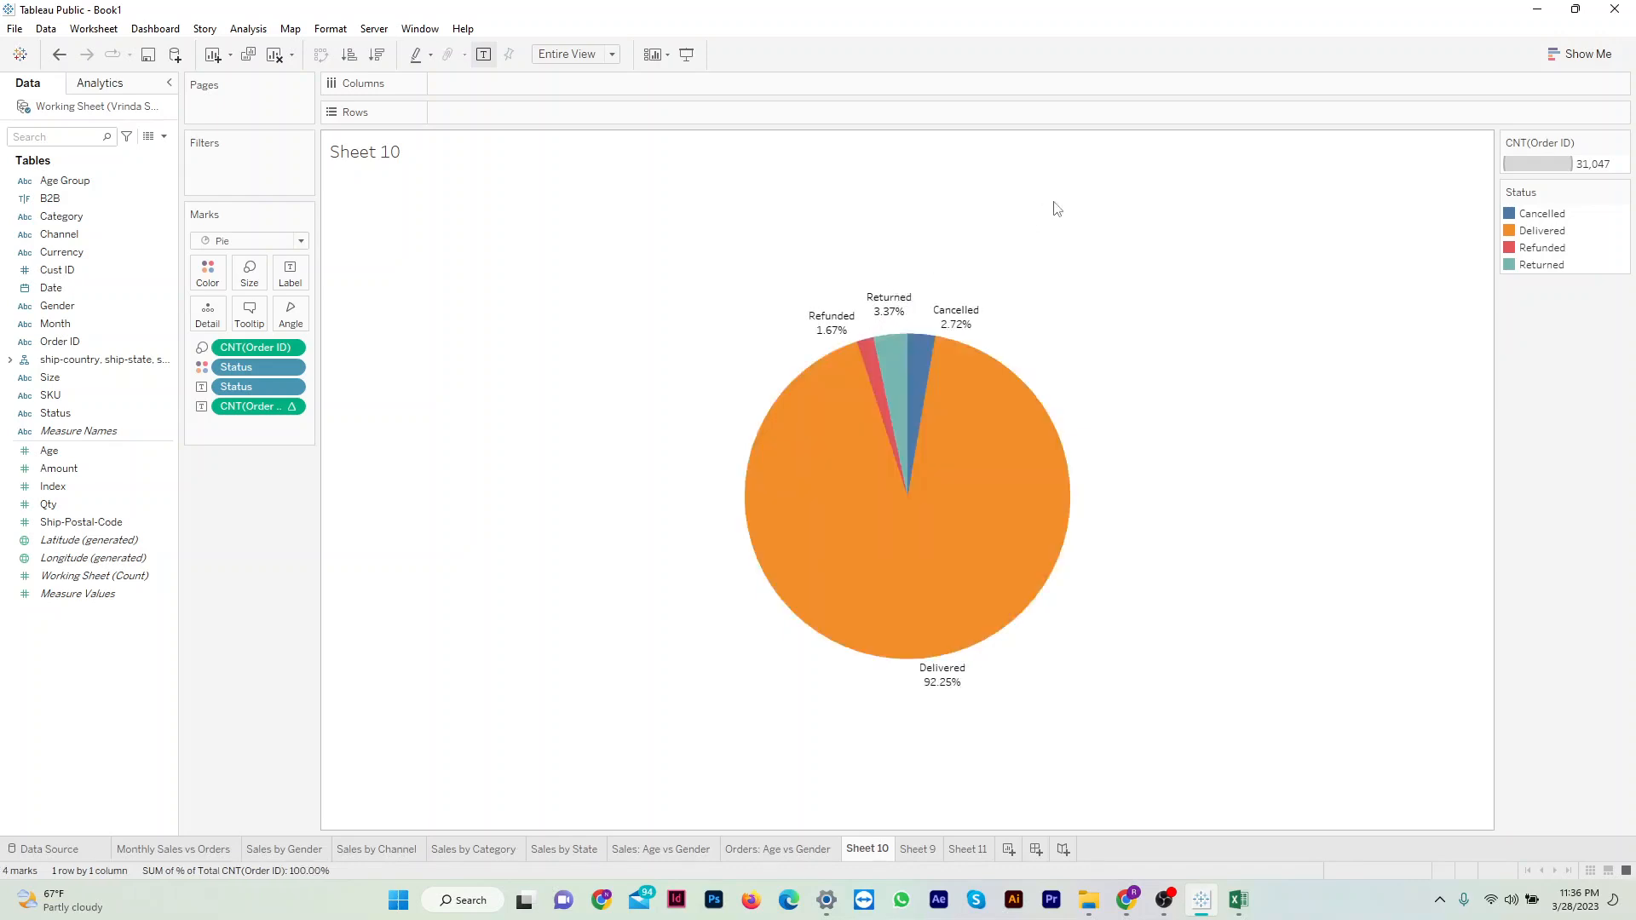
Replace the chart title with "Order Status" and center it.
{"action": "mouse_move", "coordinate": [893, 575]}
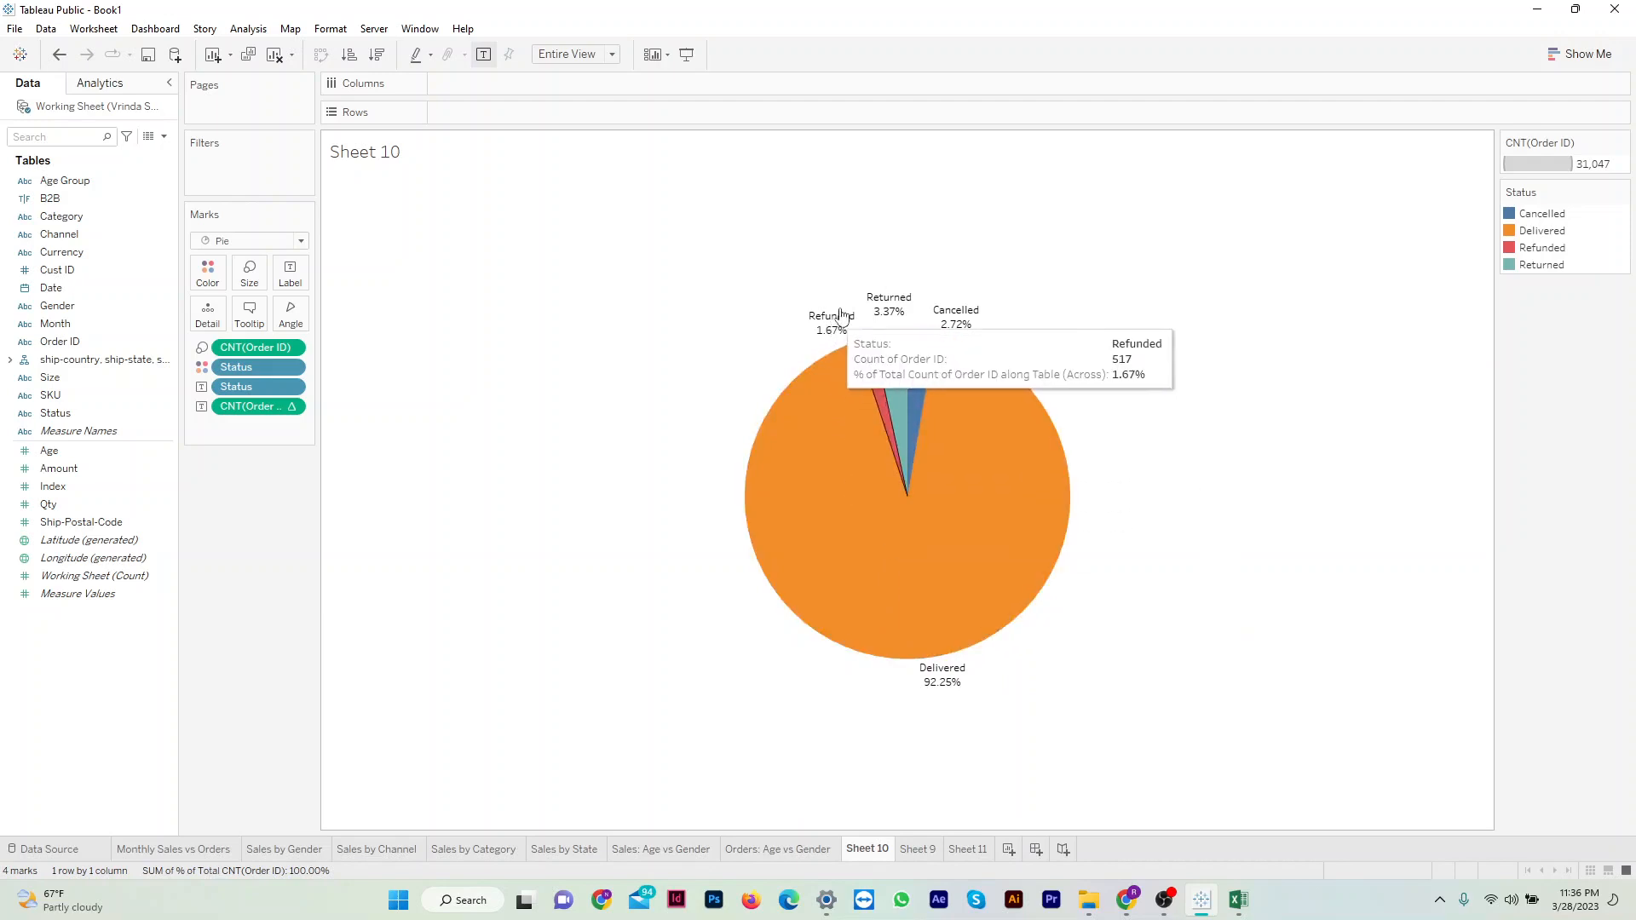
{"action": "mouse_move", "coordinate": [881, 319]}
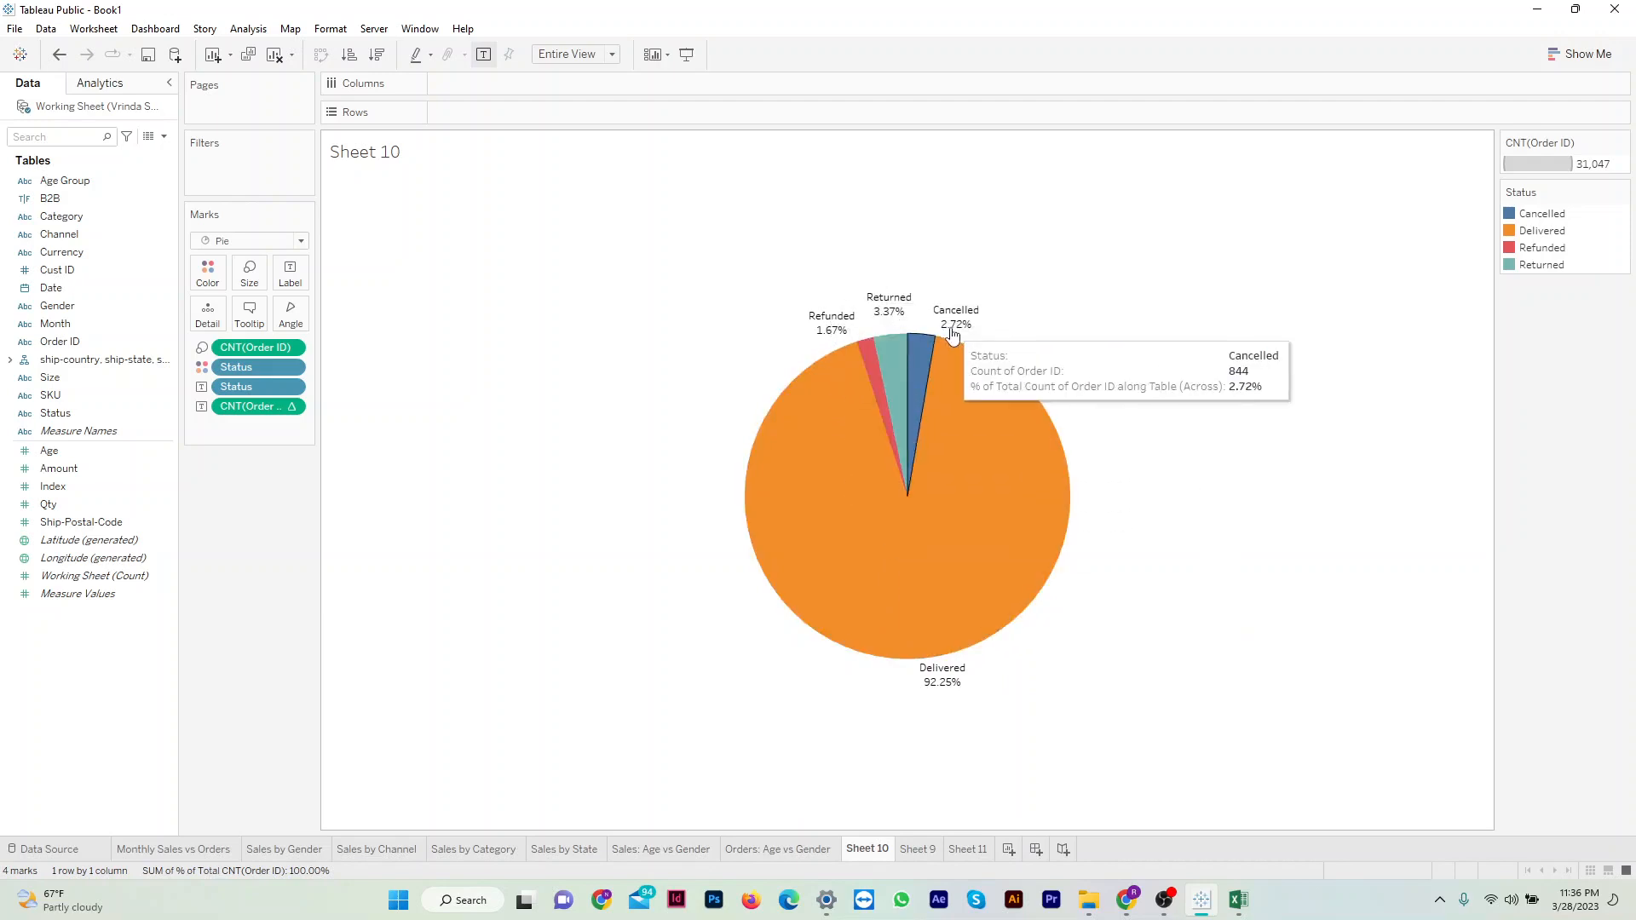
{"action": "double_click", "coordinate": [389, 157]}
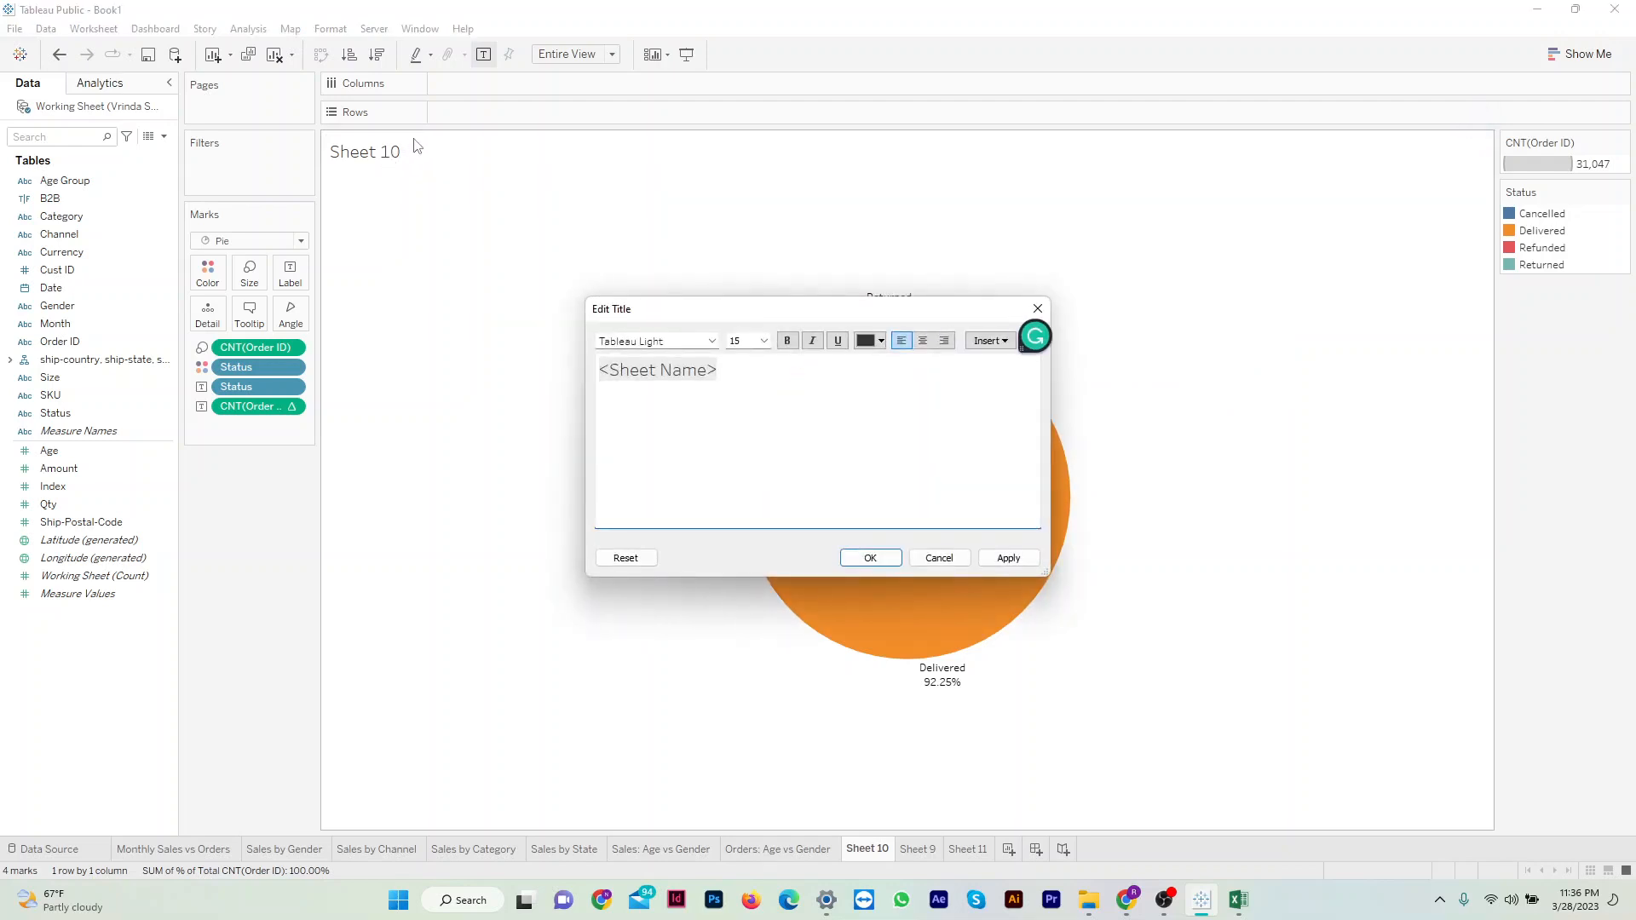
{"action": "key", "text": "ctrl+a"}
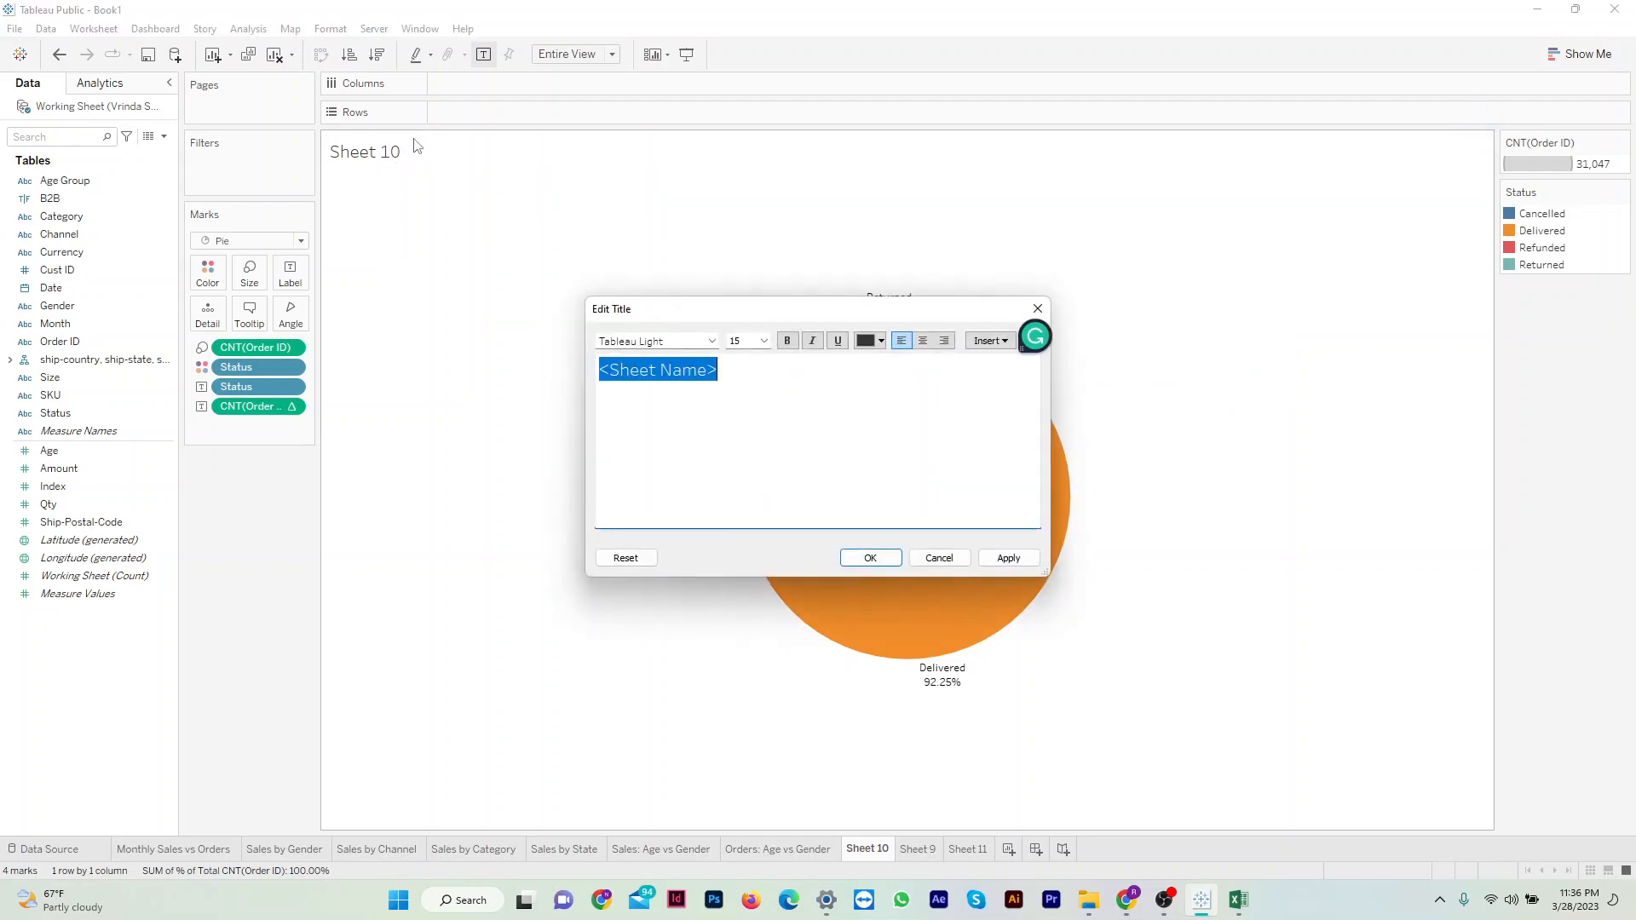
{"action": "type", "text": "Ord"}
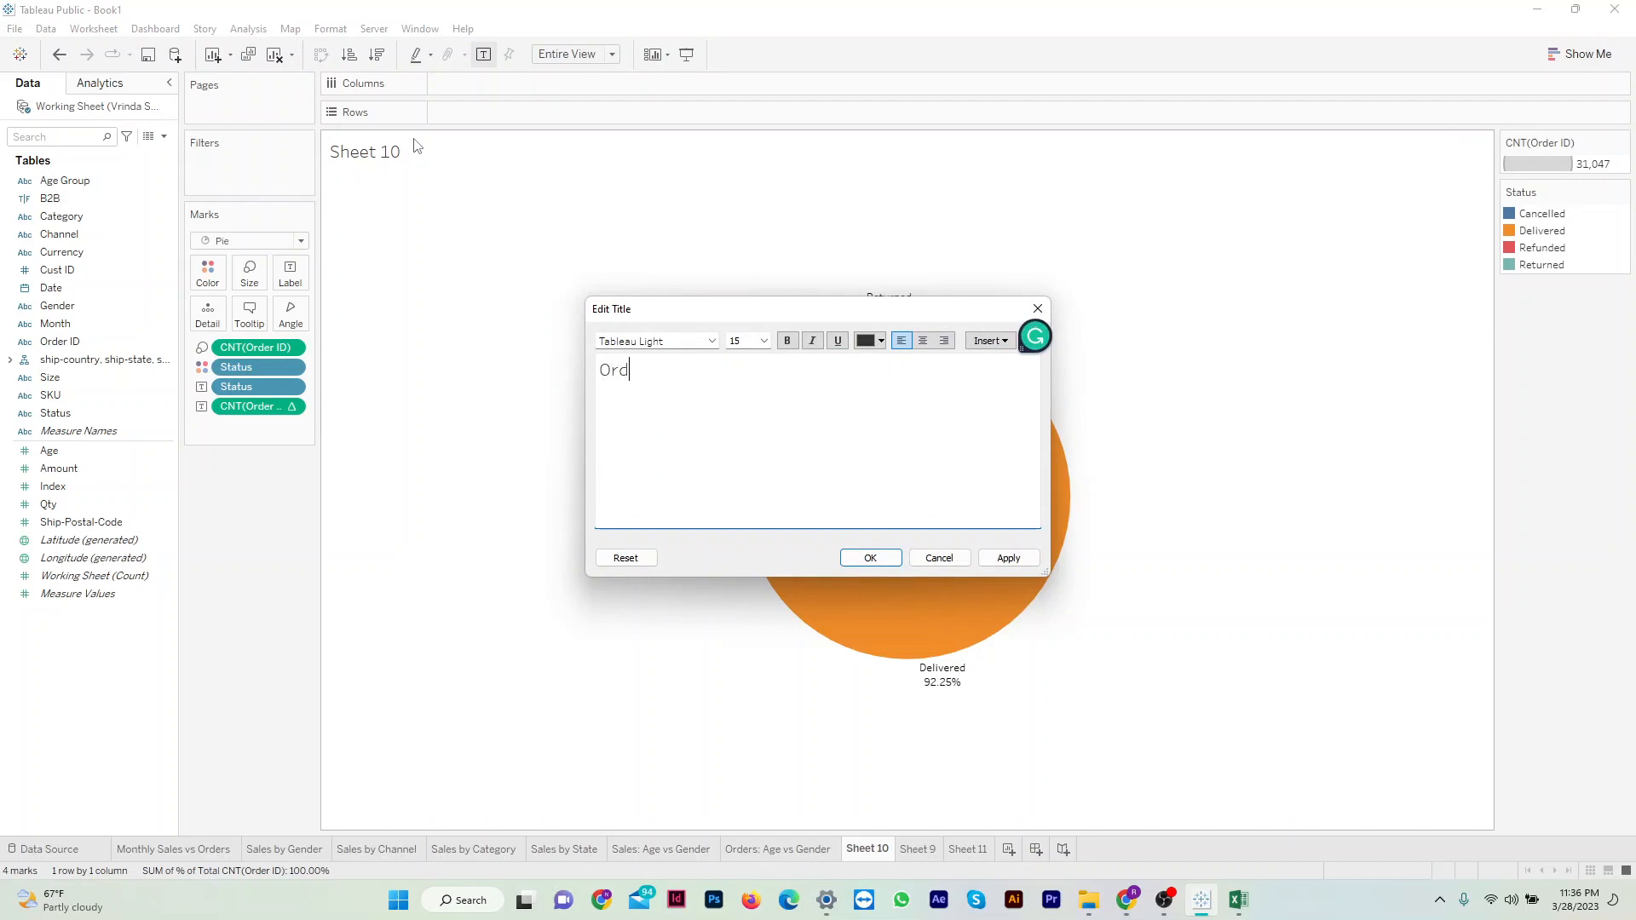
{"action": "type", "text": "er Status"}
{"action": "key", "text": "ctrl+a"}
{"action": "left_click", "coordinate": [923, 341]}
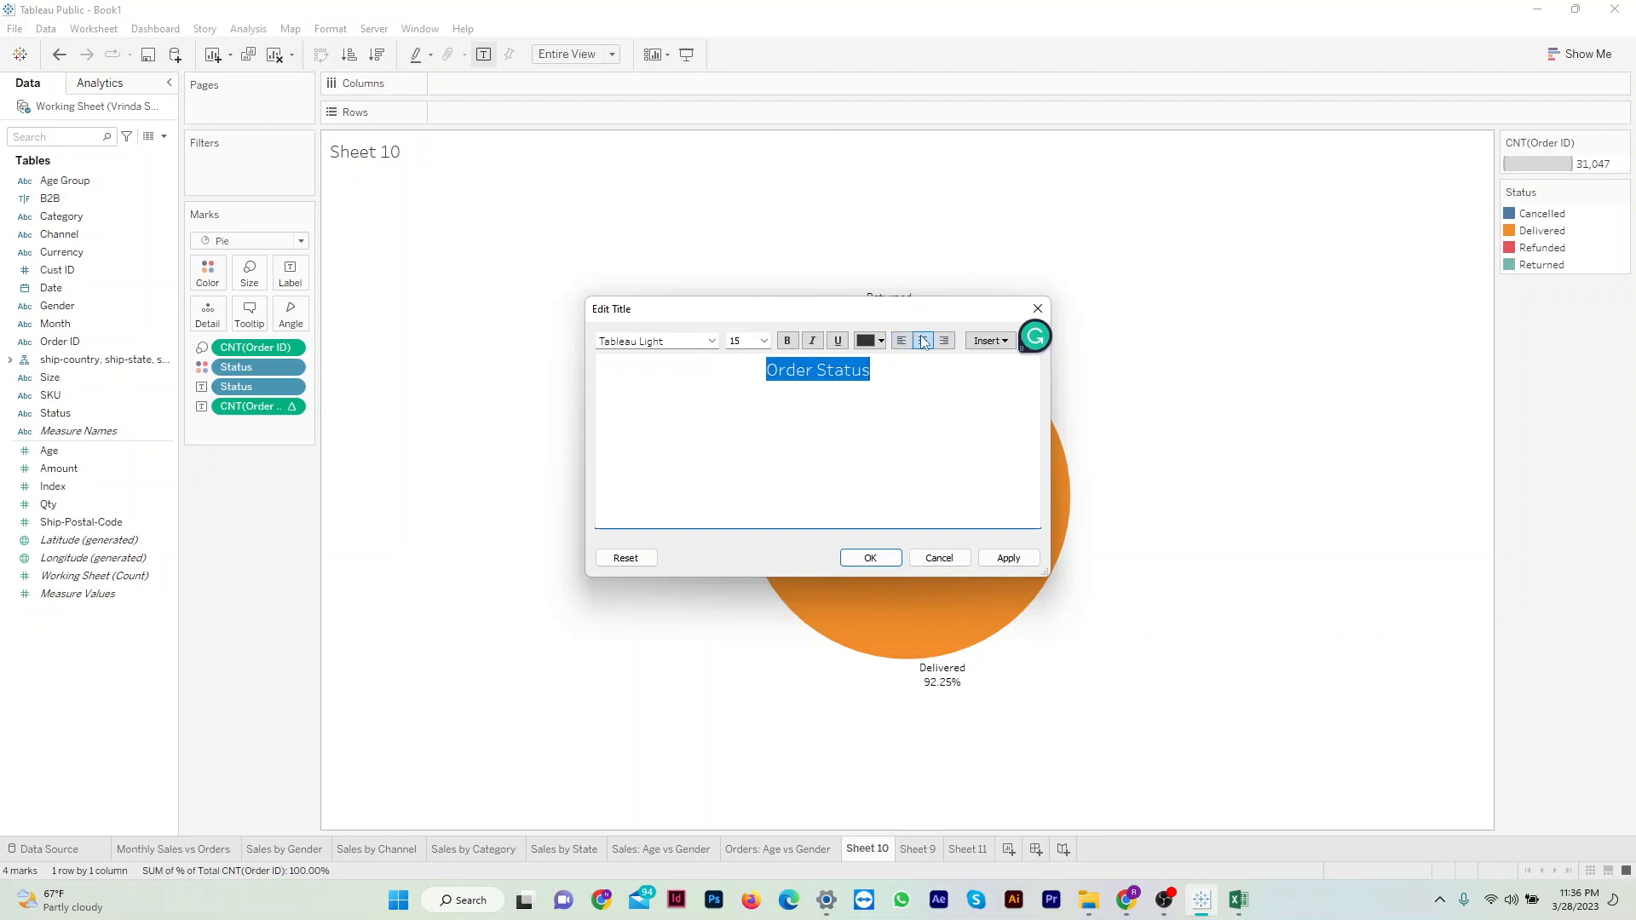
{"action": "left_click", "coordinate": [869, 555]}
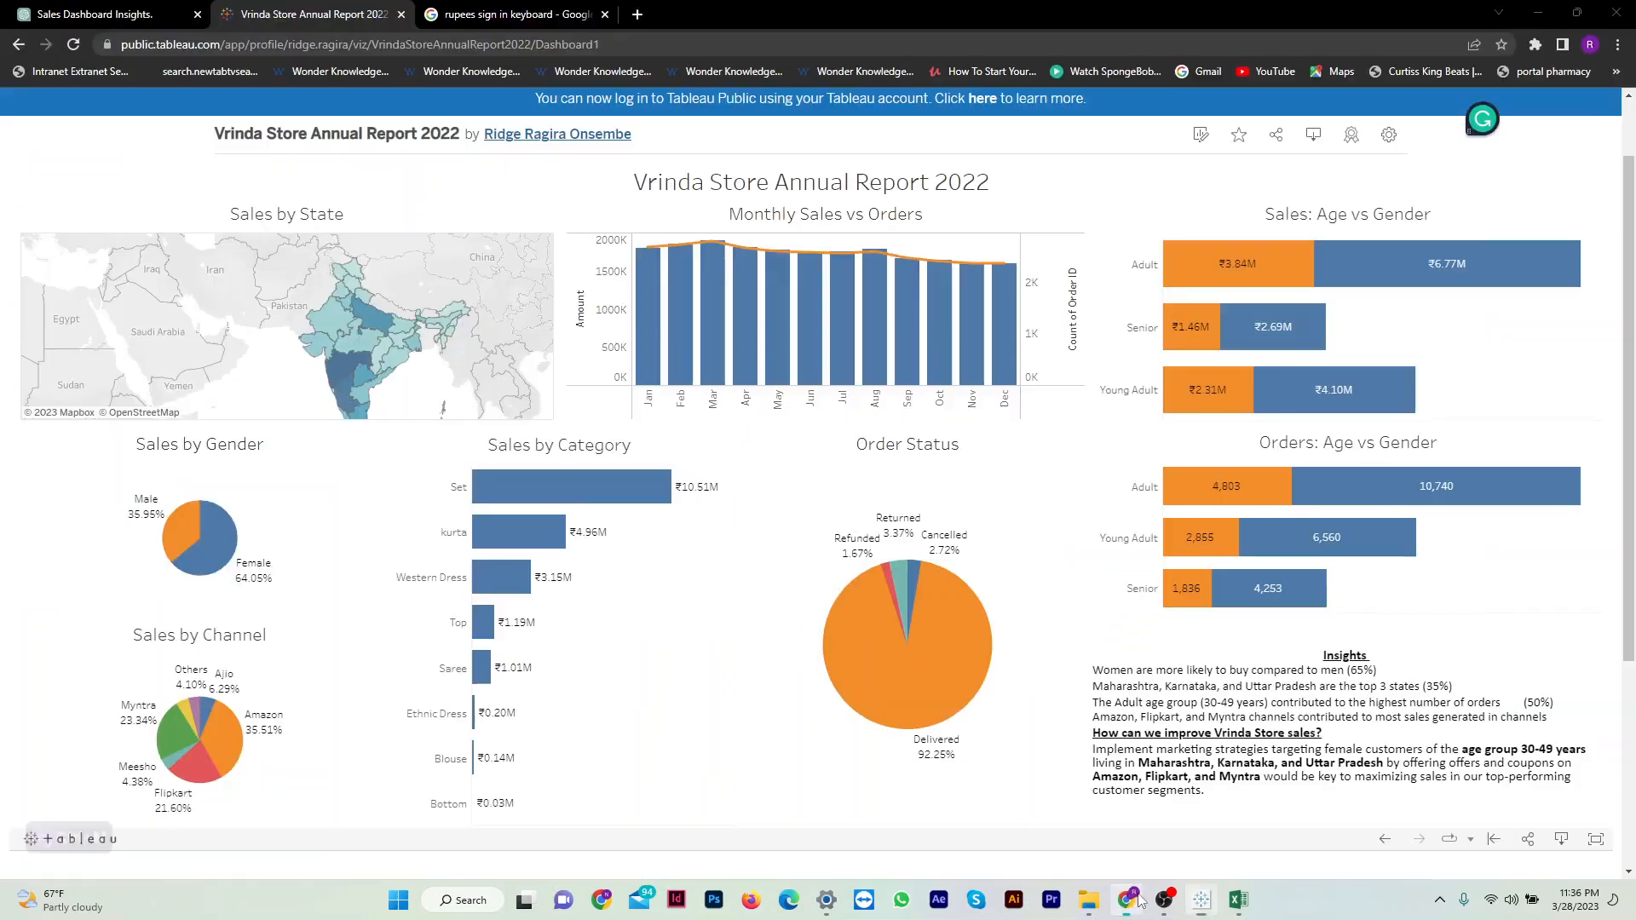
Check the published Vrinda Store report in the browser, return to Tableau Public and rename the Sheet 10 worksheet as "Order Status".
{"action": "left_click", "coordinate": [1127, 900]}
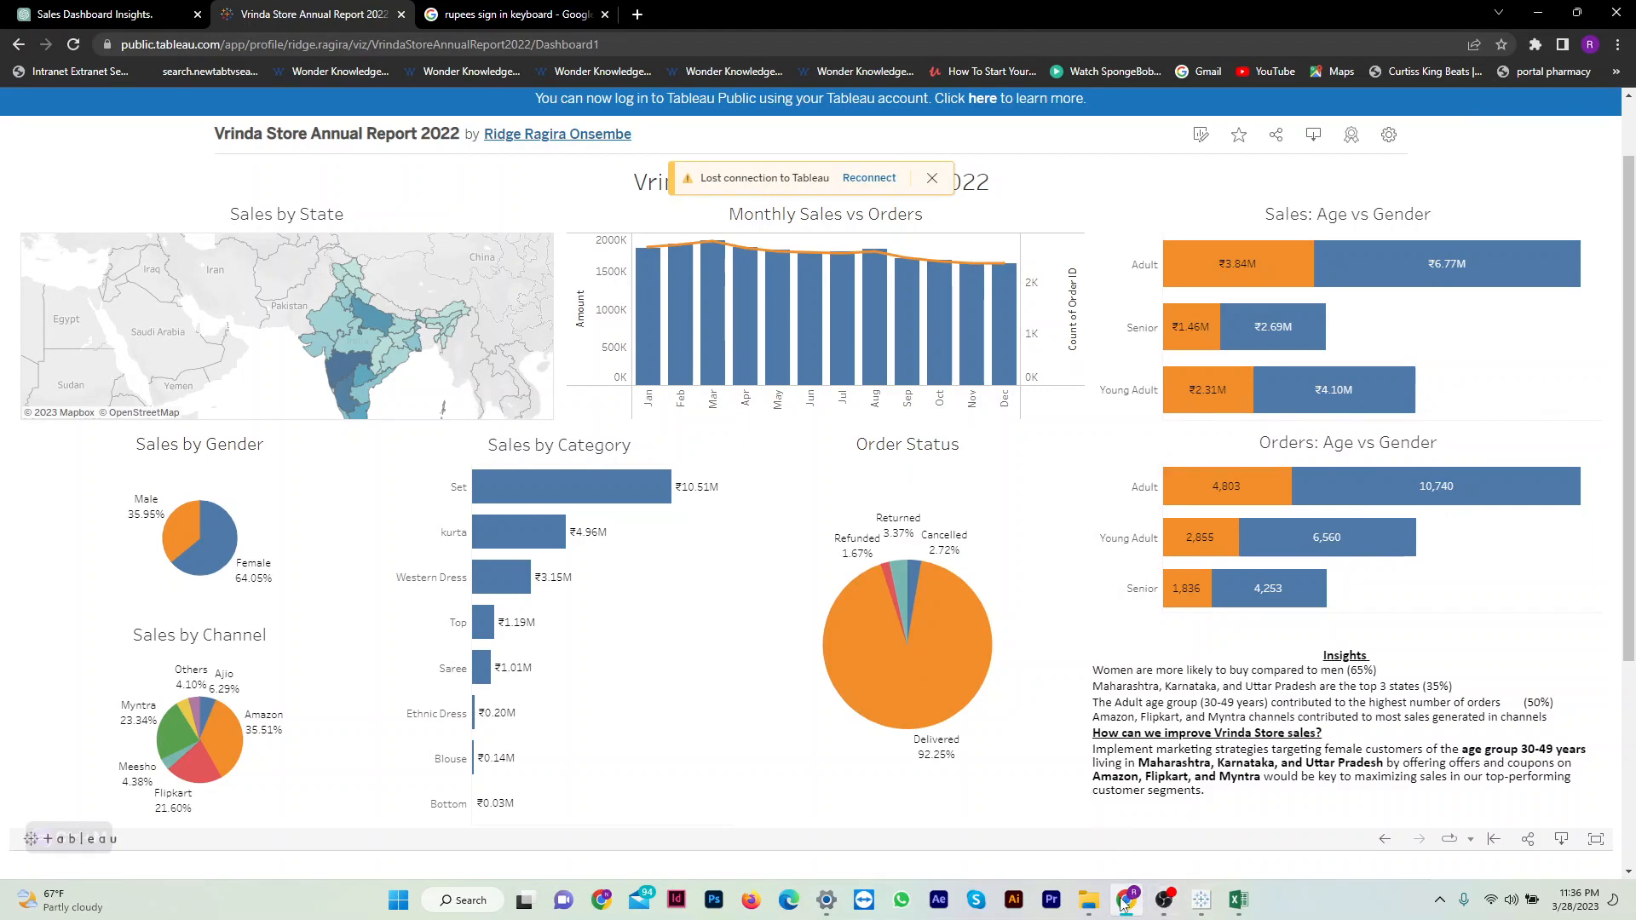
{"action": "left_click", "coordinate": [1196, 903]}
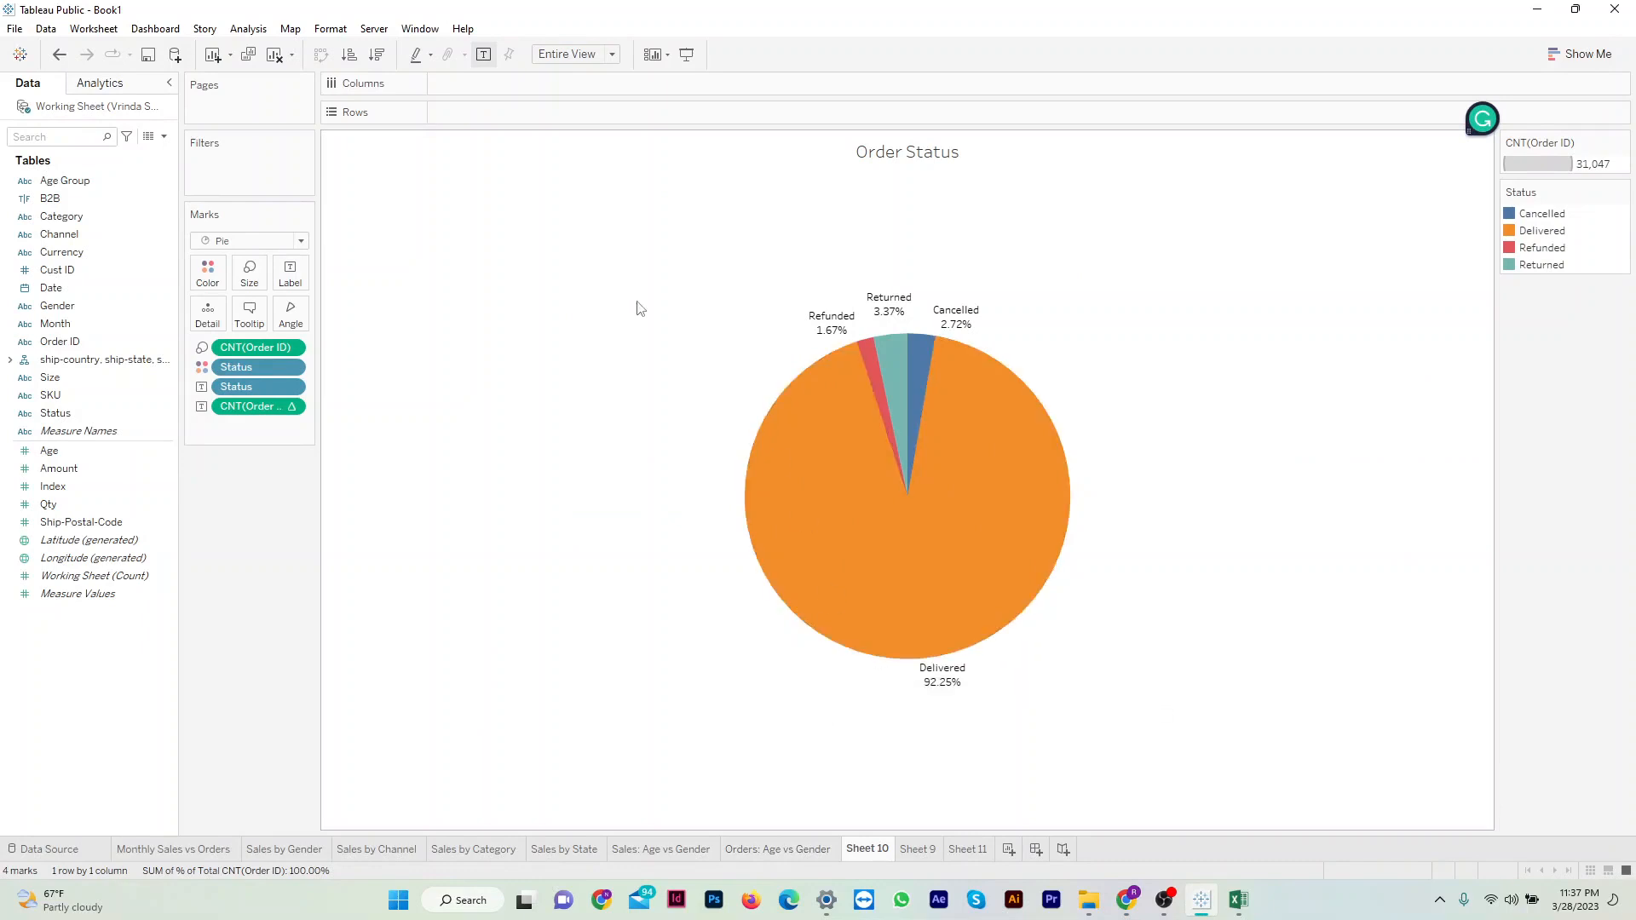
{"action": "double_click", "coordinate": [867, 850]}
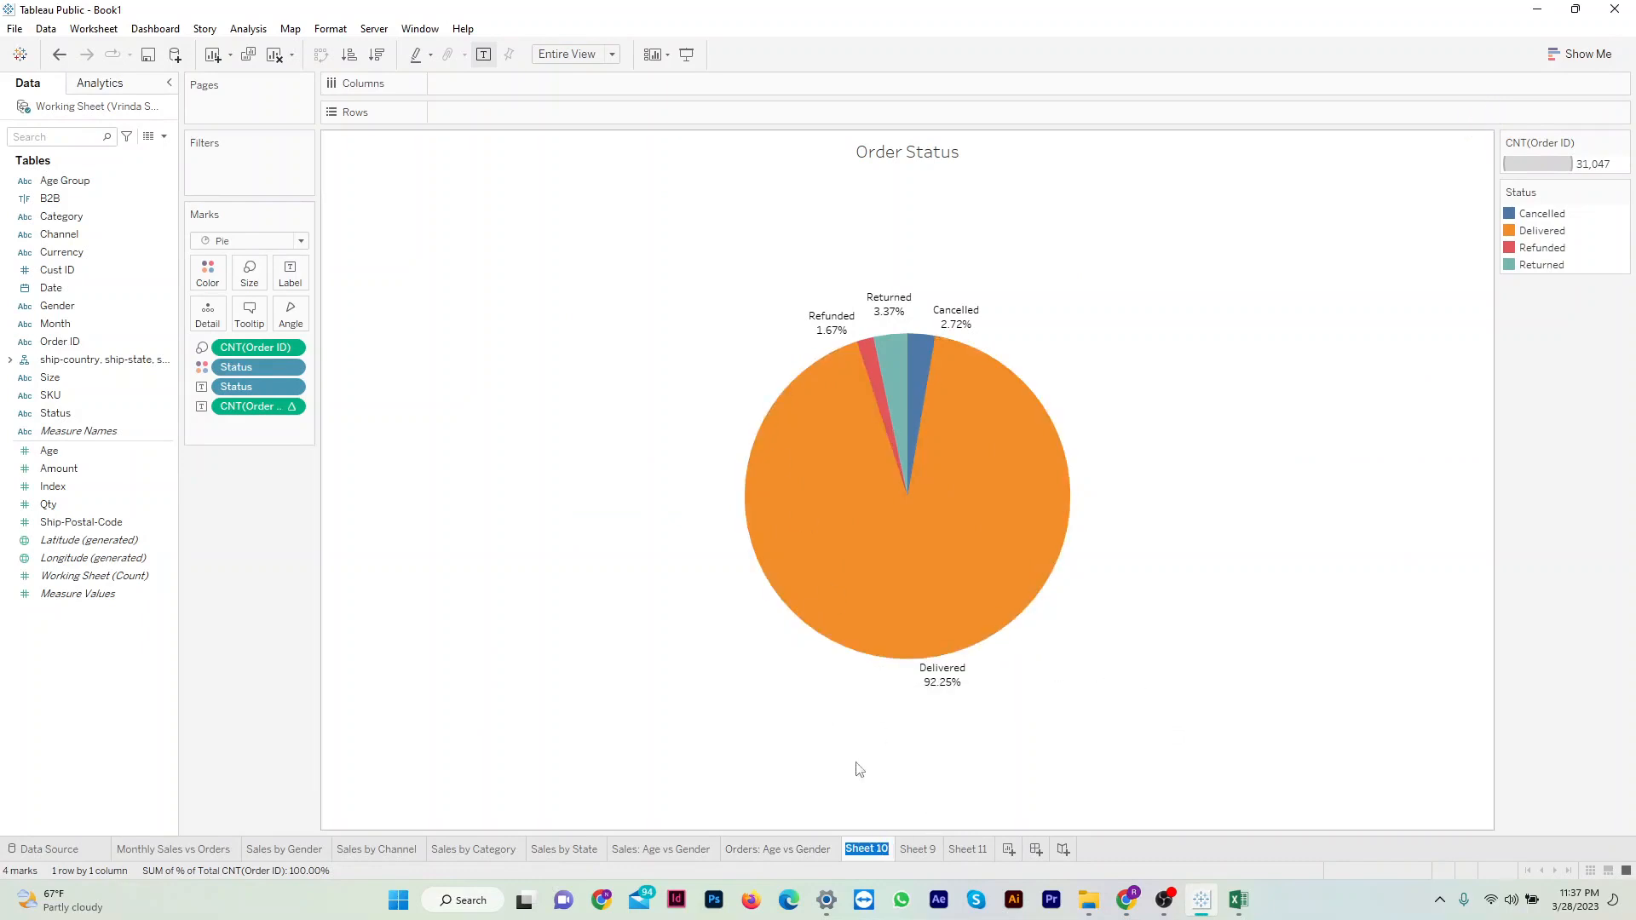
{"action": "type", "text": "Order Status"}
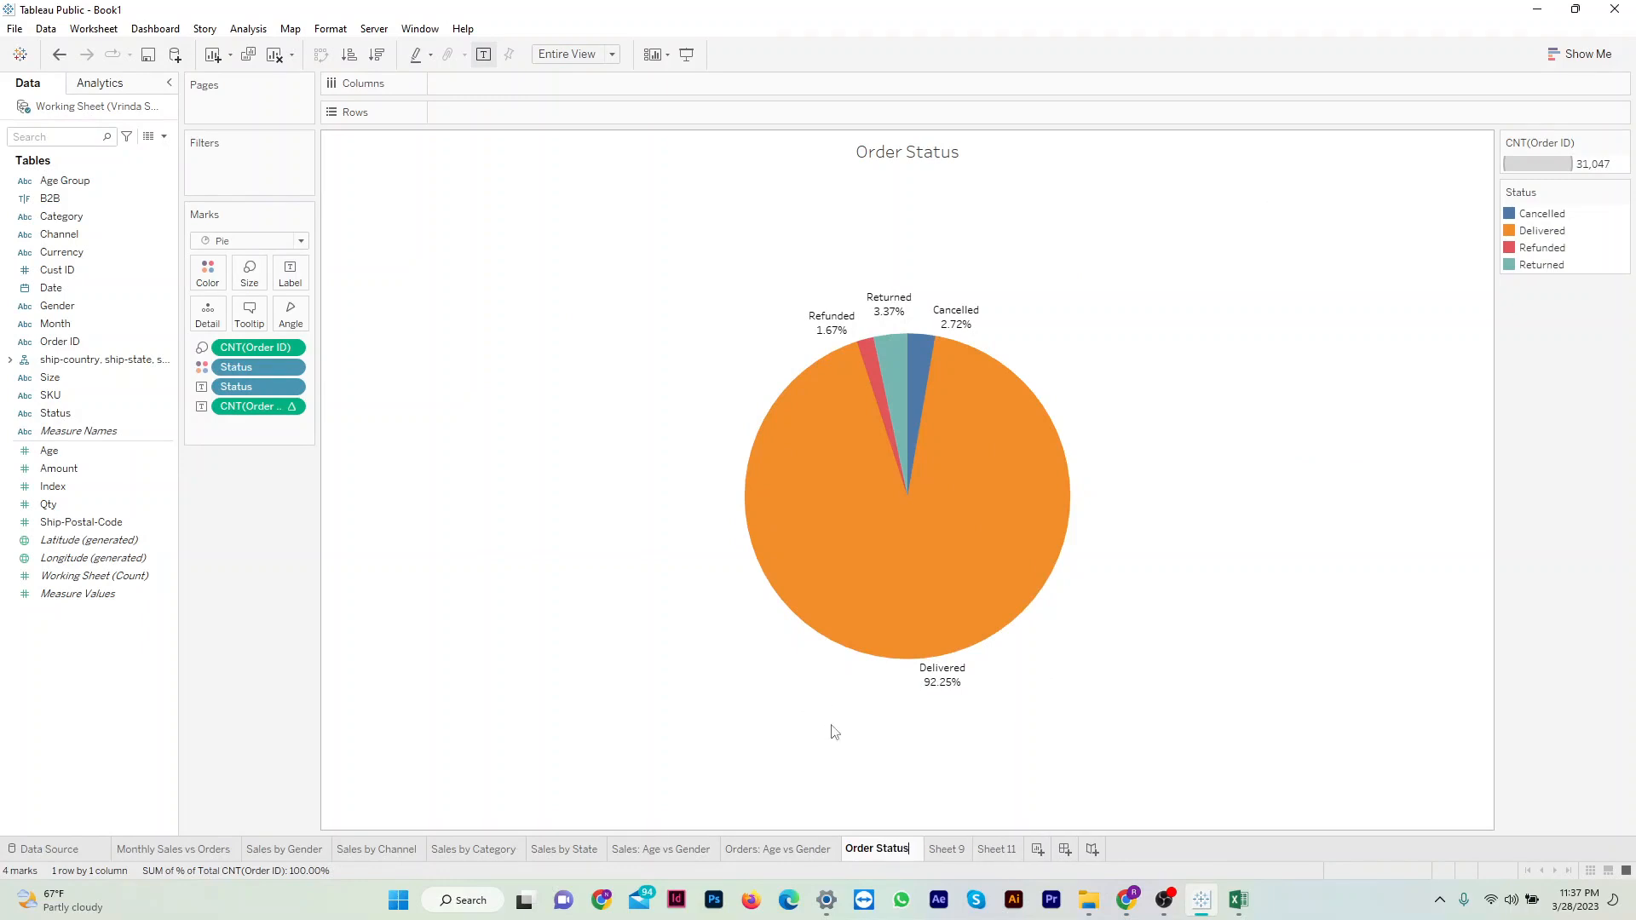
{"action": "key", "text": "Return"}
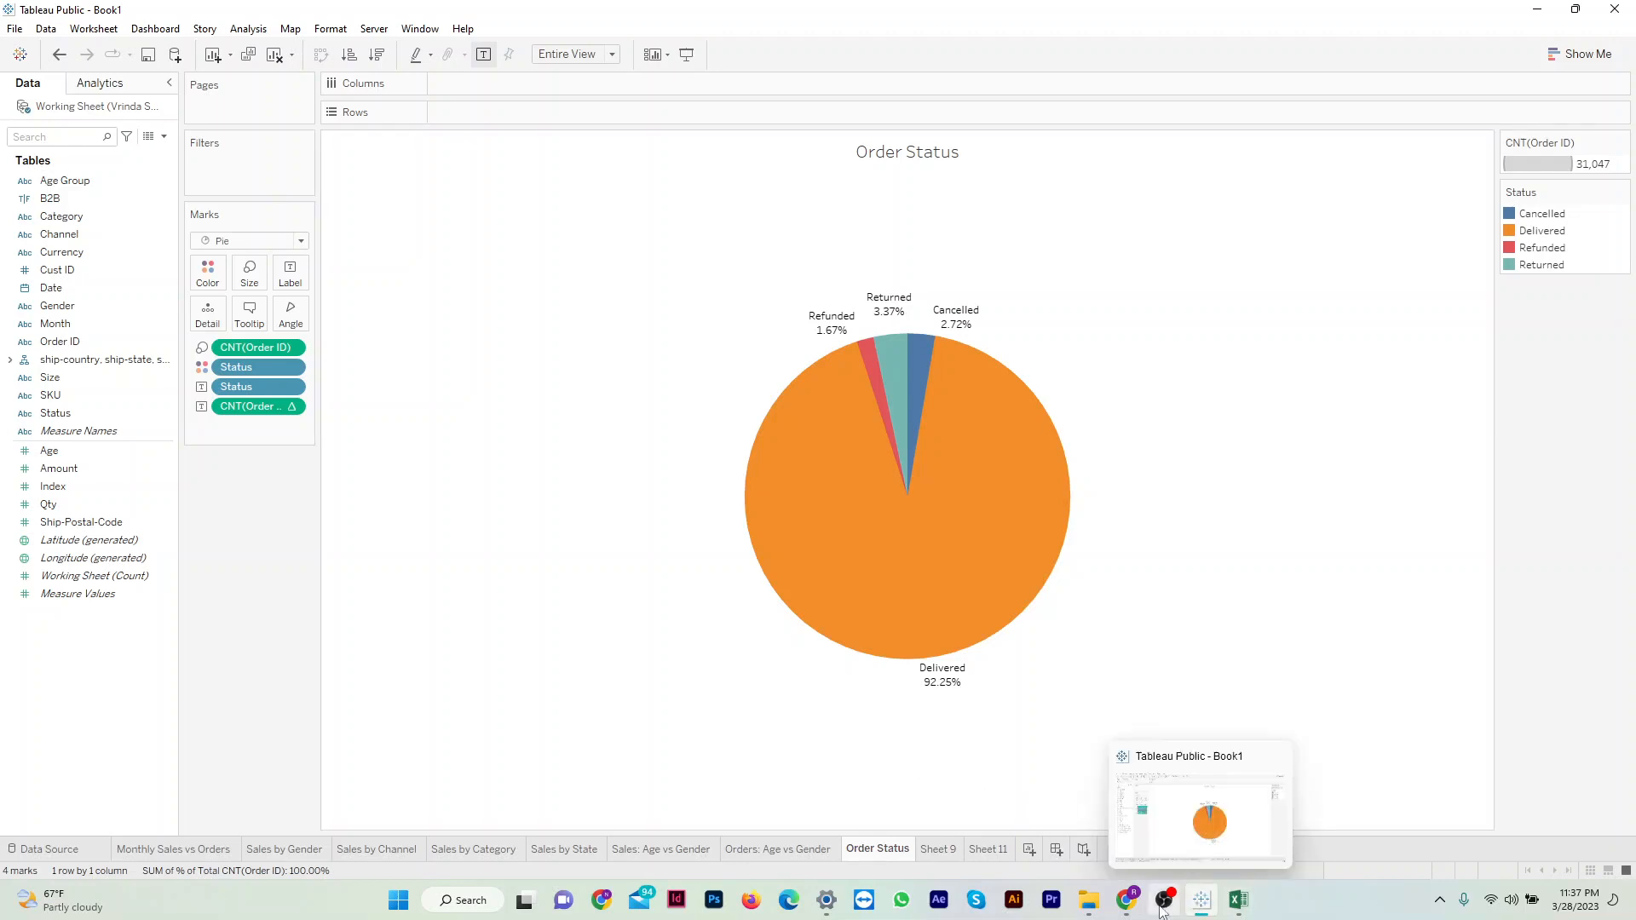
Check the published Vrinda Store report in the browser, return to Tableau Public, delete the unused blank worksheets and open Order Status.
{"action": "left_click", "coordinate": [1127, 900]}
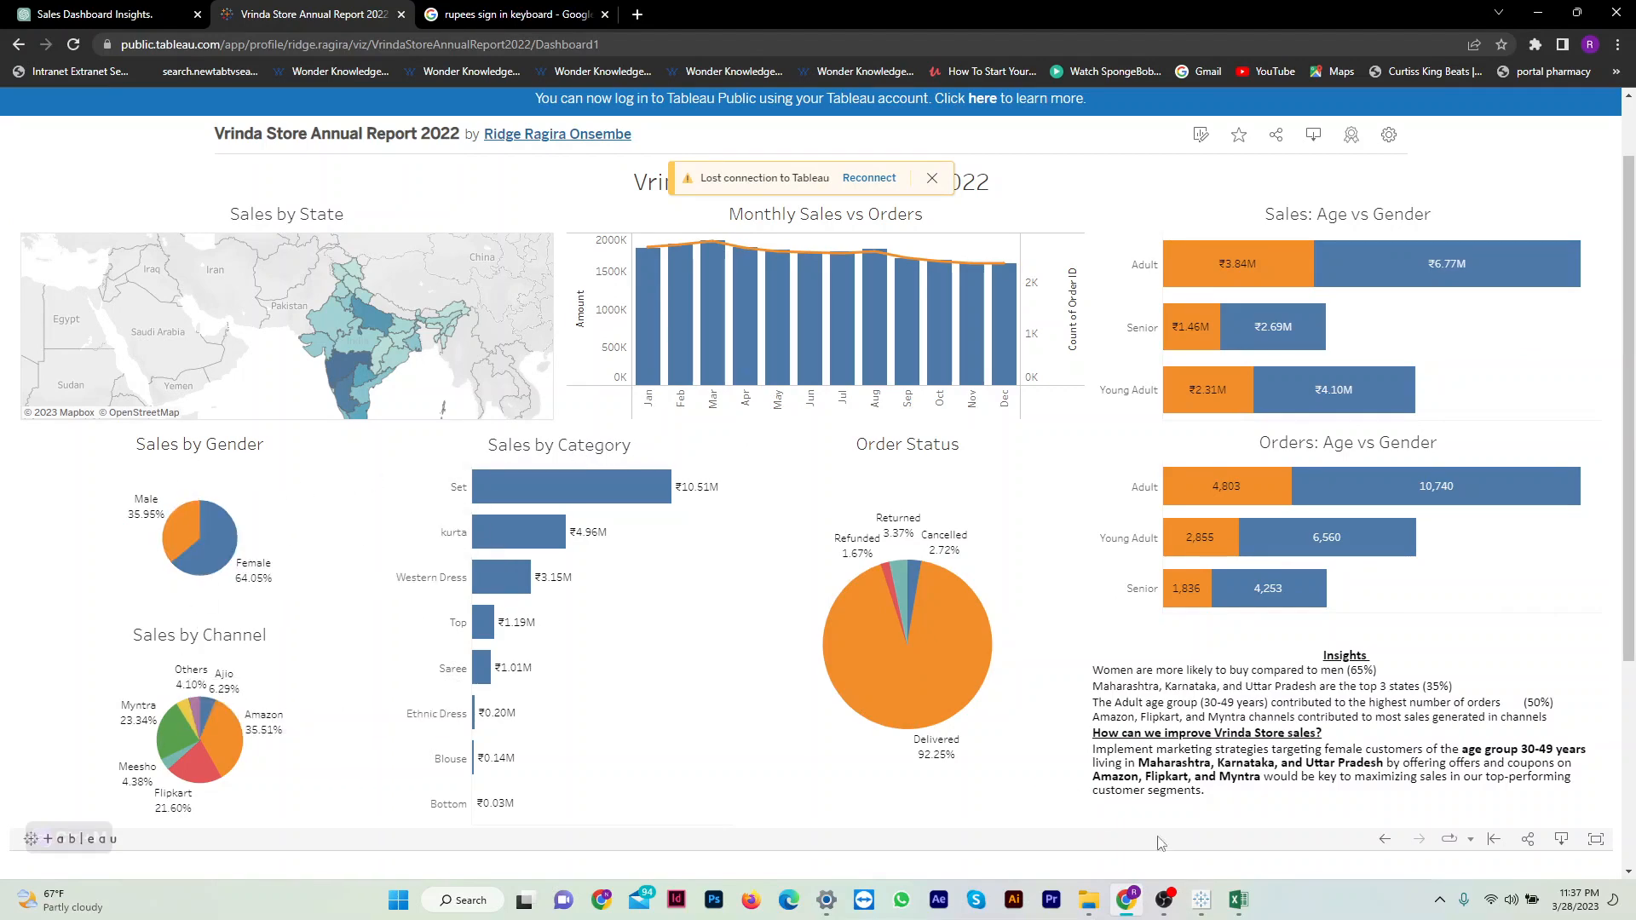
{"action": "left_click", "coordinate": [1202, 900]}
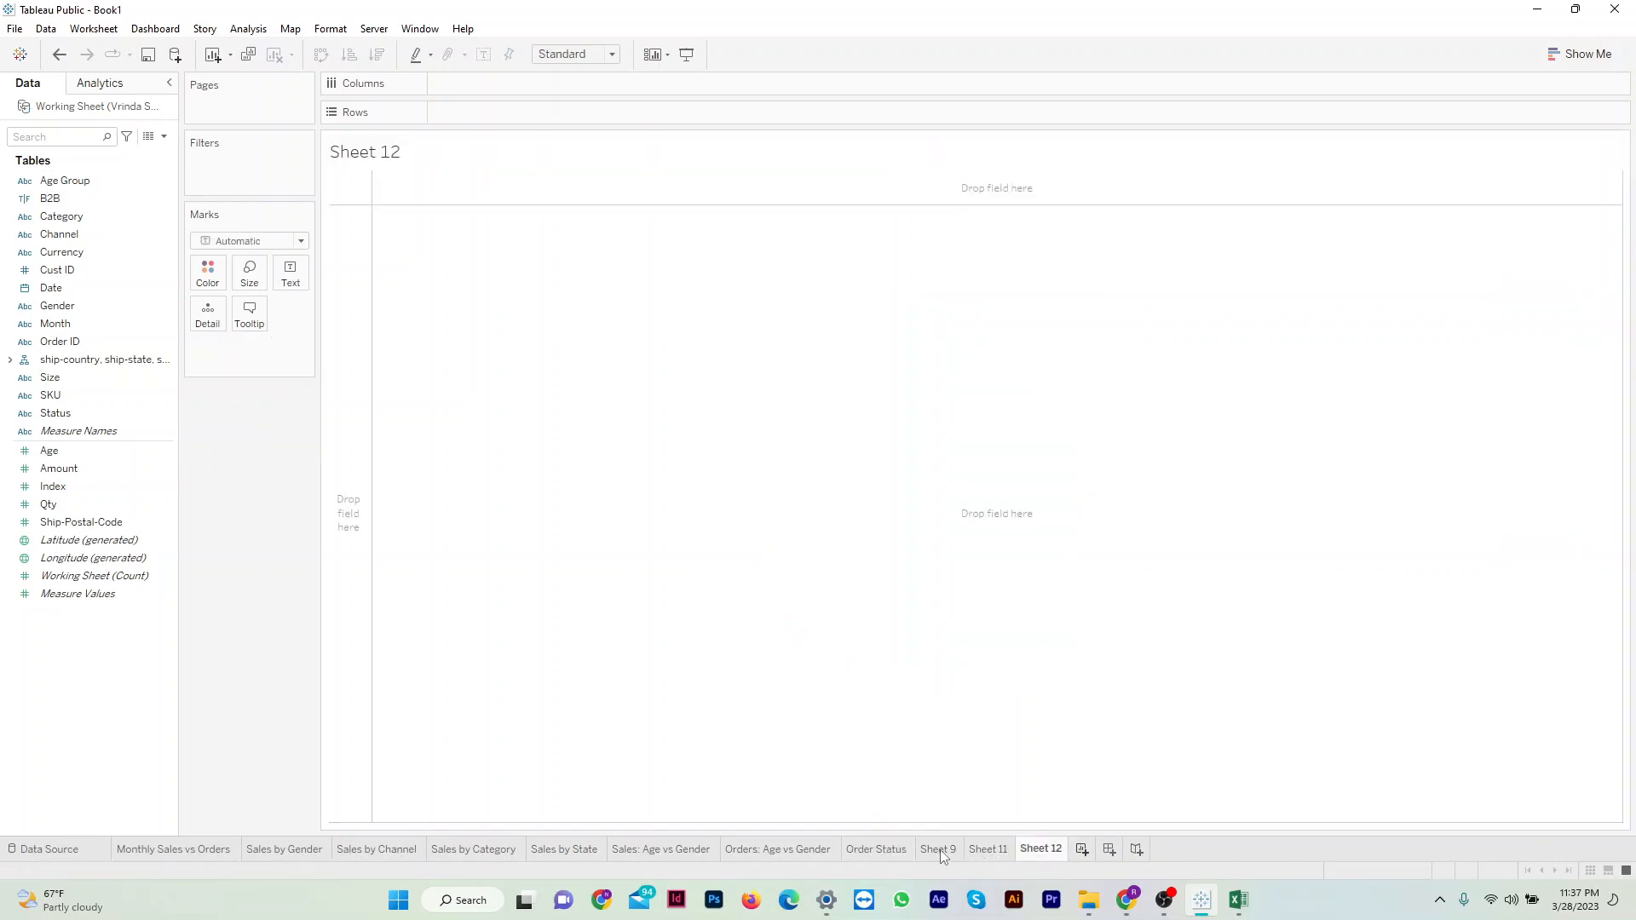
{"action": "left_click", "coordinate": [881, 846]}
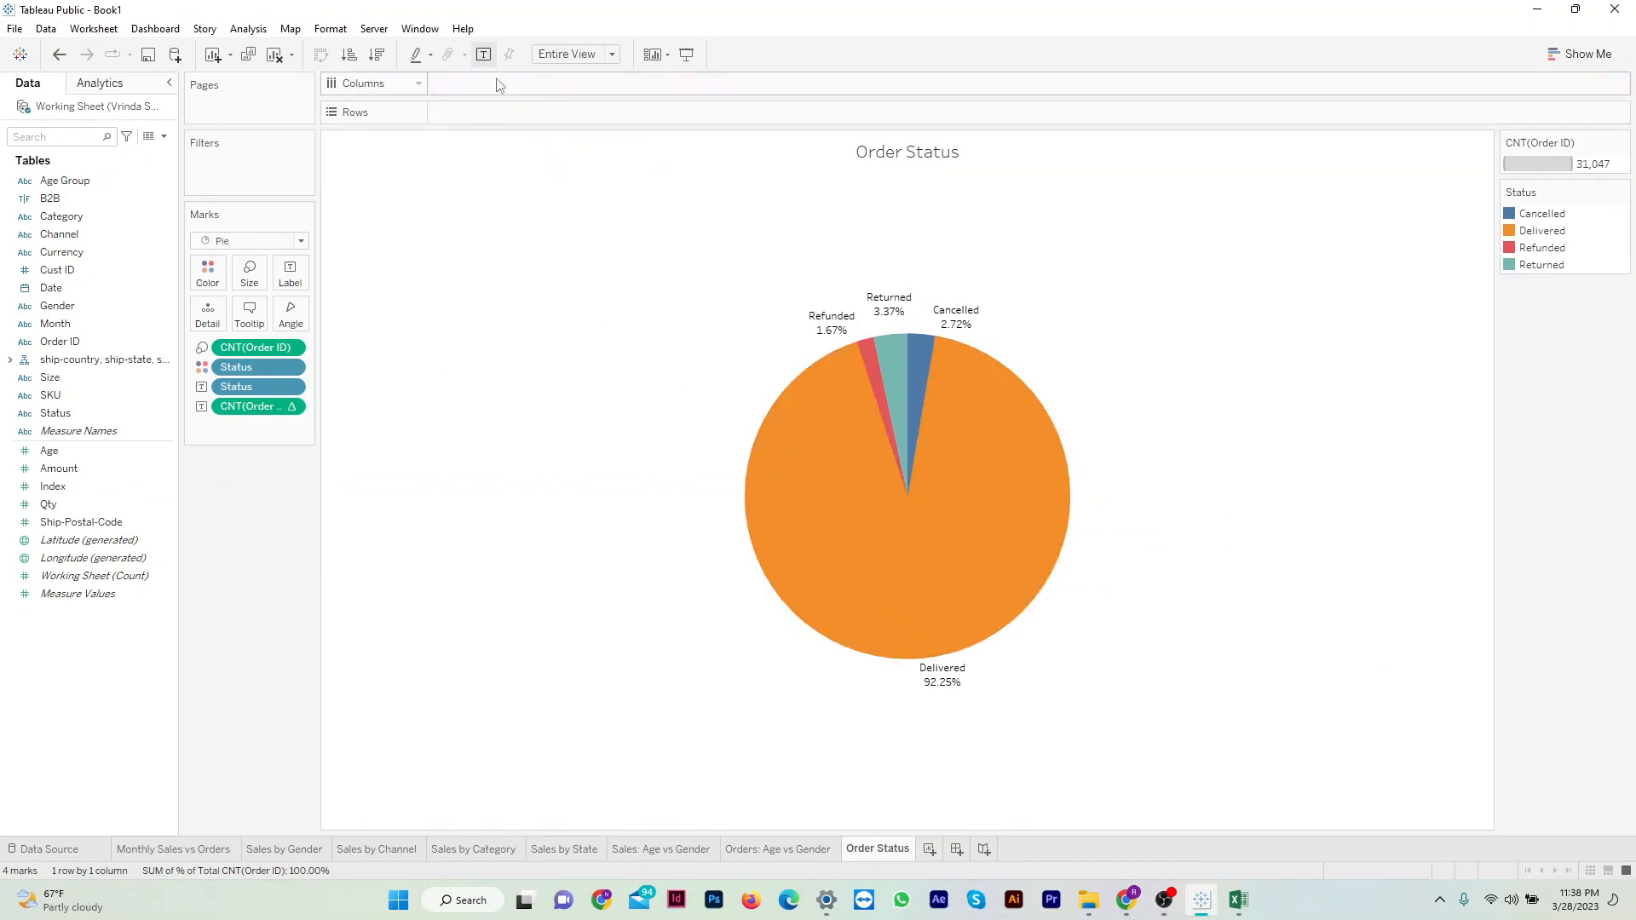
Create a new dashboard with its size set to Automatic and its object placement set to Floating.
{"action": "left_click", "coordinate": [144, 34]}
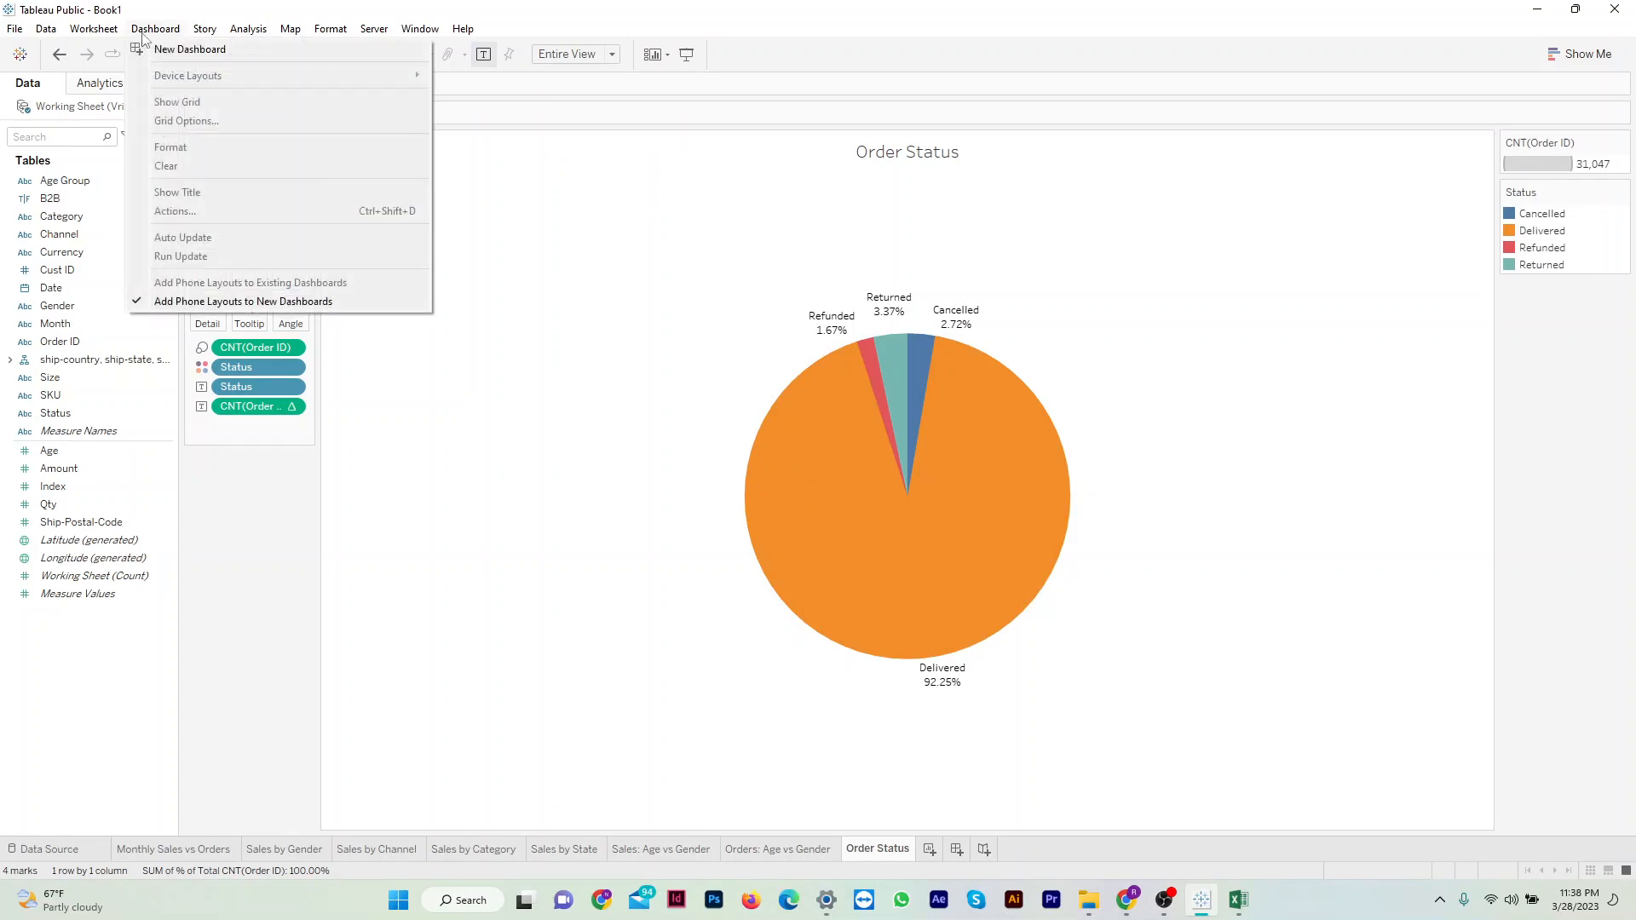
{"action": "left_click", "coordinate": [175, 56]}
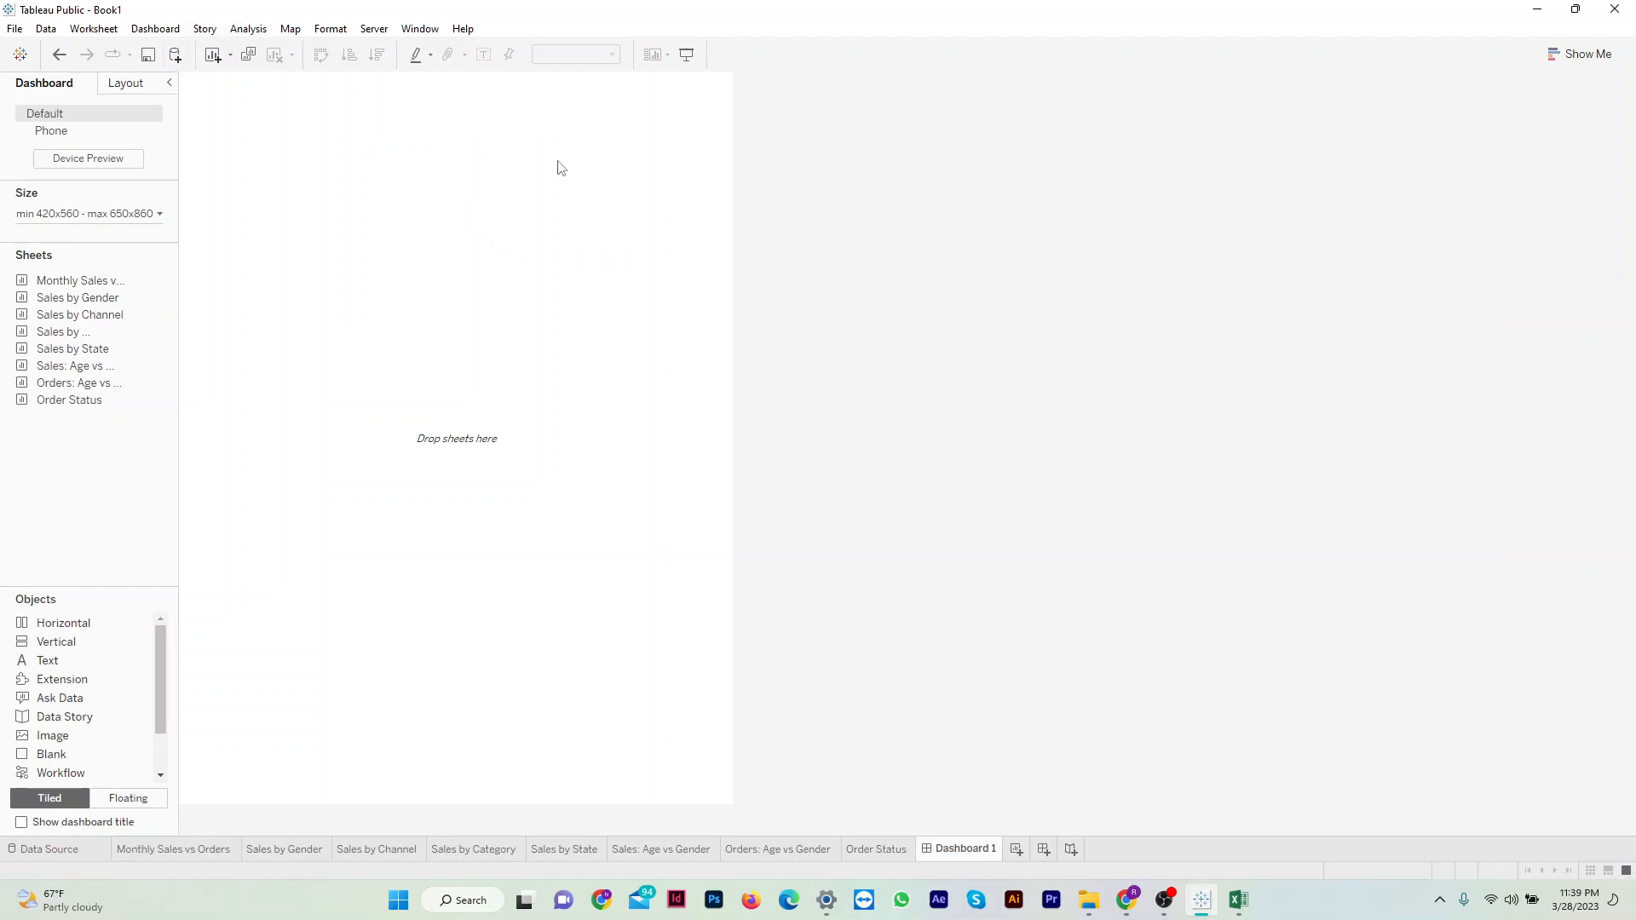
{"action": "left_click", "coordinate": [160, 214]}
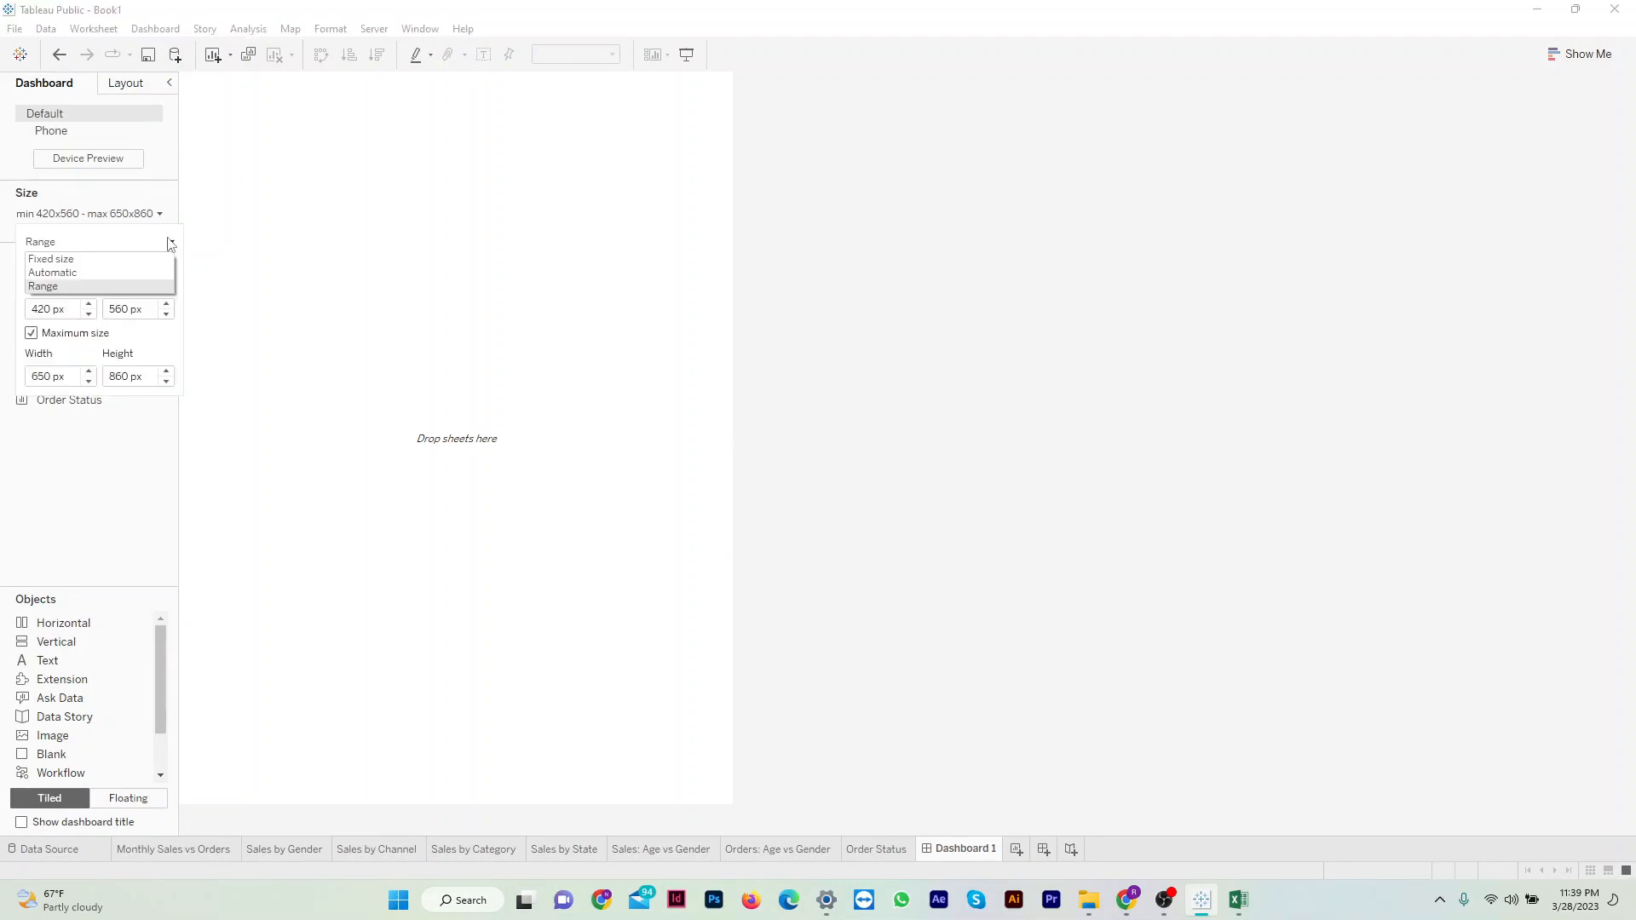
{"action": "left_click", "coordinate": [112, 274]}
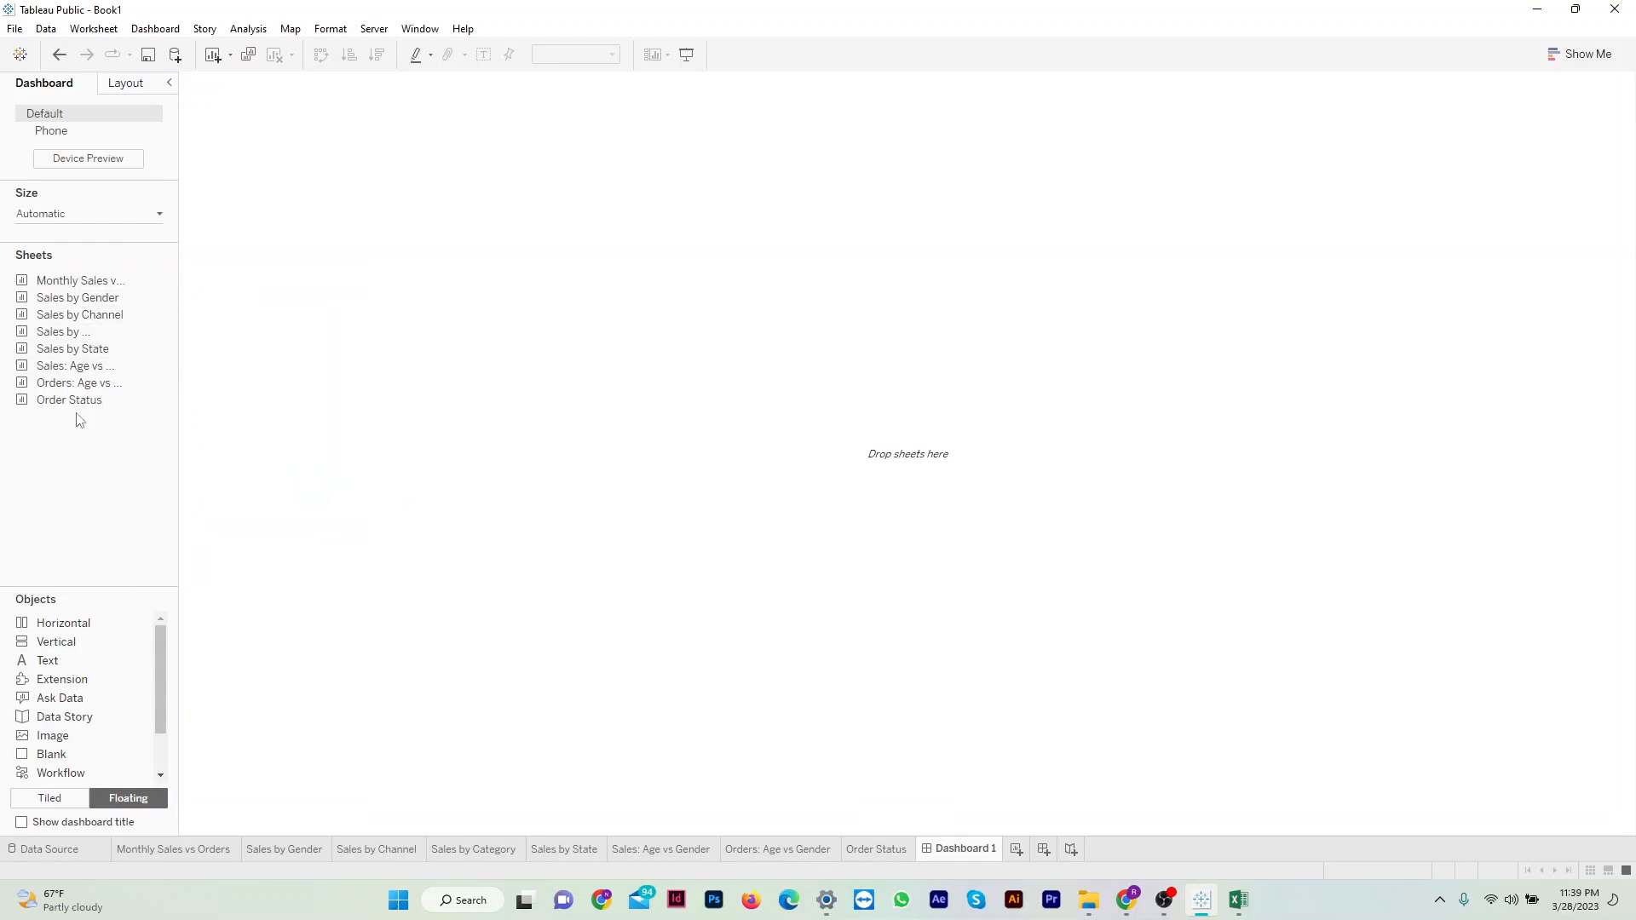
Place the Monthly Sales vs Orders, Sales by Gender, Sales by Channel and Sales by State sheets on the dashboard as floating objects.
{"action": "left_click_drag", "start_coordinate": [101, 283], "coordinate": [292, 158]}
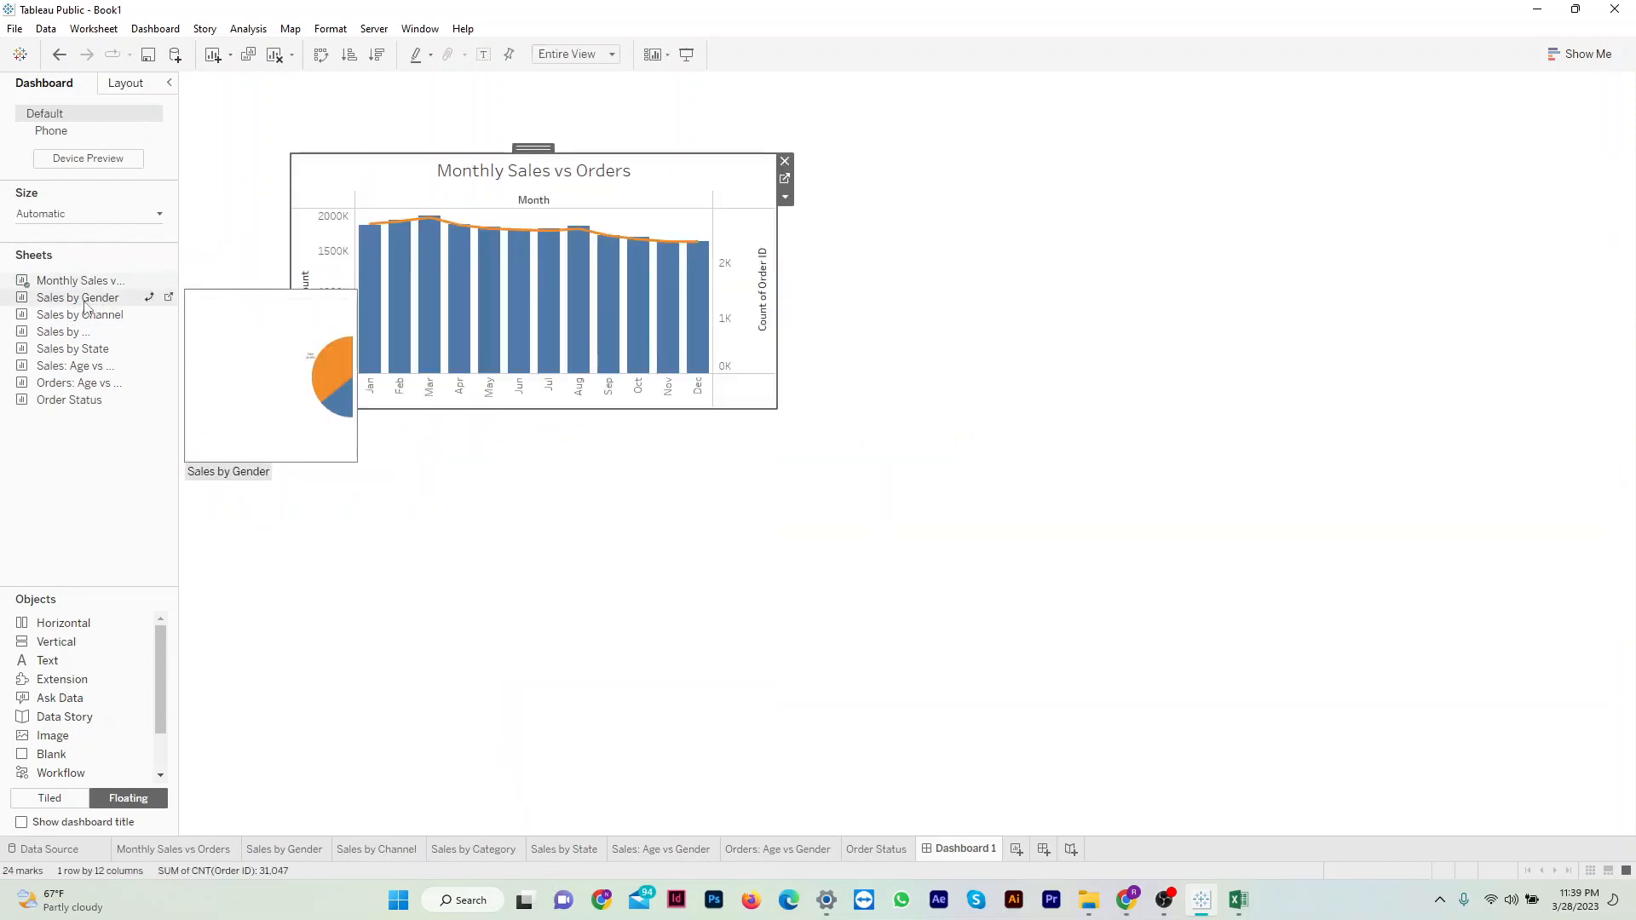
{"action": "left_click_drag", "start_coordinate": [85, 298], "coordinate": [891, 181]}
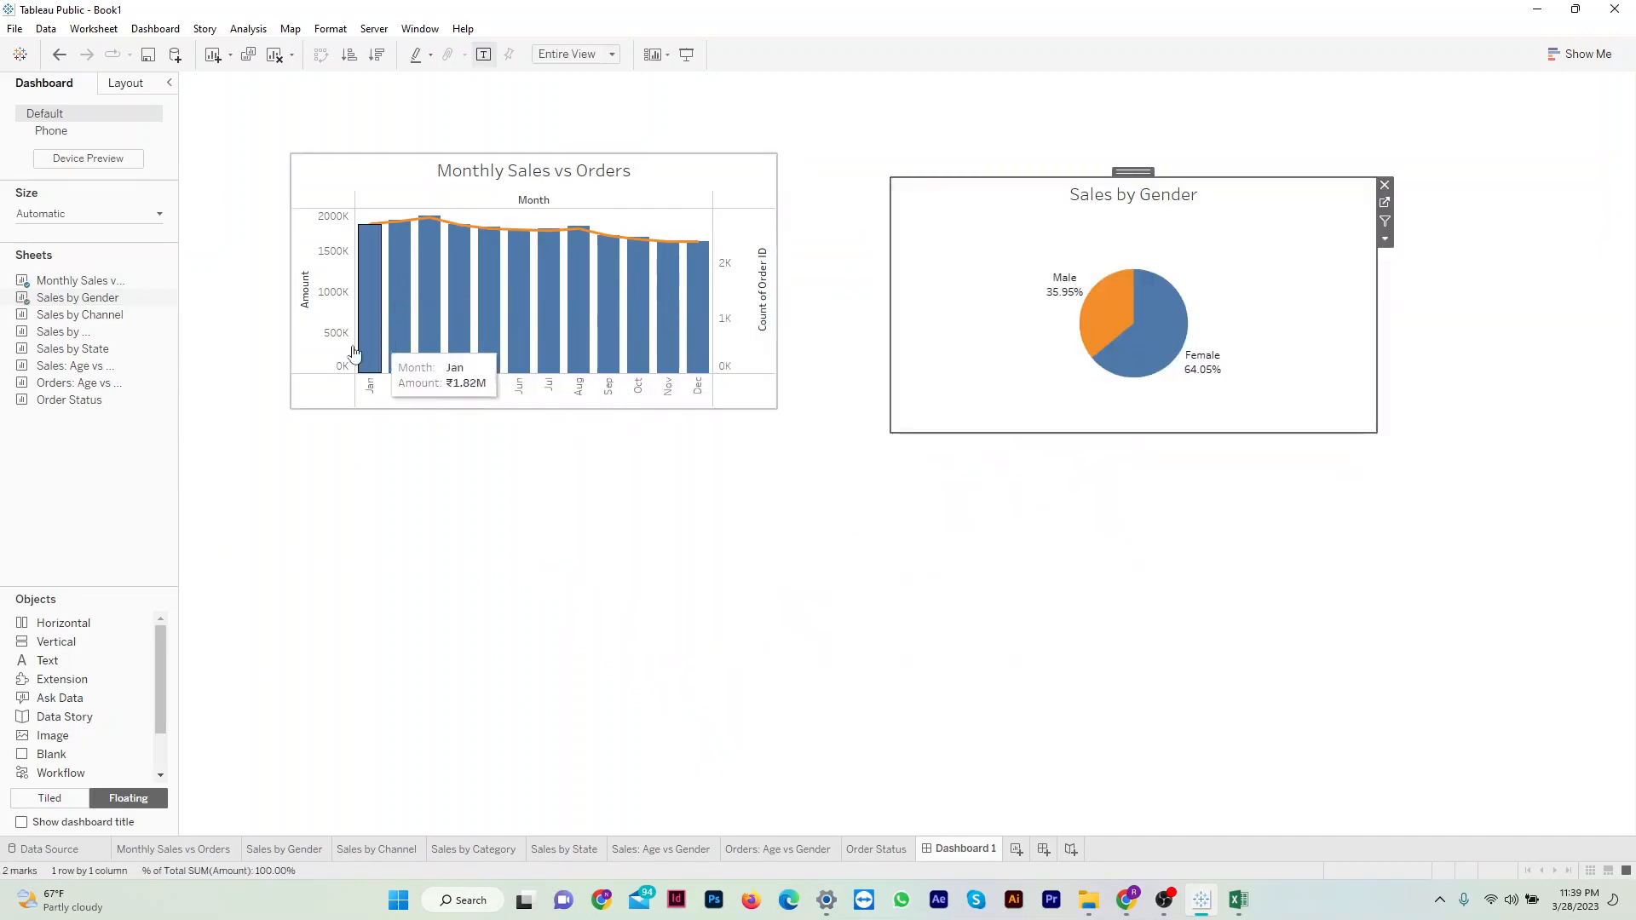
{"action": "left_click_drag", "start_coordinate": [81, 314], "coordinate": [360, 442]}
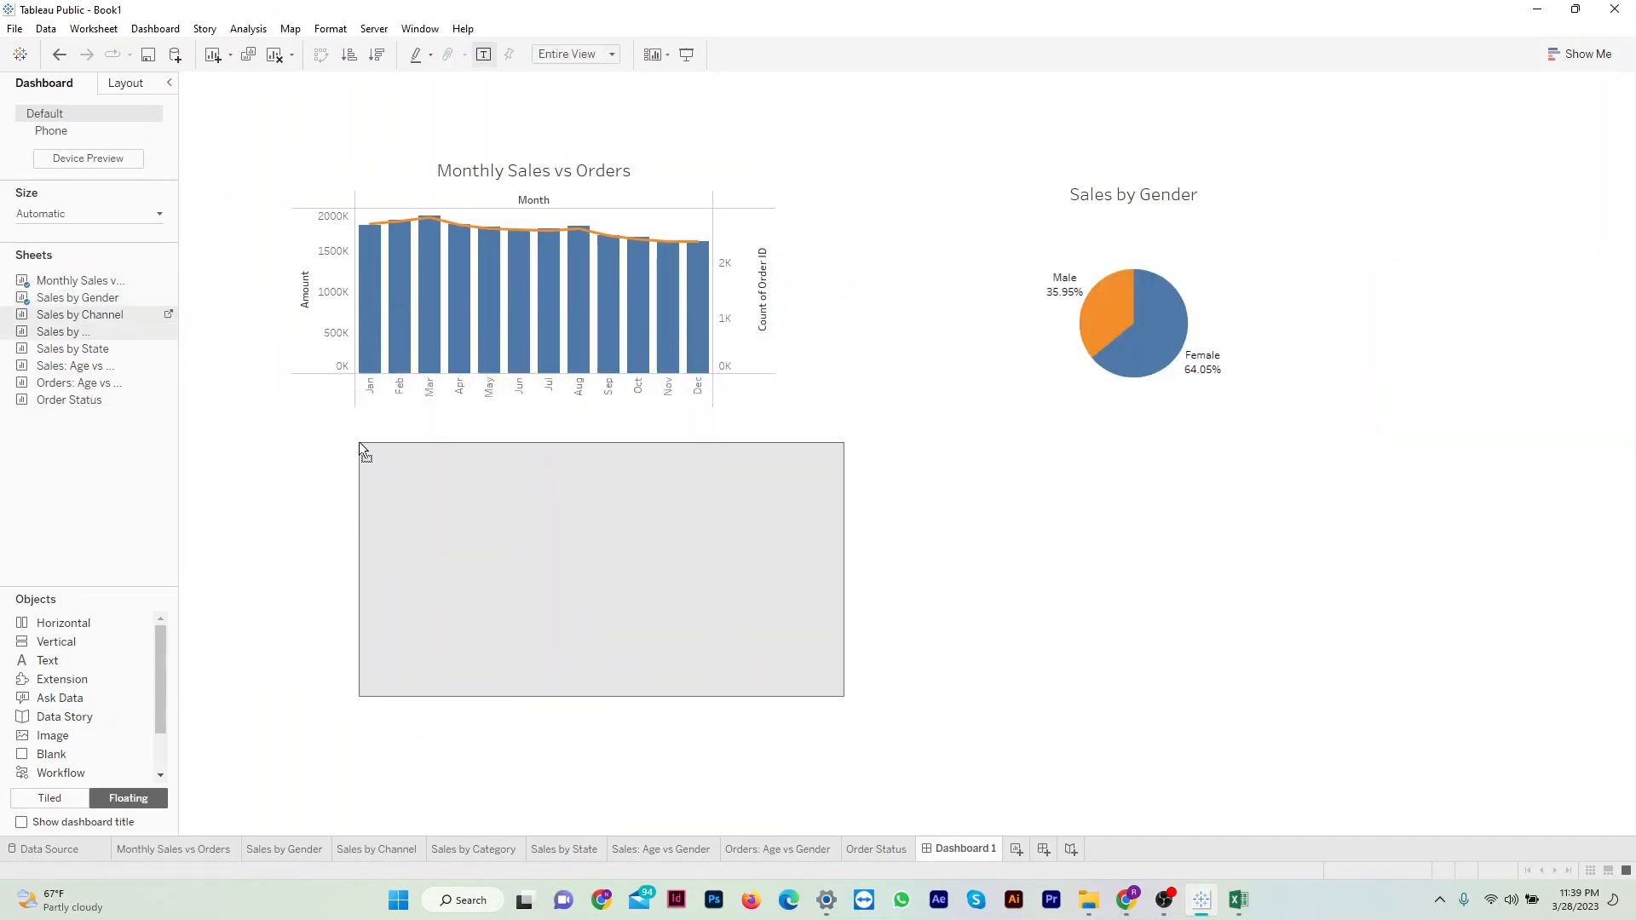
{"action": "left_click_drag", "start_coordinate": [70, 348], "coordinate": [849, 439]}
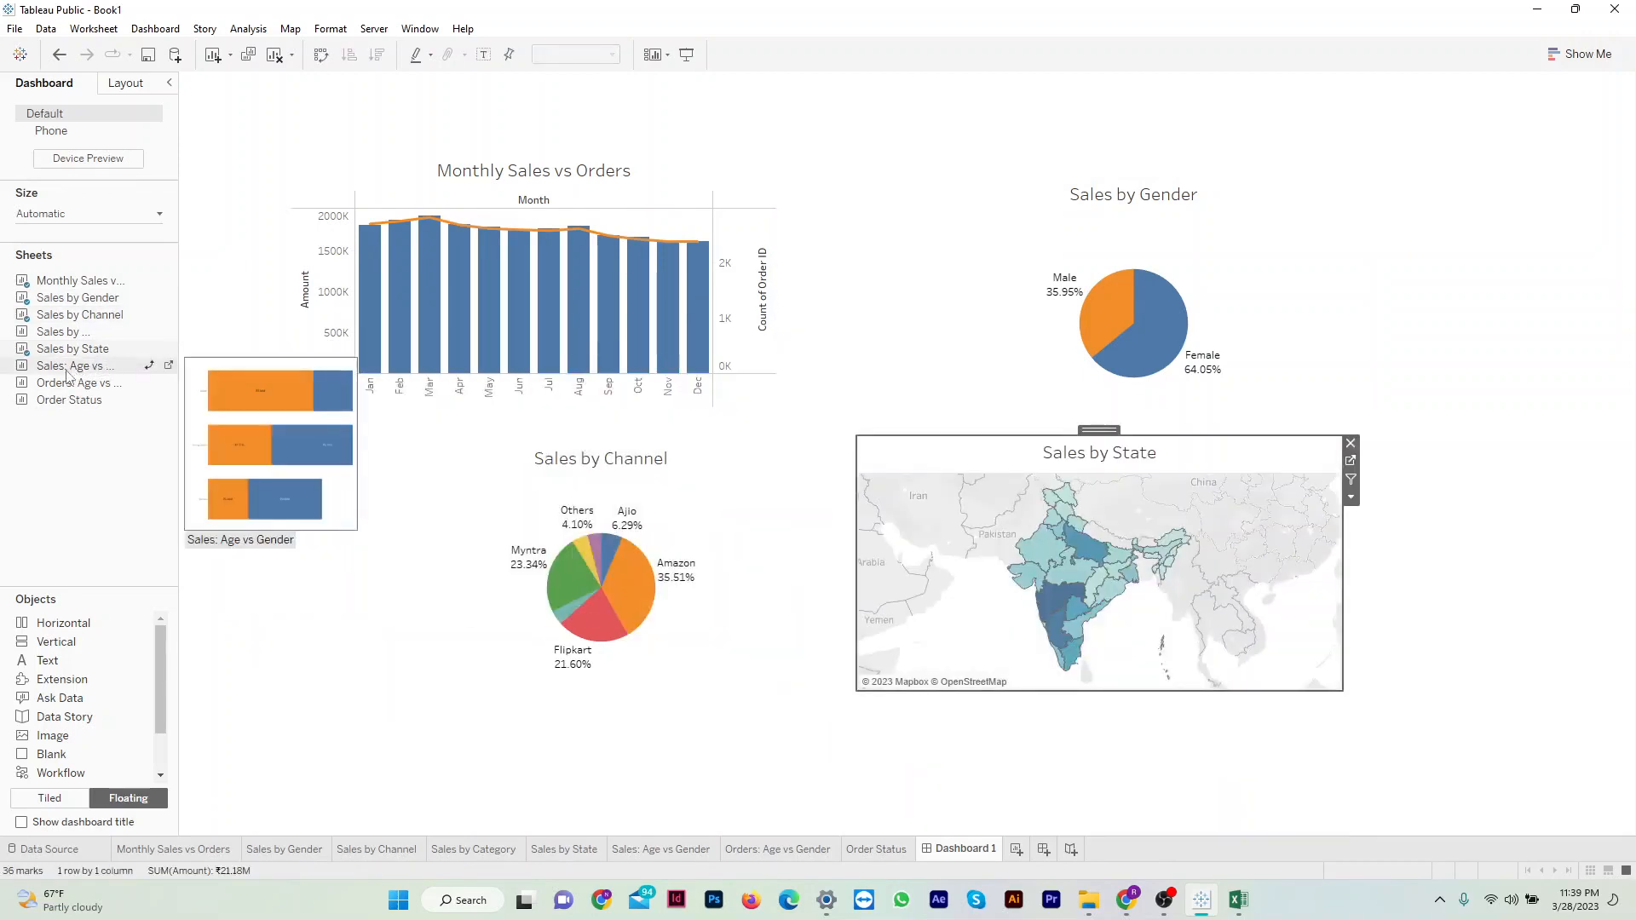
Add the Sales: Age vs Gender, Order Status and Orders: Age vs Gender sheets to the dashboard as floating objects.
{"action": "left_click_drag", "start_coordinate": [66, 373], "coordinate": [288, 566]}
{"action": "left_click_drag", "start_coordinate": [167, 403], "coordinate": [1128, 348]}
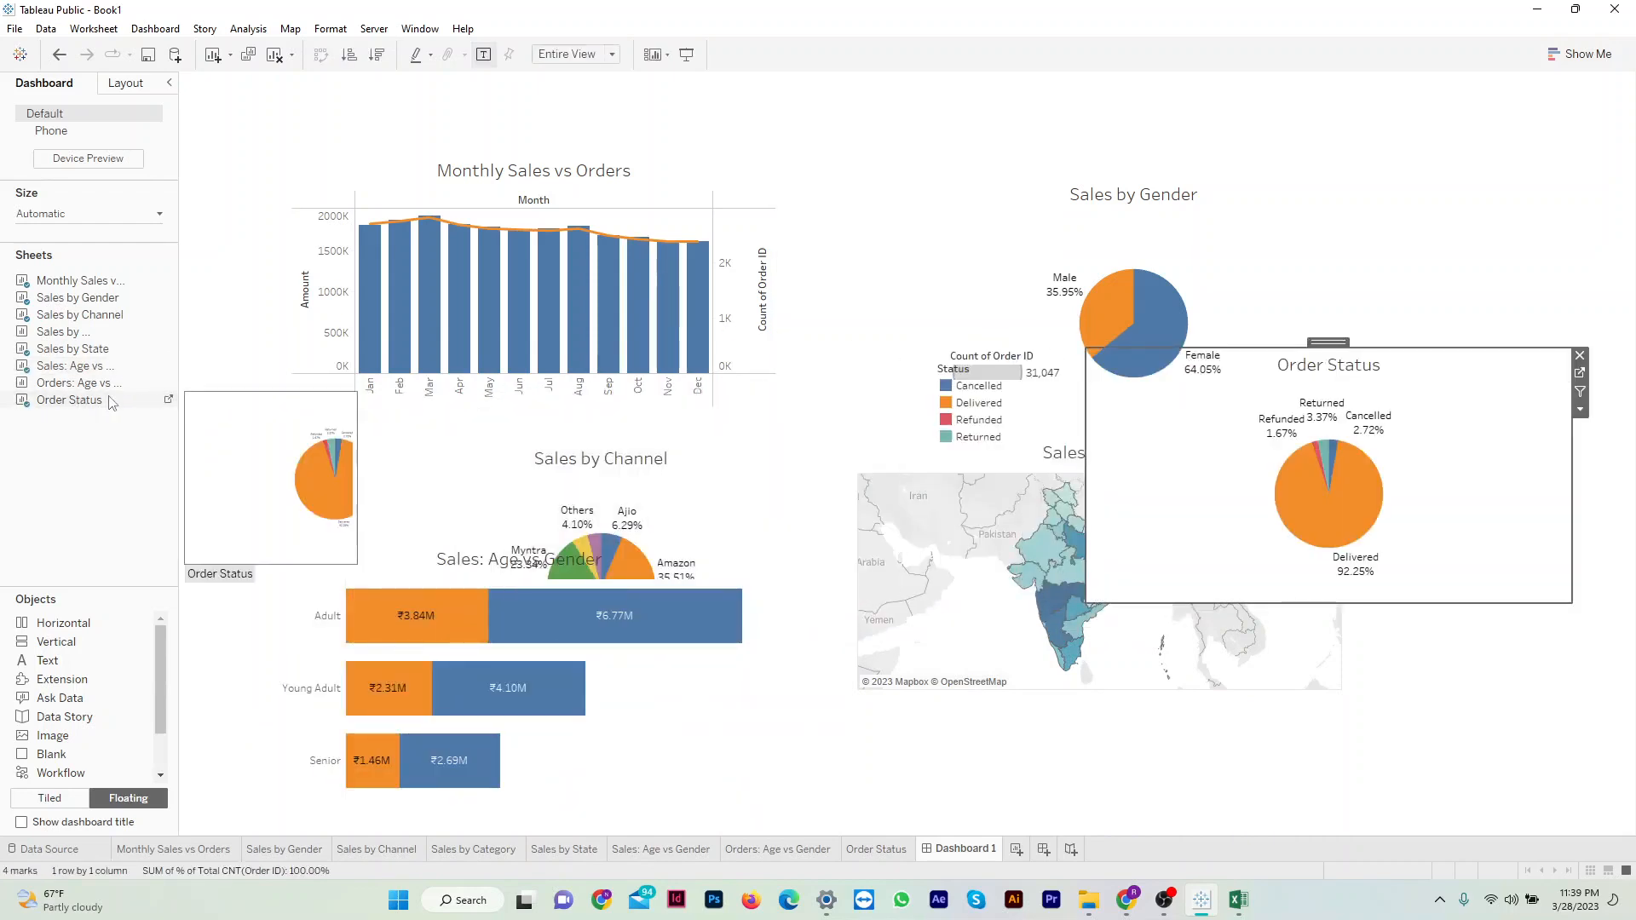
{"action": "left_click_drag", "start_coordinate": [77, 383], "coordinate": [709, 552]}
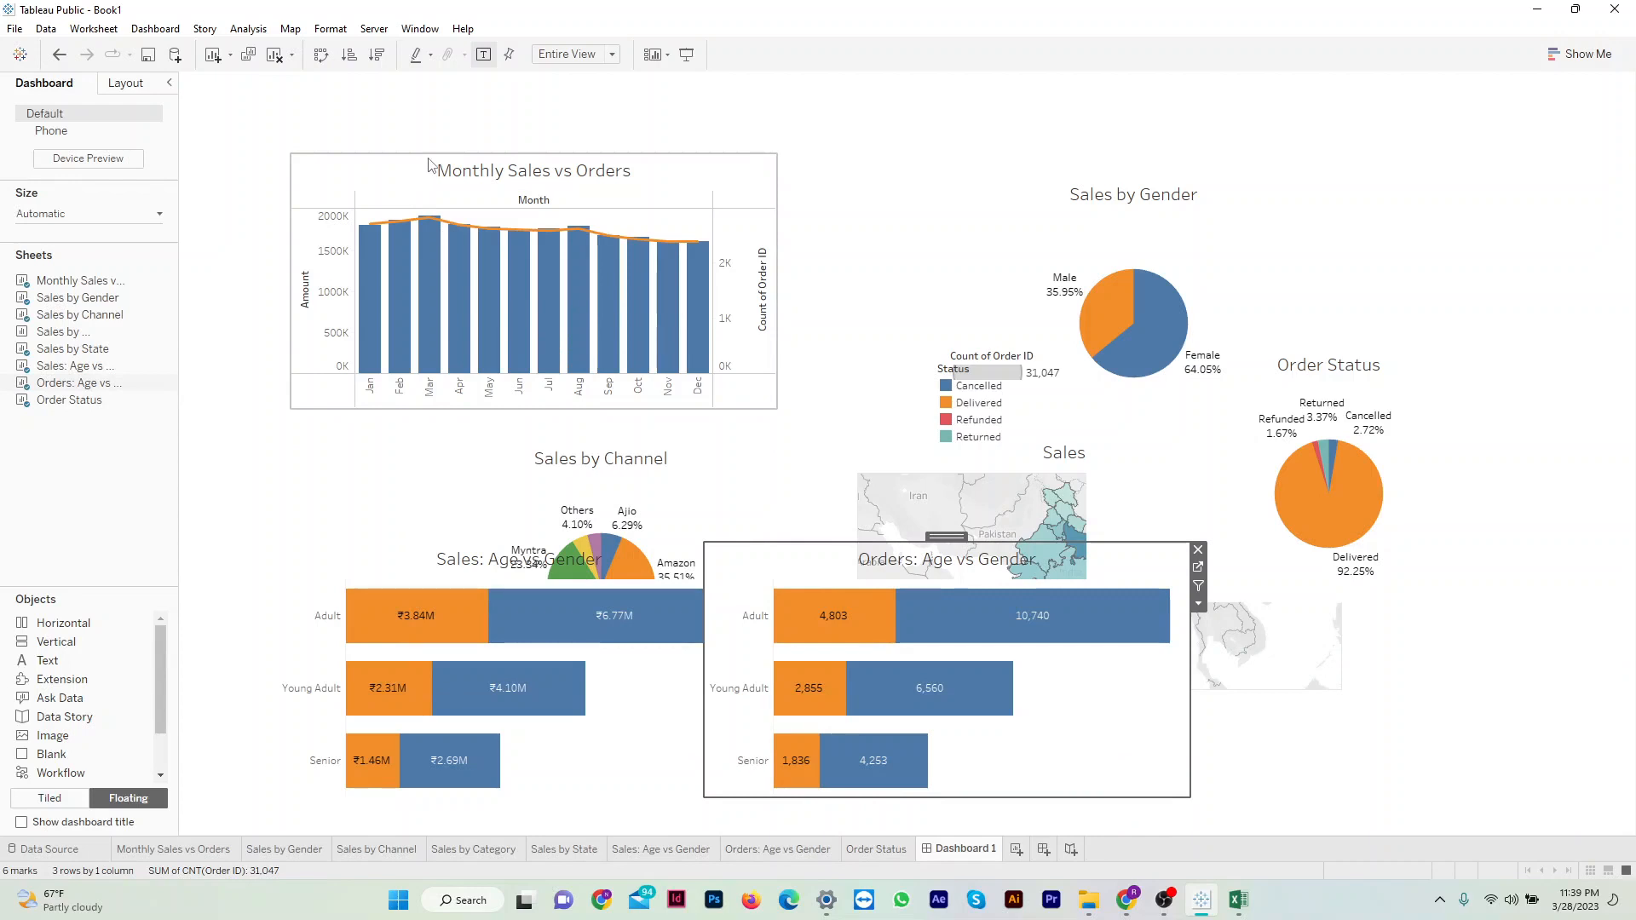
Move the Monthly Sales vs Orders chart to the upper right area of the dashboard.
{"action": "left_click", "coordinate": [1000, 214]}
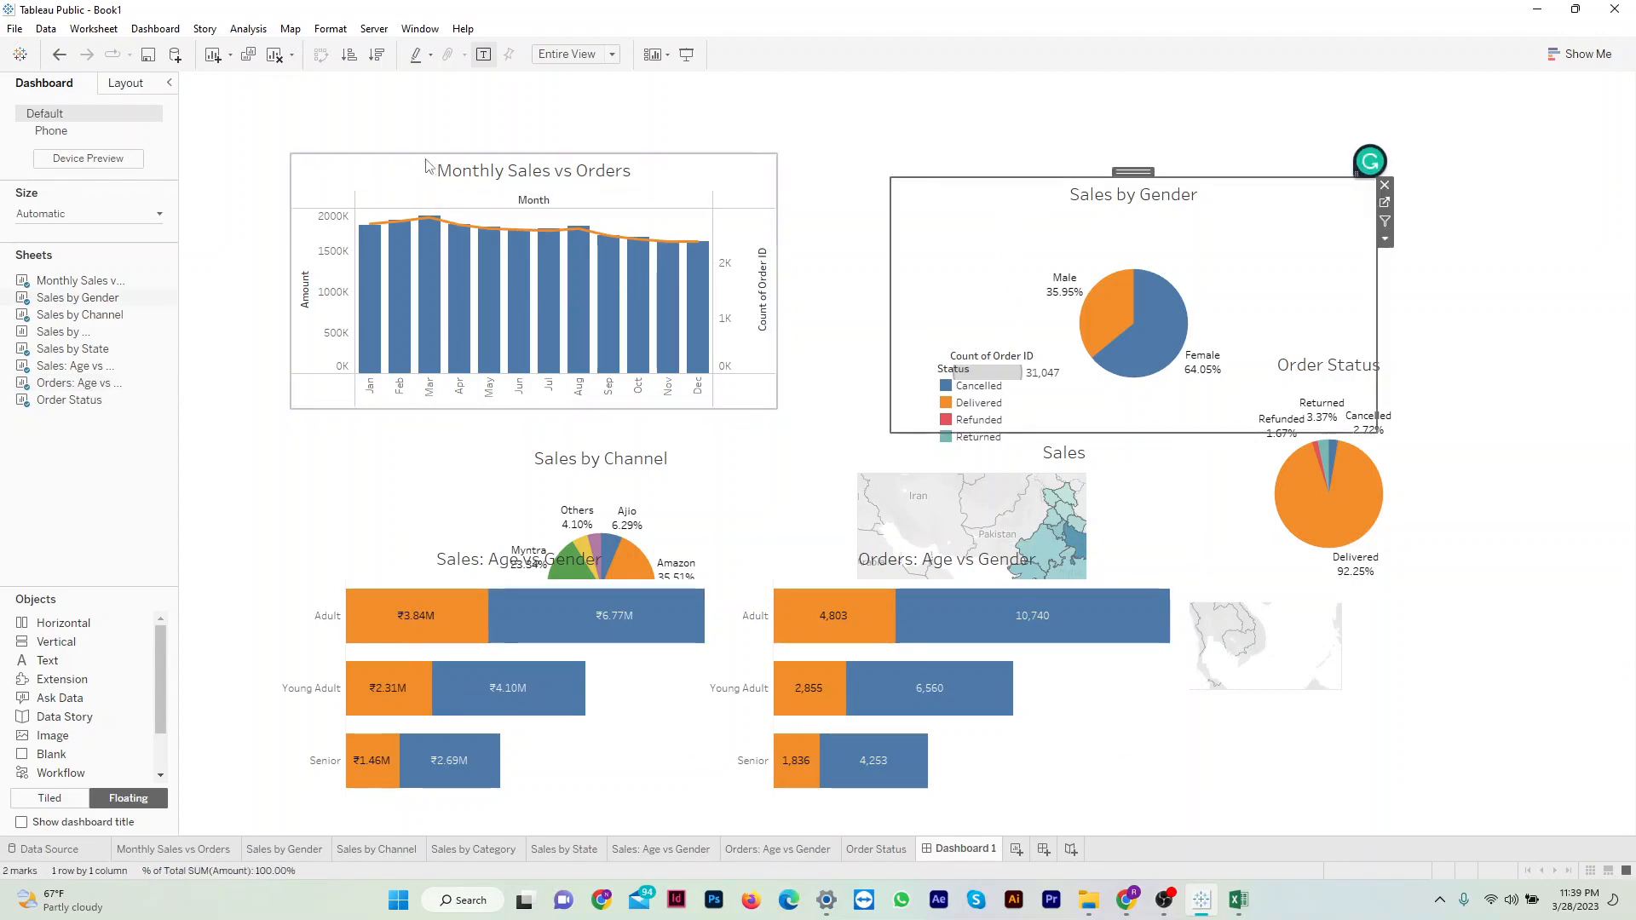
{"action": "left_click", "coordinate": [379, 166]}
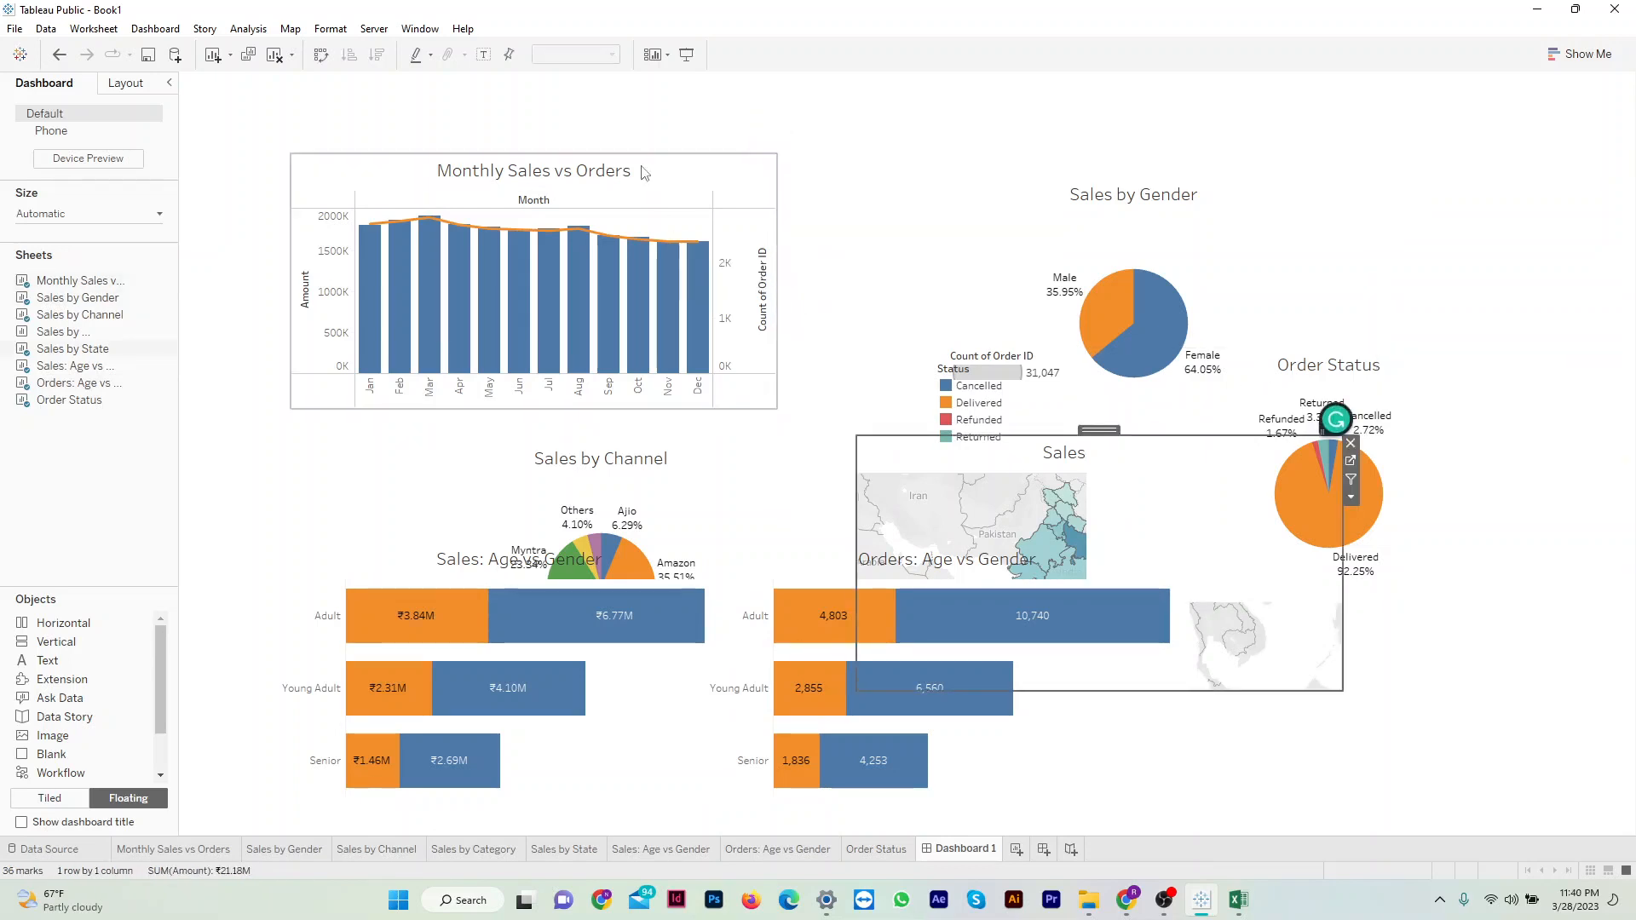
{"action": "left_click_drag", "start_coordinate": [591, 156], "coordinate": [1312, 178]}
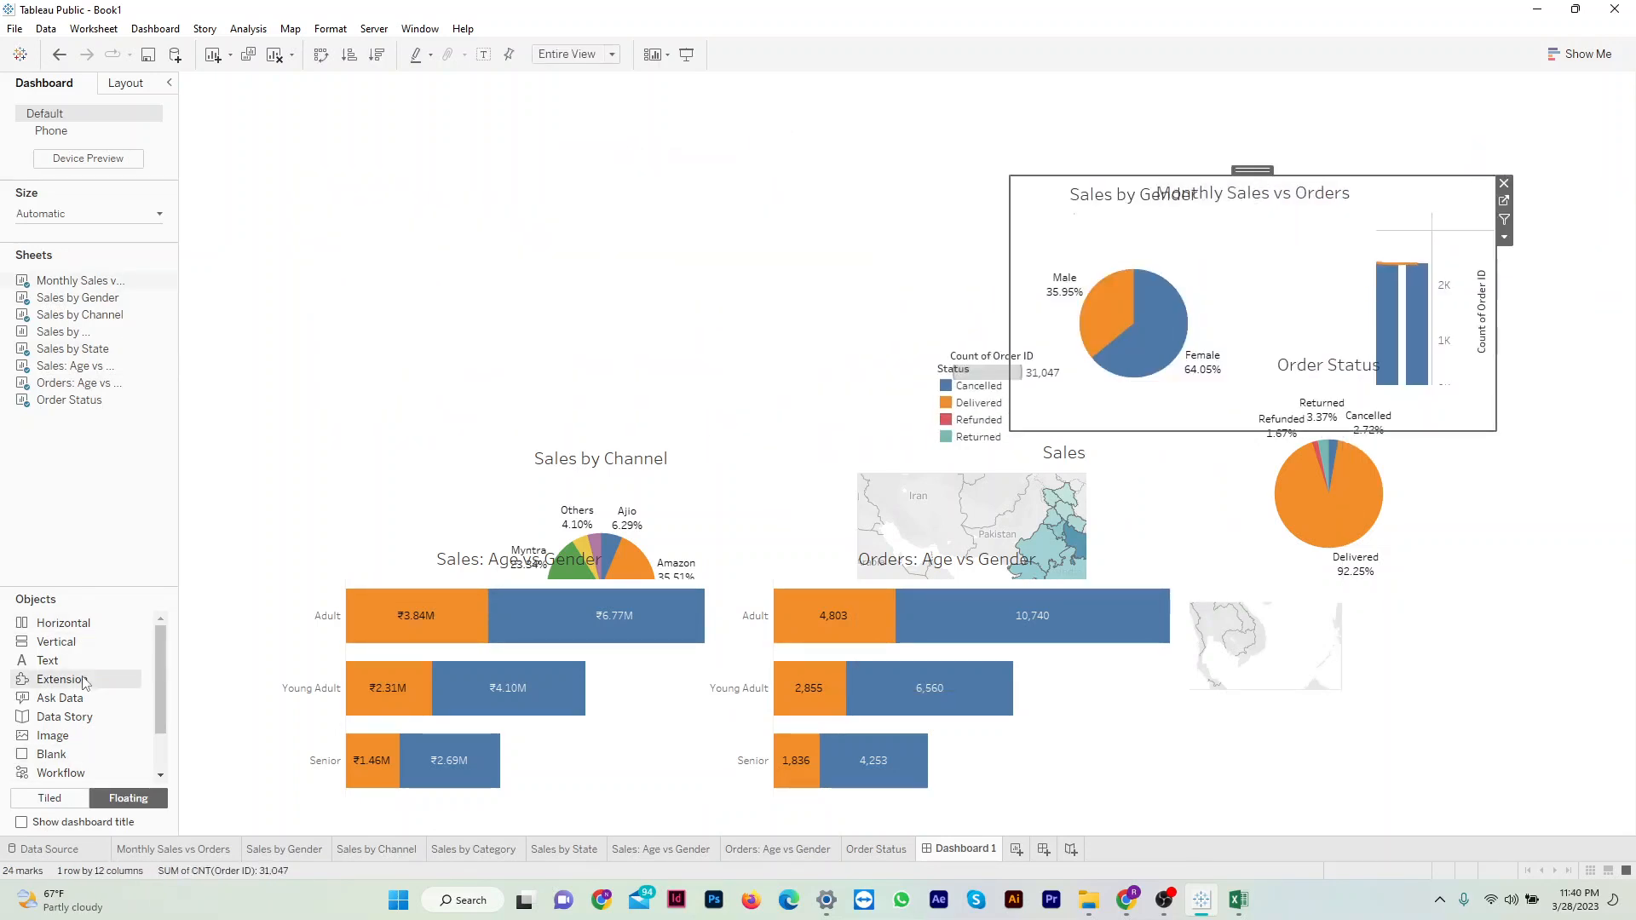
Show the dashboard title and replace it with a centered "Vrinda Store Annual Report 2022".
{"action": "scroll", "coordinate": [83, 682], "scroll_direction": "down", "scroll_amount": 1}
{"action": "left_click", "coordinate": [21, 823]}
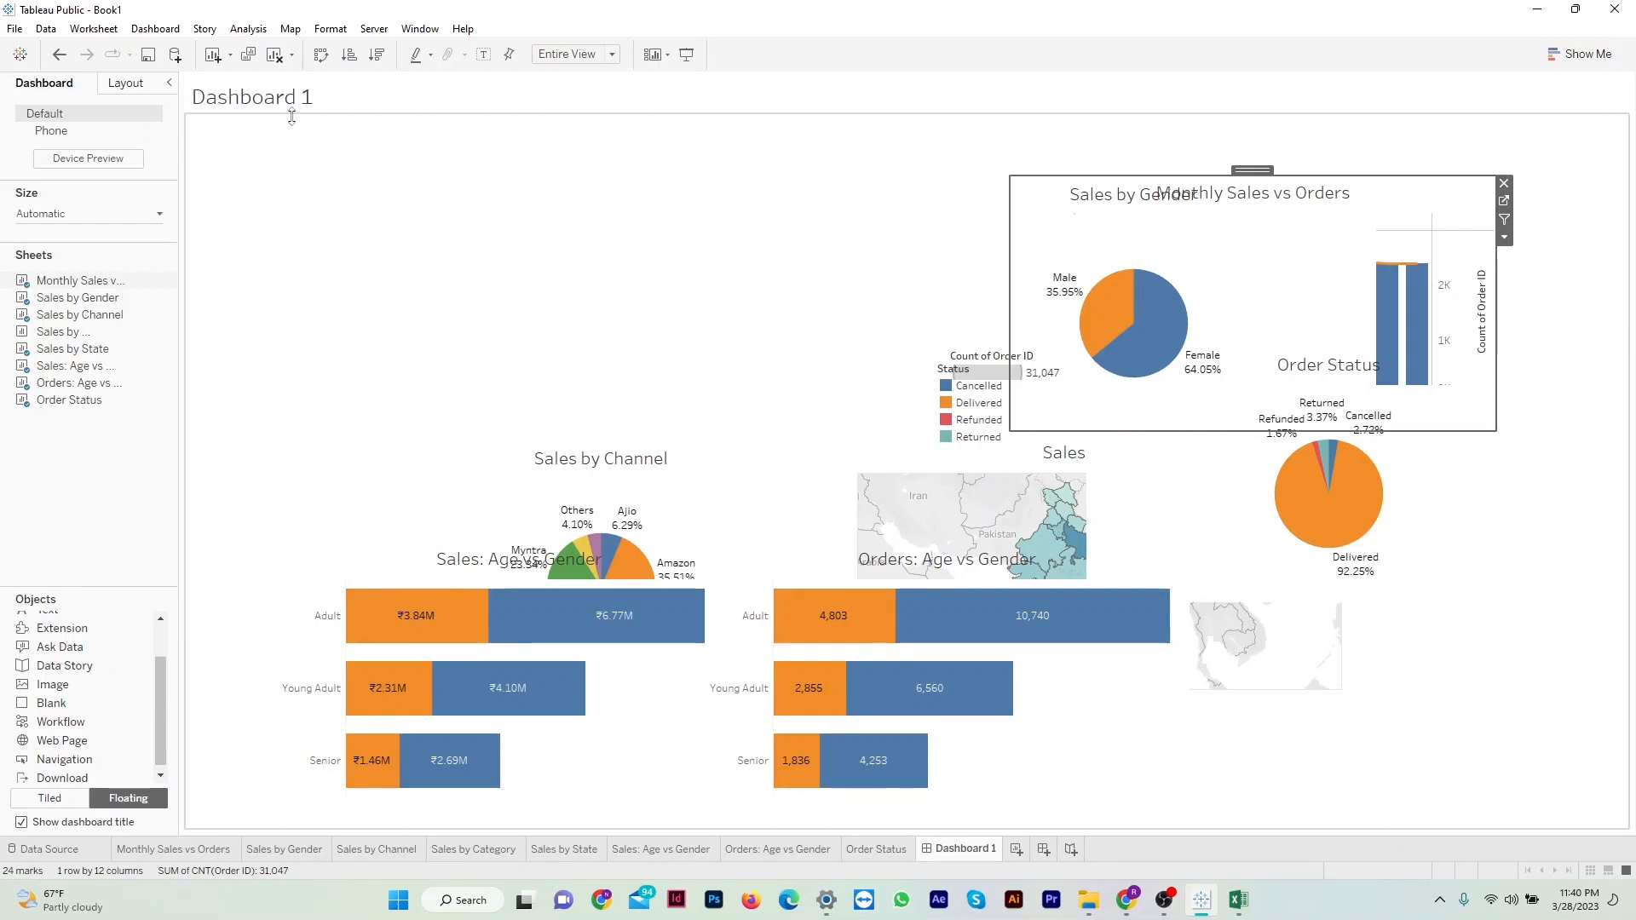
{"action": "left_click", "coordinate": [309, 102]}
{"action": "double_click", "coordinate": [309, 102]}
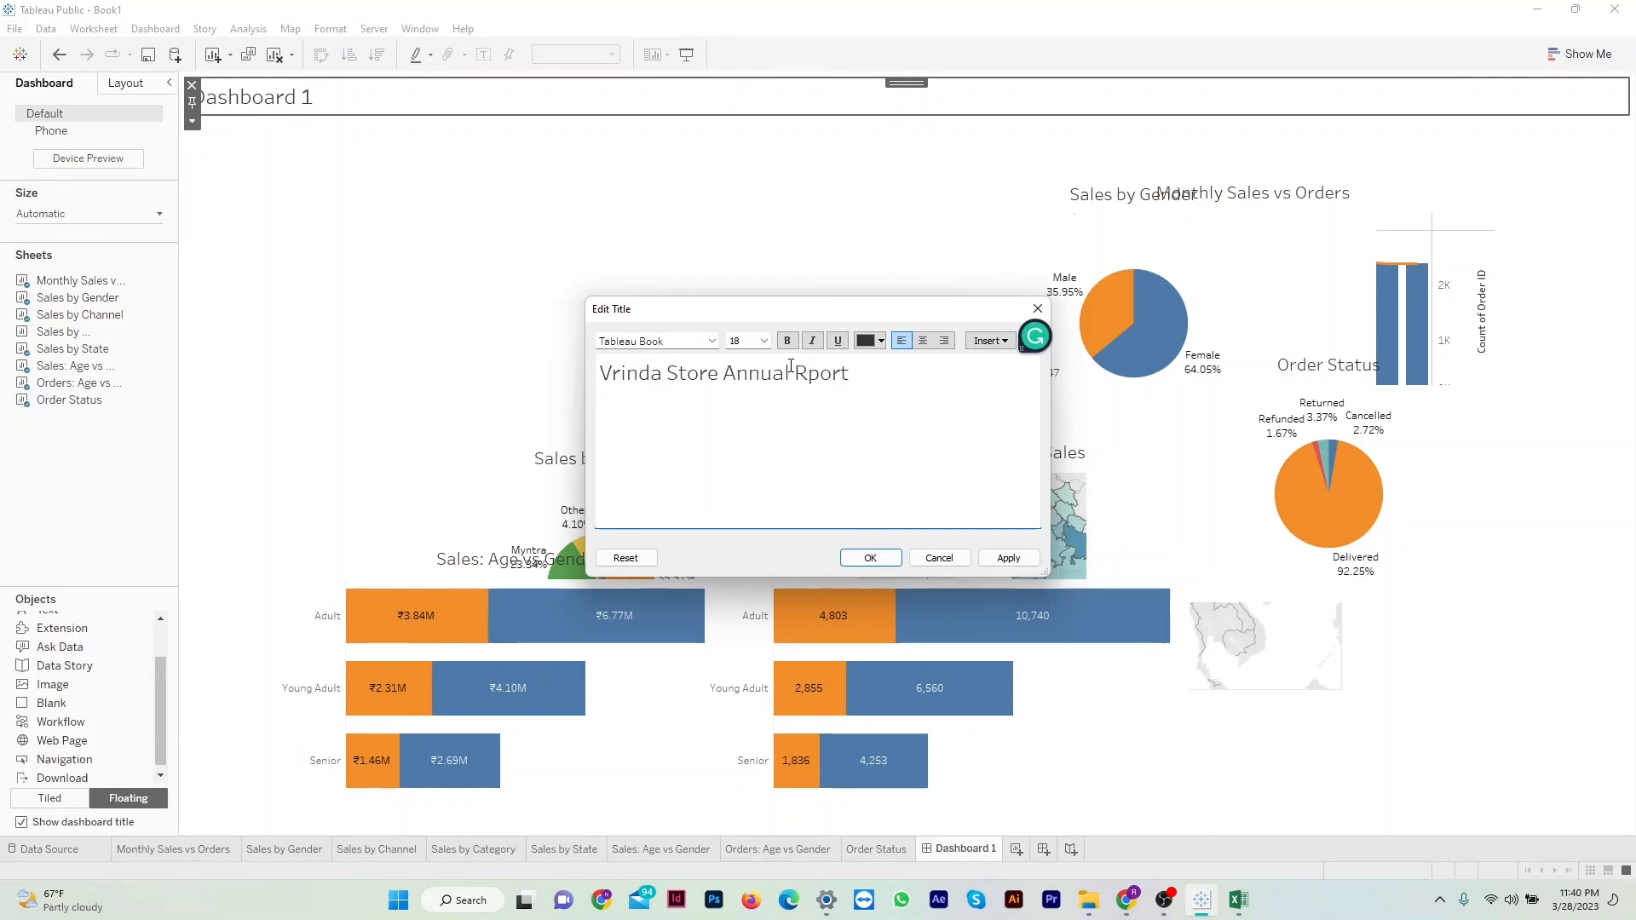
{"action": "key", "text": "ctrl+a"}
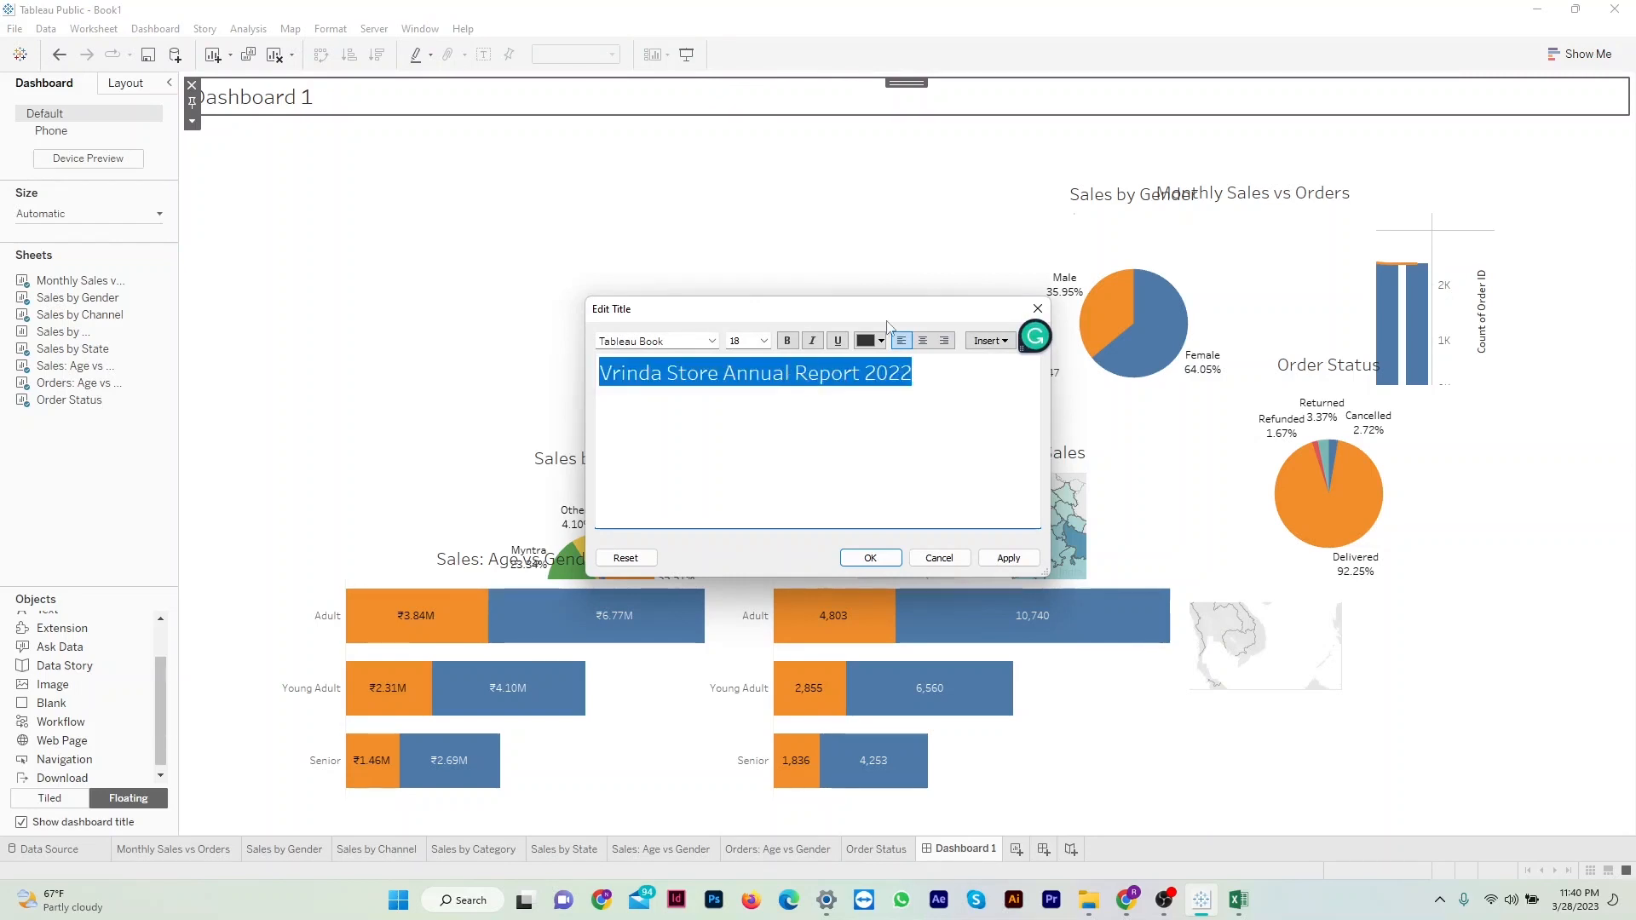
{"action": "left_click", "coordinate": [870, 558]}
Place the Sales by State map in the dashboard's upper left corner and the Monthly Sales vs Orders chart beside it below the title.
{"action": "left_click", "coordinate": [1055, 461]}
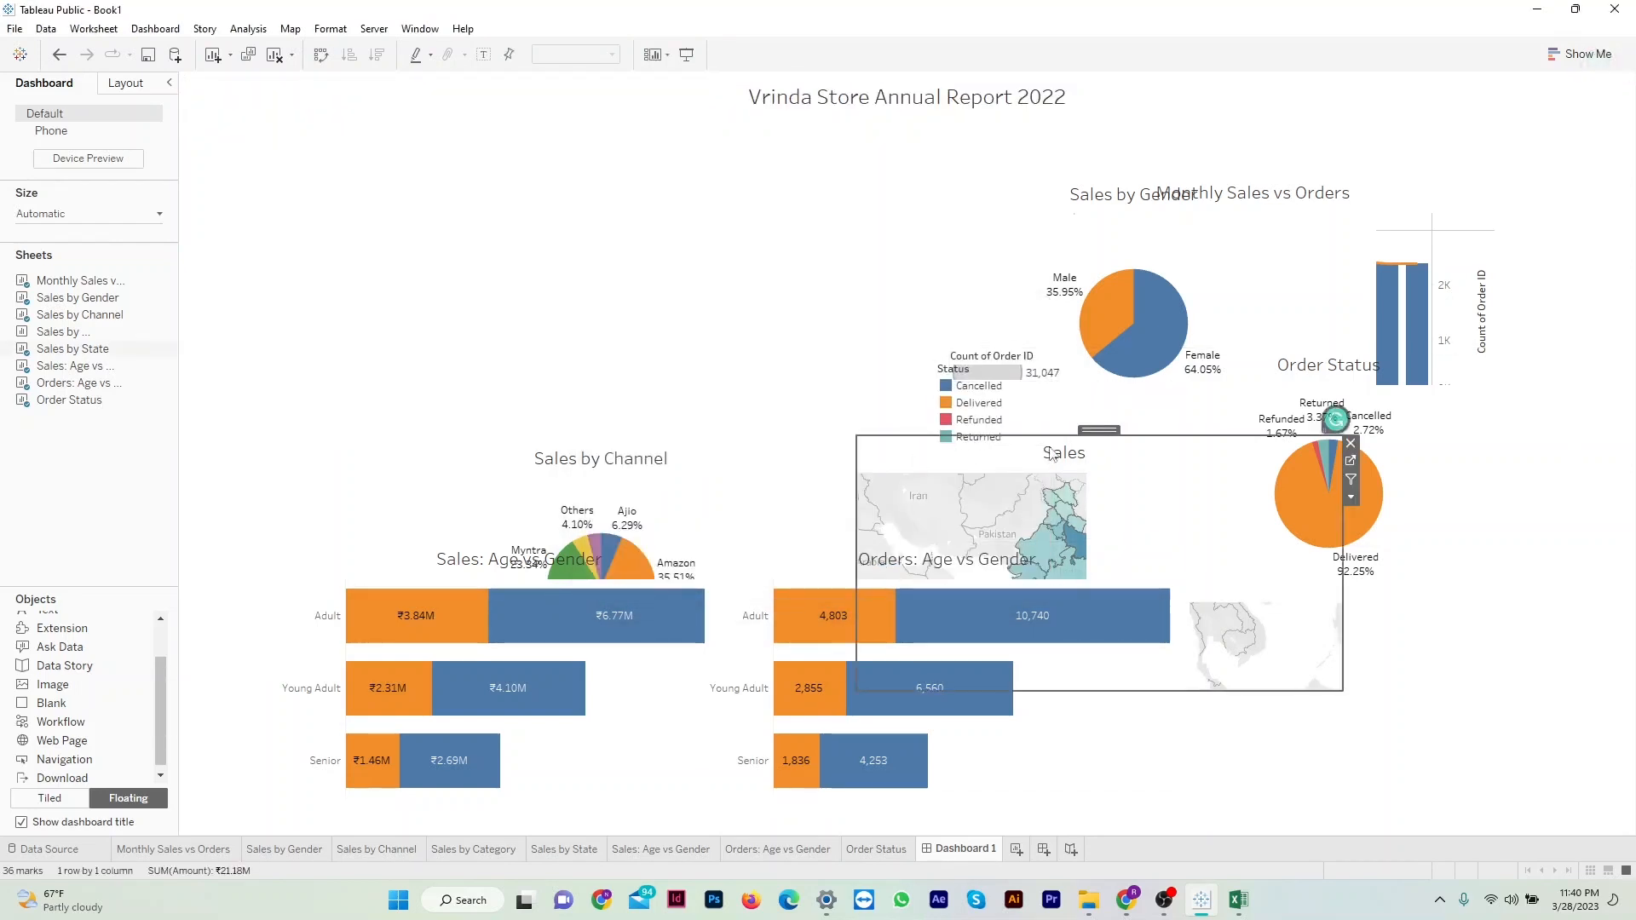
{"action": "left_click_drag", "start_coordinate": [1097, 430], "coordinate": [416, 124]}
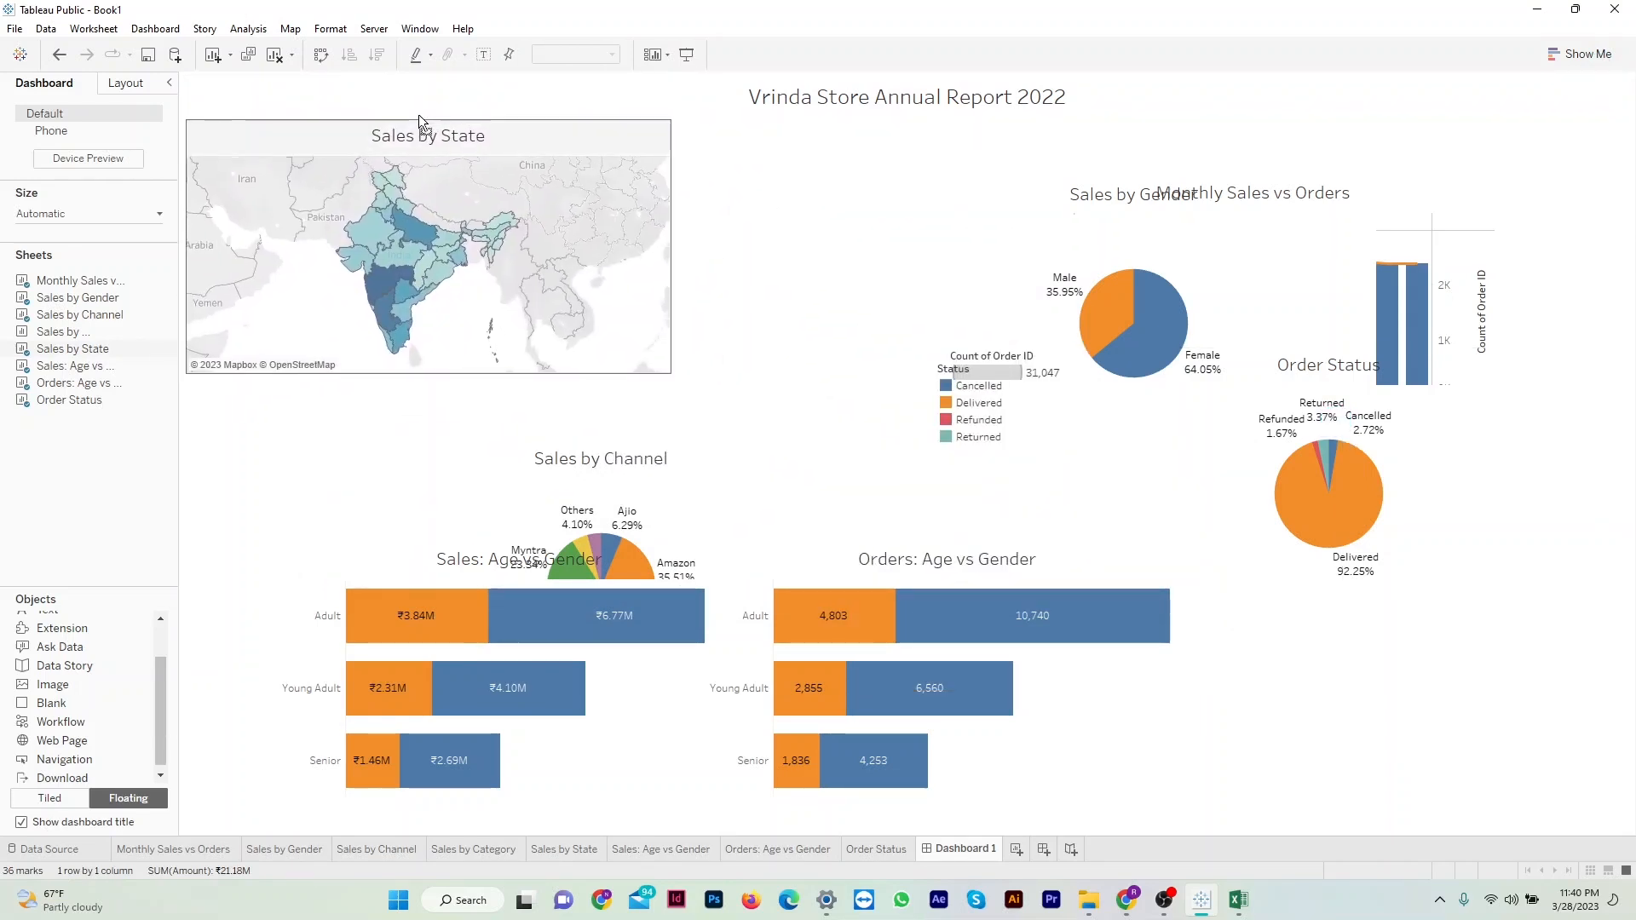
{"action": "left_click", "coordinate": [687, 462]}
{"action": "left_click", "coordinate": [1427, 240]}
{"action": "left_click_drag", "start_coordinate": [1258, 172], "coordinate": [938, 136]}
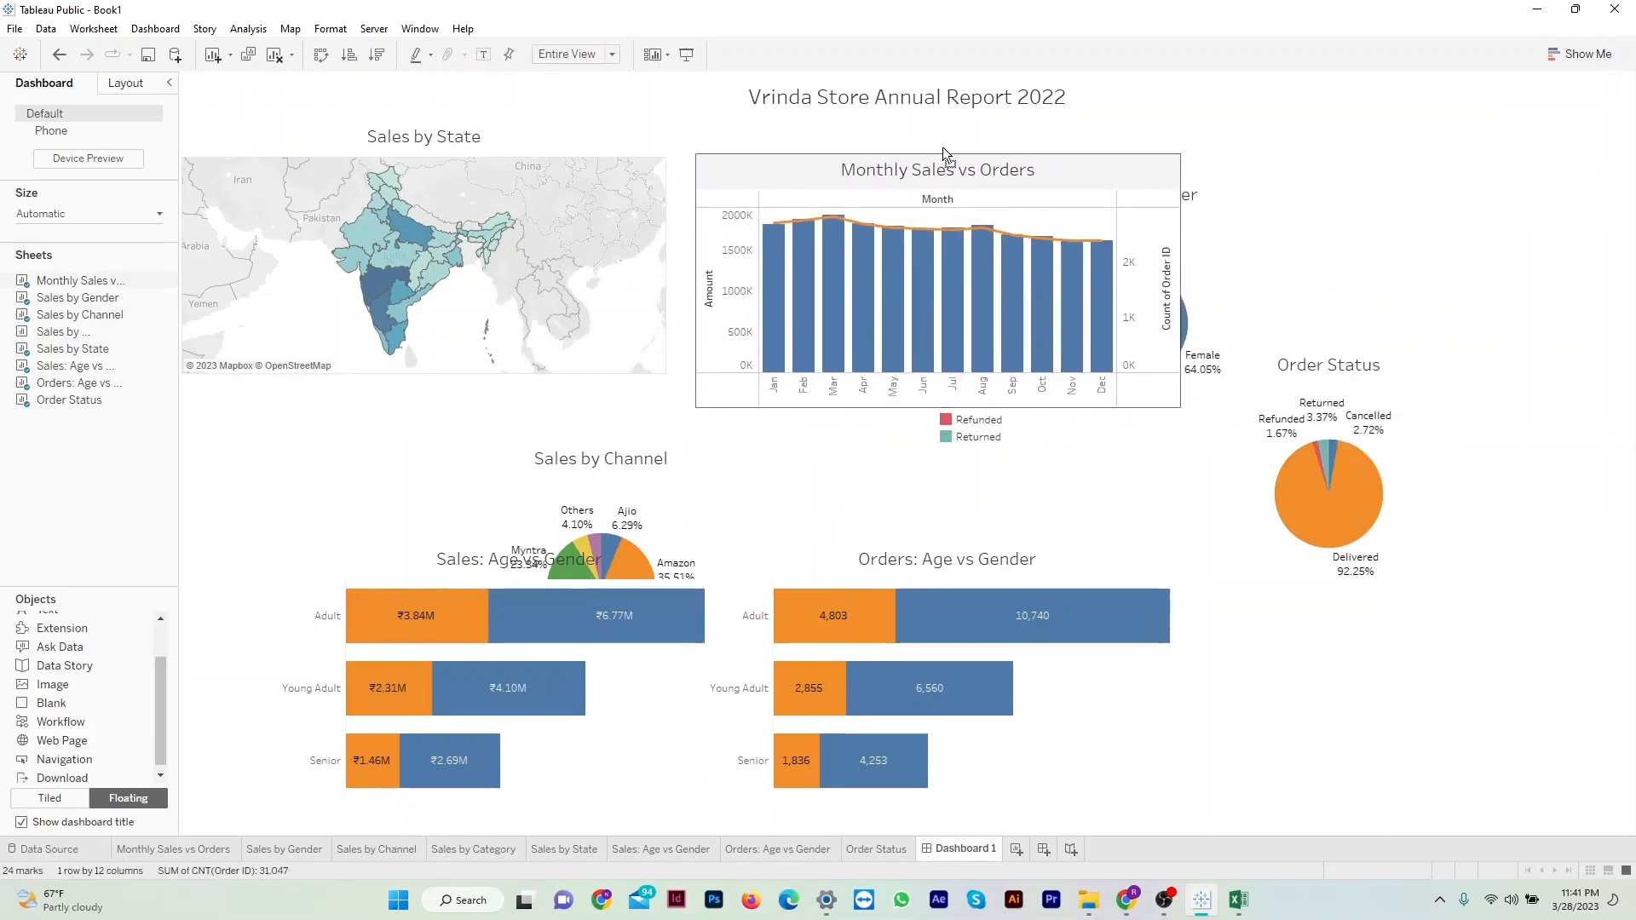
Shrink the Sales by Gender chart and move it to the dashboard's lower right, placing Sales: Age vs Gender in the upper right.
{"action": "left_click", "coordinate": [1108, 204]}
{"action": "left_click_drag", "start_coordinate": [890, 429], "coordinate": [1137, 348]}
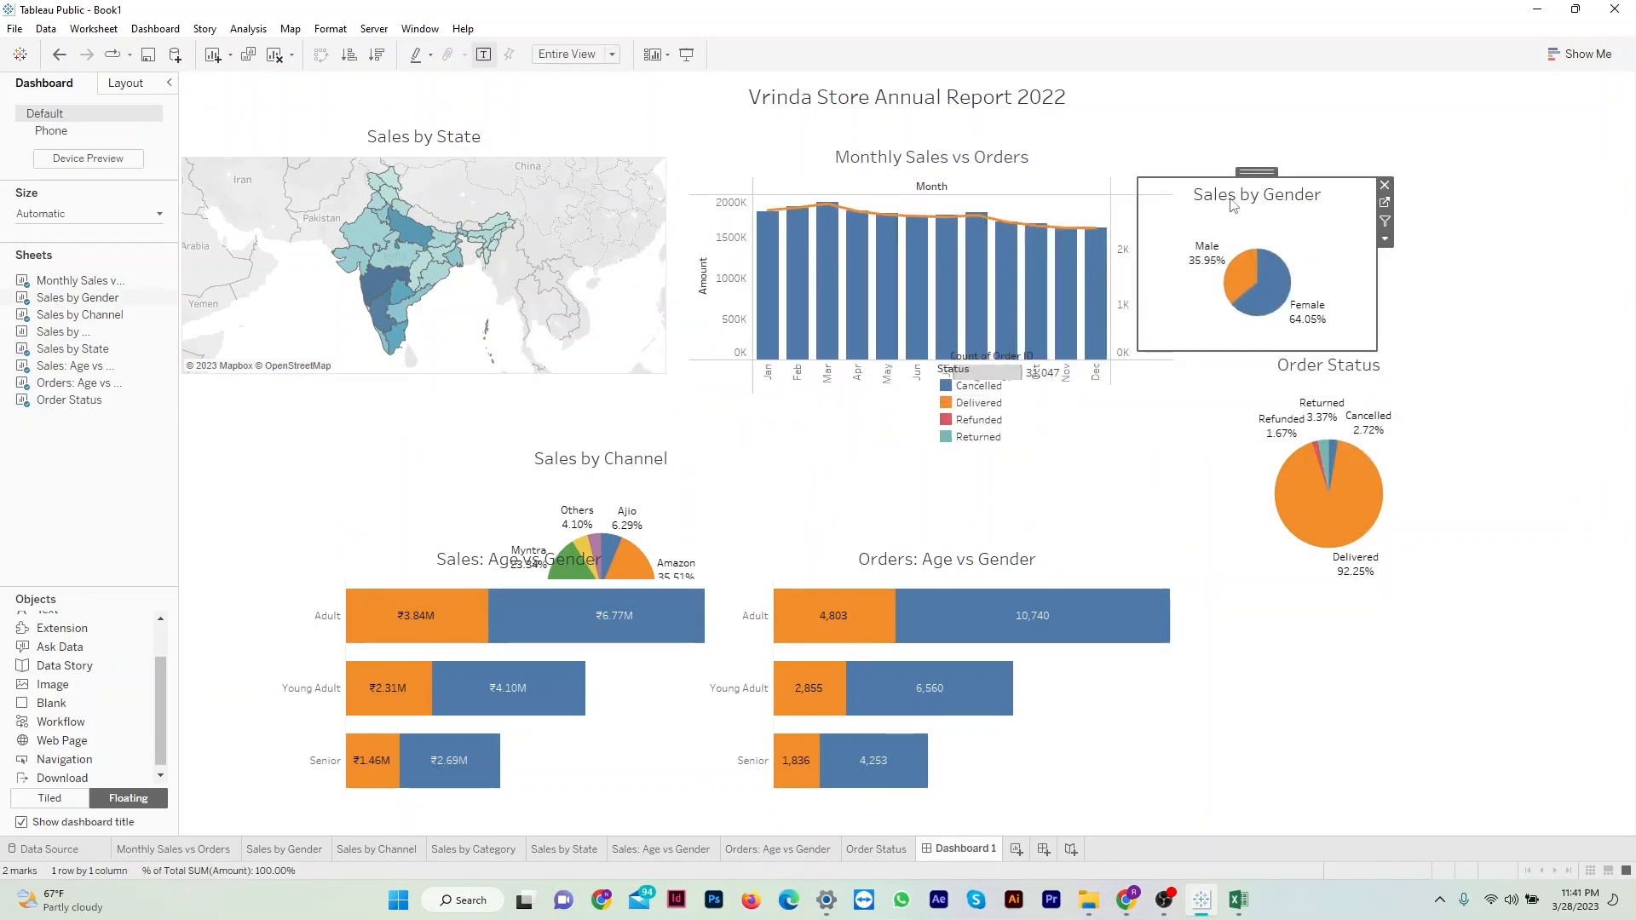
{"action": "left_click_drag", "start_coordinate": [1256, 172], "coordinate": [1401, 600]}
{"action": "left_click", "coordinate": [390, 552]}
{"action": "left_click_drag", "start_coordinate": [391, 553], "coordinate": [1319, 143]}
Stack the Sales by Channel and Sales by Gender charts below the Sales by State map.
{"action": "left_click", "coordinate": [606, 441]}
{"action": "left_click_drag", "start_coordinate": [606, 441], "coordinate": [412, 374]}
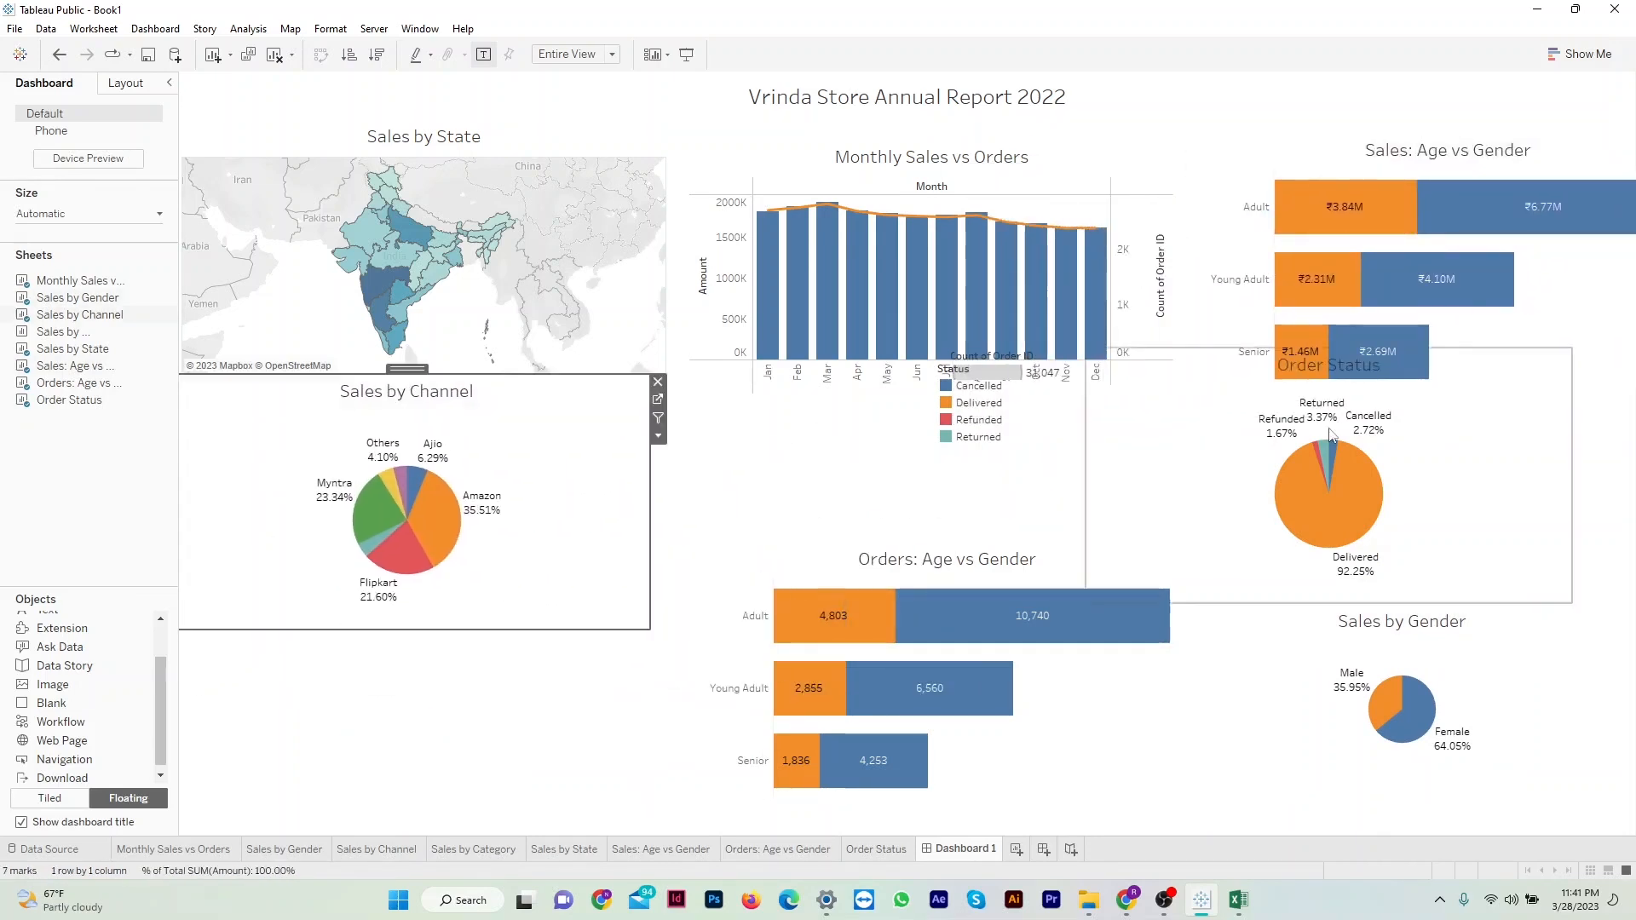
{"action": "left_click_drag", "start_coordinate": [1456, 628], "coordinate": [392, 669]}
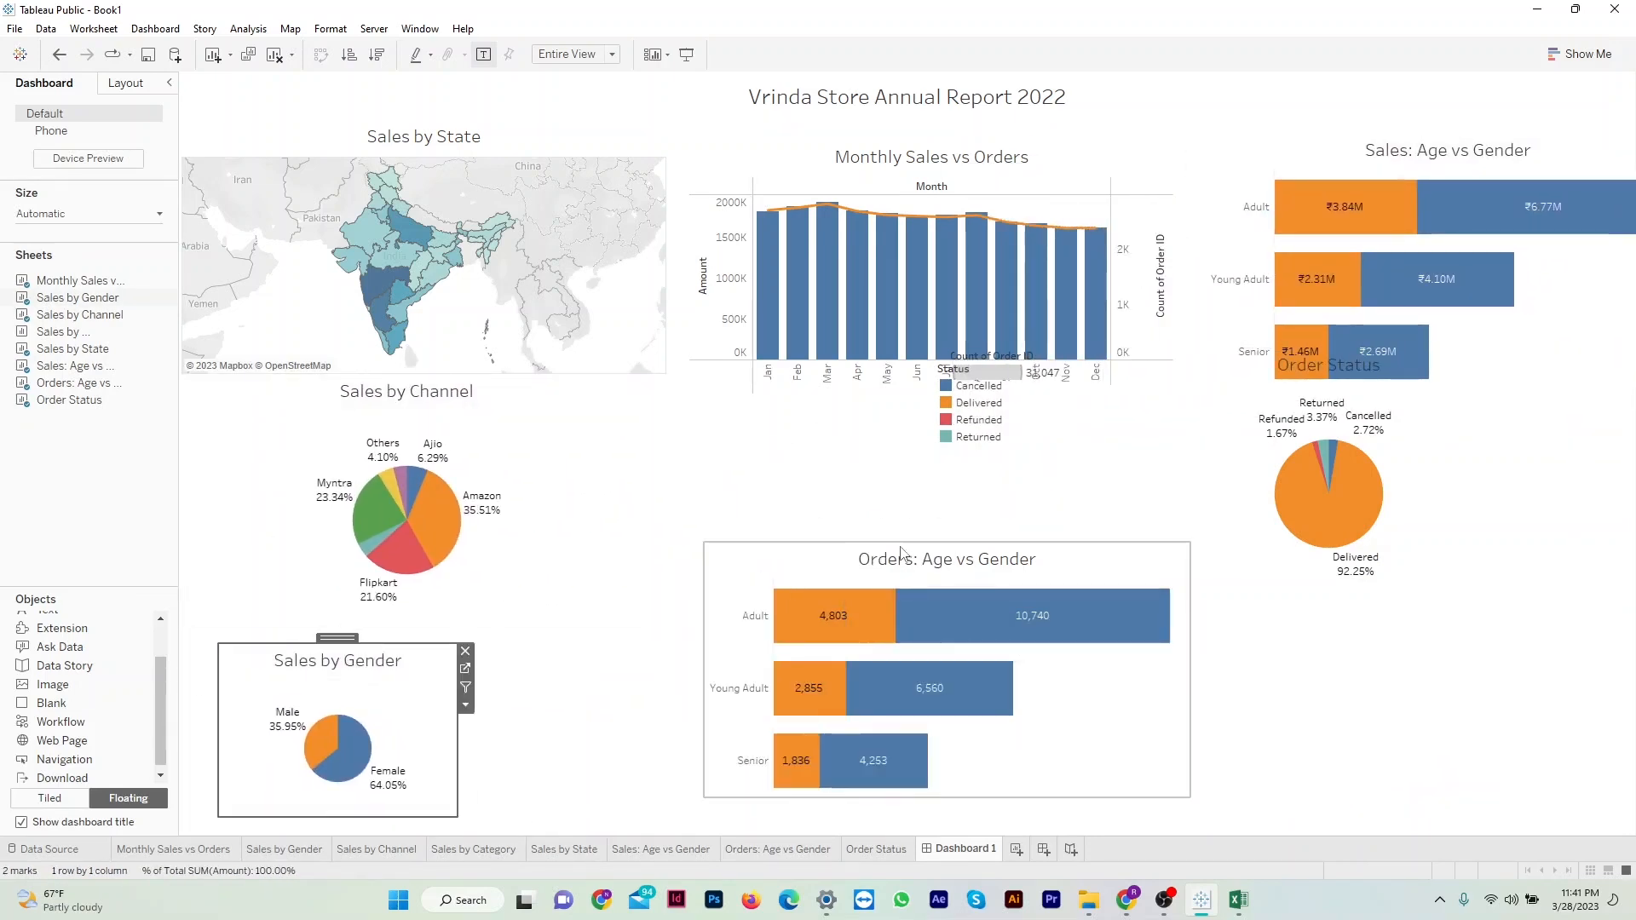
Move Orders: Age vs Gender beneath Sales: Age vs Gender, and the Order Status chart to the dashboard's lower middle area.
{"action": "left_click", "coordinate": [1322, 347]}
{"action": "left_click_drag", "start_coordinate": [1321, 347], "coordinate": [586, 251]}
{"action": "left_click", "coordinate": [934, 559]}
{"action": "left_click_drag", "start_coordinate": [939, 537], "coordinate": [1395, 418]}
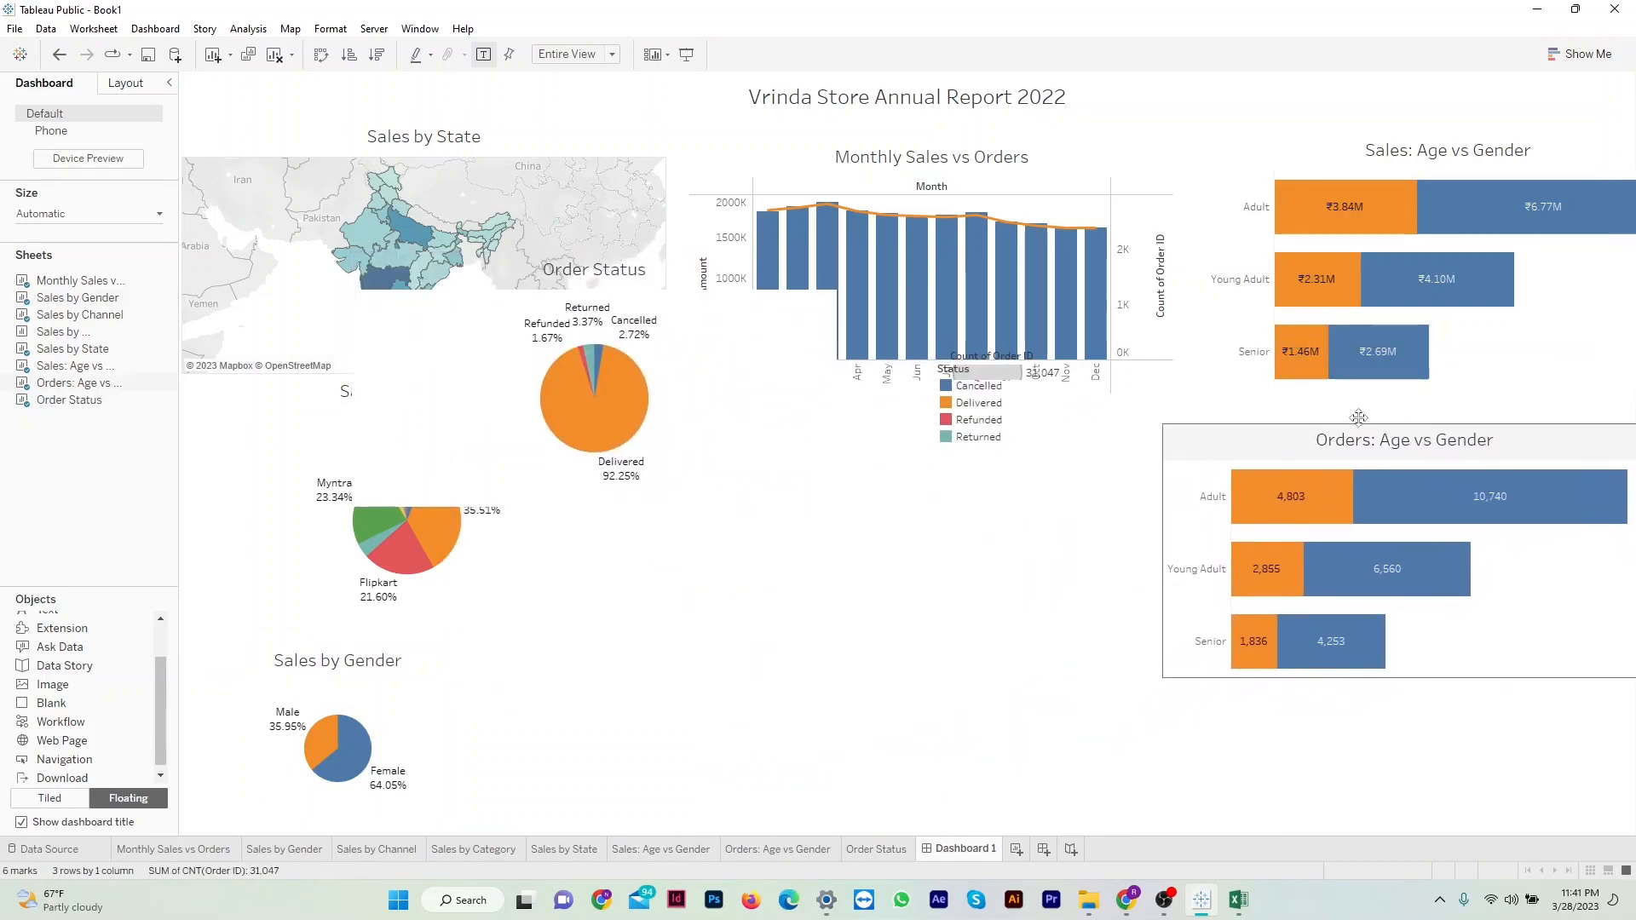
{"action": "left_click", "coordinate": [599, 286]}
{"action": "left_click_drag", "start_coordinate": [586, 249], "coordinate": [775, 553]}
Remove the floating Status and Count of Order ID legends from the dashboard.
{"action": "left_click", "coordinate": [977, 420]}
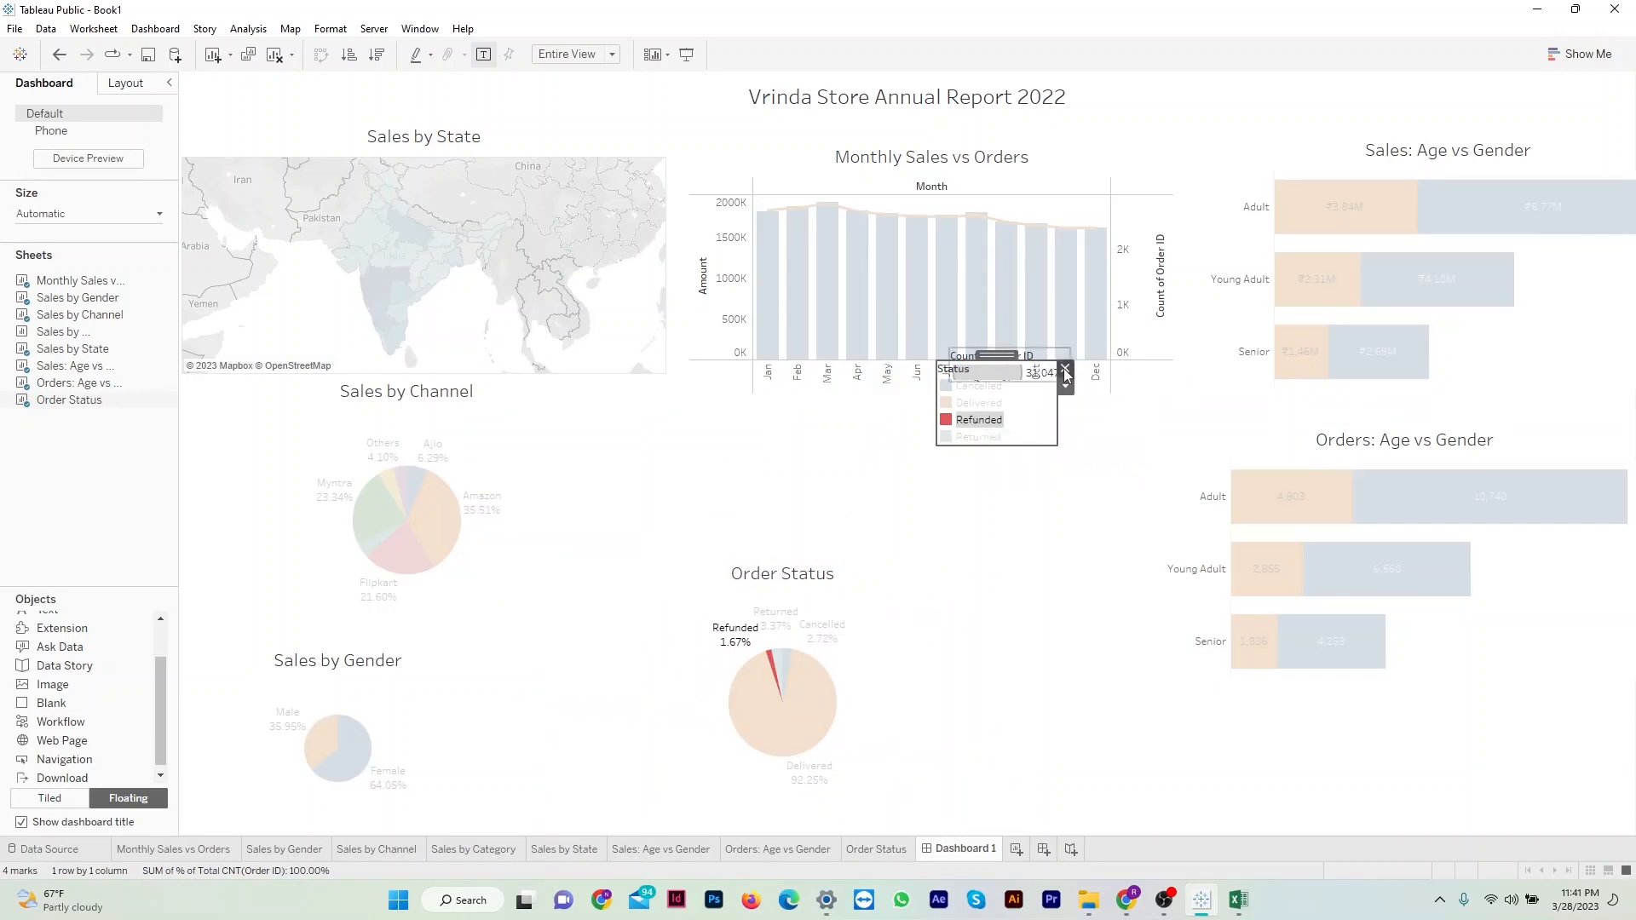
{"action": "left_click", "coordinate": [1066, 366]}
{"action": "left_click_drag", "start_coordinate": [1005, 342], "coordinate": [910, 432]}
{"action": "left_click", "coordinate": [983, 443]}
Try to clear the Status highlight that dims the other dashboard charts.
{"action": "left_click", "coordinate": [580, 341]}
{"action": "left_click", "coordinate": [757, 530]}
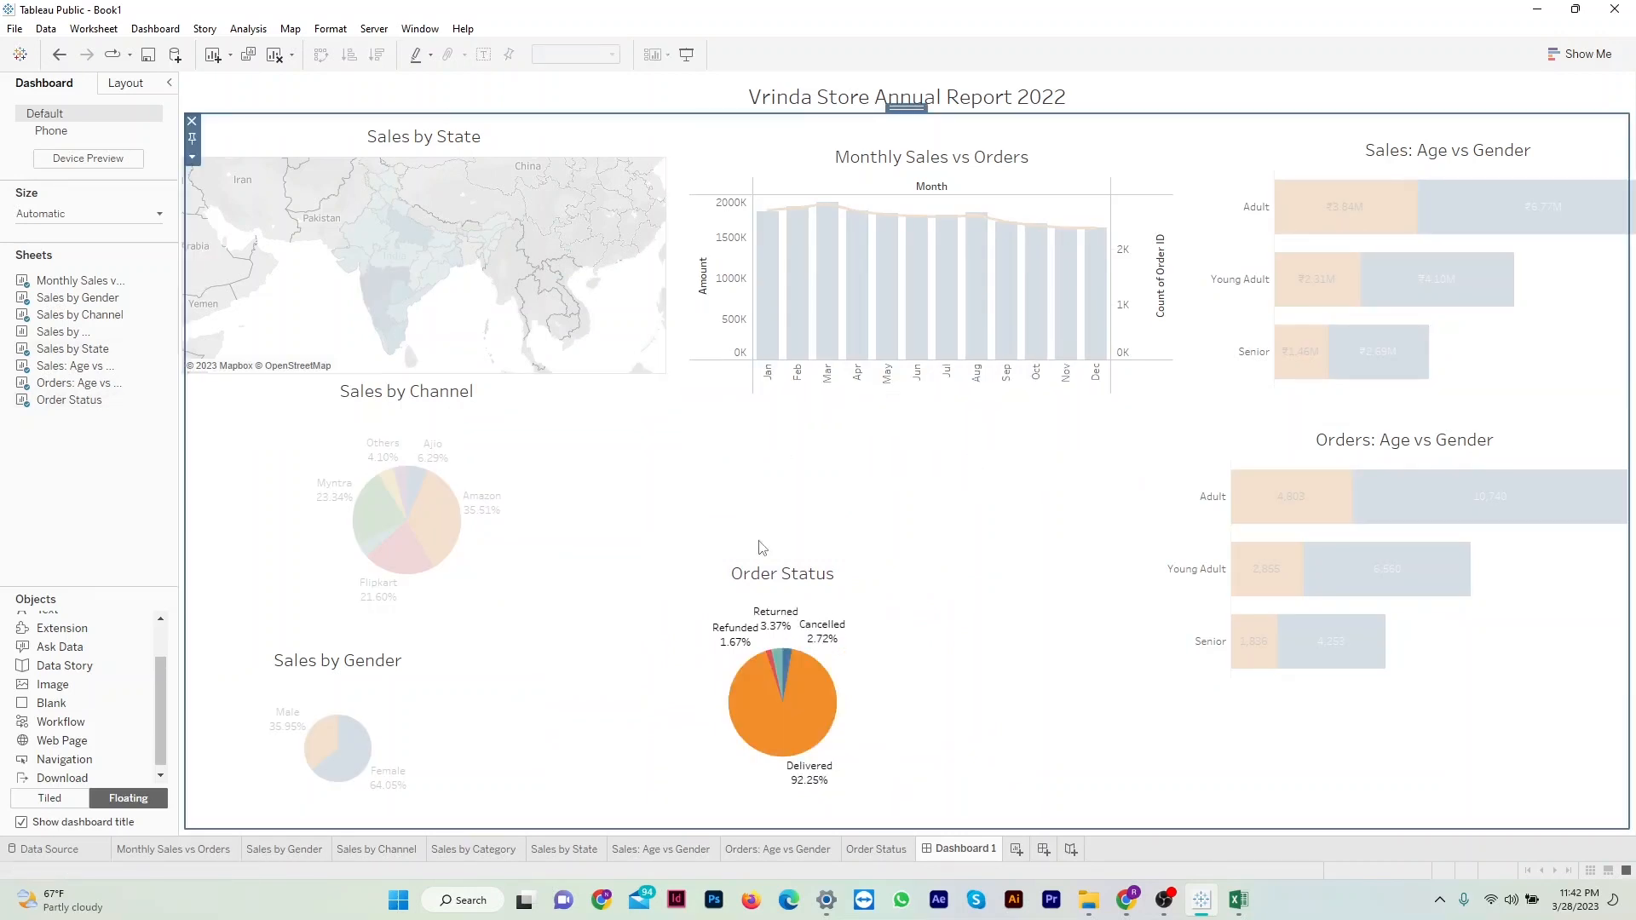
{"action": "left_click", "coordinate": [775, 616]}
{"action": "left_click", "coordinate": [684, 447]}
{"action": "left_click", "coordinate": [192, 123]}
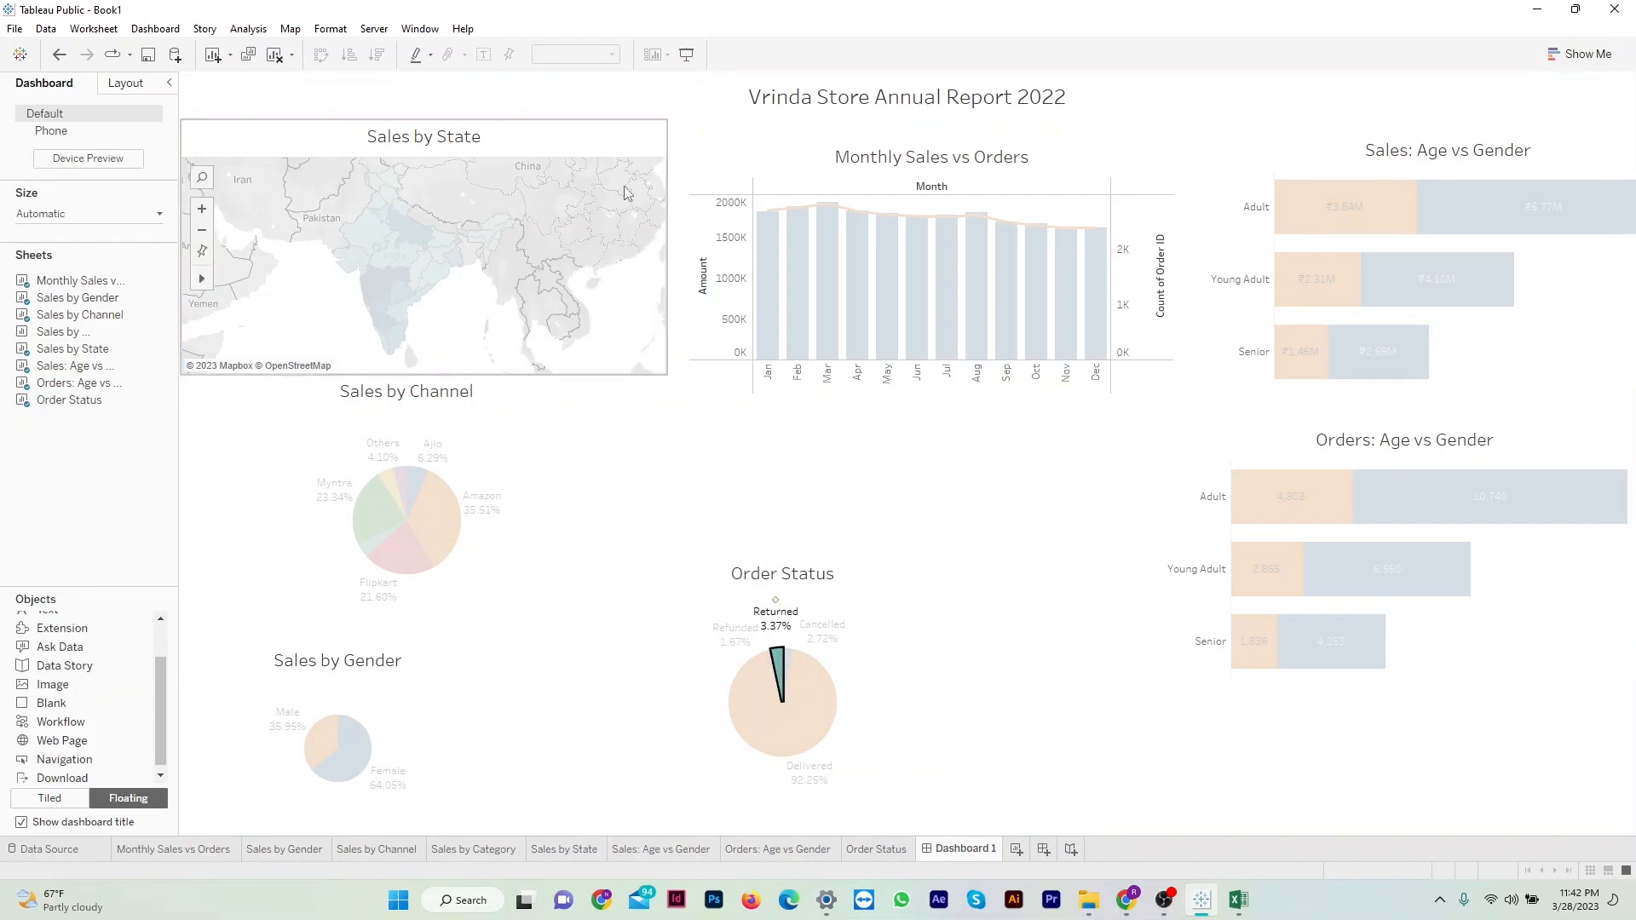
{"action": "left_click", "coordinate": [775, 625]}
{"action": "left_click", "coordinate": [679, 460]}
{"action": "left_click", "coordinate": [591, 309]}
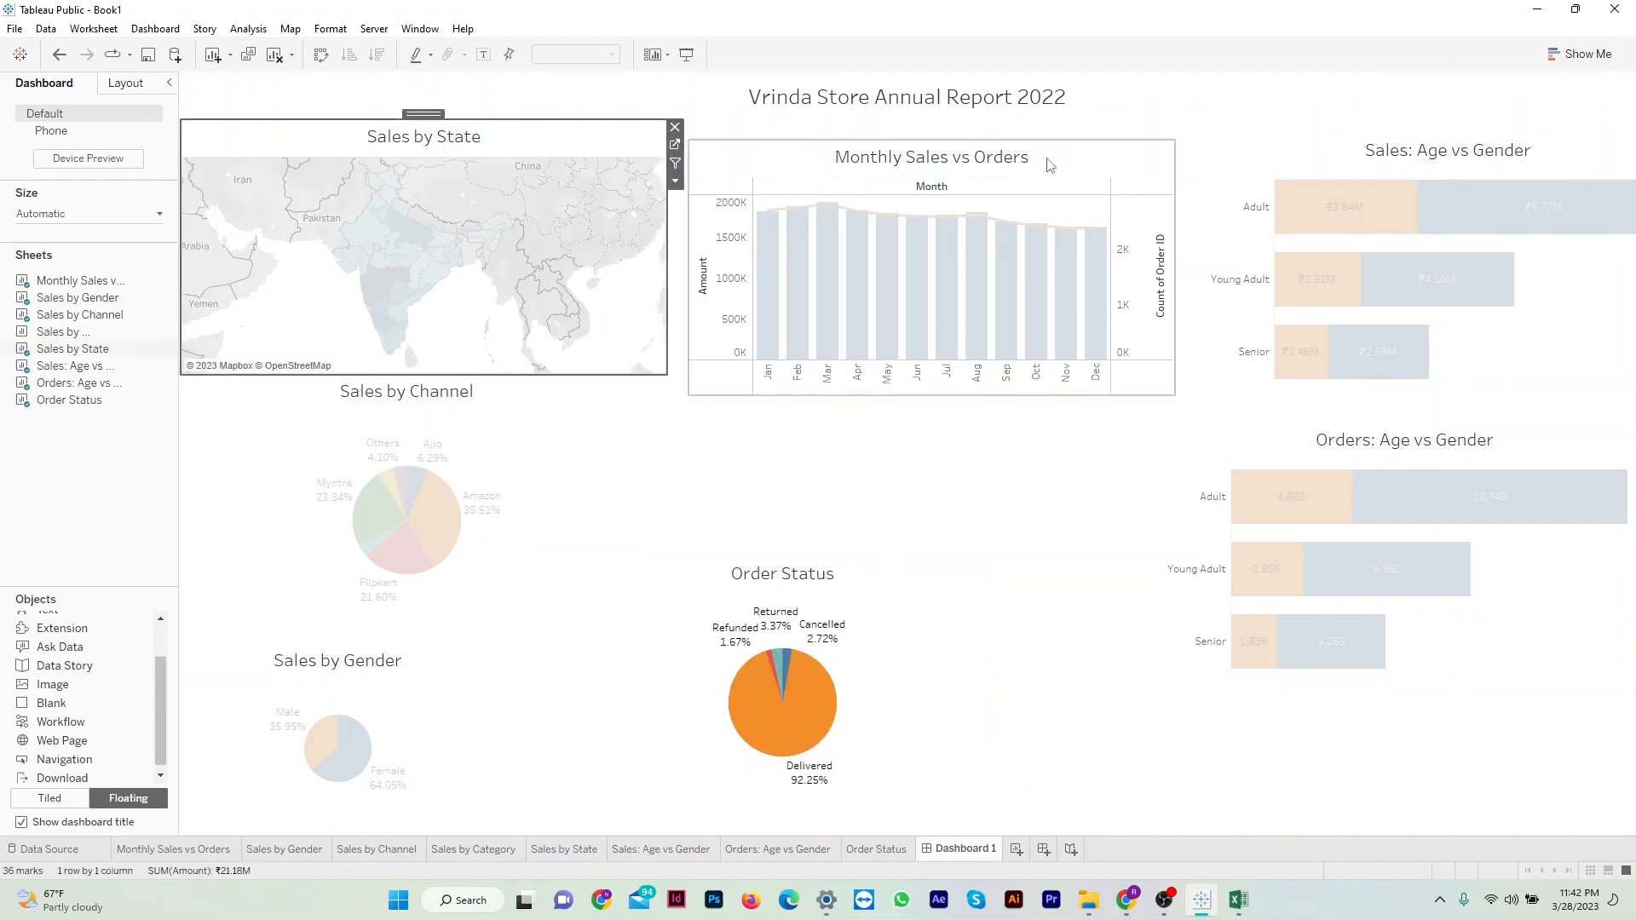
Move the Monthly Sales vs Orders chart up so that it lines up with the Sales by State map.
{"action": "left_click", "coordinate": [1050, 162]}
{"action": "double_click", "coordinate": [705, 577]}
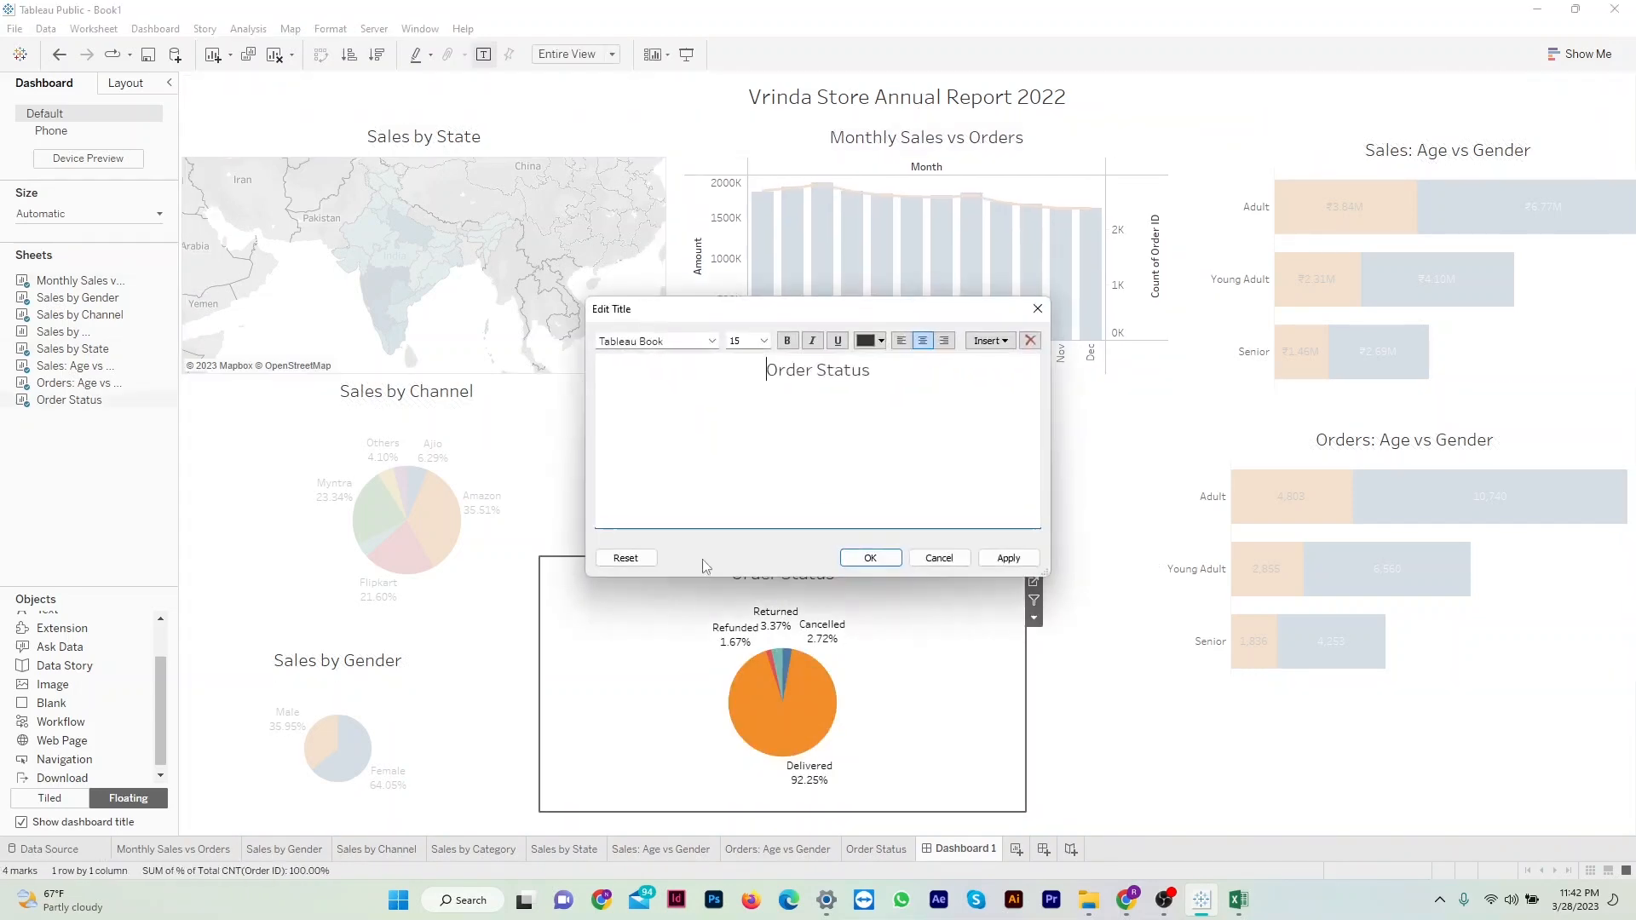
{"action": "left_click", "coordinate": [938, 559]}
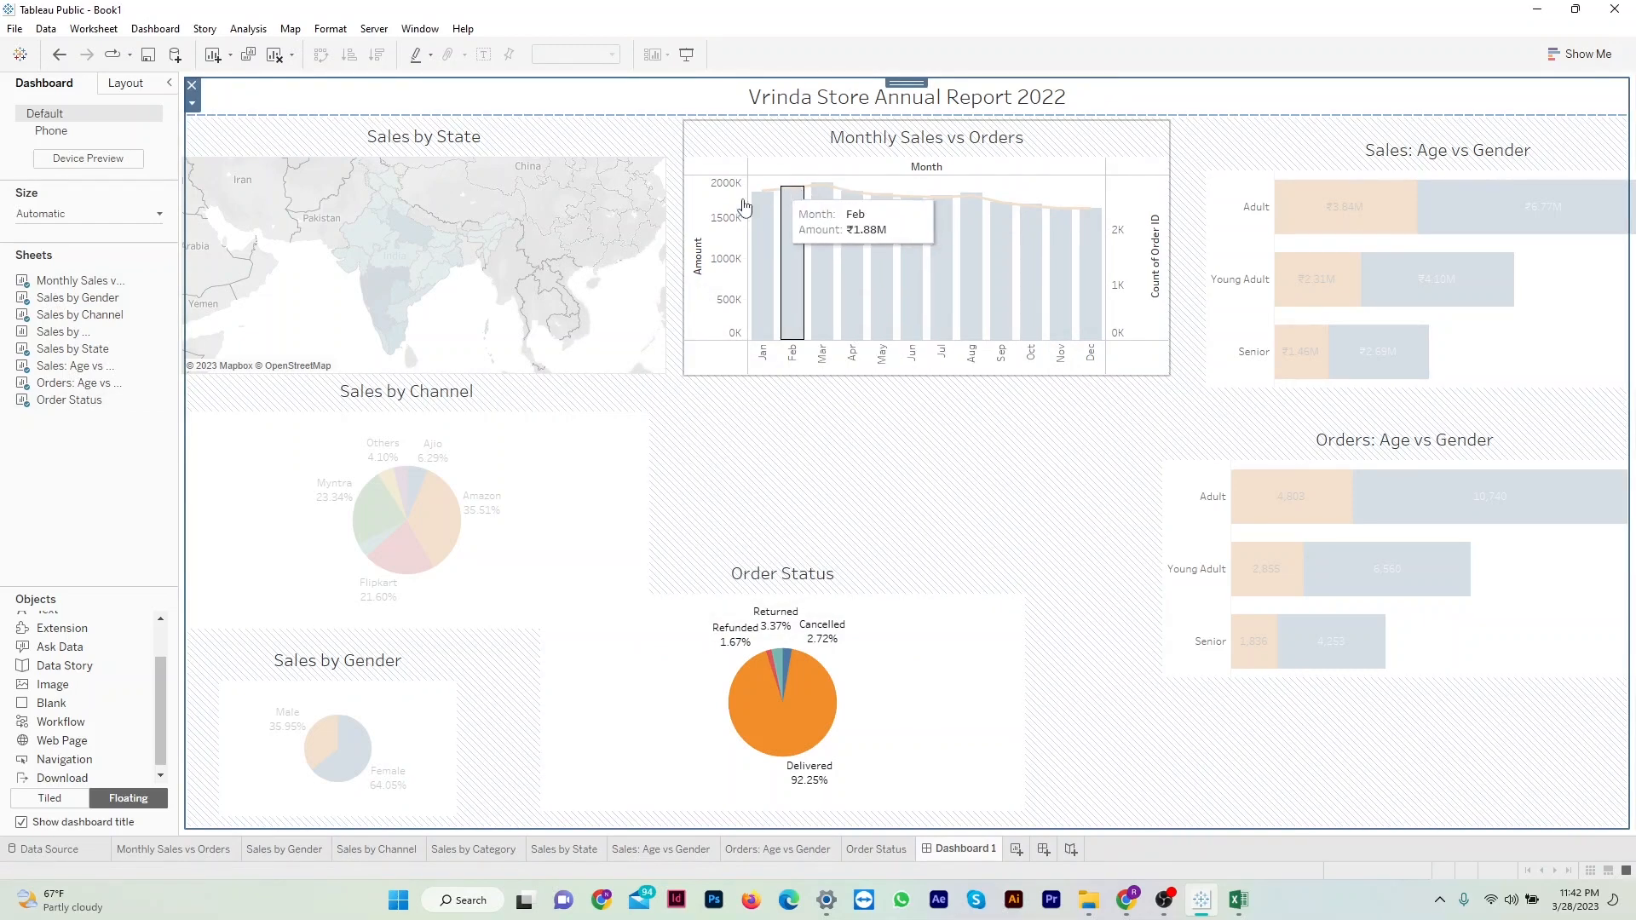
Try to clear the highlight dimming the charts and shift the Sales by State map slightly down.
{"action": "left_click", "coordinate": [244, 100]}
{"action": "left_click", "coordinate": [235, 134]}
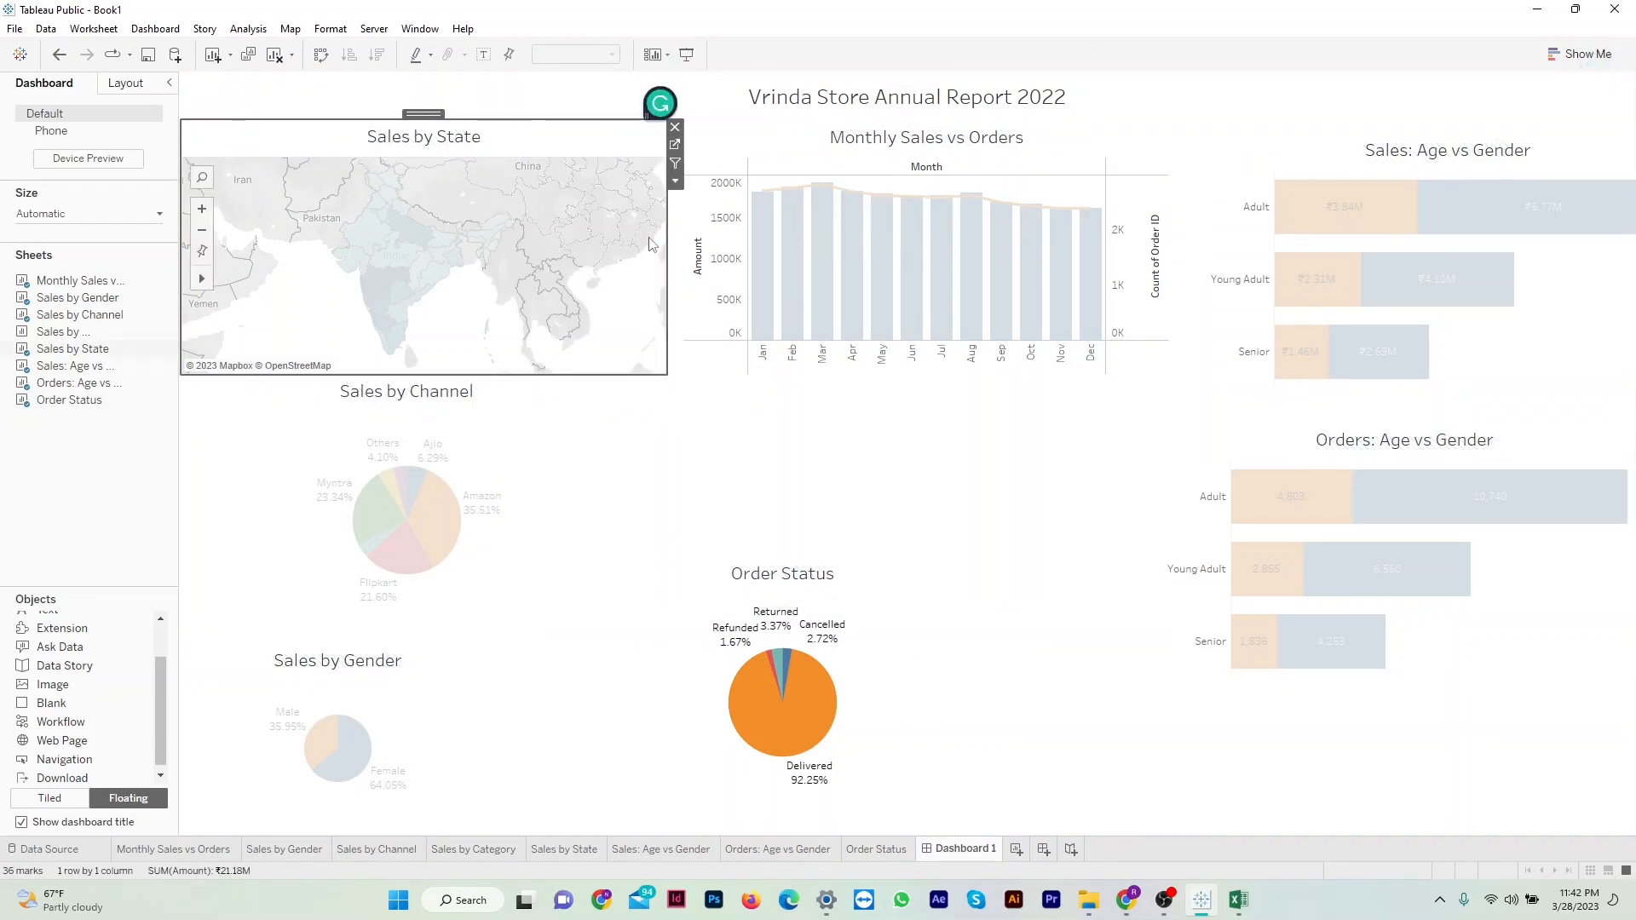
{"action": "left_click", "coordinate": [467, 510]}
{"action": "left_click", "coordinate": [354, 682]}
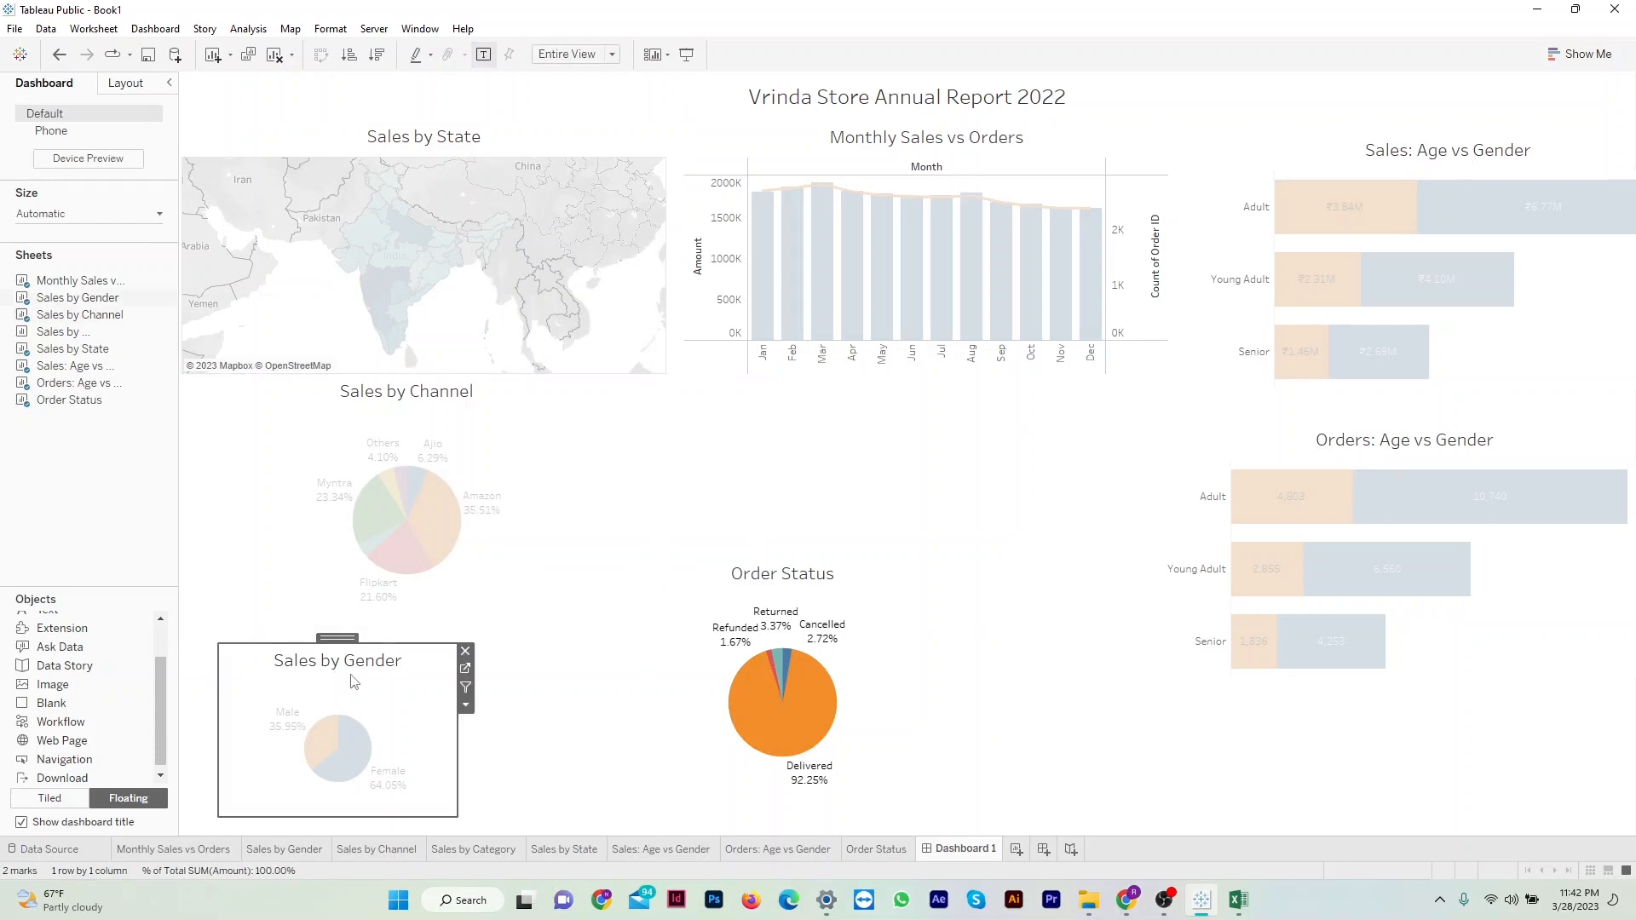
{"action": "left_click", "coordinate": [1291, 496]}
{"action": "left_click", "coordinate": [512, 140]}
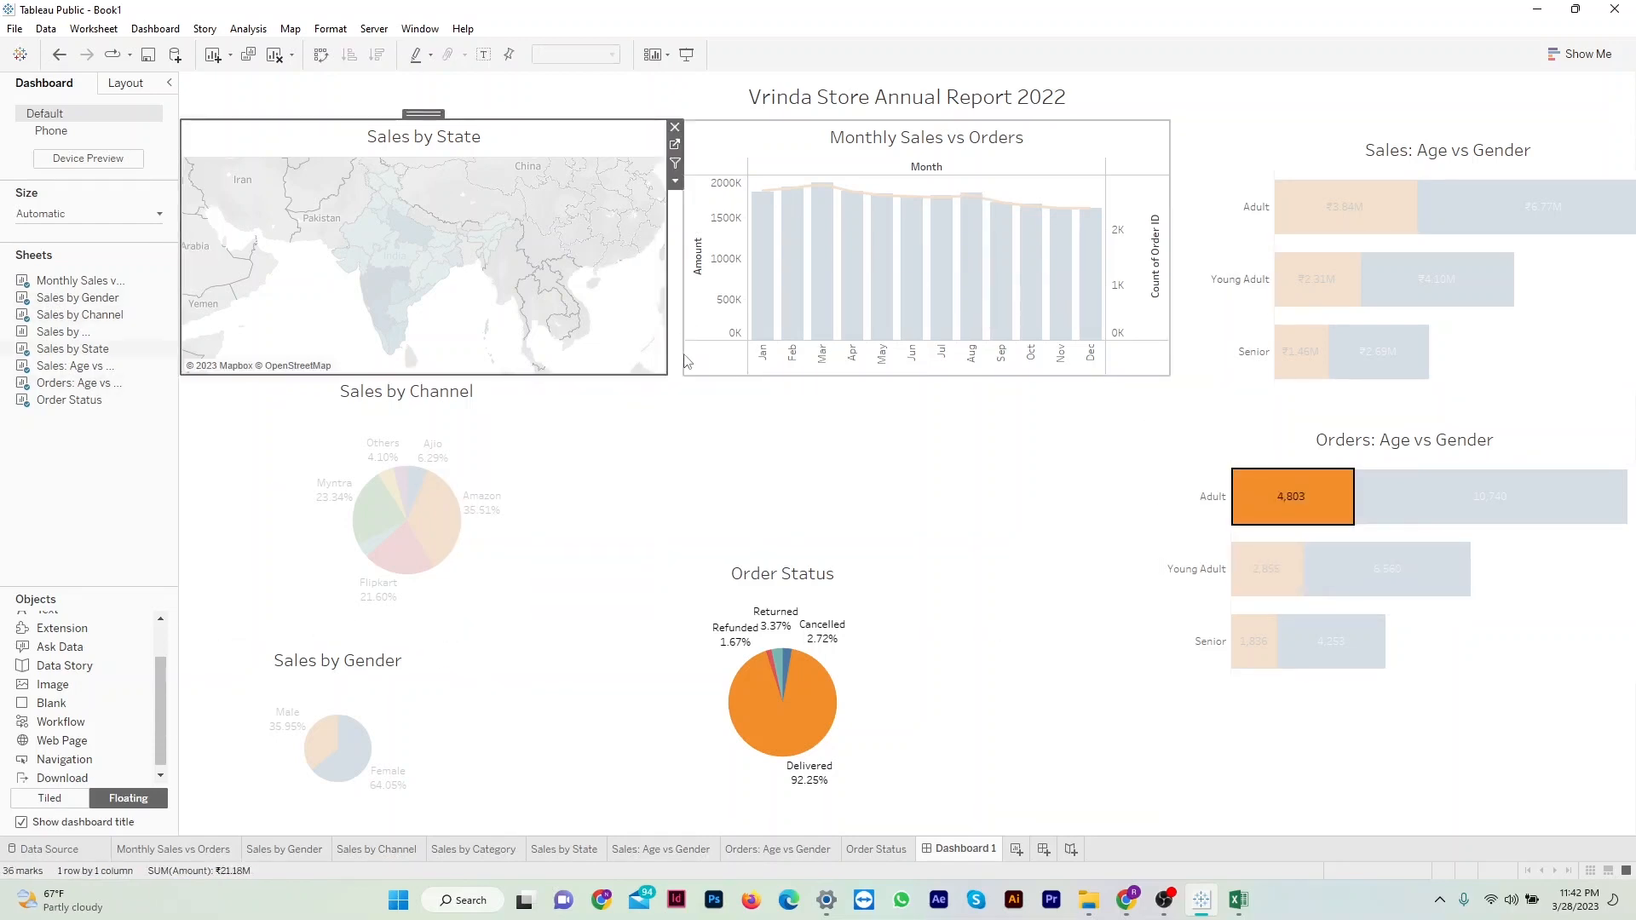
{"action": "left_click_drag", "start_coordinate": [417, 113], "coordinate": [419, 119]}
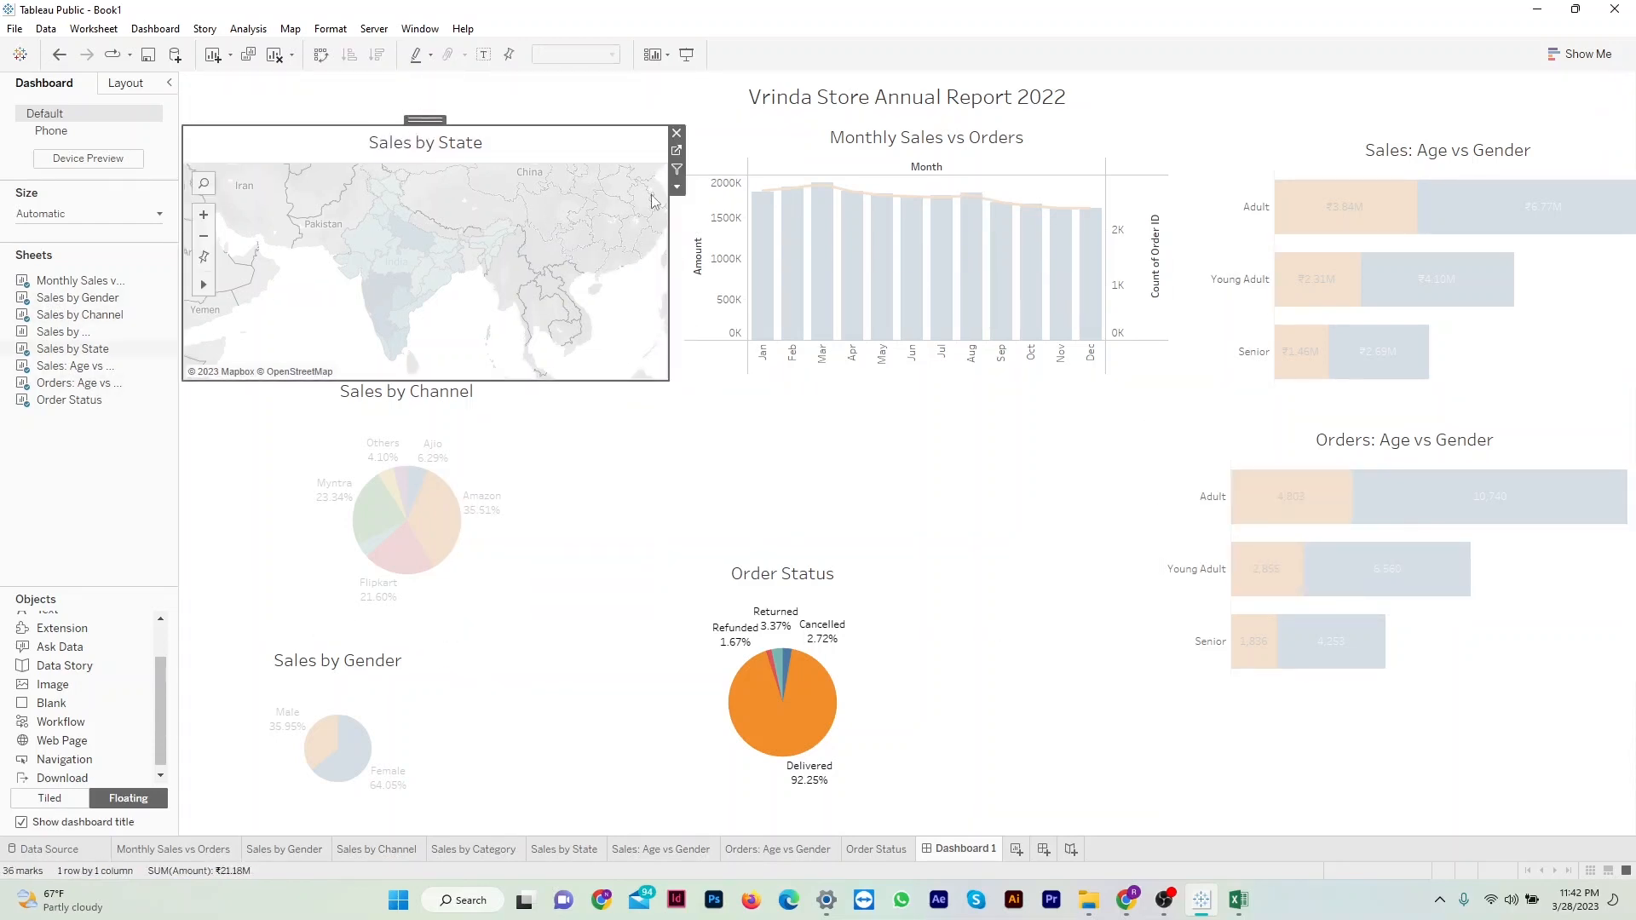
Remove the highlighted Order Status chart and add the Order Status sheet again beneath Monthly Sales vs Orders.
{"action": "left_click", "coordinate": [804, 426]}
{"action": "left_click", "coordinate": [840, 552]}
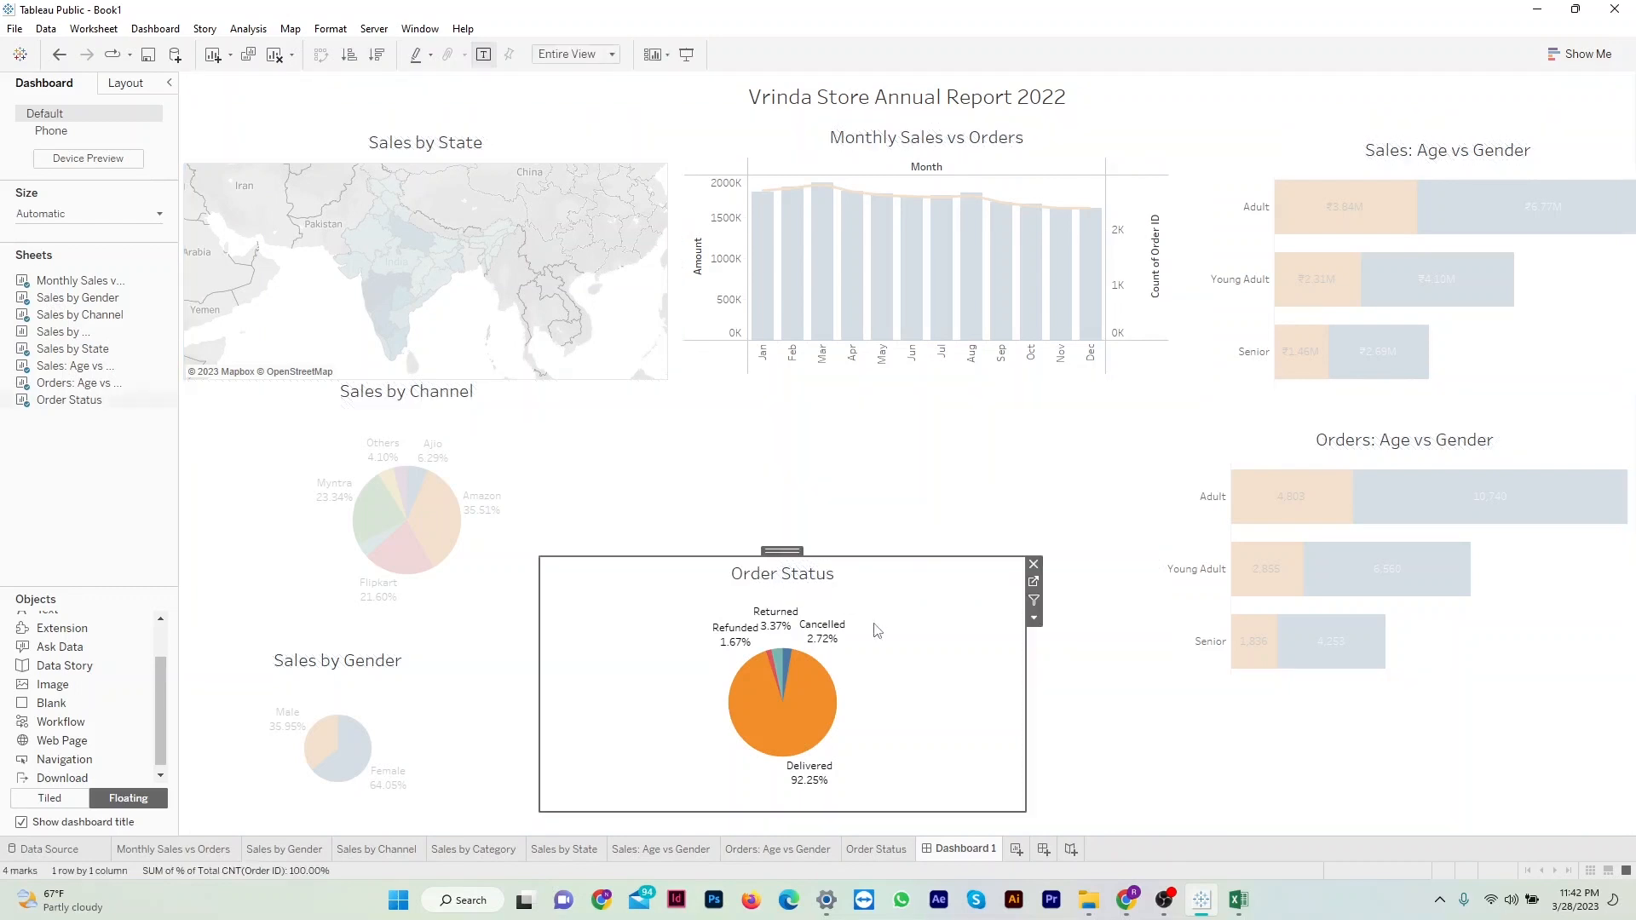
{"action": "left_click", "coordinate": [1030, 560]}
{"action": "left_click_drag", "start_coordinate": [110, 400], "coordinate": [690, 477]}
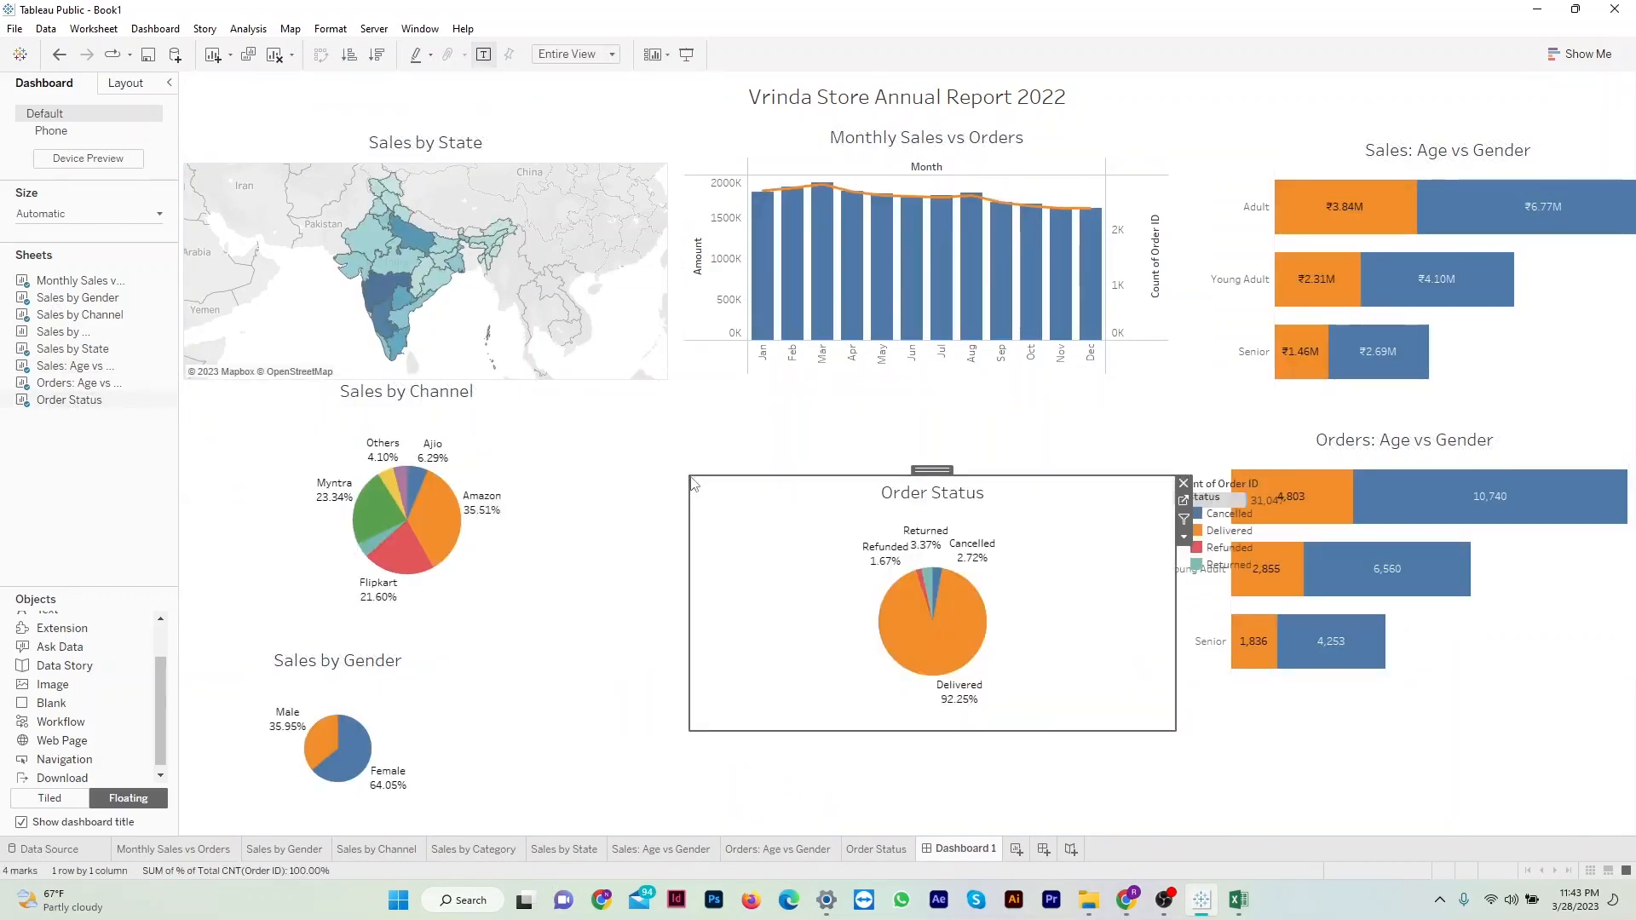
Narrow the Sales by State map, fit it beneath the dashboard title and shift Monthly Sales vs Orders closer to it.
{"action": "left_click", "coordinate": [629, 334]}
{"action": "left_click_drag", "start_coordinate": [668, 380], "coordinate": [645, 372]}
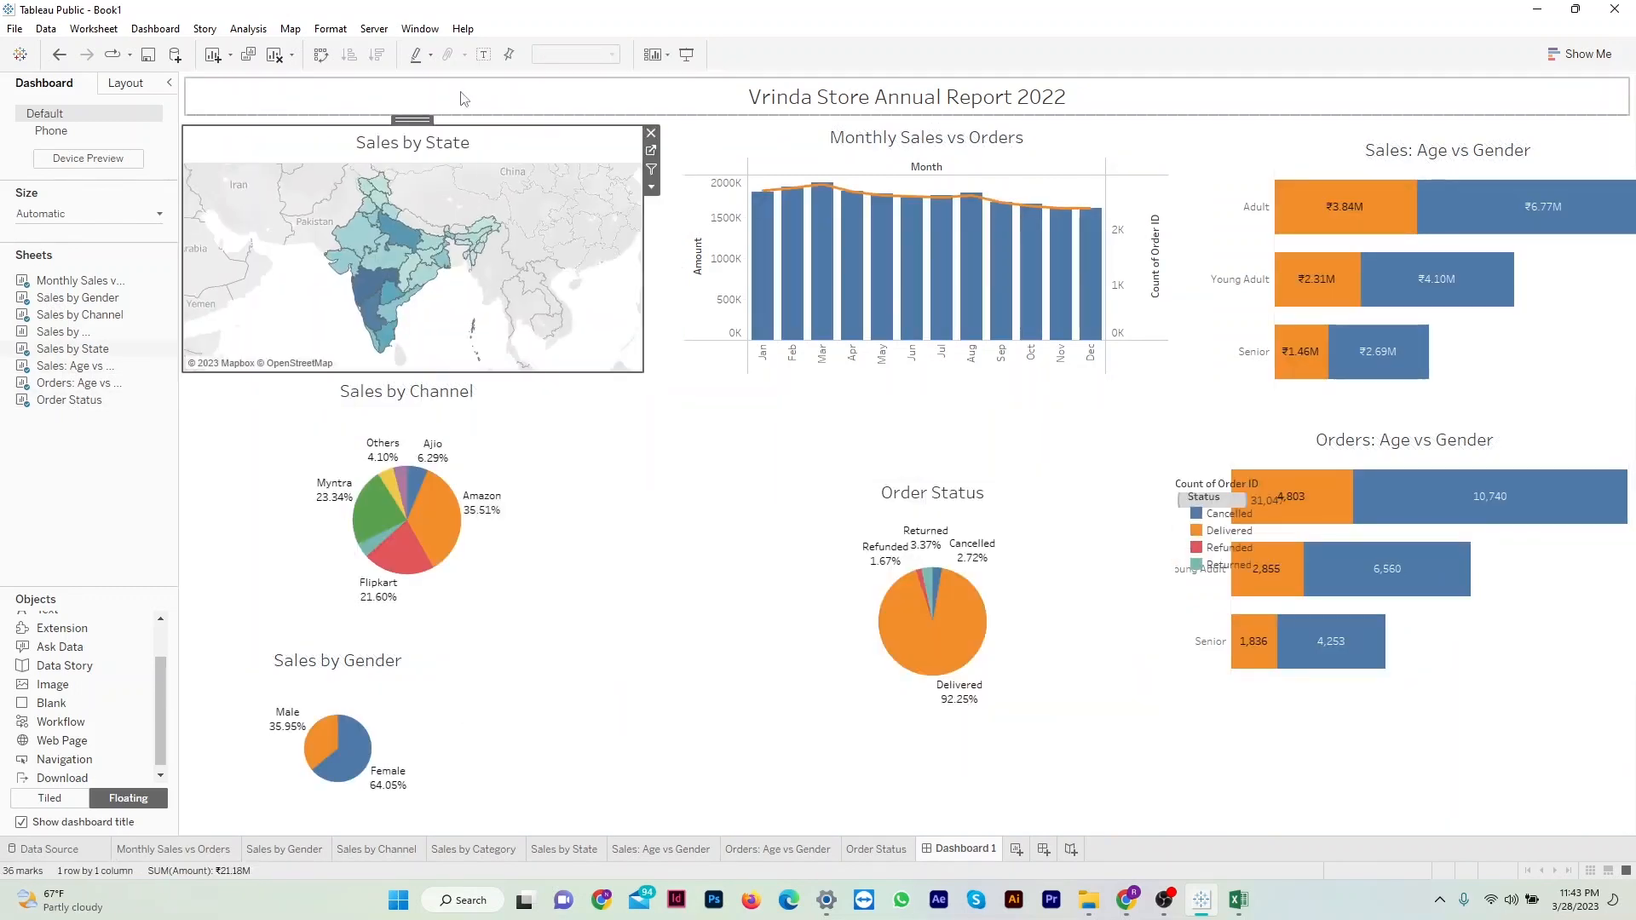
{"action": "left_click_drag", "start_coordinate": [419, 122], "coordinate": [422, 125]}
{"action": "left_click", "coordinate": [689, 261]}
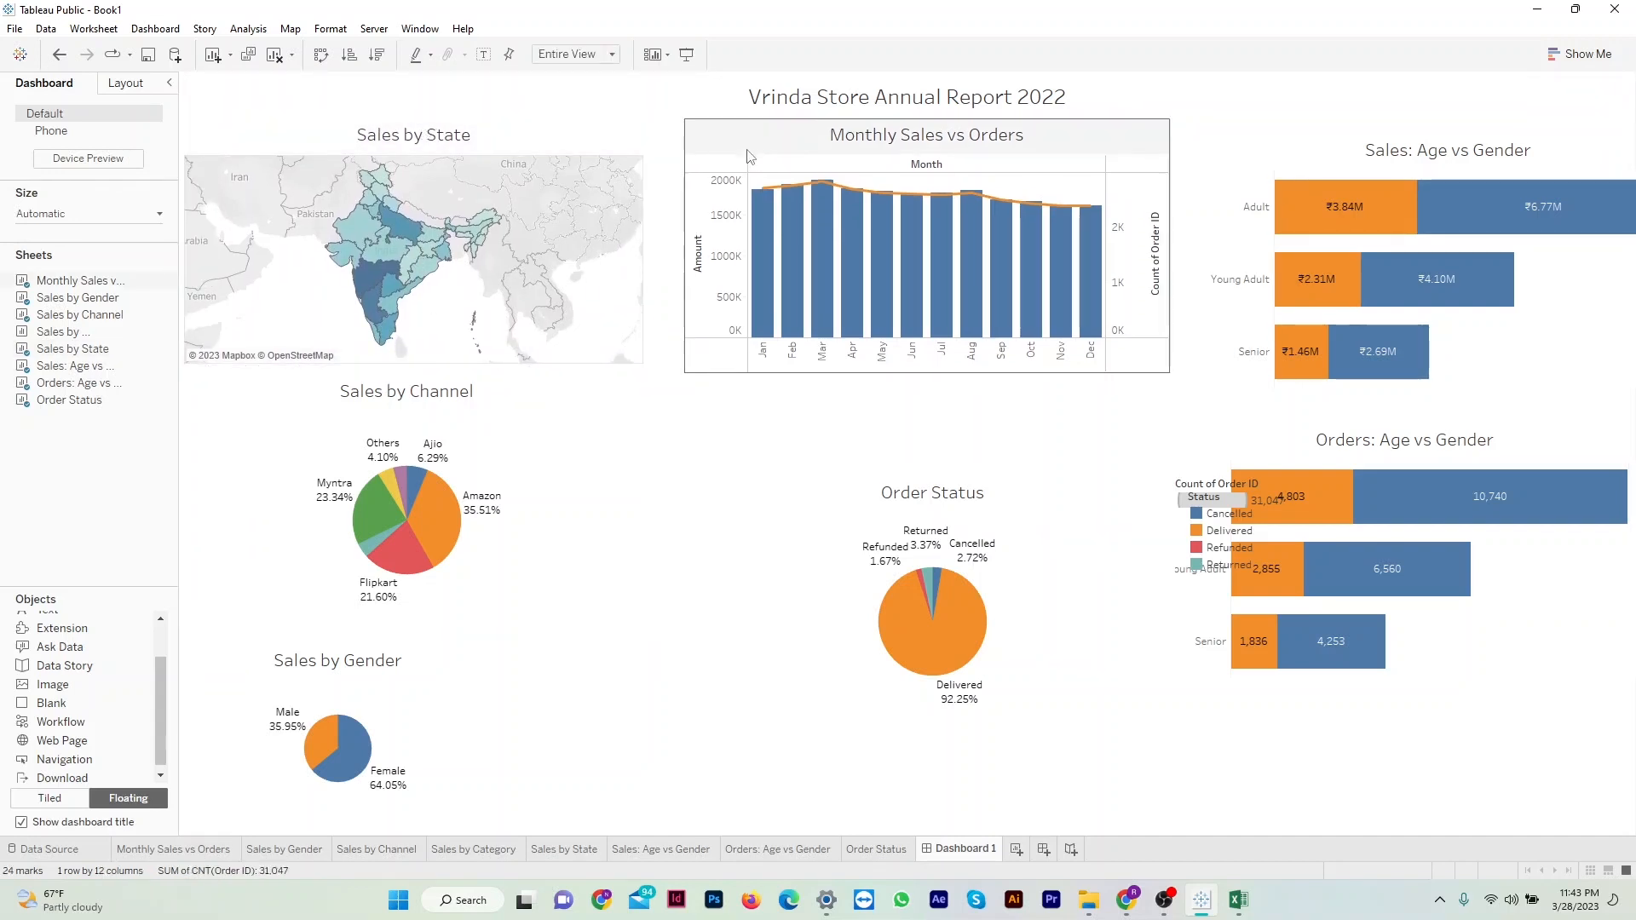
{"action": "left_click_drag", "start_coordinate": [920, 119], "coordinate": [896, 110]}
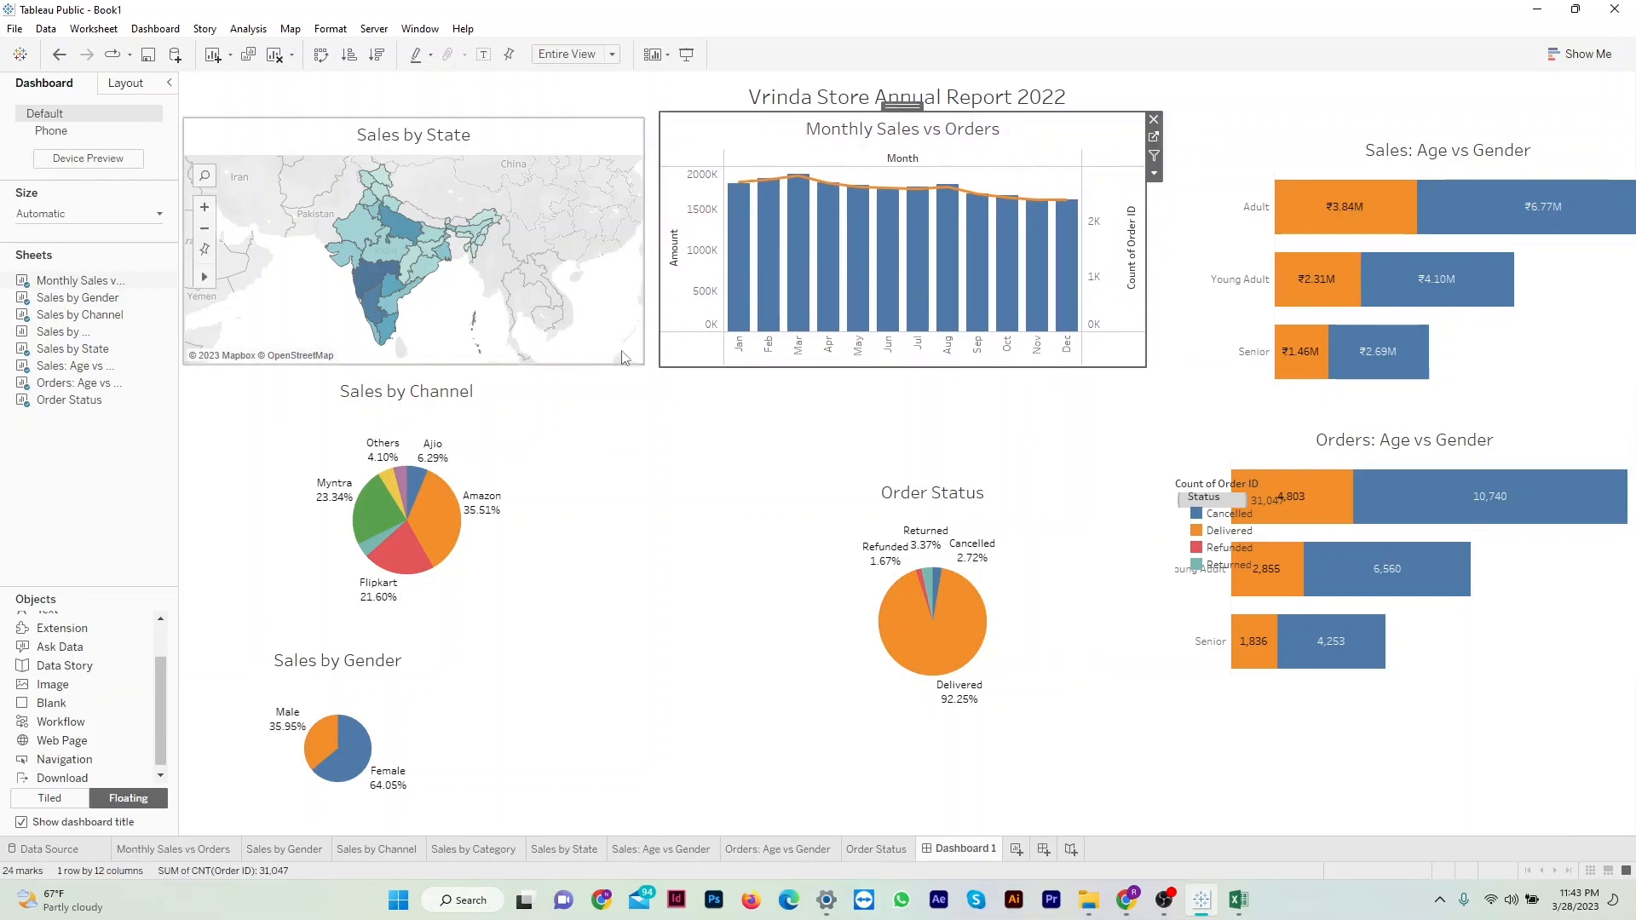
{"action": "left_click", "coordinate": [416, 375]}
{"action": "left_click", "coordinate": [416, 340]}
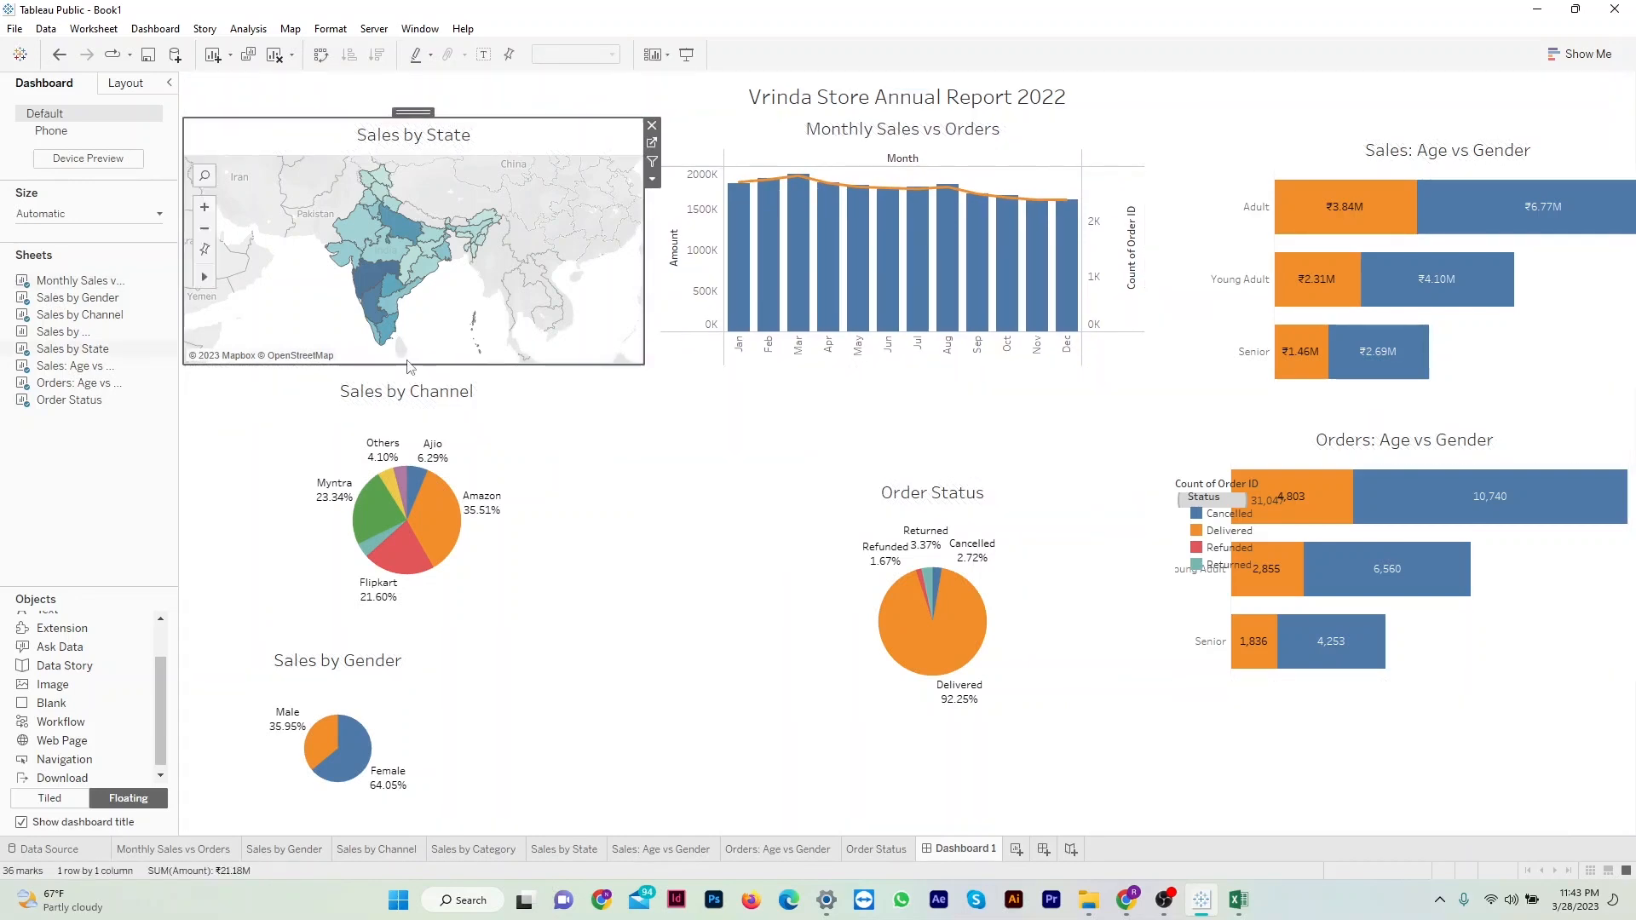
{"action": "left_click_drag", "start_coordinate": [410, 365], "coordinate": [410, 369]}
Move Sales by Channel out of the way and place an enlarged Sales by Gender chart directly beneath the Sales by State map.
{"action": "left_click", "coordinate": [395, 481]}
{"action": "left_click", "coordinate": [241, 603]}
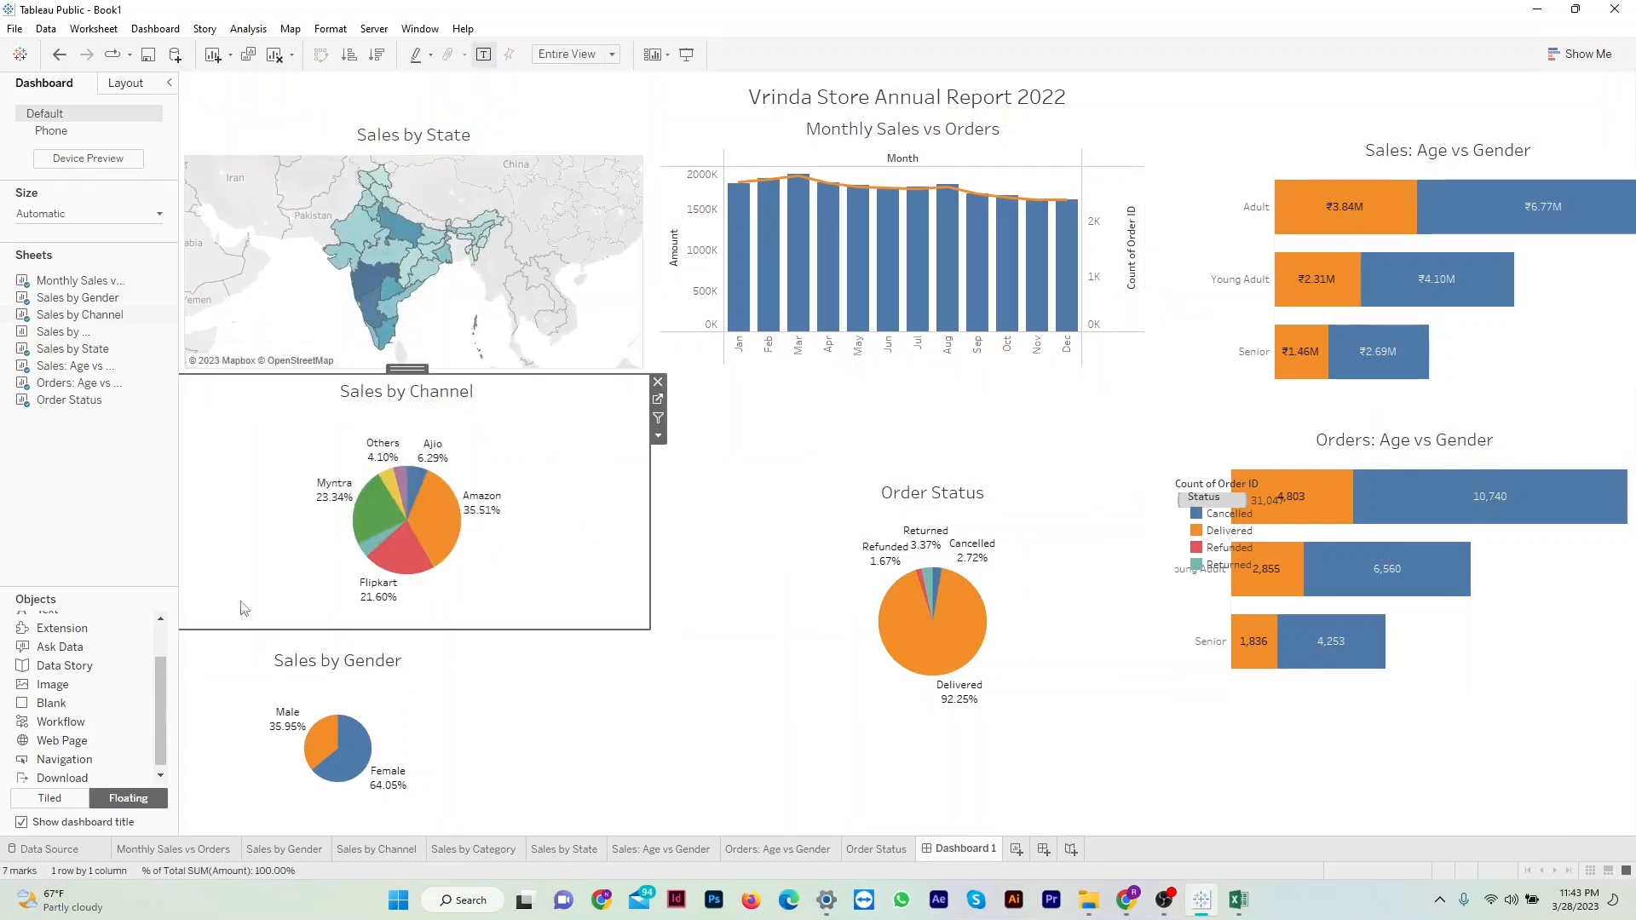
{"action": "left_click_drag", "start_coordinate": [416, 369], "coordinate": [1084, 534]}
{"action": "left_click", "coordinate": [307, 741]}
{"action": "left_click_drag", "start_coordinate": [325, 636], "coordinate": [280, 341]}
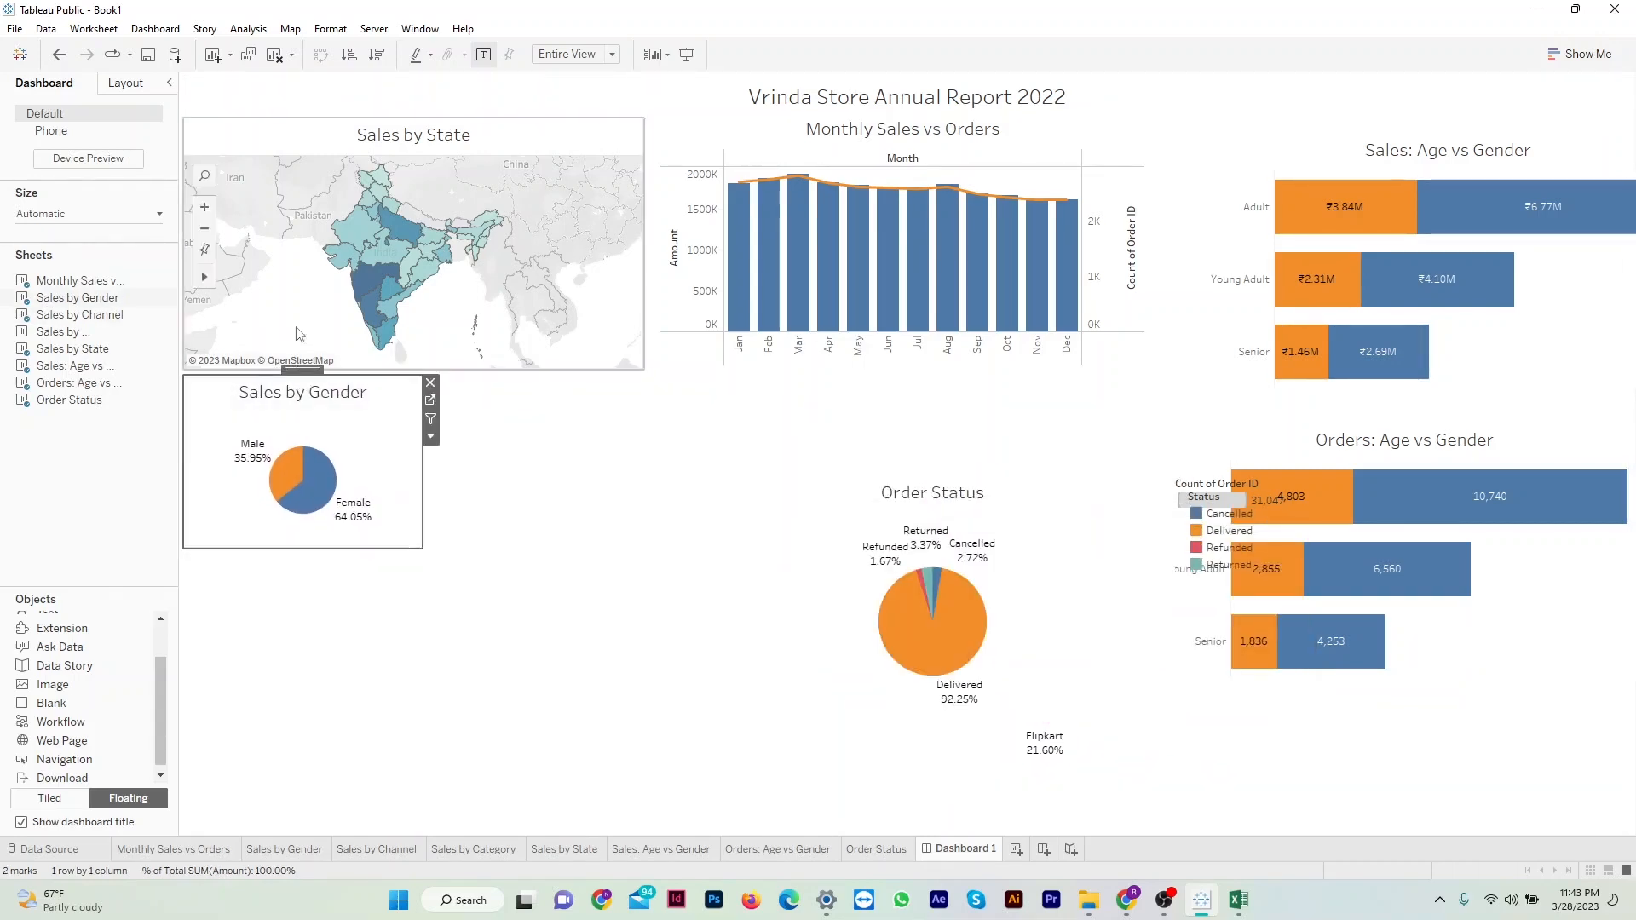
{"action": "left_click_drag", "start_coordinate": [424, 539], "coordinate": [498, 599]}
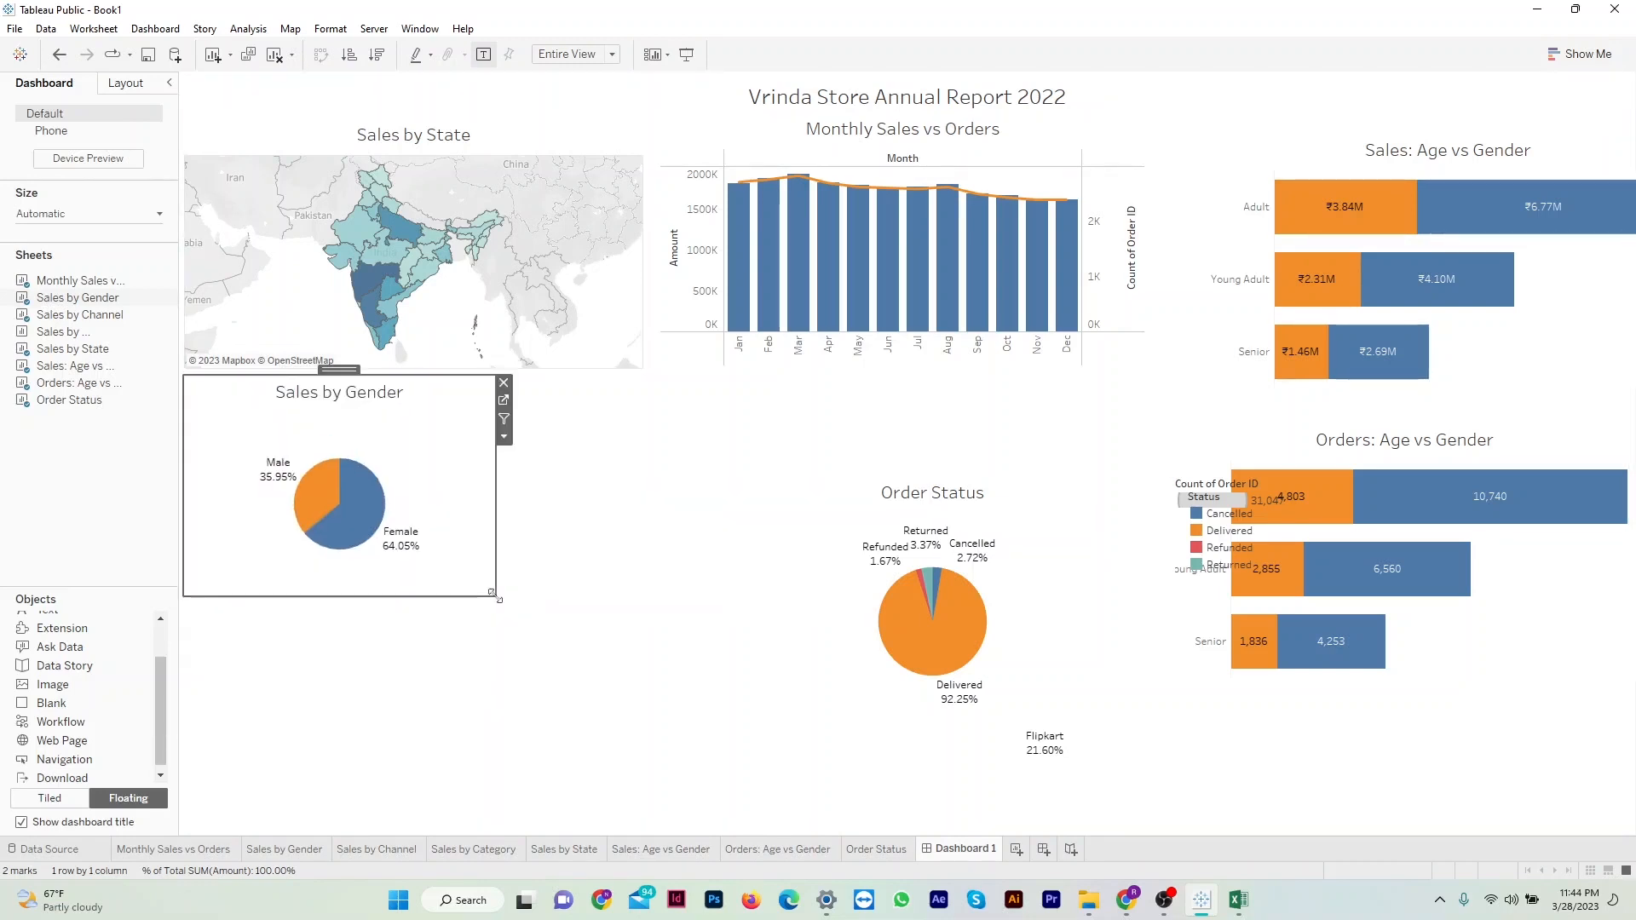
Clear the Status legend overlapping Orders: Age vs Gender and move the Order Status chart up beneath Monthly Sales vs Orders.
{"action": "left_click", "coordinate": [1217, 509]}
{"action": "left_click", "coordinate": [1317, 498]}
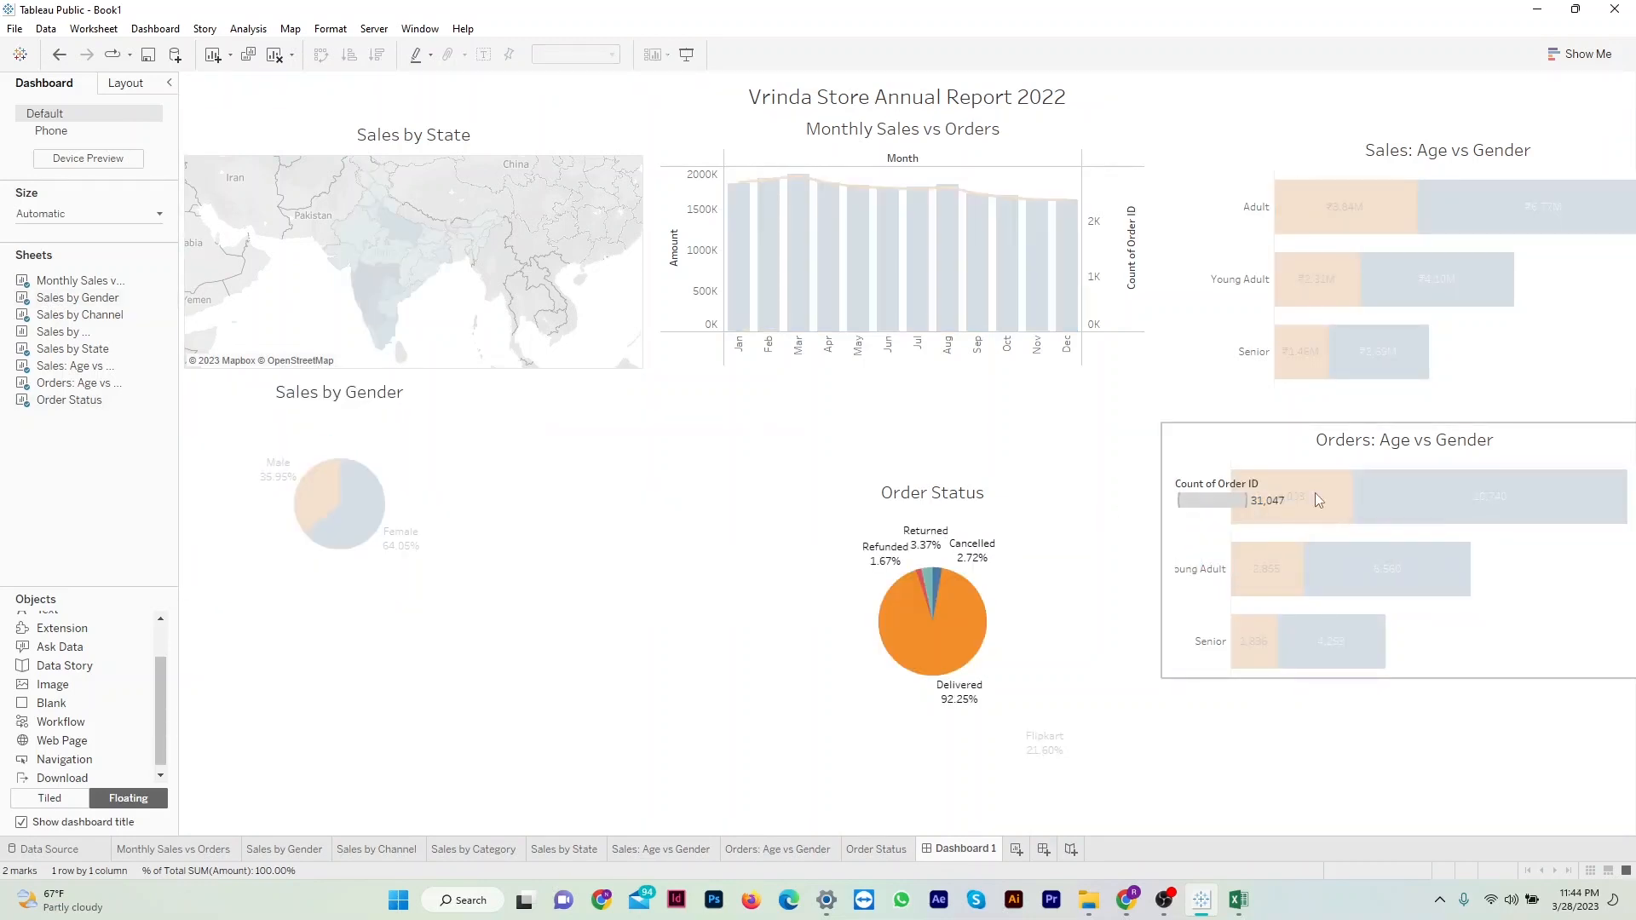
{"action": "left_click", "coordinate": [963, 501]}
{"action": "left_click_drag", "start_coordinate": [934, 469], "coordinate": [878, 351]}
Move Sales by Channel beneath Sales by Gender and remove the Order Status chart from the dashboard.
{"action": "left_click", "coordinate": [1072, 545]}
{"action": "left_click_drag", "start_coordinate": [1074, 522], "coordinate": [445, 562]}
{"action": "left_click", "coordinate": [810, 490]}
{"action": "left_click", "coordinate": [1128, 365]}
Narrow Sales by Channel, tuck it into the dashboard's lower-left corner and widen the Sales by Gender chart slightly.
{"action": "left_click", "coordinate": [459, 595]}
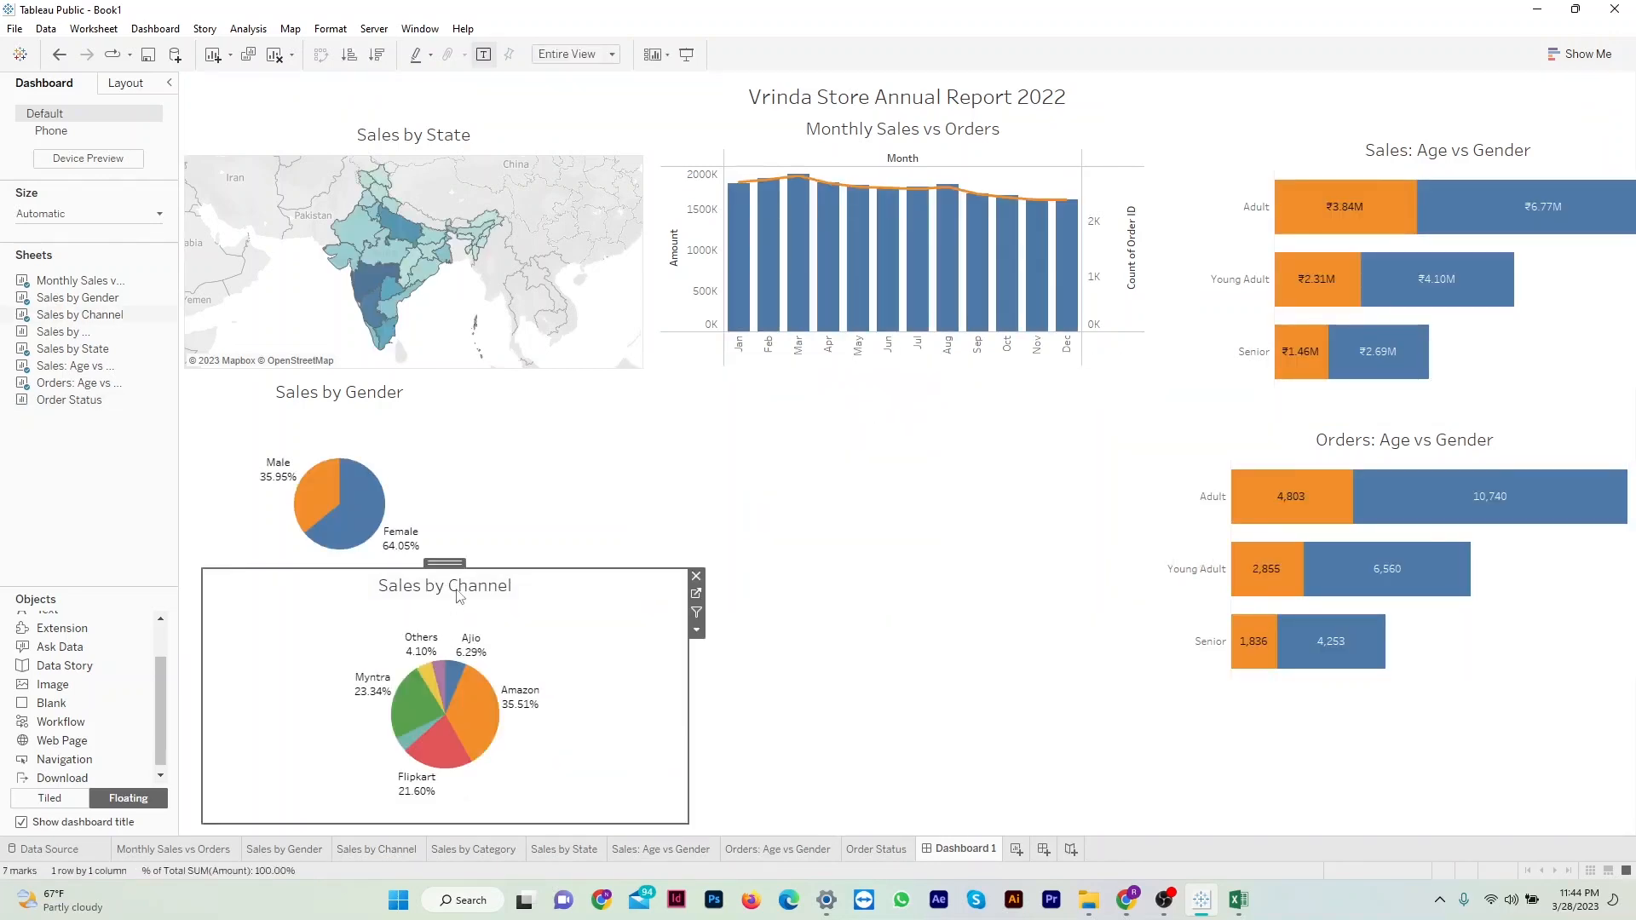
{"action": "left_click_drag", "start_coordinate": [686, 714], "coordinate": [488, 693]}
{"action": "left_click_drag", "start_coordinate": [347, 562], "coordinate": [323, 604]}
{"action": "left_click_drag", "start_coordinate": [495, 511], "coordinate": [525, 511]}
{"action": "left_click", "coordinate": [382, 397]}
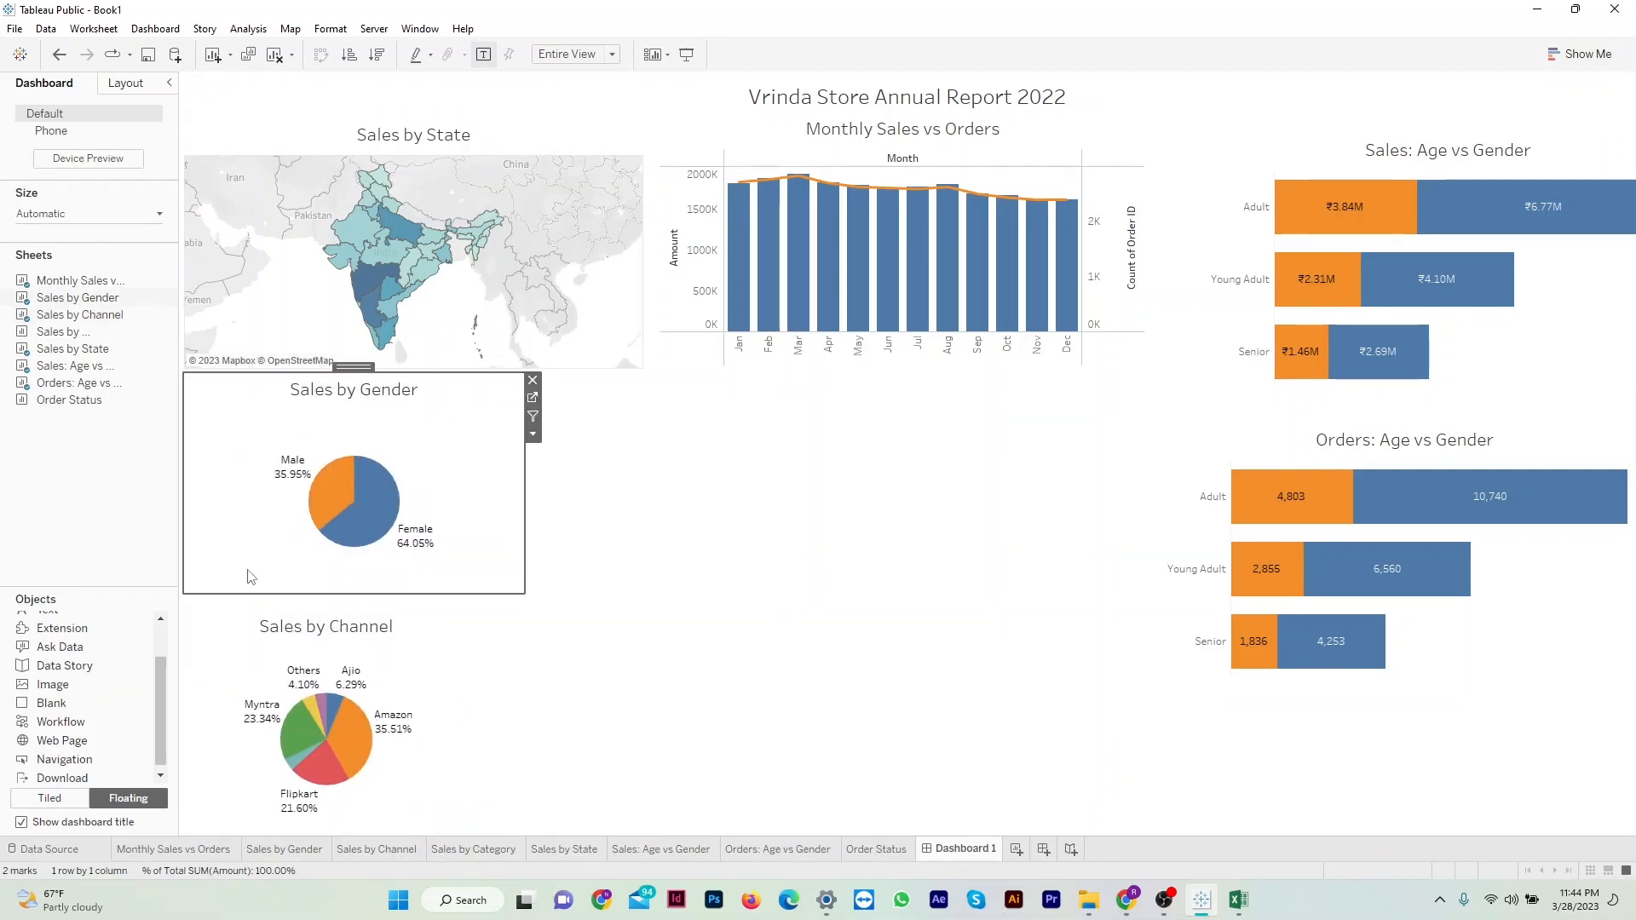
Align Sales by Channel directly against the lower edge of Sales by Gender and match its width to that chart.
{"action": "left_click", "coordinate": [228, 620]}
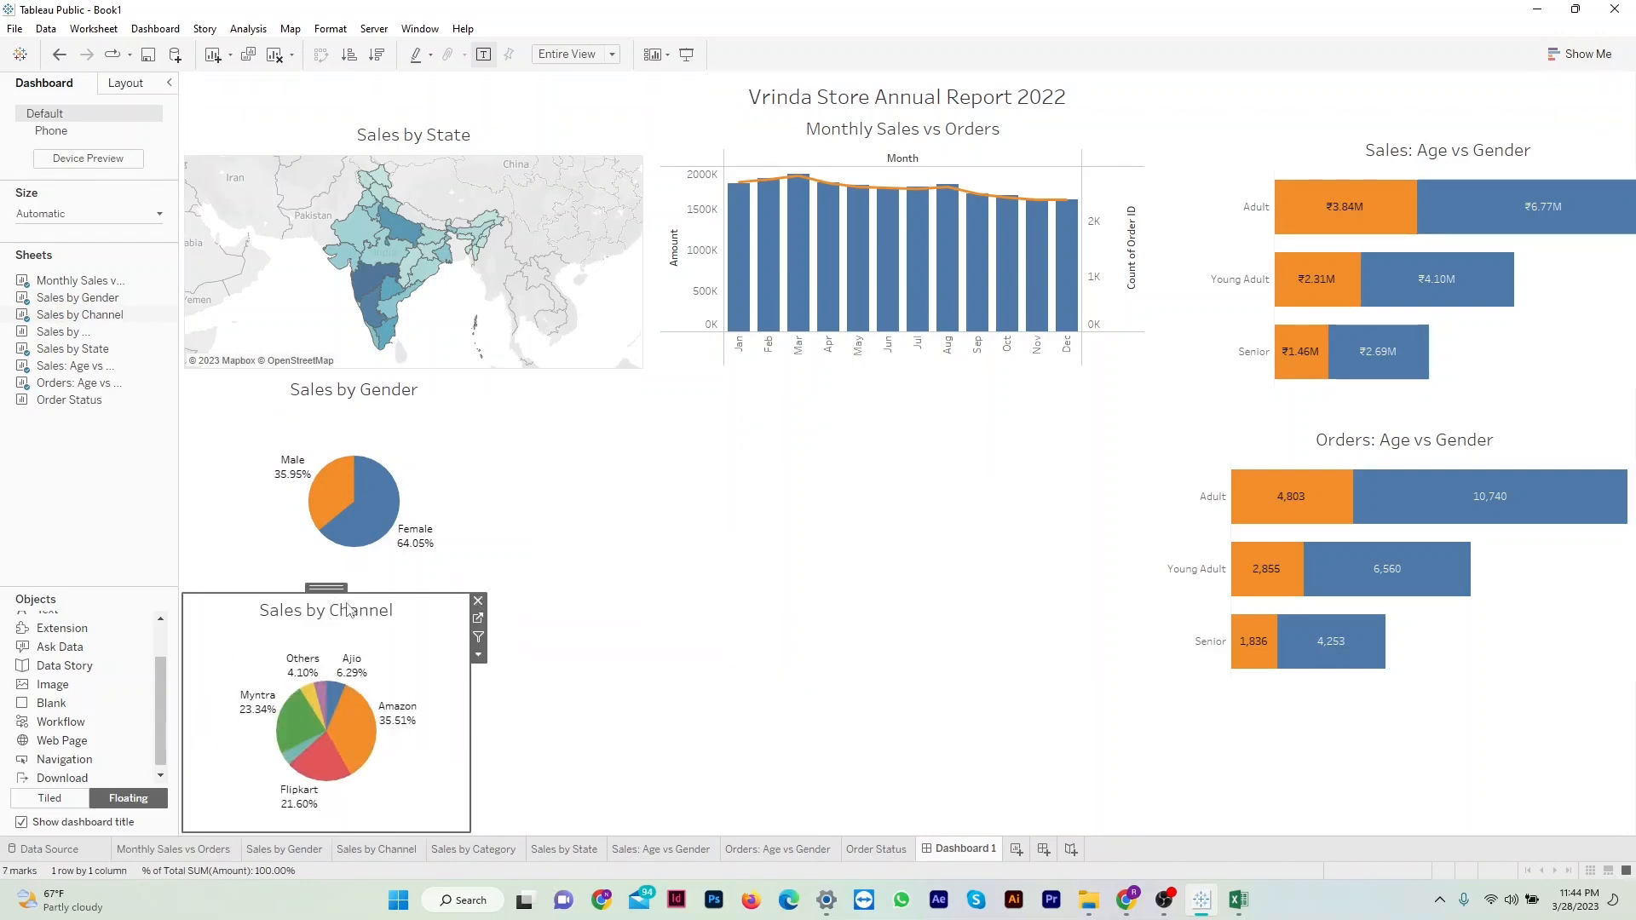
{"action": "key", "text": "Down"}
{"action": "key", "text": "Right"}
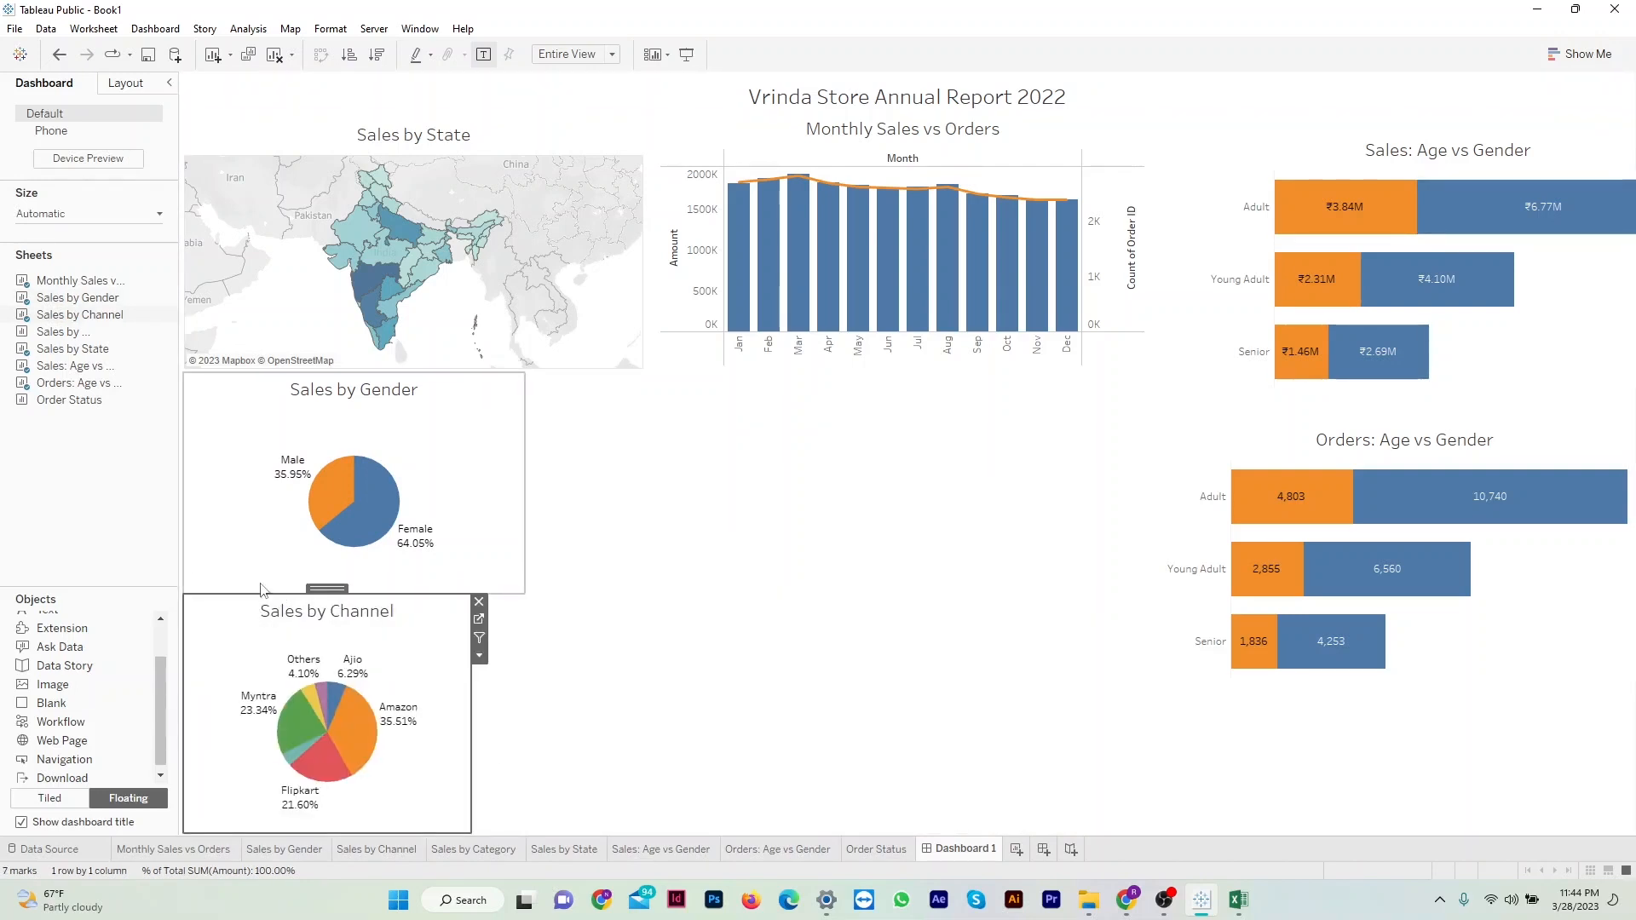
{"action": "left_click_drag", "start_coordinate": [471, 760], "coordinate": [512, 709]}
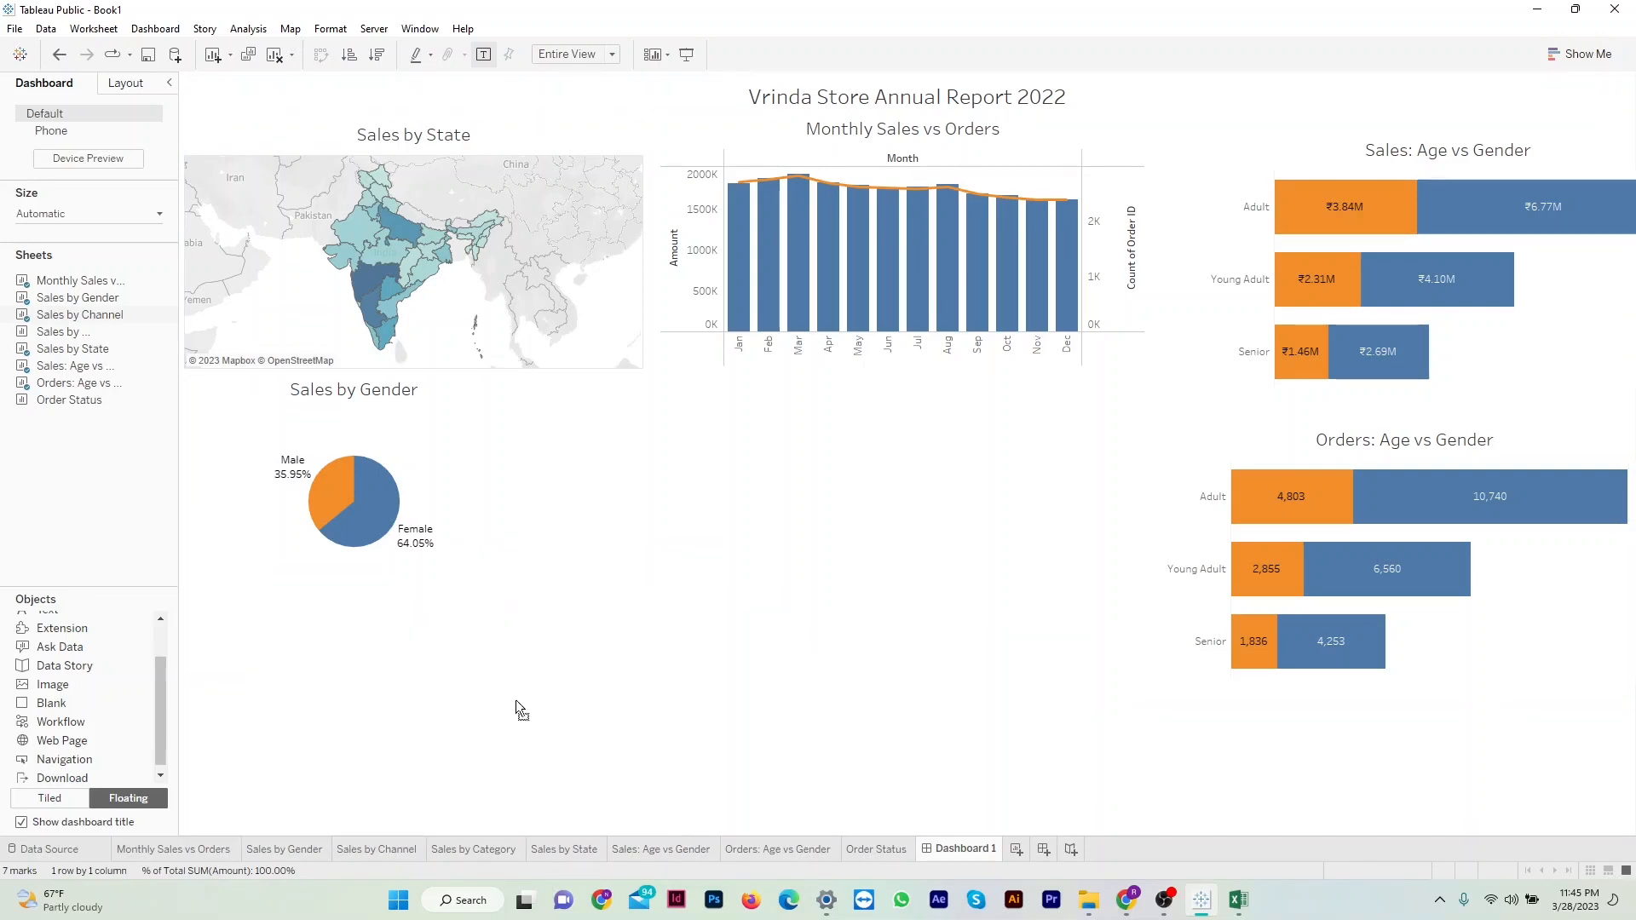
{"action": "left_click", "coordinate": [673, 595]}
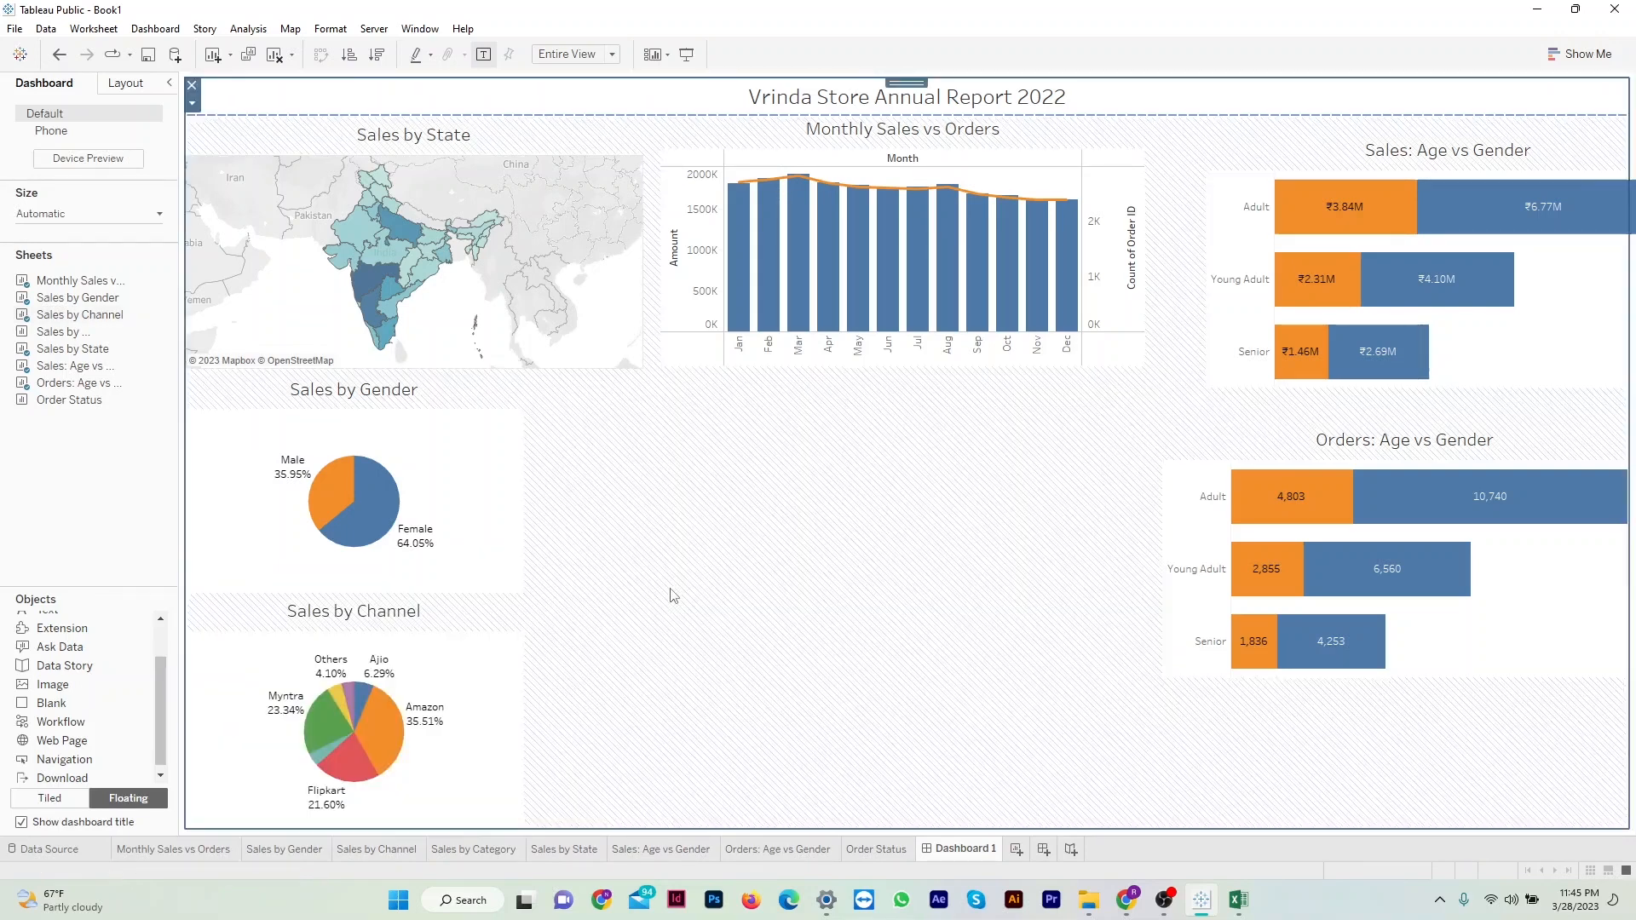
{"action": "left_click", "coordinate": [507, 493]}
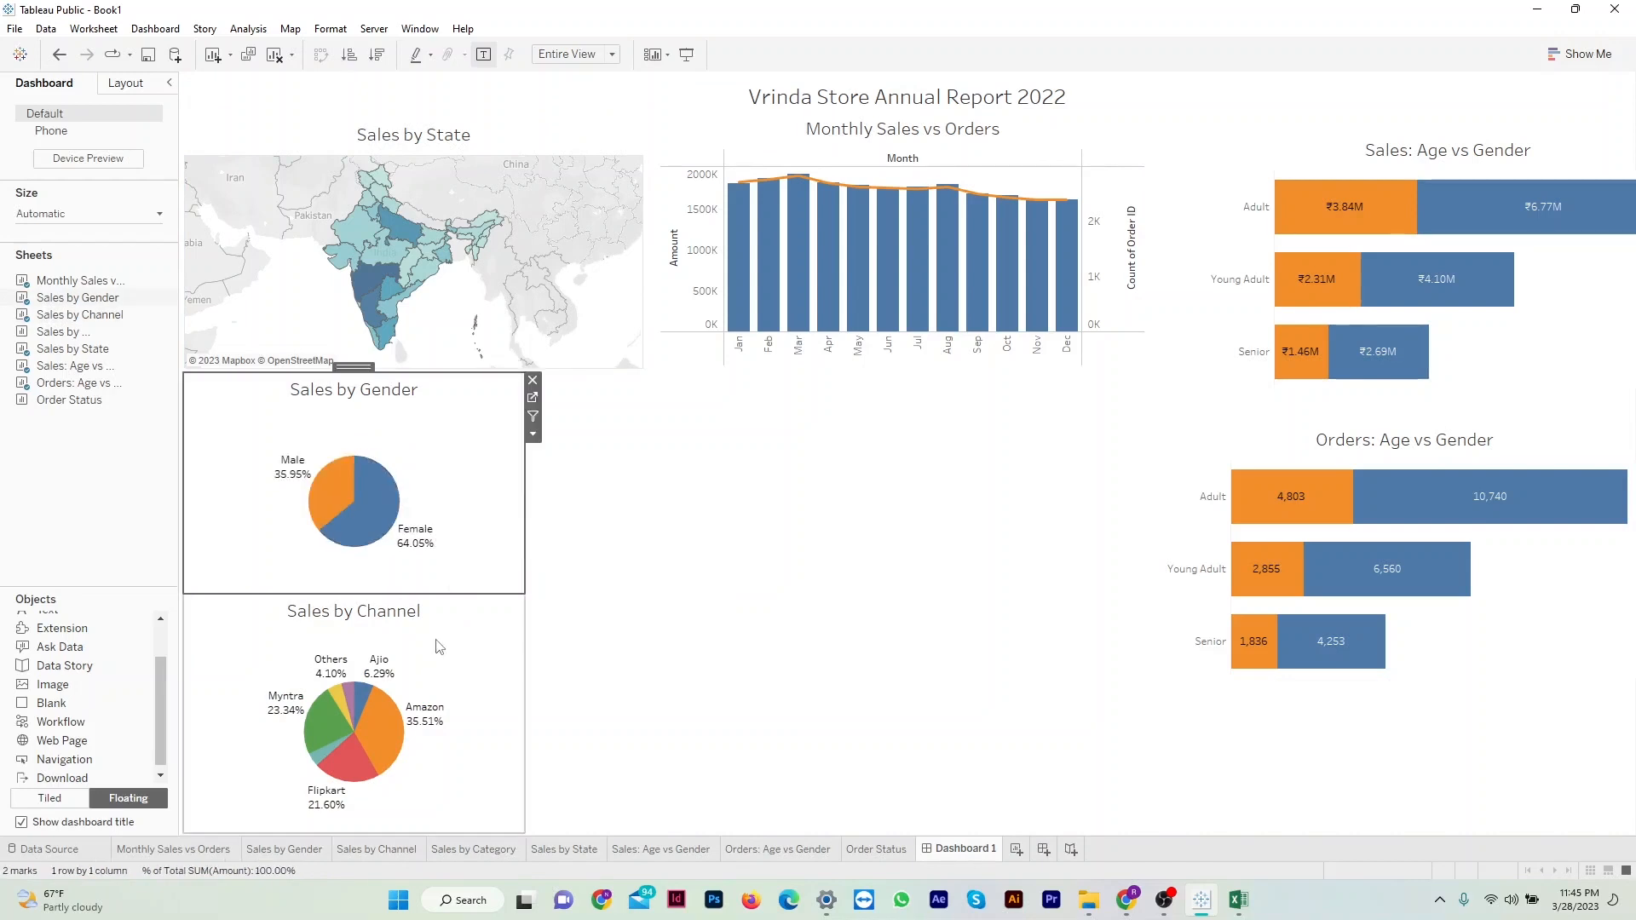
Shift Orders: Age vs Gender slightly inward and align Monthly Sales vs Orders with the top and bottom of the Sales by State map.
{"action": "left_click", "coordinate": [1282, 430]}
{"action": "mouse_move", "coordinate": [1402, 418]}
{"action": "left_mouse_down"}
{"action": "mouse_move", "coordinate": [1424, 430]}
{"action": "mouse_move", "coordinate": [1382, 424]}
{"action": "left_mouse_up"}
{"action": "left_click", "coordinate": [621, 137]}
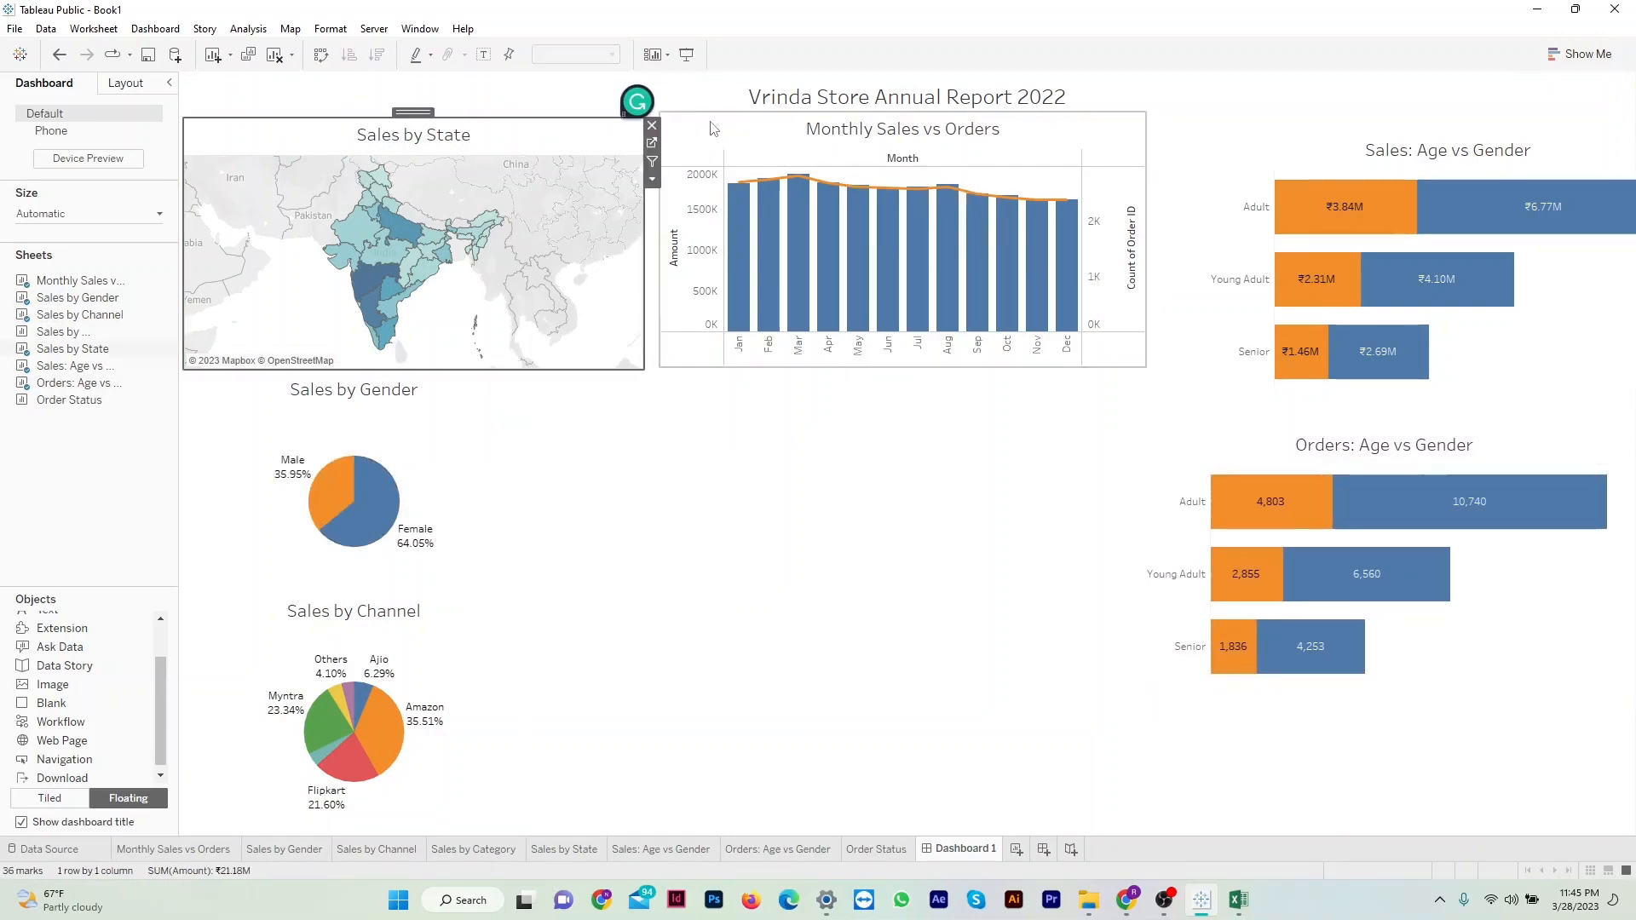
{"action": "left_click", "coordinate": [714, 128]}
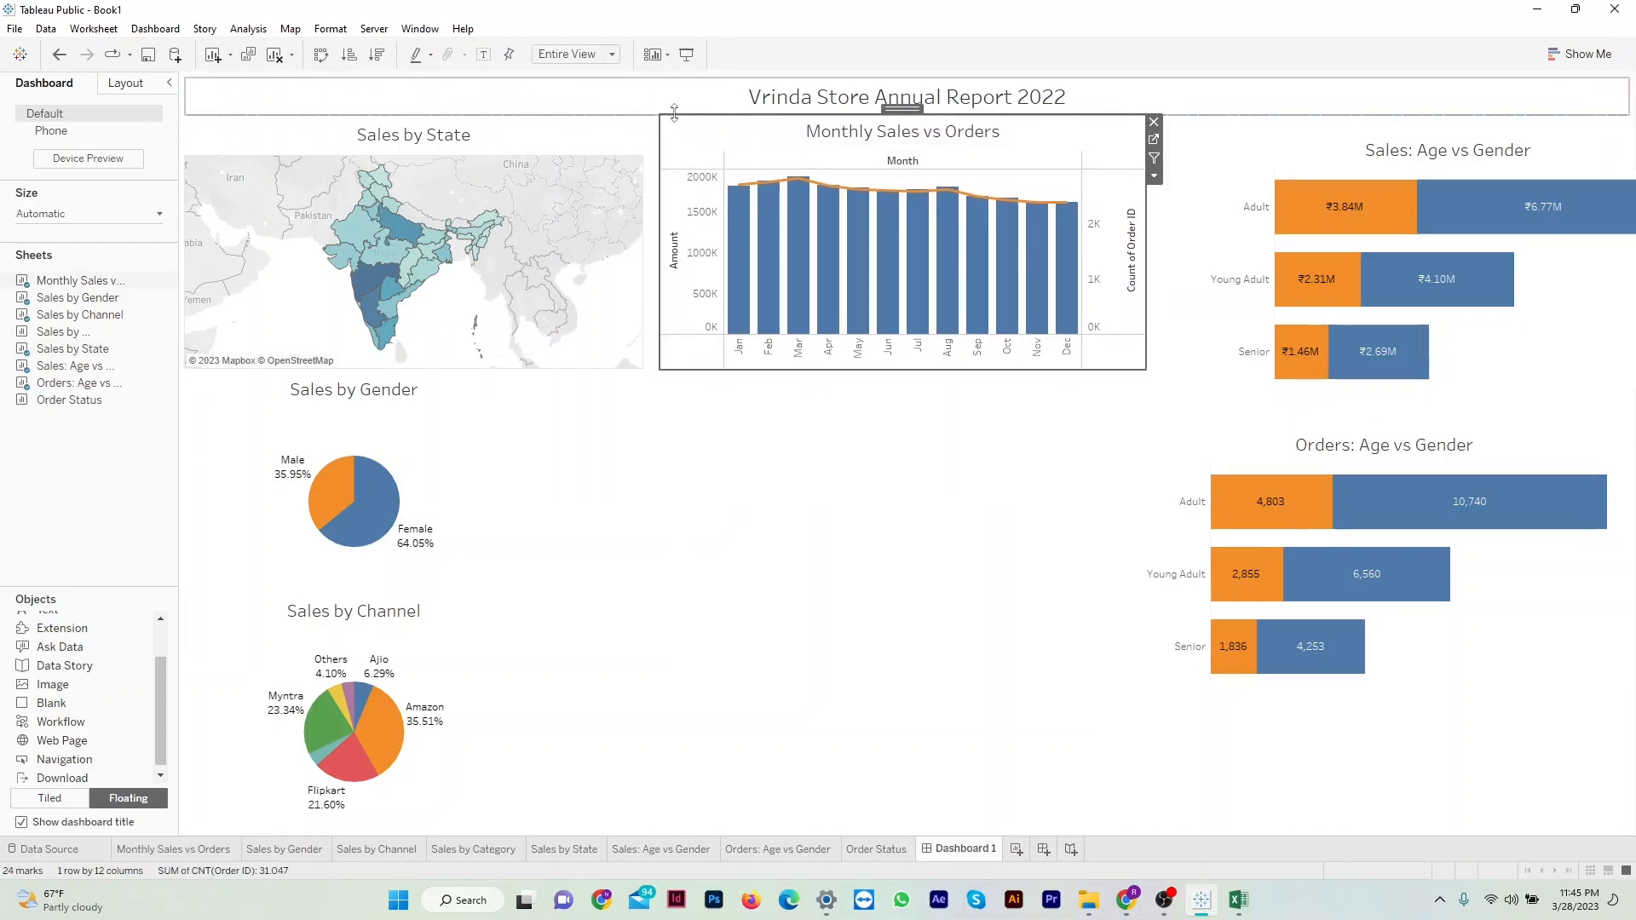
{"action": "left_click_drag", "start_coordinate": [674, 112], "coordinate": [669, 118]}
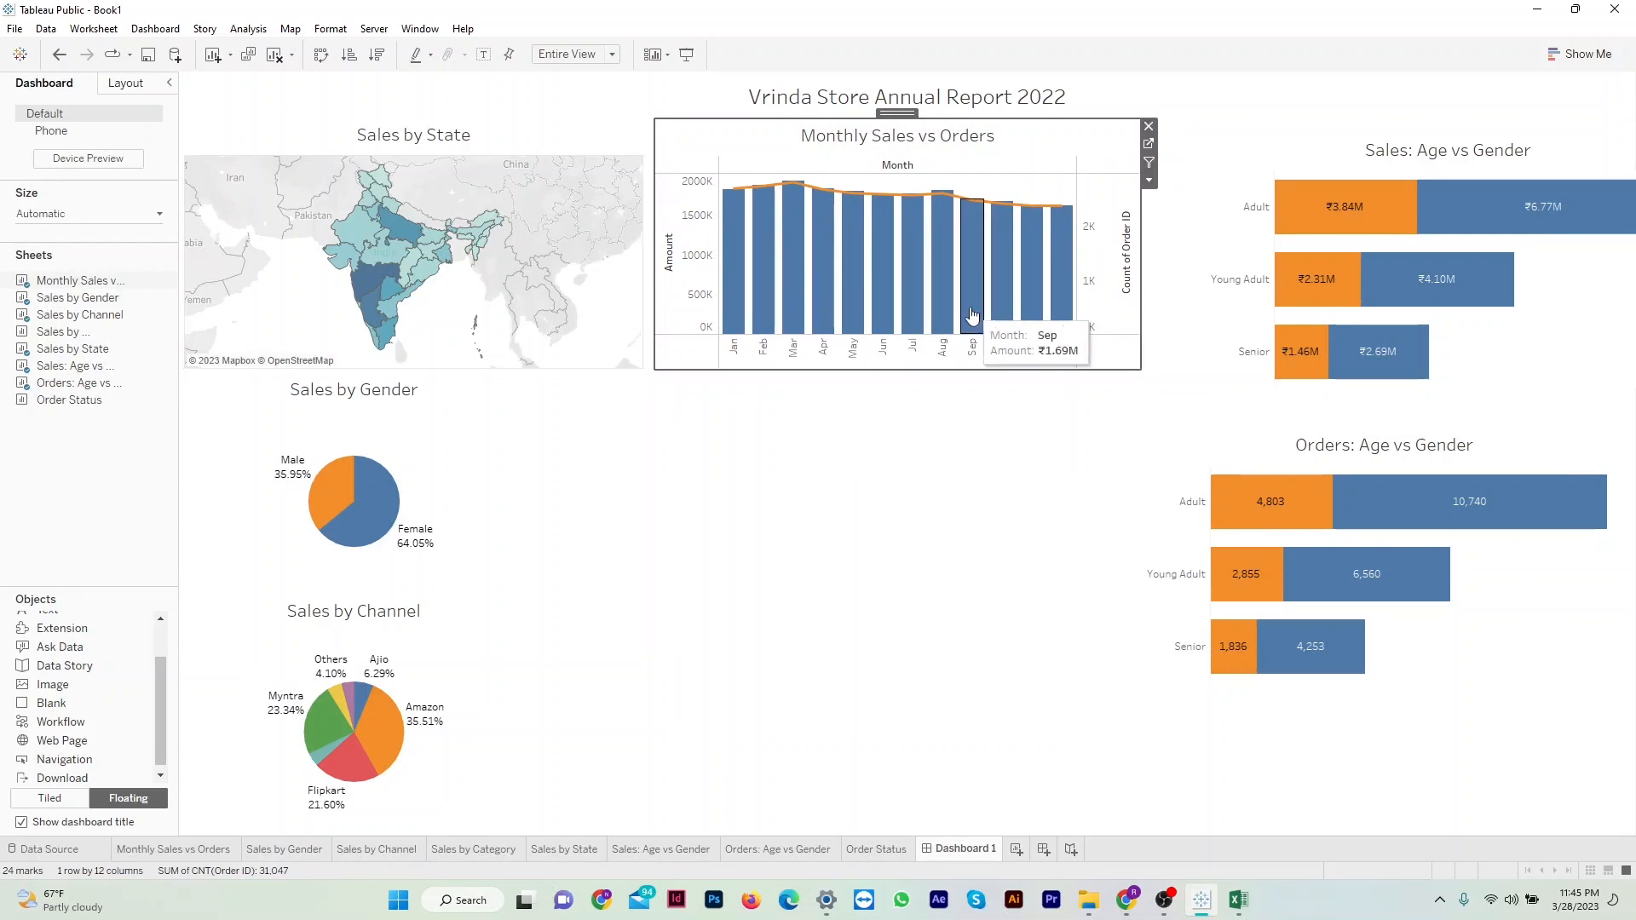
Narrow Sales: Age vs Gender and place it beside Monthly Sales vs Orders so that it fits within the dashboard's width.
{"action": "left_click", "coordinate": [1294, 220]}
{"action": "left_click", "coordinate": [1294, 219]}
{"action": "left_click_drag", "start_coordinate": [1446, 127], "coordinate": [1446, 112]}
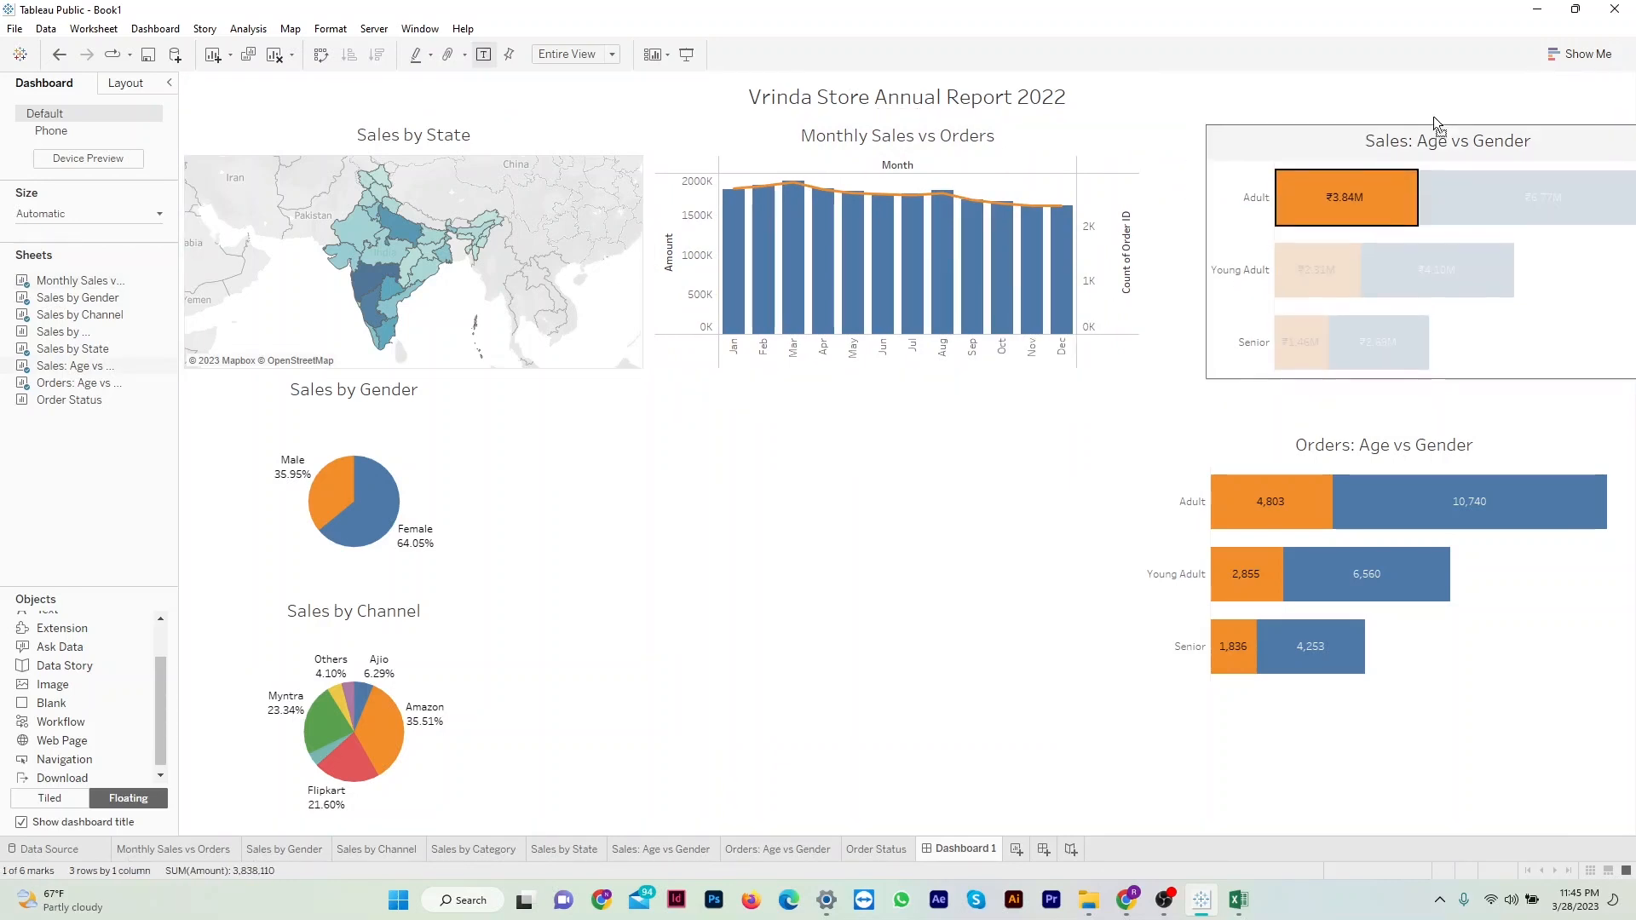
{"action": "left_click", "coordinate": [1144, 134]}
{"action": "left_click", "coordinate": [1227, 213]}
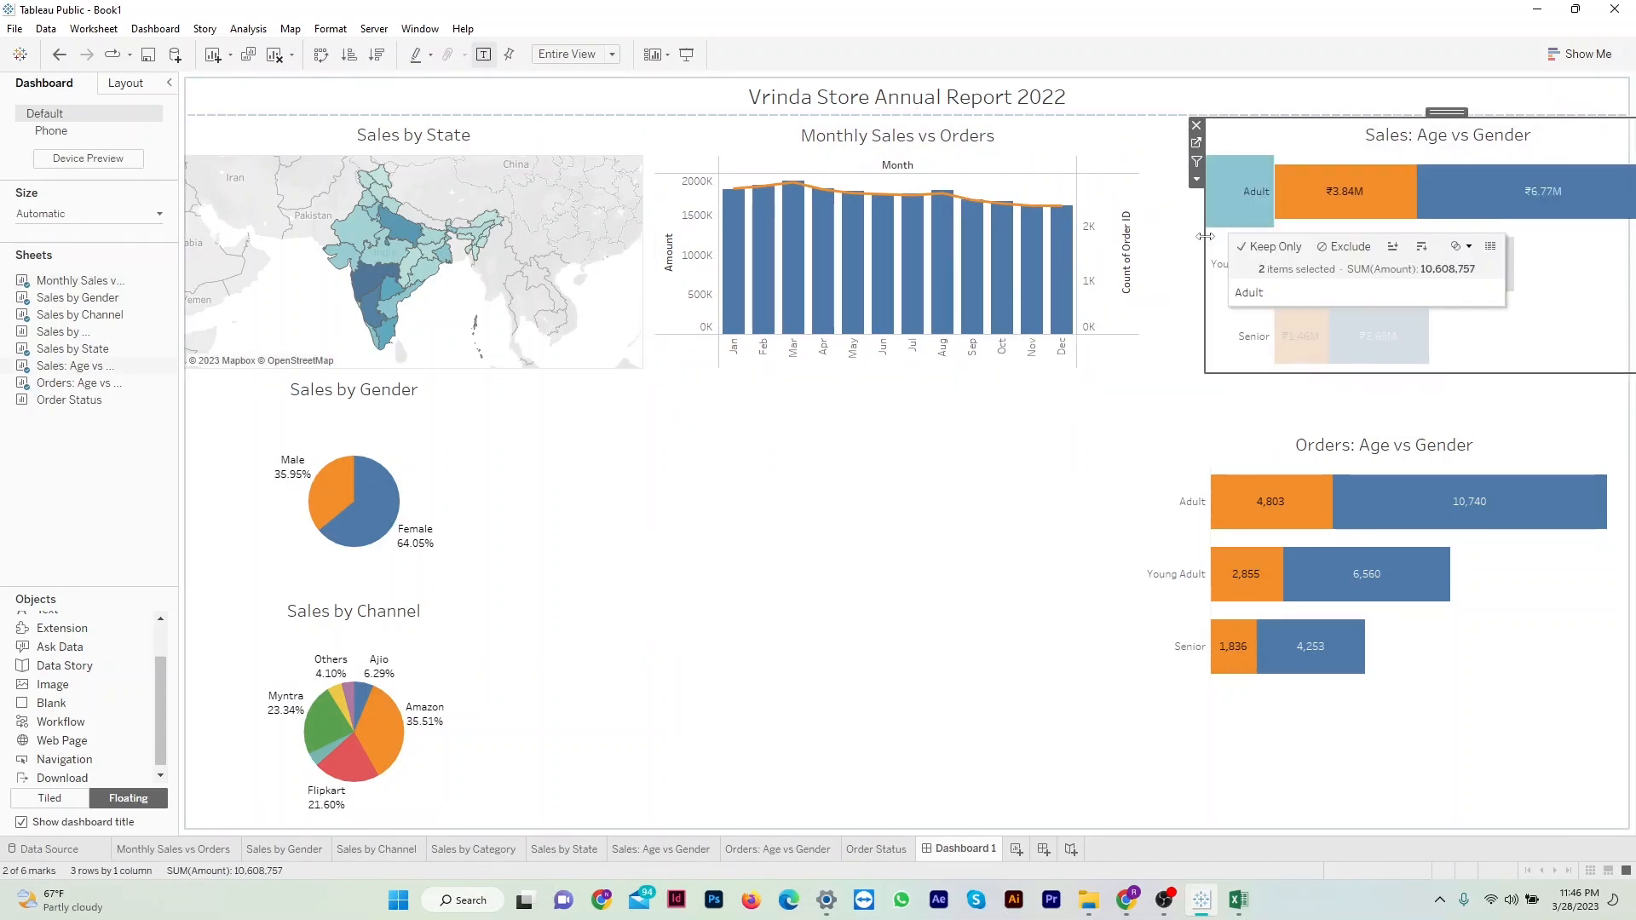
{"action": "left_click_drag", "start_coordinate": [1204, 214], "coordinate": [1164, 213]}
{"action": "left_click_drag", "start_coordinate": [1427, 111], "coordinate": [1320, 120]}
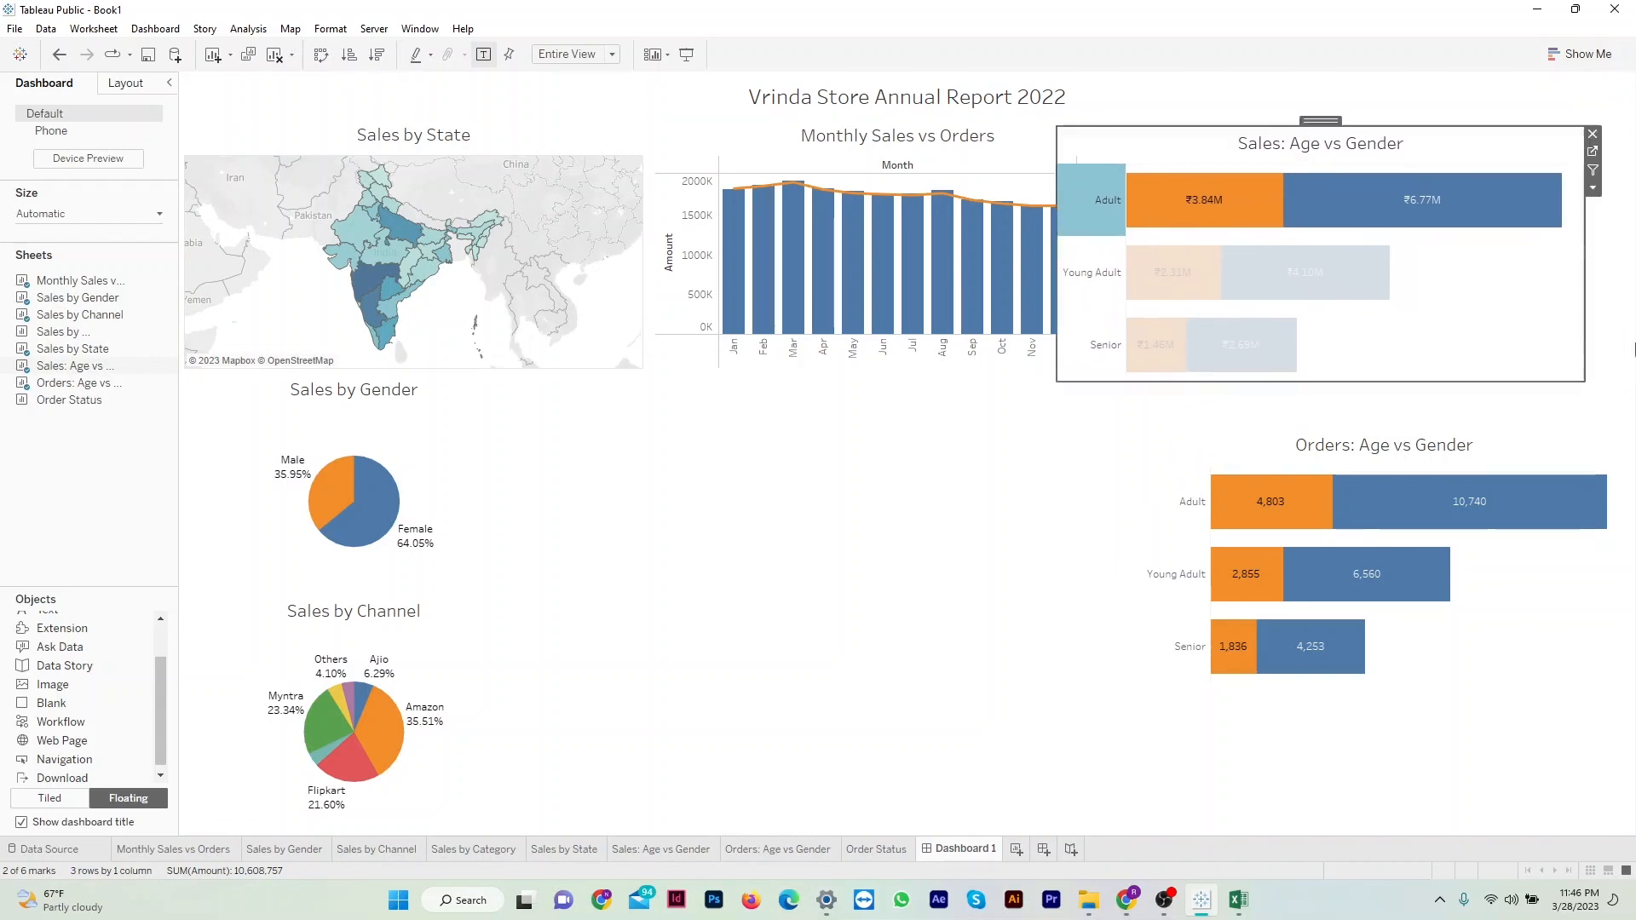
{"action": "left_click_drag", "start_coordinate": [1585, 335], "coordinate": [1430, 311]}
{"action": "left_click_drag", "start_coordinate": [1243, 120], "coordinate": [1352, 109]}
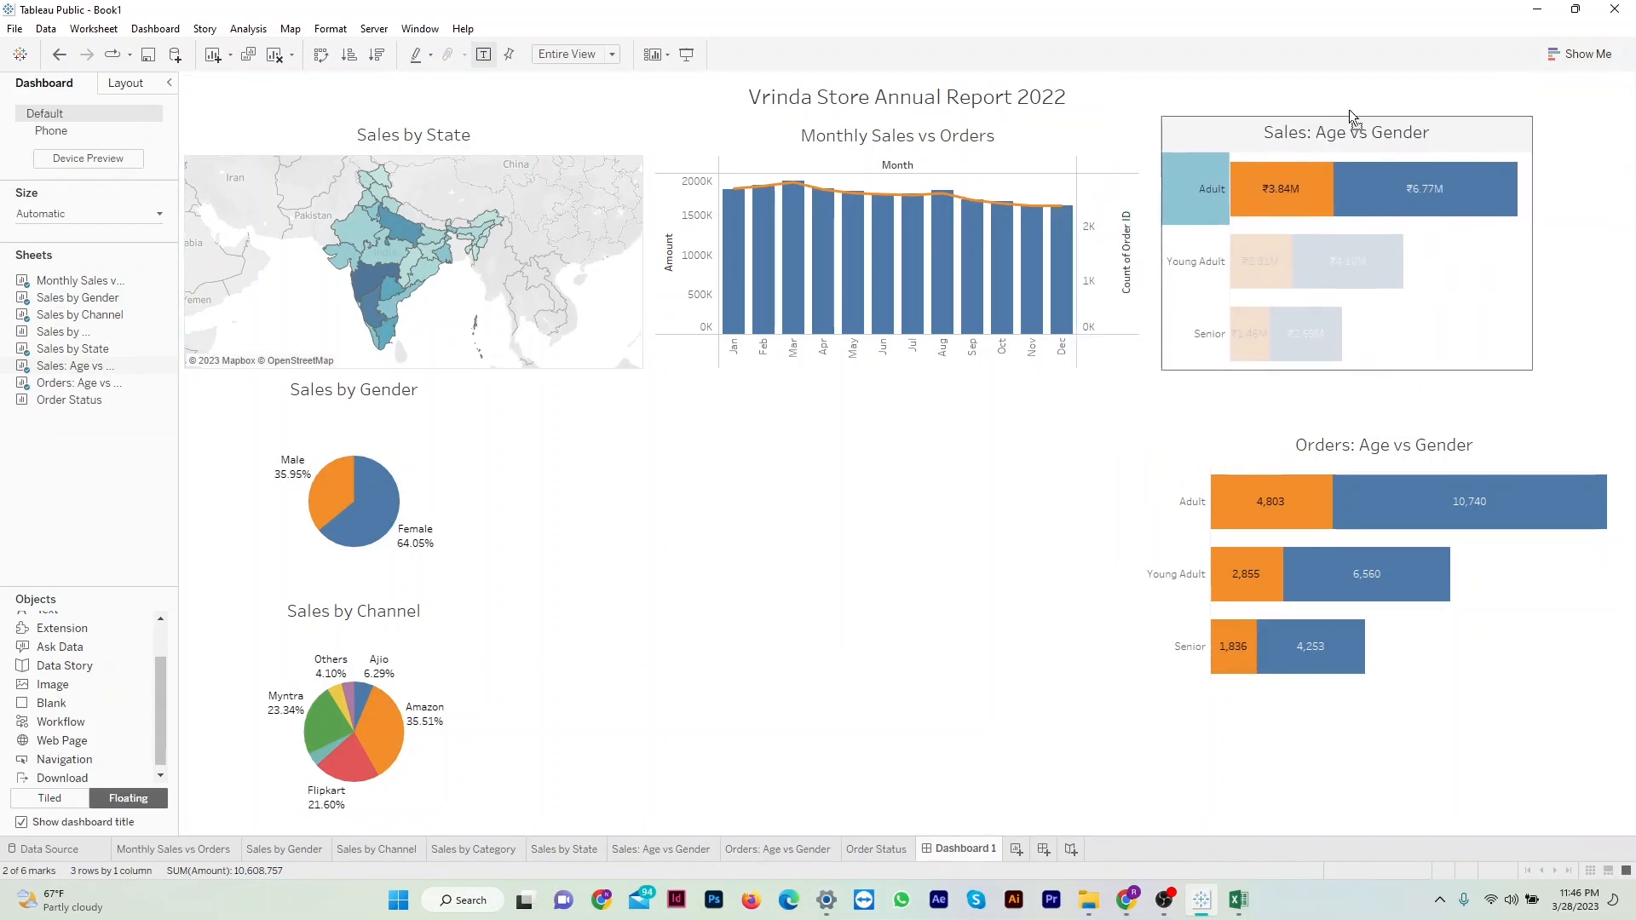
Align the top edge of Sales: Age vs Gender with Monthly Sales vs Orders and widen it to the dashboard's outer edge.
{"action": "left_click", "coordinate": [1104, 142]}
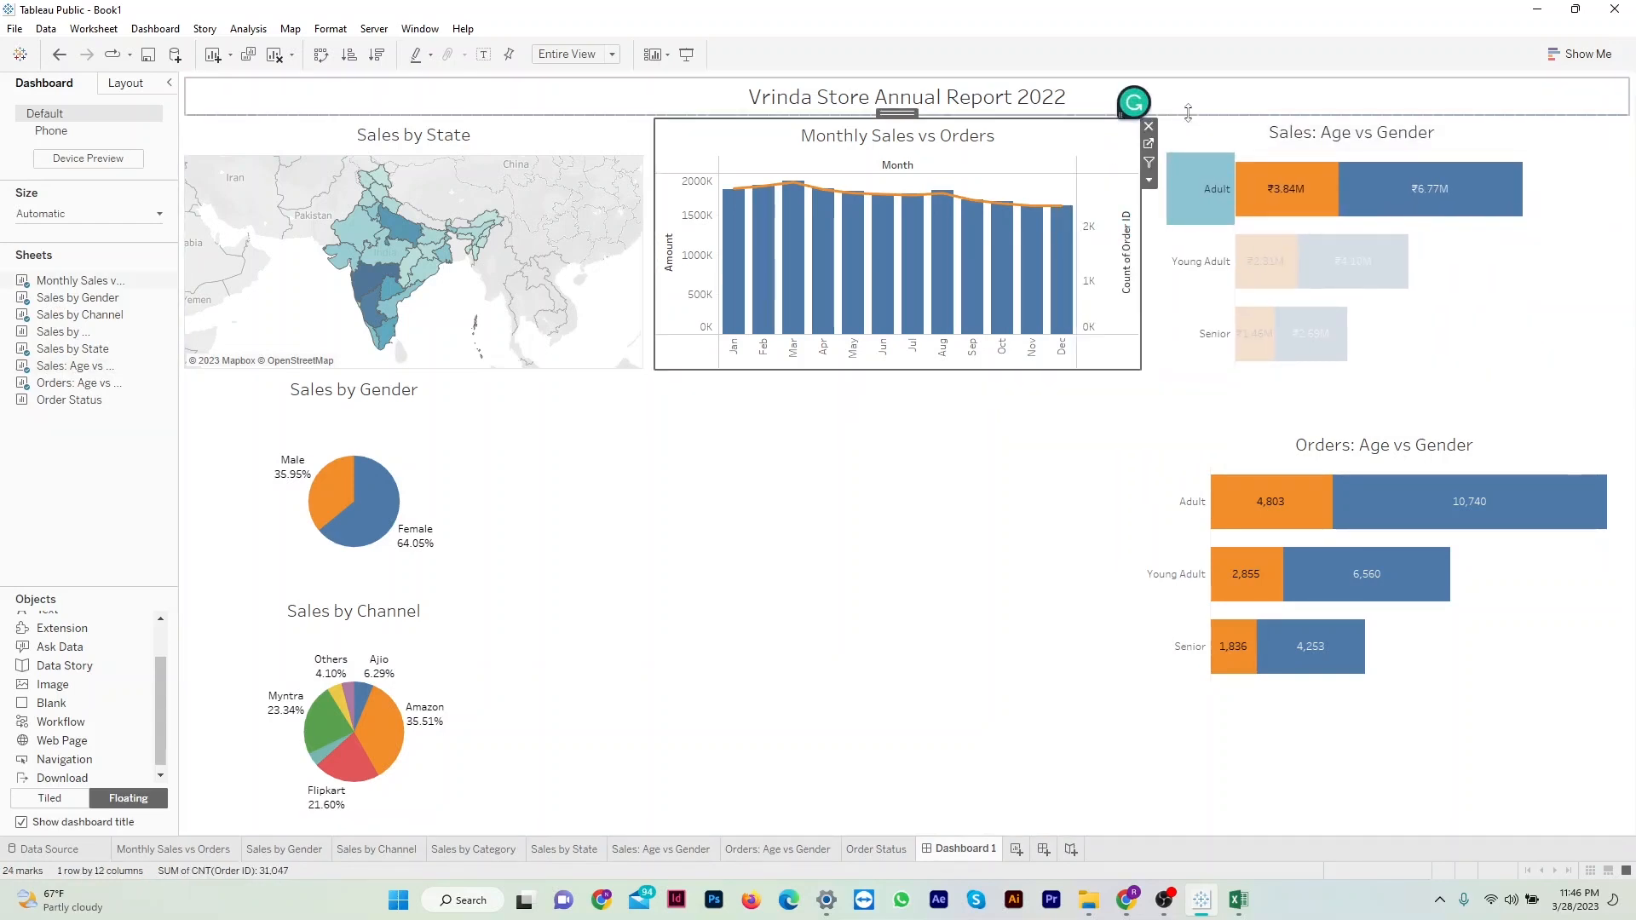
{"action": "left_click", "coordinate": [1189, 117]}
{"action": "left_click_drag", "start_coordinate": [1190, 116], "coordinate": [1190, 120]}
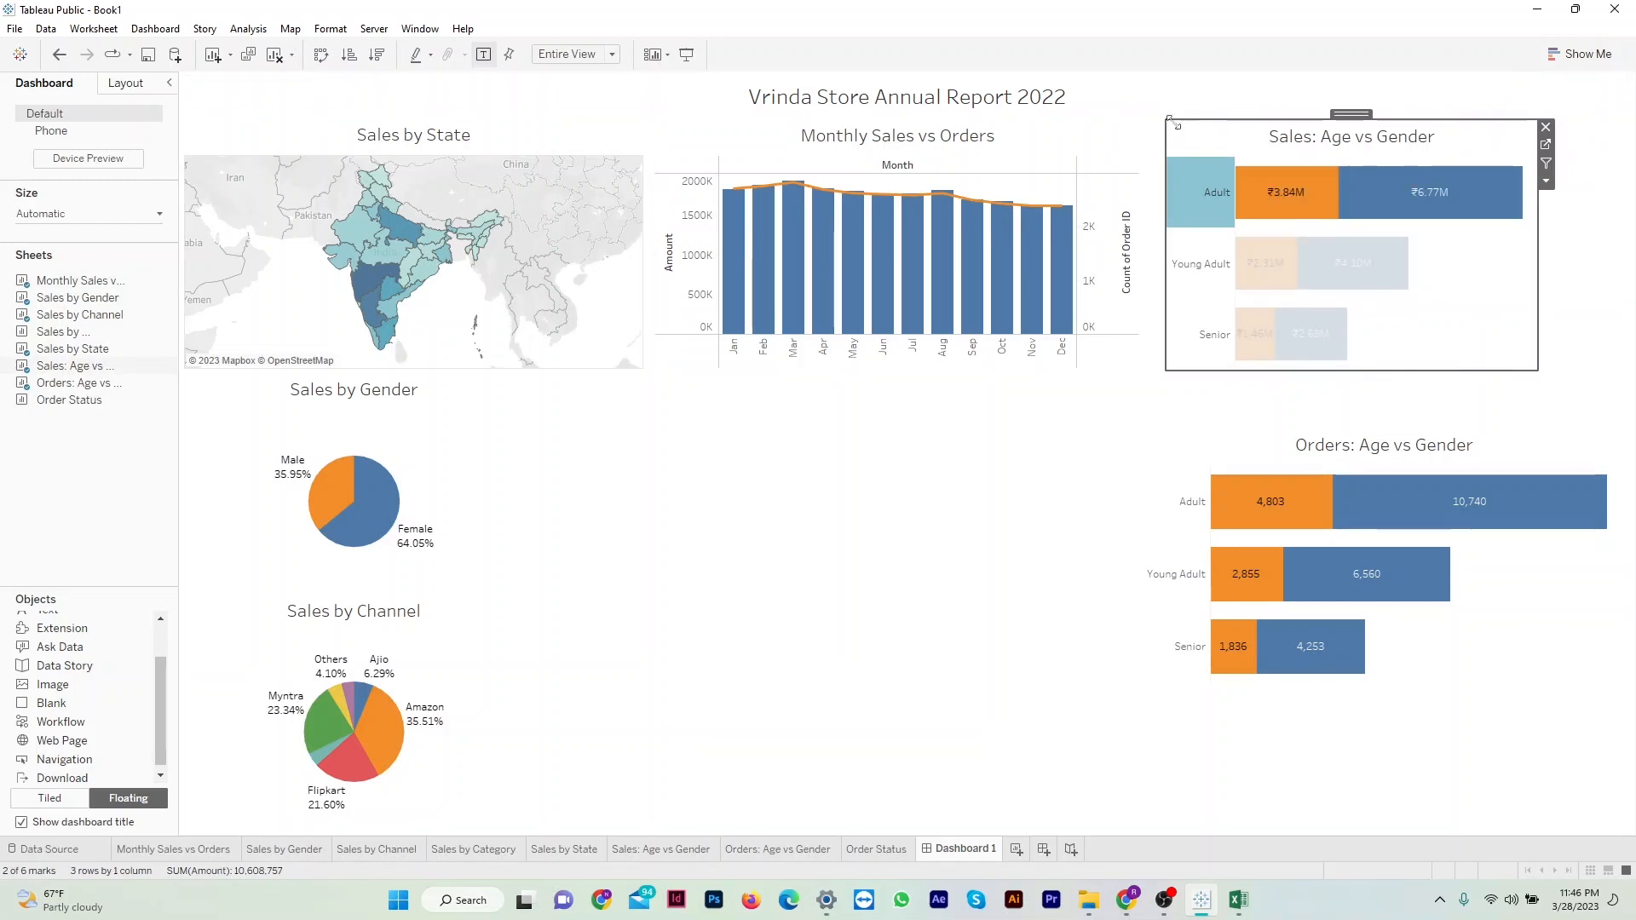
{"action": "left_click", "coordinate": [1462, 266]}
{"action": "left_click_drag", "start_coordinate": [1539, 287], "coordinate": [1629, 275]}
{"action": "left_click", "coordinate": [844, 345]}
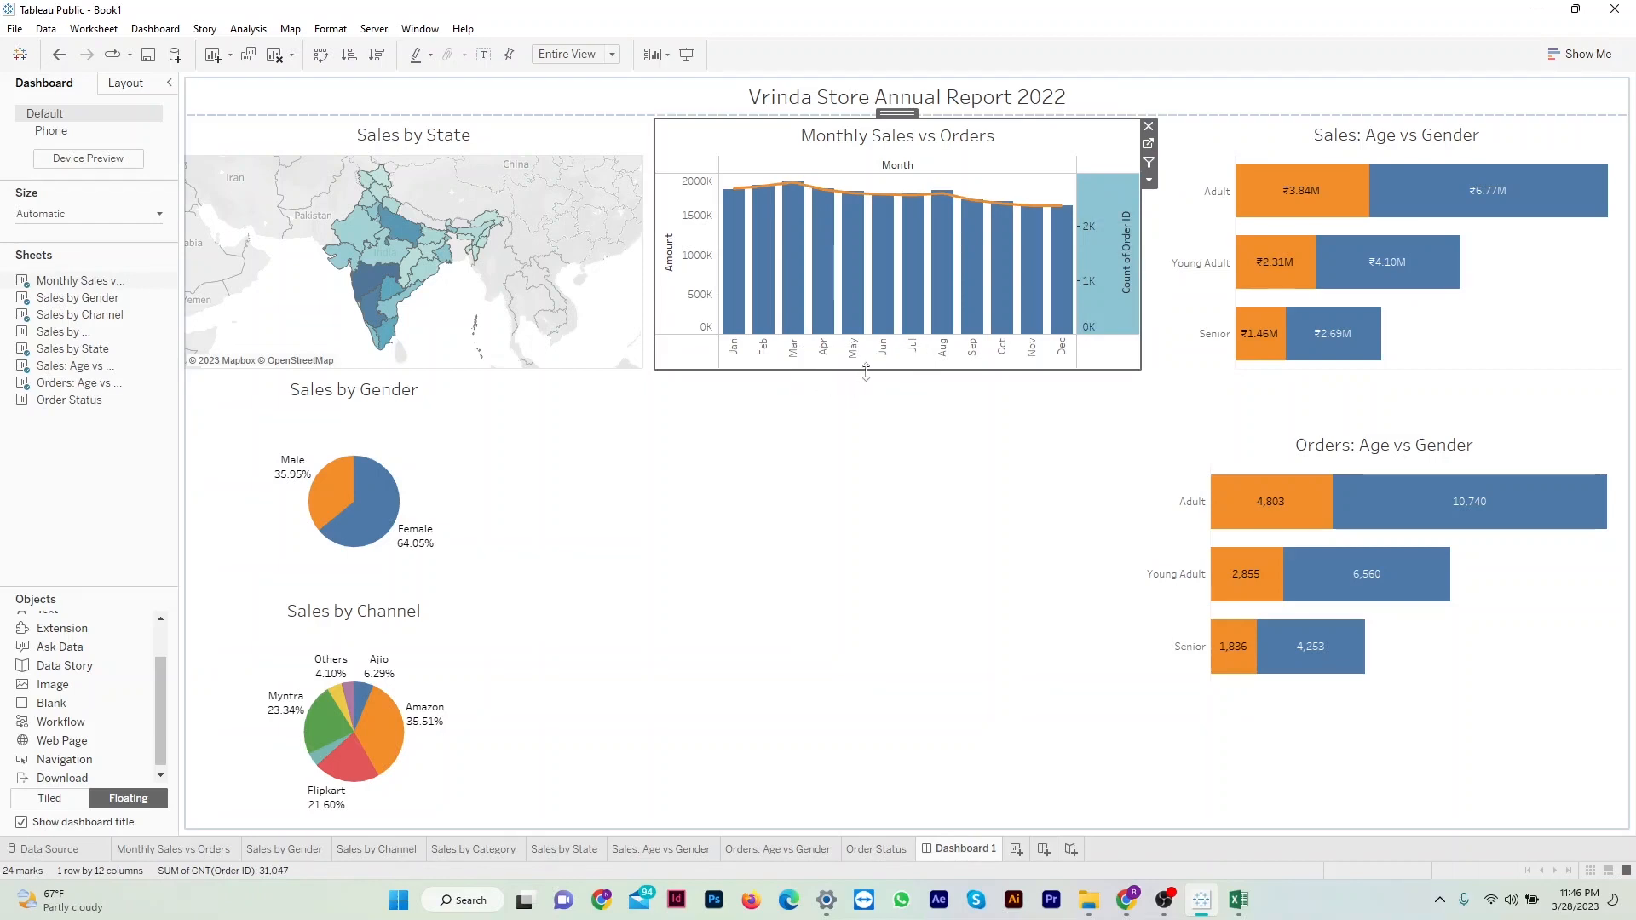
Place Orders: Age vs Gender directly beneath Sales: Age vs Gender and resize it to the same width.
{"action": "left_click", "coordinate": [1382, 424]}
{"action": "left_click_drag", "start_coordinate": [1382, 423], "coordinate": [1394, 388]}
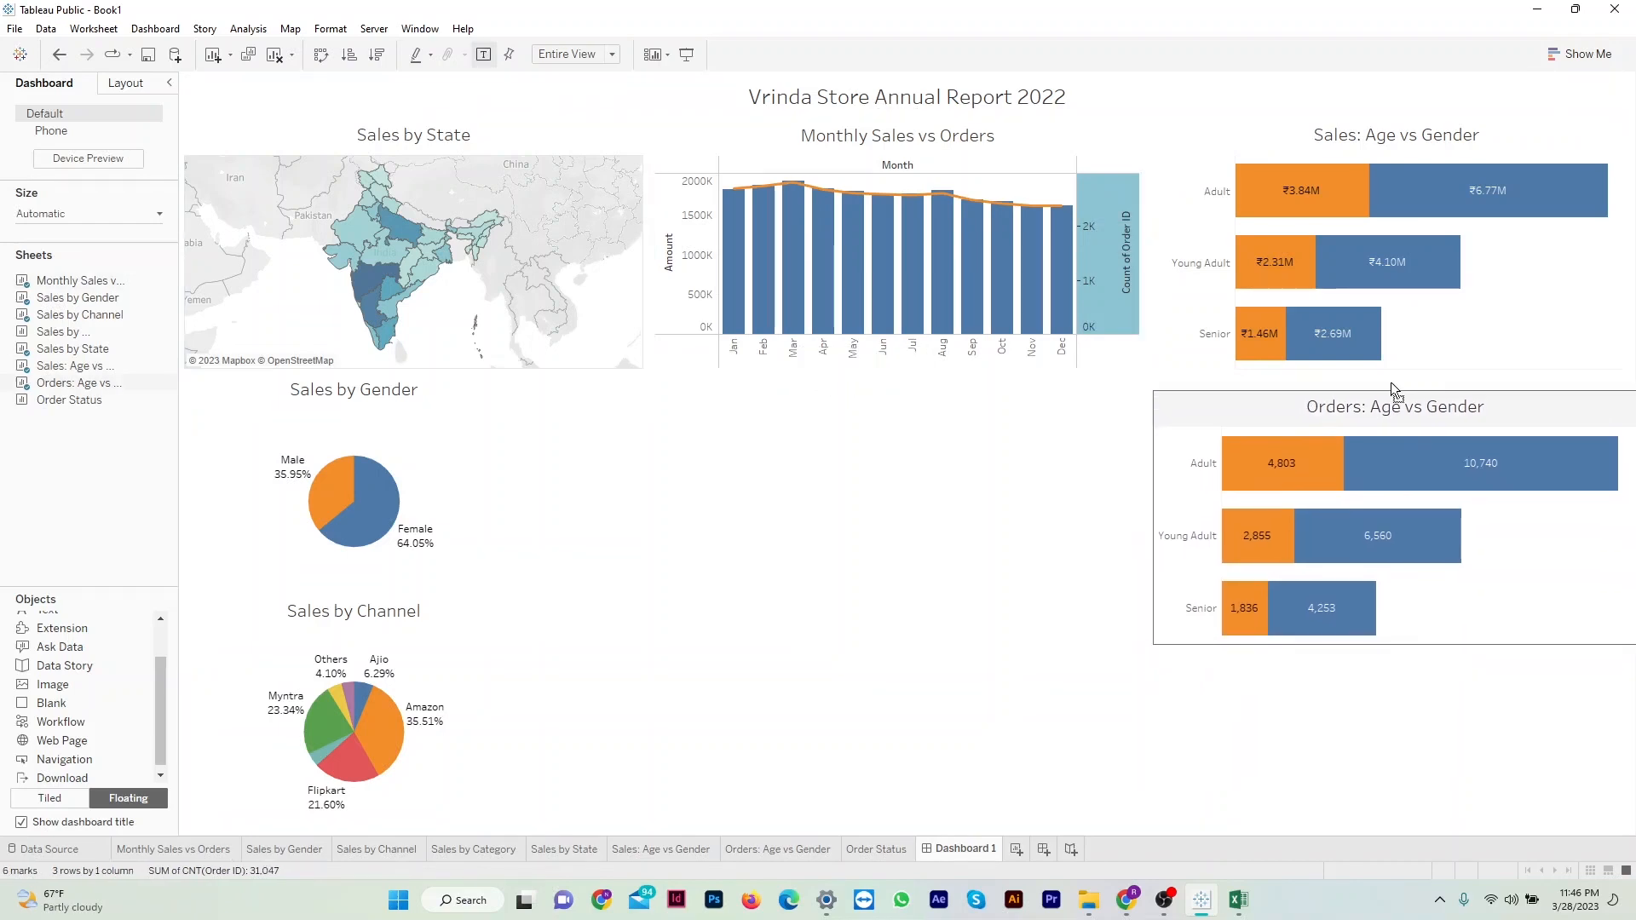
{"action": "left_click_drag", "start_coordinate": [1154, 500], "coordinate": [1170, 503]}
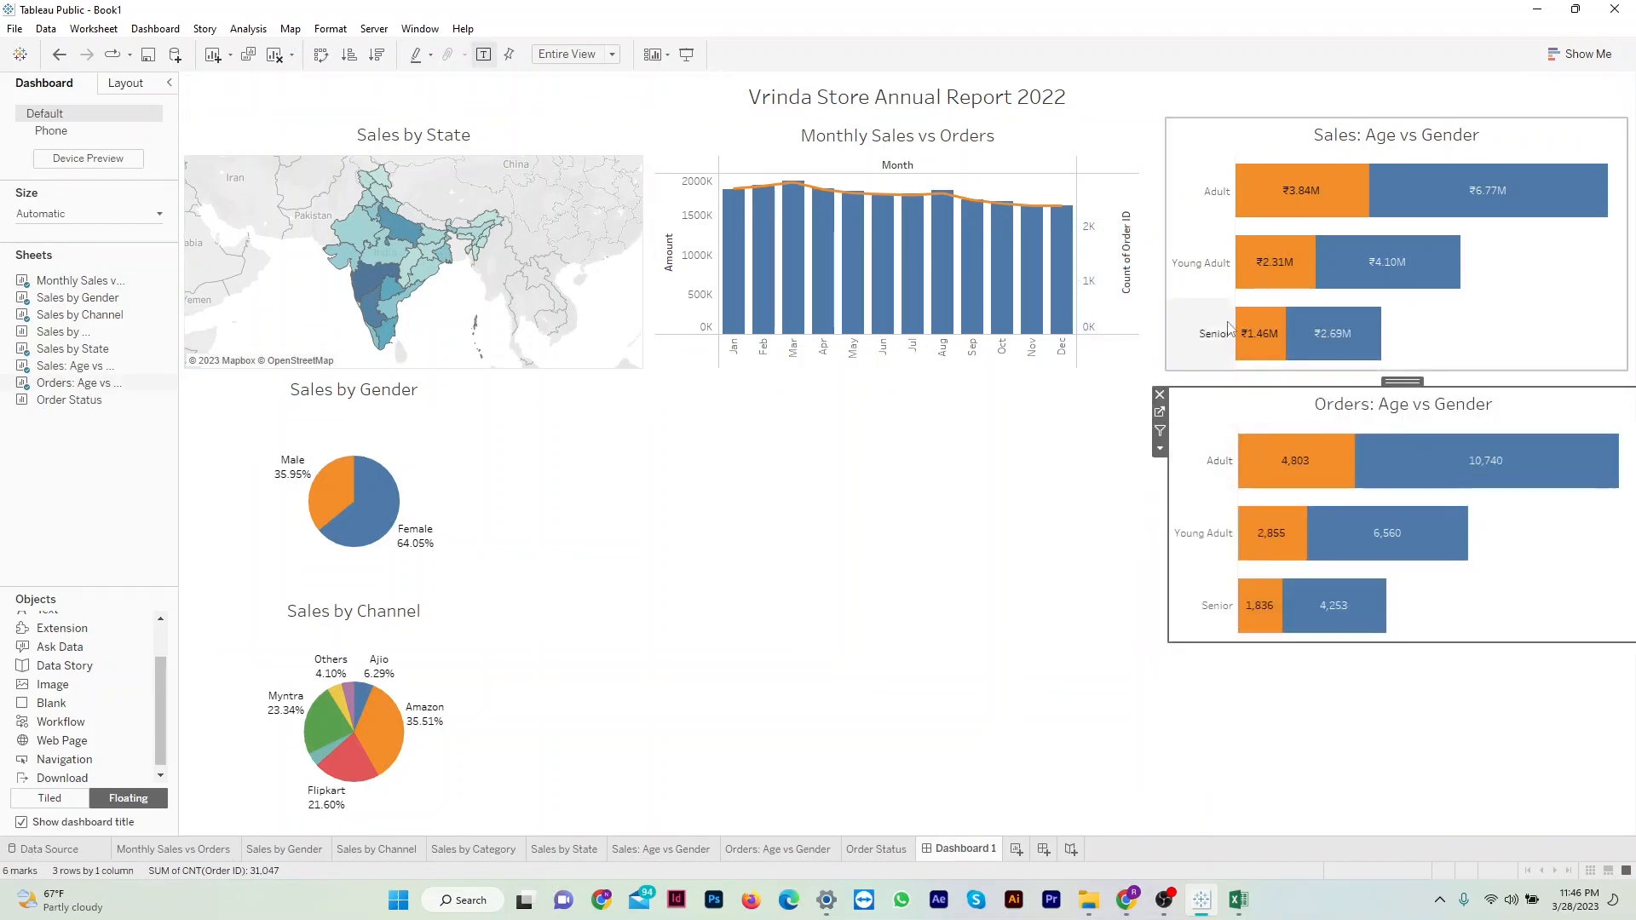
{"action": "left_click_drag", "start_coordinate": [1398, 383], "coordinate": [1326, 377]}
{"action": "left_click_drag", "start_coordinate": [1555, 502], "coordinate": [1484, 502]}
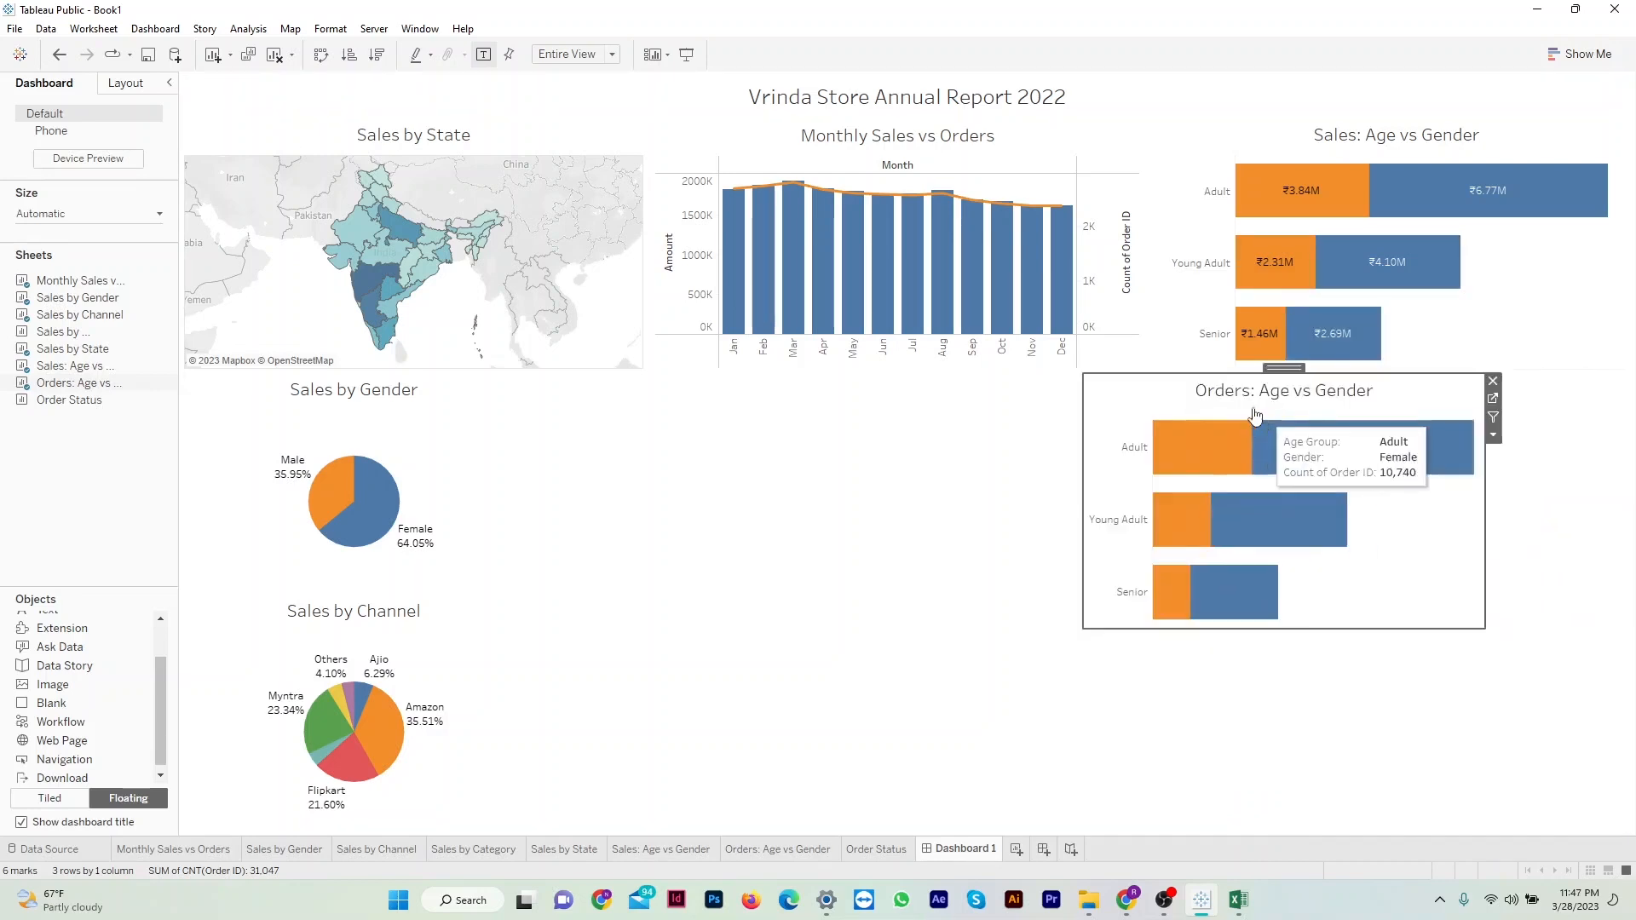
{"action": "left_click_drag", "start_coordinate": [1283, 368], "coordinate": [1365, 369]}
{"action": "left_click_drag", "start_coordinate": [1633, 503], "coordinate": [1629, 503]}
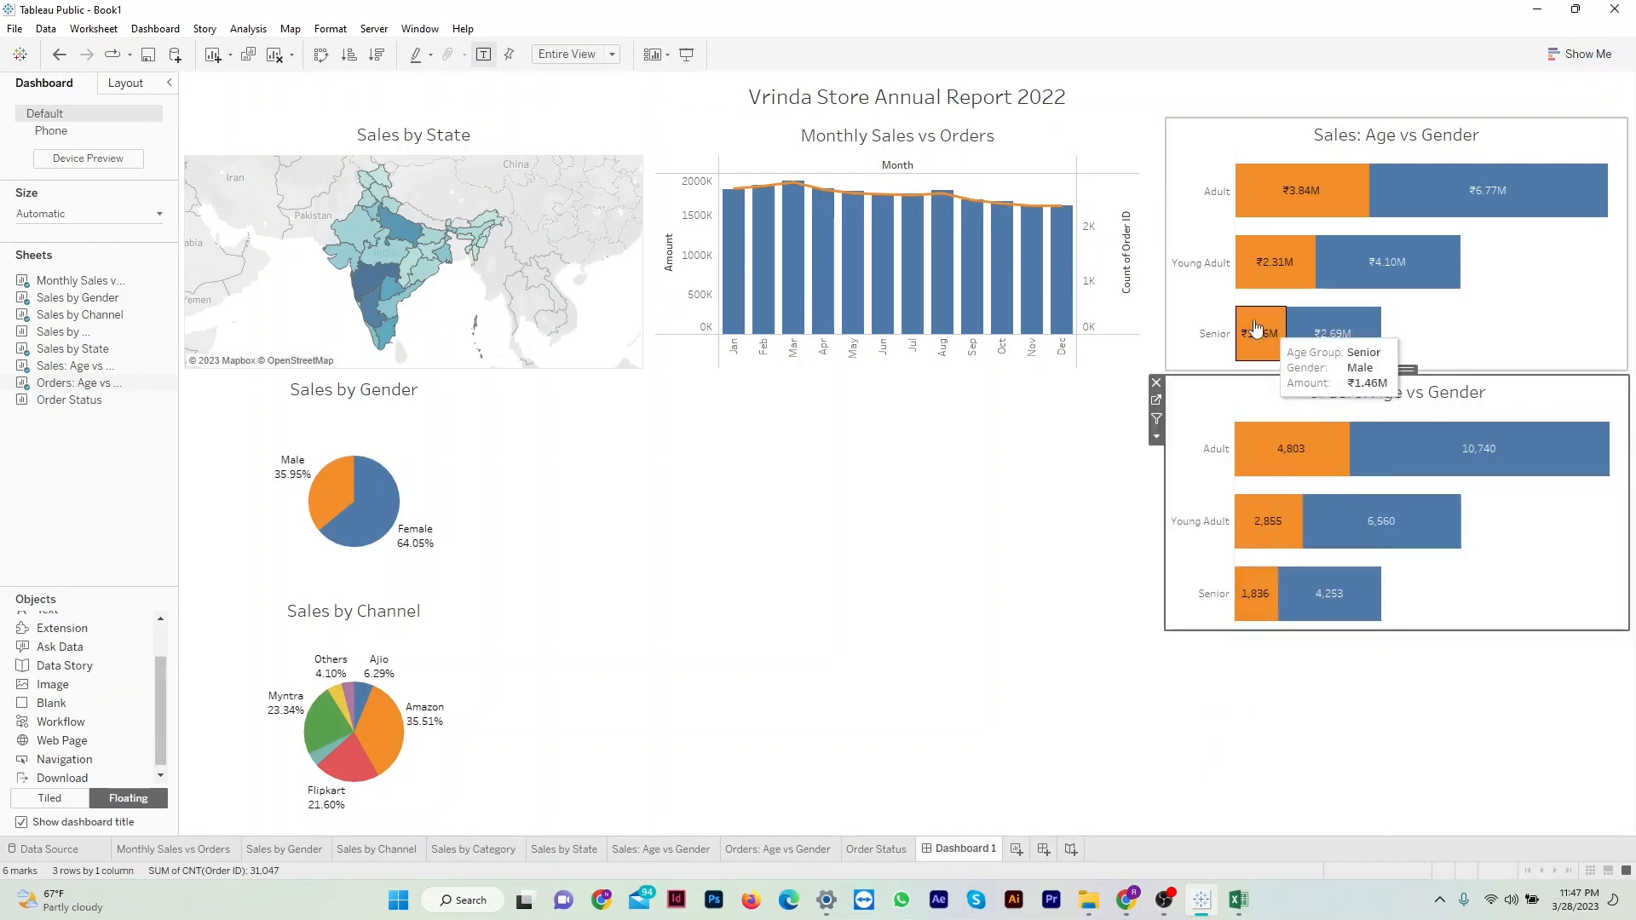
{"action": "left_click", "coordinate": [1066, 491]}
{"action": "left_click", "coordinate": [1205, 469]}
{"action": "left_click", "coordinate": [1204, 469]}
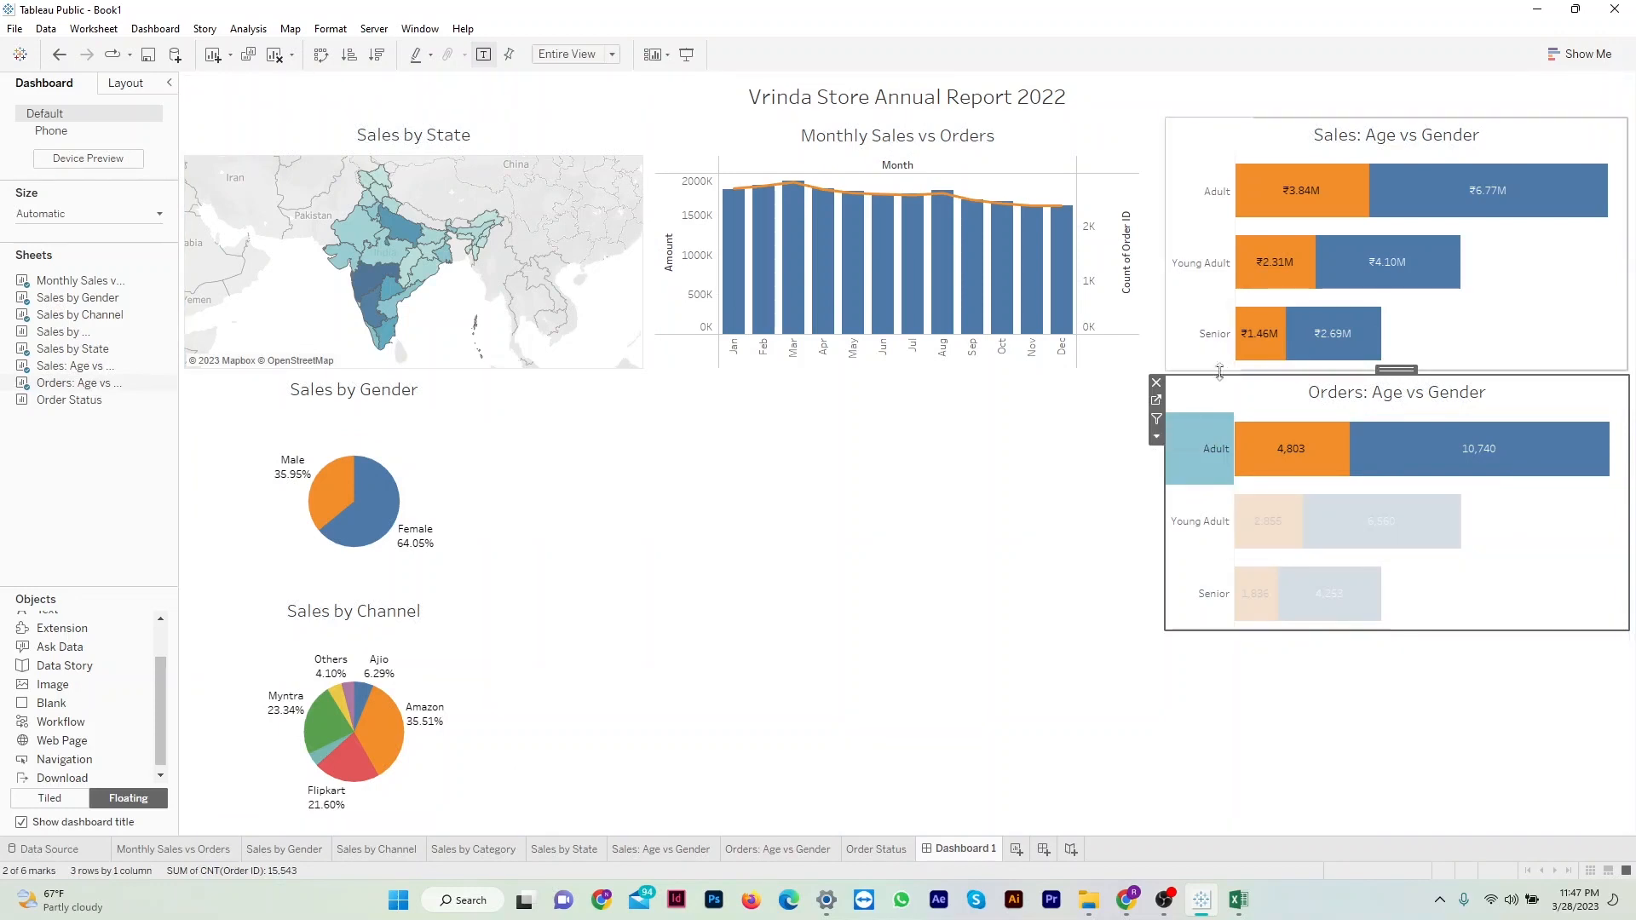
{"action": "left_click", "coordinate": [1002, 140]}
{"action": "left_click", "coordinate": [1195, 189]}
{"action": "left_click", "coordinate": [470, 465]}
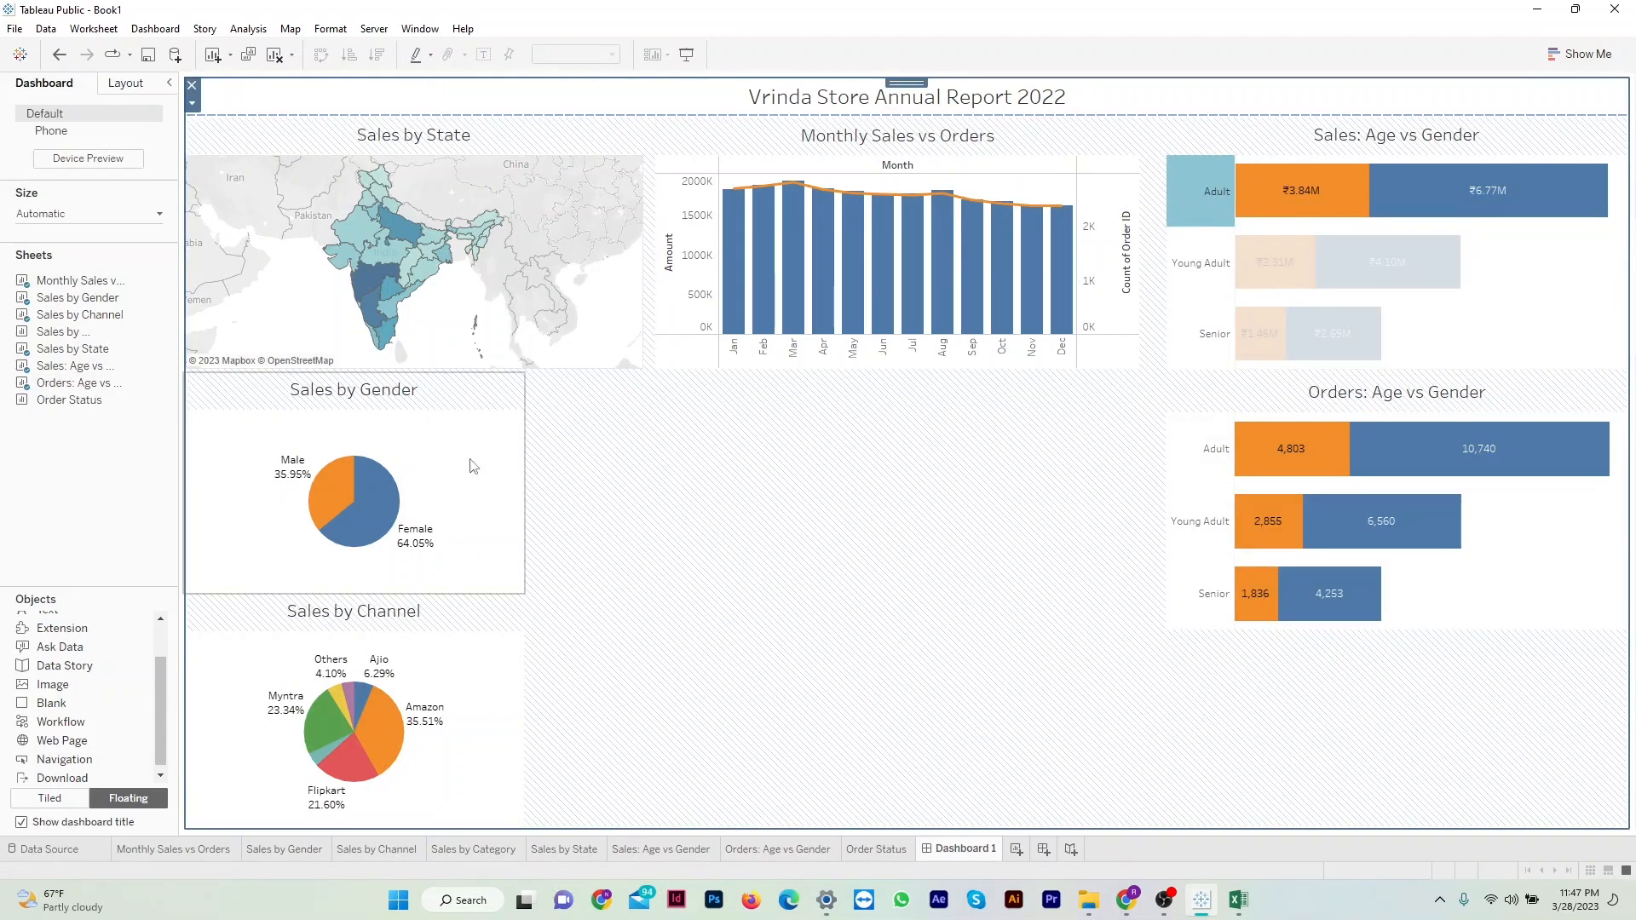
Remove the CNT(Order ID) and Status legend cards from the Order Status worksheet.
{"action": "left_click", "coordinate": [876, 849]}
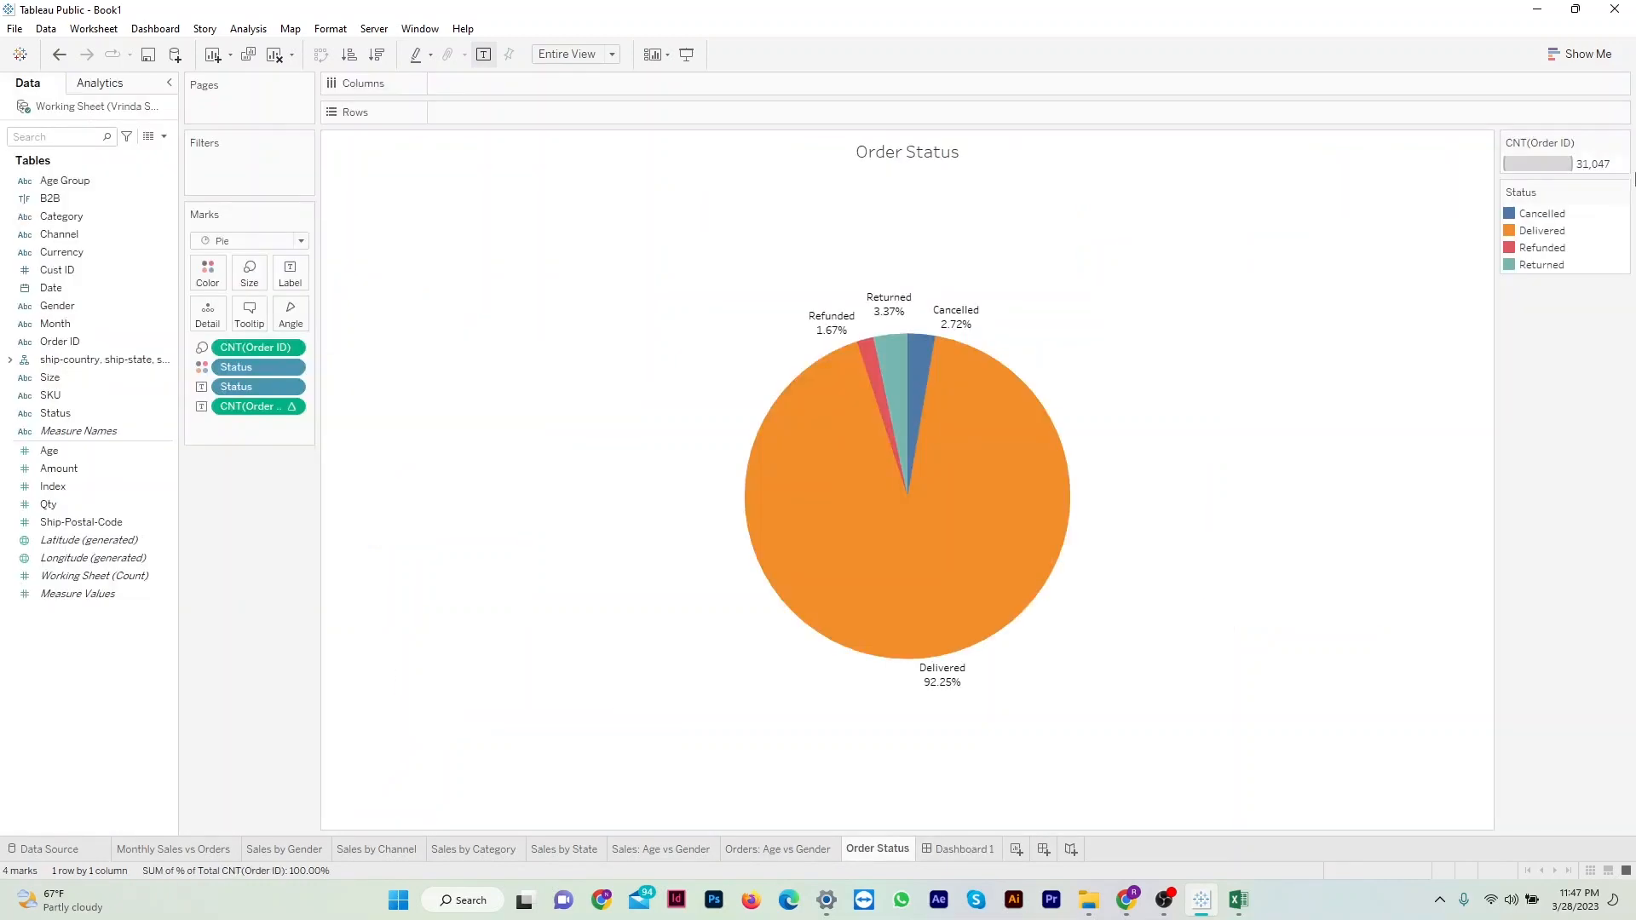
{"action": "left_click", "coordinate": [1622, 142]}
{"action": "left_click", "coordinate": [1566, 243]}
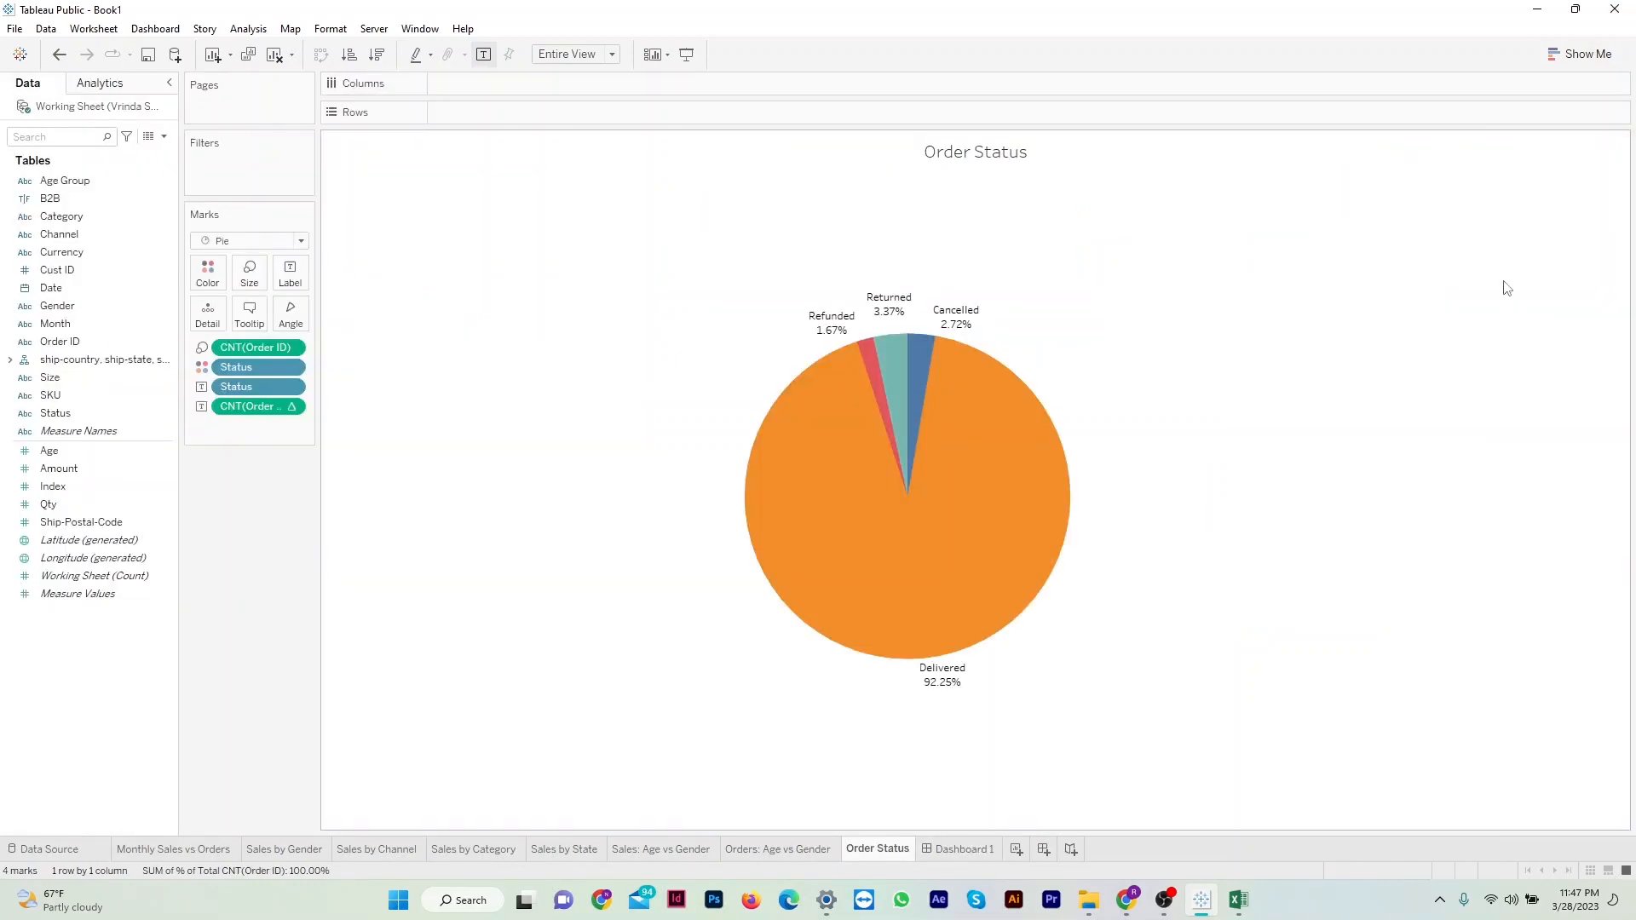
{"action": "left_click", "coordinate": [1203, 893]}
{"action": "left_click", "coordinate": [1204, 893]}
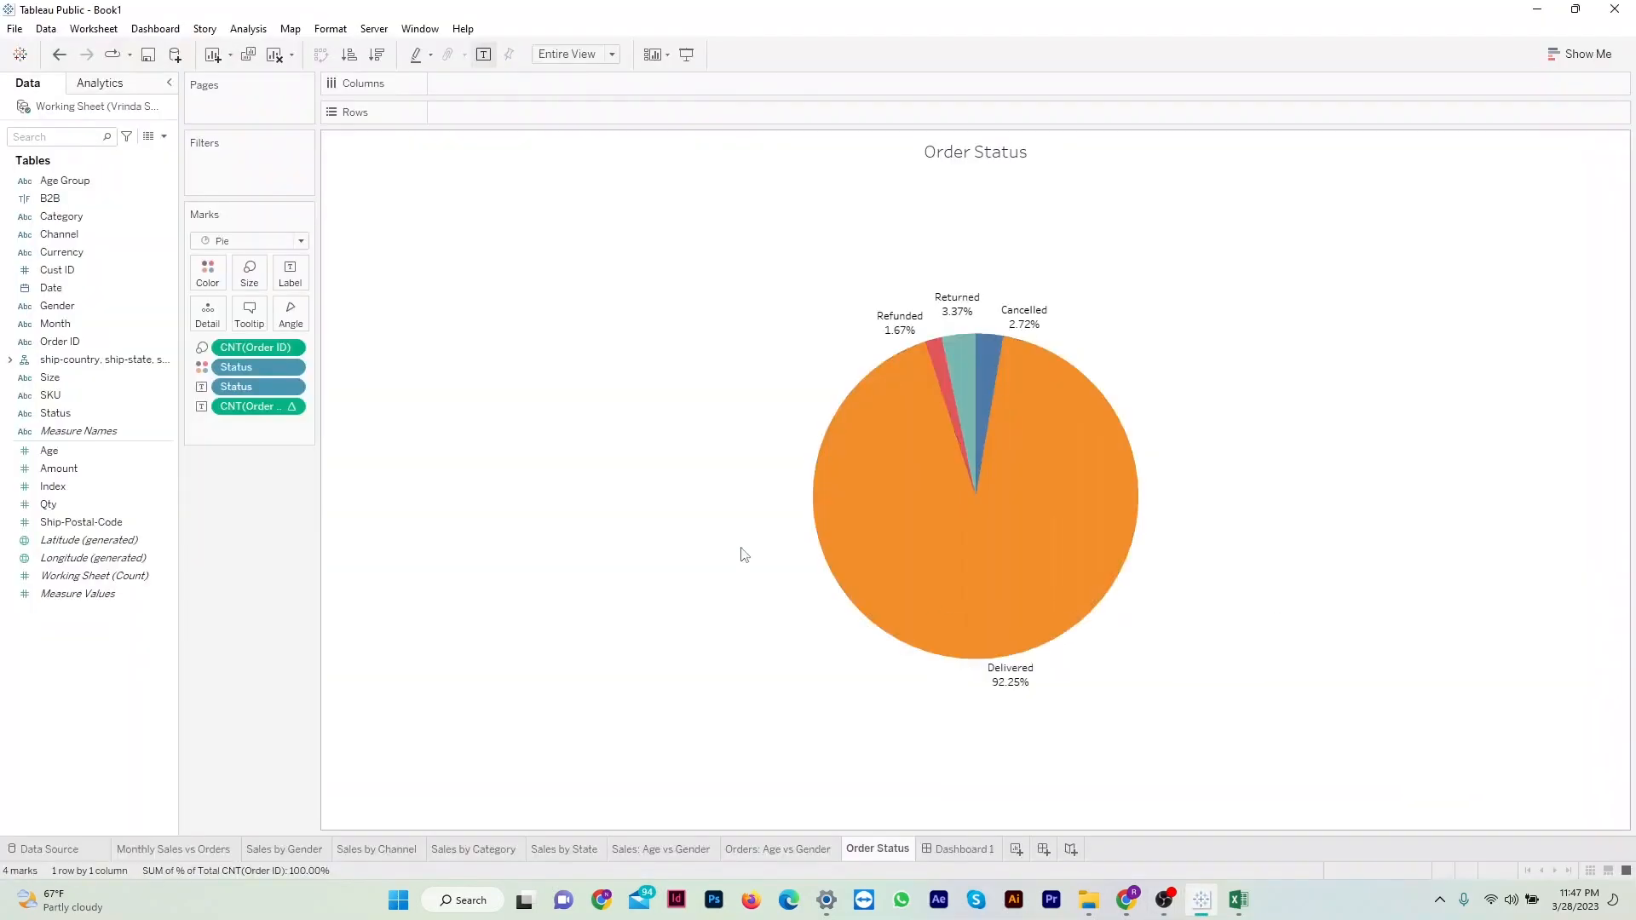
Add Order Status to Dashboard 1 beneath Monthly Sales vs Orders, make it taller and narrower, and place it near Orders: Age vs Gender.
{"action": "left_click", "coordinate": [959, 846]}
{"action": "left_click_drag", "start_coordinate": [94, 401], "coordinate": [600, 391]}
{"action": "left_click_drag", "start_coordinate": [860, 647], "coordinate": [860, 725]}
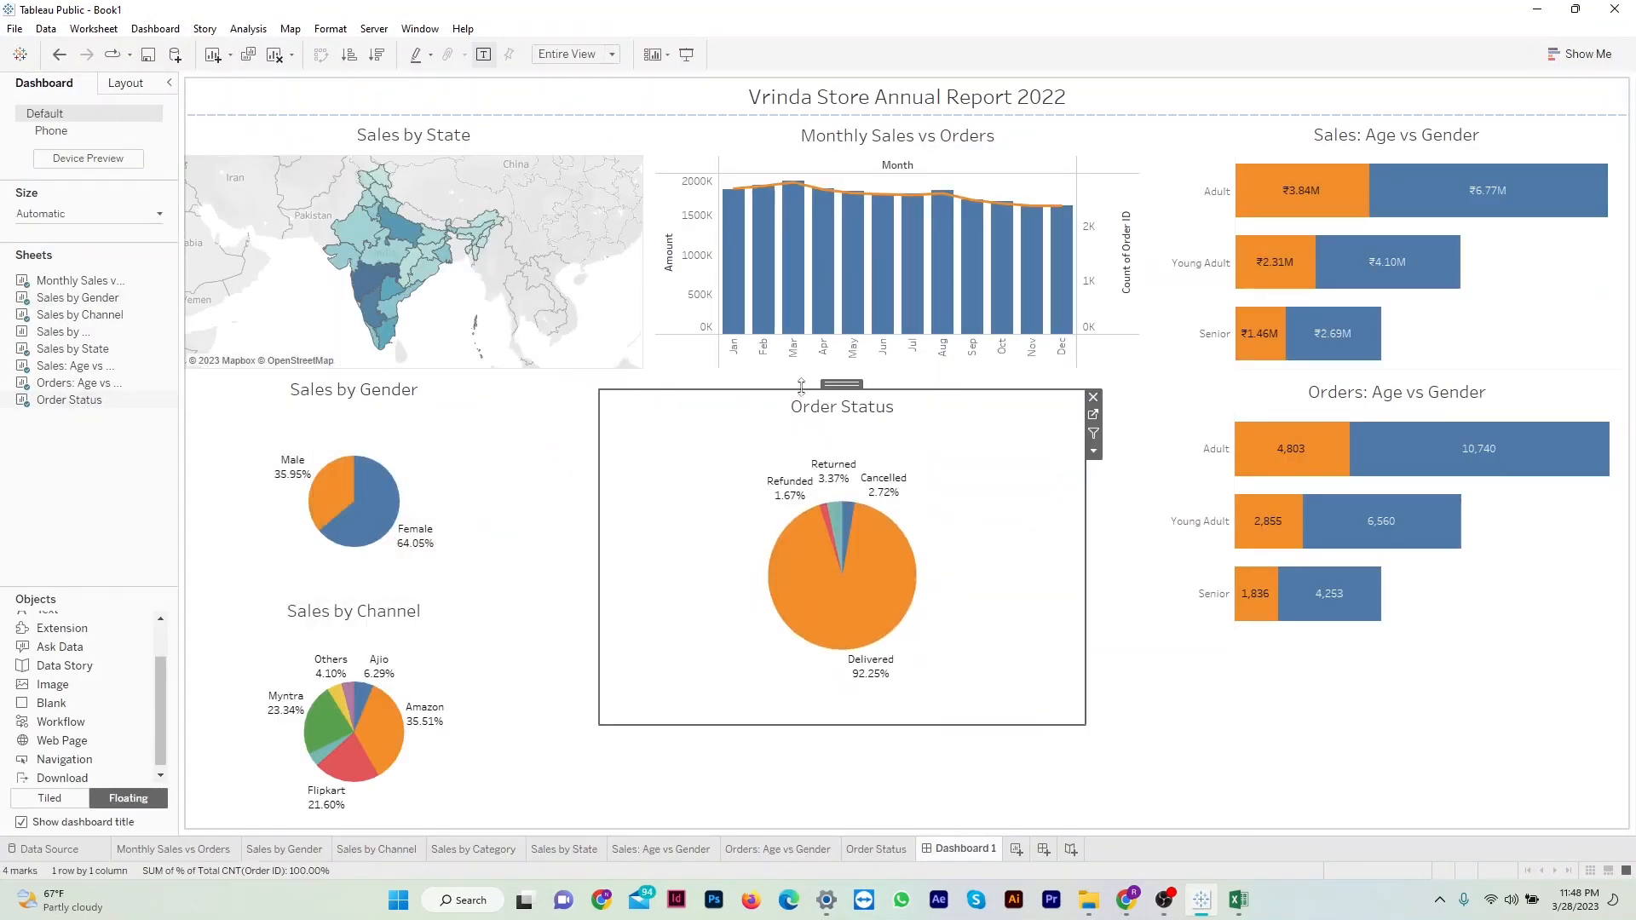
{"action": "left_click_drag", "start_coordinate": [597, 486], "coordinate": [810, 484]}
{"action": "left_click_drag", "start_coordinate": [952, 385], "coordinate": [1001, 385]}
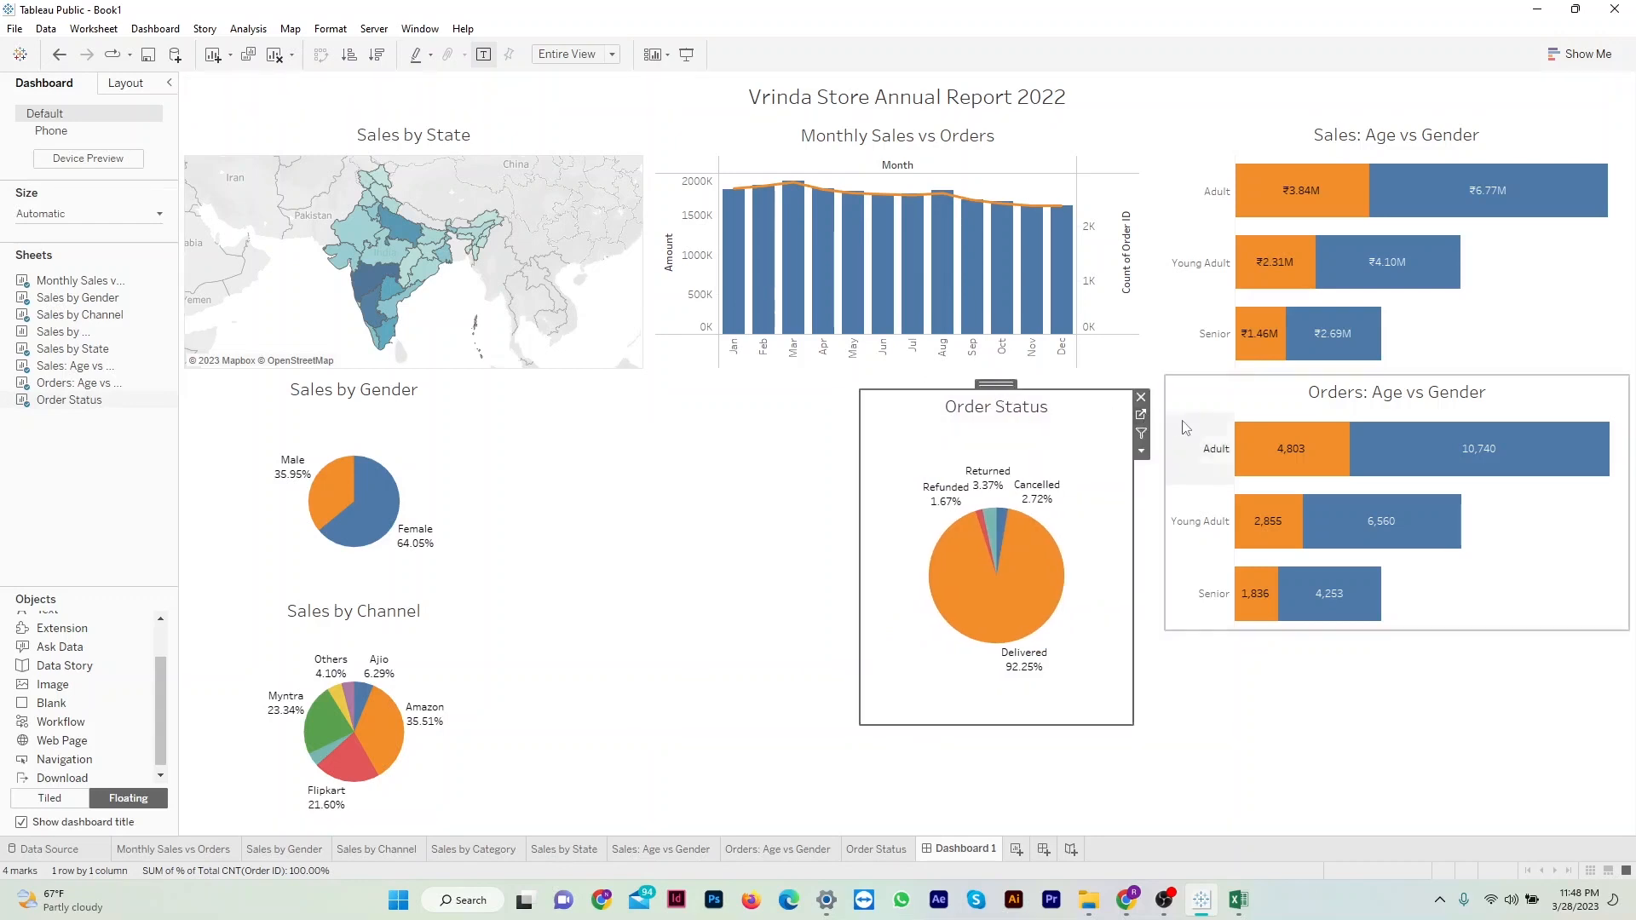
Add Sales by Category to the dashboard and place it directly beside Sales by Gender, beneath the map.
{"action": "left_click_drag", "start_coordinate": [58, 331], "coordinate": [453, 690]}
{"action": "left_click", "coordinate": [484, 550]}
{"action": "left_click", "coordinate": [484, 635]}
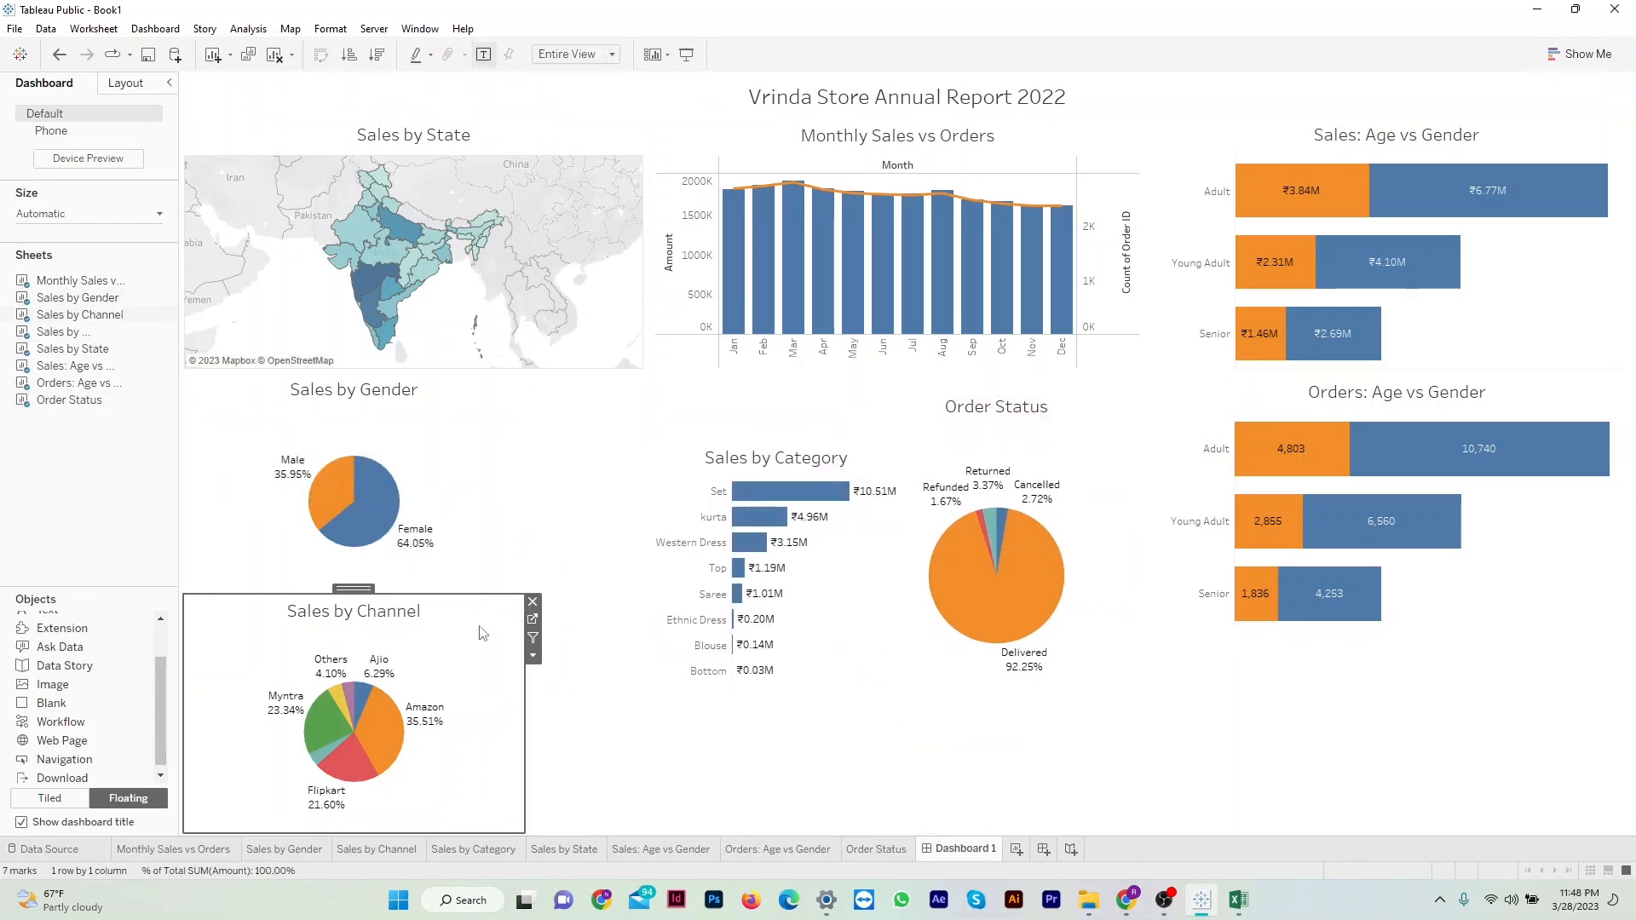
{"action": "left_click", "coordinate": [791, 490]}
{"action": "left_click_drag", "start_coordinate": [775, 434], "coordinate": [537, 435]}
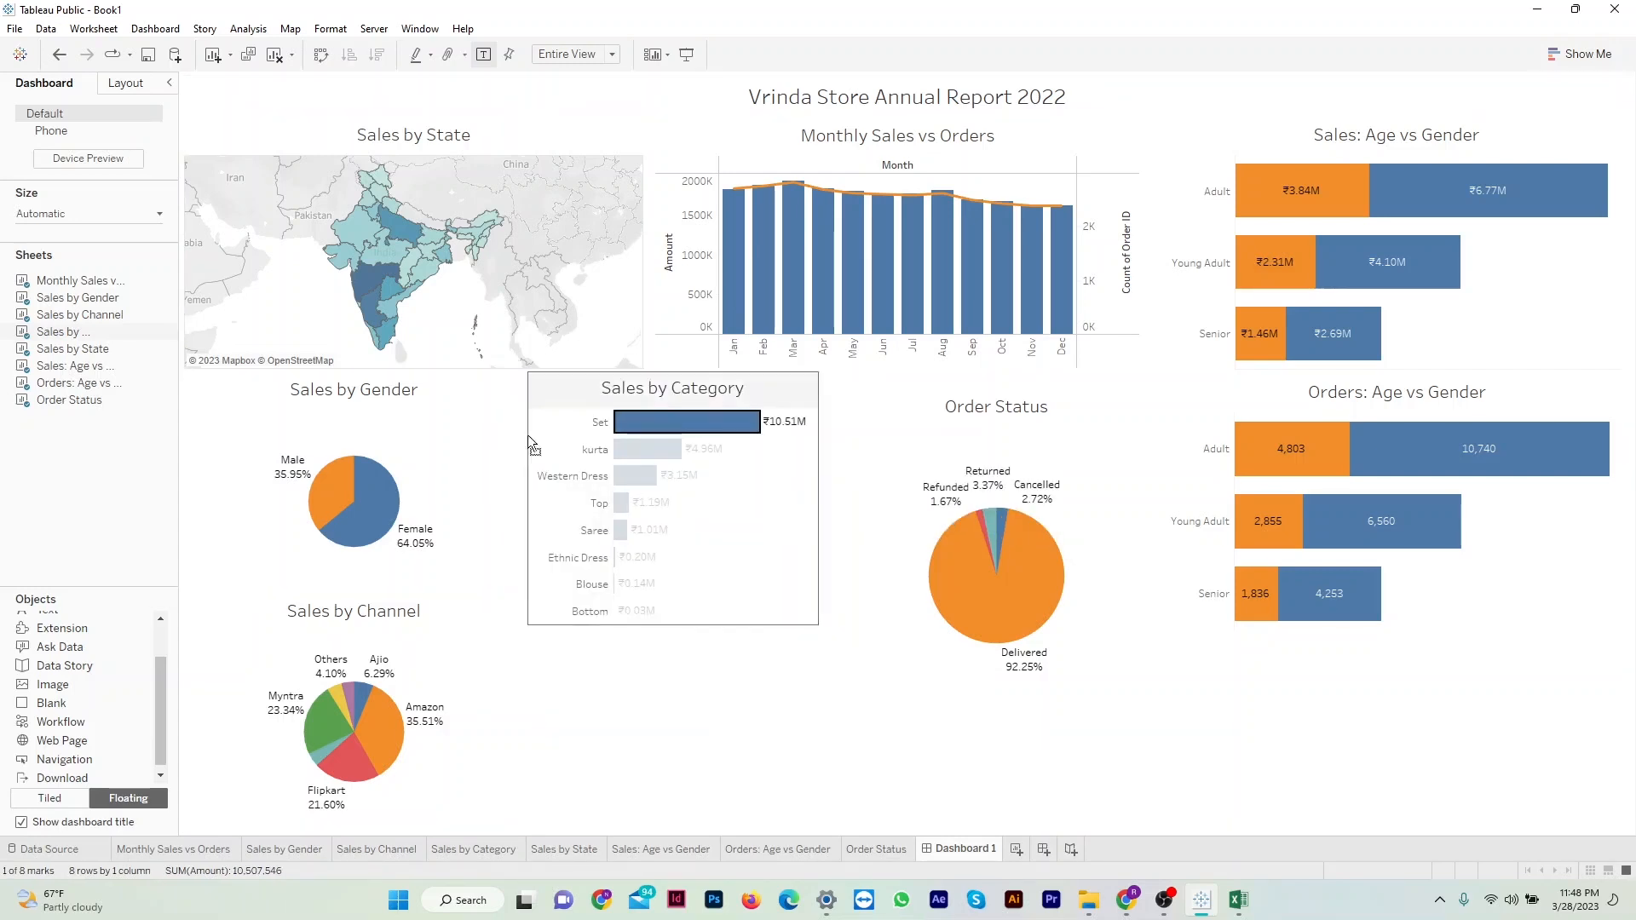
Extend Sales by Category down to the dashboard's lower edge and widen it up to Order Status.
{"action": "left_click_drag", "start_coordinate": [658, 624], "coordinate": [665, 828]}
{"action": "left_click", "coordinate": [708, 435]}
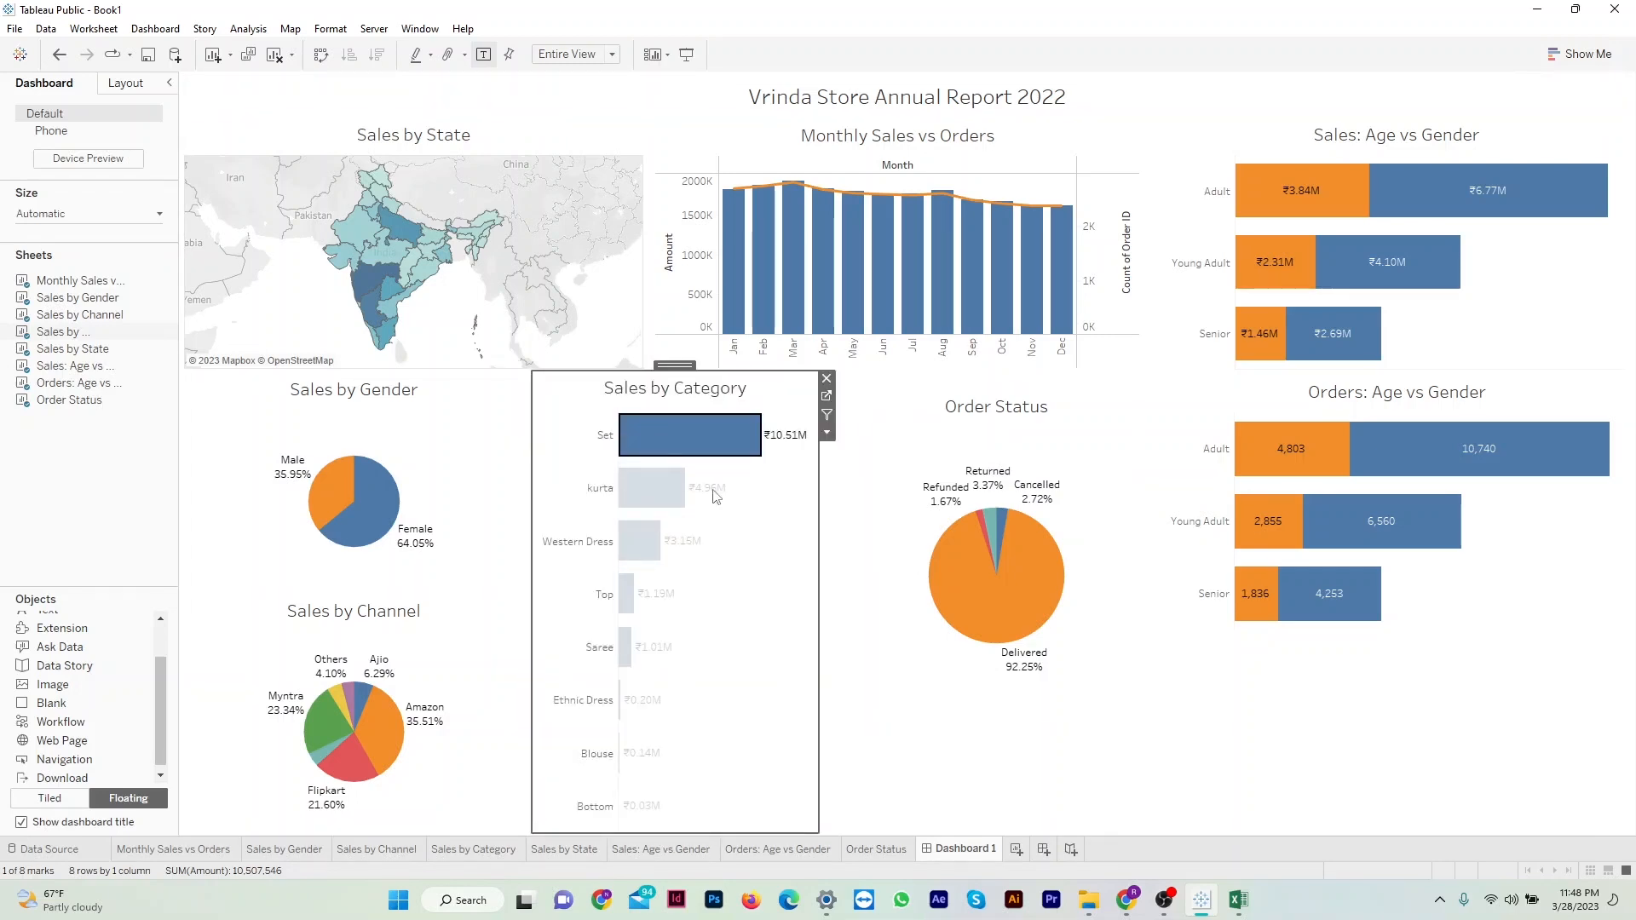
{"action": "left_click", "coordinate": [602, 444]}
{"action": "left_click_drag", "start_coordinate": [819, 579], "coordinate": [855, 585]}
Align the top of Order Status with Sales by Category, extend it to the dashboard's lower edge and widen it towards Orders: Age vs Gender.
{"action": "left_click", "coordinate": [959, 609]}
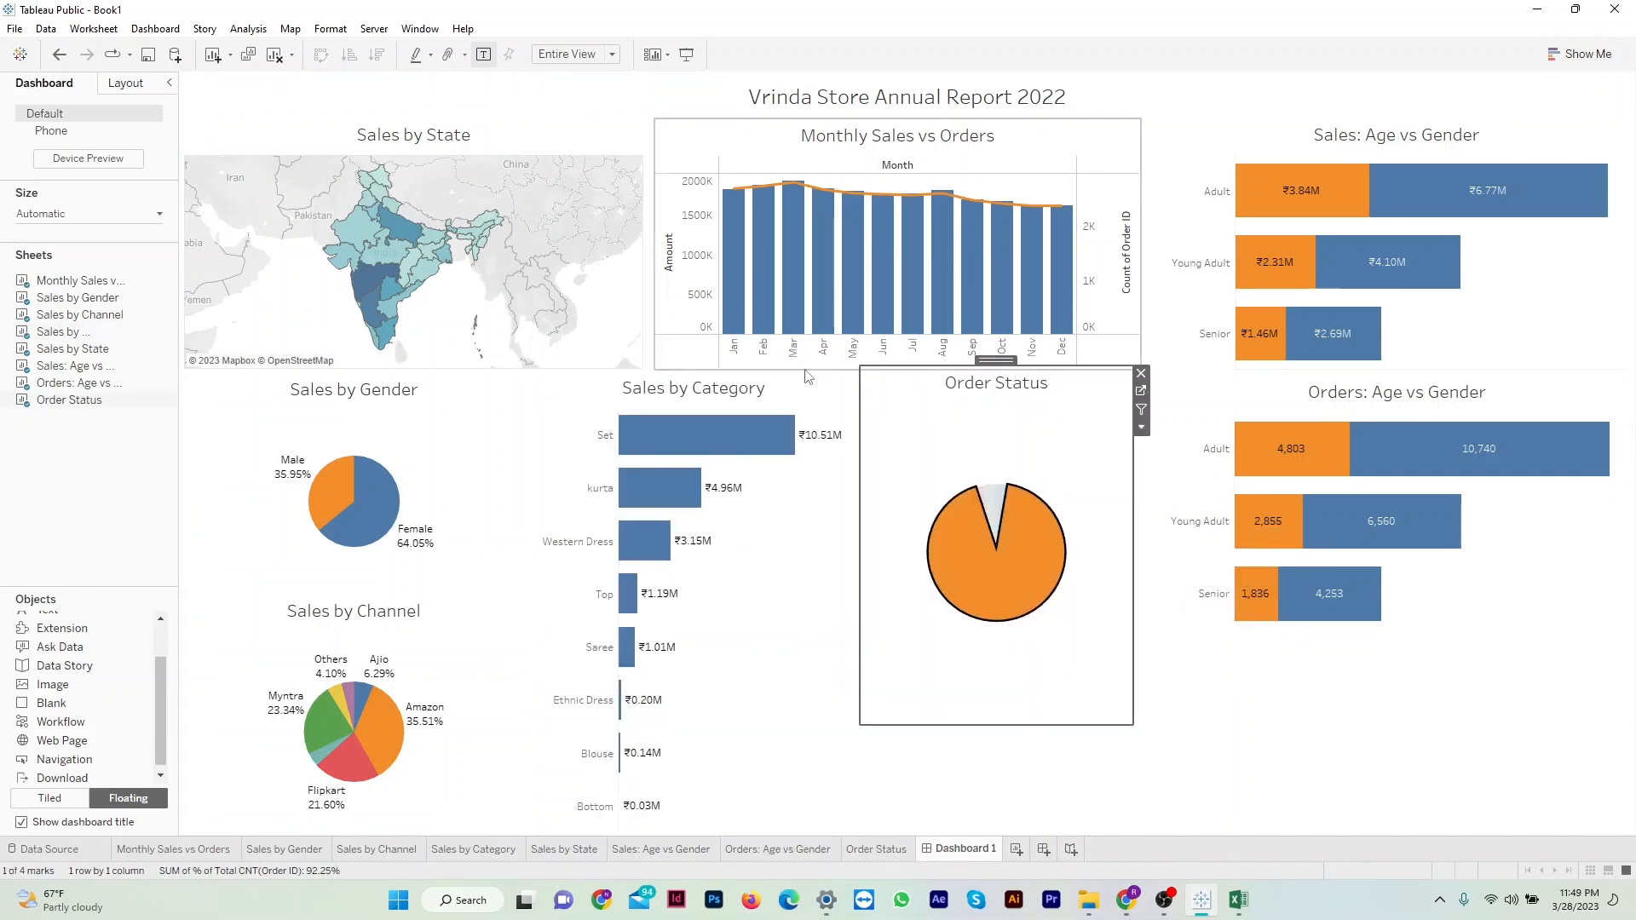
{"action": "left_click_drag", "start_coordinate": [881, 367], "coordinate": [871, 376]}
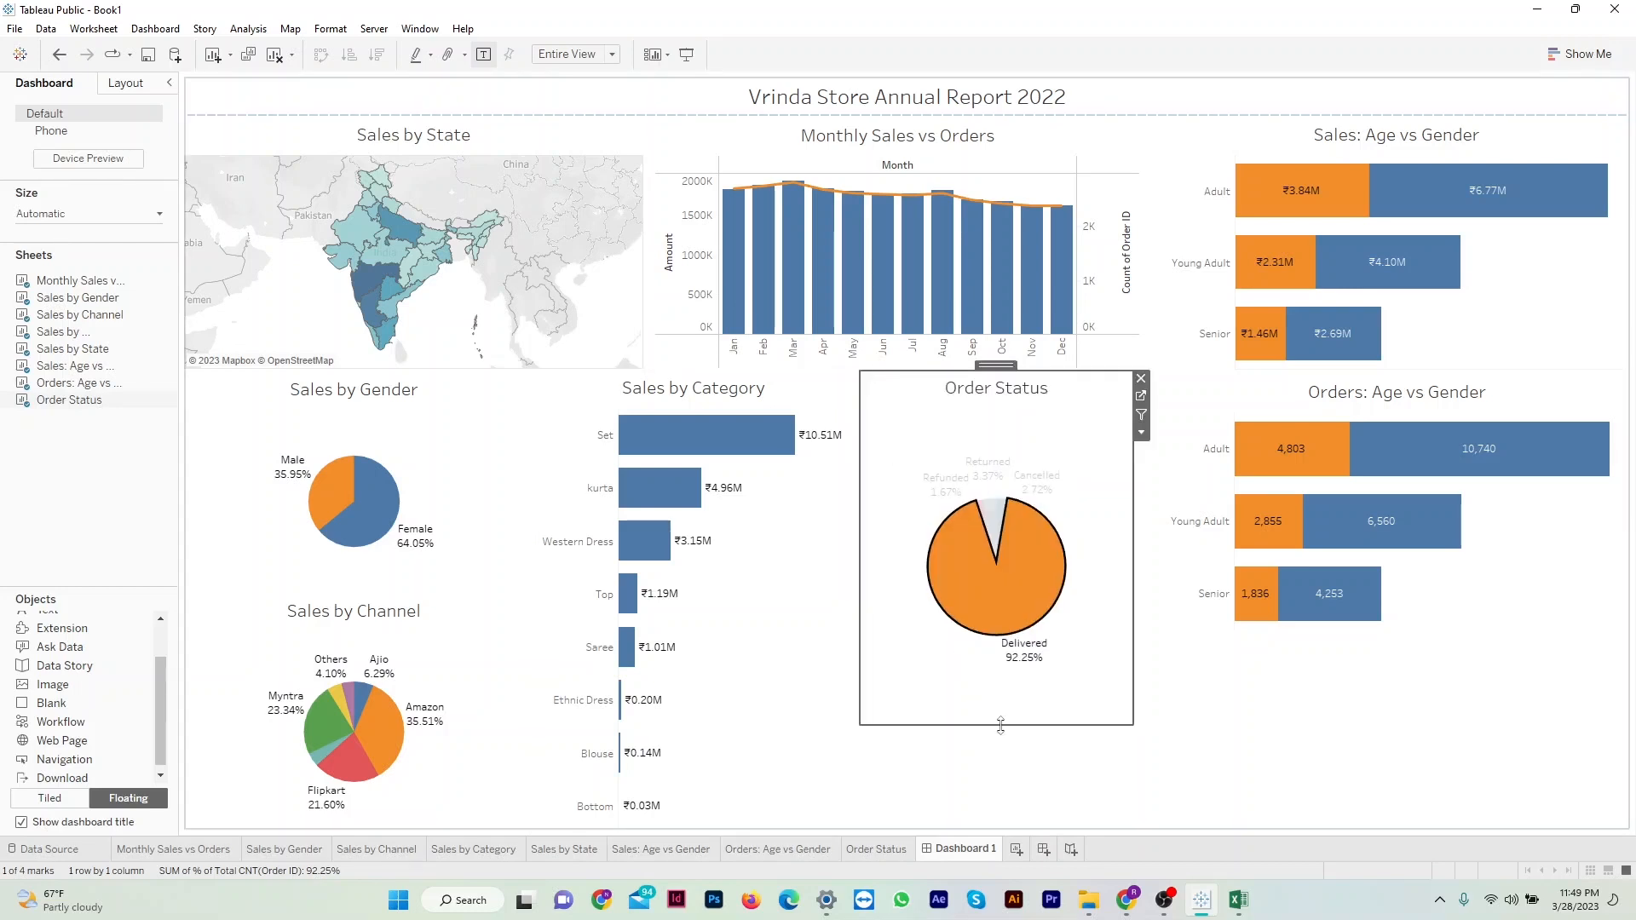
{"action": "left_click_drag", "start_coordinate": [987, 725], "coordinate": [1006, 832]}
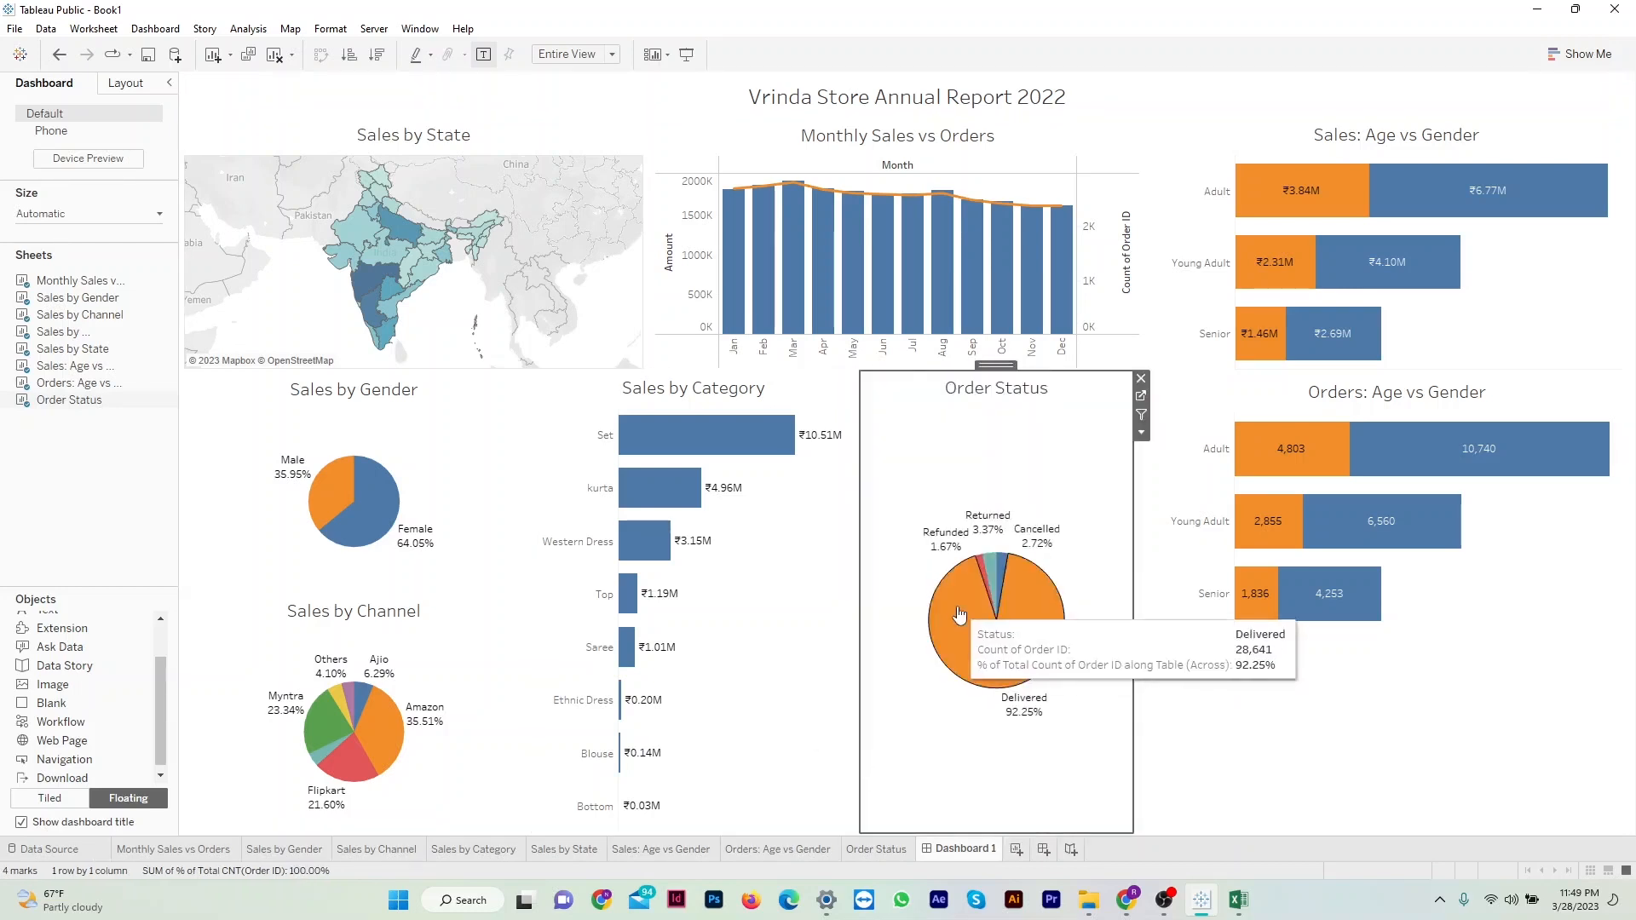
{"action": "left_click_drag", "start_coordinate": [1133, 564], "coordinate": [1156, 562]}
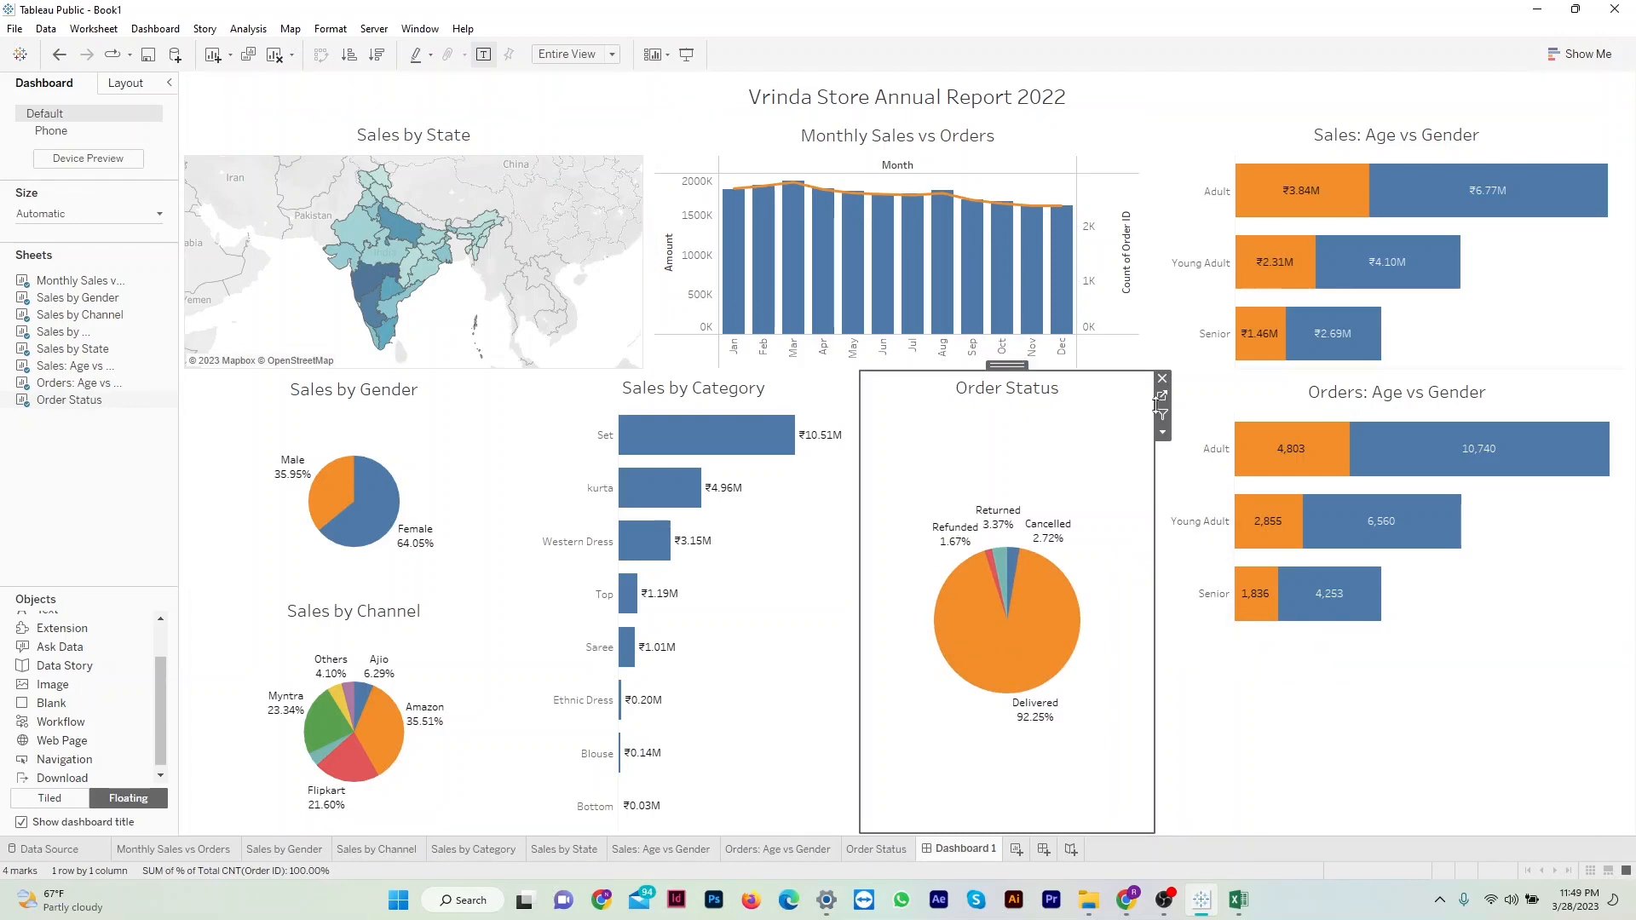
Shorten Orders: Age vs Gender slightly from its lower edge.
{"action": "left_click", "coordinate": [1193, 622]}
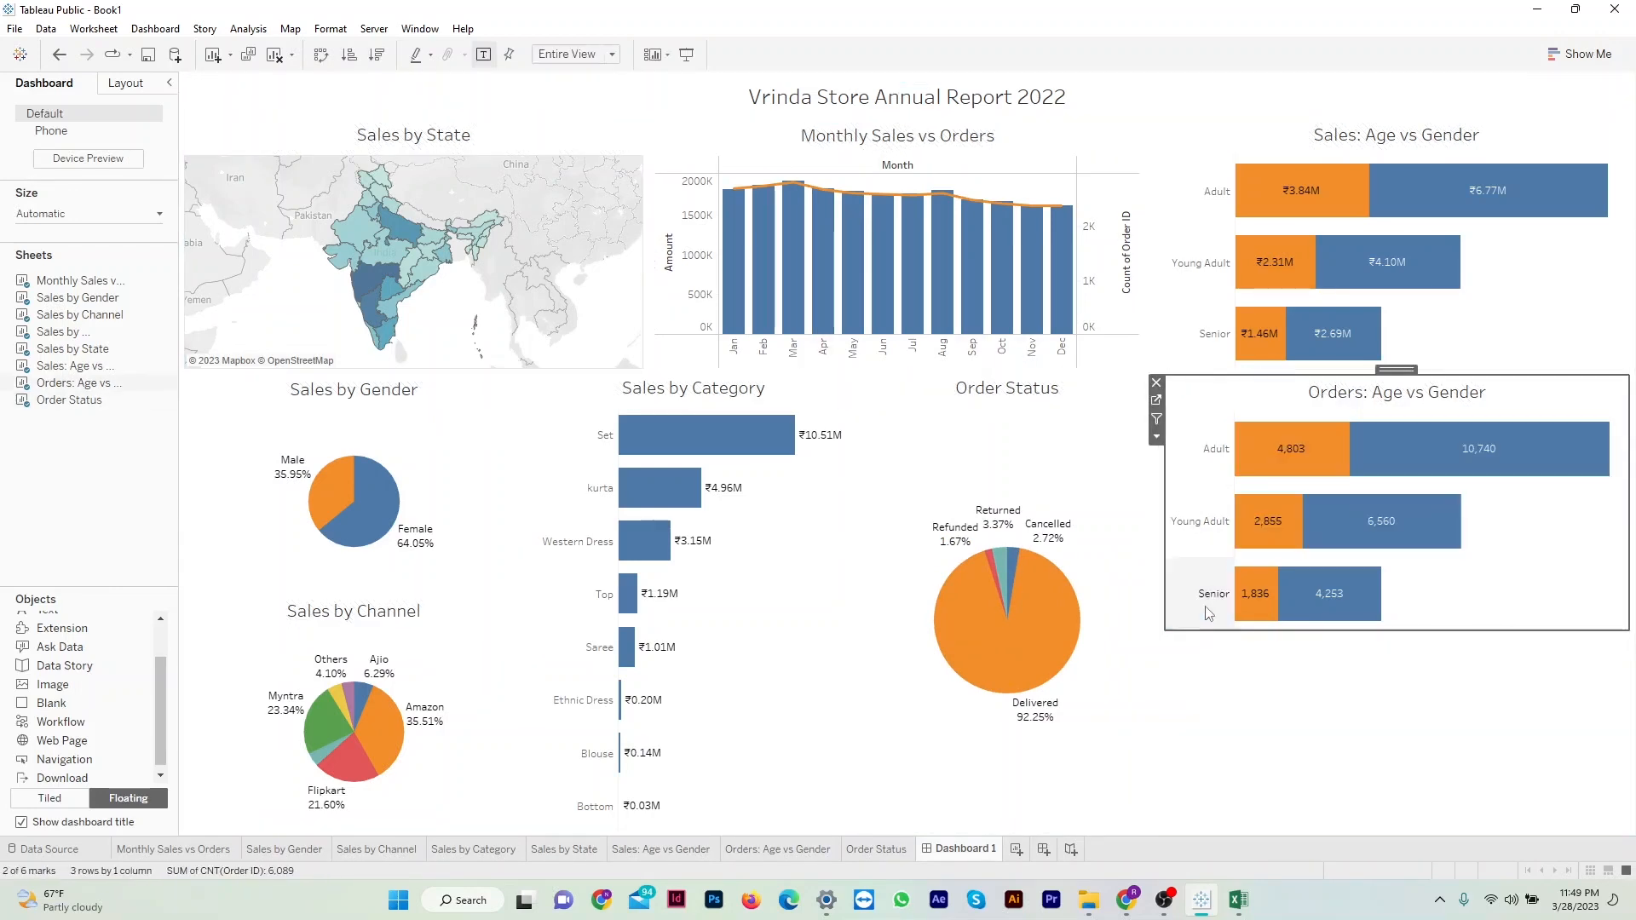
{"action": "left_click_drag", "start_coordinate": [1325, 629], "coordinate": [1325, 624]}
{"action": "left_click", "coordinate": [832, 388]}
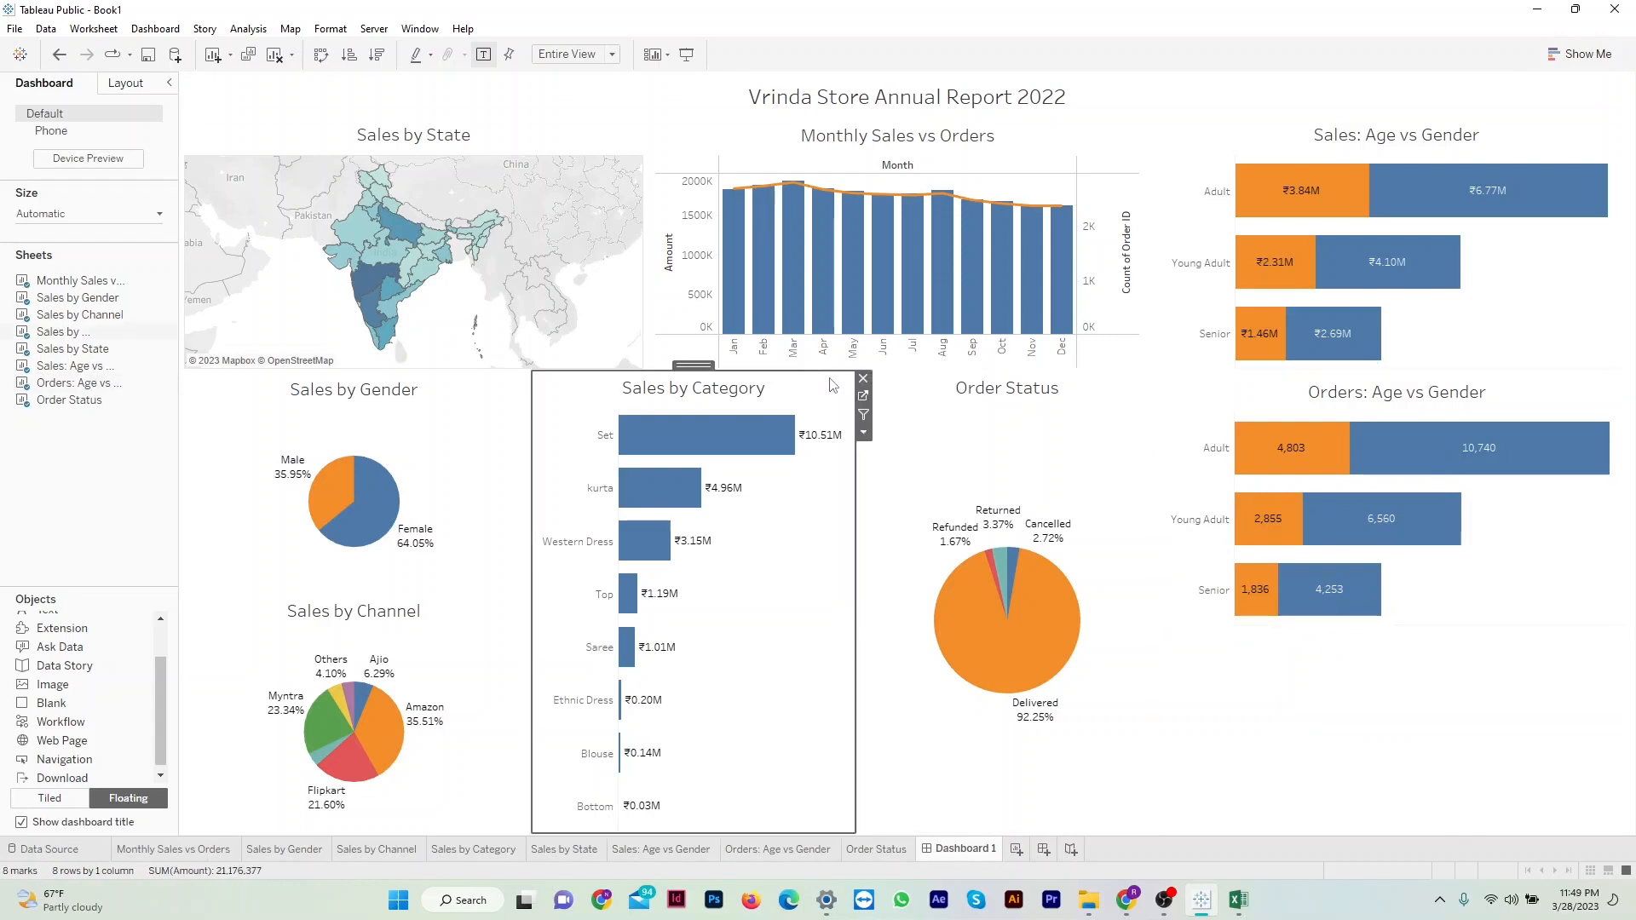
{"action": "left_click", "coordinate": [864, 410]}
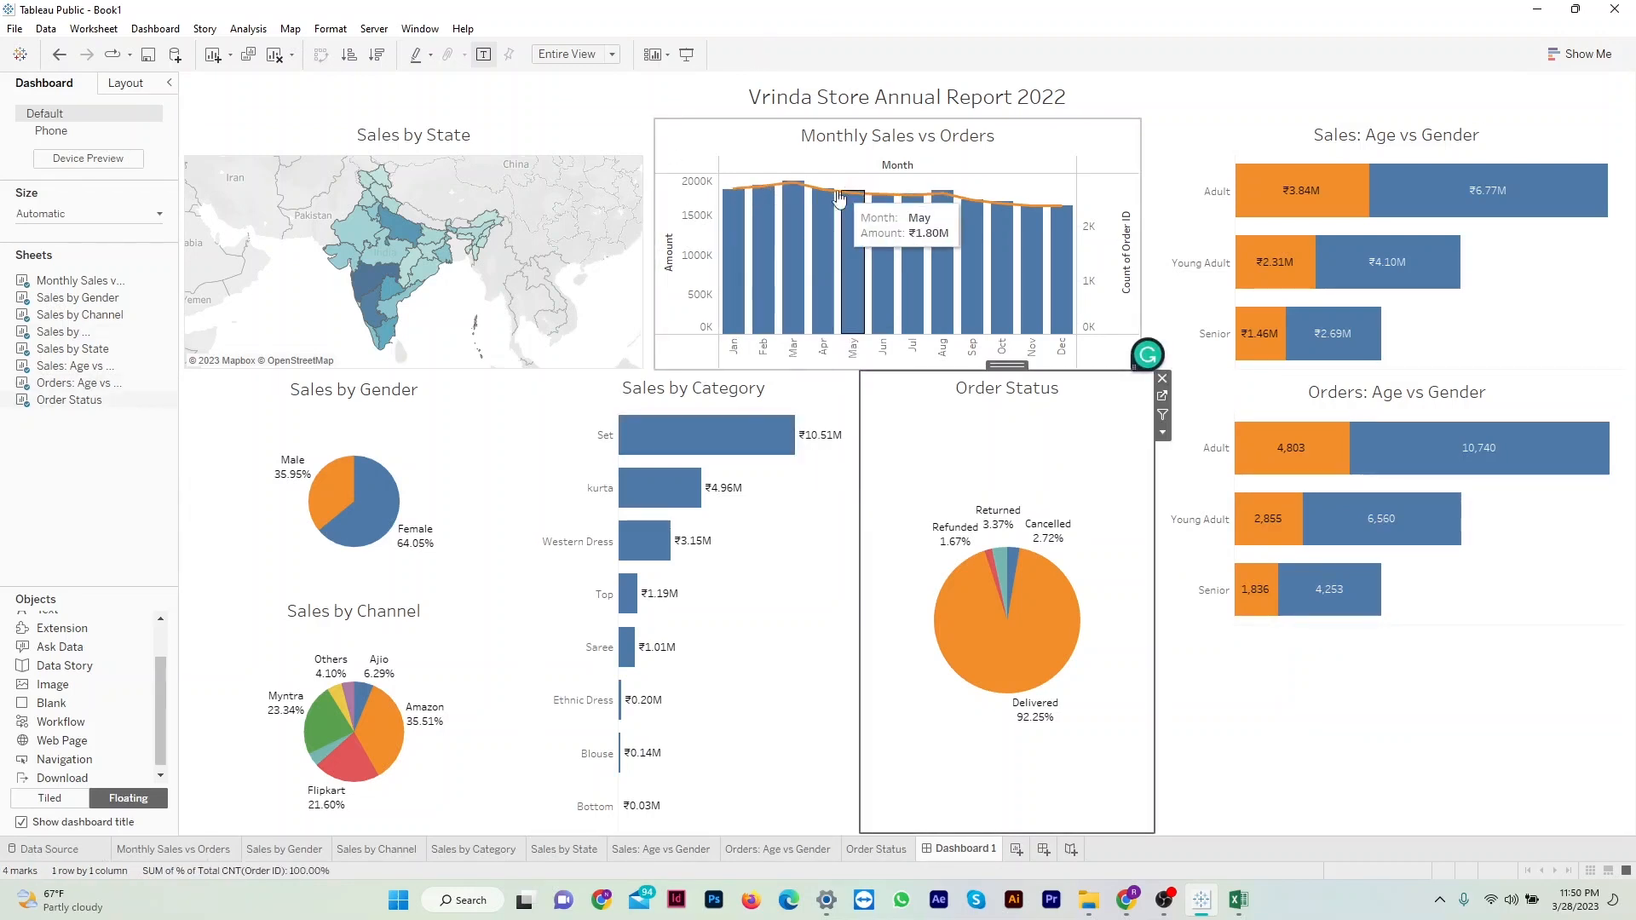
{"action": "mouse_move", "coordinate": [826, 199]}
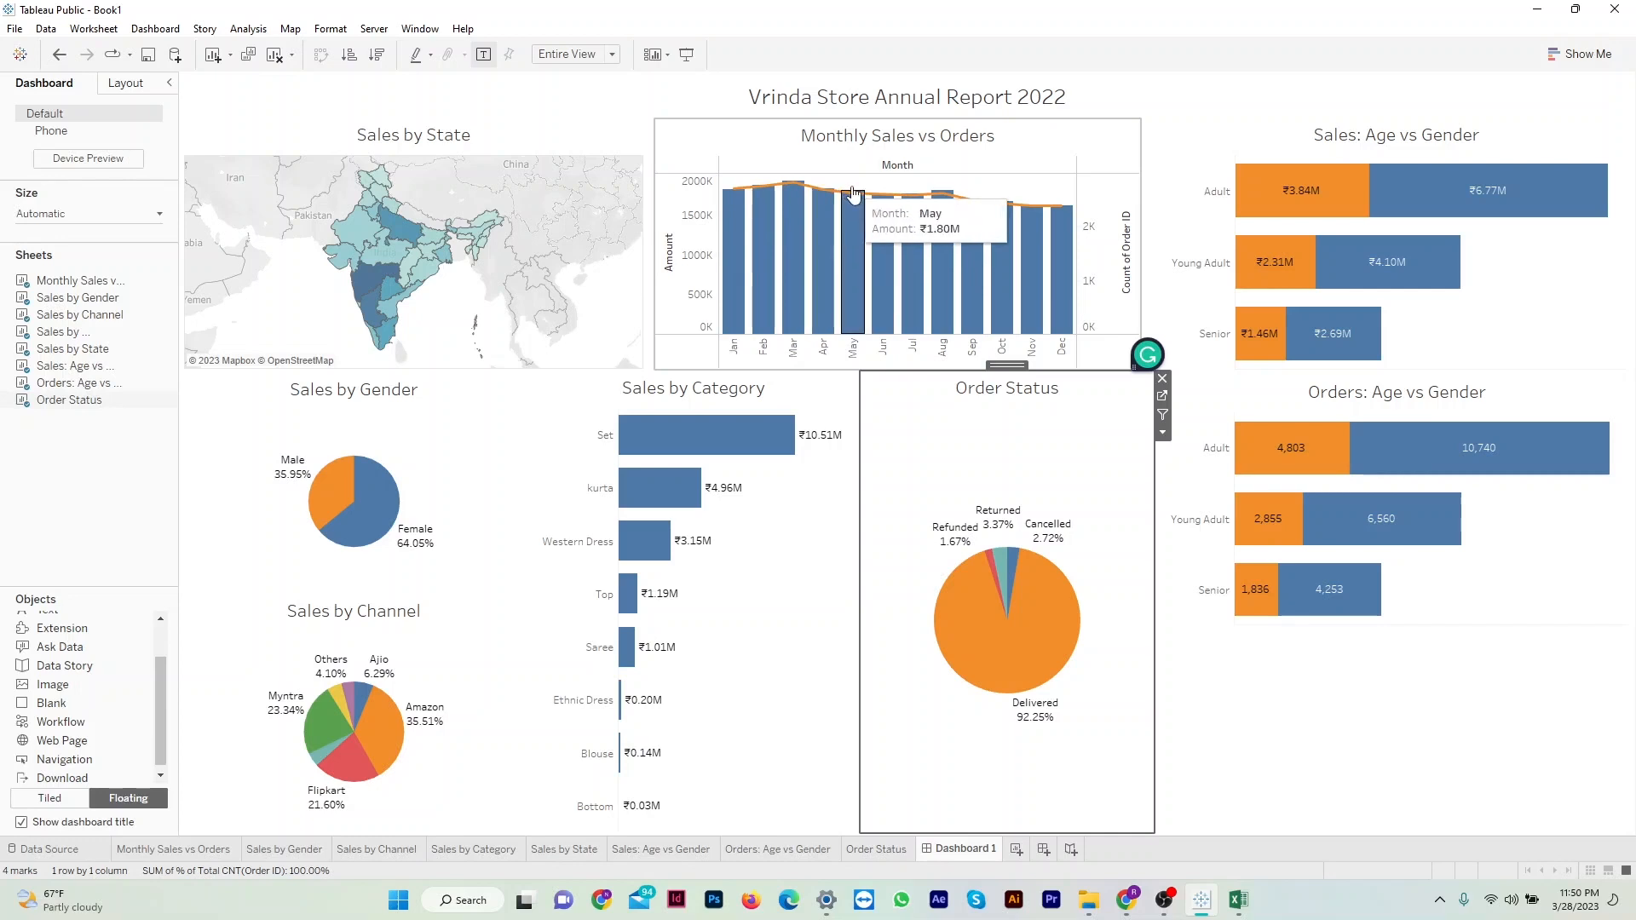
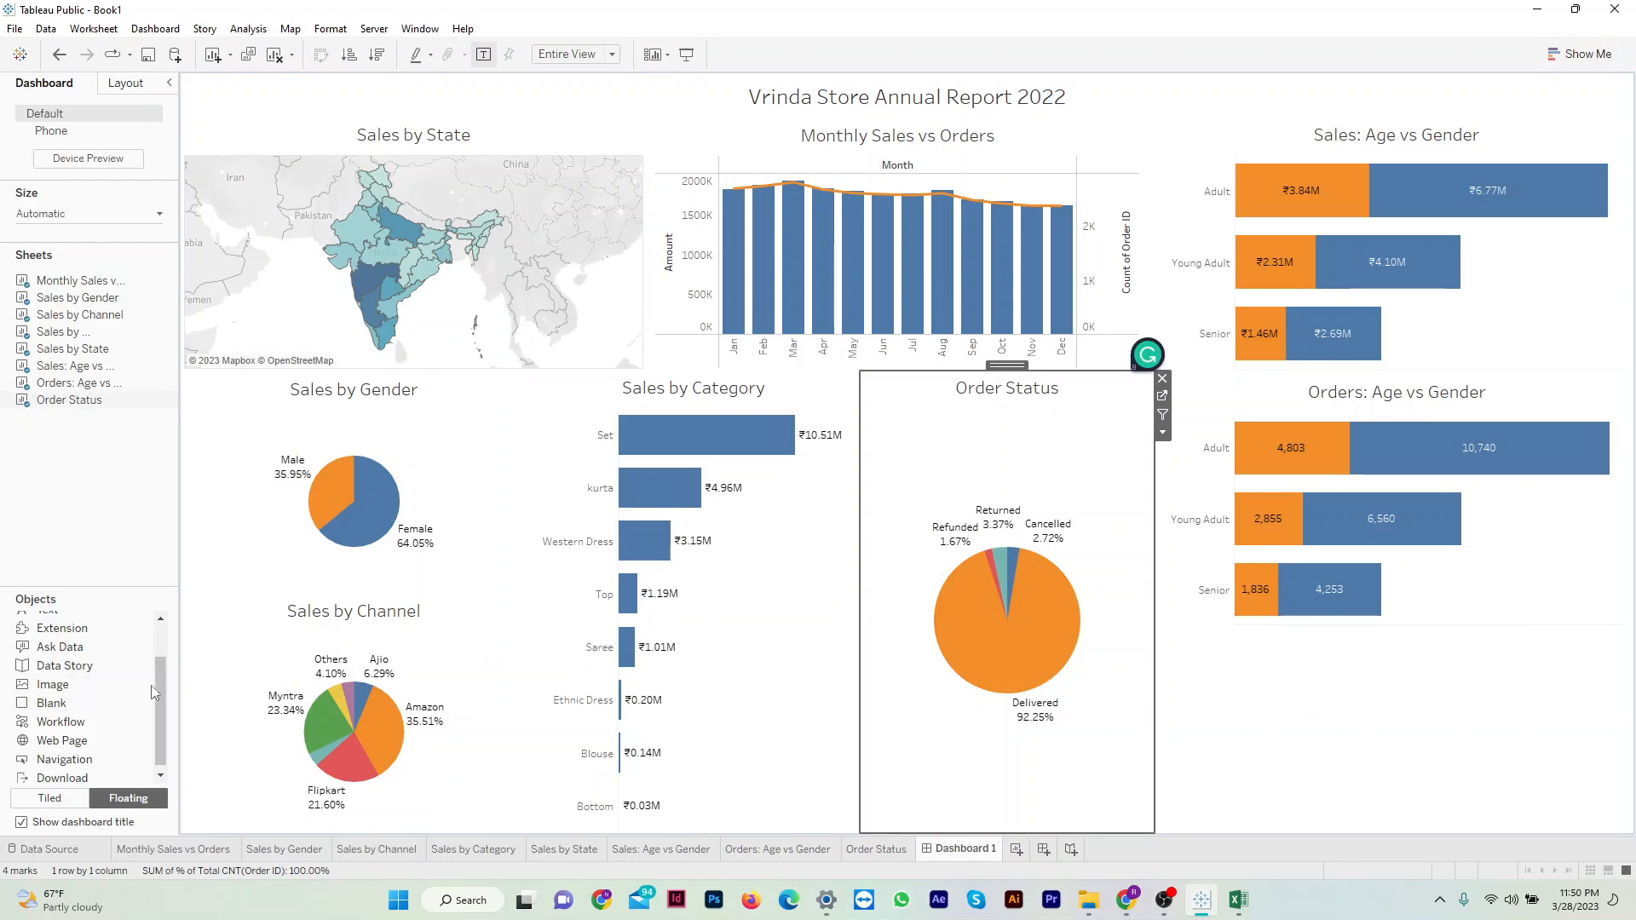
Add a floating text object to the dashboard and paste in the full Insights text copied from the text box on the Excel dashboard.
{"action": "scroll", "coordinate": [145, 686], "scroll_direction": "up", "scroll_amount": 2}
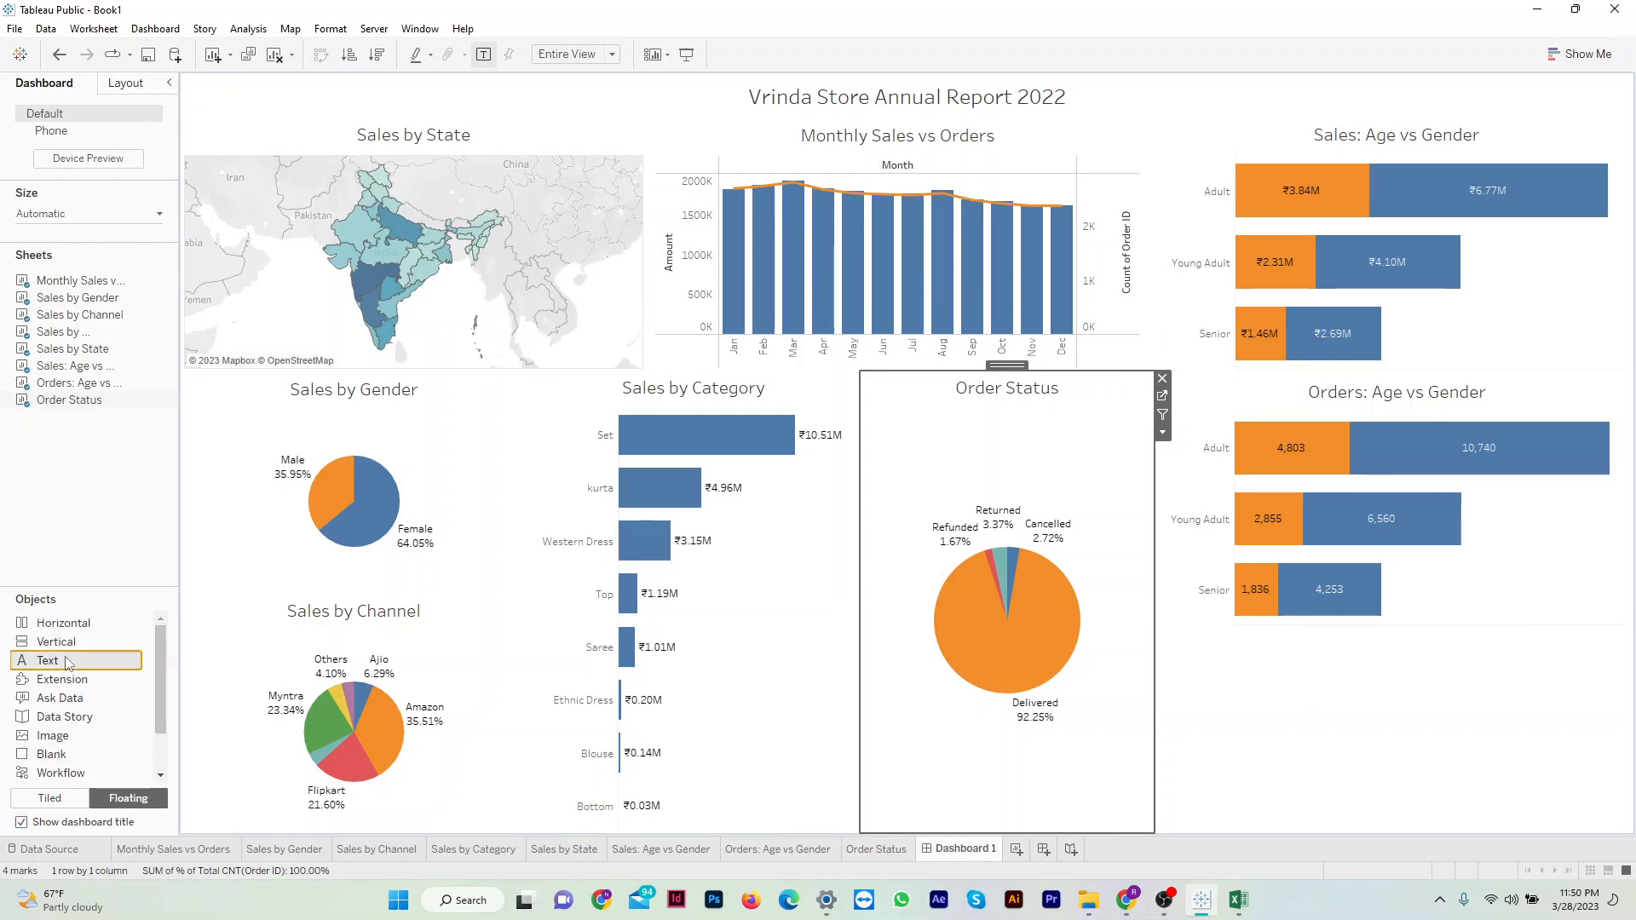
{"action": "left_click_drag", "start_coordinate": [68, 663], "coordinate": [1063, 502]}
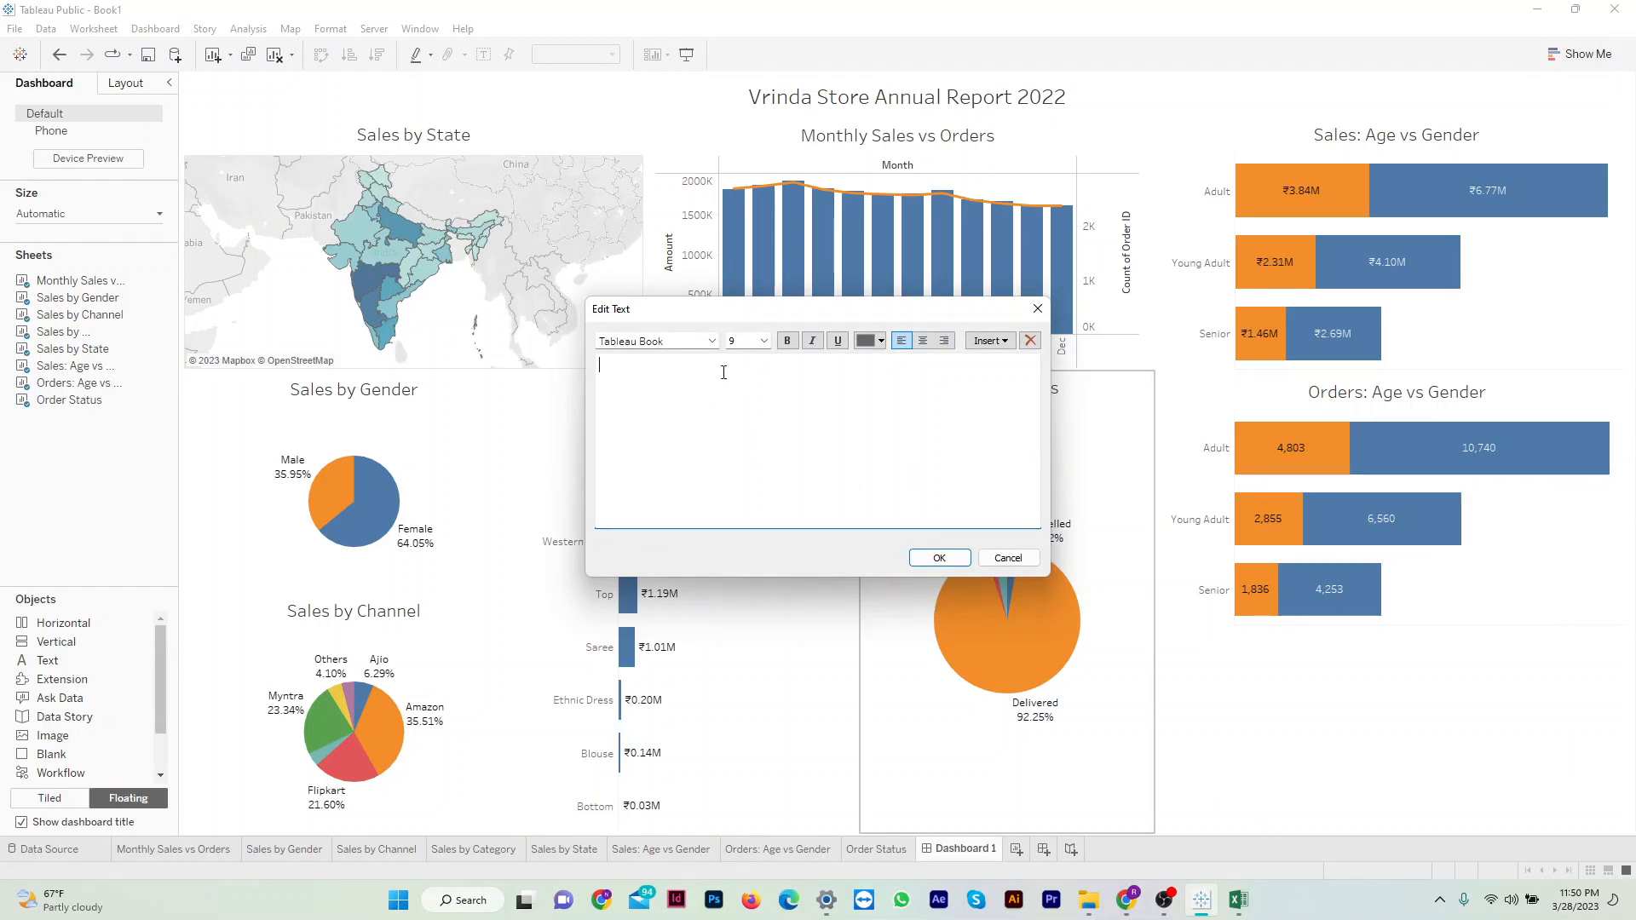
{"action": "left_click", "coordinate": [1240, 910]}
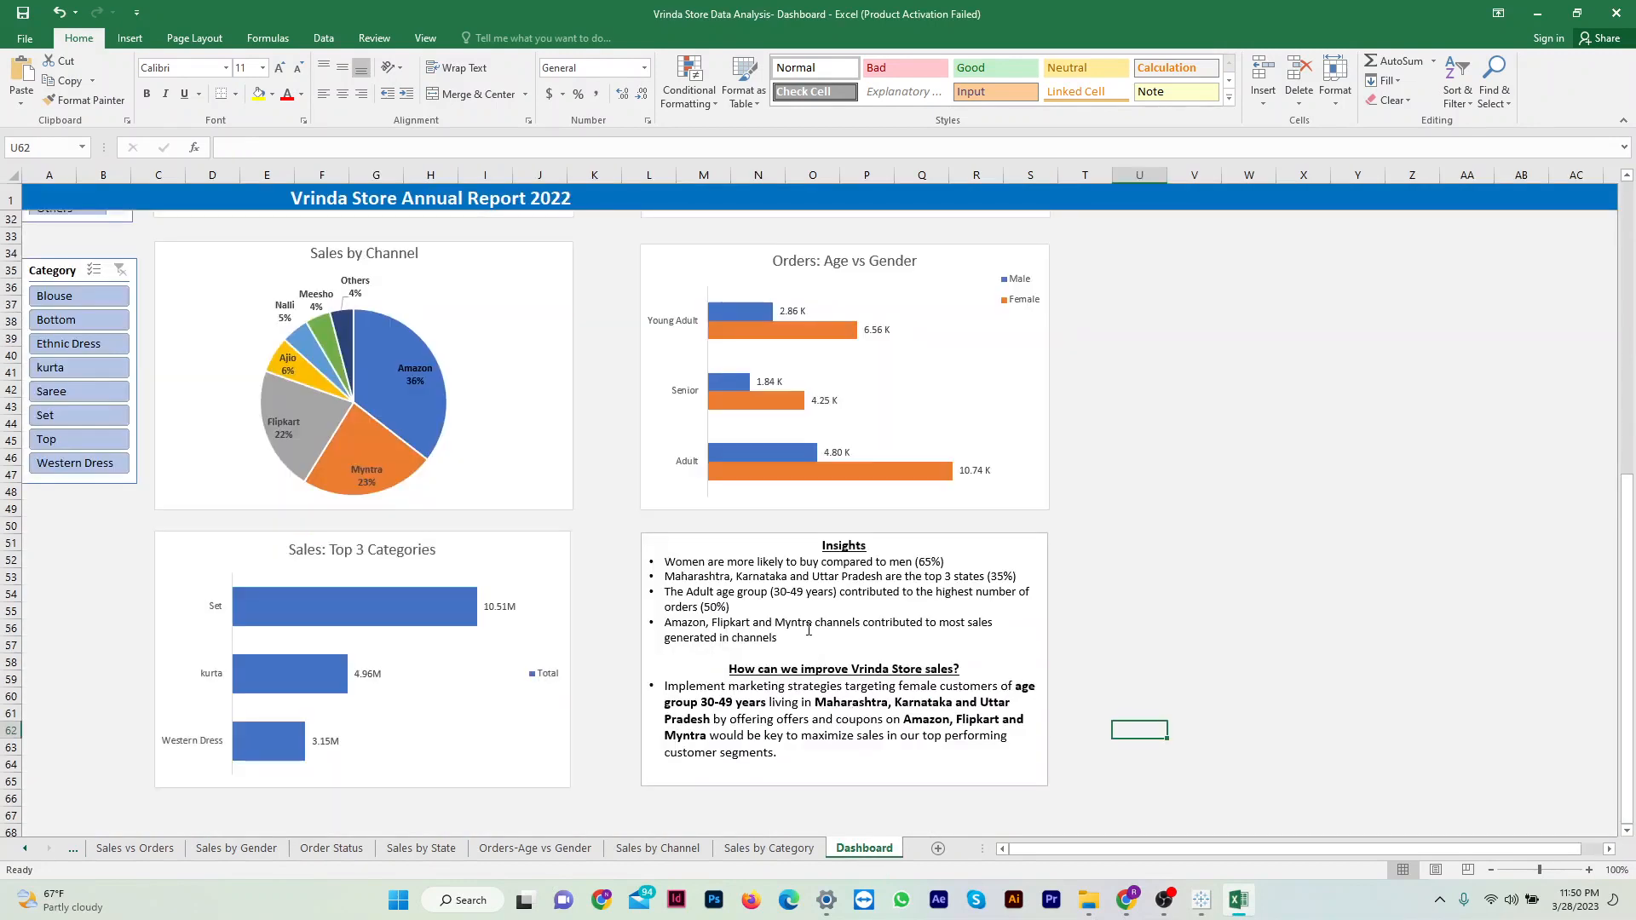
{"action": "left_click", "coordinate": [809, 629]}
{"action": "key", "text": "ctrl+a"}
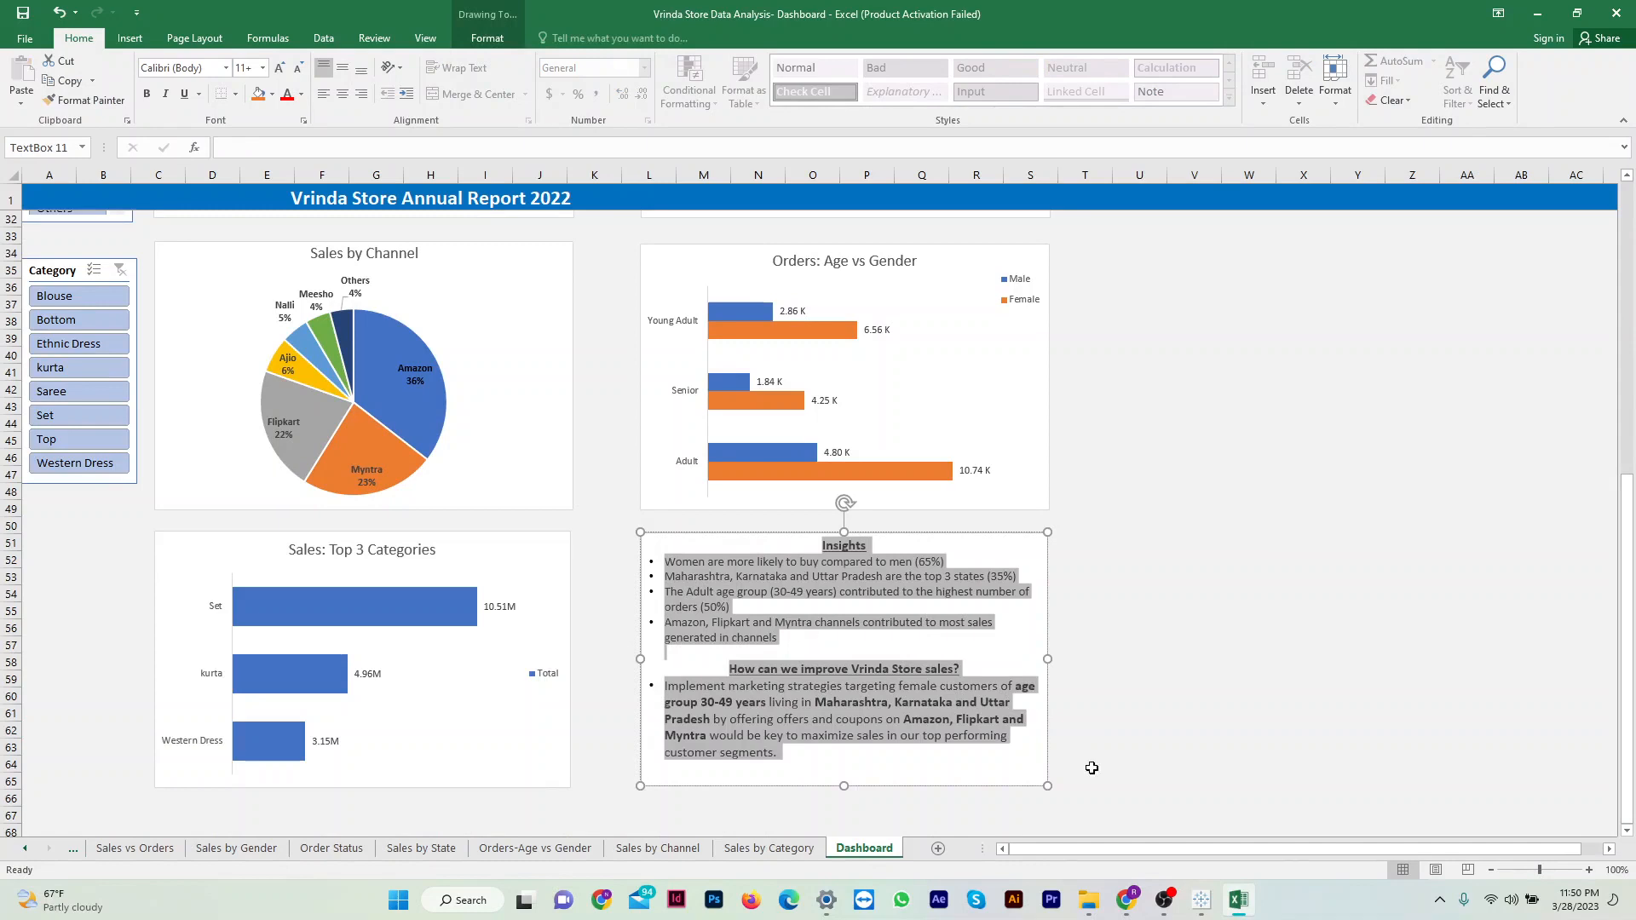
{"action": "left_click", "coordinate": [1205, 900]}
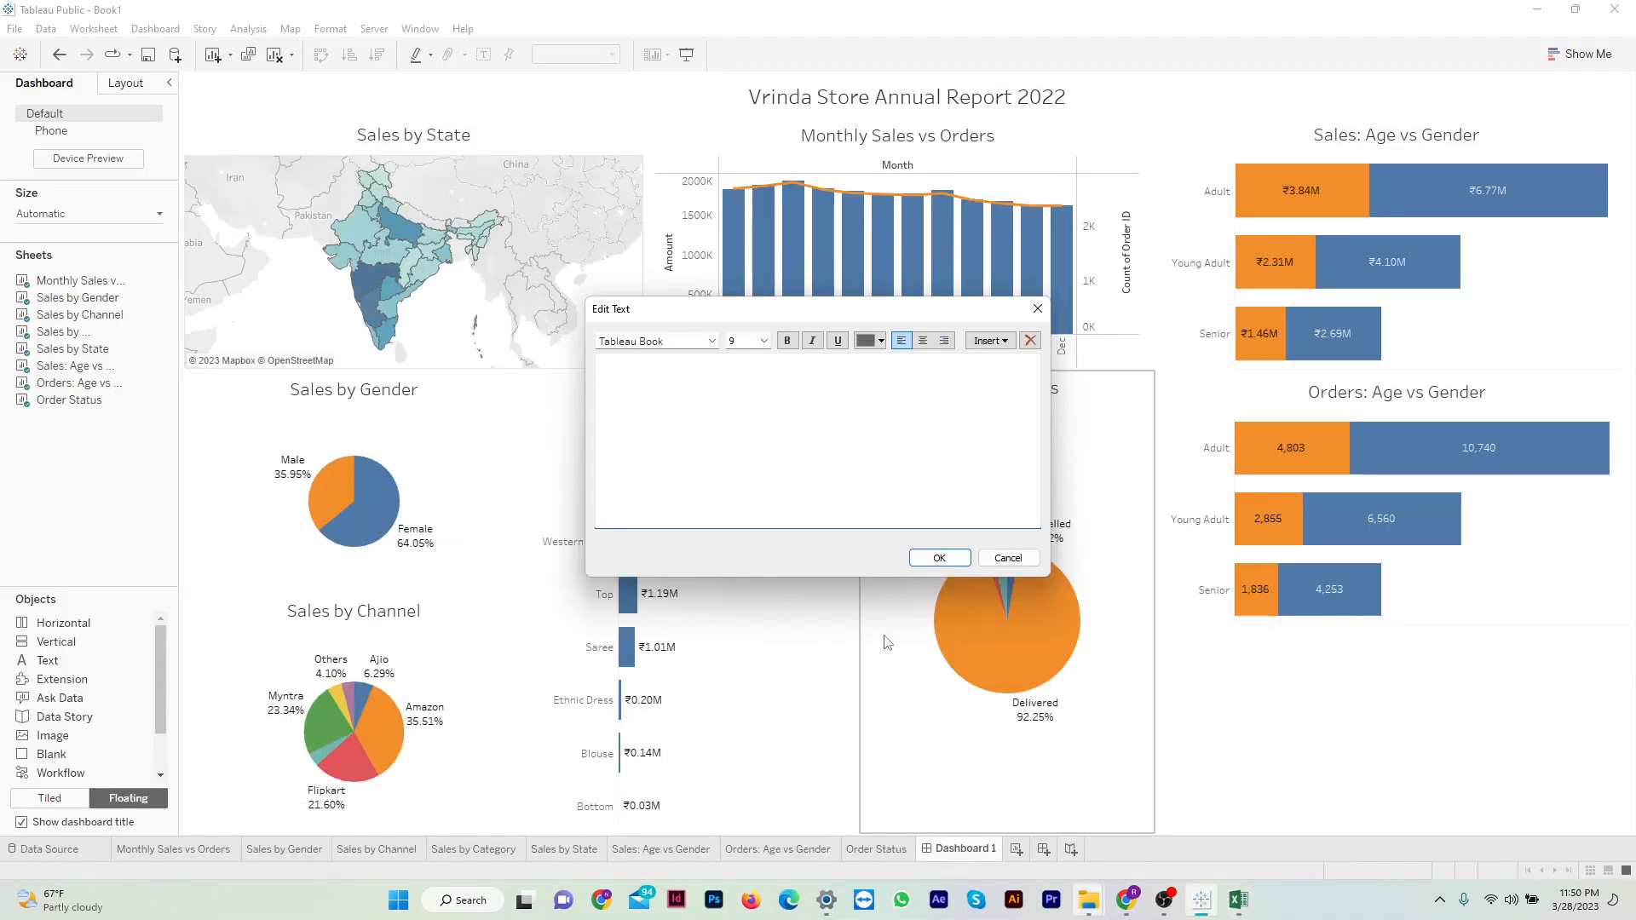
{"action": "key", "text": "ctrl+v"}
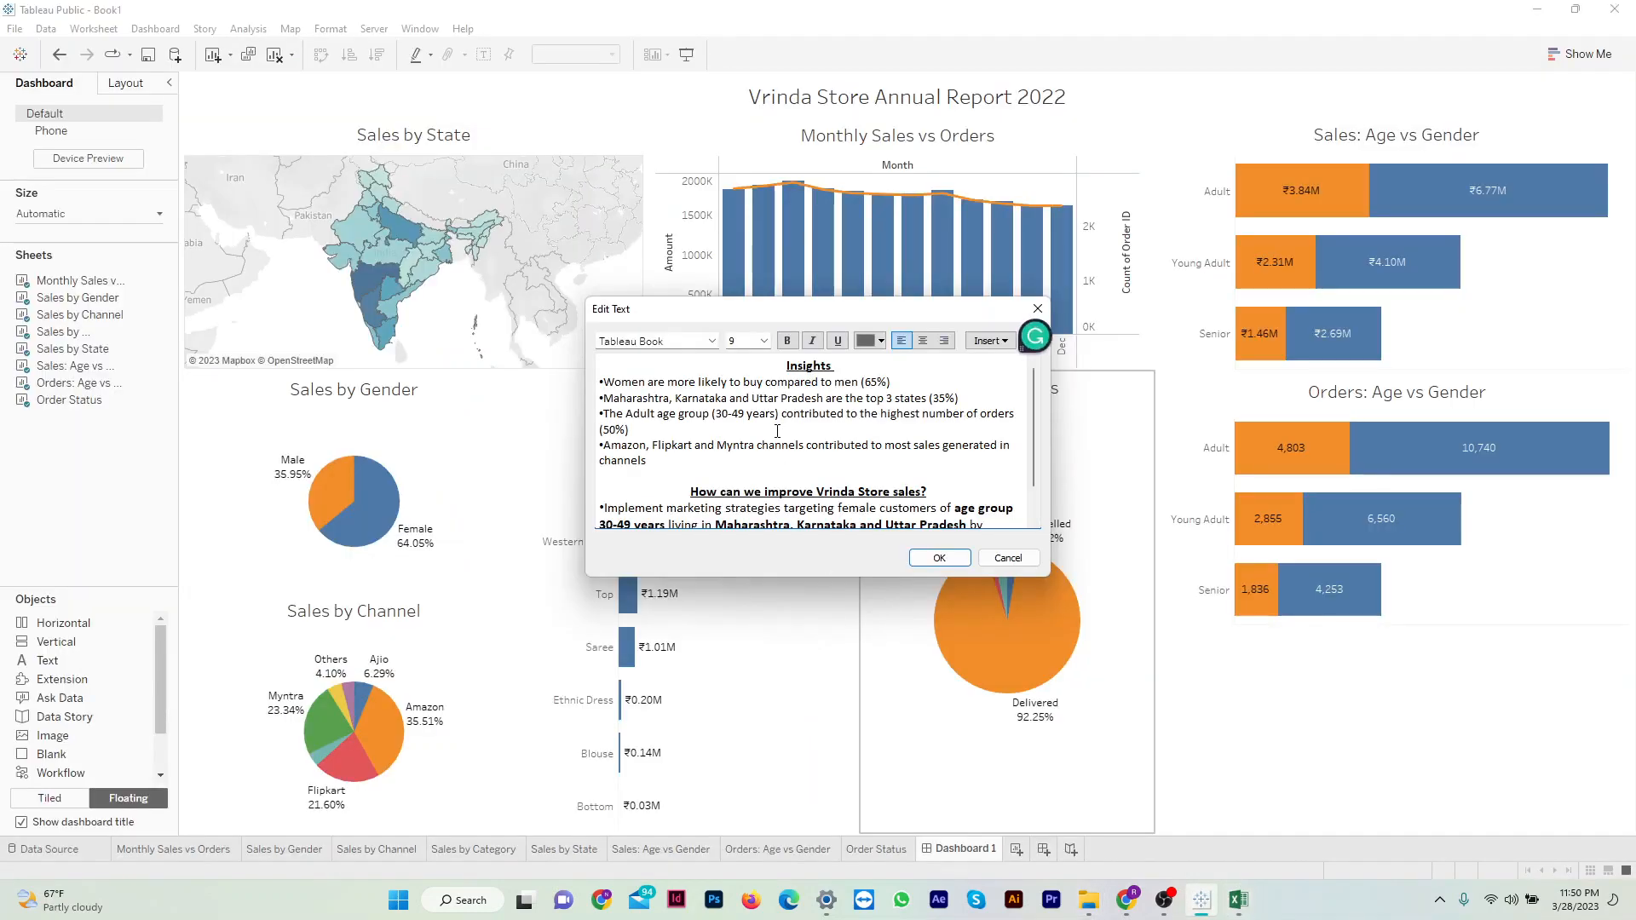
Remove the bullet characters from the four lines under the Insights heading.
{"action": "left_click", "coordinate": [603, 382]}
{"action": "key", "text": "BackSpace"}
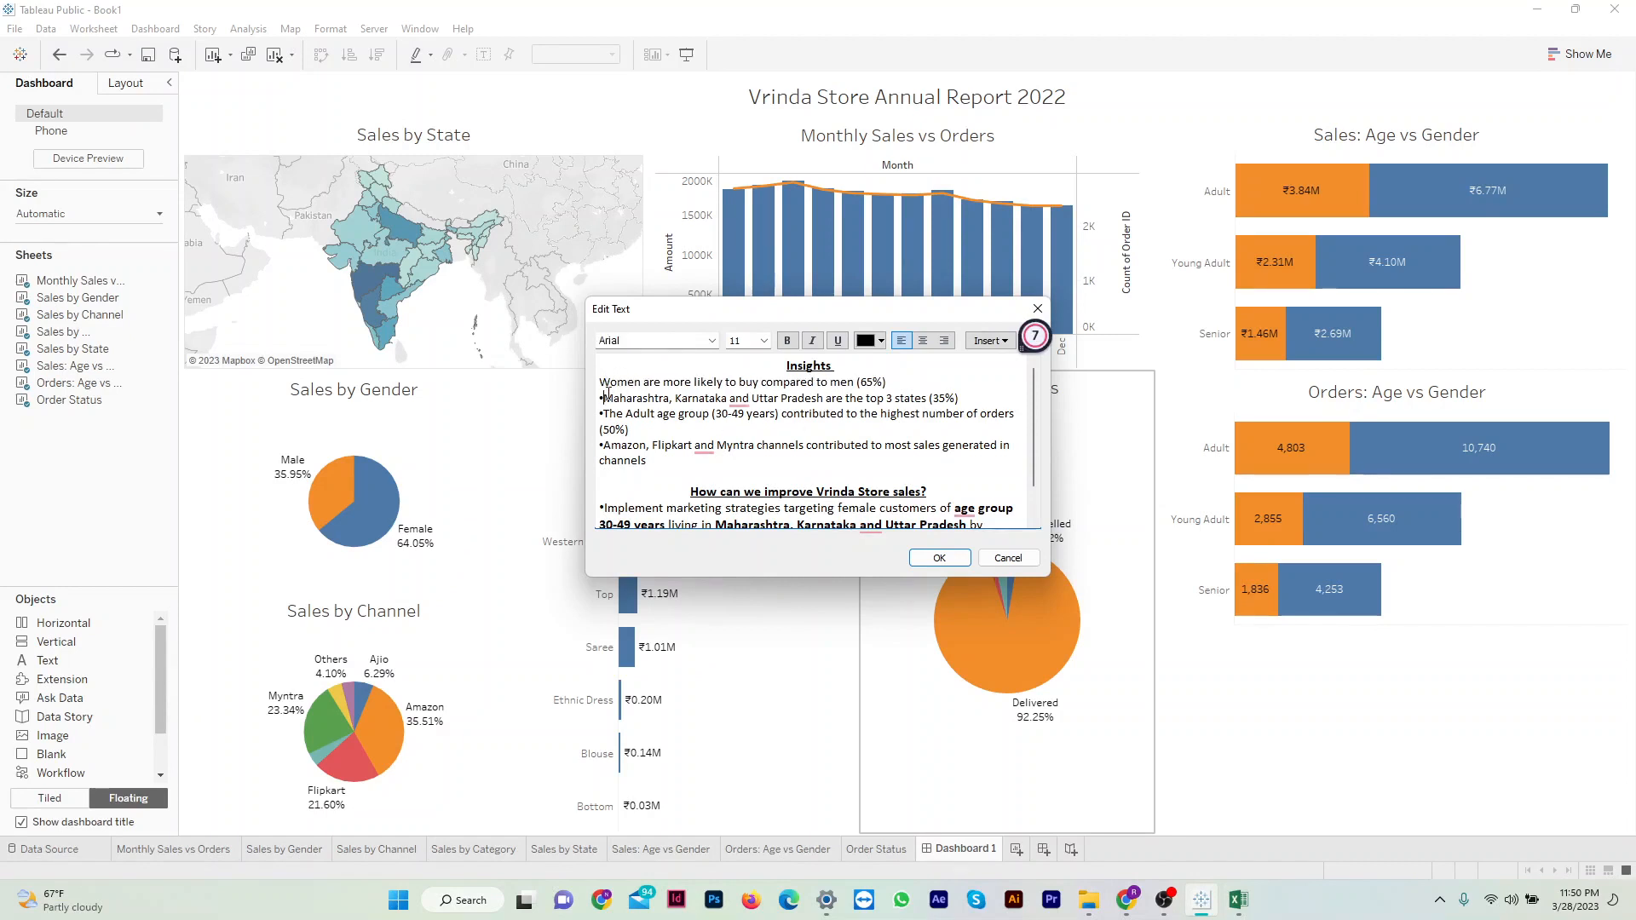
{"action": "key", "text": "BackSpace"}
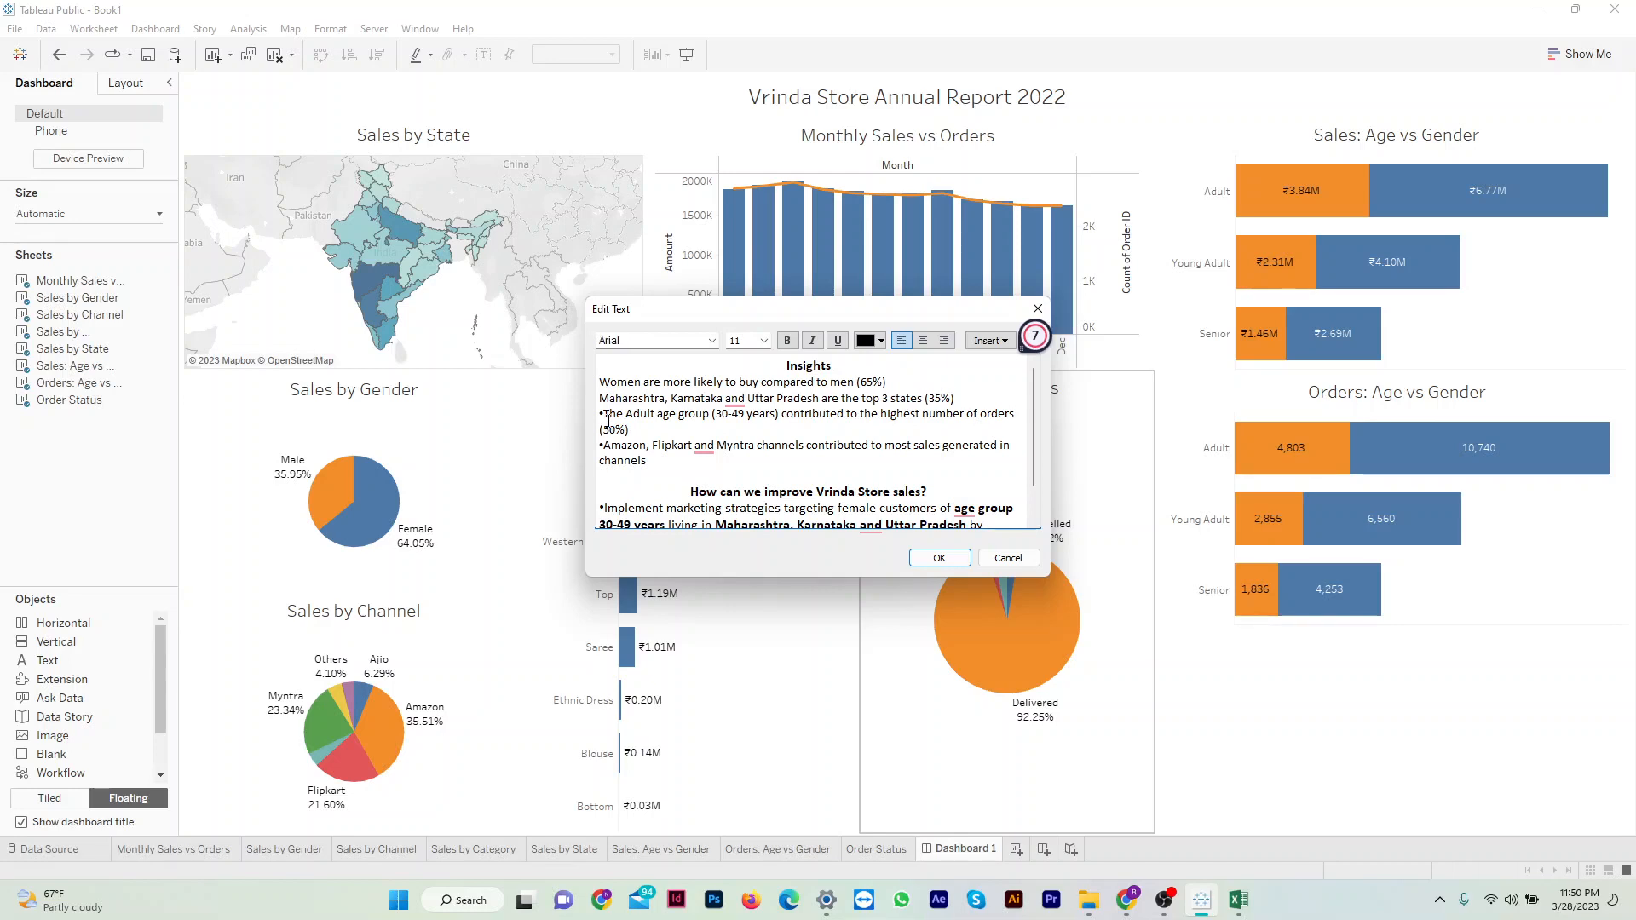
{"action": "left_click", "coordinate": [608, 418]}
{"action": "key", "text": "BackSpace"}
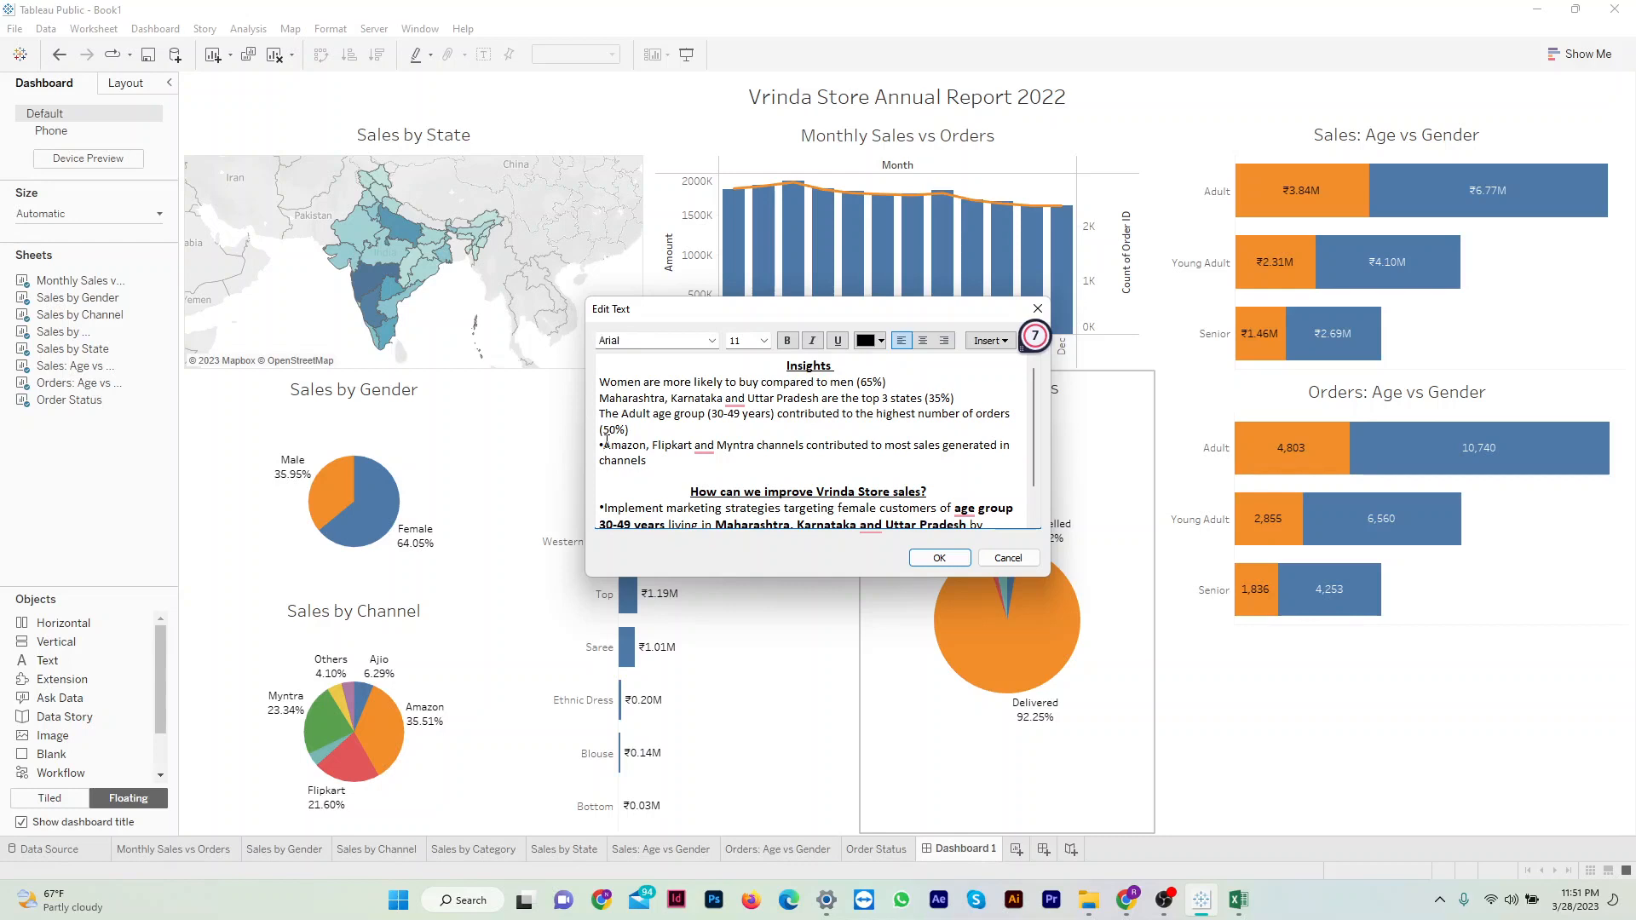
{"action": "key", "text": "BackSpace"}
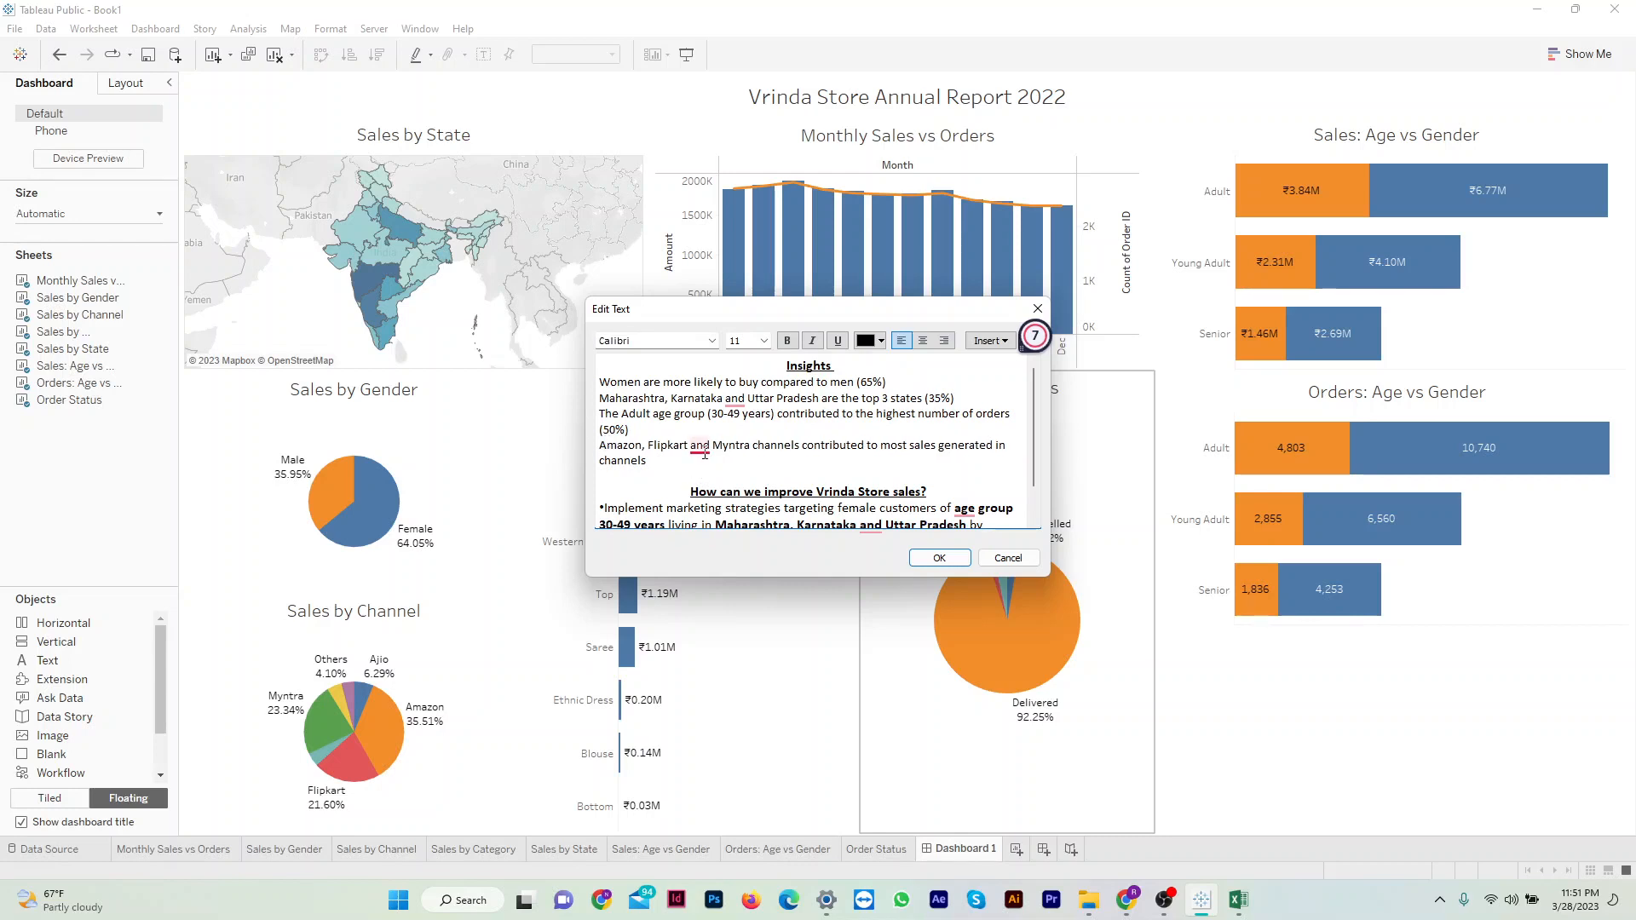
Apply the suggested comma corrections after "Flipkart" and "Karnataka" in the Insights lines.
{"action": "mouse_move", "coordinate": [702, 450]}
{"action": "left_click", "coordinate": [729, 506]}
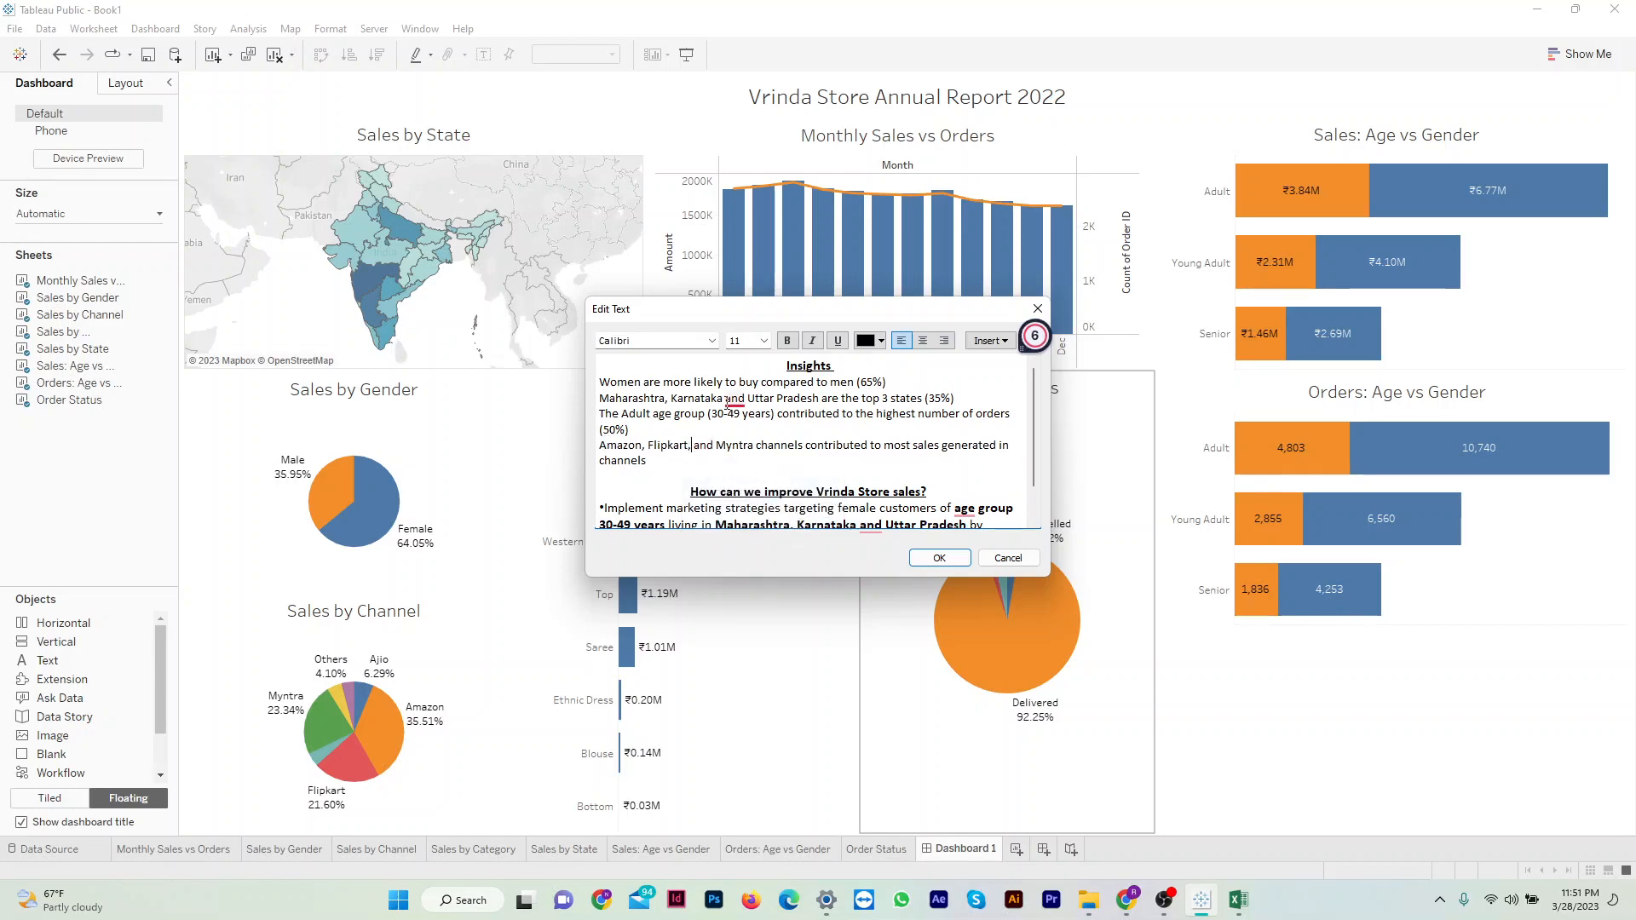
{"action": "mouse_move", "coordinate": [734, 401]}
{"action": "left_click", "coordinate": [754, 443]}
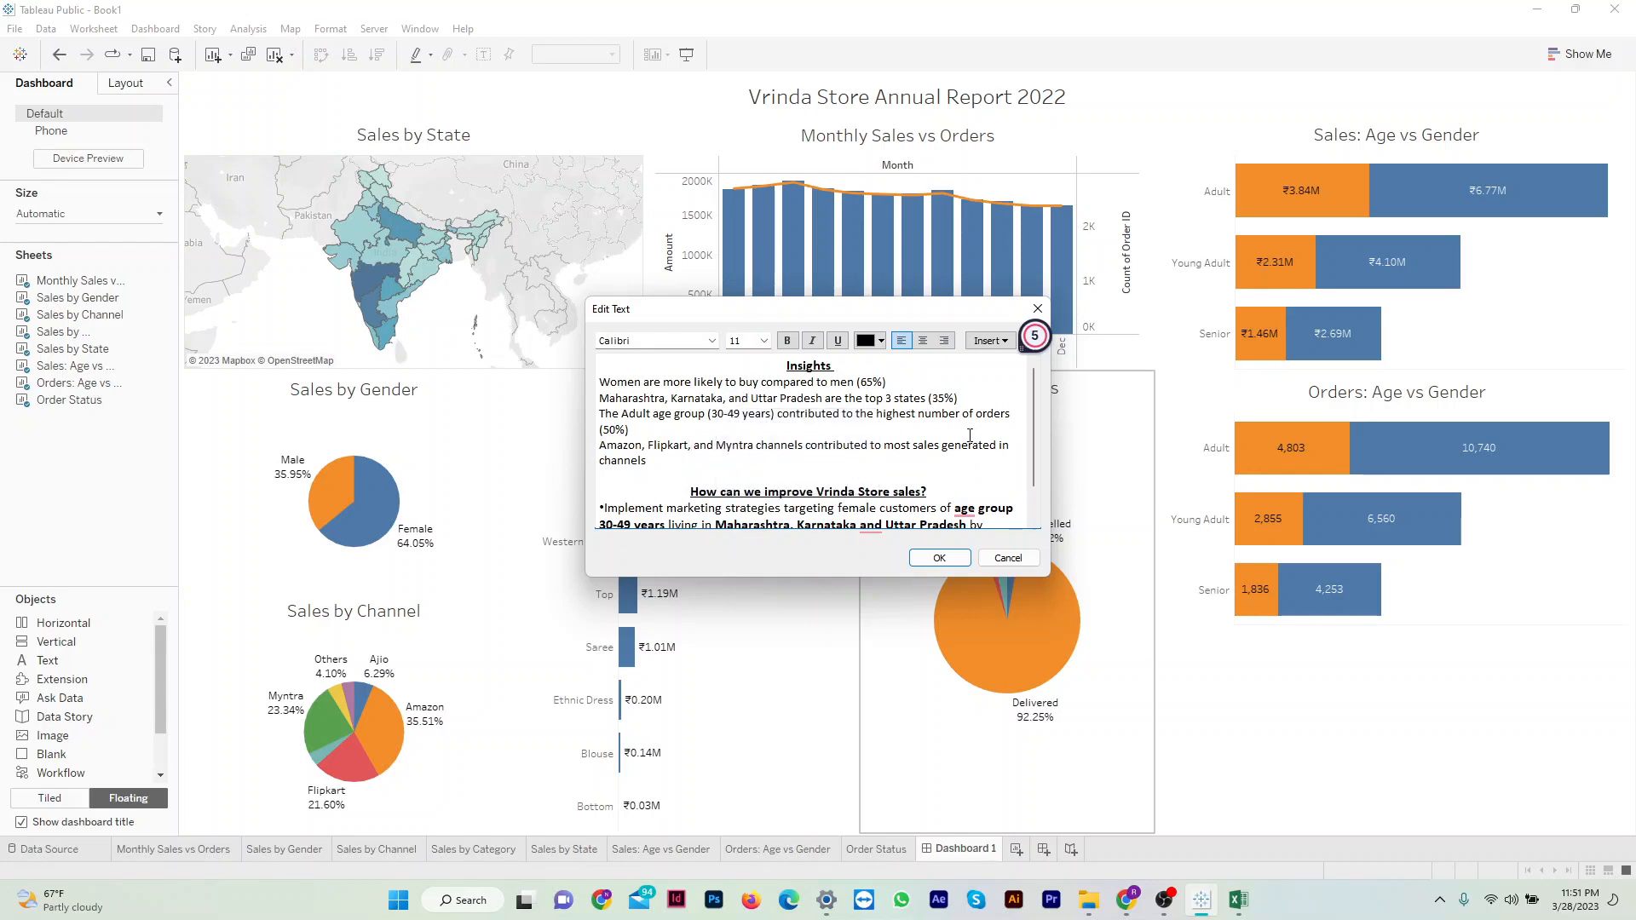
Remove the bullet character from the paragraph under the "How can we improve Vrinda Store sales?" heading.
{"action": "scroll", "coordinate": [1033, 420], "scroll_direction": "down", "scroll_amount": 2}
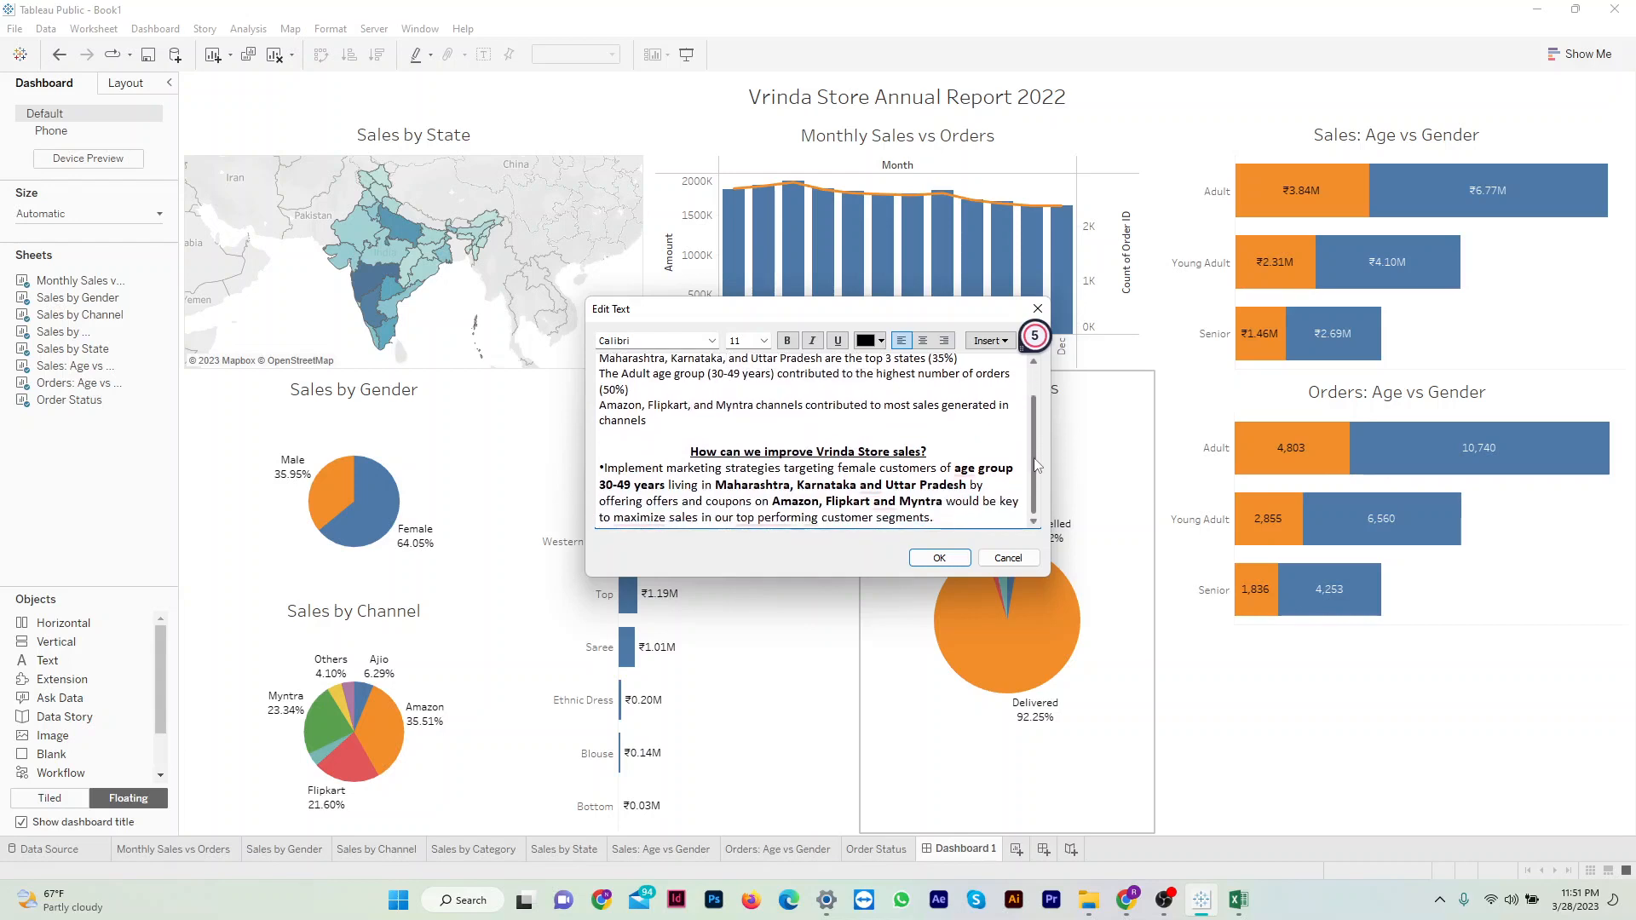
{"action": "left_click", "coordinate": [607, 470]}
{"action": "key", "text": "BackSpace"}
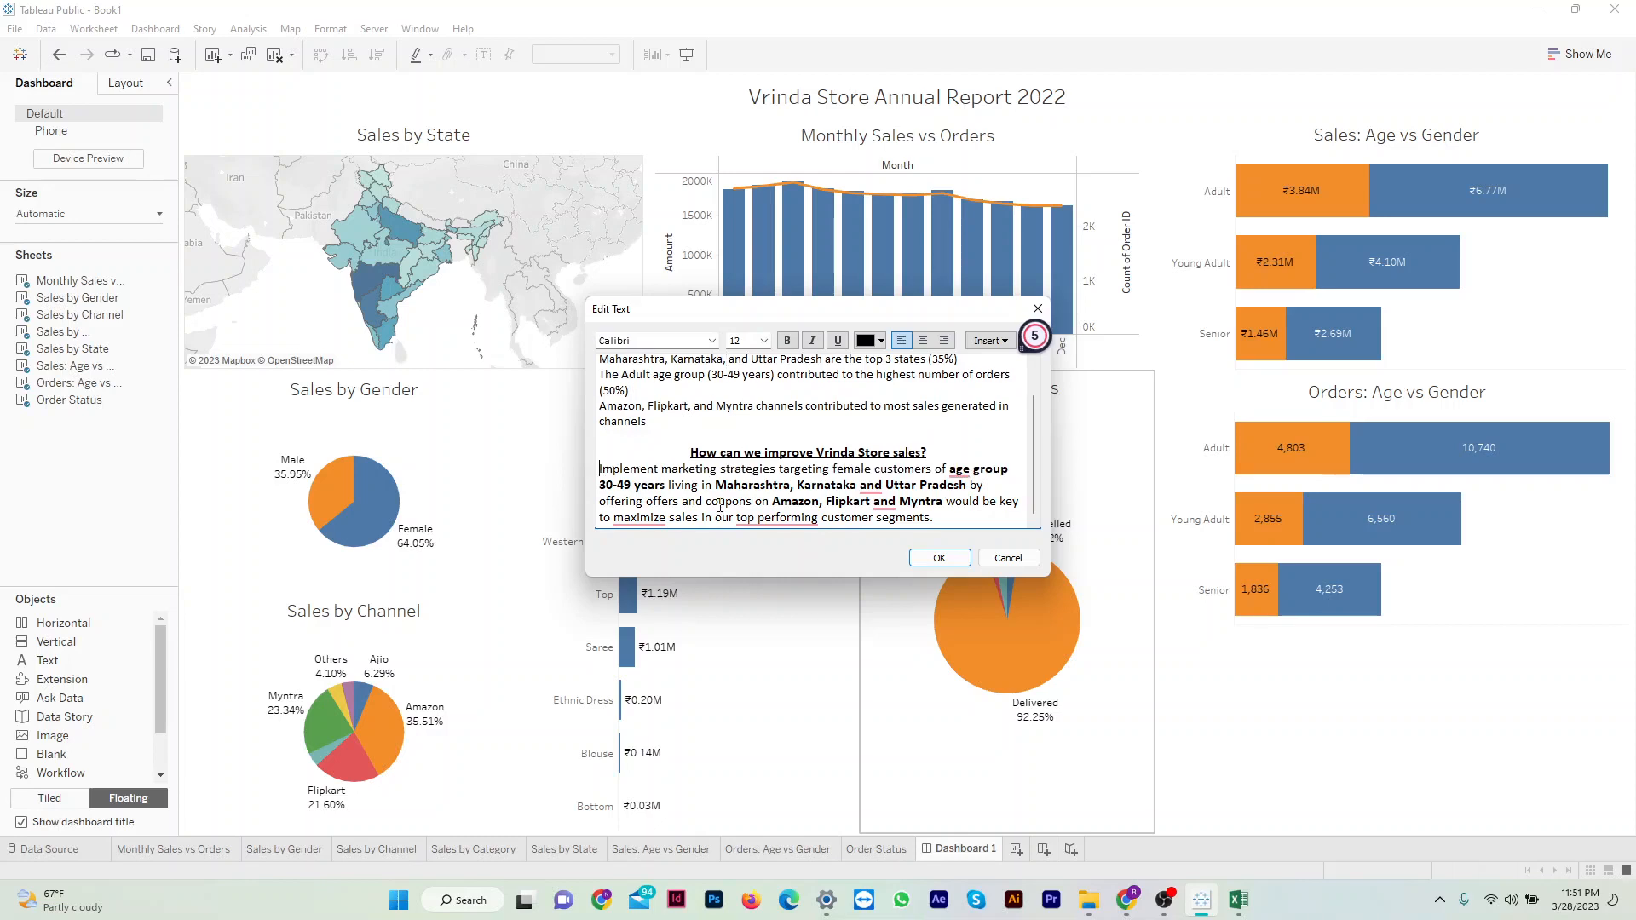
Accept the suggested corrections in the improvement paragraph ("the age", commas after "Karnataka" and "Flipkart", "maximizing") and confirm the text.
{"action": "mouse_move", "coordinate": [962, 465]}
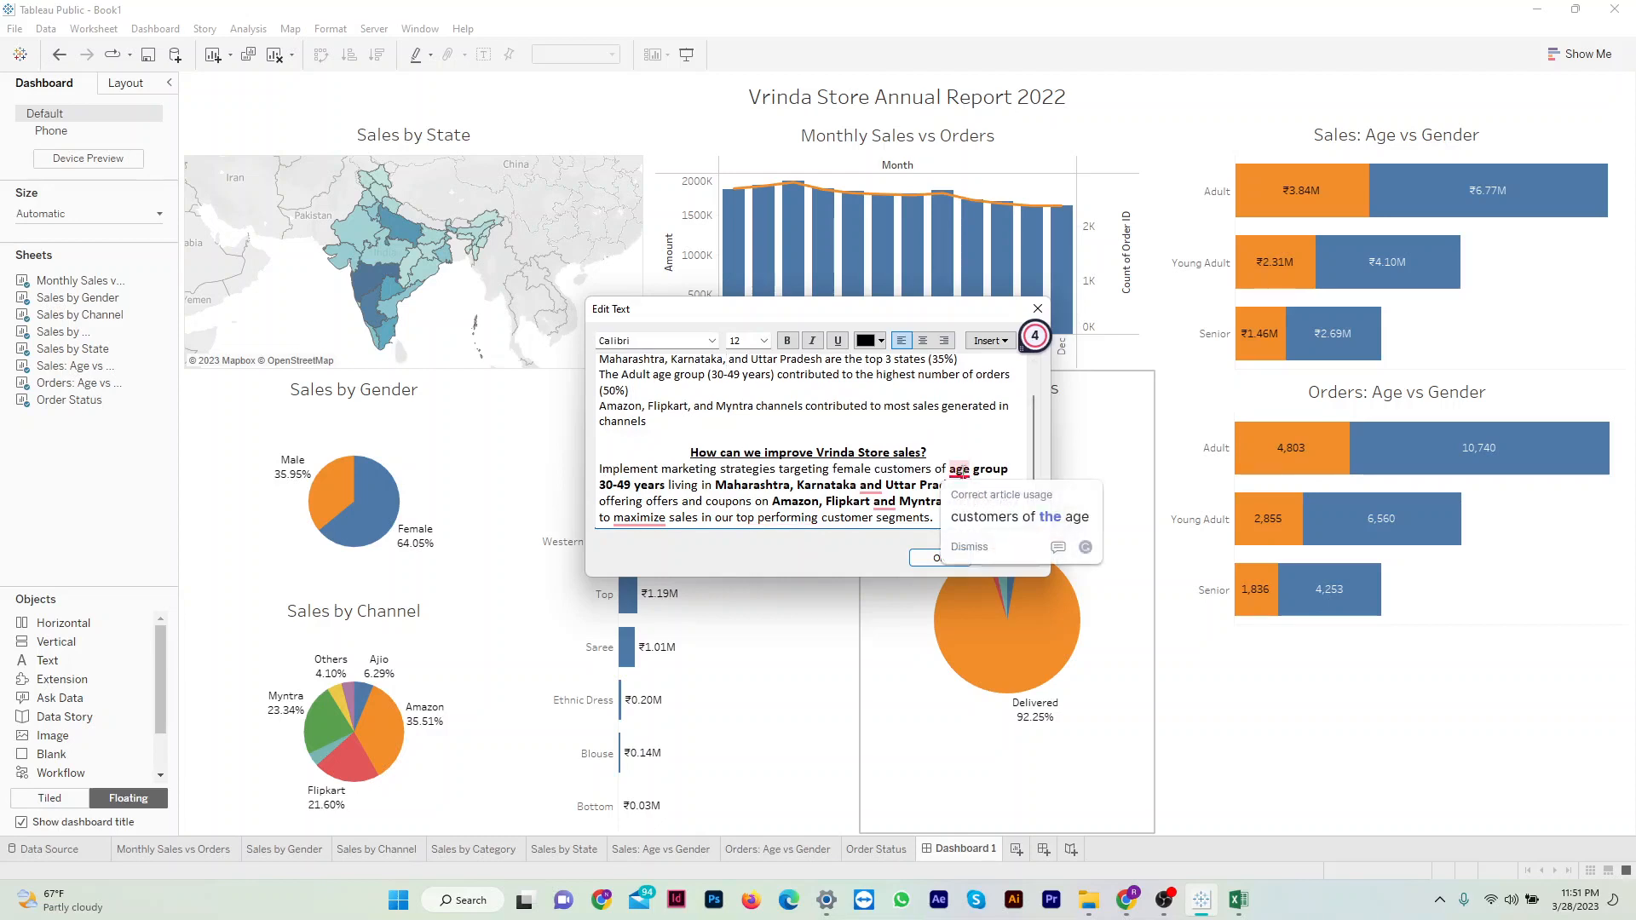
{"action": "left_click", "coordinate": [989, 514]}
{"action": "mouse_move", "coordinate": [867, 494]}
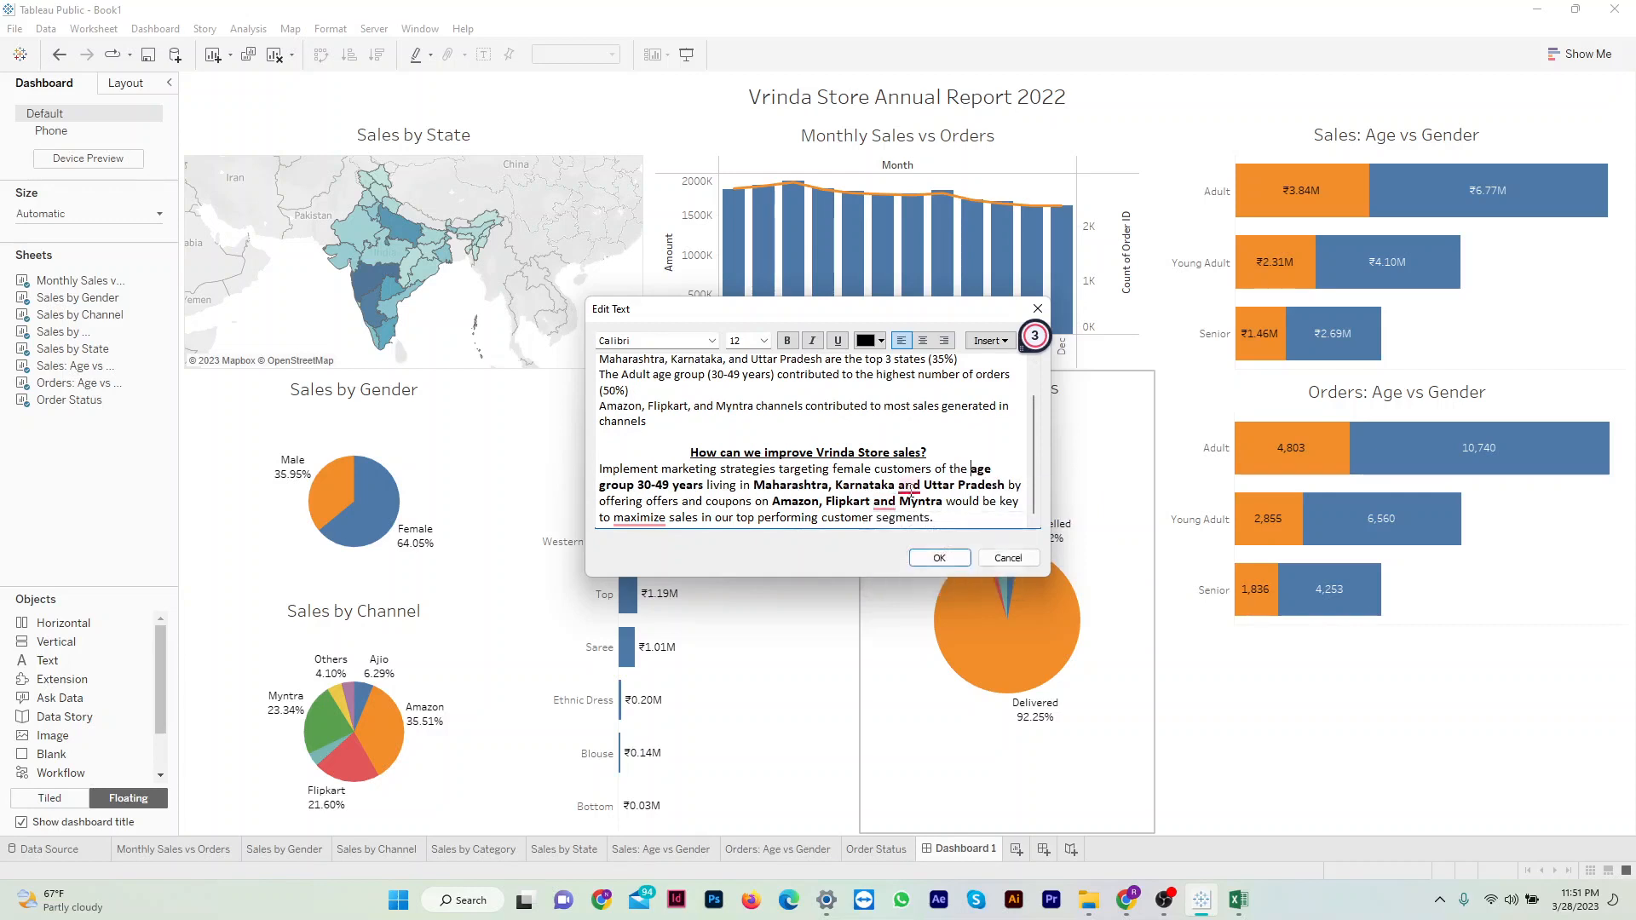
{"action": "left_click", "coordinate": [924, 546]}
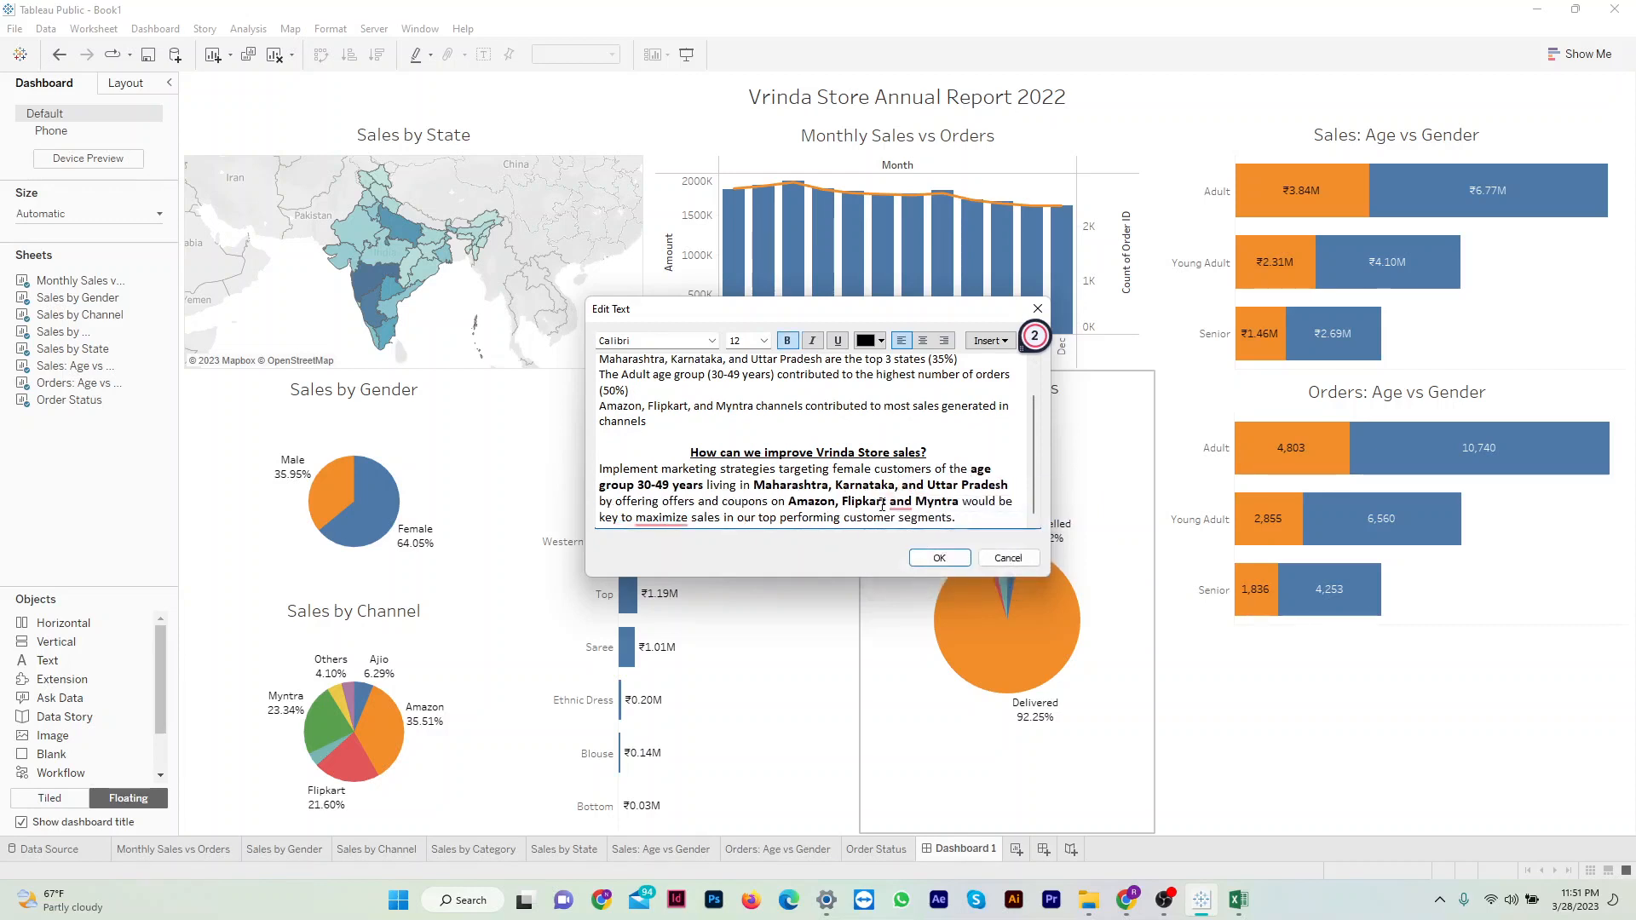
{"action": "left_click", "coordinate": [924, 546]}
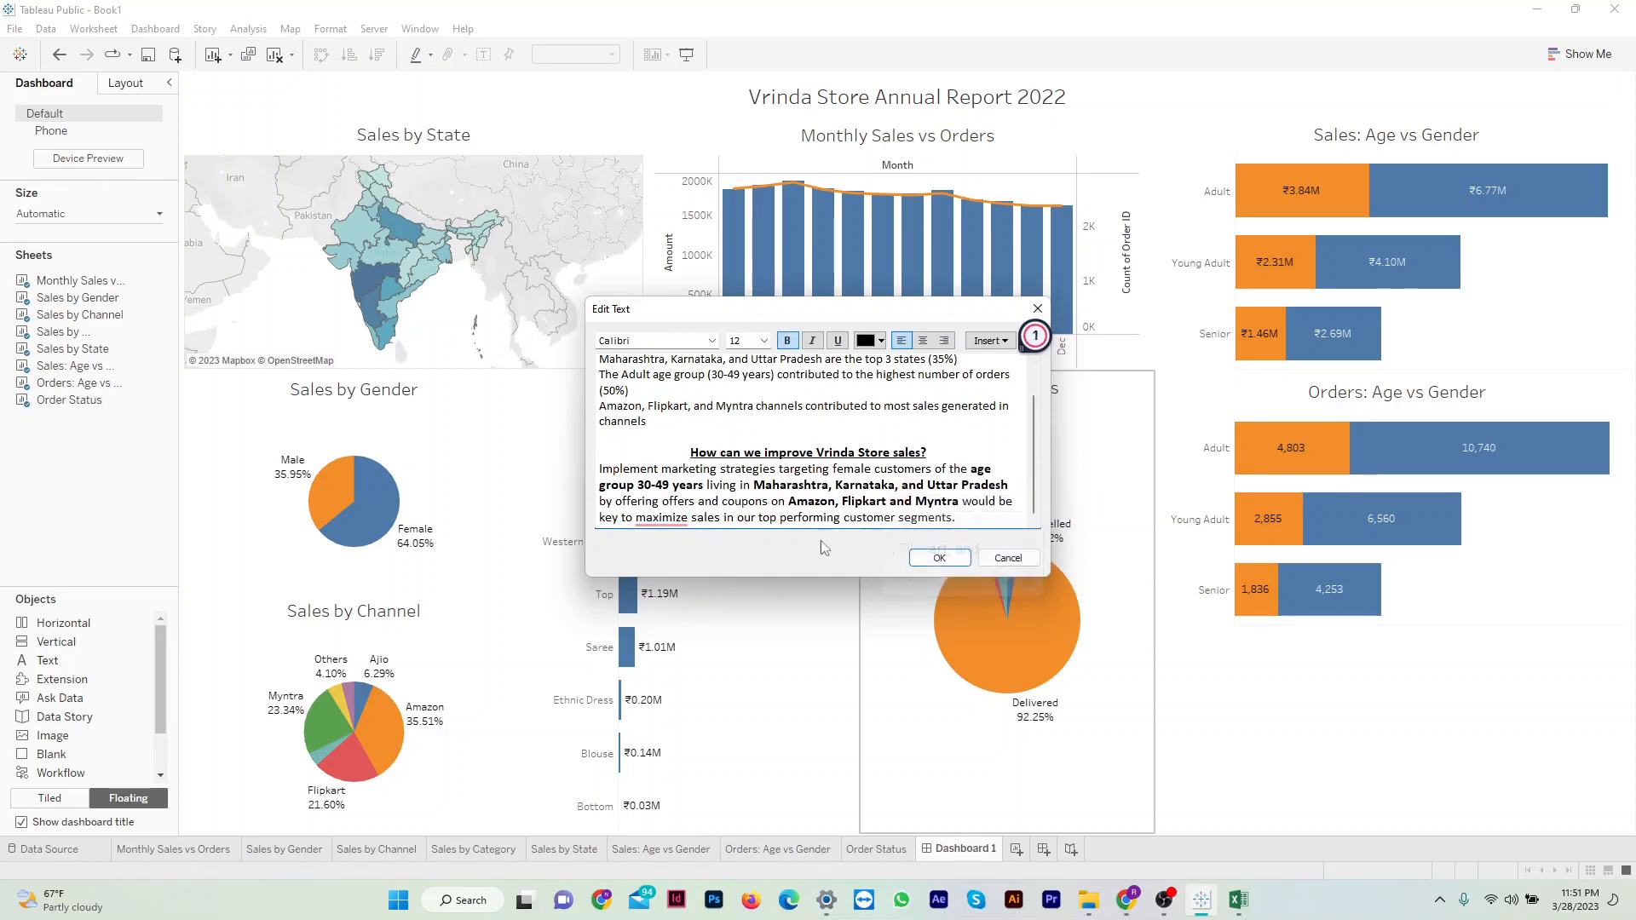
{"action": "mouse_move", "coordinate": [684, 520]}
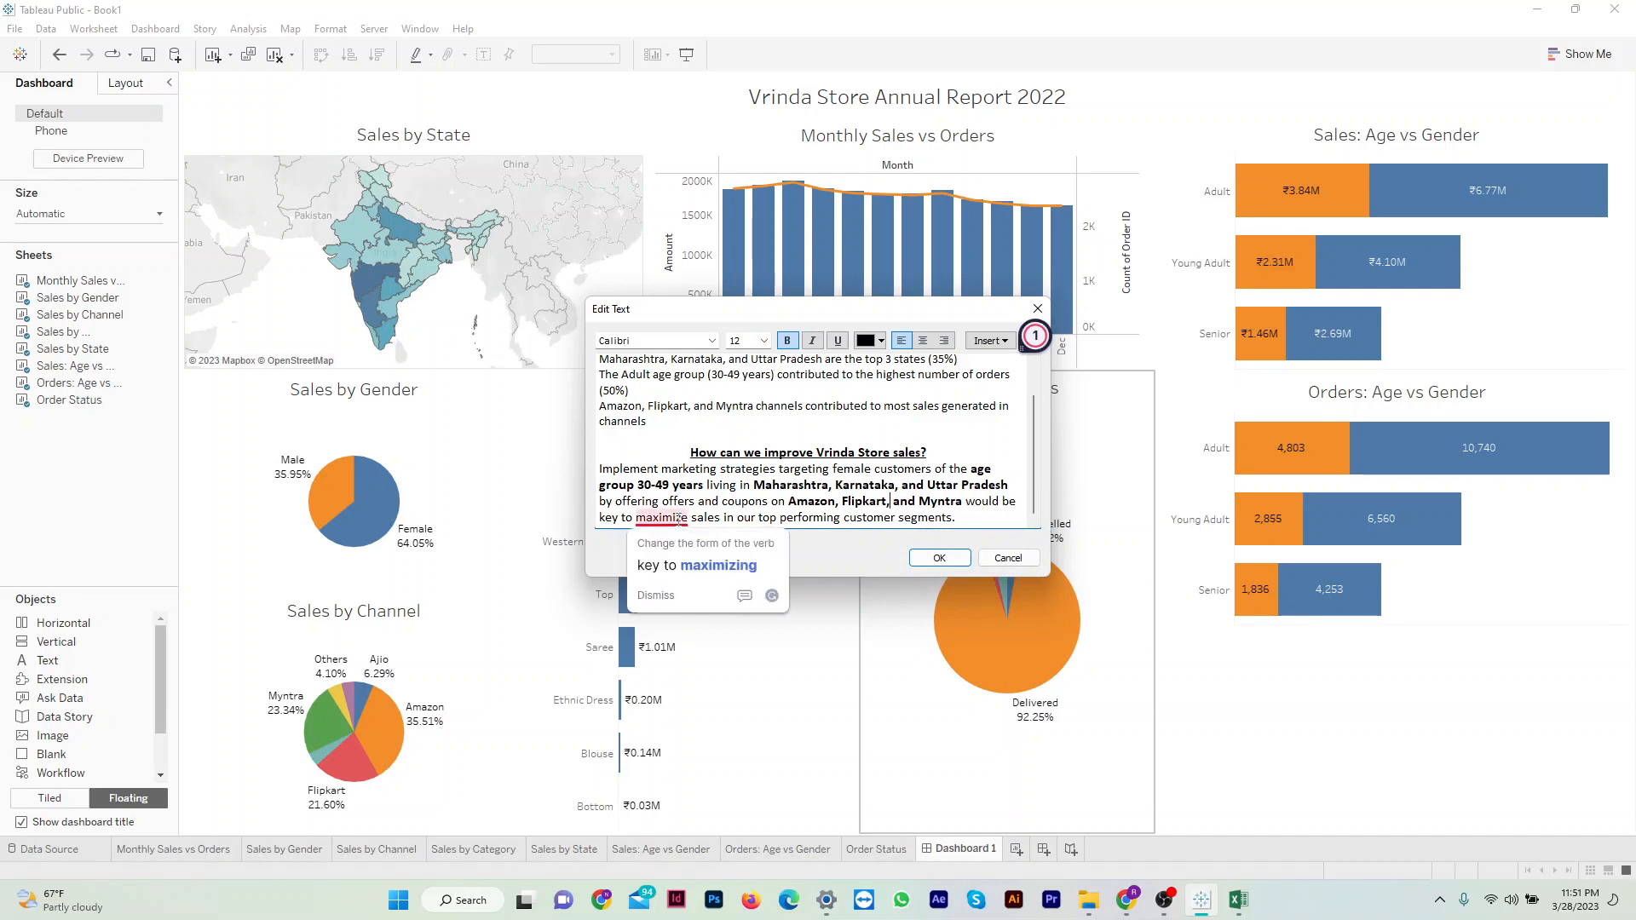
{"action": "left_click", "coordinate": [708, 568]}
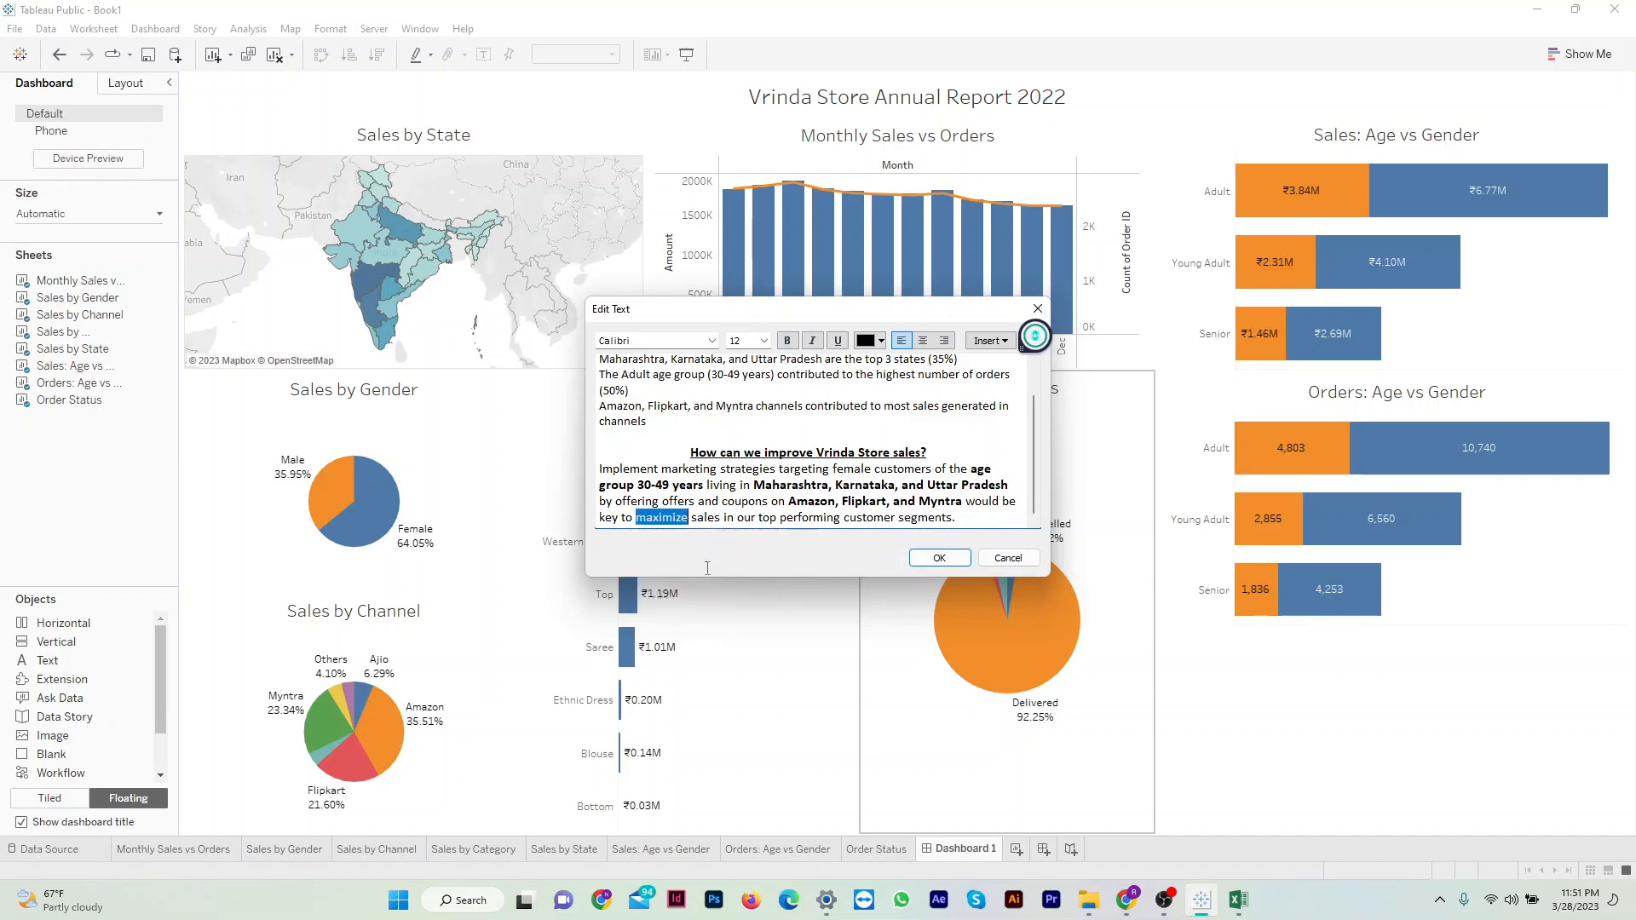
{"action": "left_click", "coordinate": [938, 558]}
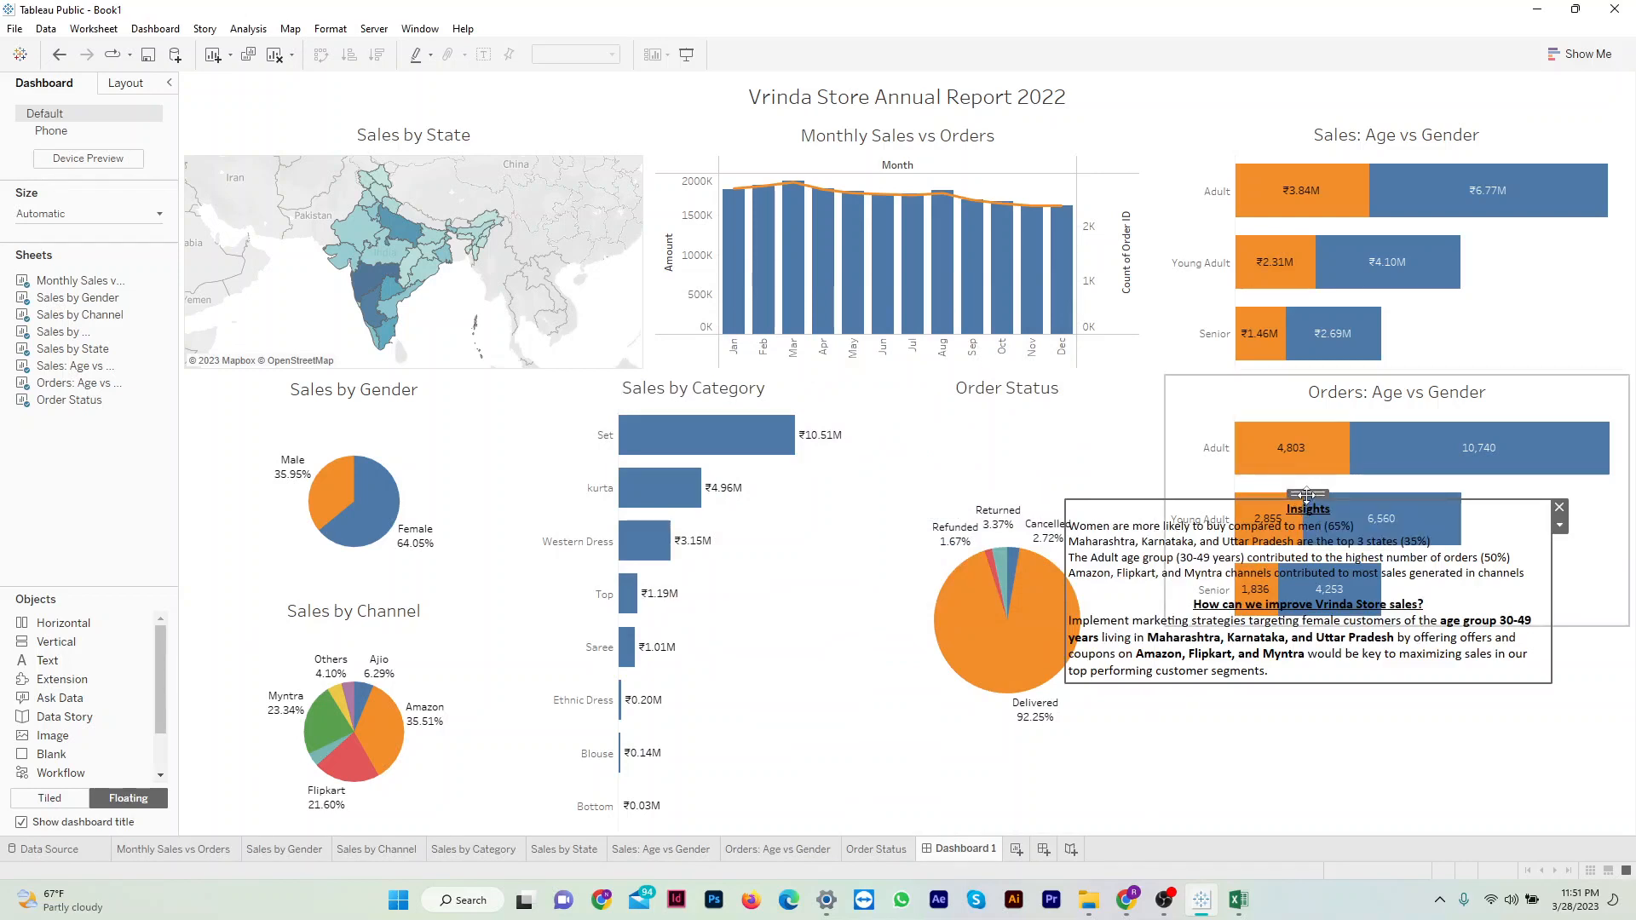
Move the Insights text box beneath Orders: Age vs Gender and resize it to fill the space below the chart without overlapping.
{"action": "left_click_drag", "start_coordinate": [1308, 494], "coordinate": [1392, 608]}
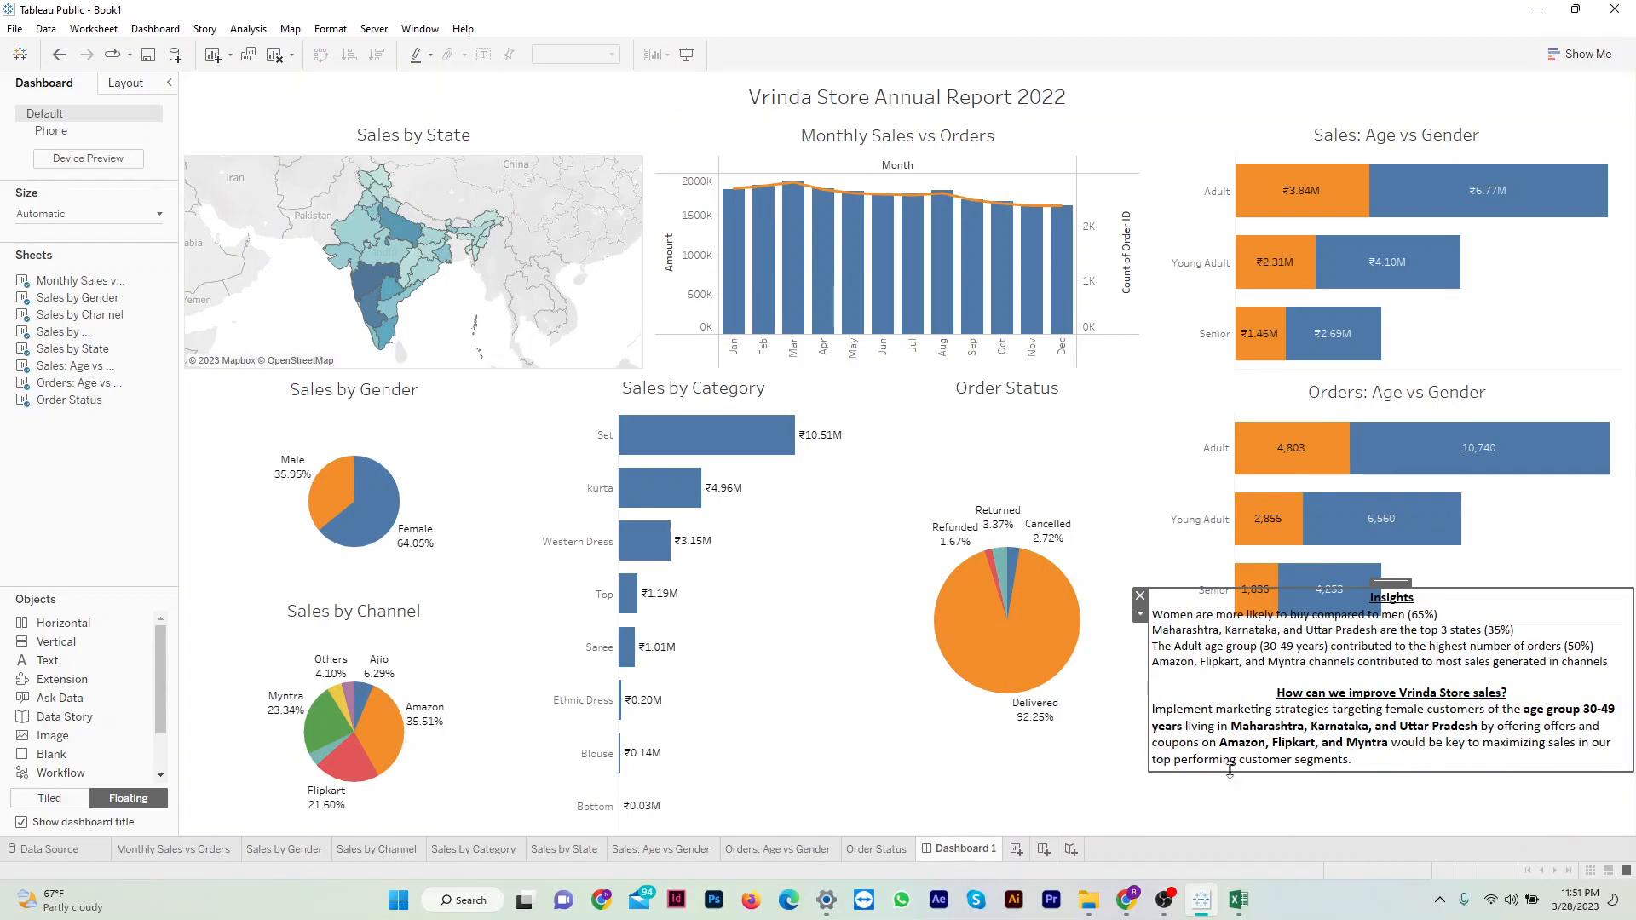
{"action": "left_click_drag", "start_coordinate": [1229, 771], "coordinate": [1231, 836]}
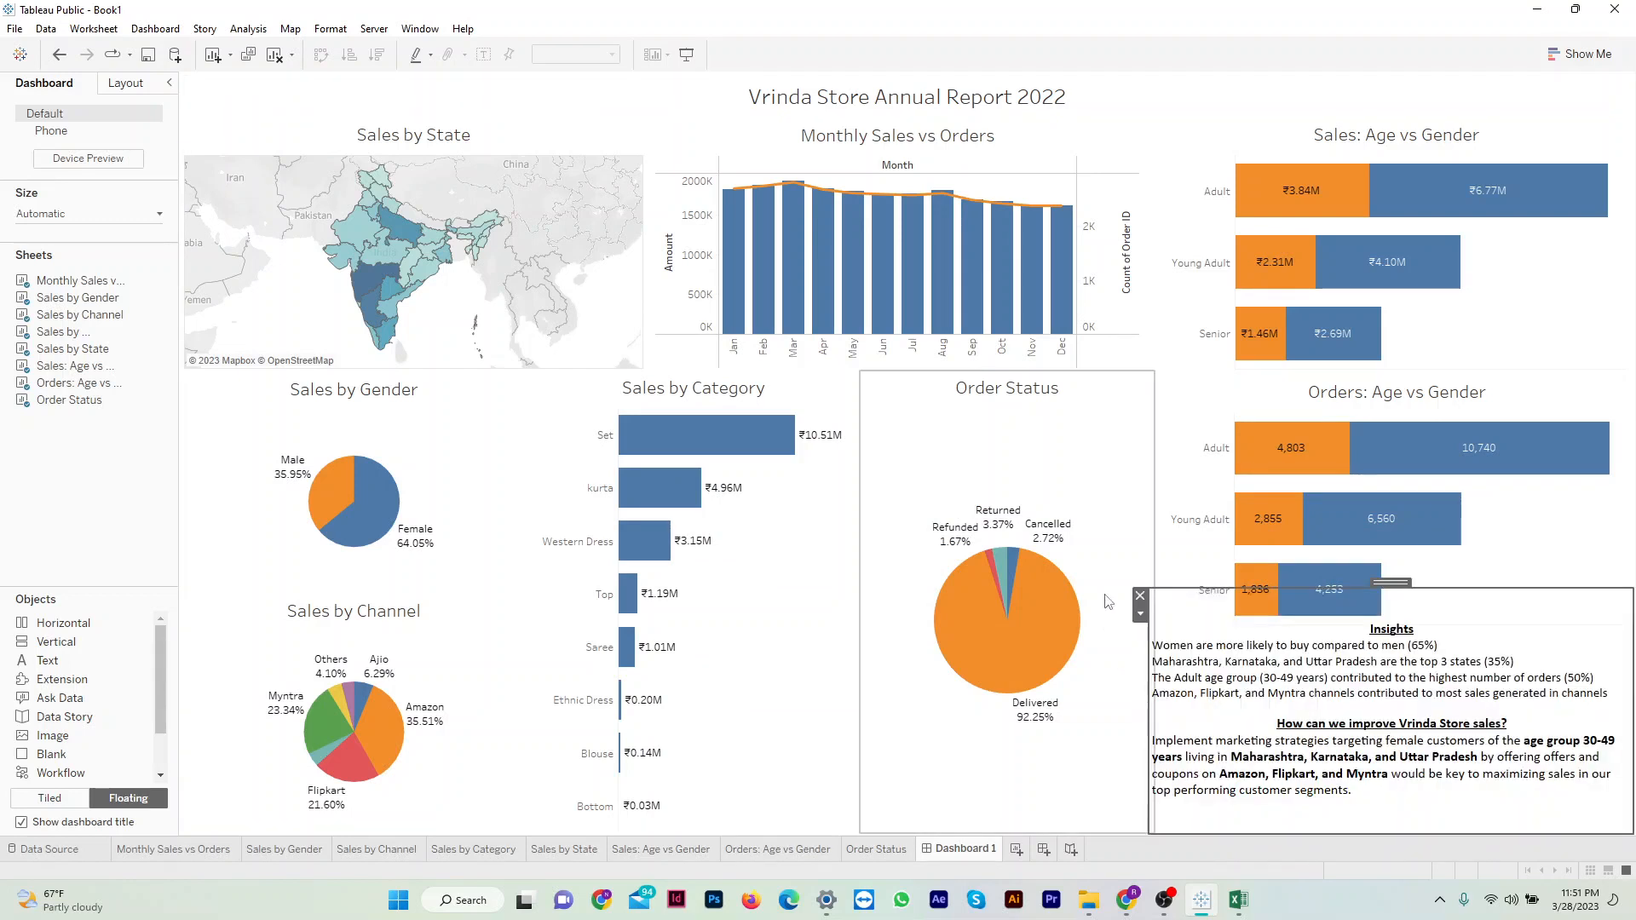
{"action": "left_click_drag", "start_coordinate": [1142, 677], "coordinate": [1171, 677]}
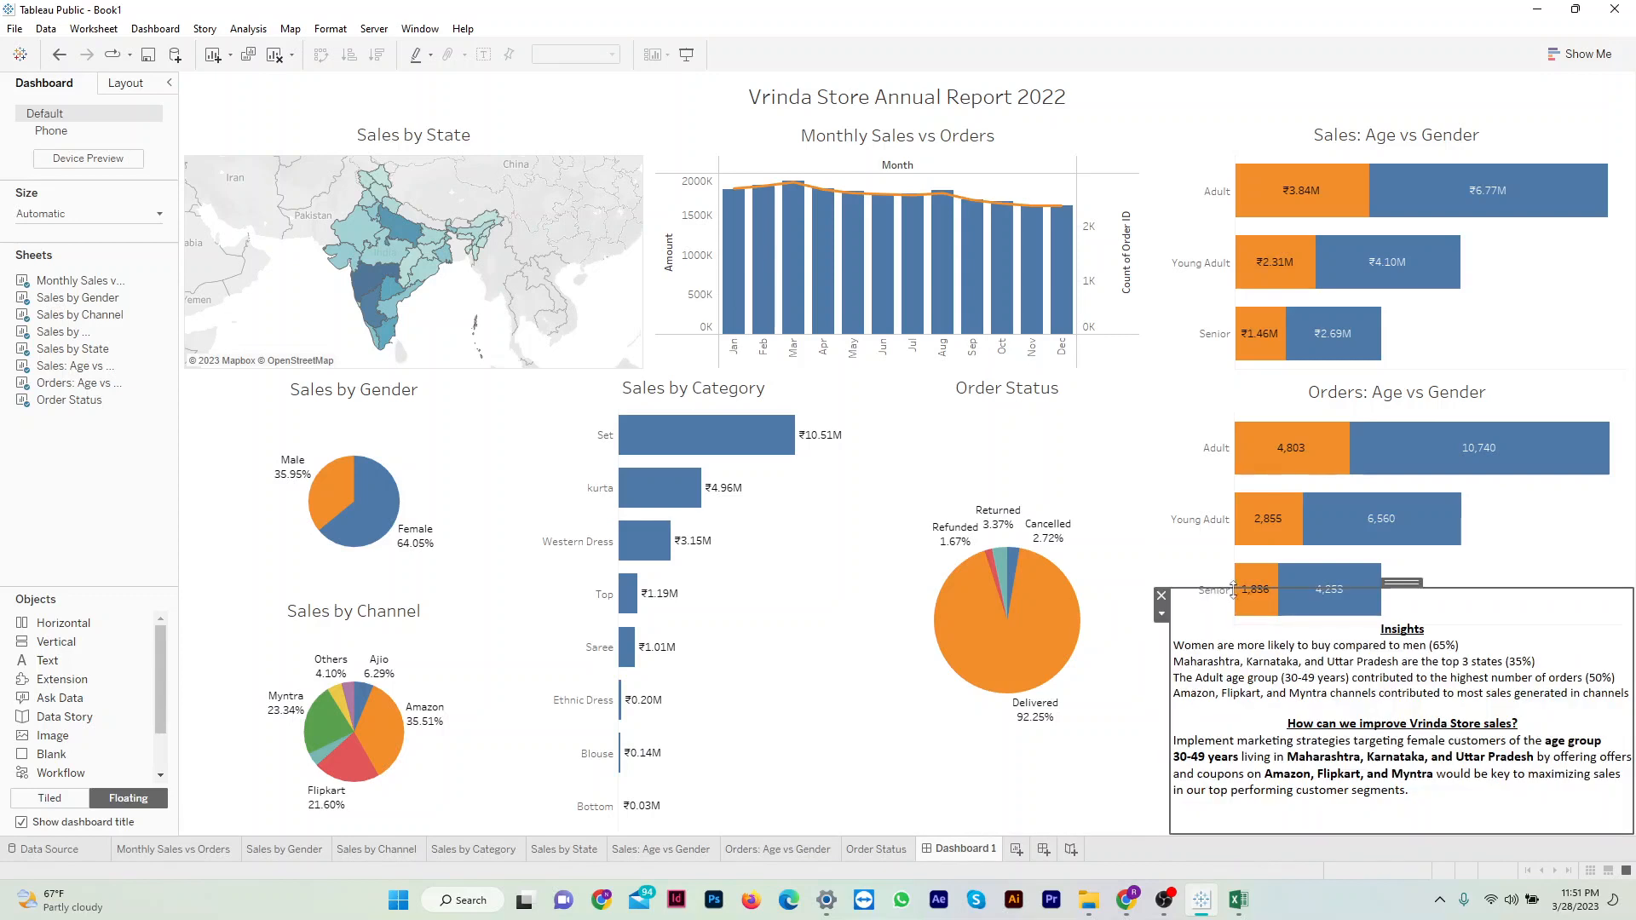
{"action": "left_click_drag", "start_coordinate": [1231, 588], "coordinate": [1188, 629]}
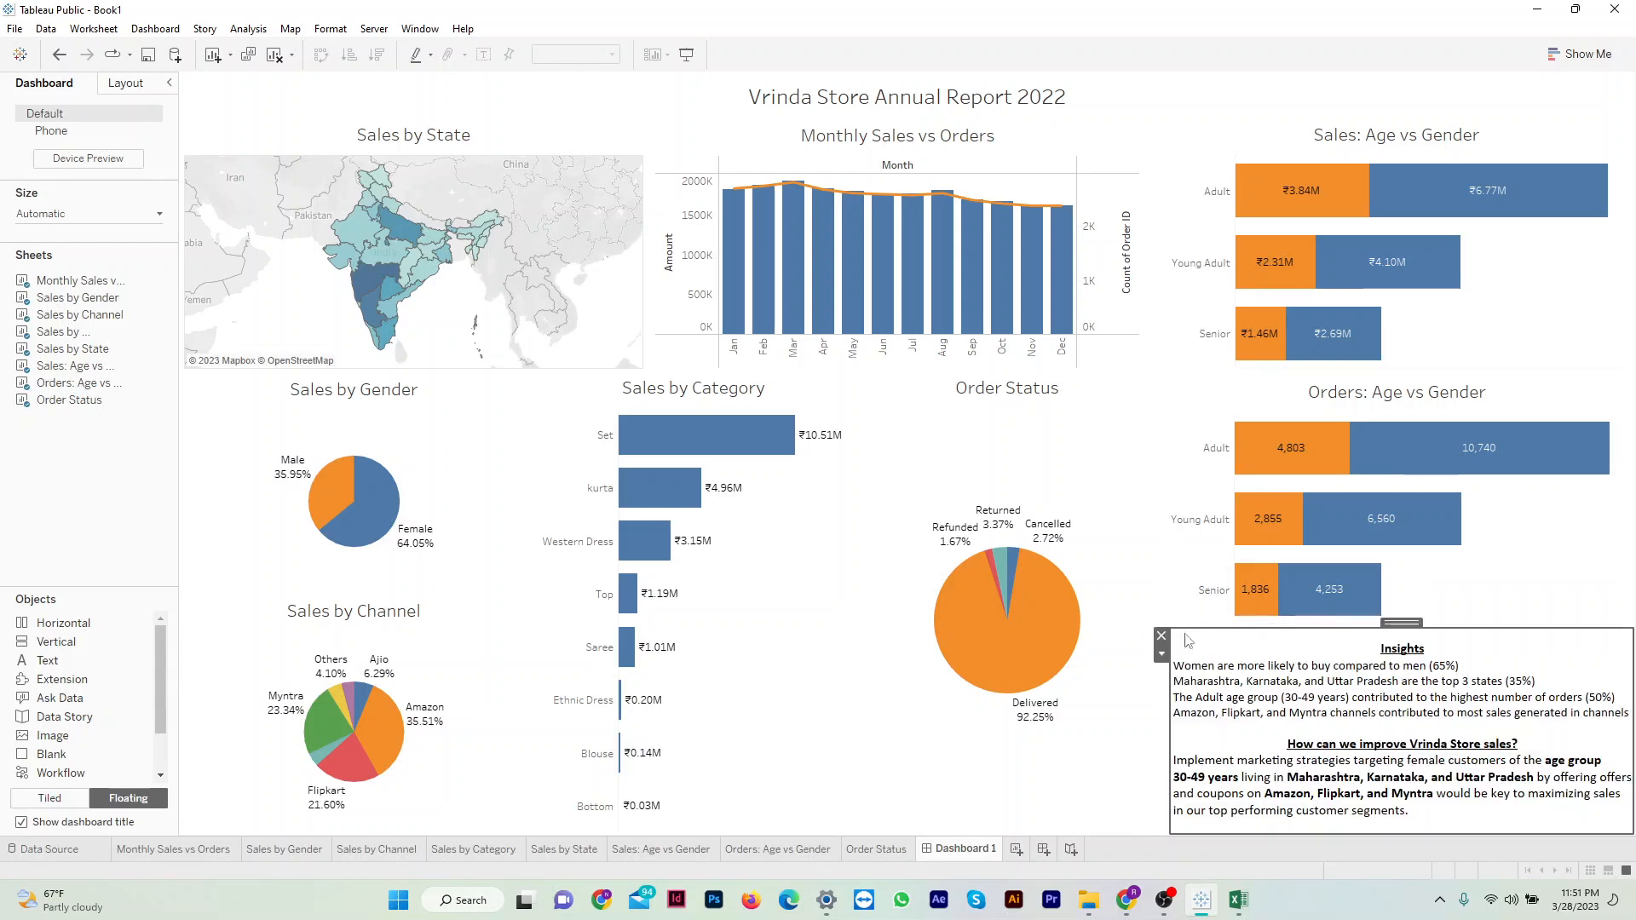
Extend the Insights text box slightly towards Order Status and trim its outer edge to line up with the chart above.
{"action": "left_click", "coordinate": [1139, 695]}
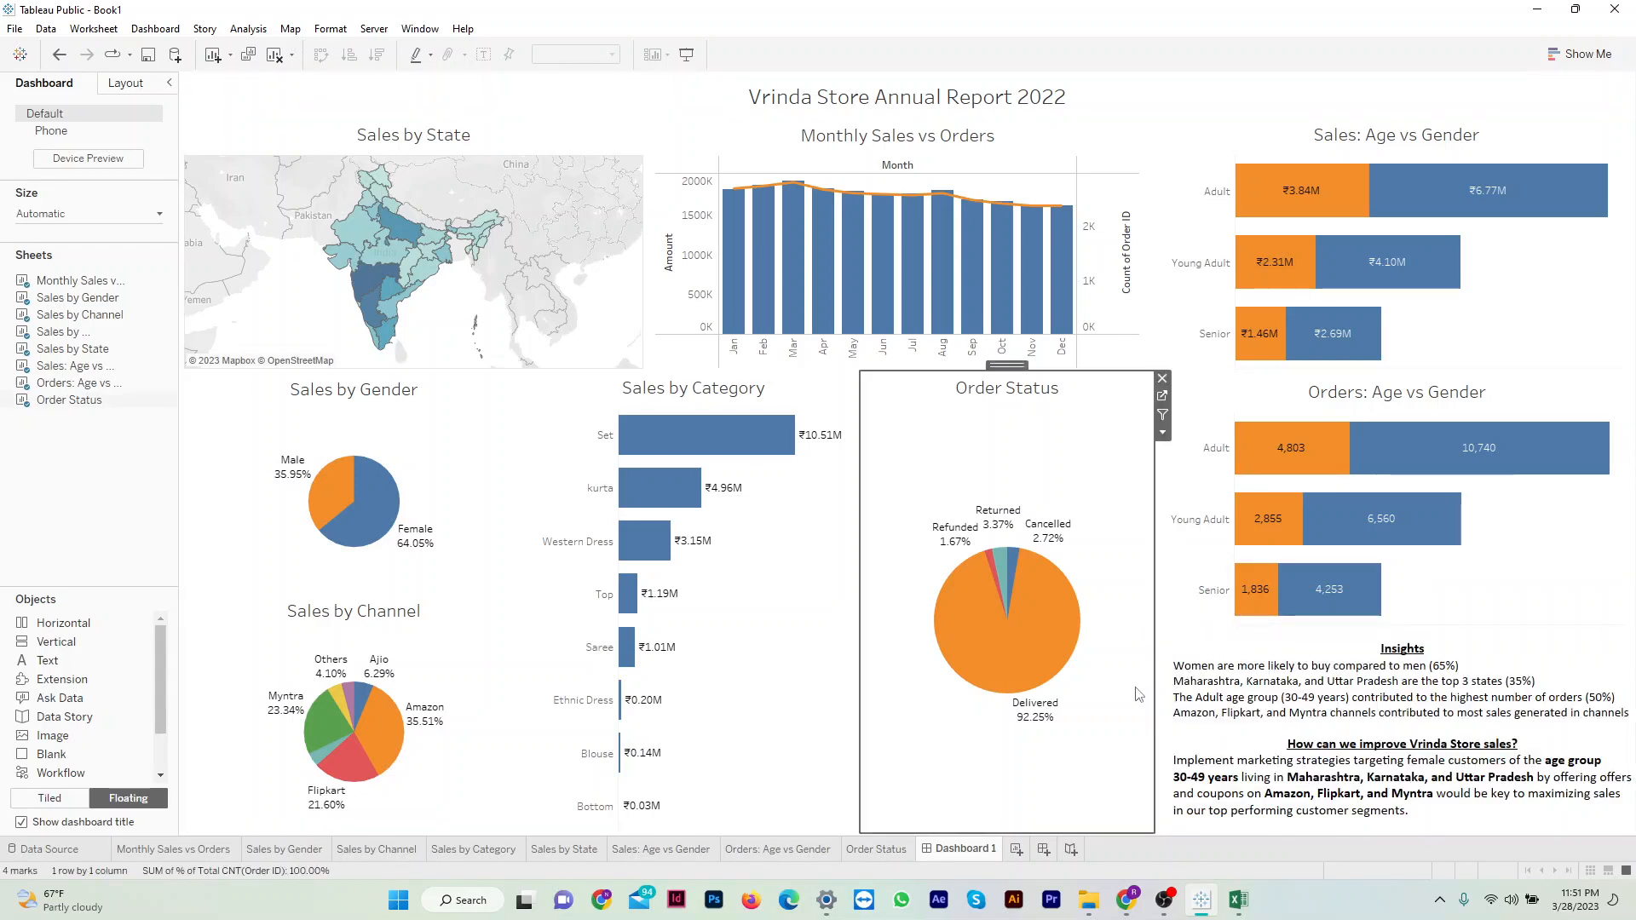
{"action": "left_click", "coordinate": [1176, 703]}
{"action": "left_click_drag", "start_coordinate": [1168, 708], "coordinate": [1162, 708]}
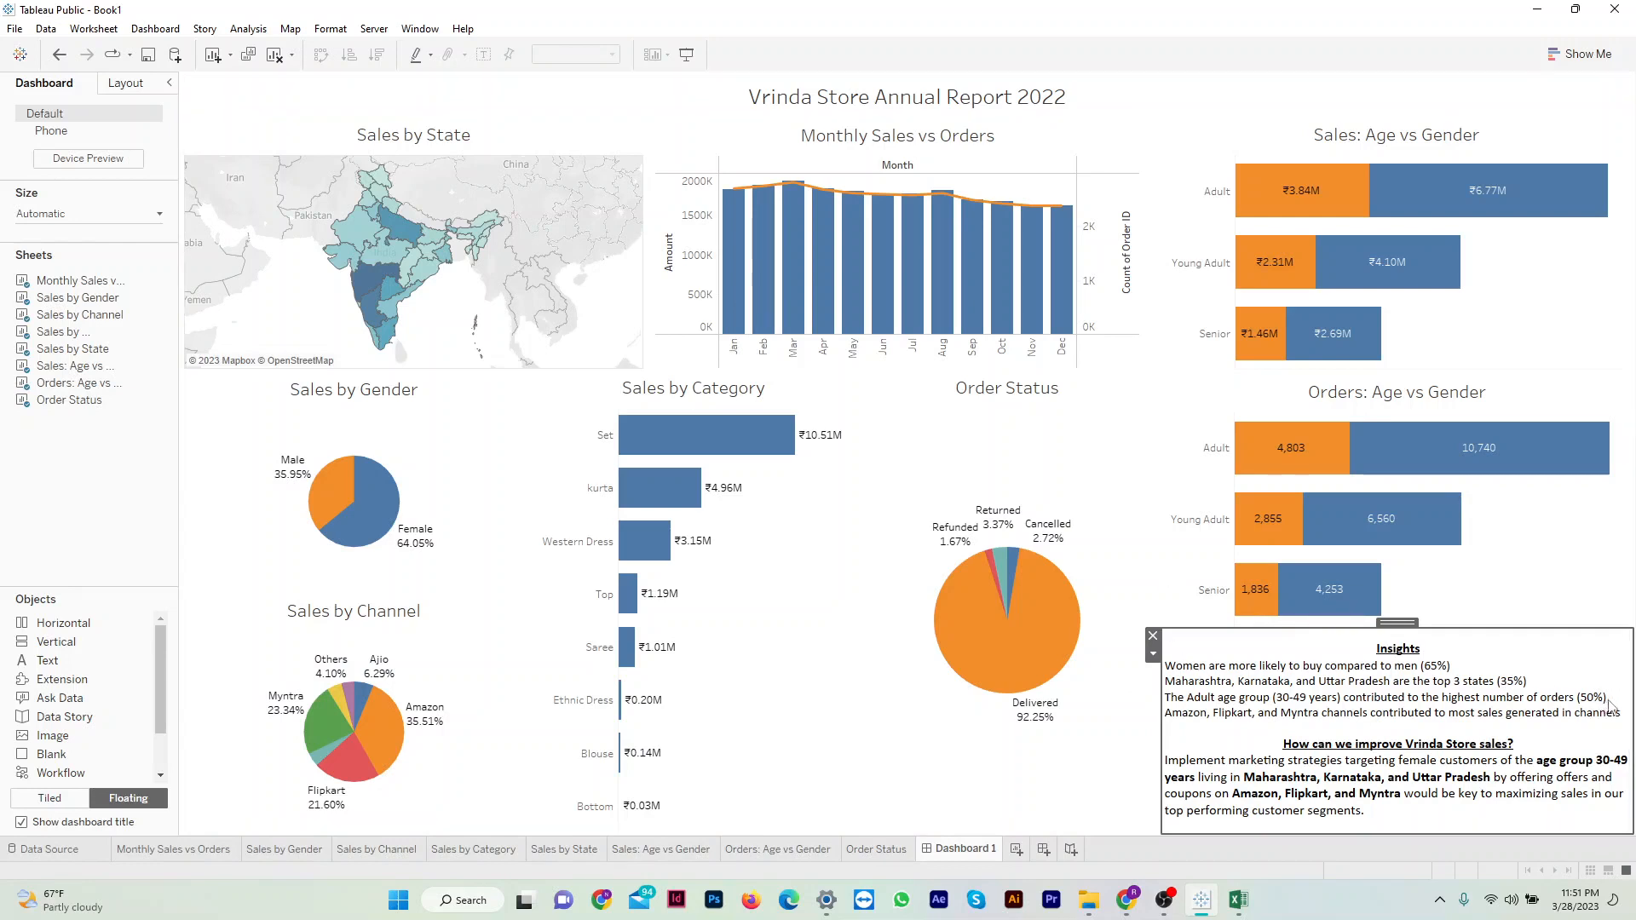
{"action": "left_click_drag", "start_coordinate": [1628, 699], "coordinate": [1631, 709]}
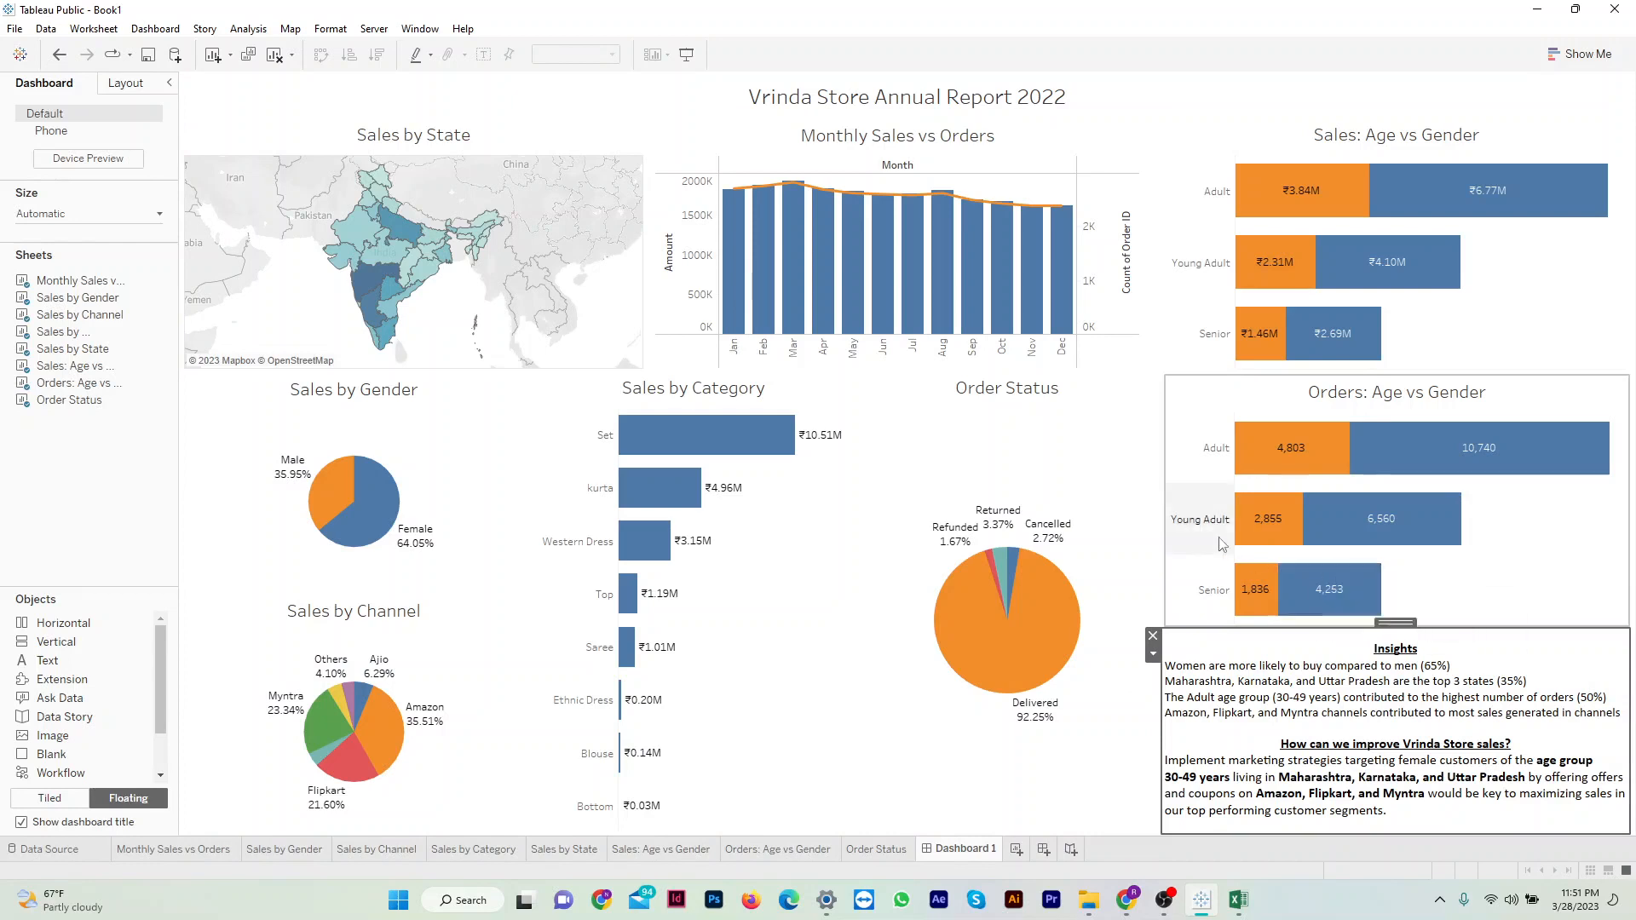
Widen Orders: Age vs Gender slightly to match the Insights text box's inner edge and clear the Adult selection.
{"action": "left_click", "coordinate": [1181, 475]}
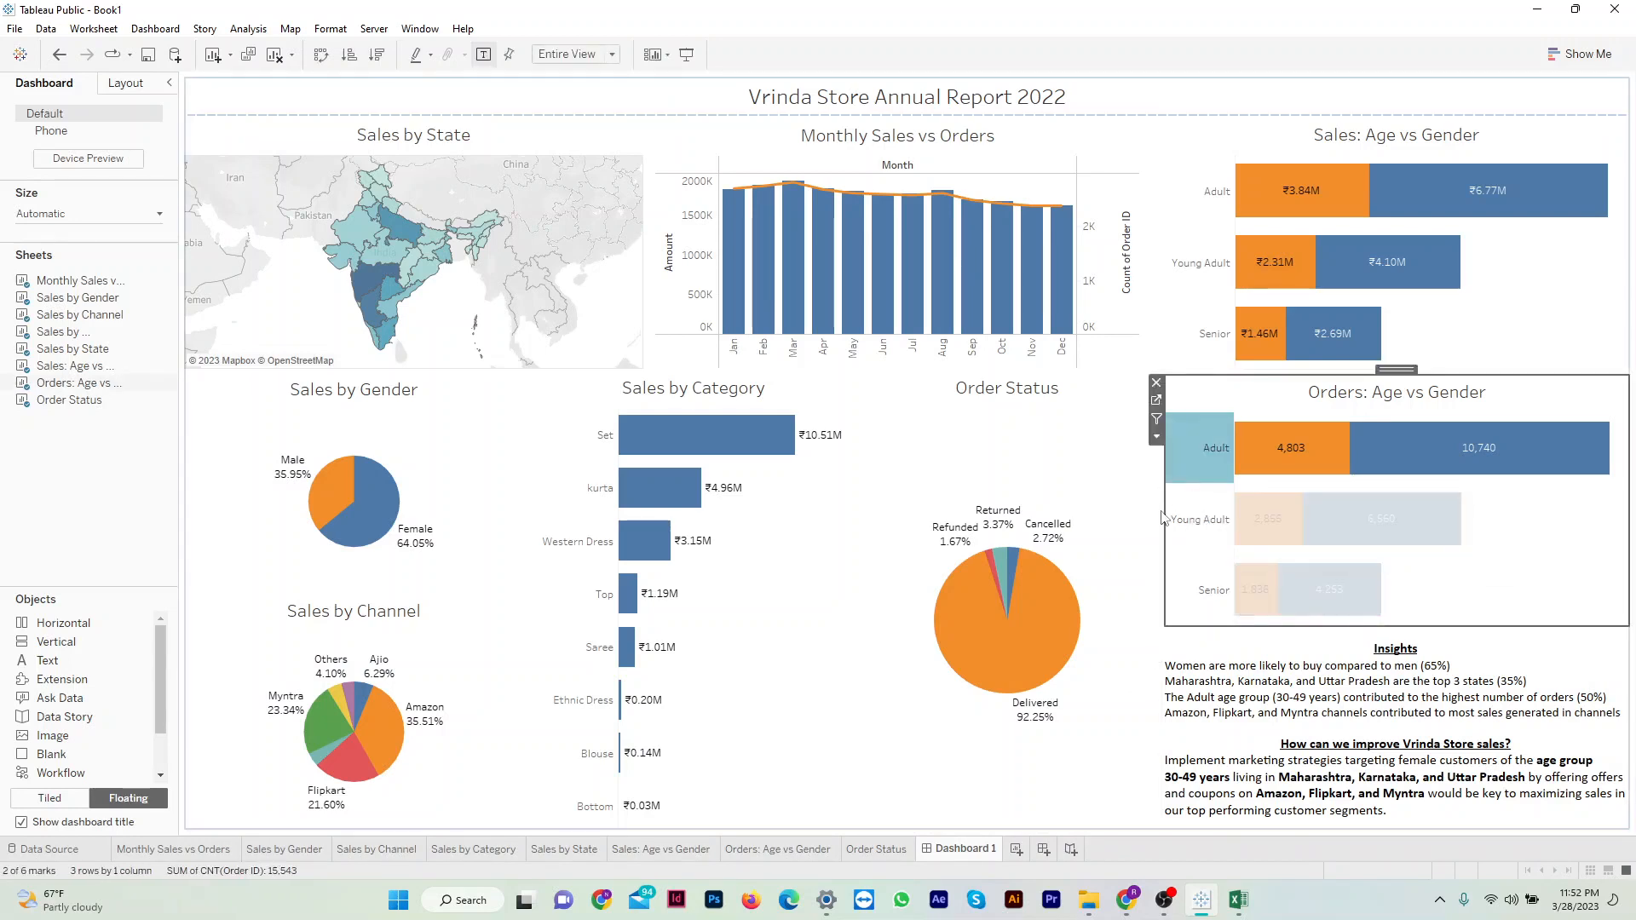
{"action": "left_click_drag", "start_coordinate": [1161, 511], "coordinate": [1161, 557]}
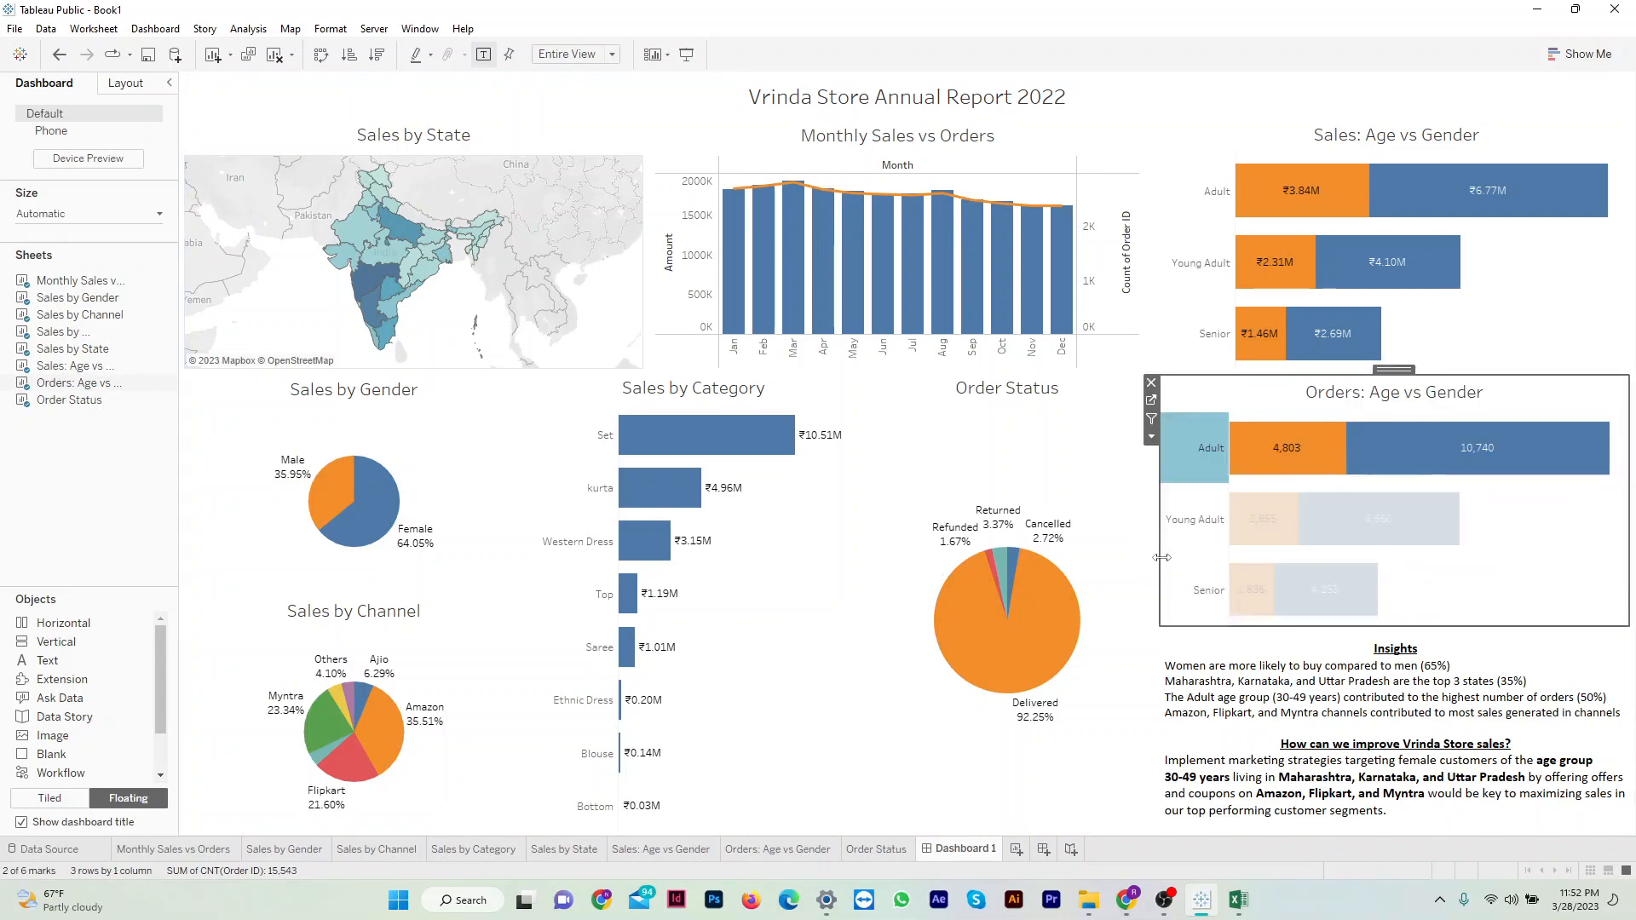
{"action": "left_click", "coordinate": [1102, 692]}
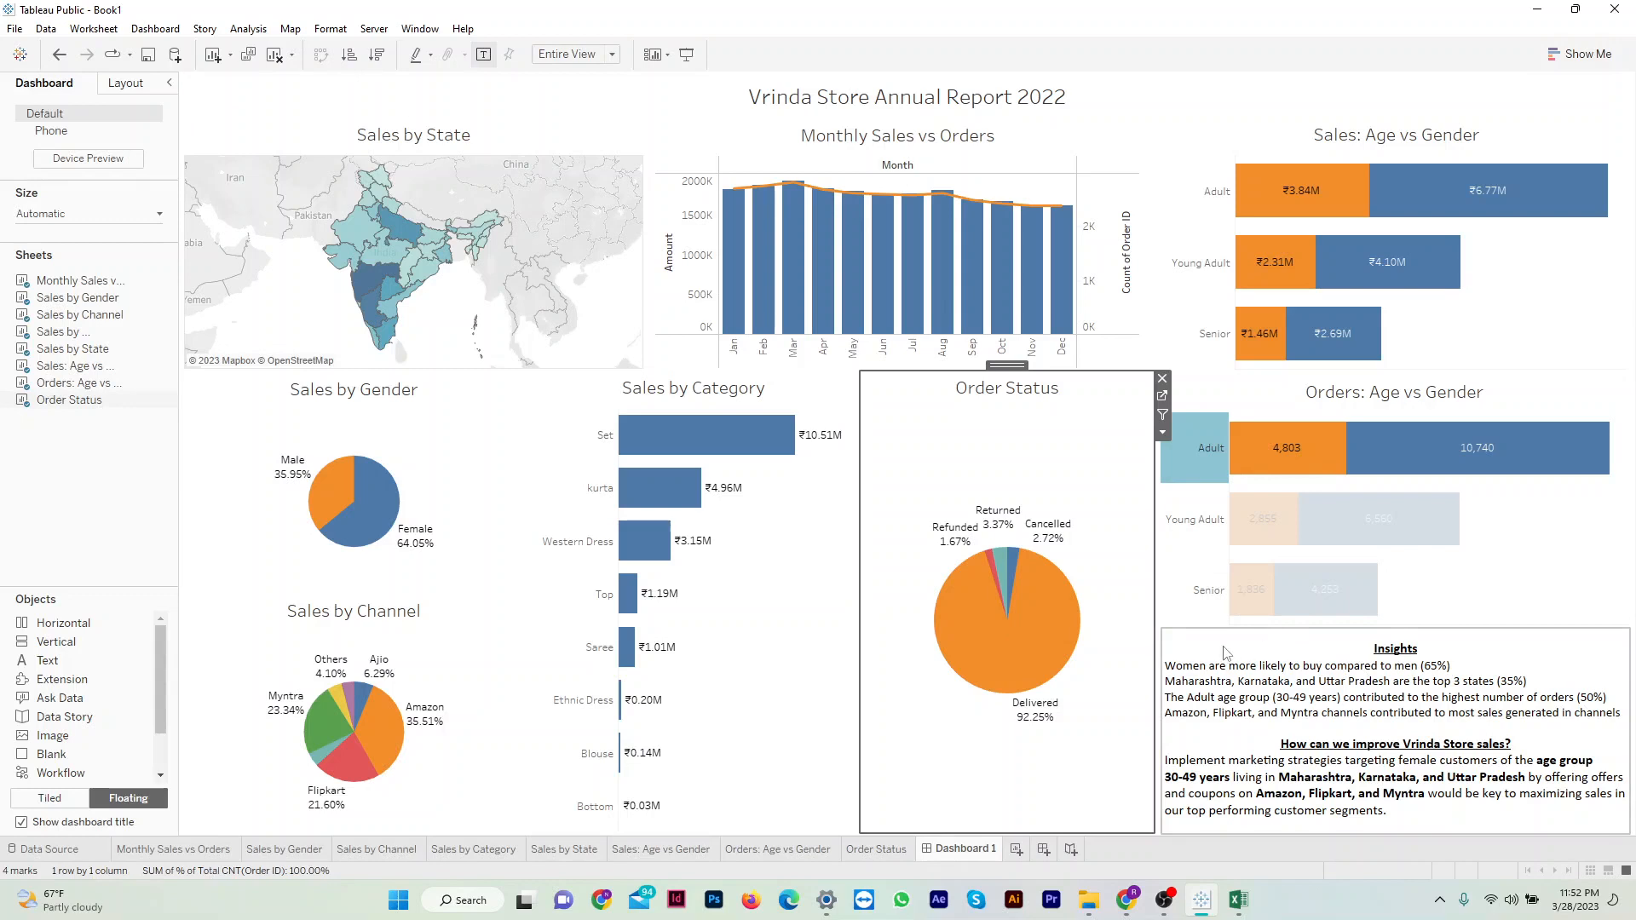
{"action": "left_click", "coordinate": [1191, 473]}
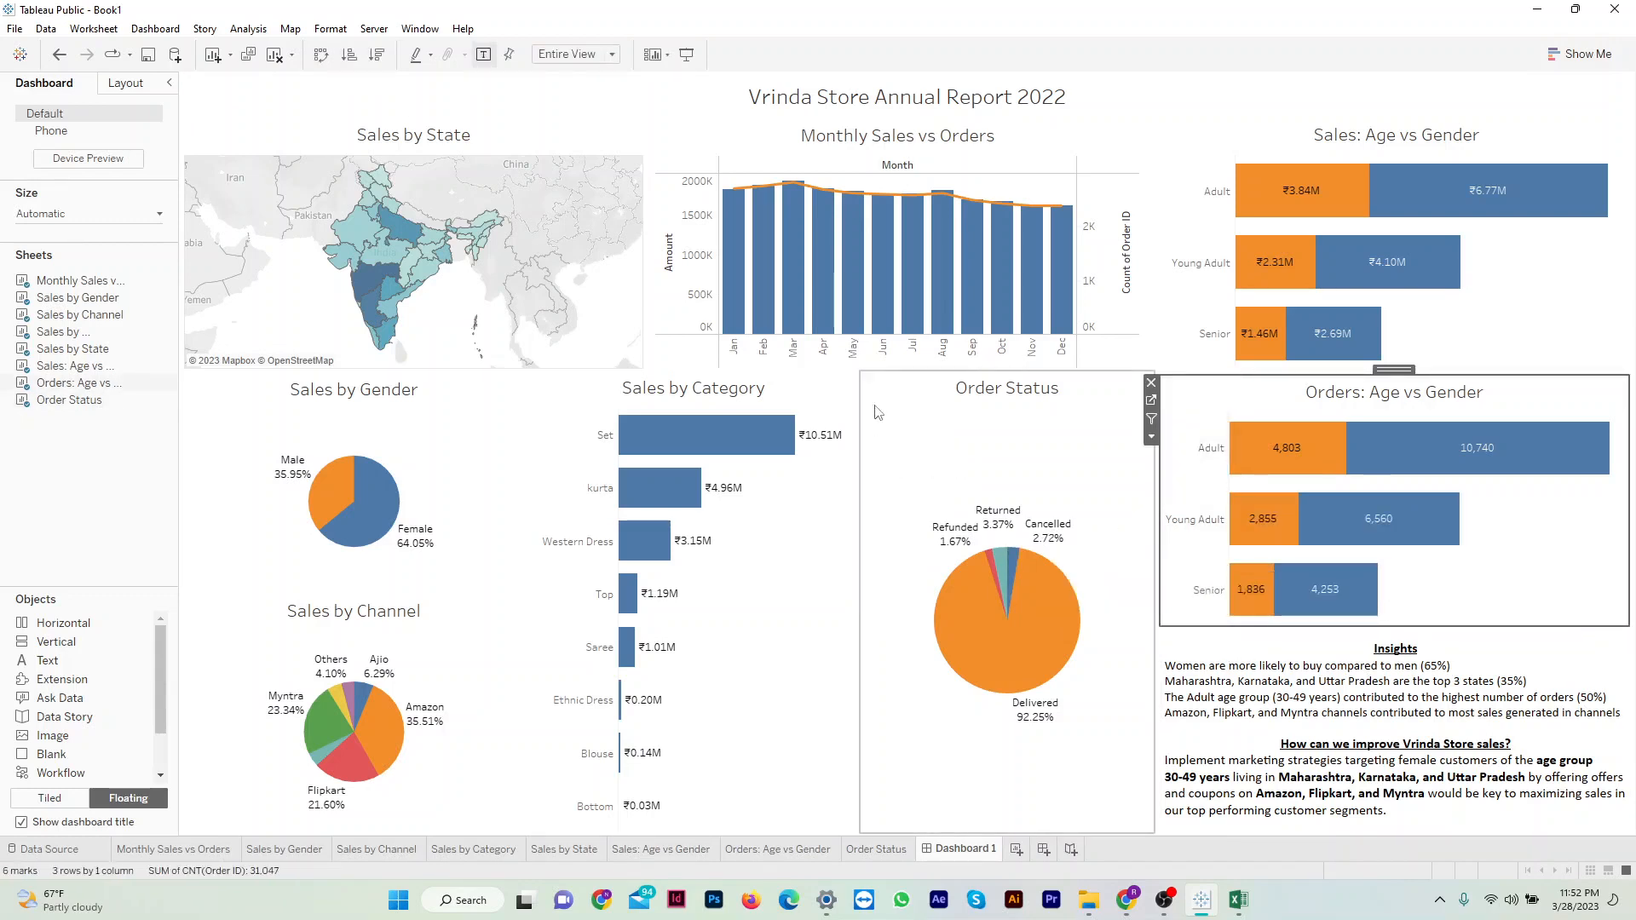
Use Sales by State, Monthly Sales vs Orders, Sales: Age vs Gender, Sales by Gender and Sales by Channel as dashboard filters.
{"action": "left_click", "coordinate": [528, 138]}
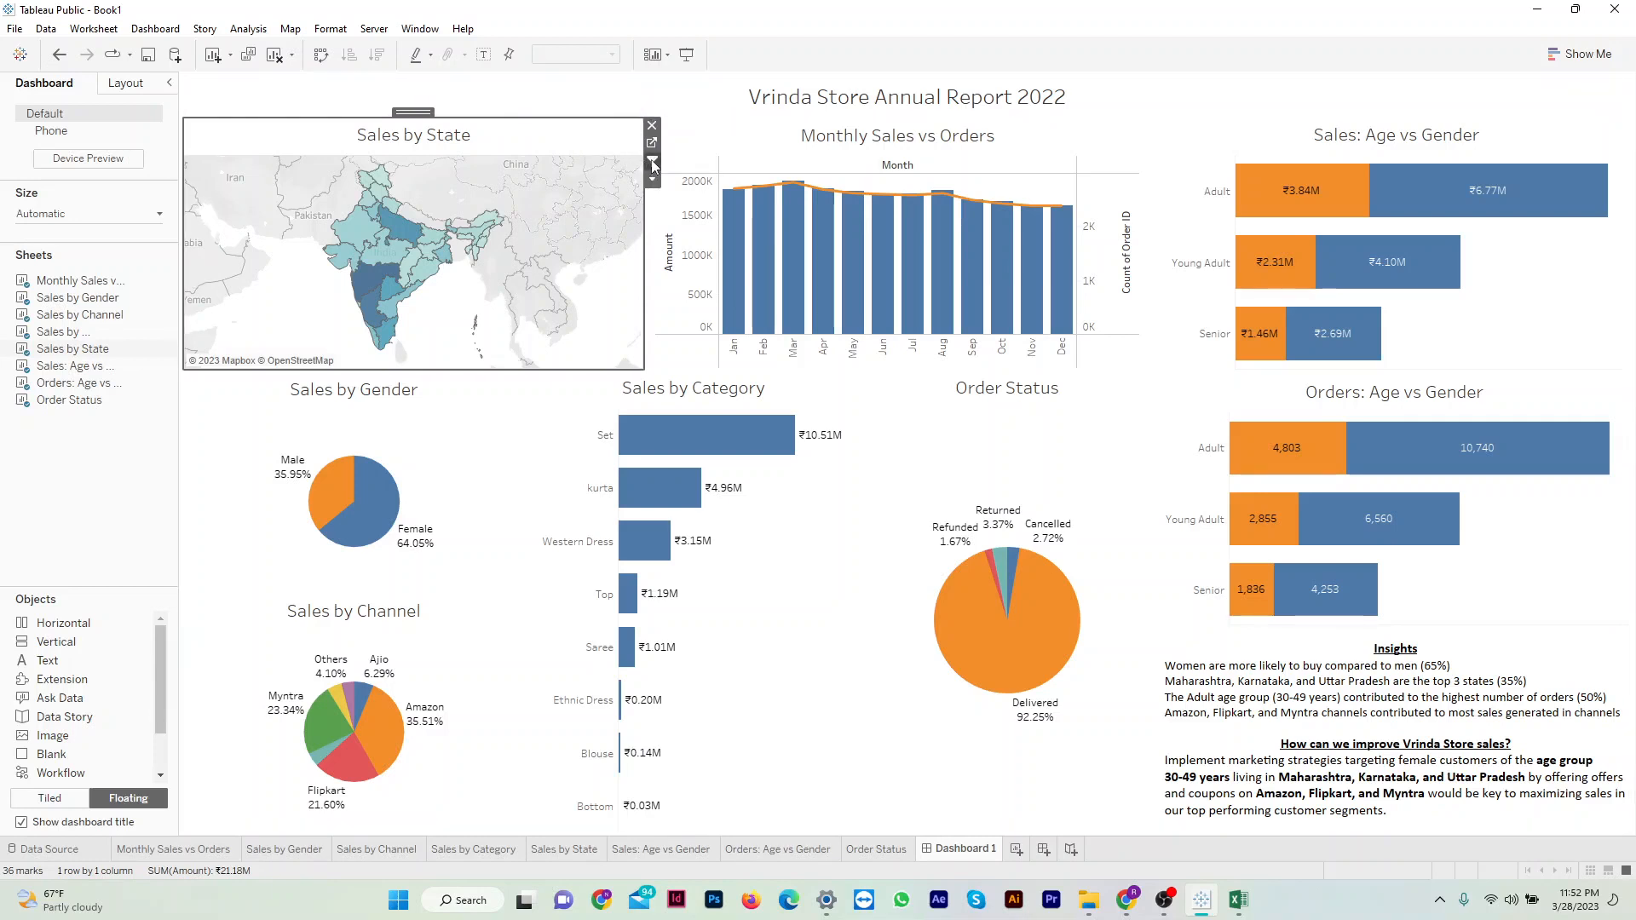
{"action": "left_click", "coordinate": [771, 156]}
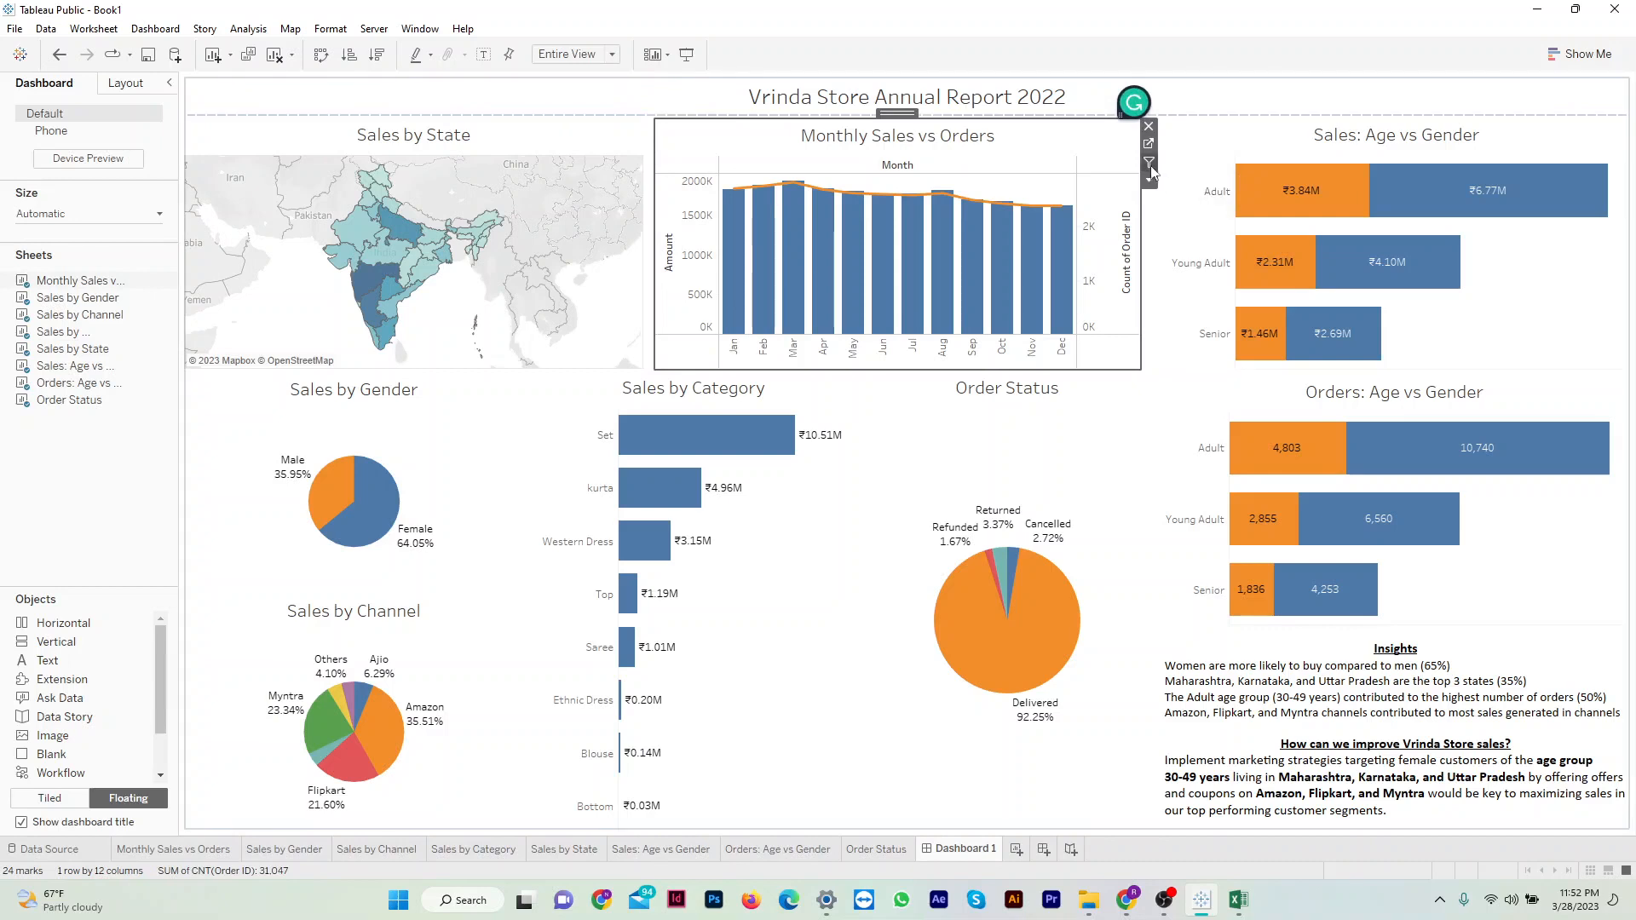
{"action": "left_click", "coordinate": [1262, 155]}
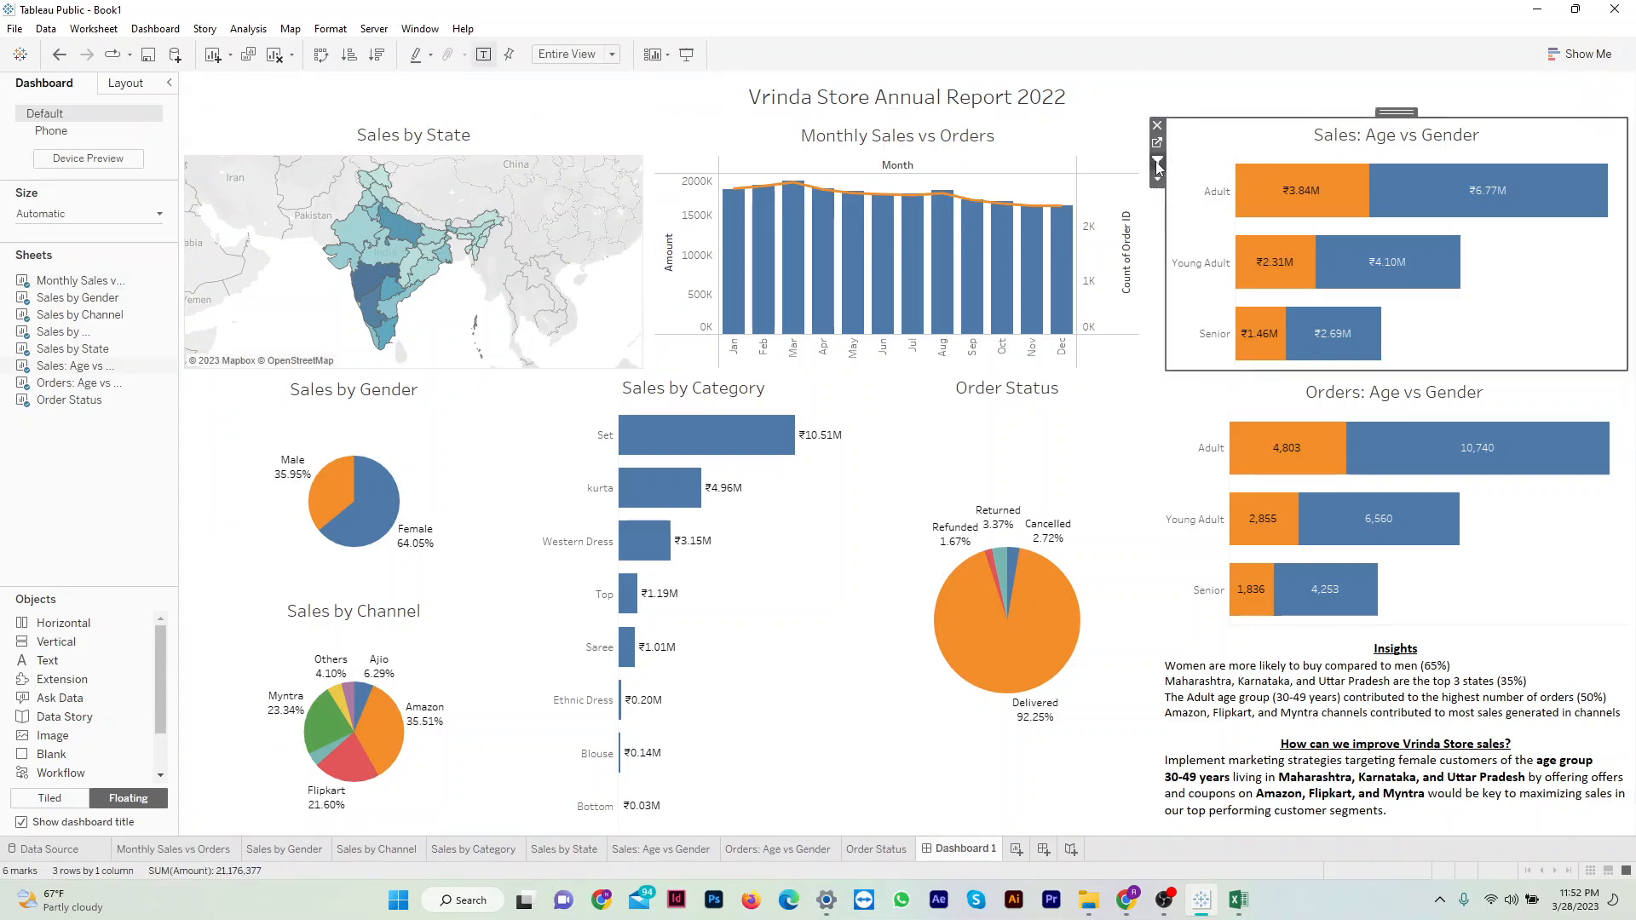
{"action": "left_click", "coordinate": [490, 446]}
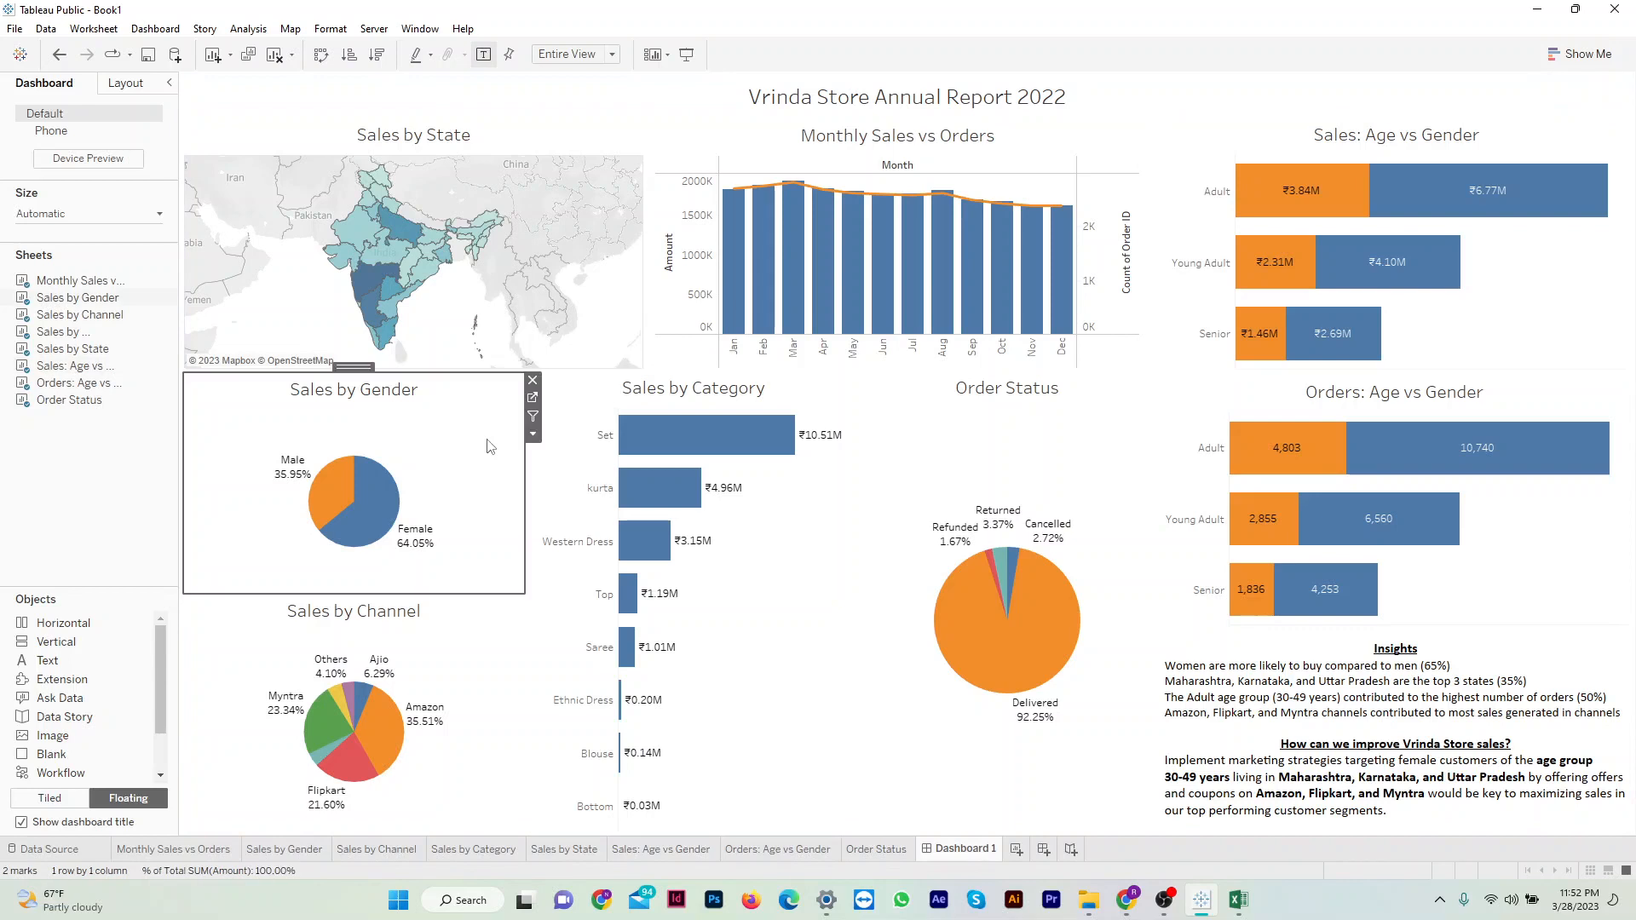
{"action": "left_click", "coordinate": [533, 416]}
{"action": "left_click", "coordinate": [444, 668]}
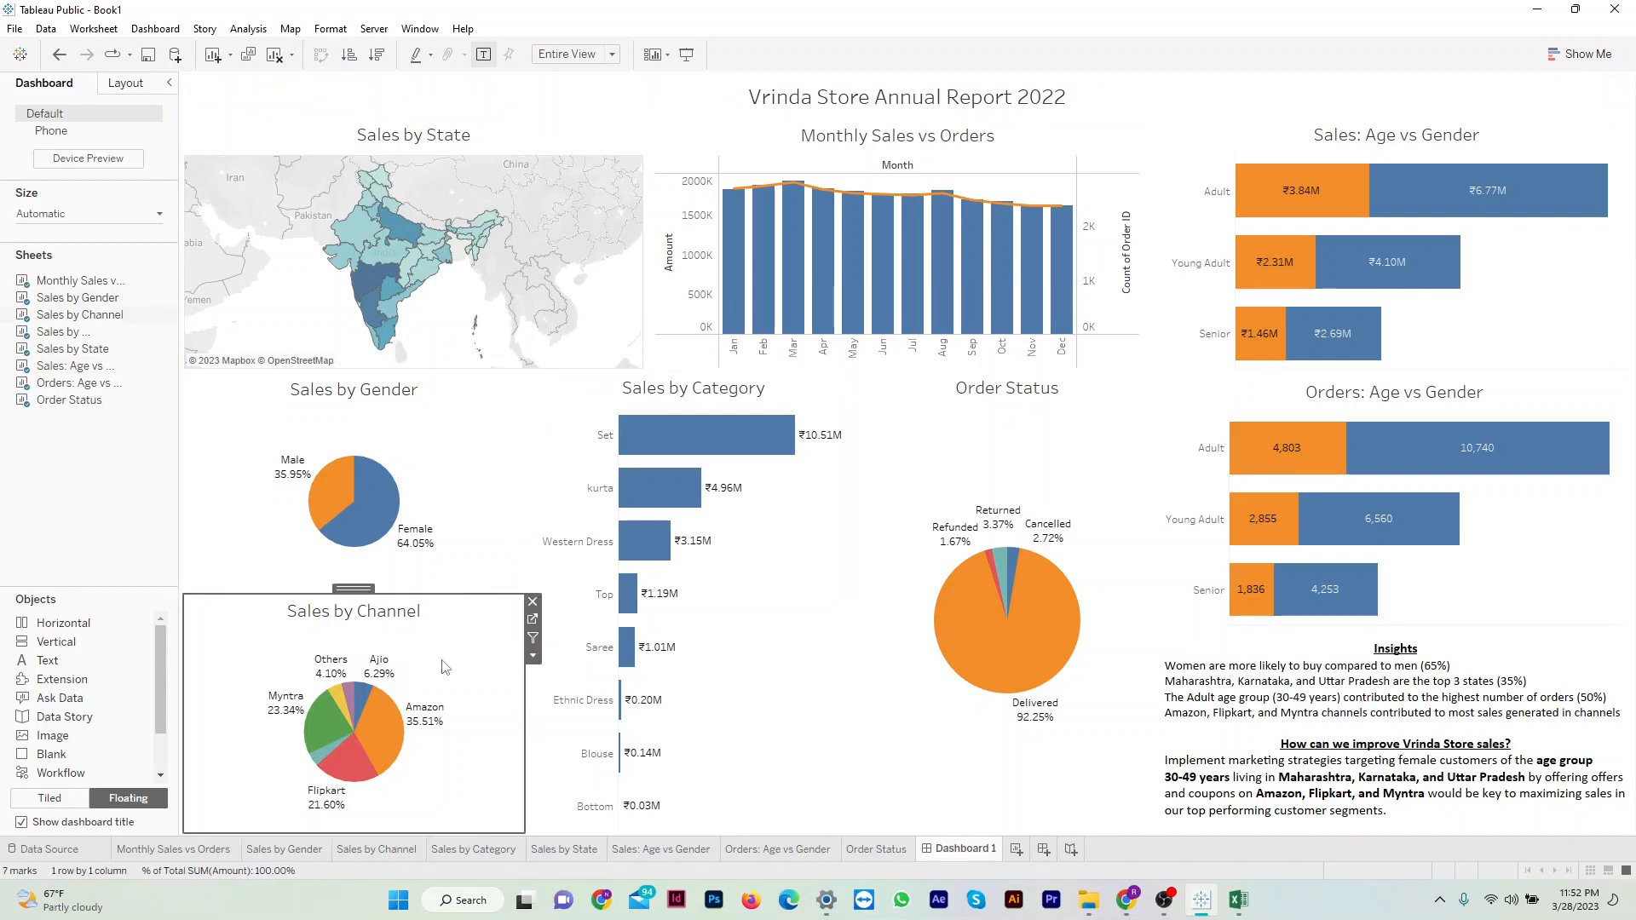
{"action": "left_click", "coordinate": [533, 639]}
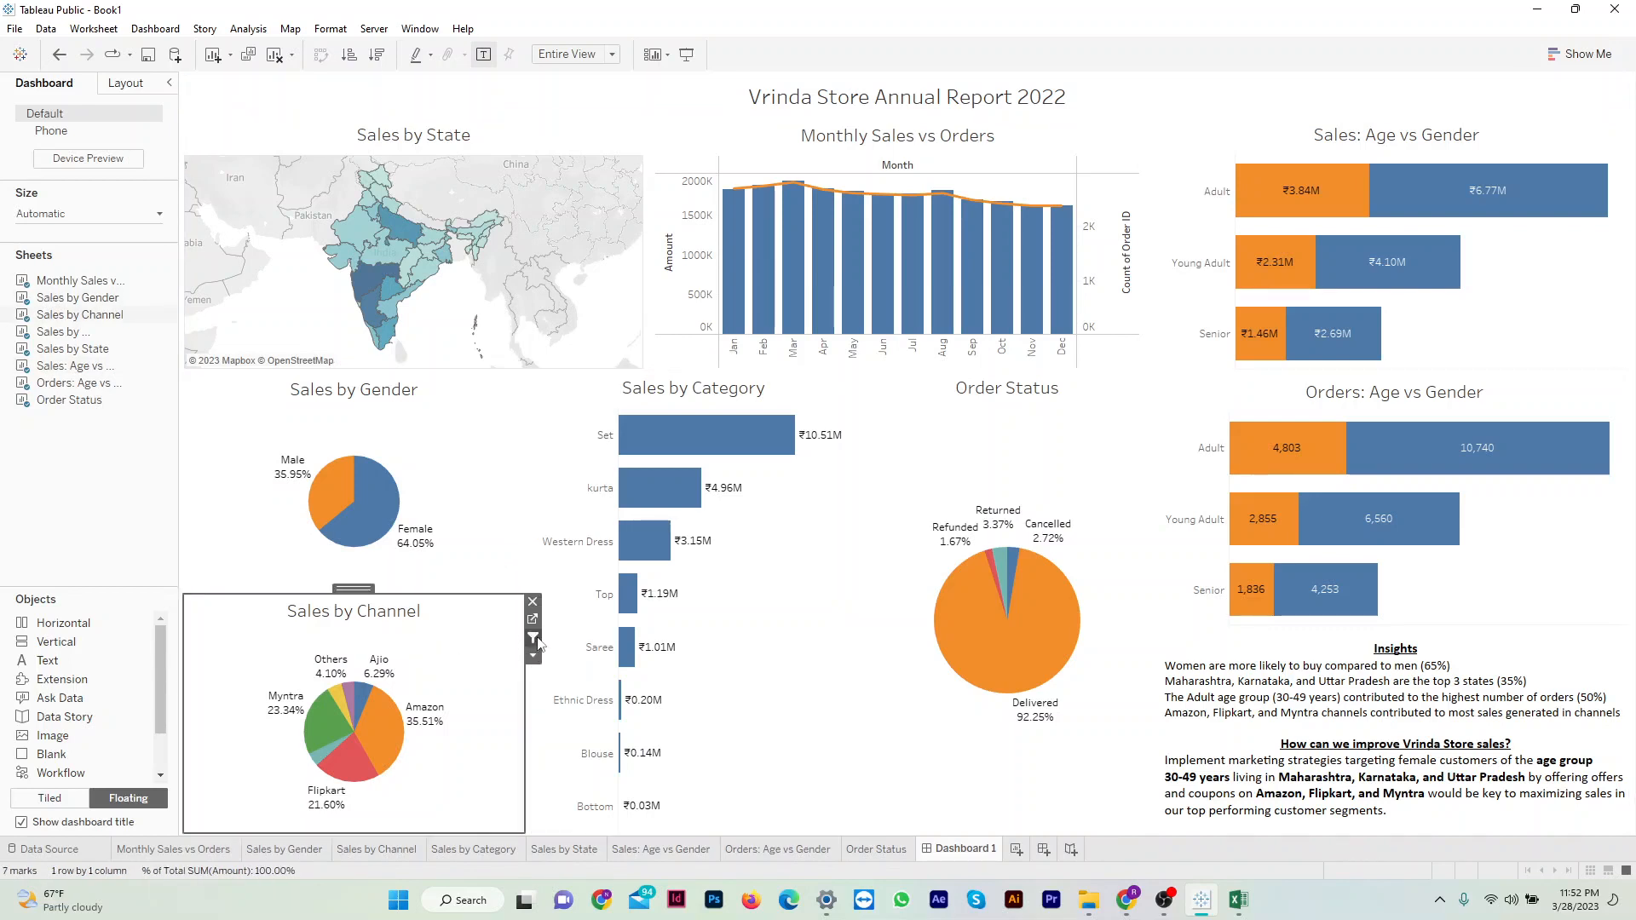
Try to use Sales by Category as a filter, clear its Set selection, and use Order Status as a dashboard filter.
{"action": "left_click", "coordinate": [809, 464]}
{"action": "left_click", "coordinate": [863, 415]}
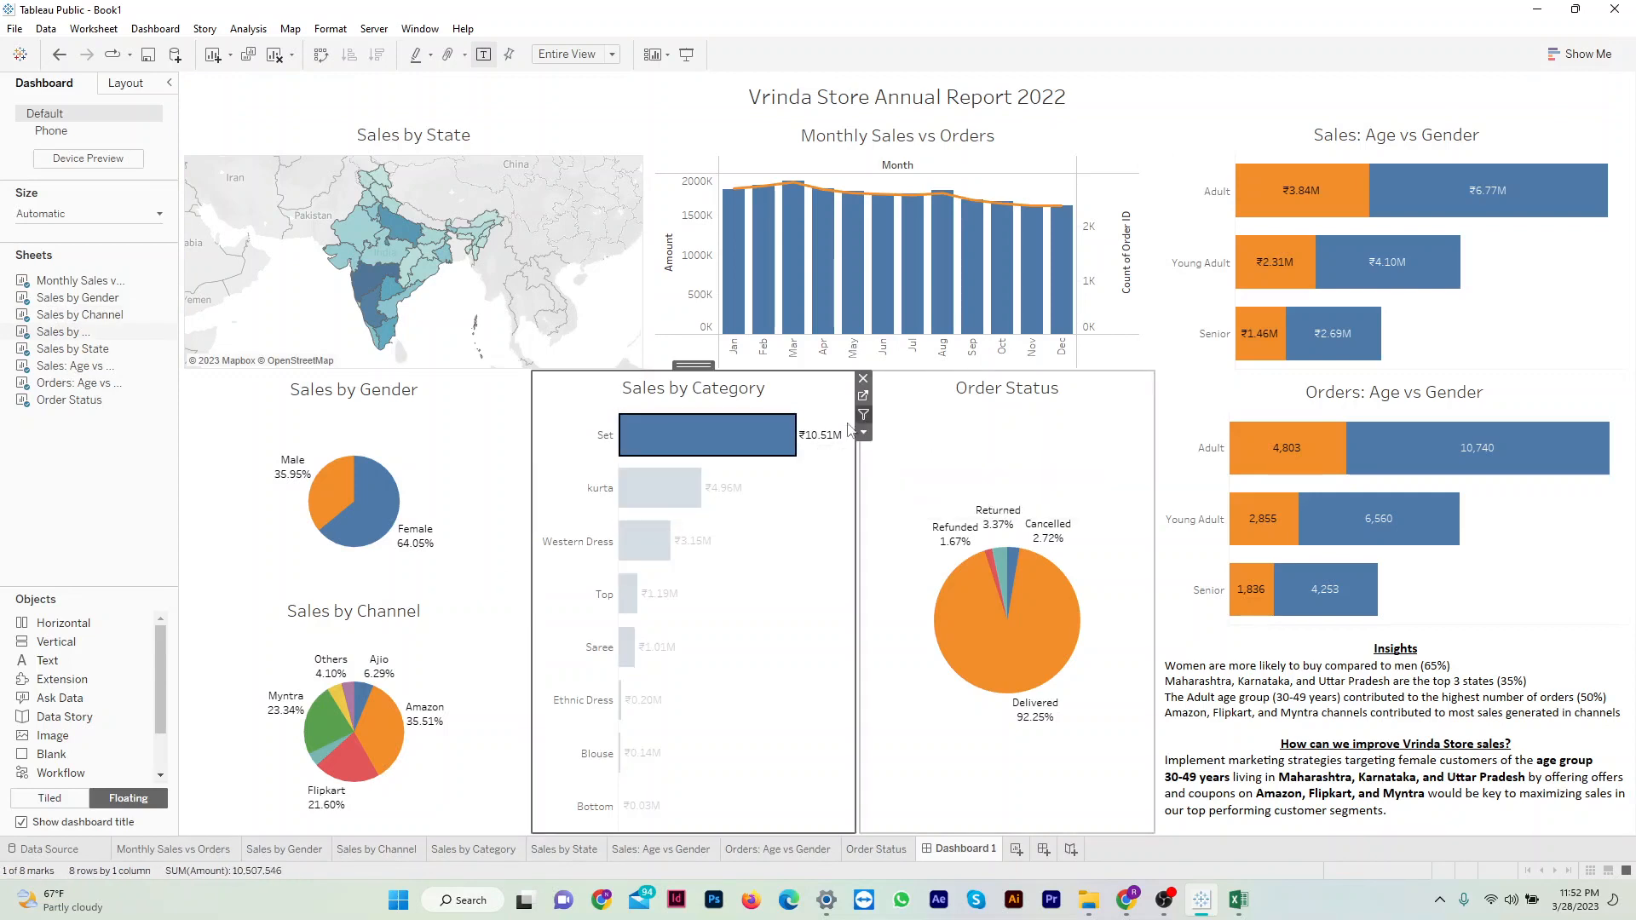
{"action": "left_click", "coordinate": [767, 433]}
{"action": "left_click", "coordinate": [943, 455]}
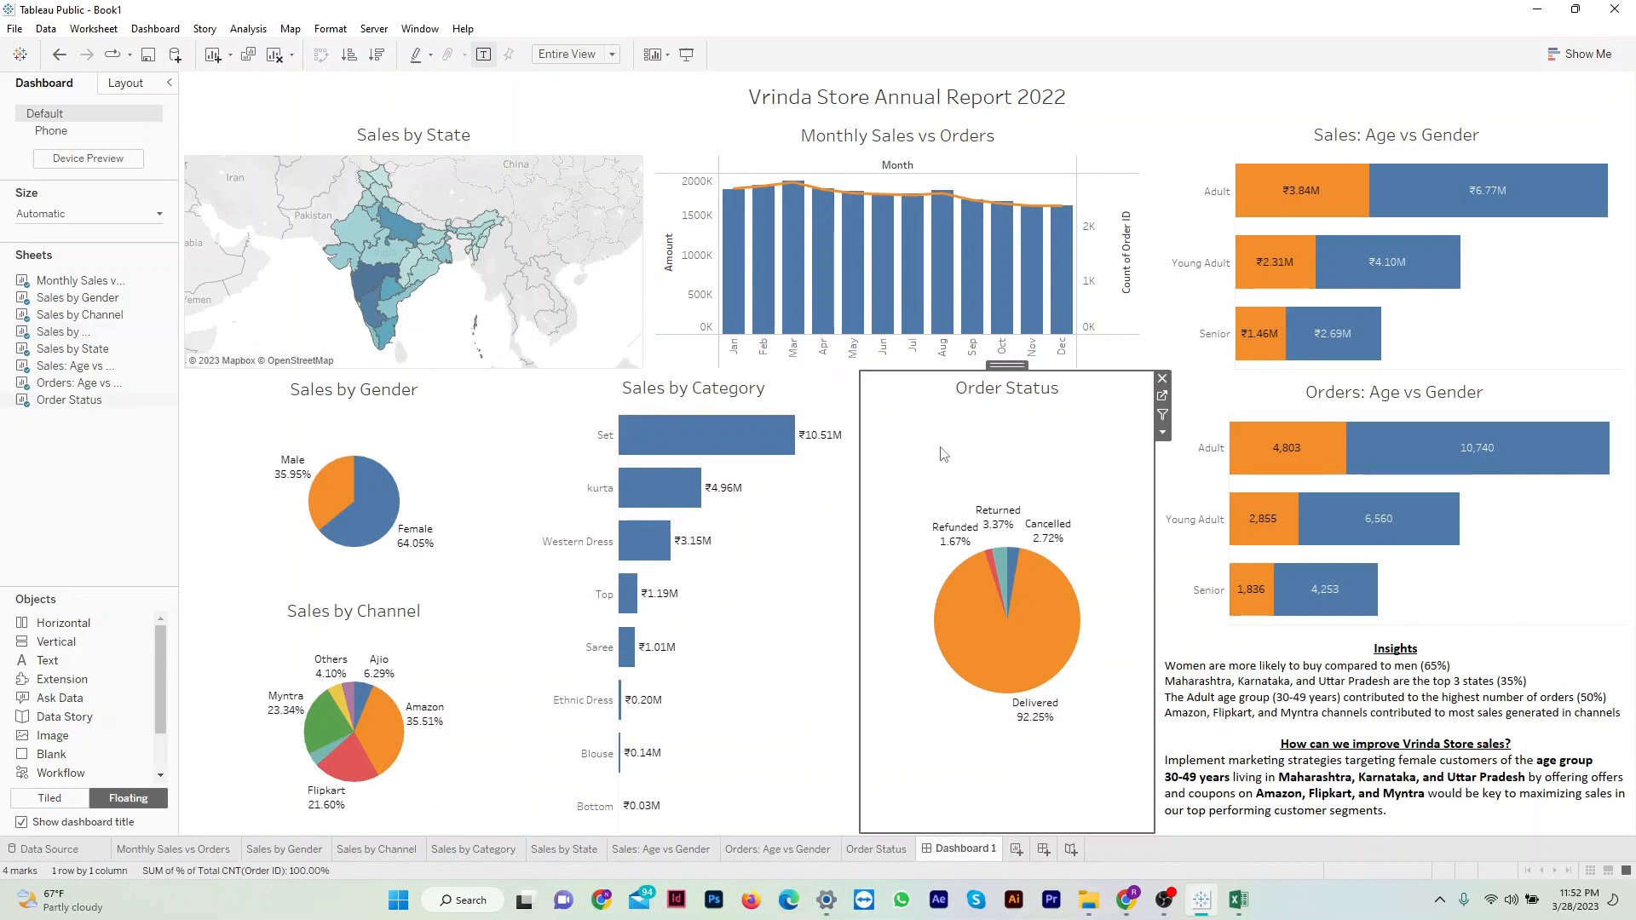
{"action": "left_click", "coordinate": [1161, 418]}
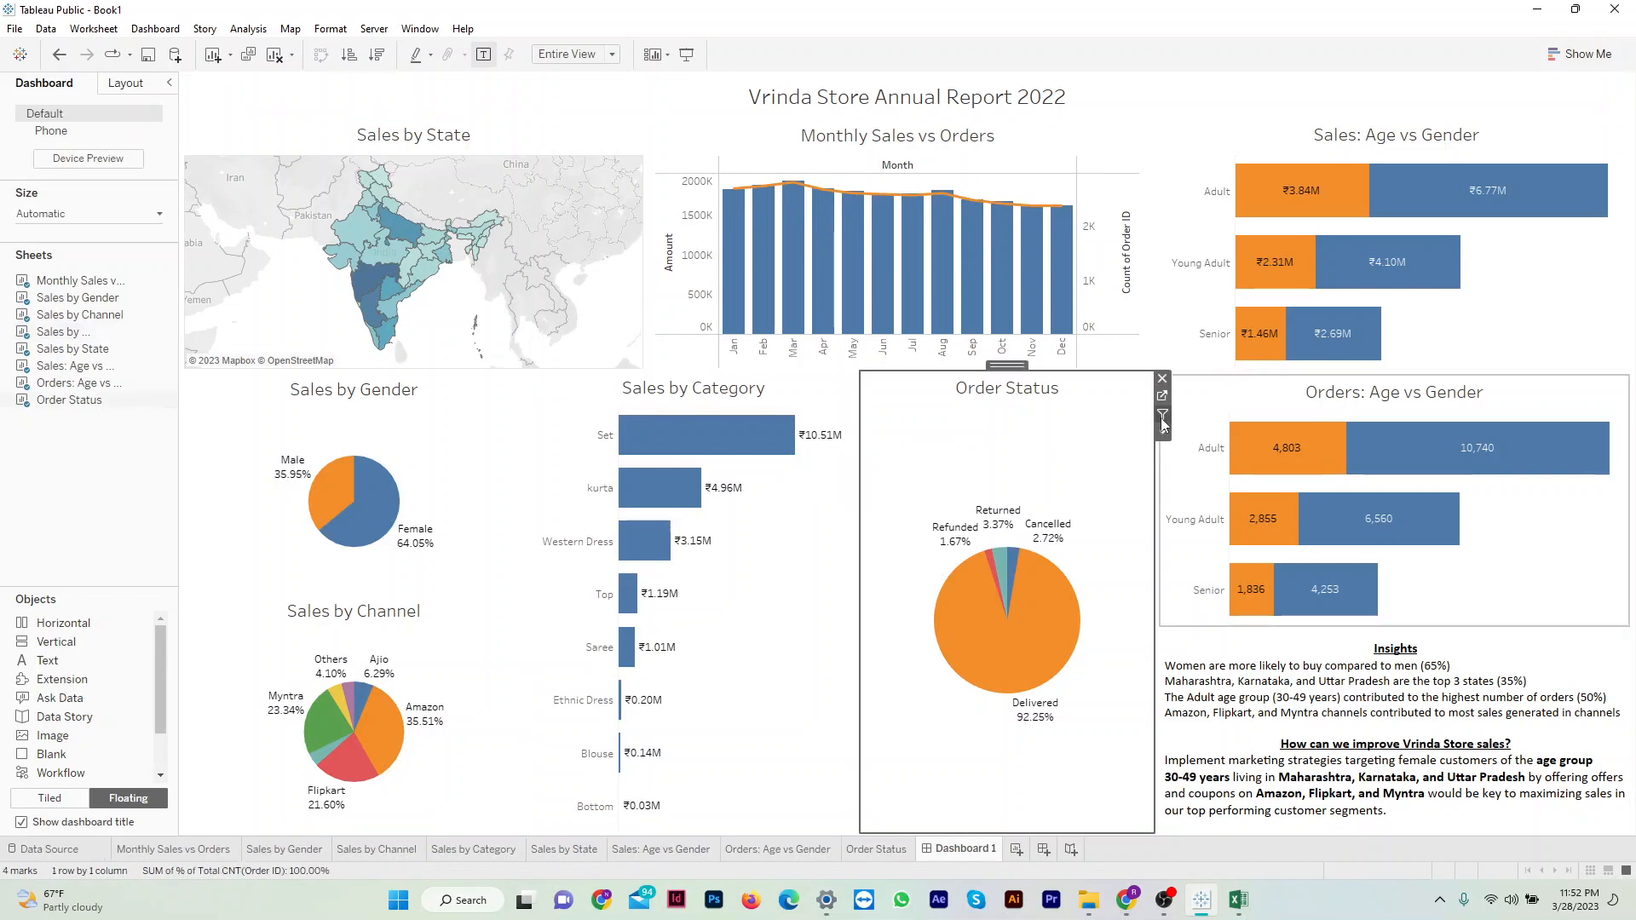
Use Sales by Category as a dashboard filter, test it with the Set bar, and clear the selection.
{"action": "left_click", "coordinate": [829, 444]}
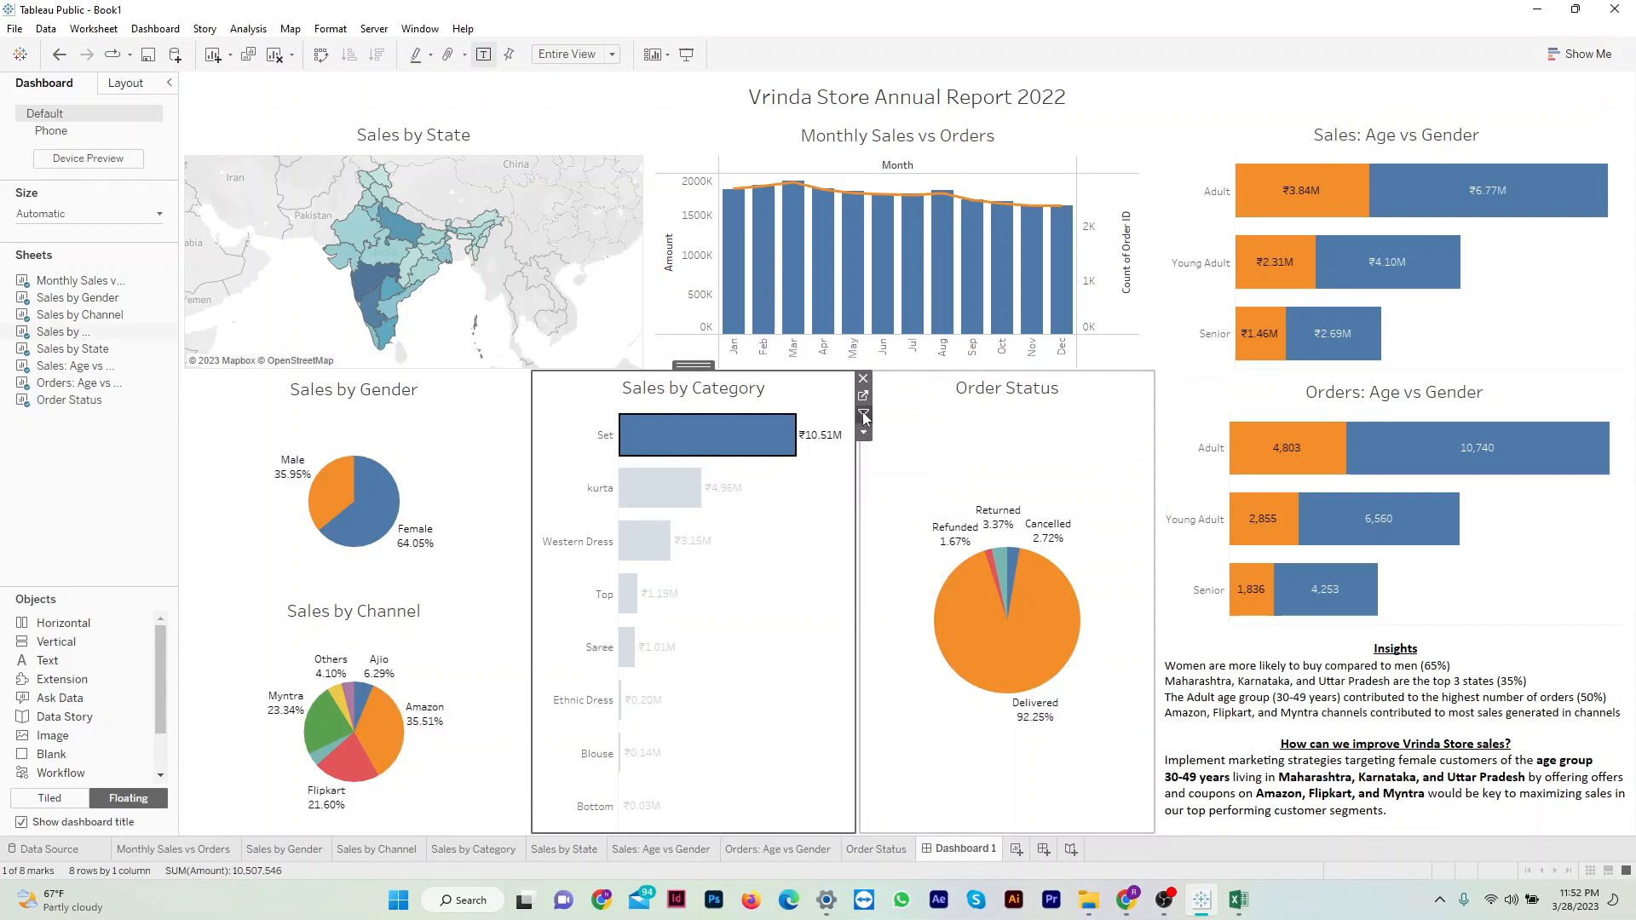
{"action": "left_click", "coordinate": [863, 418]}
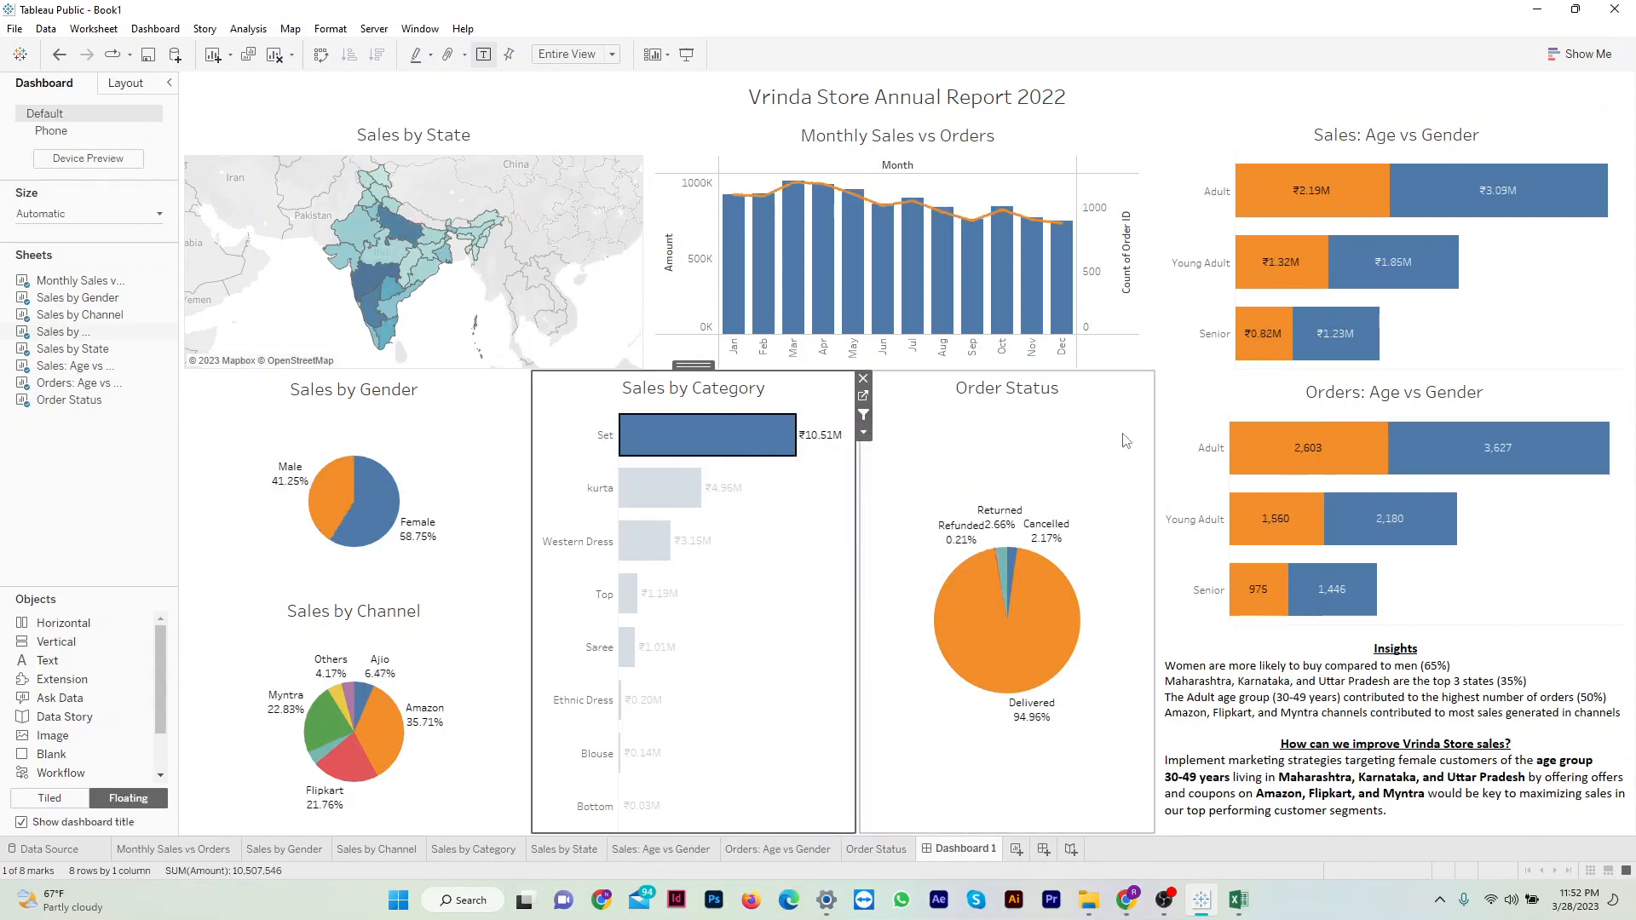
{"action": "left_click", "coordinate": [633, 447]}
Use Orders: Age vs Gender as a dashboard filter, test it with the Adult Male segment, and clear the selection.
{"action": "left_click", "coordinate": [1330, 437]}
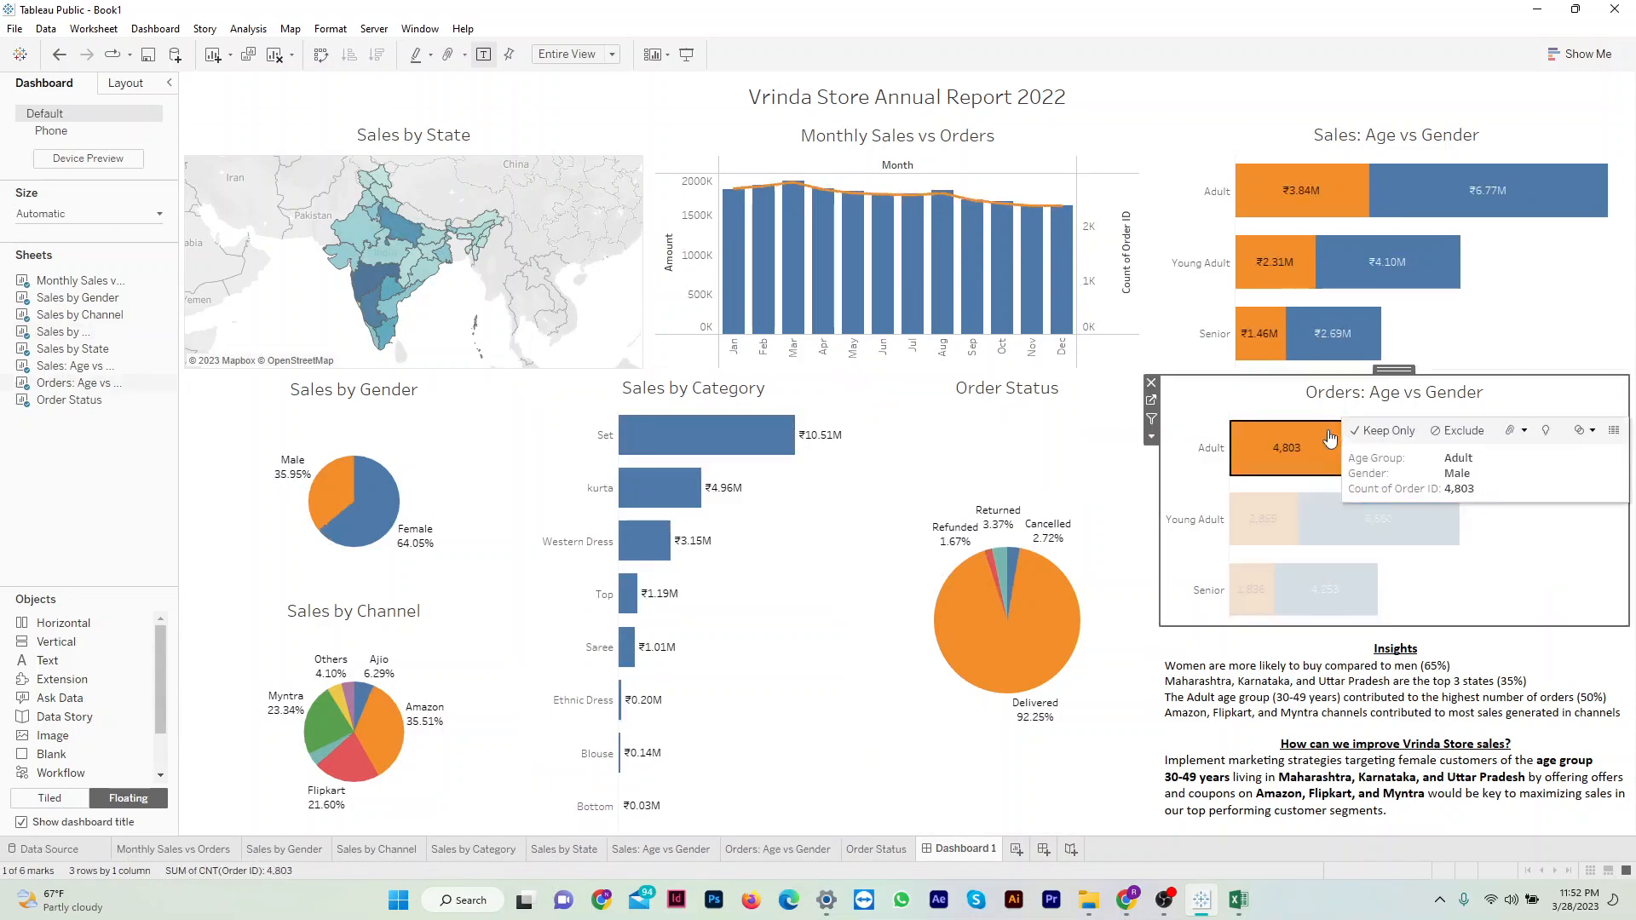
{"action": "left_click", "coordinate": [1152, 420]}
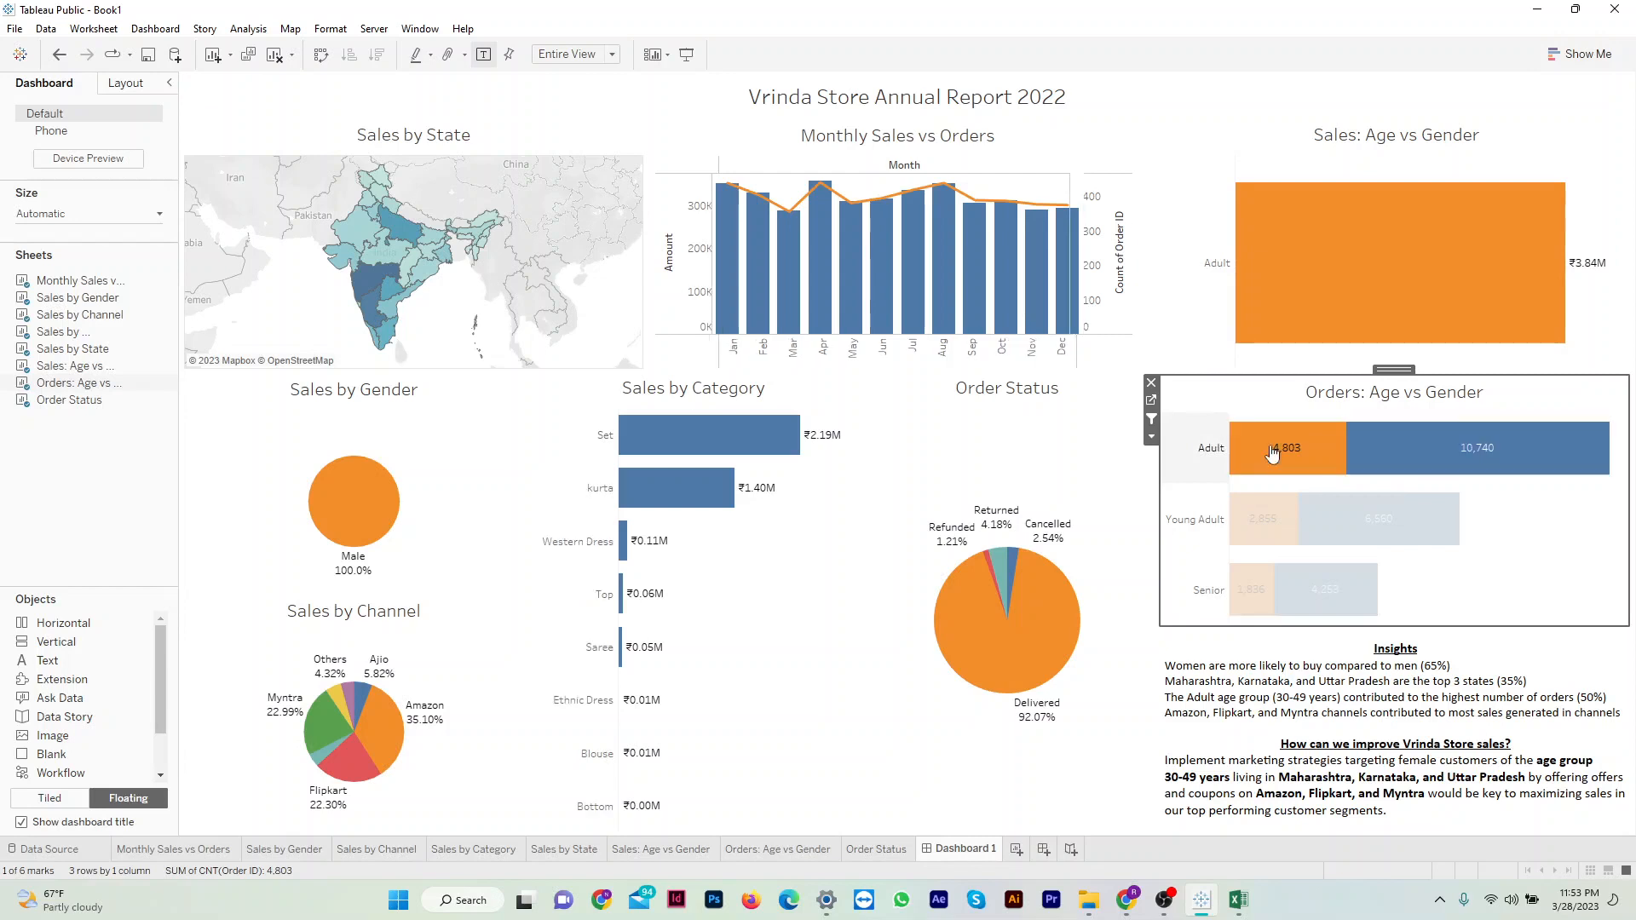
{"action": "mouse_move", "coordinate": [1267, 449]}
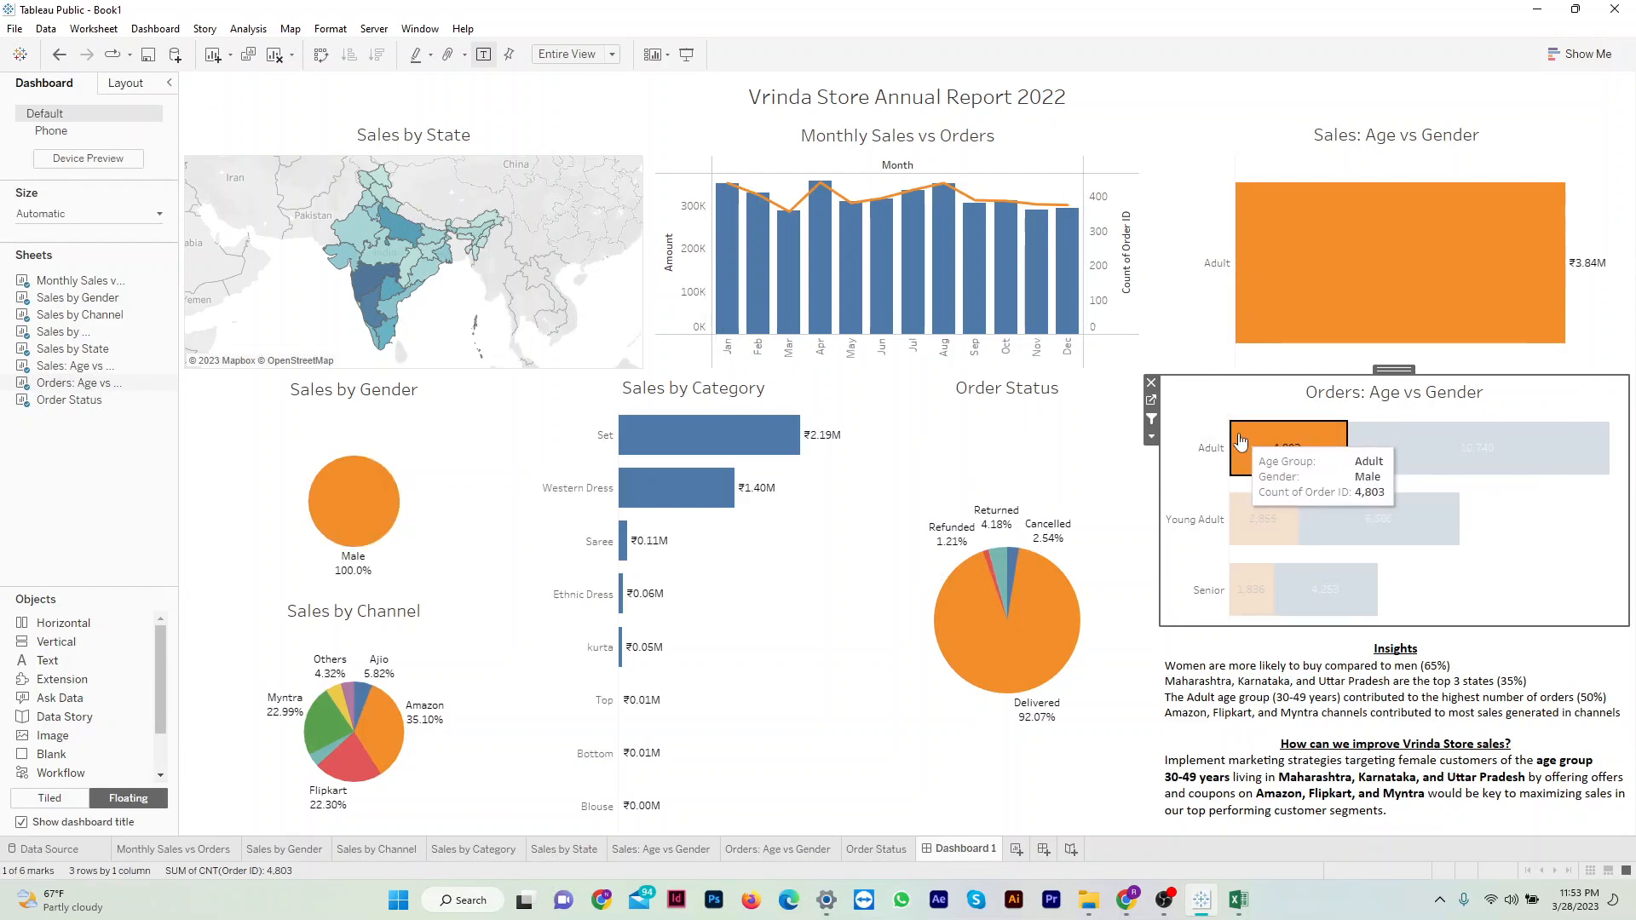
{"action": "left_click", "coordinate": [1240, 443]}
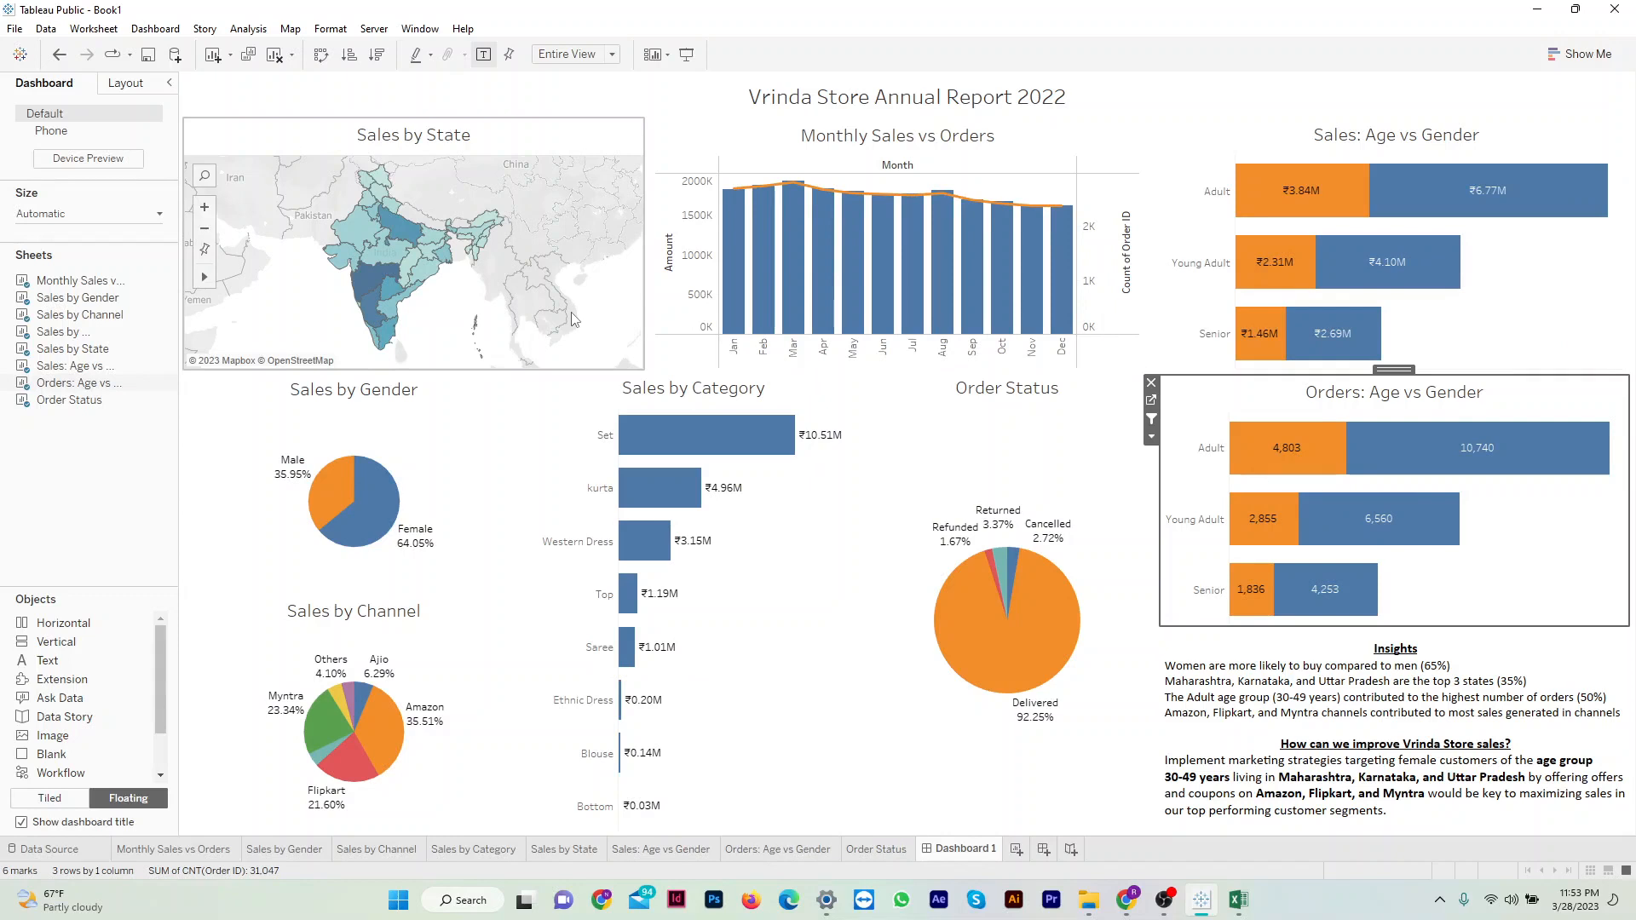
Filter the dashboard to Maharashtra from the Sales by State map and review the sales, order status, age-gender and category charts.
{"action": "mouse_move", "coordinate": [379, 287]}
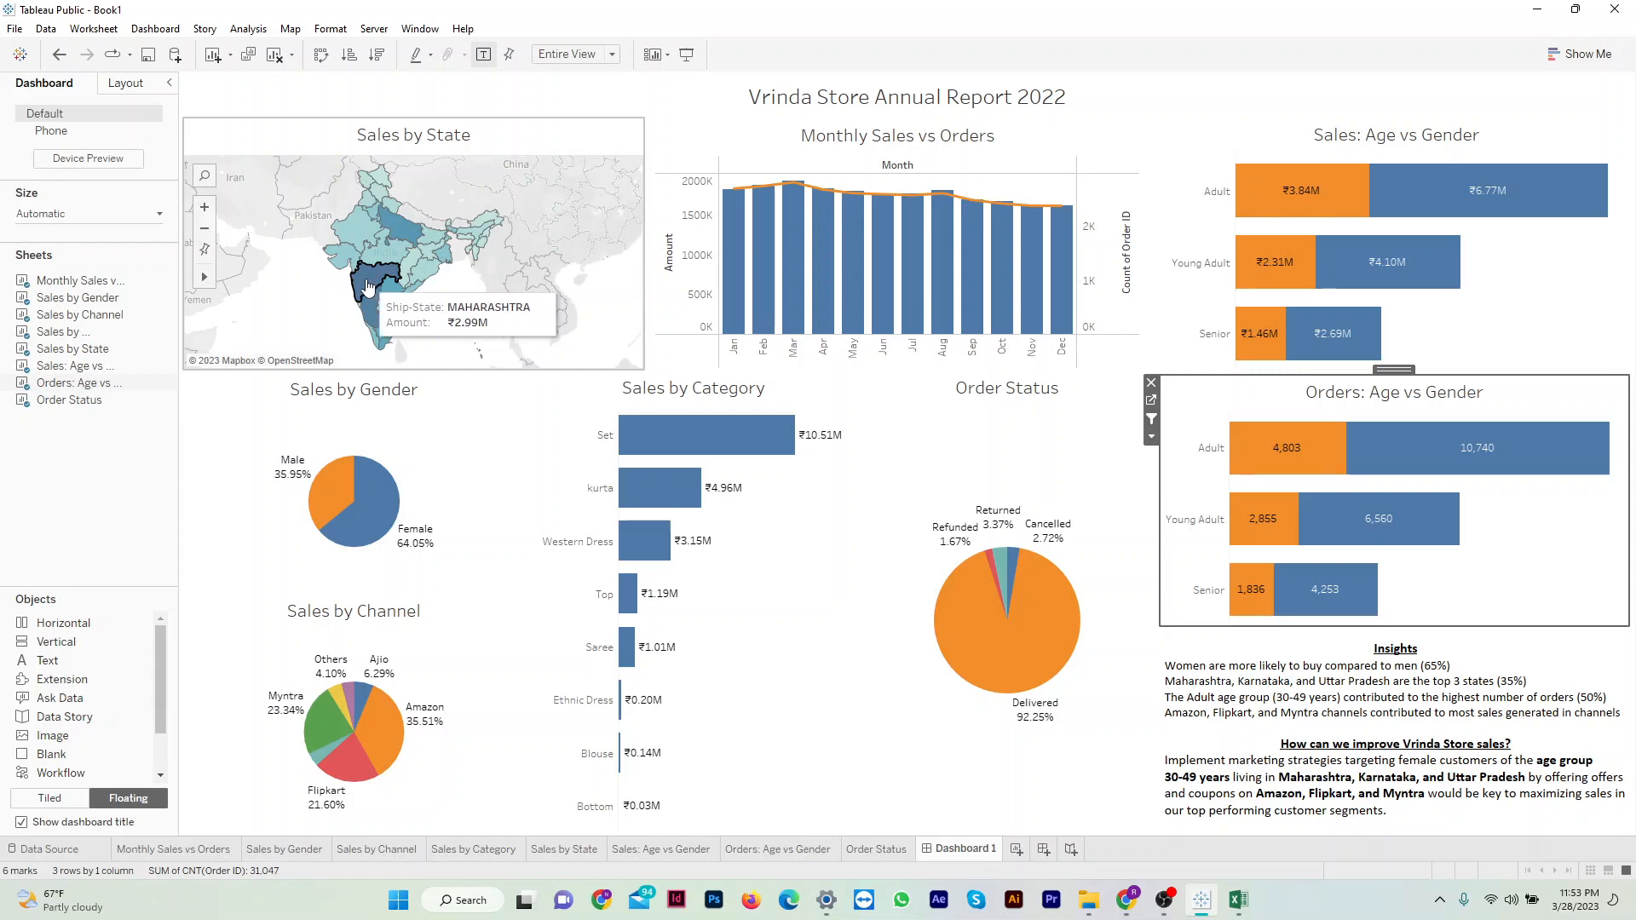
{"action": "left_click", "coordinate": [368, 288]}
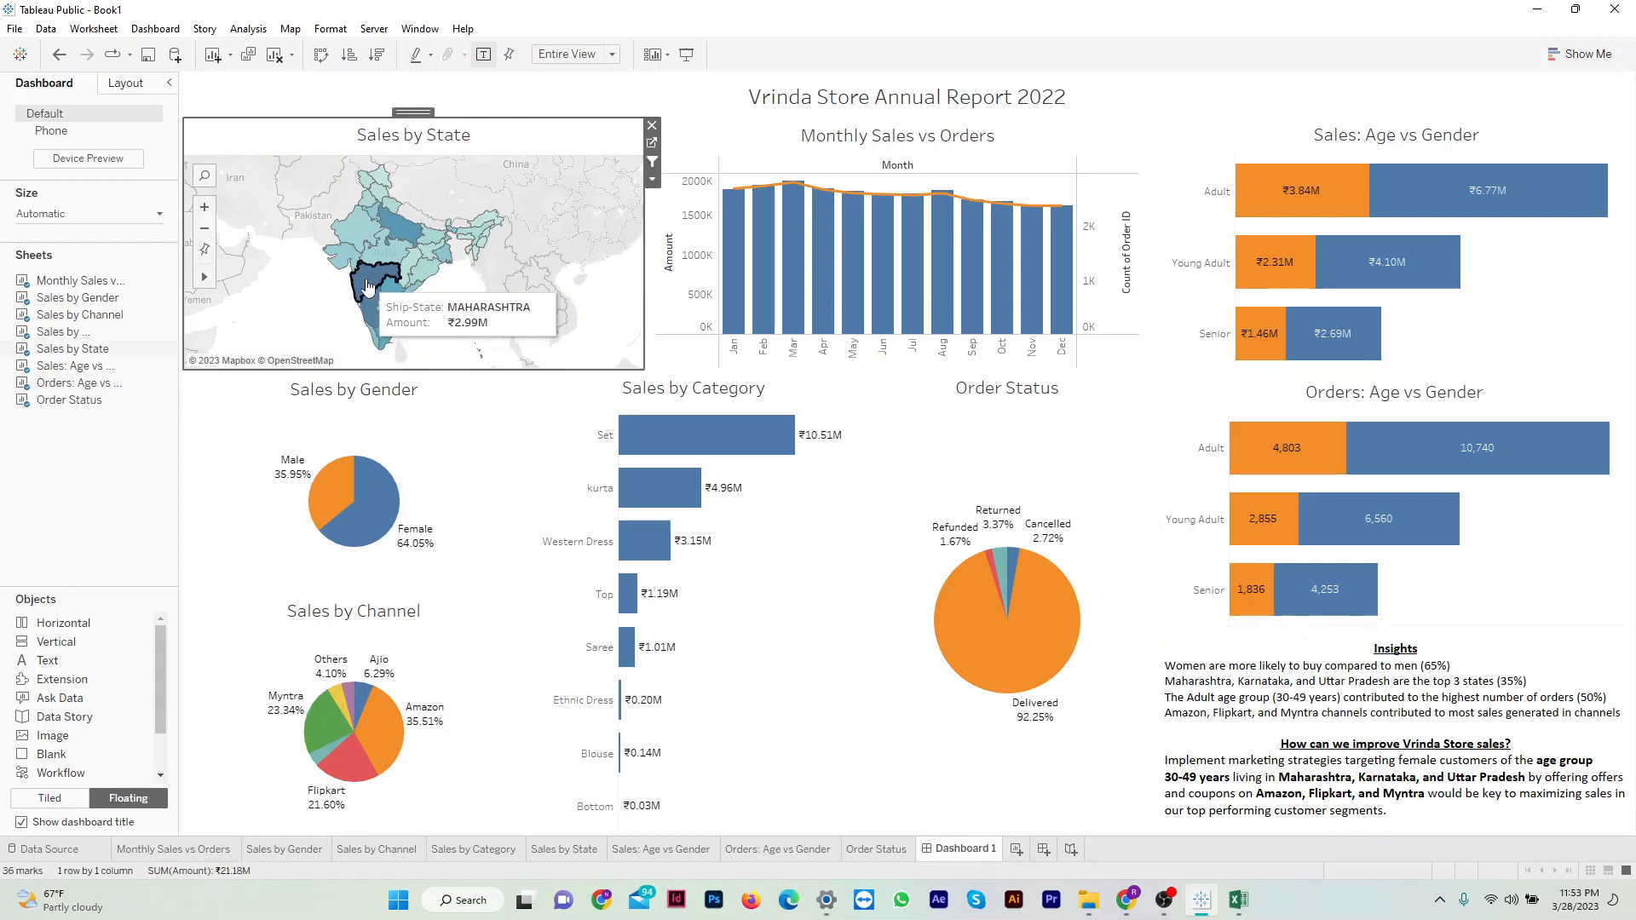
{"action": "left_click", "coordinate": [368, 288]}
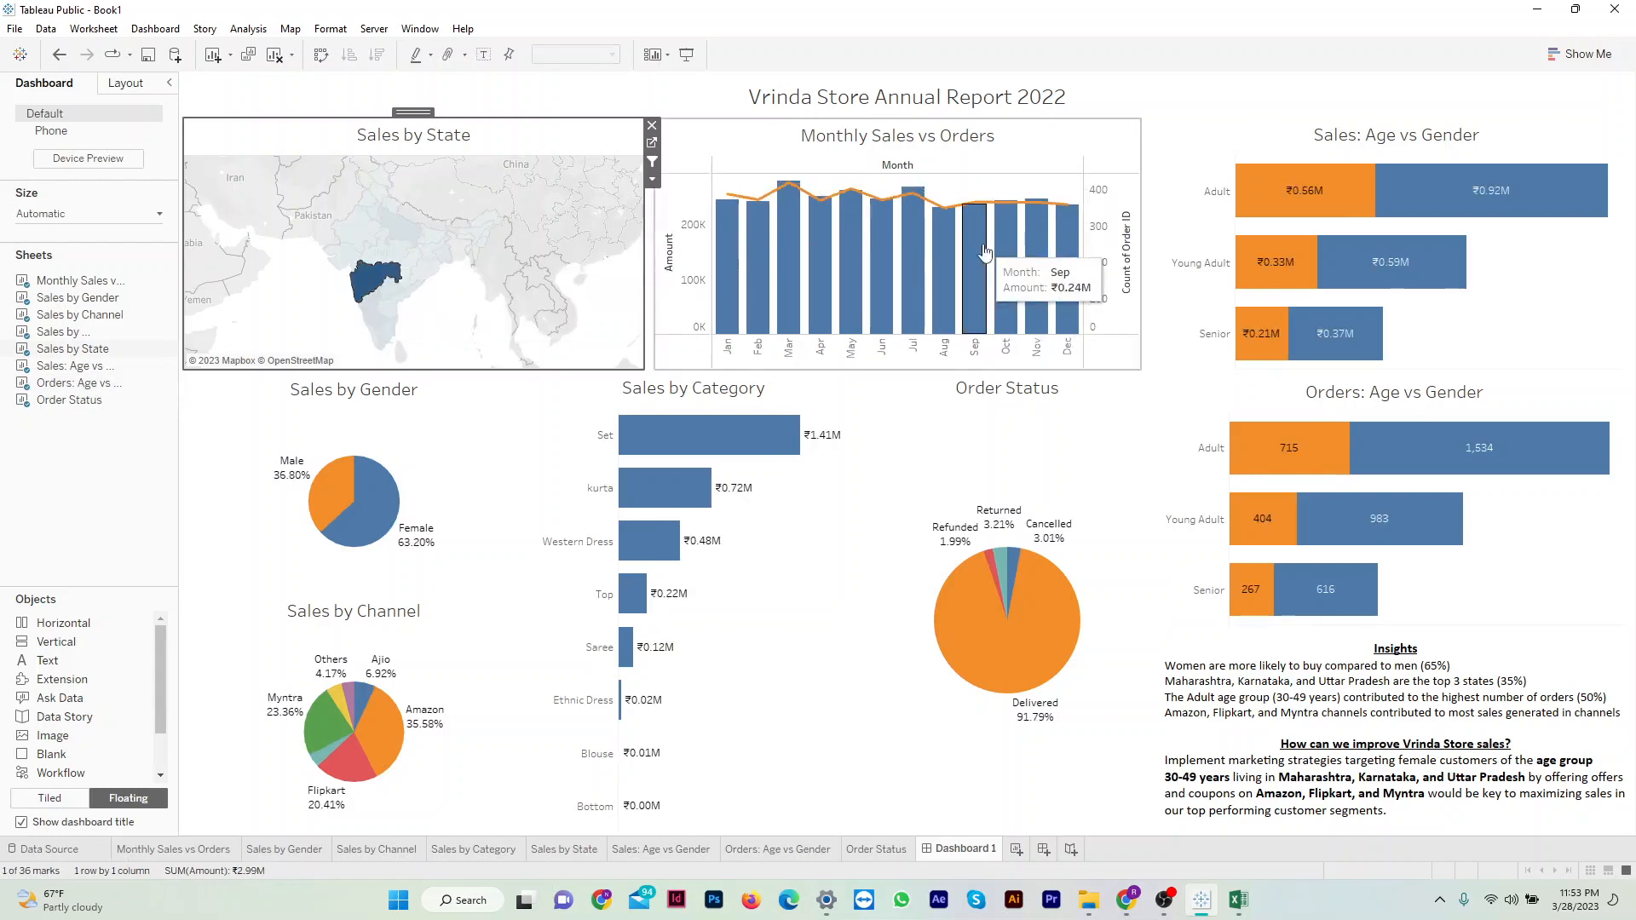
{"action": "mouse_move", "coordinate": [1318, 196]}
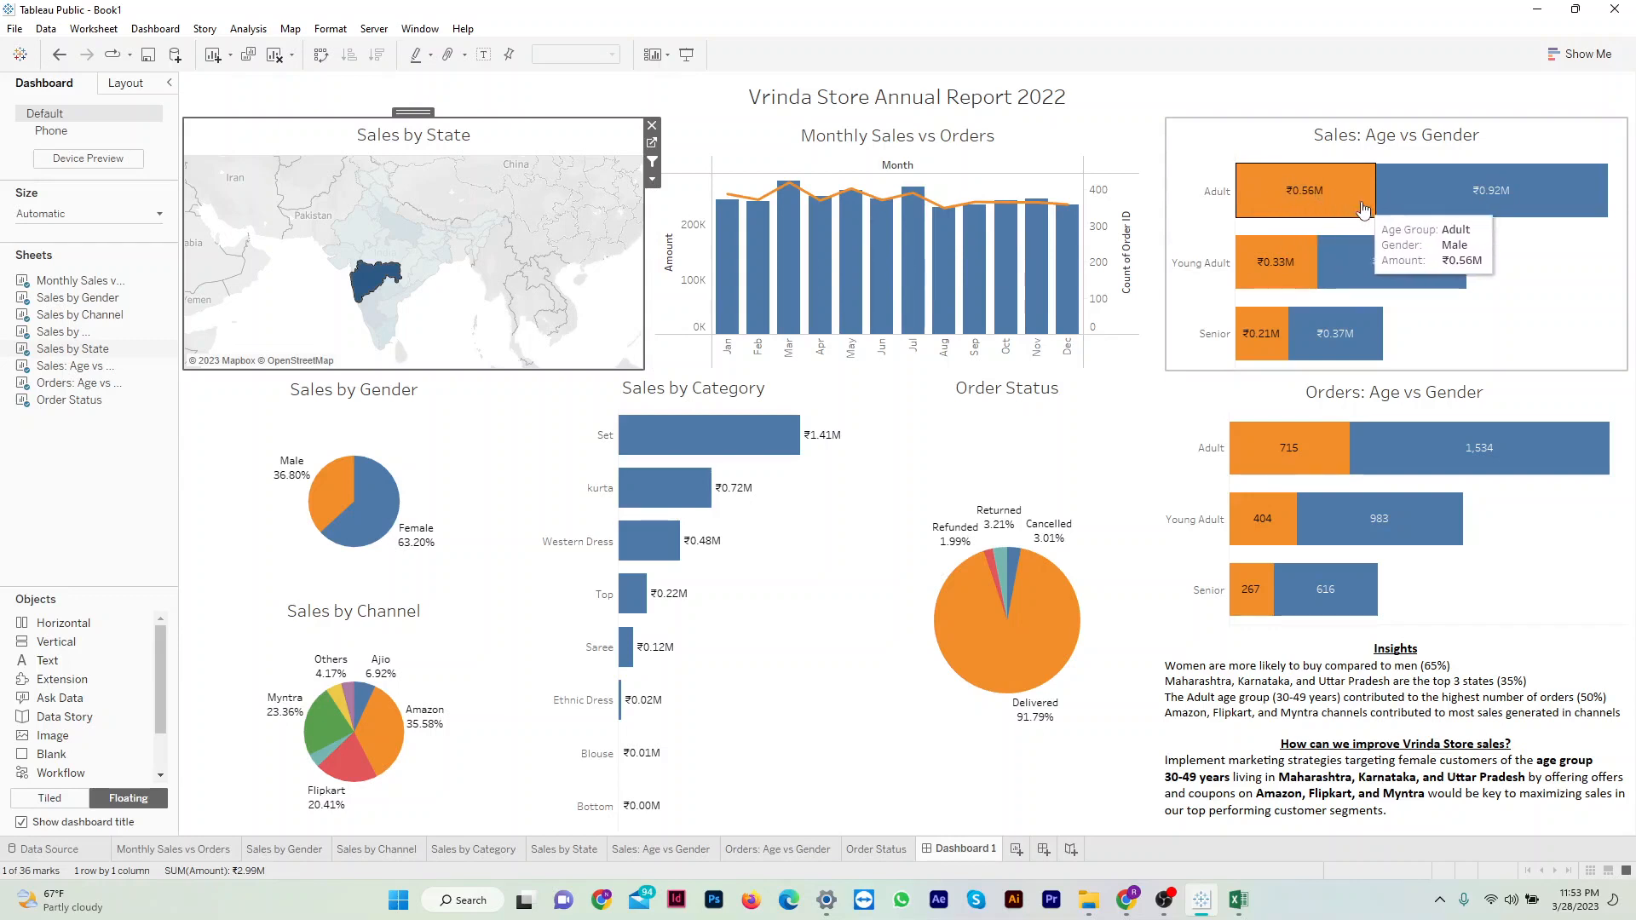
{"action": "mouse_move", "coordinate": [1002, 615]}
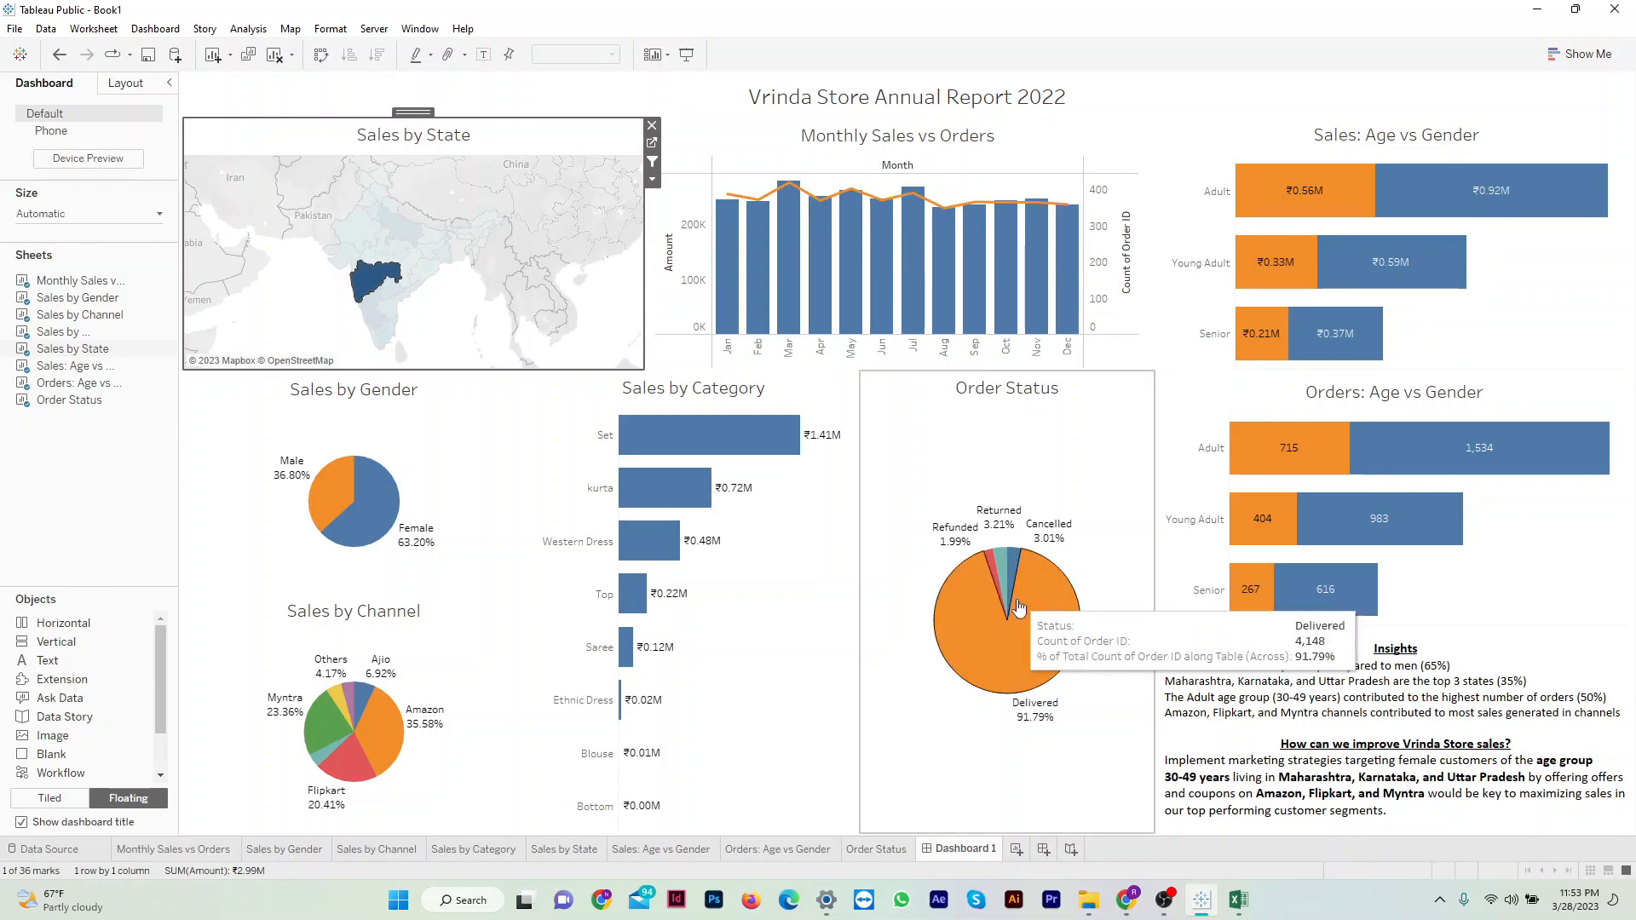
{"action": "mouse_move", "coordinate": [1269, 453]}
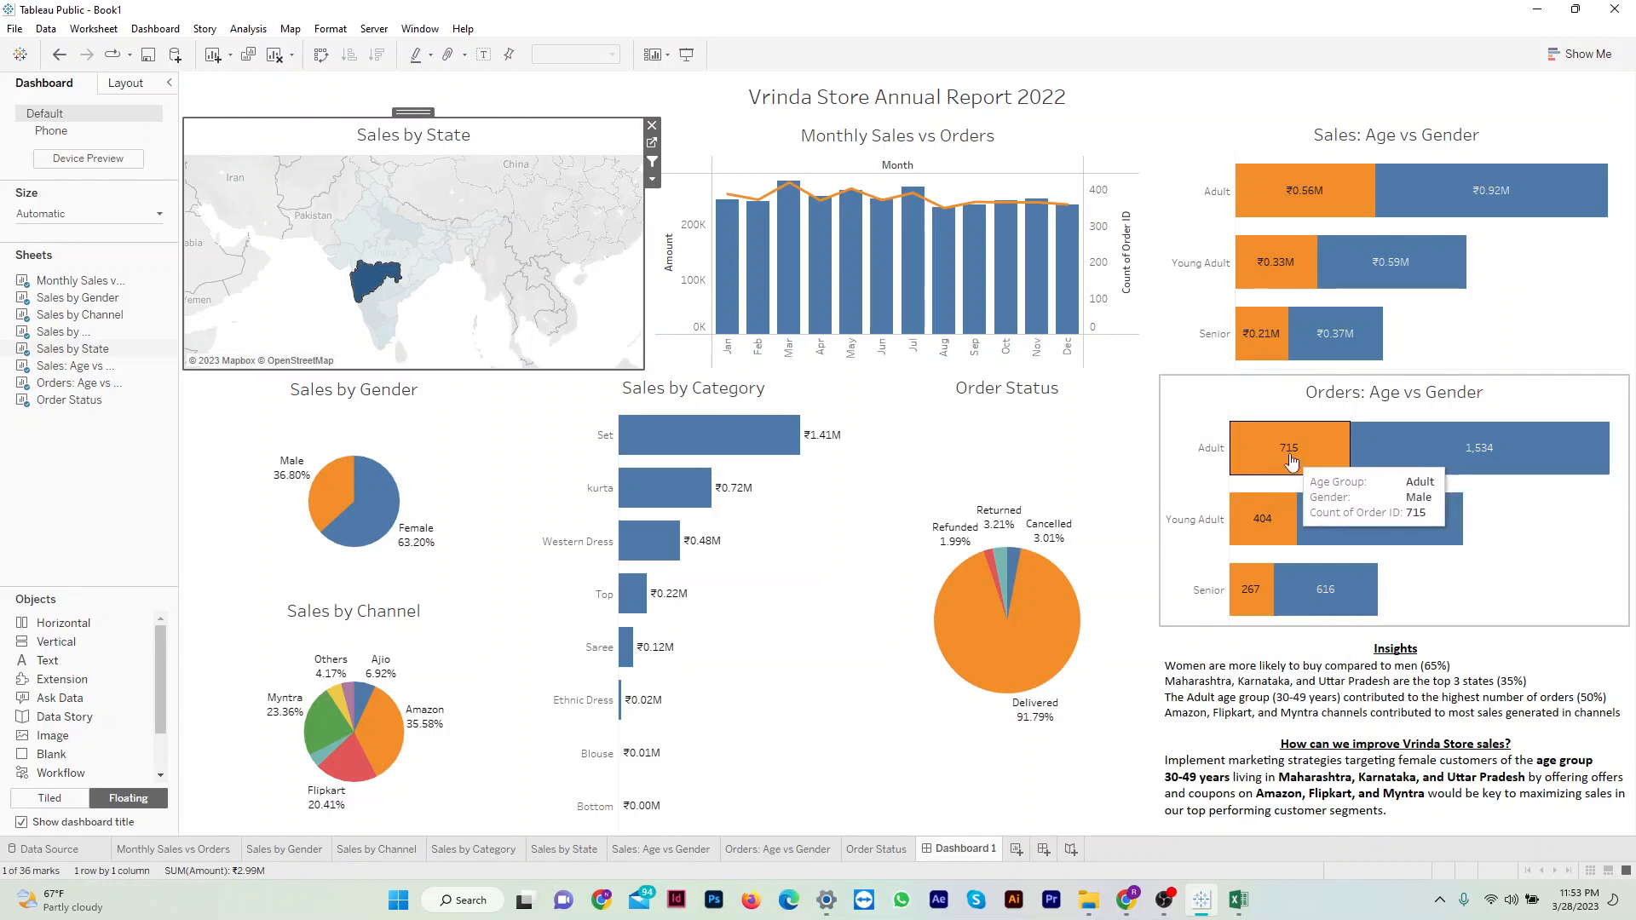
{"action": "mouse_move", "coordinate": [692, 486]}
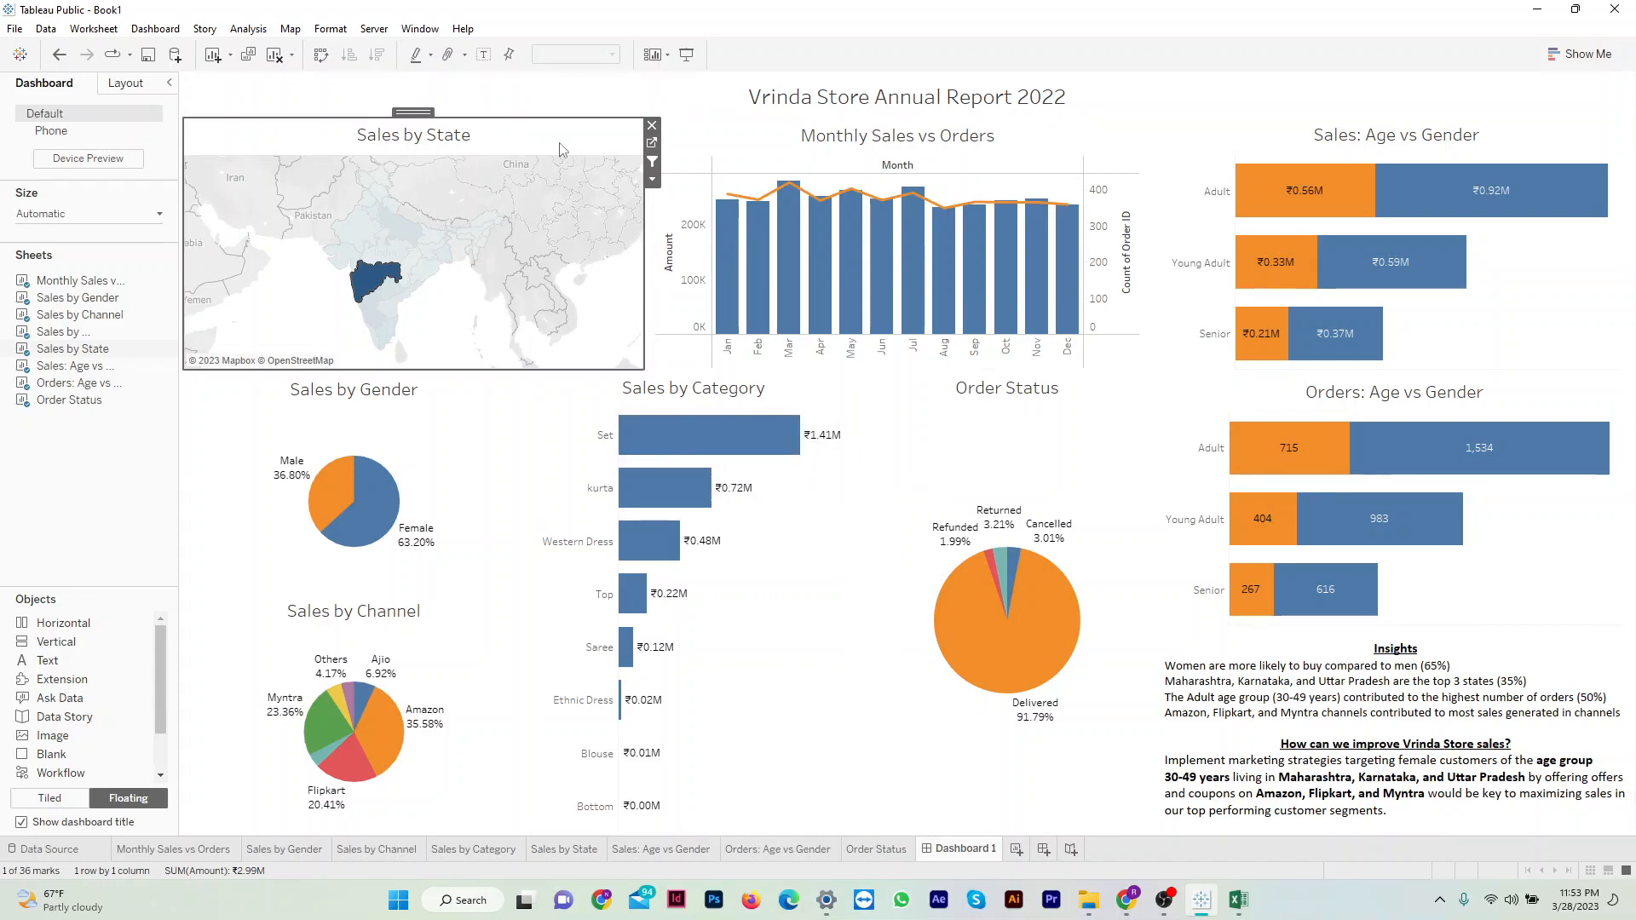
Open the Save Workbook to Tableau Public dialog for saving the dashboard workbook under a chosen title.
{"action": "left_click", "coordinate": [526, 106]}
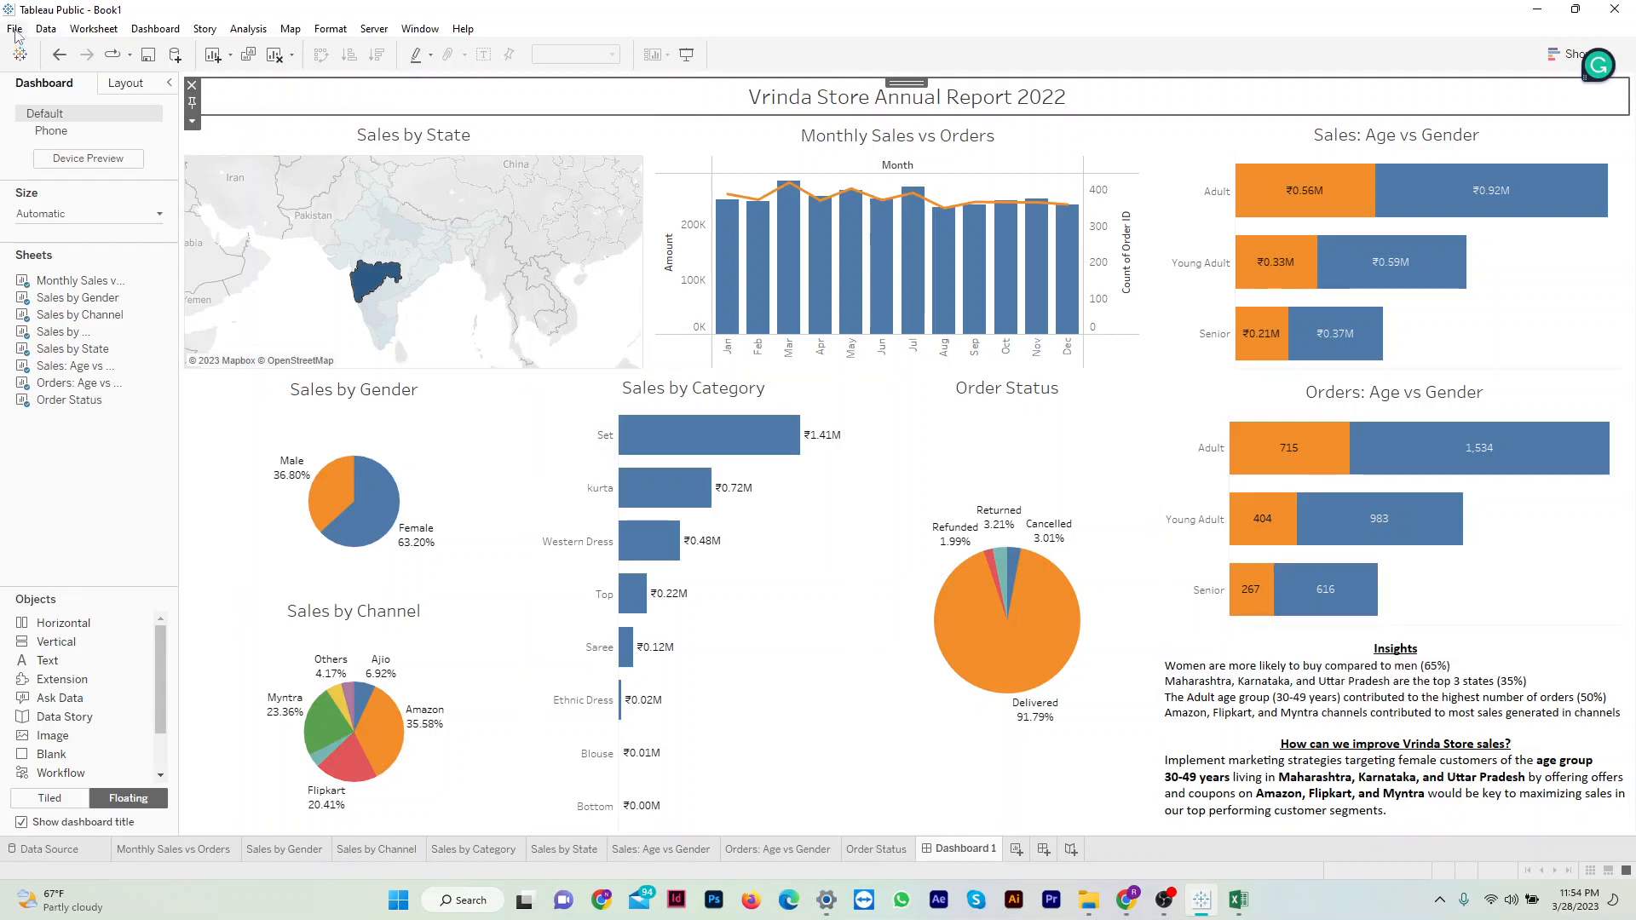
{"action": "left_click", "coordinate": [15, 30]}
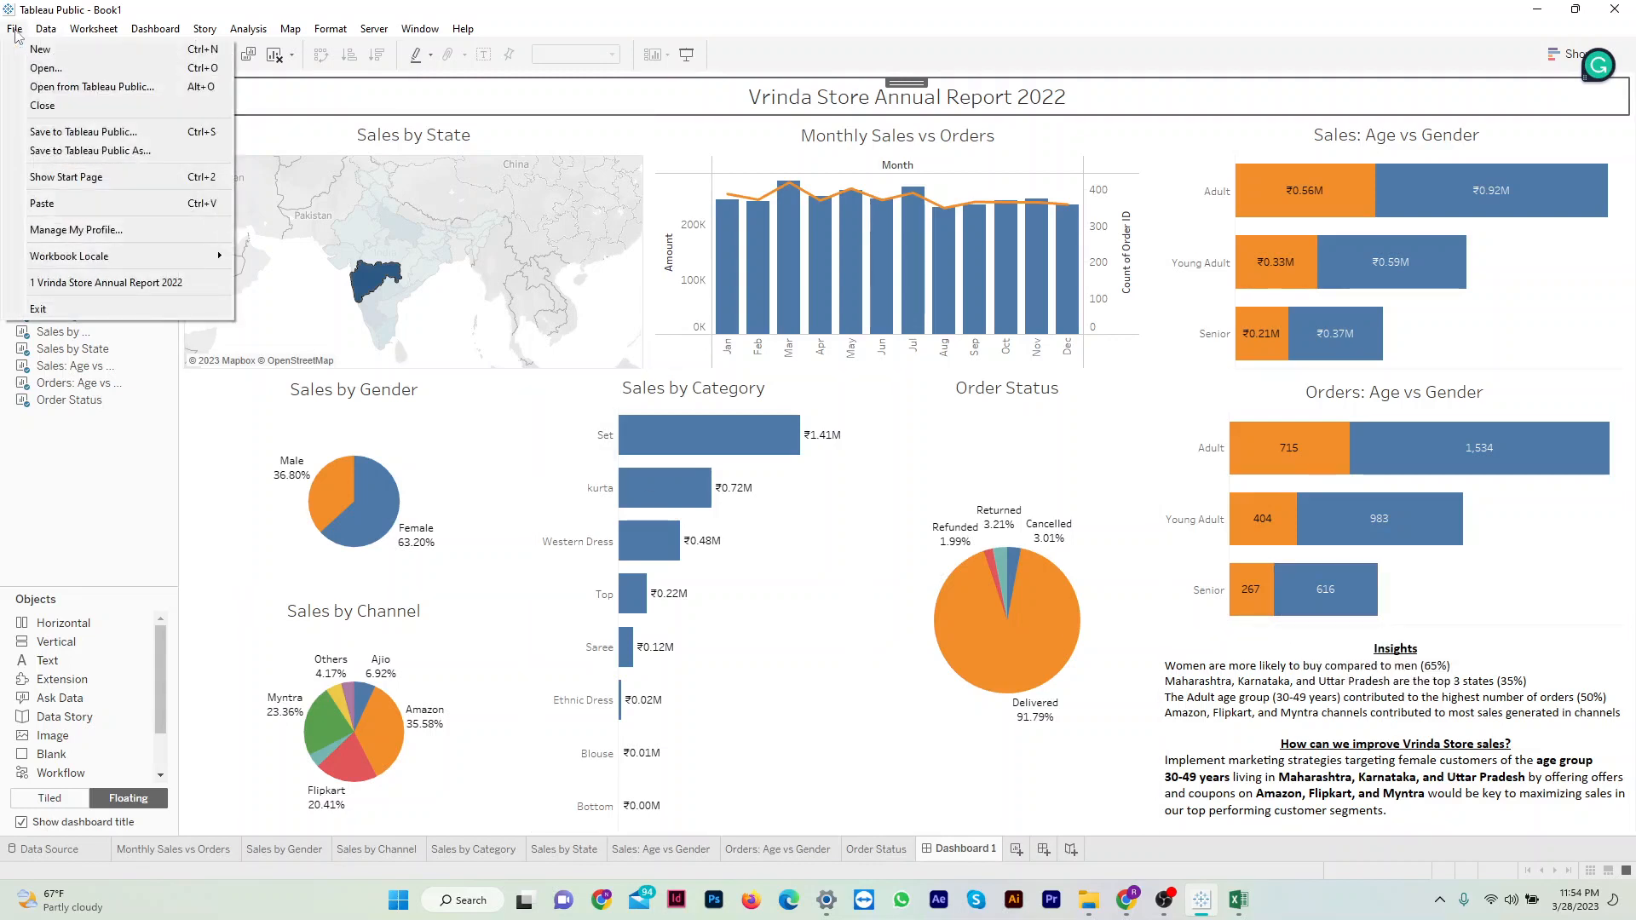
{"action": "left_click", "coordinate": [146, 152]}
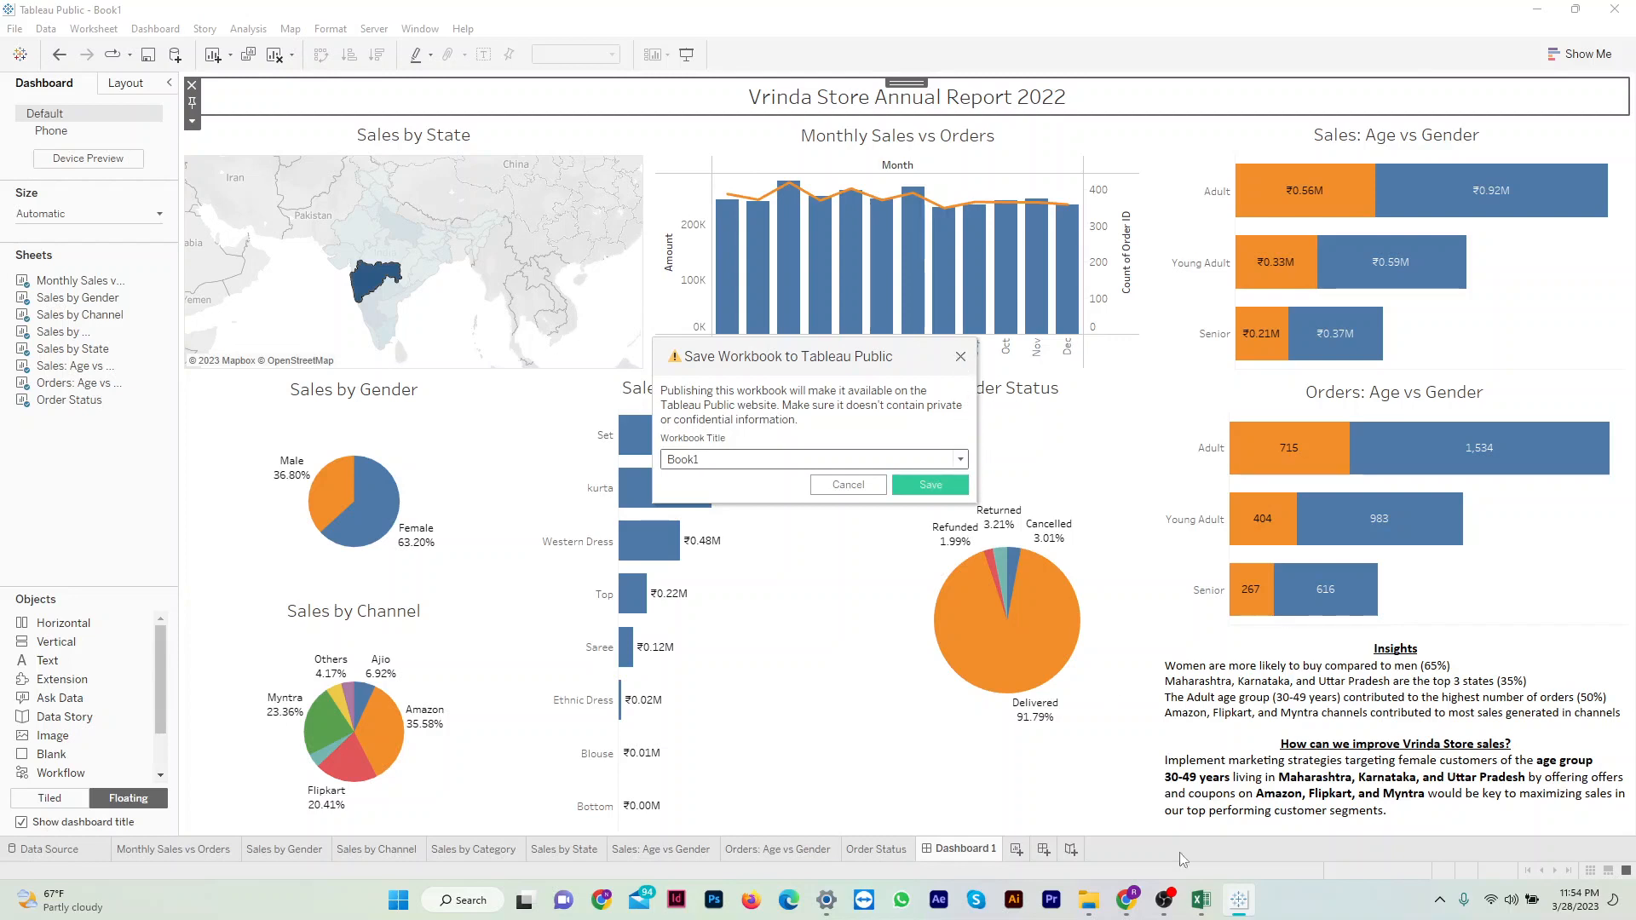
{"action": "left_click", "coordinate": [1164, 900]}
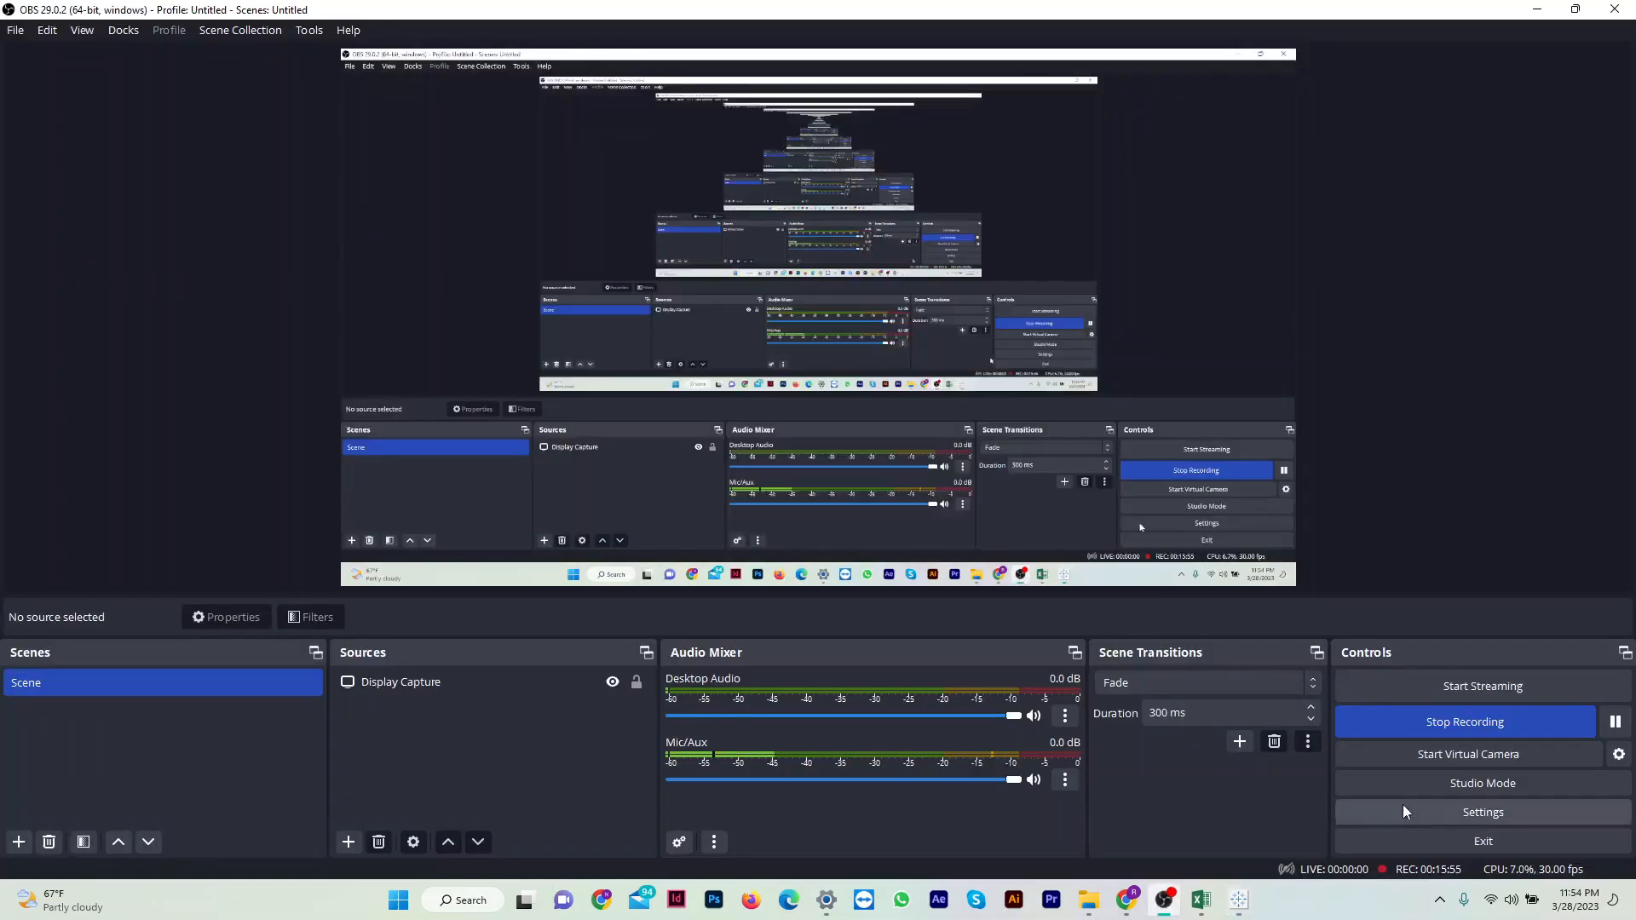